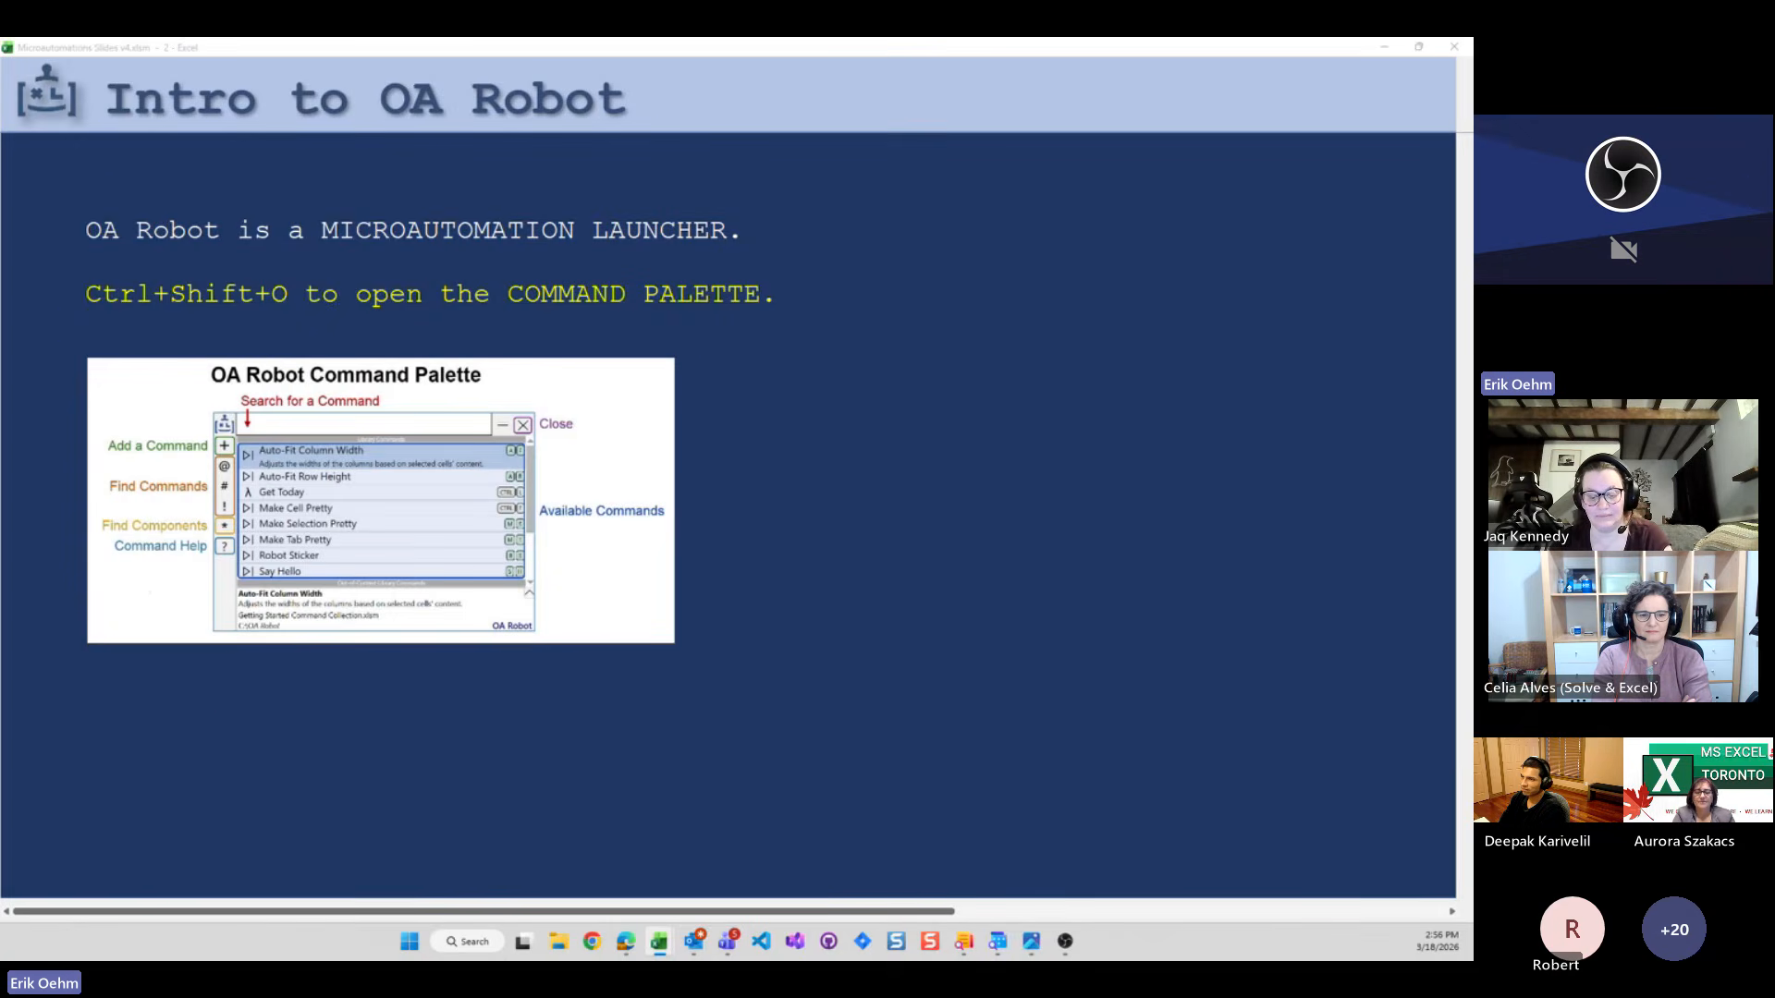
Reveal the bullets saying the Command Palette lists all robot commands and defining a Robot Command
key("Down")
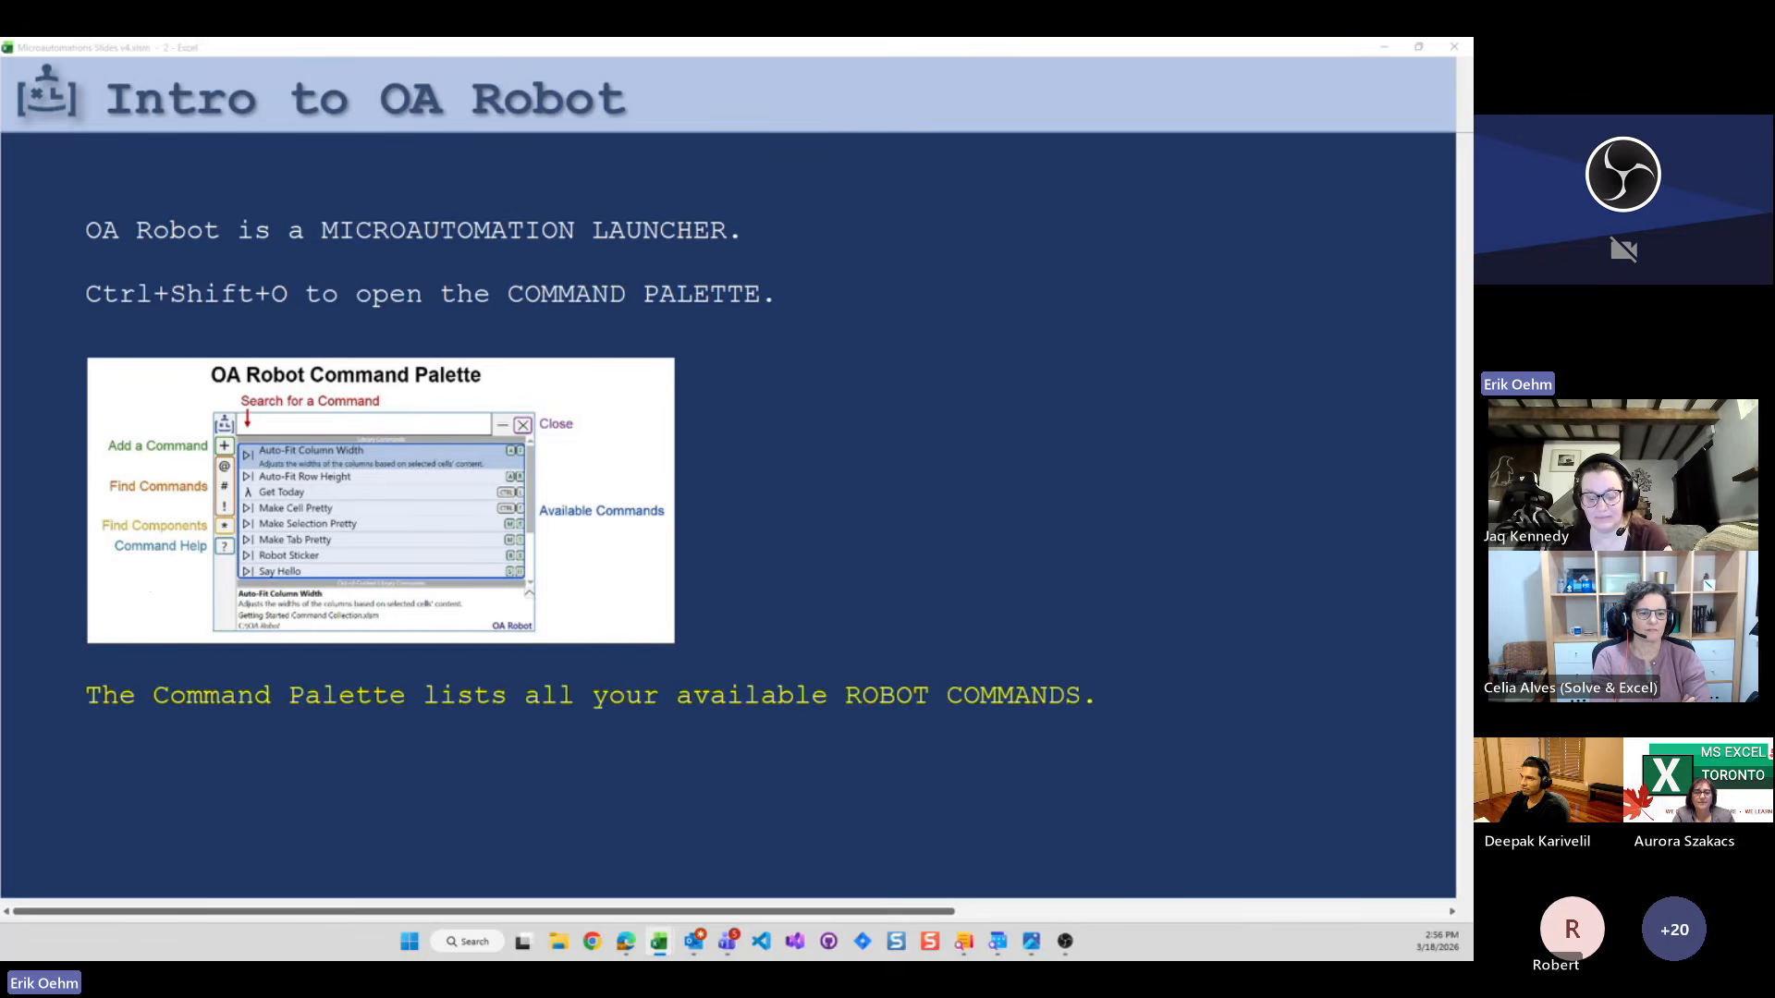
key("Down")
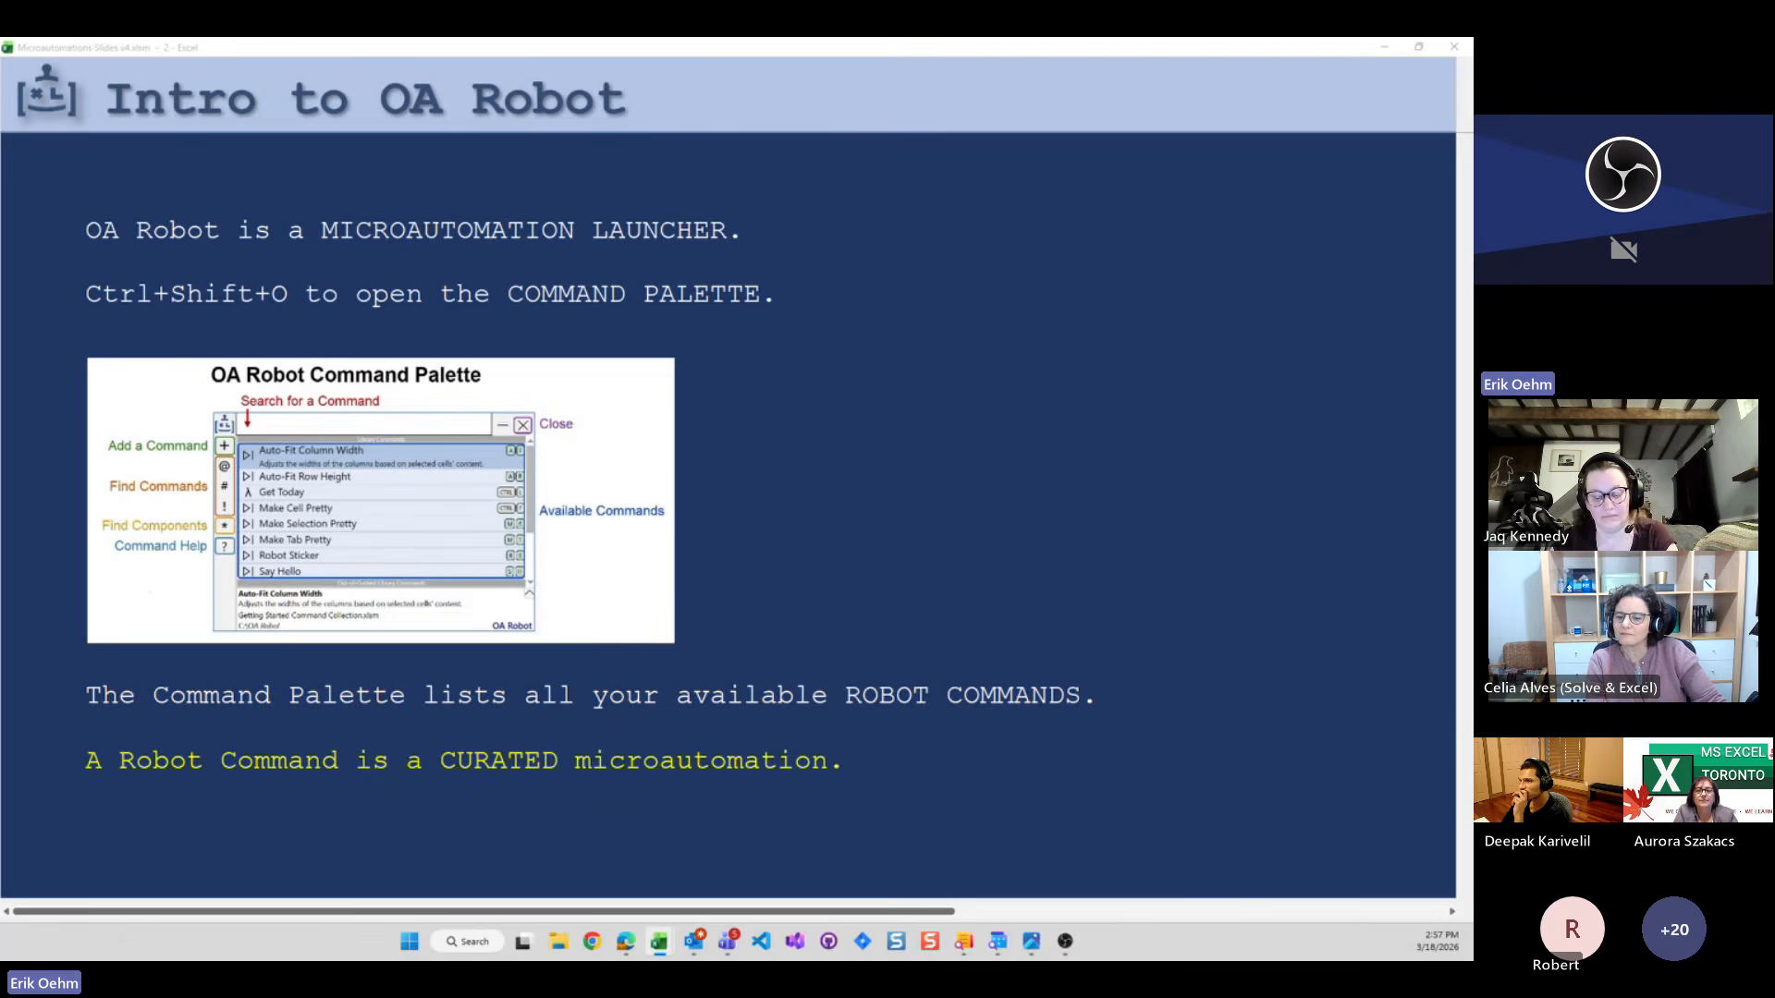
Reveal the final slide bullet about work and play
key("Down")
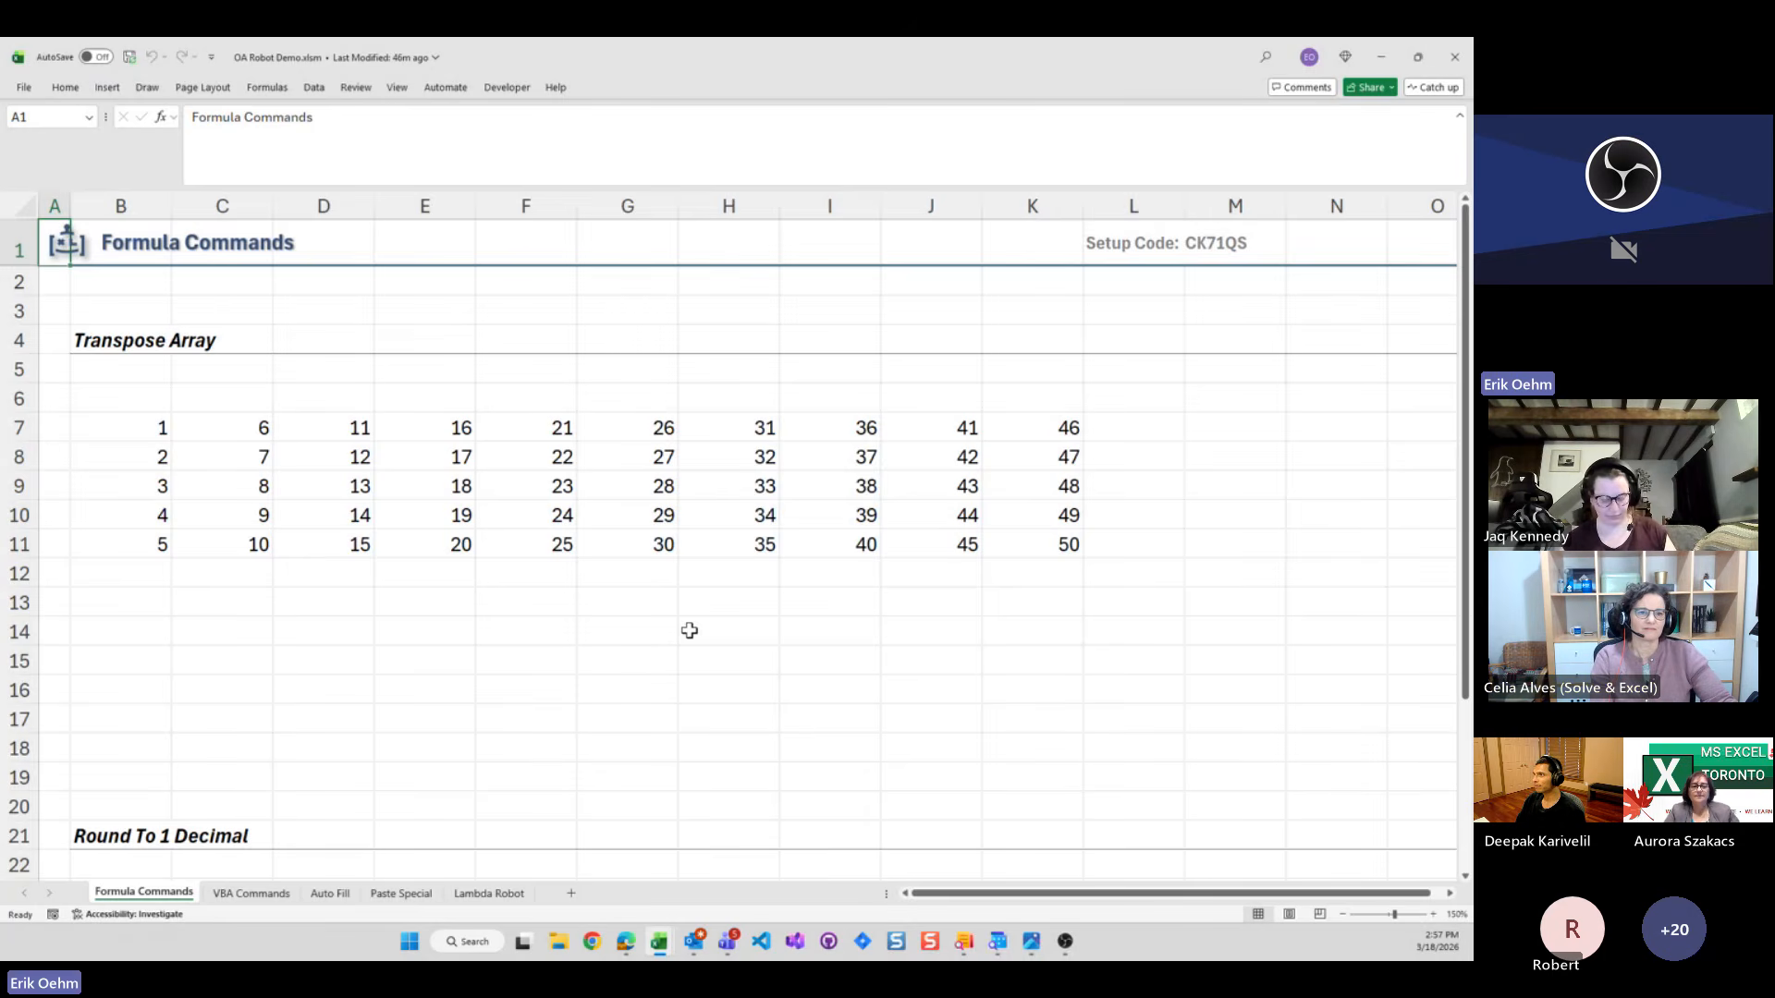
key("Down")
key("Down")
key("Down")
key("Down")
key("Down")
key("Down")
key("Right")
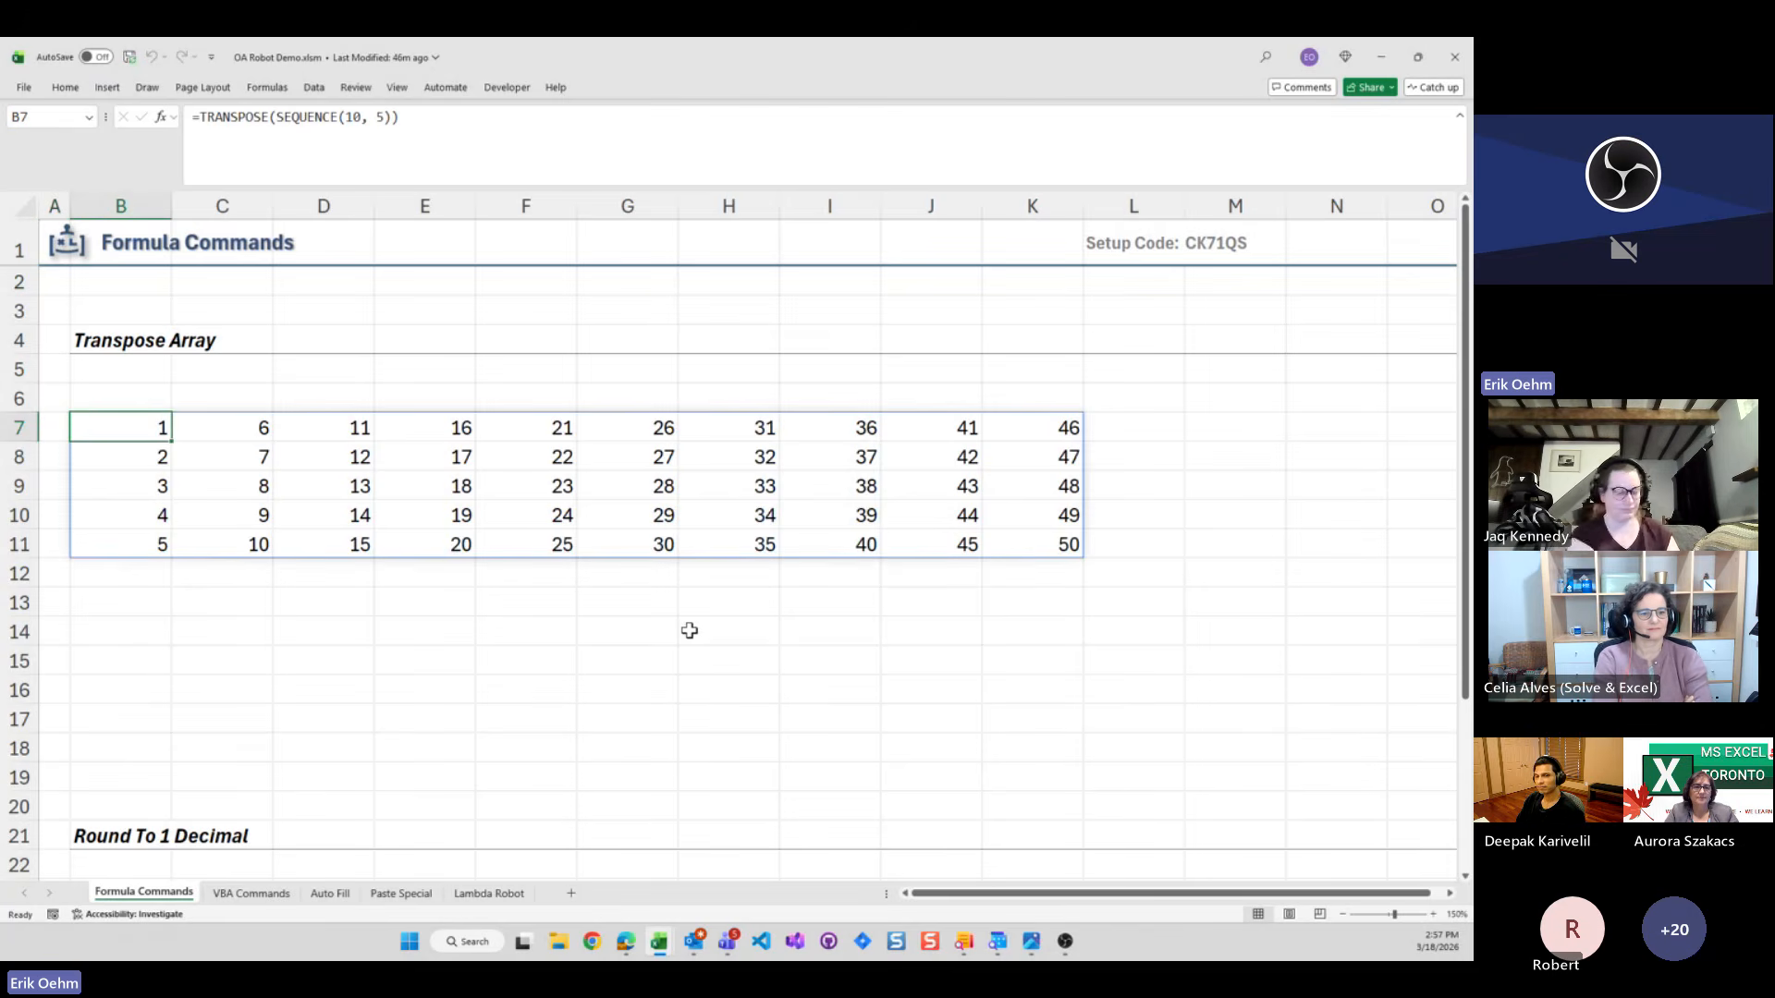
key("ctrl+space")
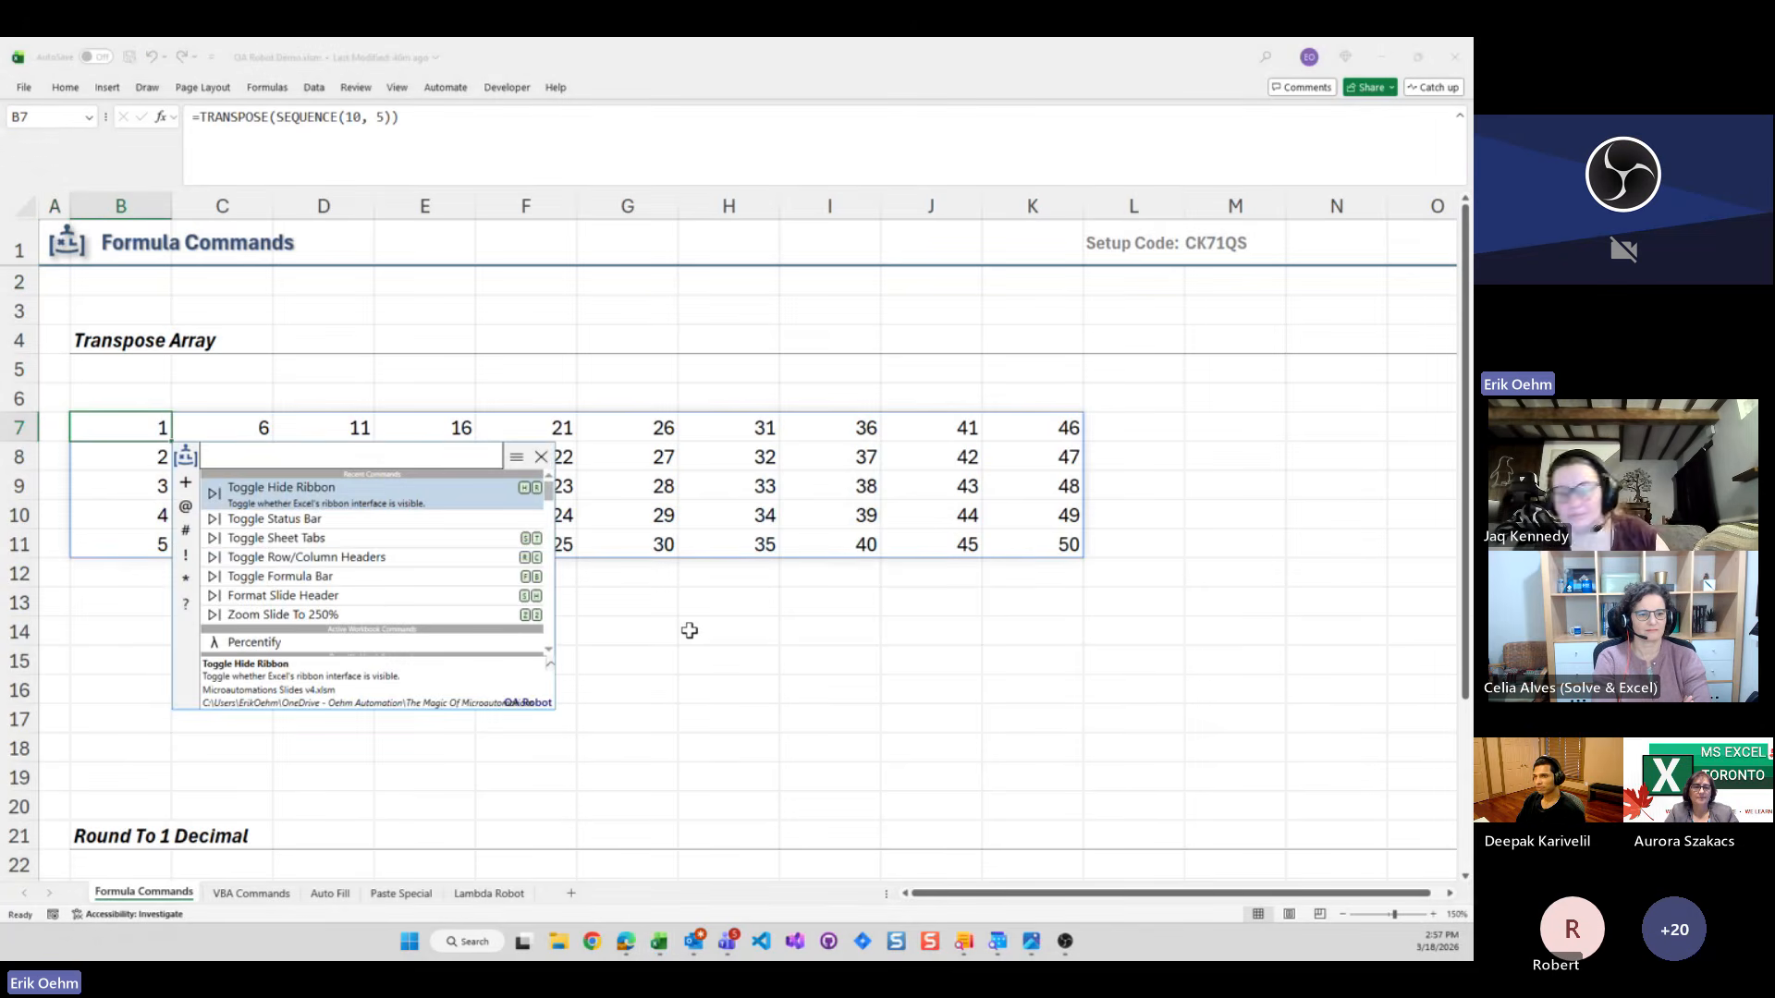
left_click(812, 658)
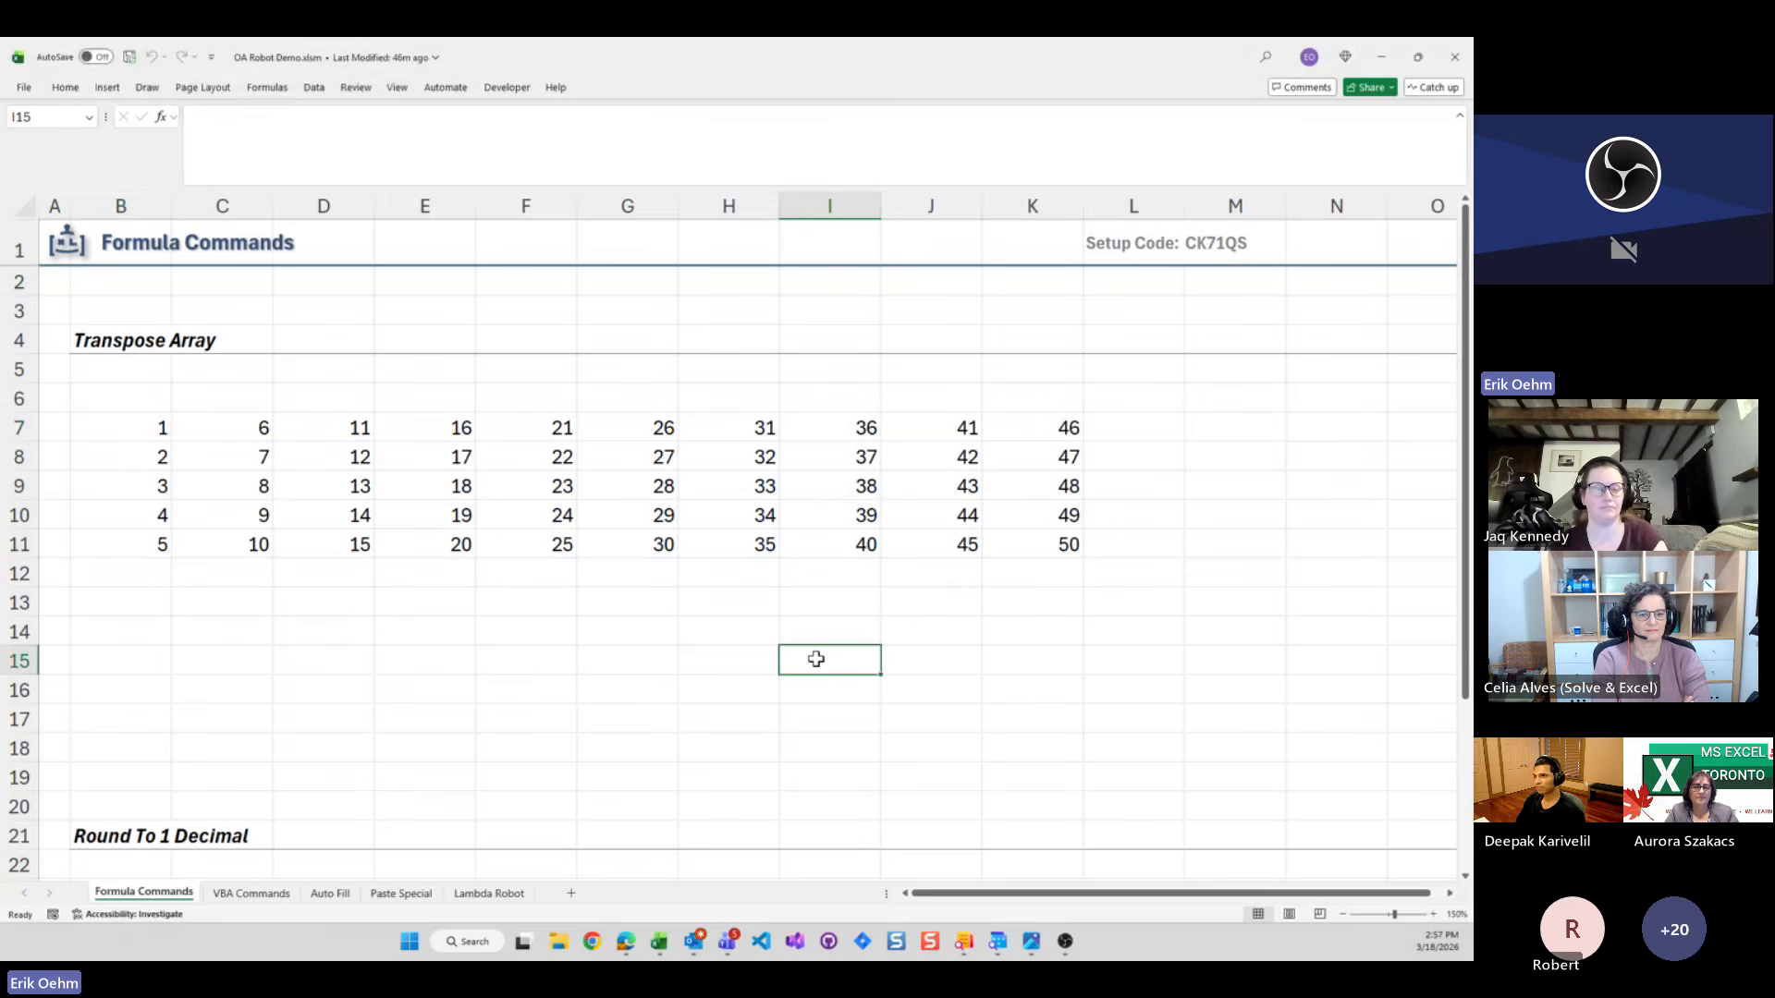
key("ctrl+space")
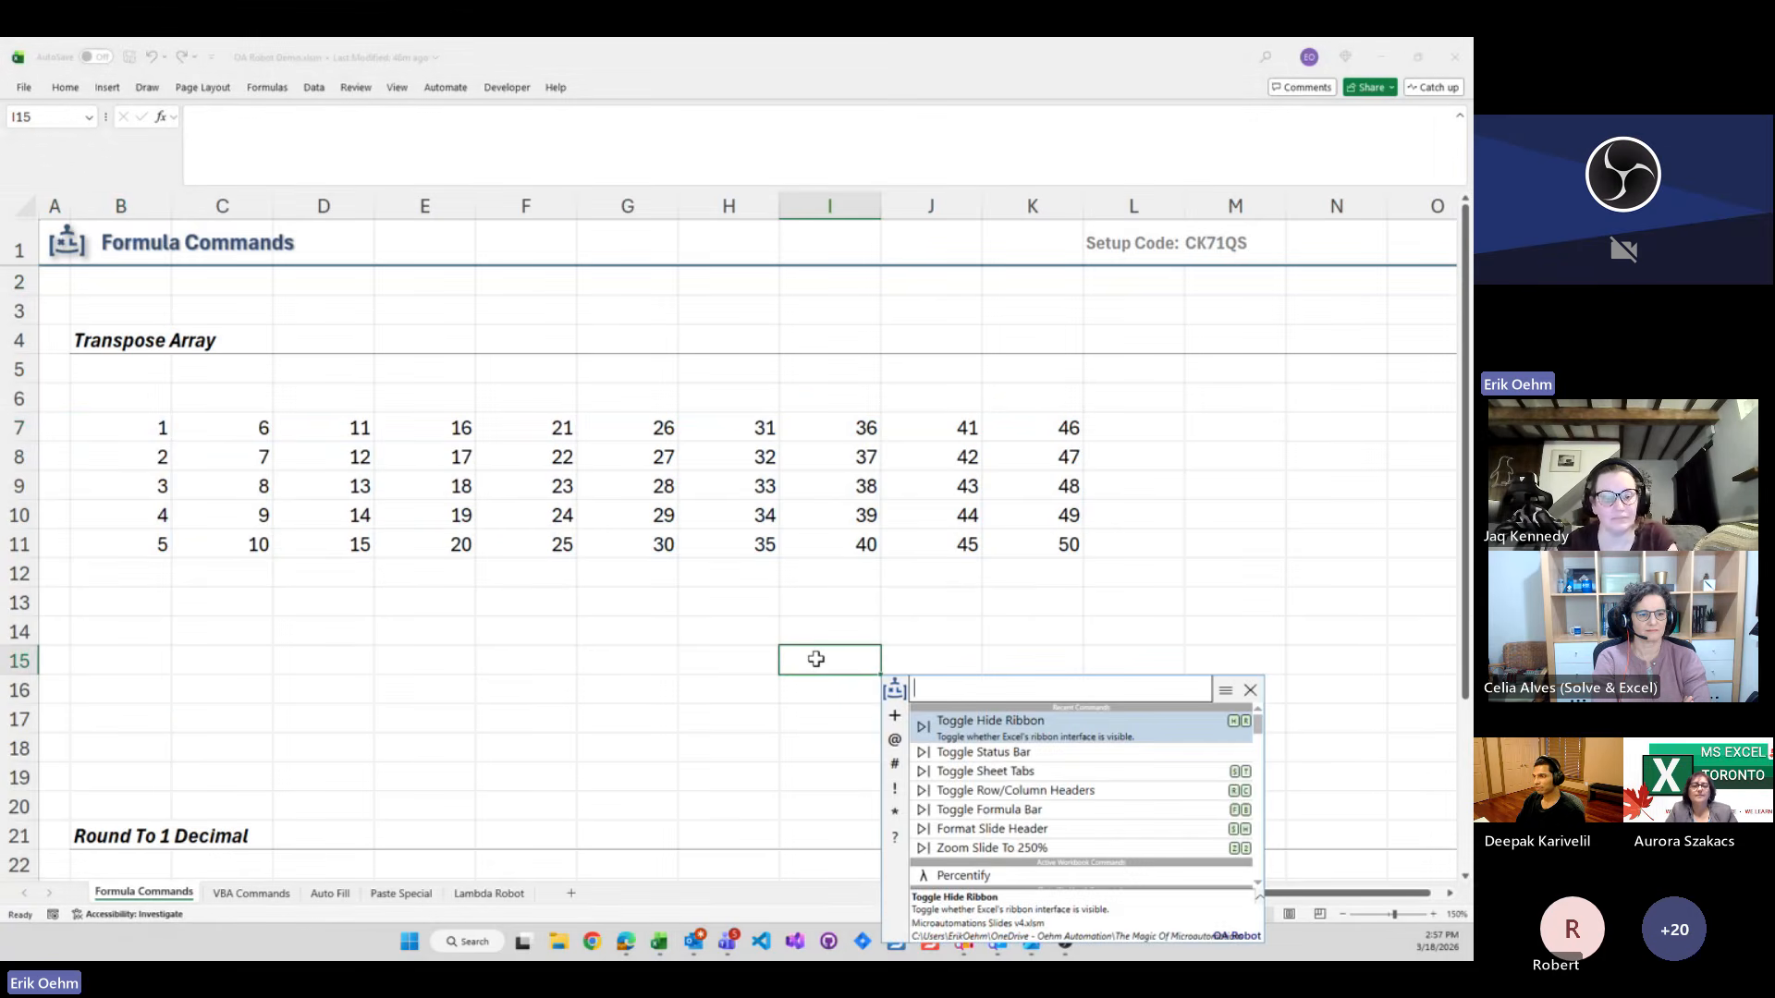
left_click(952, 308)
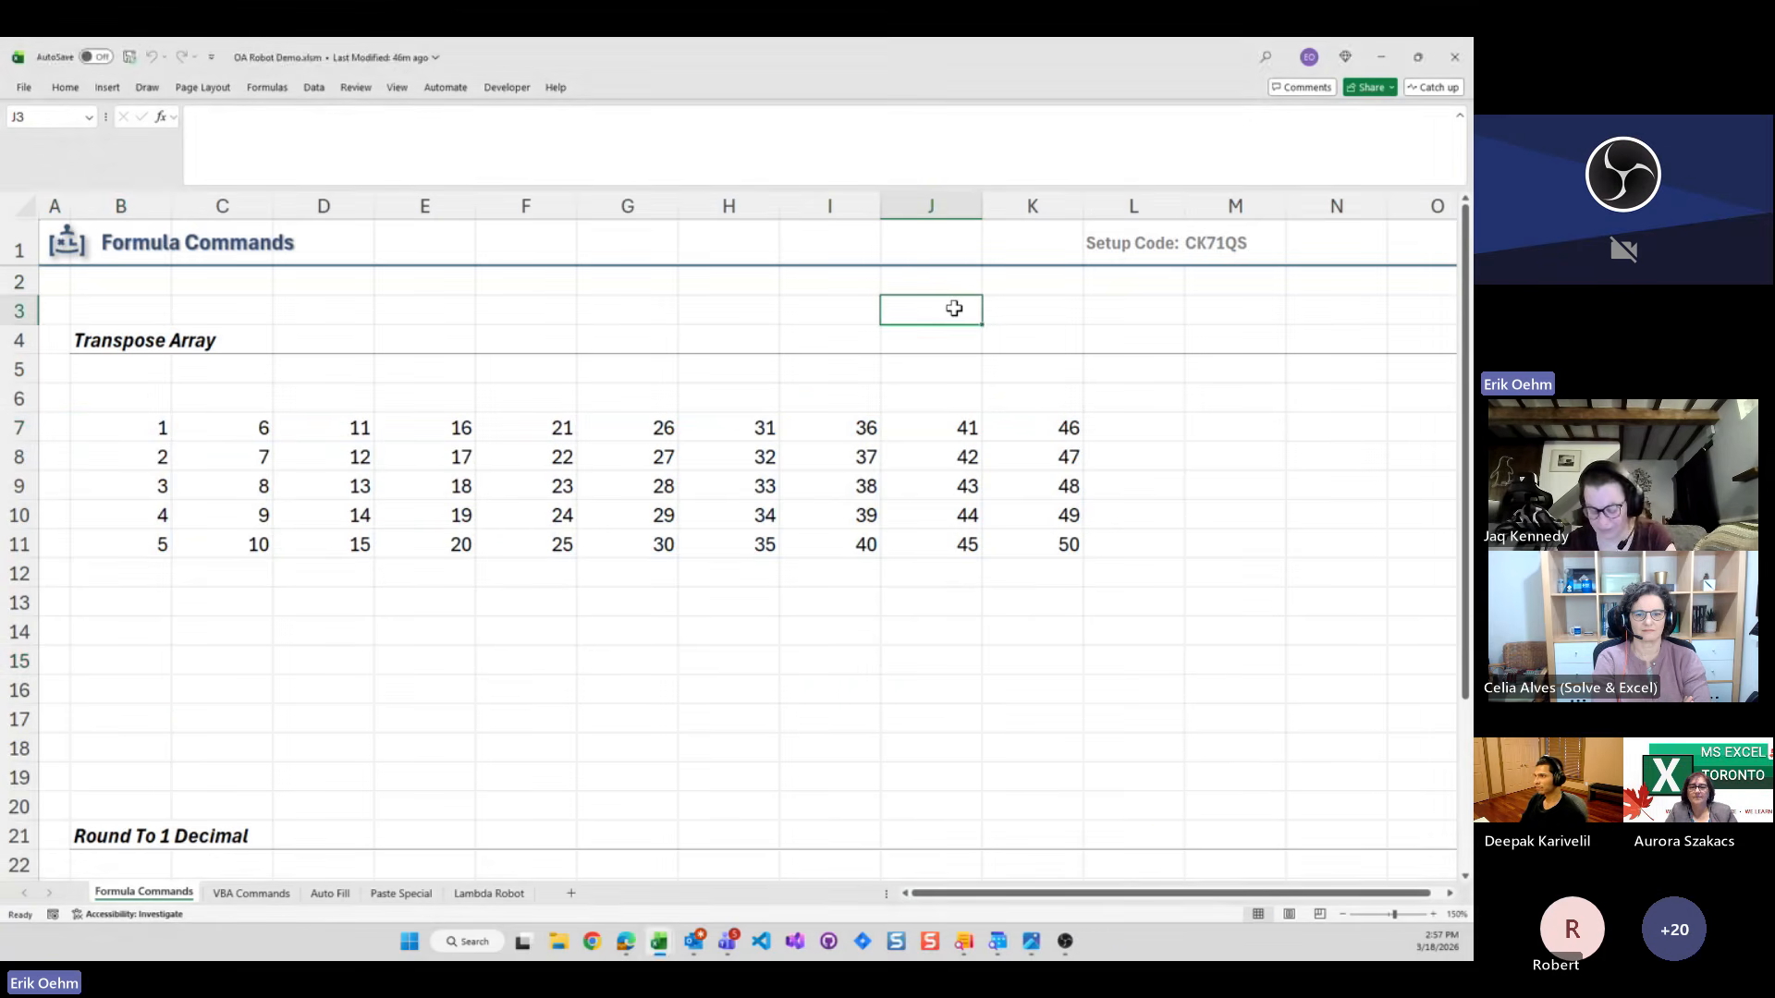
key("ctrl+space")
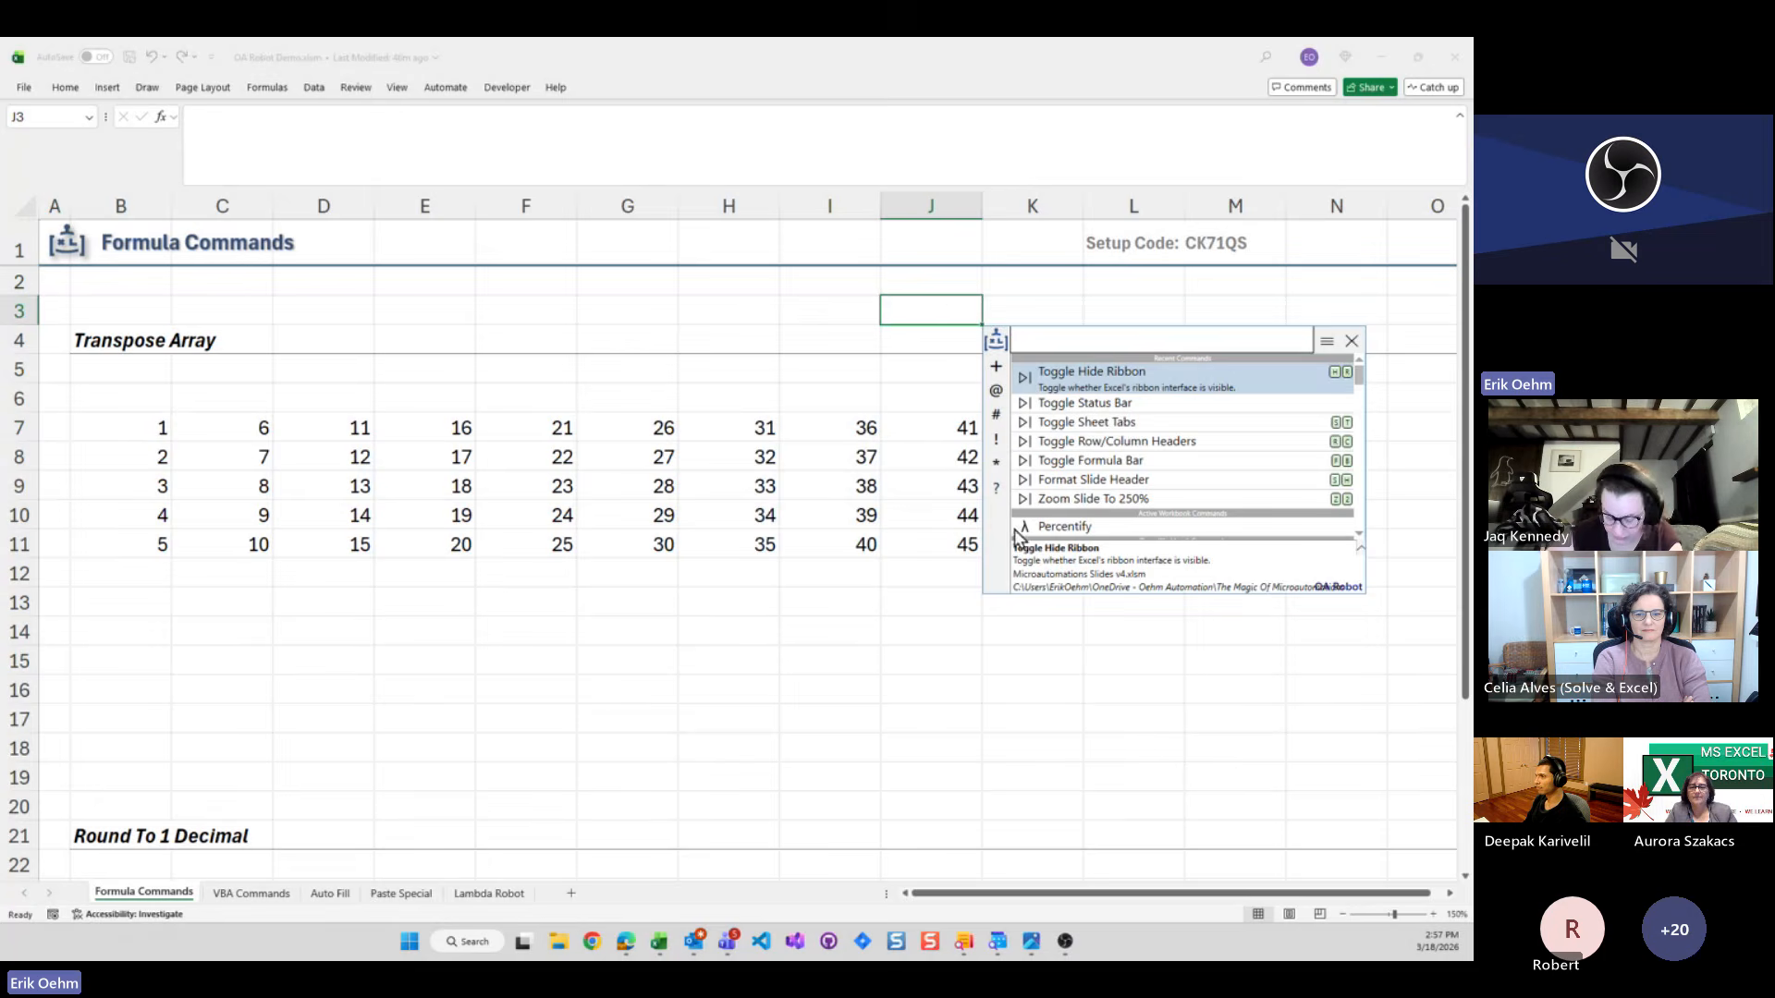
left_click(1243, 777)
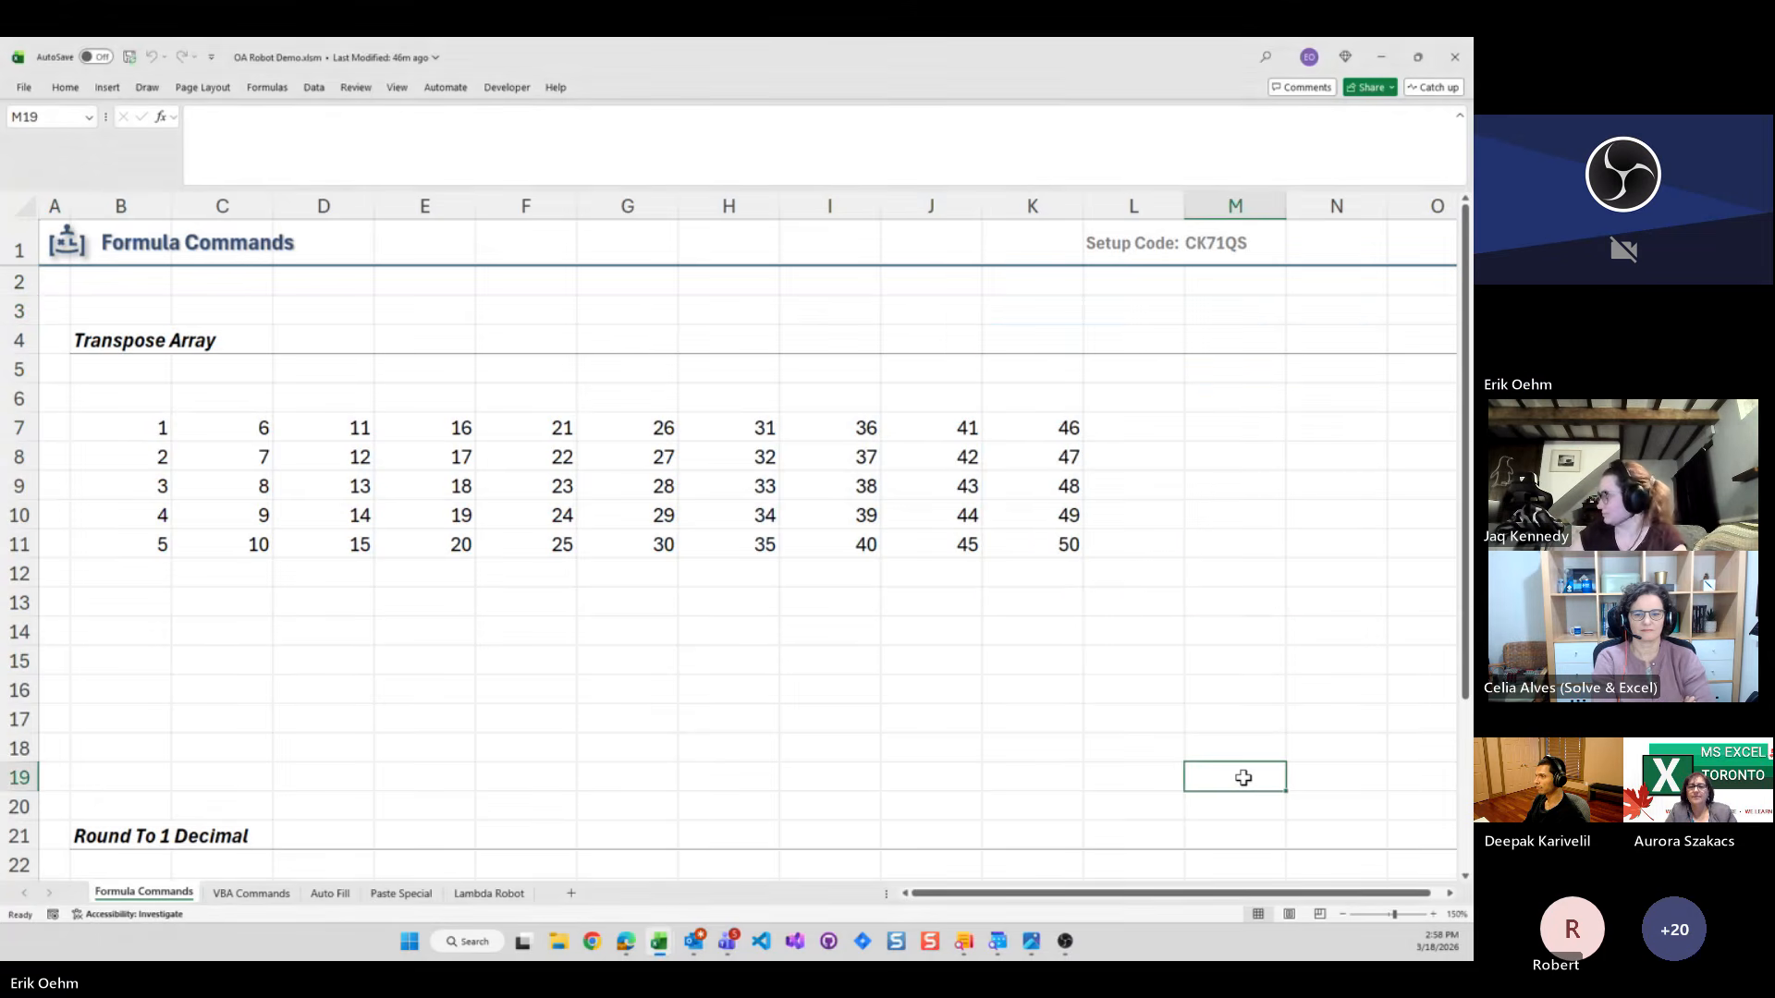
key("ctrl+space")
left_click(335, 631)
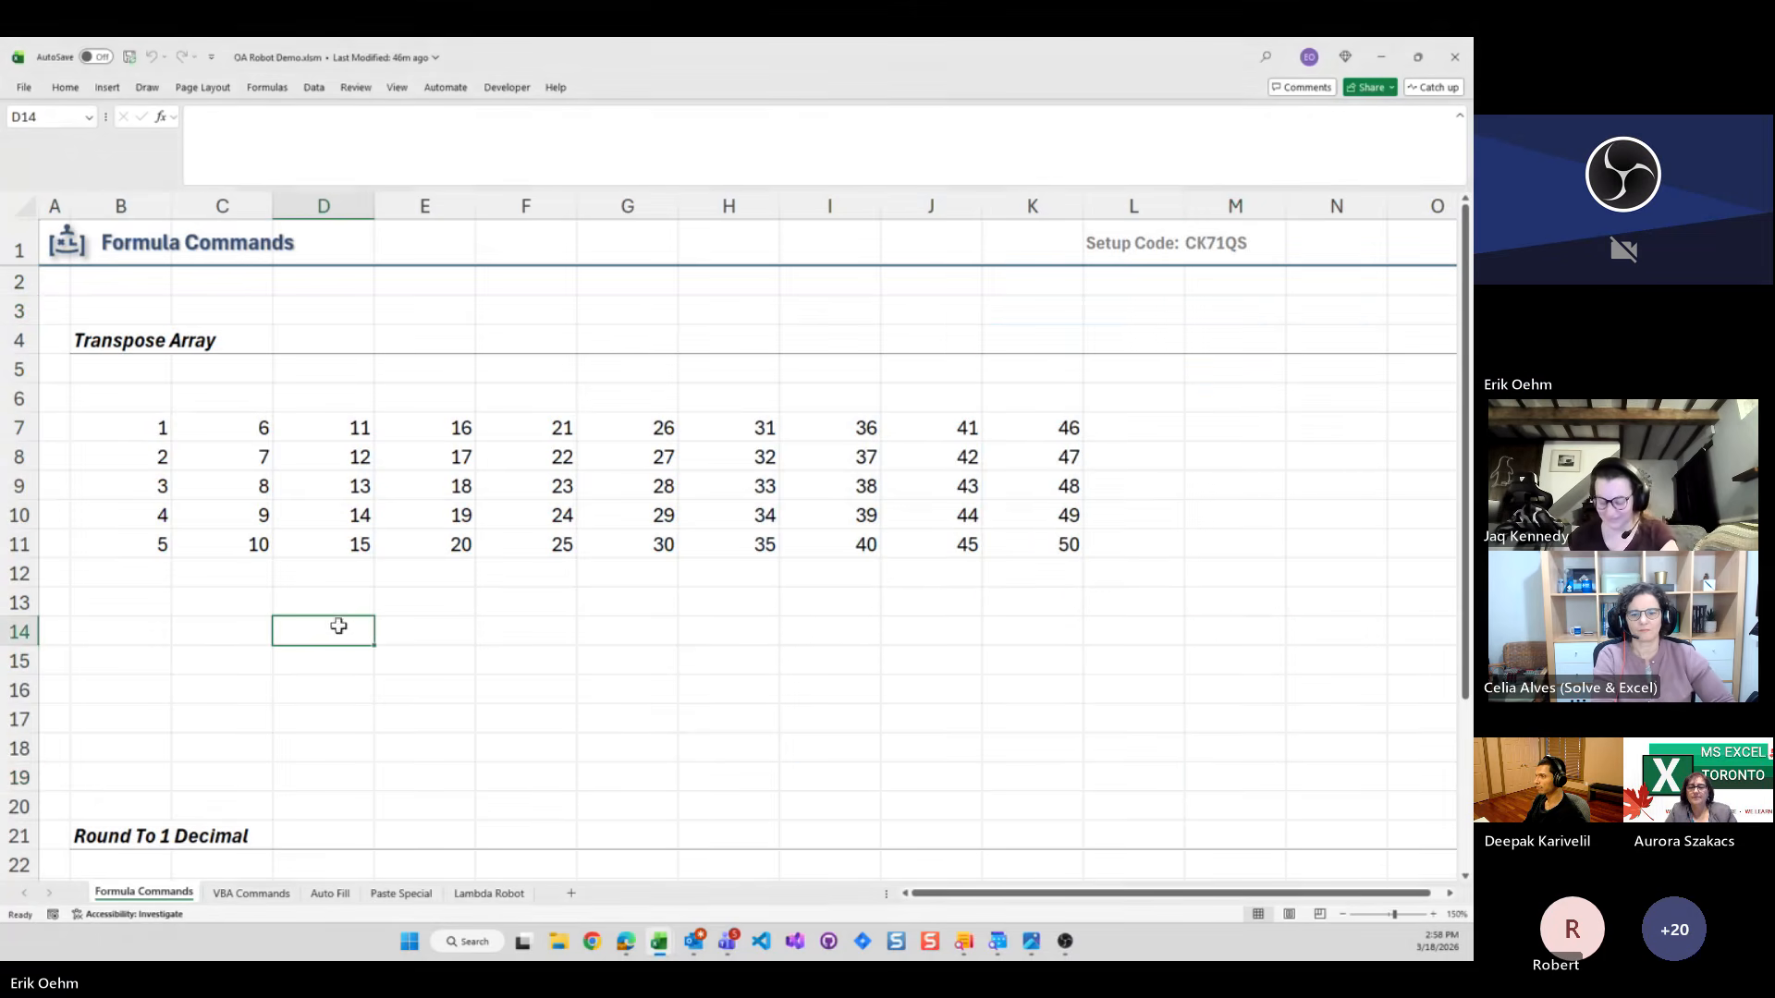
left_click(237, 398)
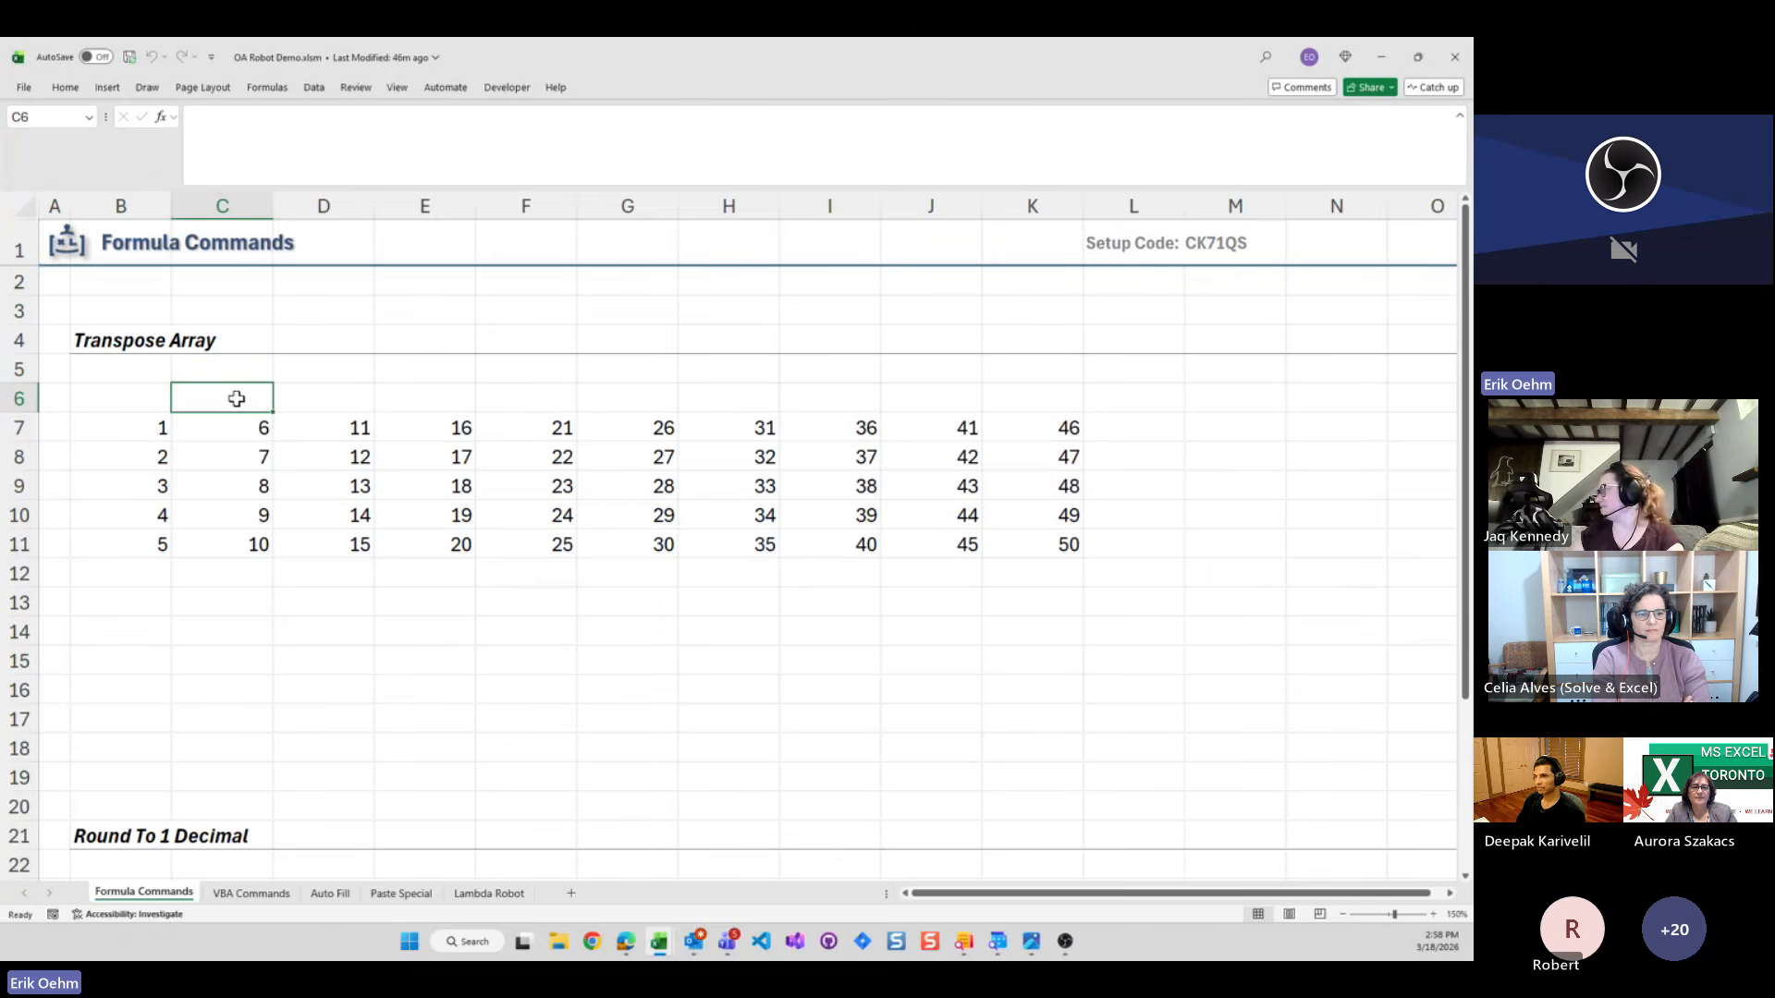
key("Left")
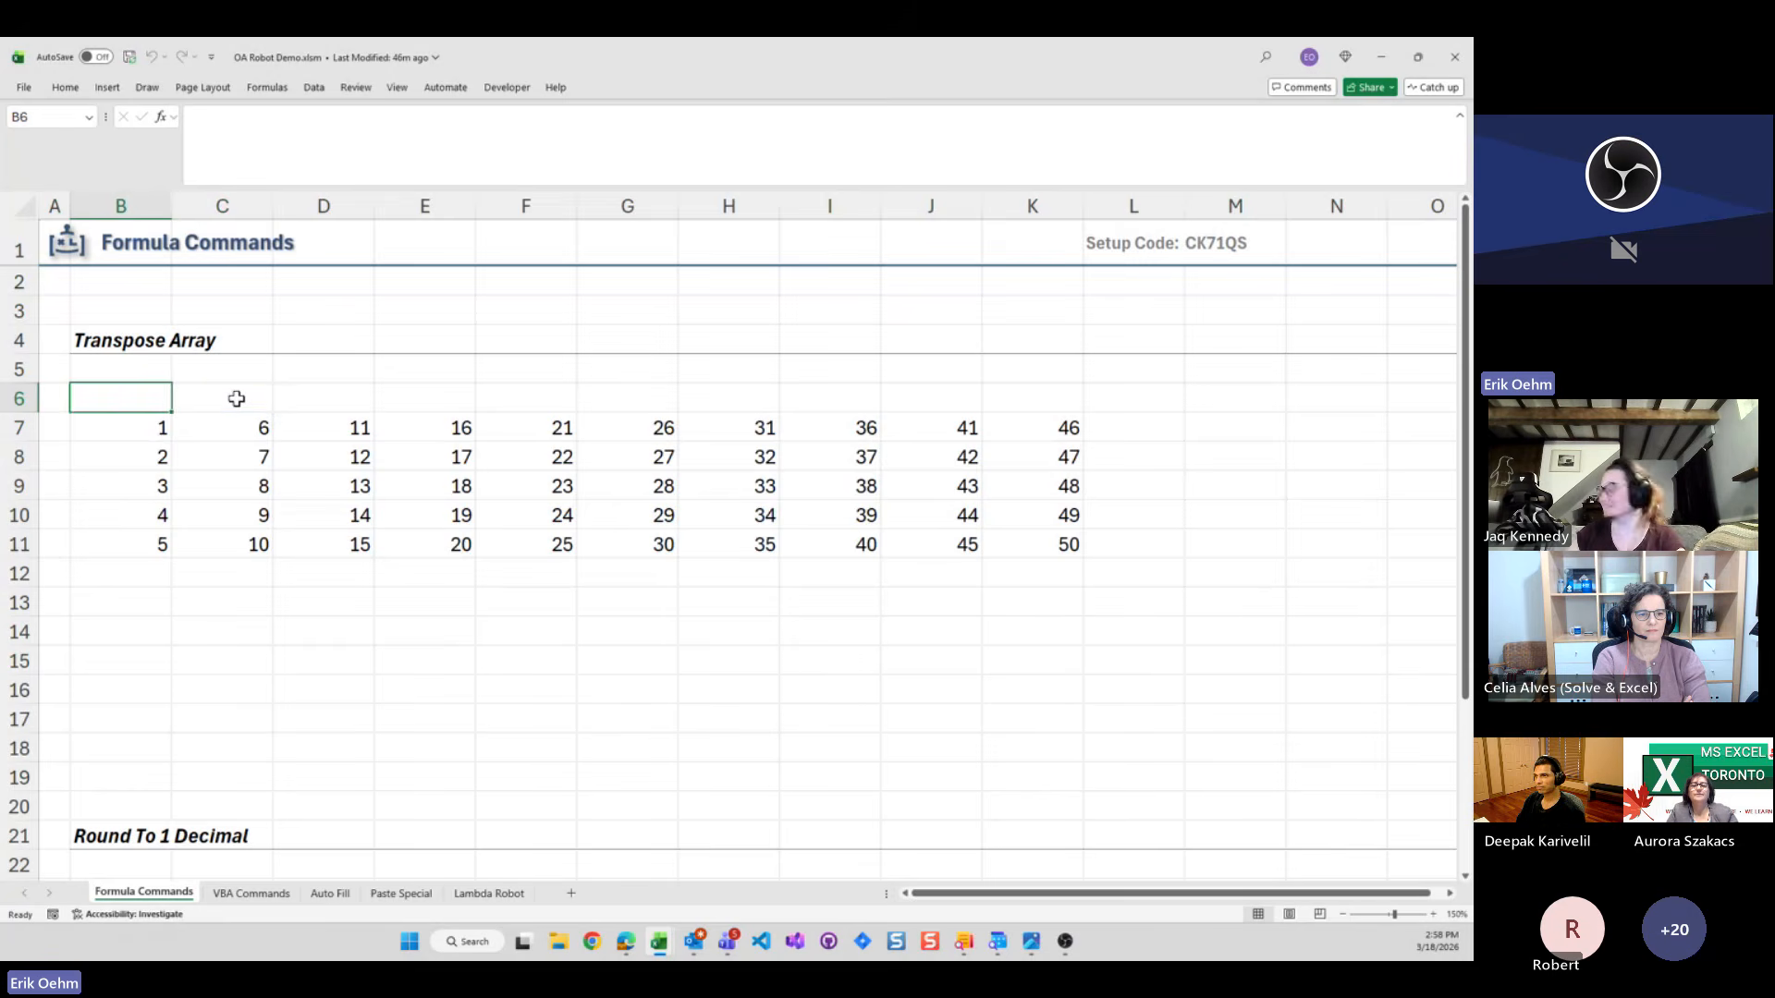
key("Down")
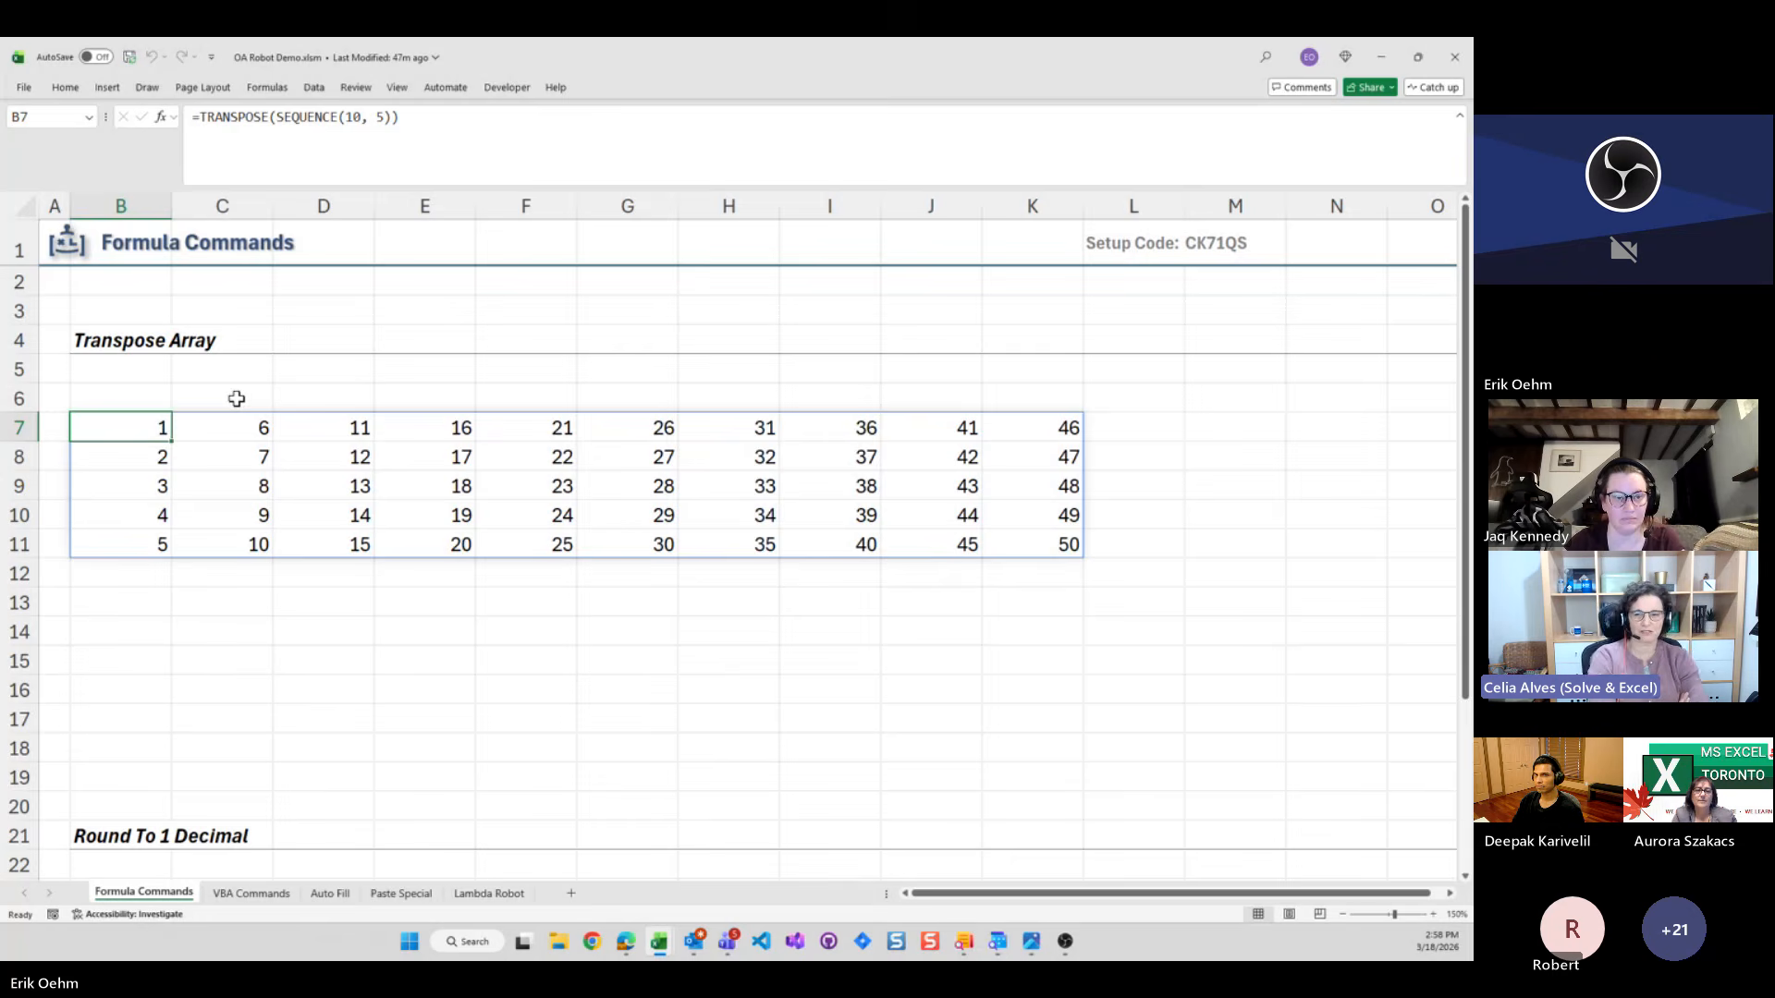
Undo B7 back to =SEQUENCE(10, 5), try typing TRAN into its formula by hand, then cancel
key("ctrl+shift+t")
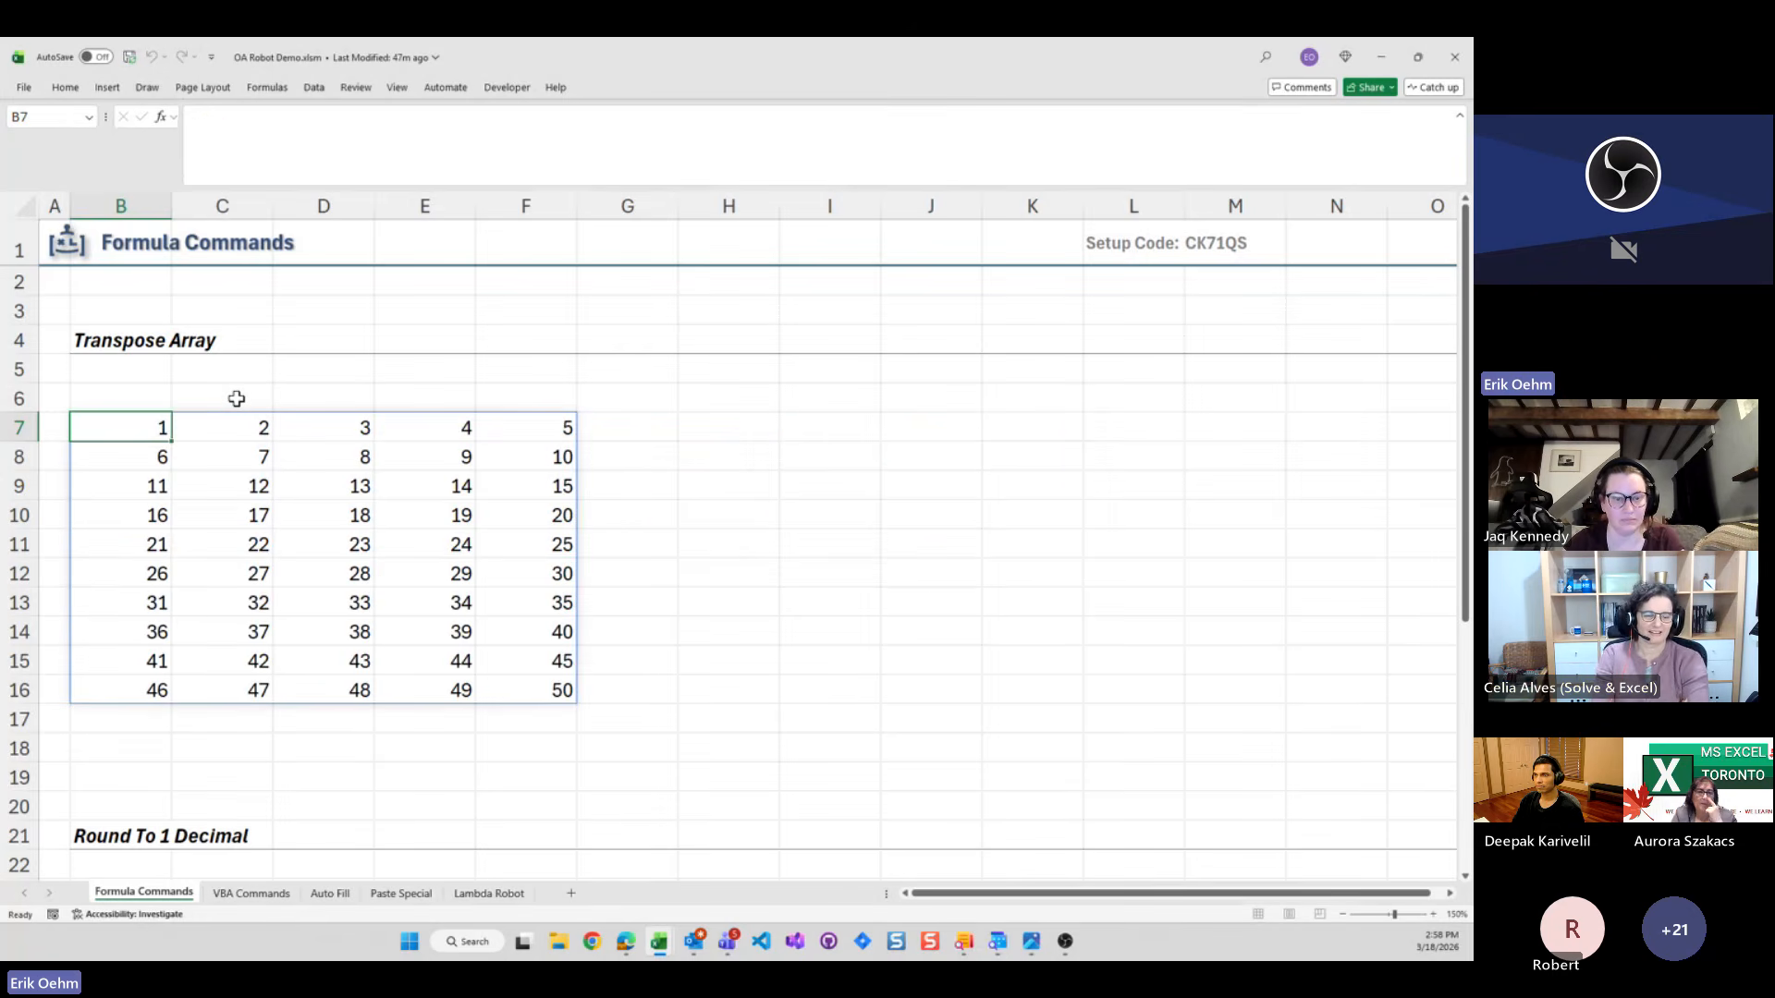
key("F2")
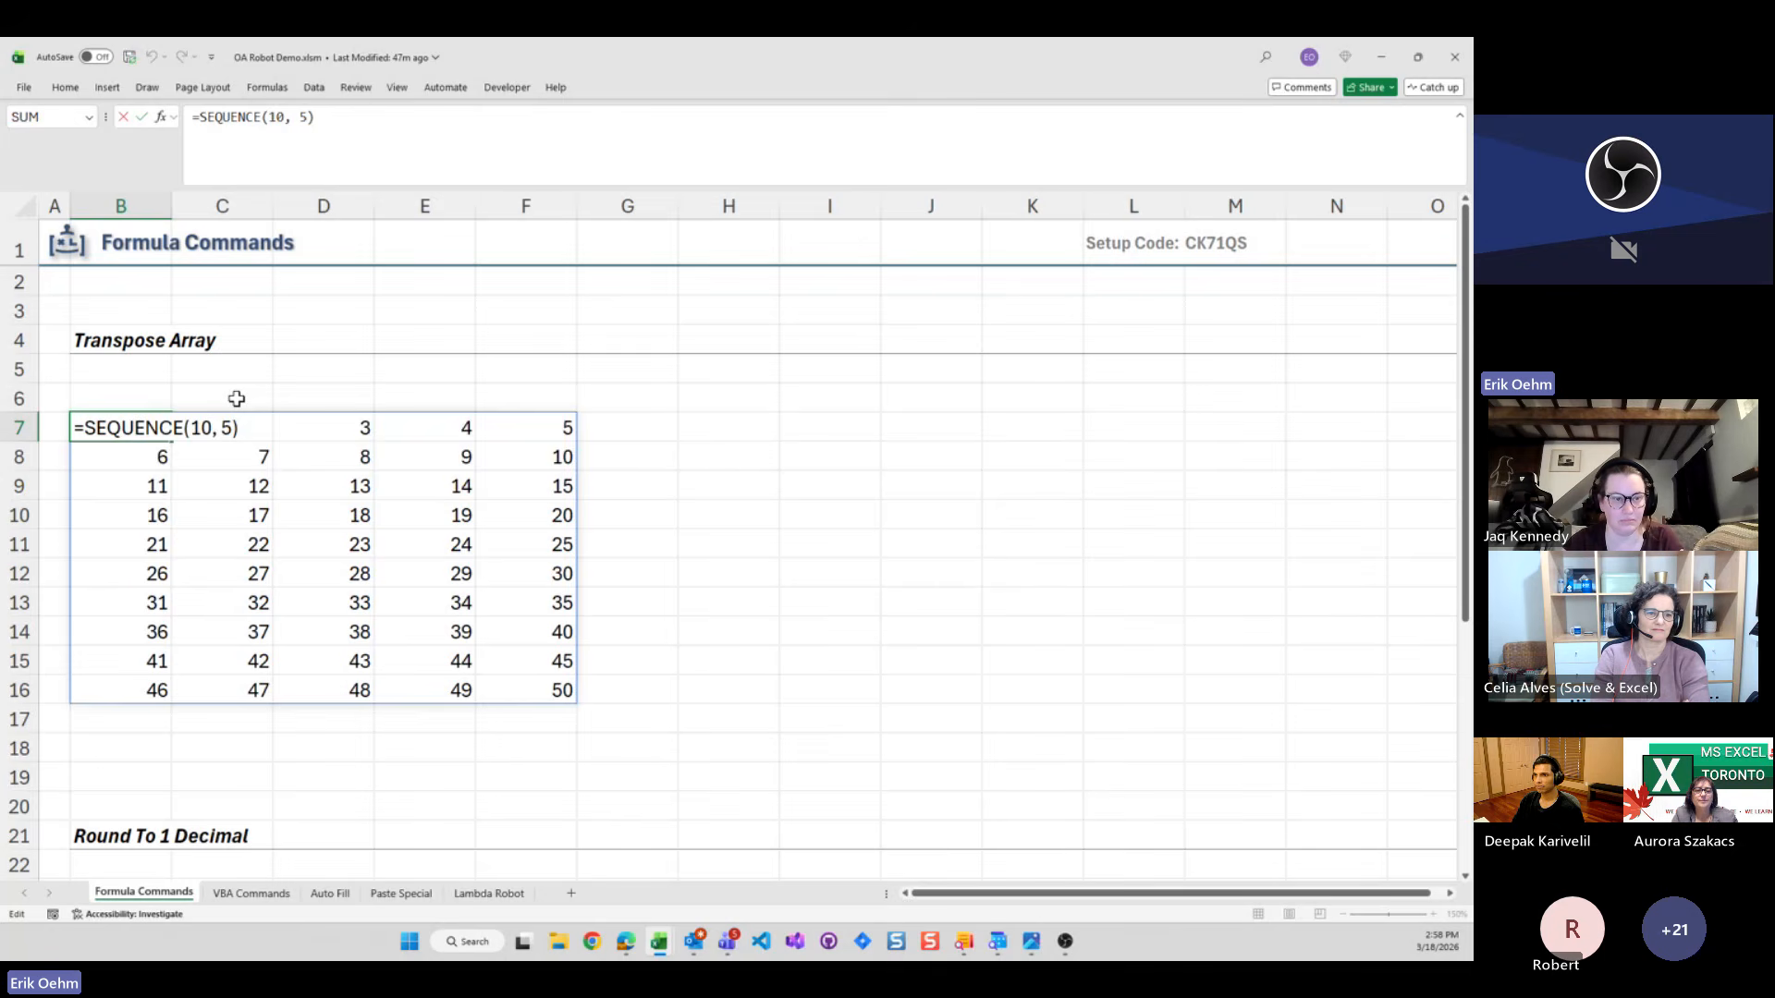
key("Home")
key("Right")
type("TRAN")
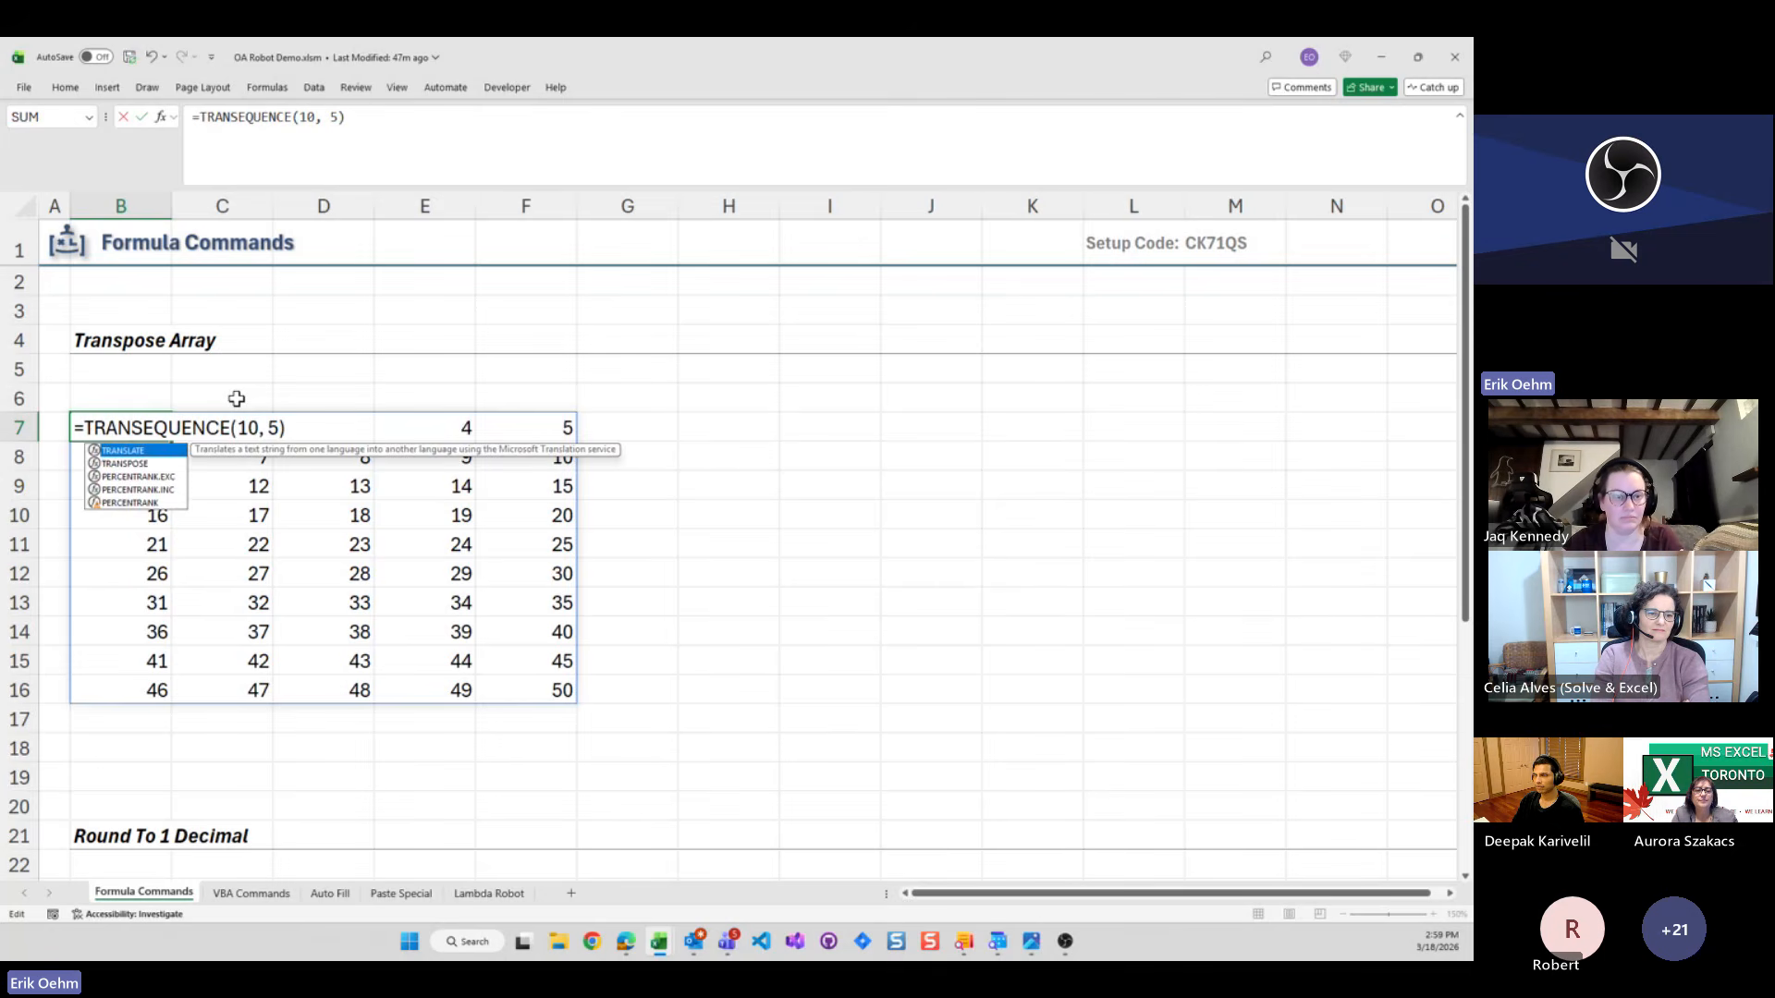
key("Tab")
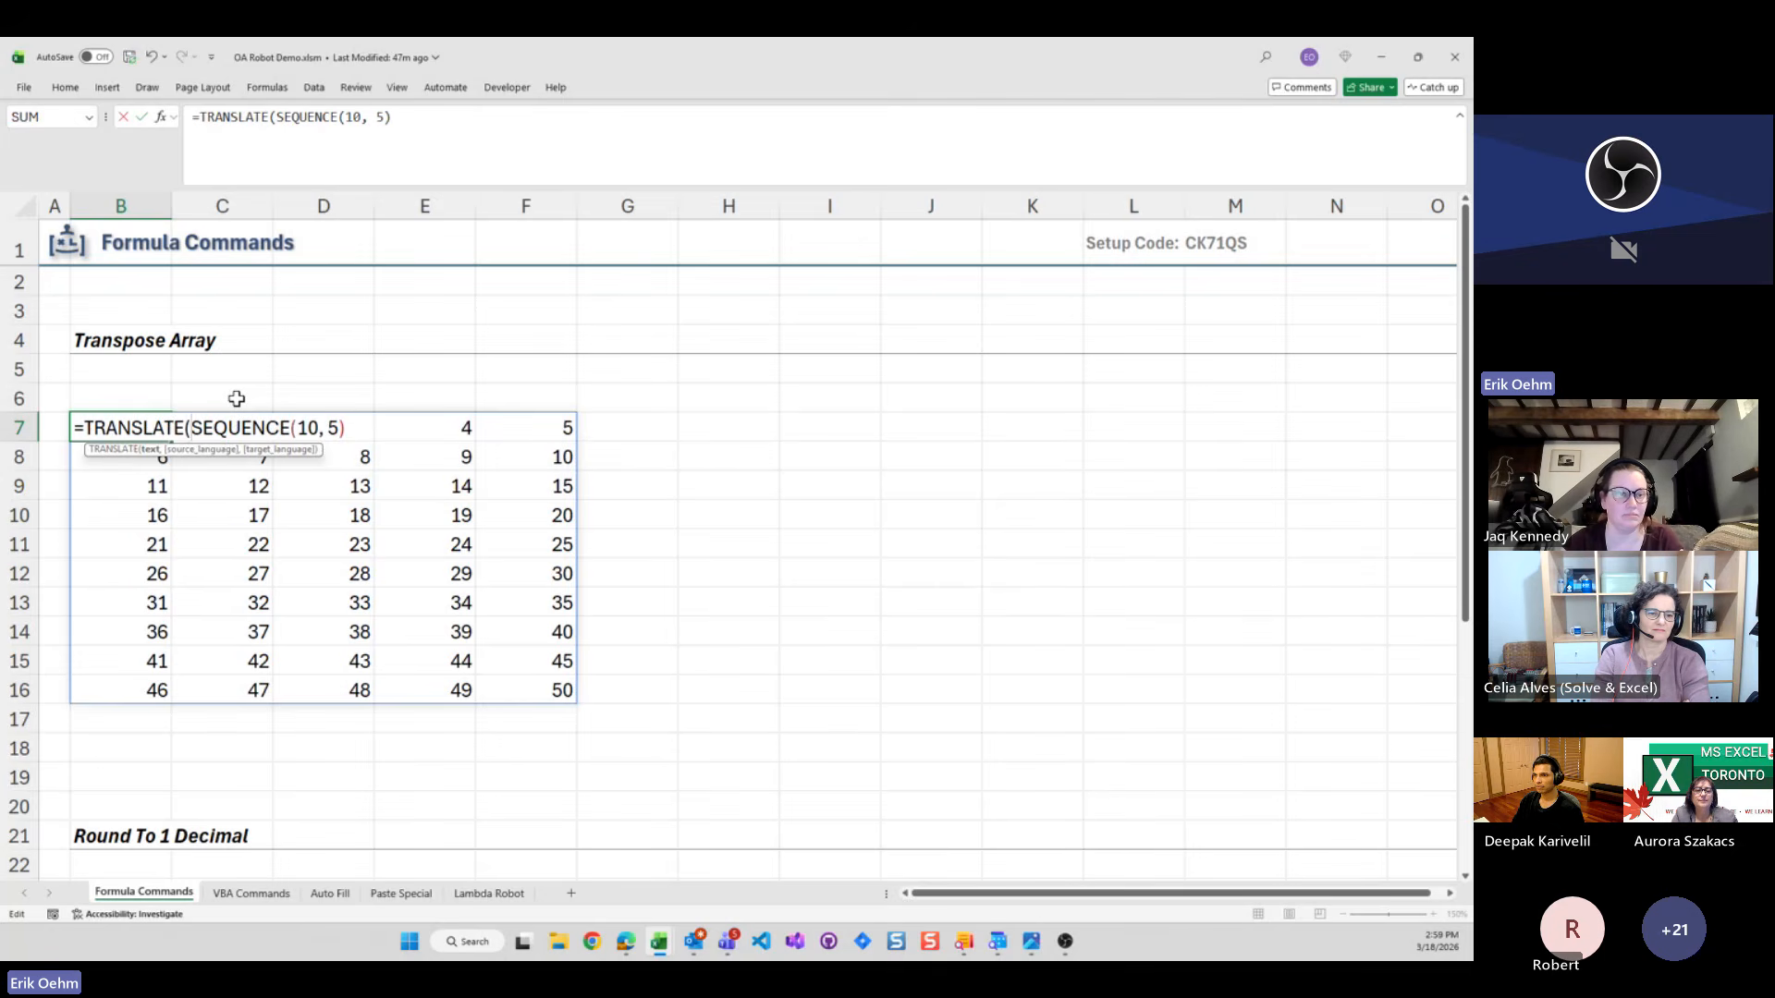
key("Escape")
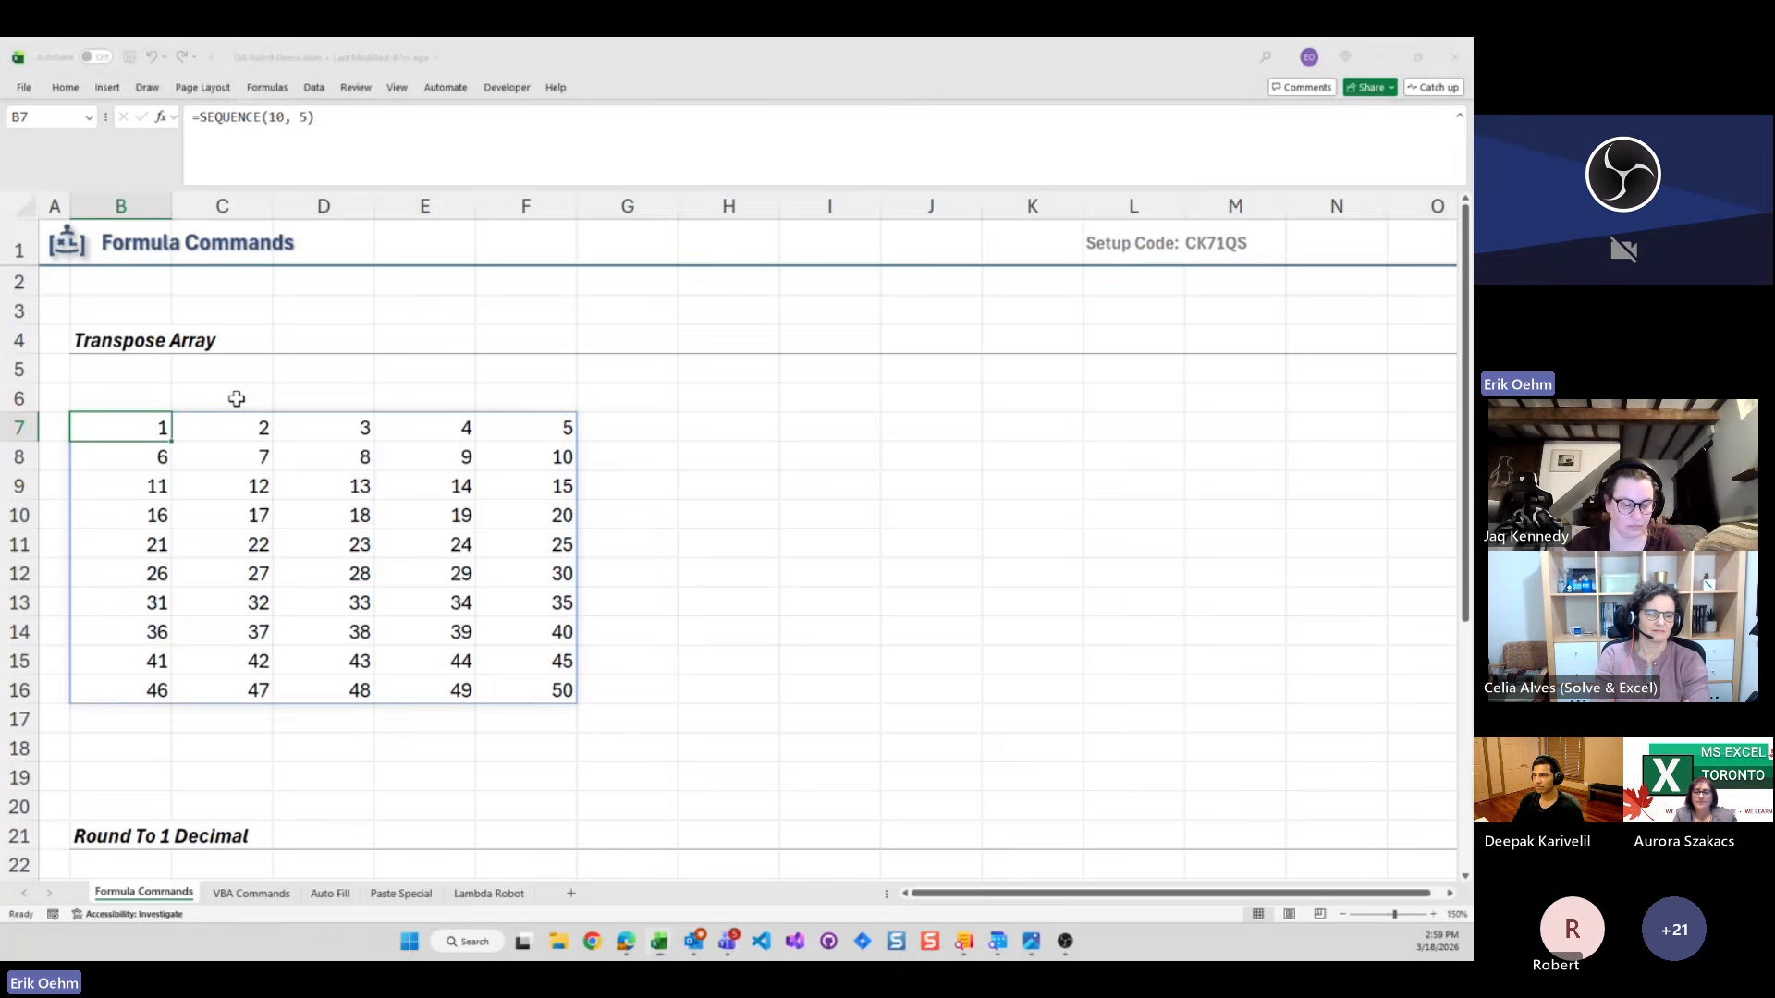
Run Transpose Array from the command palette to wrap B7's formula in TRANSPOSE
key("ctrl+space")
type("t")
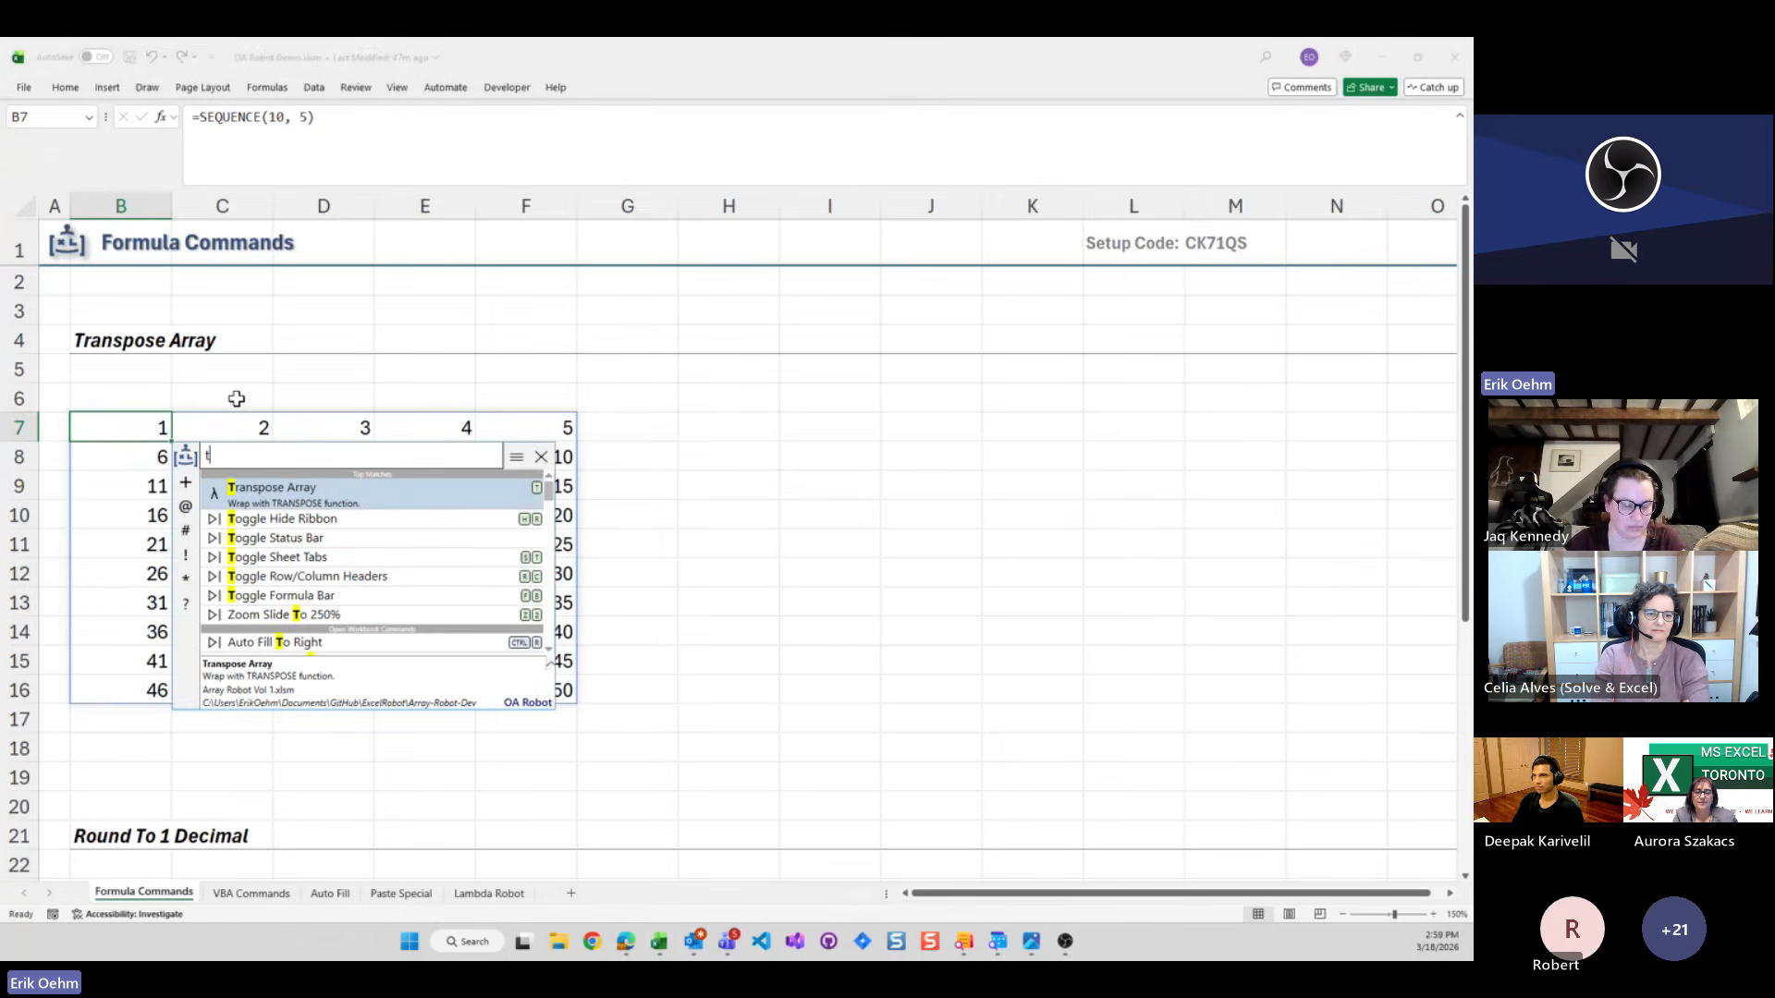
key("Return")
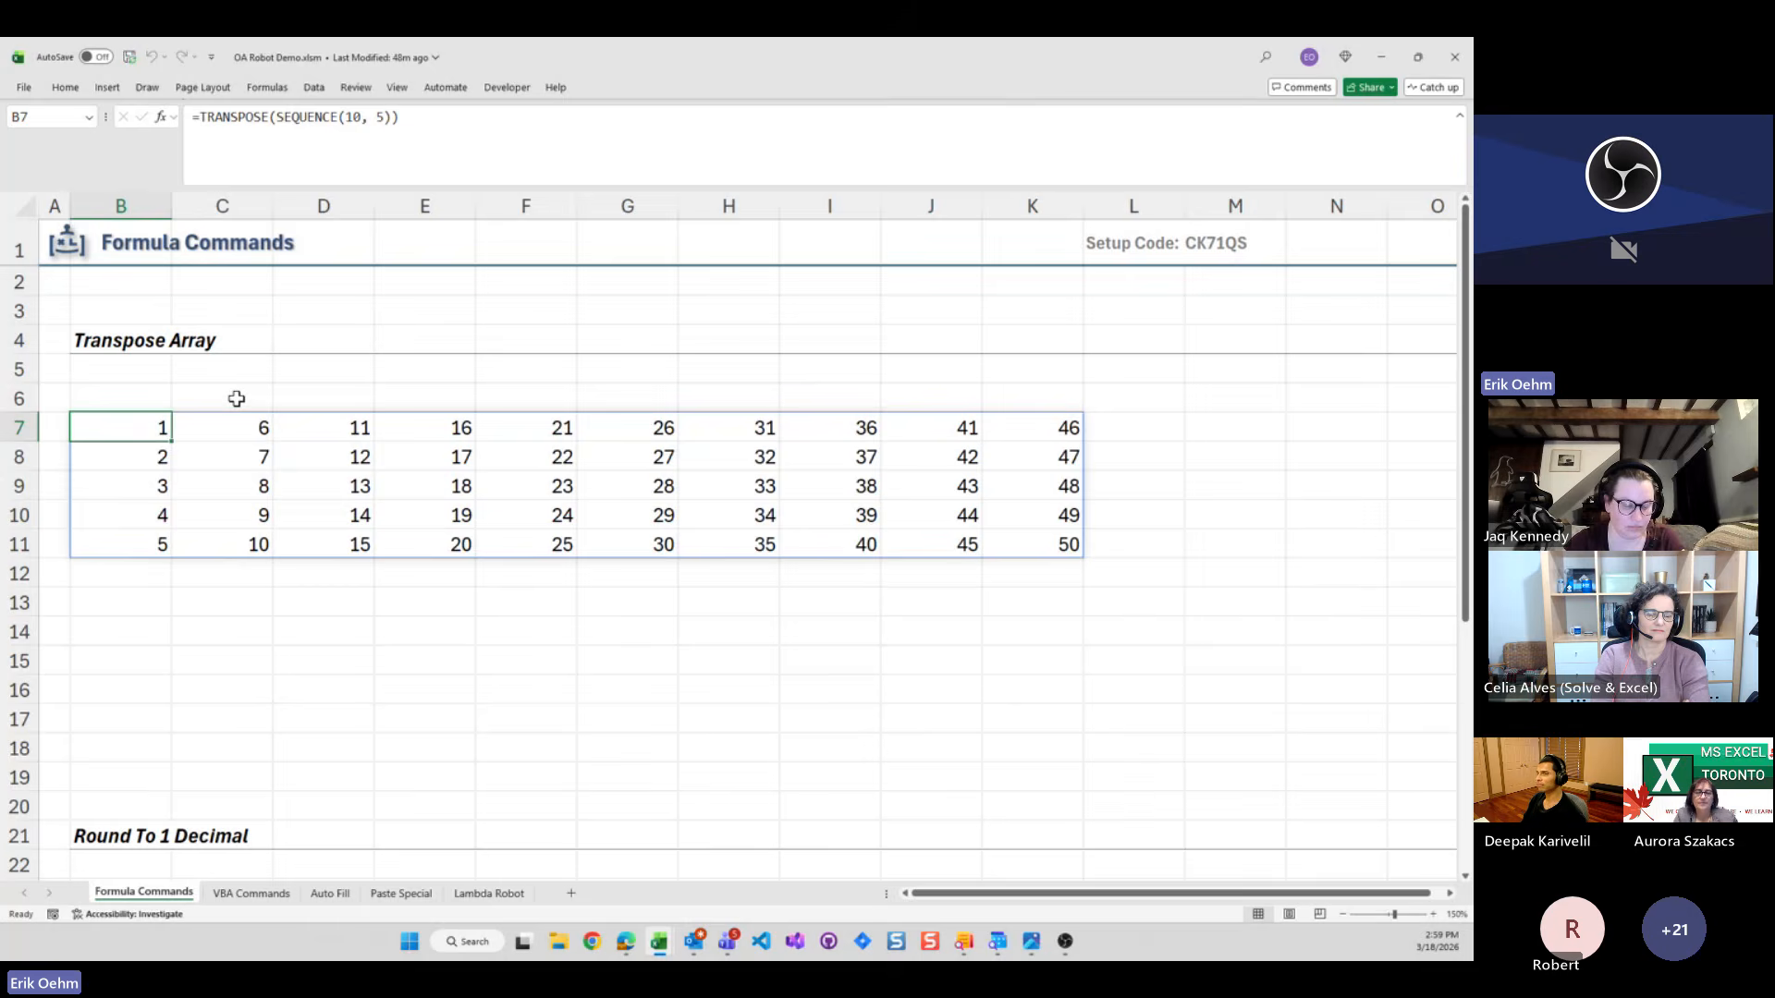
Open the OA Robot command palette beside B7, showing Transpose Array among recent commands
key("ctrl+space")
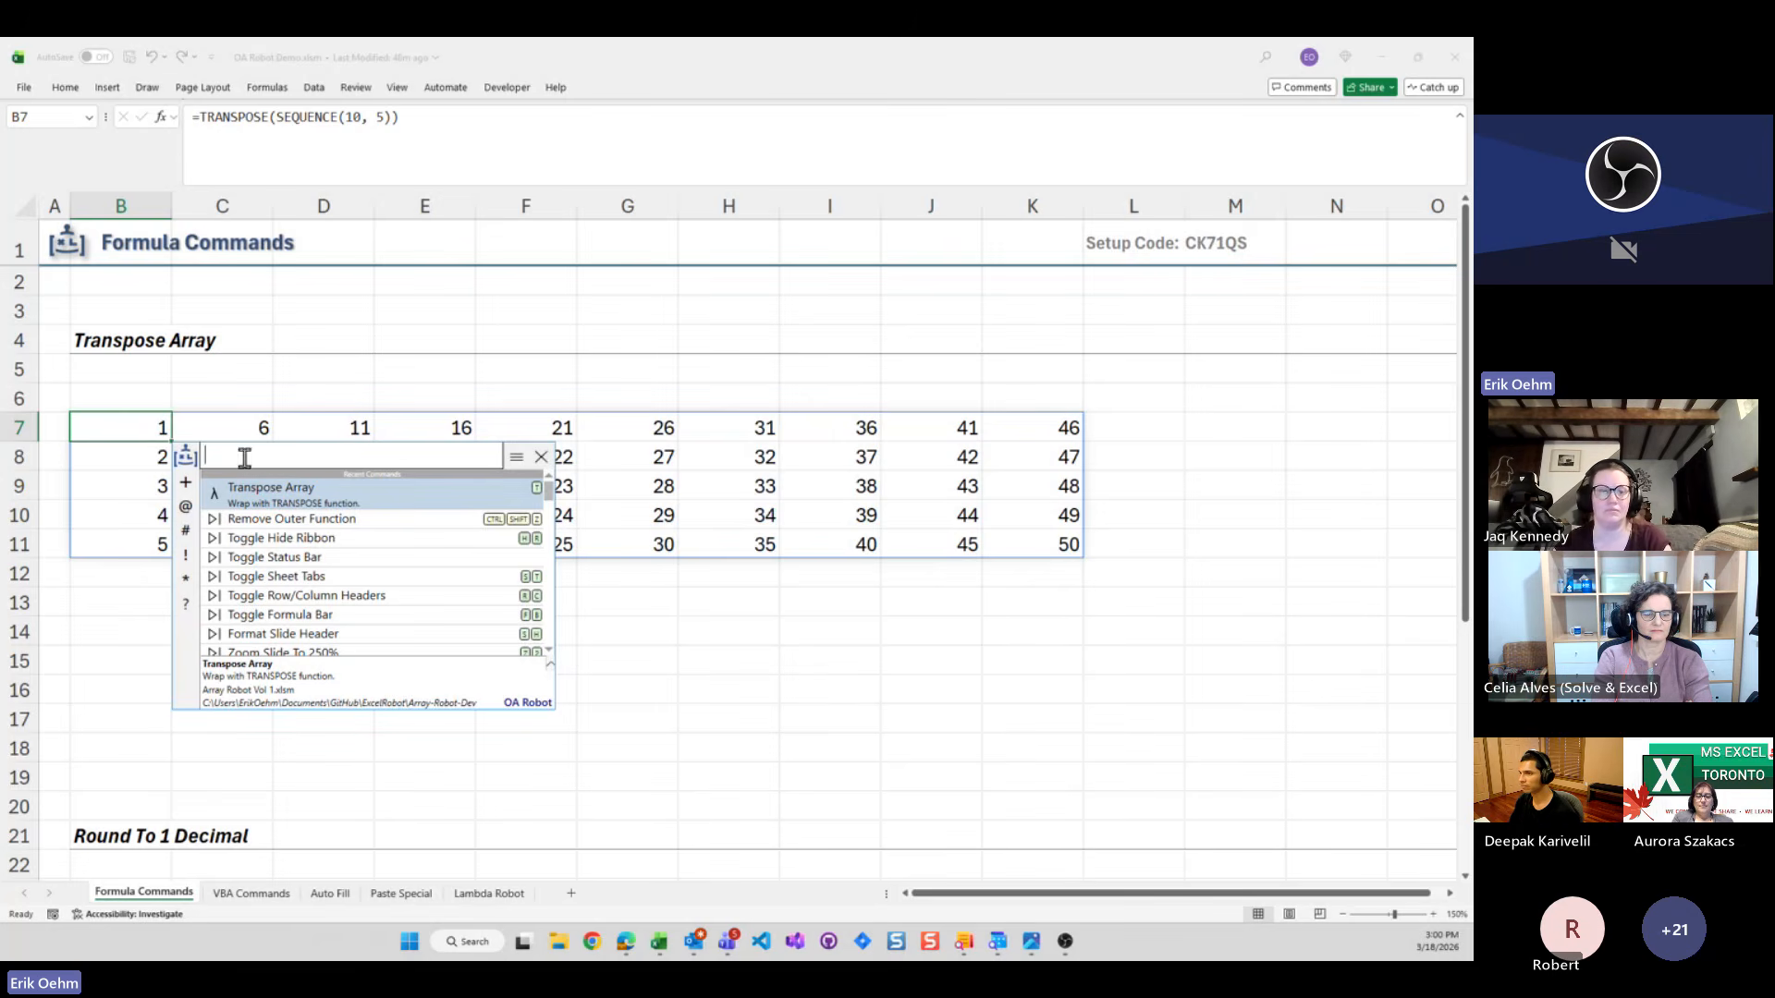
Search the palette for the sheet's setup code to find Array Robot Volume 1, then close it
type("v")
key("BackSpace")
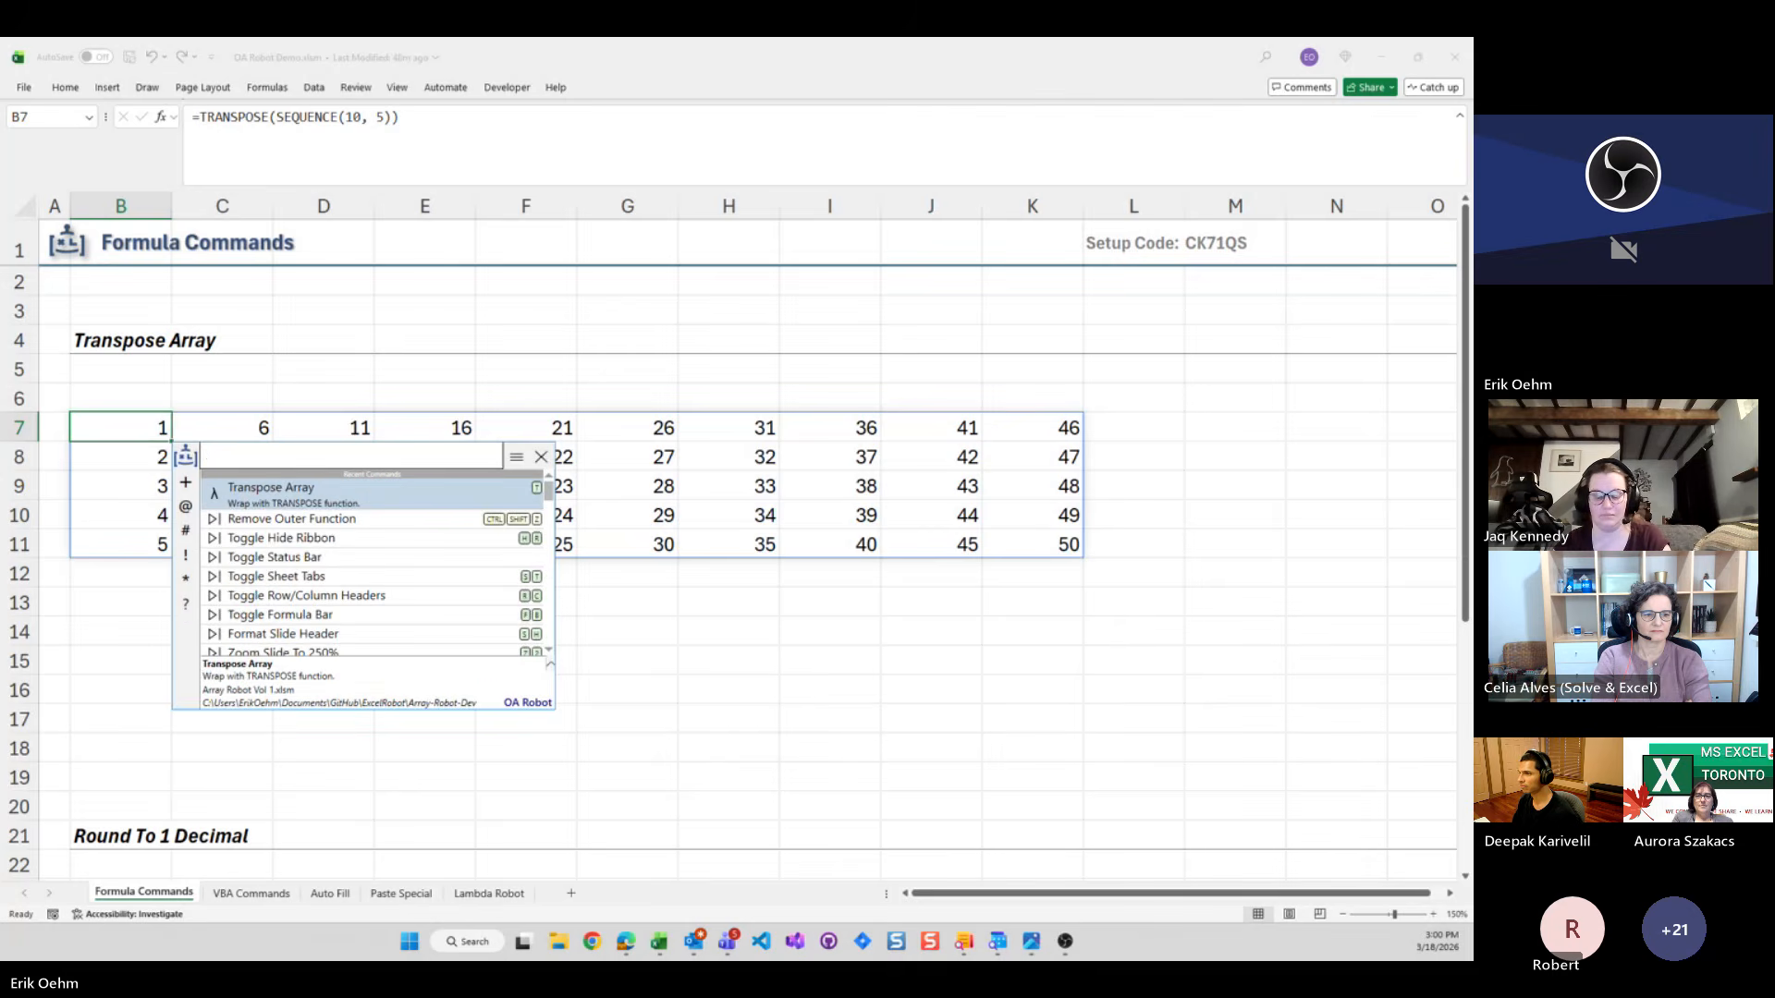
type("xc")
key("BackSpace")
key("BackSpace")
type("c")
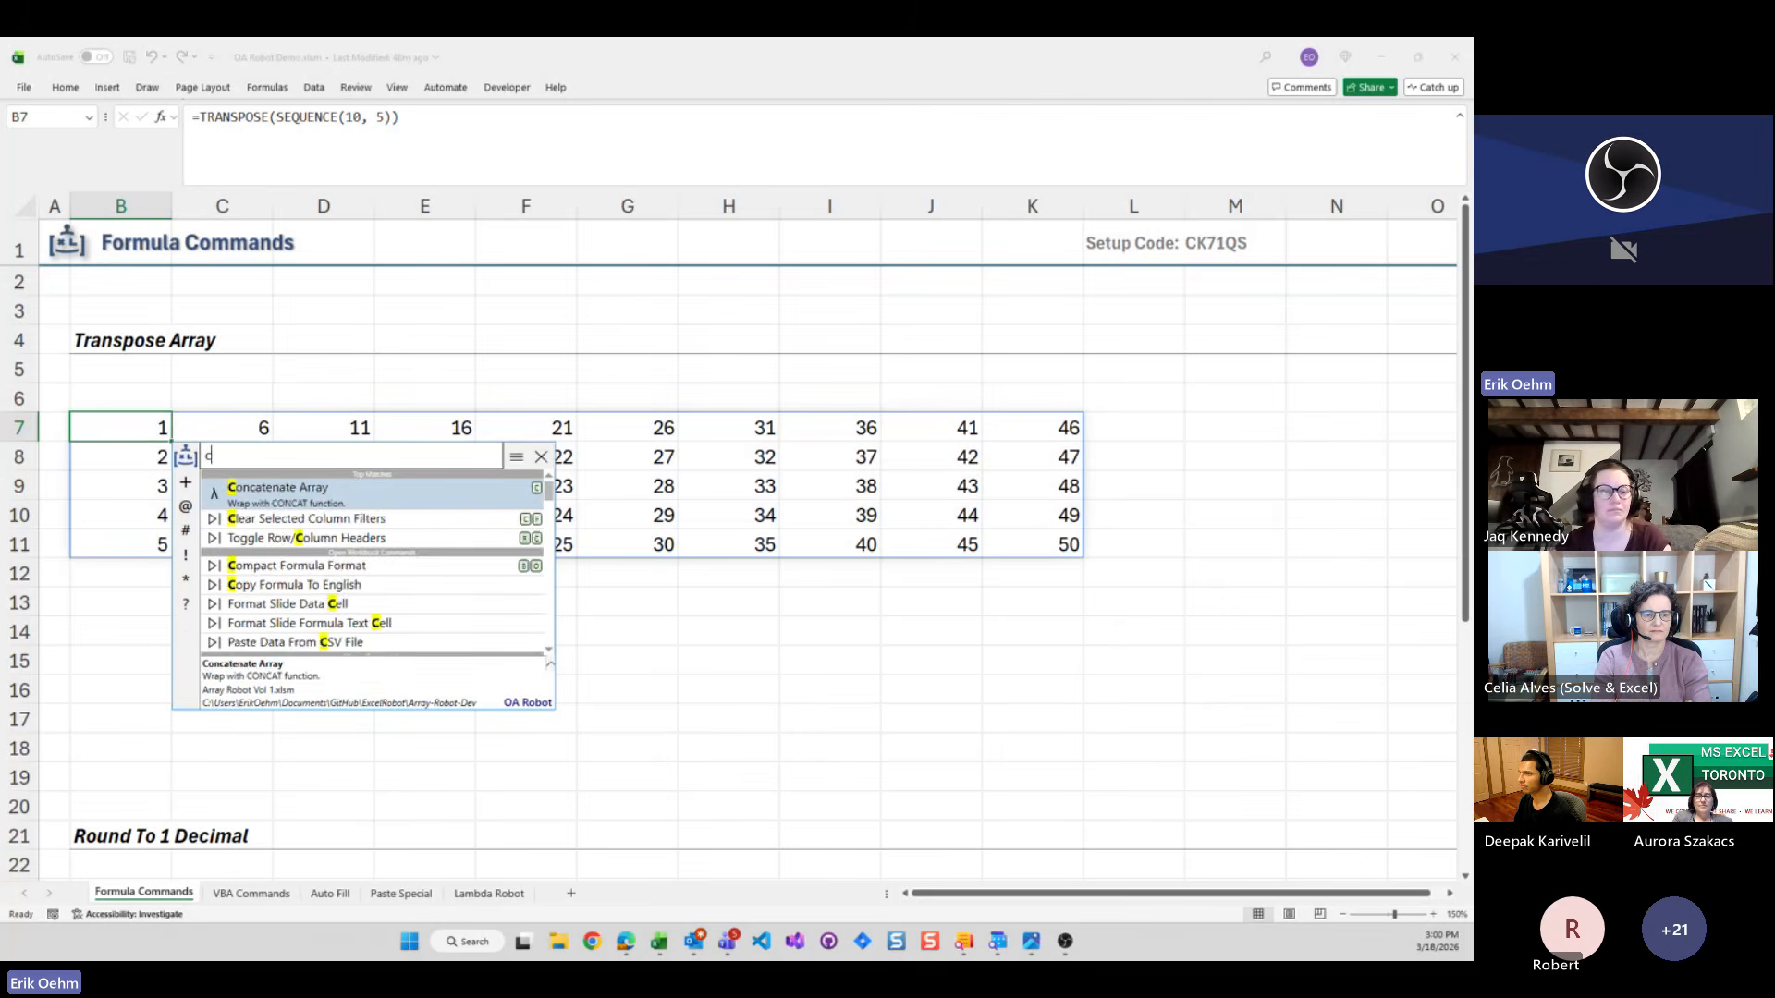
type("k71")
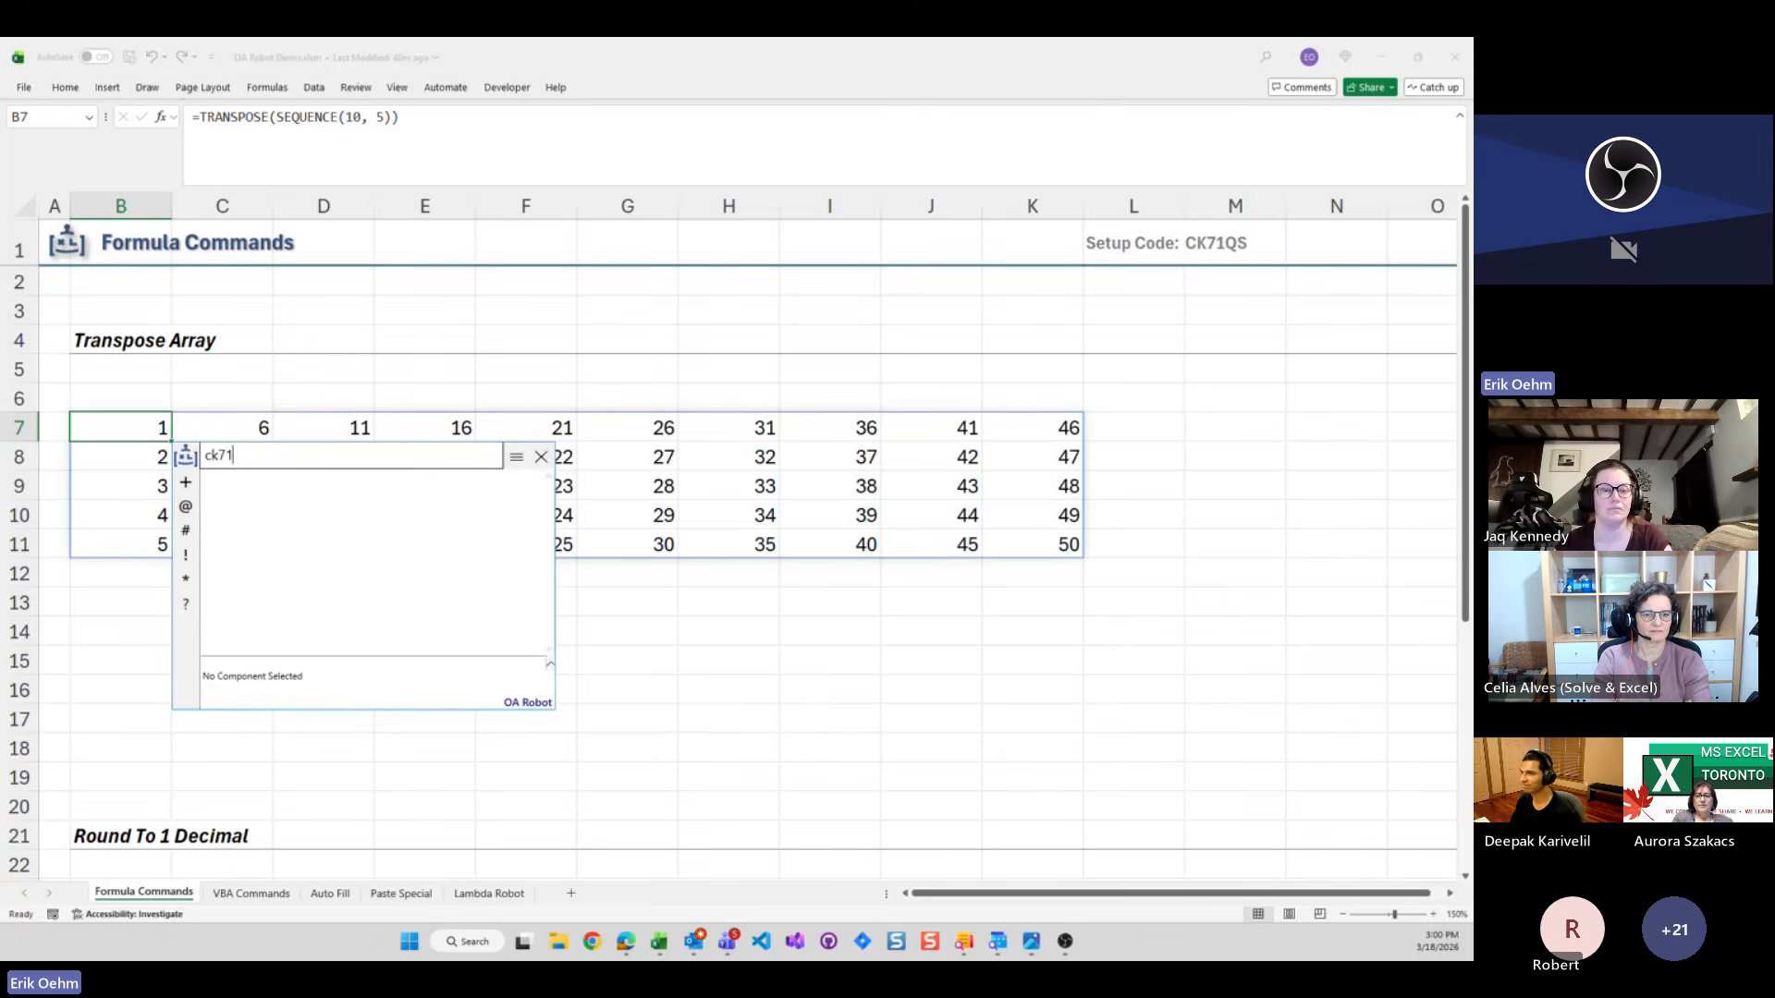
type("qs")
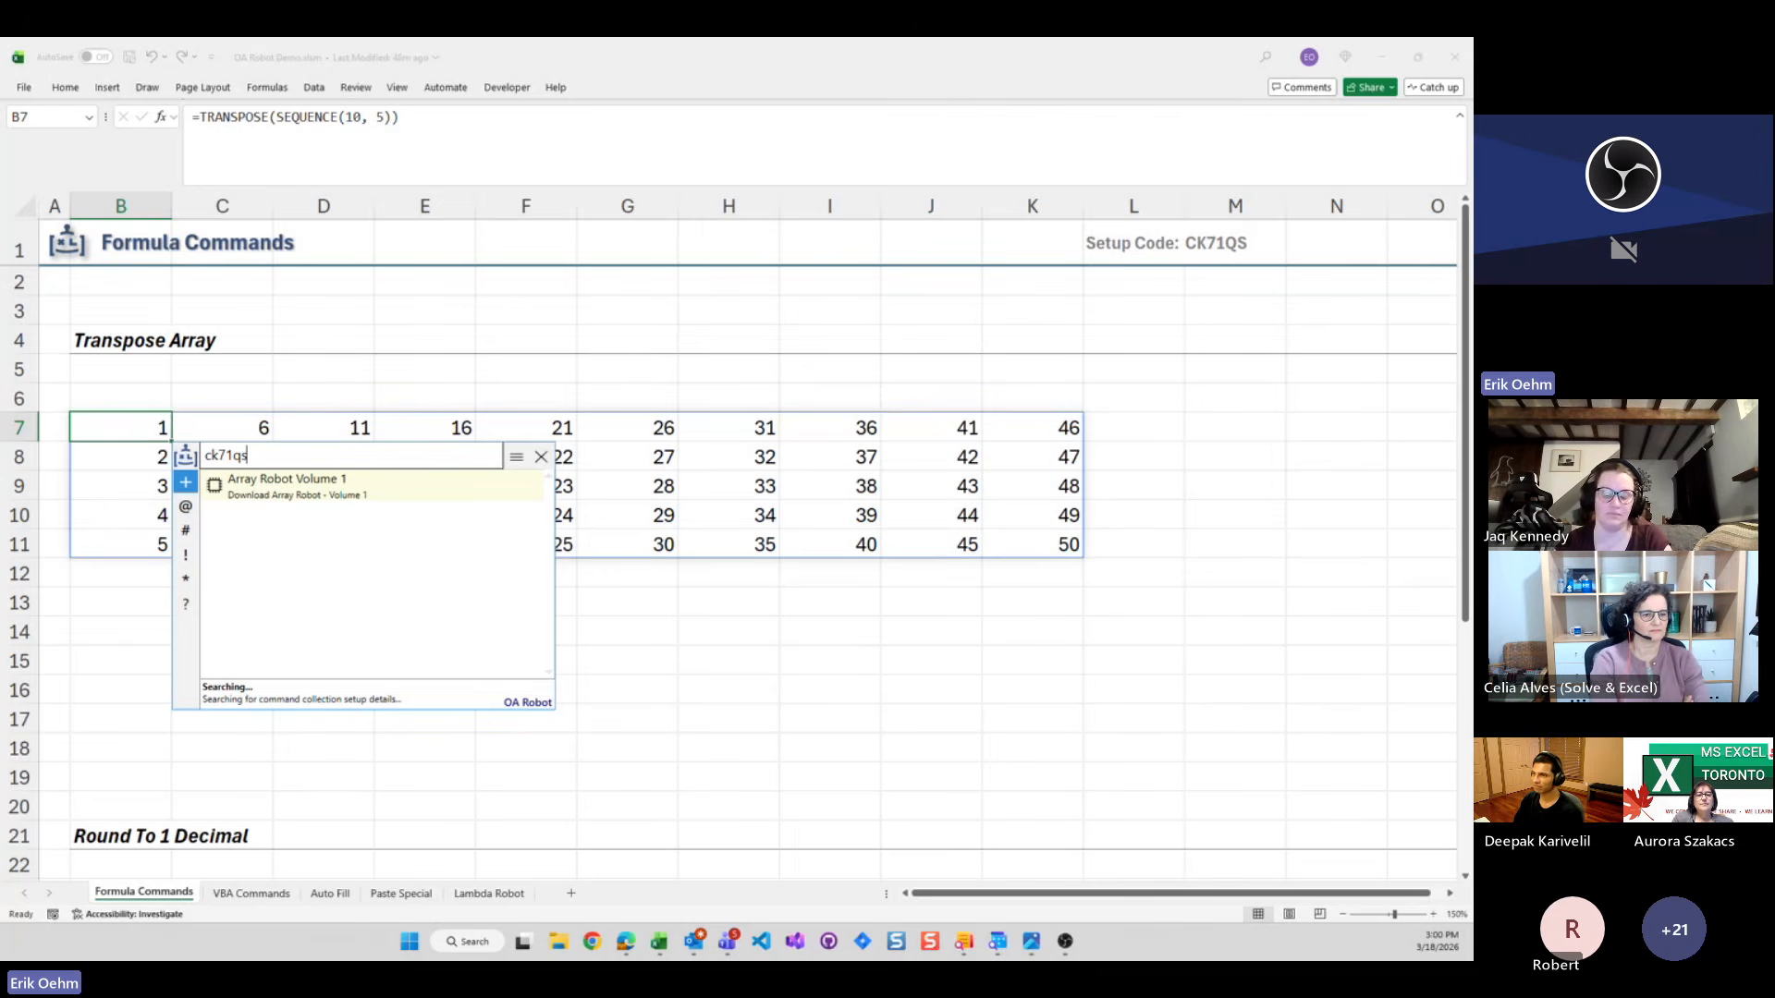
key("Escape")
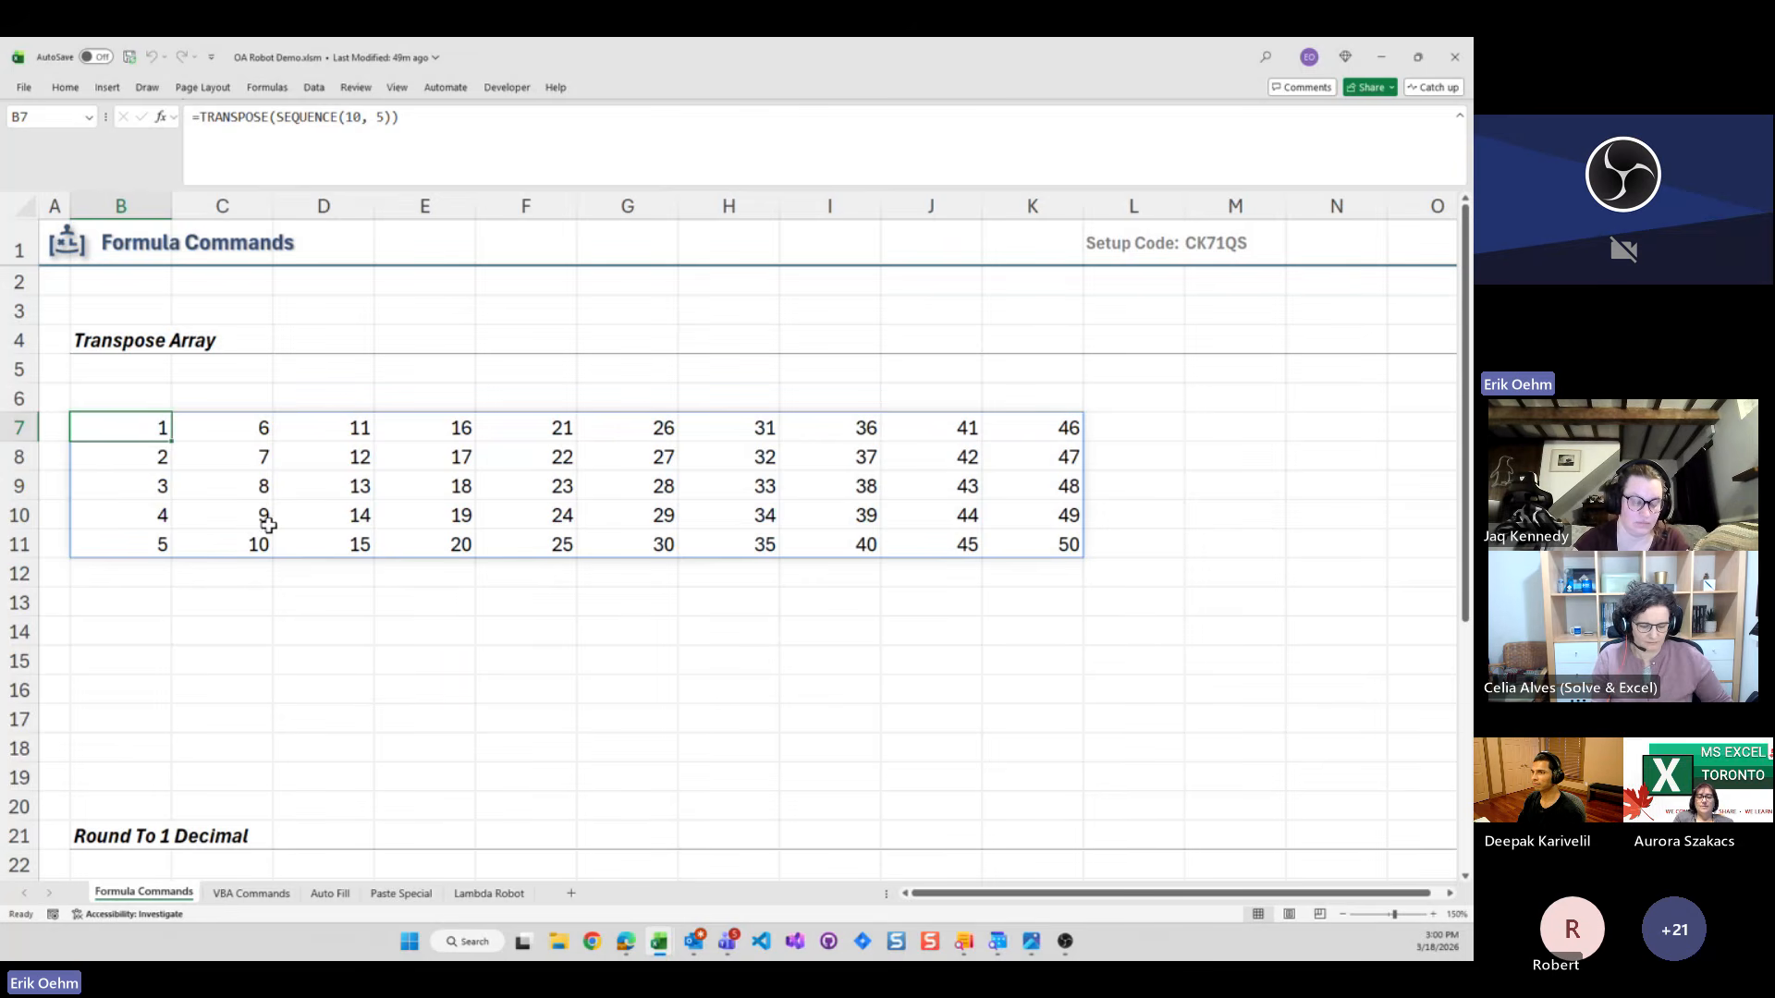
Scroll down and select B24 to show the divided-by-3 array formula
scroll(242, 529, "down", 2)
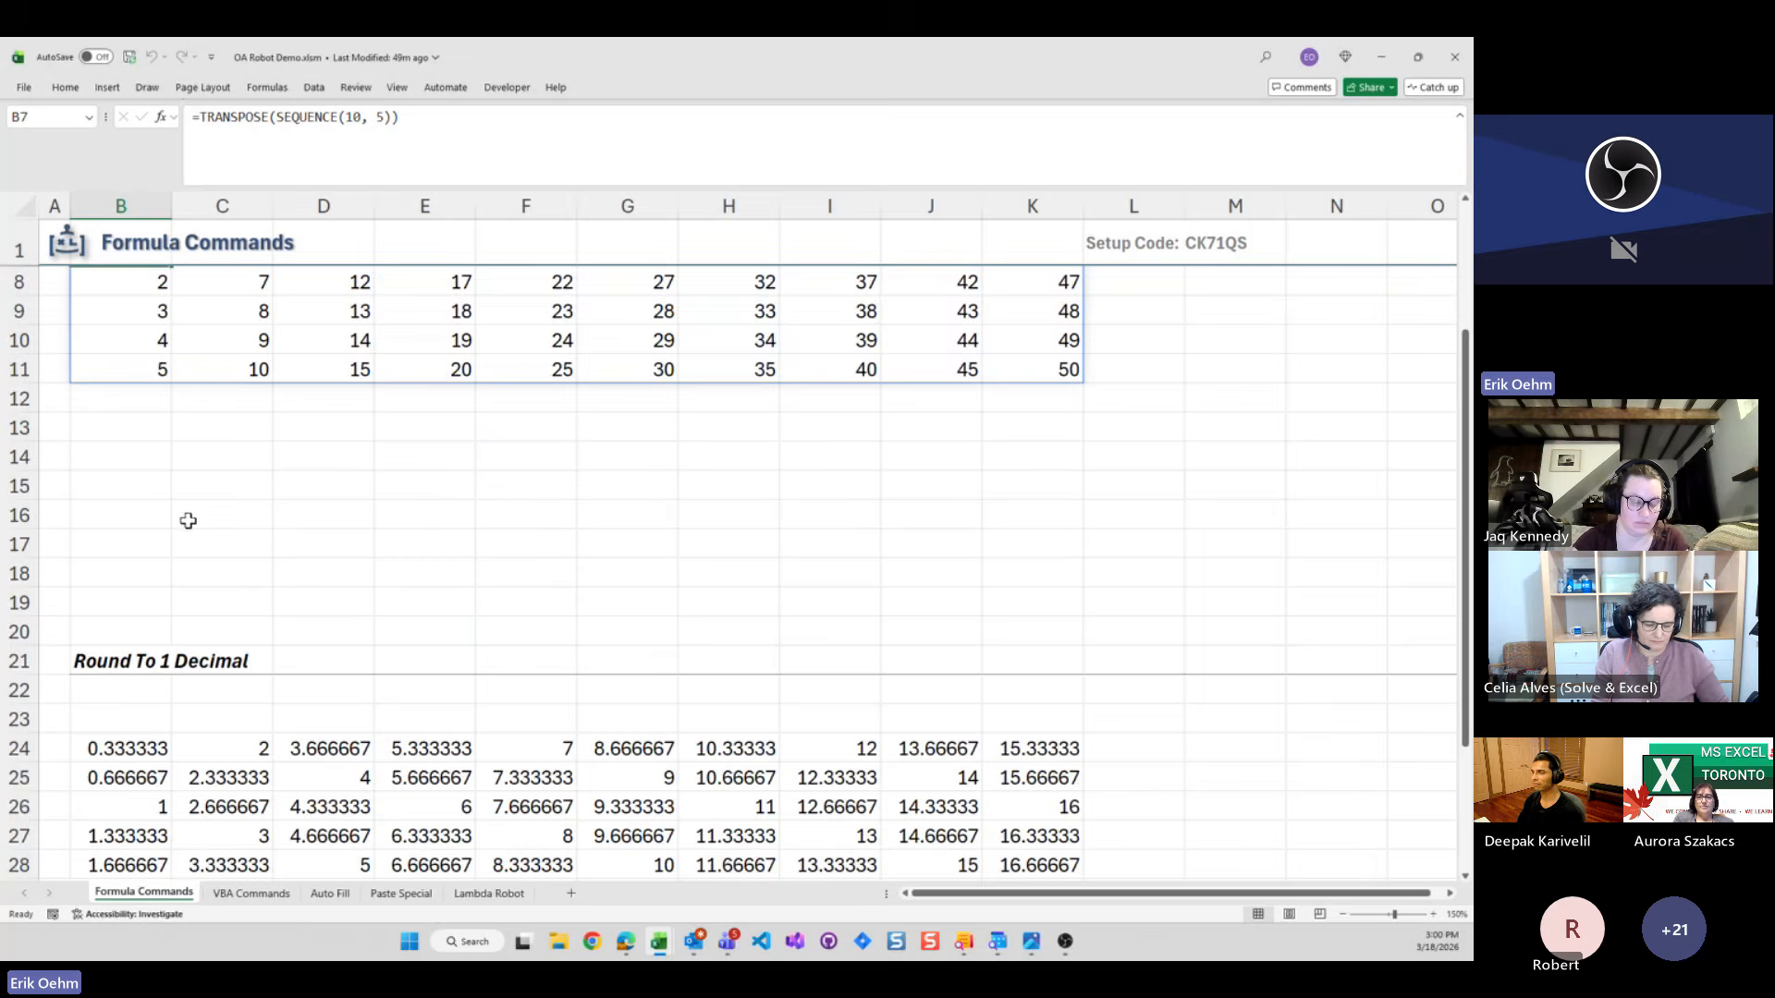
scroll(187, 520, "down", 3)
scroll(191, 483, "down", 1)
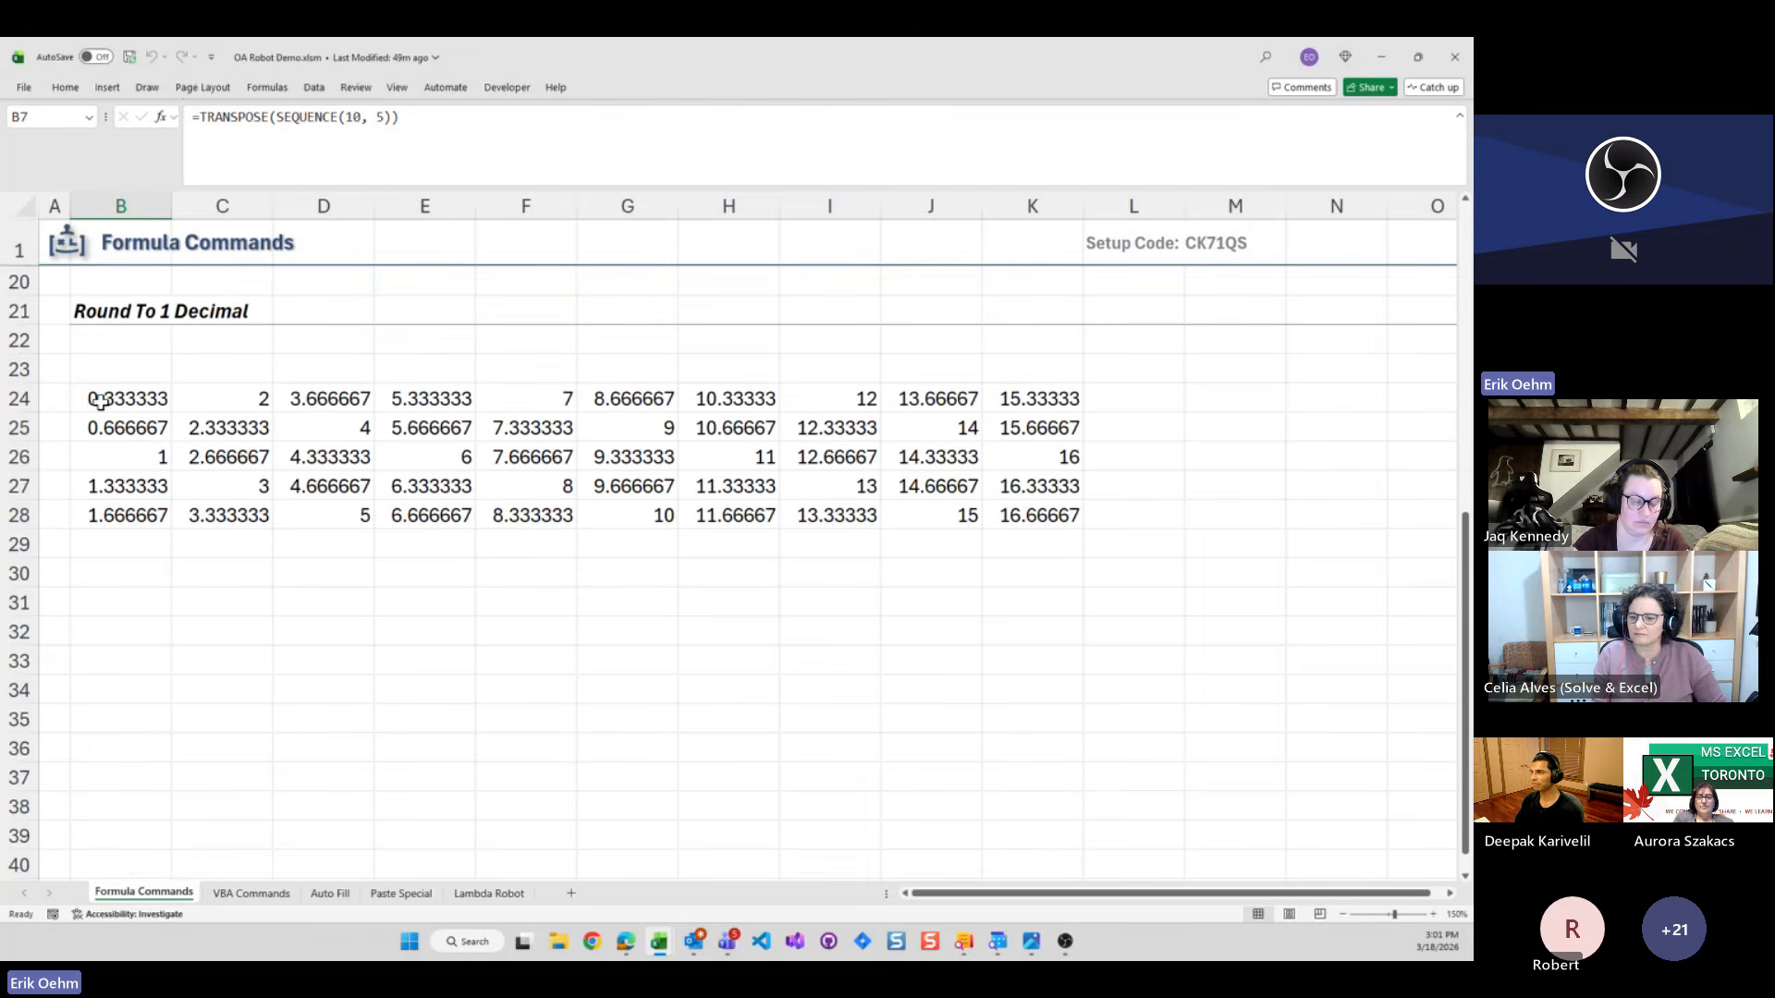
left_click(126, 399)
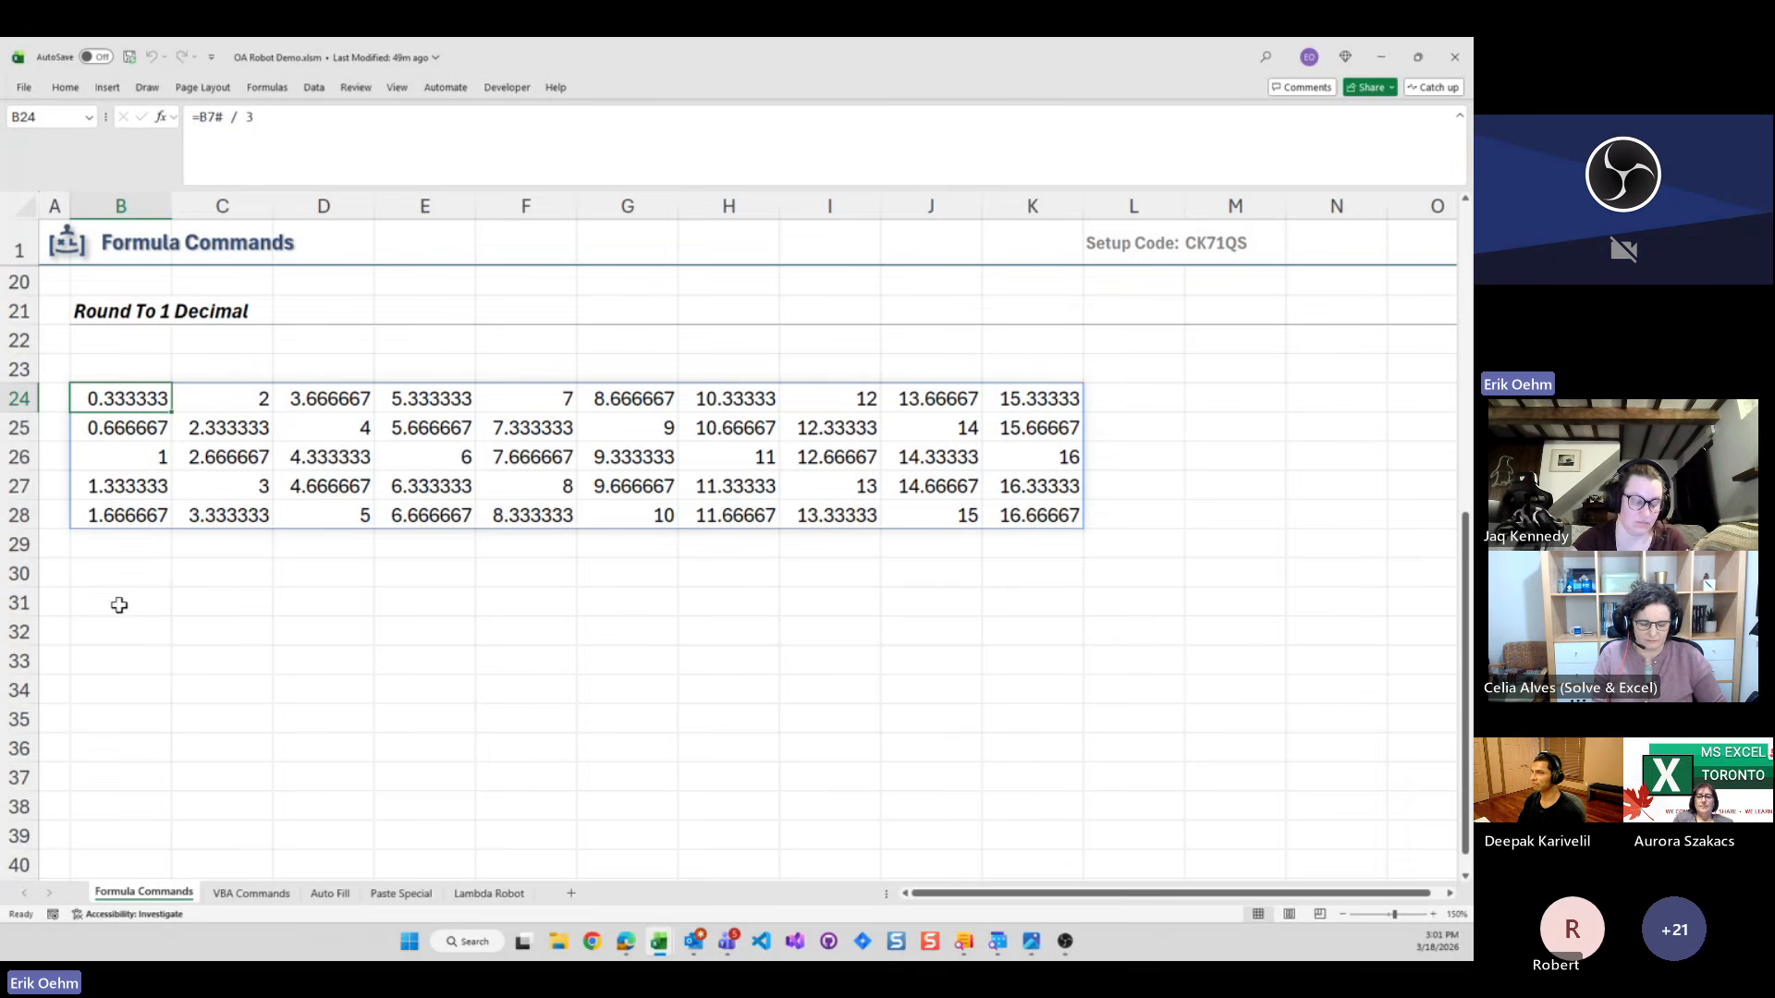
Enter =ROUND(B24#,1) in B31 so the one-decimal values spill into B31:K35
left_click(119, 606)
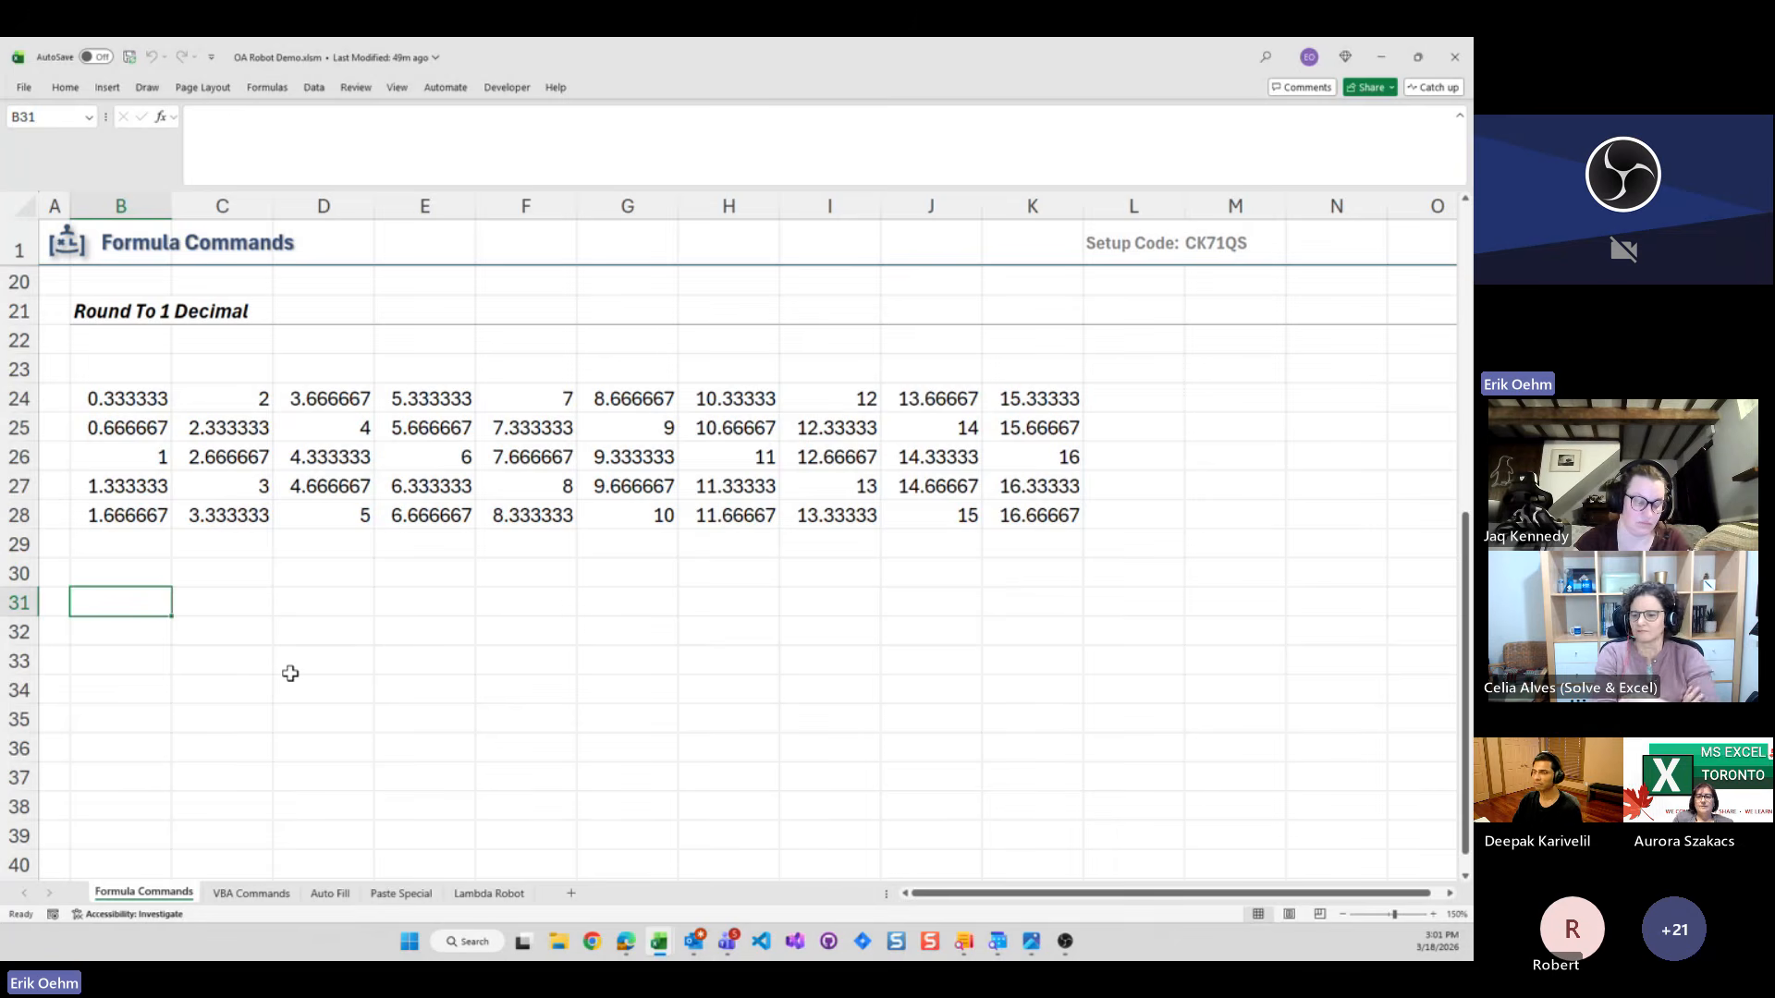
type("=")
key("Up")
key("Up")
key("Up")
key("Up")
key("Up")
key("Up")
key("Up")
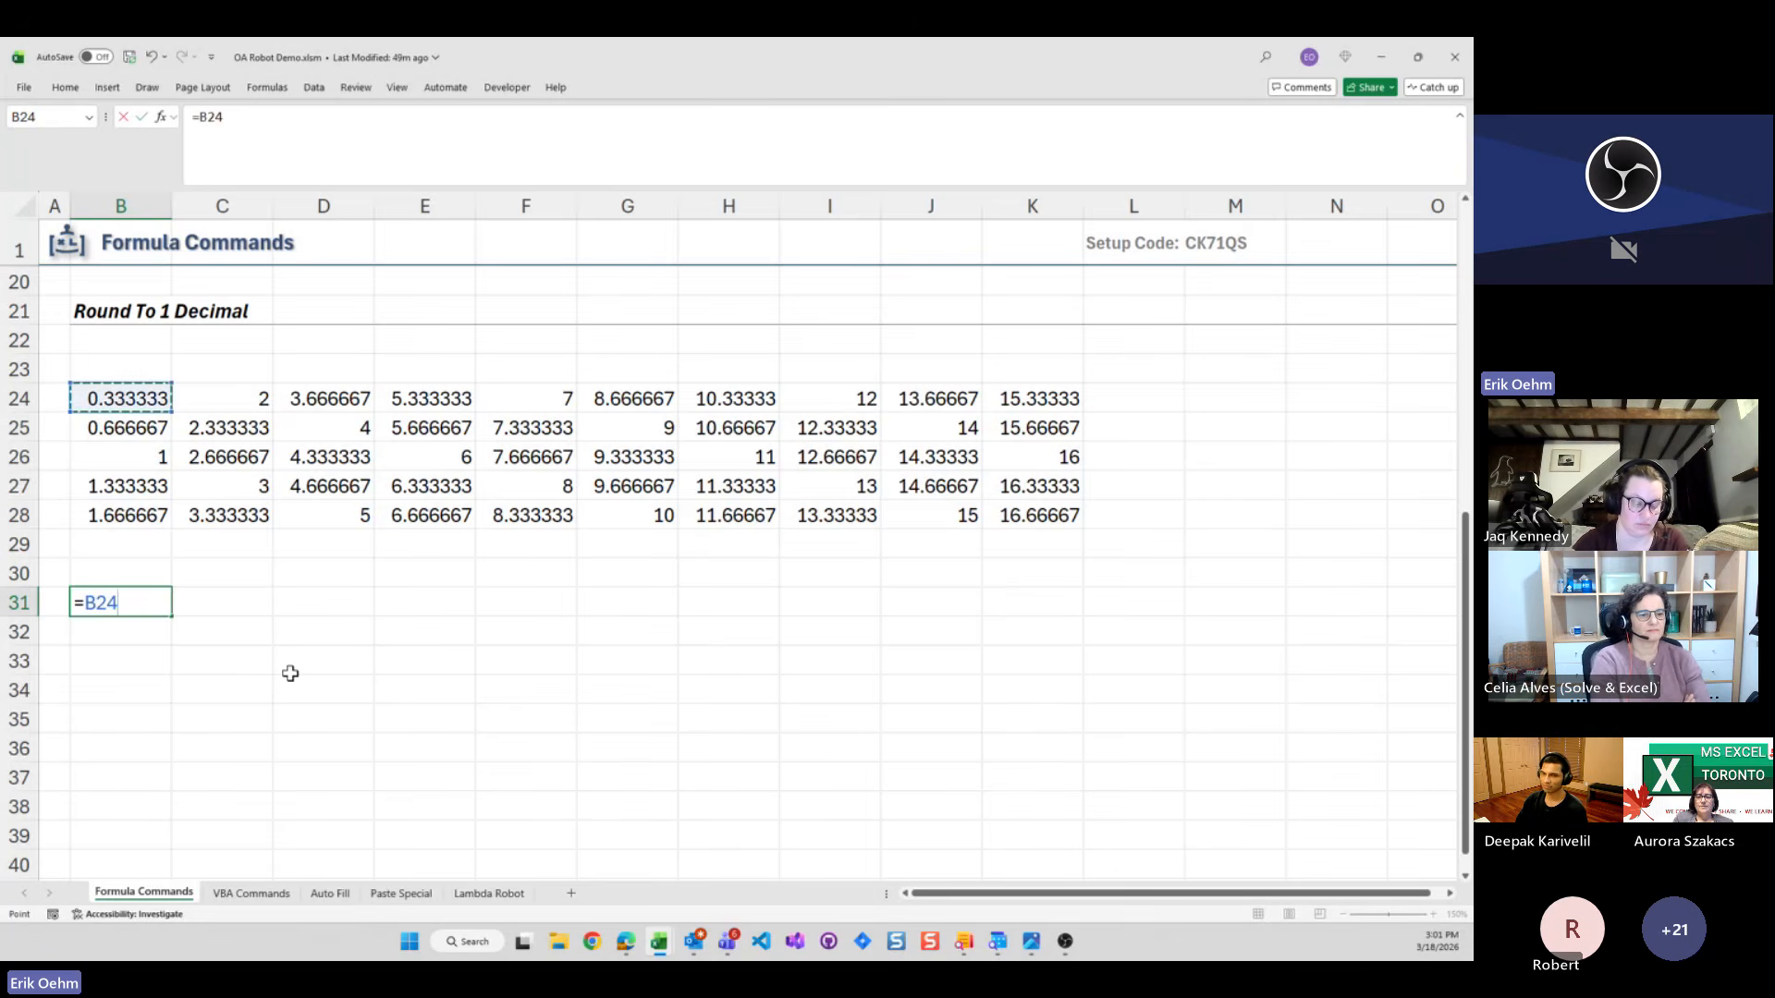
key("BackSpace")
key("BackSpace")
key("BackSpace")
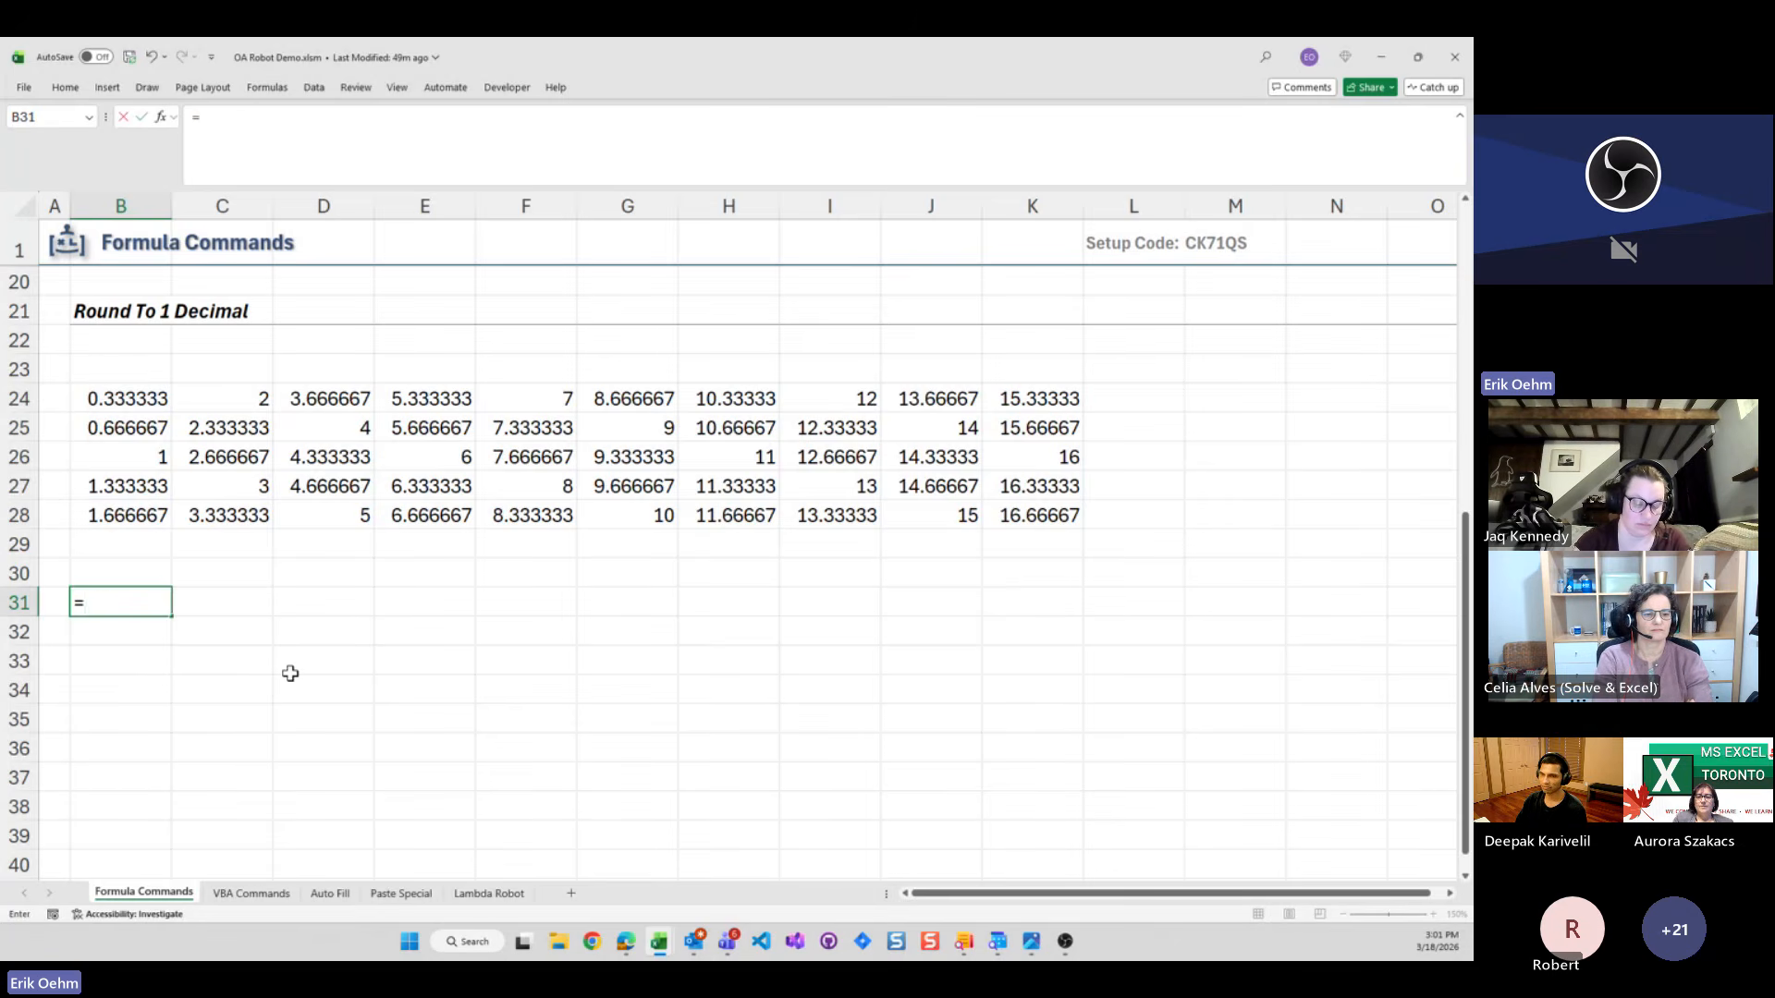
type("roun")
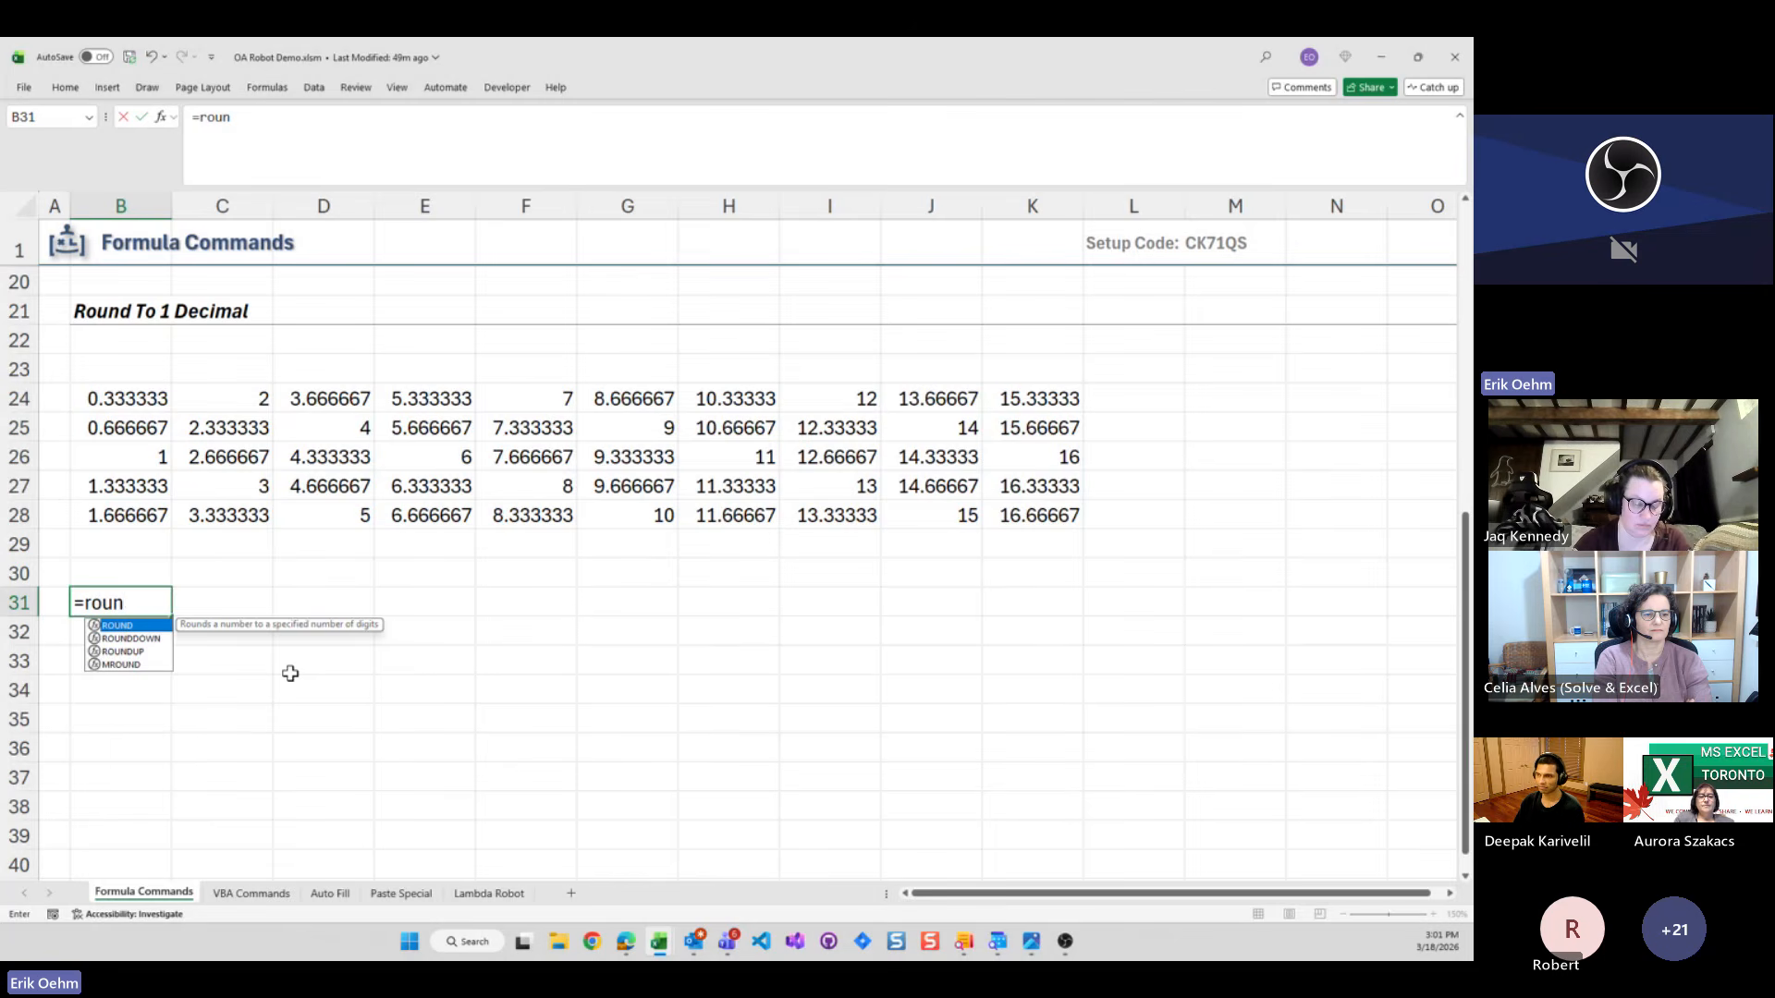
type("d(")
key("Up")
key("Up")
key("Up")
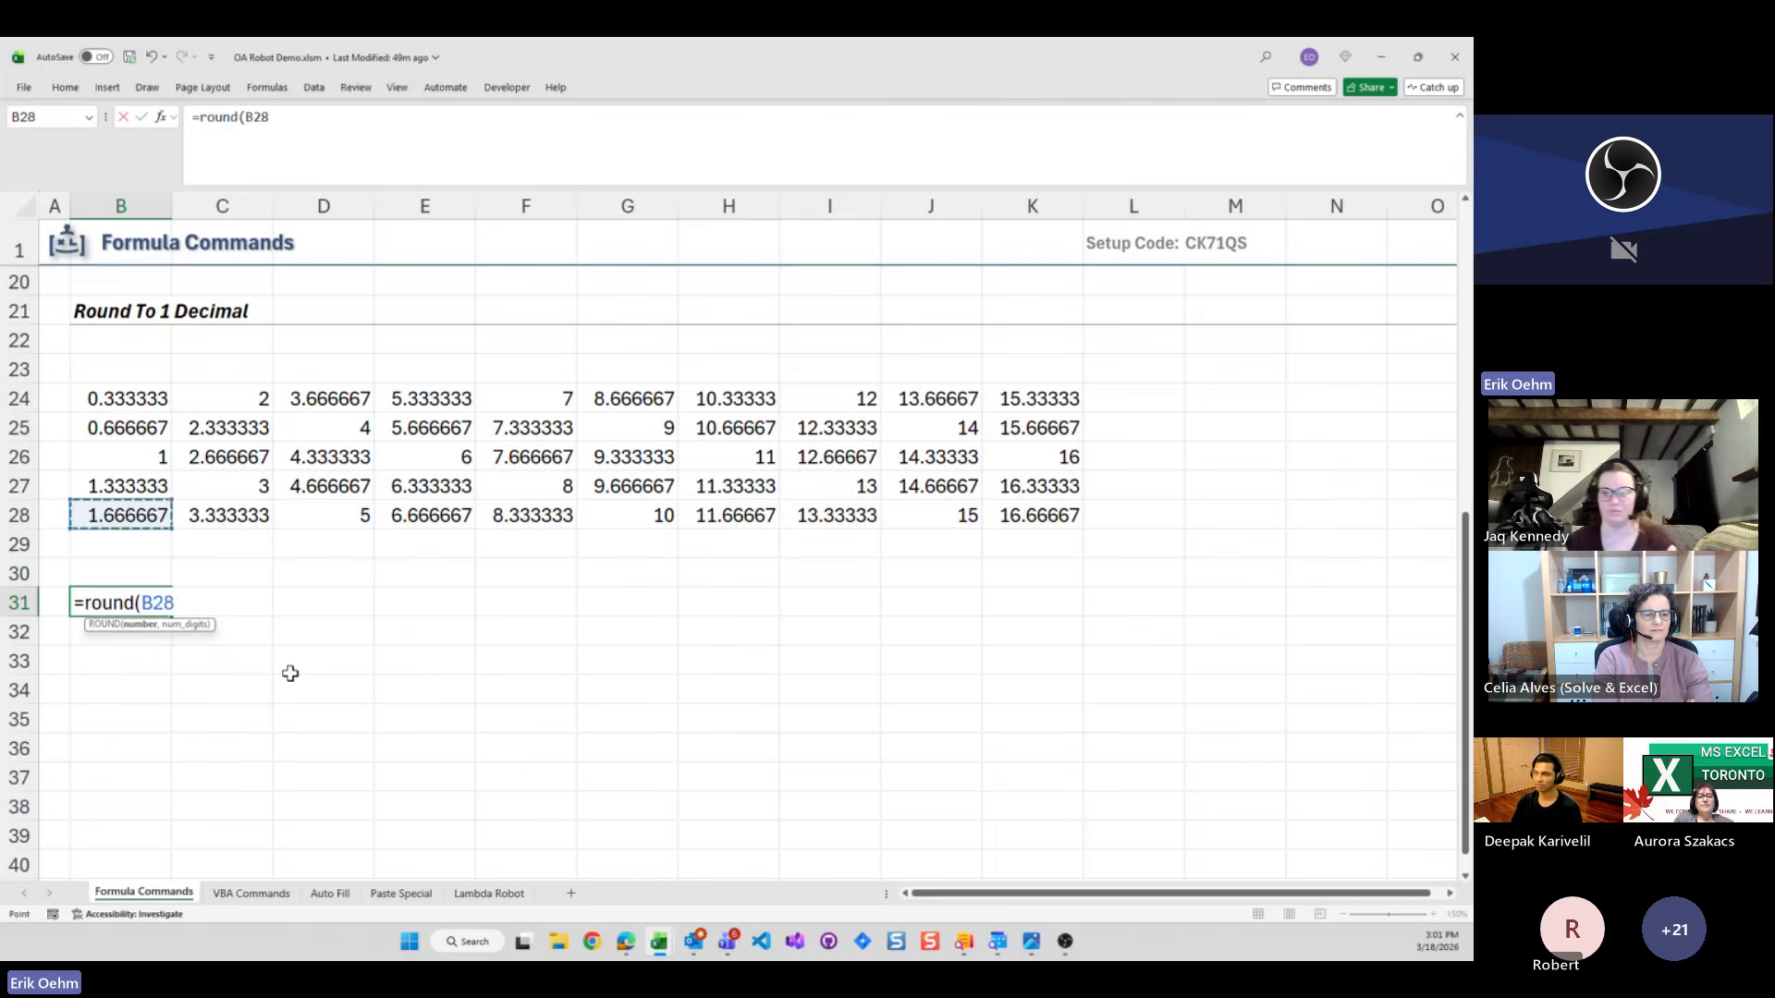
key("Up")
key("Up")
key("Up")
key("Up")
type("#,1")
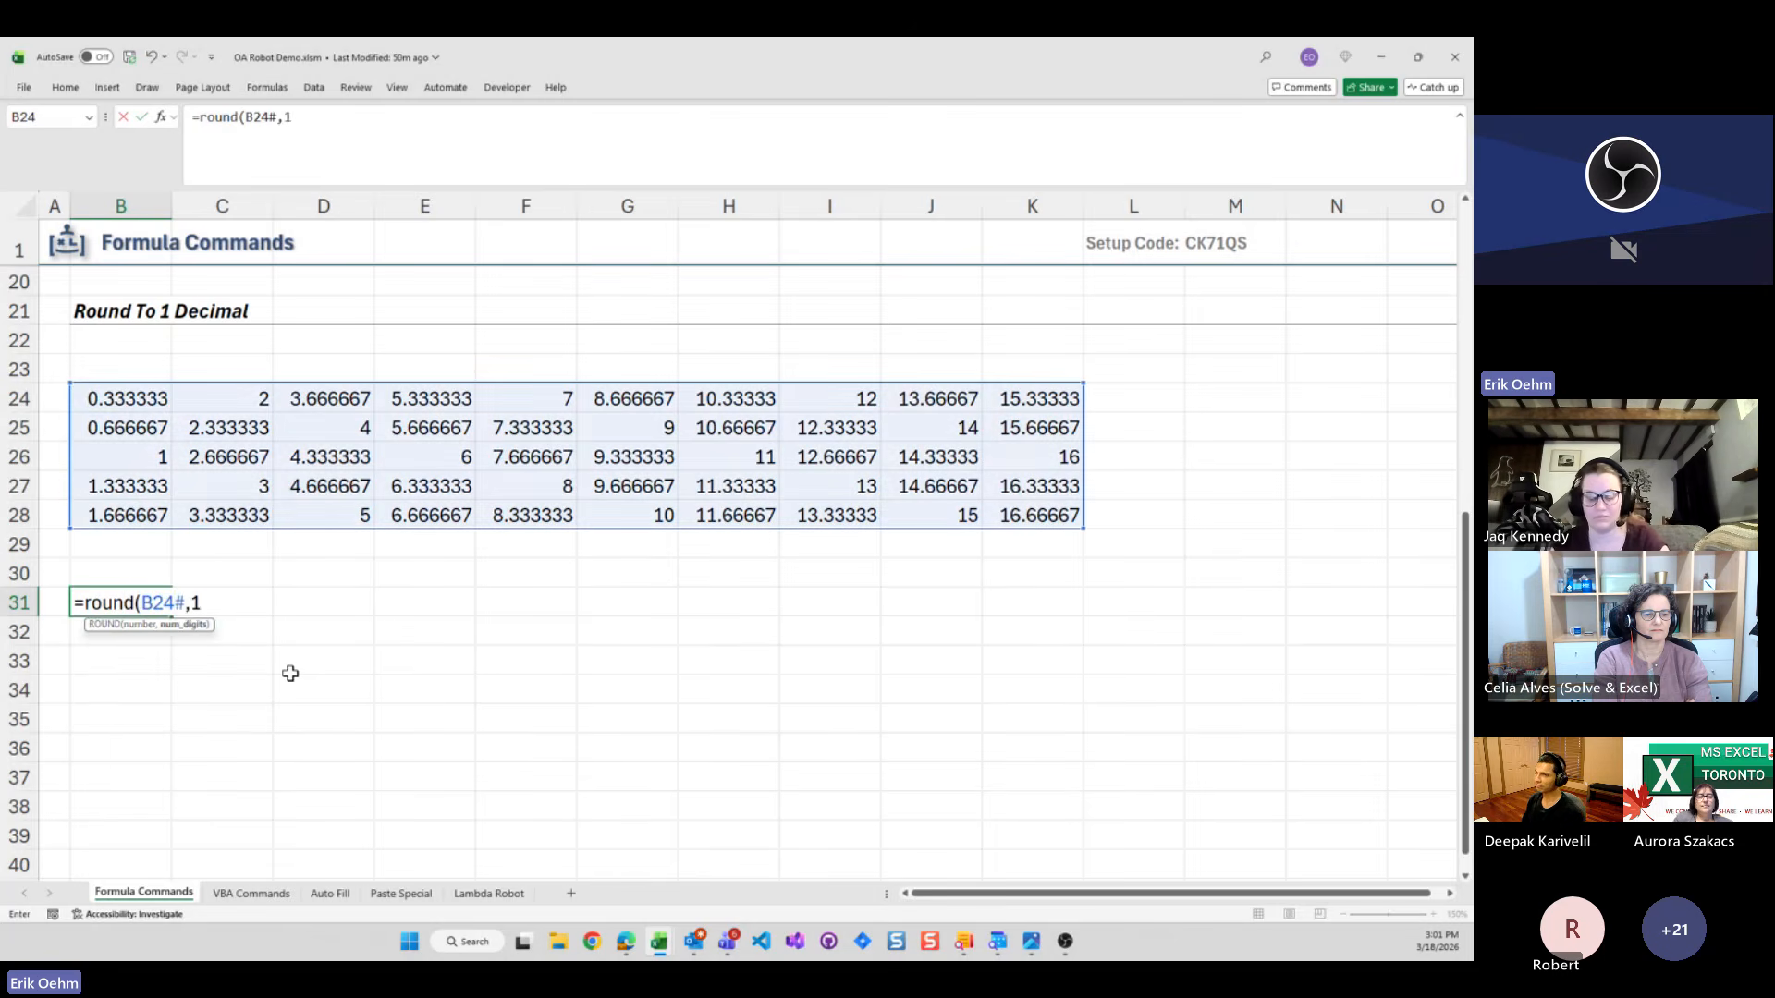
type(")")
key("ctrl+Return")
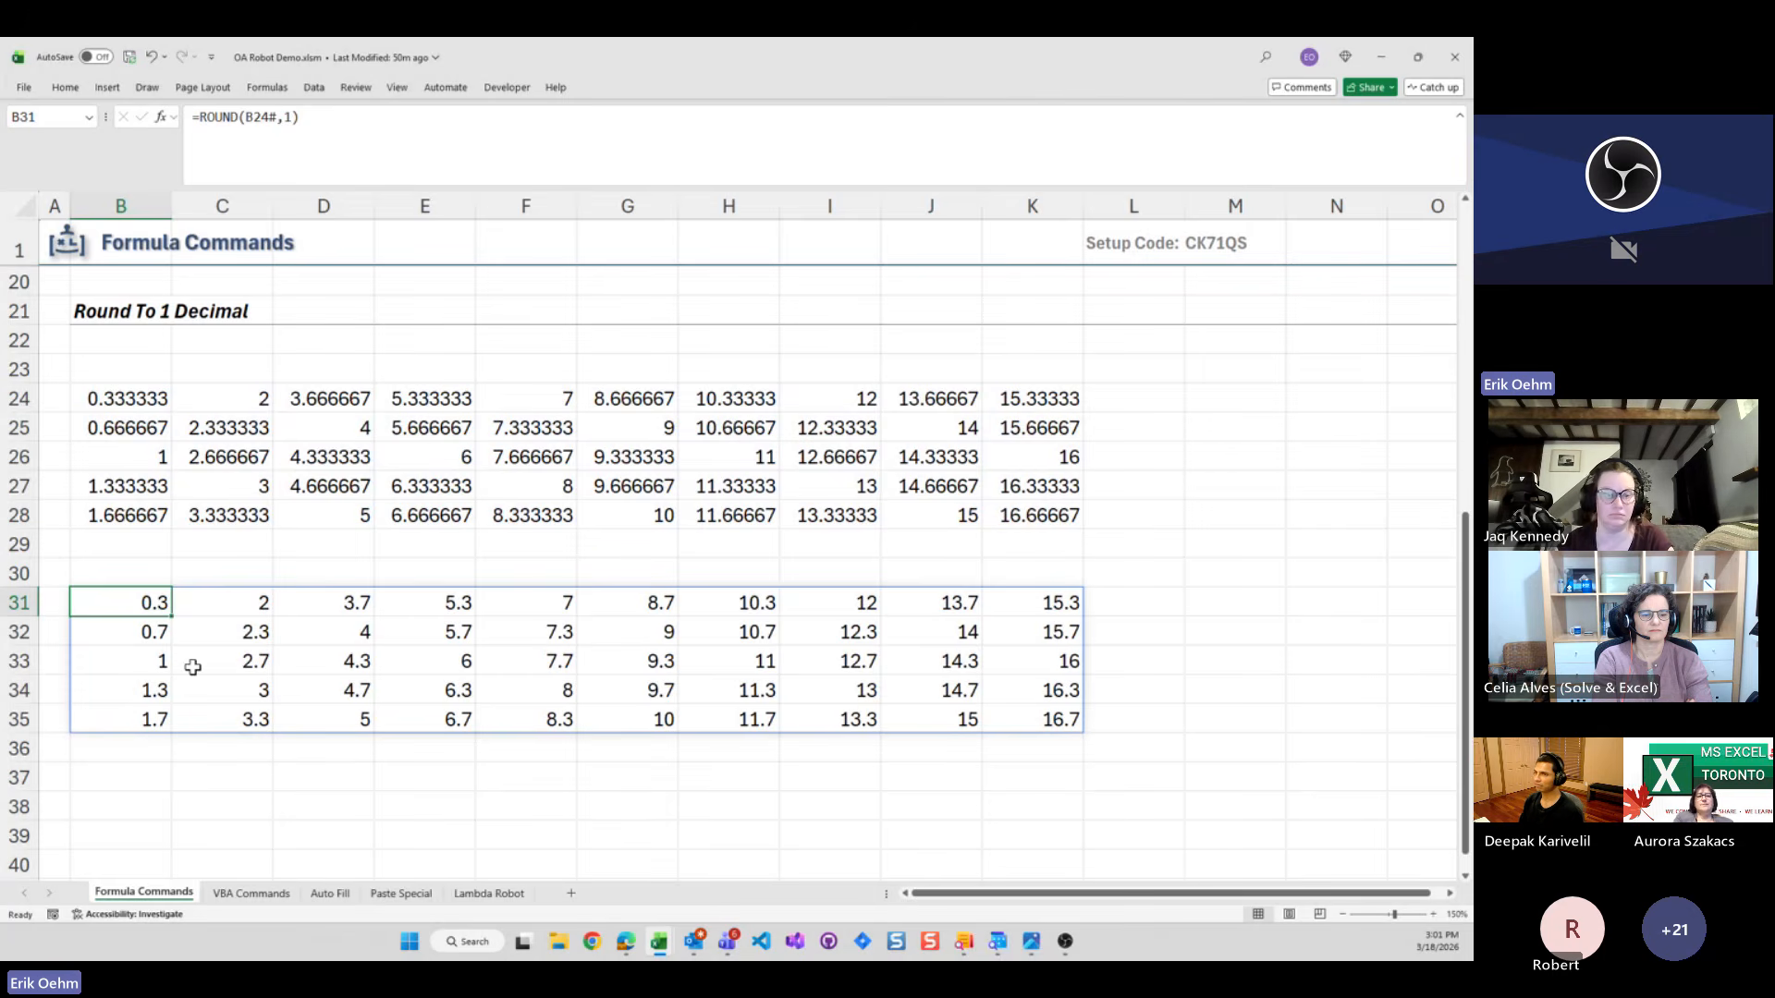
key("ctrl+space")
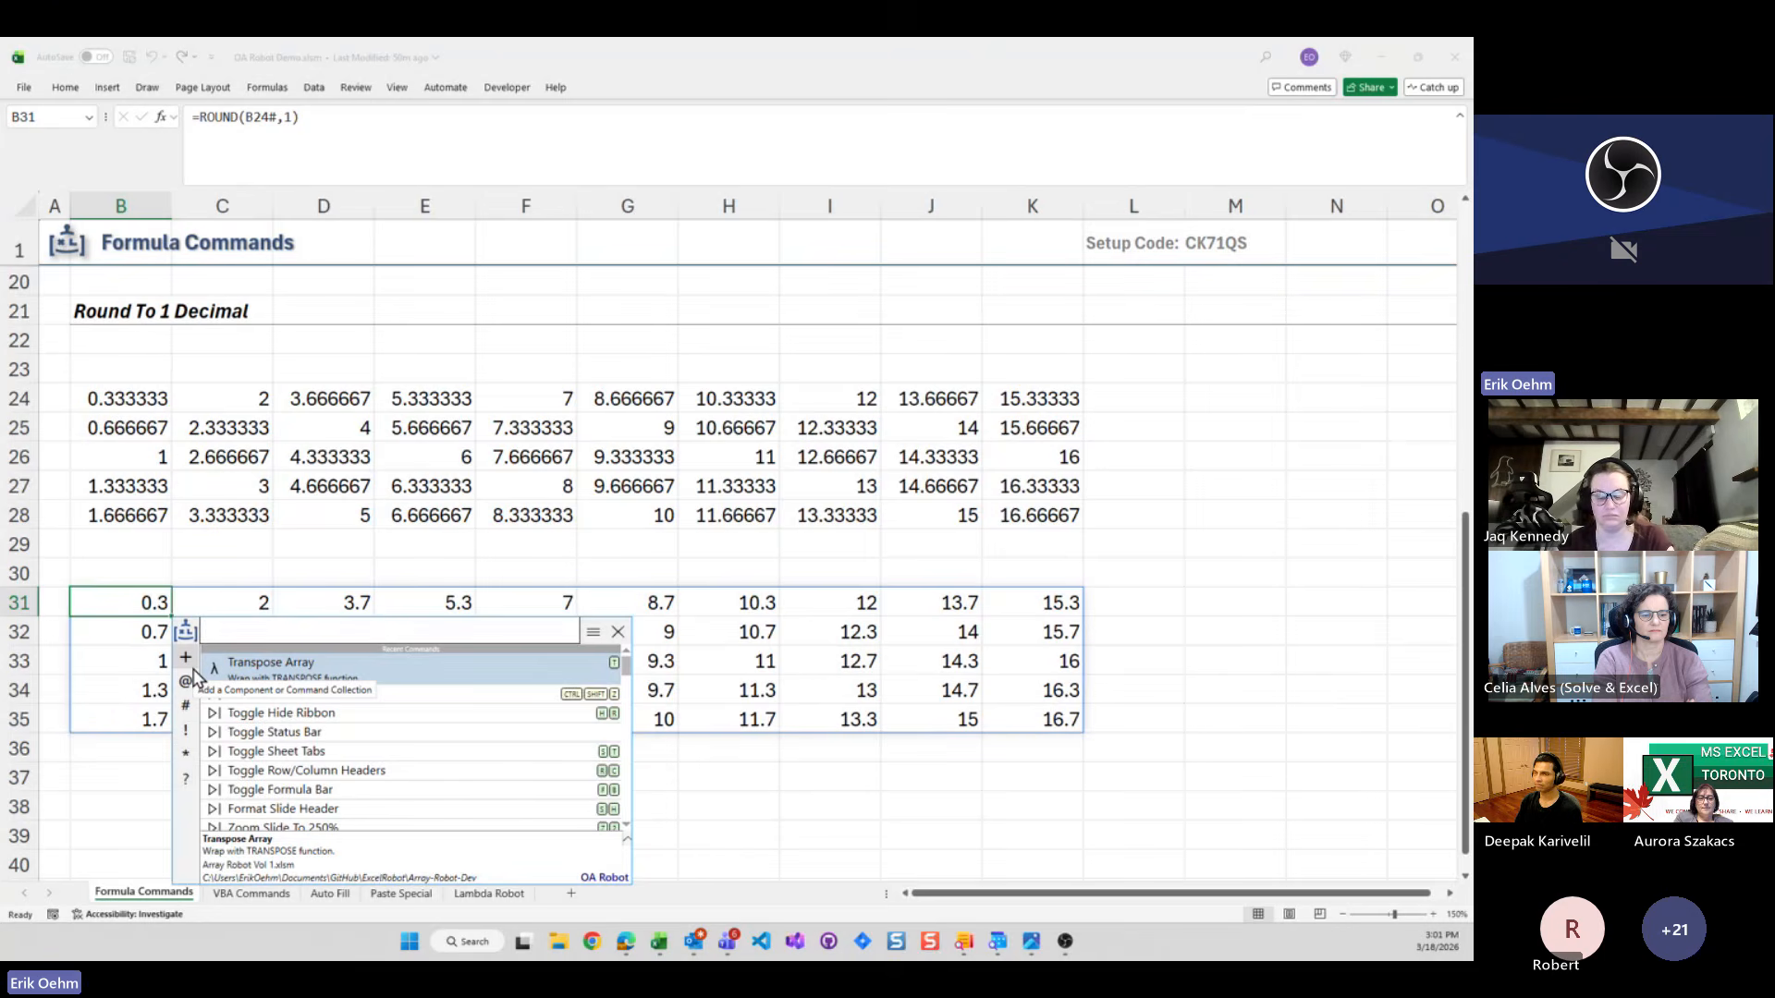
List the OA Robot command types available to add, such as Excel Formula Command and Excel Python Command
left_click(185, 660)
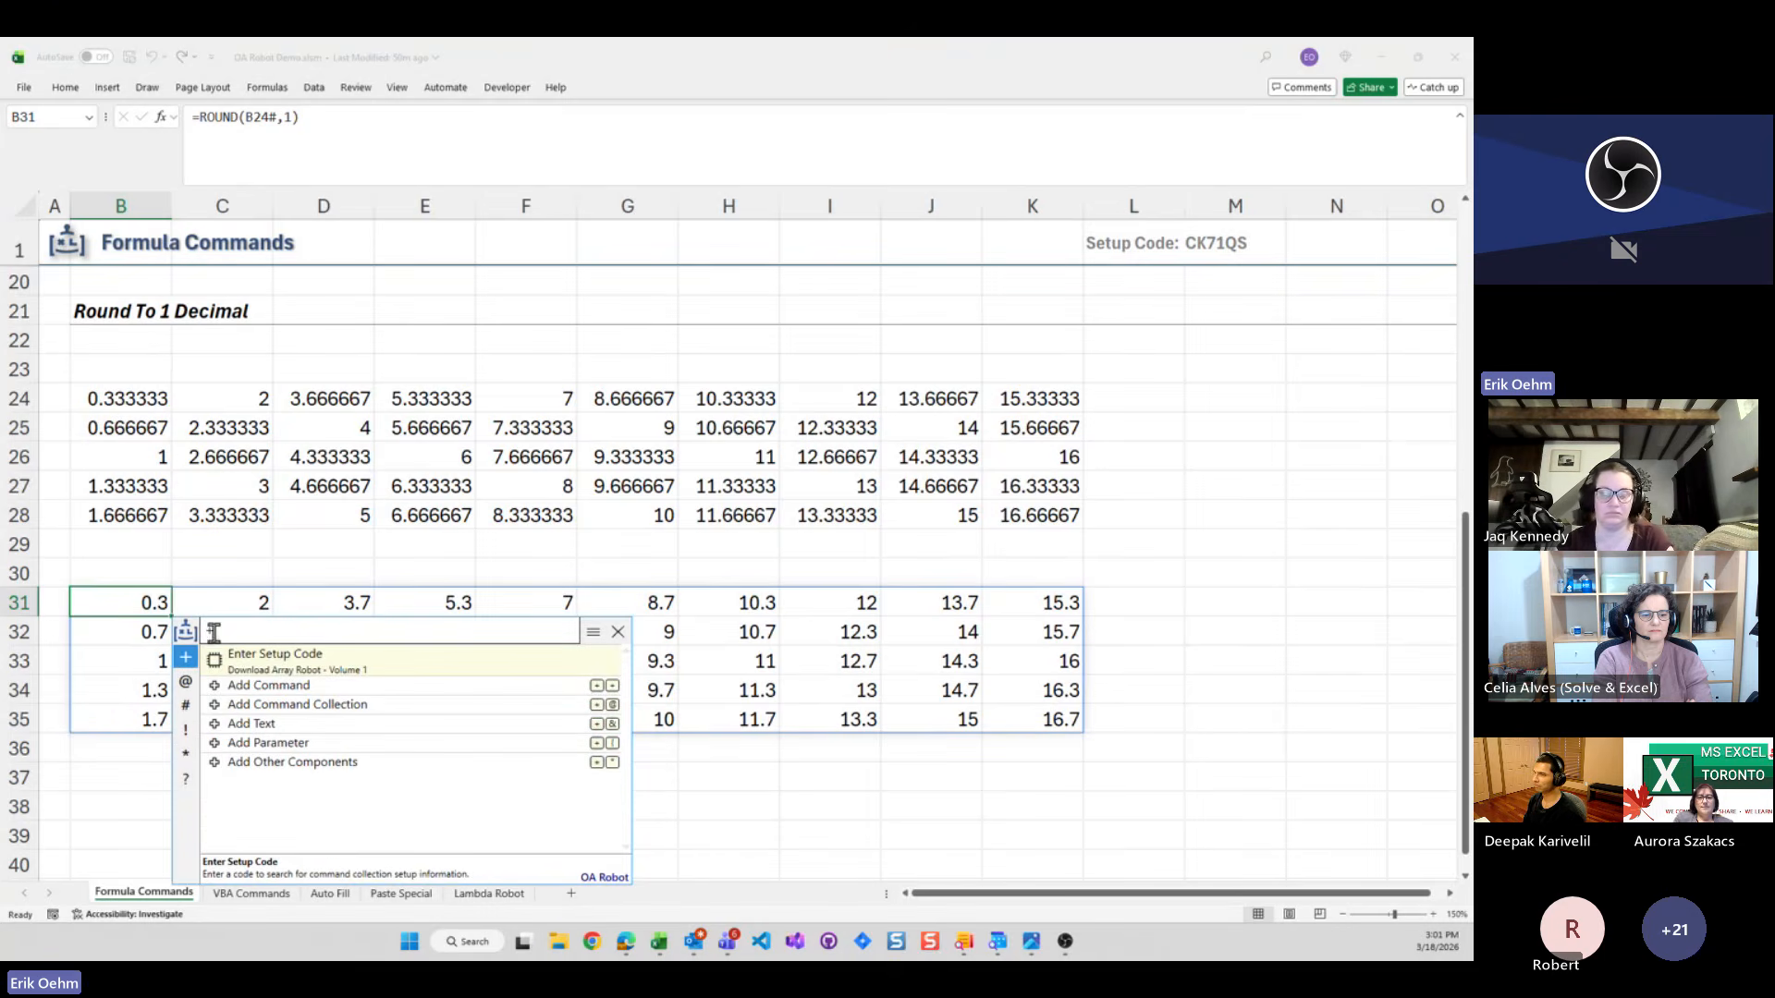
type("+")
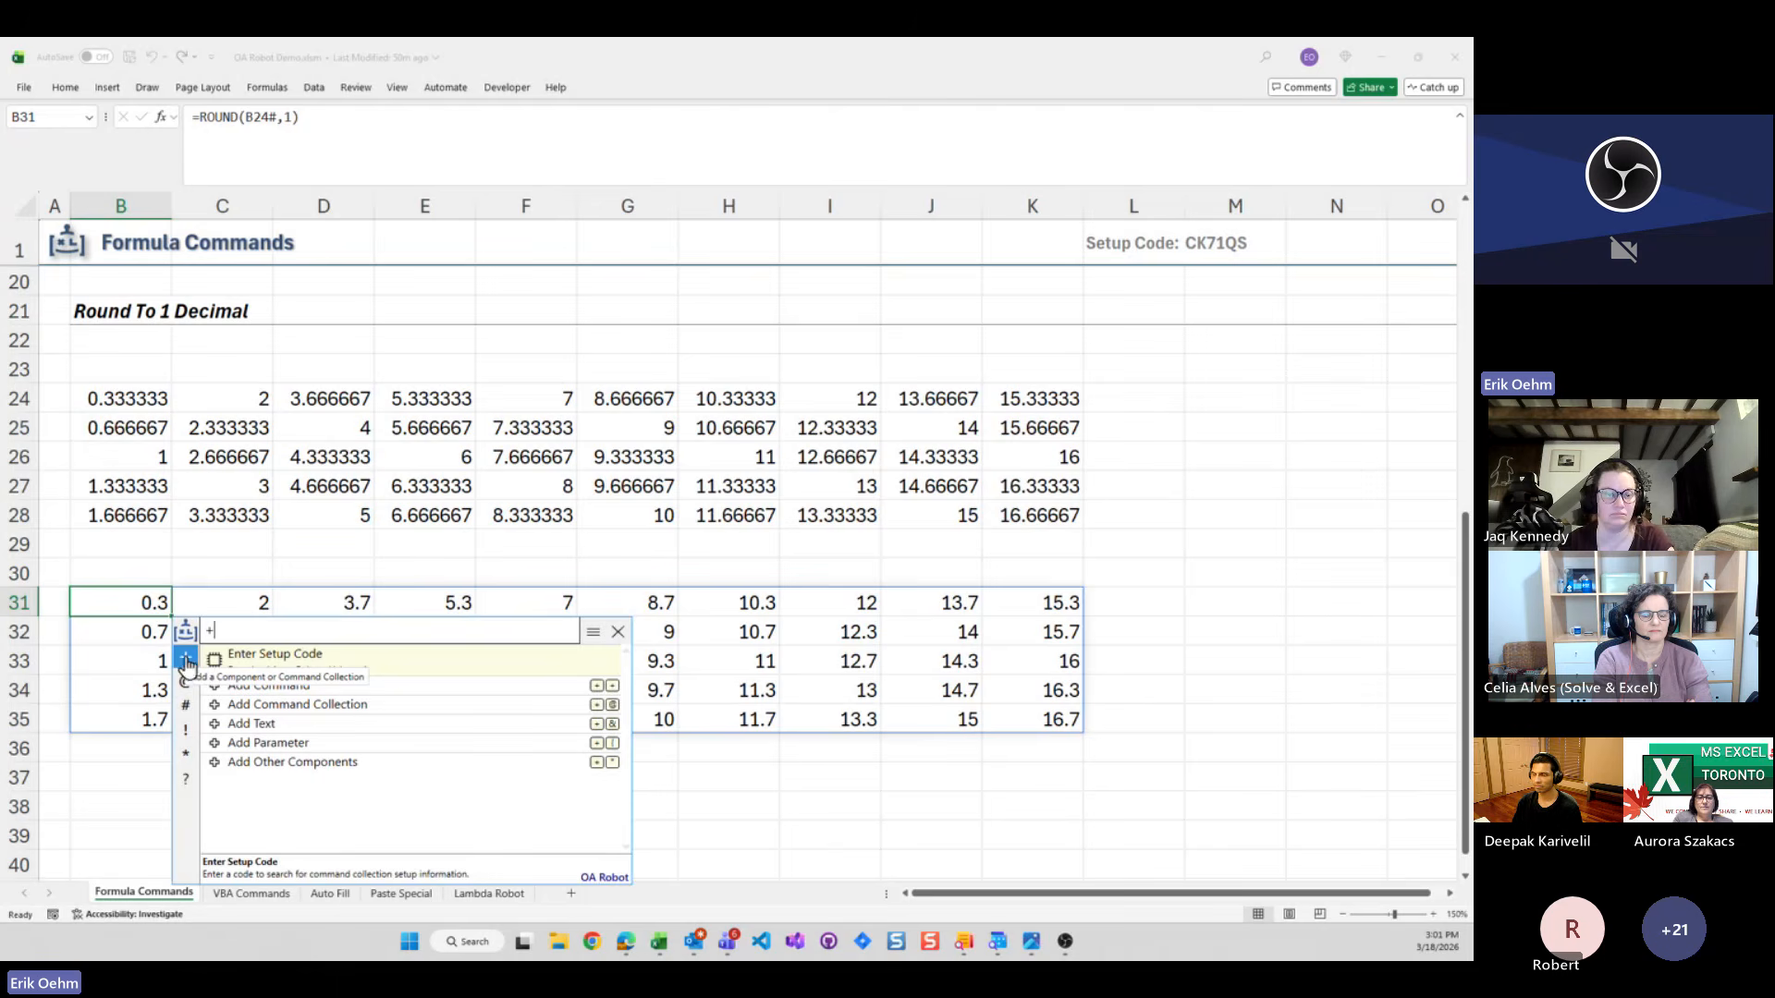
left_click(269, 689)
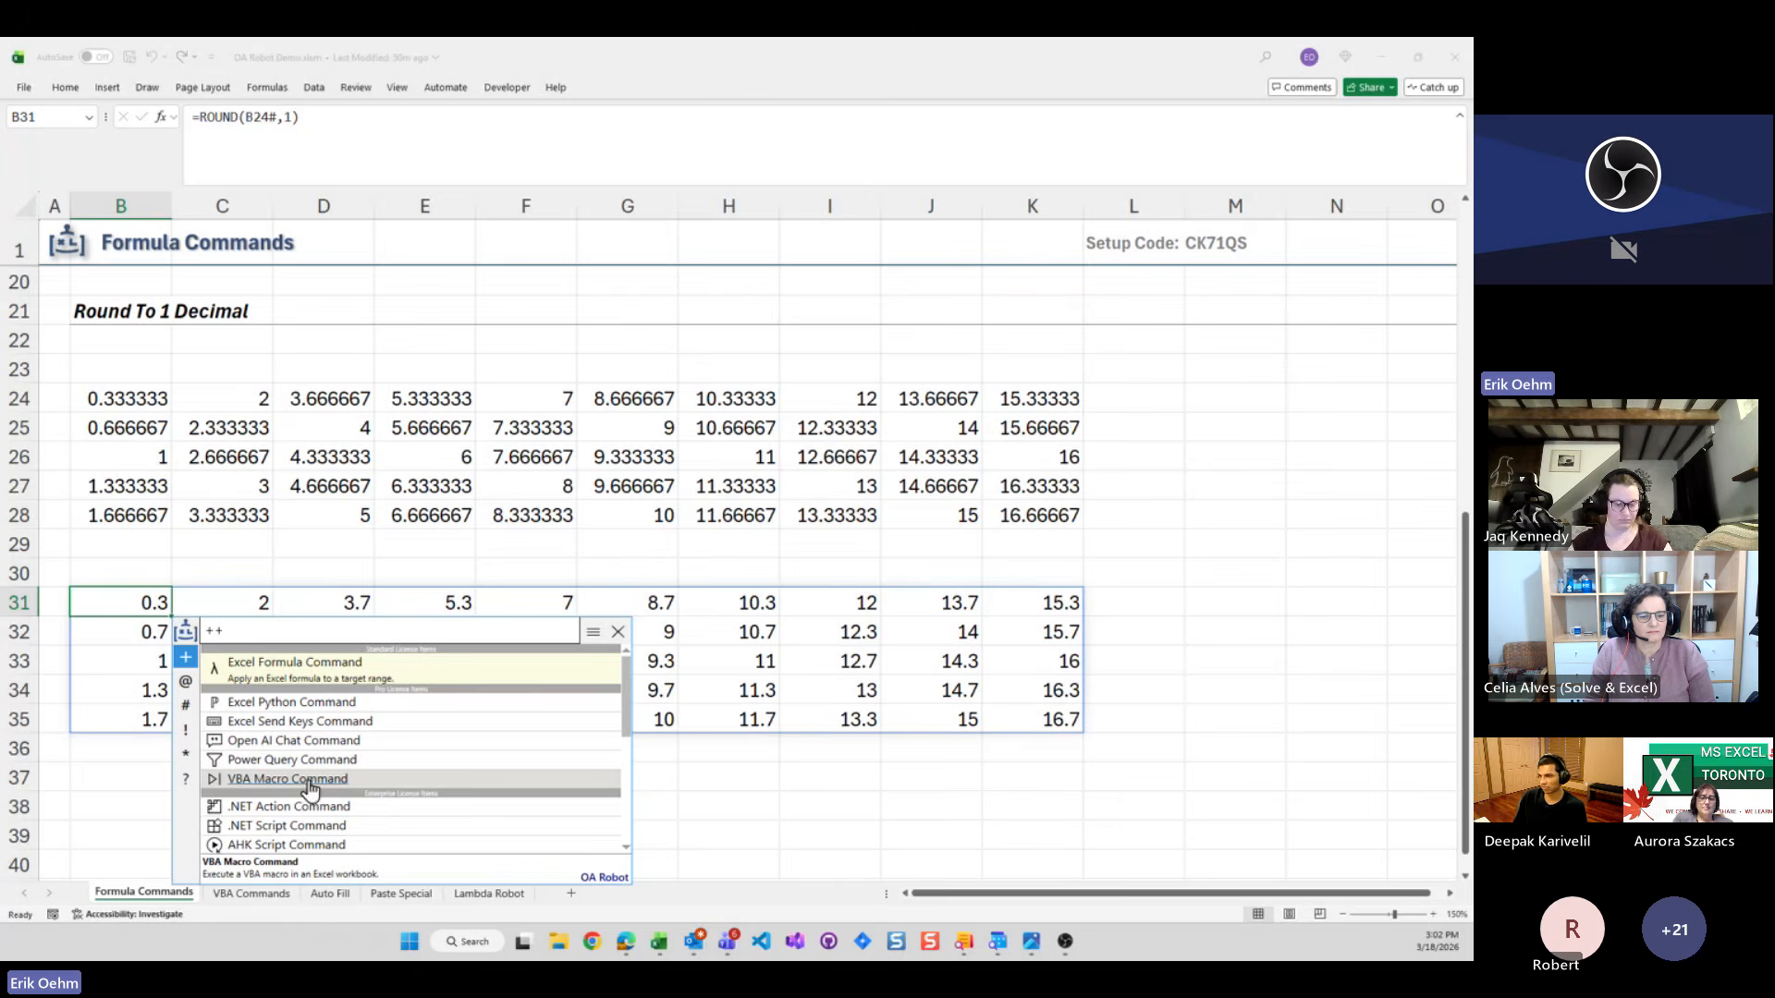
scroll(296, 825, "down", 1)
scroll(296, 825, "down", 2)
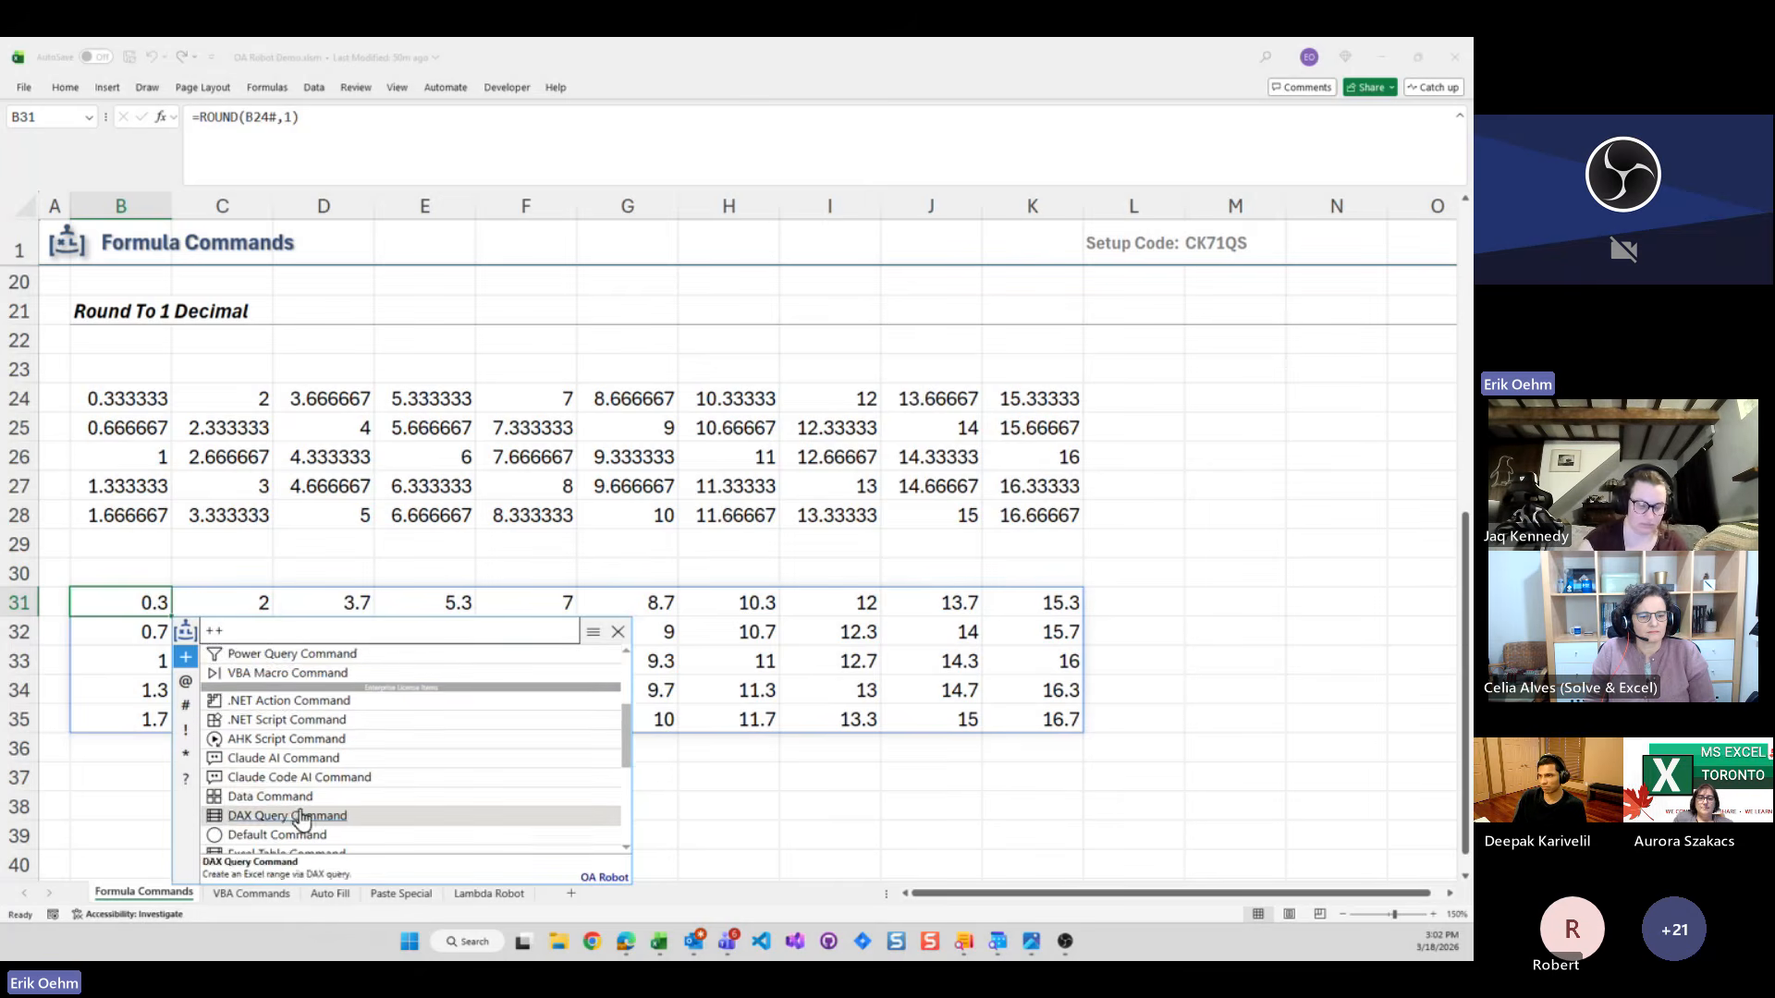
scroll(310, 779, "down", 2)
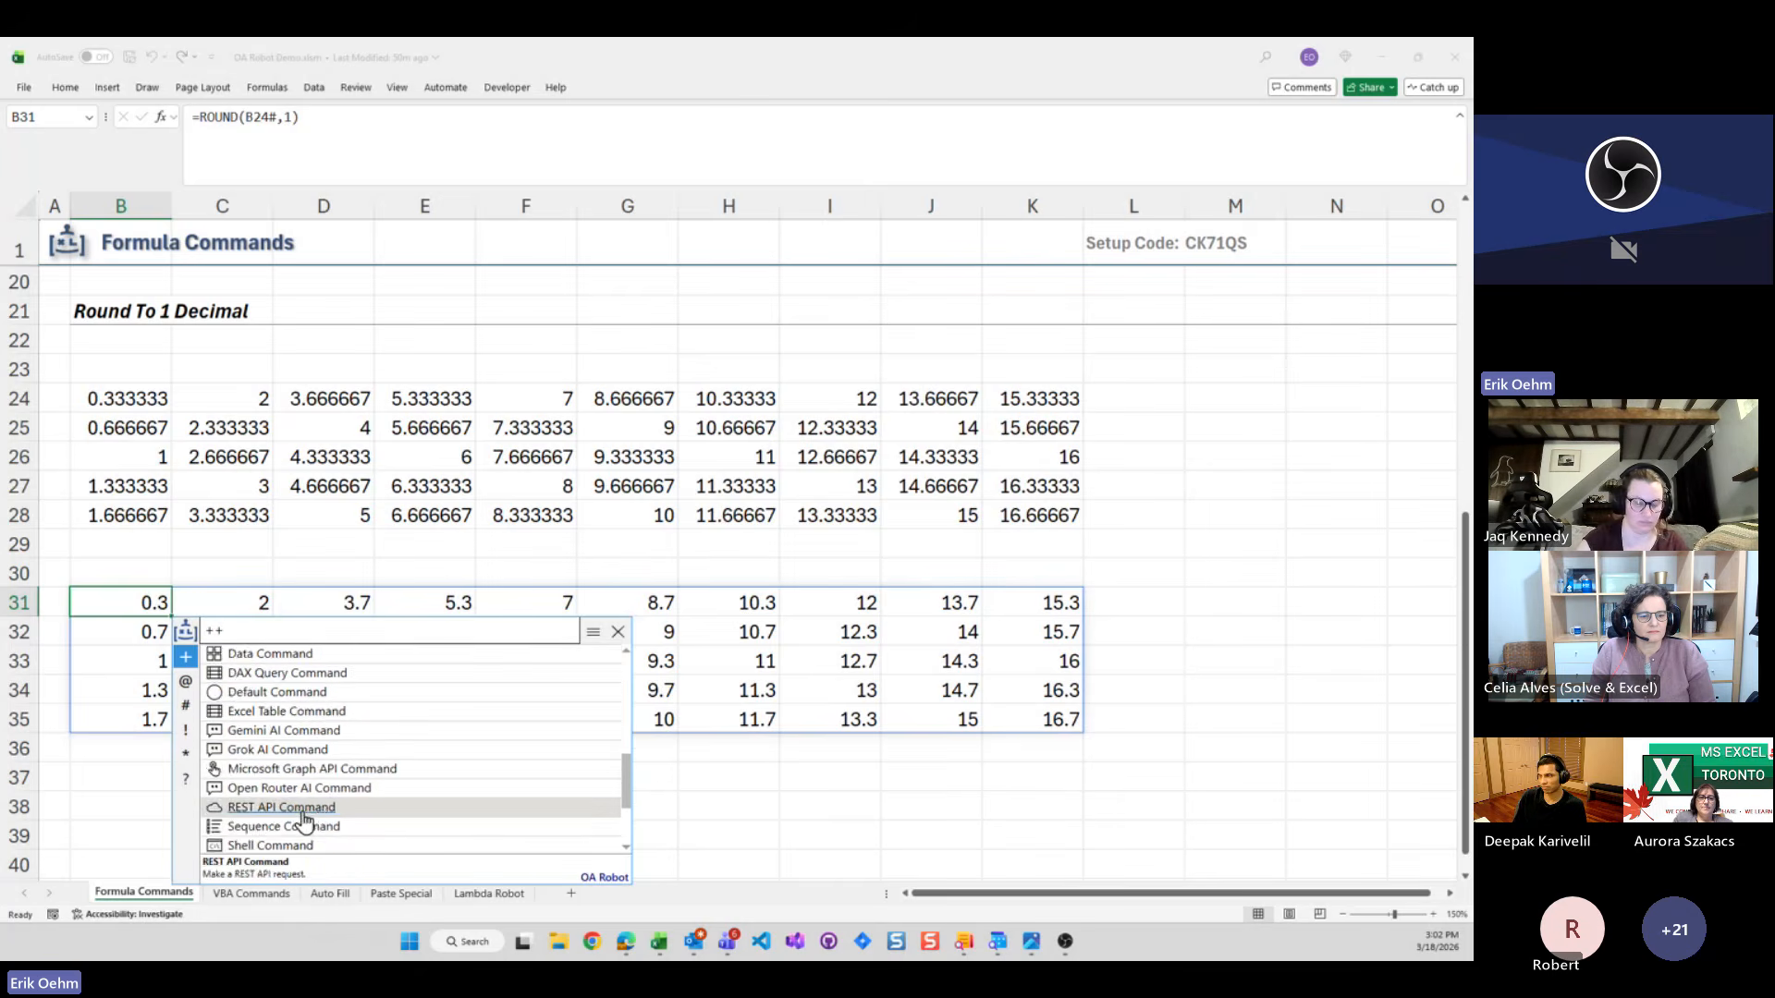
scroll(314, 818, "down", 1)
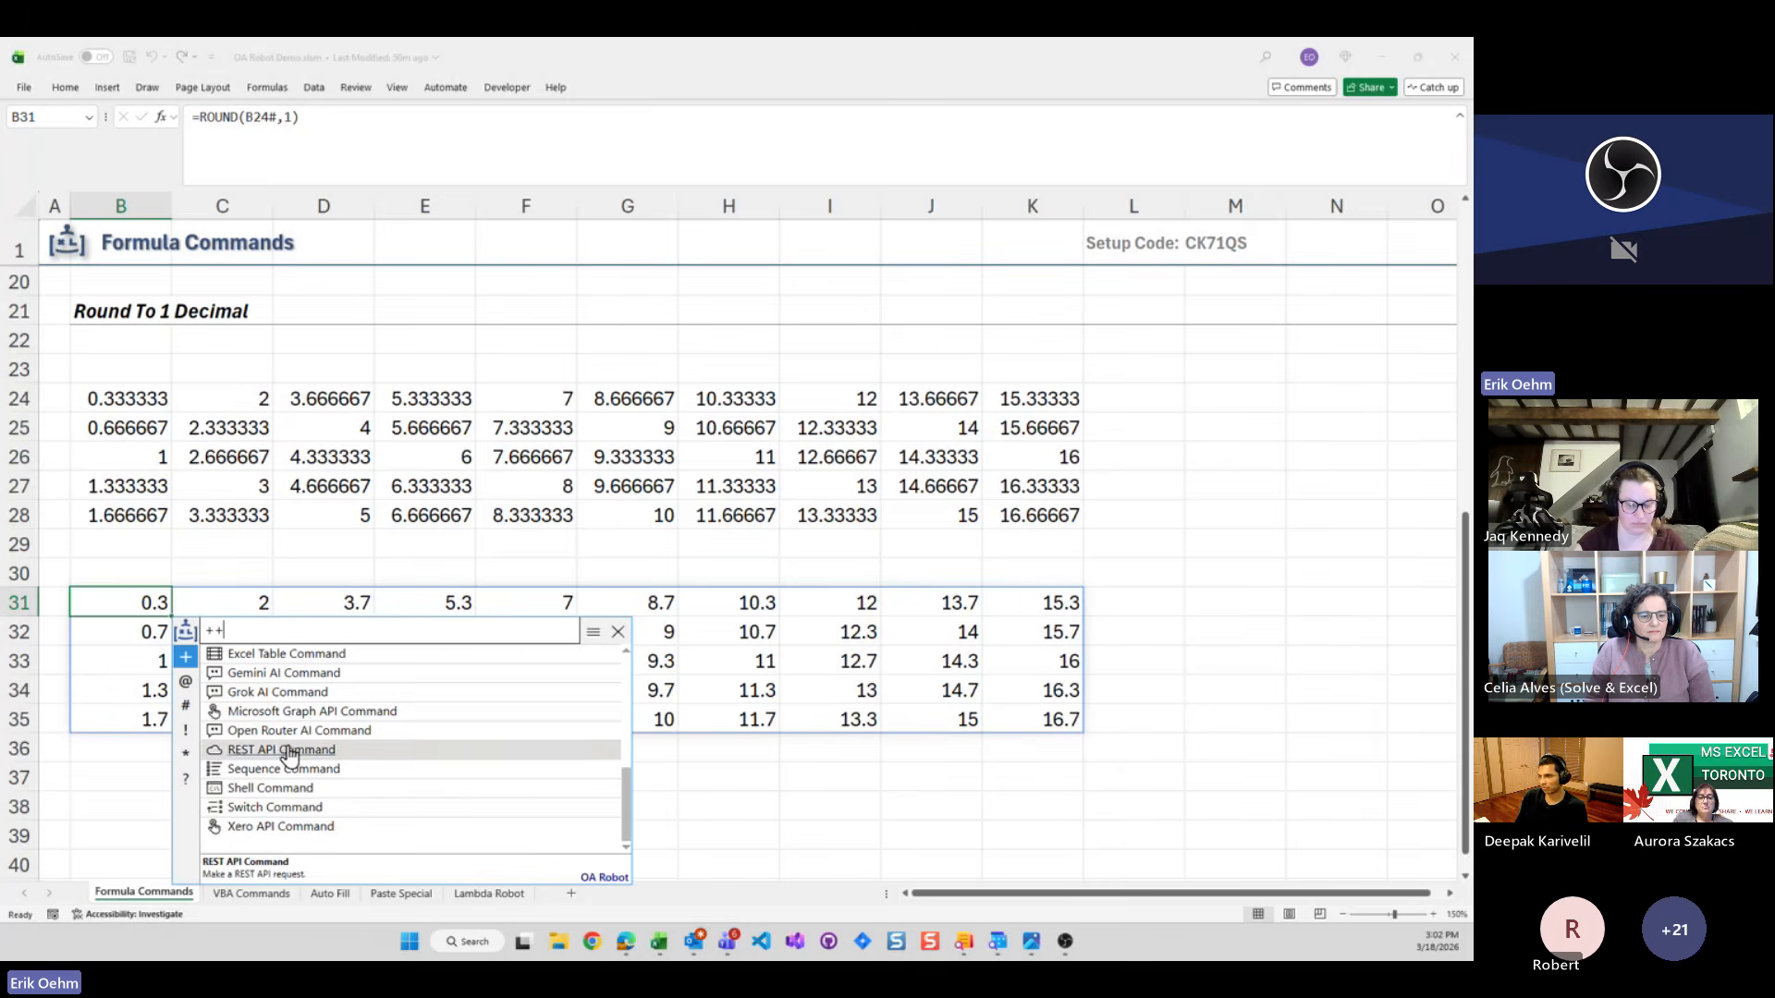
scroll(298, 771, "up", 1)
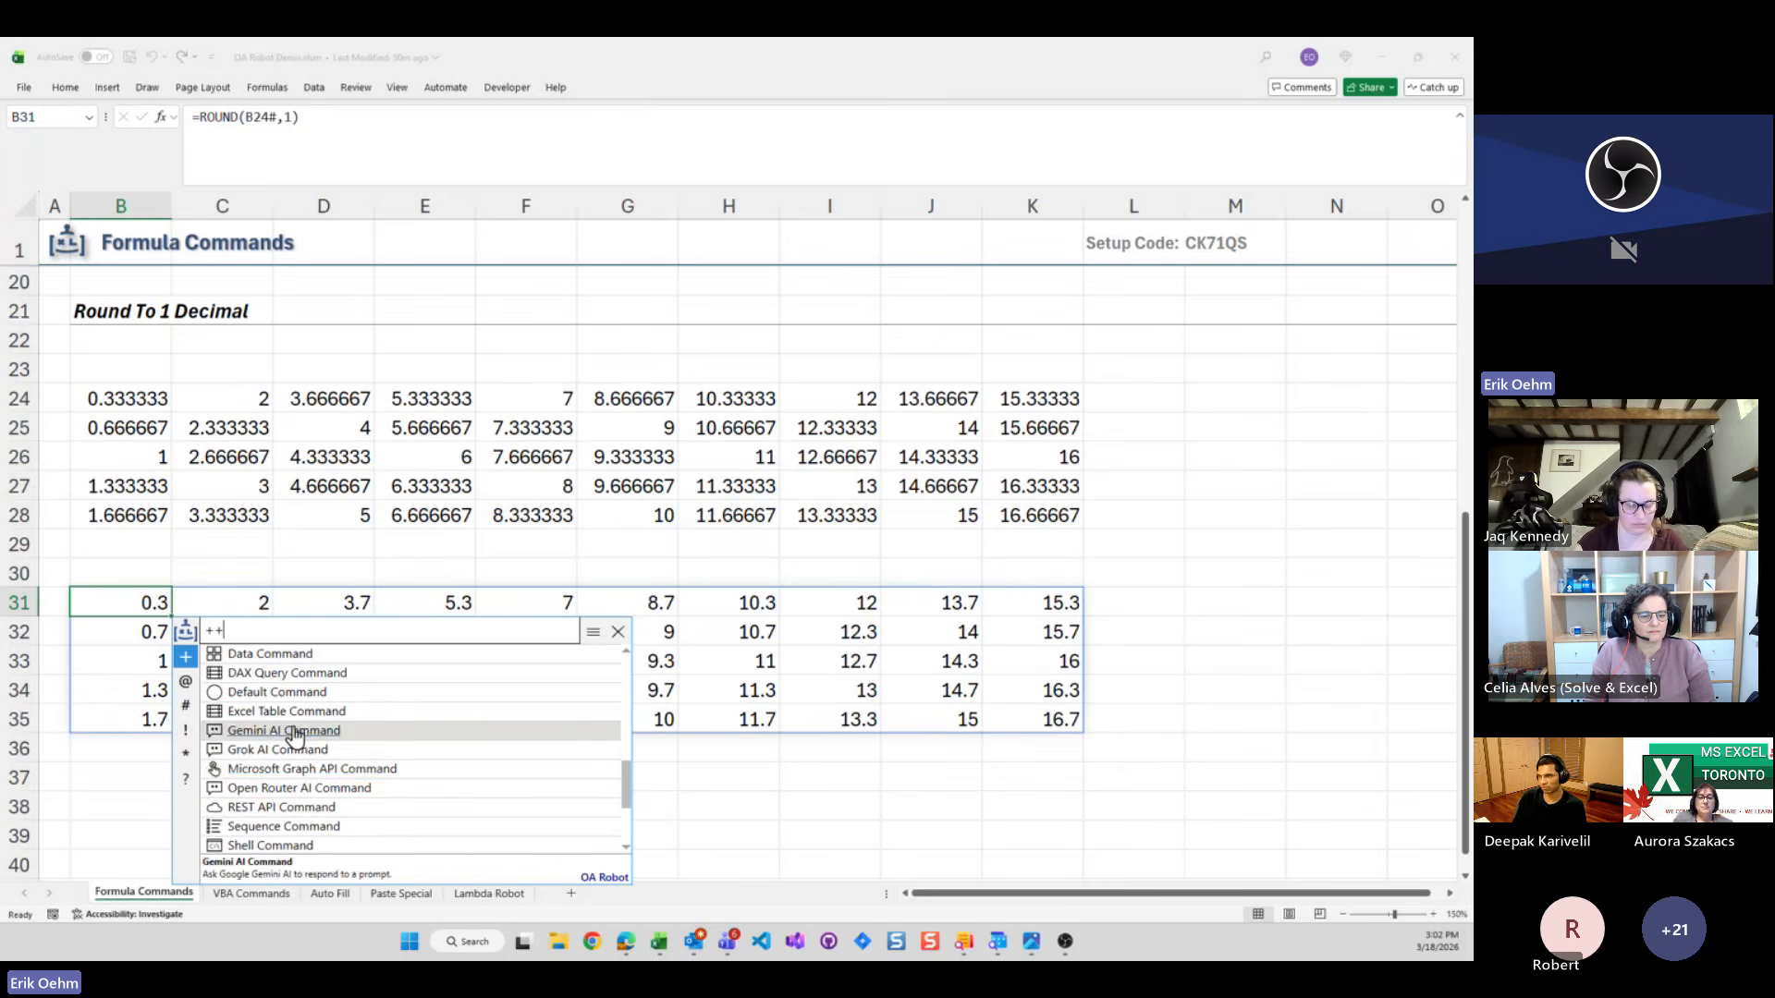
scroll(295, 753, "up", 1)
scroll(300, 747, "up", 2)
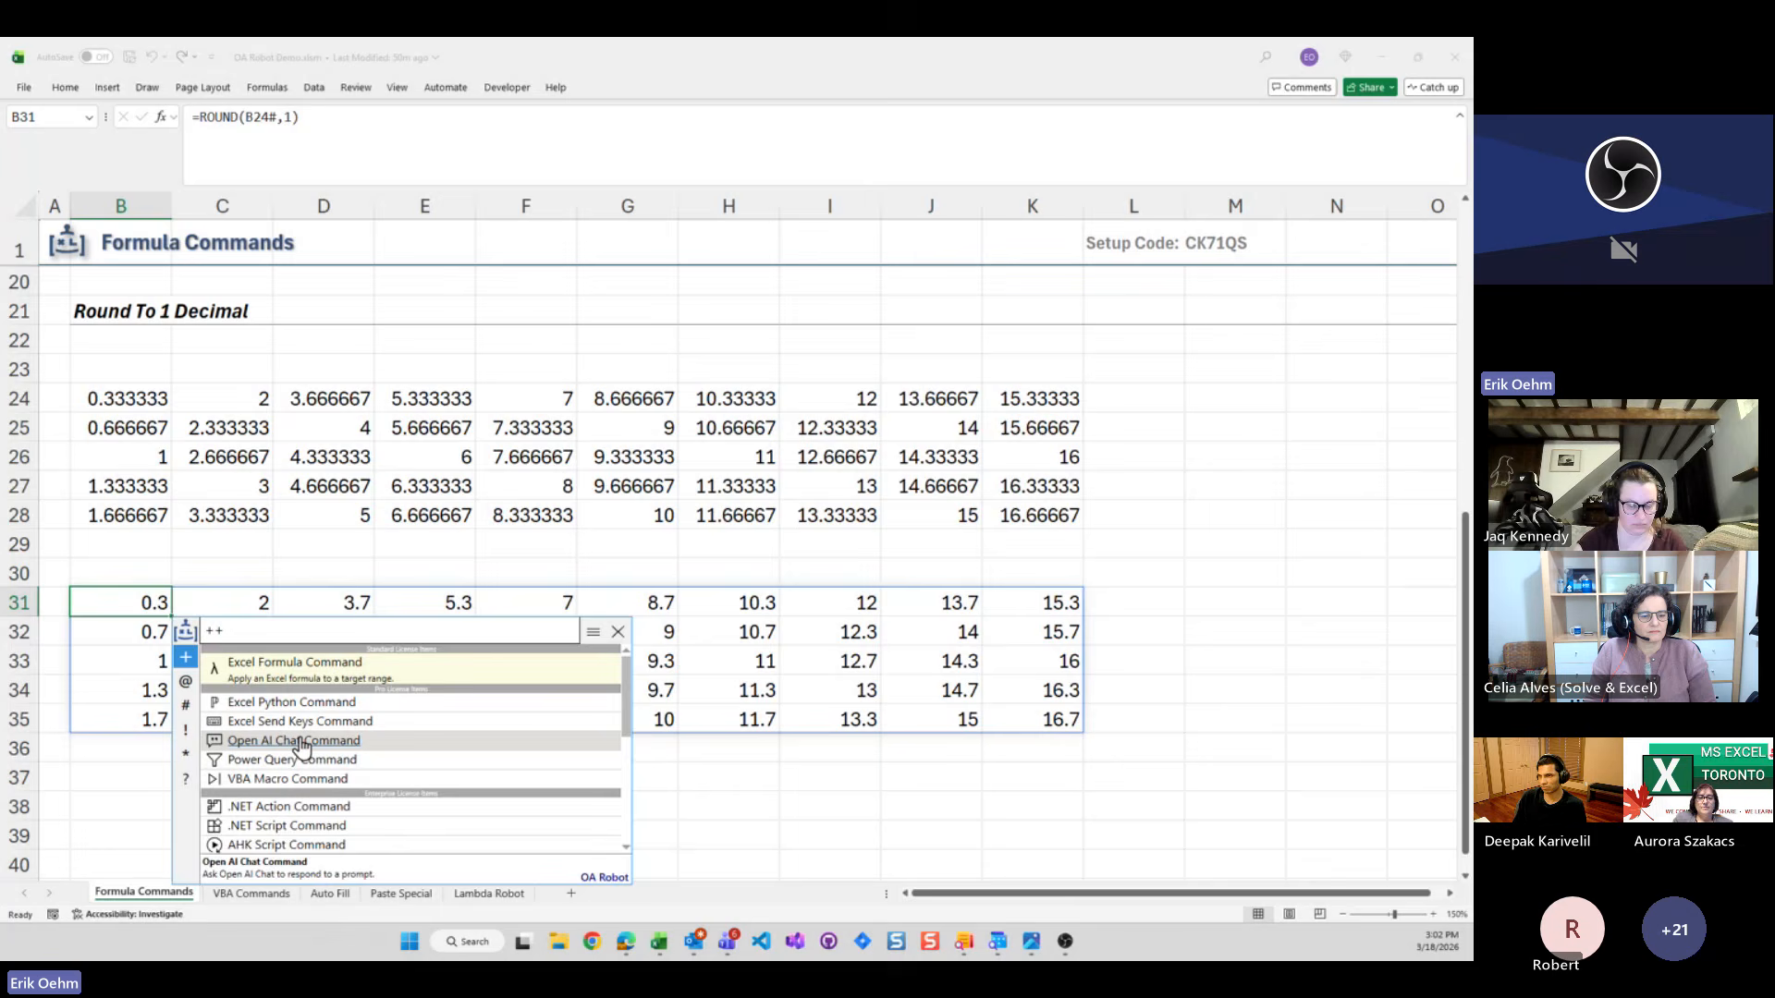
Create Excel Formula command 'Round To 1 Decimal' with launch code r1 using =ROUND([[ActiveCell.Formula]],1)
left_click(294, 667)
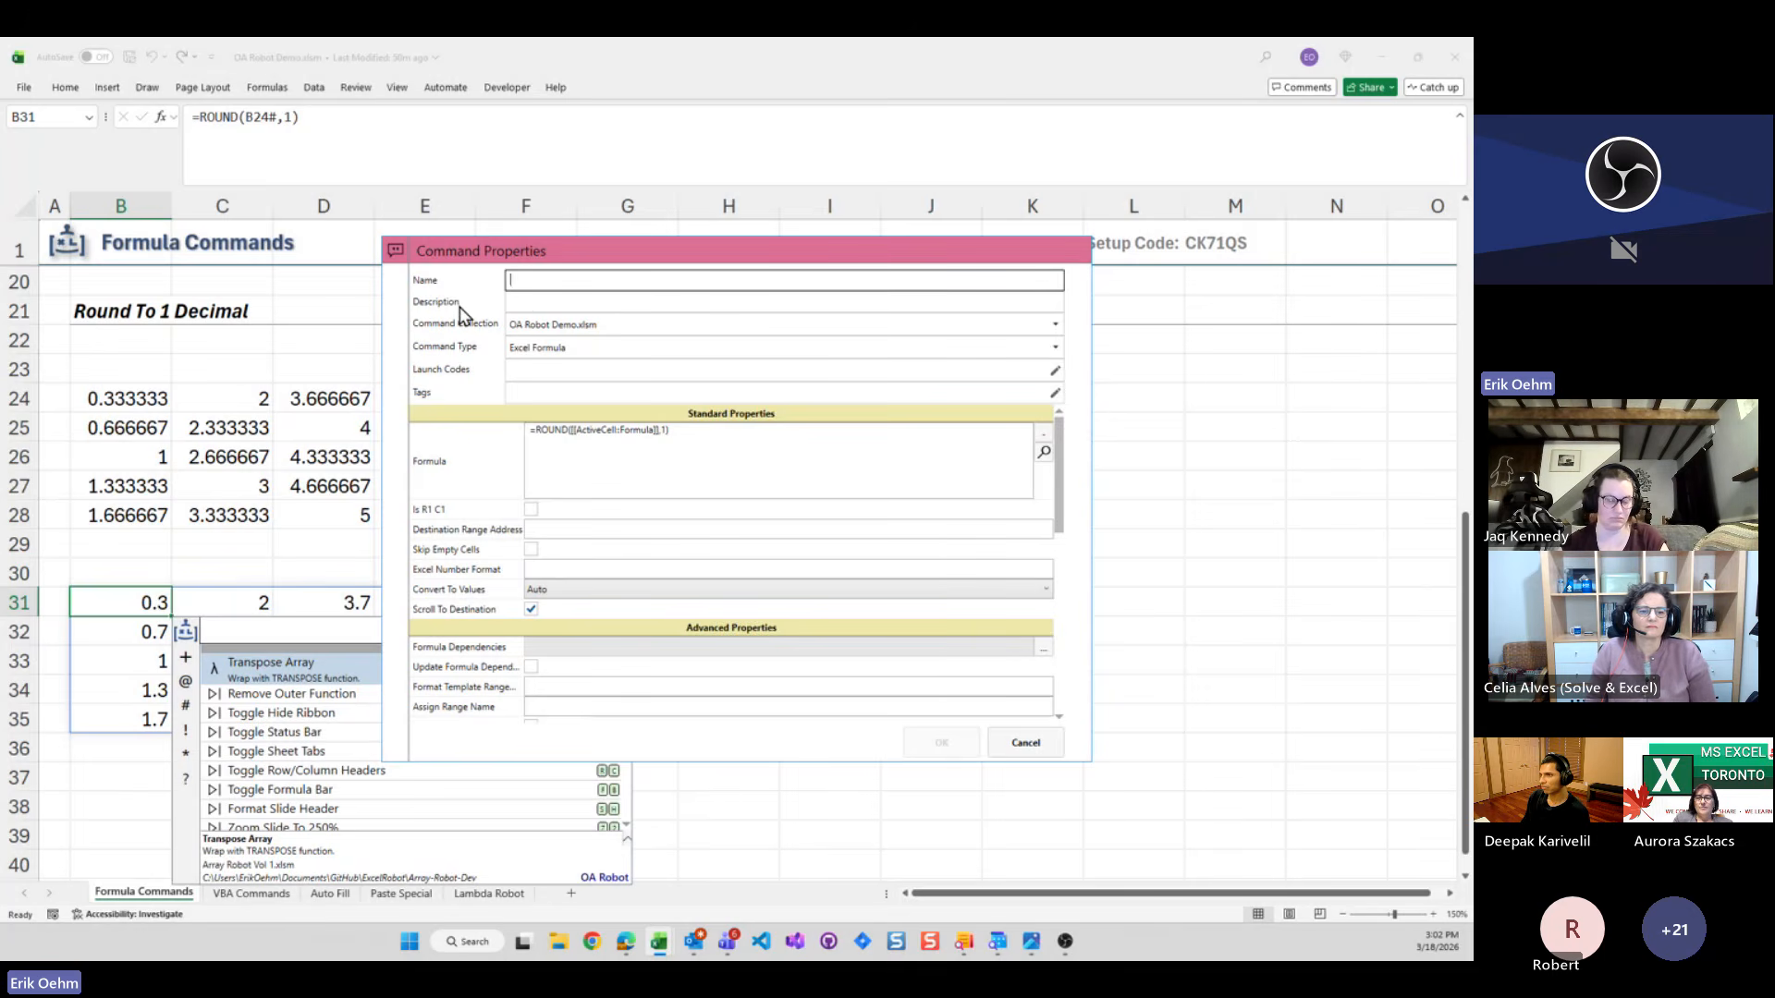
type("Rou")
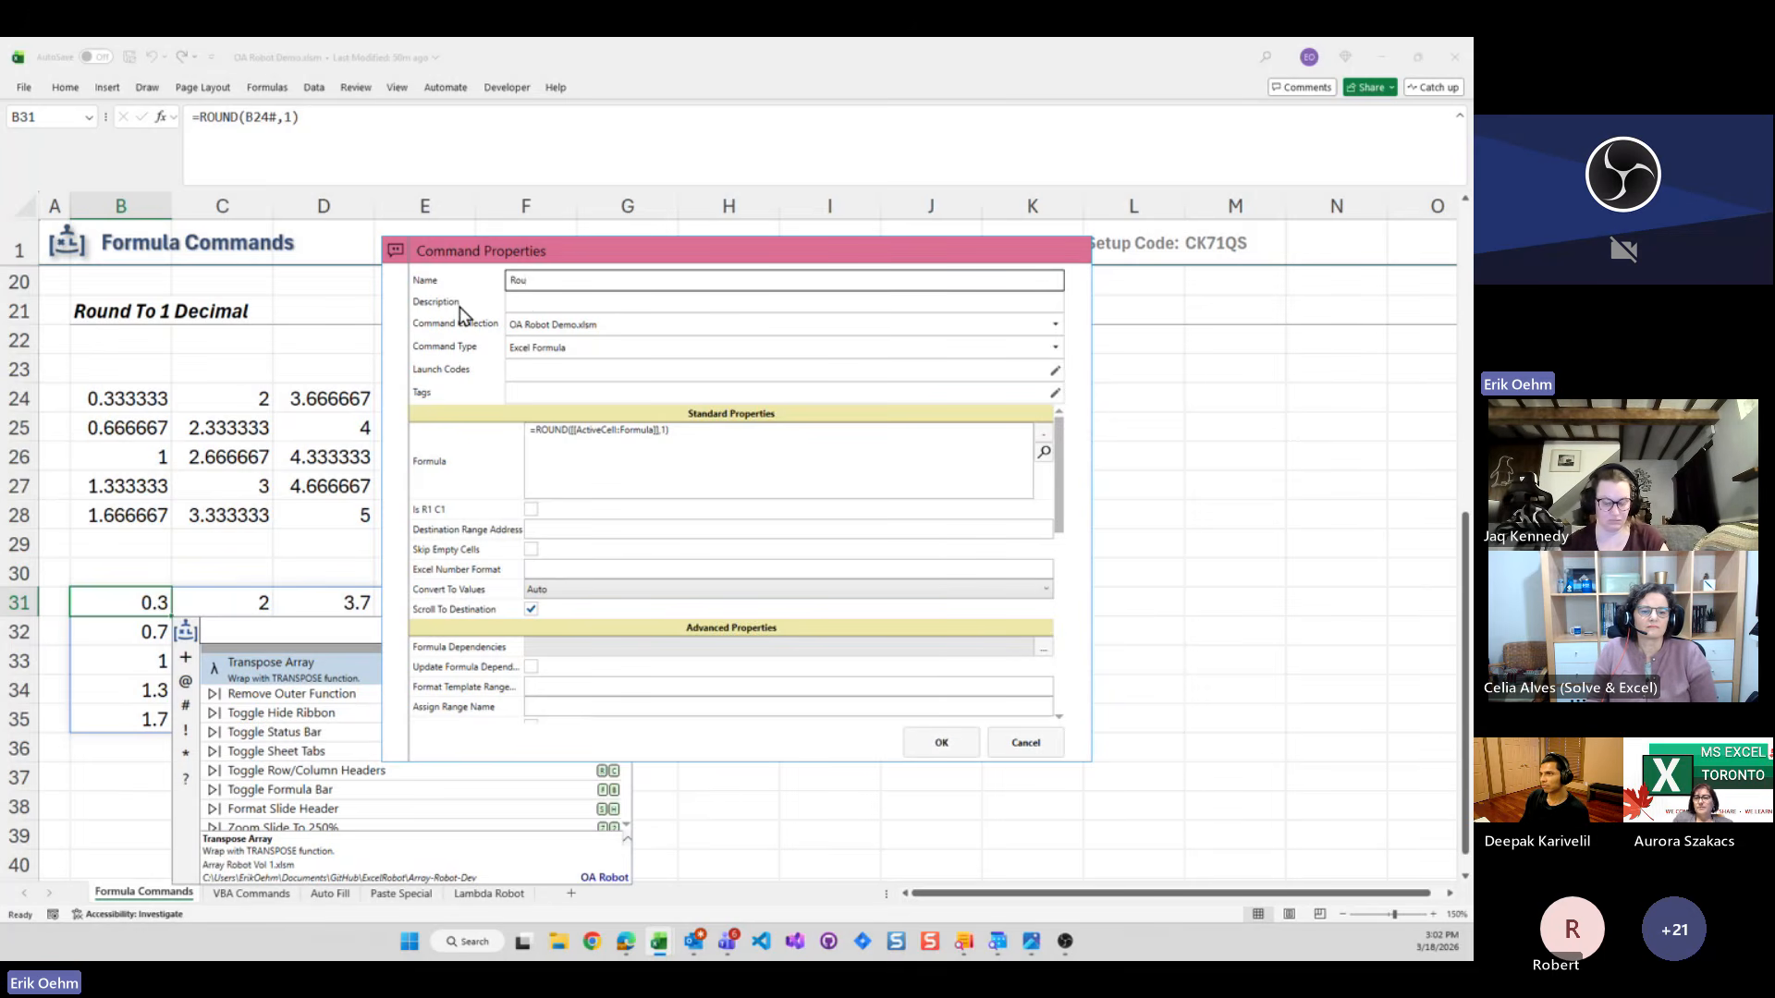
type("nd To 1")
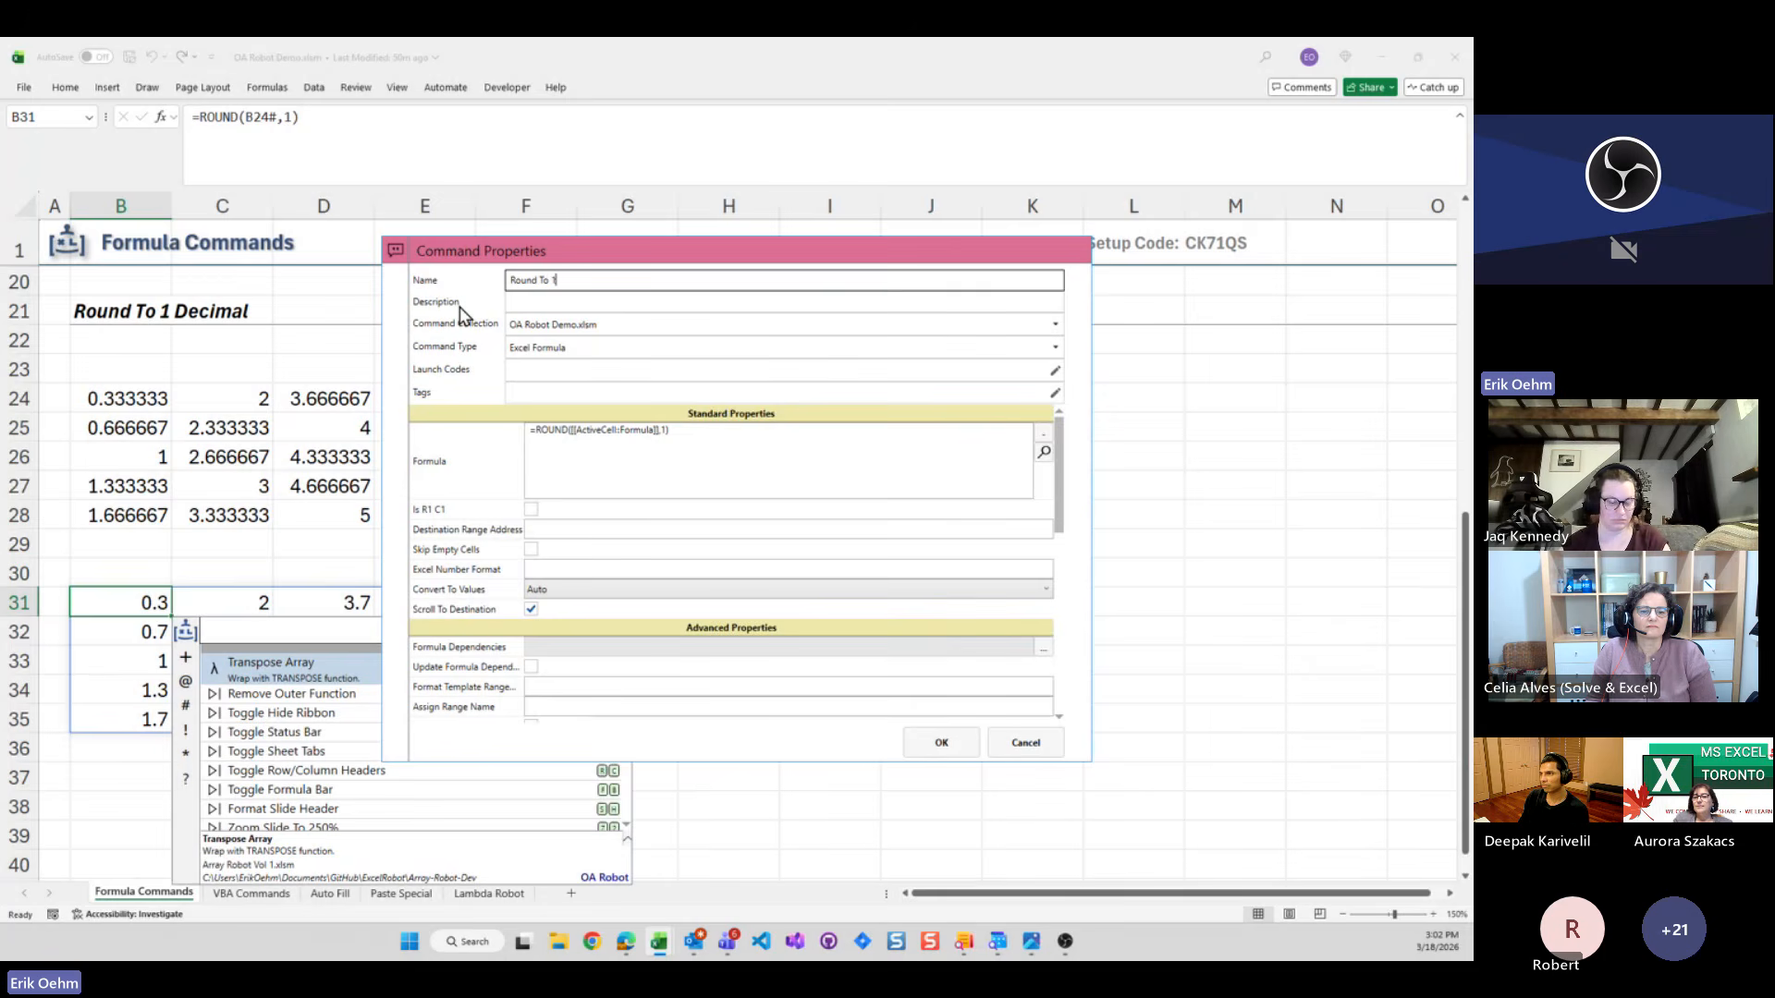
type(" Deci")
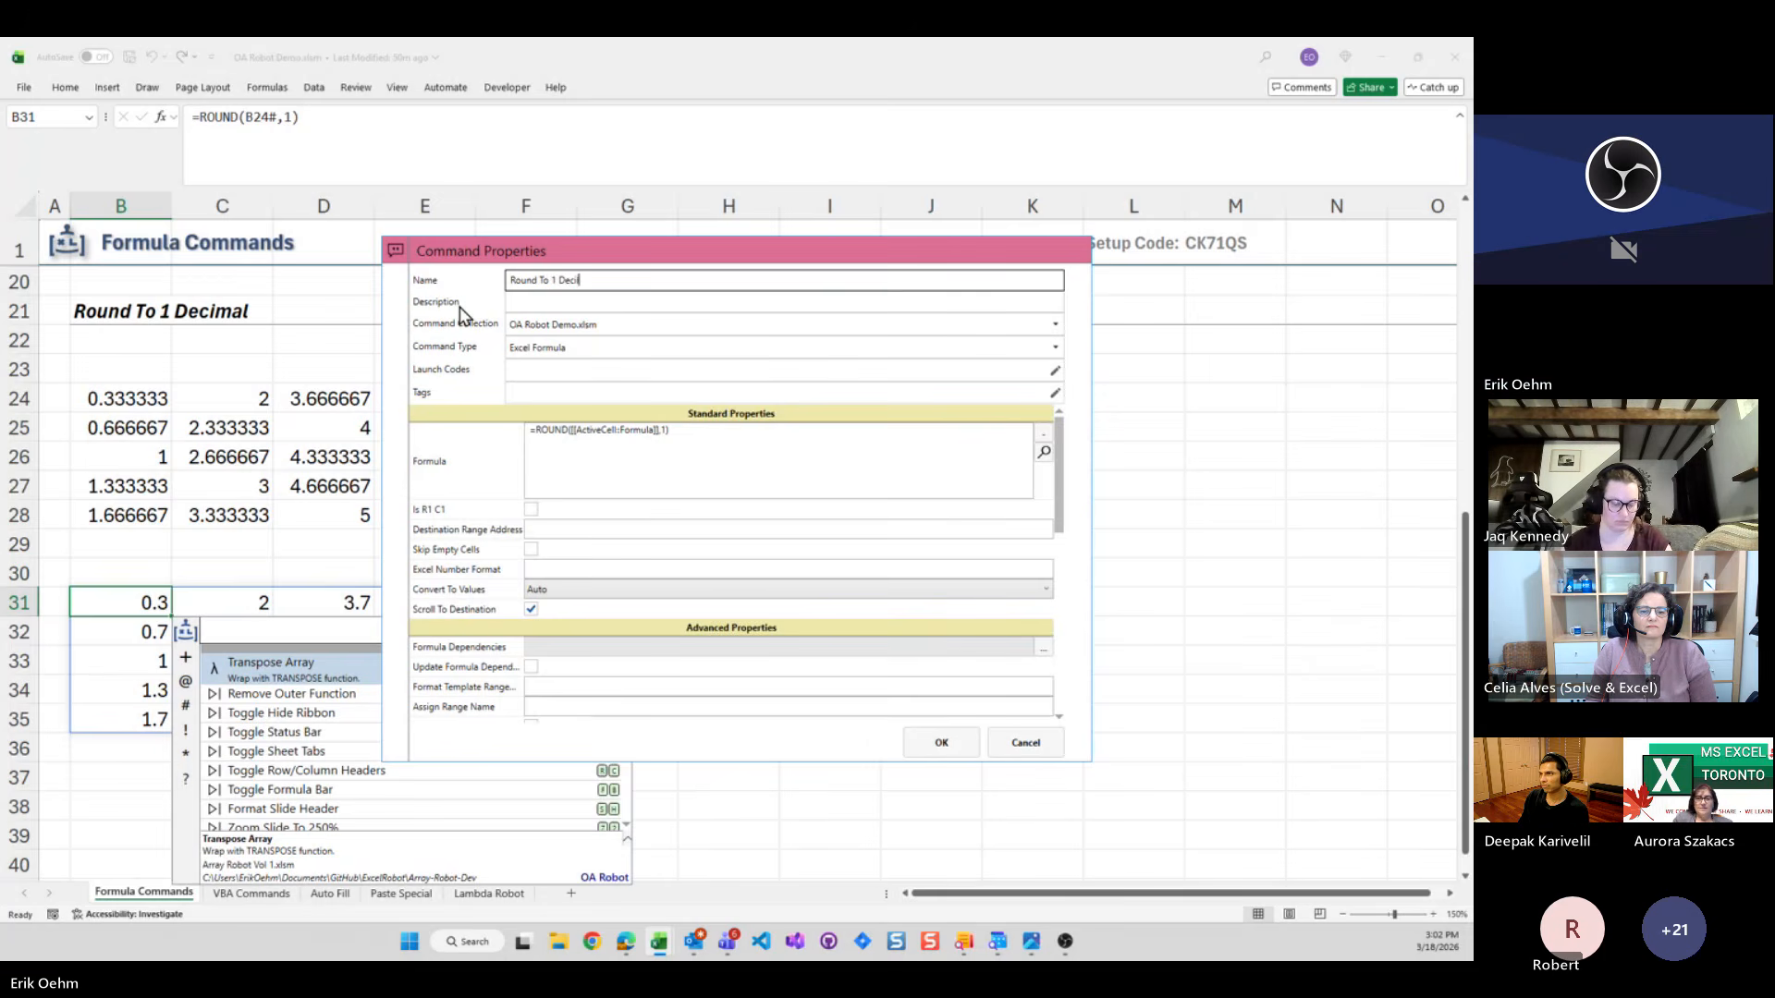
type("mal")
key("Tab")
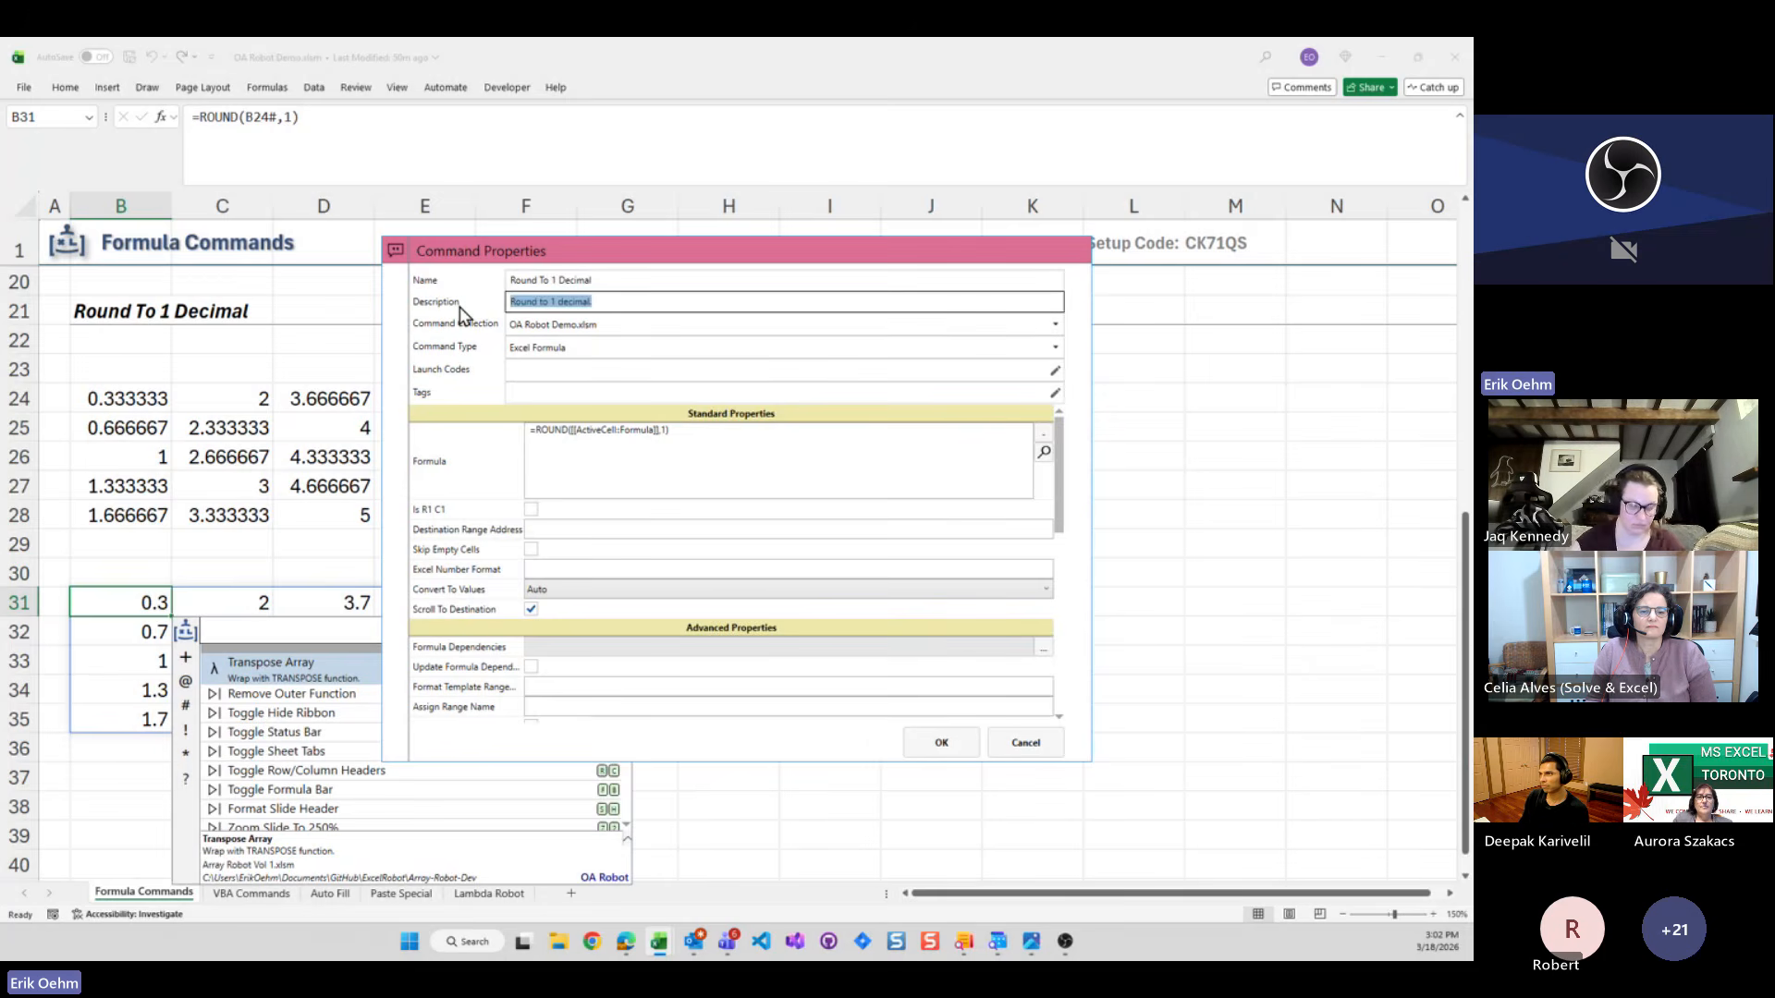
left_click(535, 375)
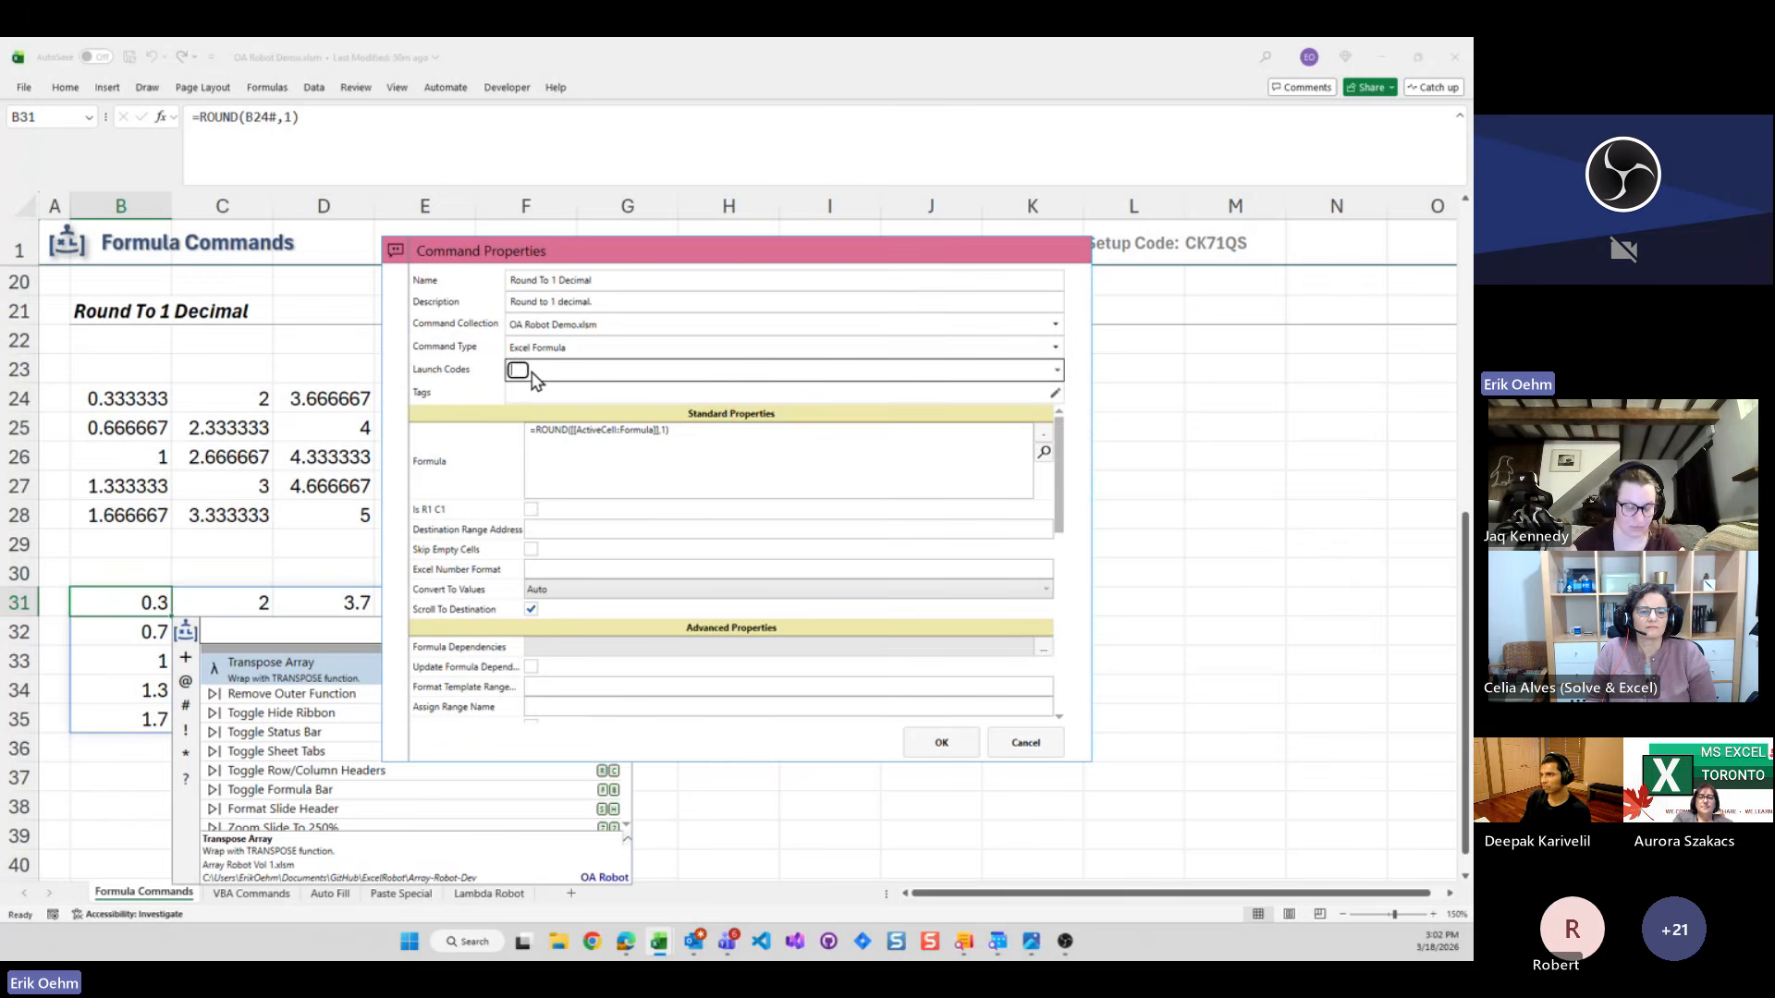
type("r1")
key("Return")
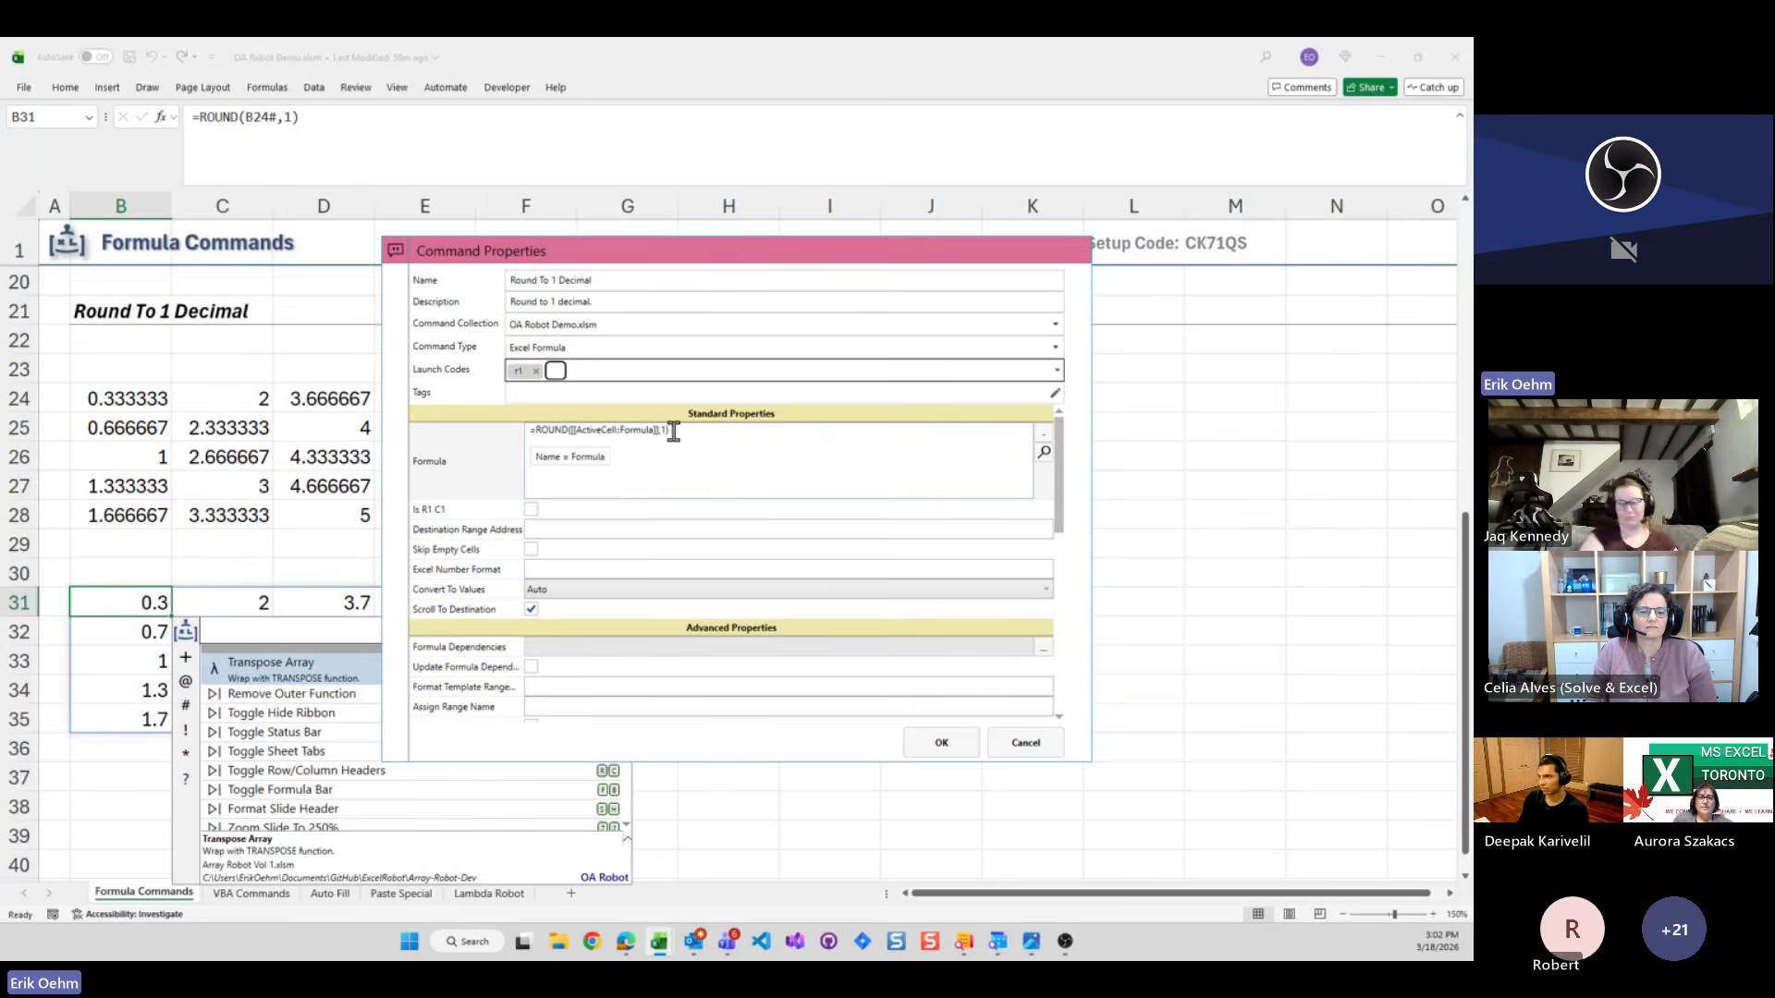
left_click(617, 436)
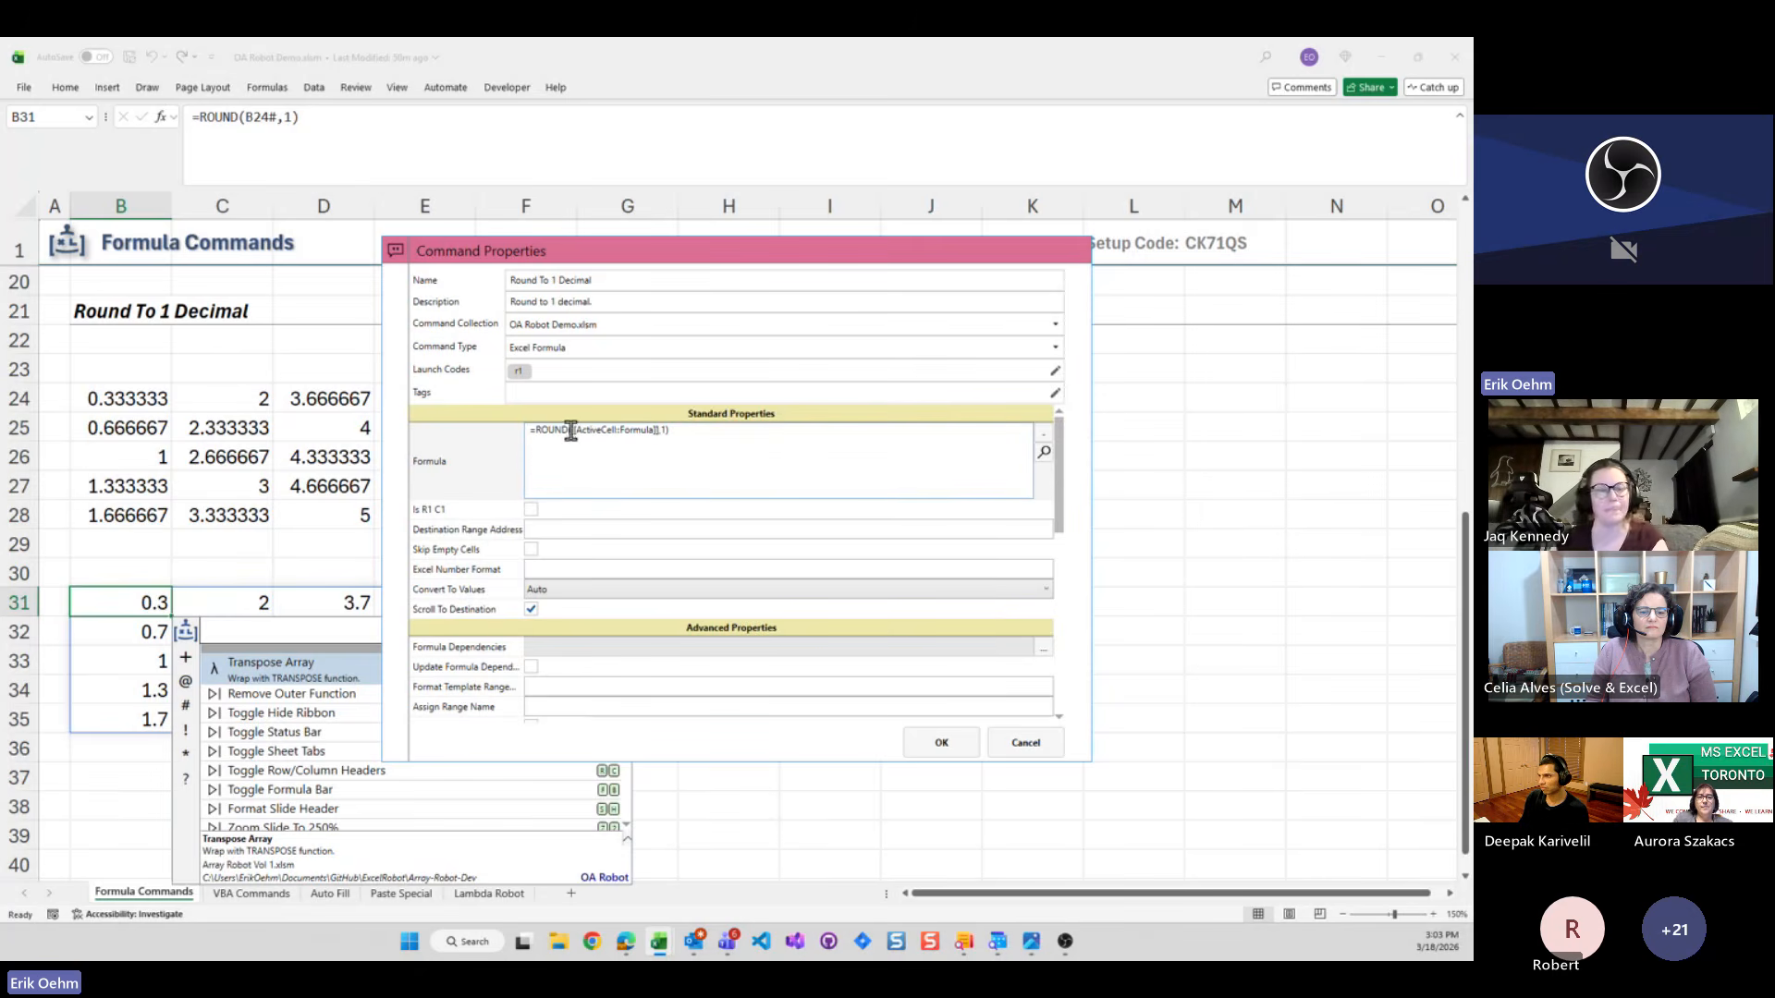
left_click_drag(569, 429, 647, 430)
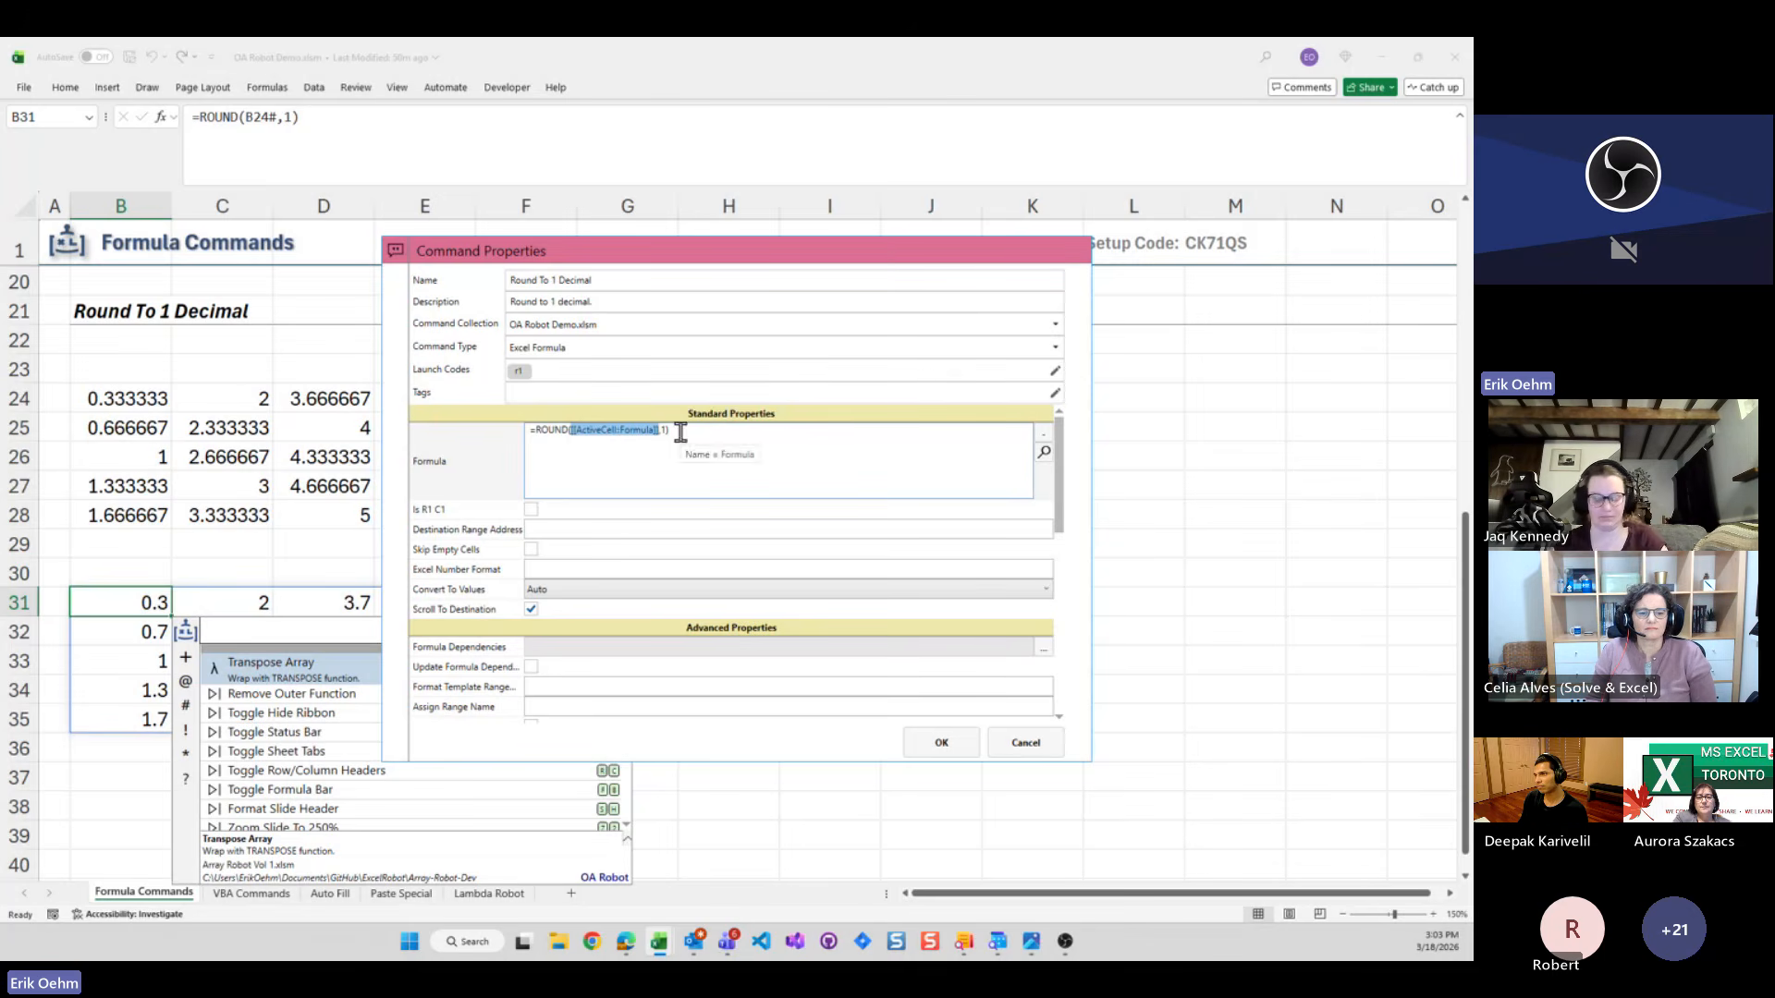
left_click(934, 744)
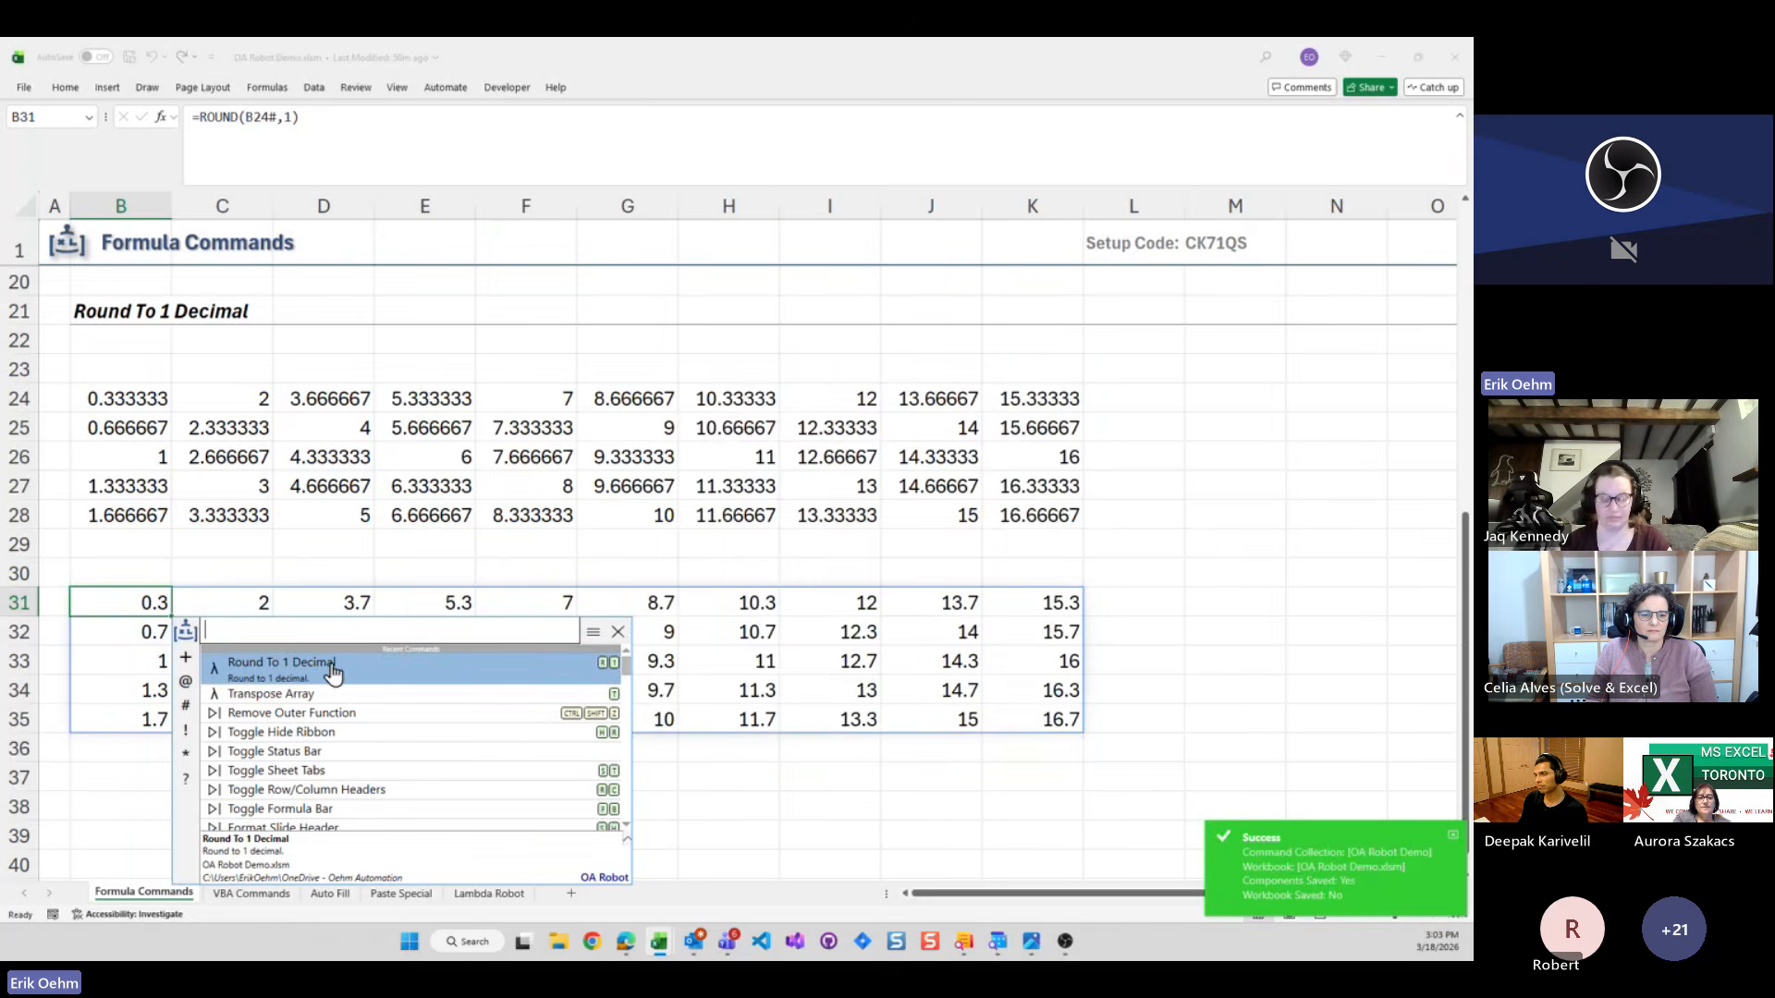
Run the Round To 1 Decimal command (r1) on the B24 spilled block
left_click(130, 404)
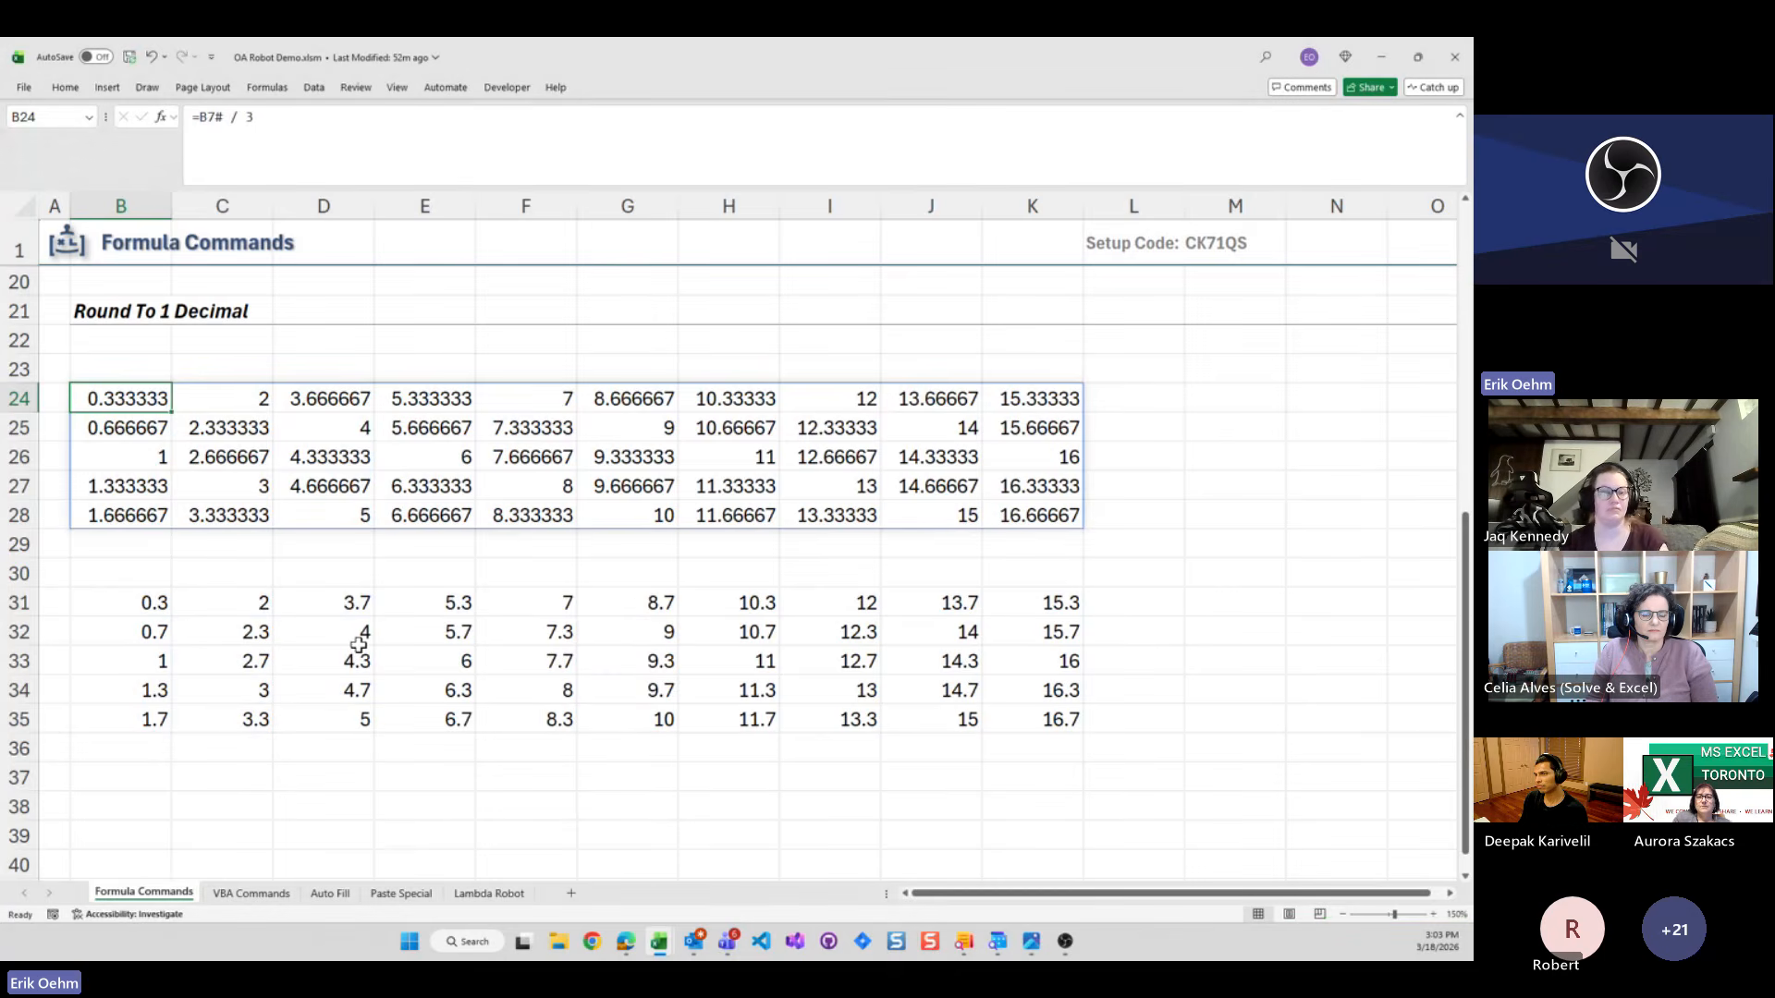
key("ctrl+shift+p")
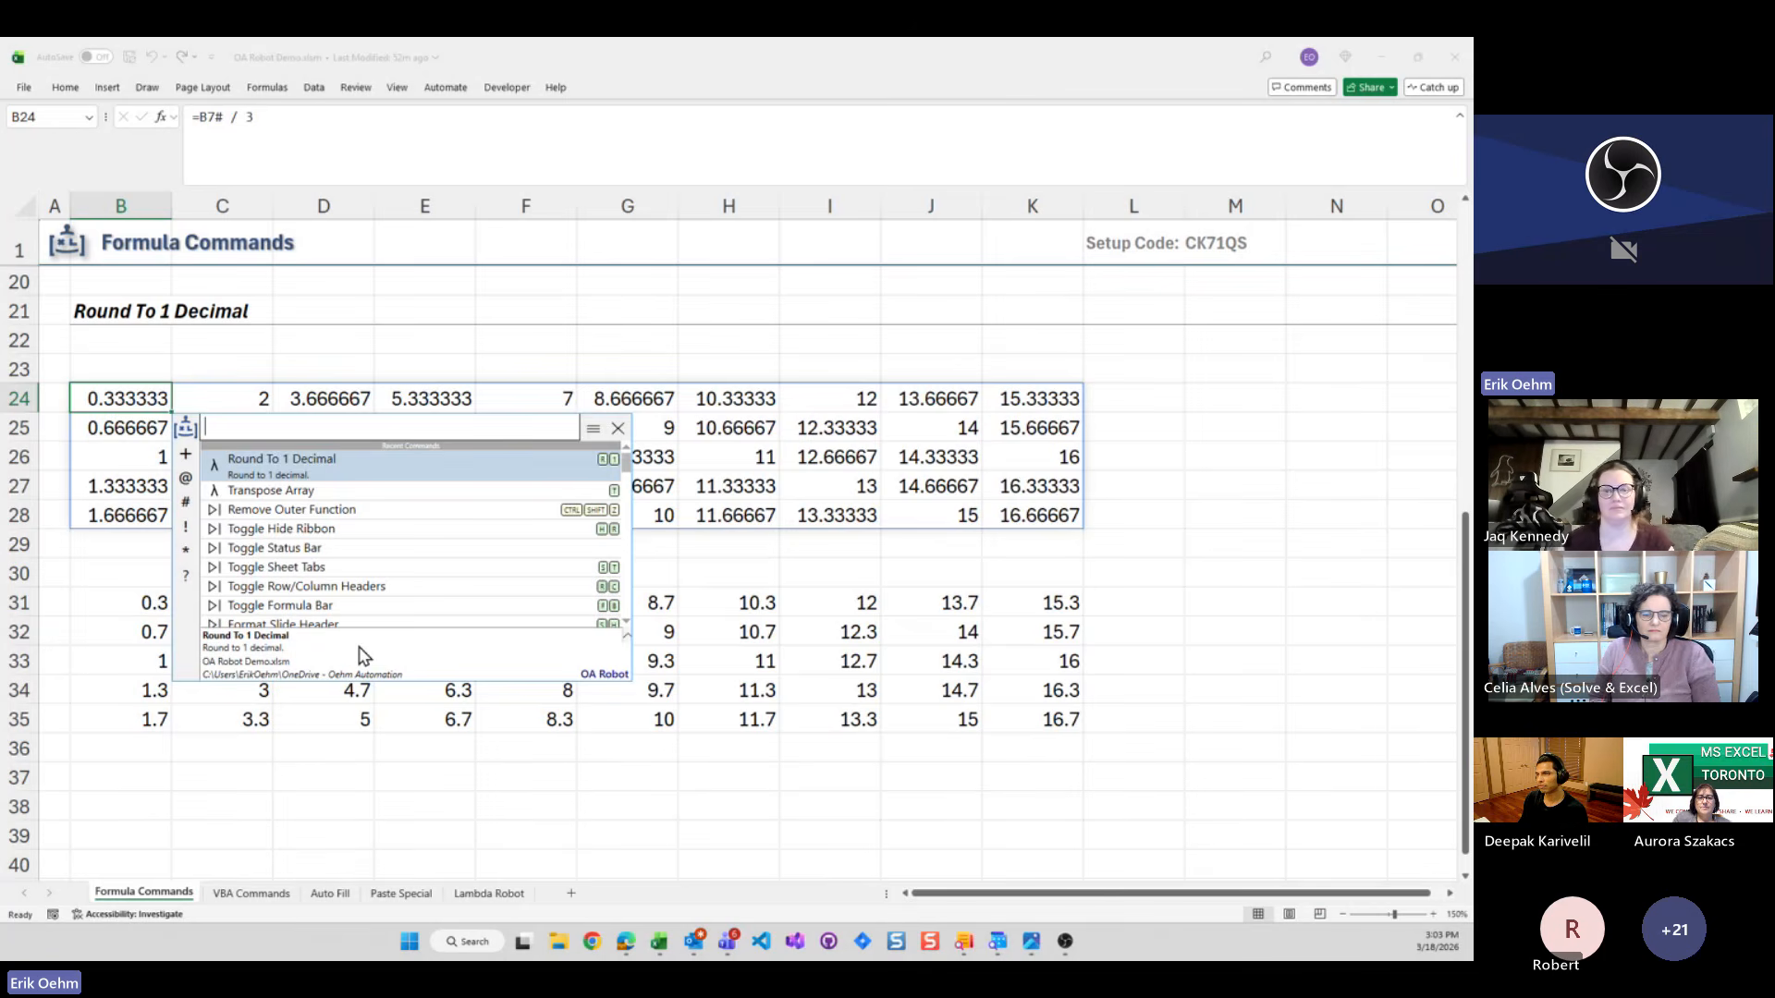
type("r1")
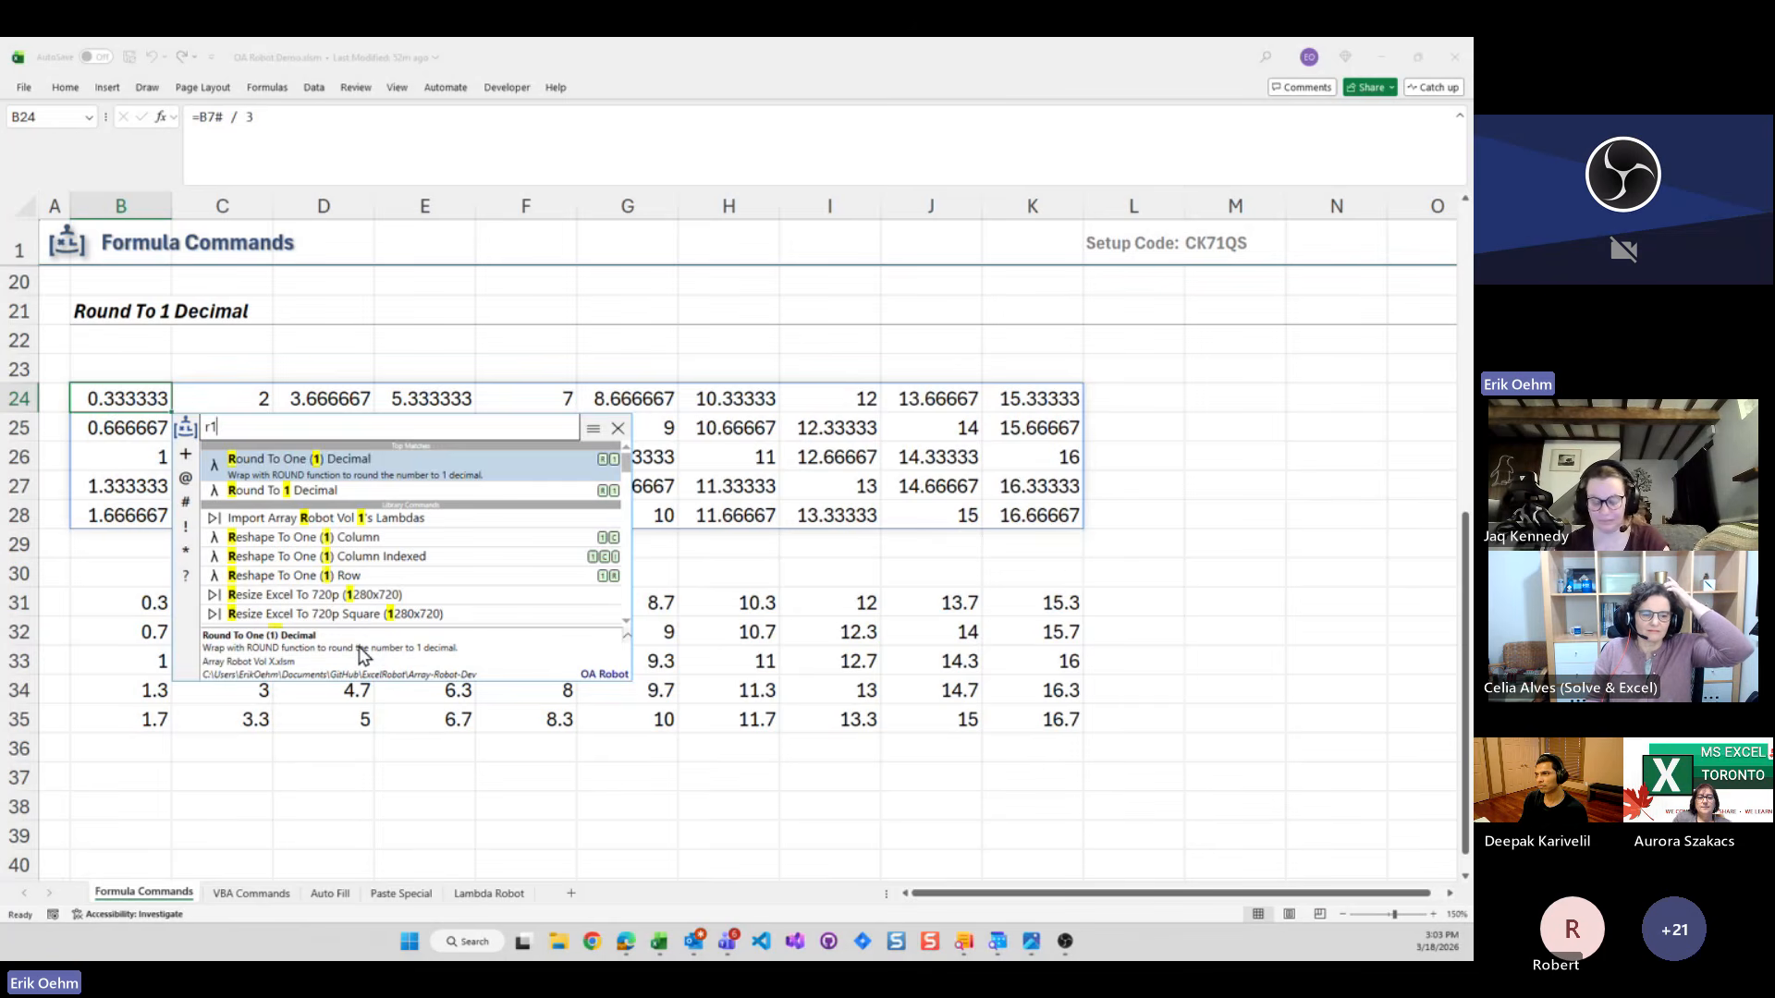
key("Return")
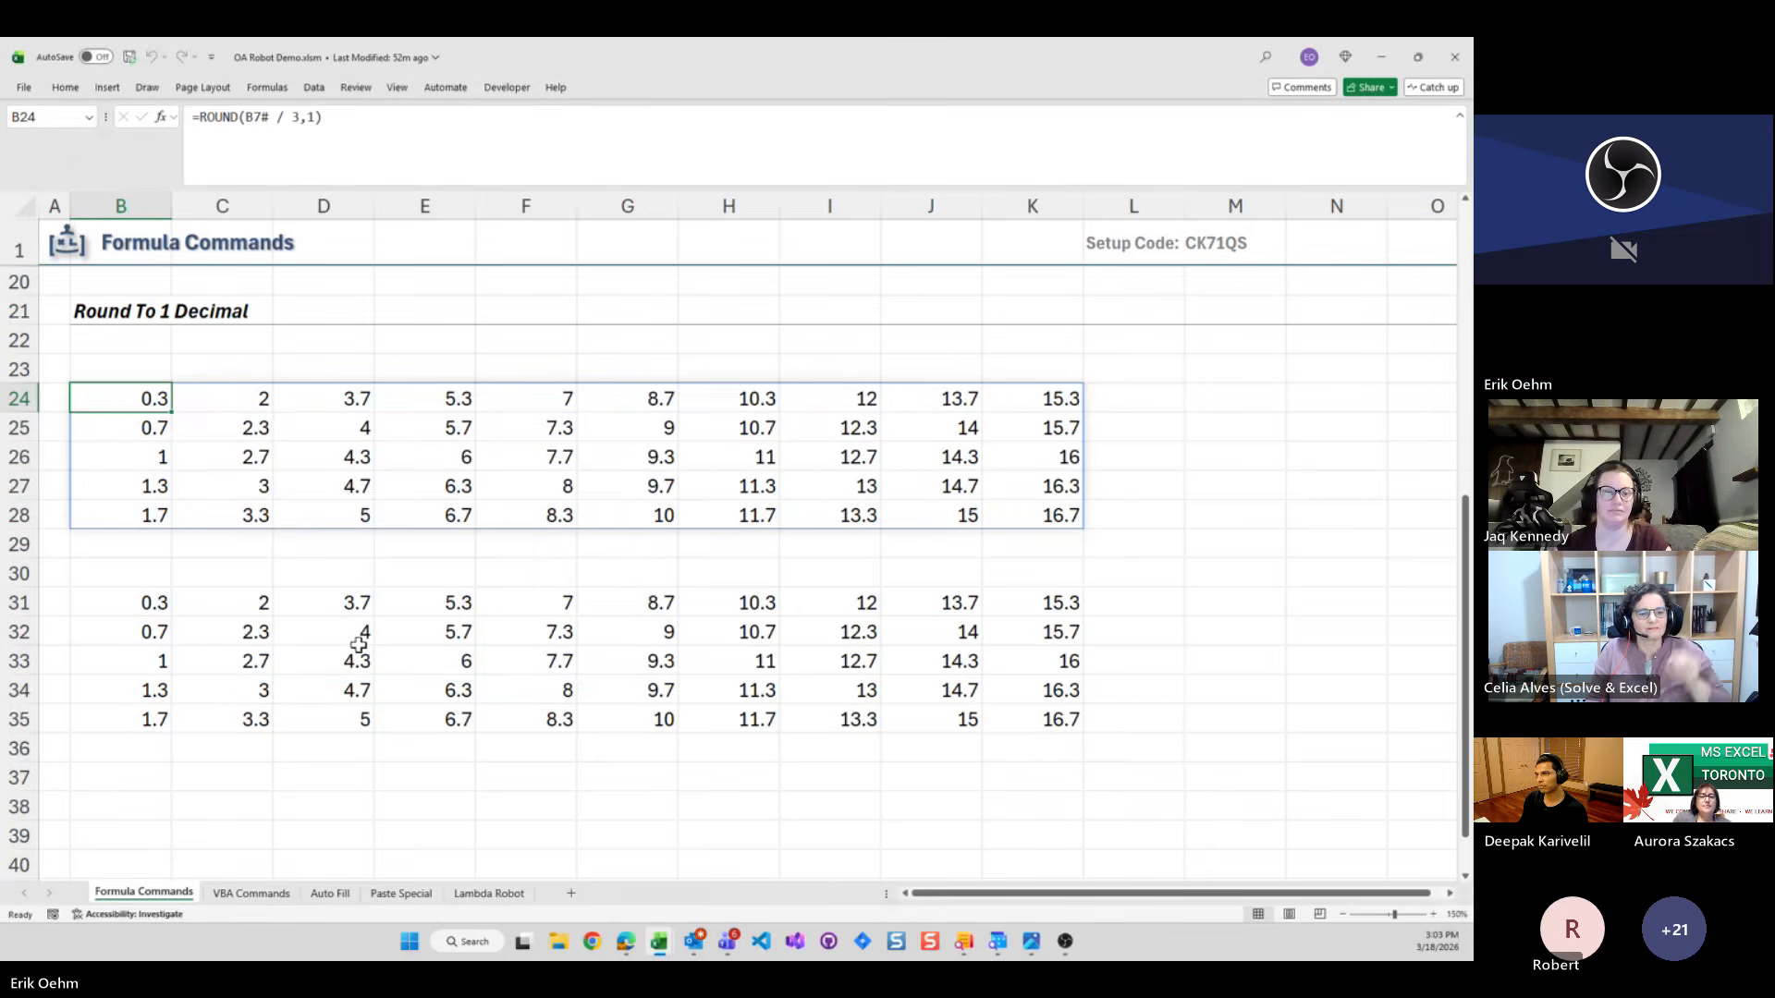
Inspect the wrapped ROUND formula in B24, then undo it back to =B7# / 3
left_click(252, 118)
left_click_drag(248, 117, 298, 117)
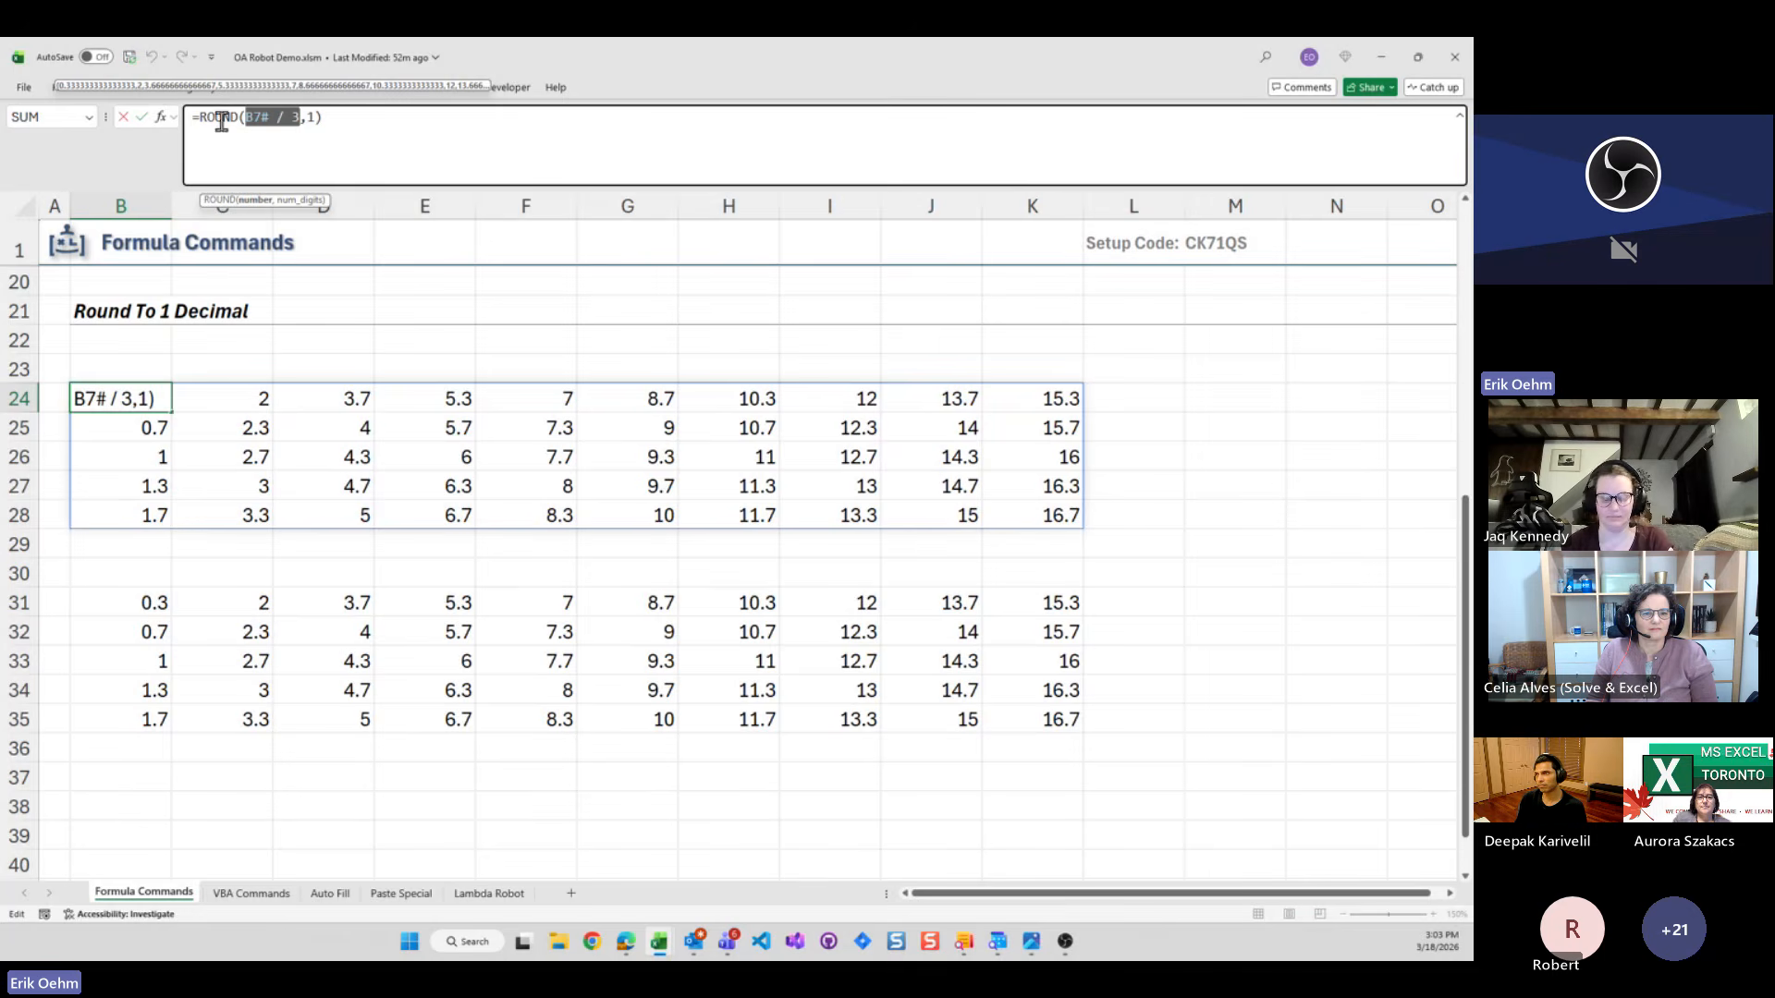
key("Escape")
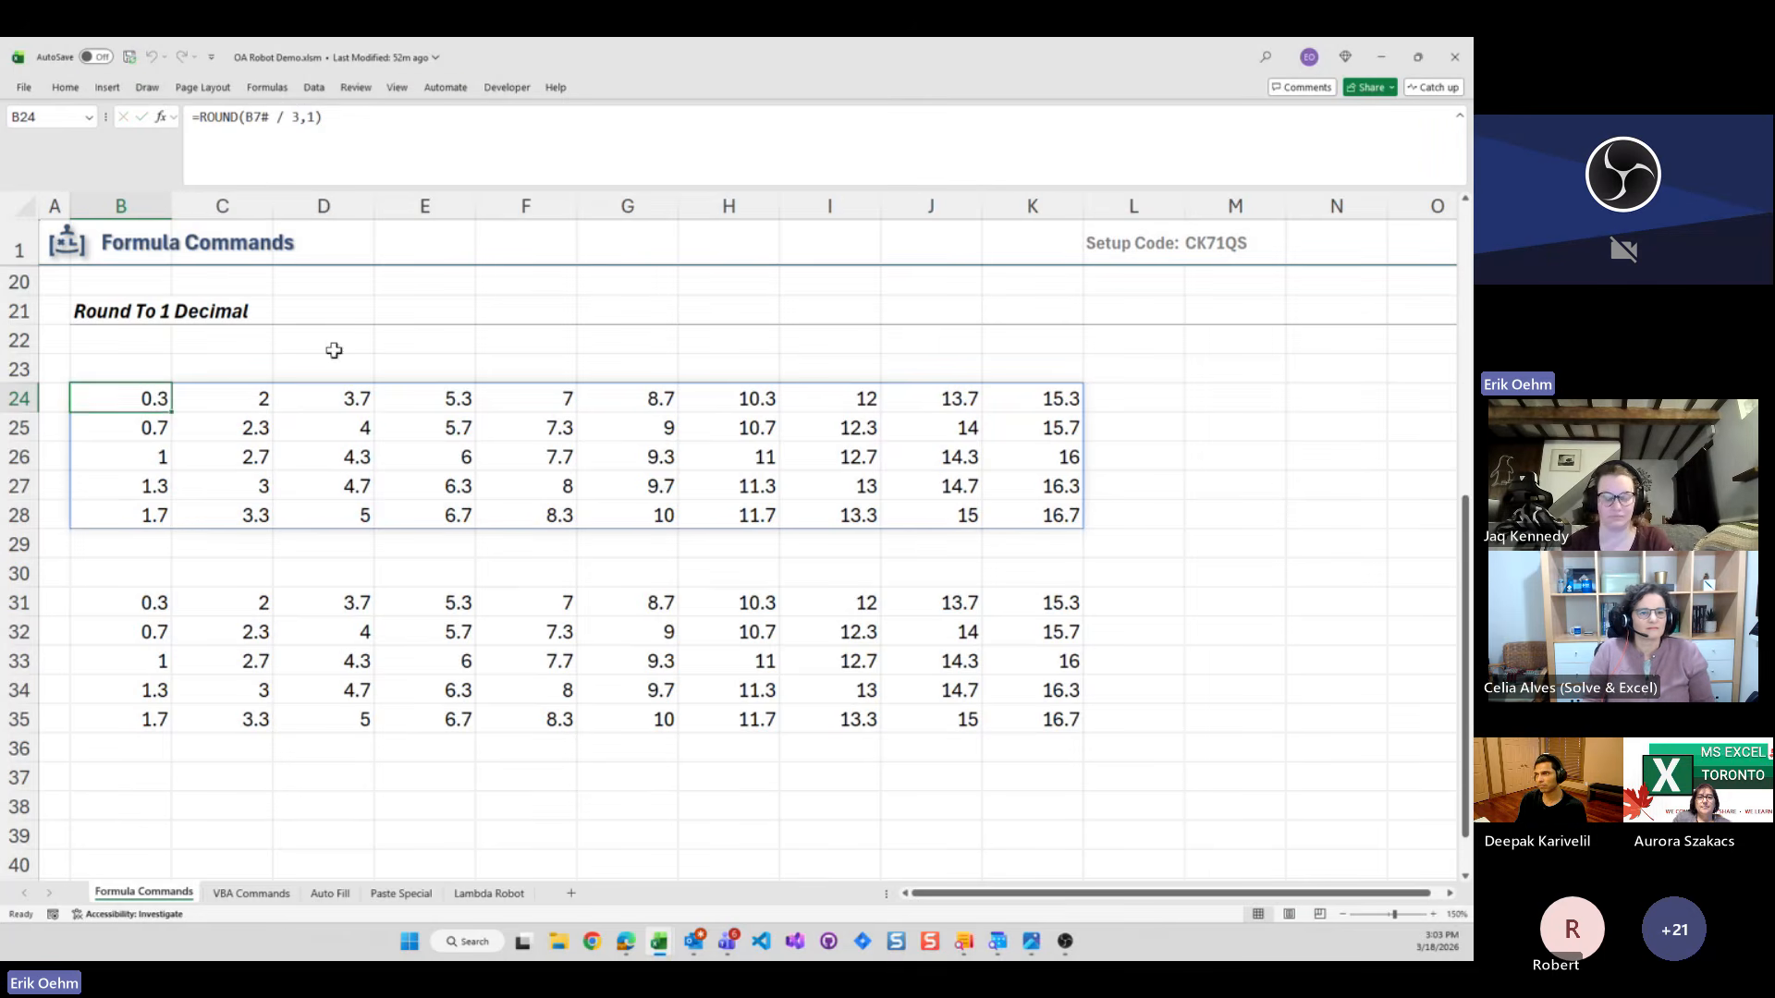
scroll(333, 349, "up", 1)
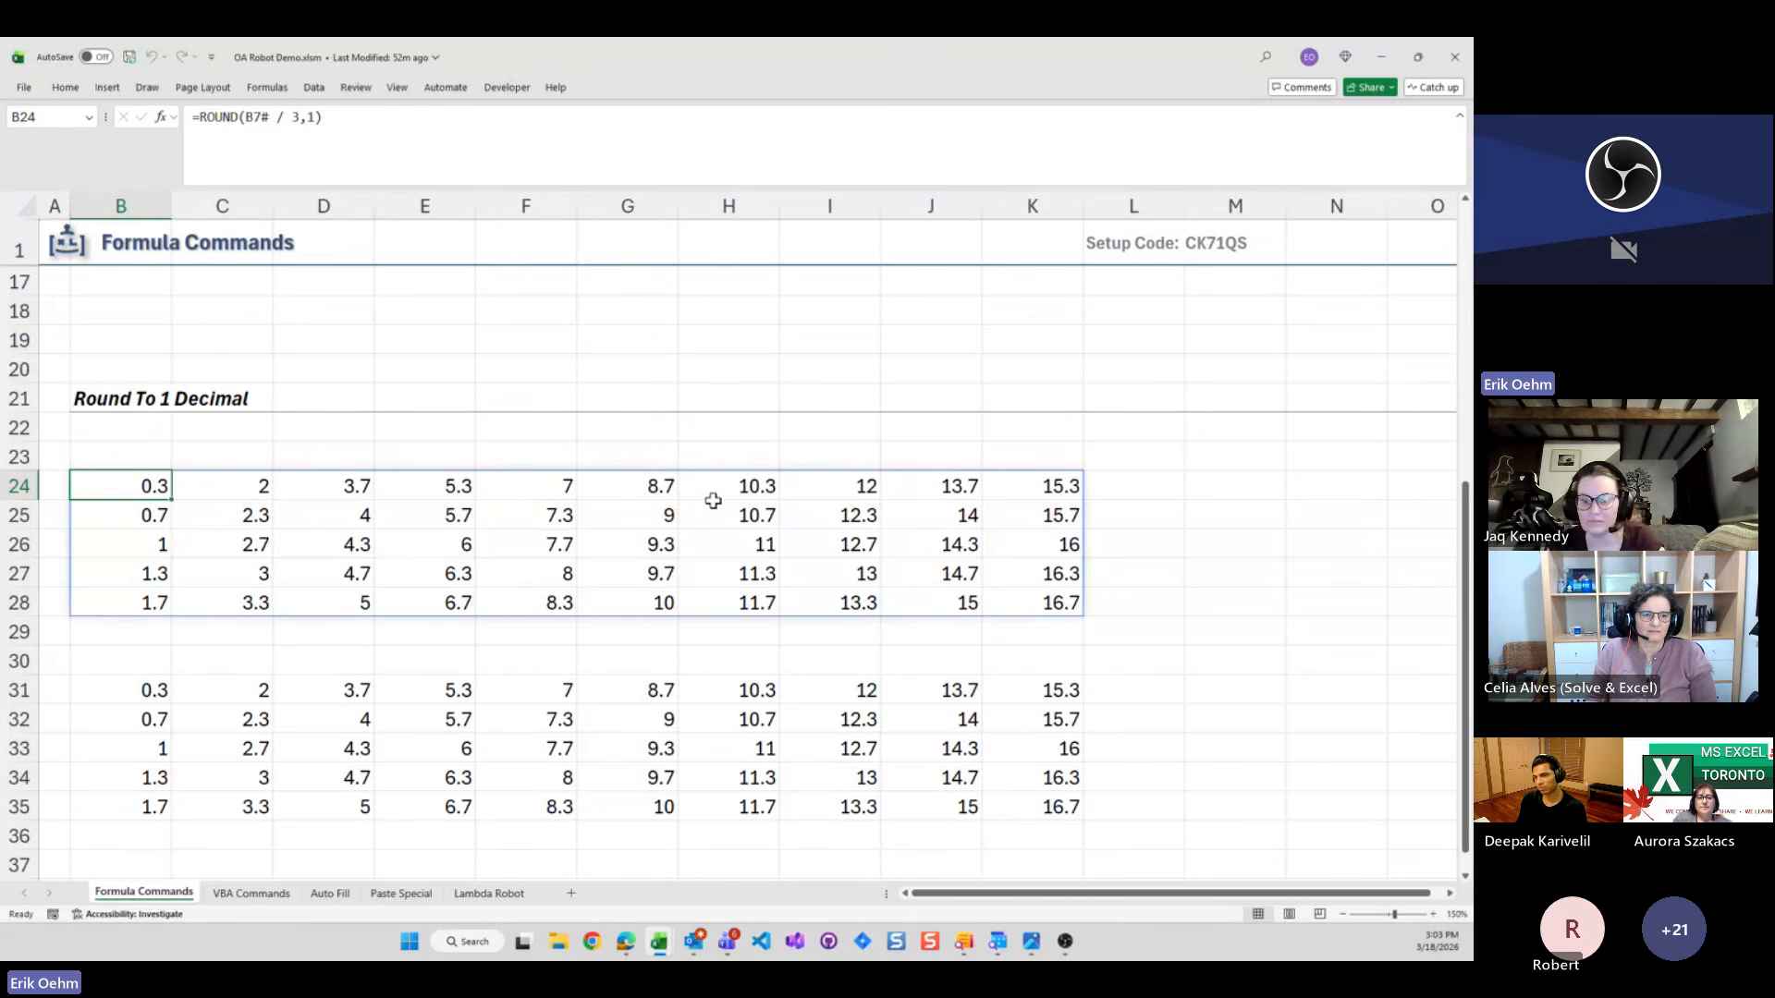
key("ctrl+z")
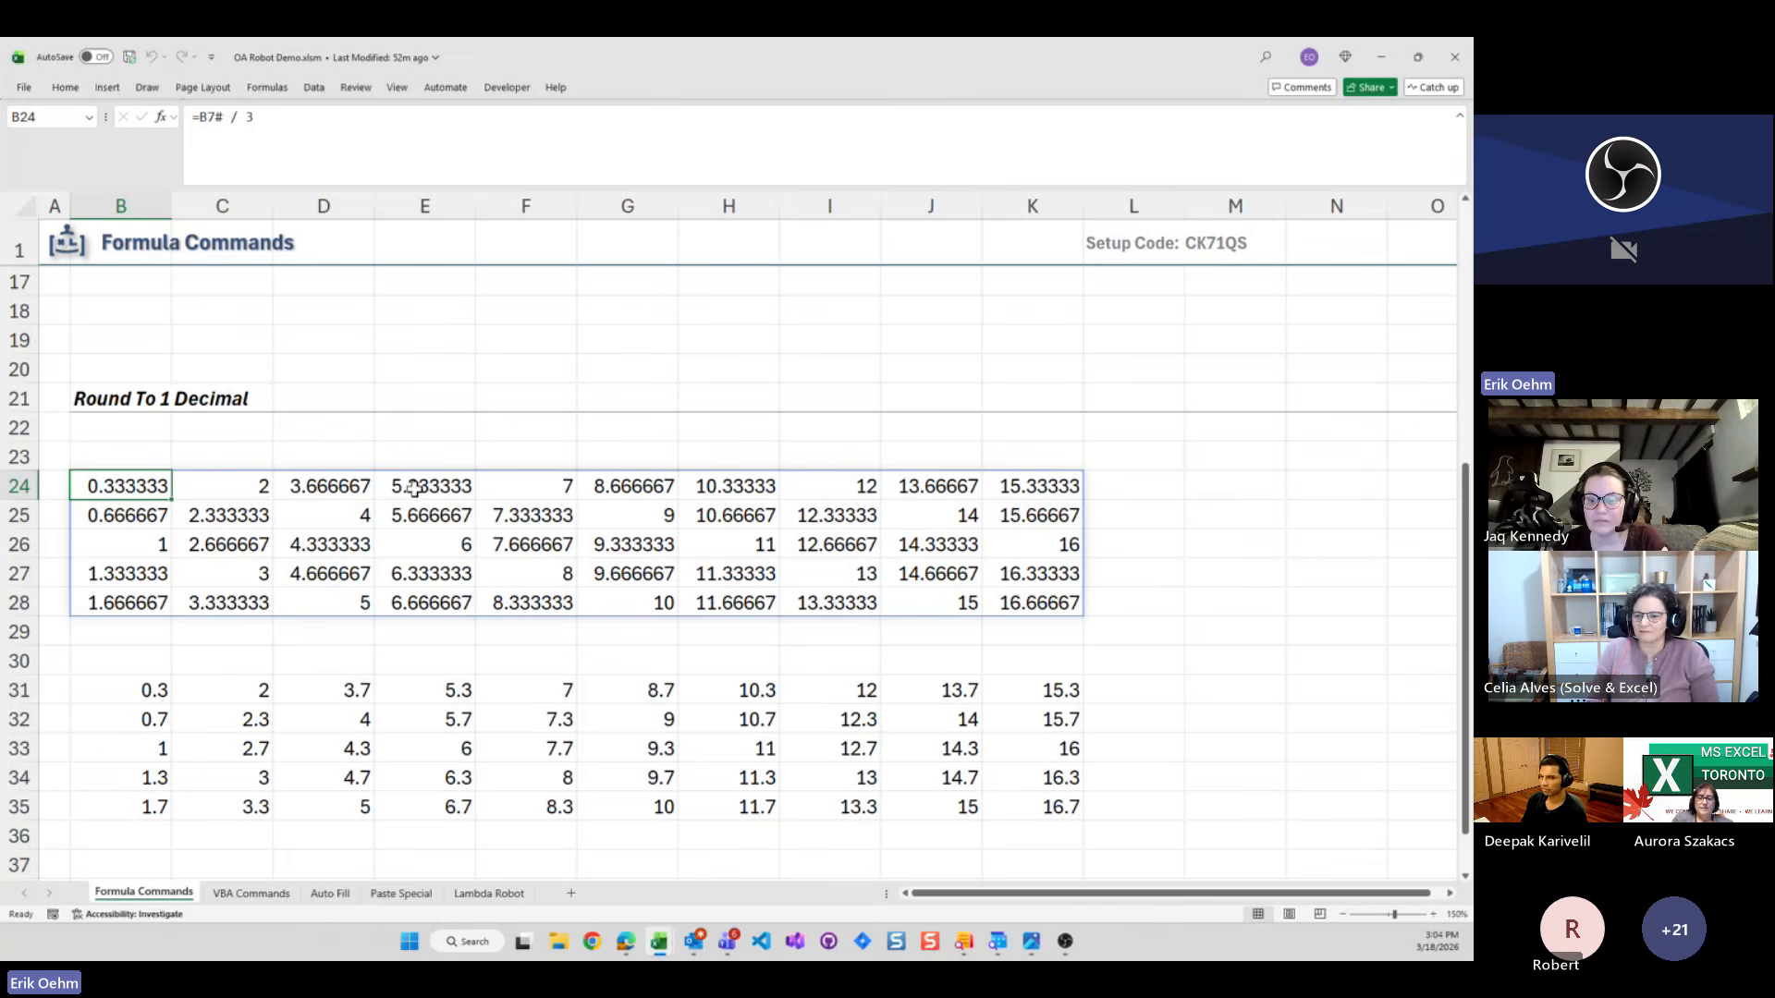
Copy E24:F28 and paste it as values into M24:N28, checking the pasted numbers
left_click_drag(412, 487, 546, 603)
key("ctrl+c")
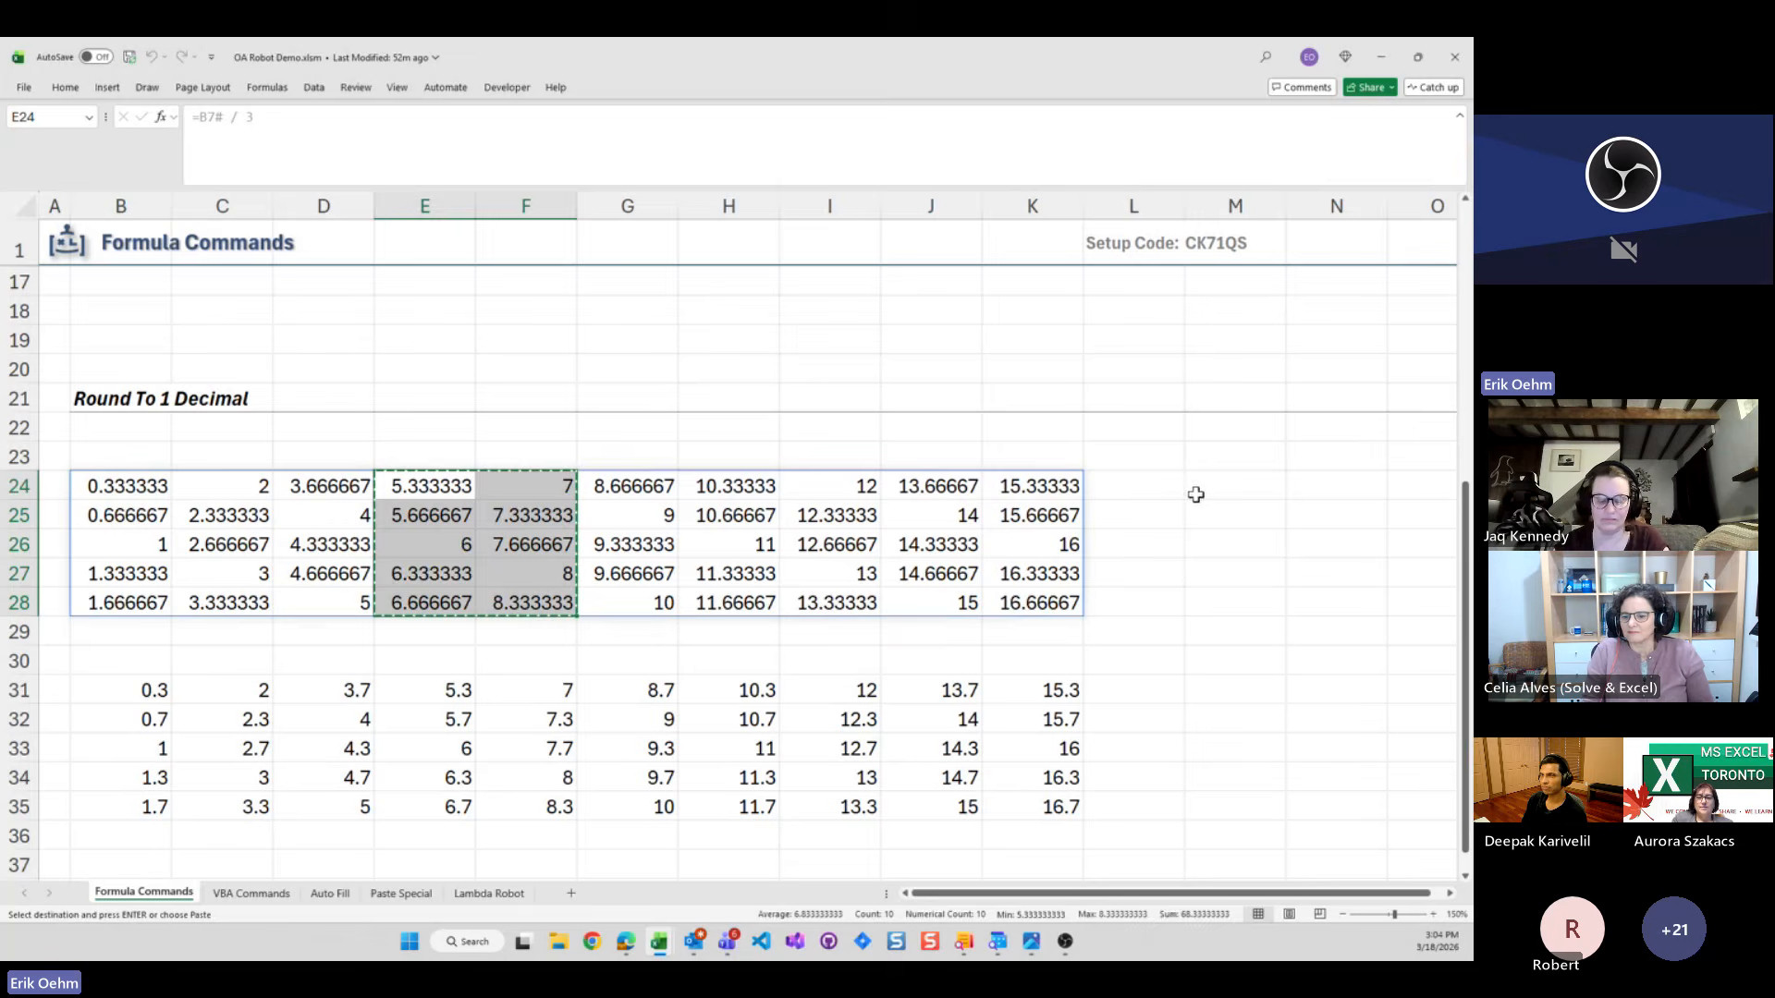
right_click(1200, 494)
left_click(1269, 489)
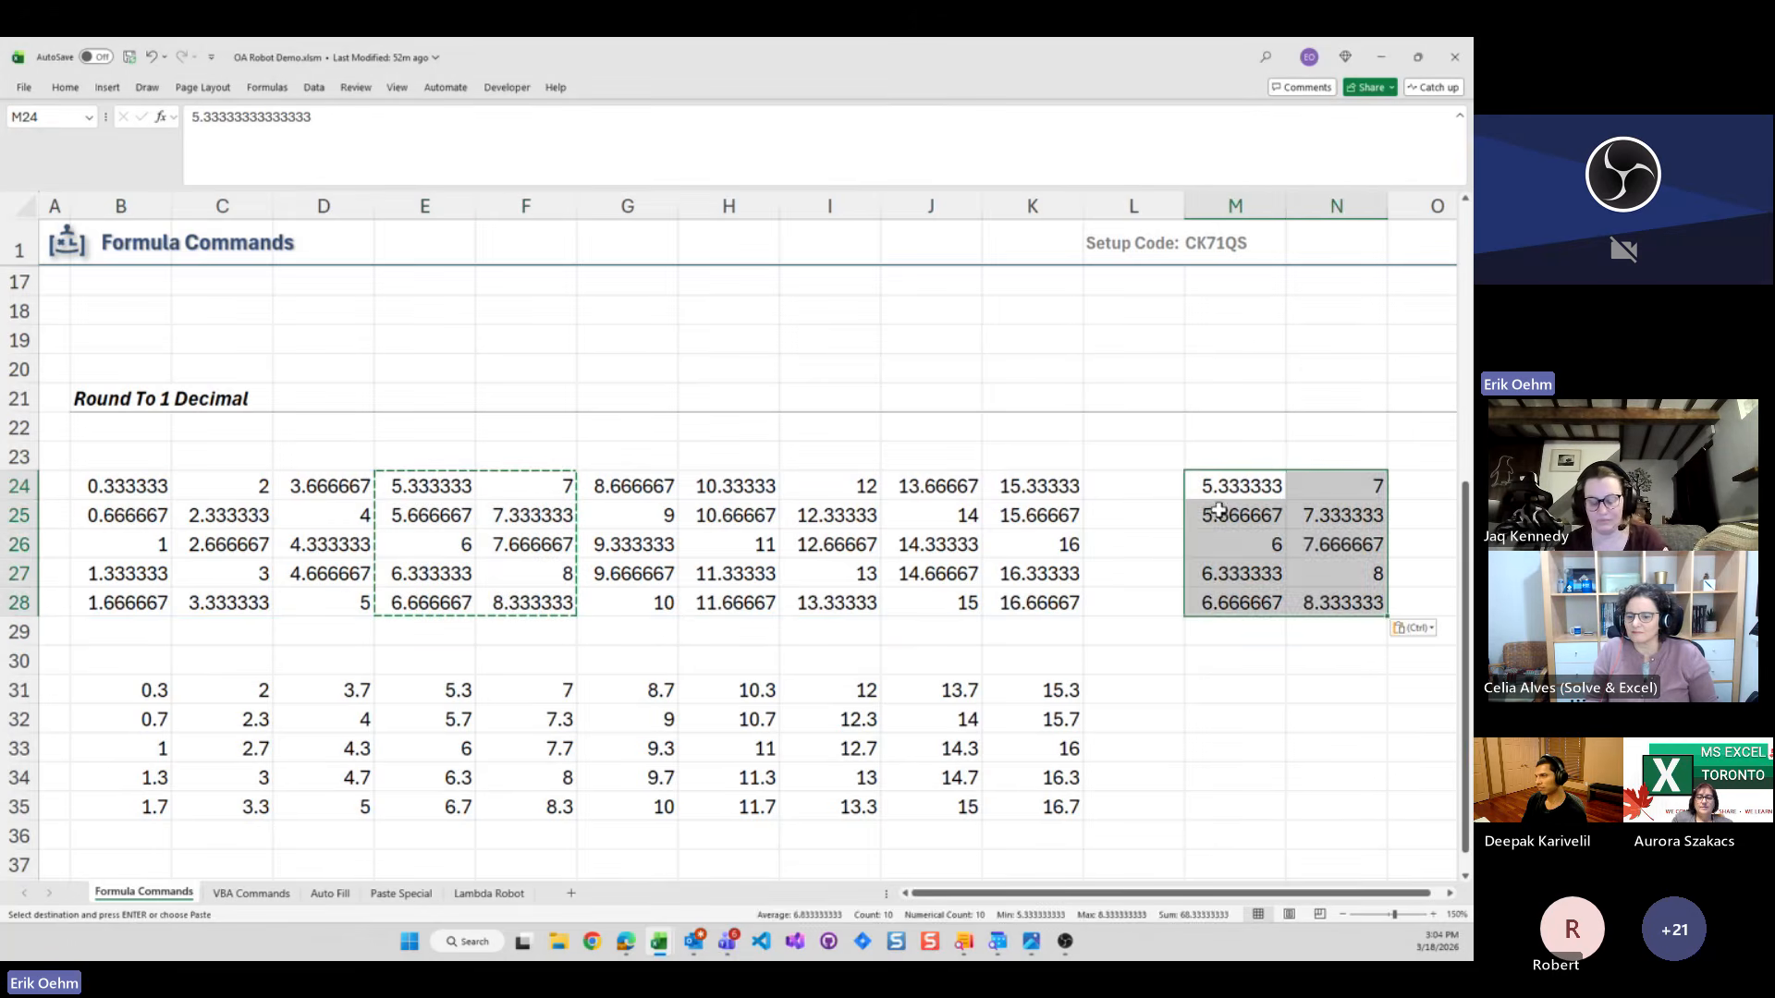
left_click(1228, 507)
left_click(1243, 565)
left_click(1312, 569)
left_click(1344, 483)
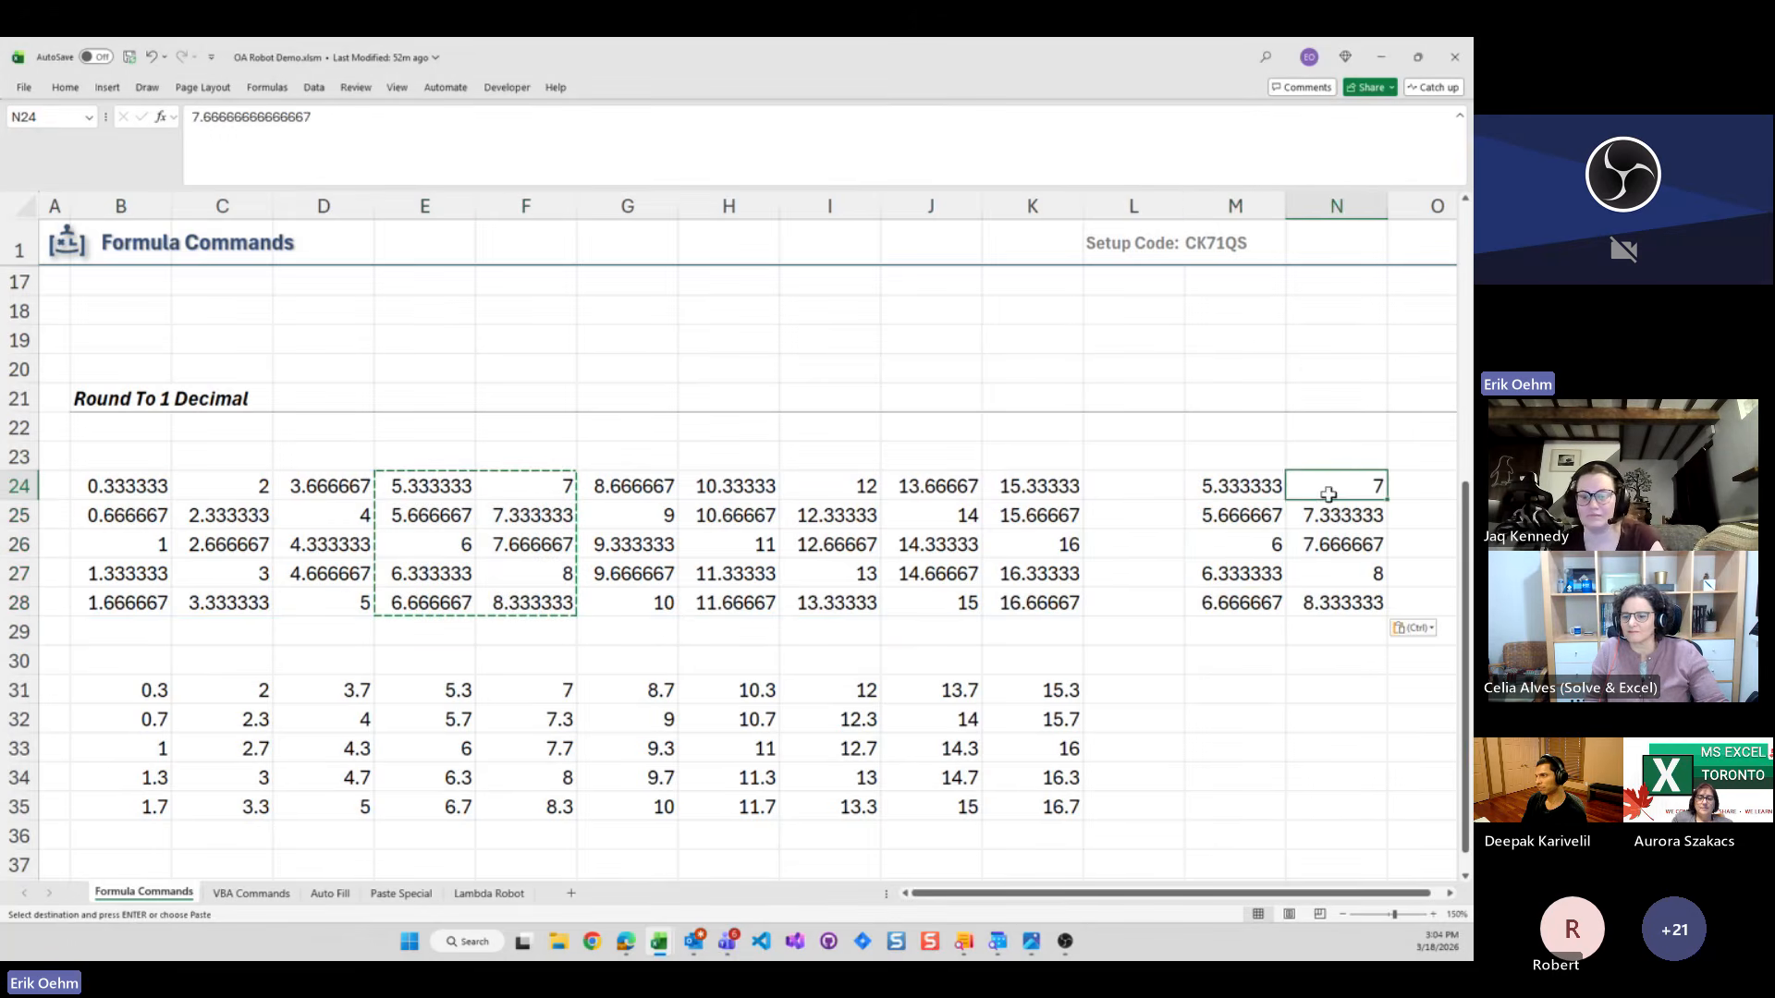
left_click(1239, 487)
left_click(1244, 549)
left_click(1256, 600)
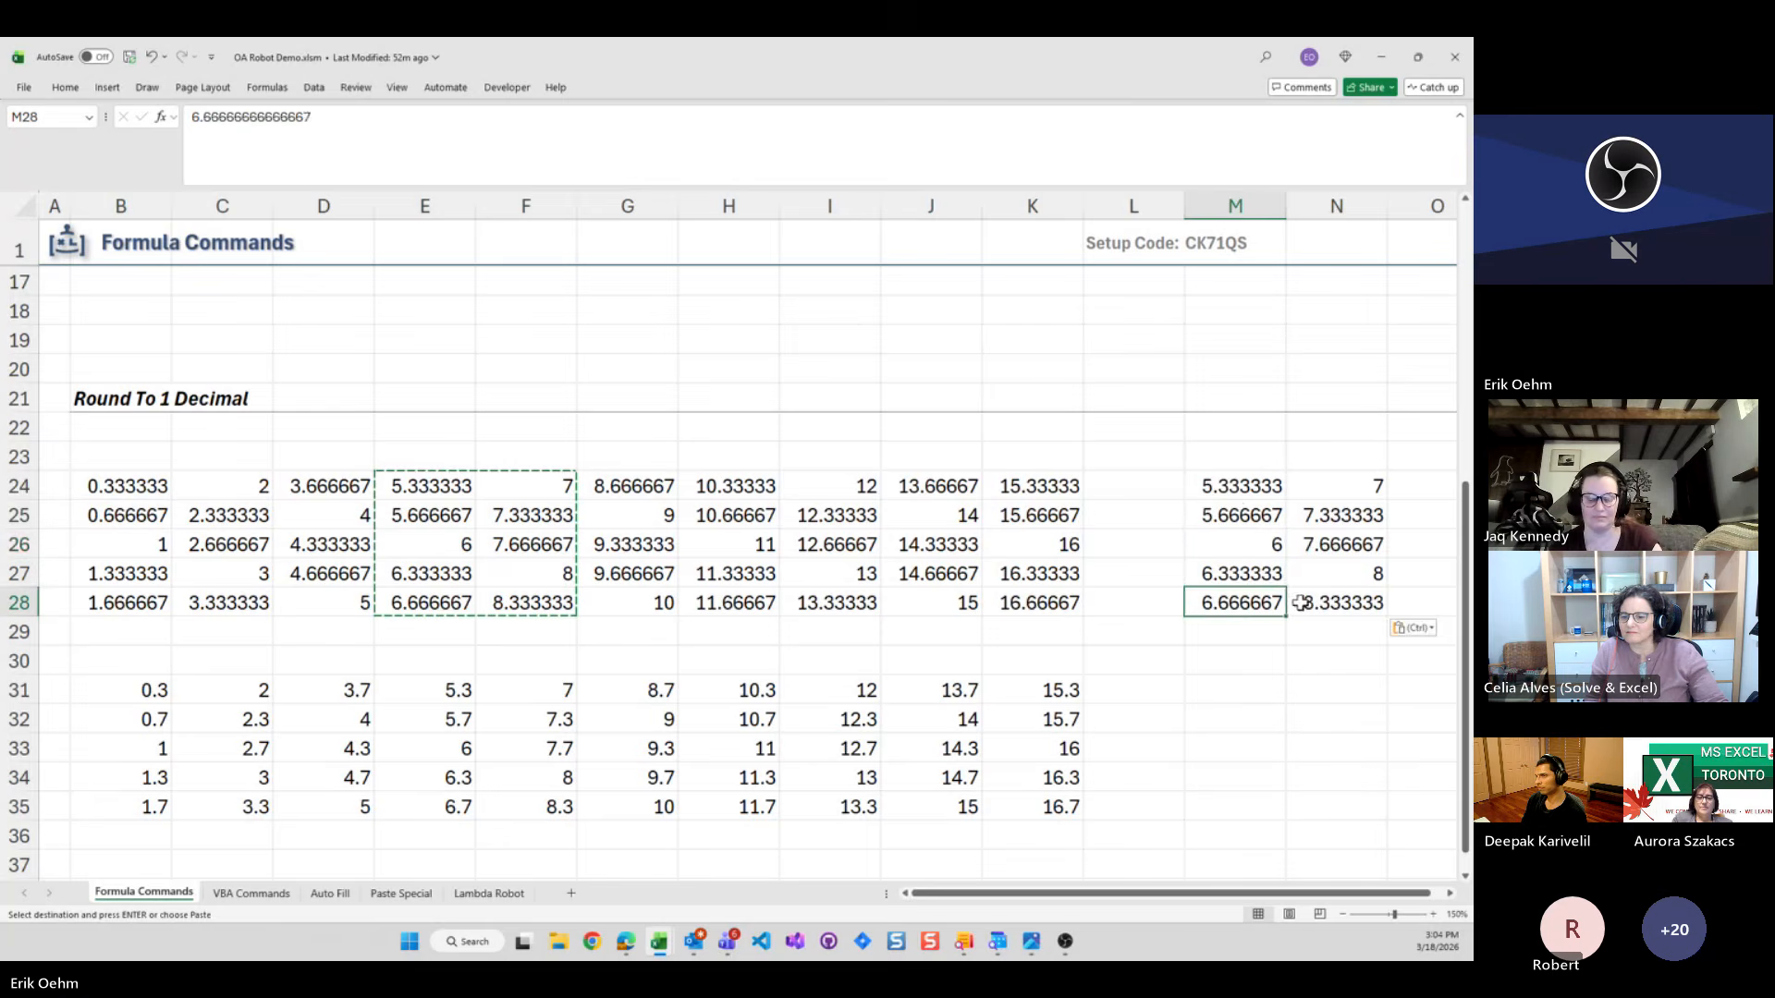
left_click(1308, 603)
Apply Round To 1 Decimal to M24:N28 and check the rounded values, 5.3 through 8.3
left_click_drag(1239, 493, 1329, 592)
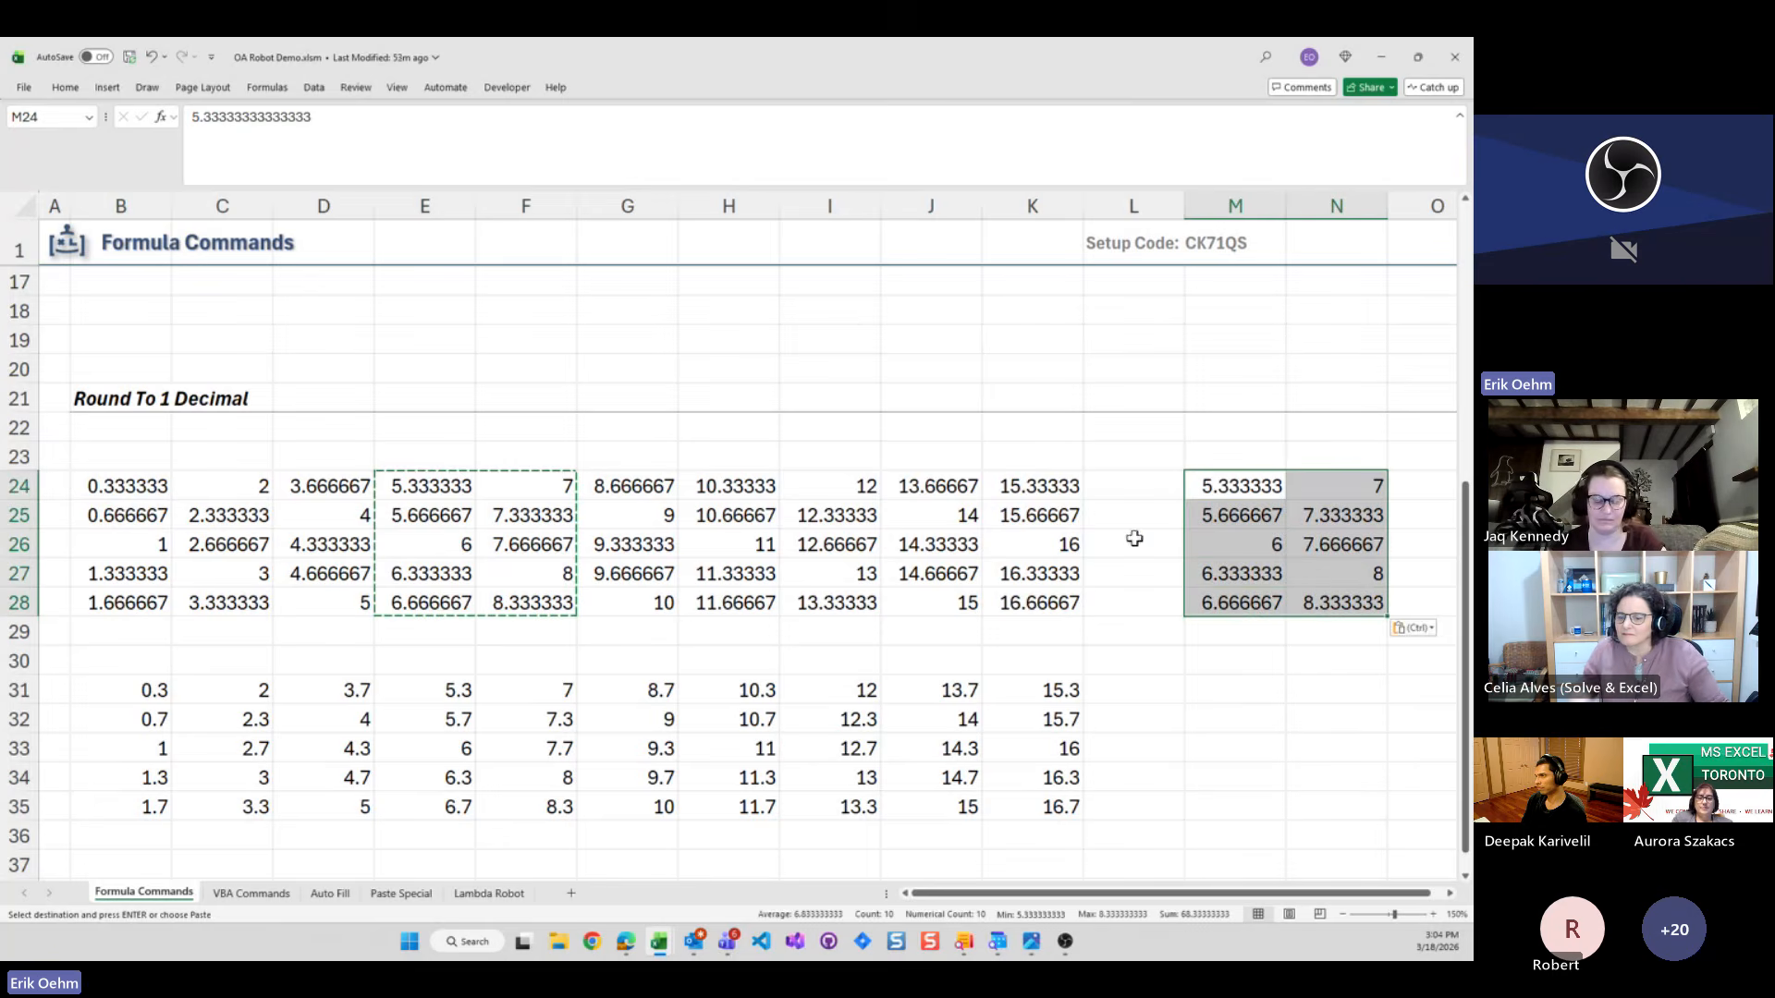
key("ctrl+shift+space")
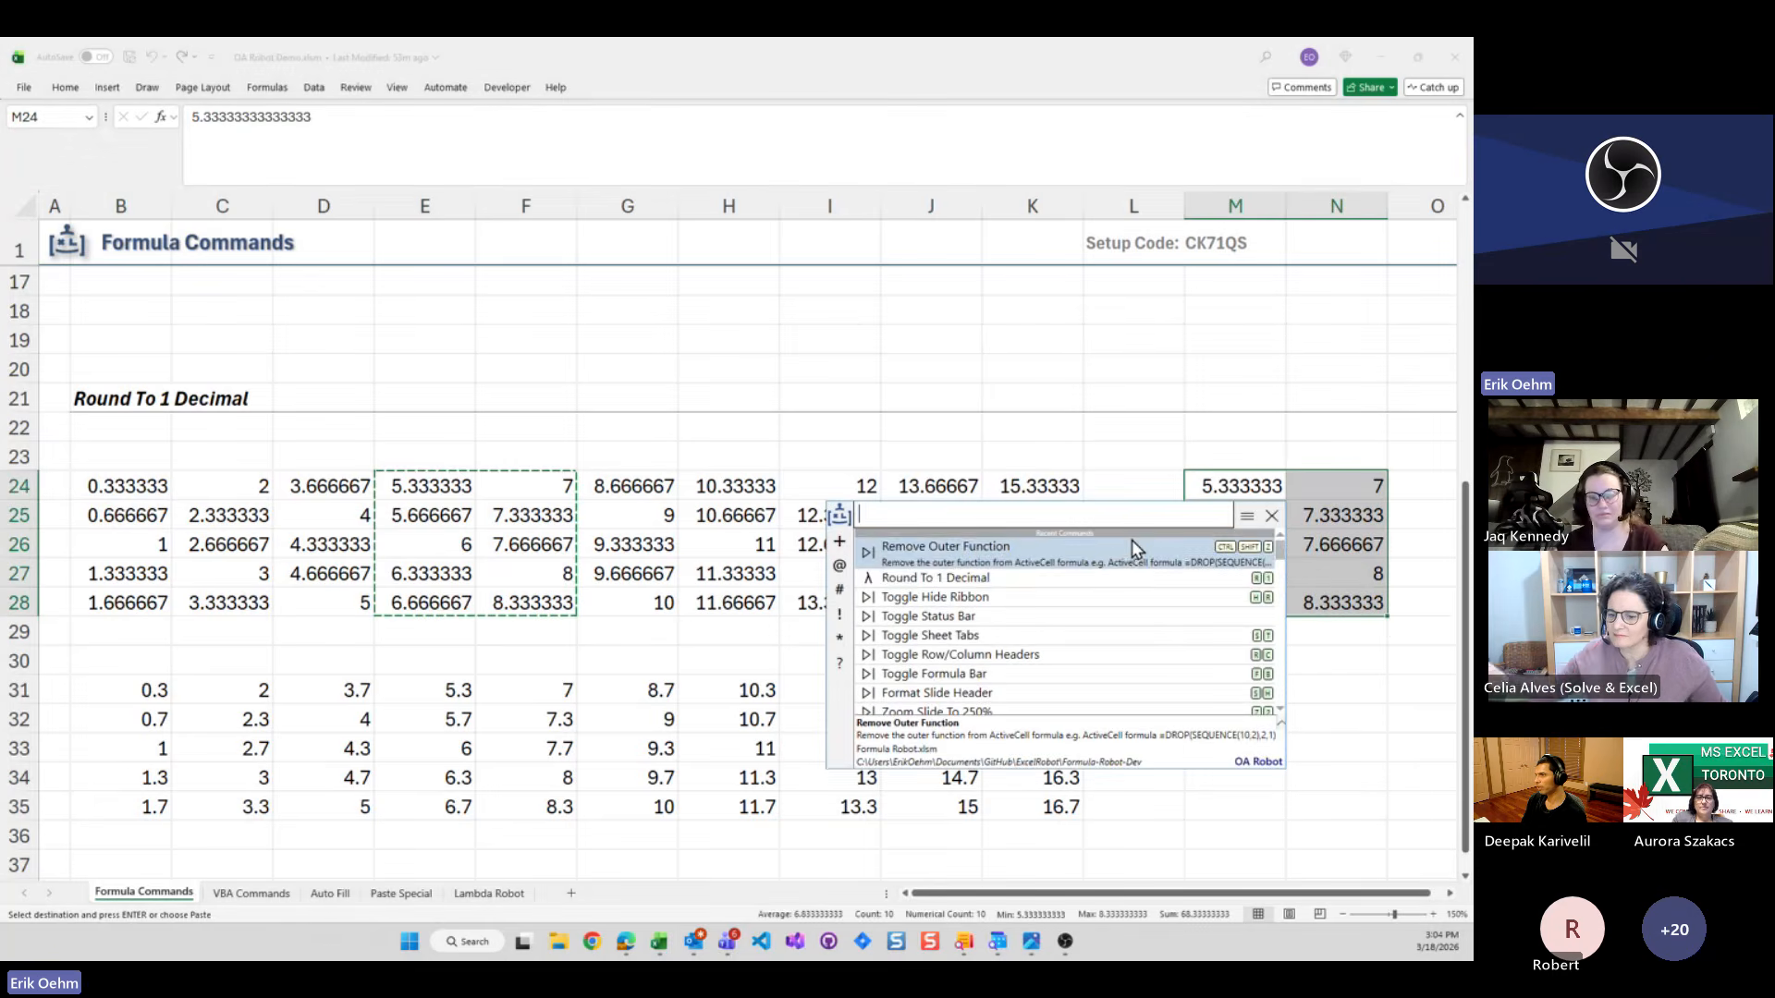
key("Down")
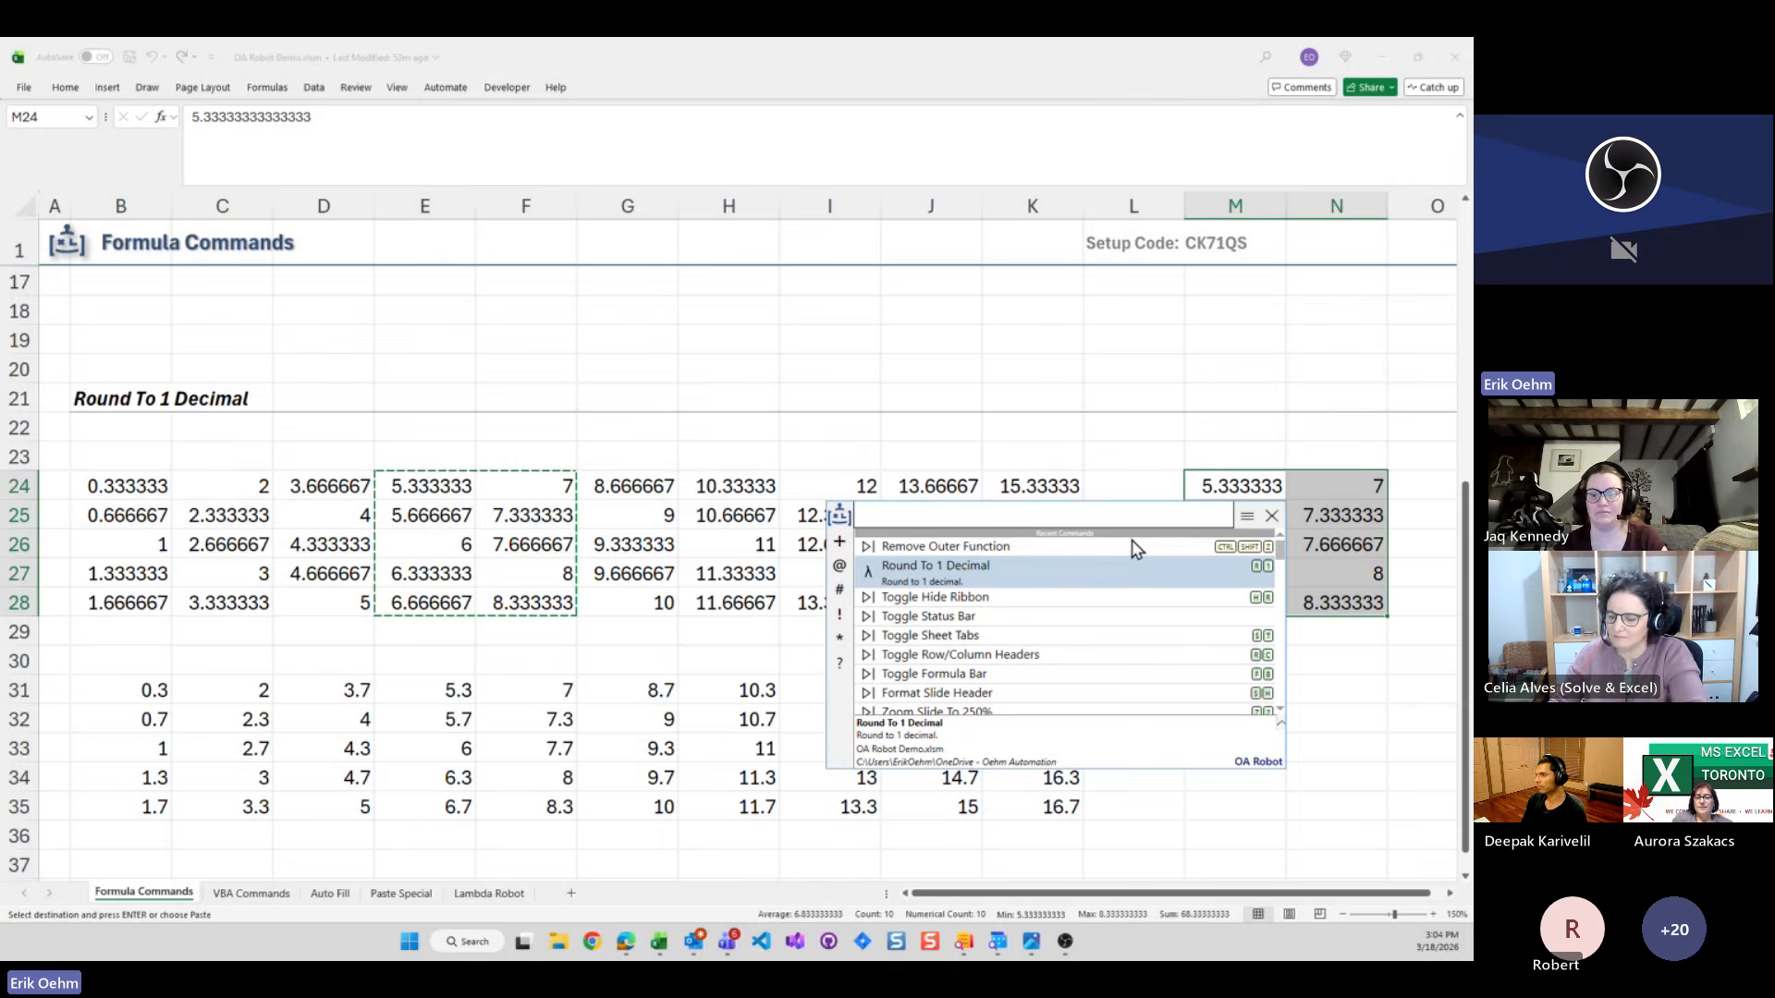
key("Return")
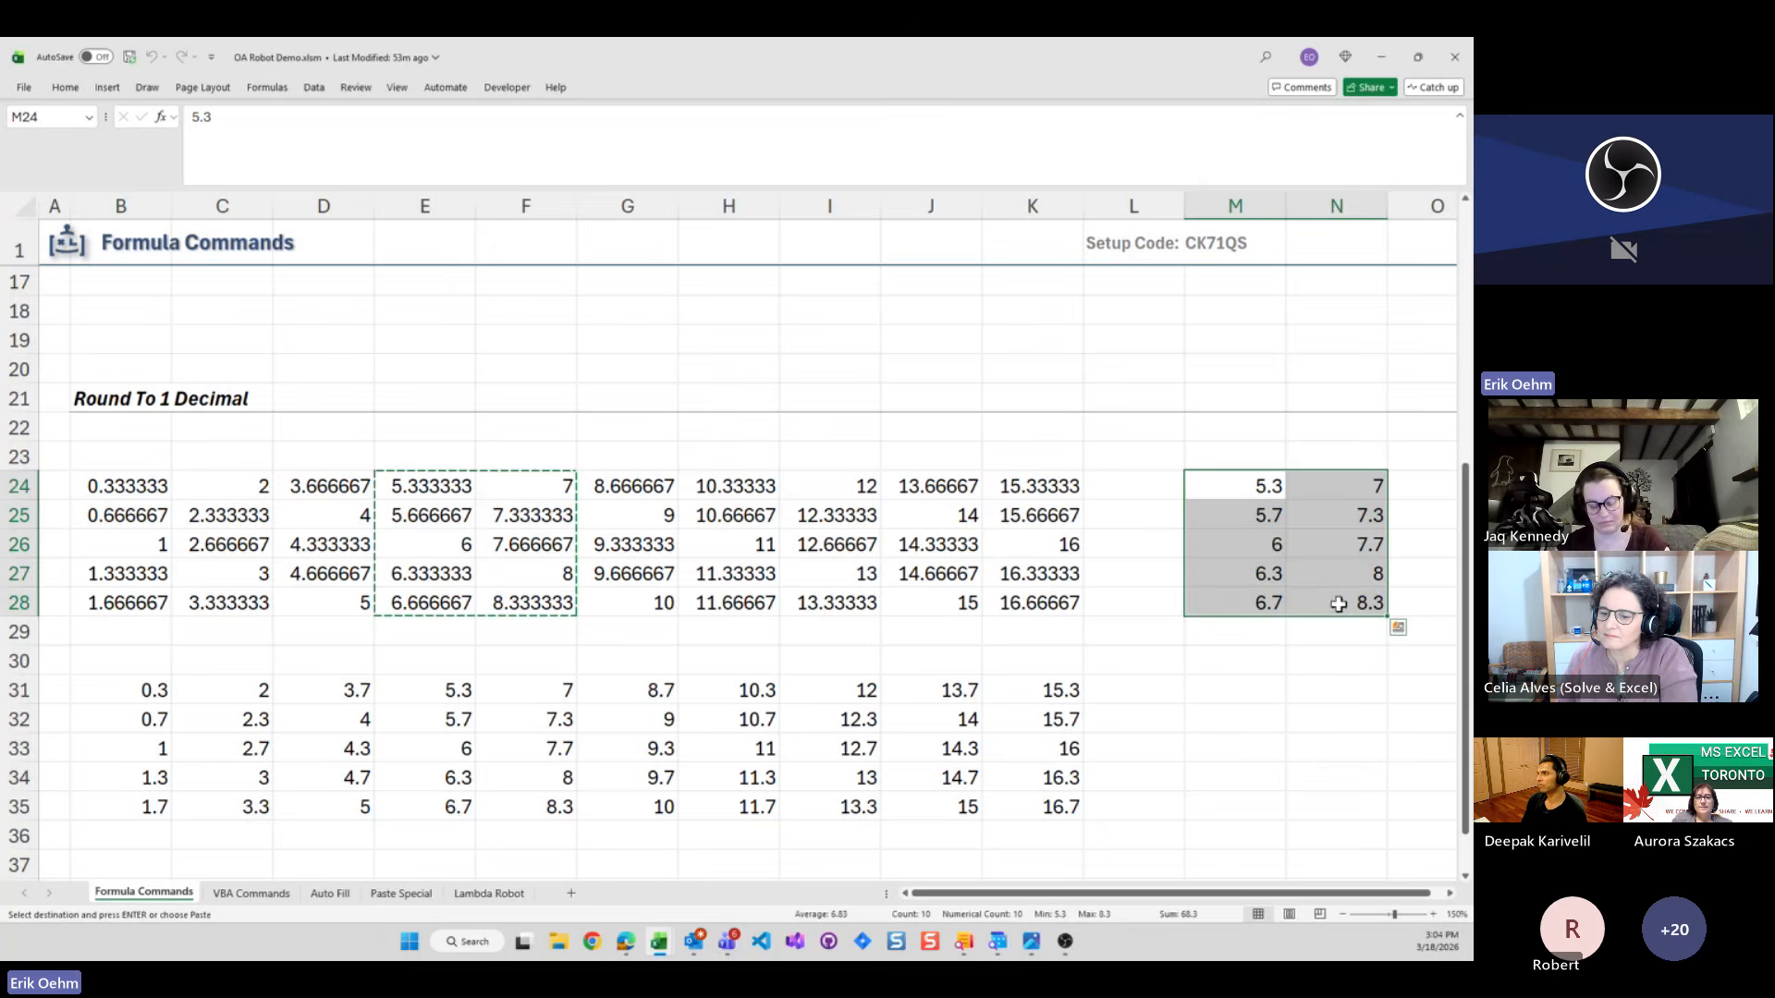
left_click(1279, 577)
left_click(1266, 486)
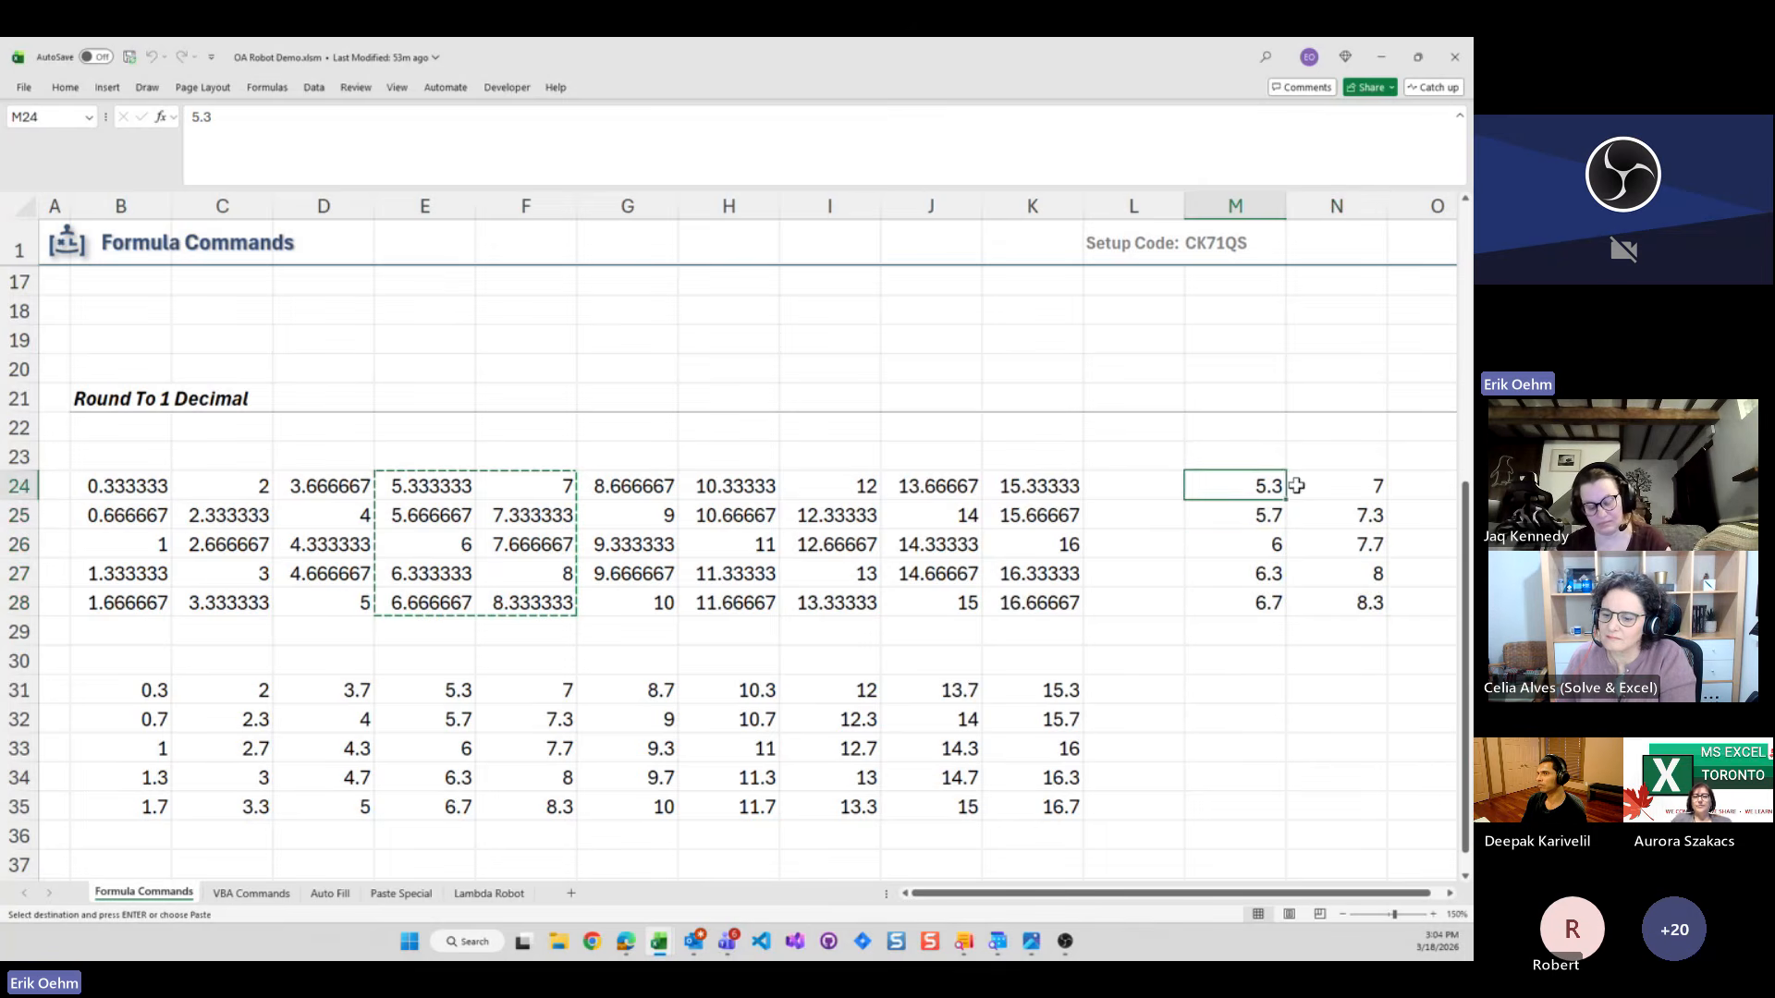
left_click(1299, 485)
left_click(1261, 545)
left_click(1266, 578)
left_click(1345, 596)
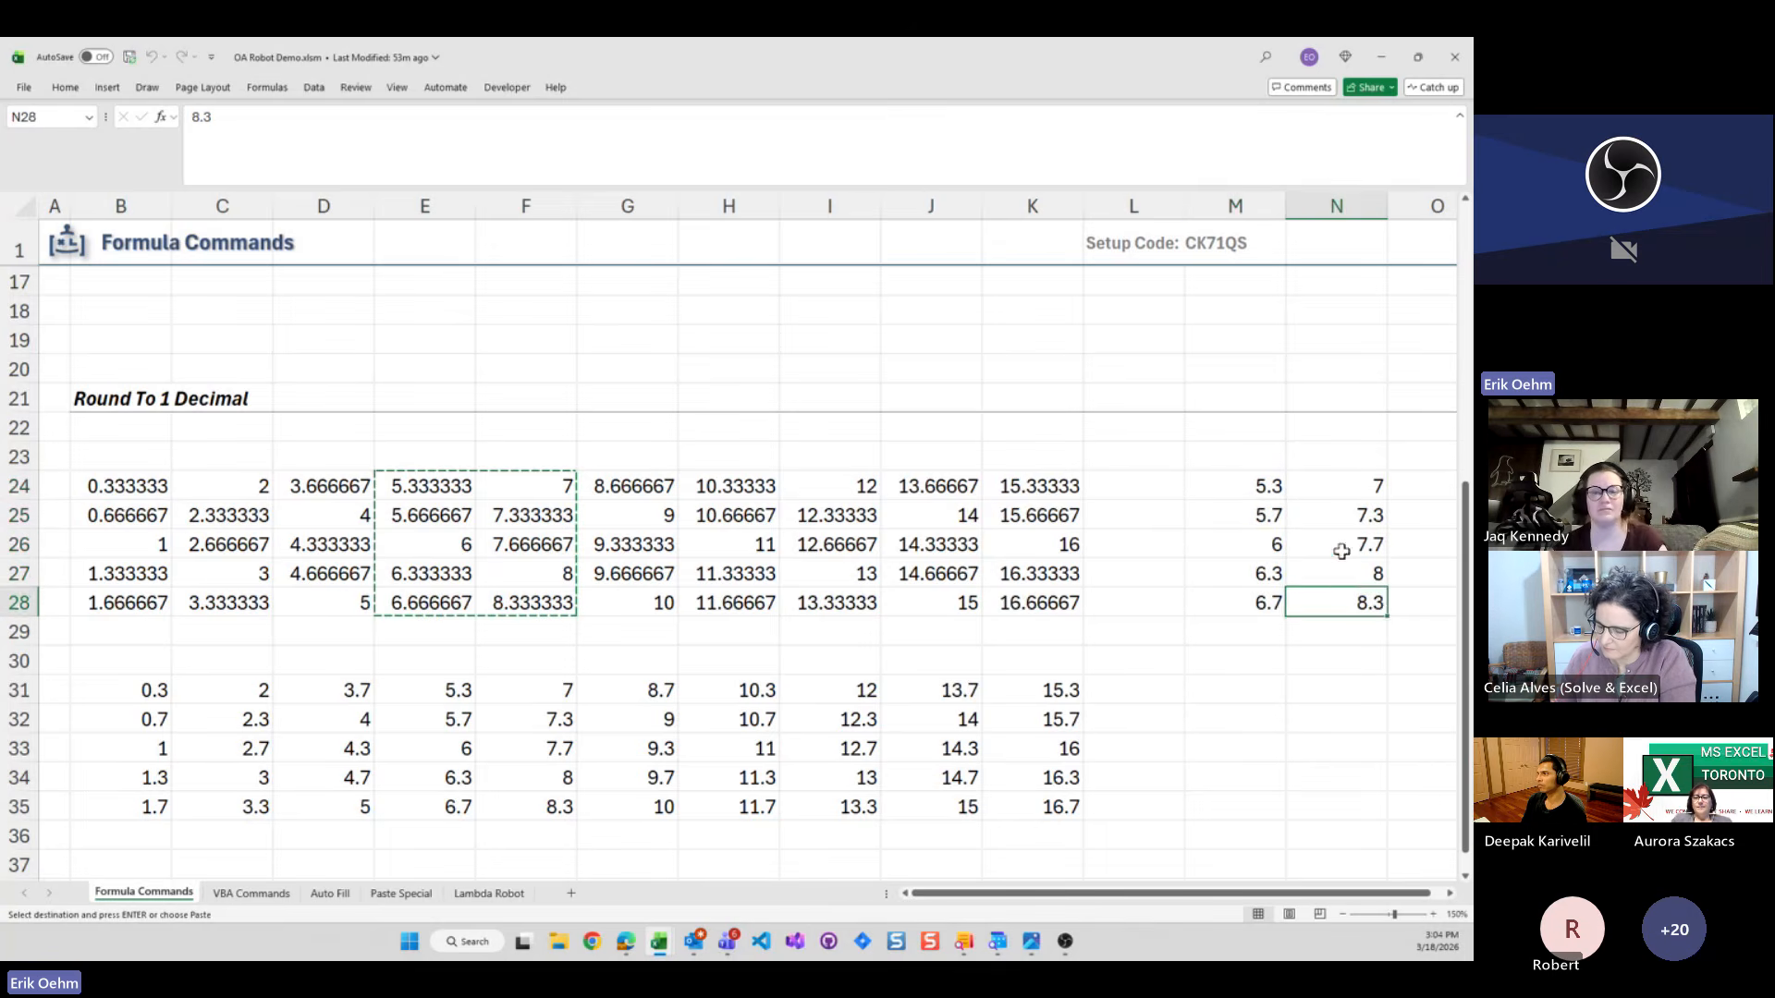
left_click(1336, 487)
left_click_drag(1246, 488, 1299, 597)
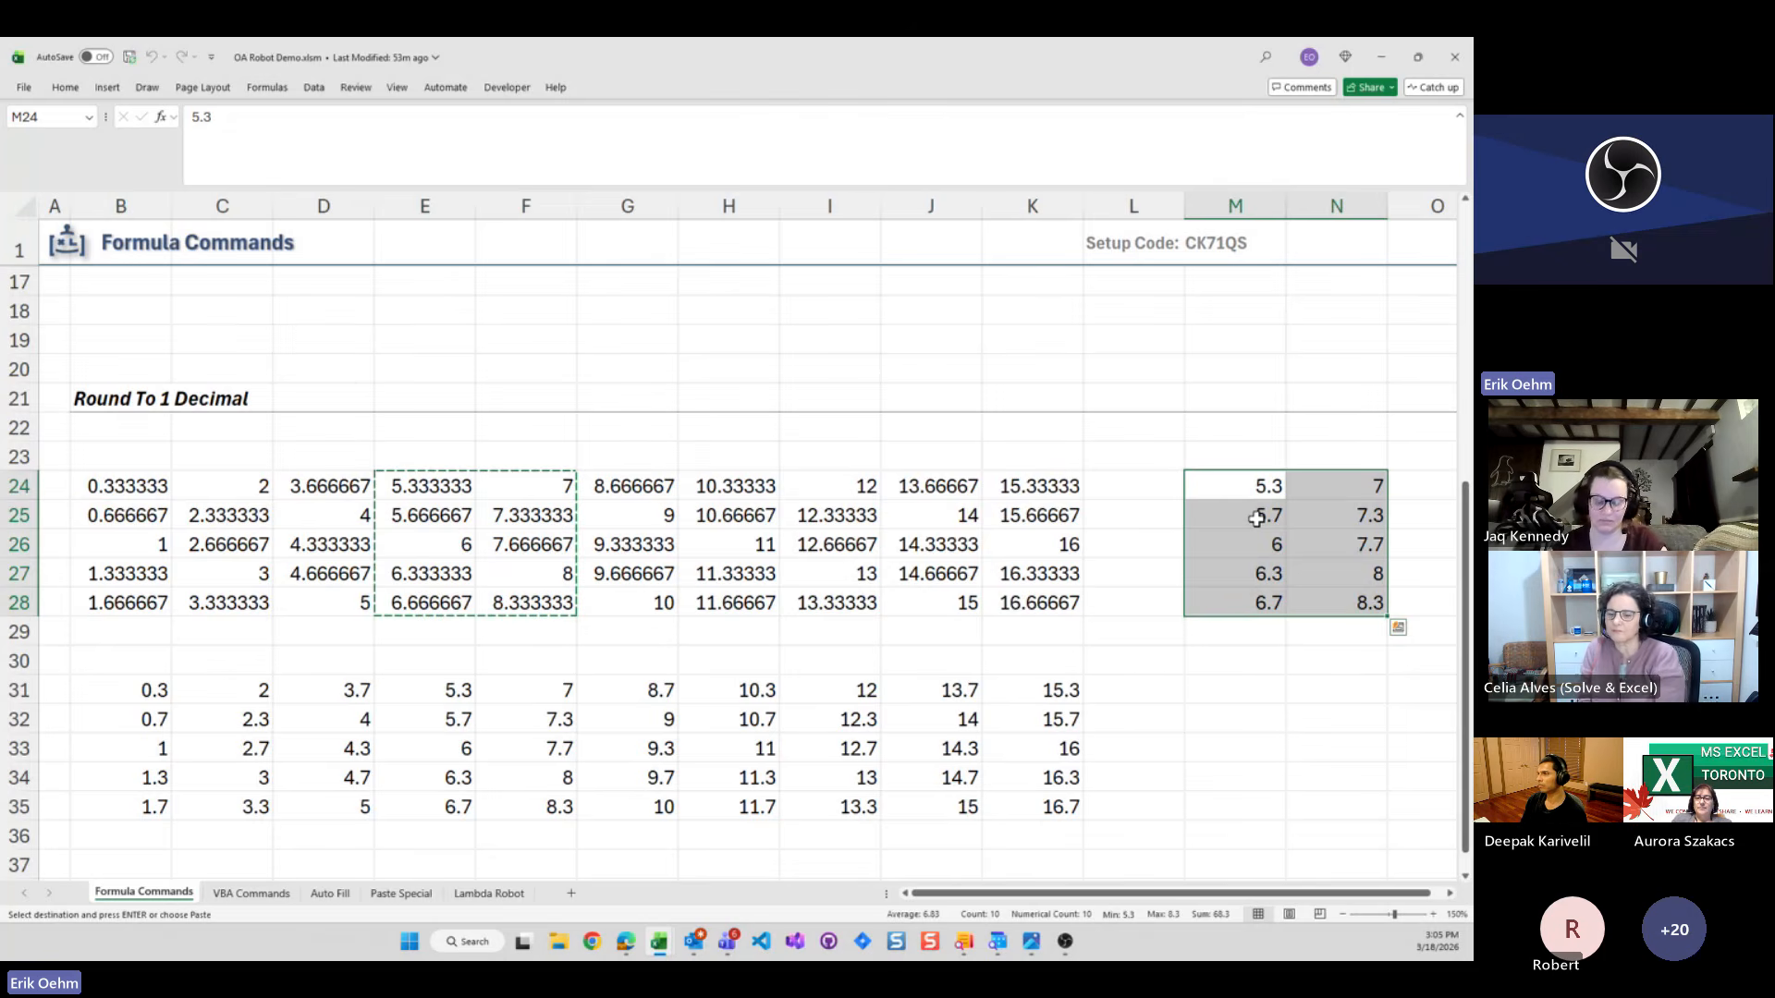
left_click_drag(1262, 487, 1305, 589)
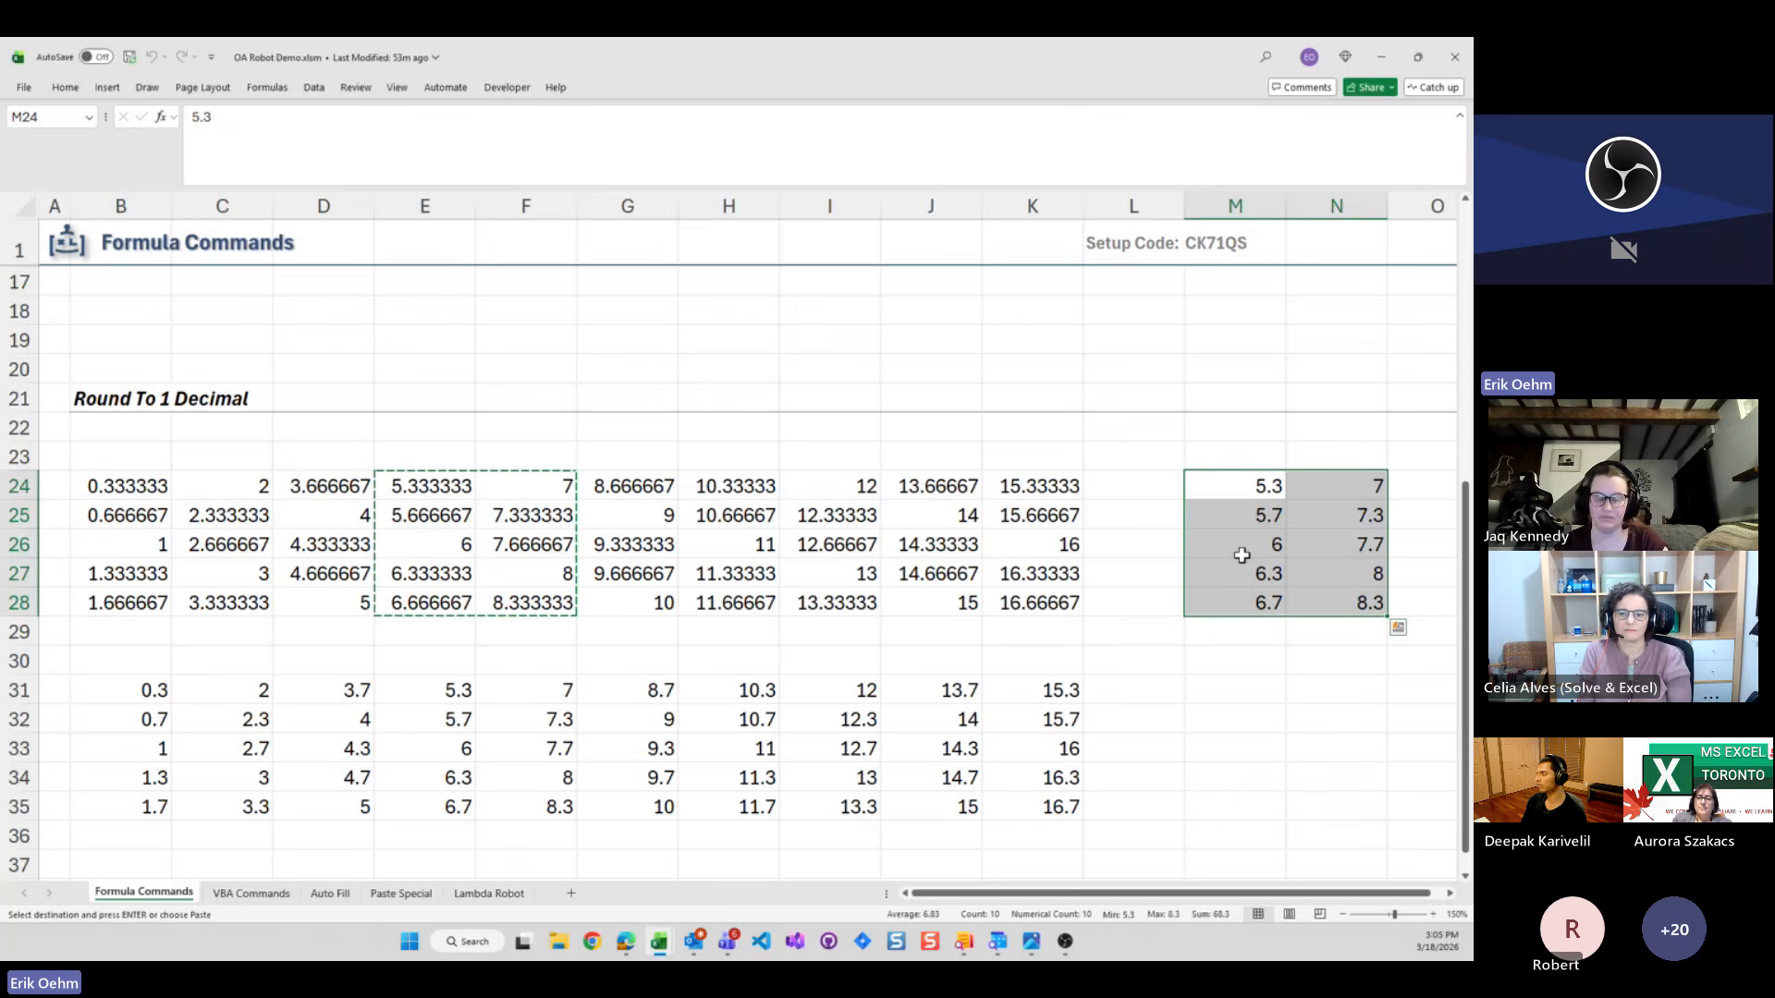
left_click(1226, 459)
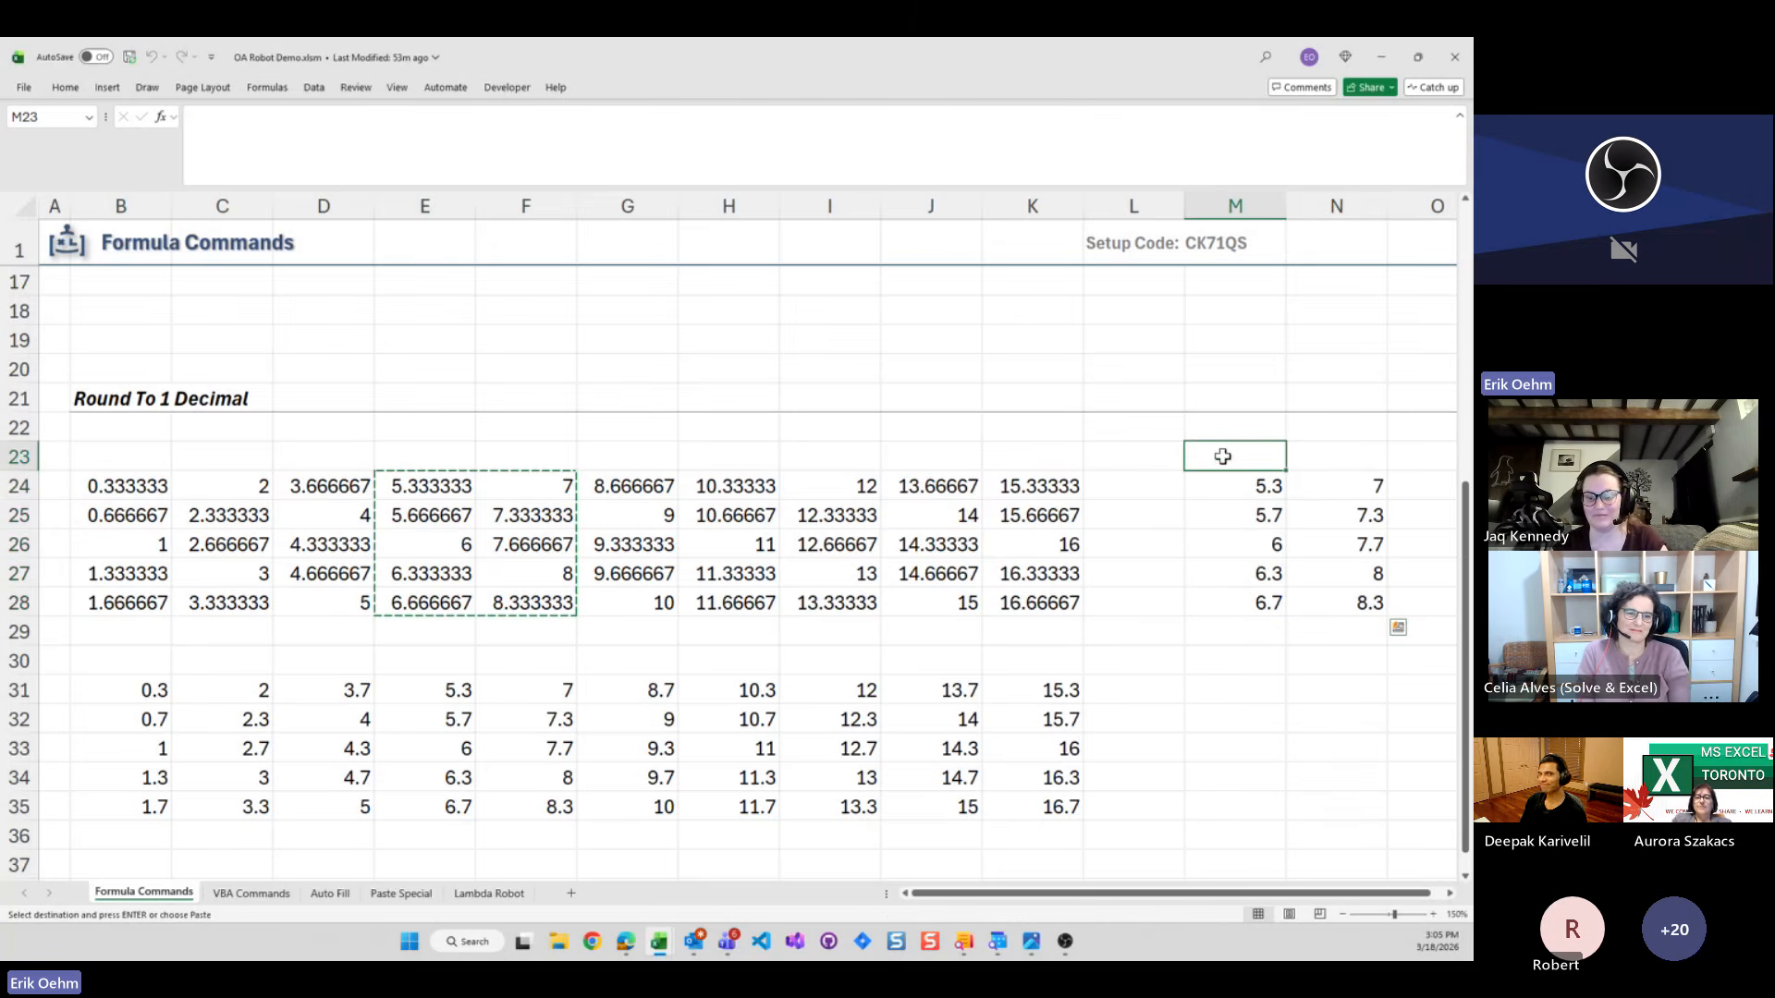
Switch to the VBA Commands sheet and its 1–50 Formatting Commands grid
scroll(336, 584, "up", 5)
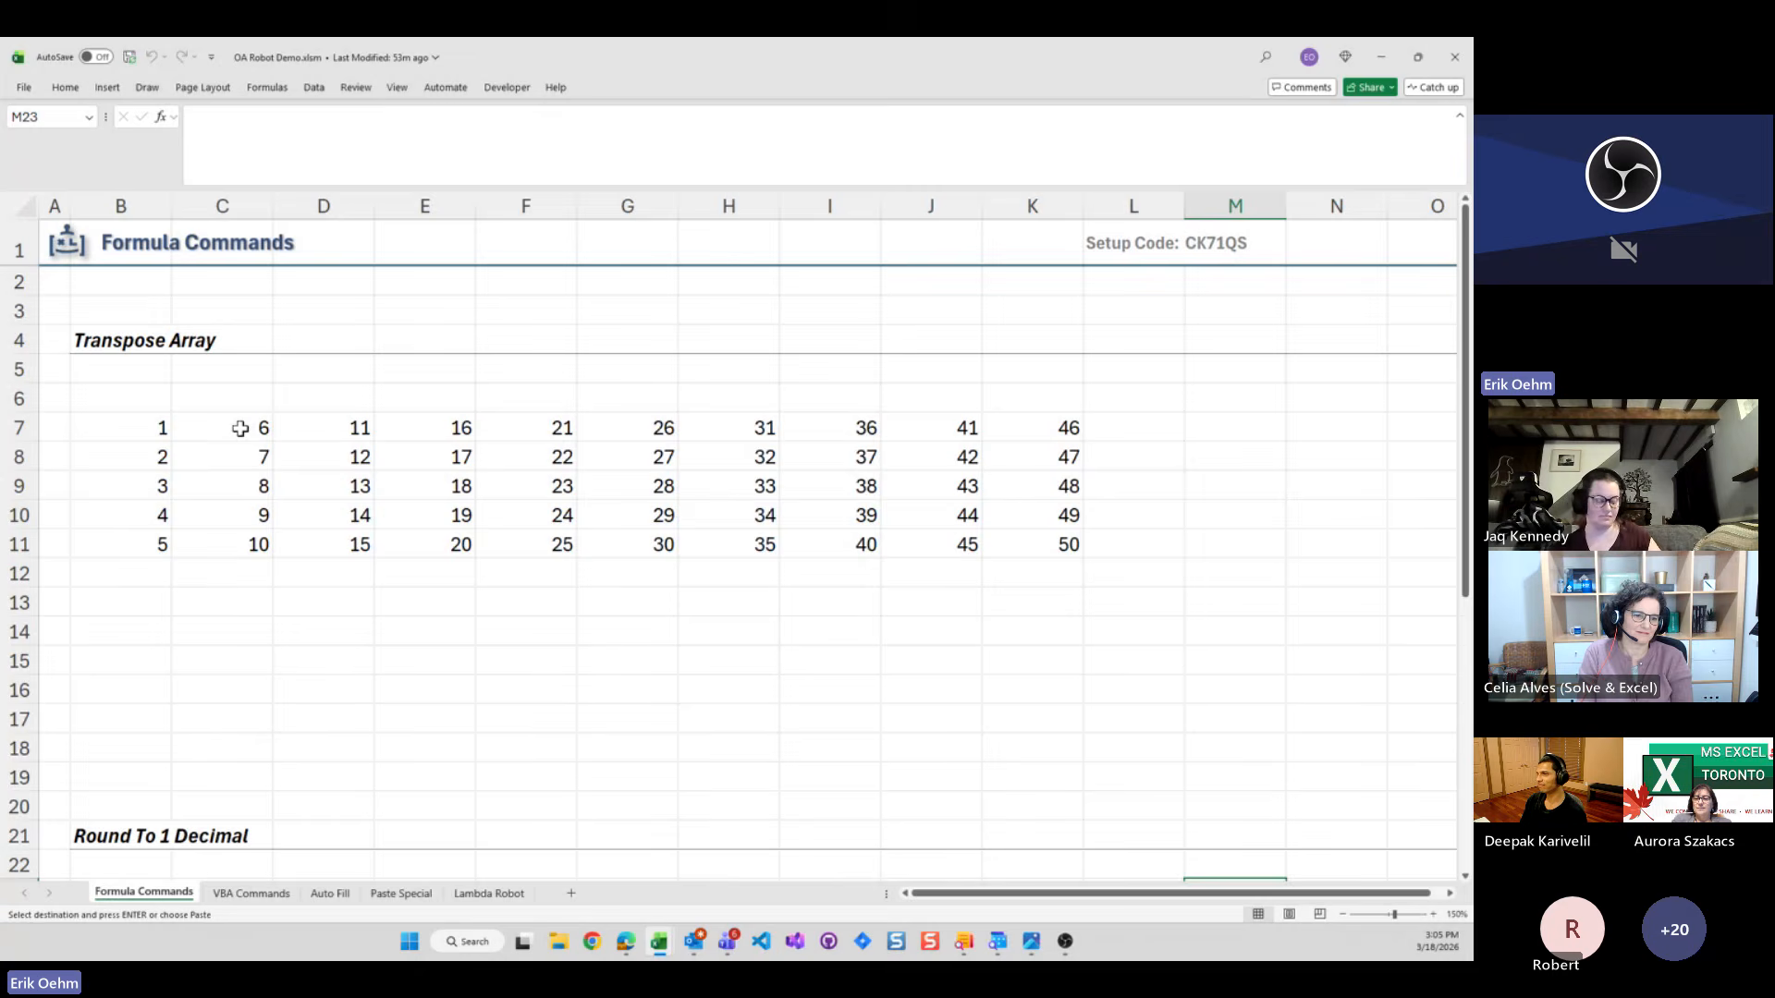
key("ctrl+Page_Down")
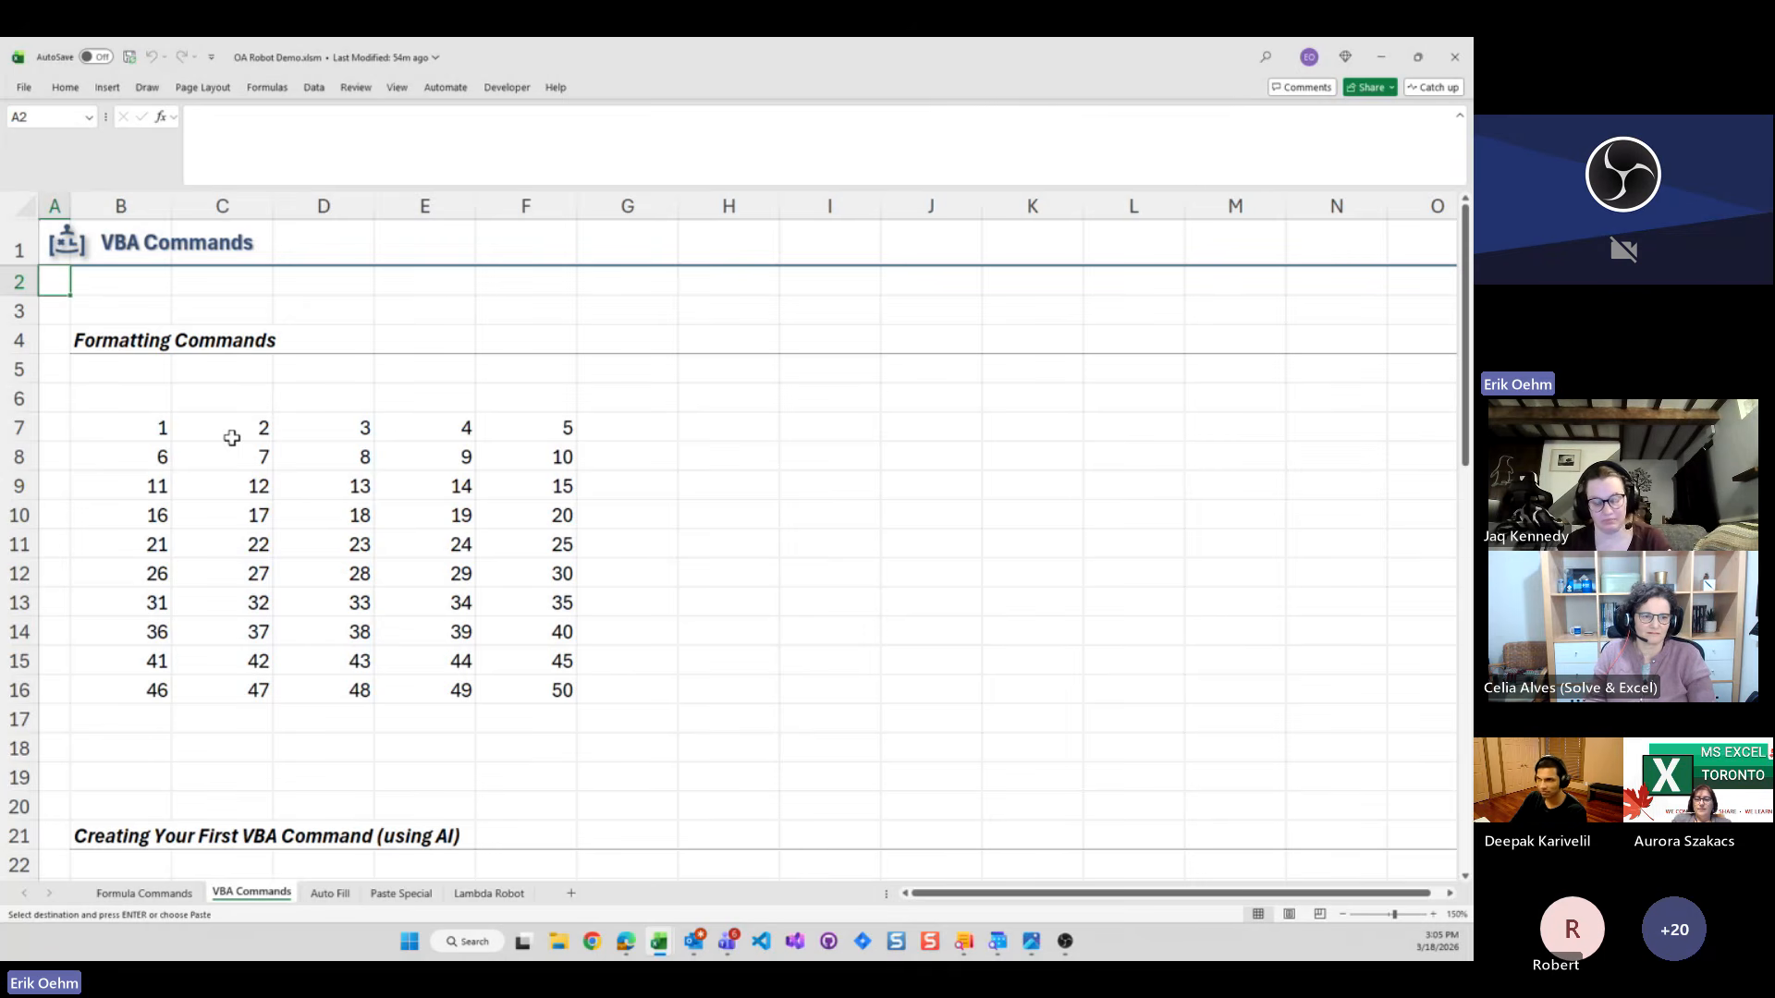
Starting from B7 in the SEQUENCE grid, select column D from D7 to D16
left_click(137, 428)
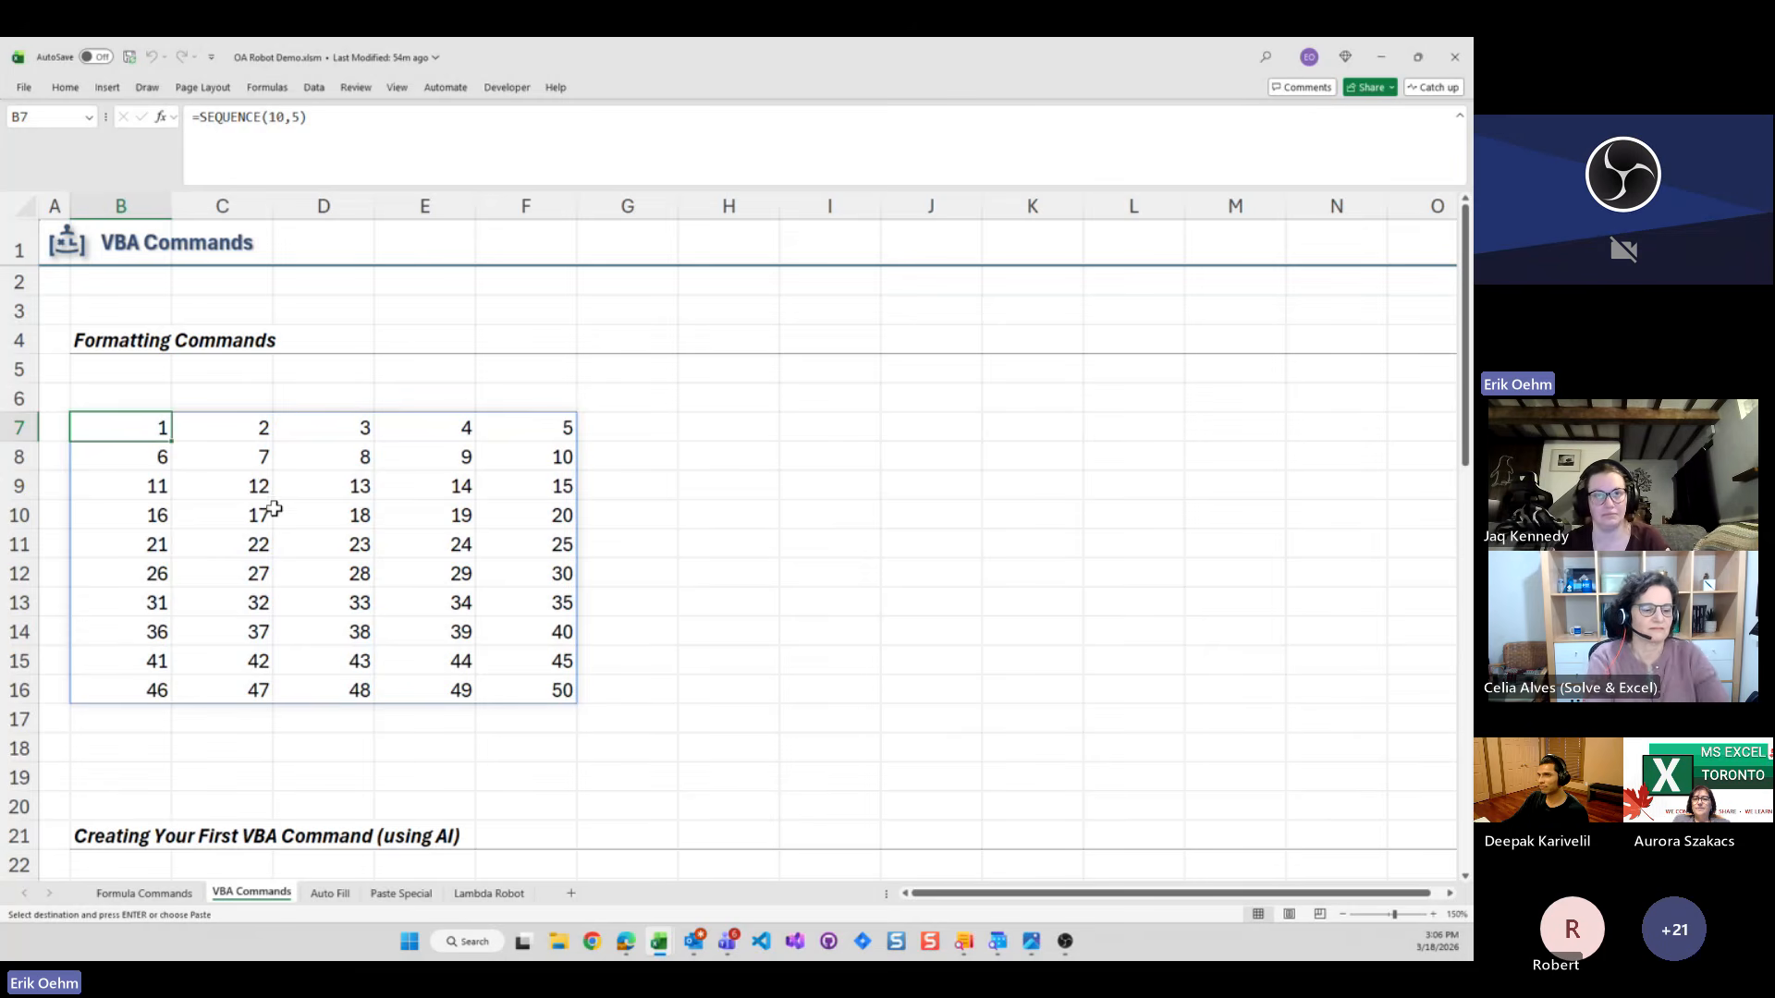
left_click(66, 89)
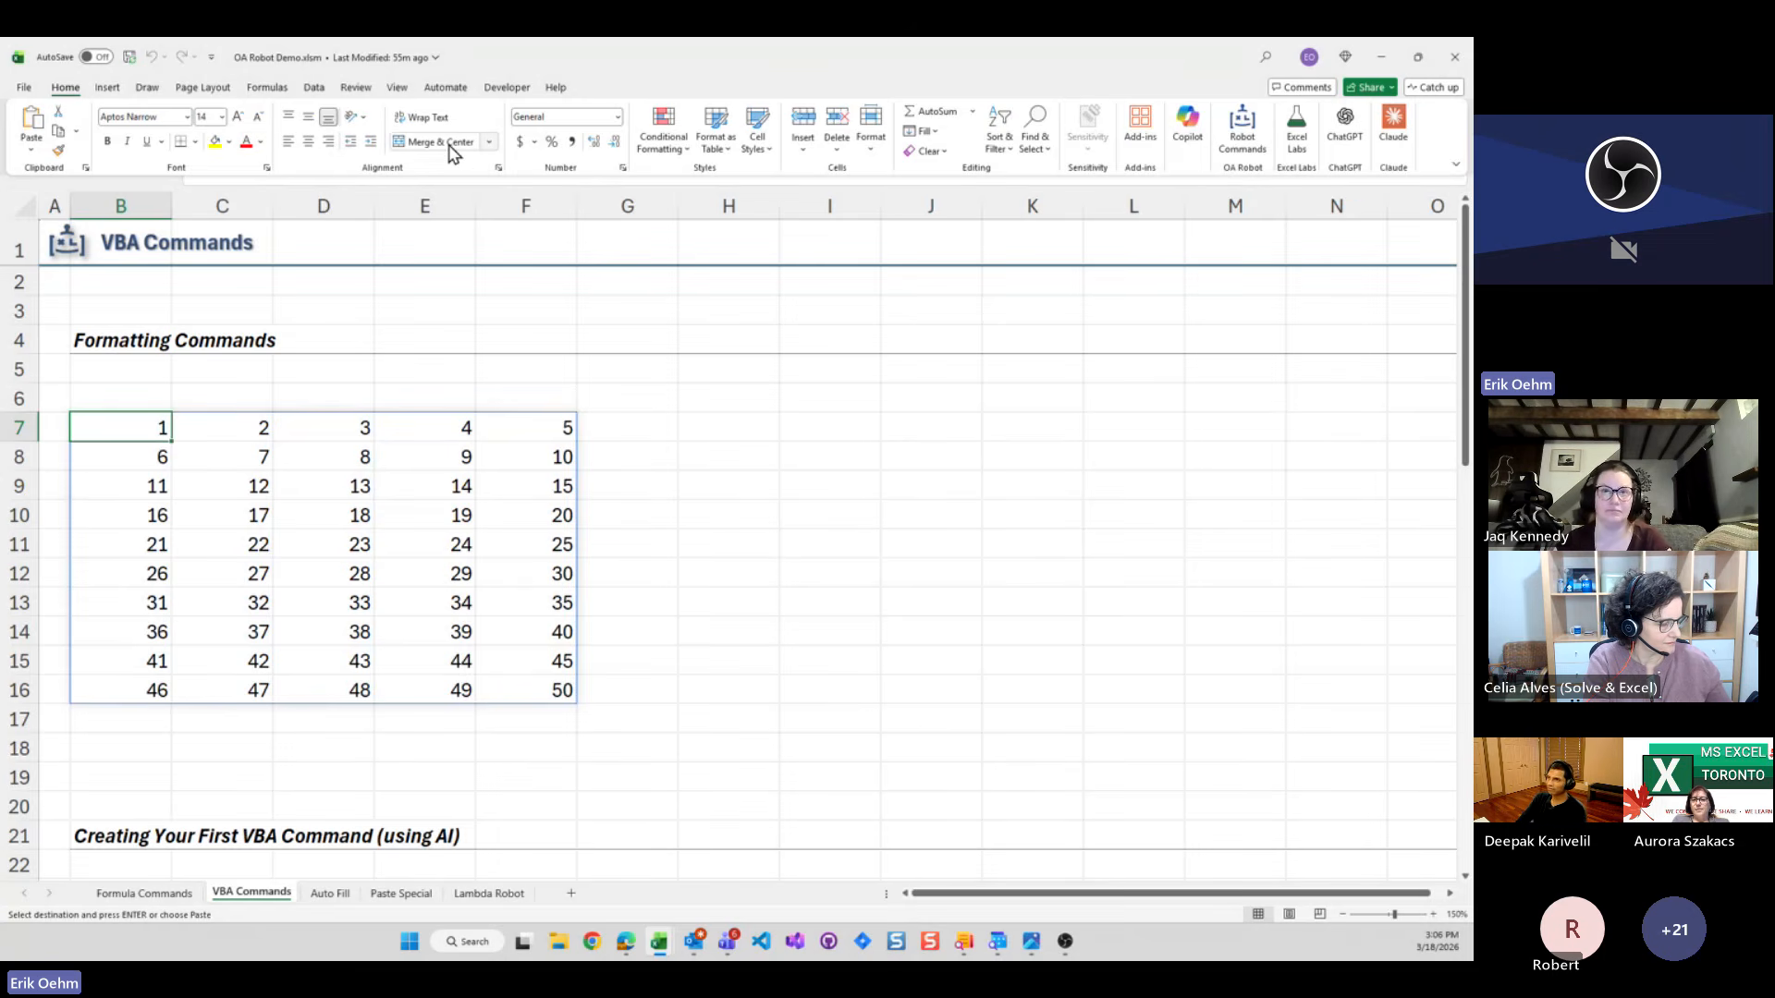
left_click(65, 87)
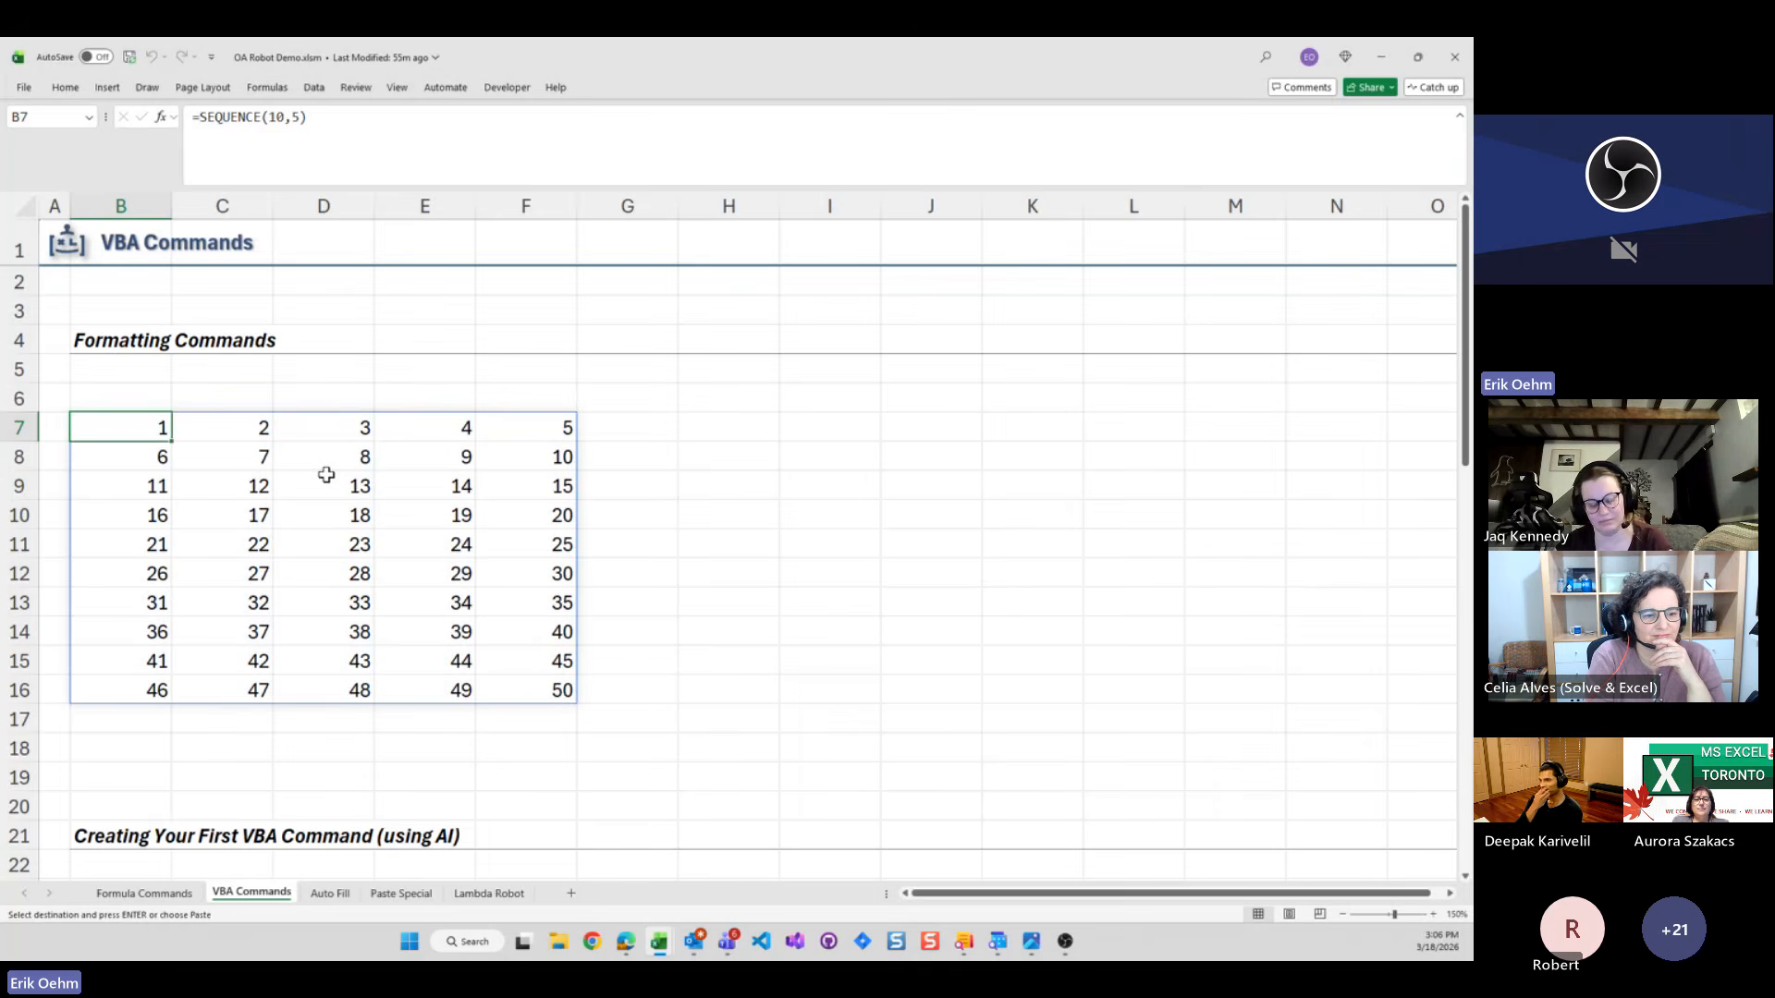
key("Right")
key("Right")
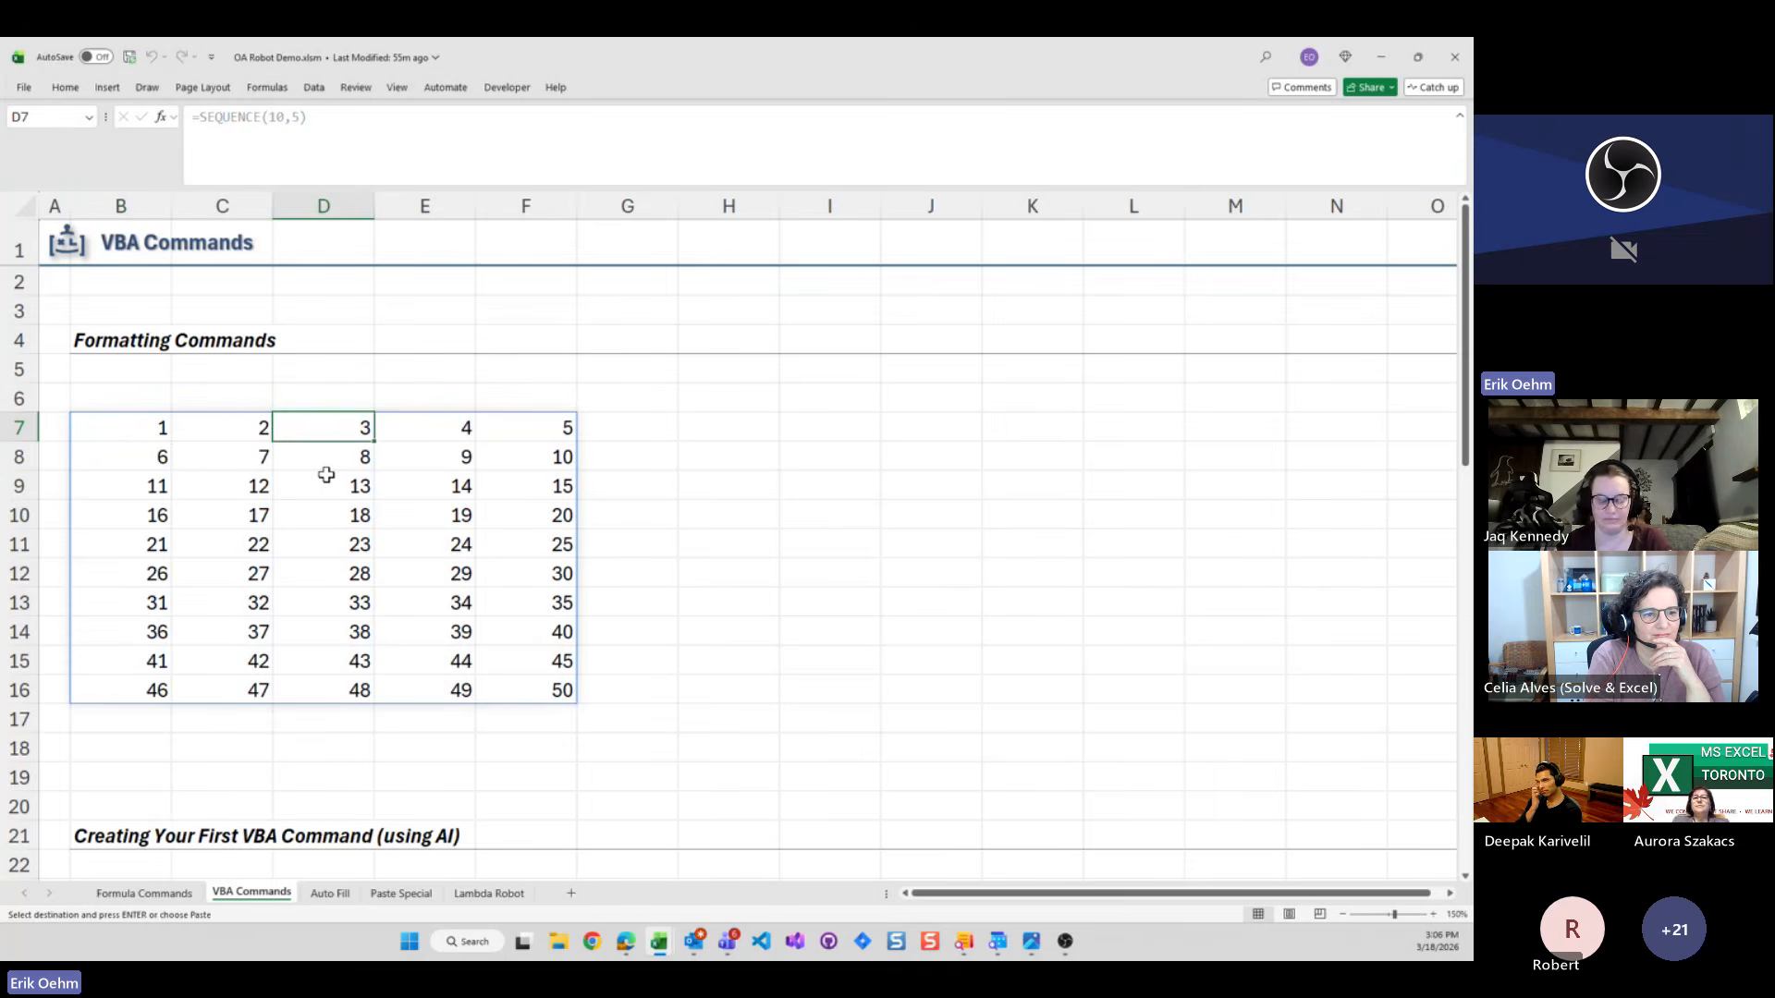
key("ctrl+shift+Down")
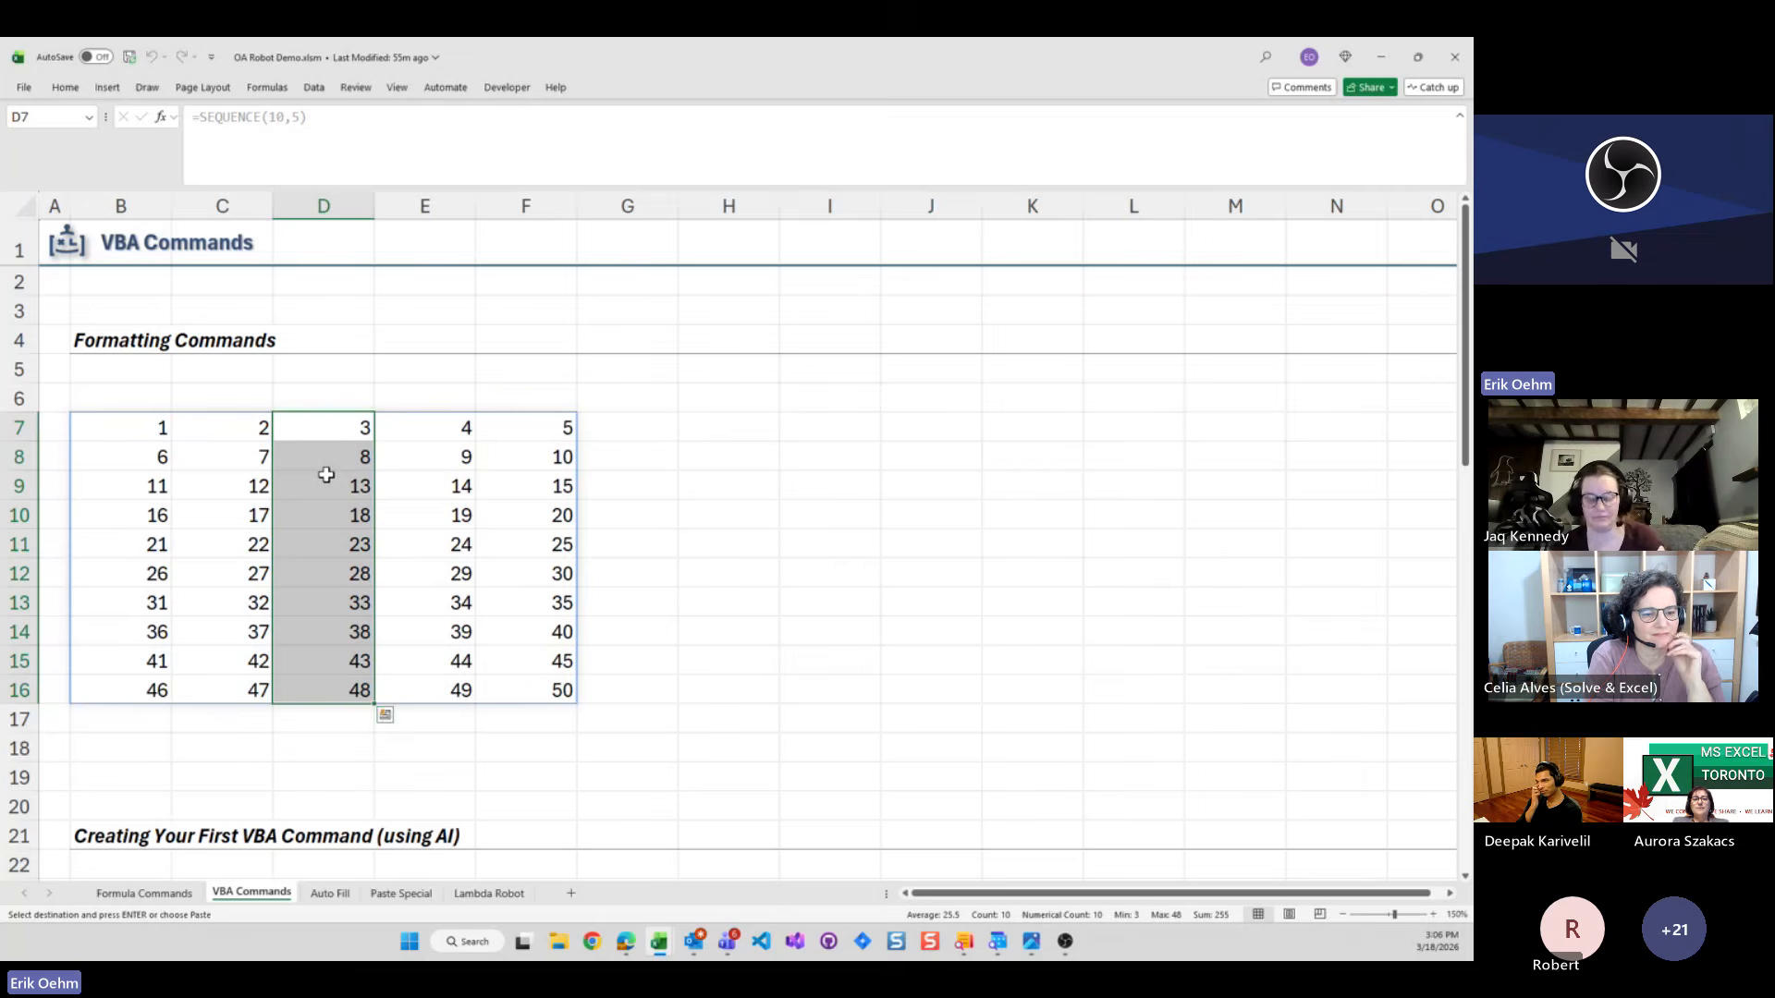
Apply OA Robot's Format Accounting 0 Decimals ('a0') to D7:D16
key("ctrl+space")
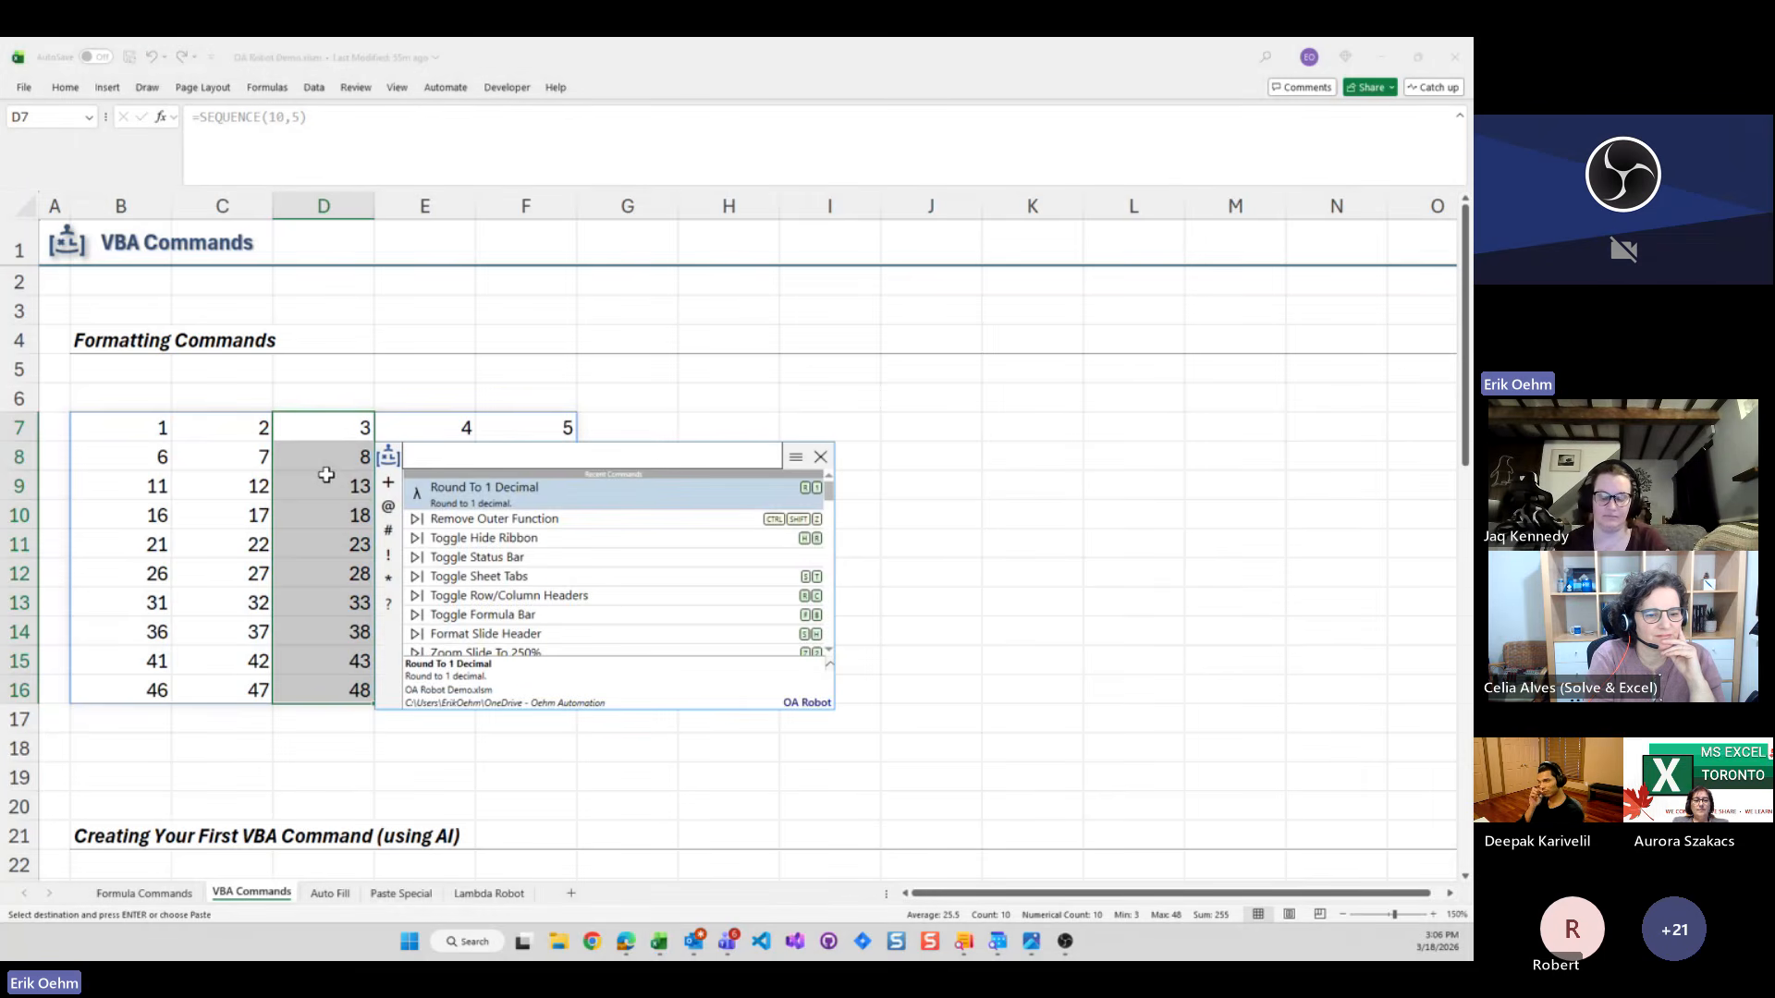
type("a")
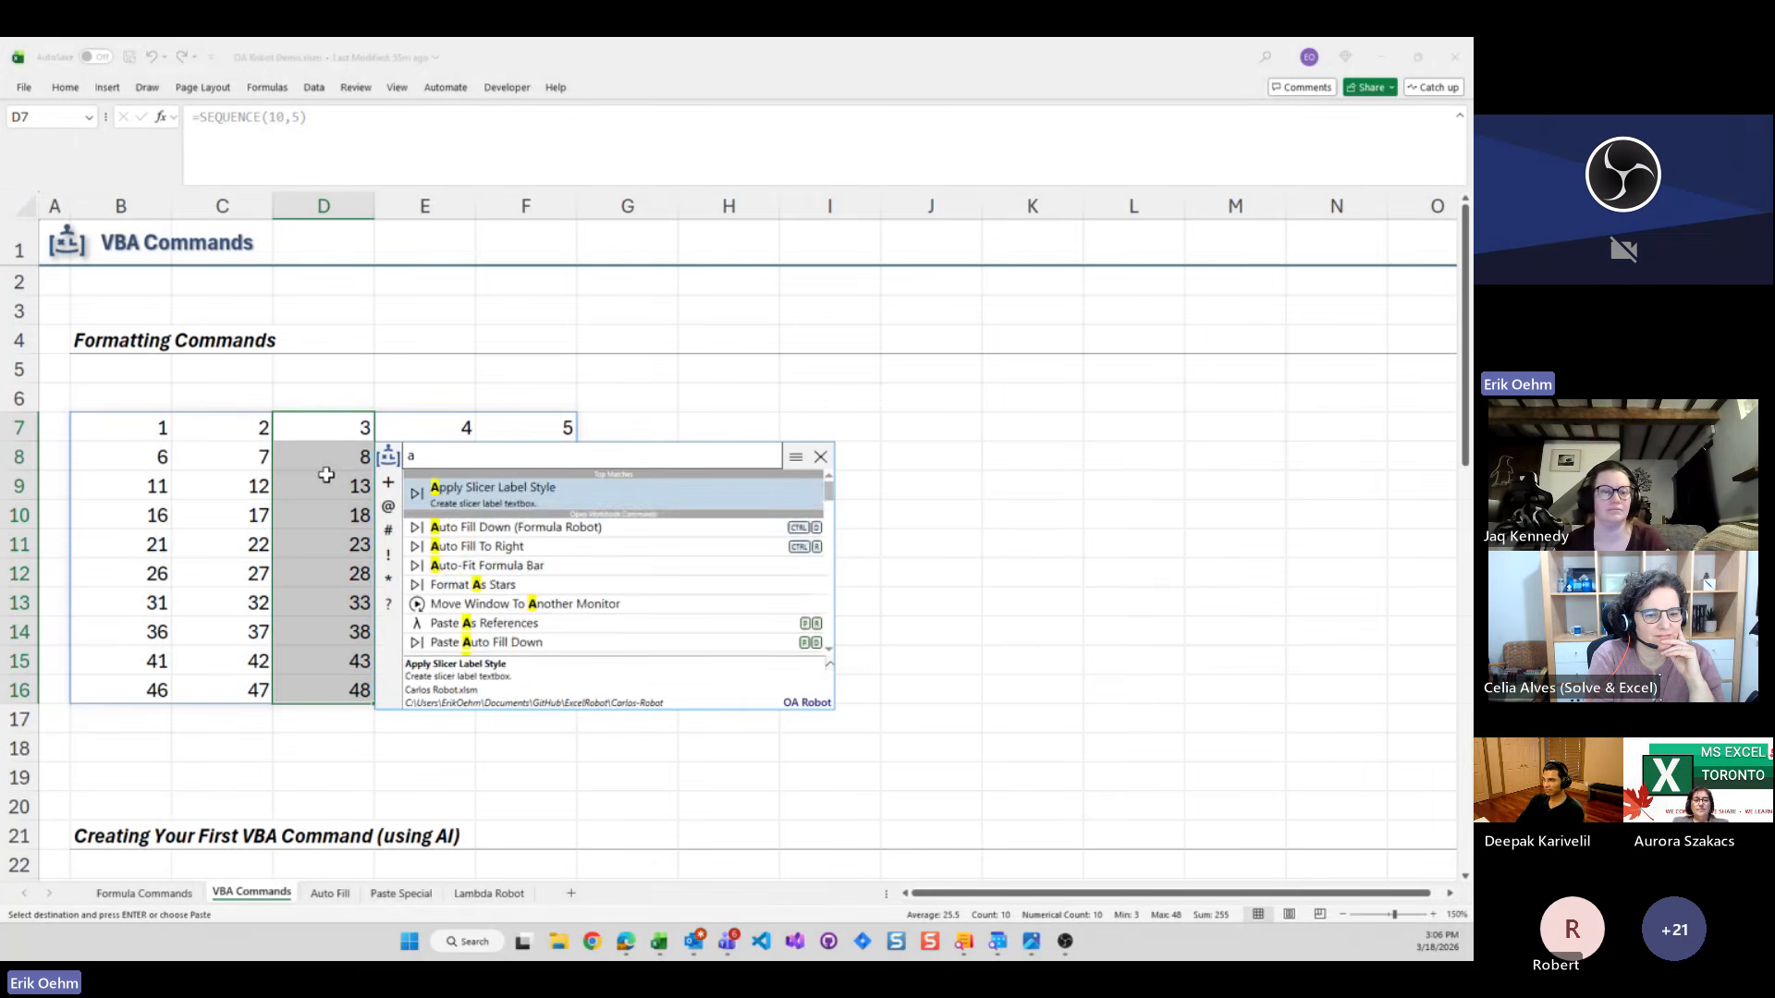
type("0")
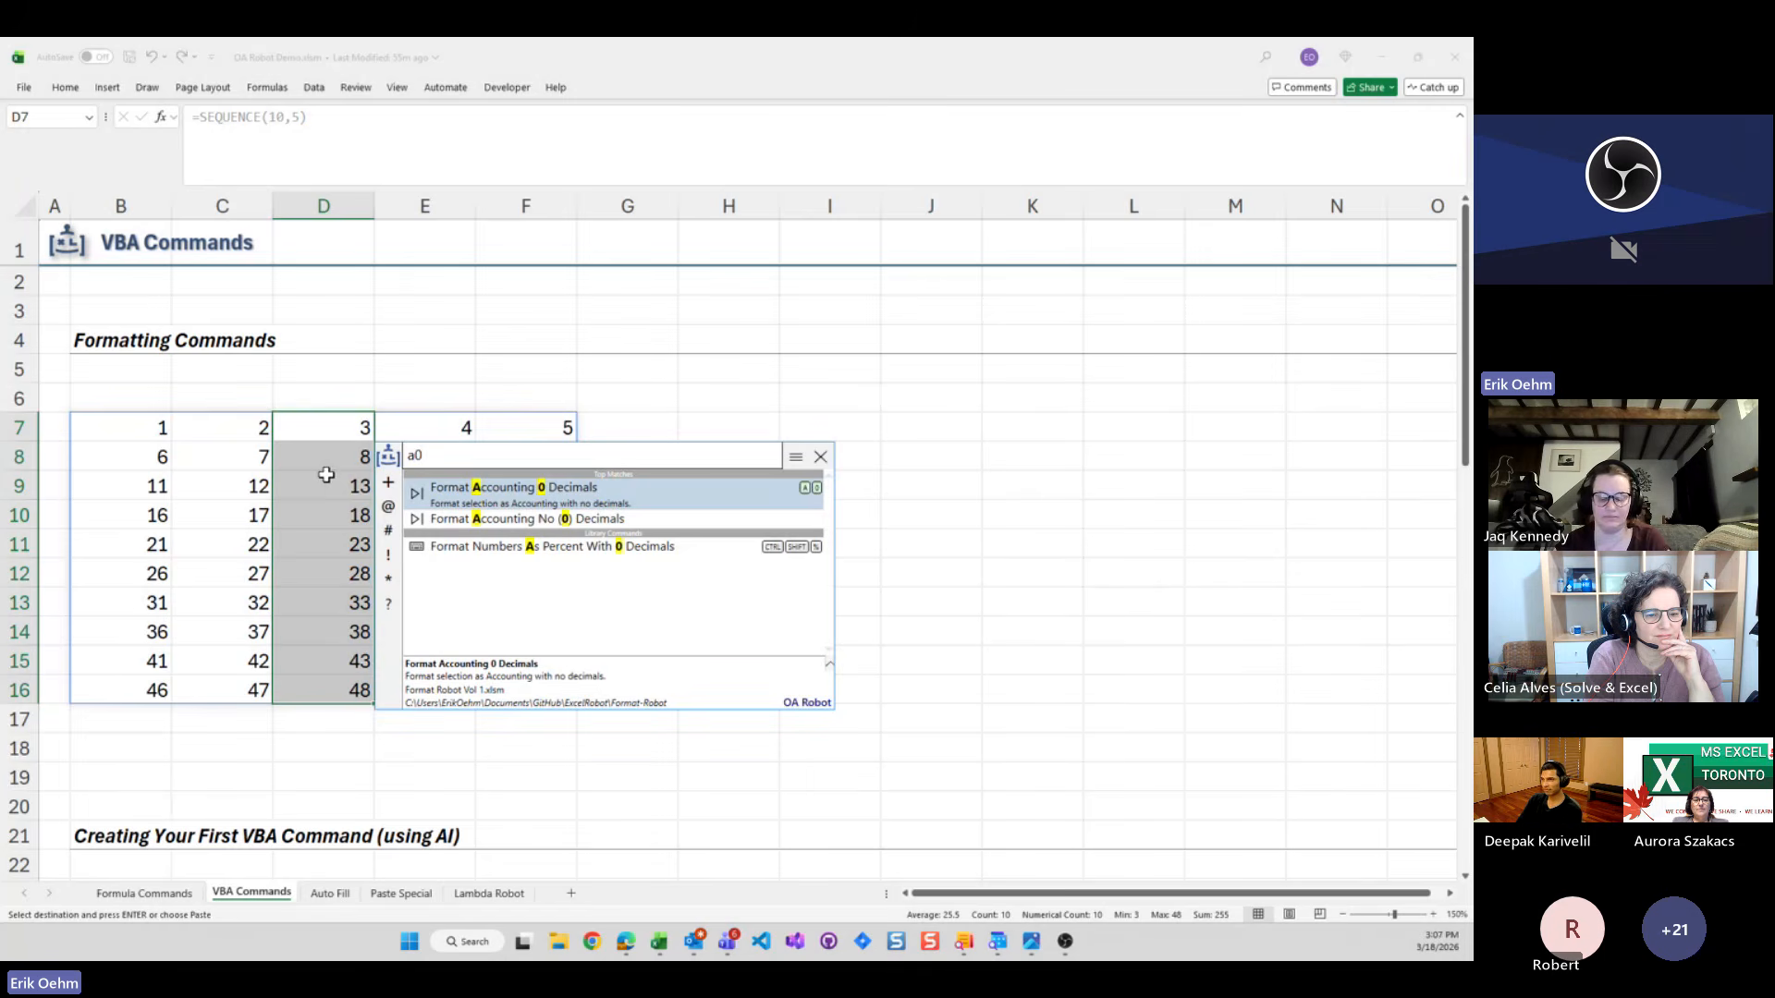
key("Return")
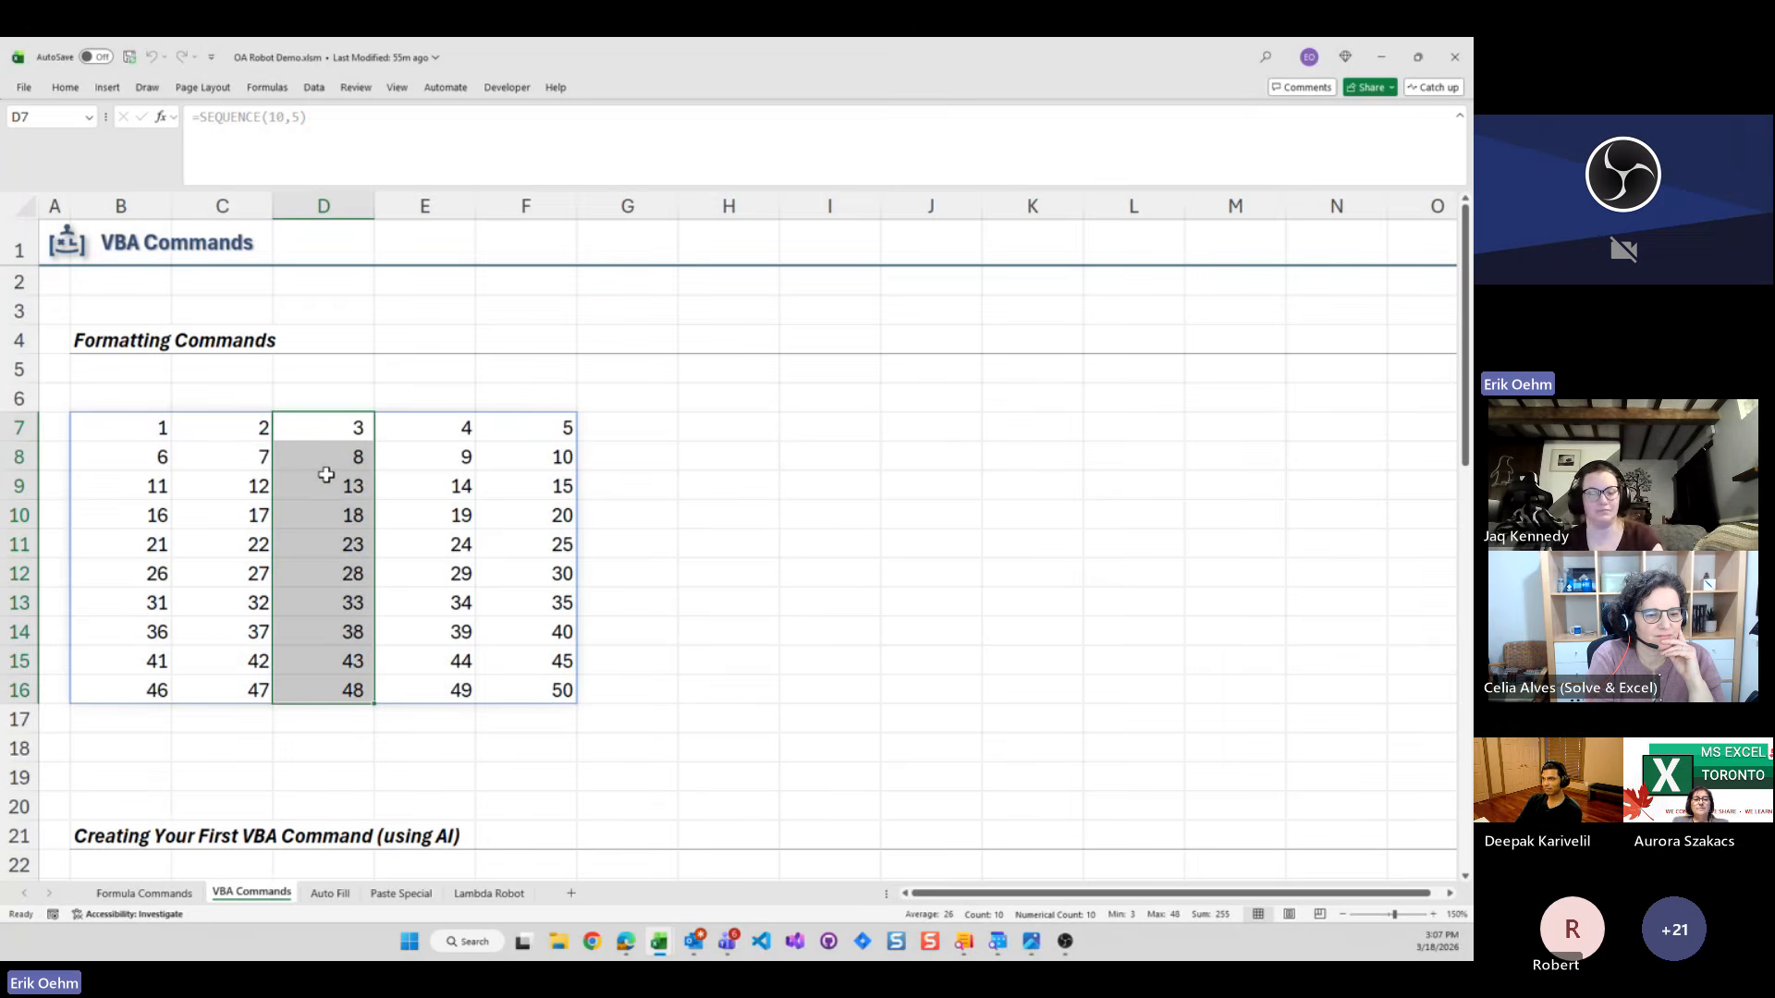
Change column D to Accounting format with 2 decimals using OA Robot 'a2'
key("ctrl+space")
type("a2")
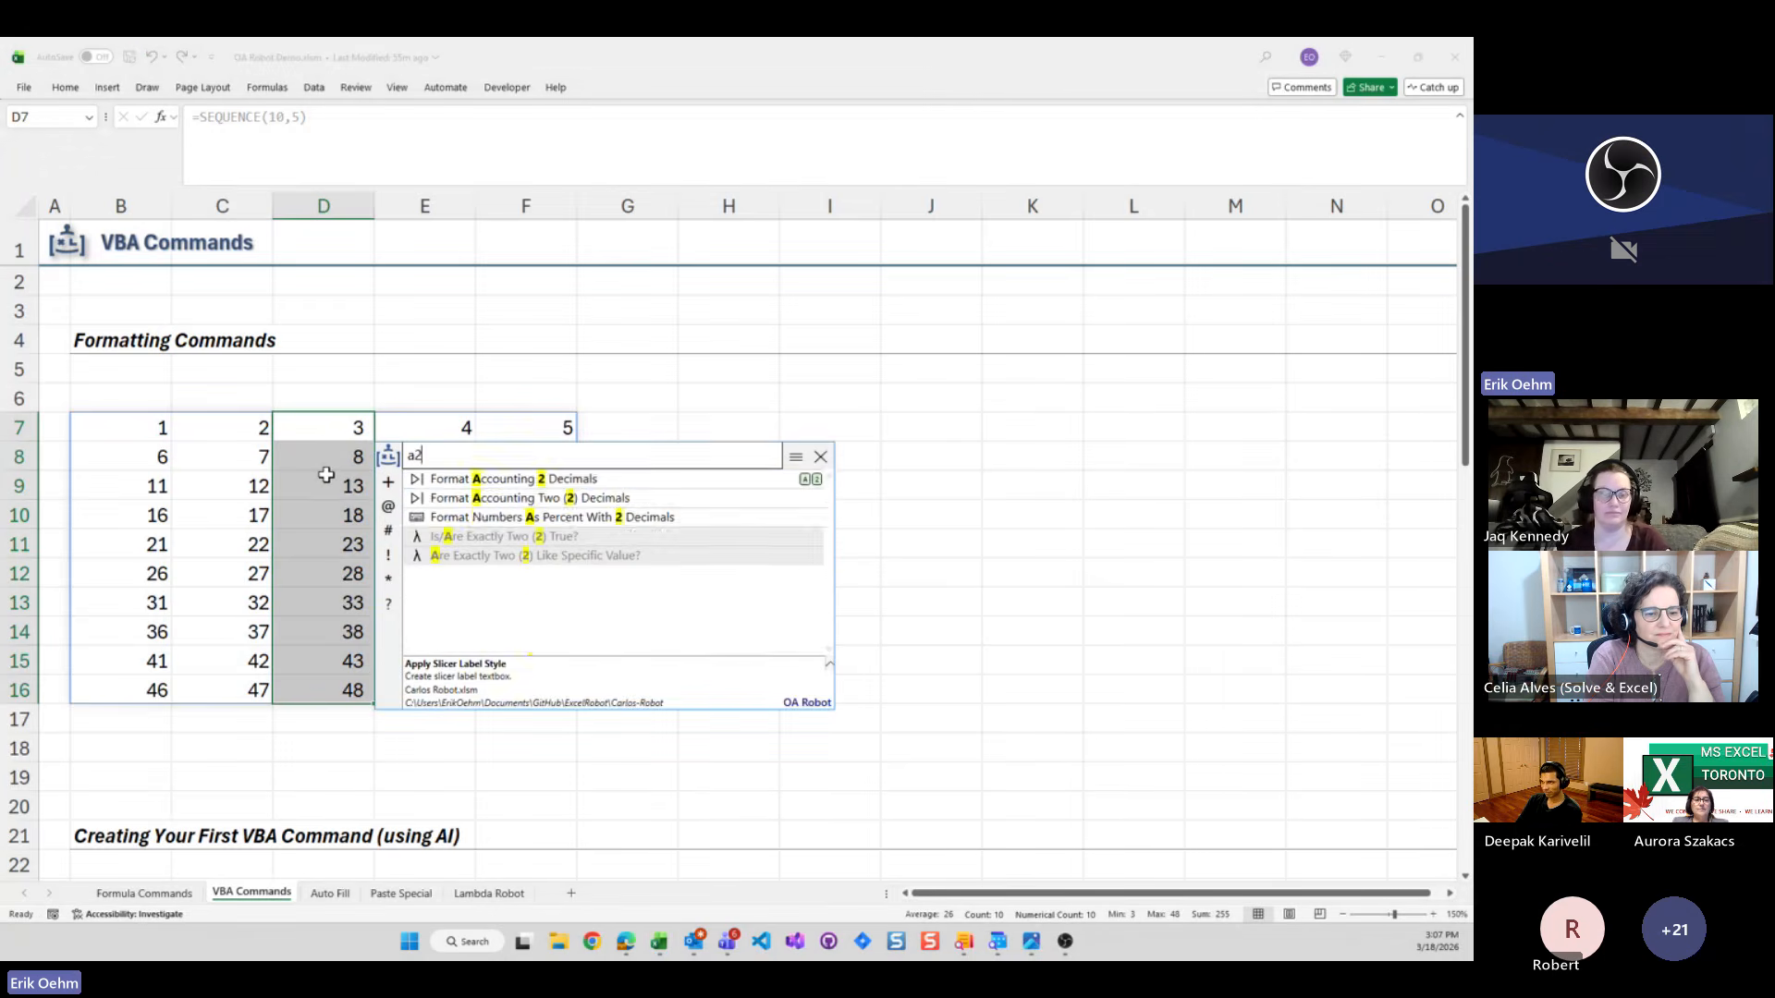
key("Return")
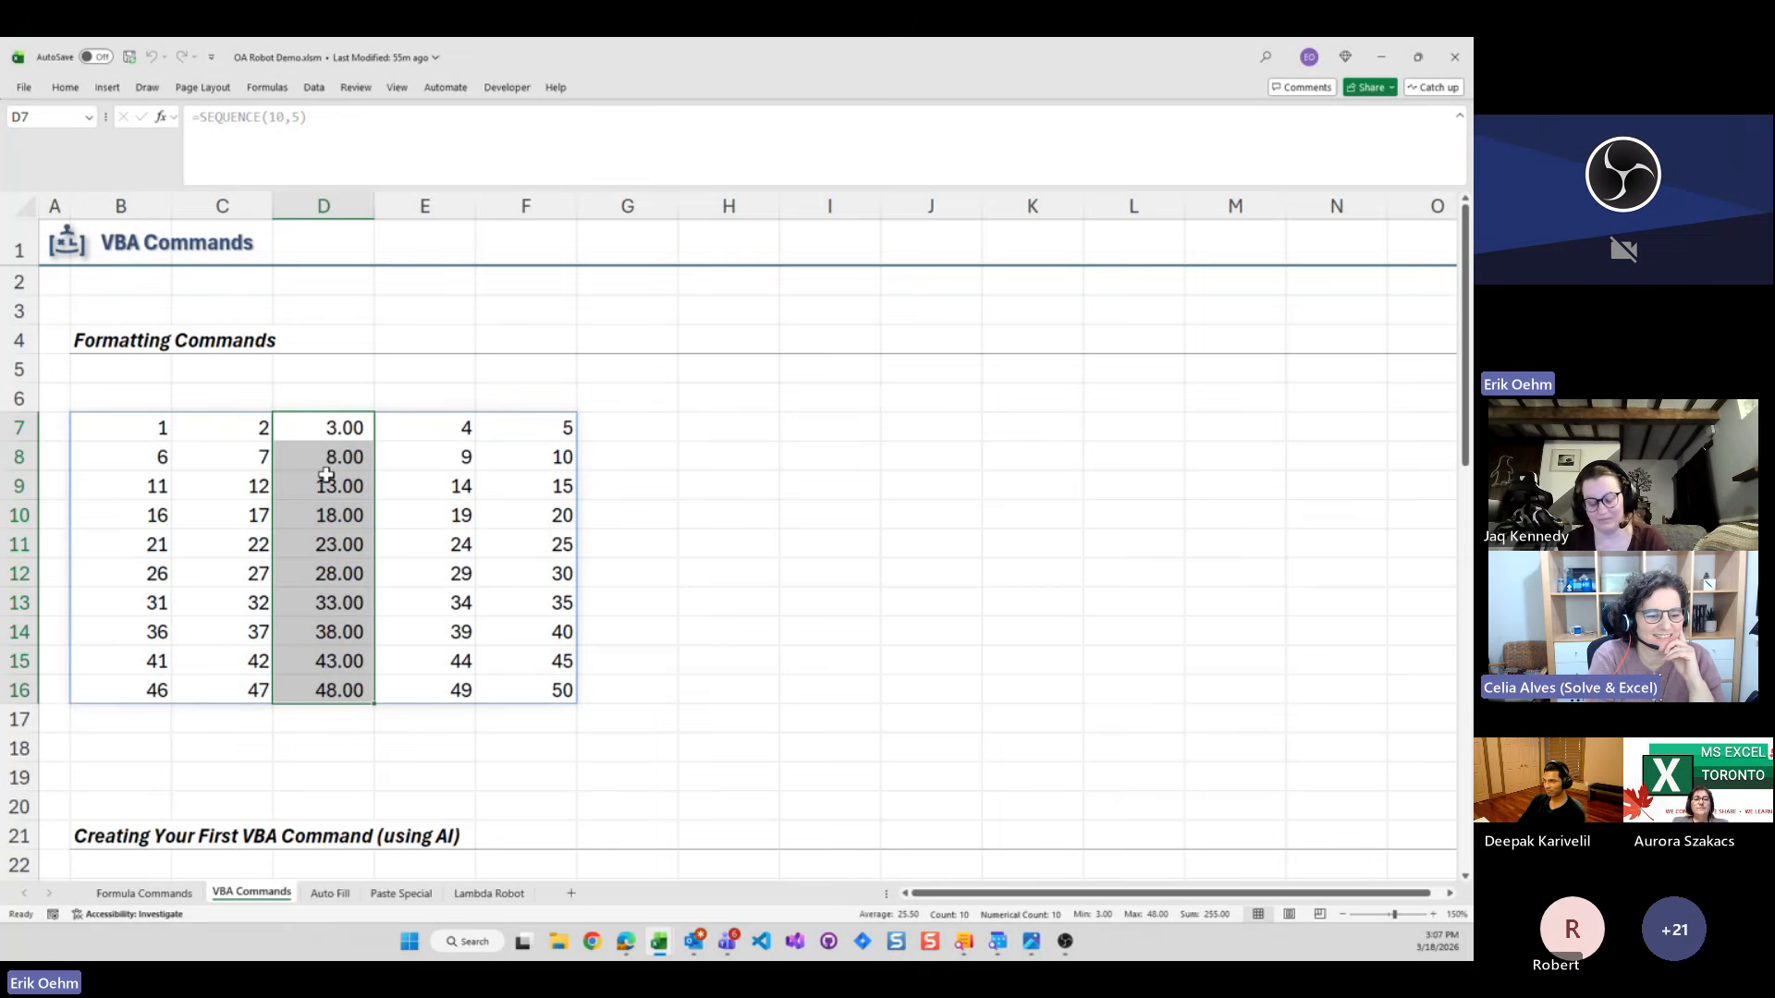
key("ctrl+space")
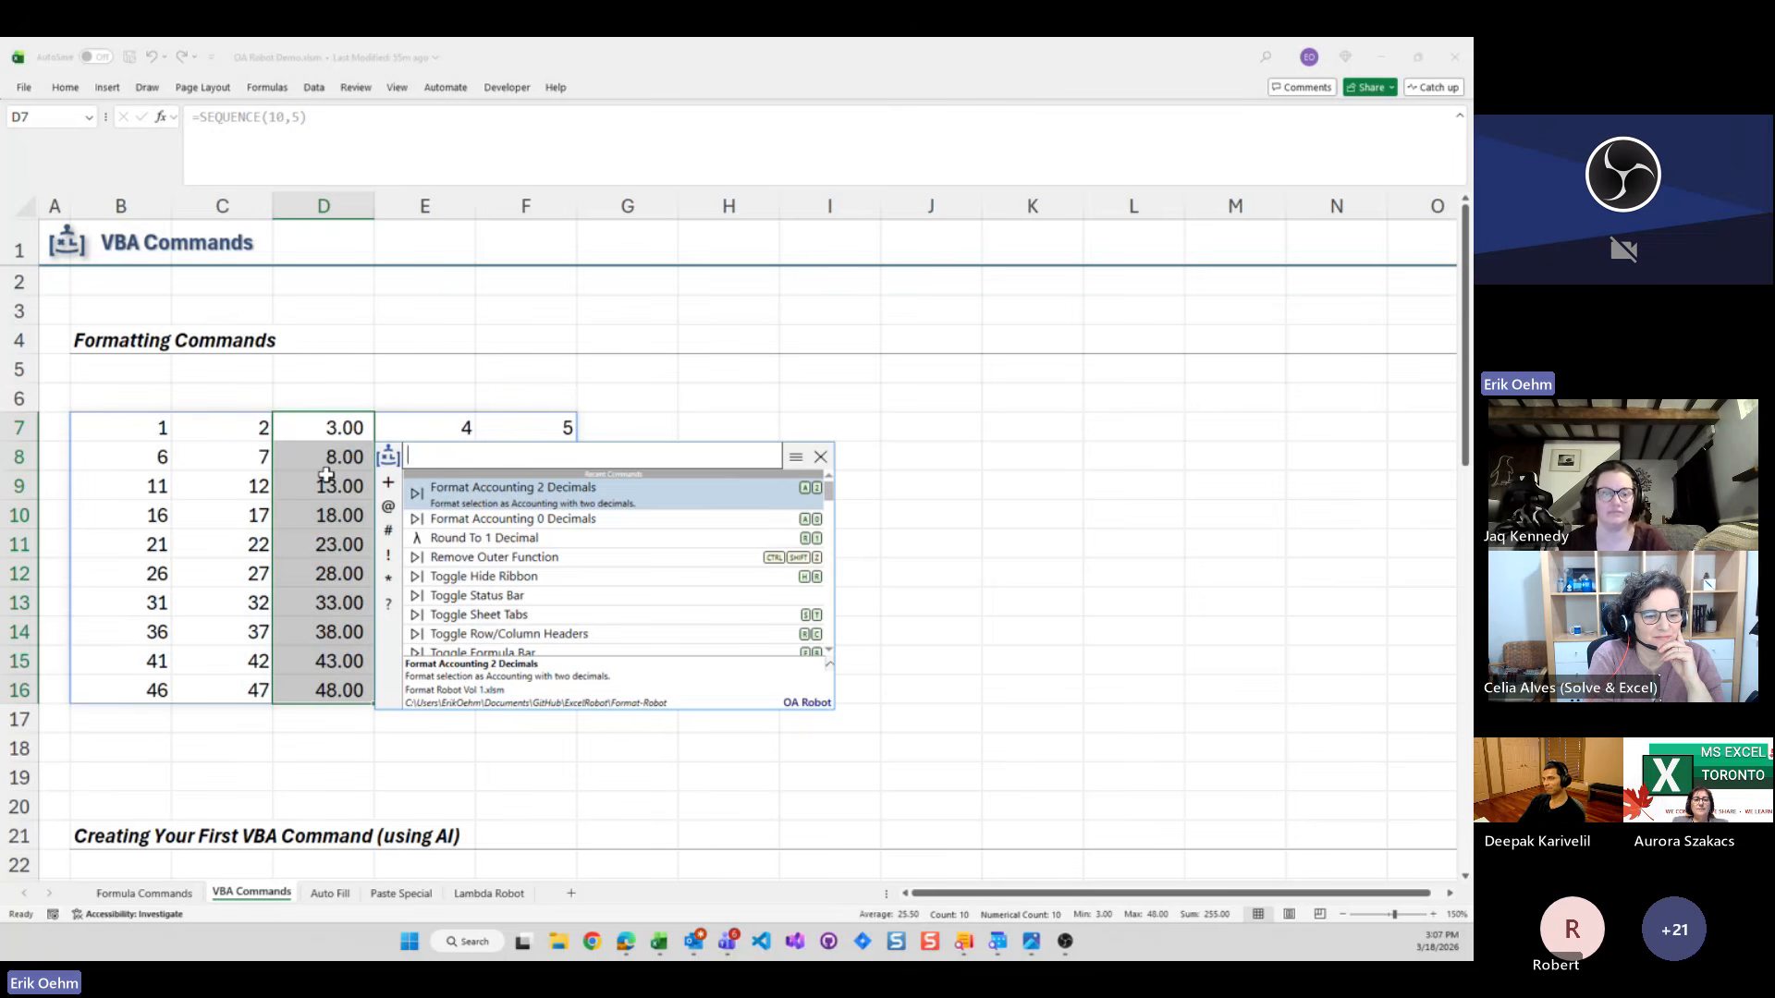
Narrow the OA Robot search to 'af' and run Auto Fill To Right on the grid
type("acc")
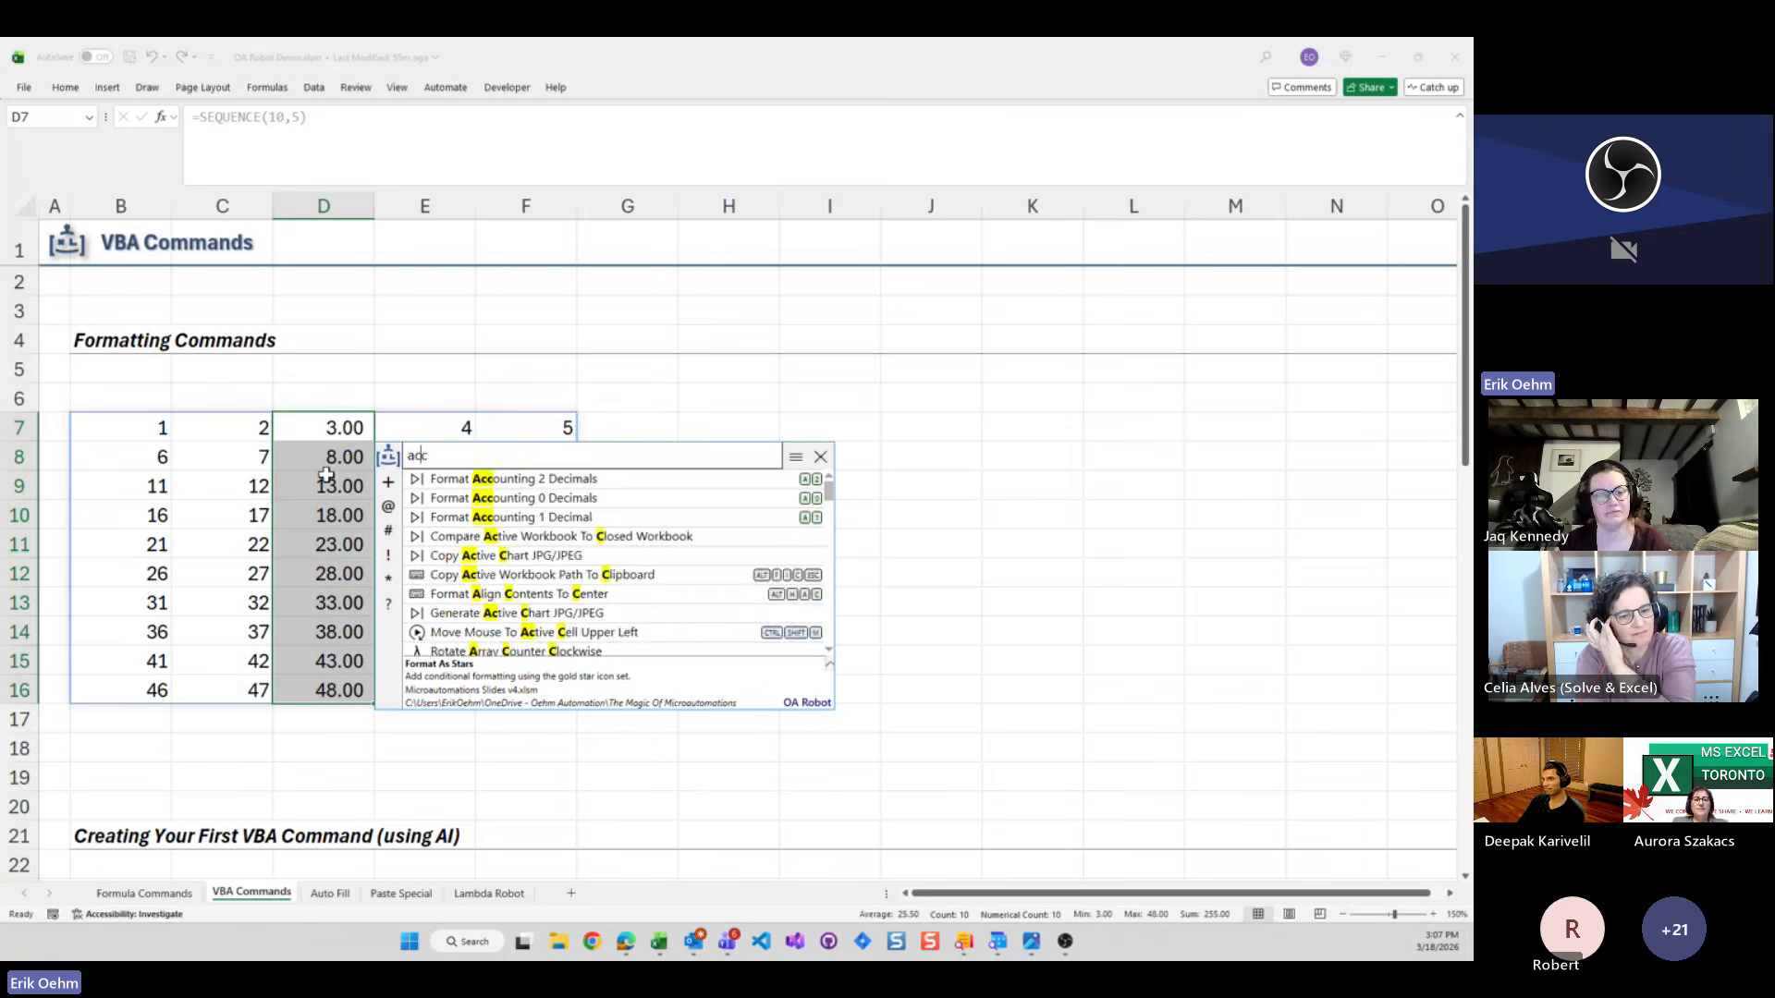
type("on")
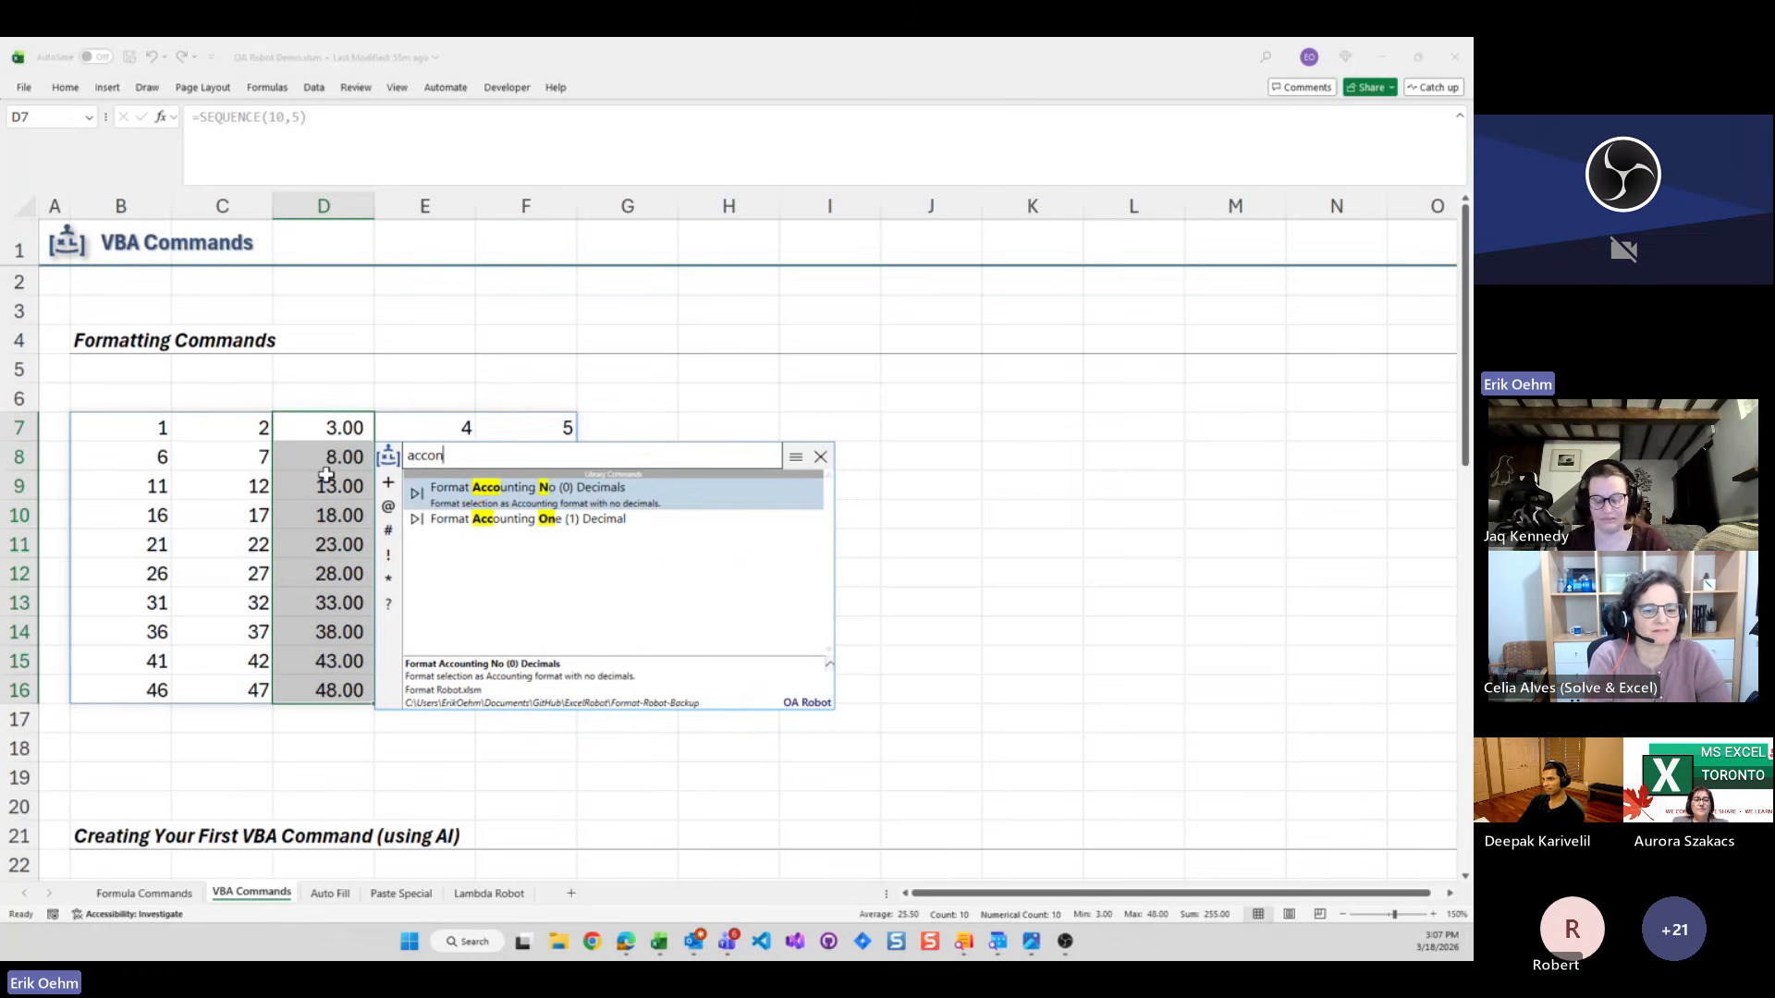
key("BackSpace")
key("BackSpace")
key("BackSpace")
key("BackSpace")
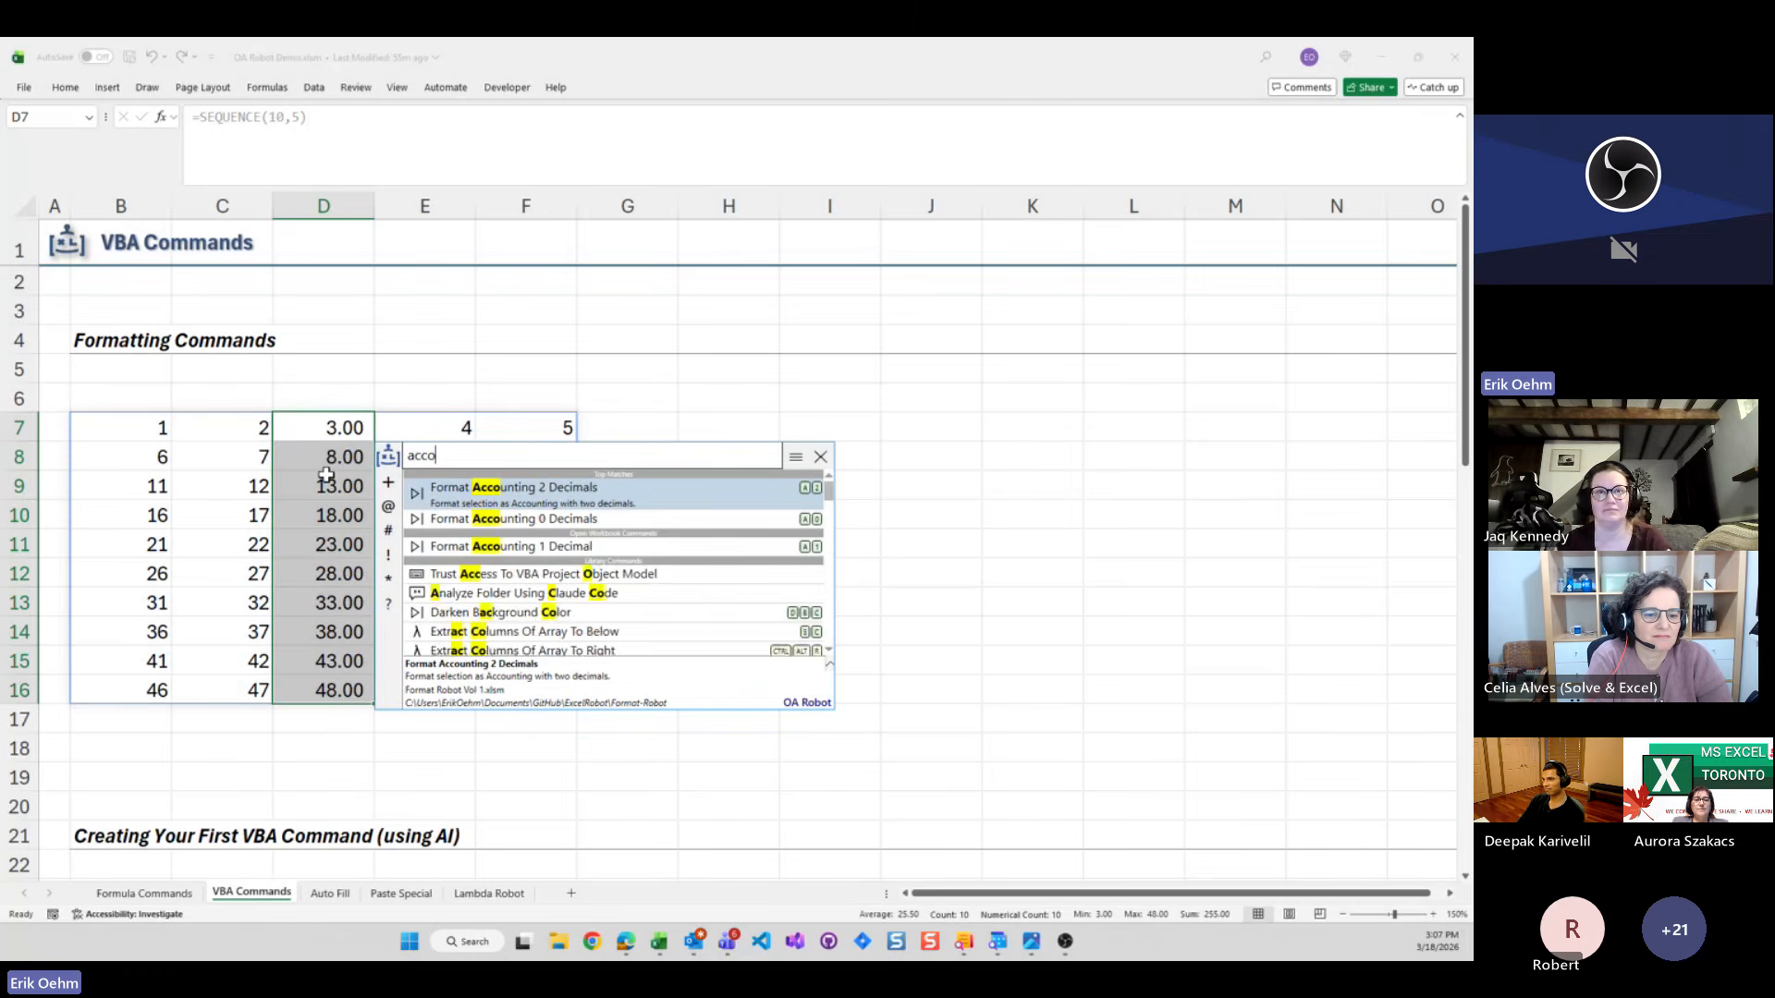
key("BackSpace")
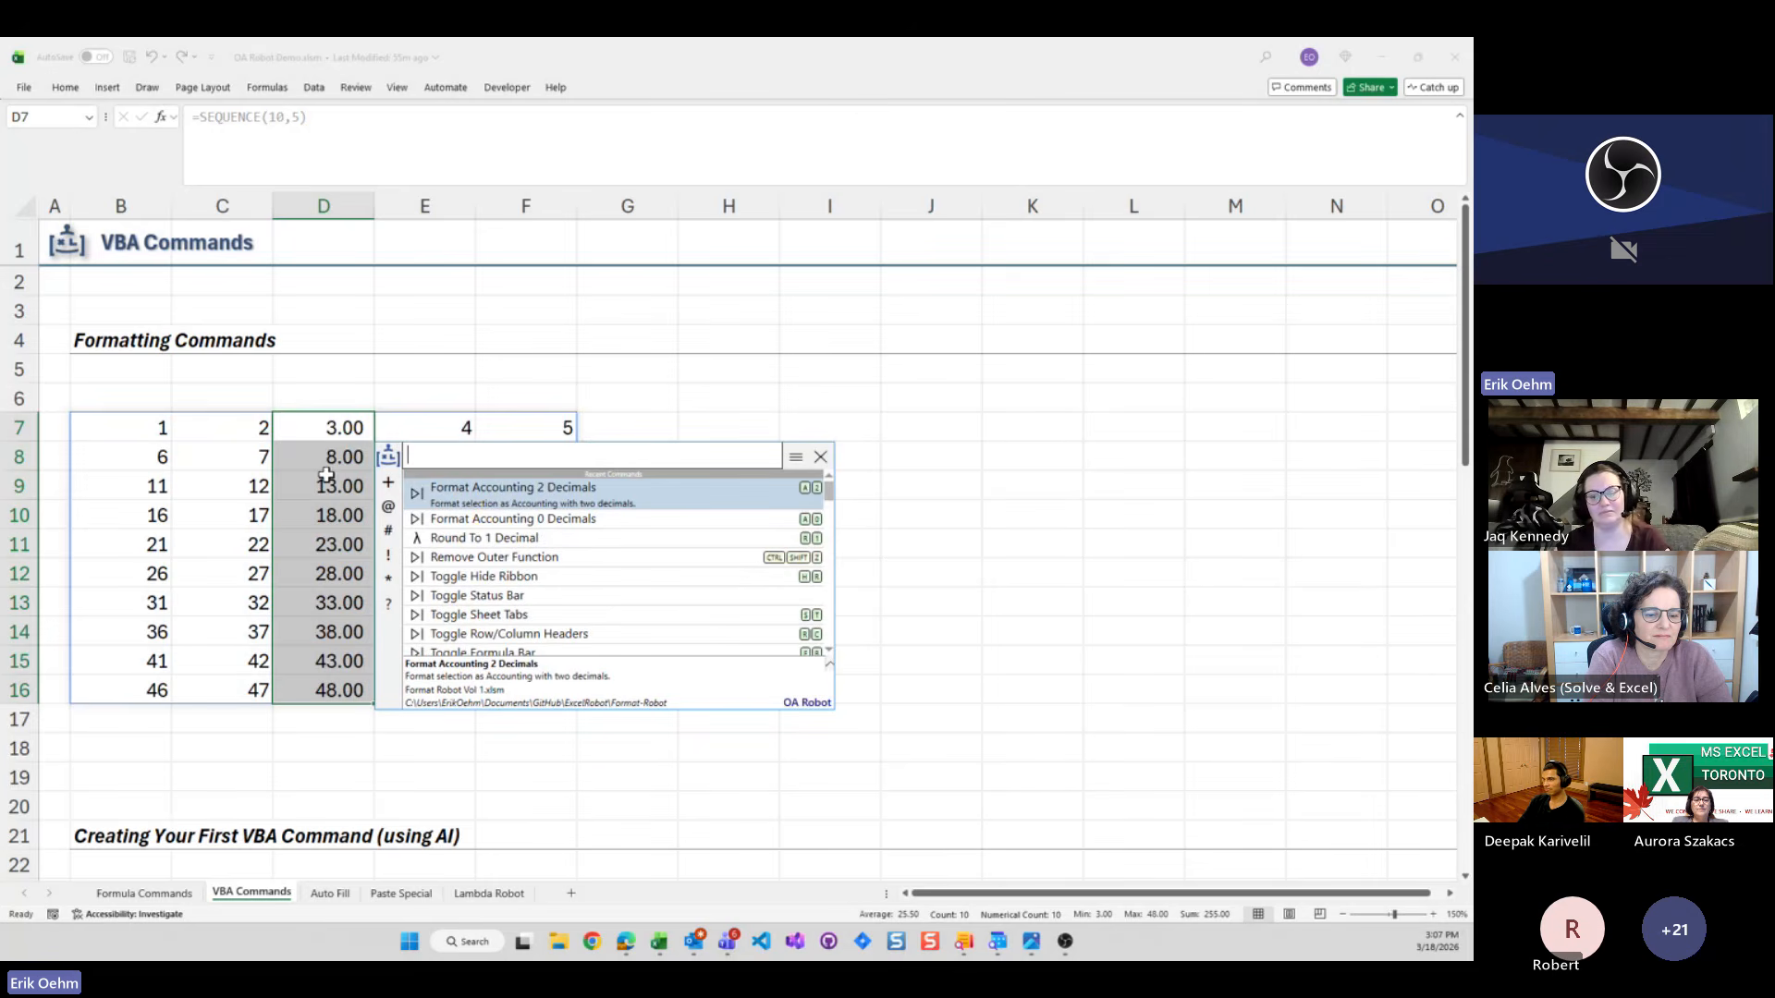
type("au")
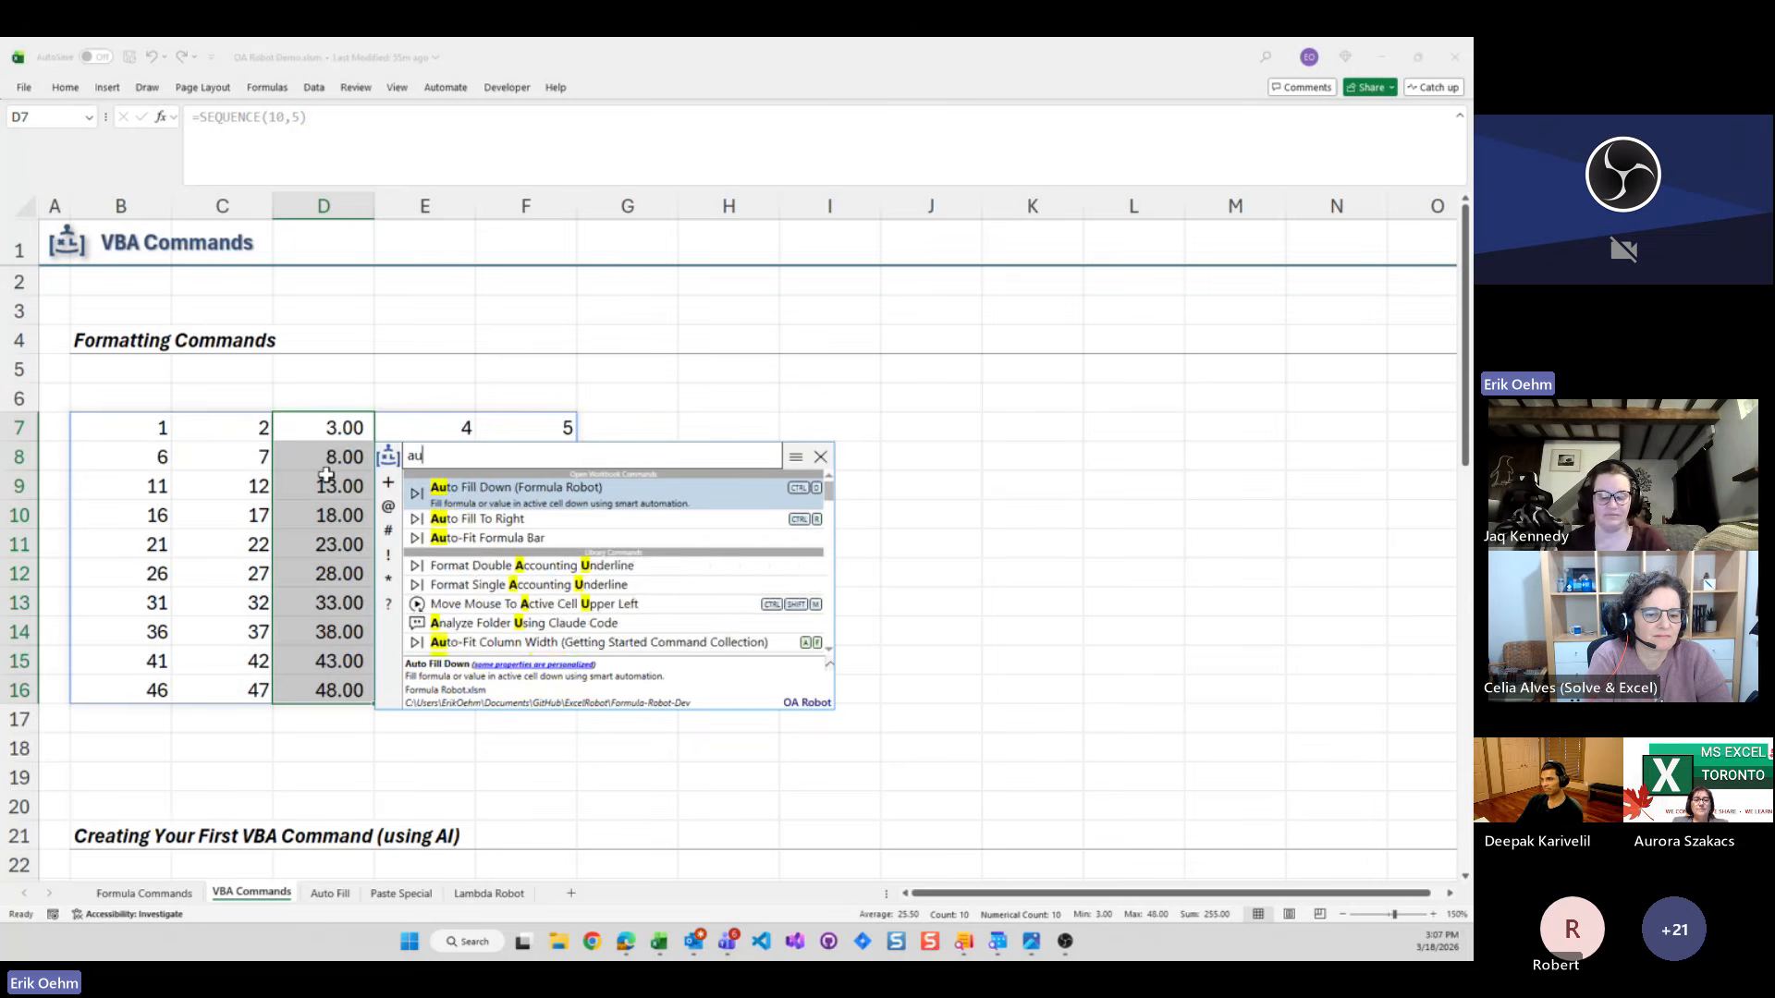
type("tofit")
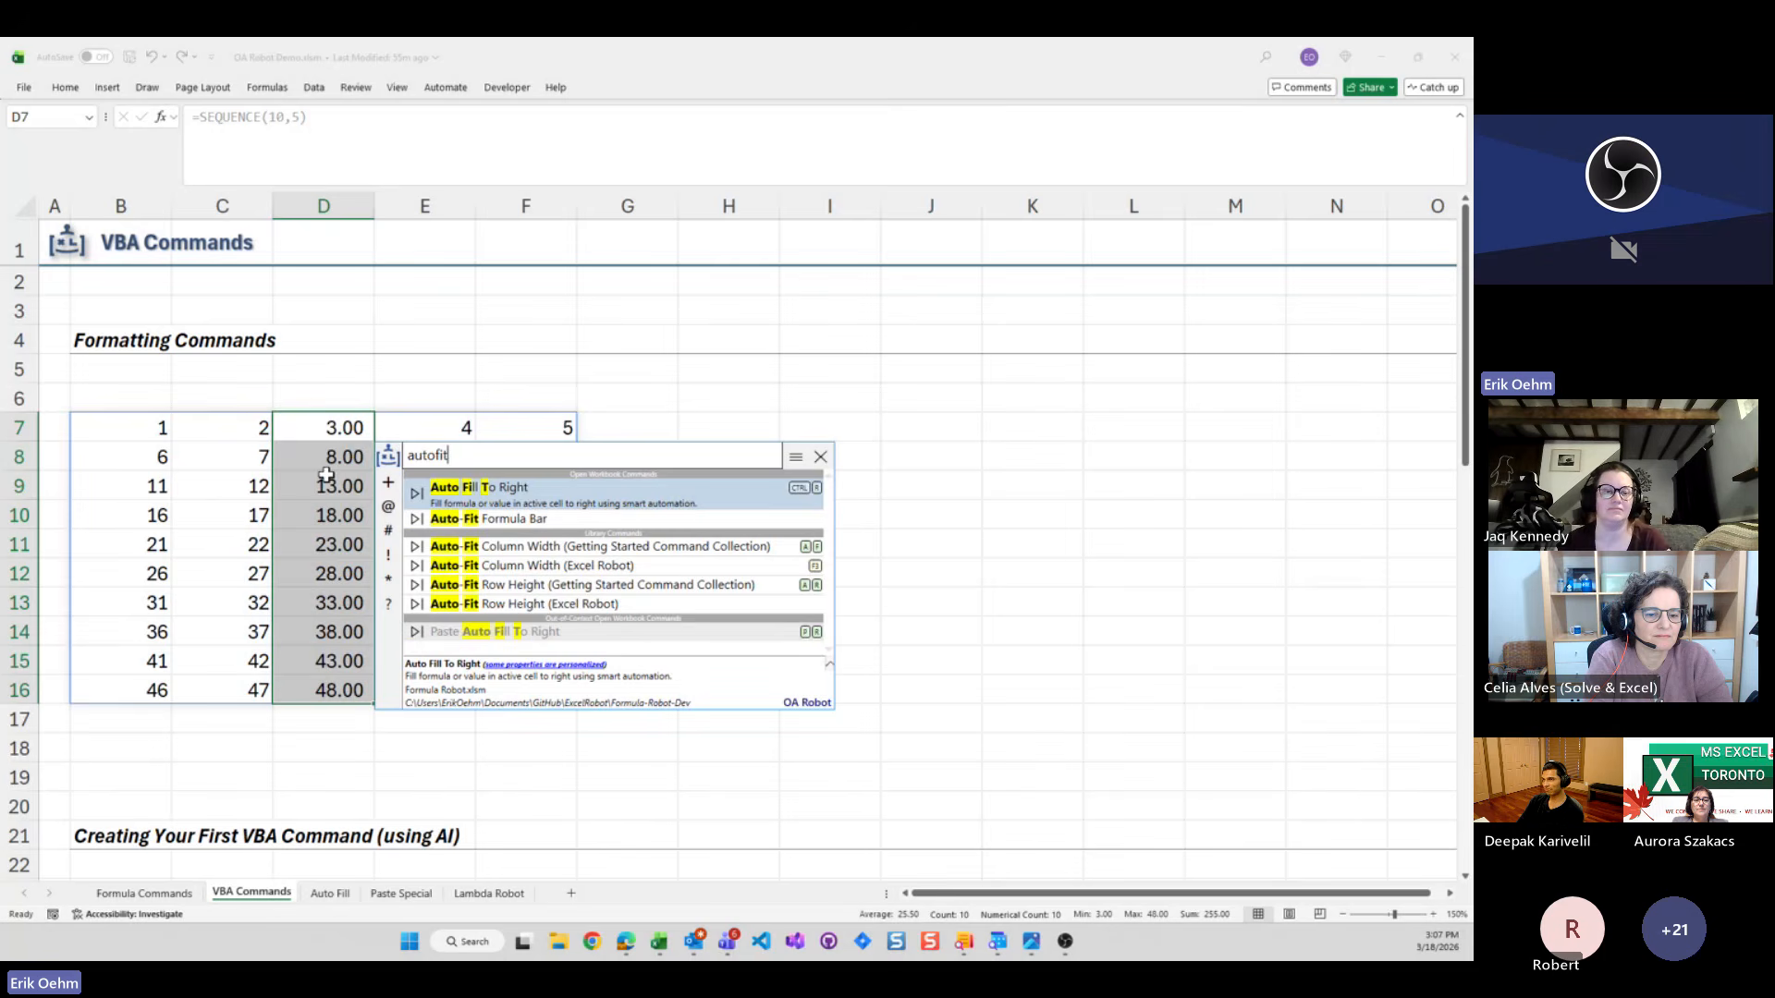
key("BackSpace")
key("BackSpace")
key("BackSpace")
key("BackSpace")
key("BackSpace")
key("BackSpace")
key("BackSpace")
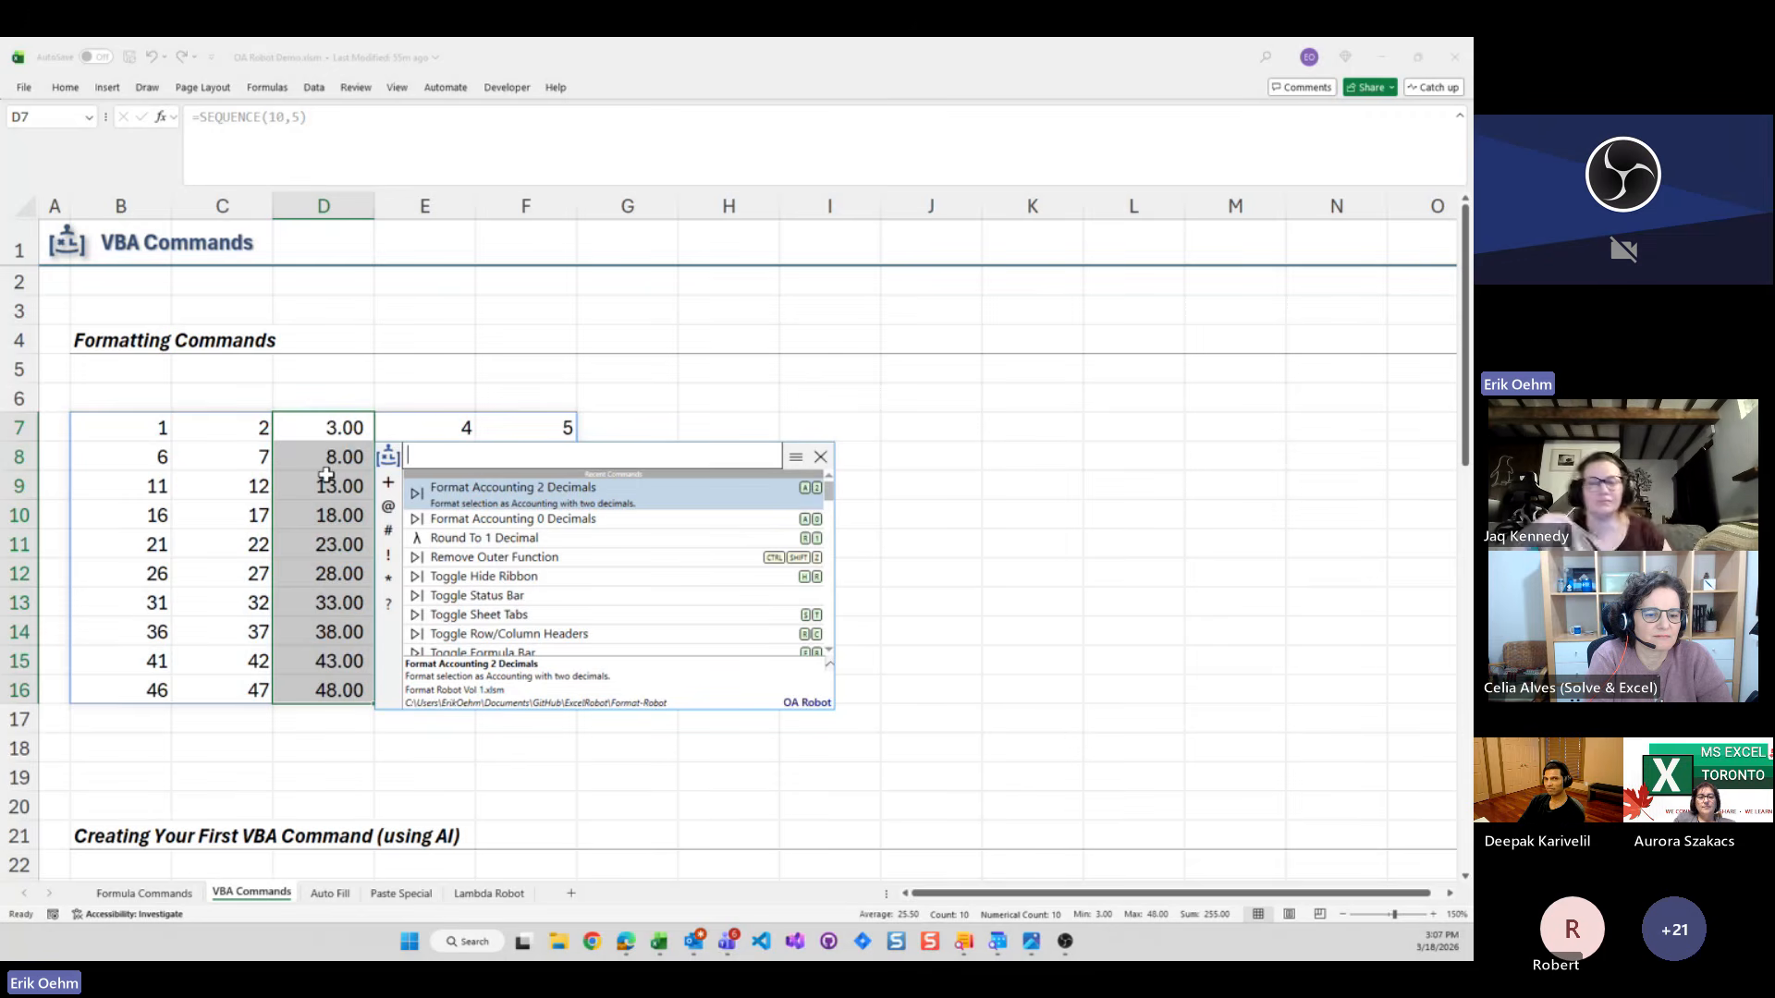
type("a")
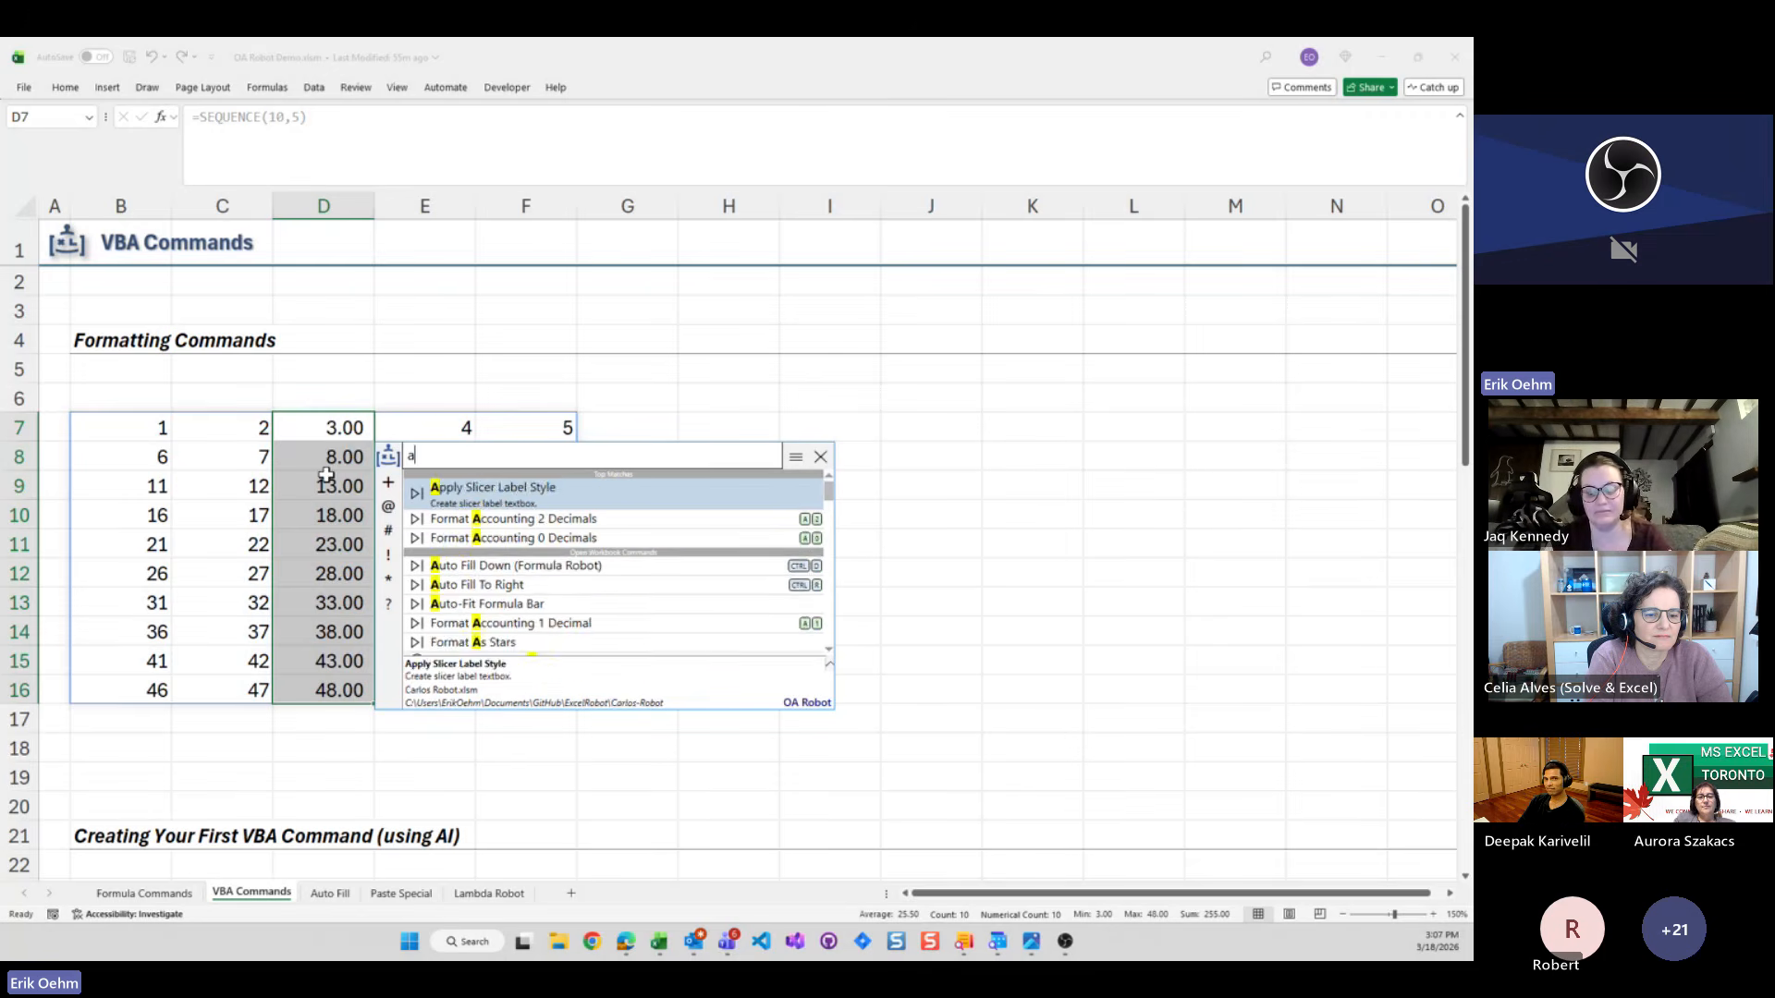
type("fc")
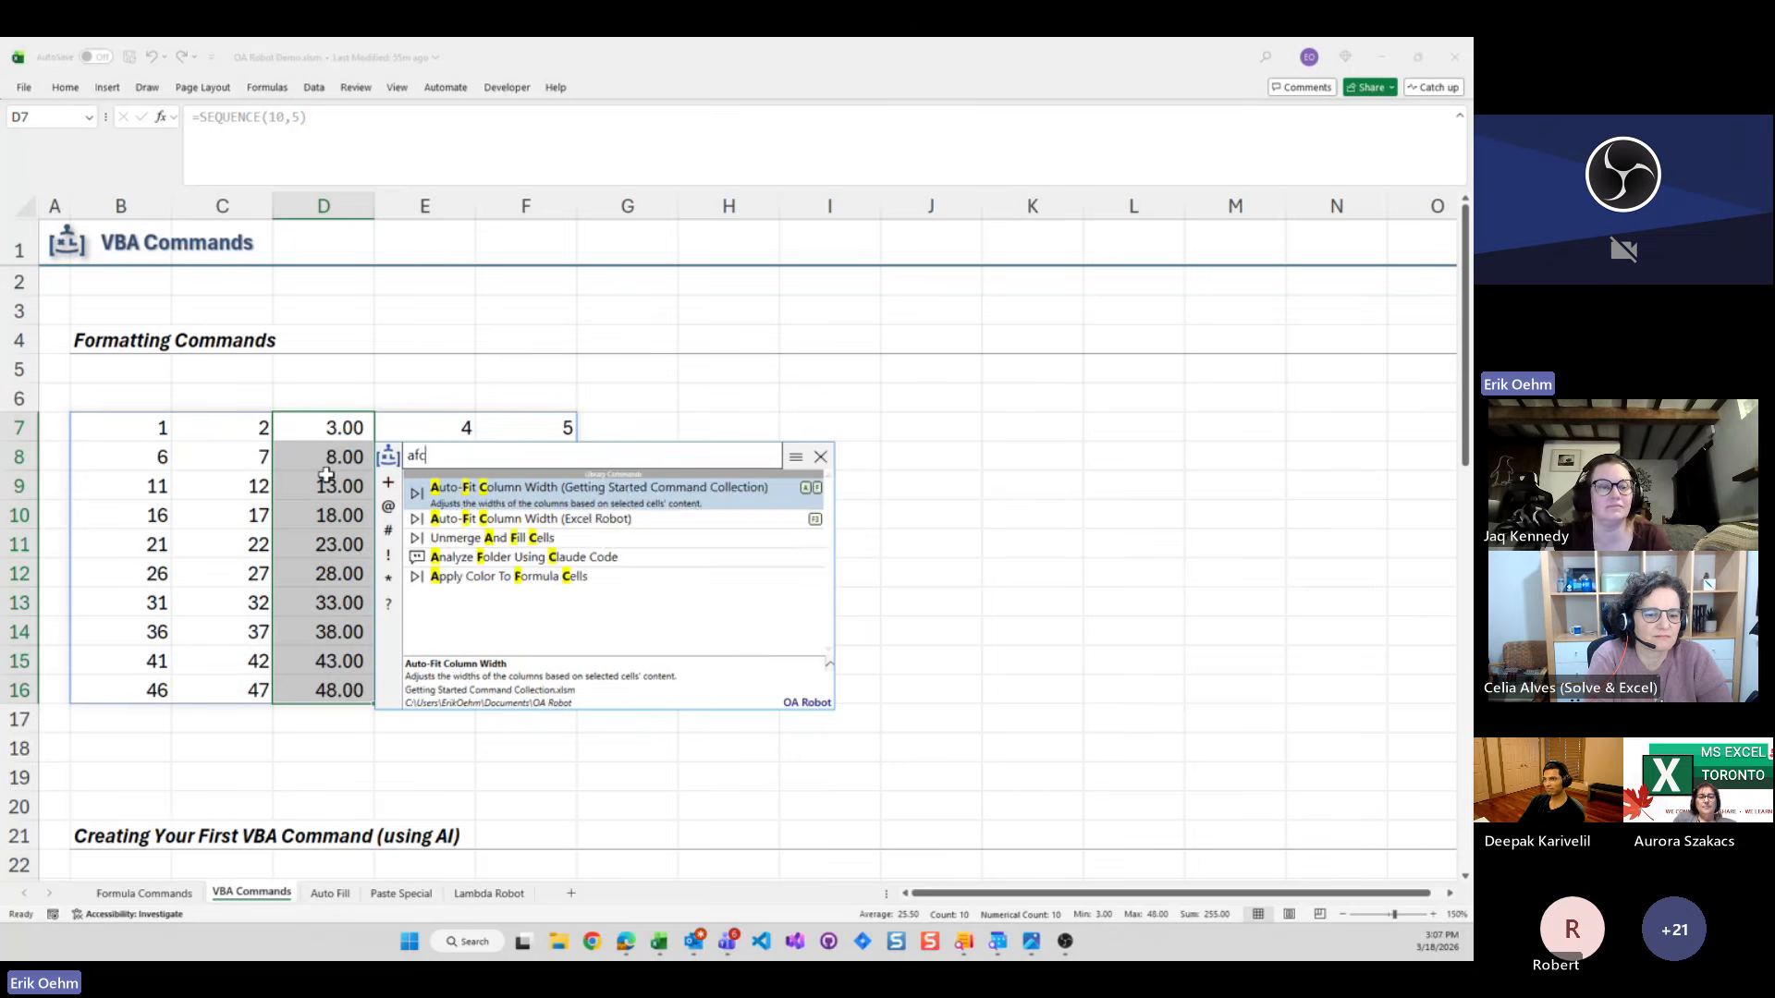
type("w")
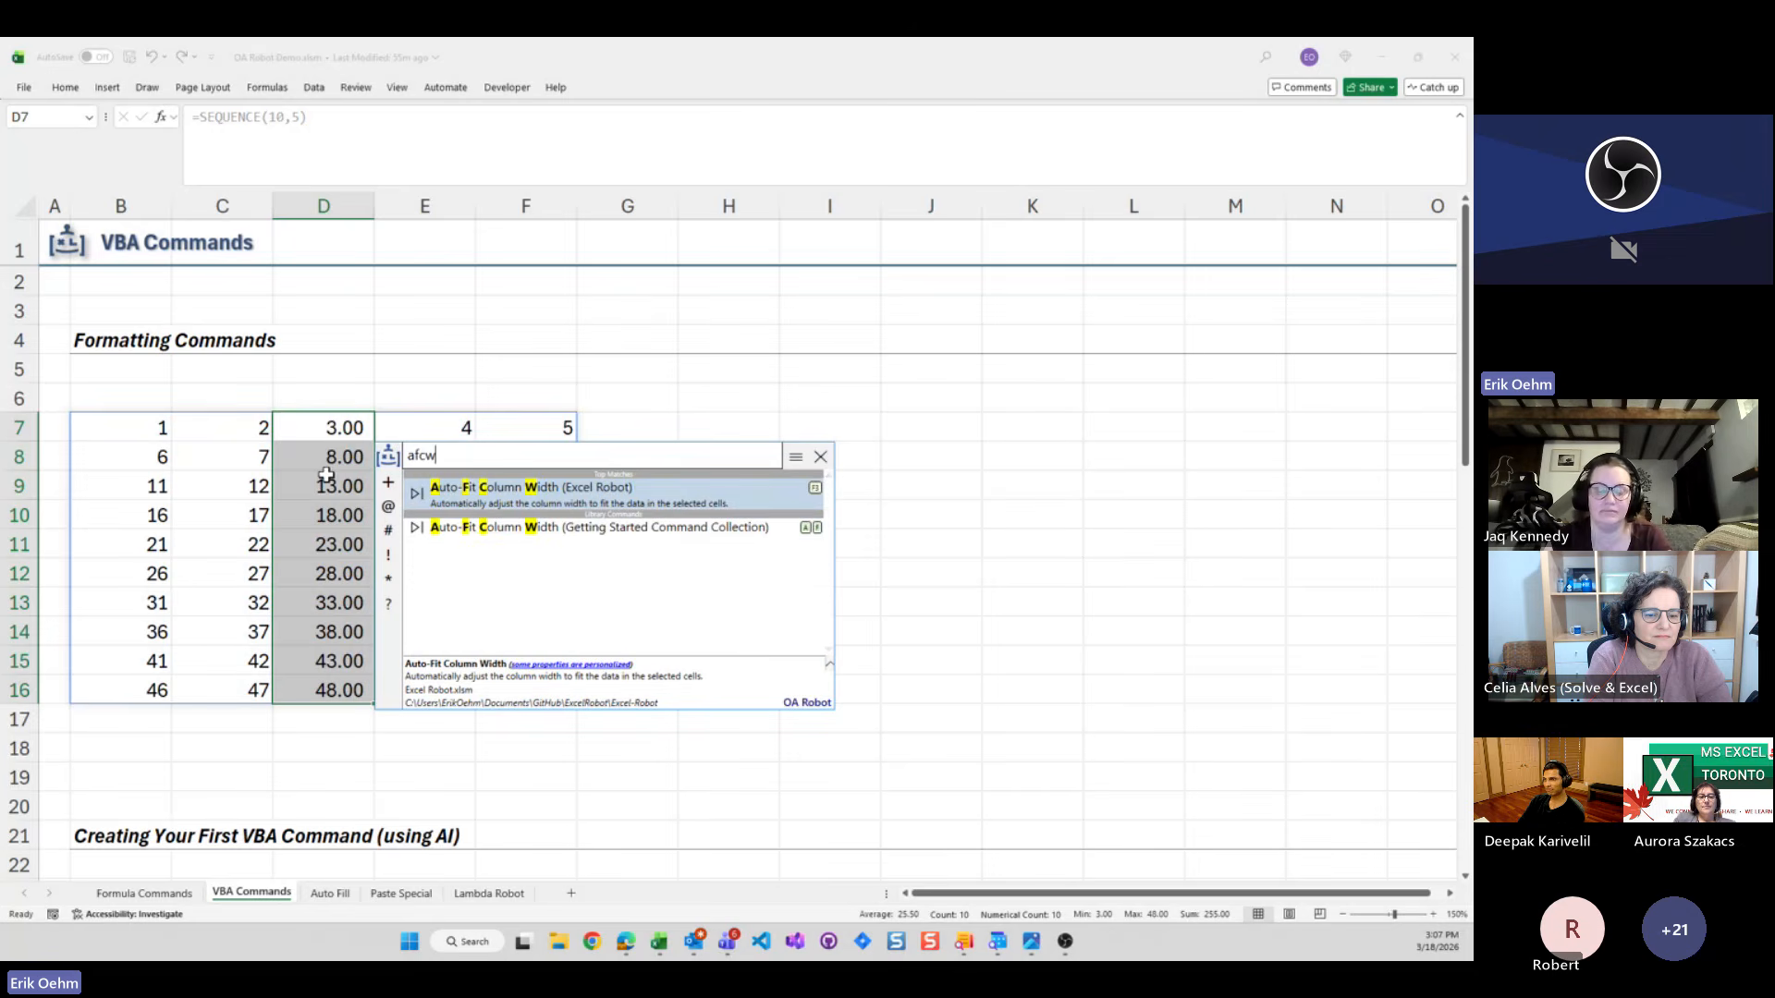
key("BackSpace")
key("BackSpace")
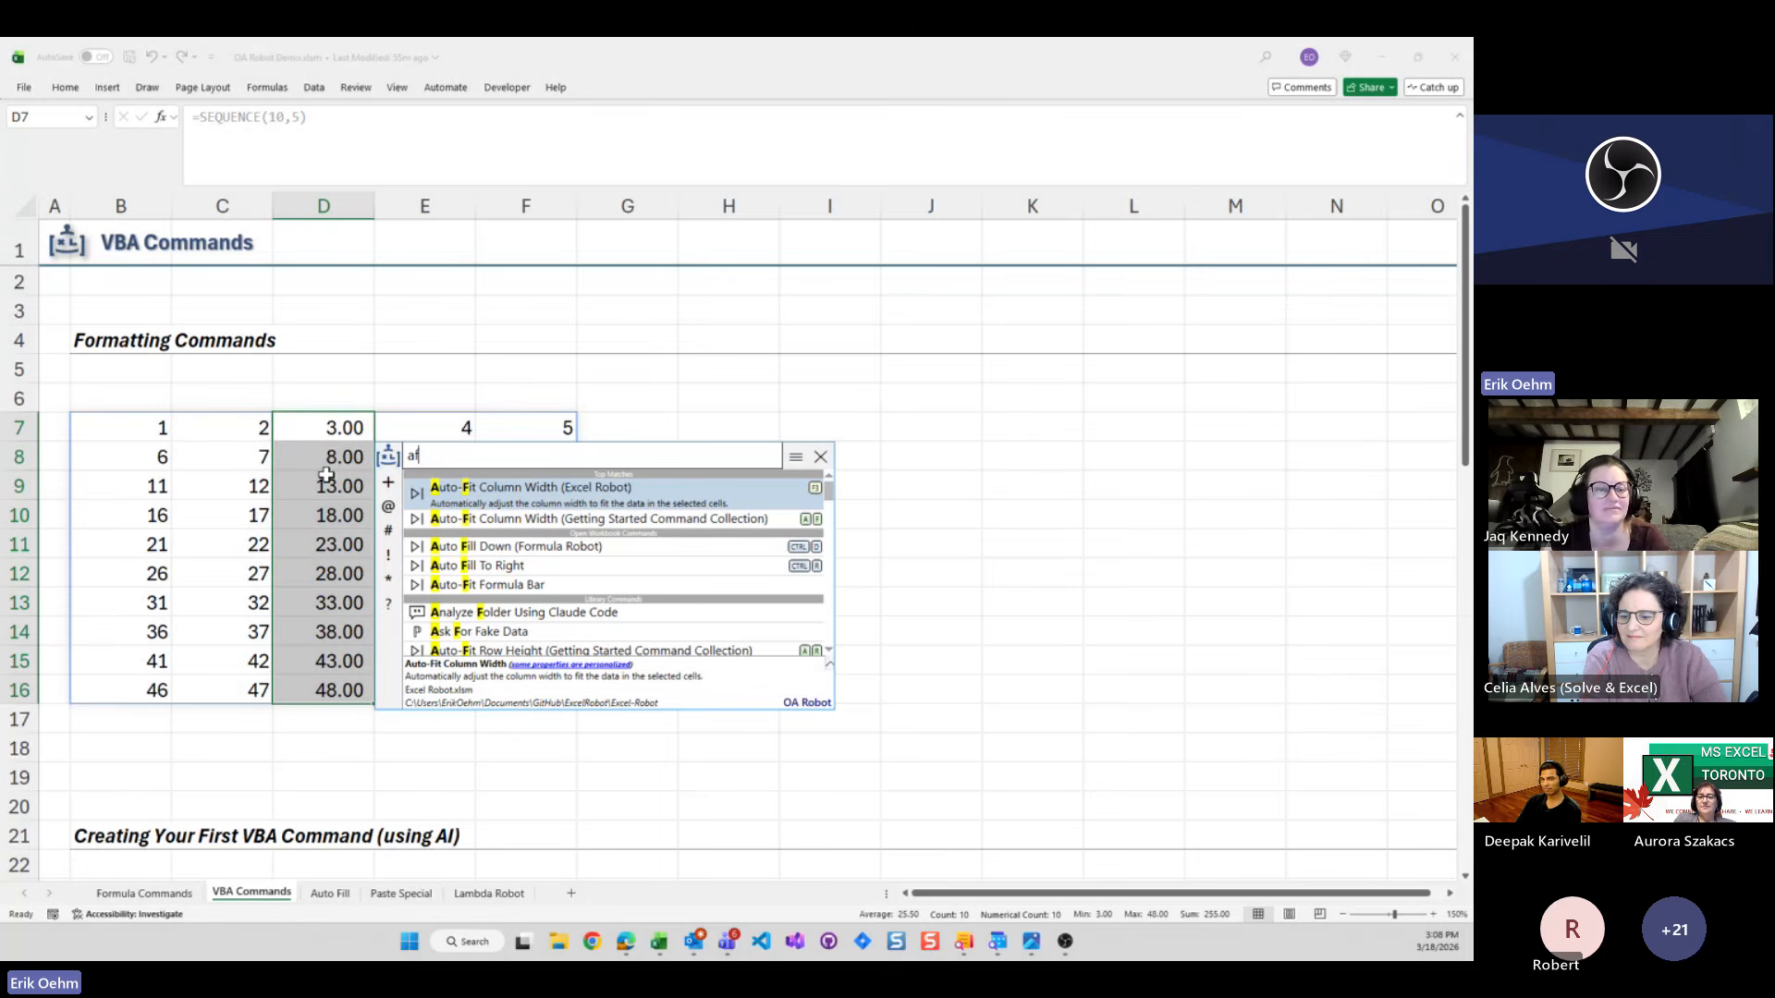
key("Down")
key("Down")
key("Down")
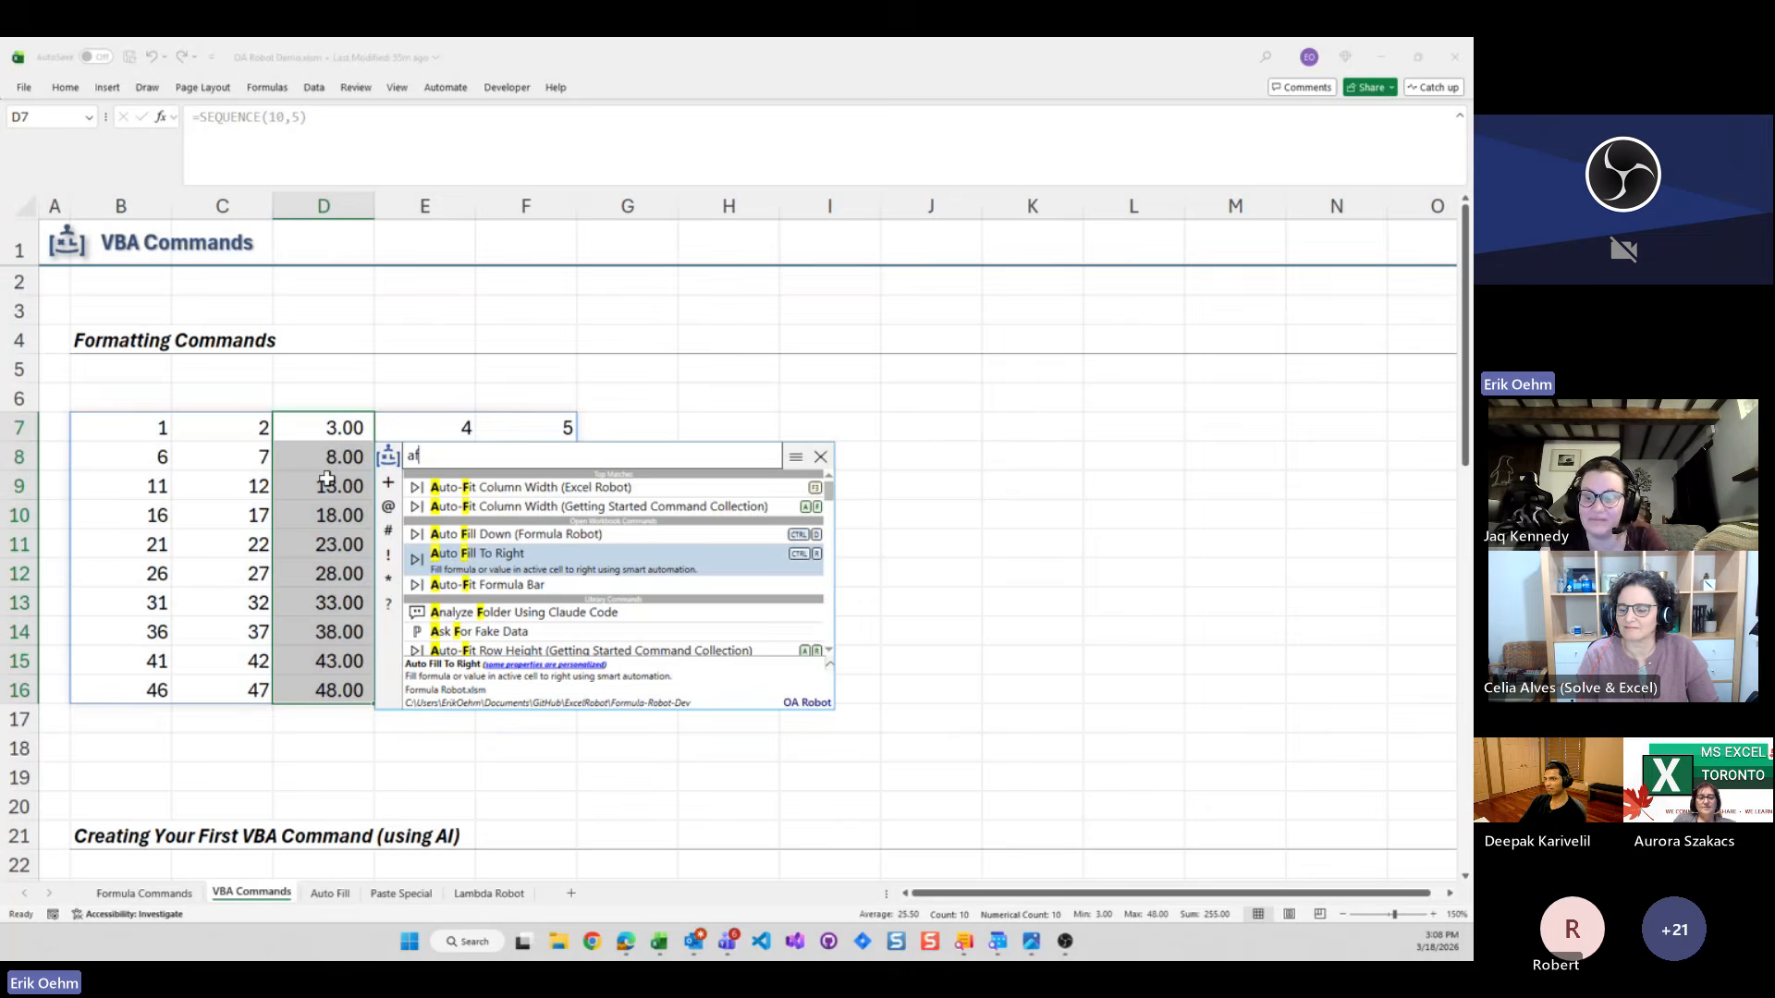
key("Return")
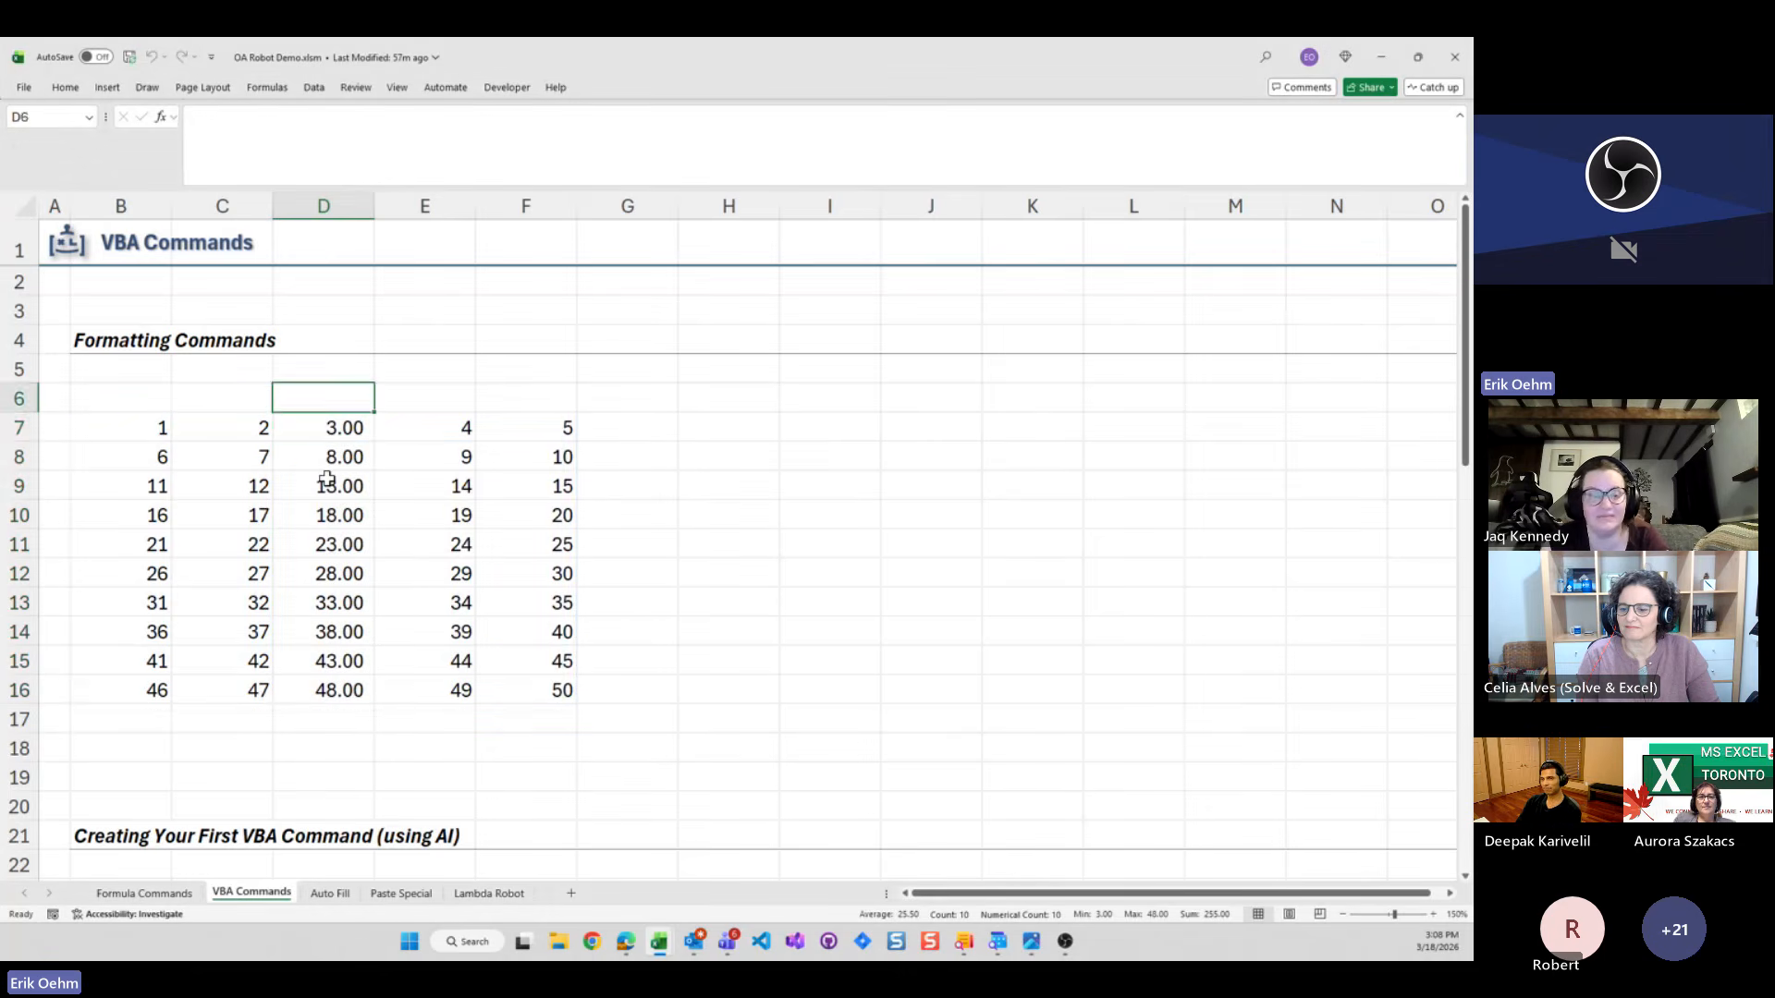
Format E7:E16 as one-decimal percentages with OA Robot 'p1'
key("Down")
key("Down")
key("Down")
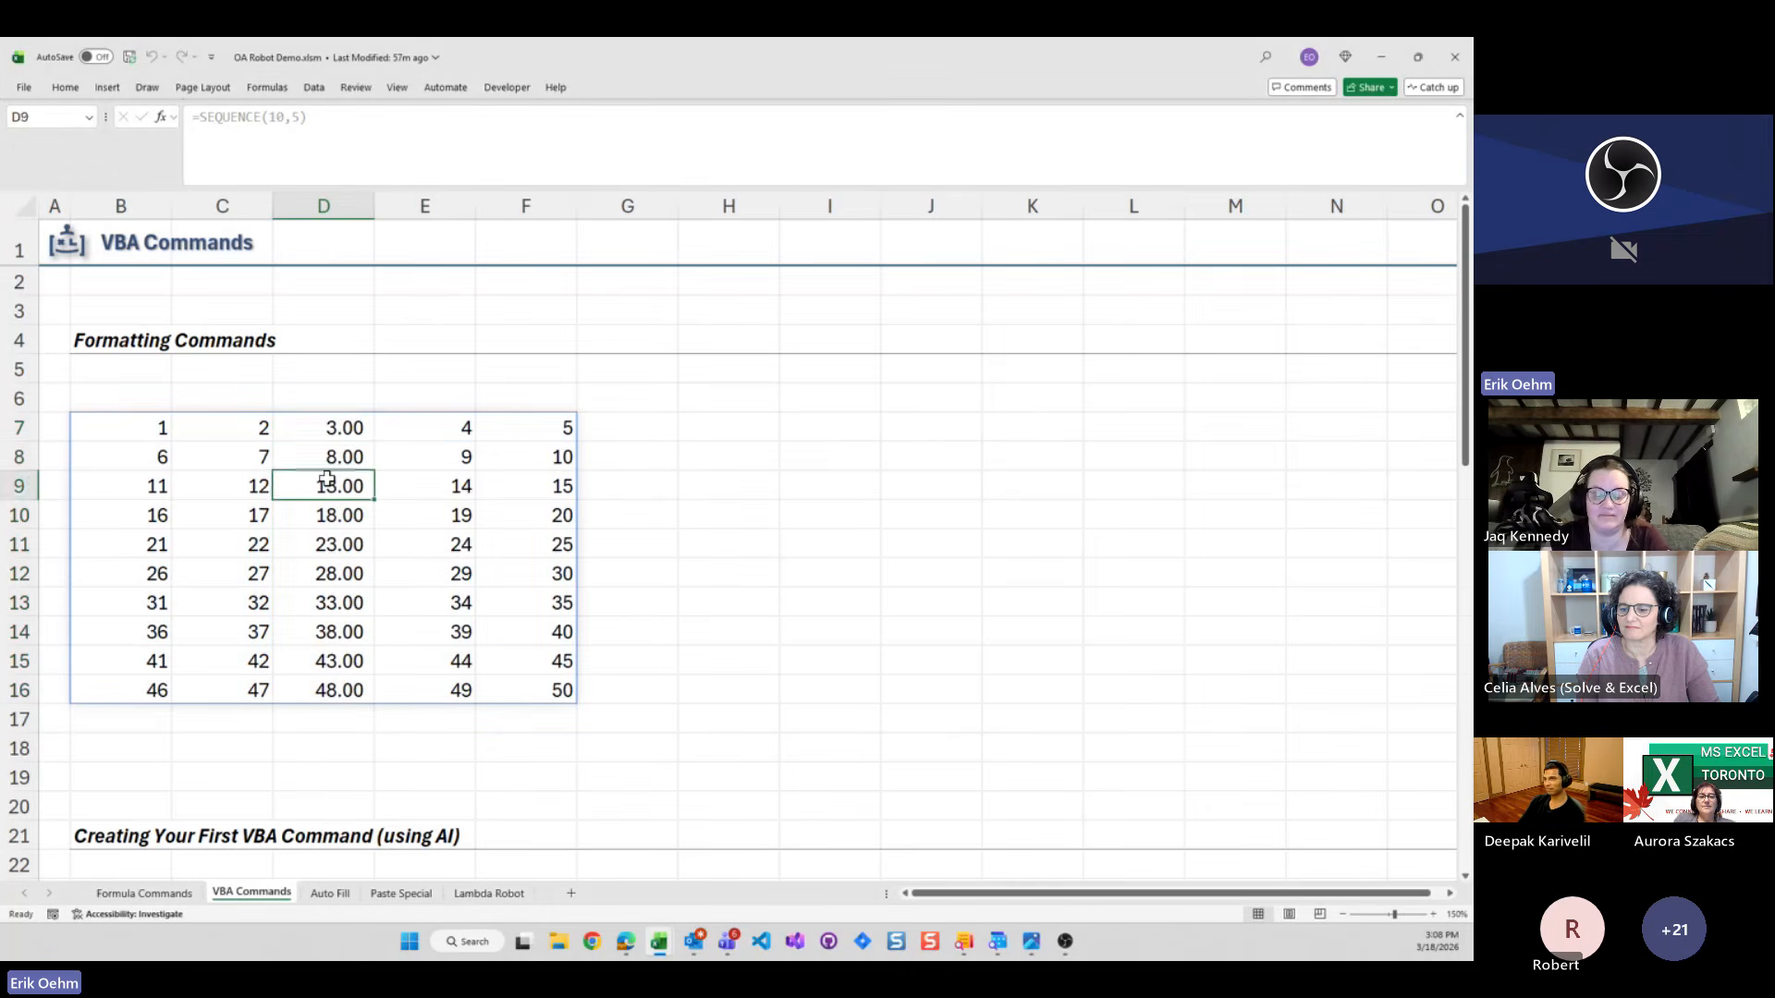
key("Right")
key("Up")
key("Up")
key("Up")
key("ctrl+shift+Down")
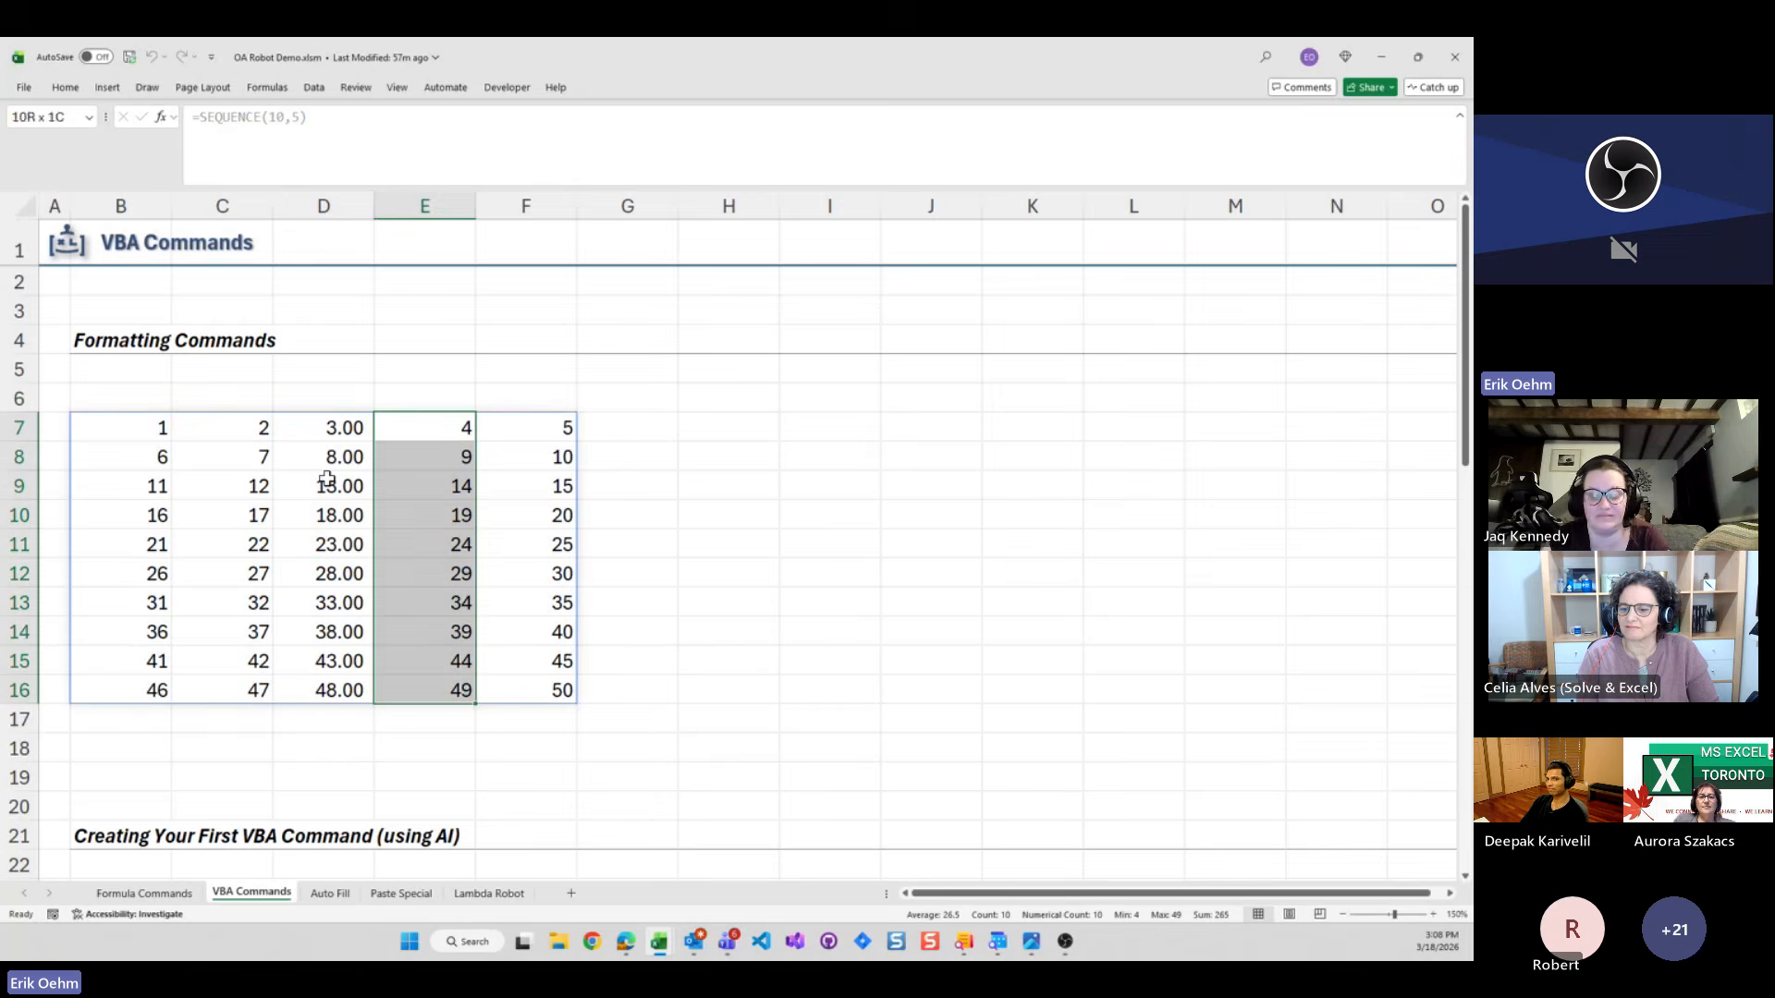
key("ctrl+shift+space")
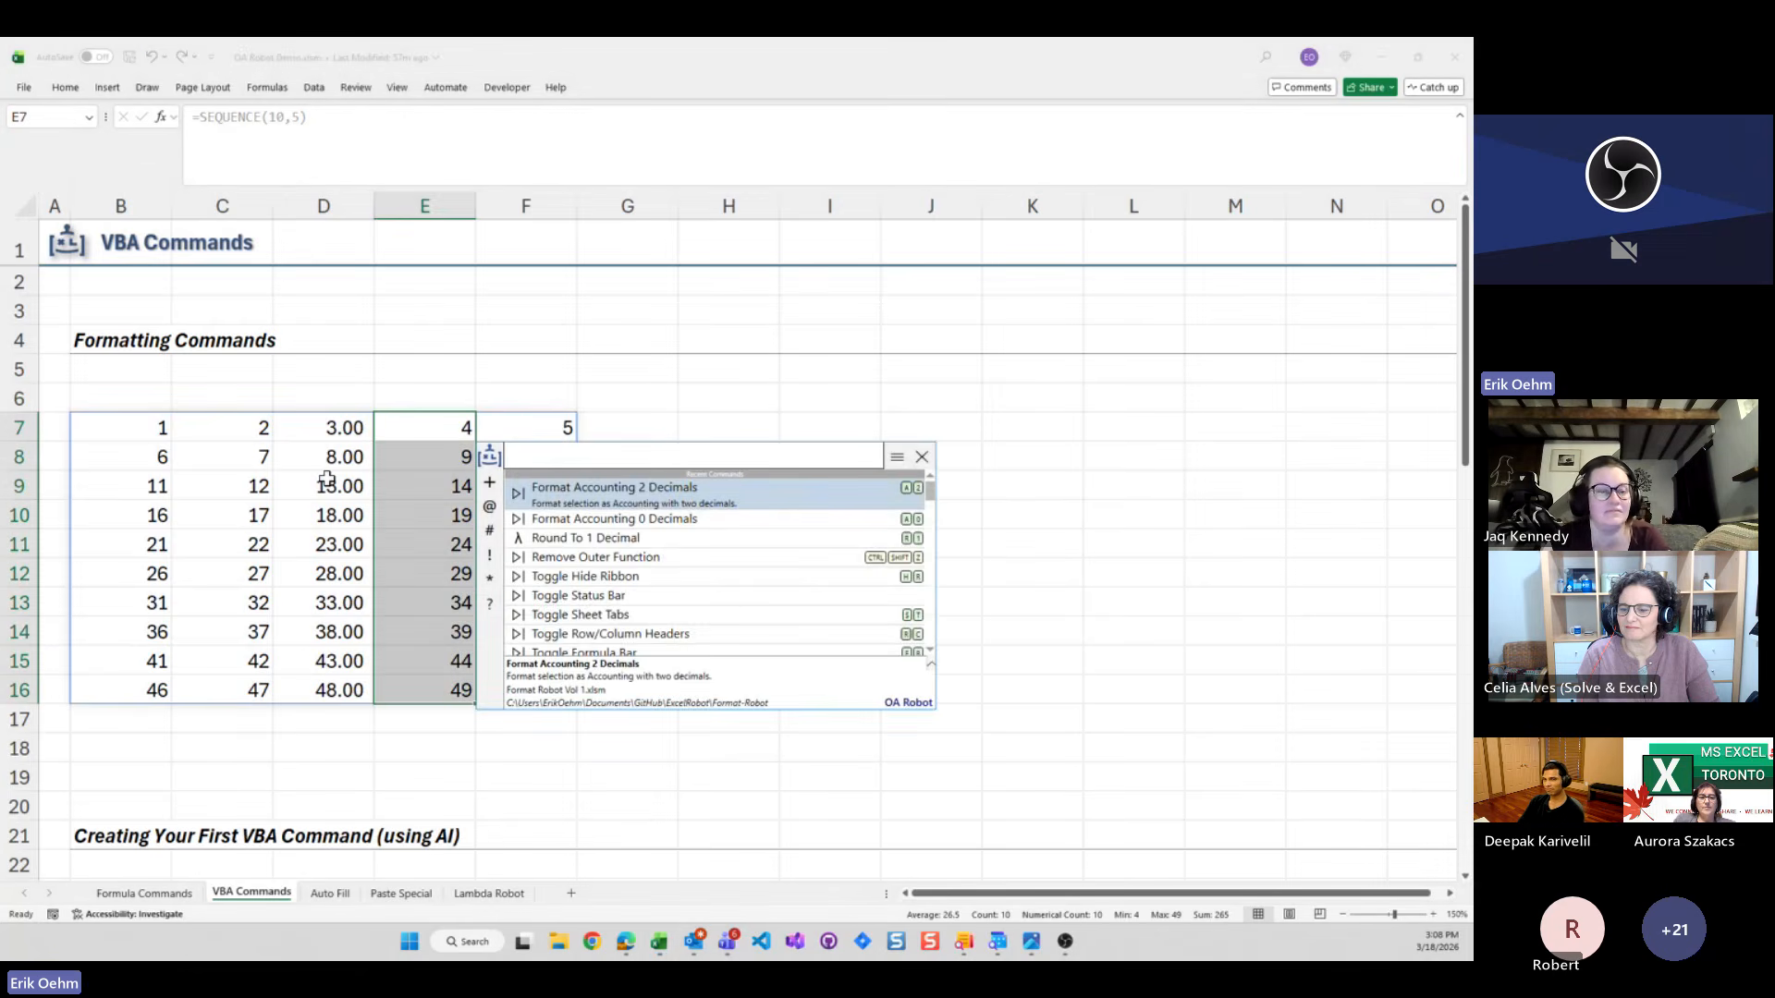
type("p1")
key("Return")
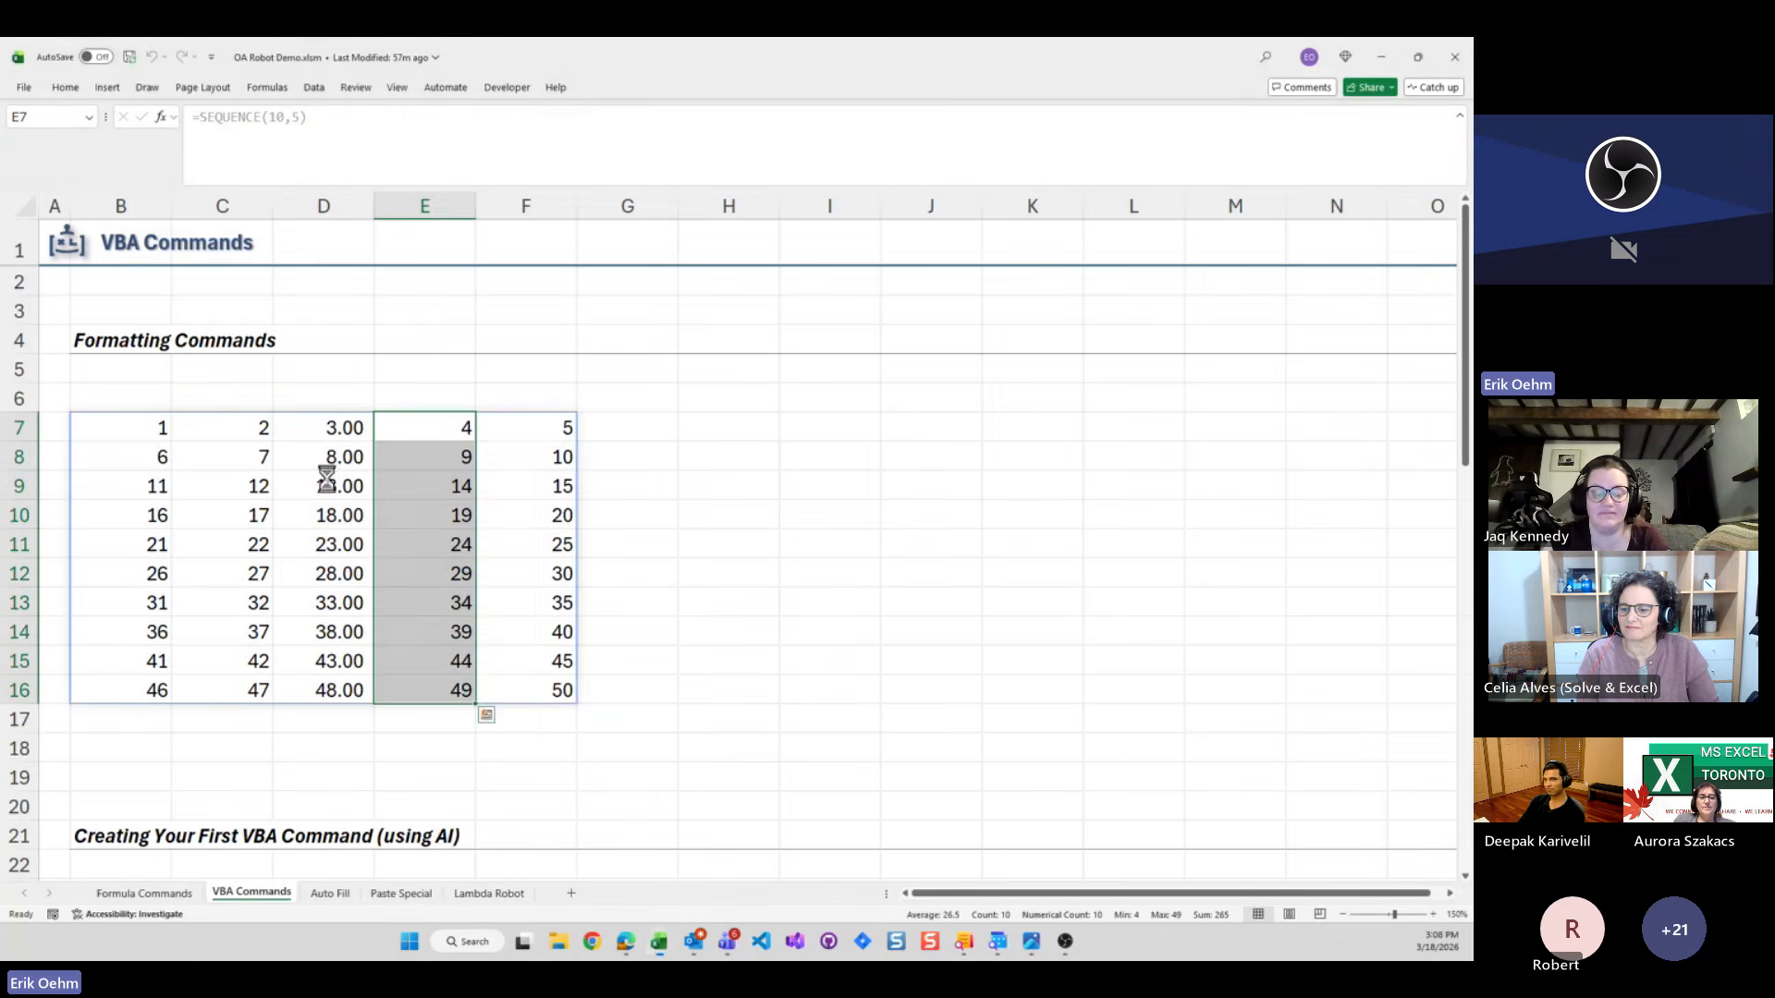
Hide column F's values with OA Robot's Format As Hidden ('fah')
key("Right")
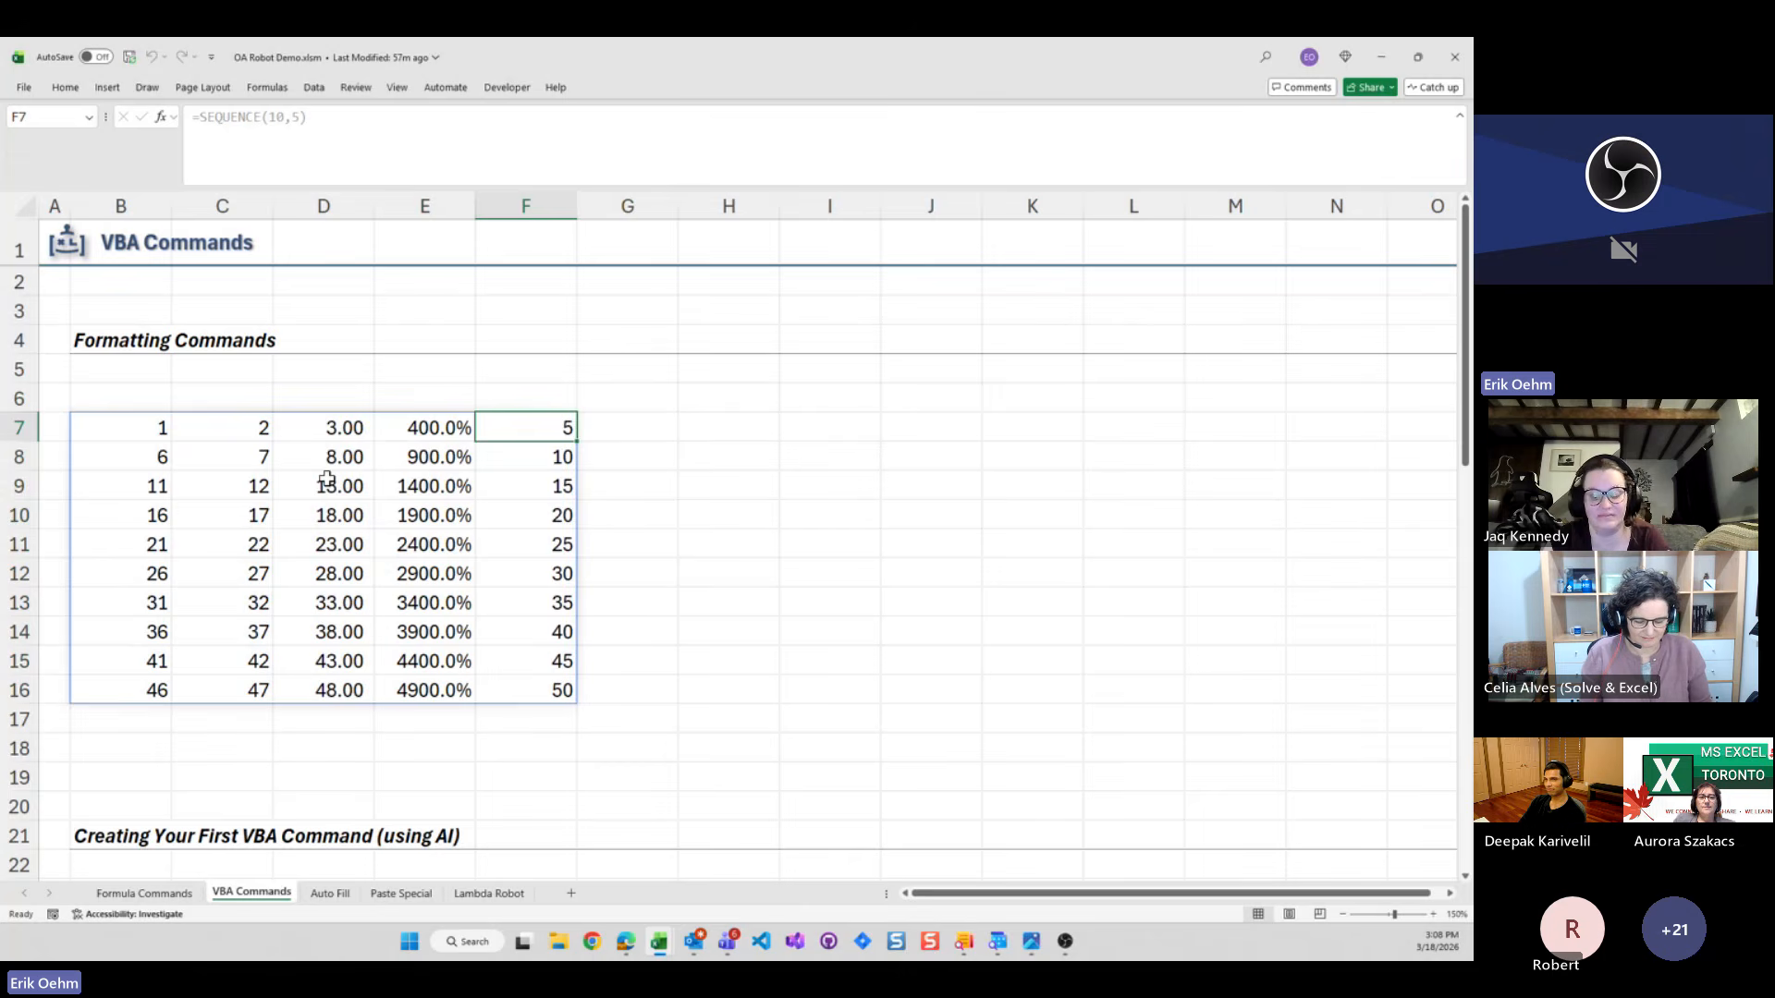
key("shift+Down")
key("shift+Down")
key("shift+Down")
key("shift+Down")
key("shift+Down")
key("shift+Down")
key("shift+Down")
key("shift+Down")
key("shift+Down")
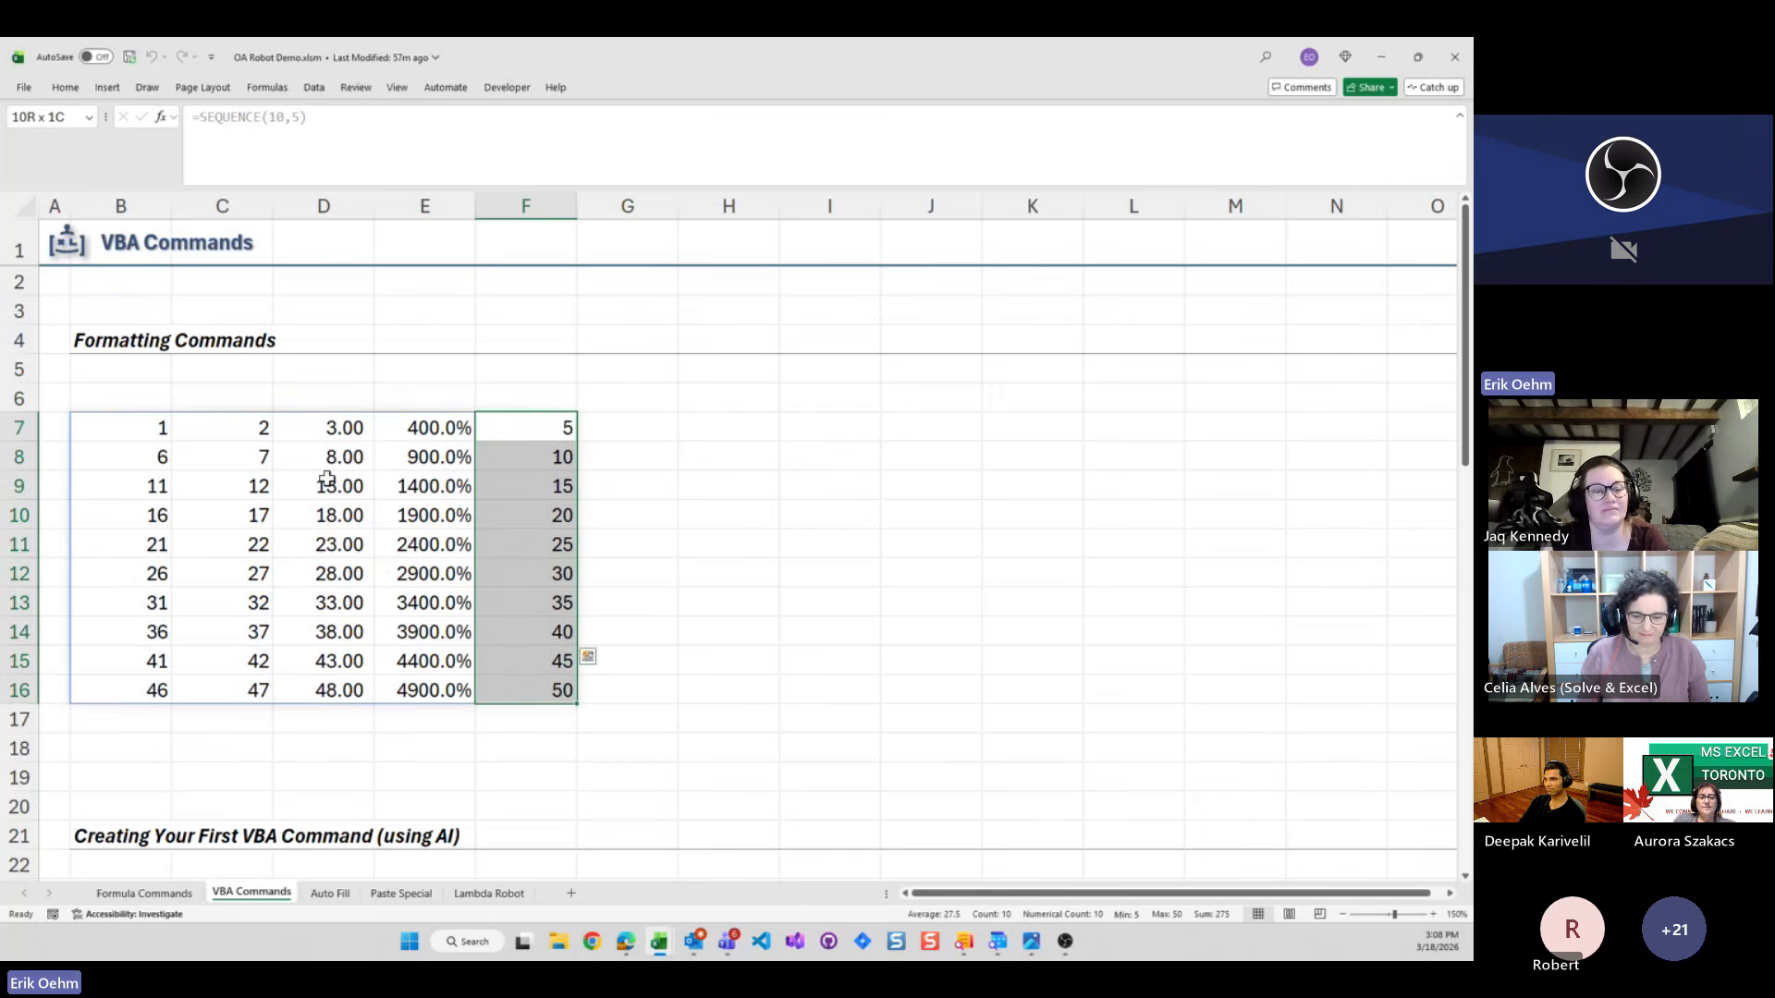
key("ctrl+shift+space")
type("fah")
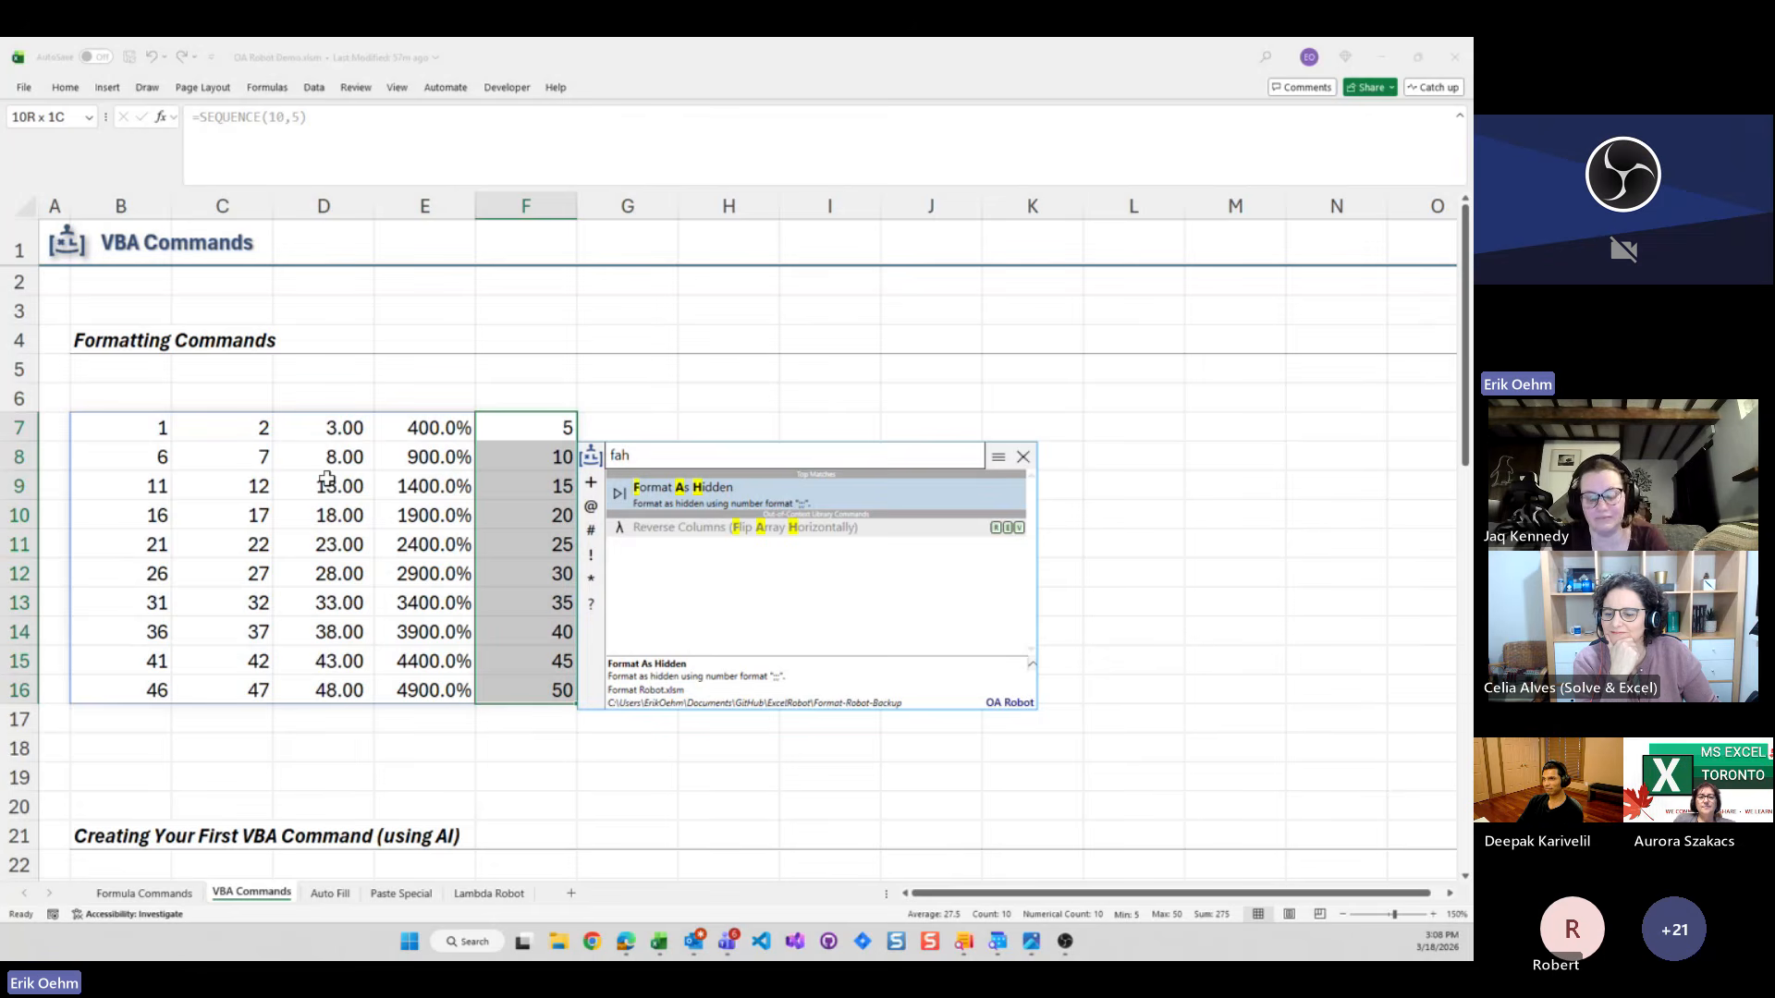
key("Return")
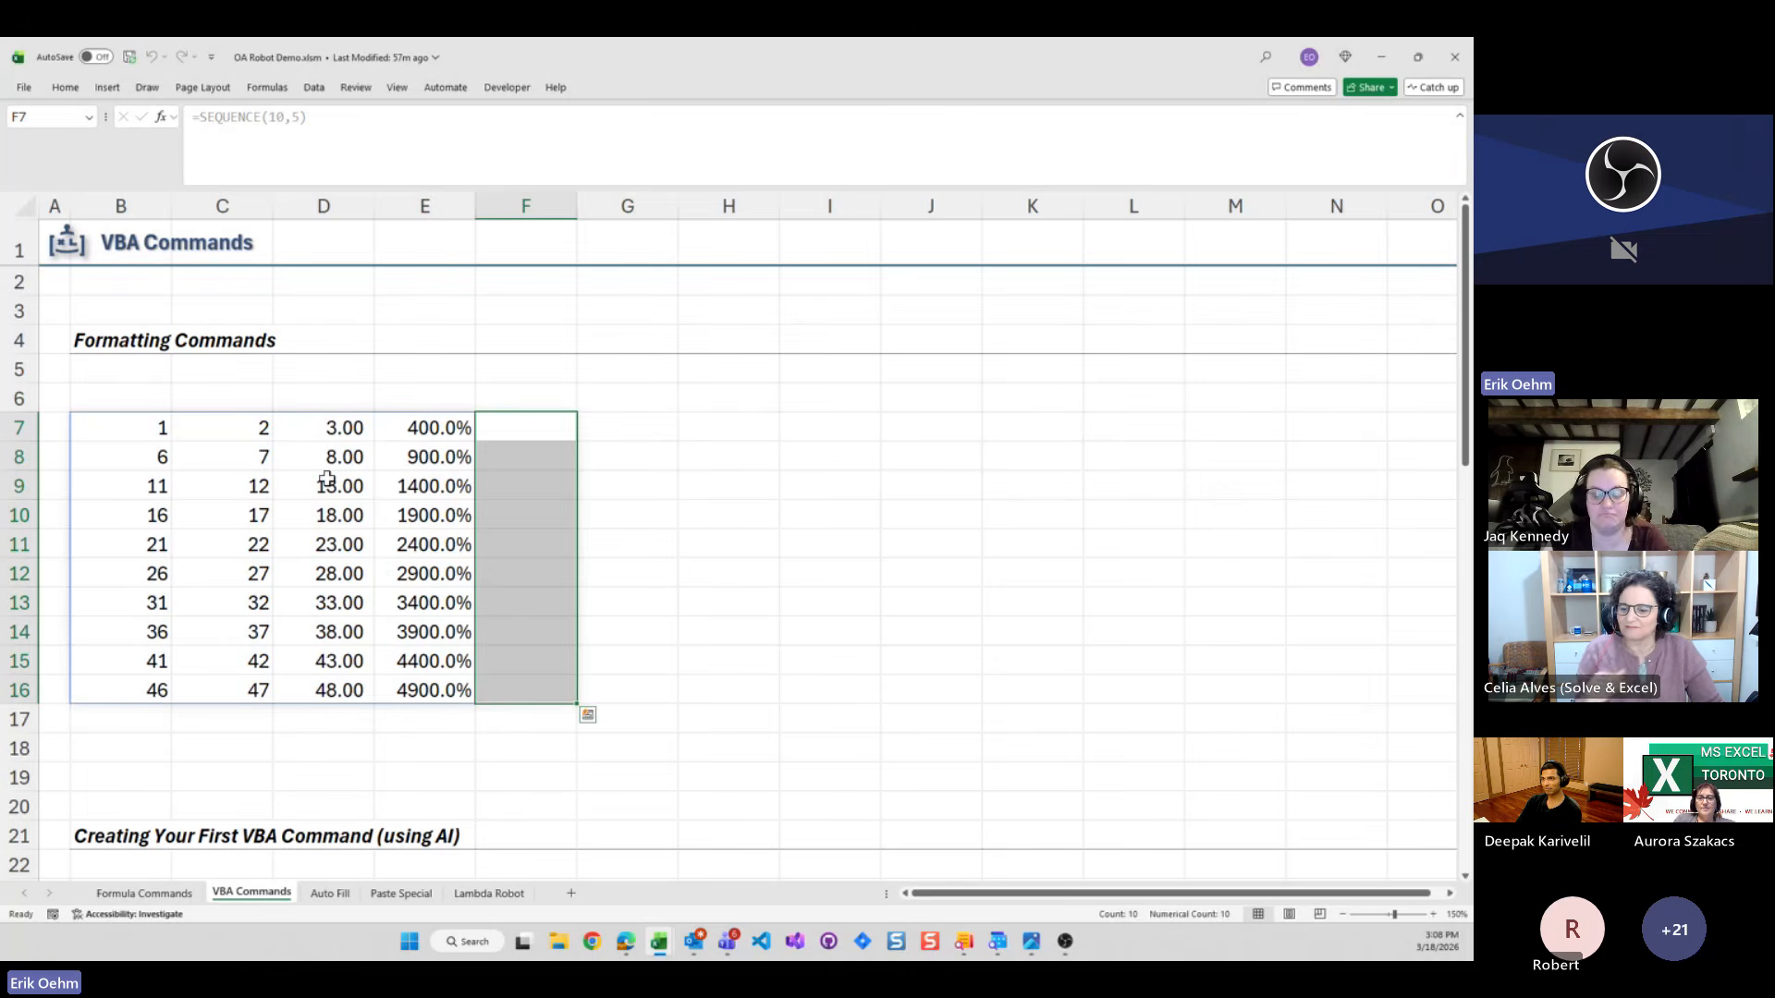
key("Left")
key("Left")
key("Left")
key("Left")
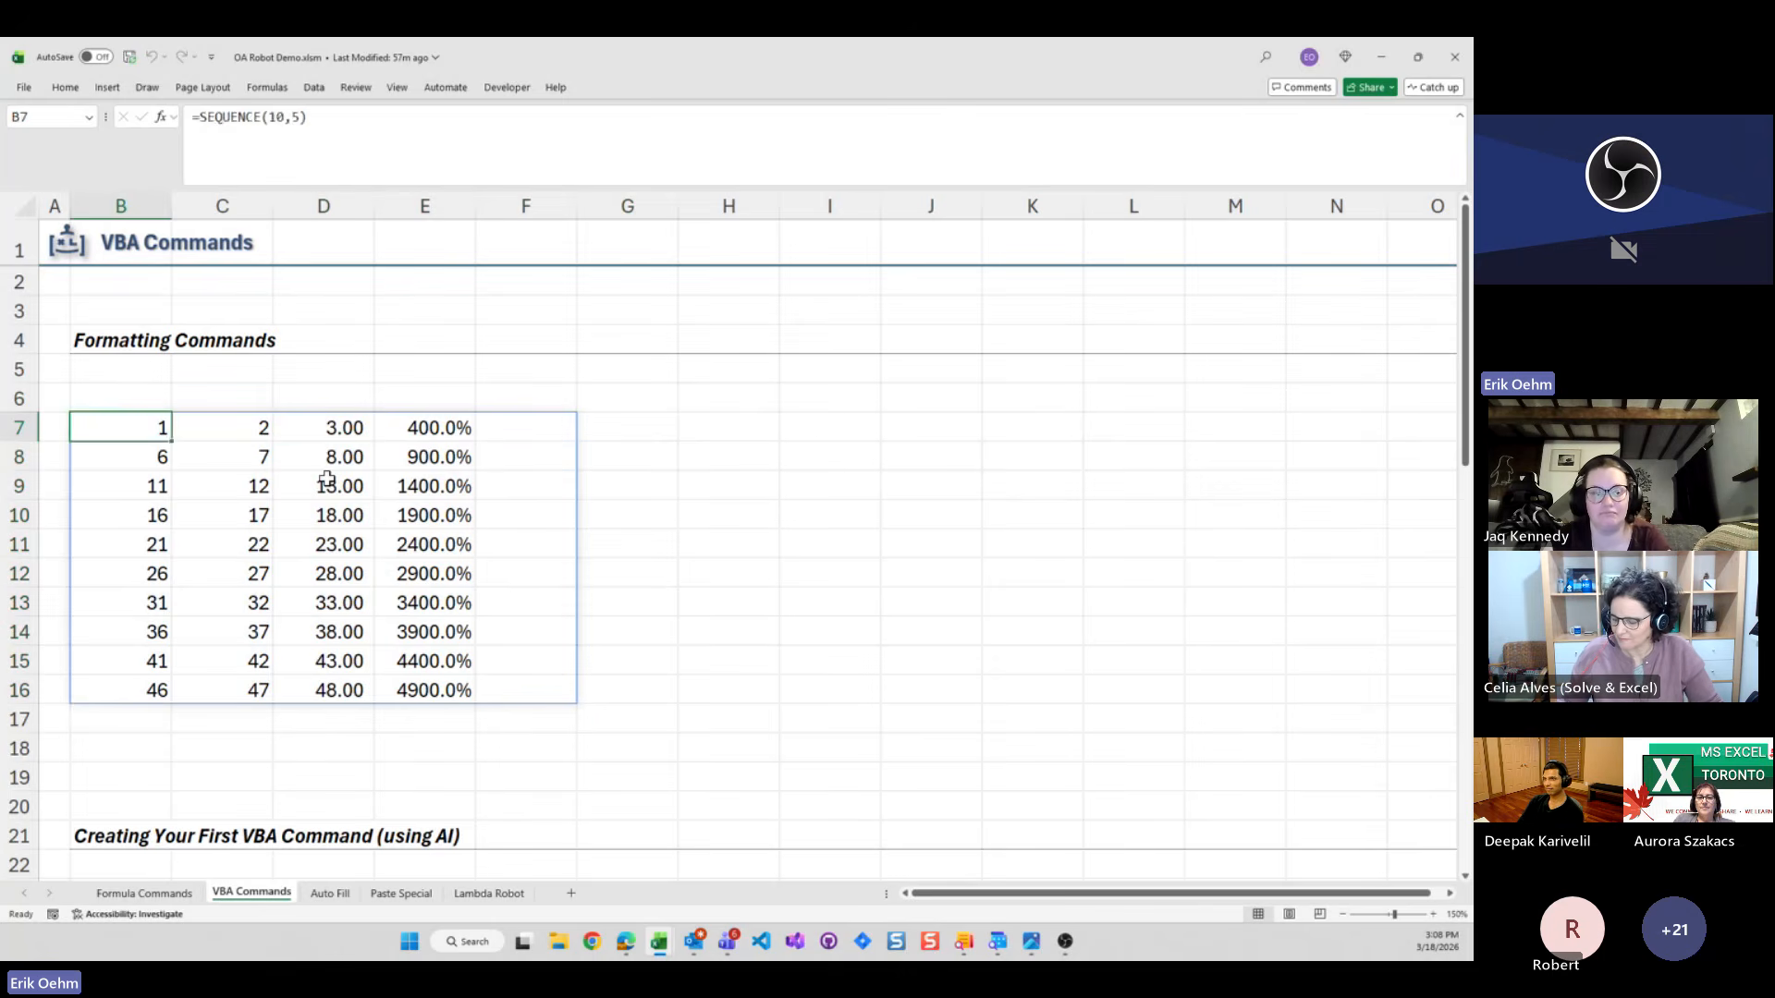
Mask B10:B13 with OA Robot's Format As Password ('fpas'), then return to B7
key("Down")
key("Down")
key("Down")
key("shift+Down")
key("shift+Down")
key("shift+Down")
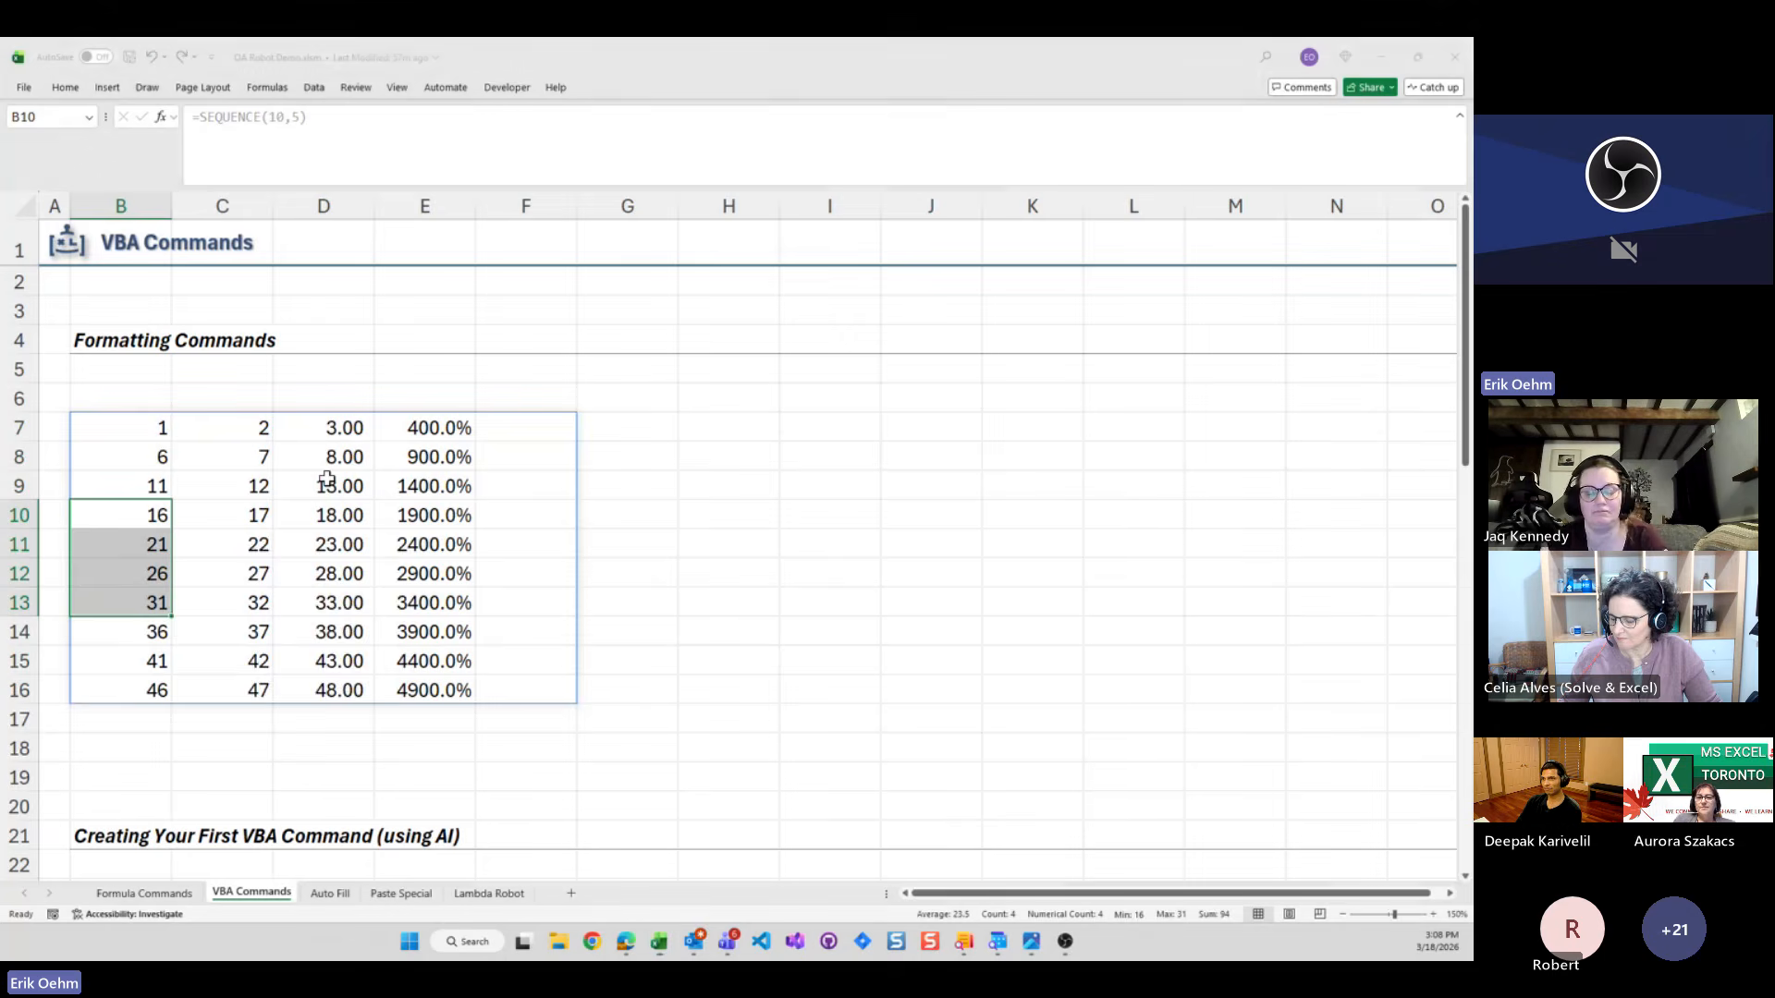
key("ctrl+shift+p")
type("fpa")
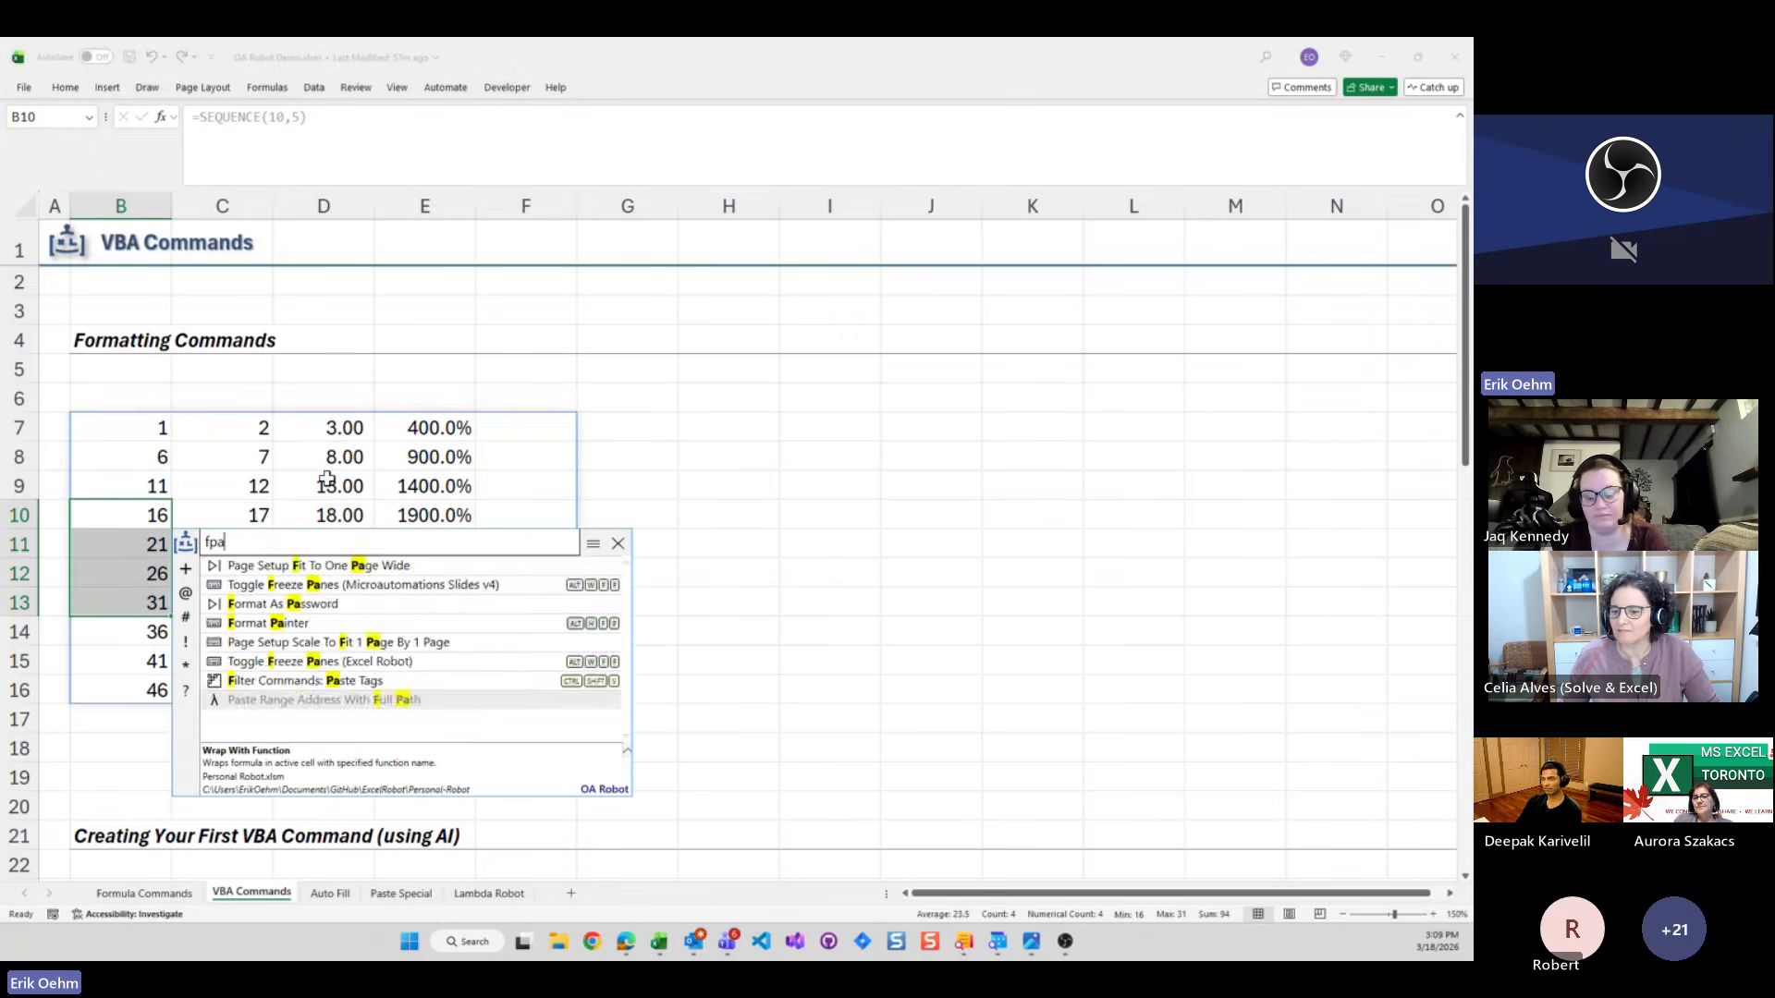
type("s")
key("Return")
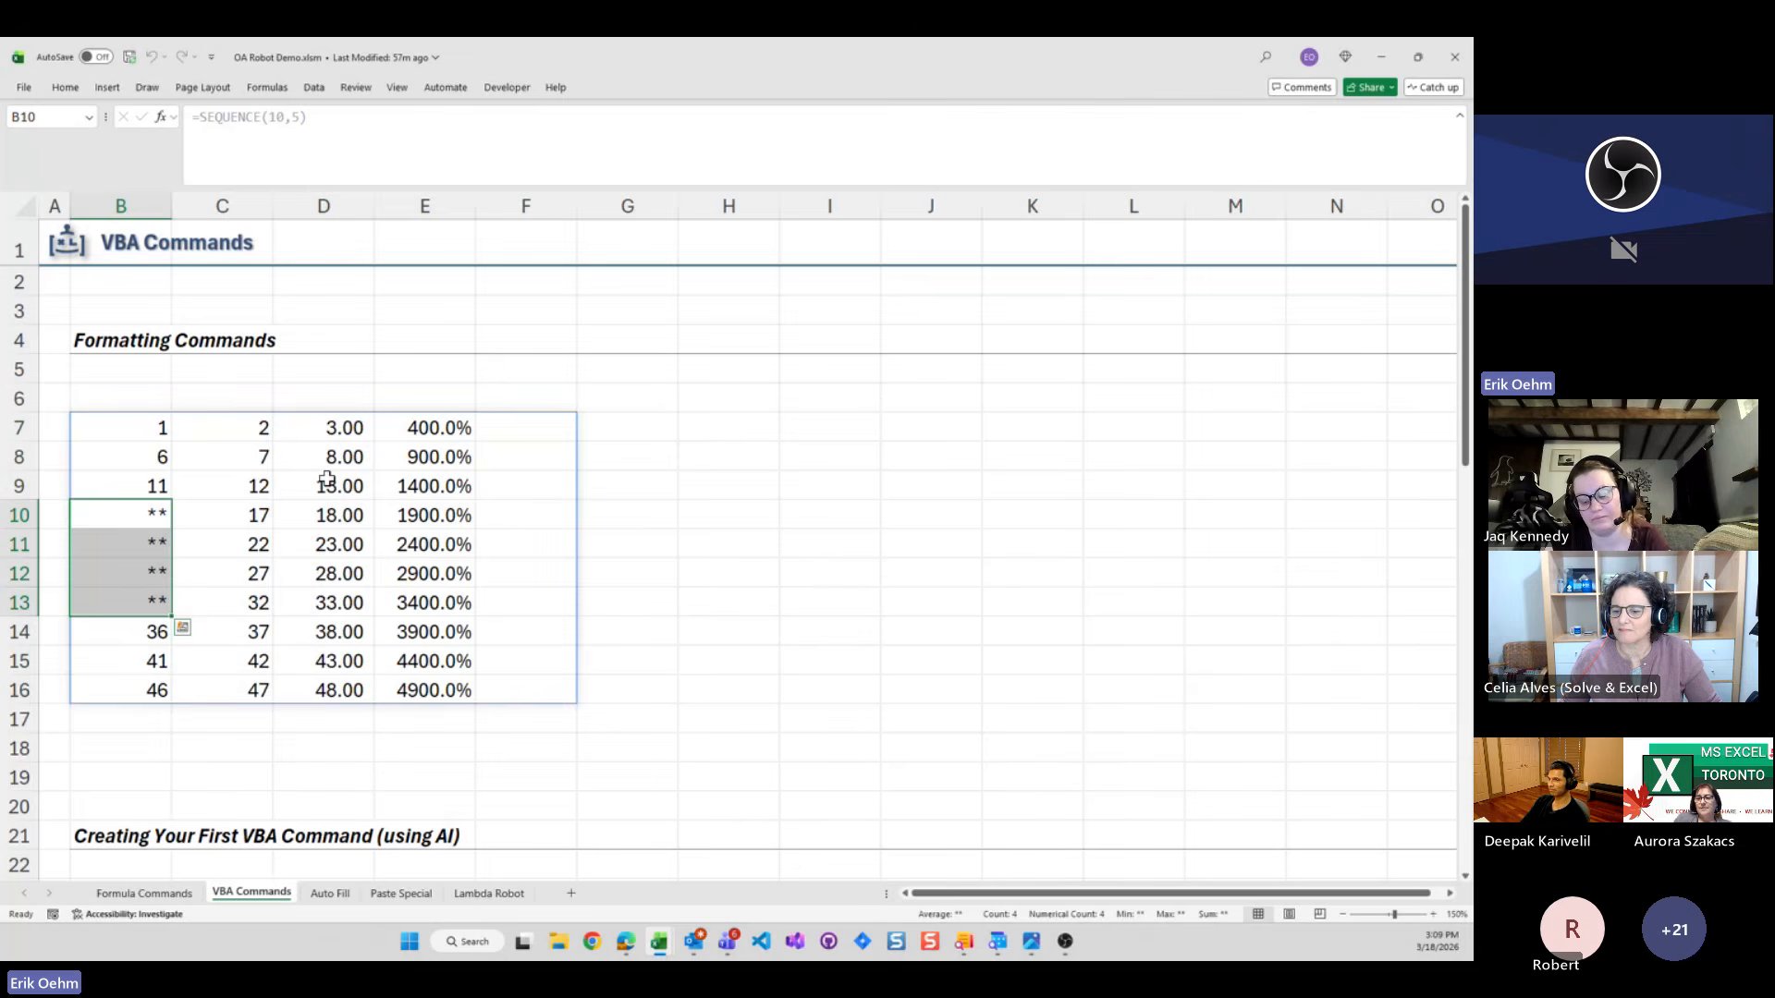
key("Right")
key("Right")
key("Right")
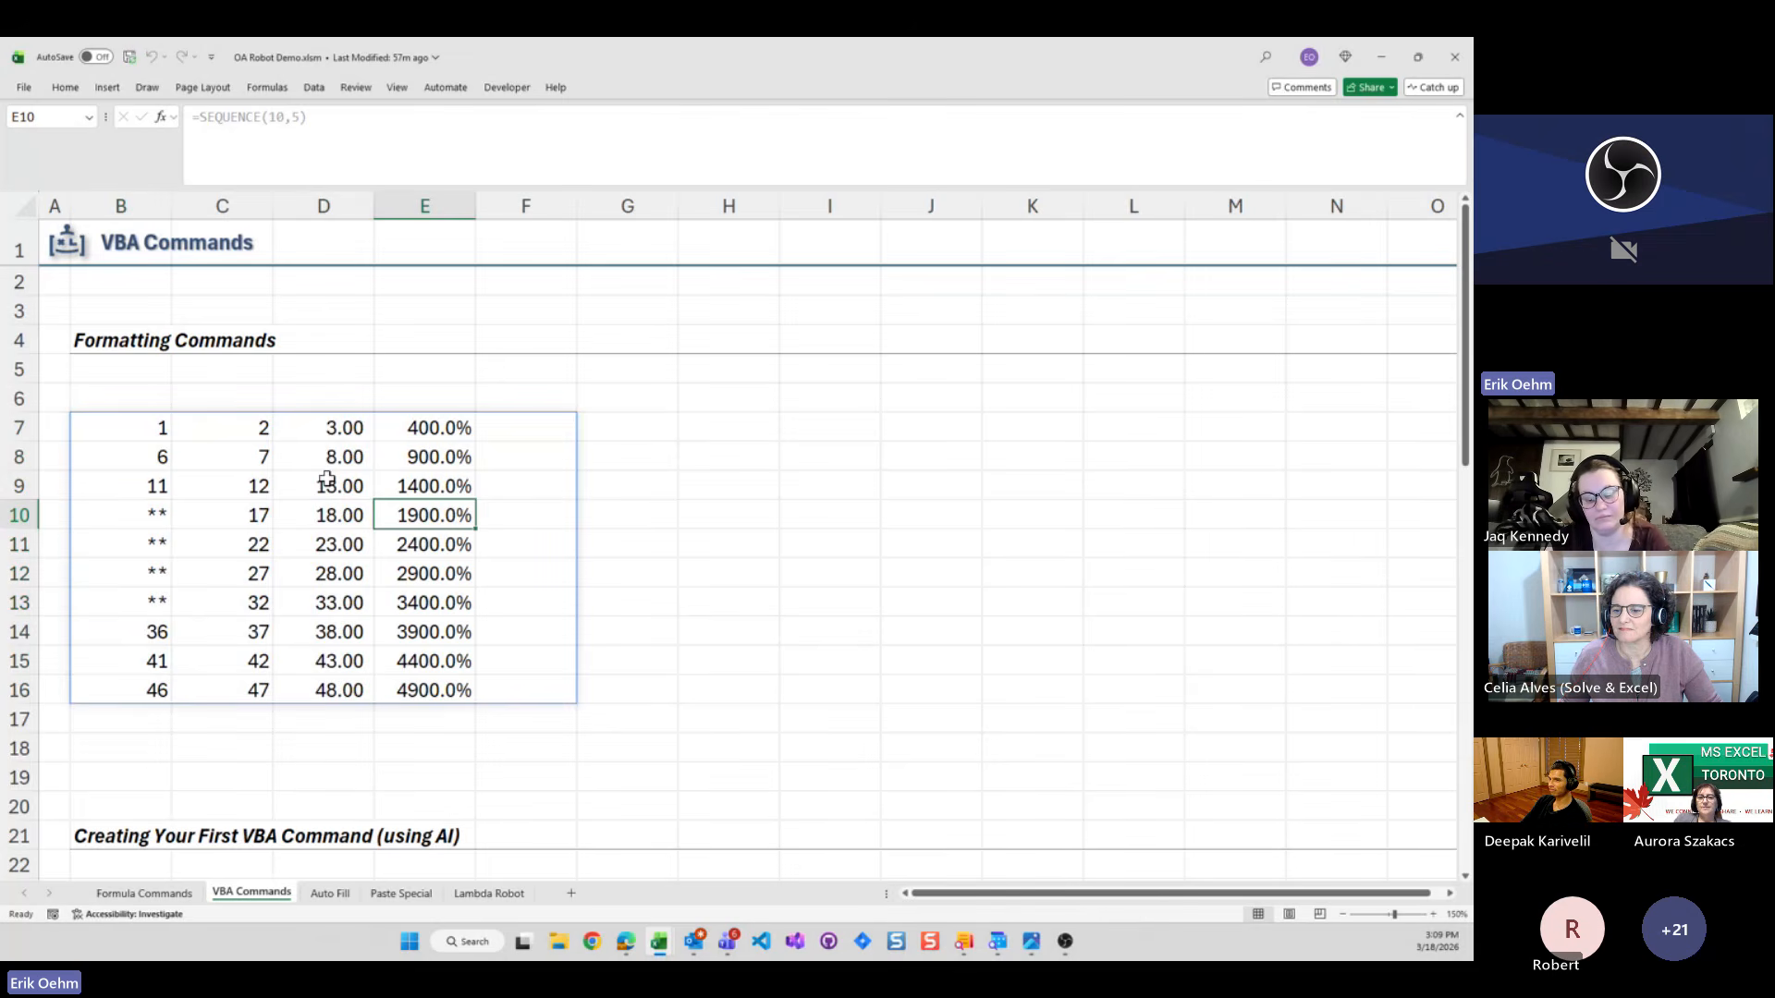
key("Left")
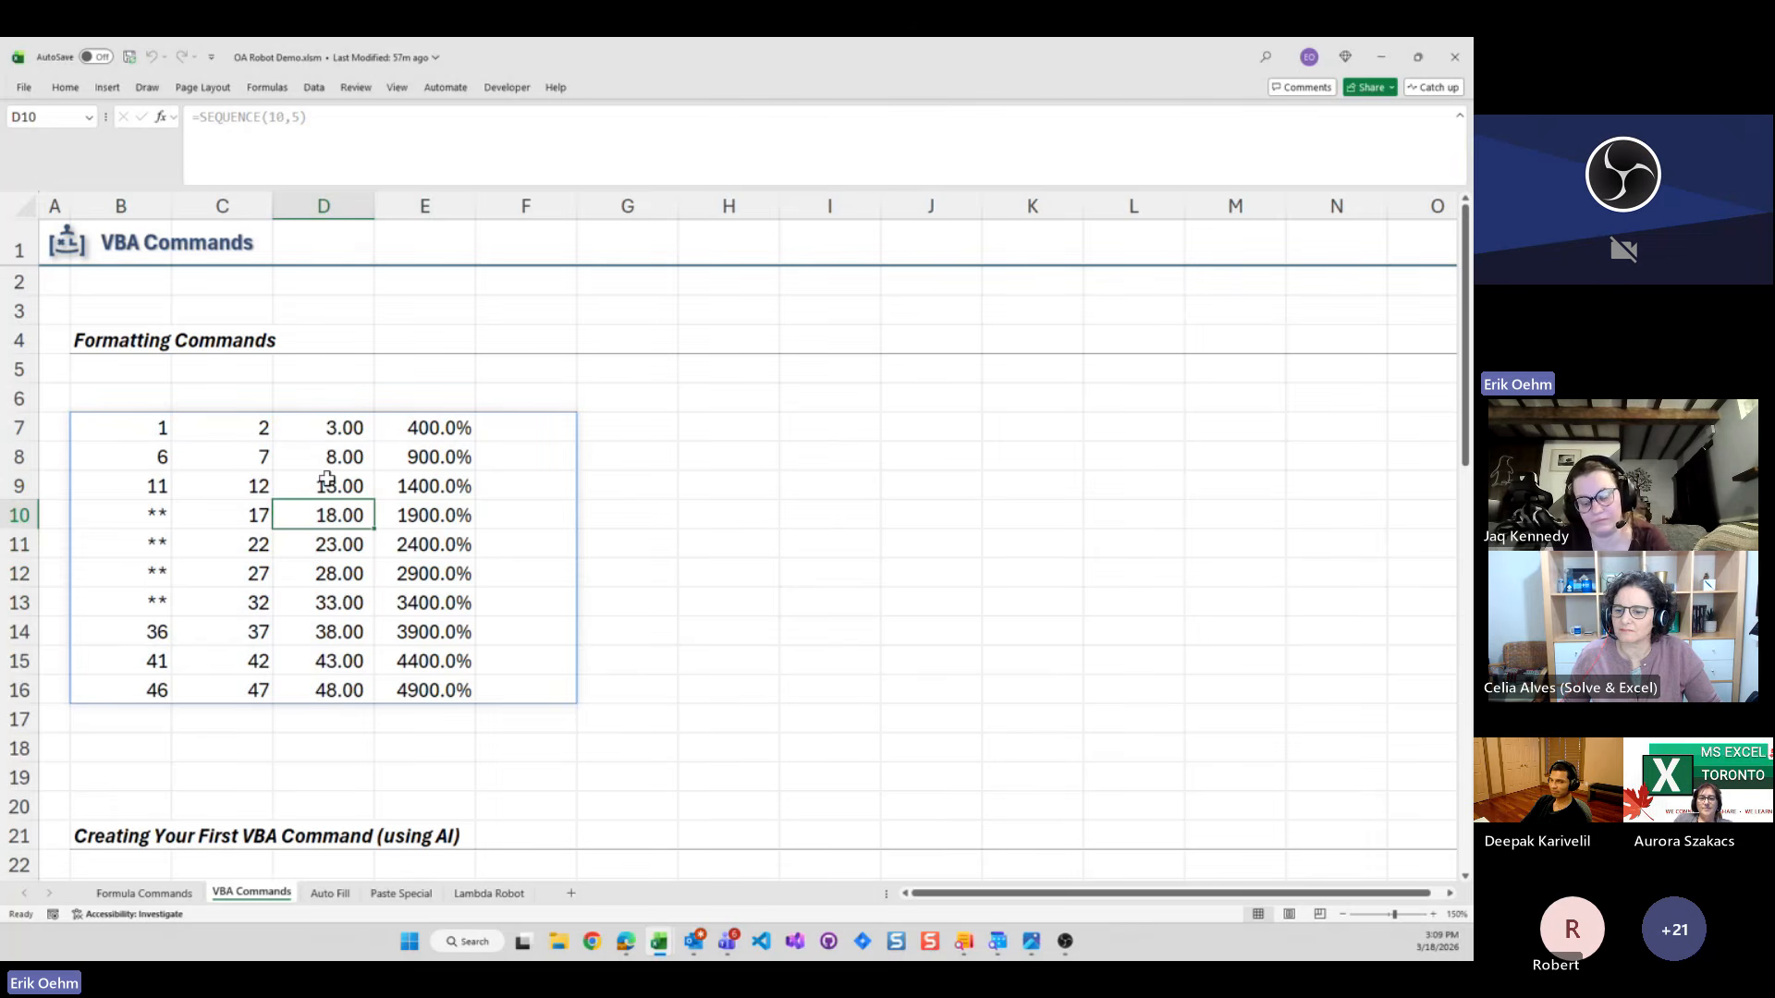
key("Left")
key("Left")
key("ctrl+Up")
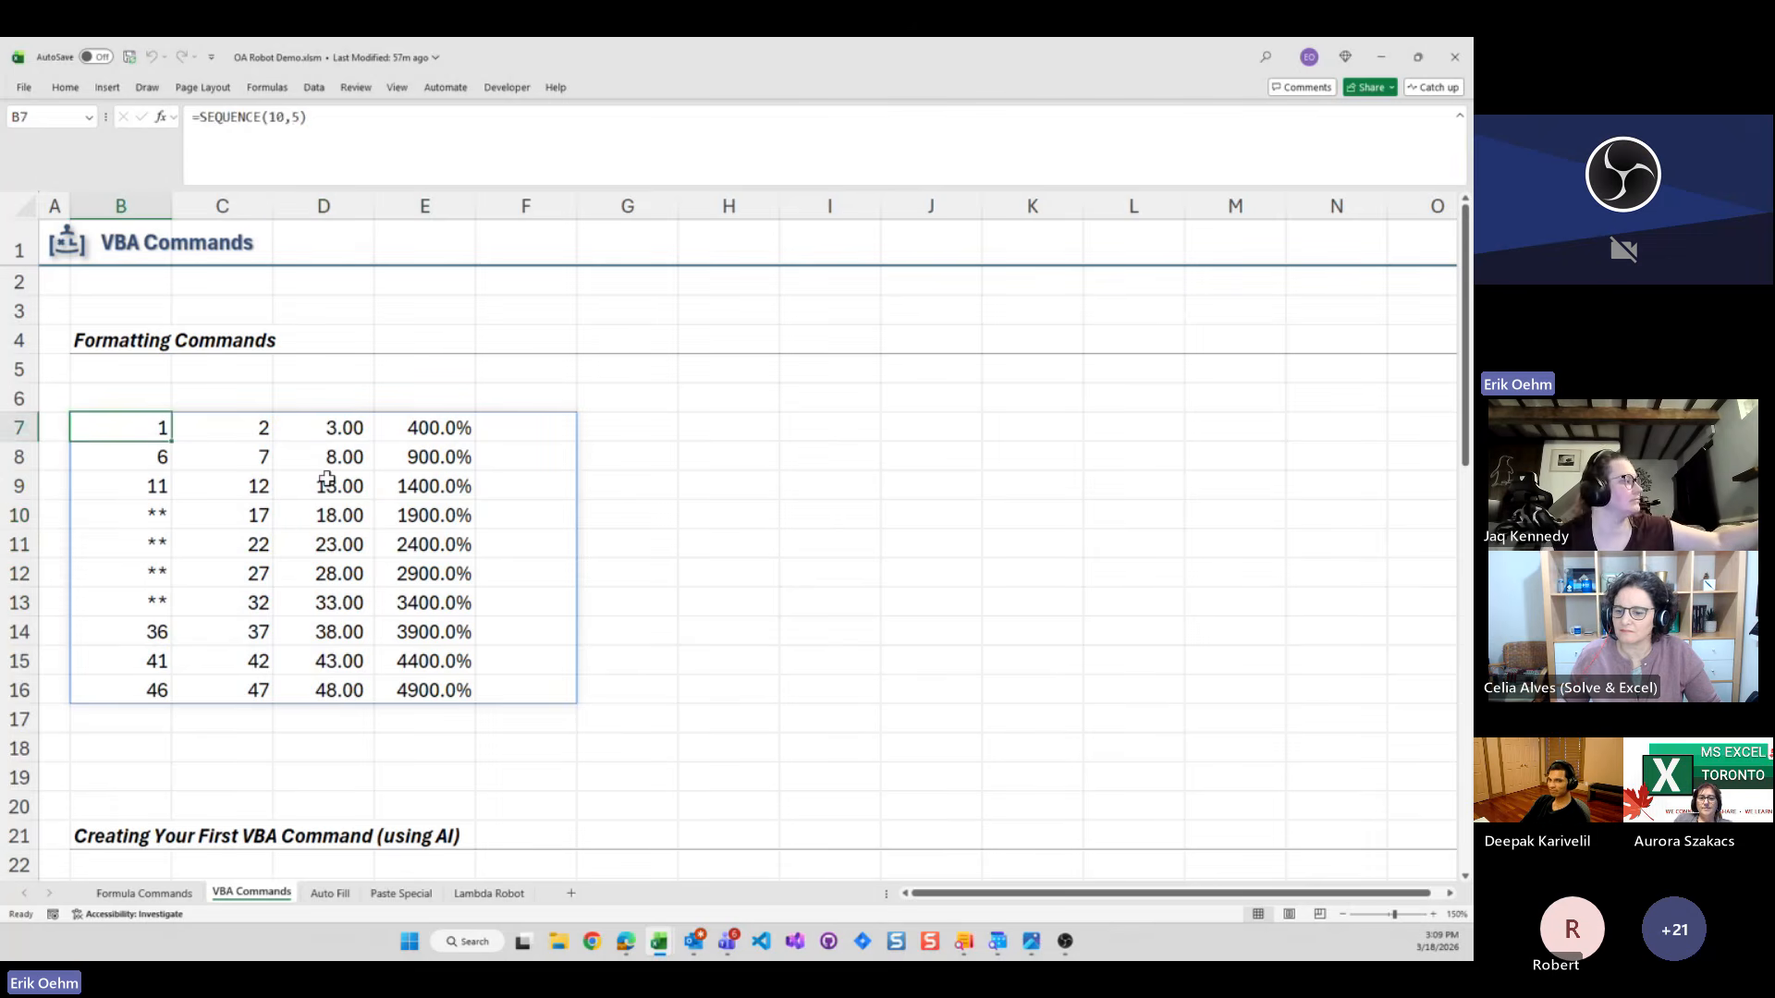
Apply OA Robot's Format All Borders ('abor') to the C9:E12 block
key("Down")
key("Down")
key("Right")
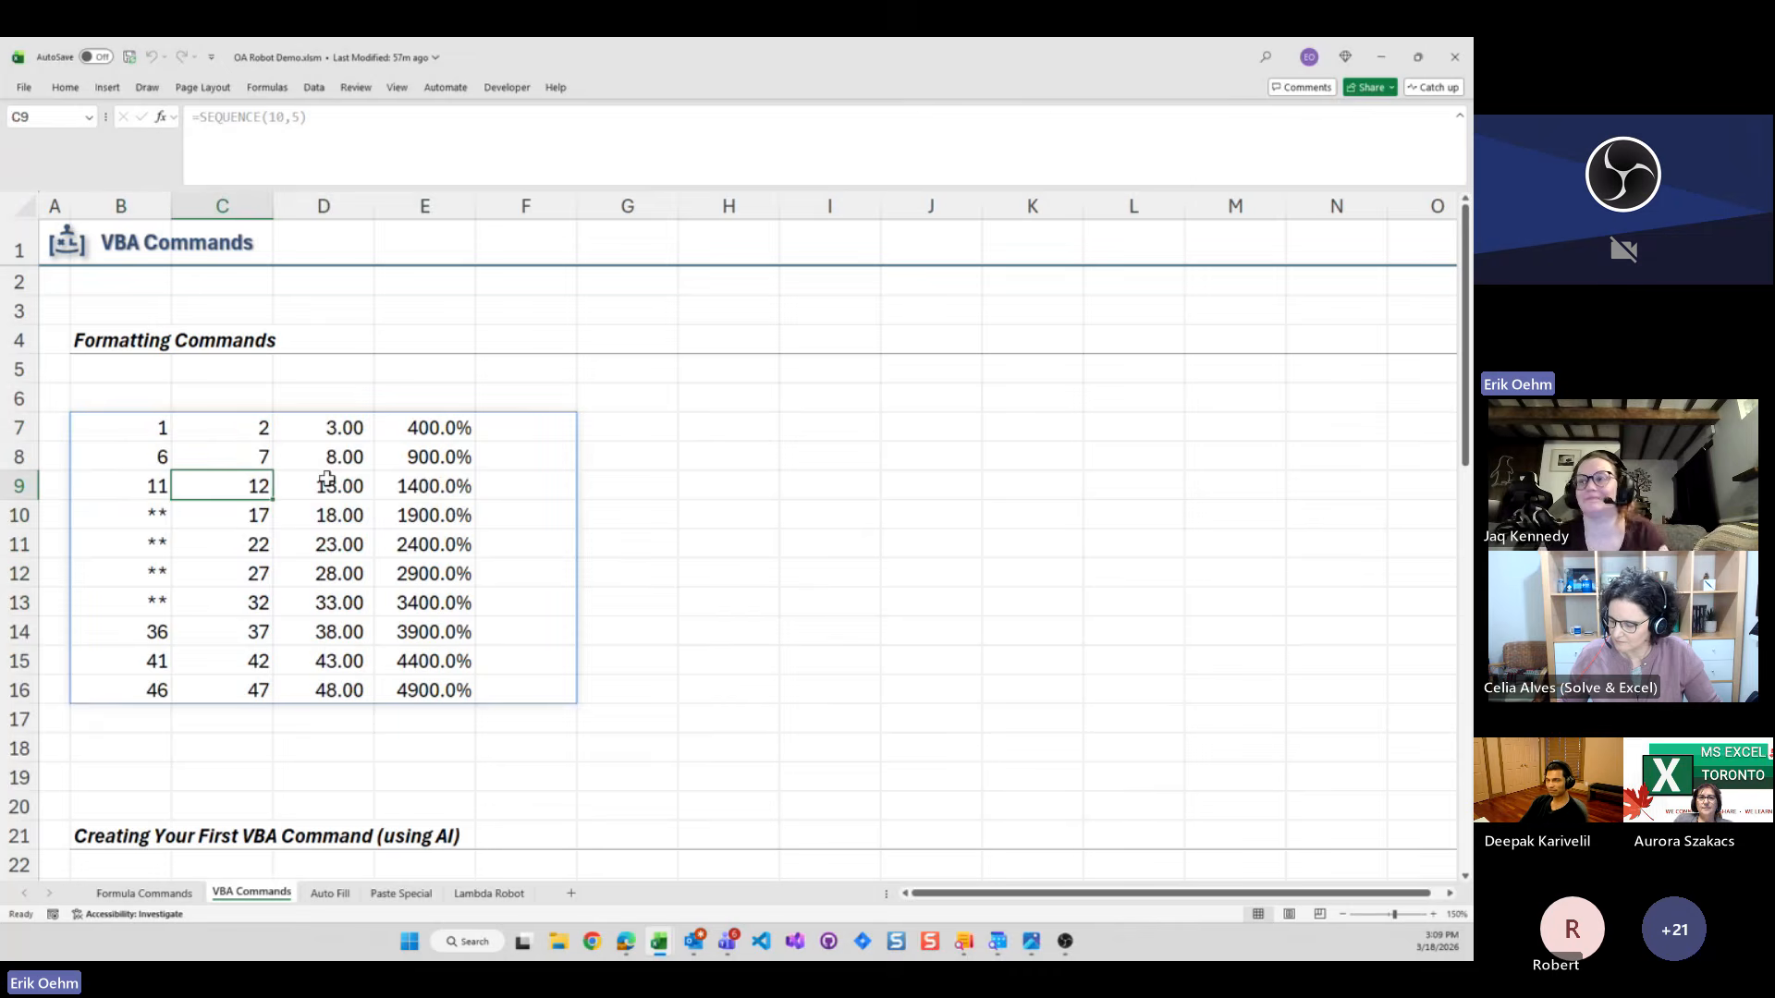
key("shift+Right")
key("shift+Right")
key("shift+Down")
key("shift+Down")
key("shift+Down")
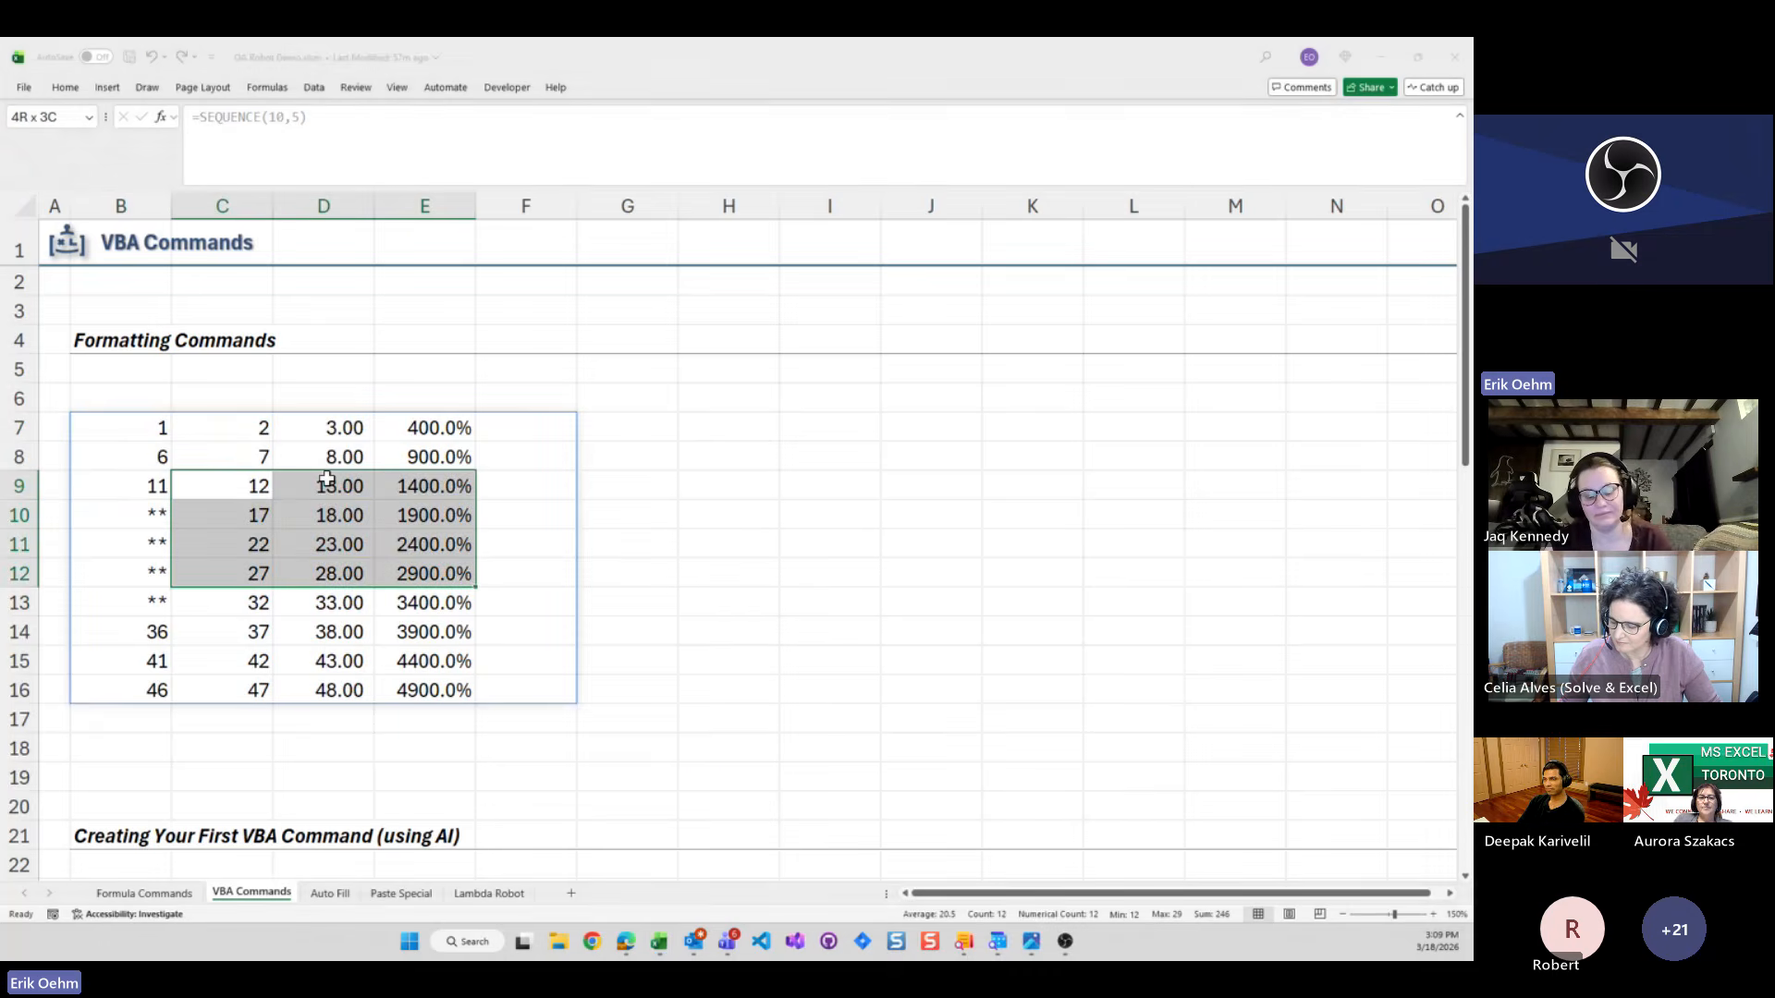
key("ctrl+space")
type("ba")
key("BackSpace")
key("BackSpace")
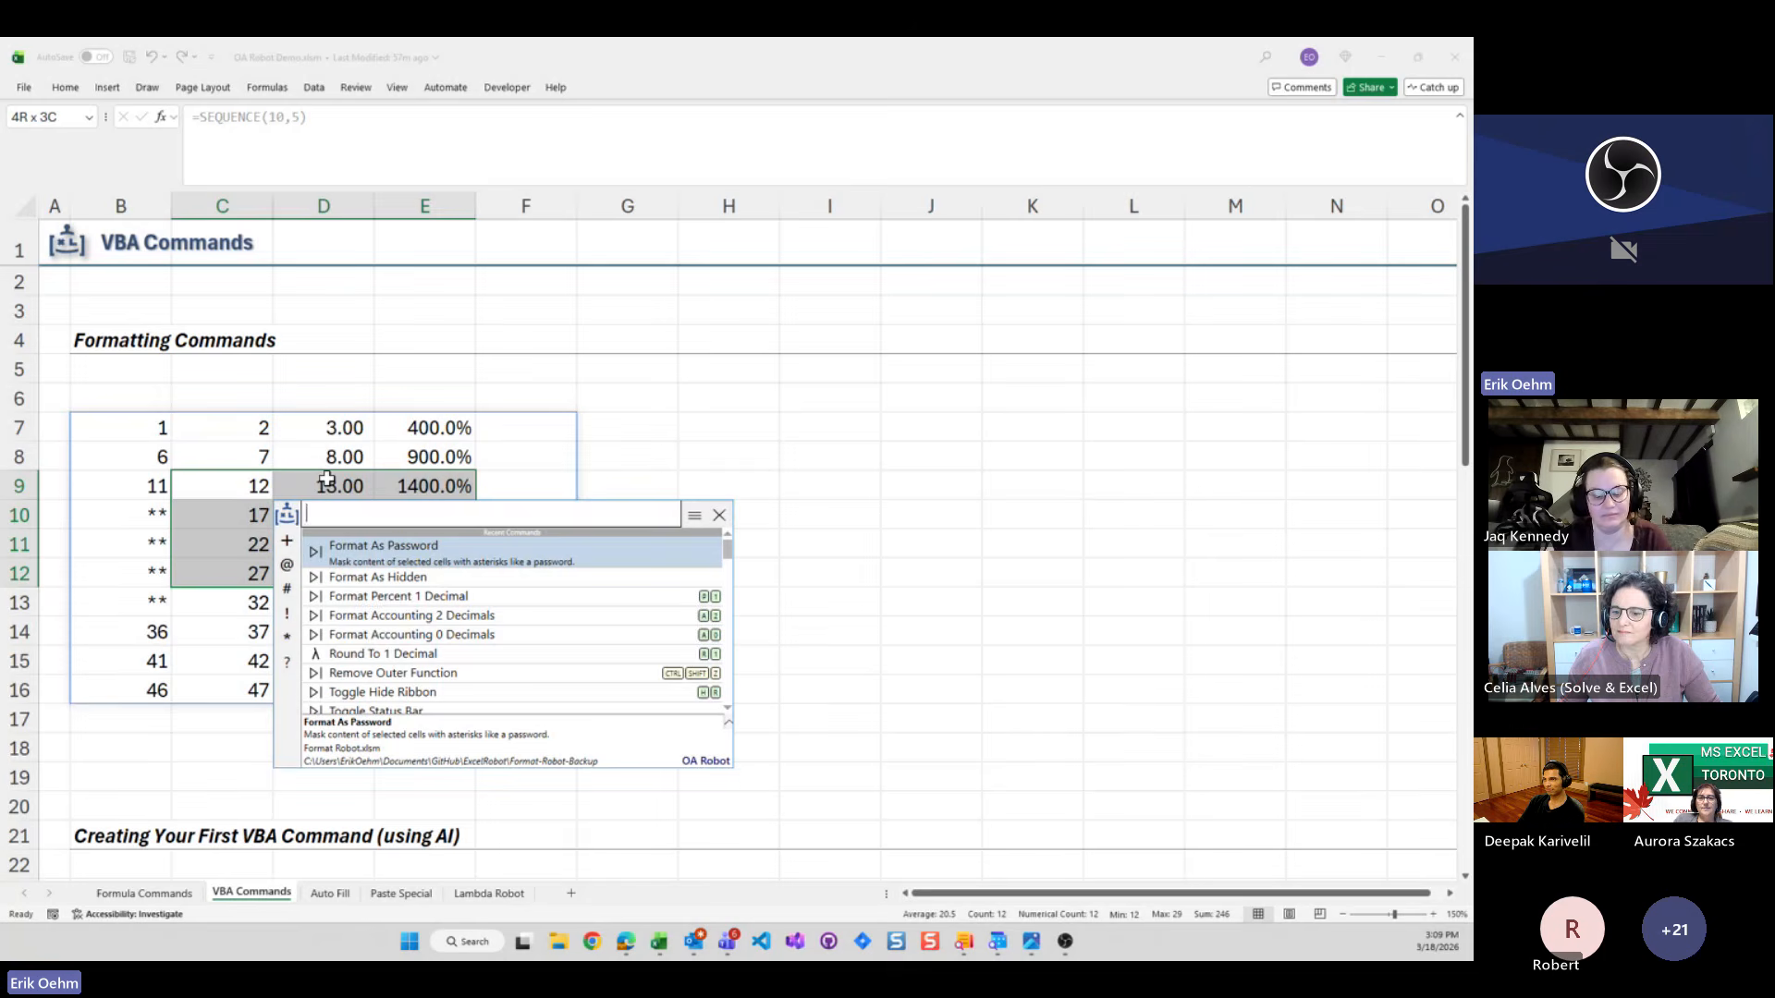
type("b")
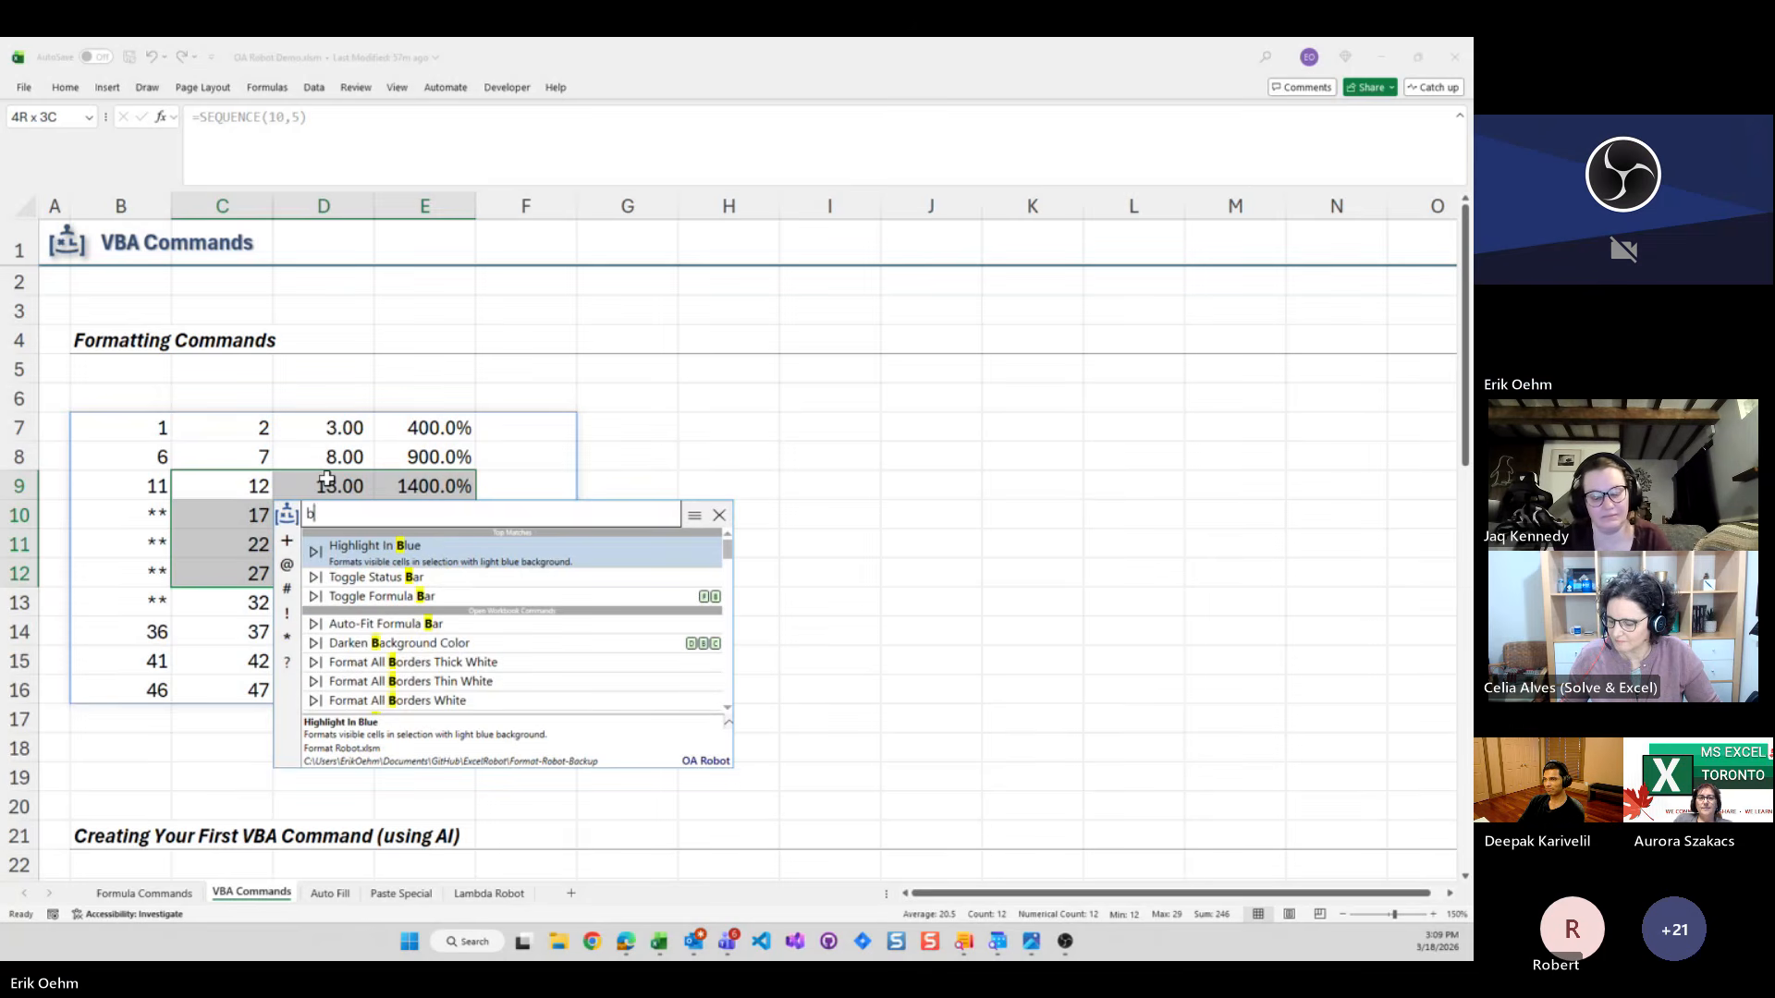
key("BackSpace")
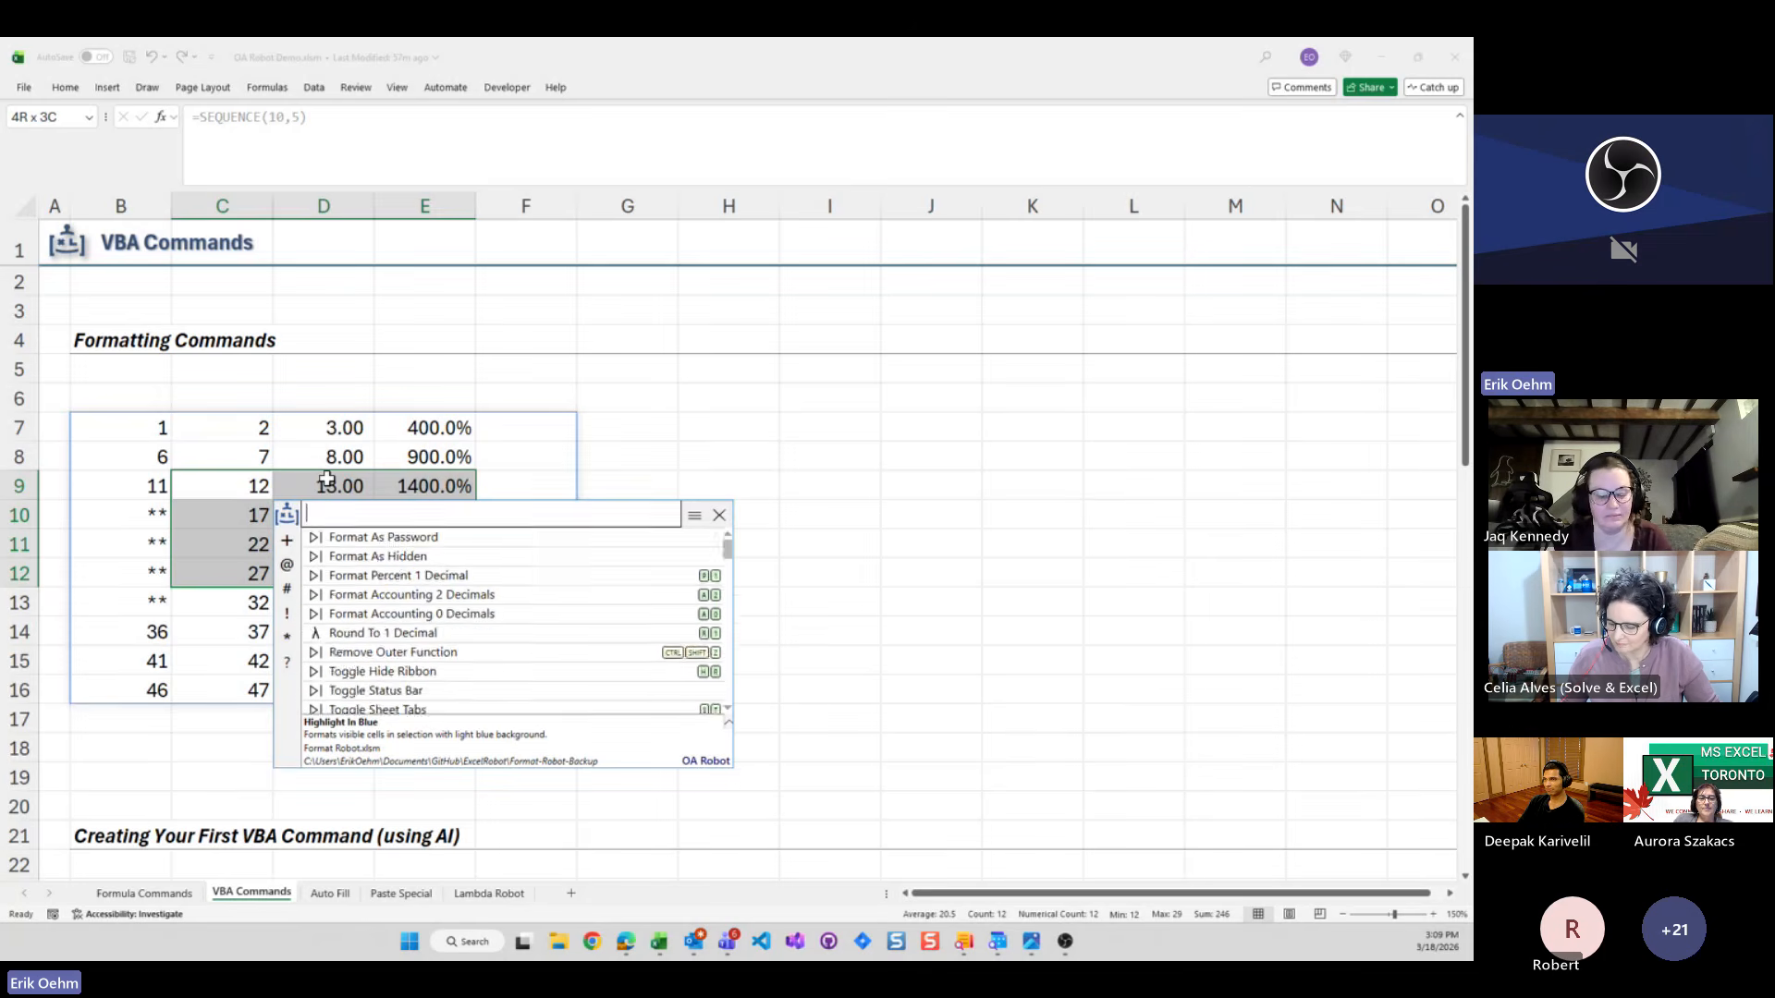
type("abor")
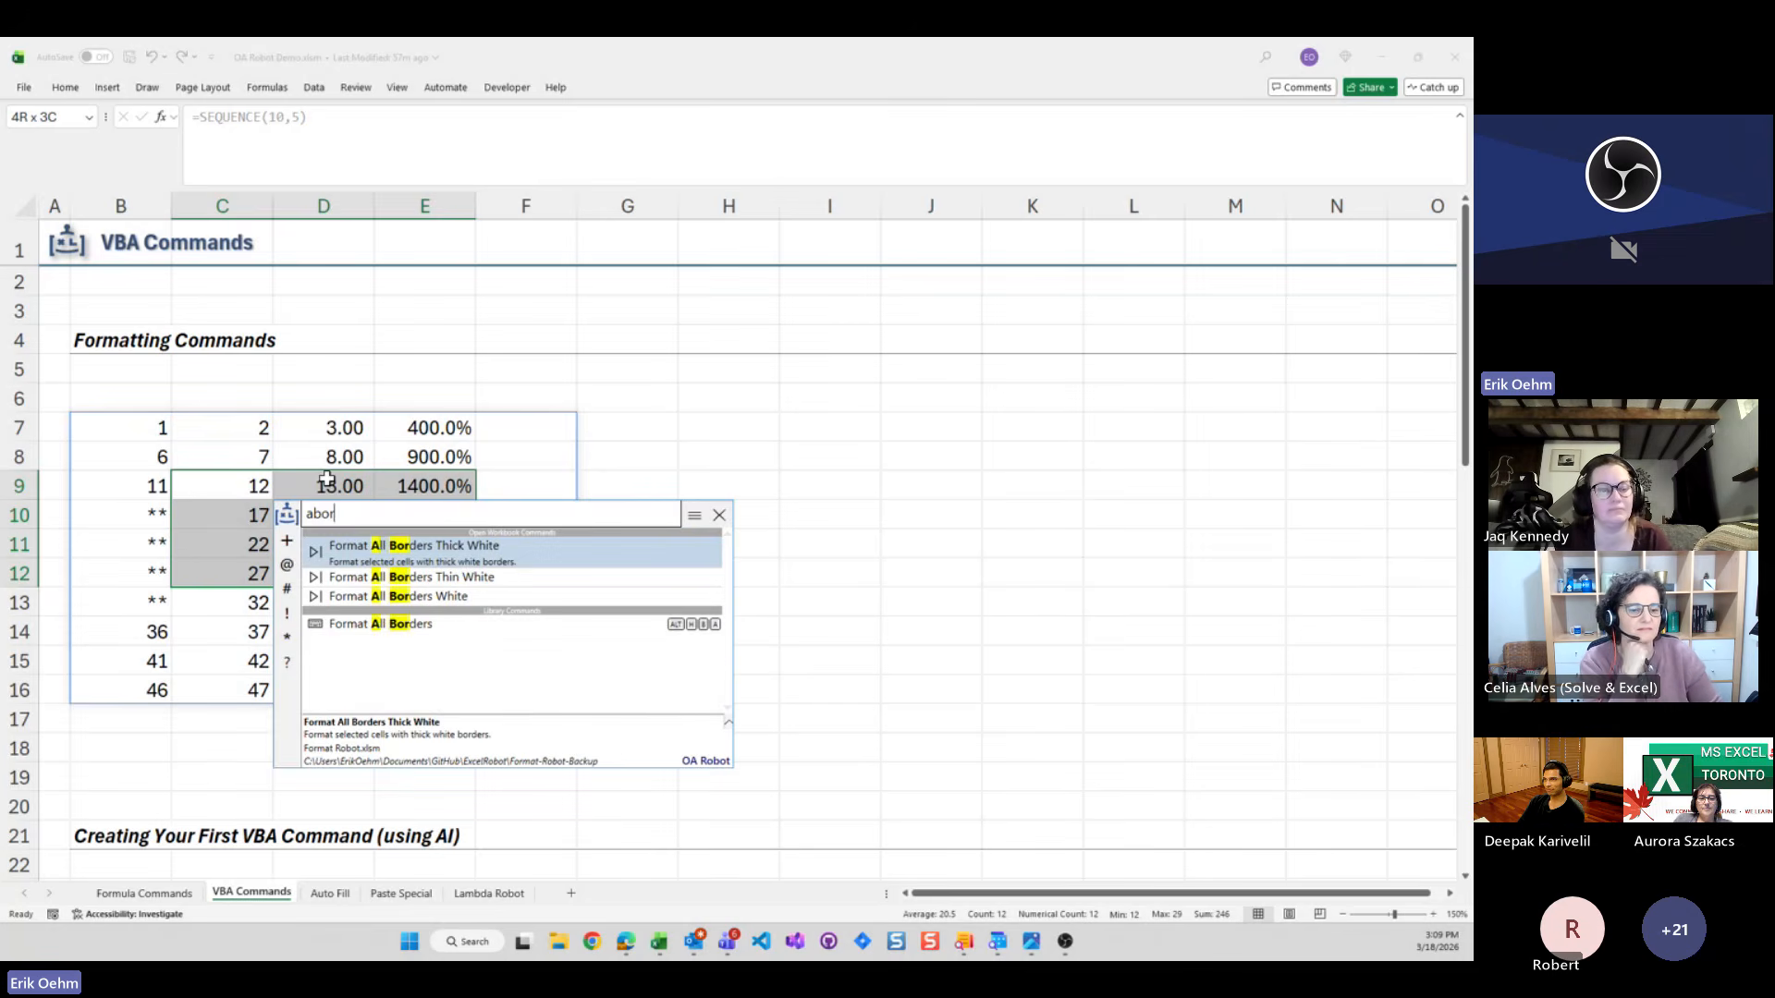
key("Down")
key("Down")
key("Down")
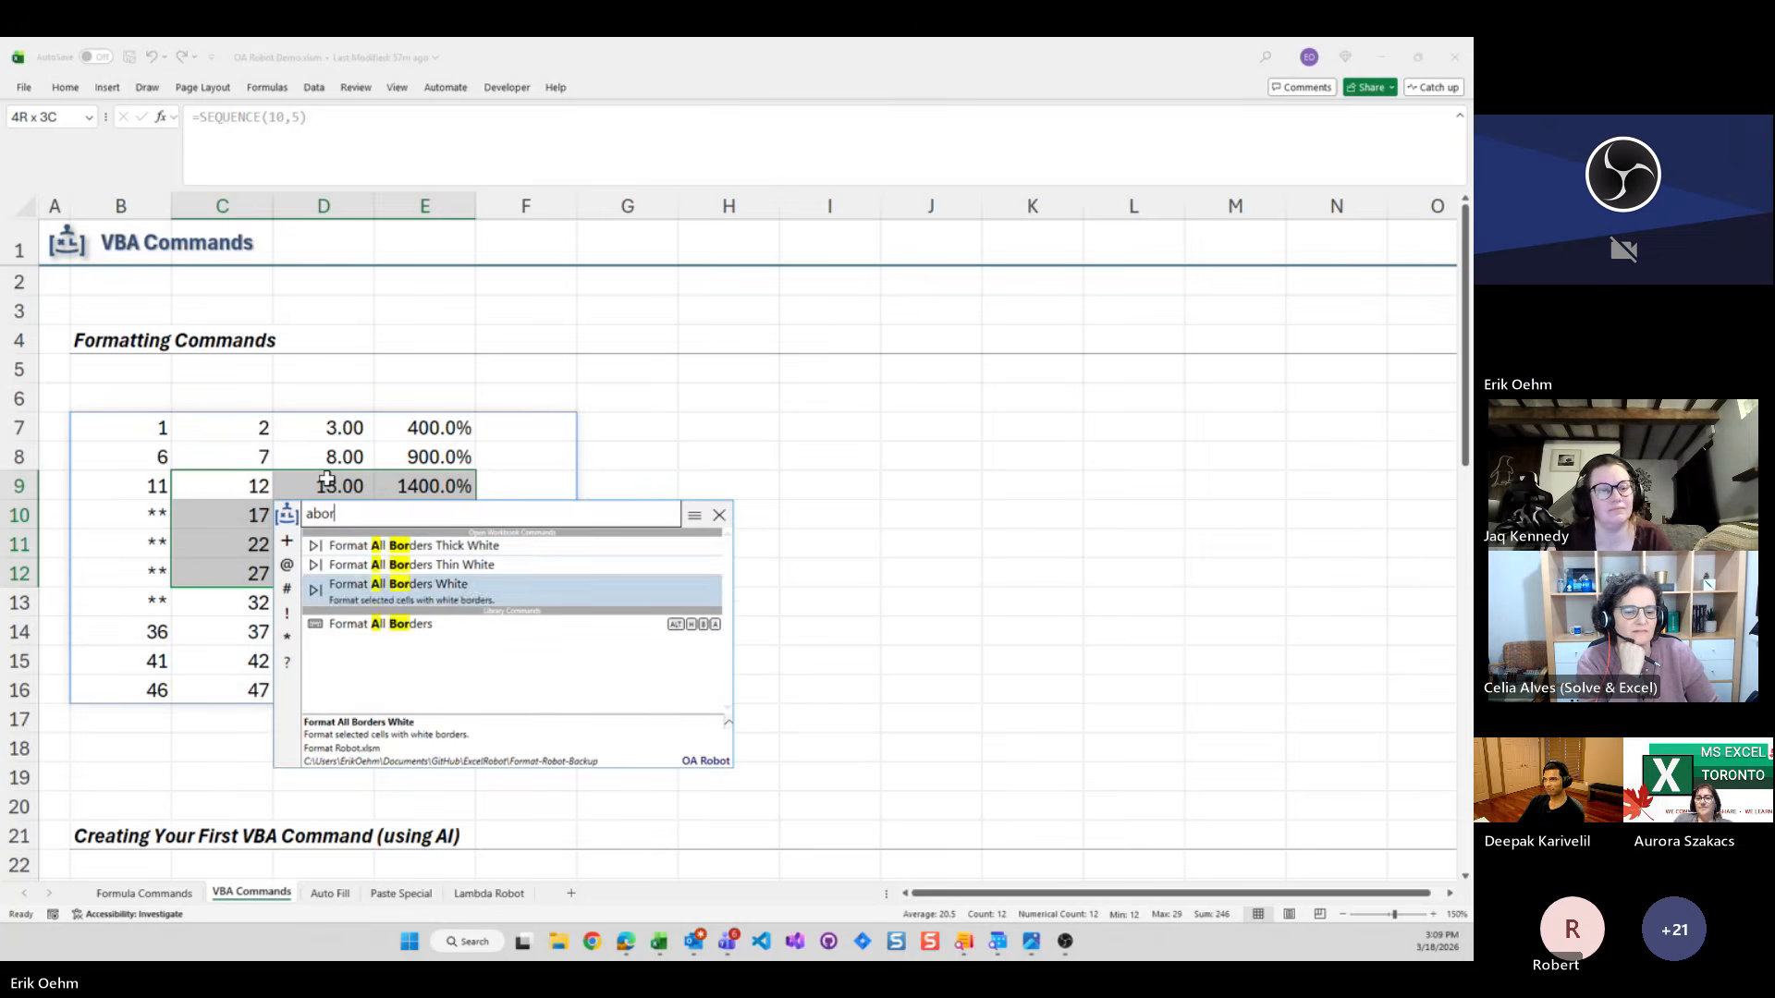
key("Return")
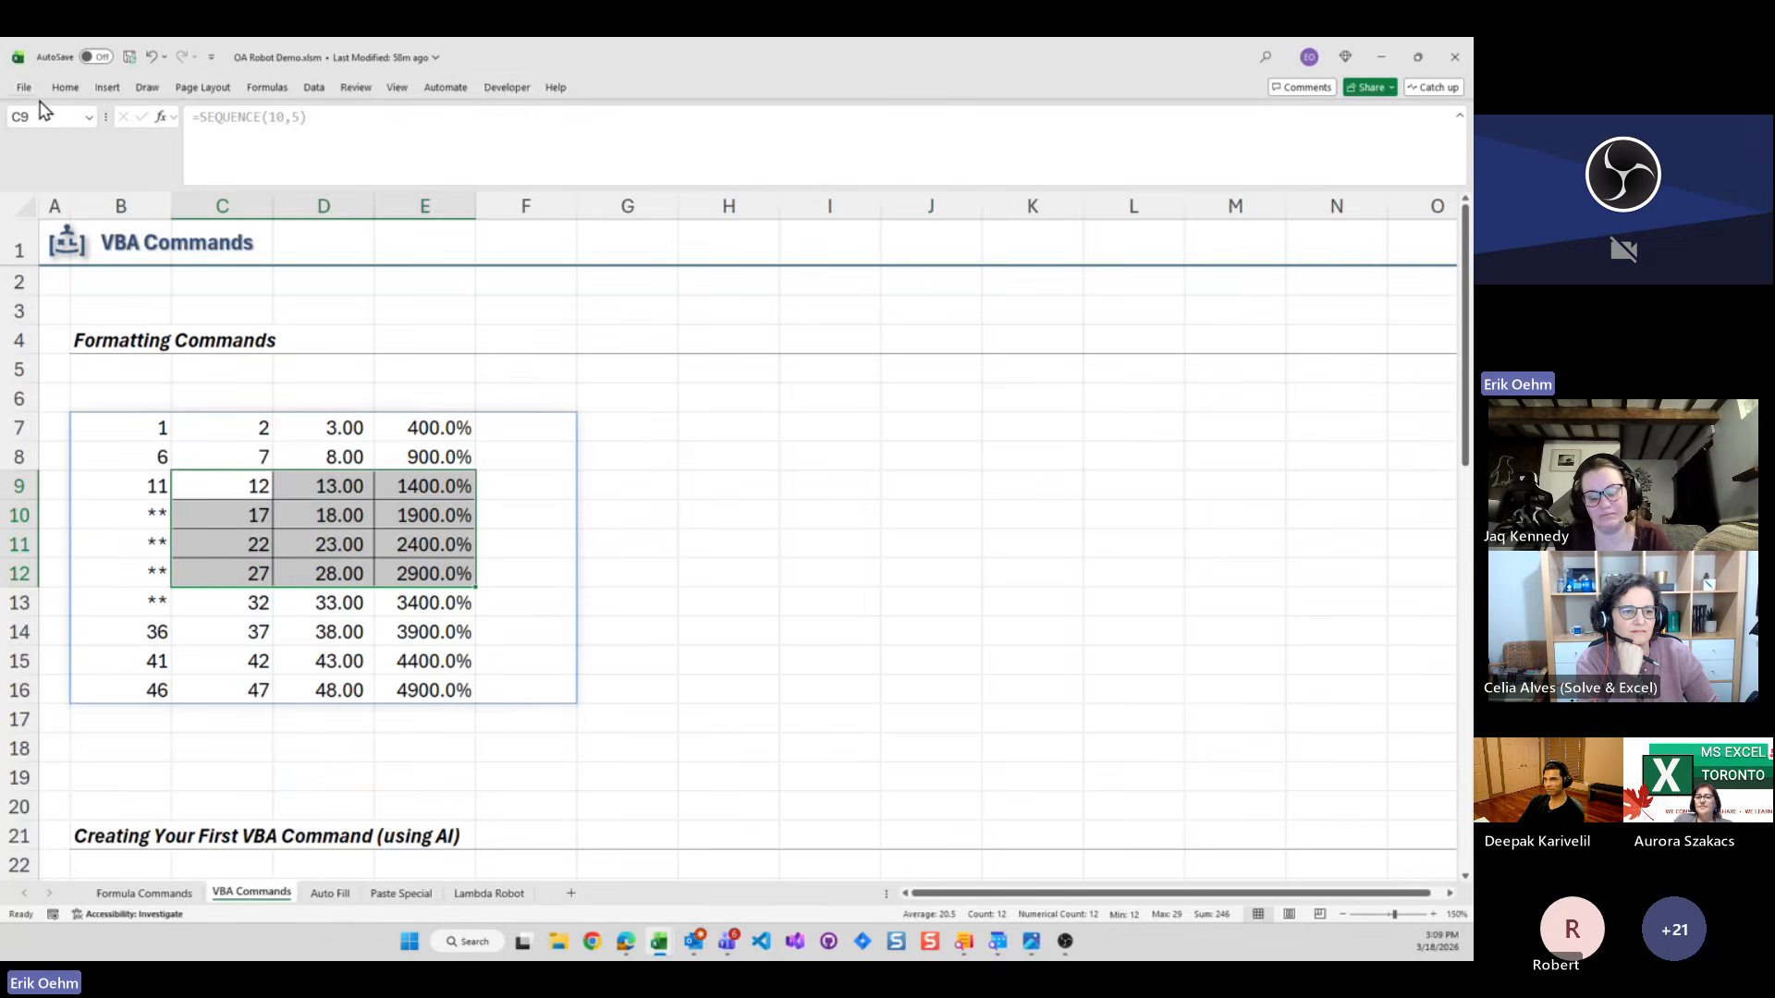
Select the whole B7:F16 number block
left_click(231, 489)
left_click(123, 429)
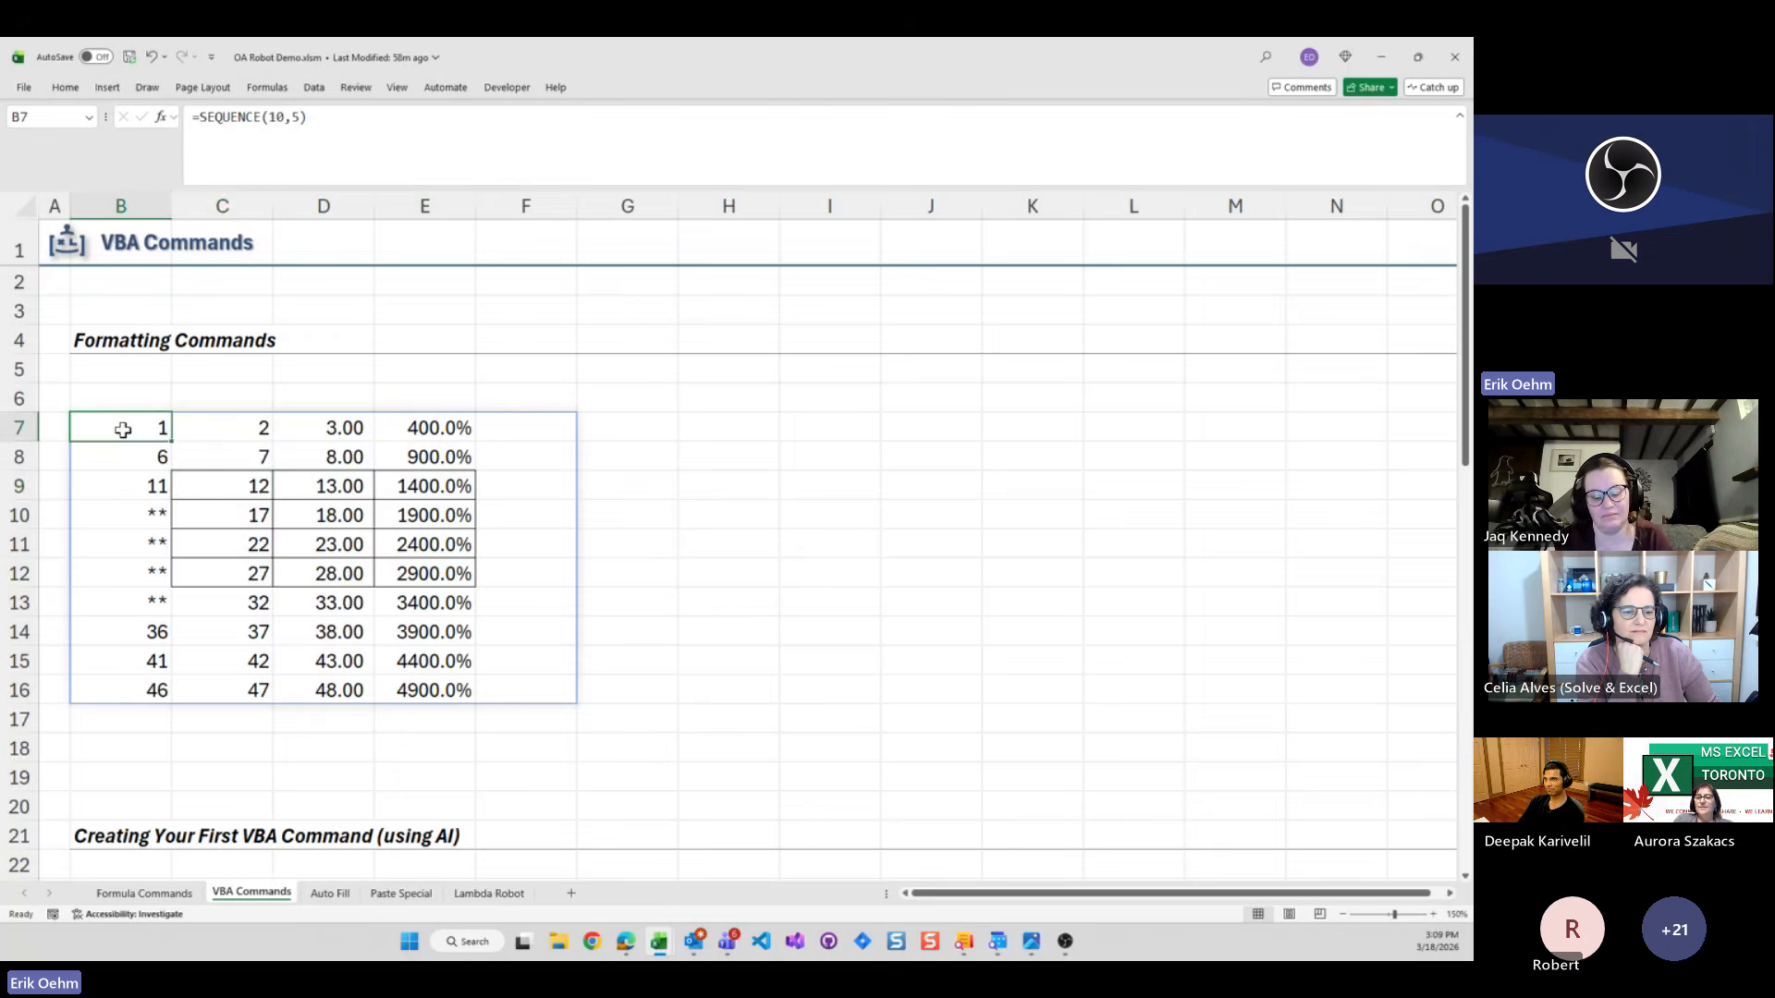
left_click_drag(123, 430, 536, 684)
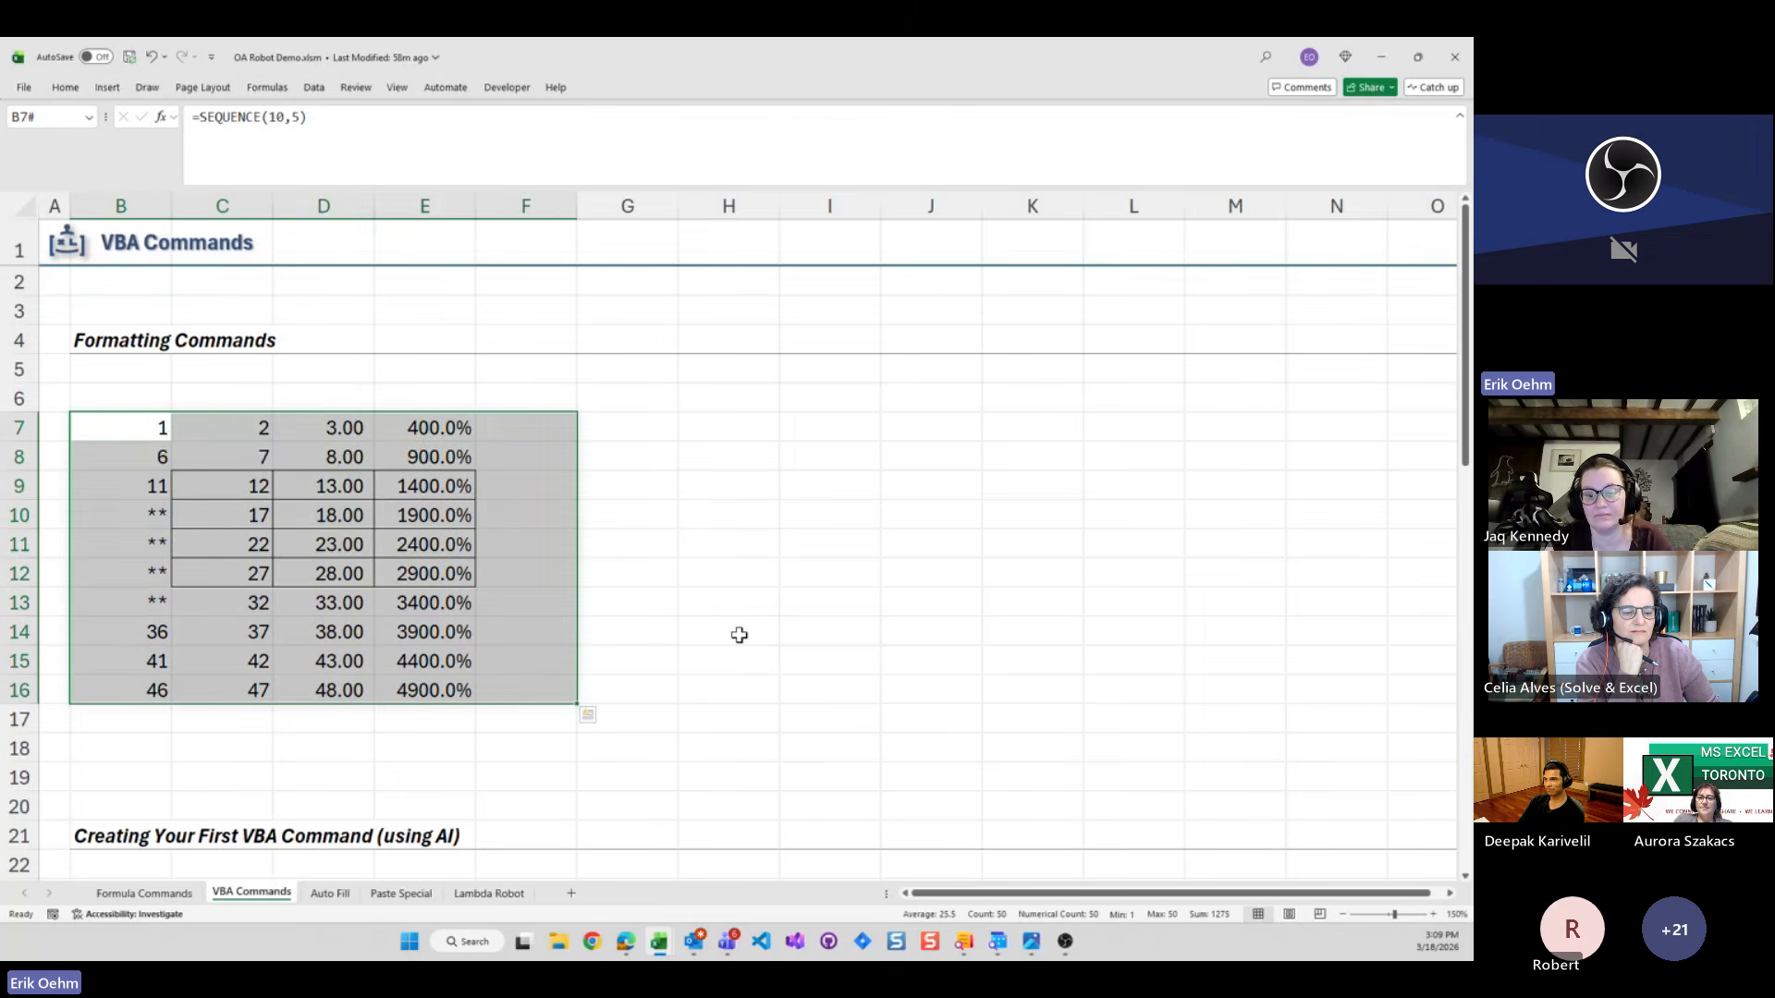
Wrap B7:F16 in OA Robot's Grey Rounded Rectangle Style ('grr') and deselect the shape
key("ctrl+shift+r")
type("g")
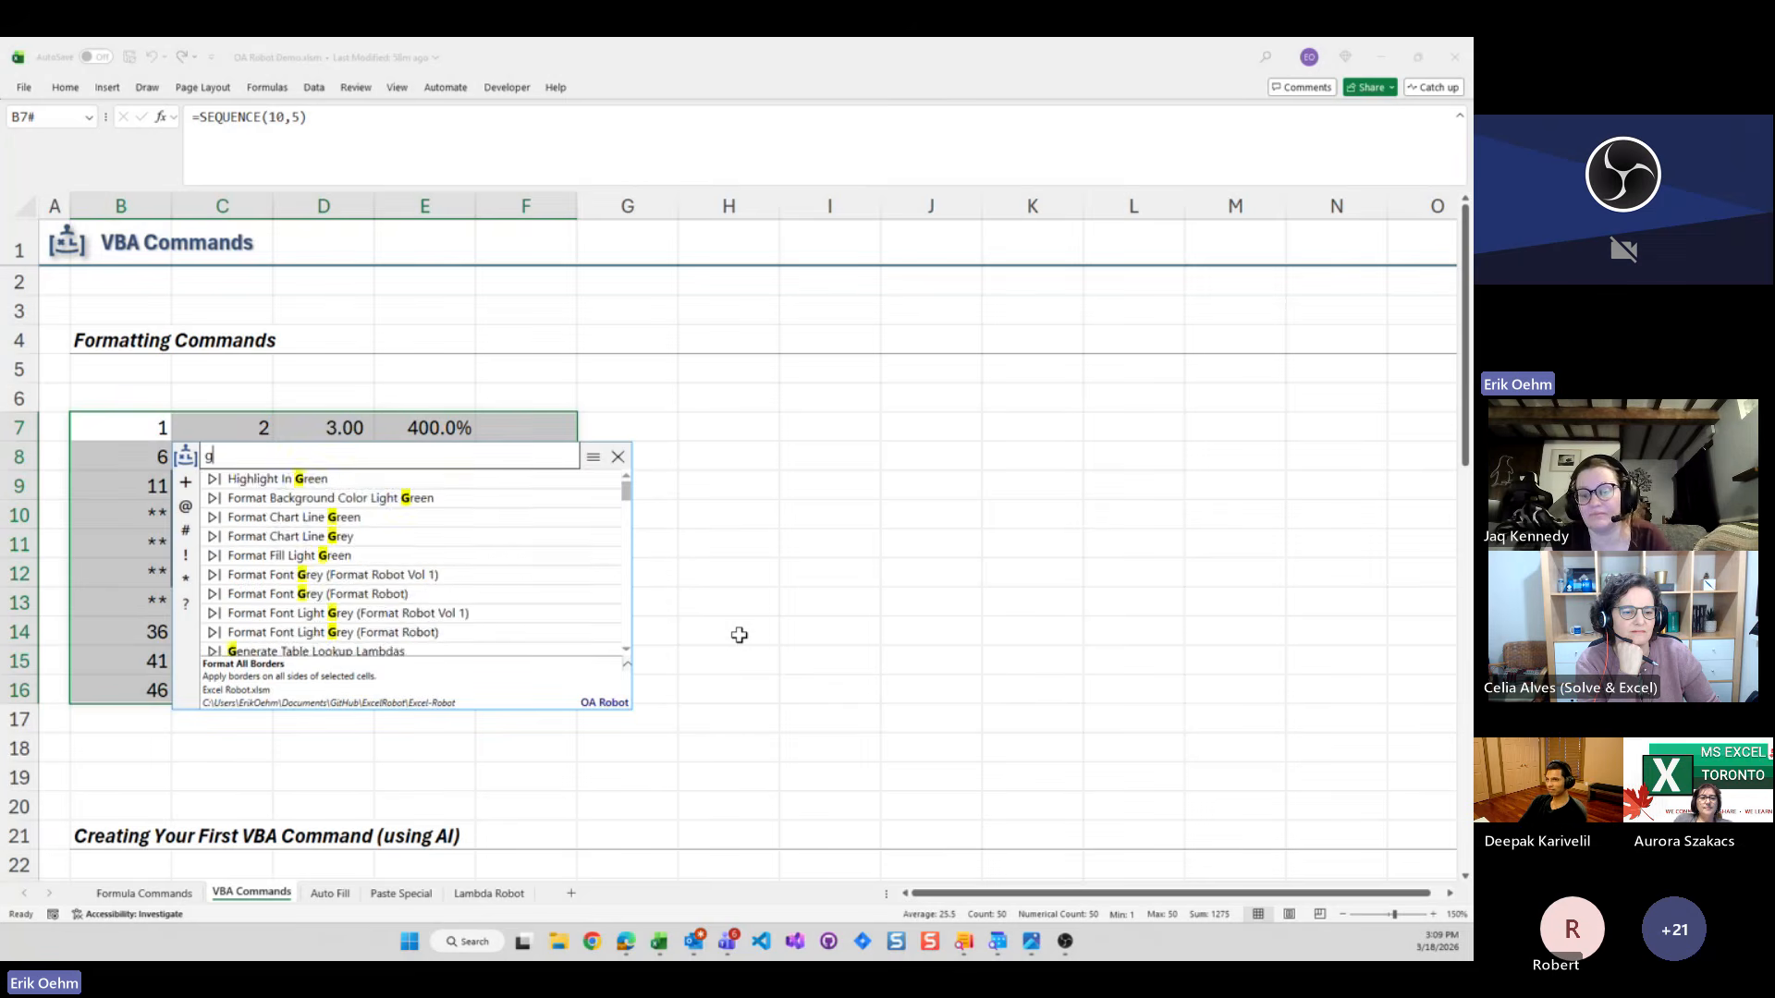
type("rr")
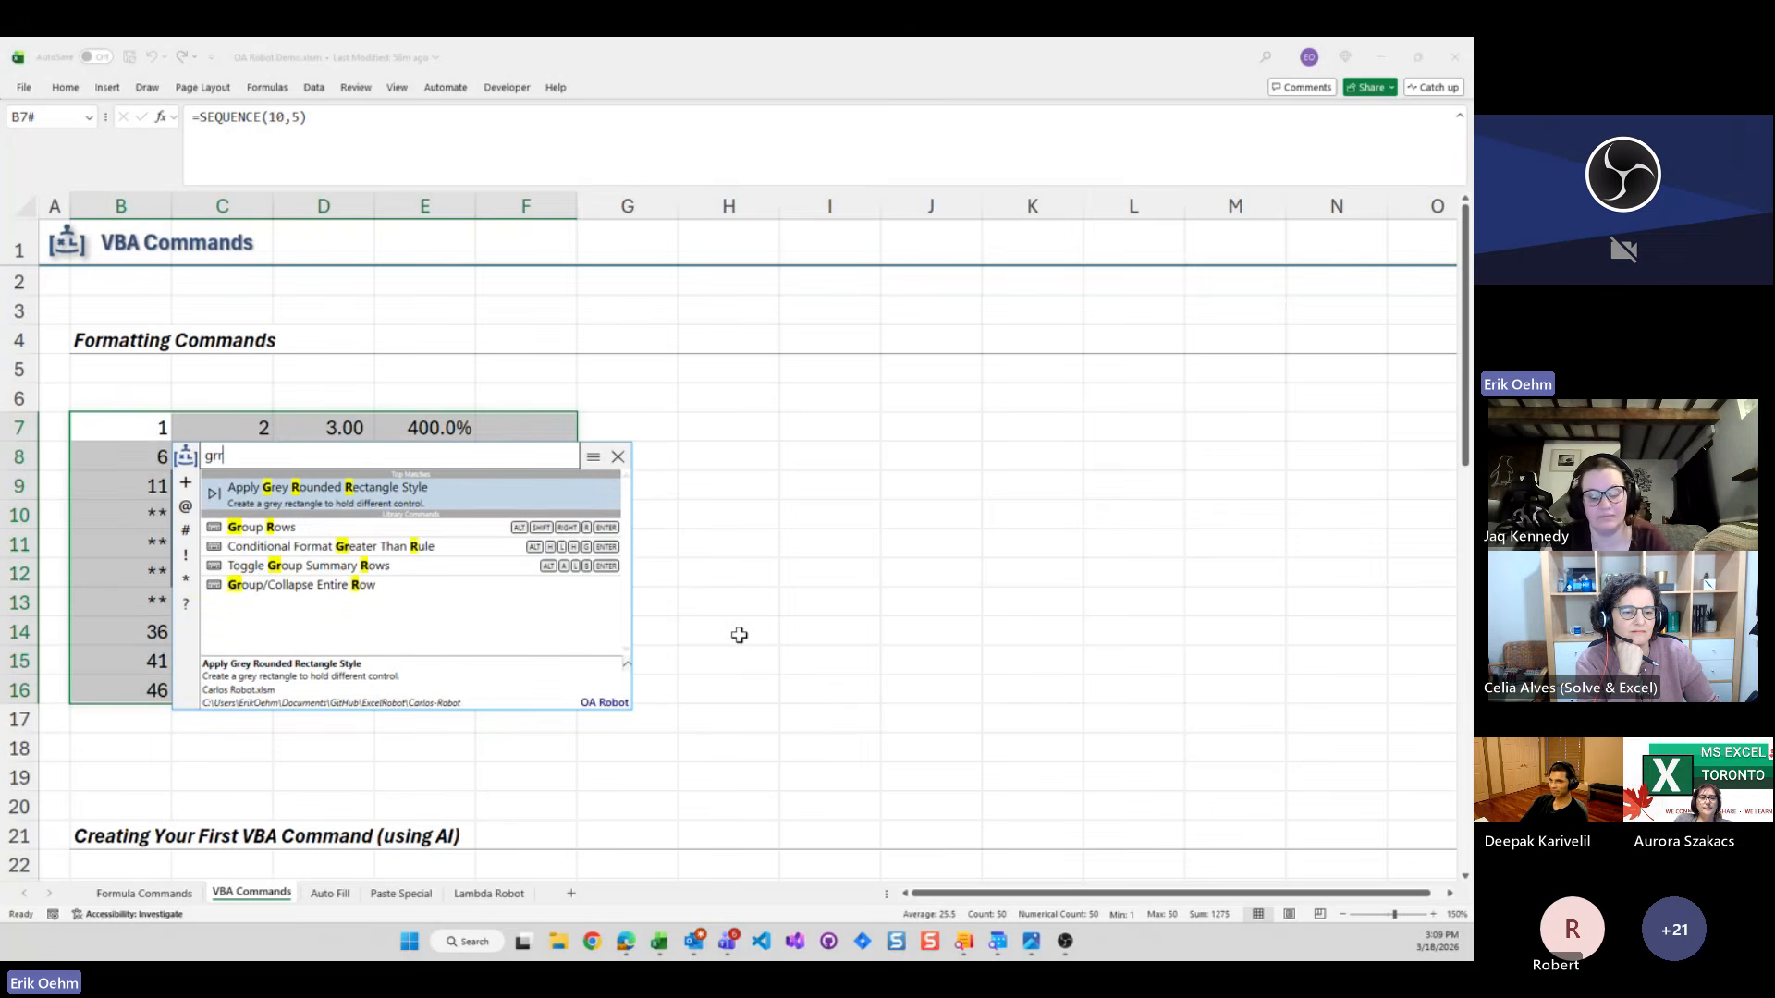
key("Return")
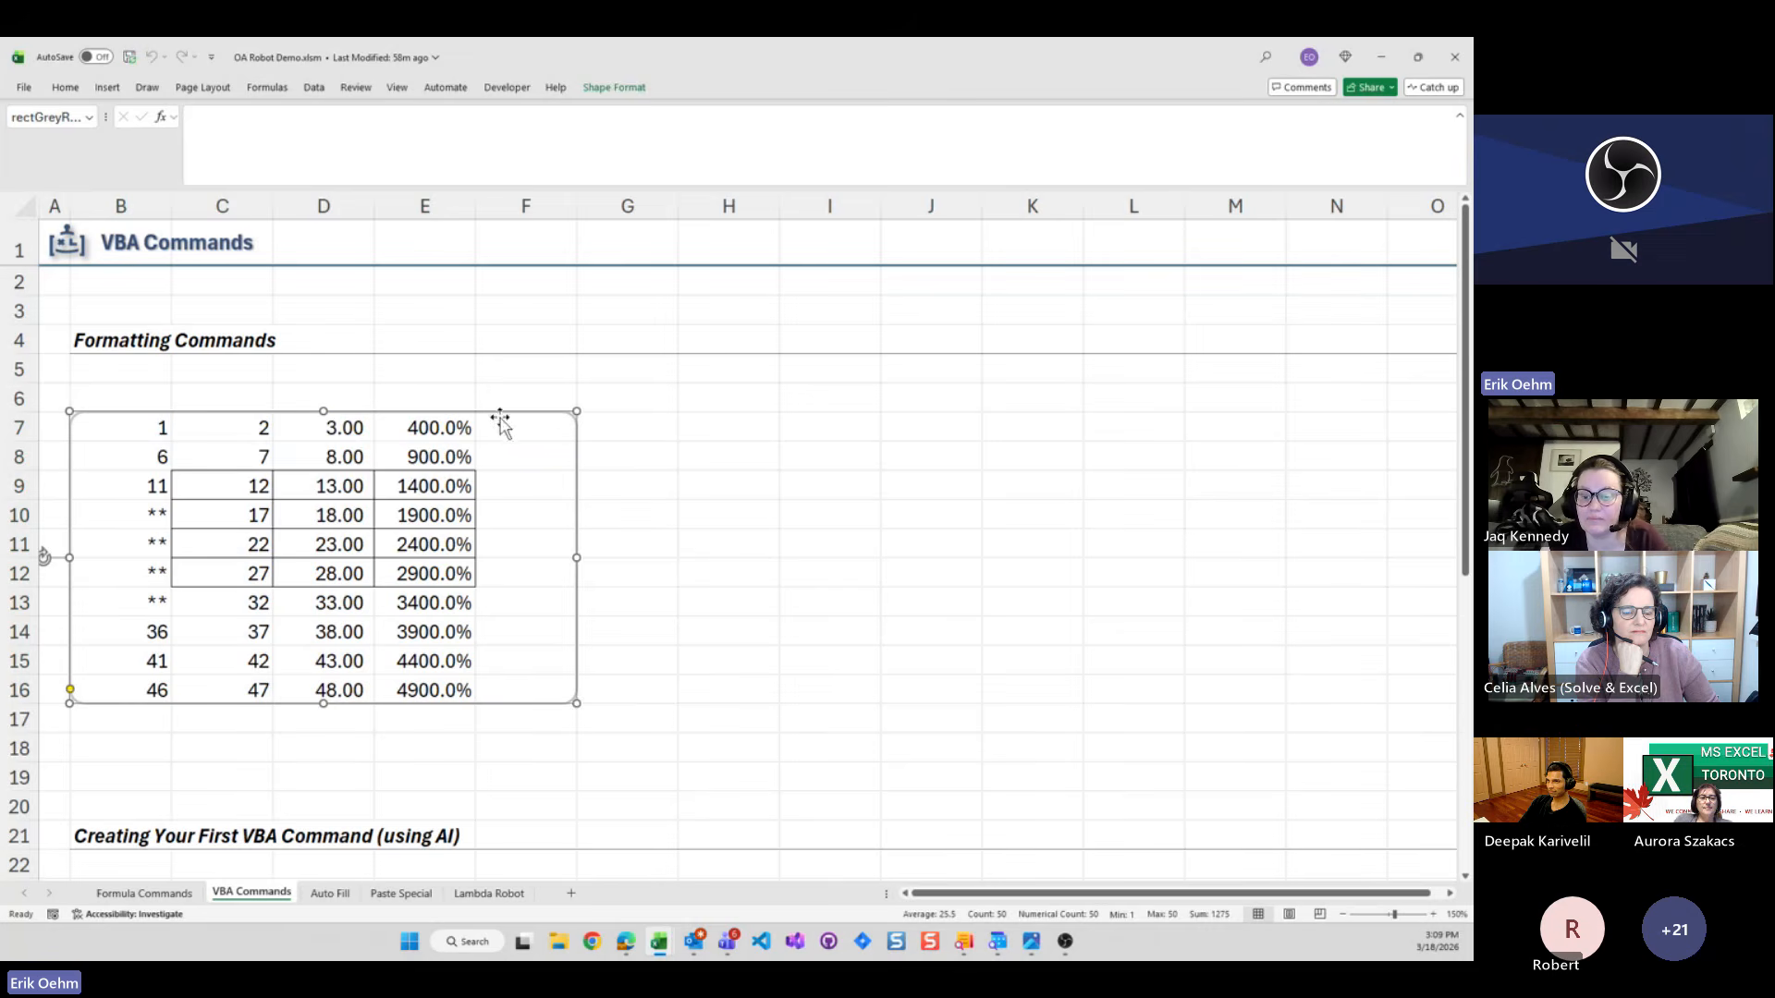
left_click(726, 474)
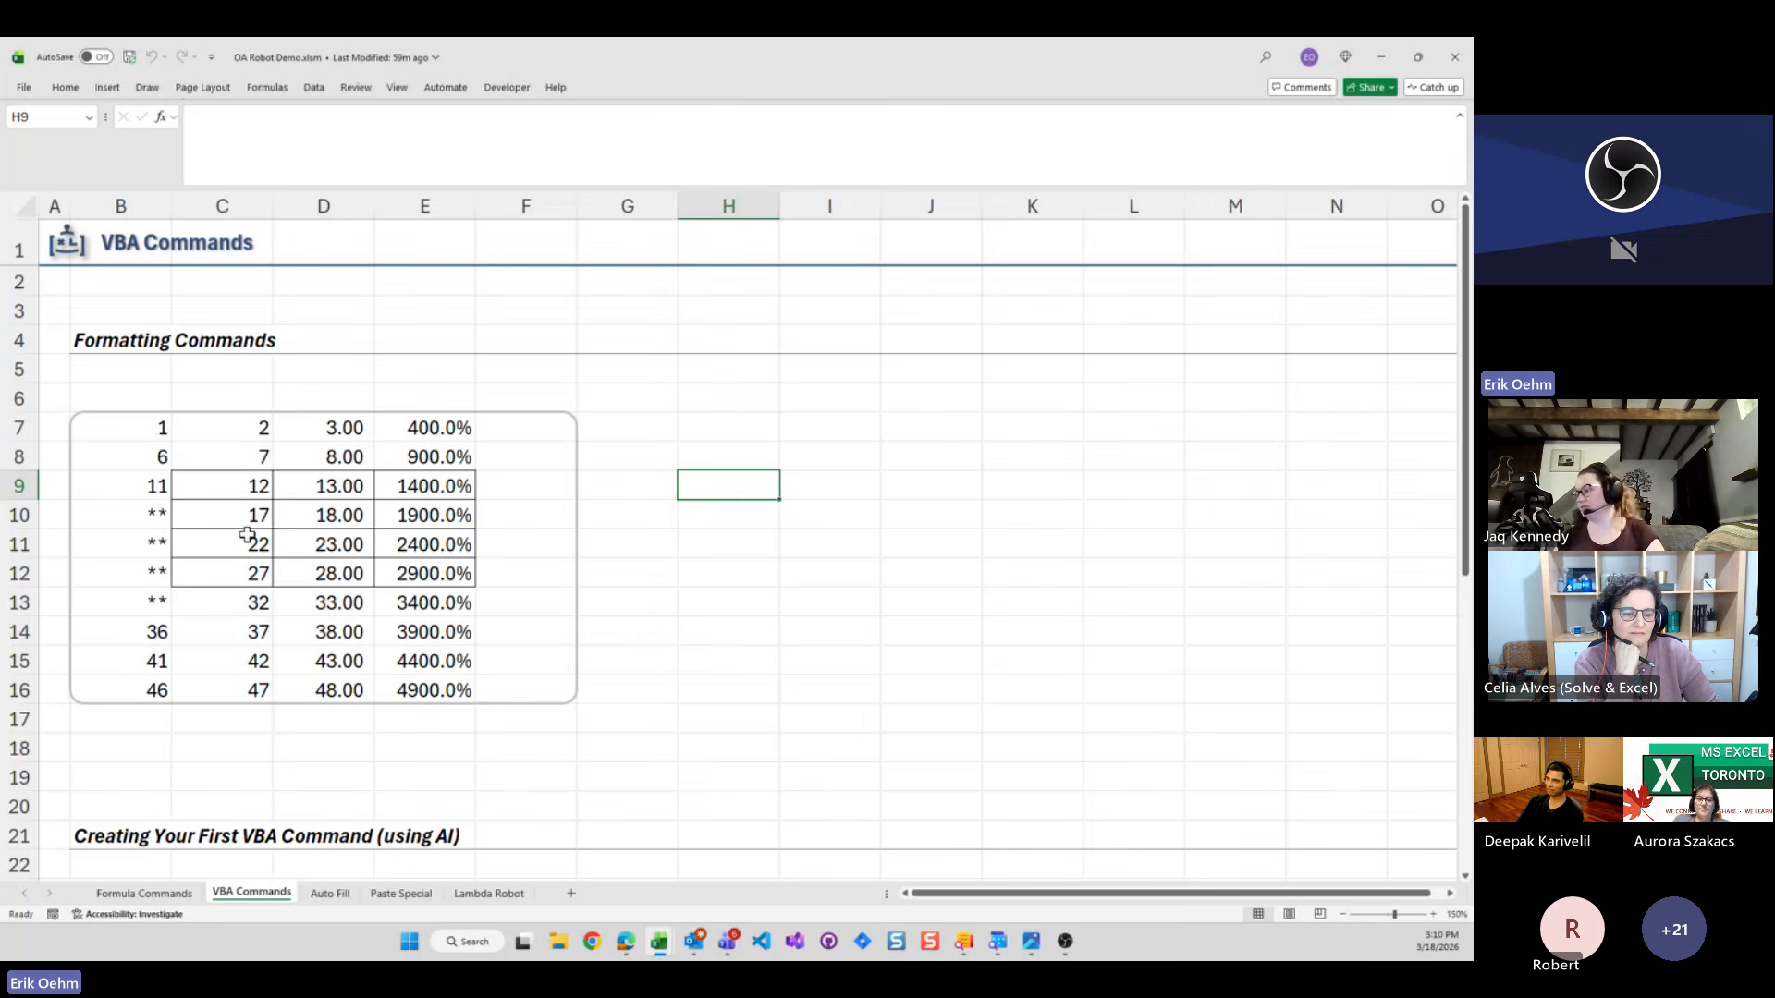
Scroll to the Creating Your First VBA Command section, select prompt cell C23, and expand the ribbon
scroll(269, 524, "down", 3)
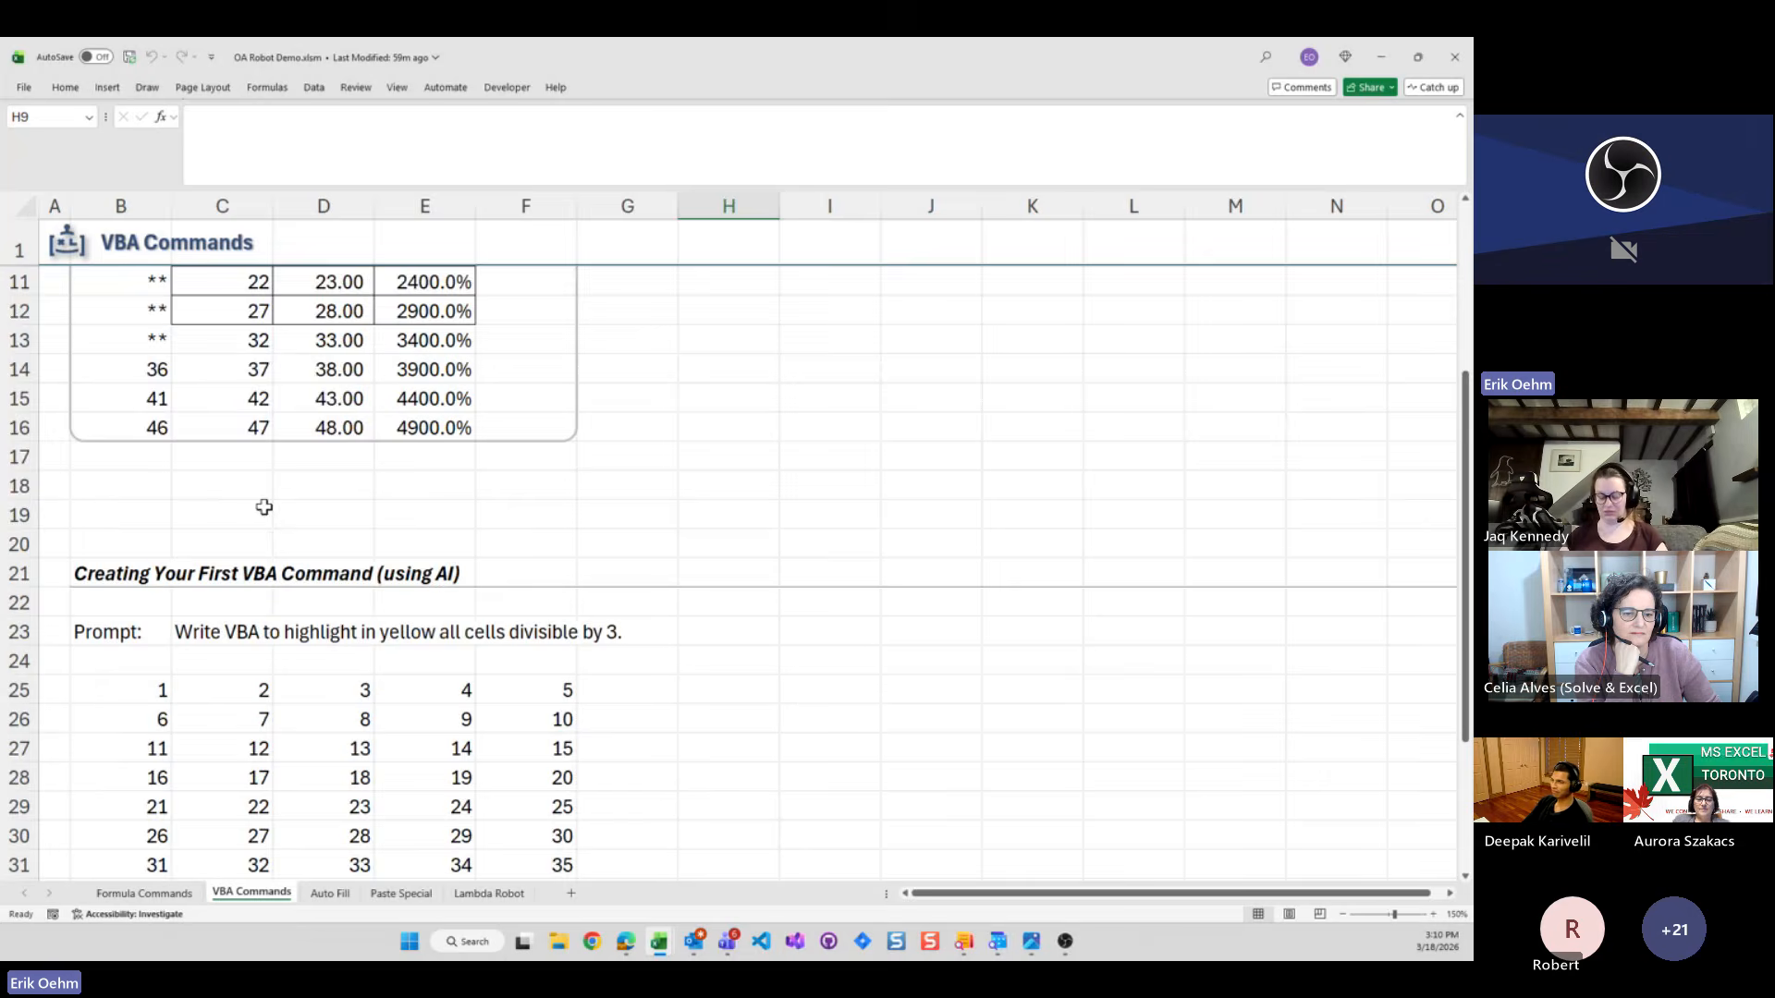
scroll(267, 513, "down", 3)
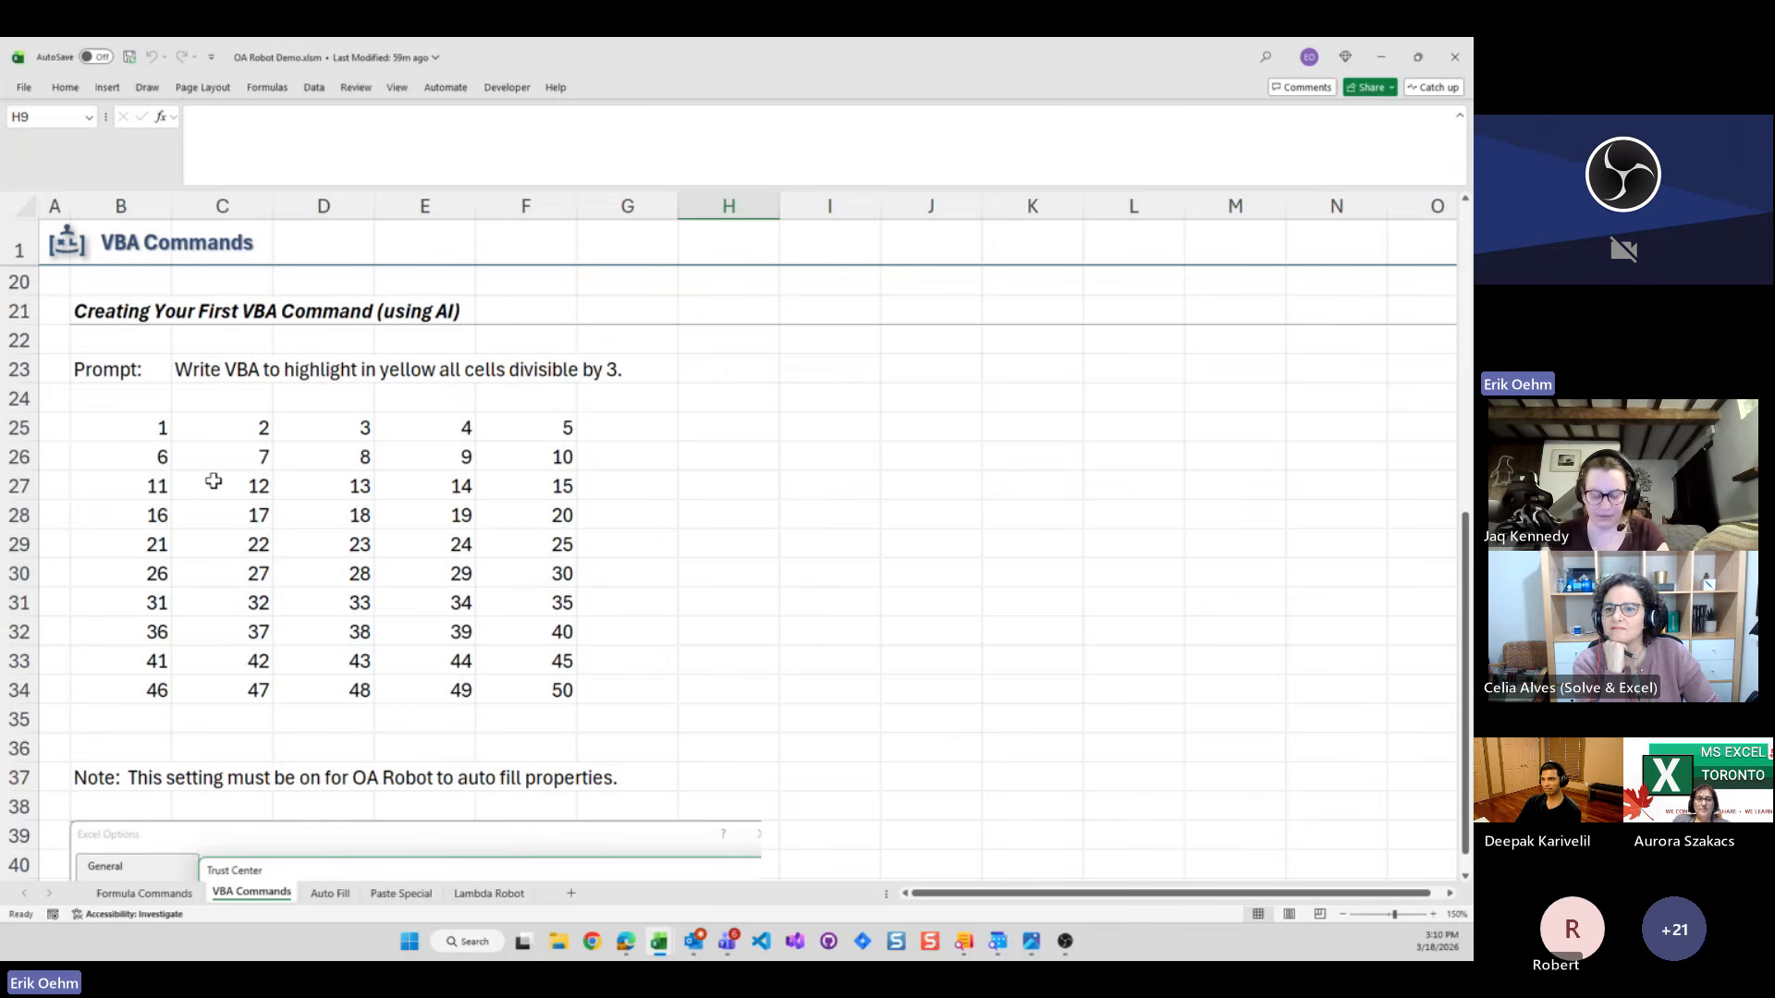
left_click(230, 374)
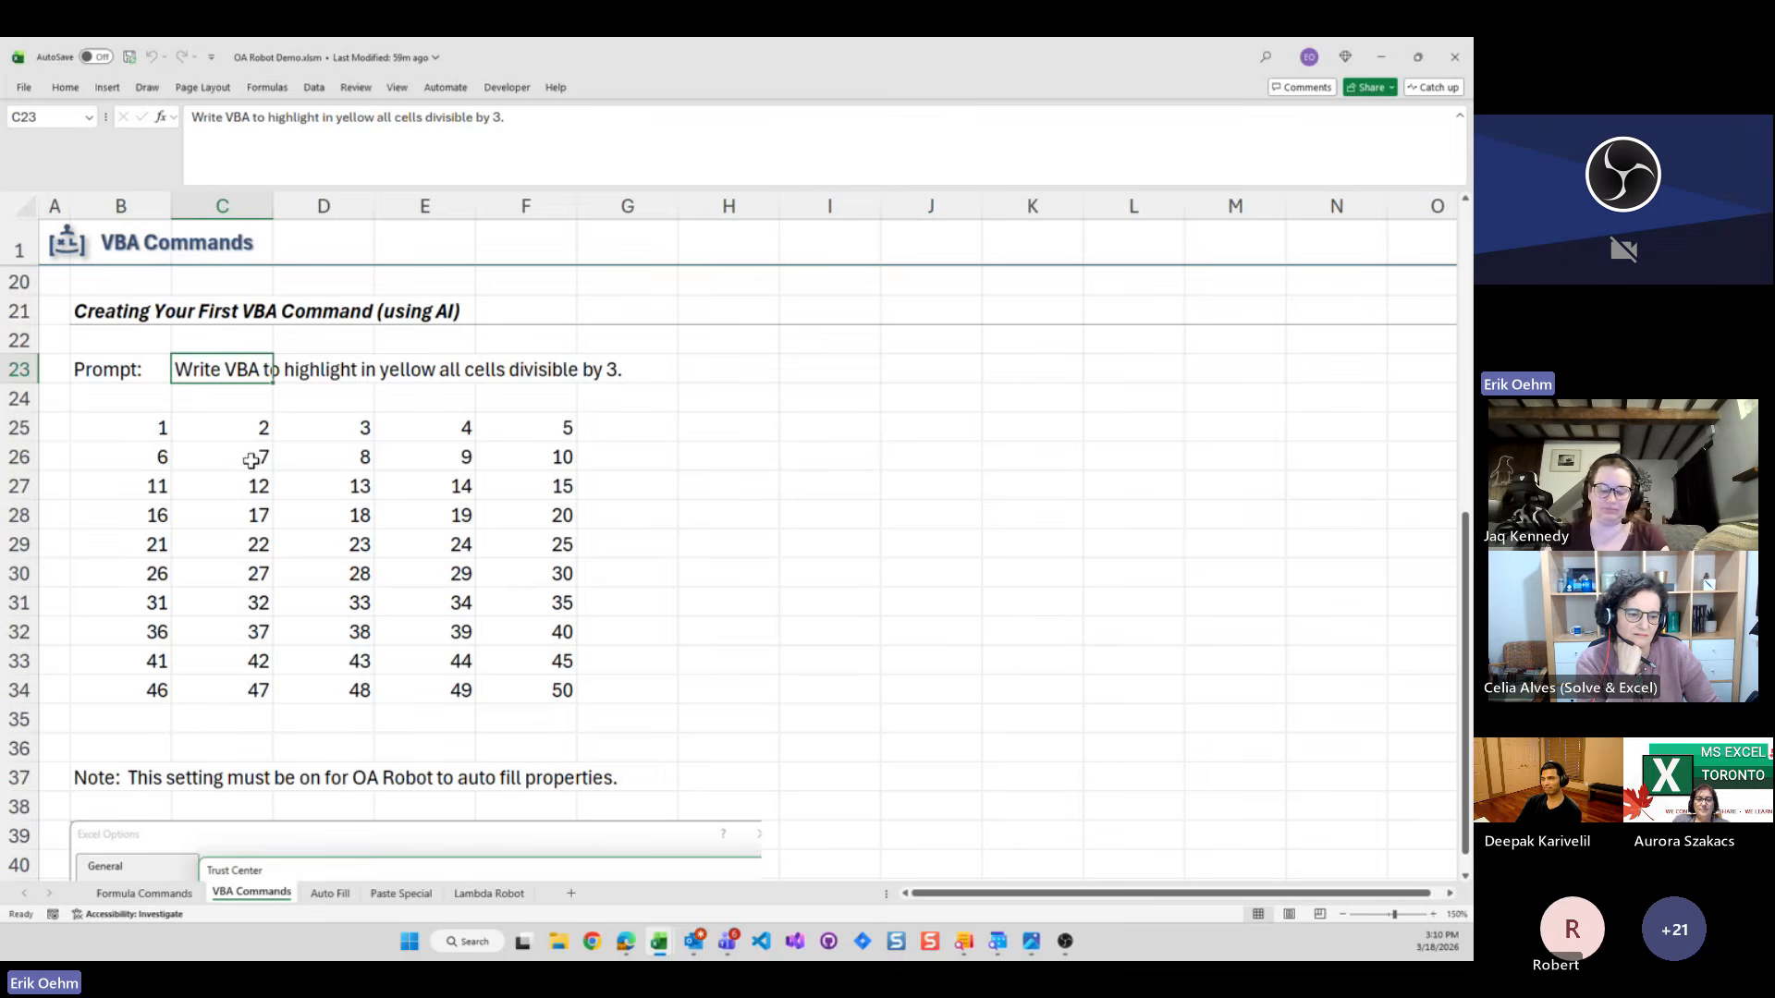
left_click(63, 91)
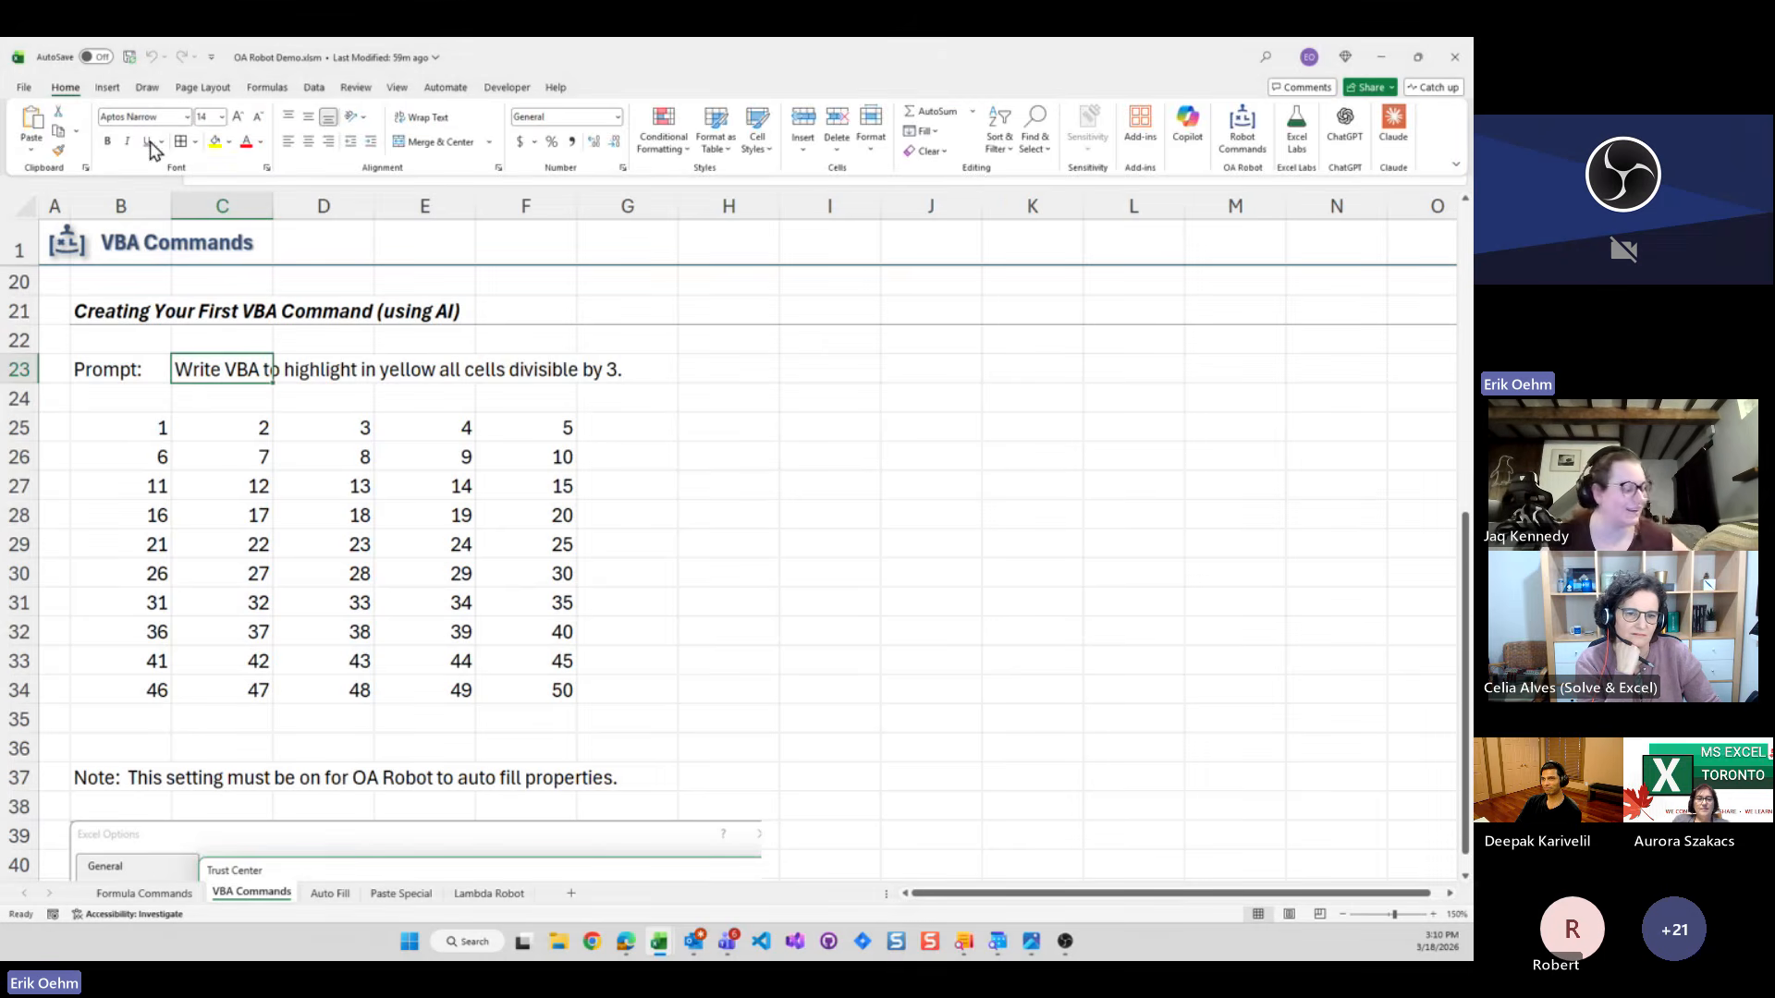
Open and widen the ChatGPT side pane, then check grid values like 3 in D25
left_click(1342, 148)
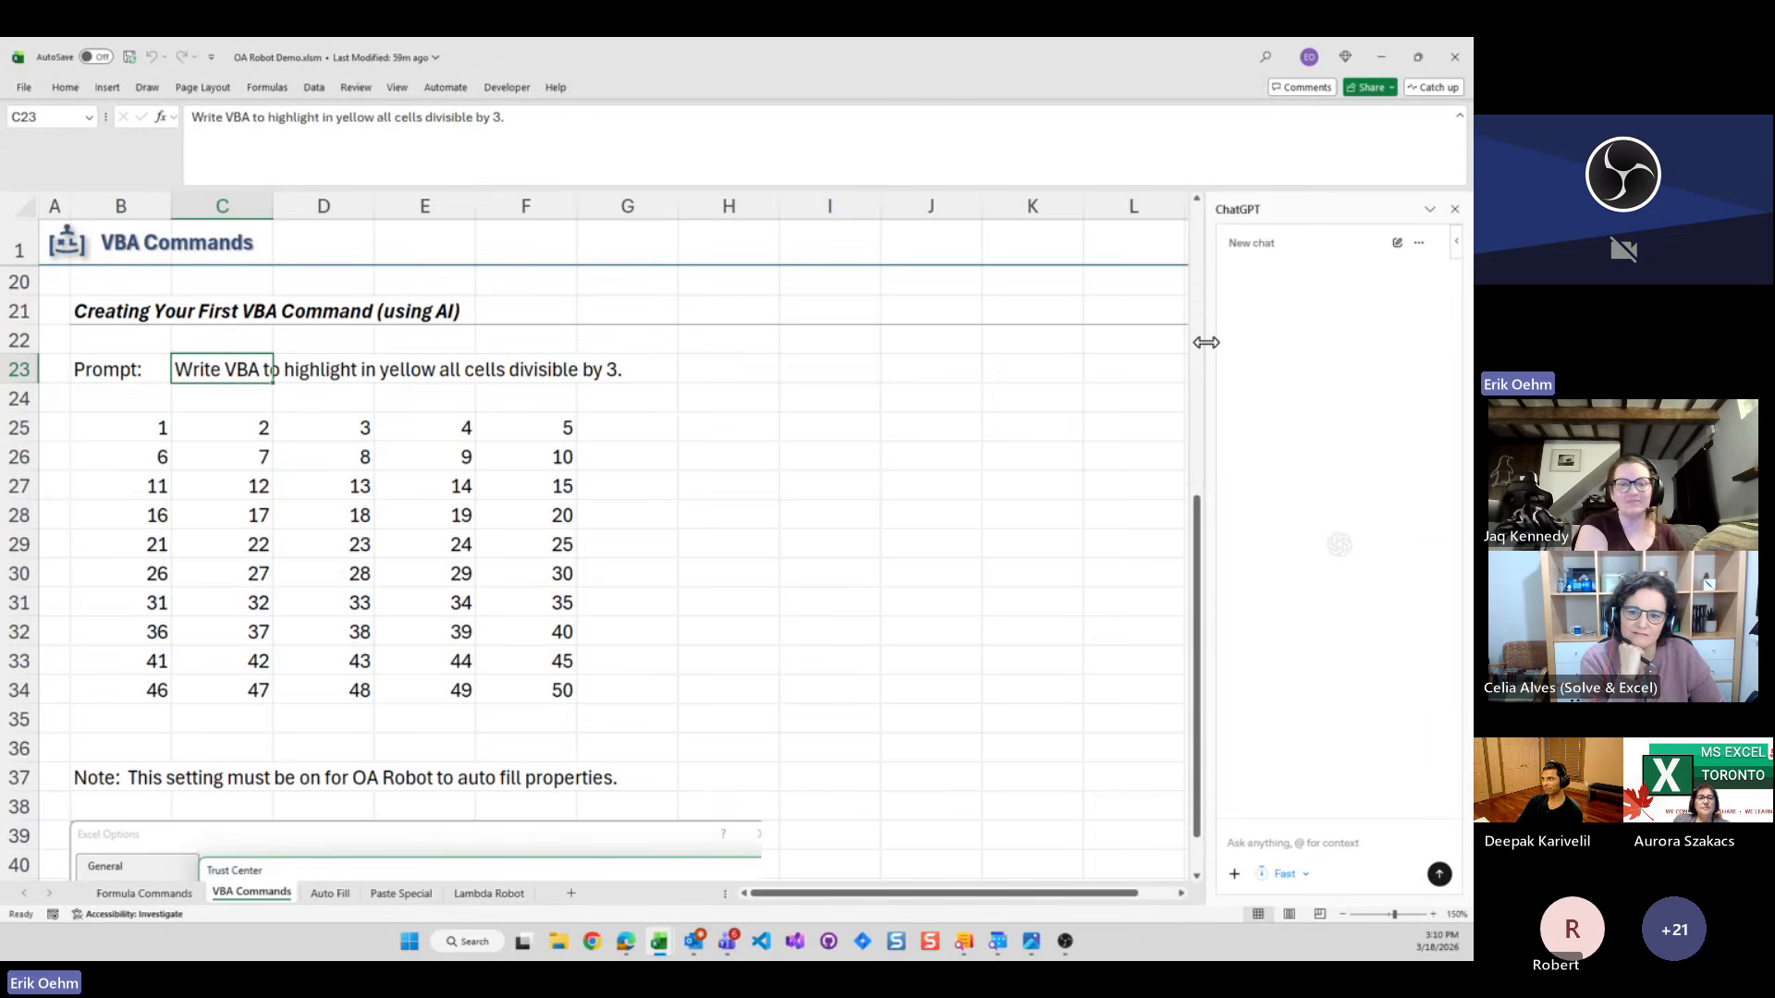
left_click_drag(1207, 343, 1161, 342)
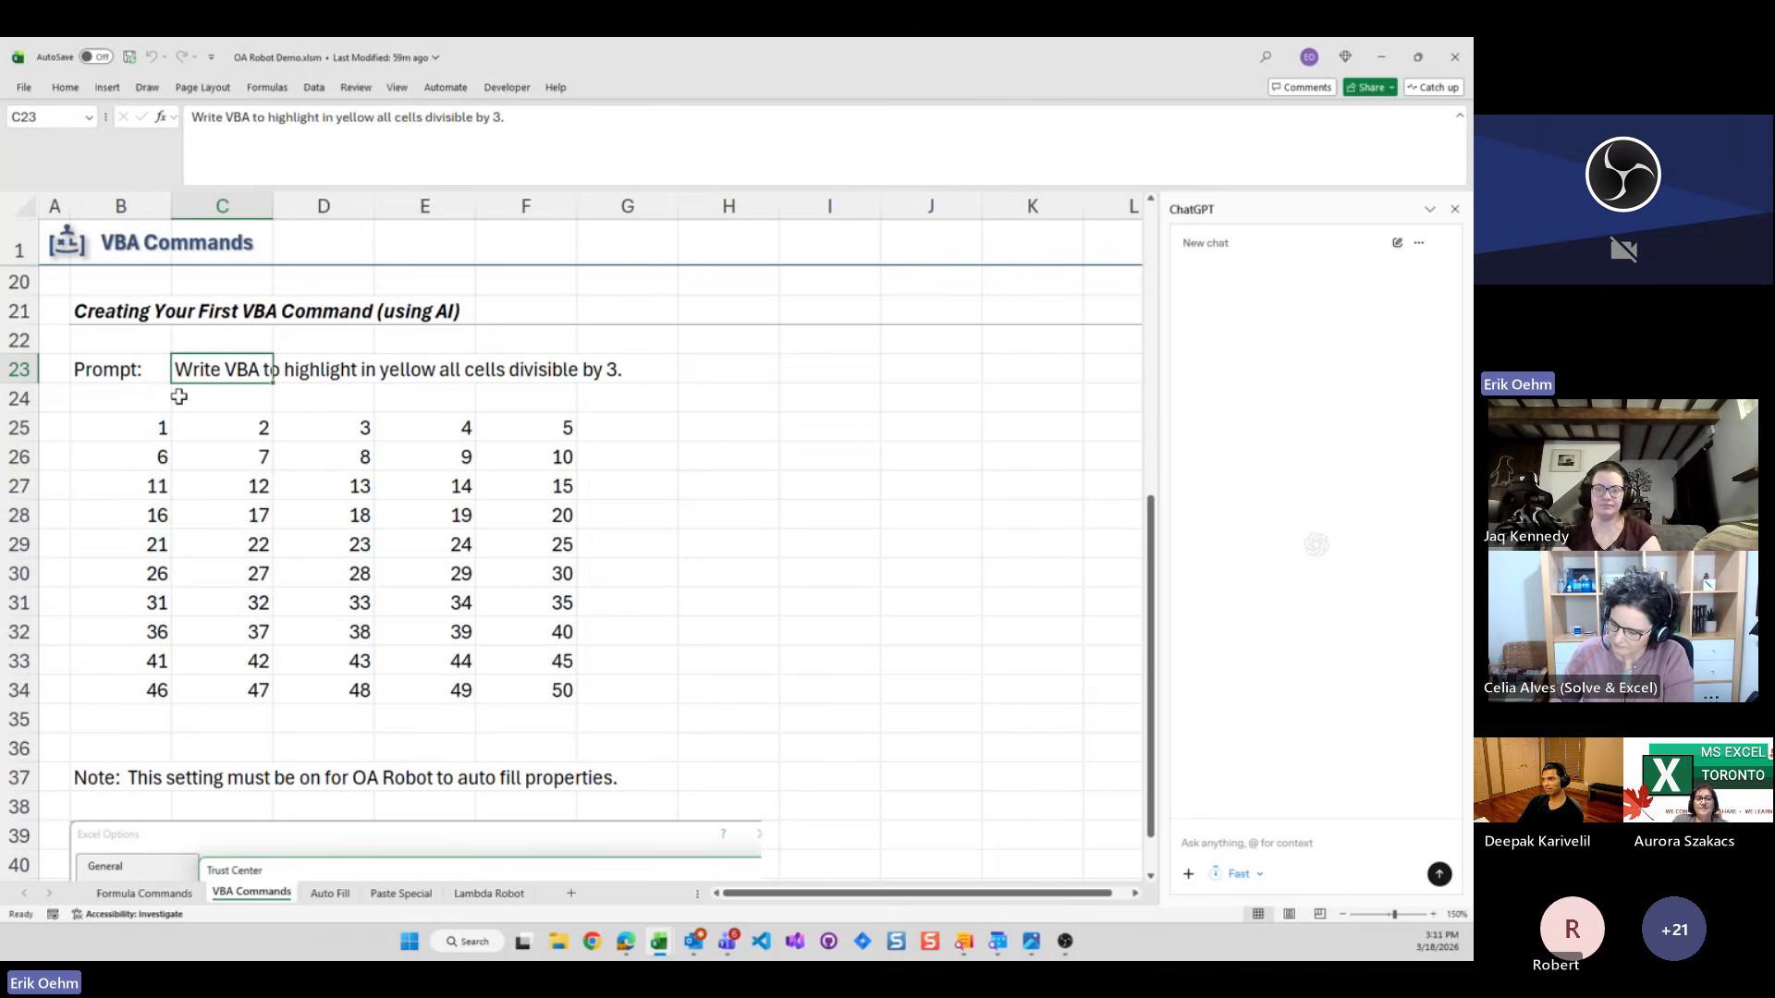
left_click(148, 436)
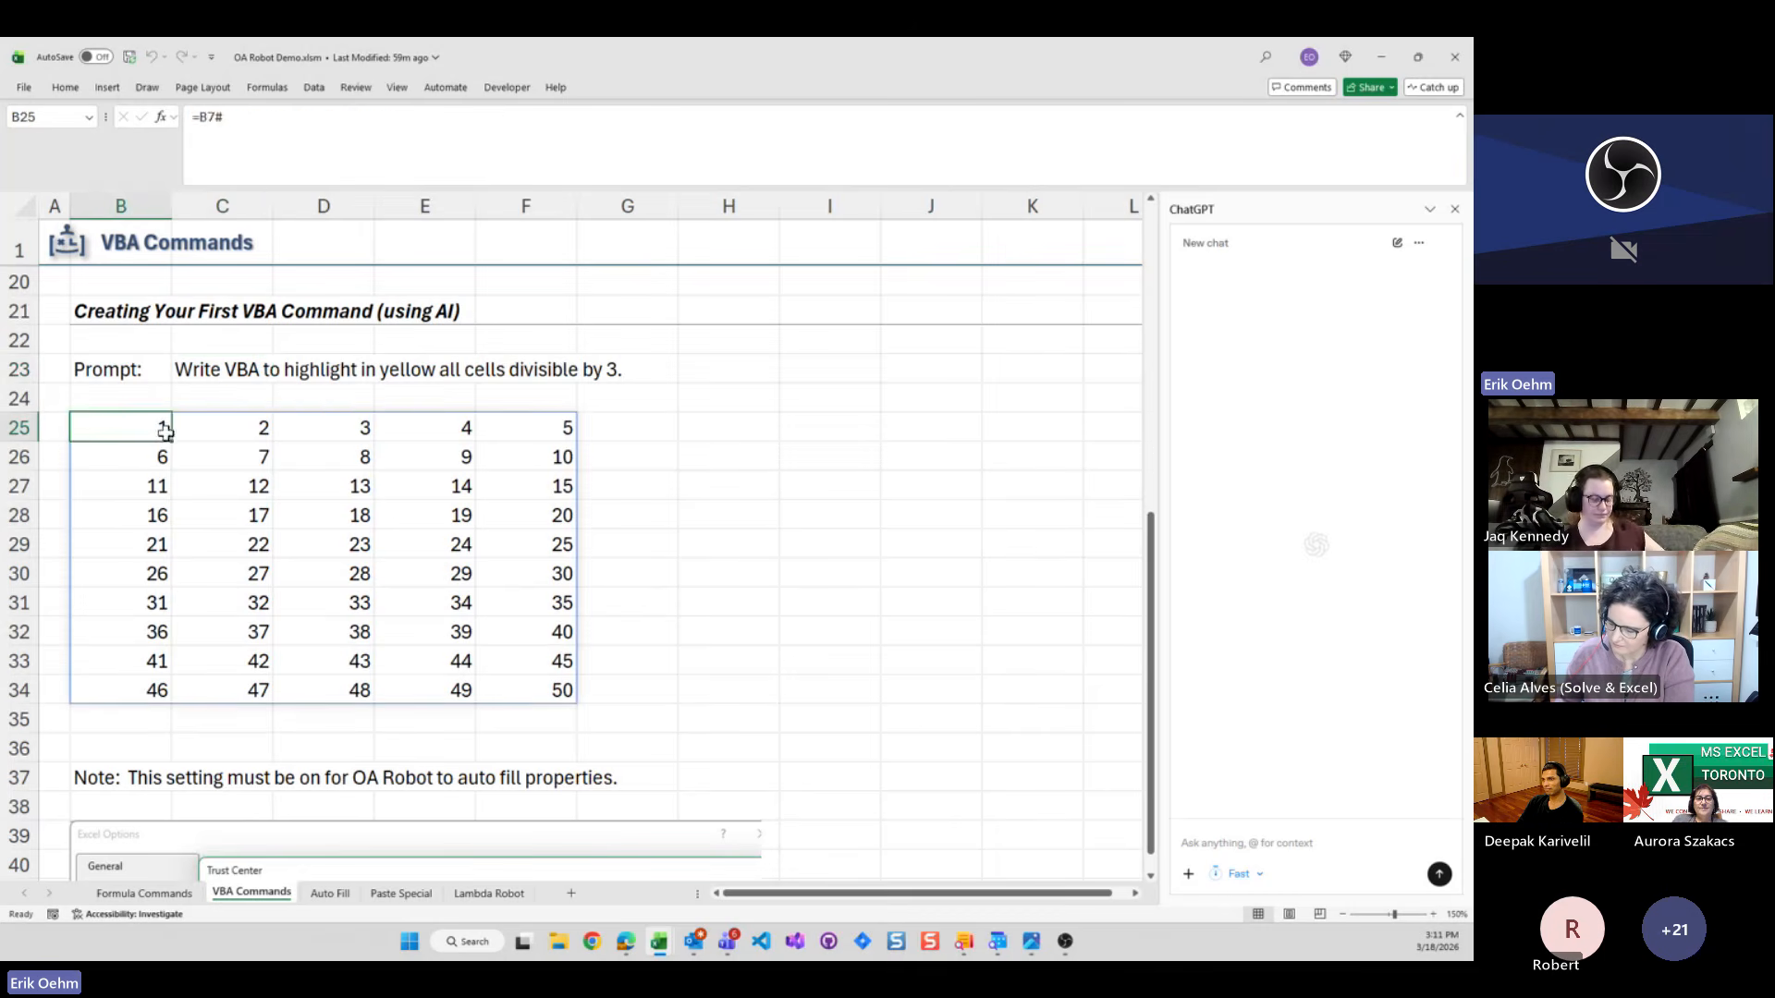
left_click(333, 437)
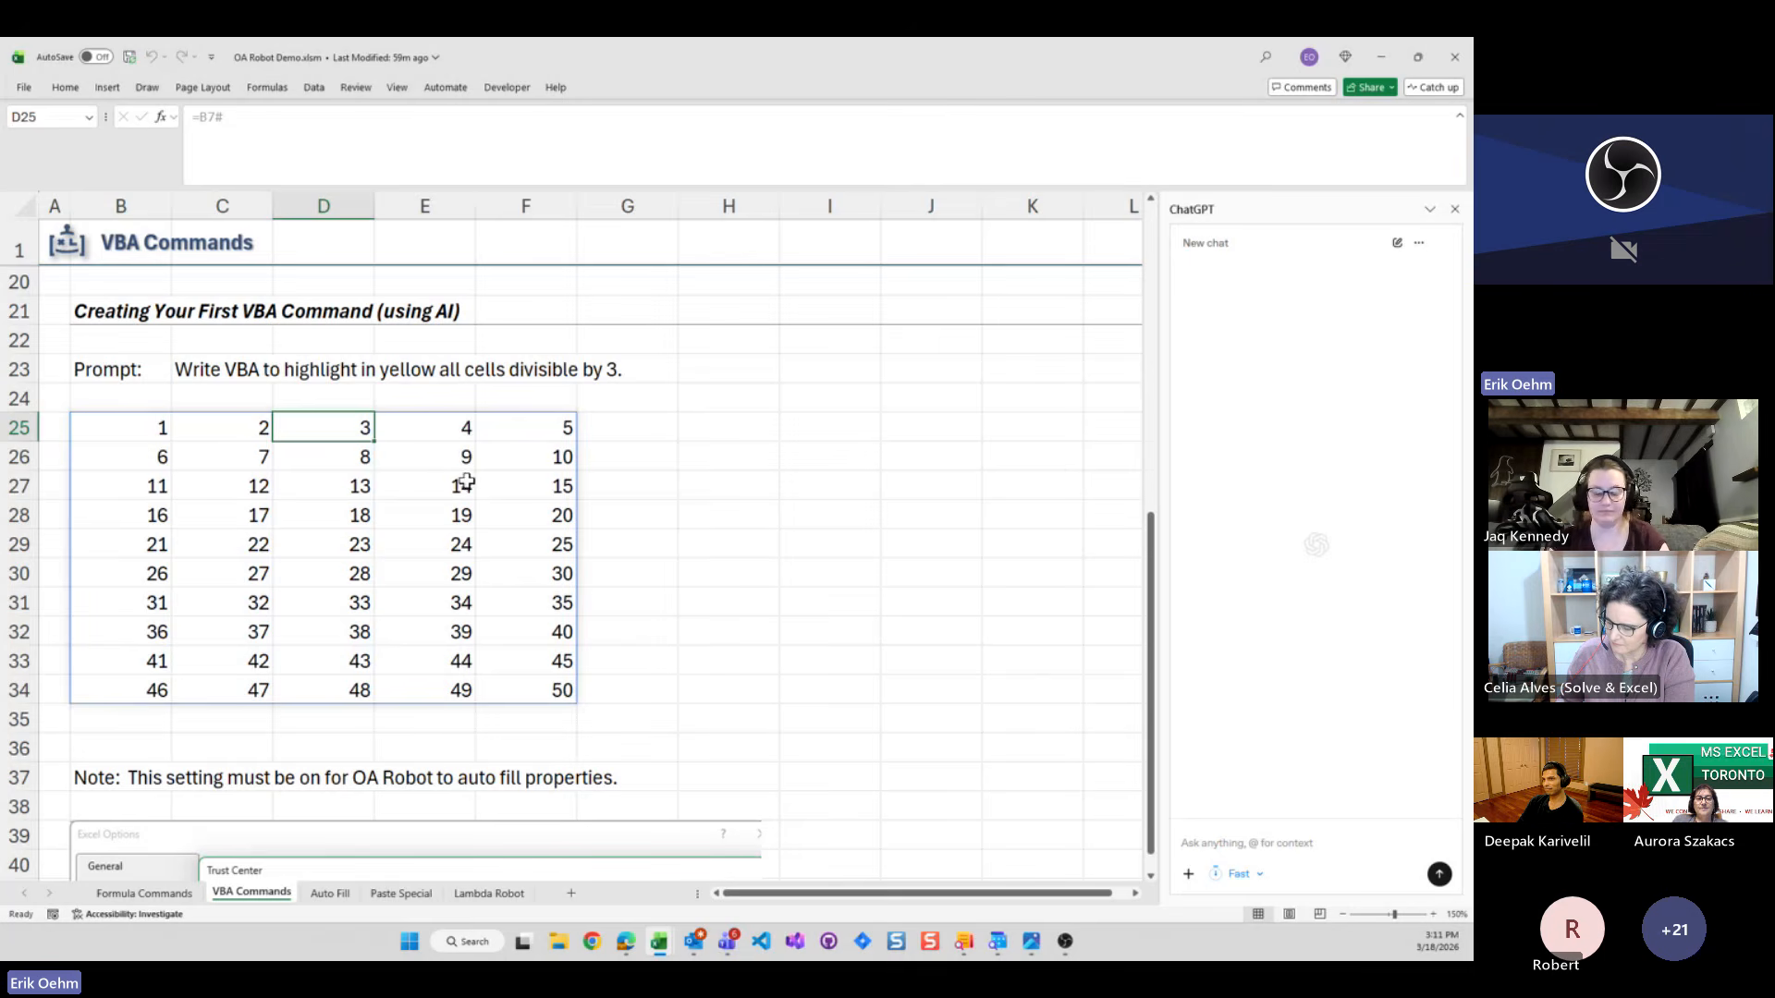
left_click(148, 455)
left_click(444, 459)
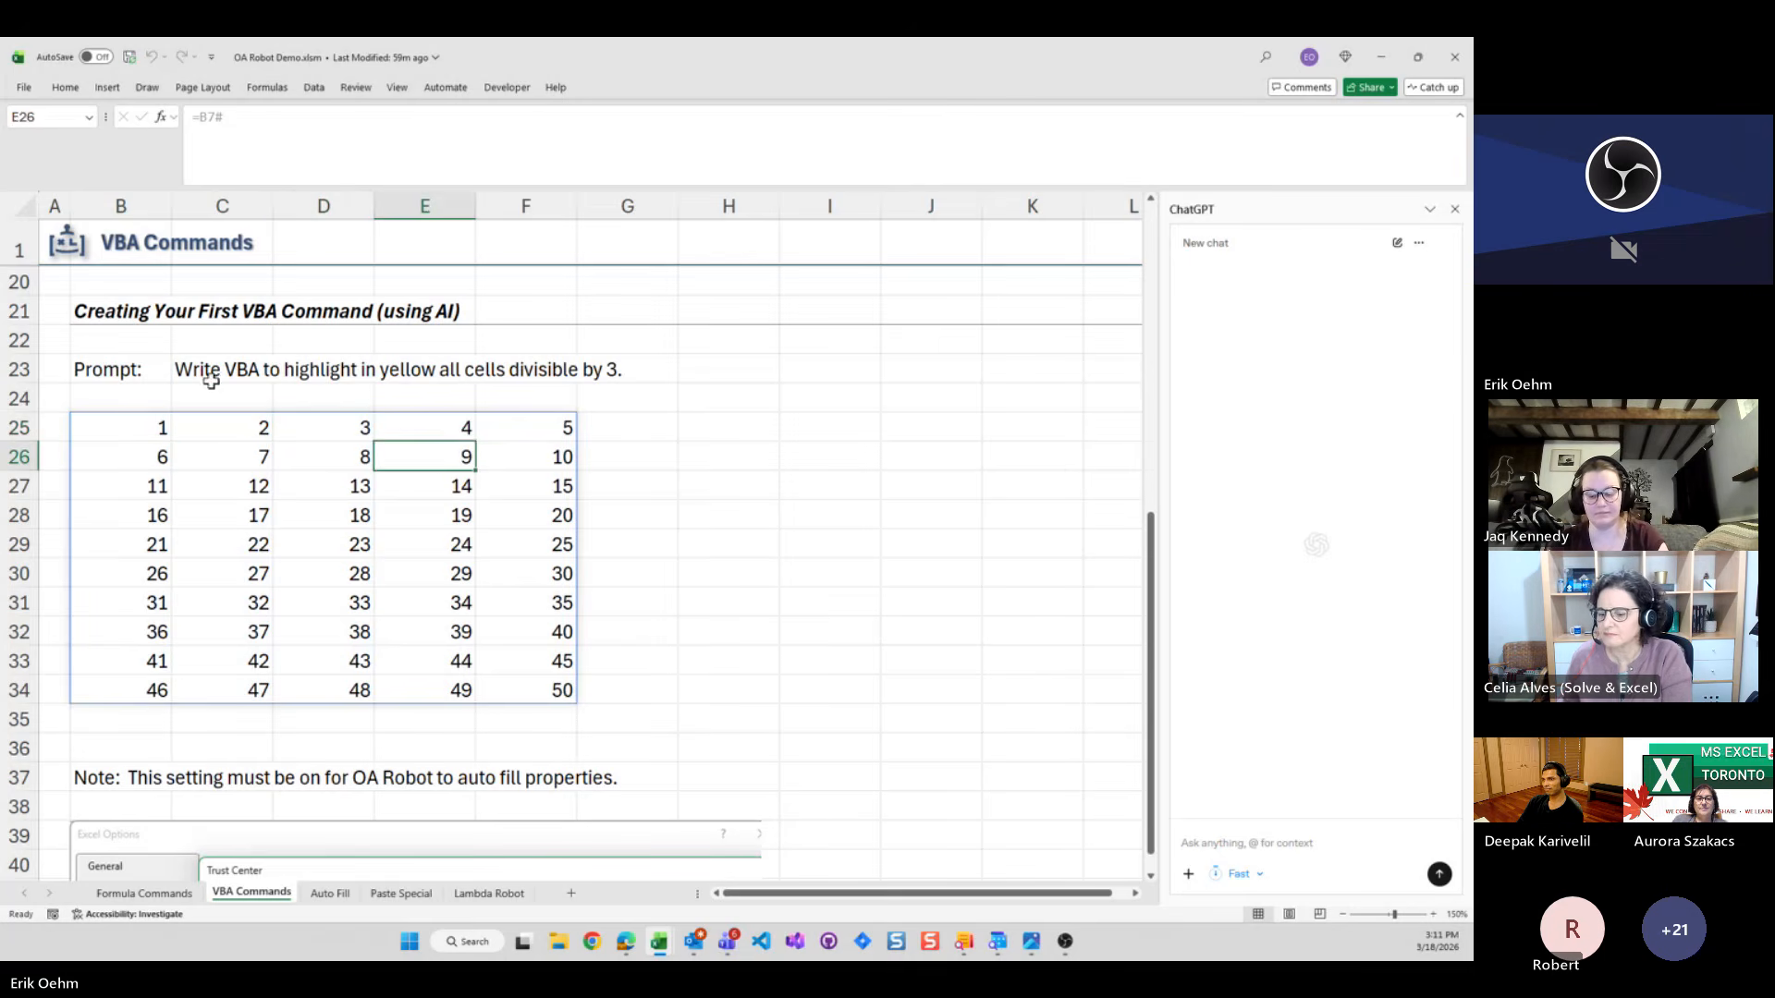
Copy the C23 divisible-by-3 prompt text and focus ChatGPT's message box
left_click(219, 379)
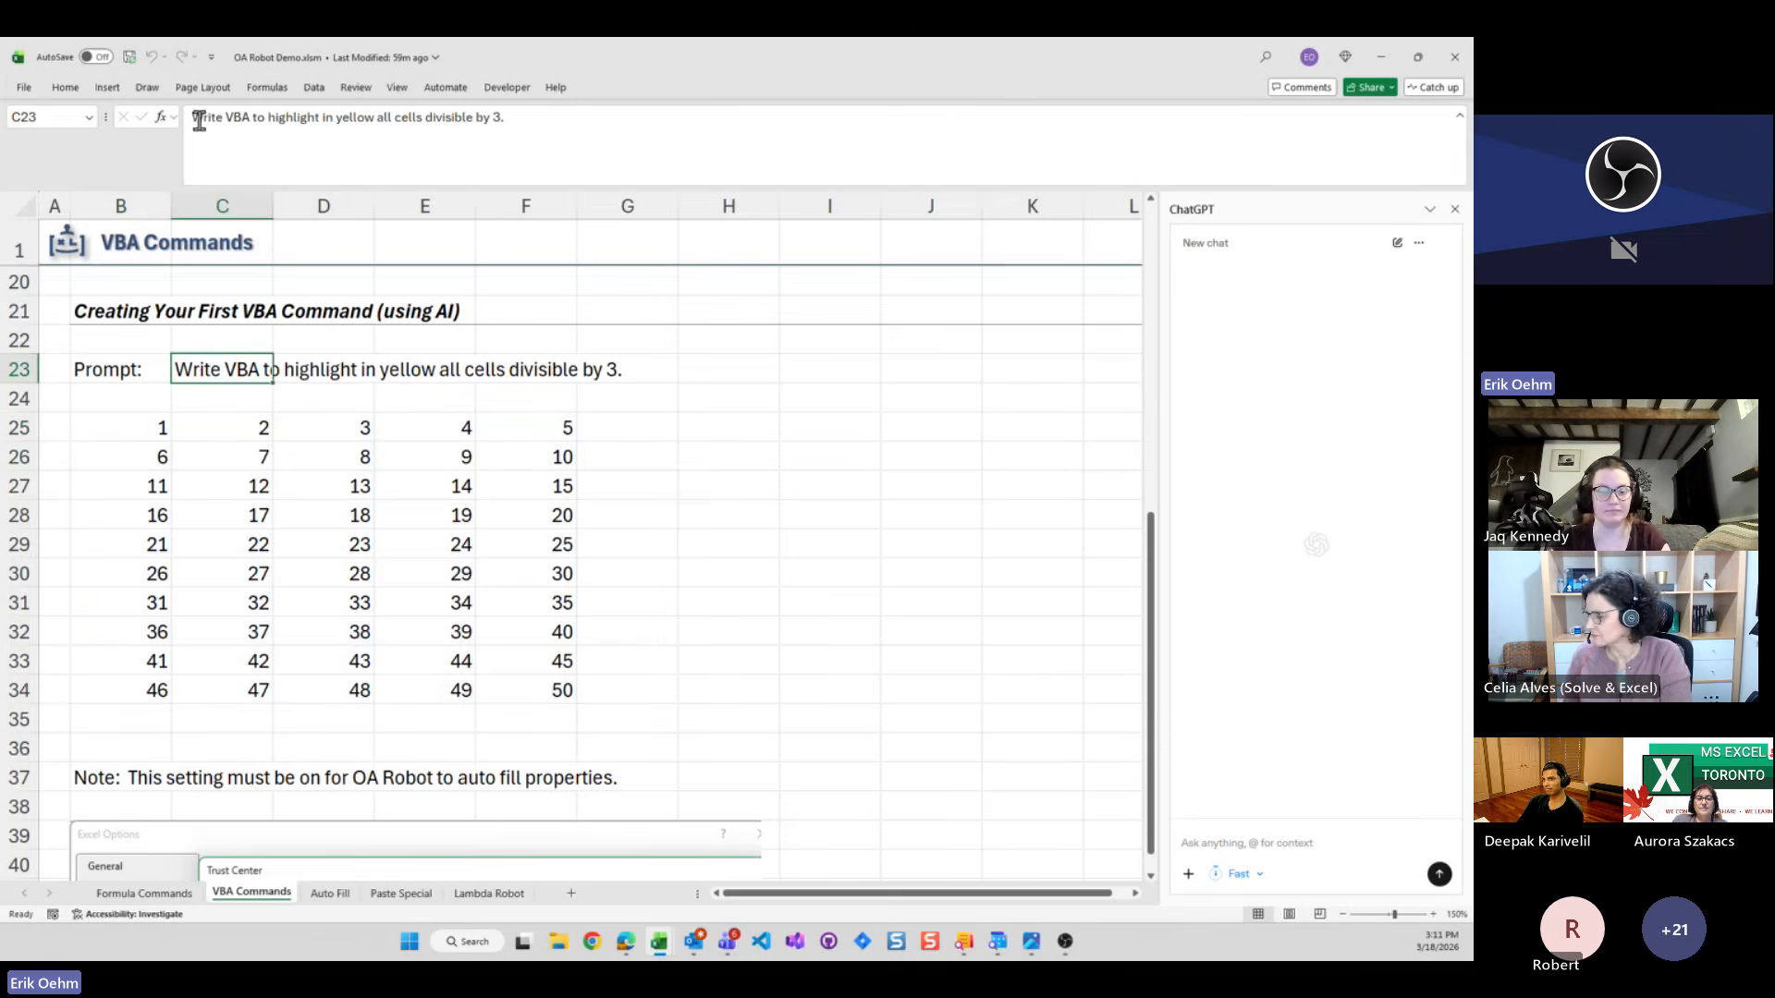
left_click_drag(196, 118, 520, 129)
key("ctrl+c")
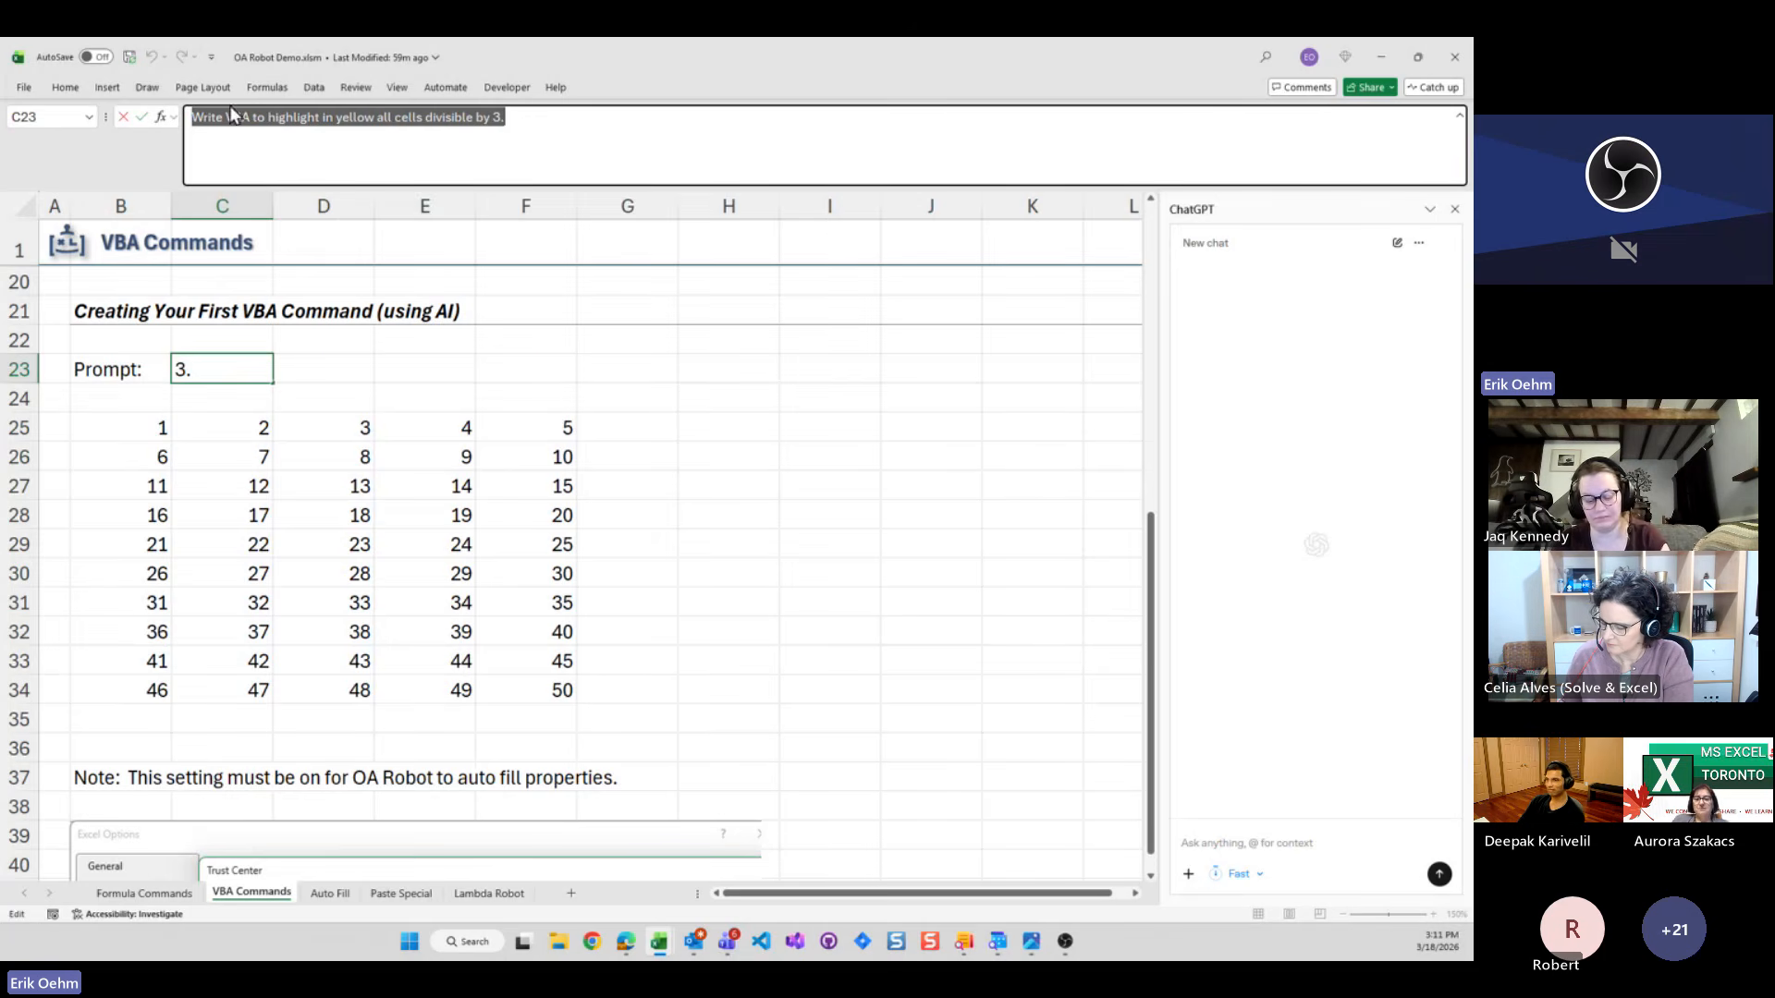
key("Escape")
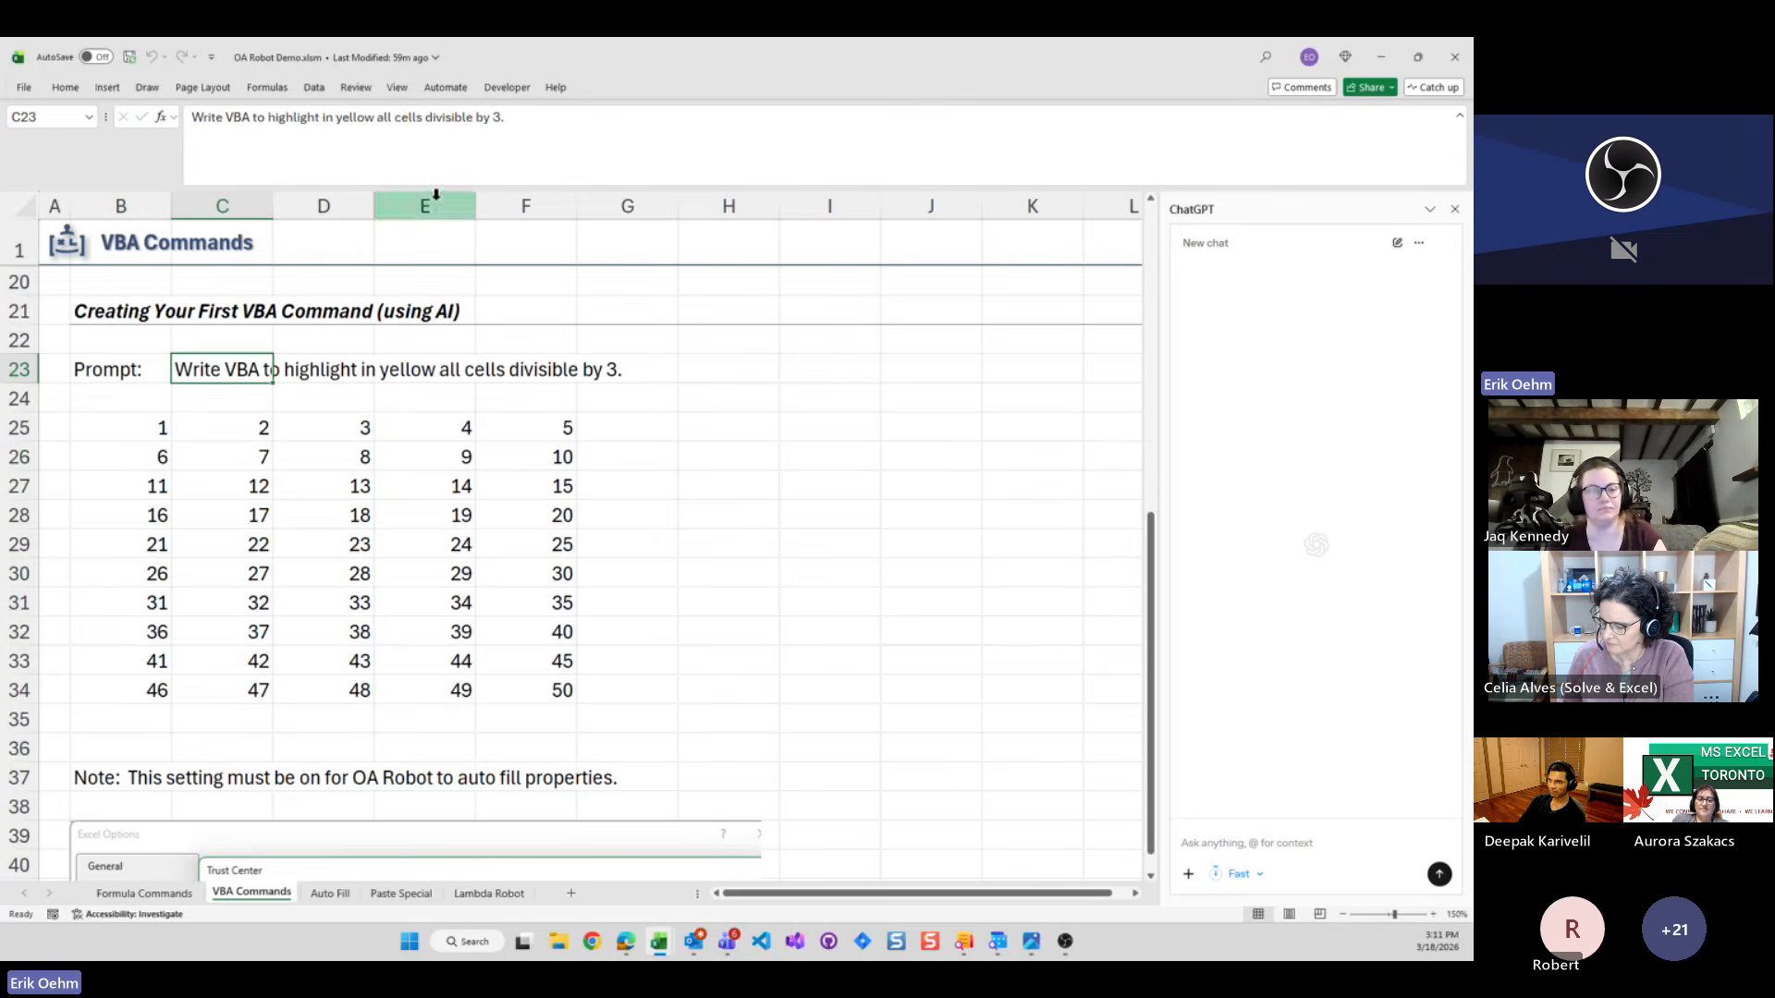
left_click(1239, 828)
Send ChatGPT the divisible-by-3 highlight prompt, deny its edit permission, and open the VBA editor
key("ctrl+v")
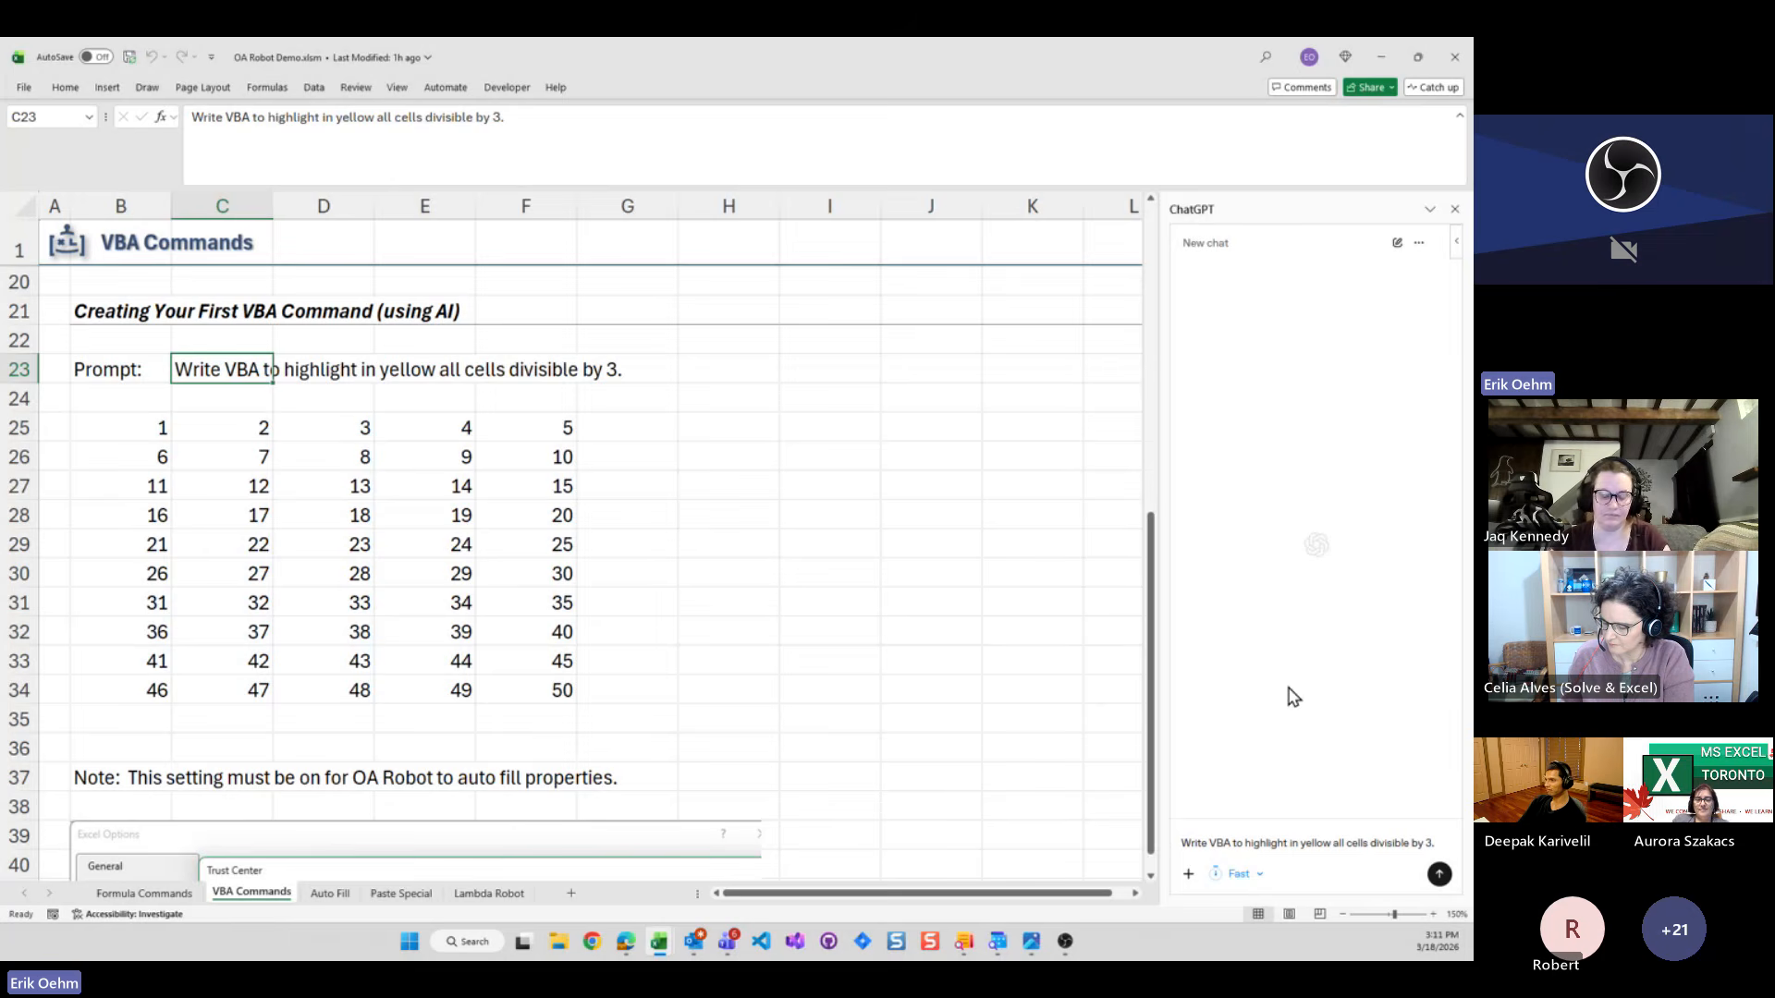
key("Return")
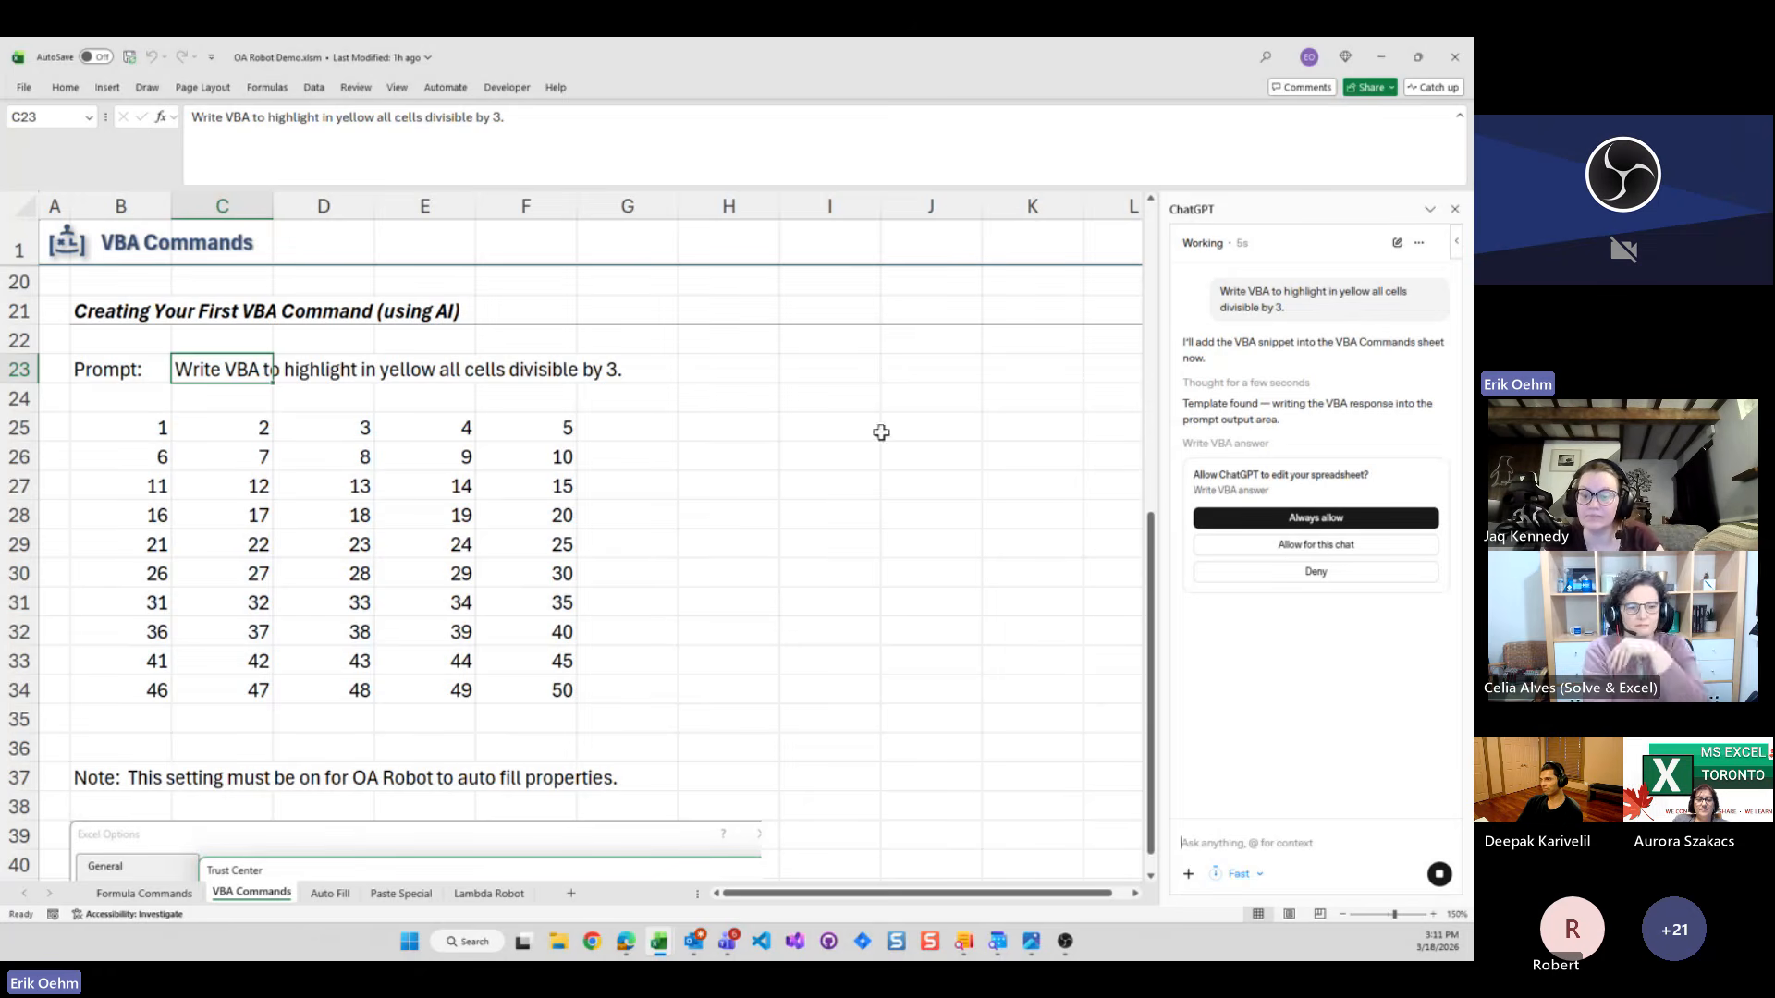
left_click(1280, 575)
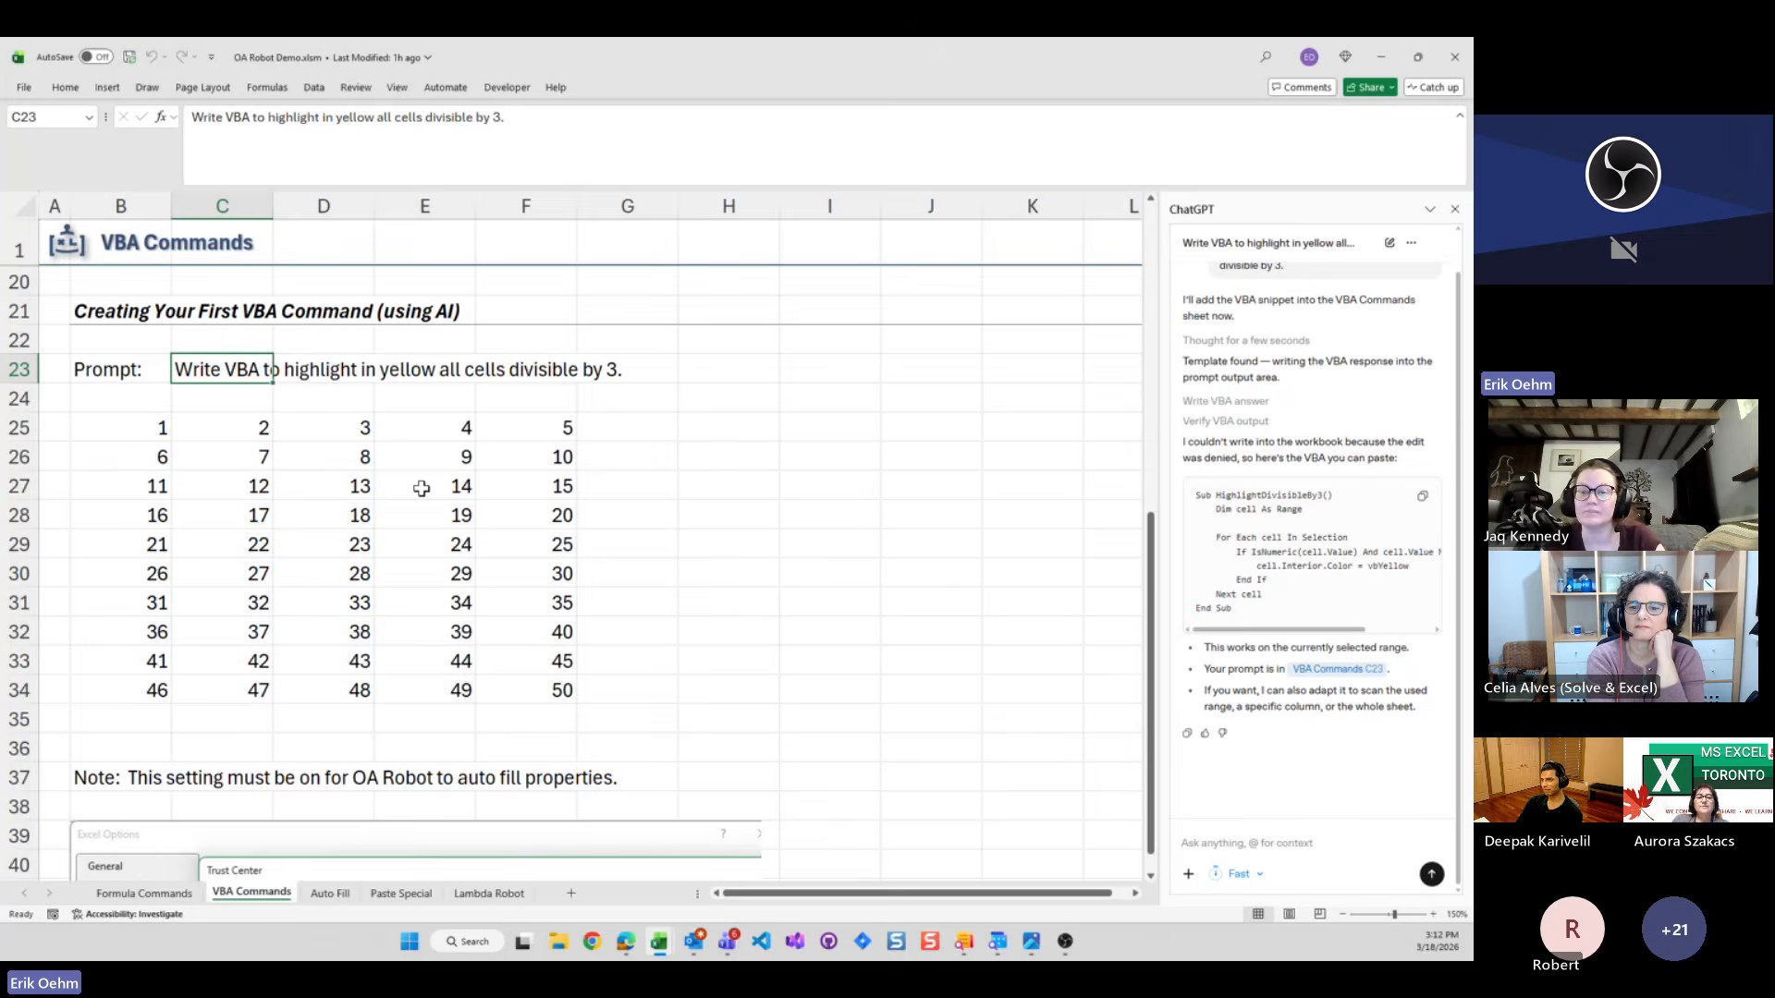
key("alt+F11")
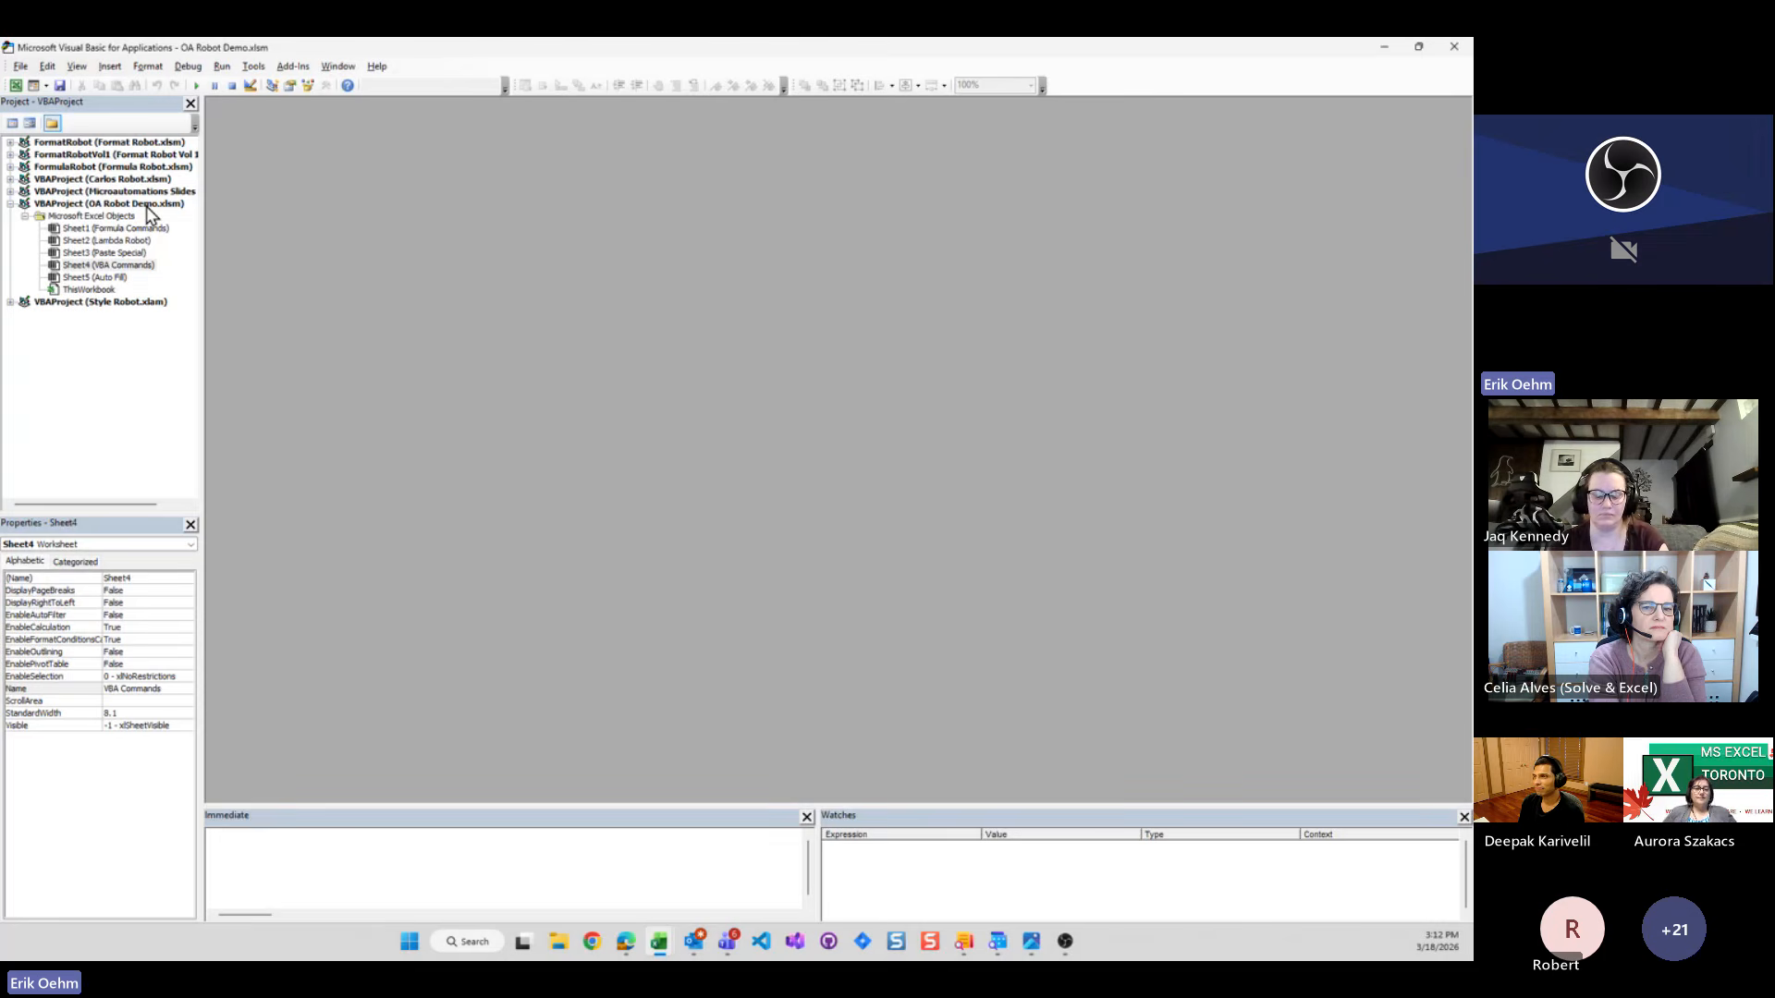
Insert a new module and paste the generated HighlightDivisibleBy3 macro into it
left_click(112, 73)
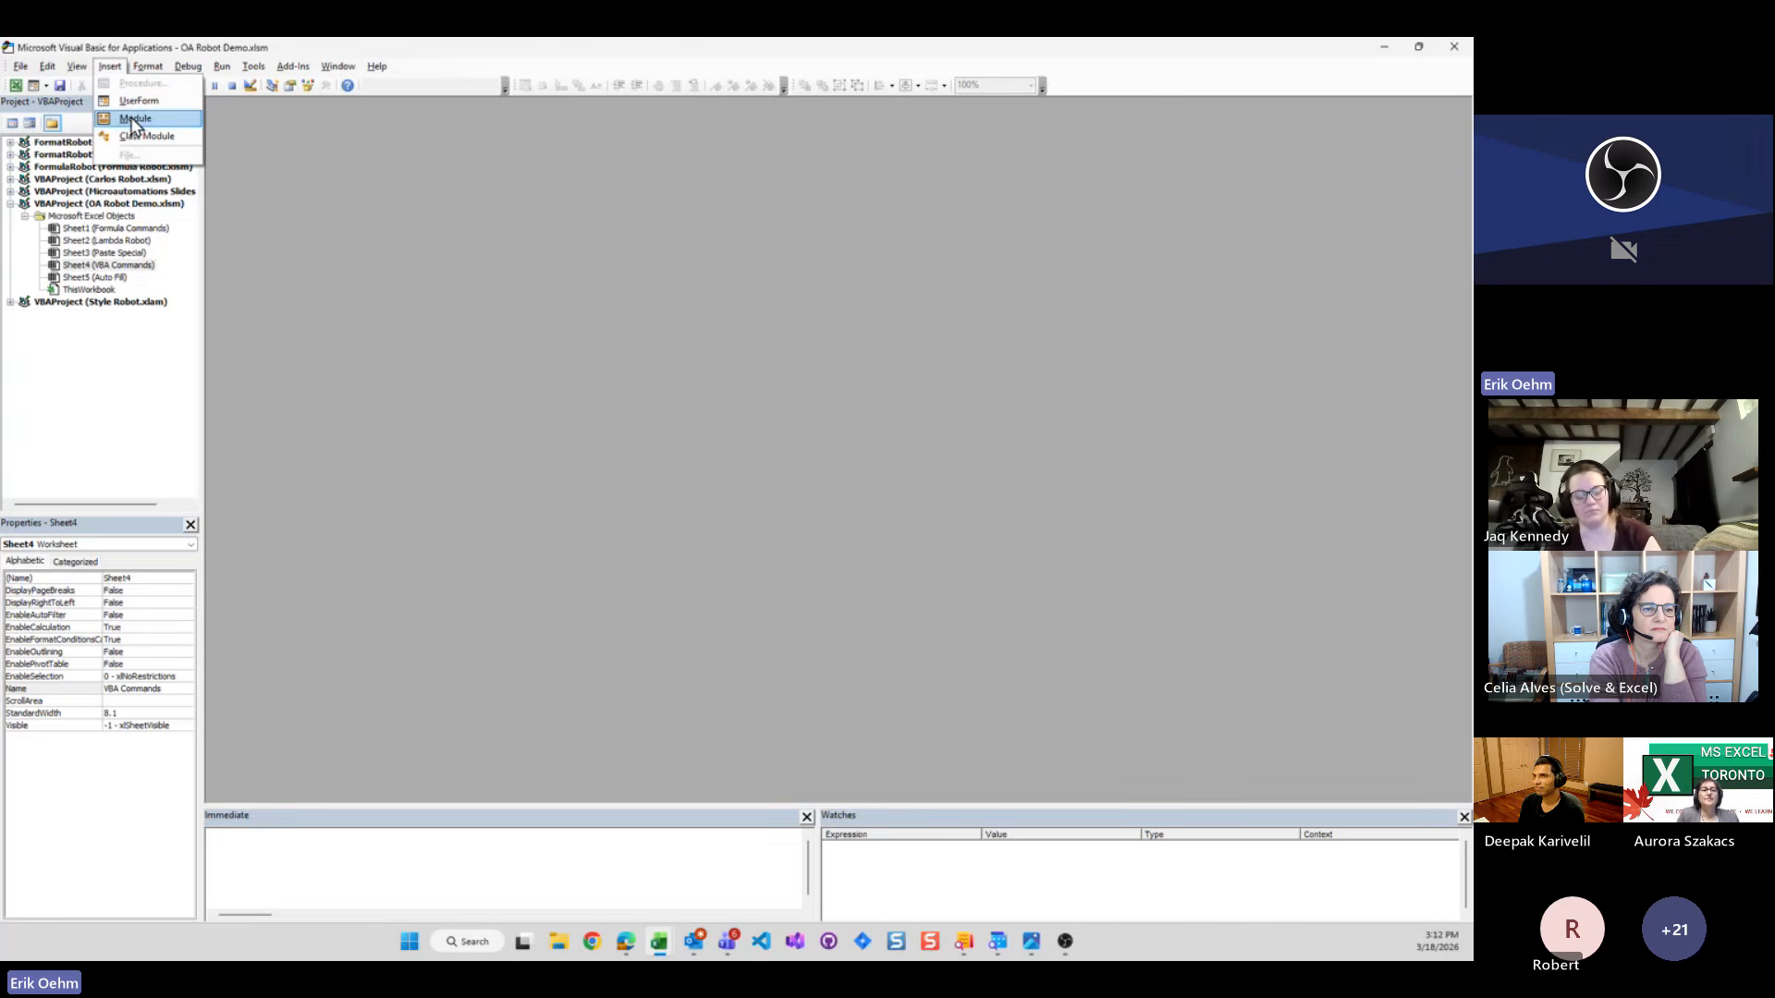
left_click(135, 119)
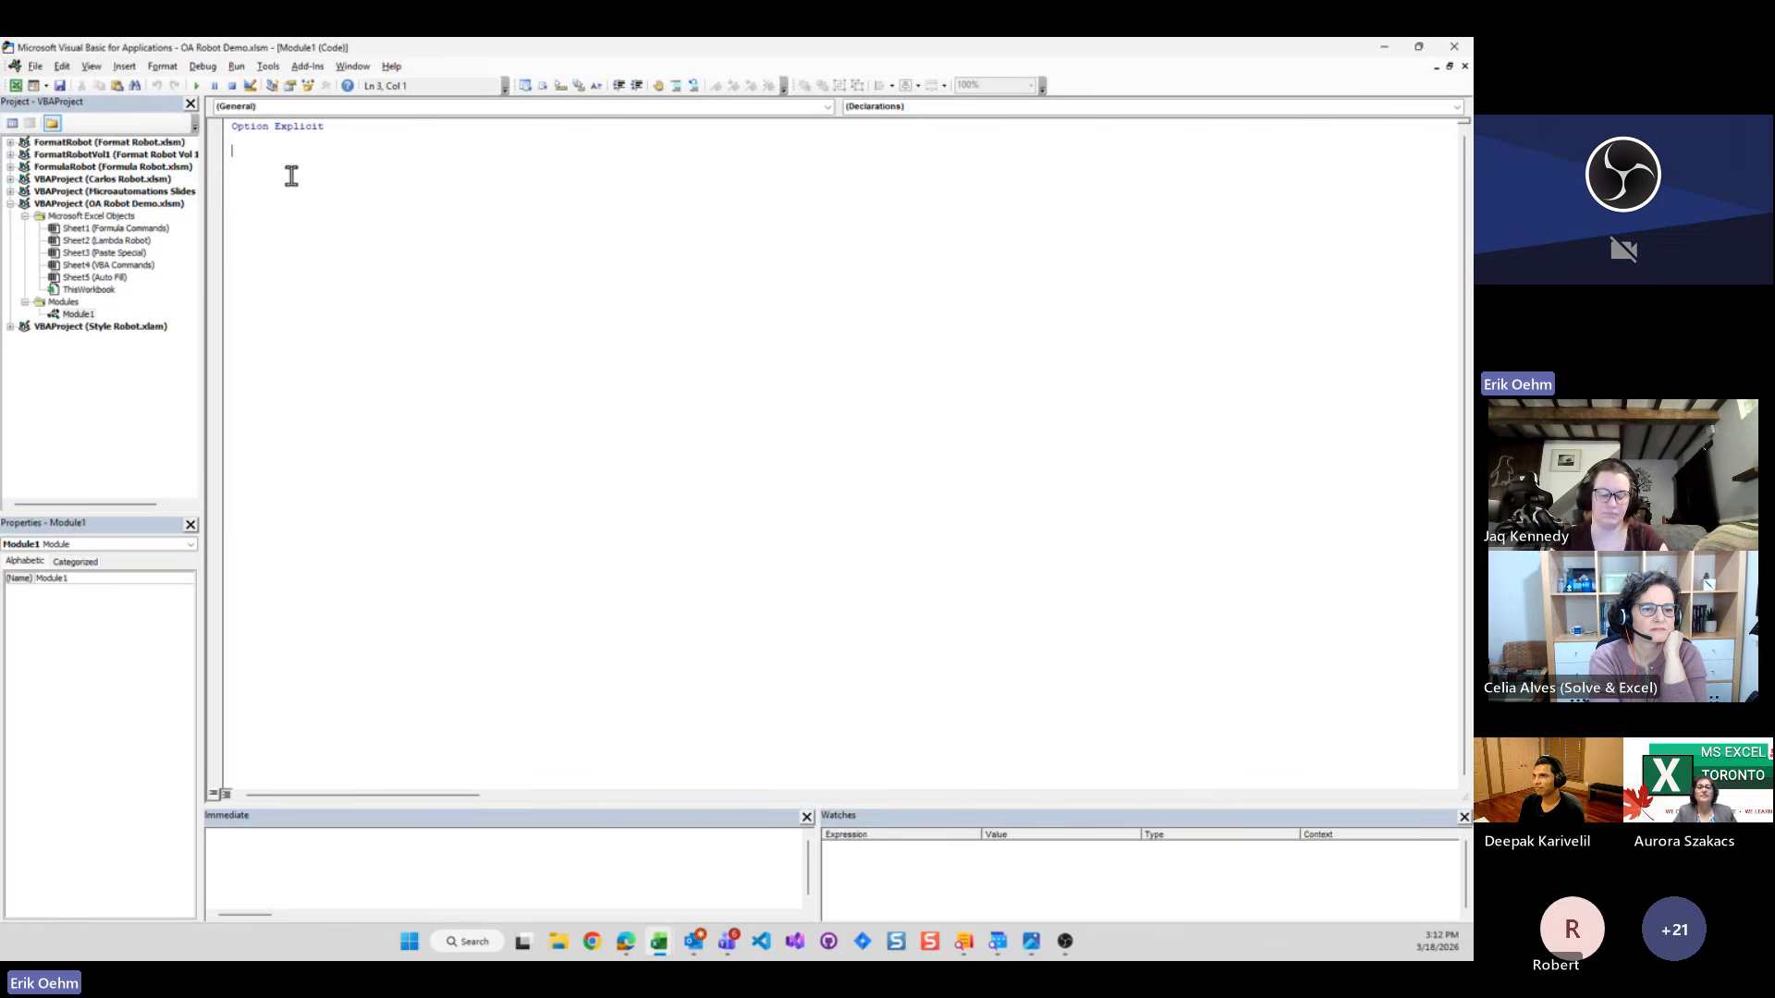
type("Sub HighlightDivisibleBy3()     Dim cell As Range      For Each cell In Selection         If IsNumeric(cell.Value) And cell.Value Mod 3 = 0 Then             cell.Interior.Color = vbYellow         End If     Next cell End Sub")
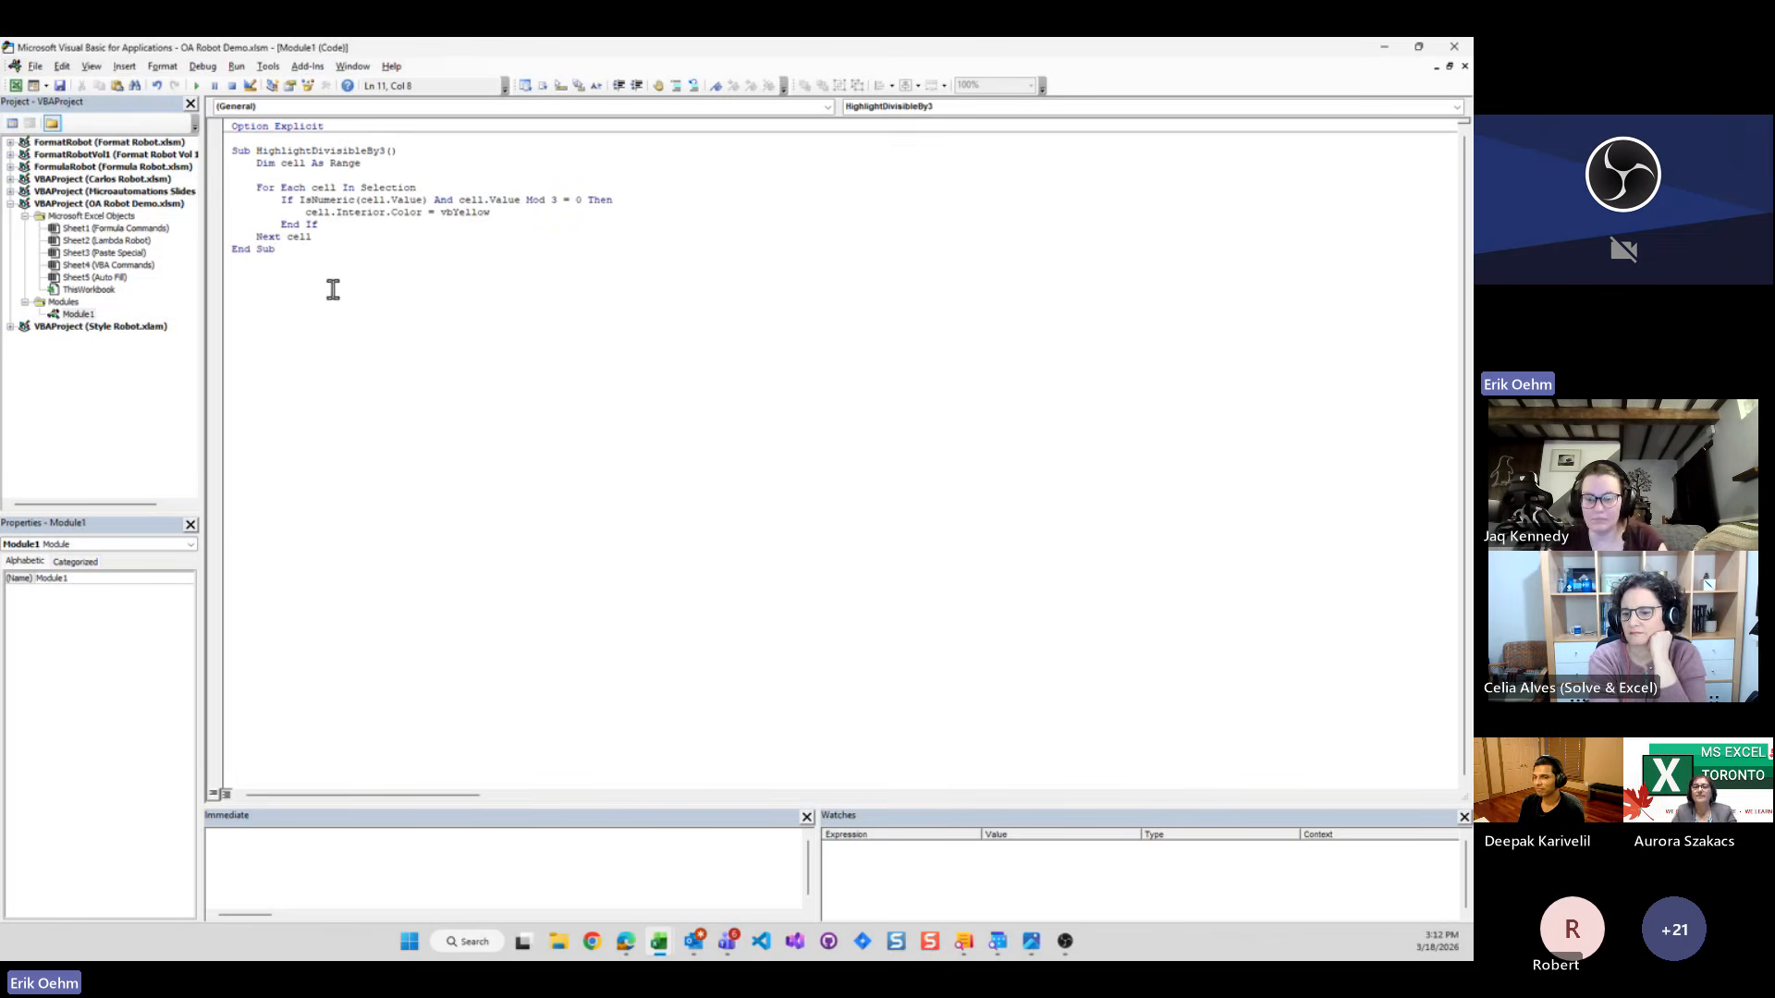
left_click(259, 289)
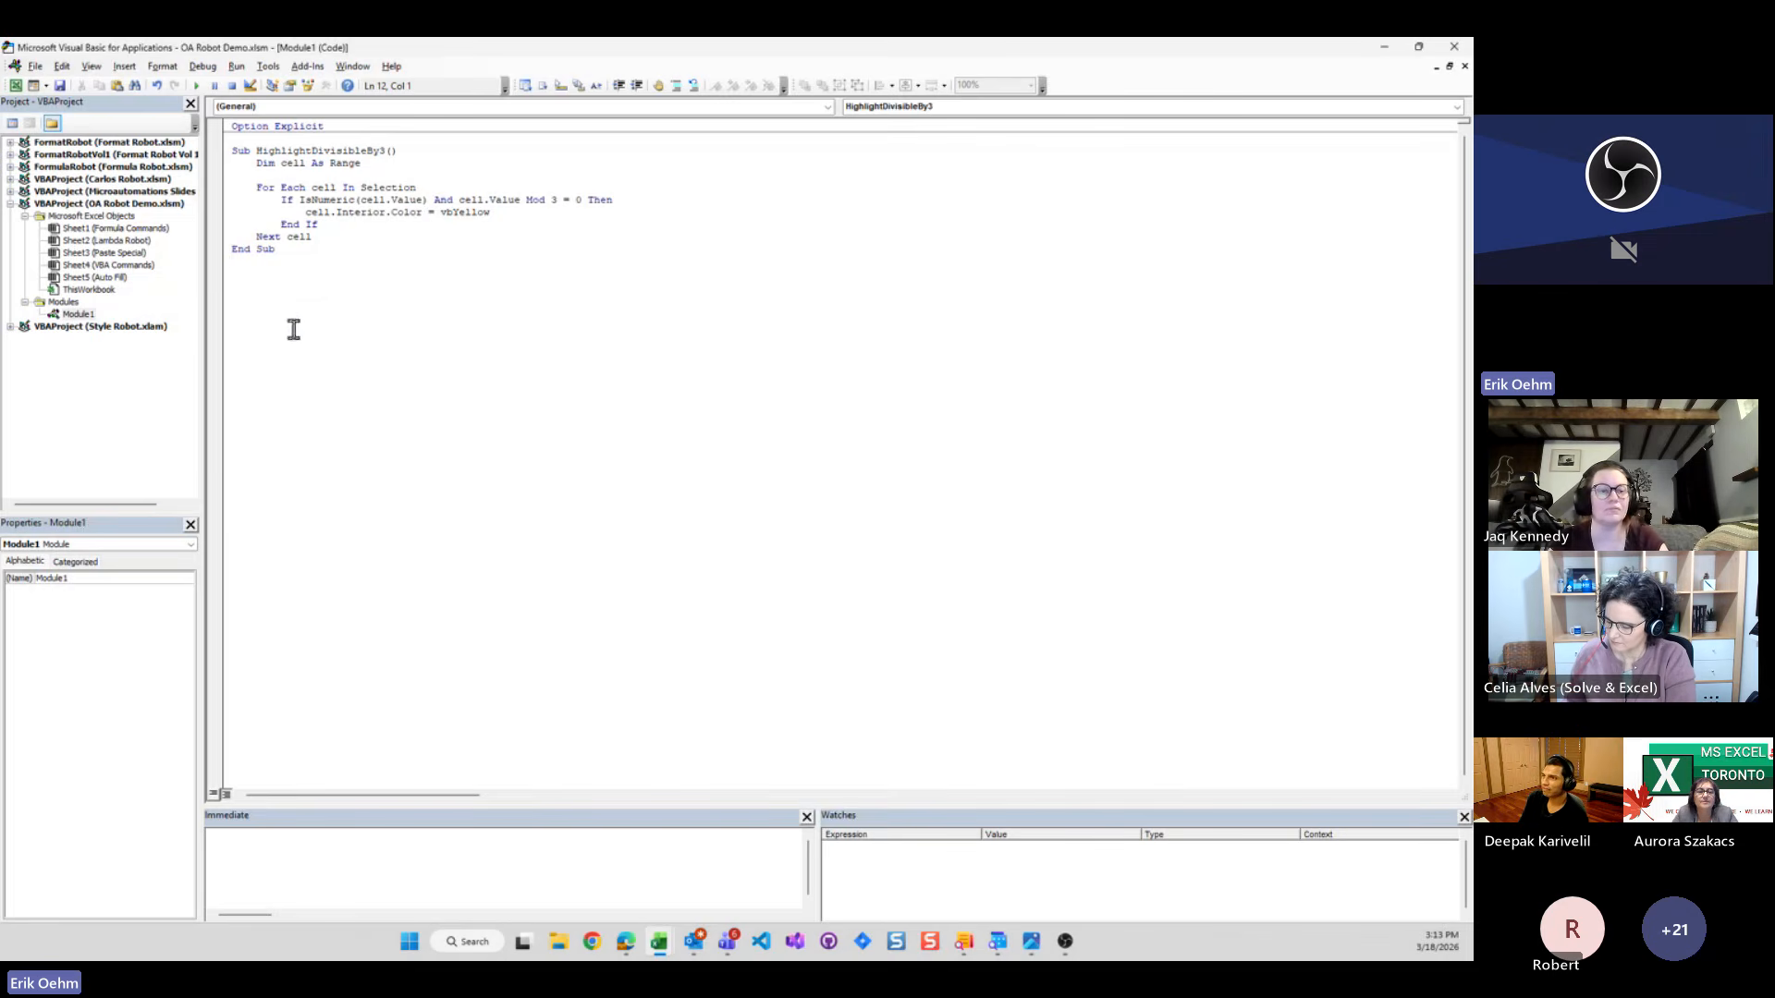
Rename the module to modFormat and return to the Excel workbook
double_click(69, 580)
type("mod")
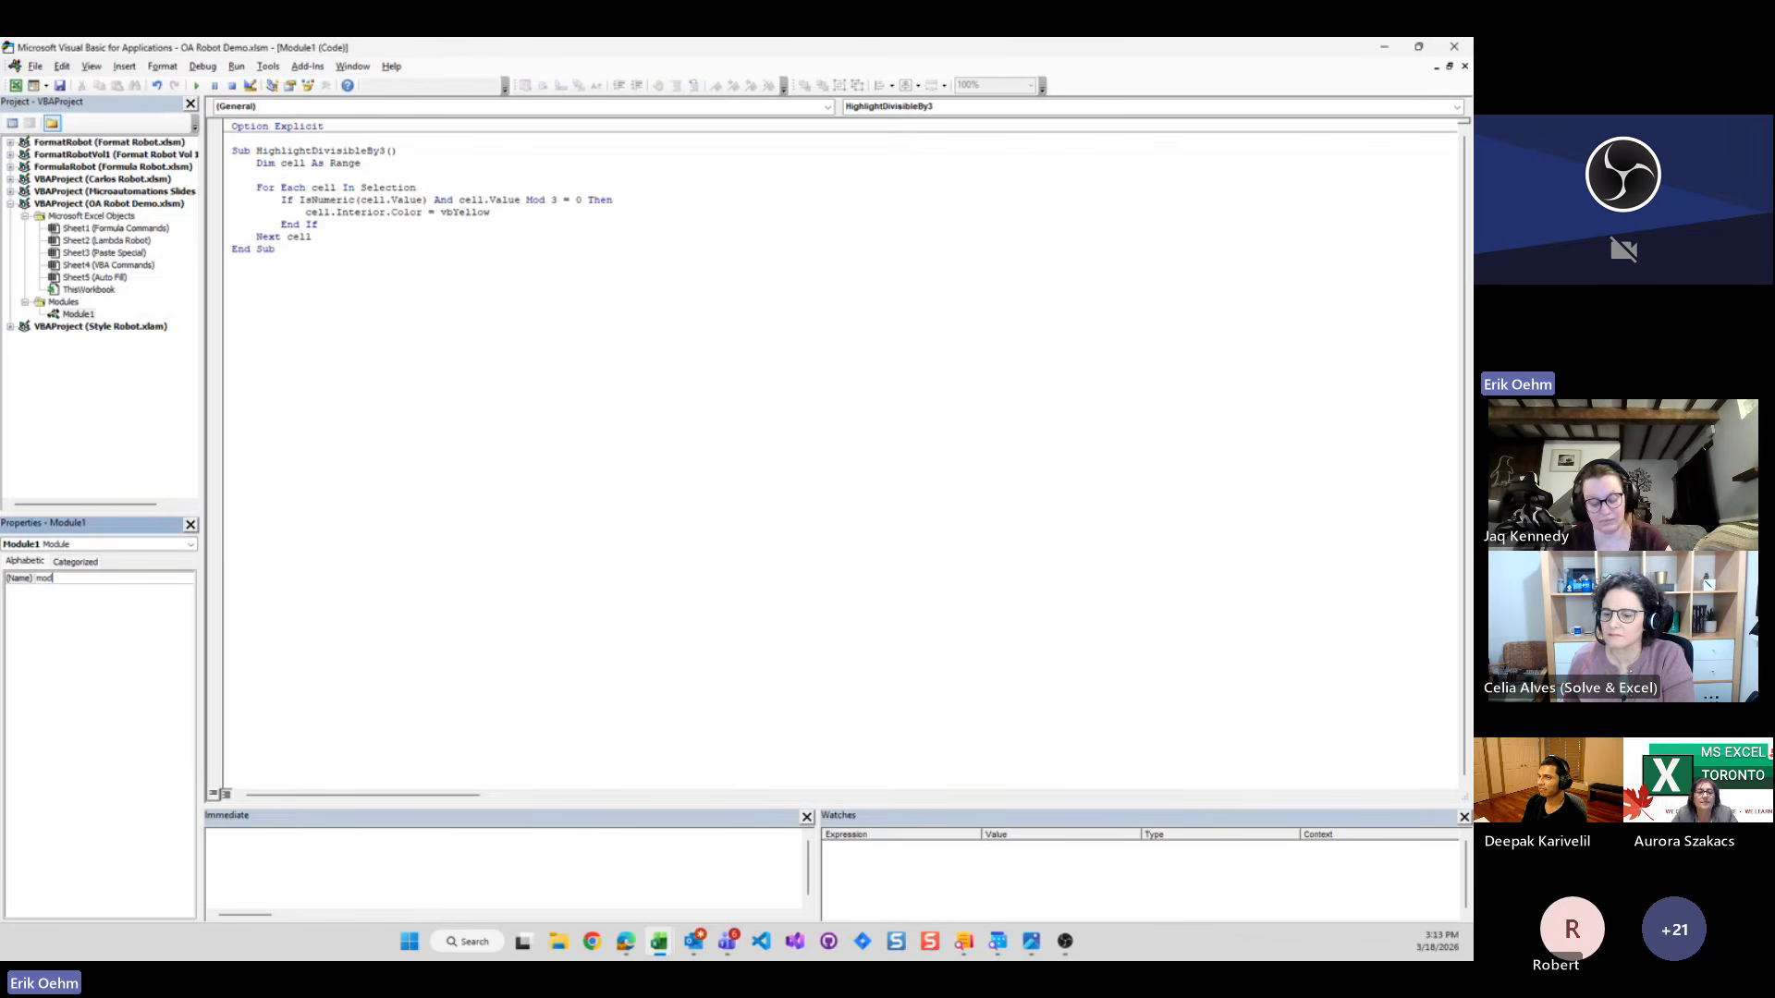
type("Format")
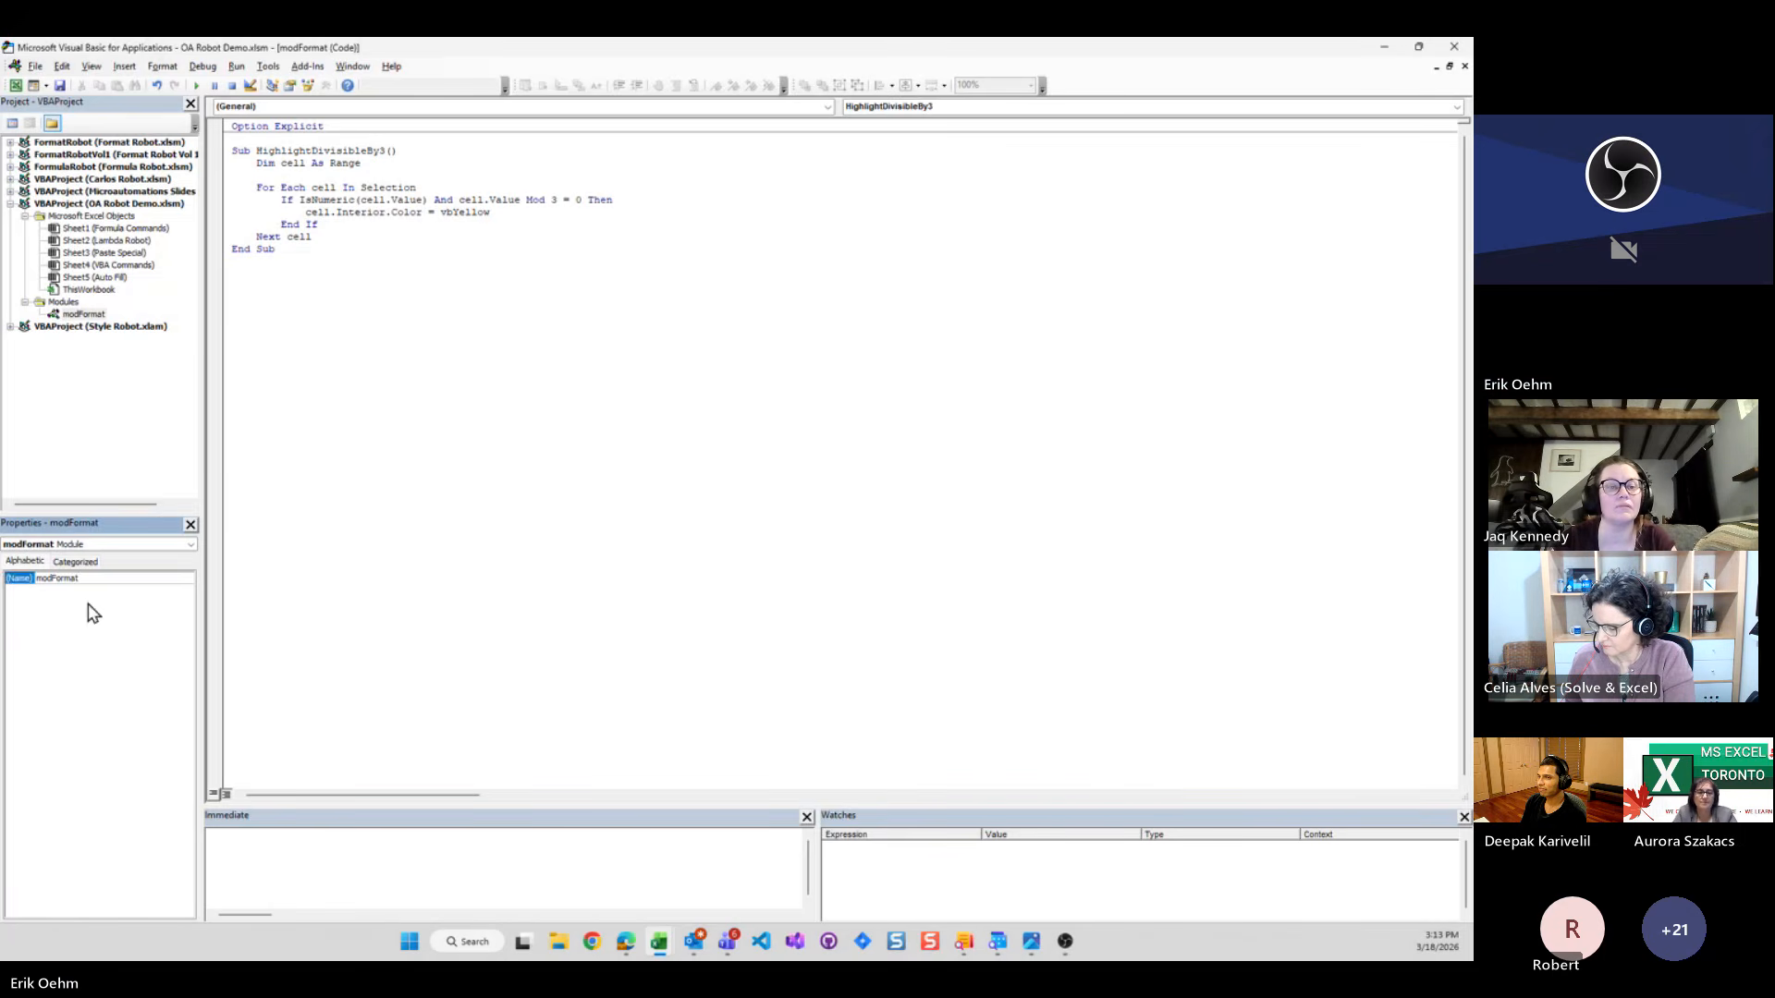
left_click(309, 200)
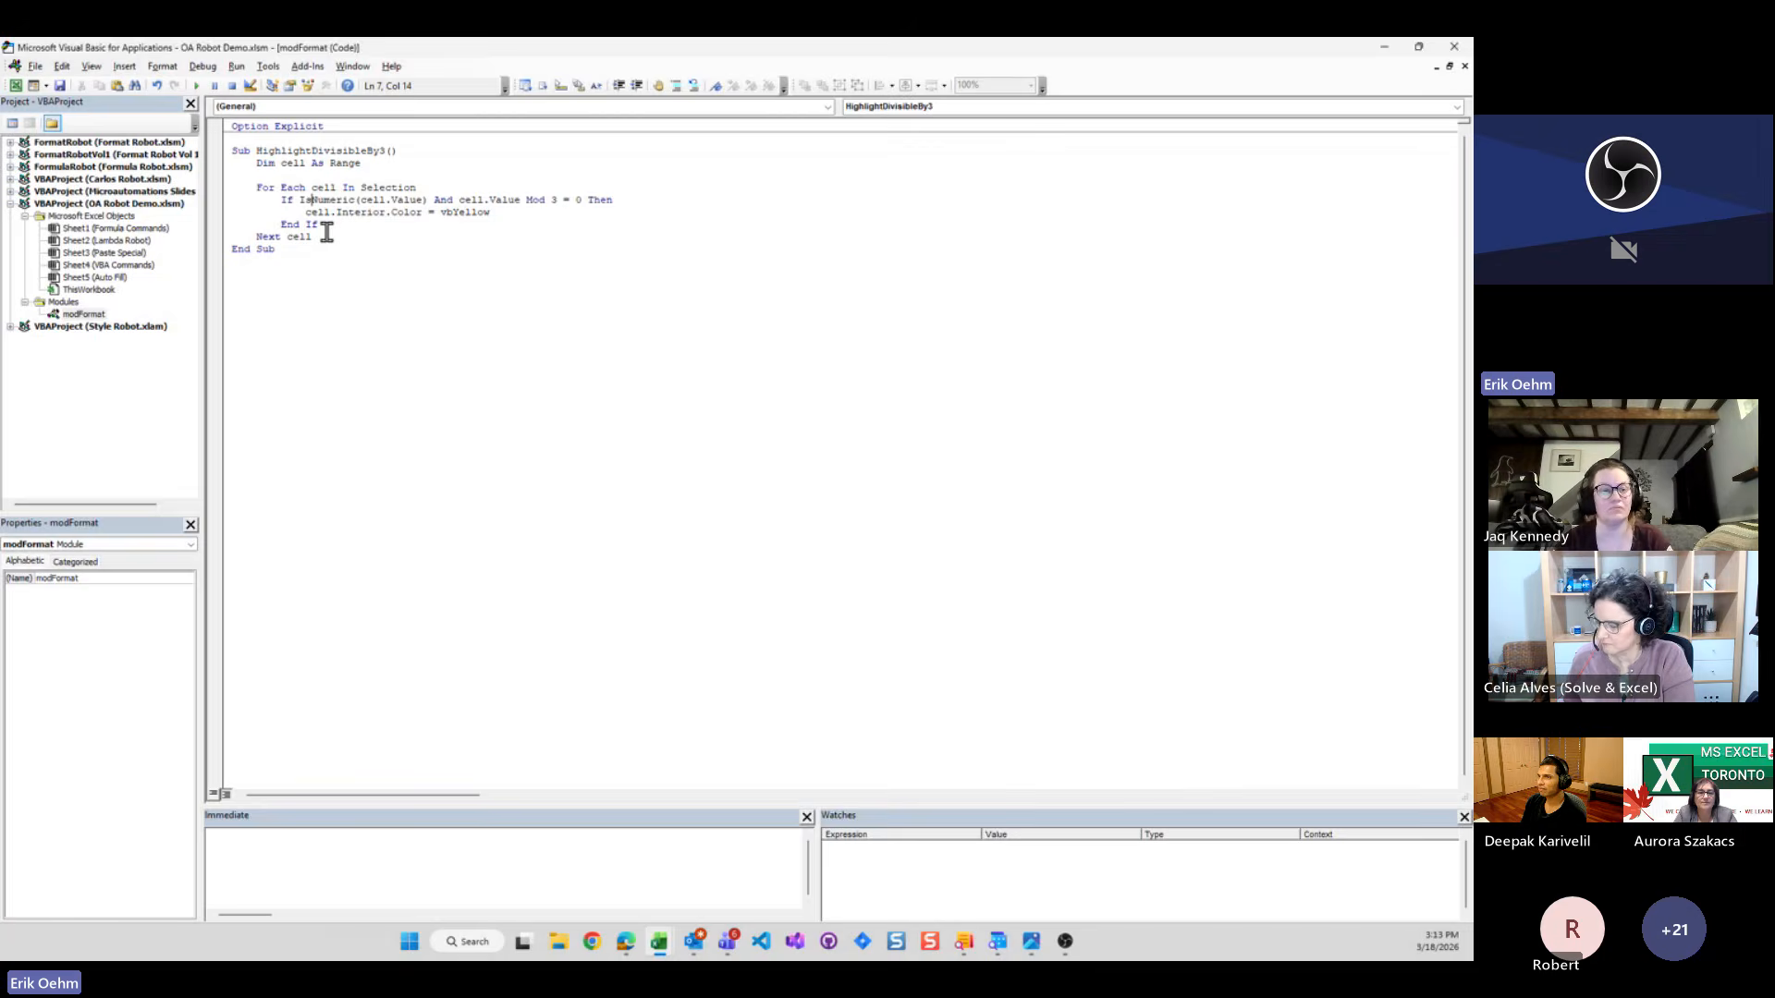
key("alt+Tab")
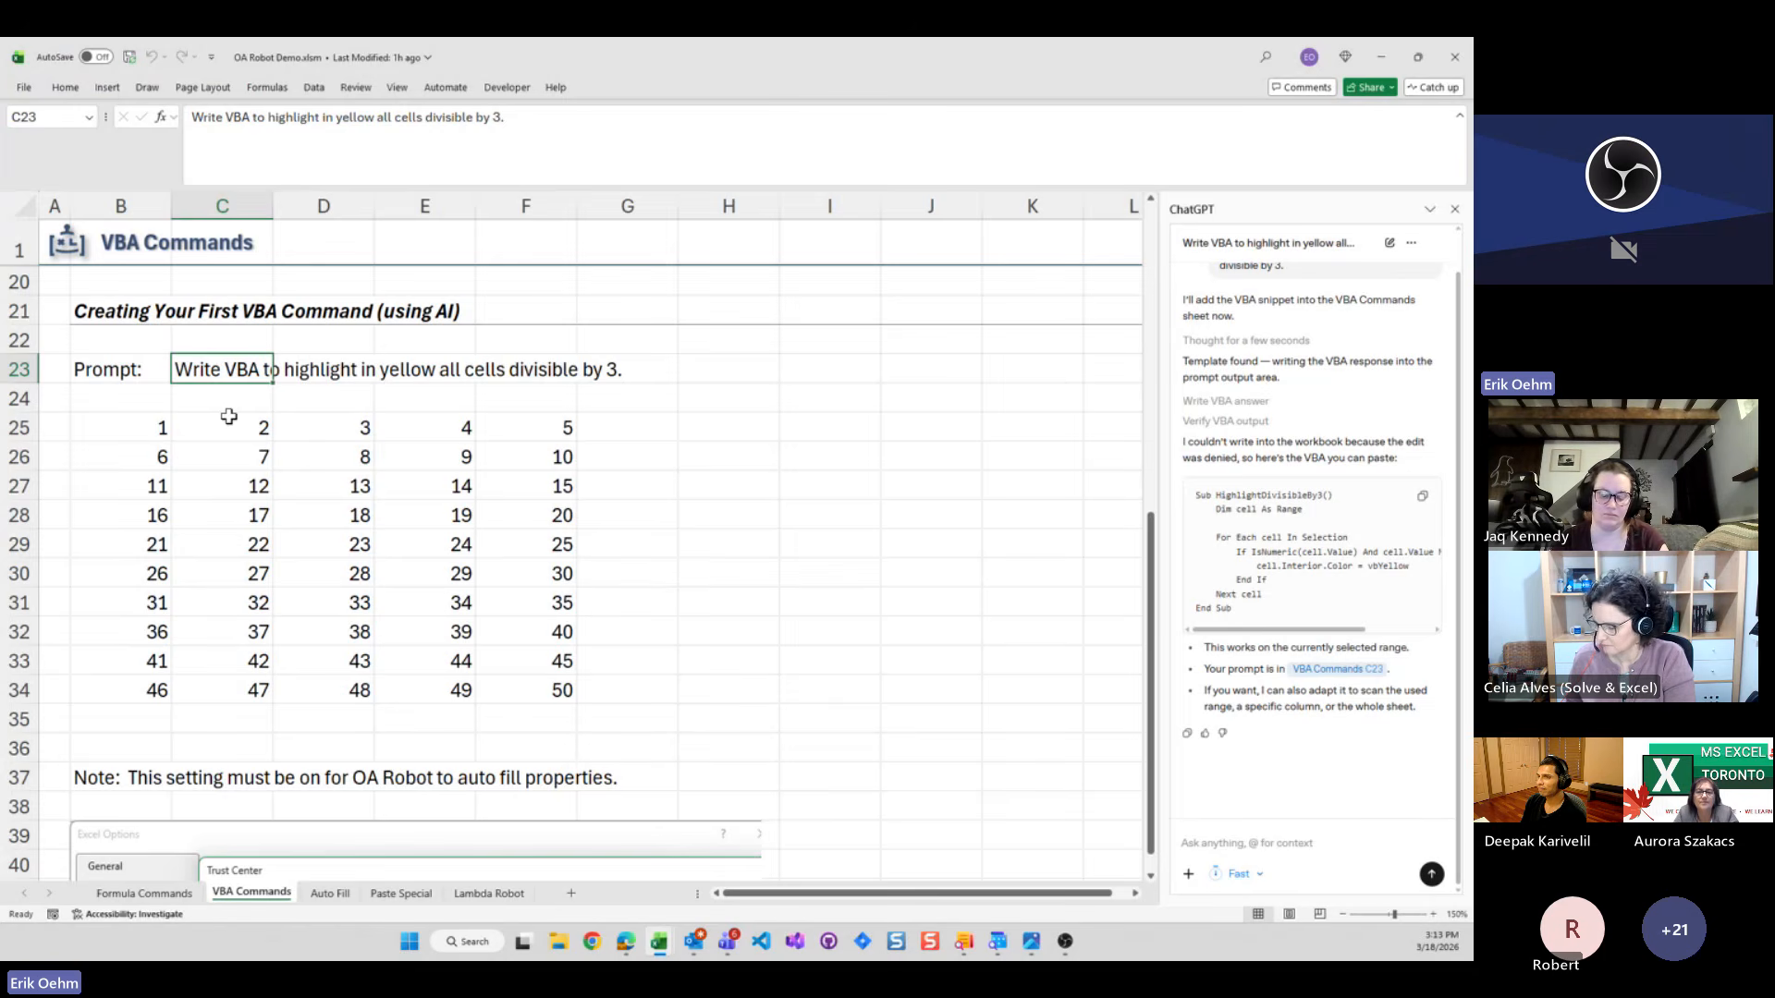
Start a new OA Robot VBA Macro Command for modFormat.HighlightDivisibleBy3 from the palette
key("ctrl+shift+r")
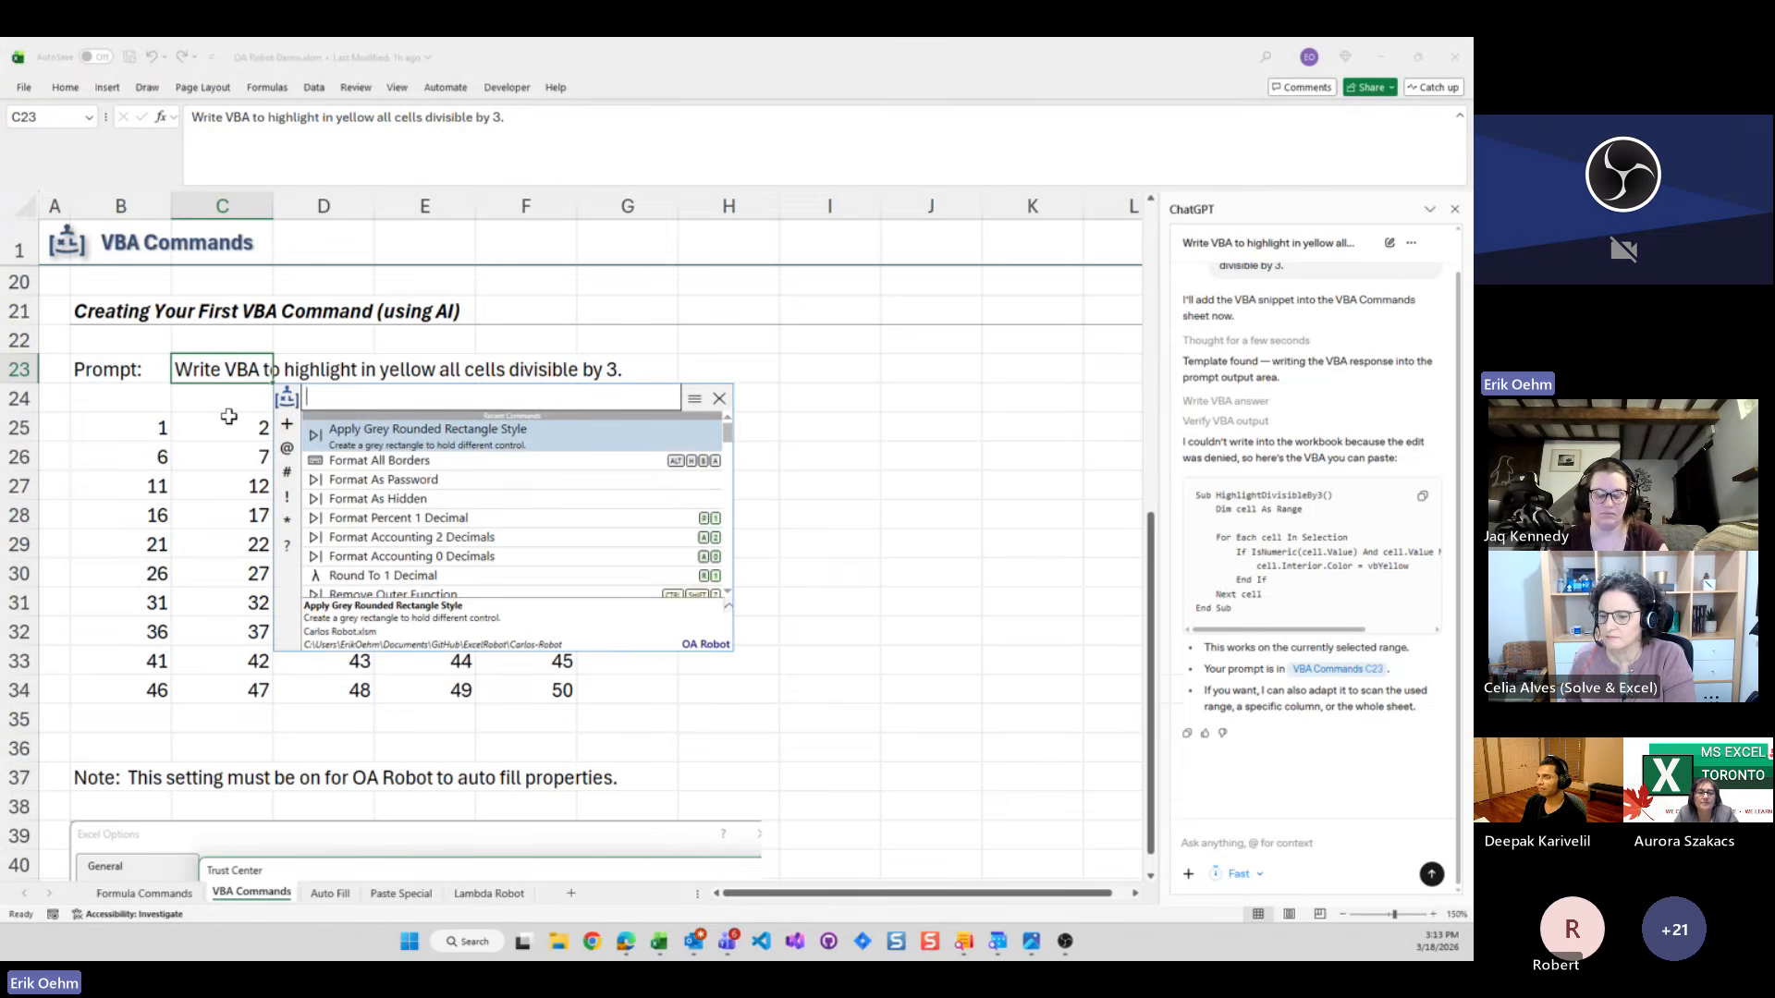
type("+")
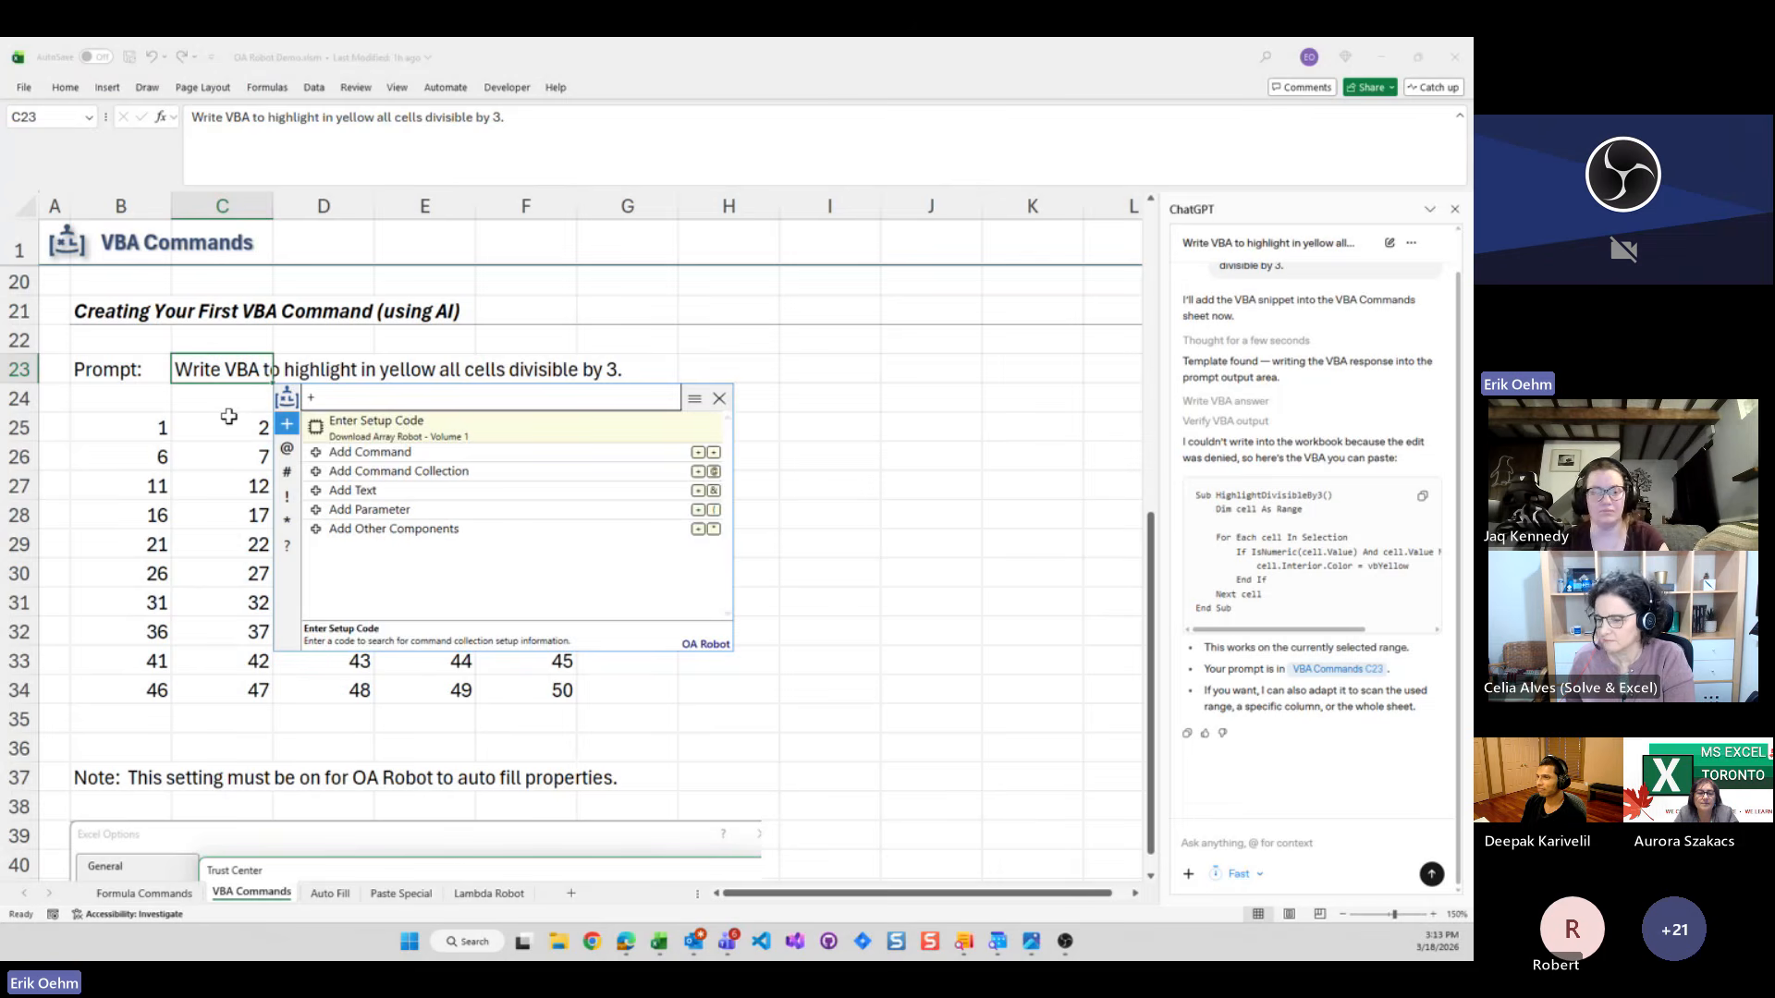
type("+")
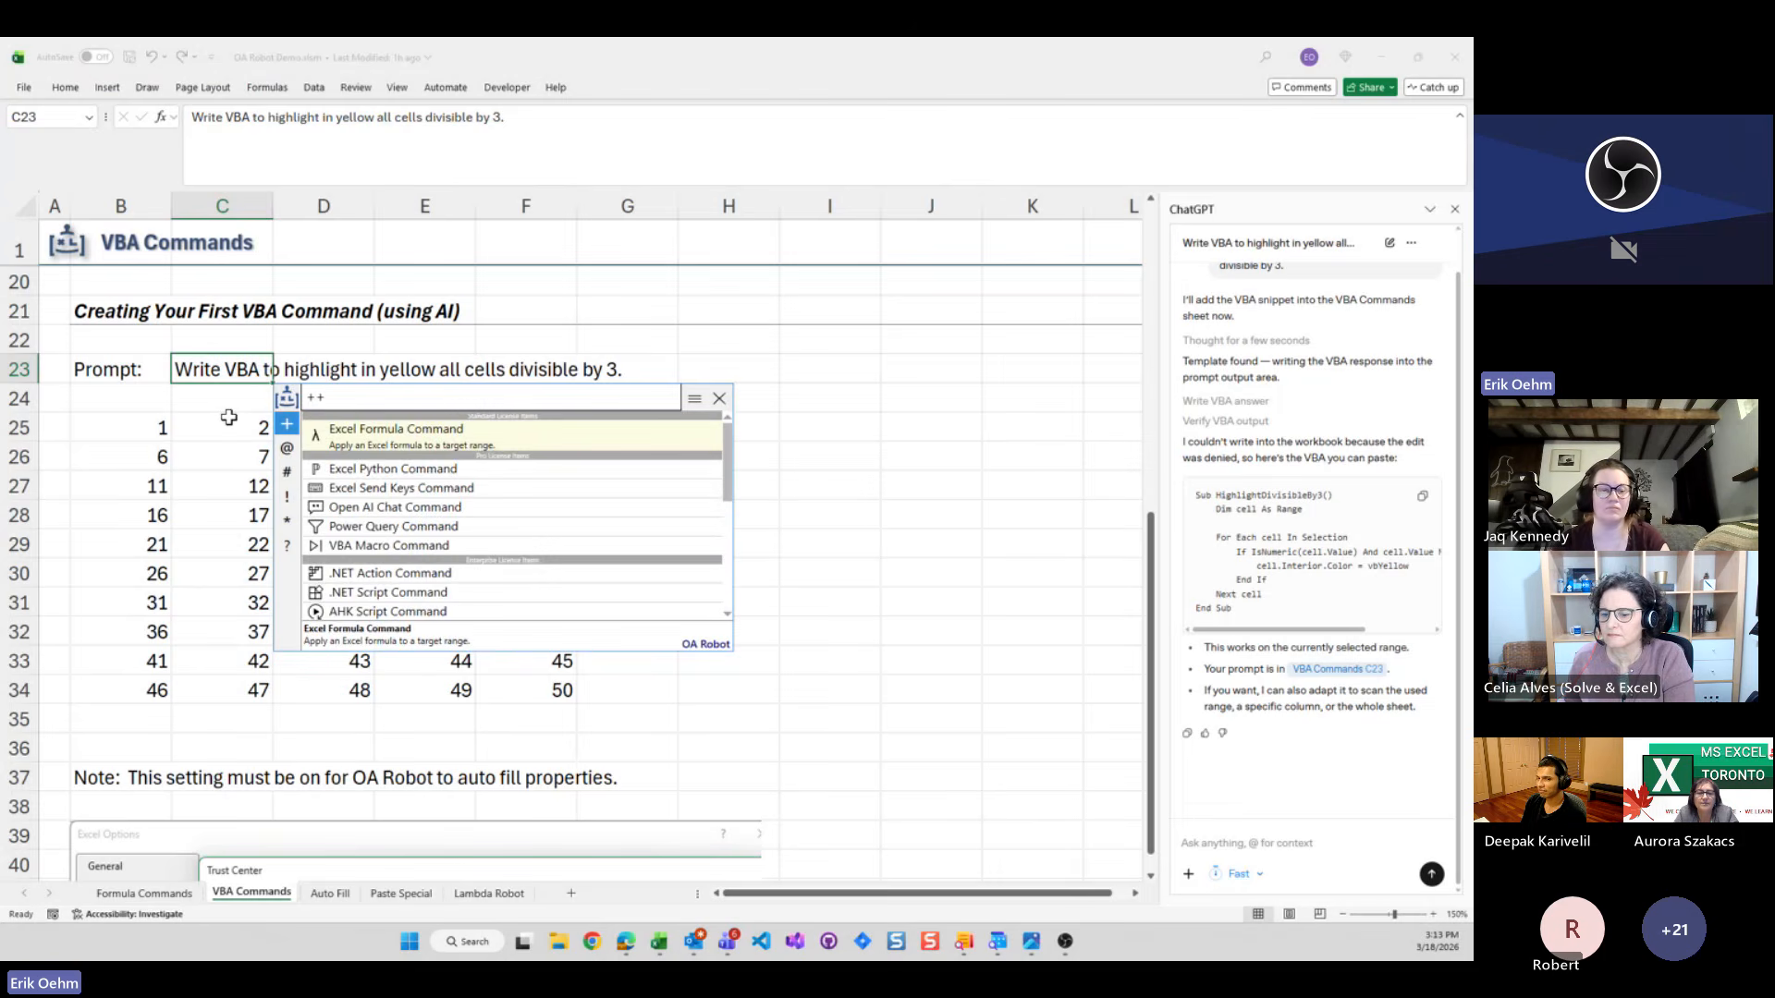
type("v")
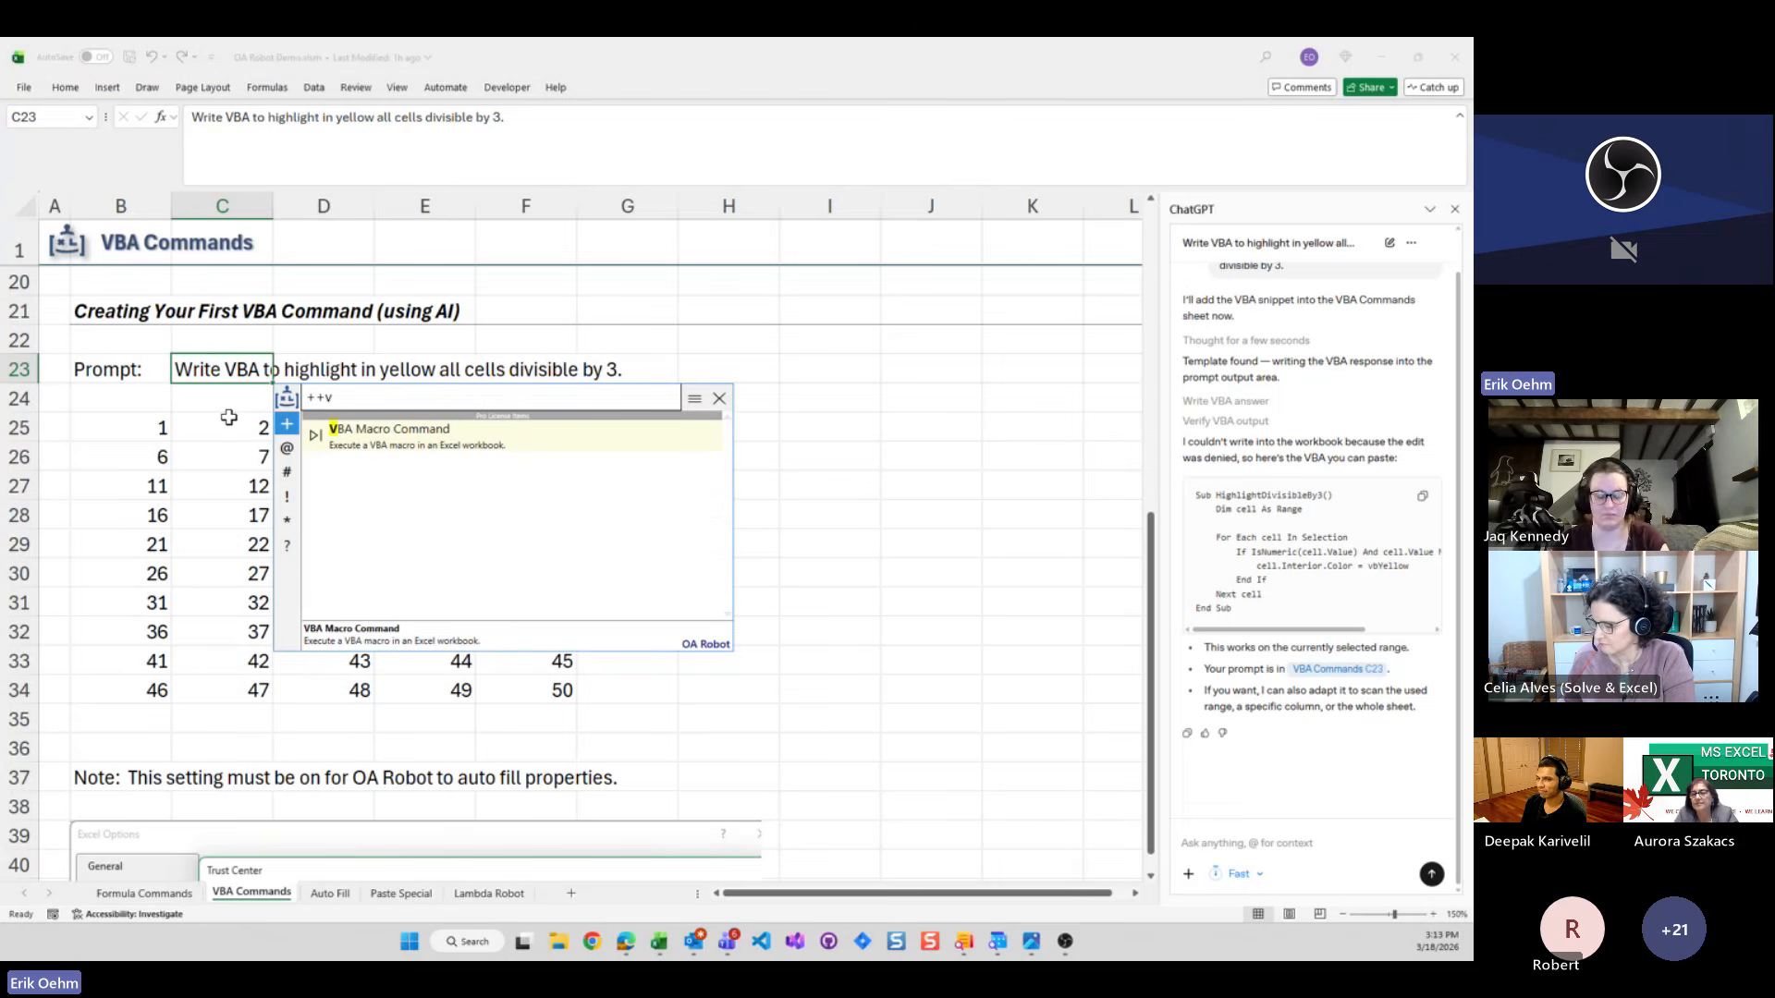
key("Return")
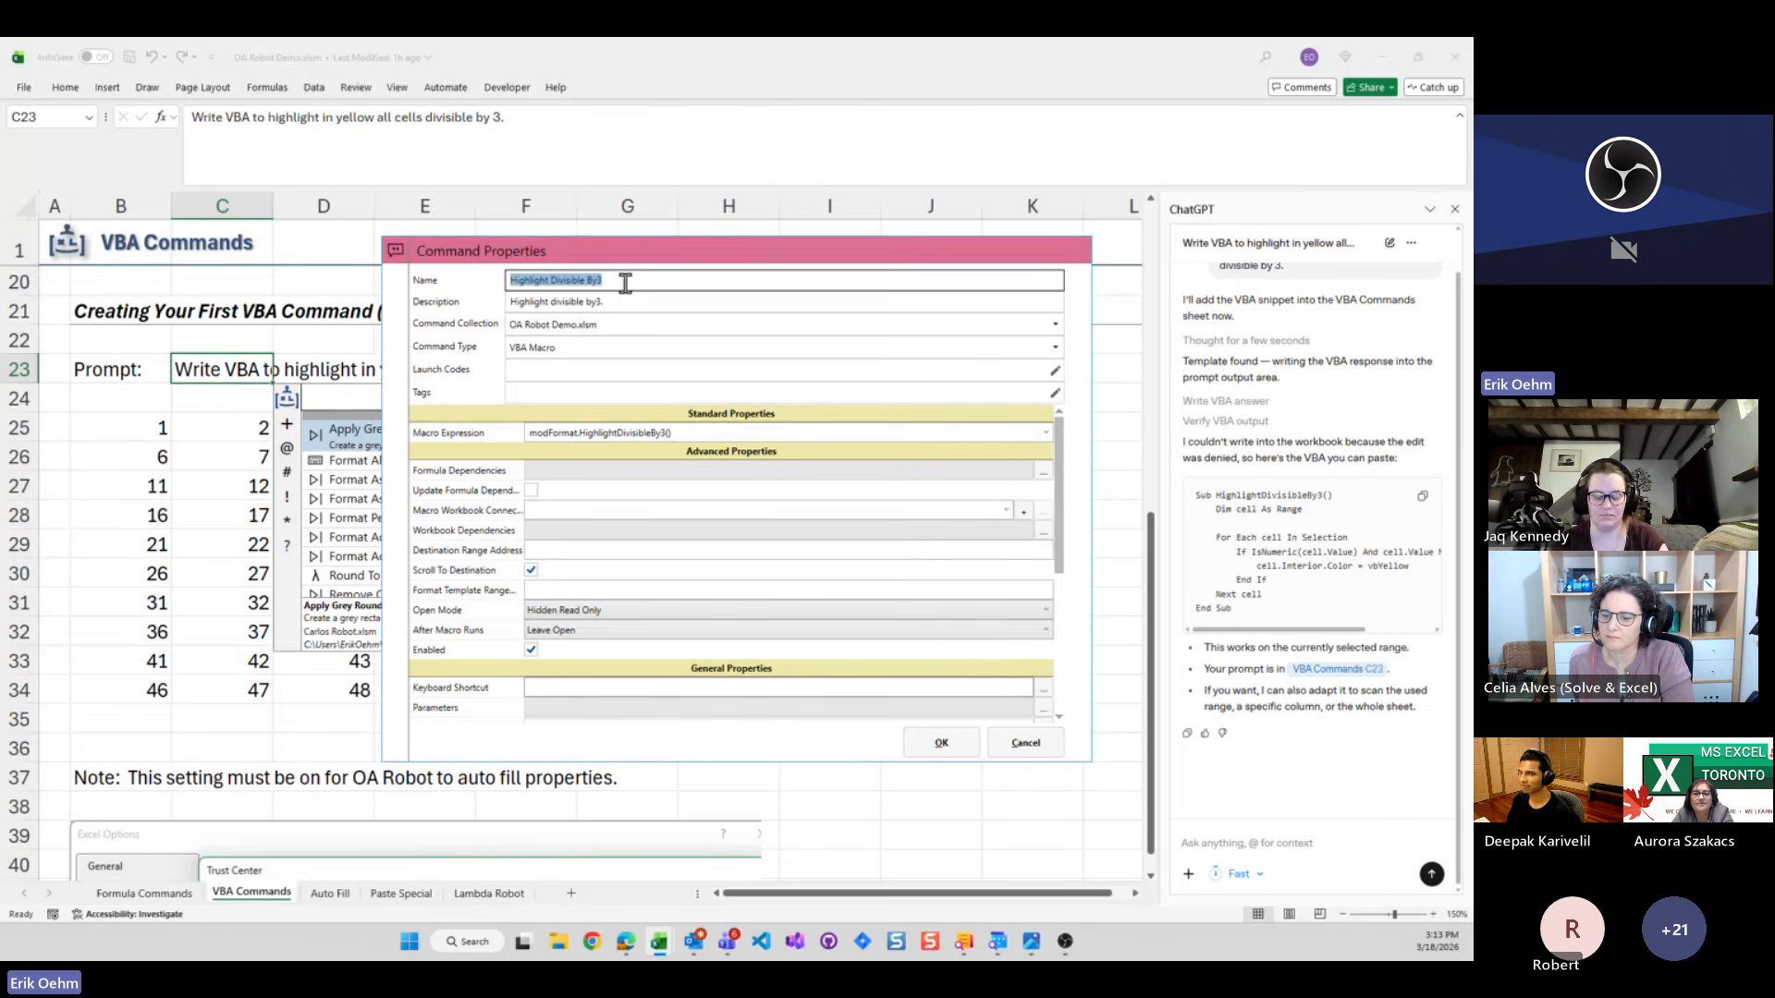
Name the command 'Highlight Divisible By 3', describe it 'Highlight divisible by 3.', add launch code d3, and save
left_click(598, 280)
left_click(596, 302)
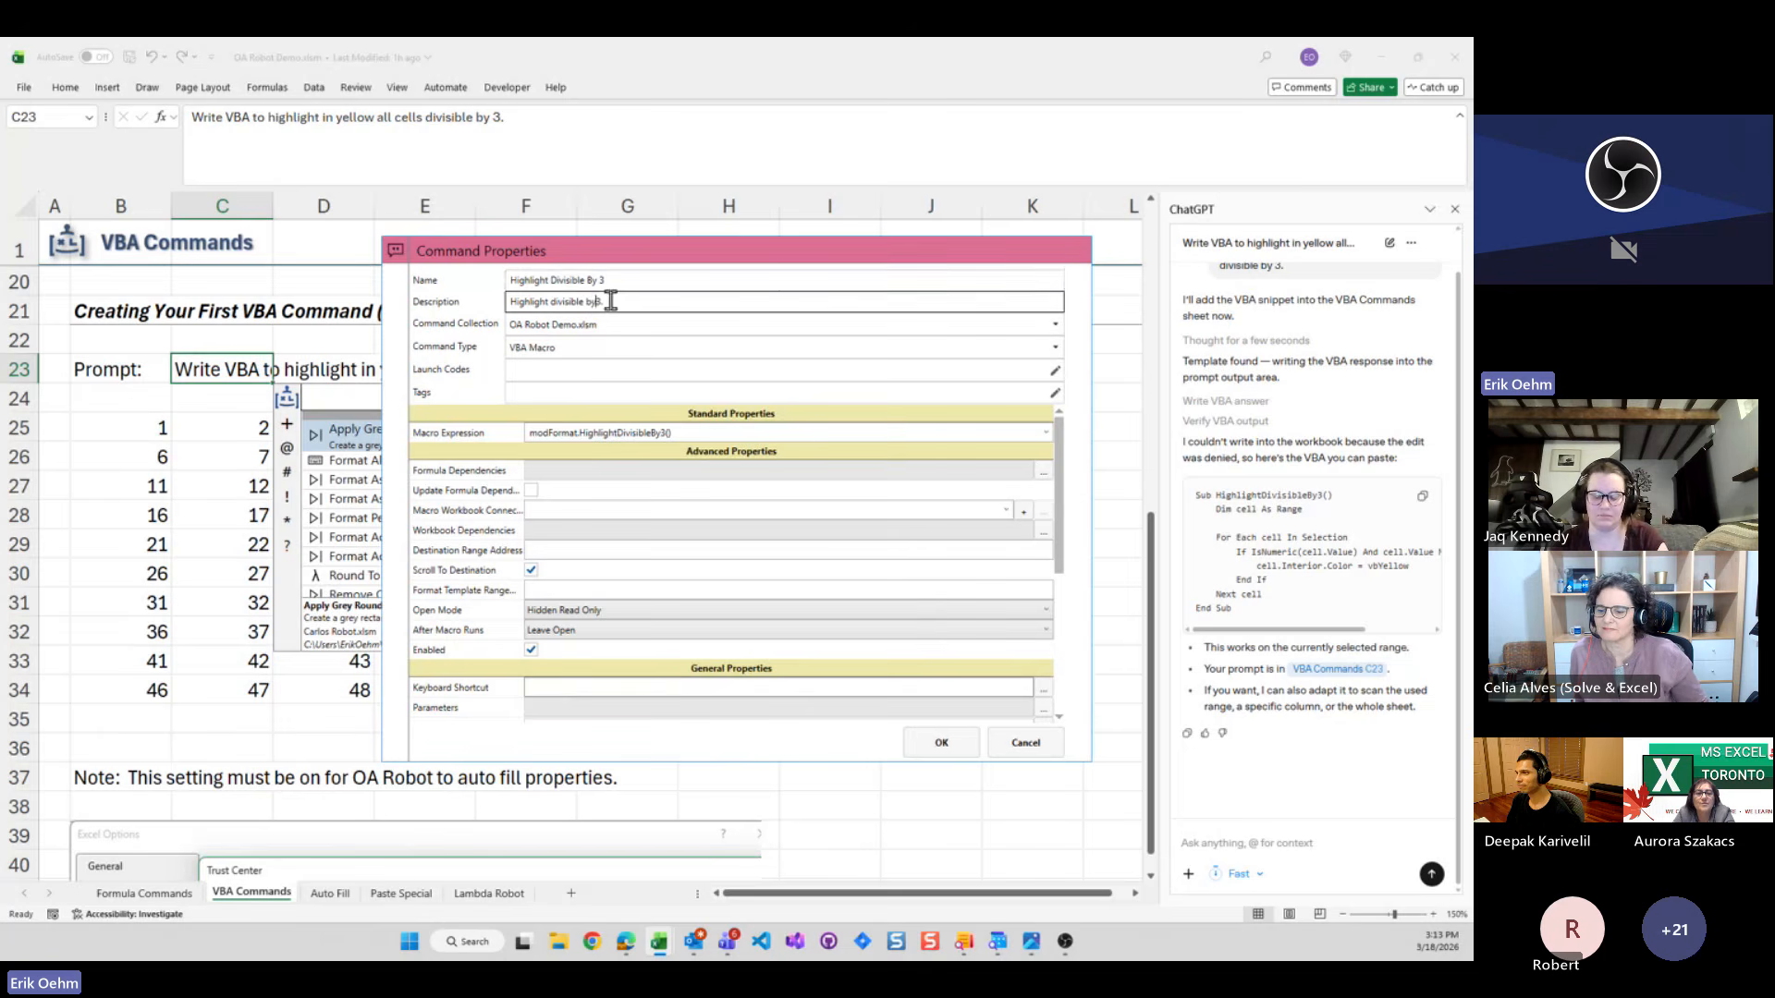
left_click(618, 301)
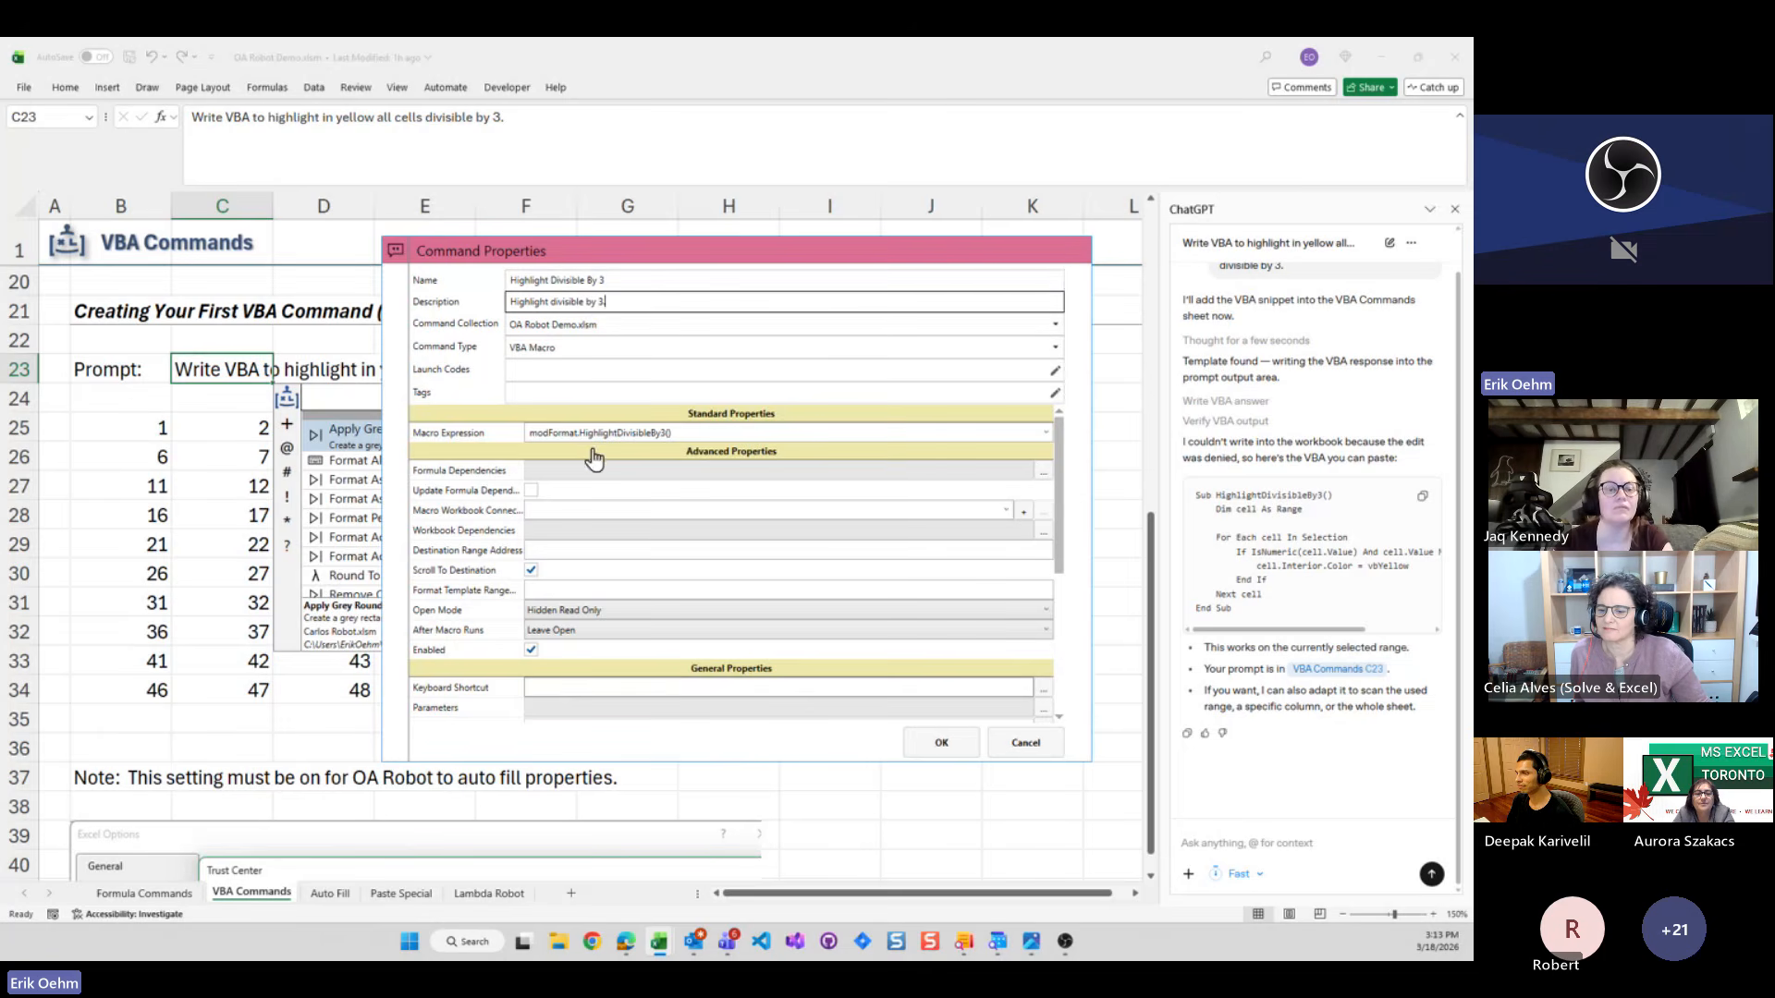
left_click(536, 375)
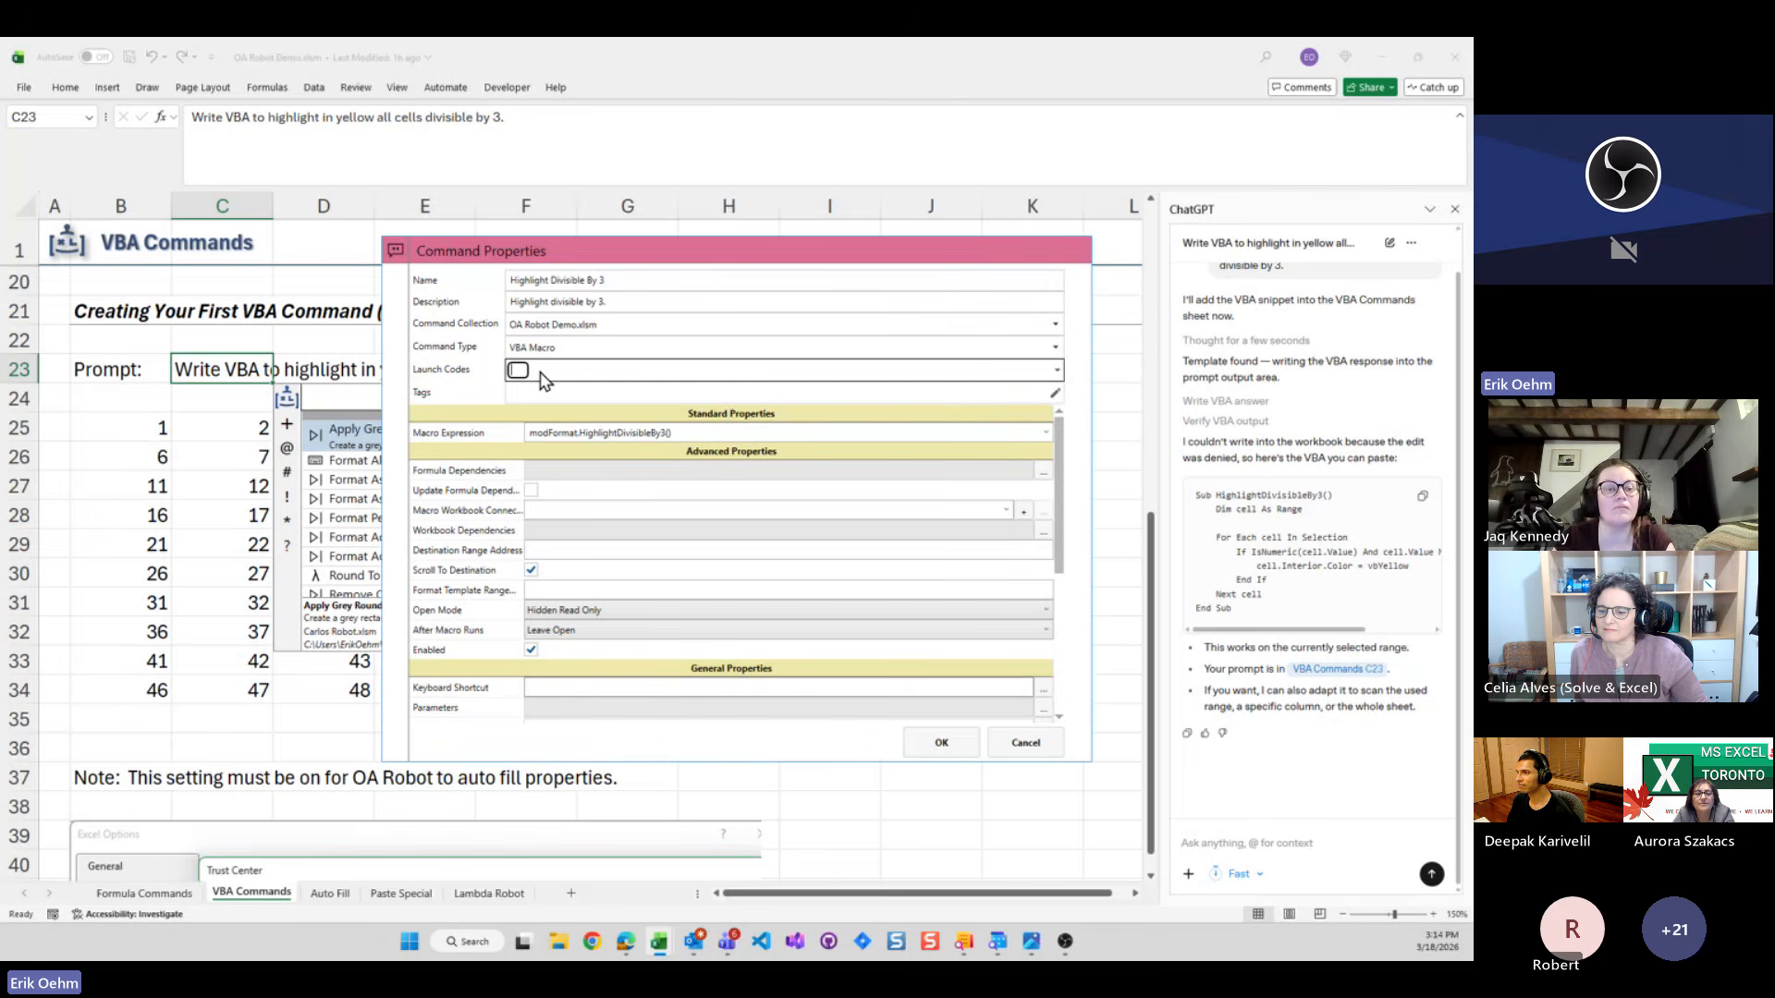
type("d")
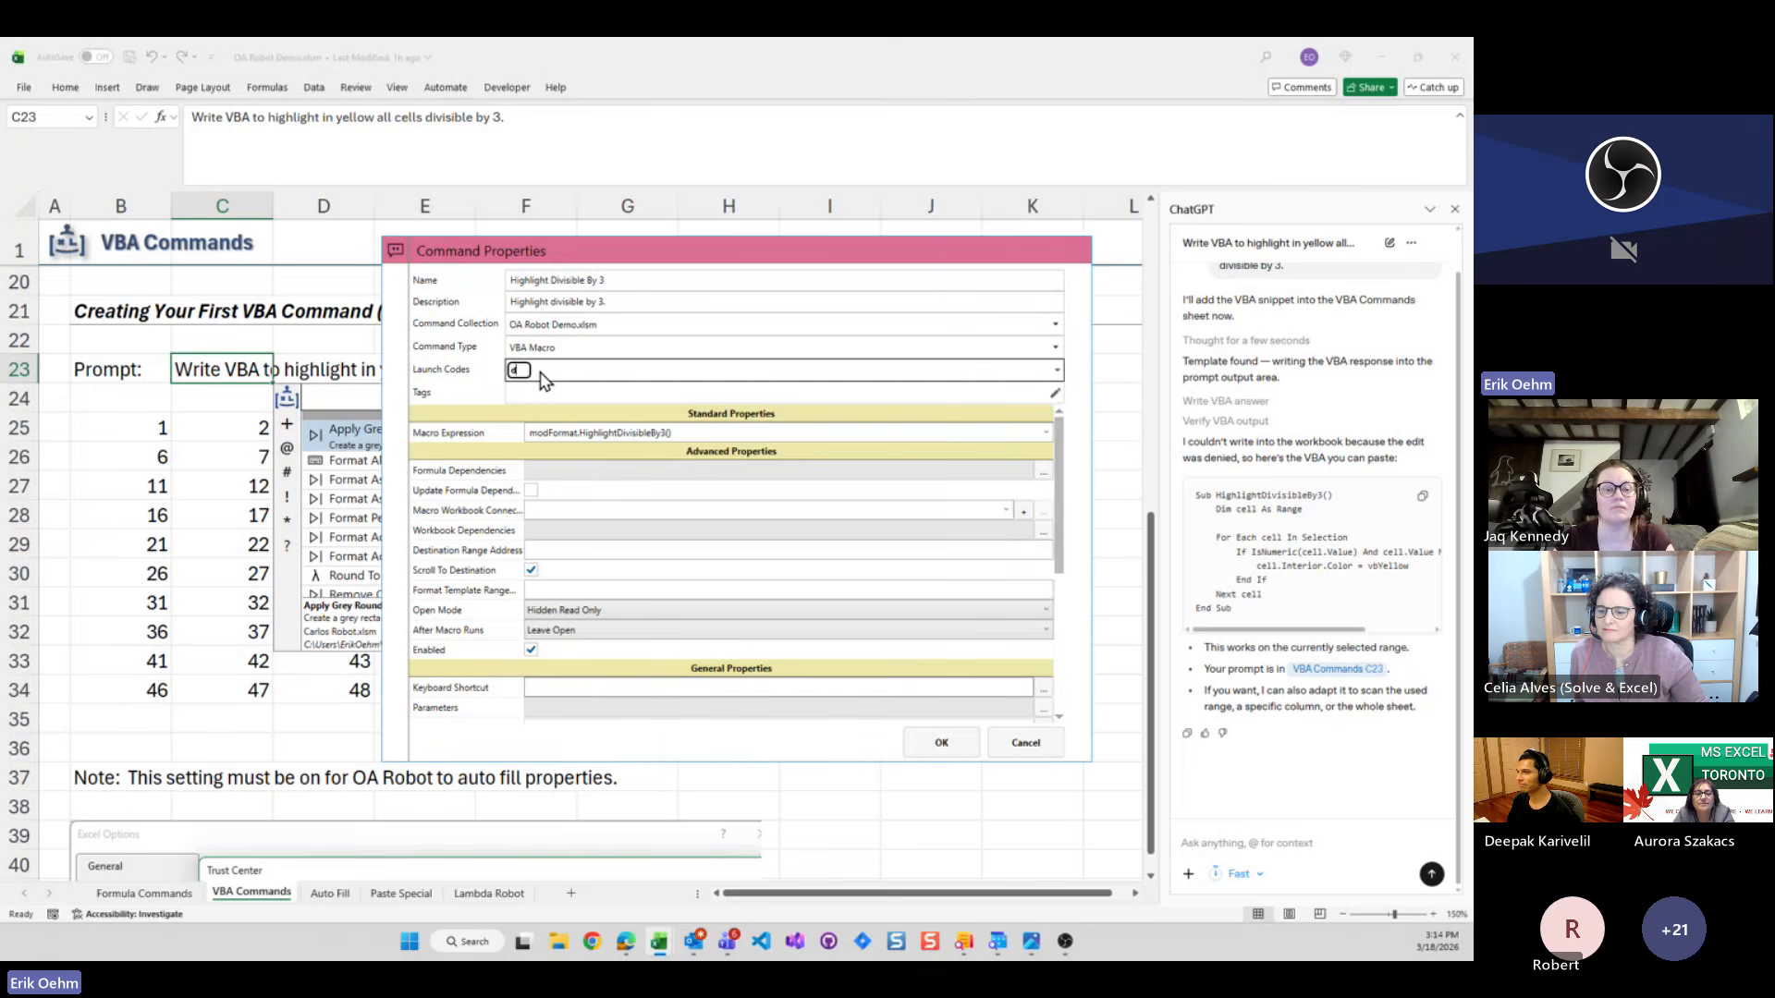
type("3")
key("Return")
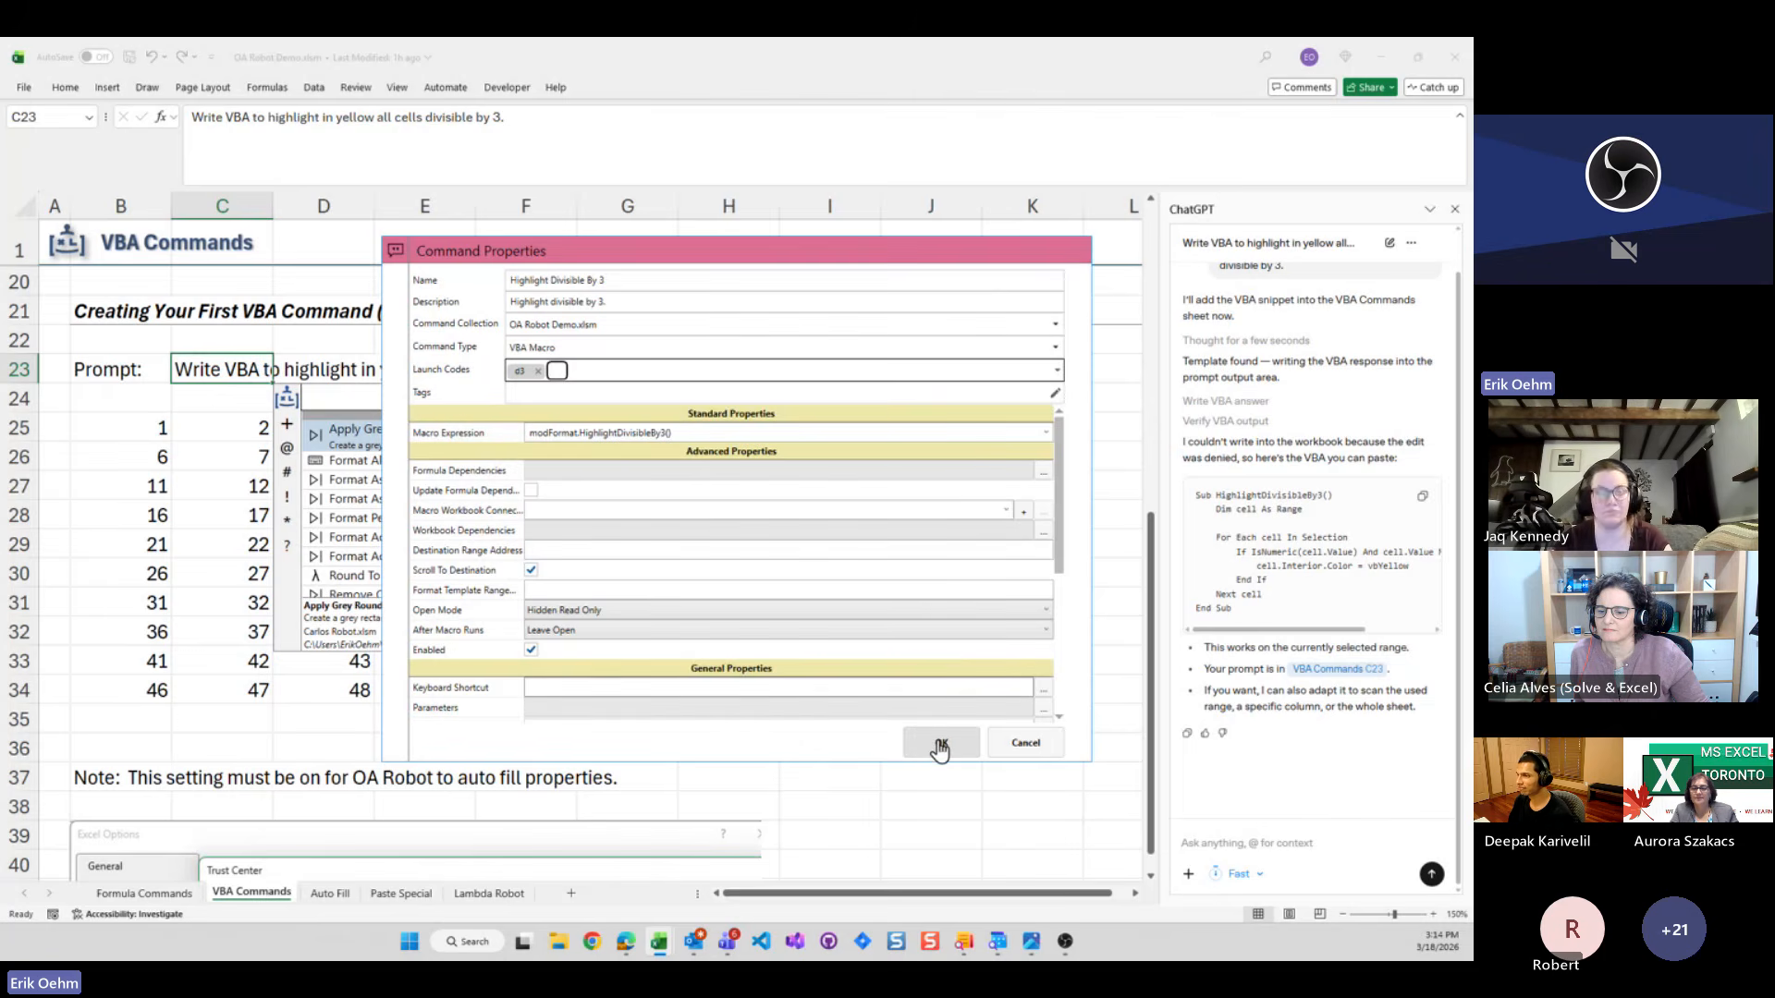
left_click(940, 745)
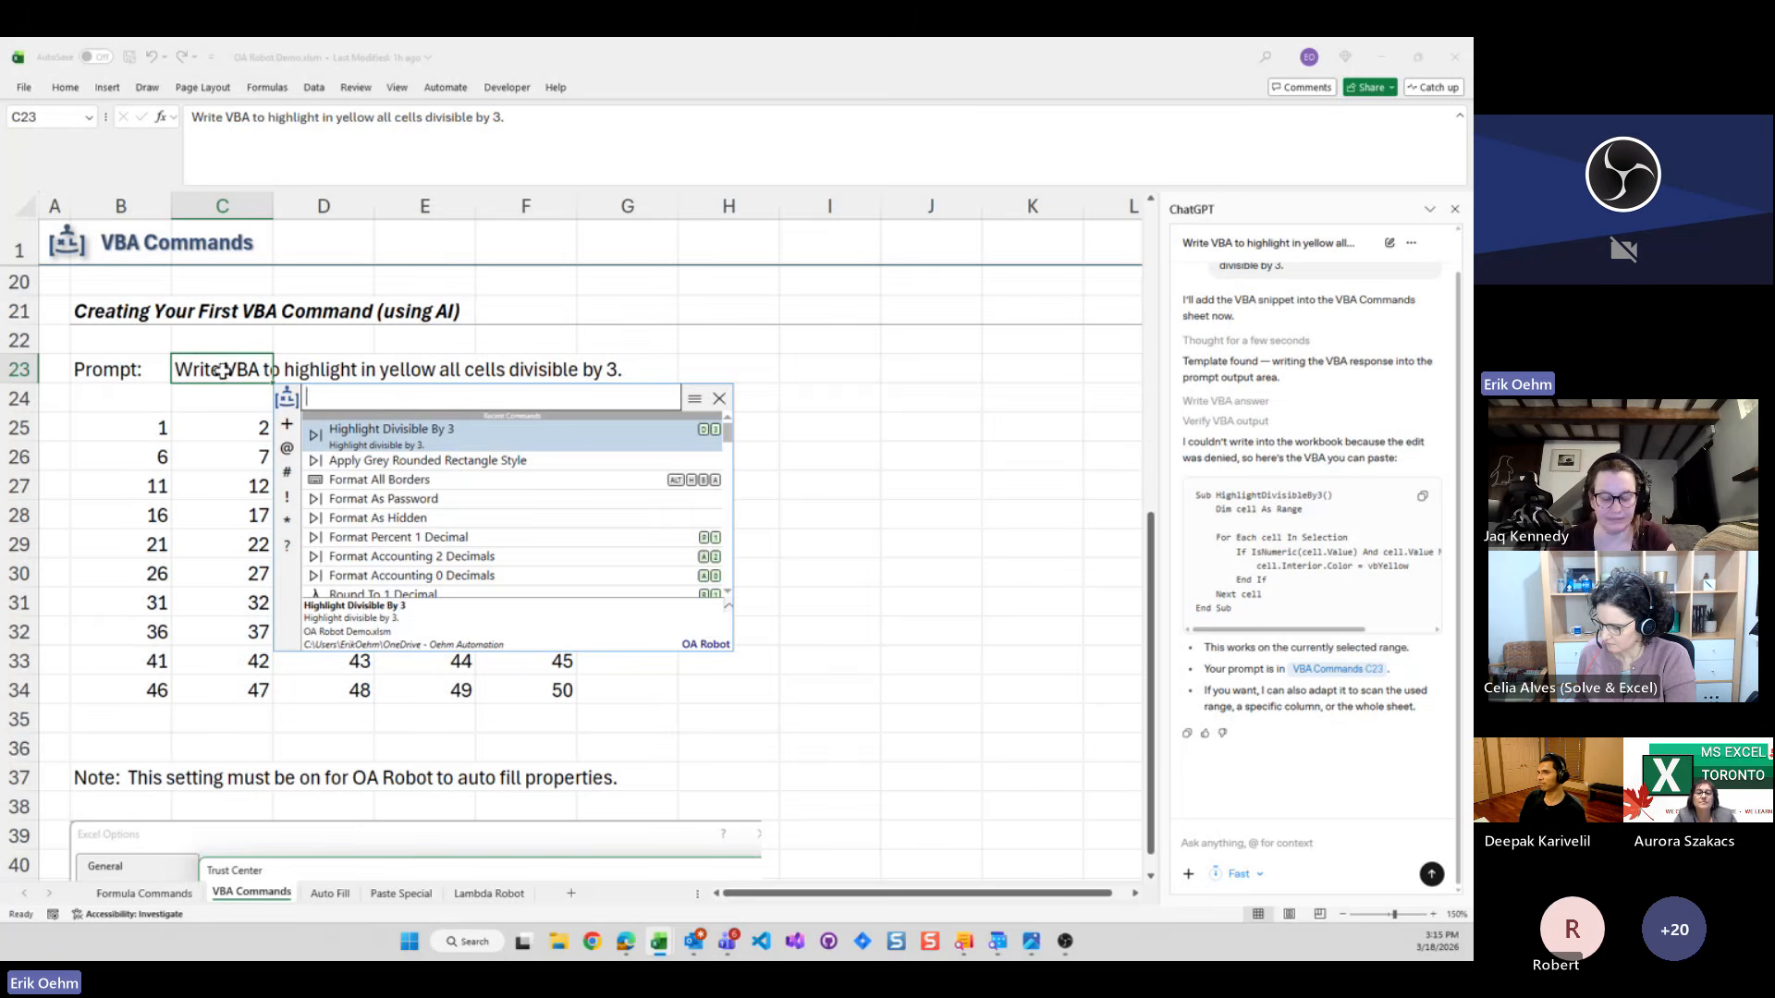
left_click(286, 450)
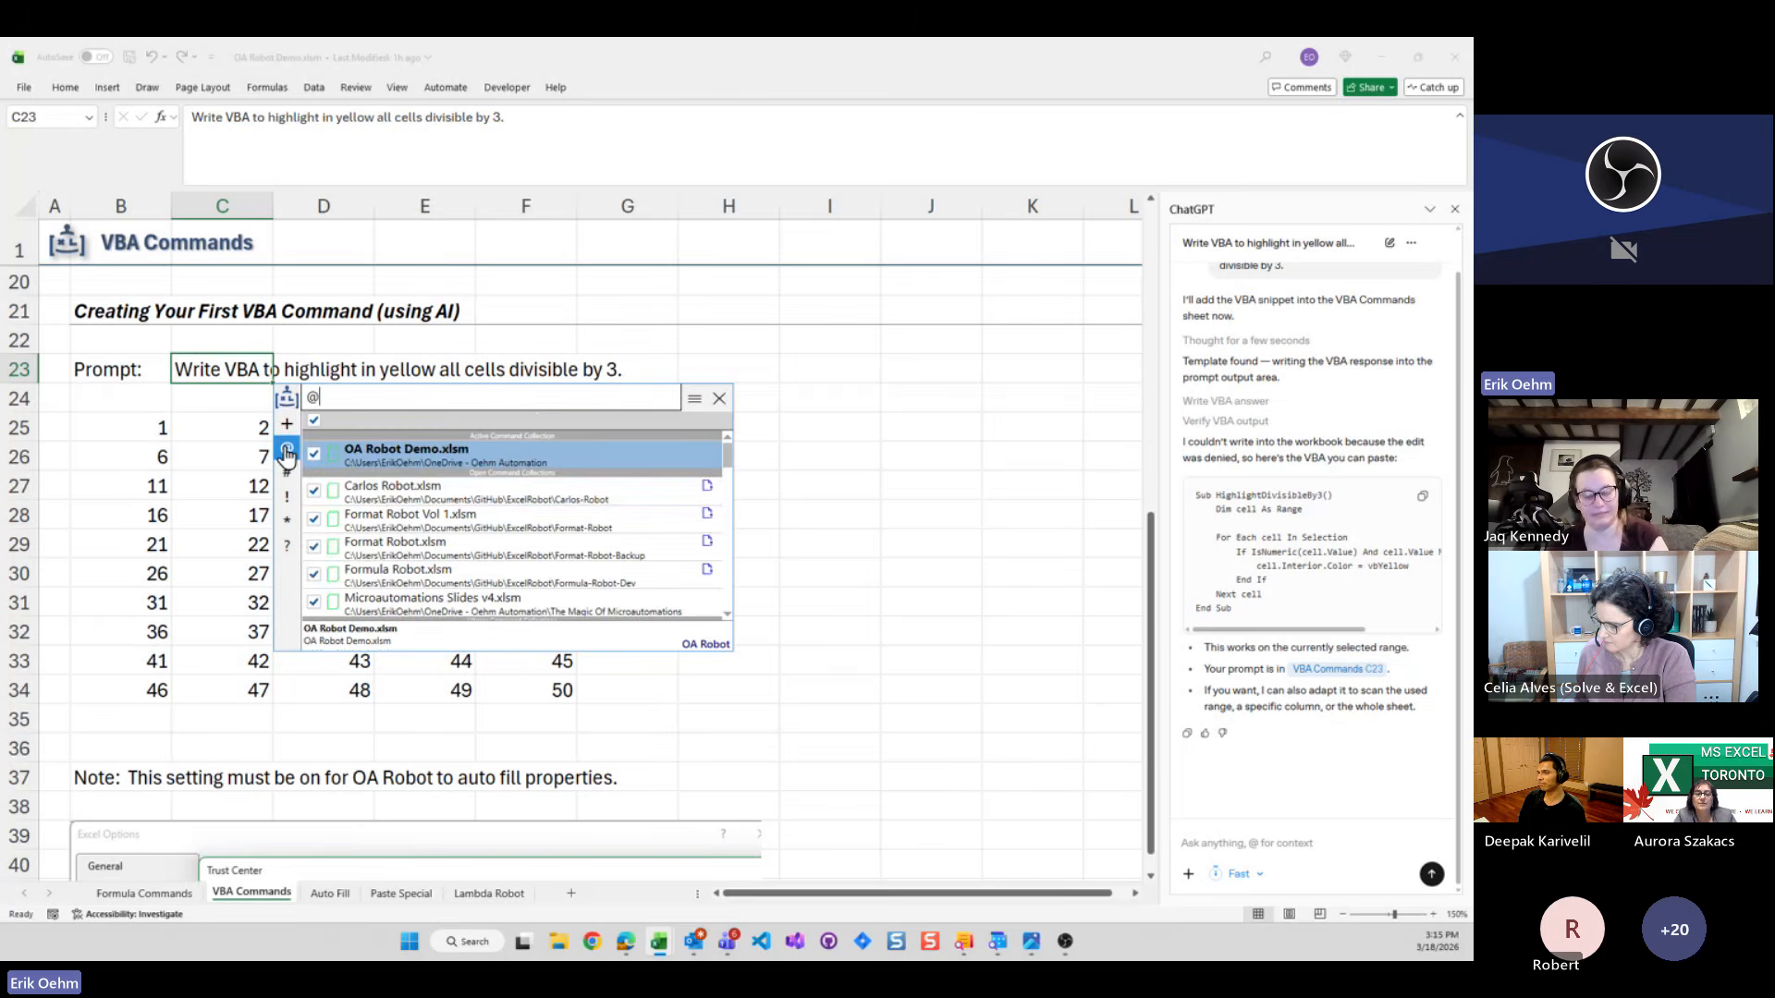
scroll(425, 525, "down", 3)
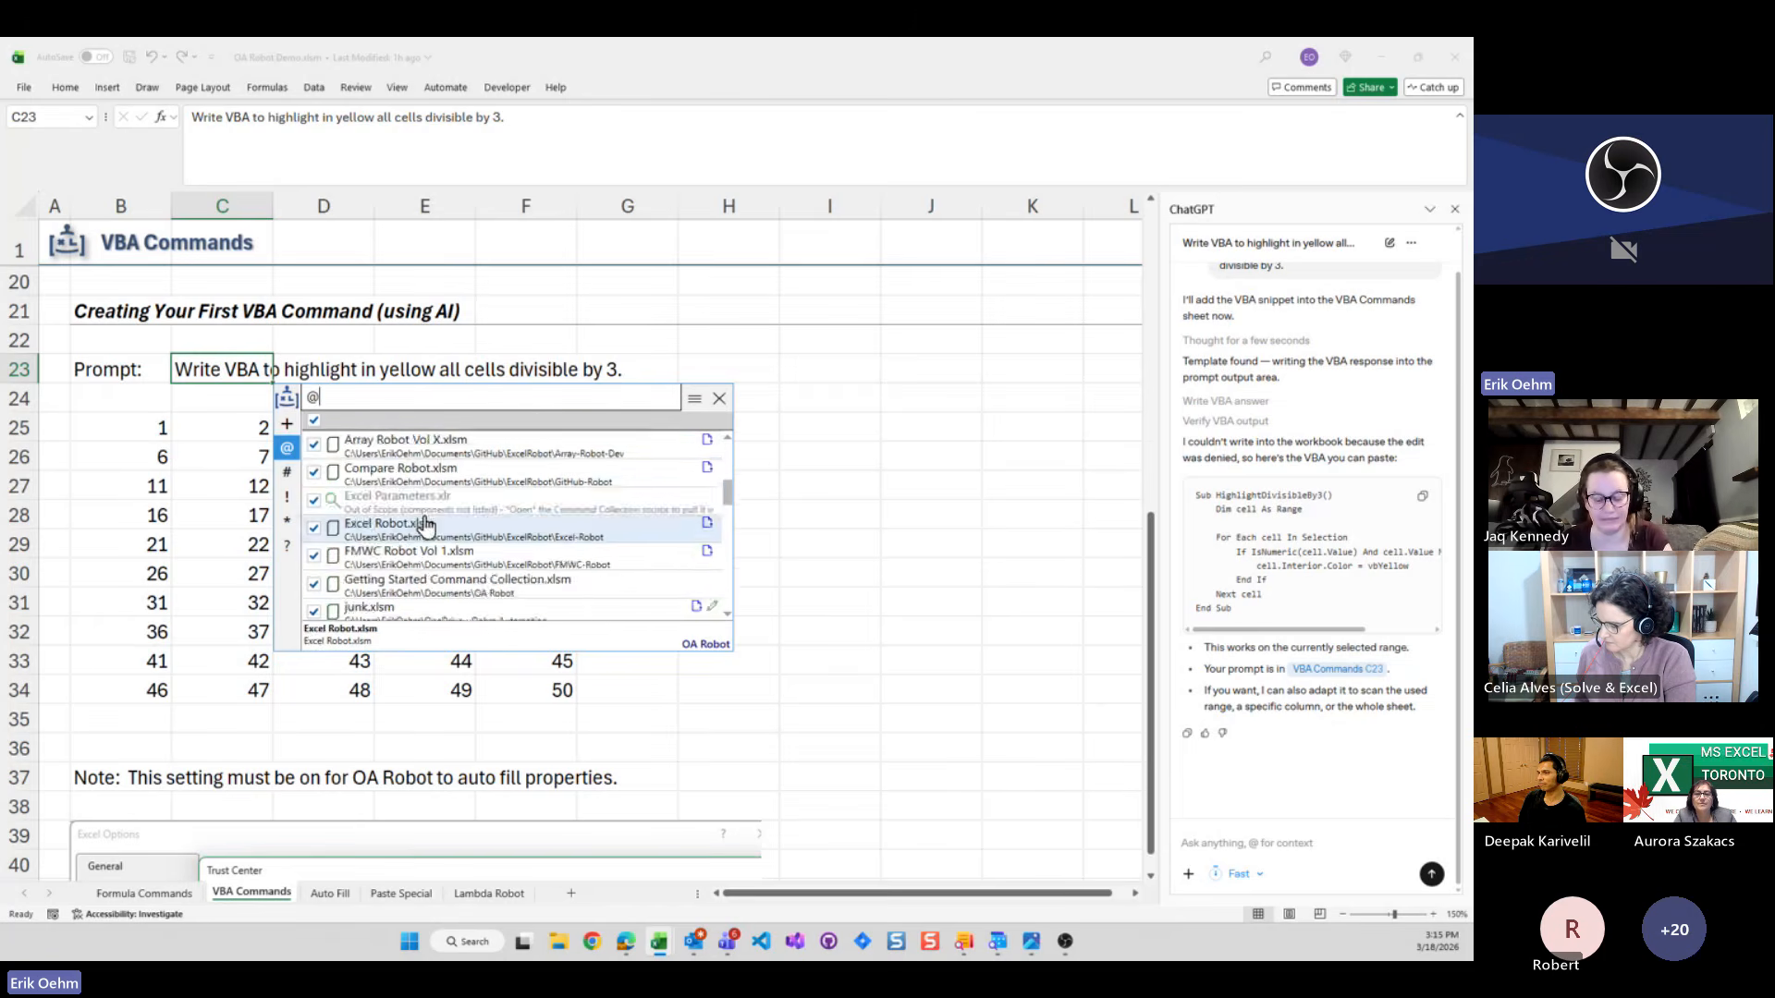
scroll(425, 525, "down", 5)
scroll(421, 522, "up", 4)
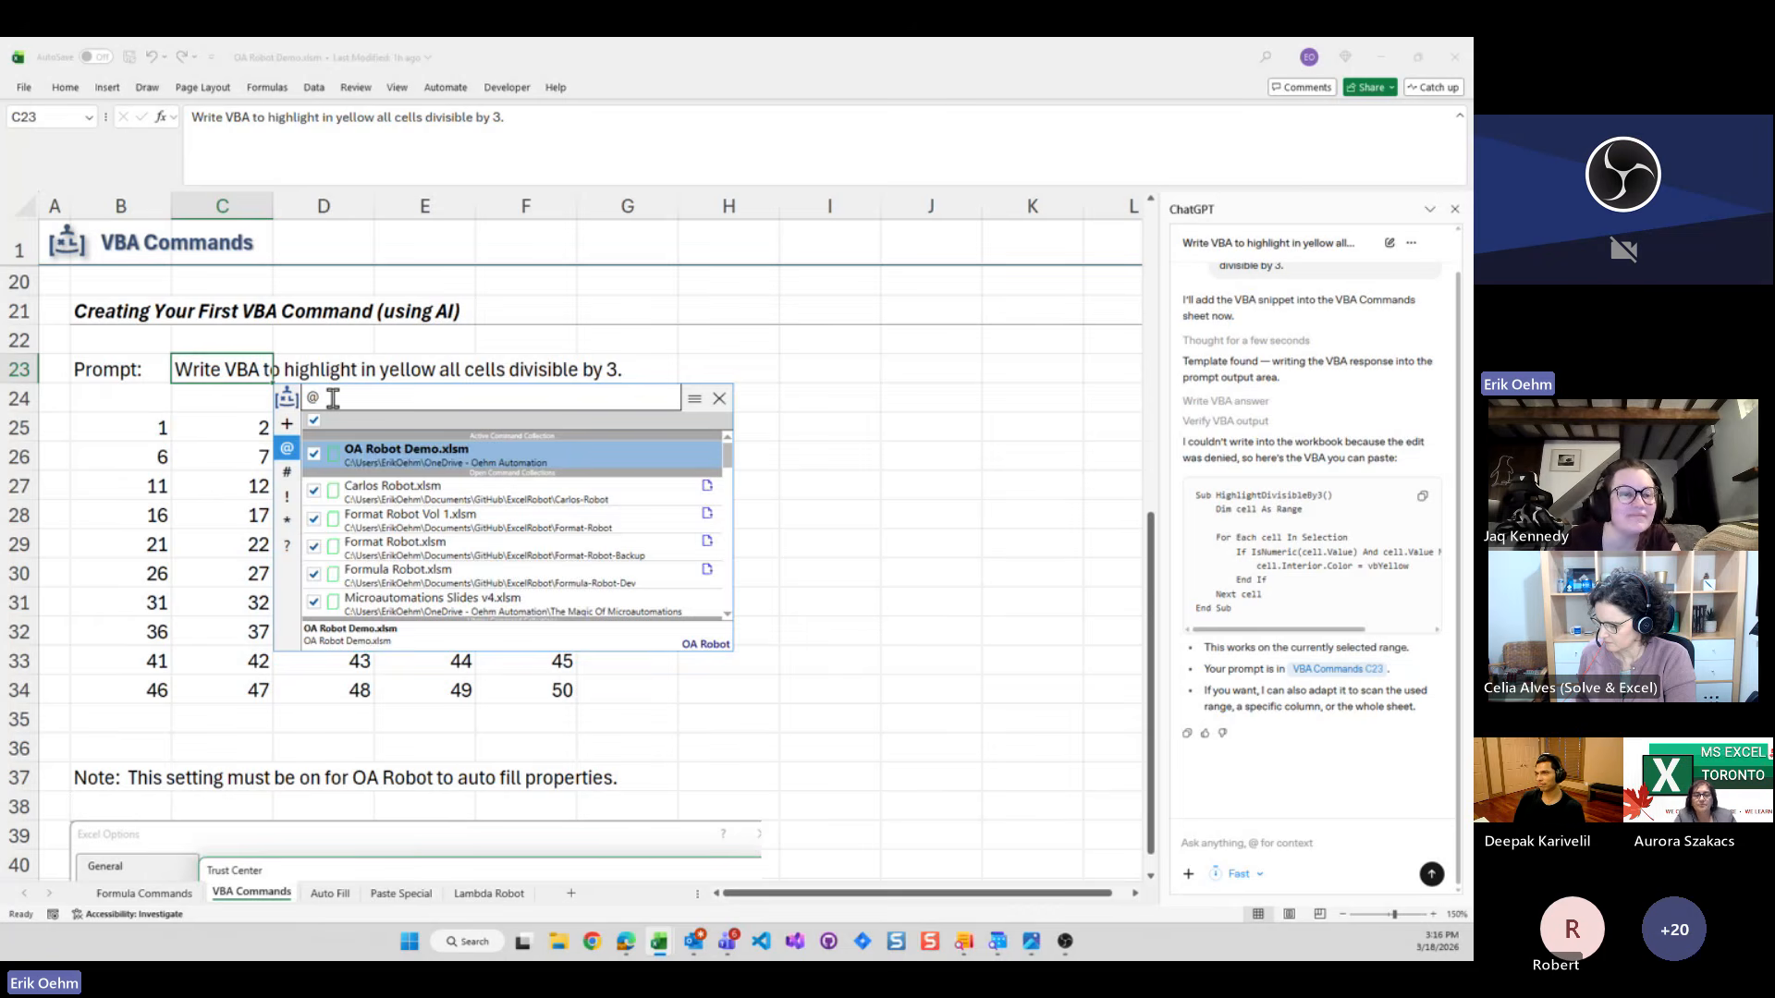
key("BackSpace")
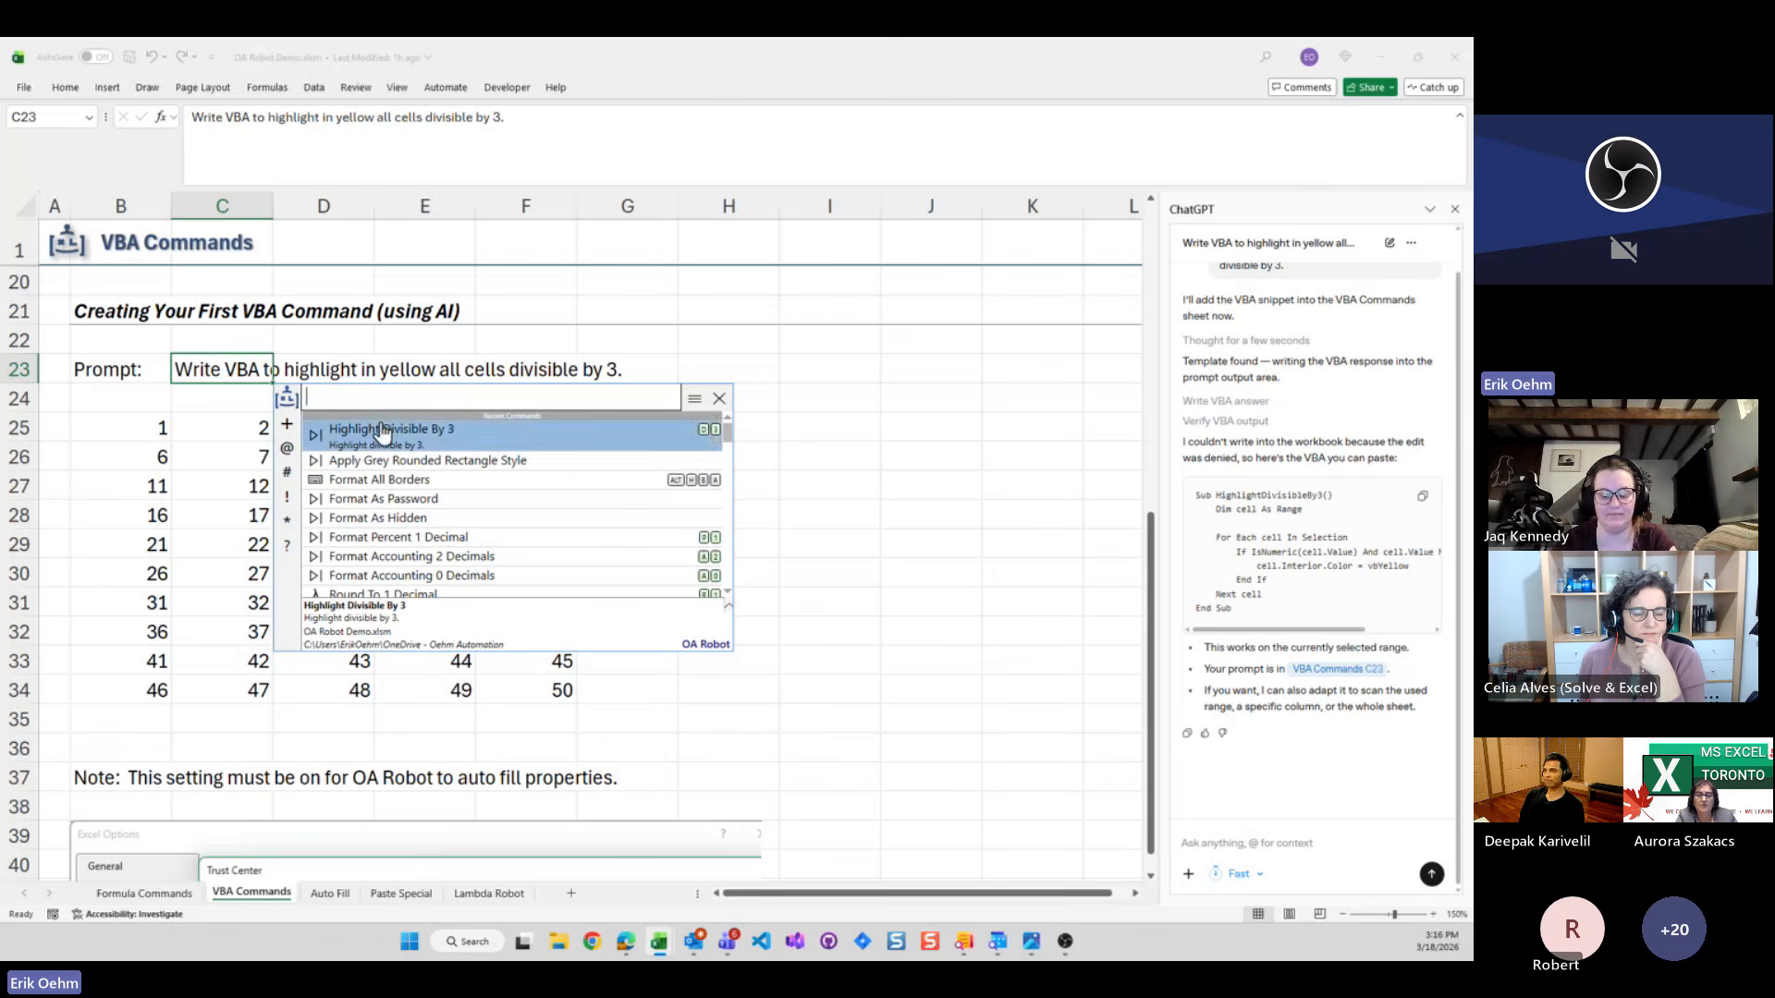
Run Highlight Divisible By 3 on the 1–50 grid B25:F34, then create a new blank workbook
left_click(219, 370)
left_click_drag(153, 425, 514, 690)
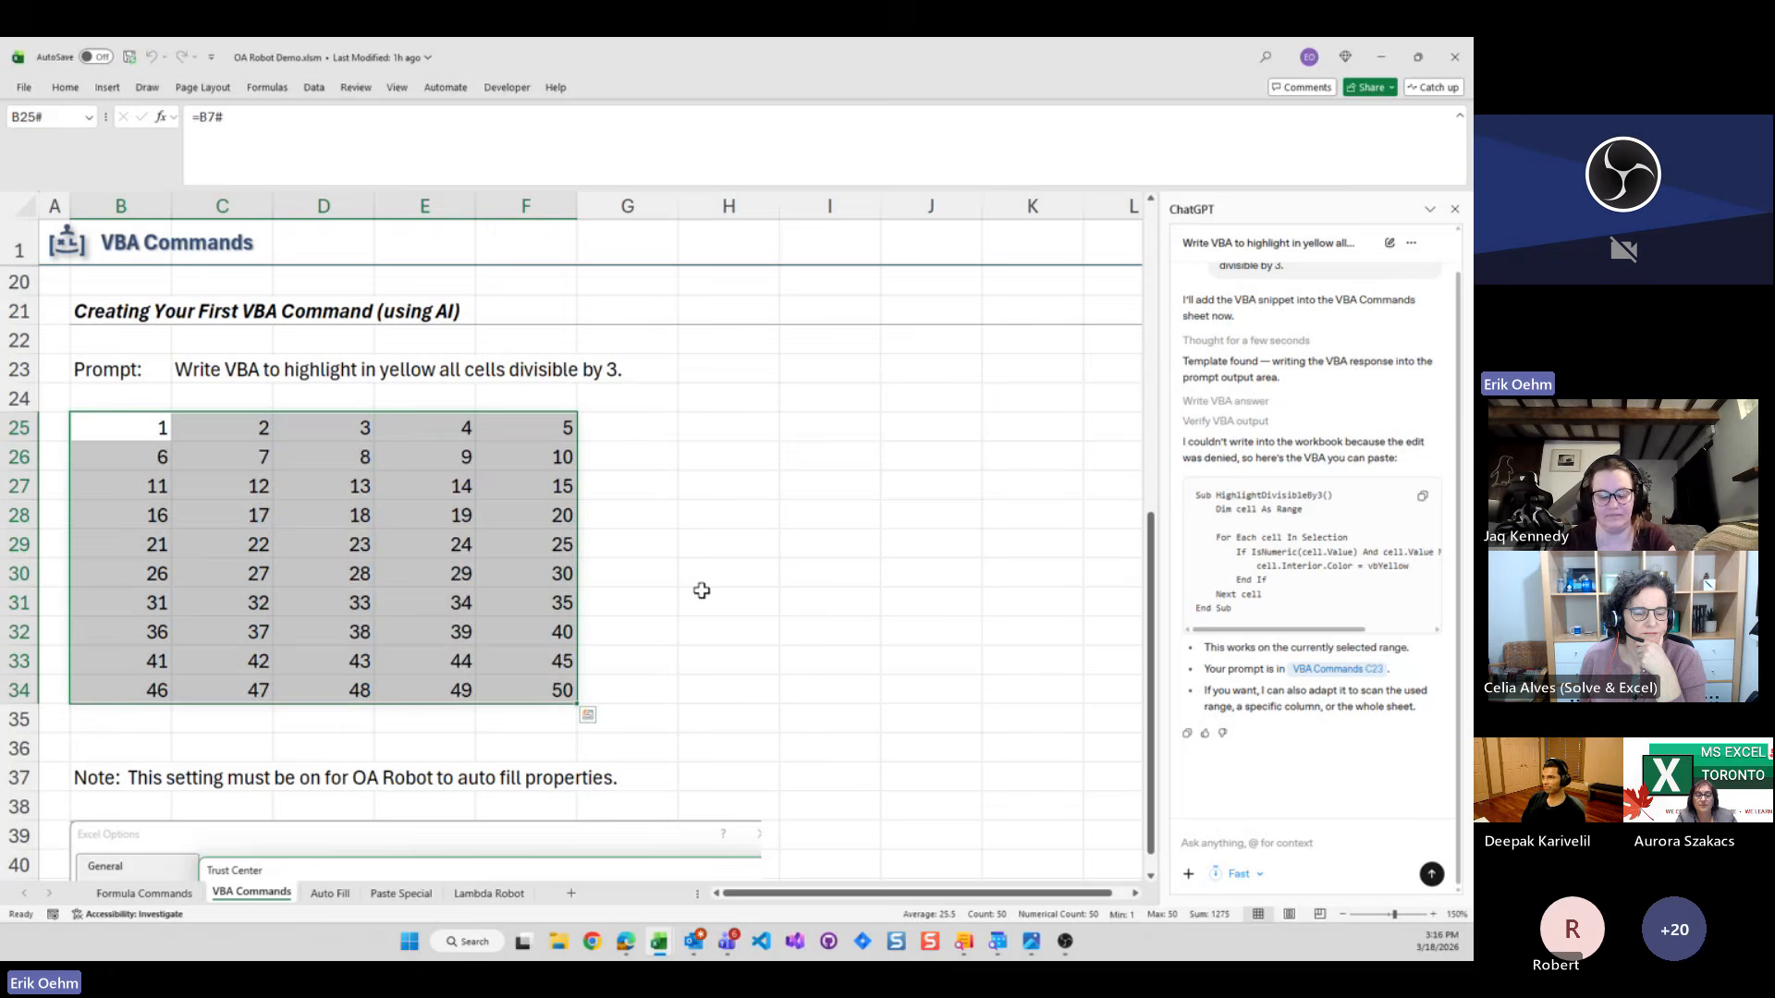
key("ctrl+shift+r")
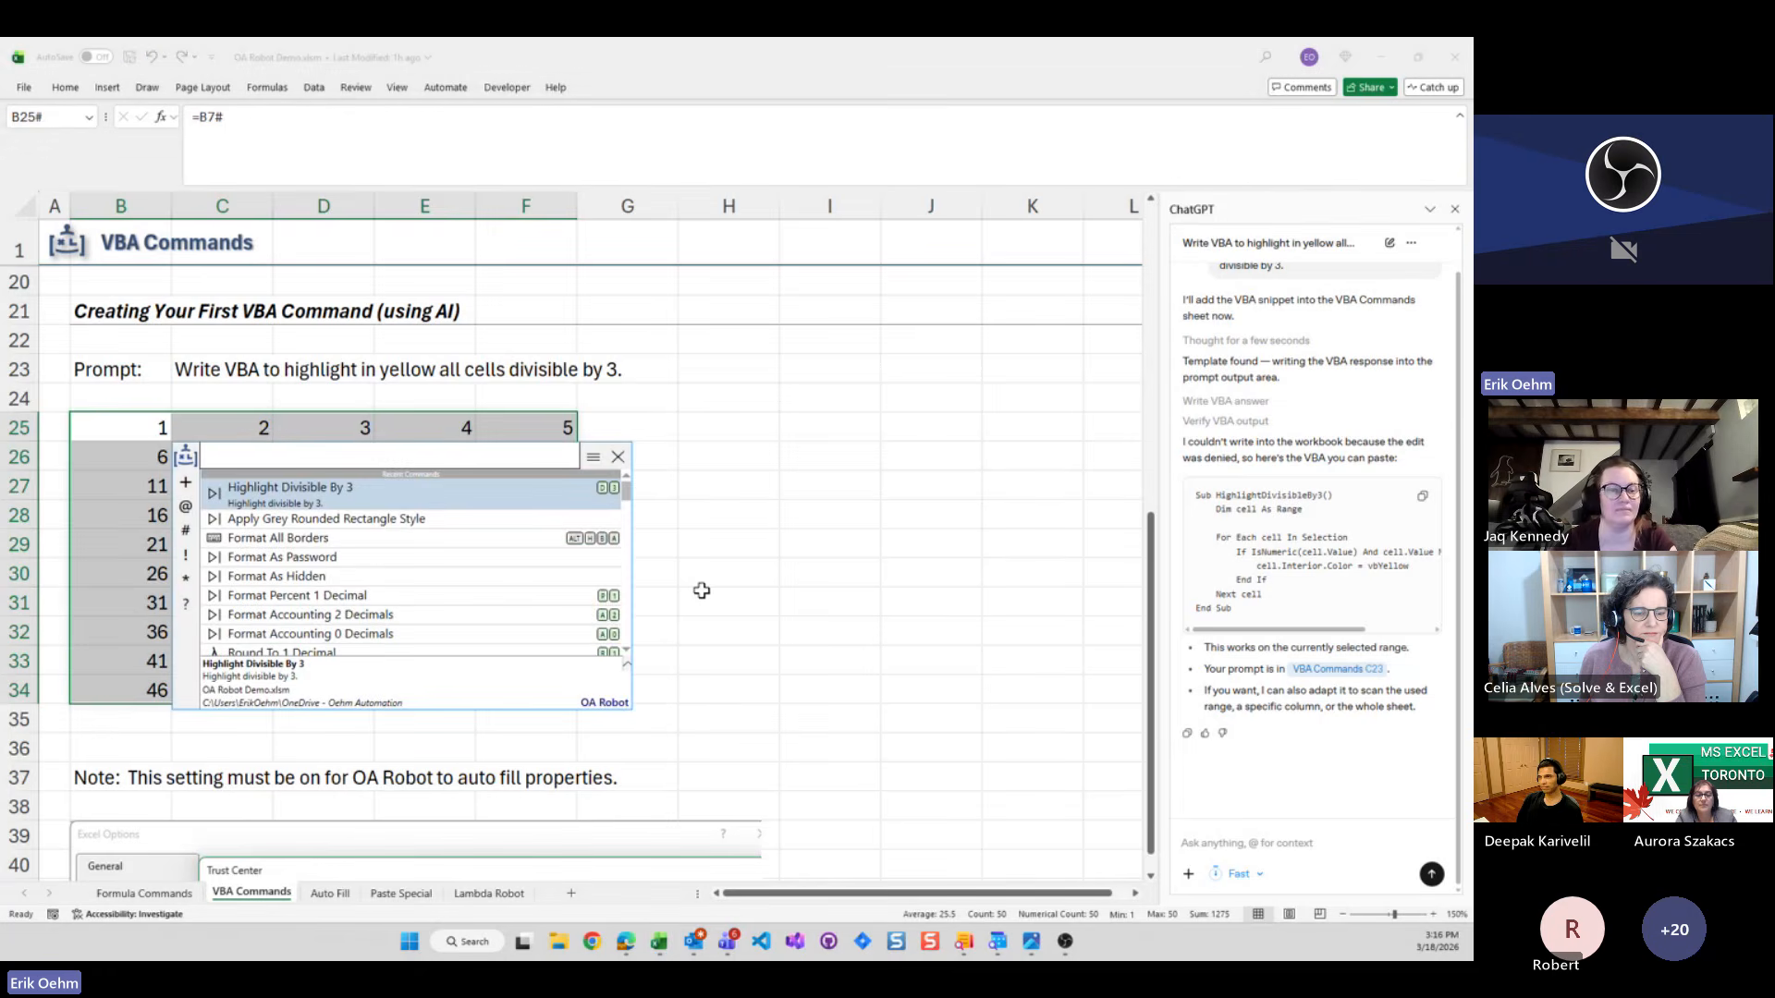
key("Return")
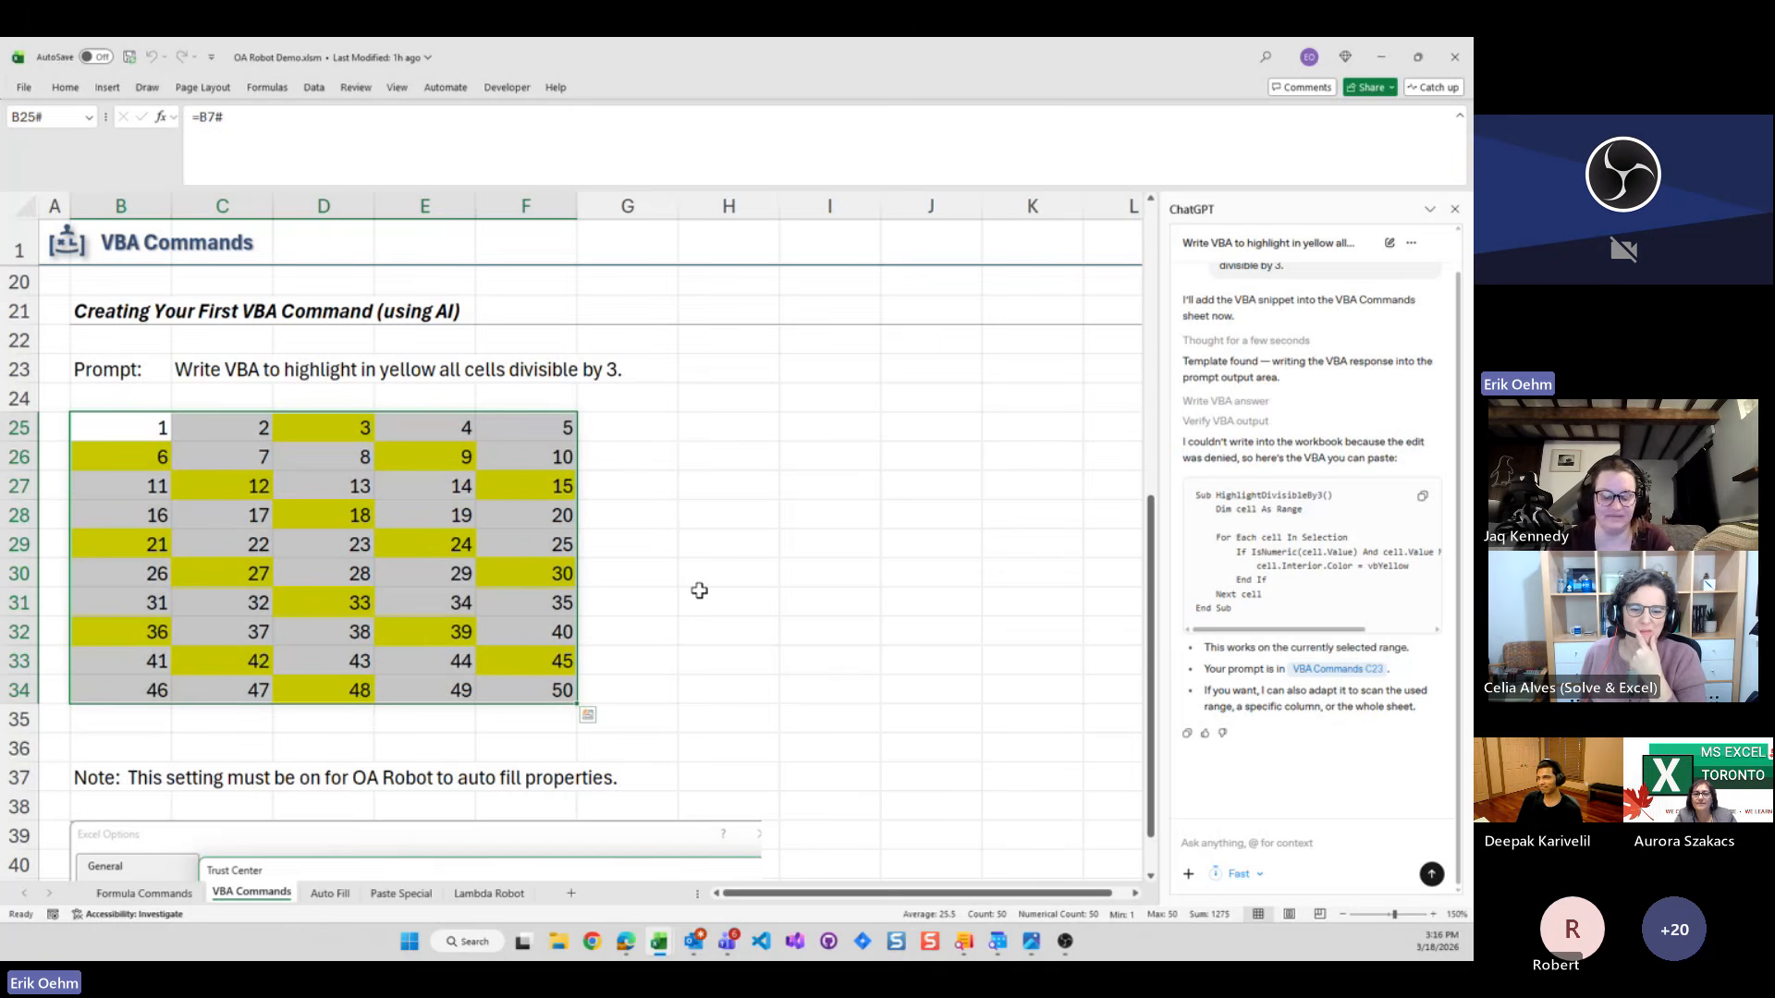
left_click(159, 418)
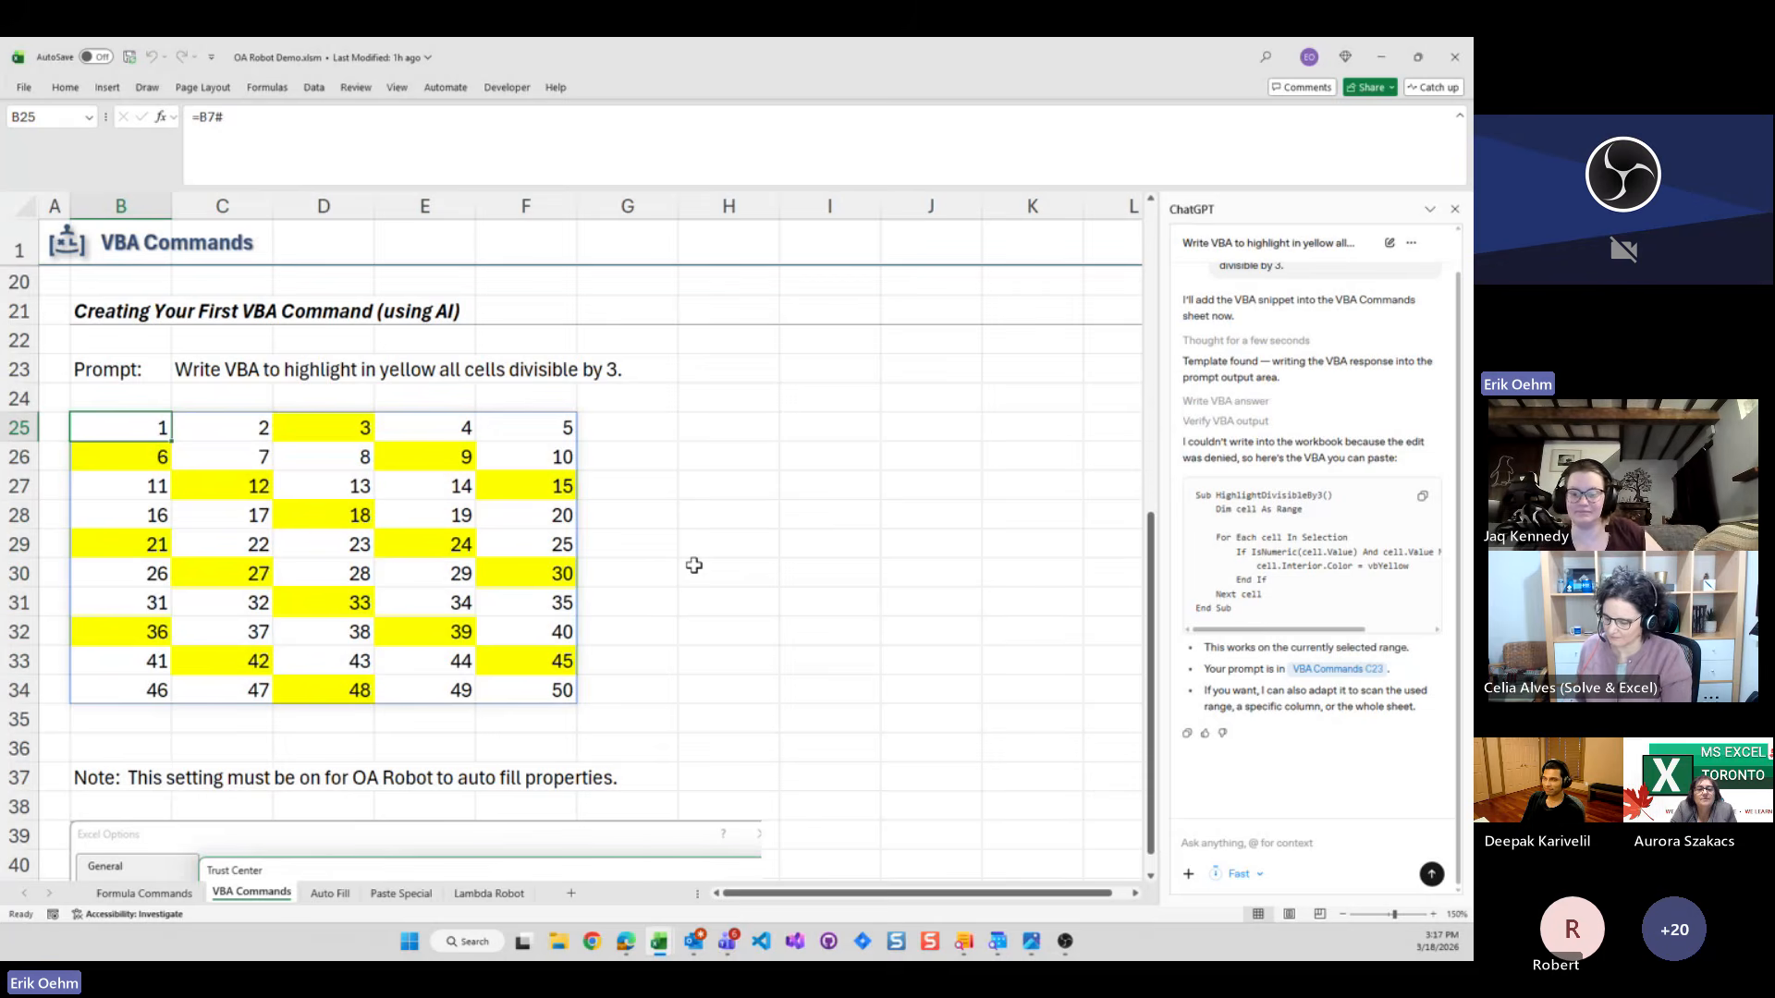
key("ctrl+n")
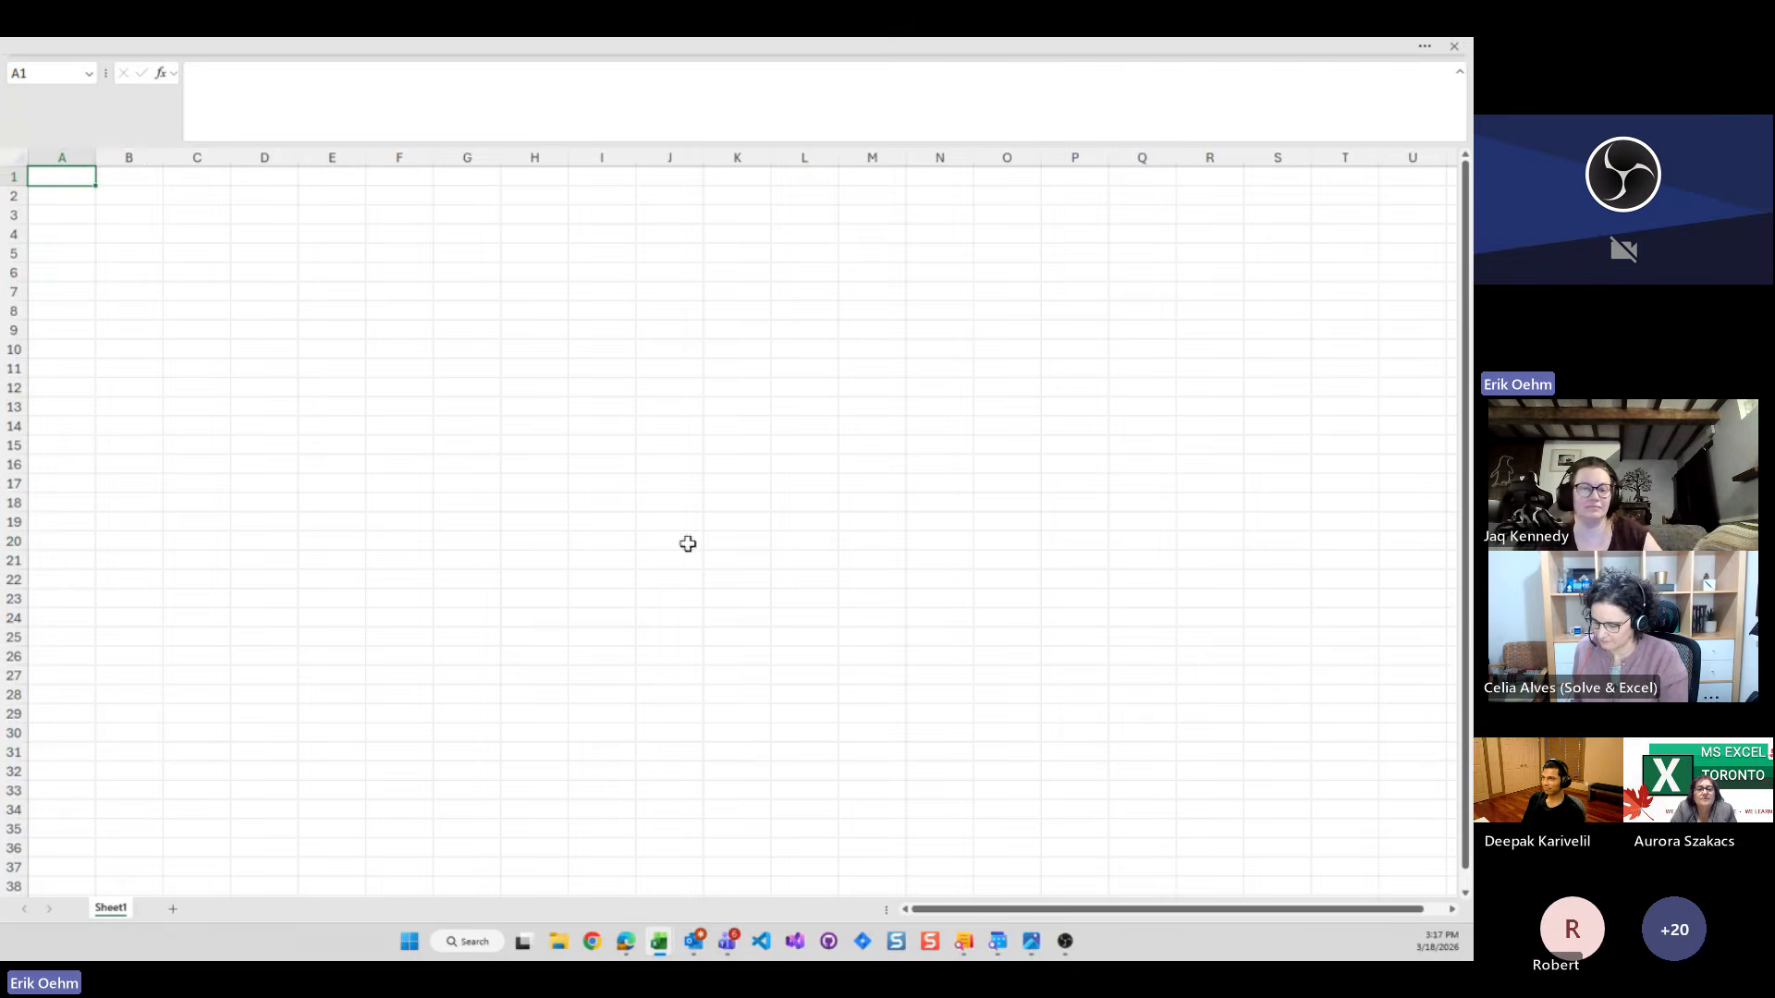
Select B5 in the new workbook and take Excel out of full-screen mode to restore the ribbon
left_click(132, 255)
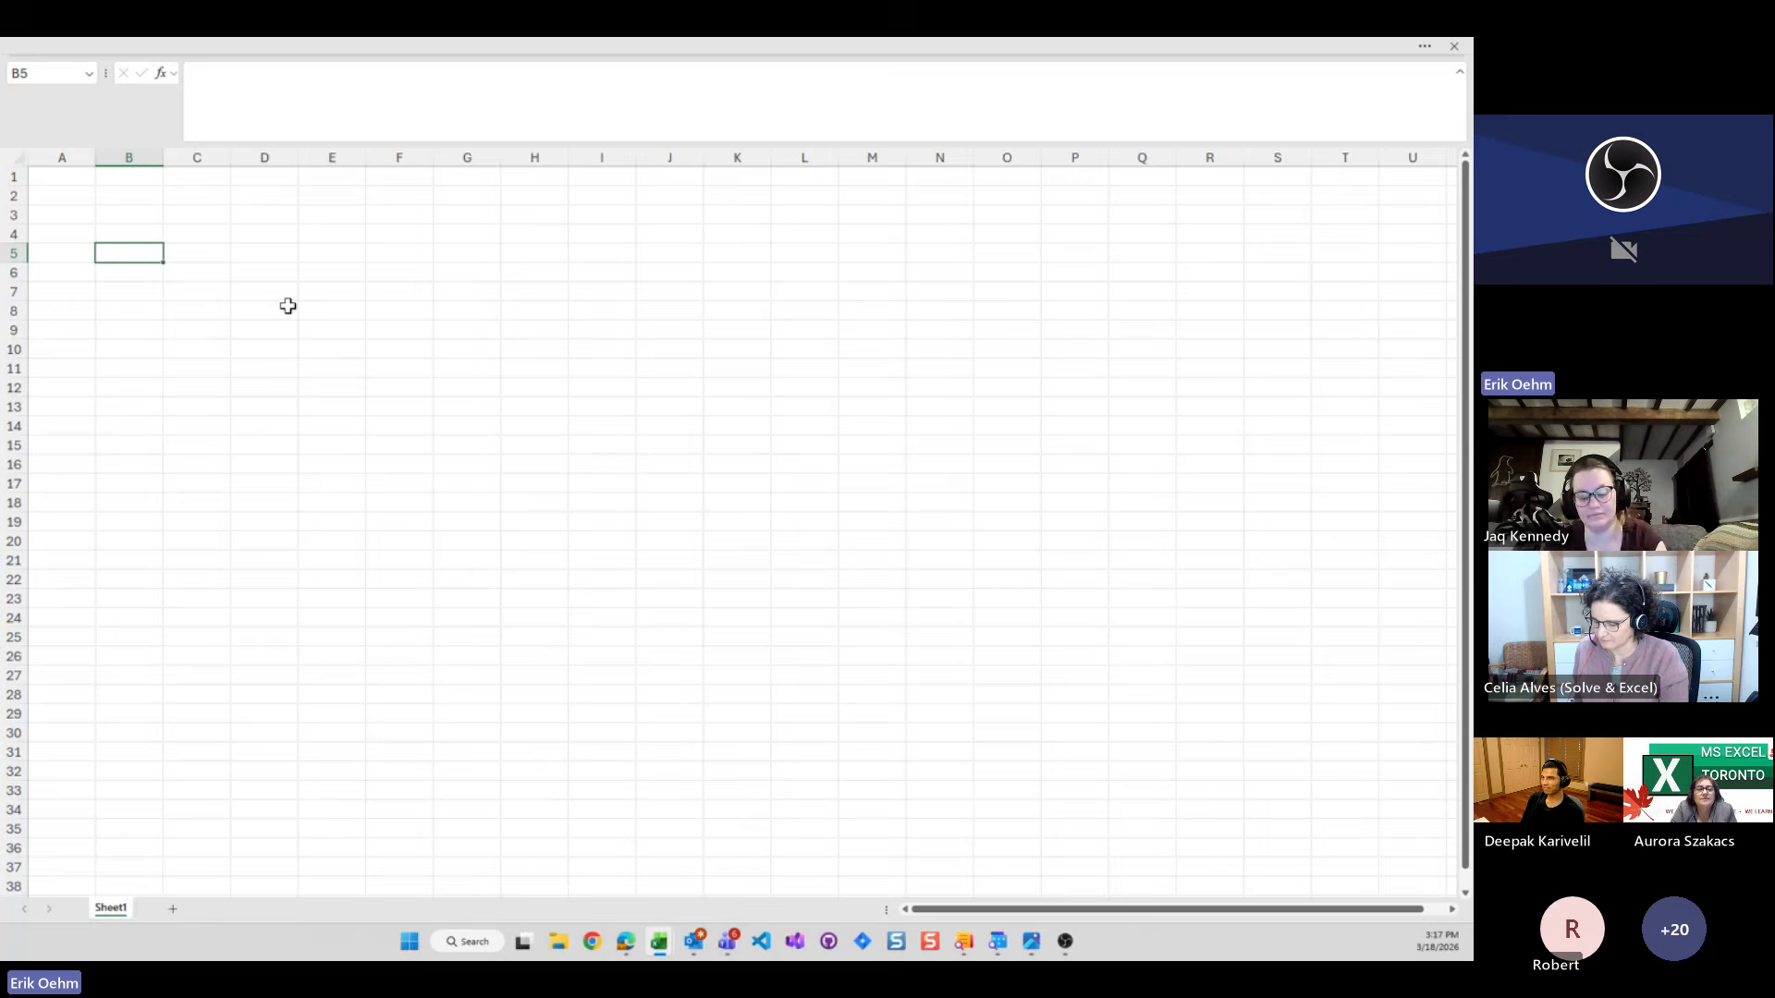
key("ctrl+shift+r")
type("s")
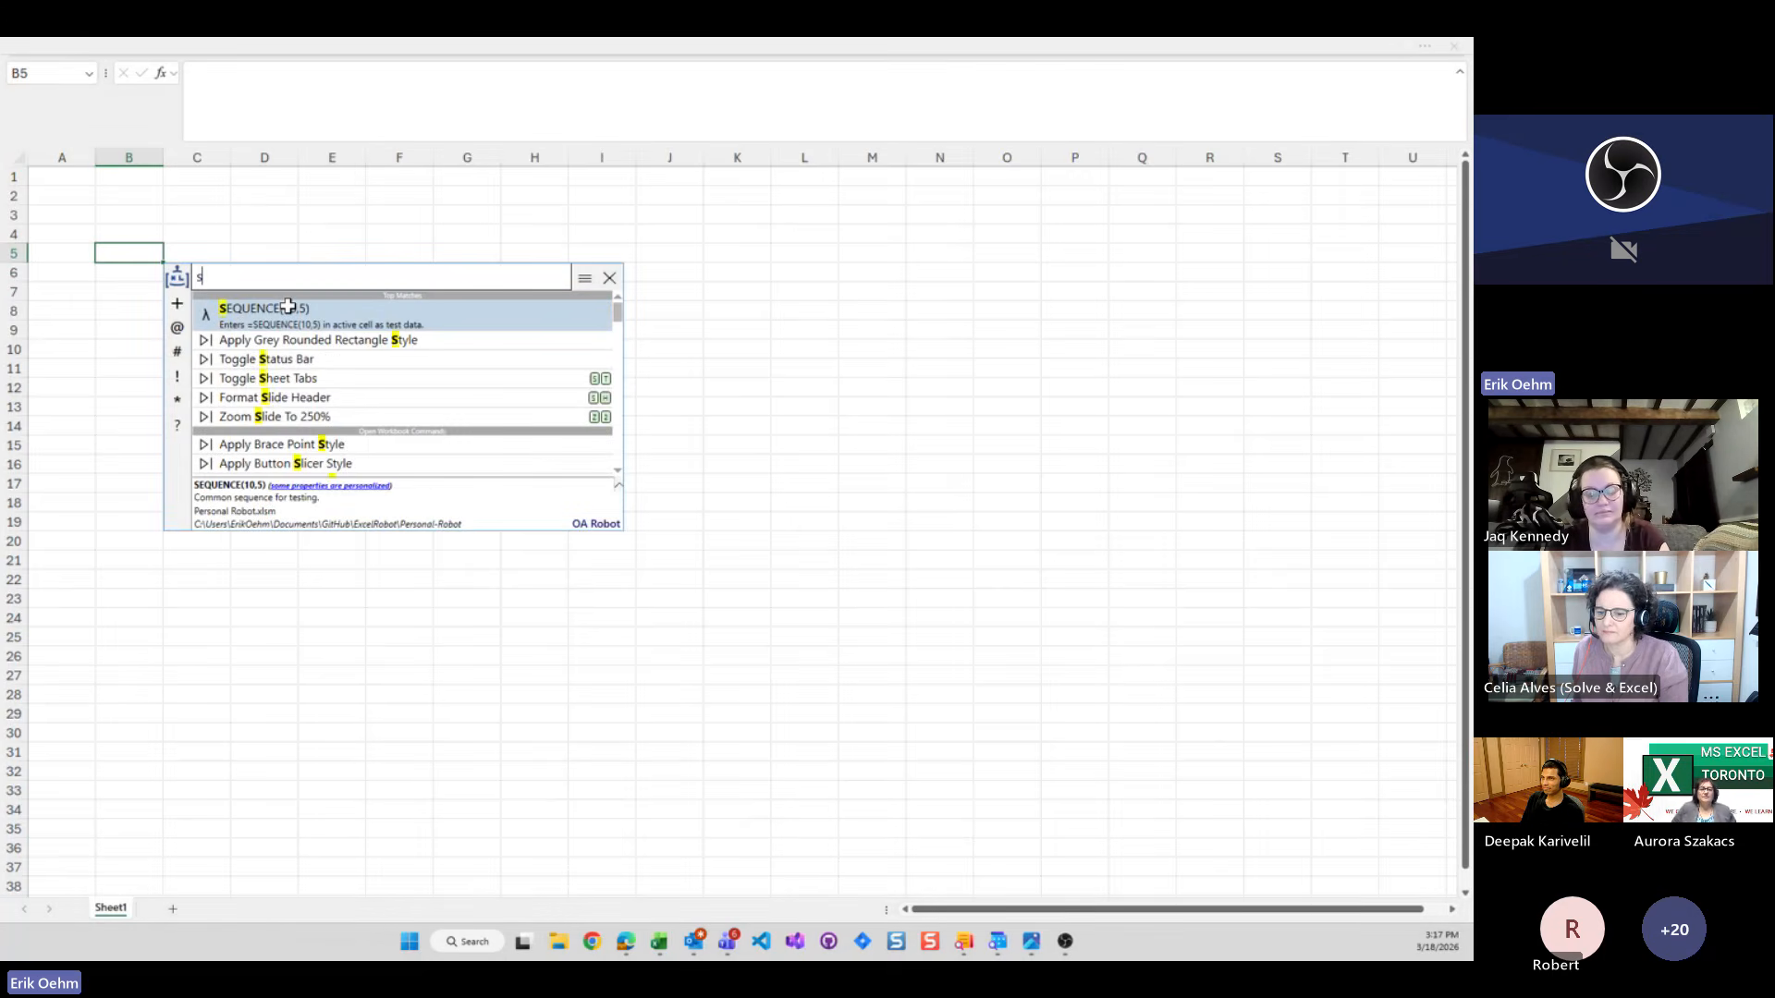
key("Return")
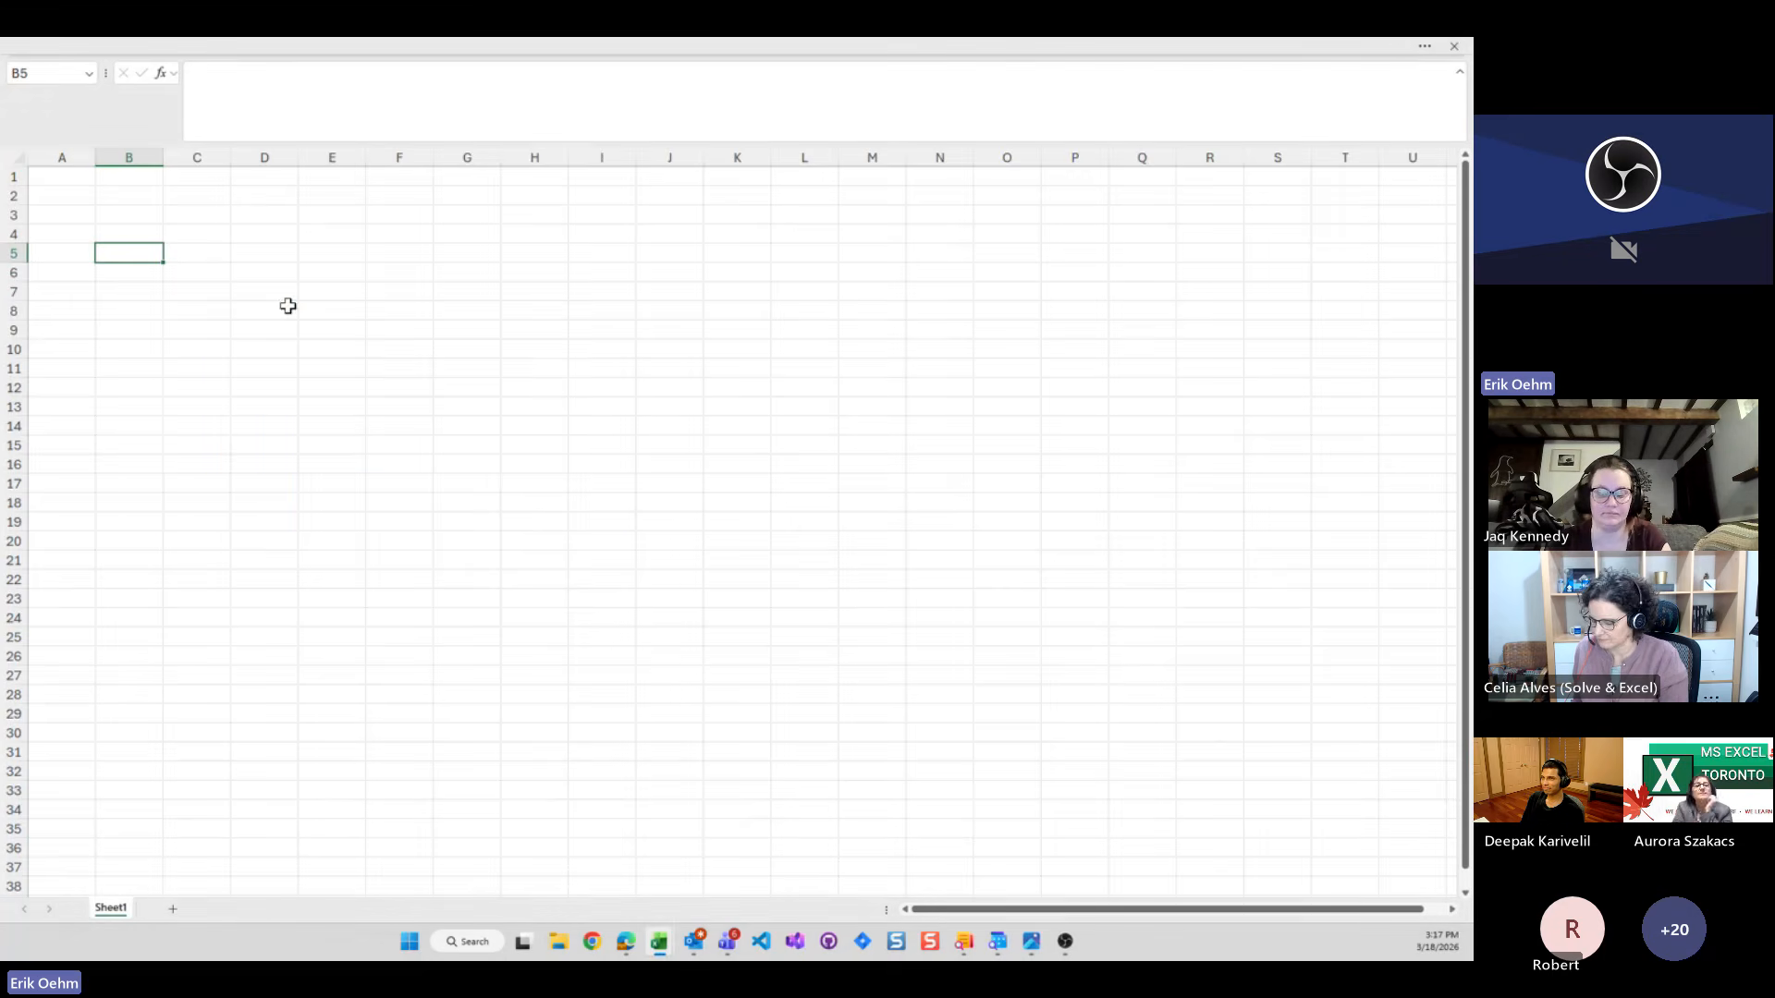
left_click(1425, 47)
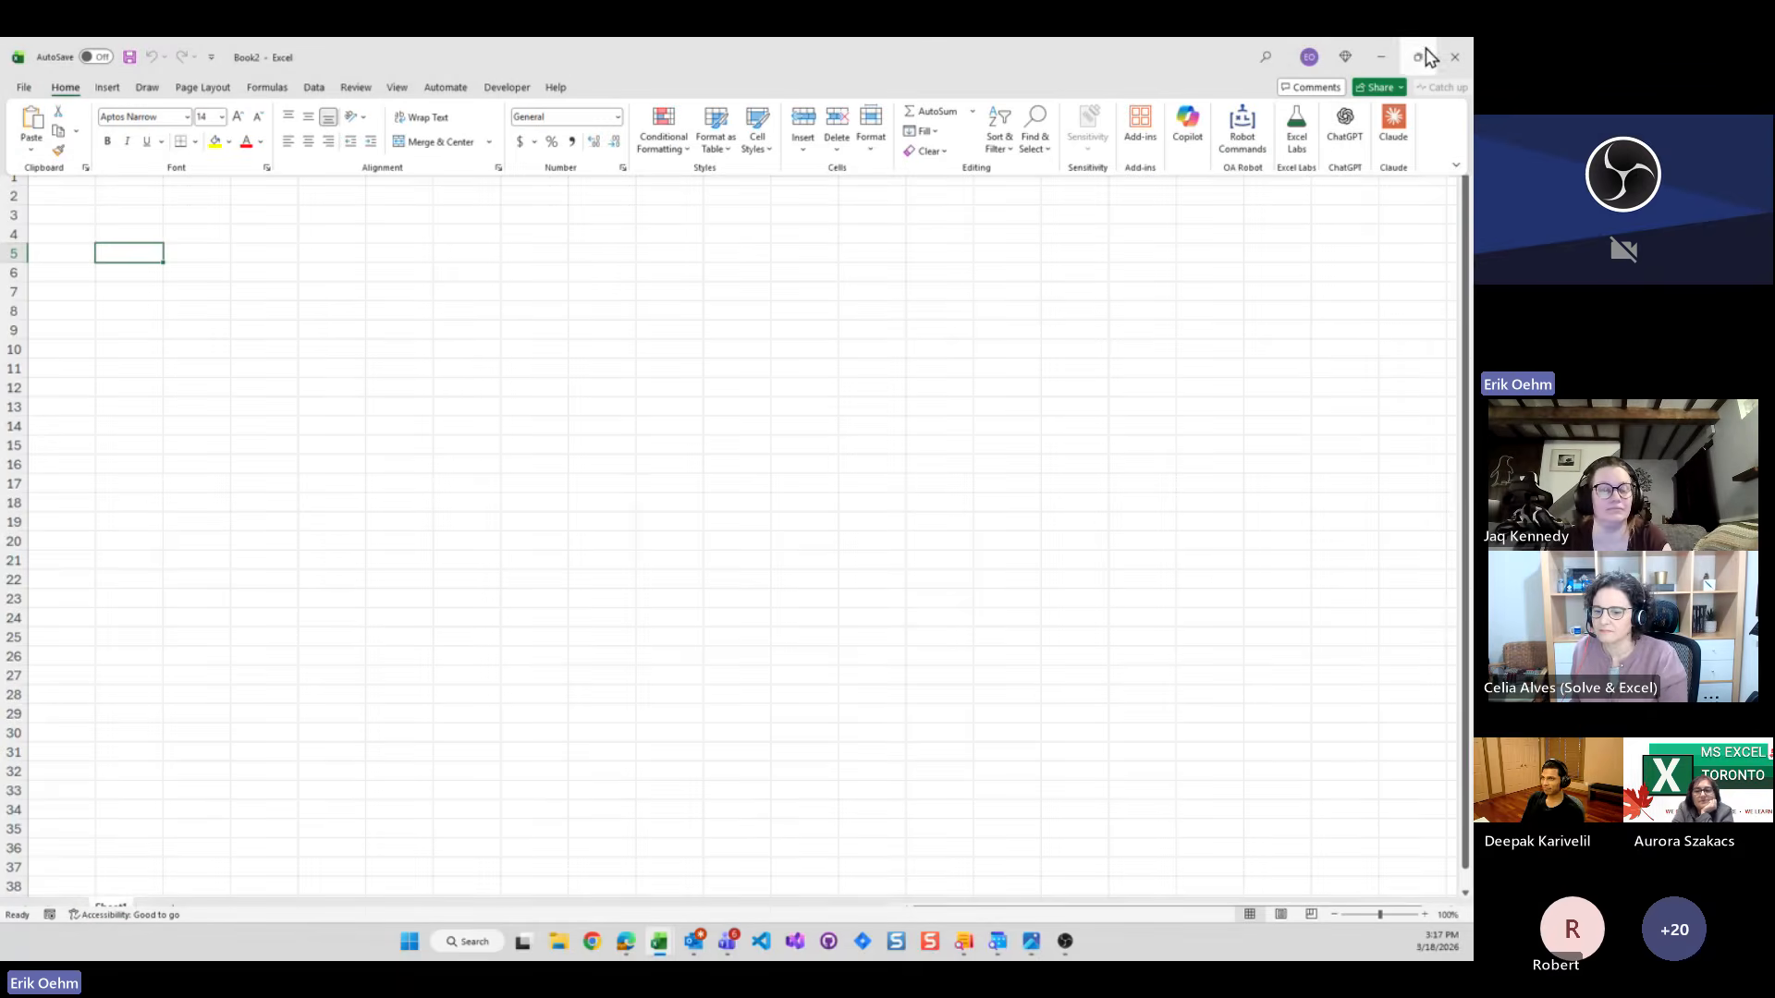
left_click(1456, 165)
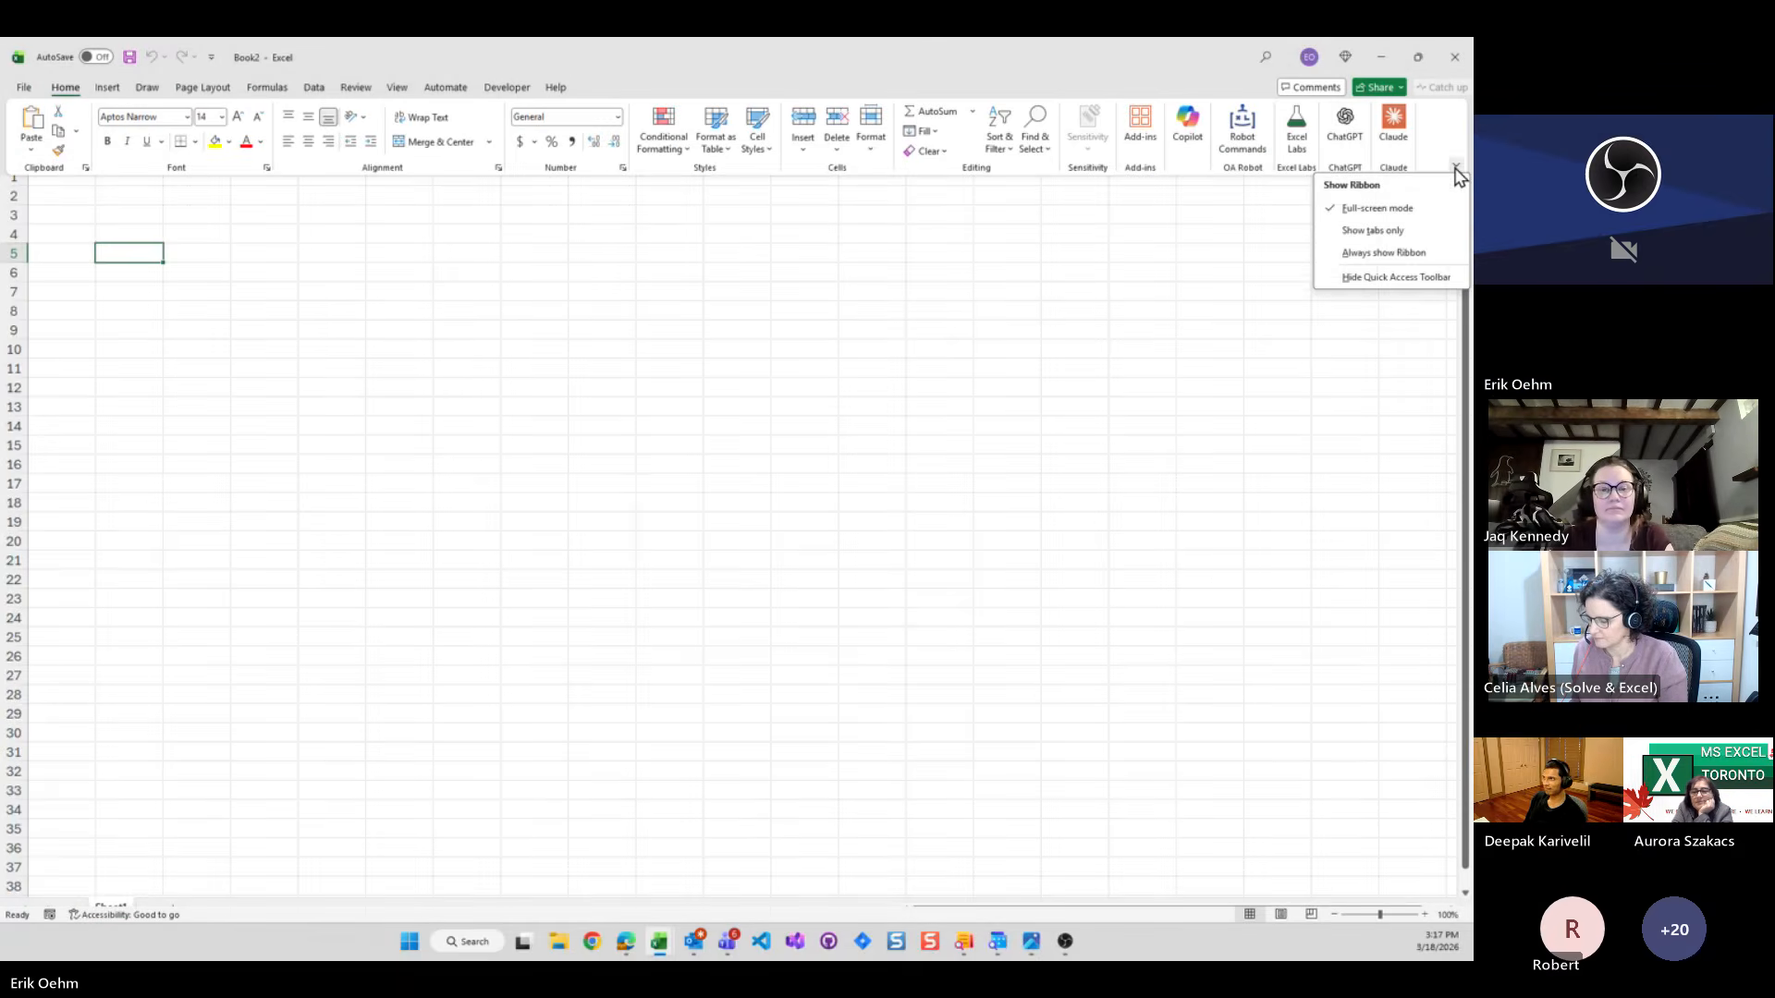
left_click(1387, 258)
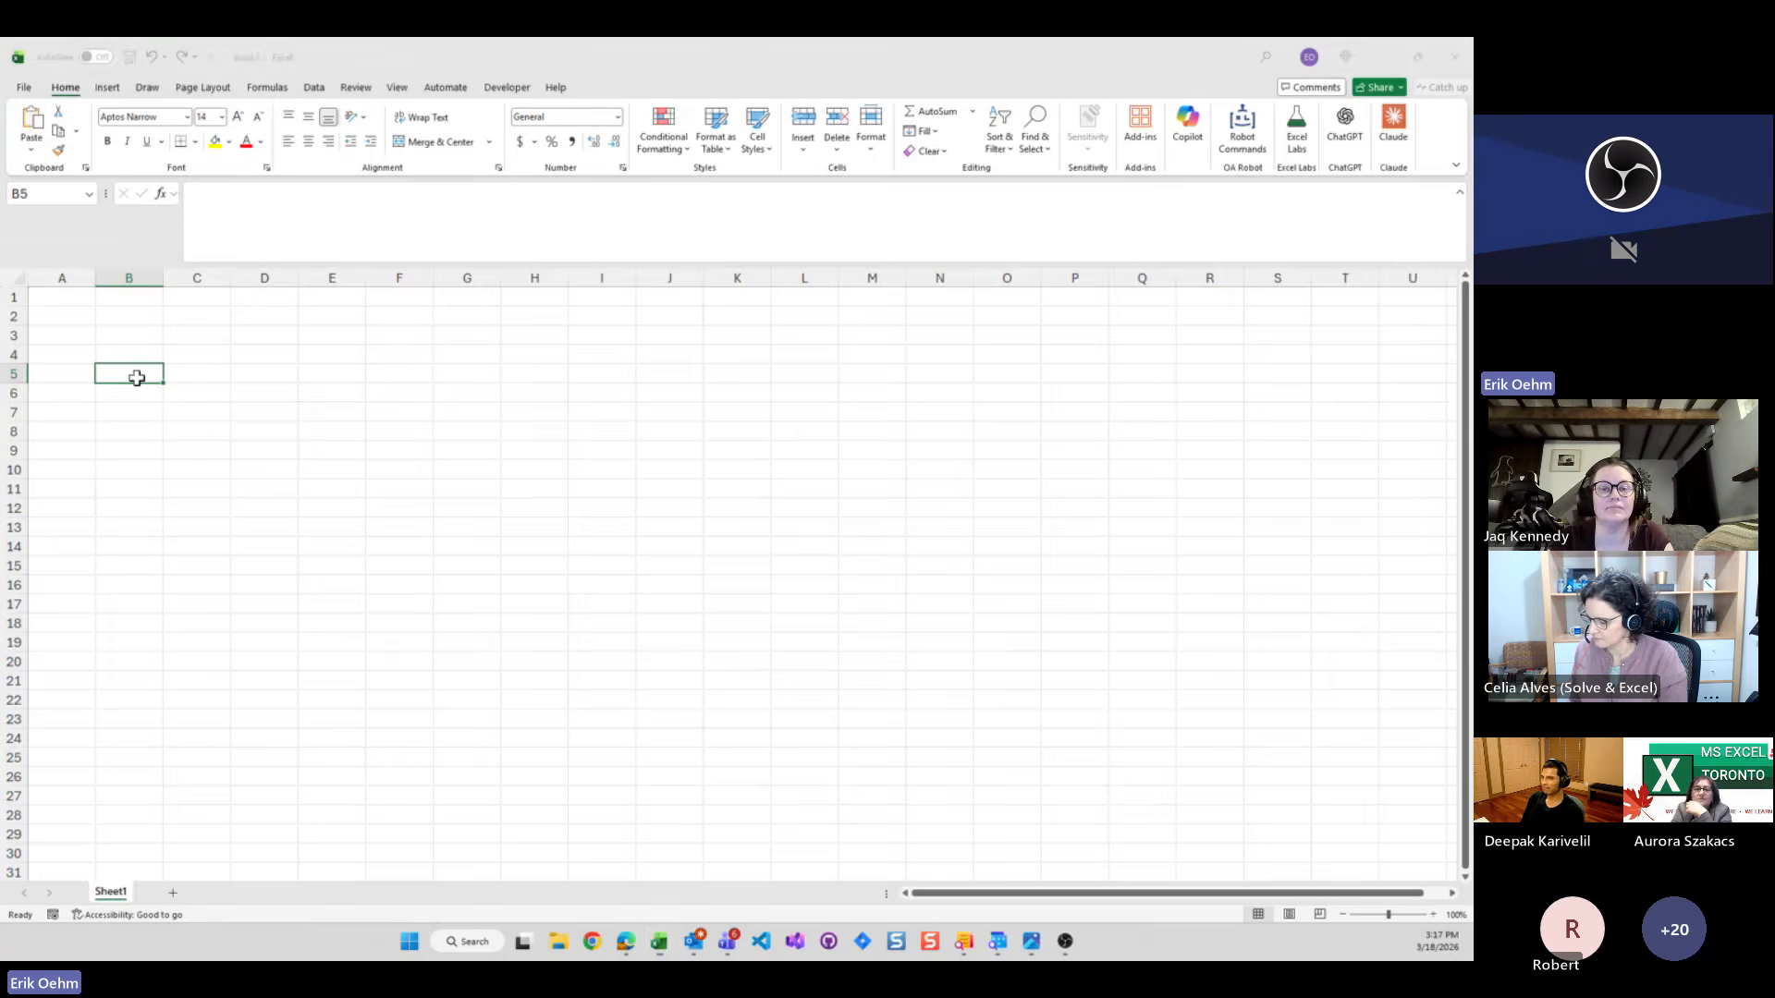
Fill a SEQUENCE(10,5) grid from B5, highlight its multiples of 3, and close Book2 unsaved
key("ctrl+shift+r")
type("s")
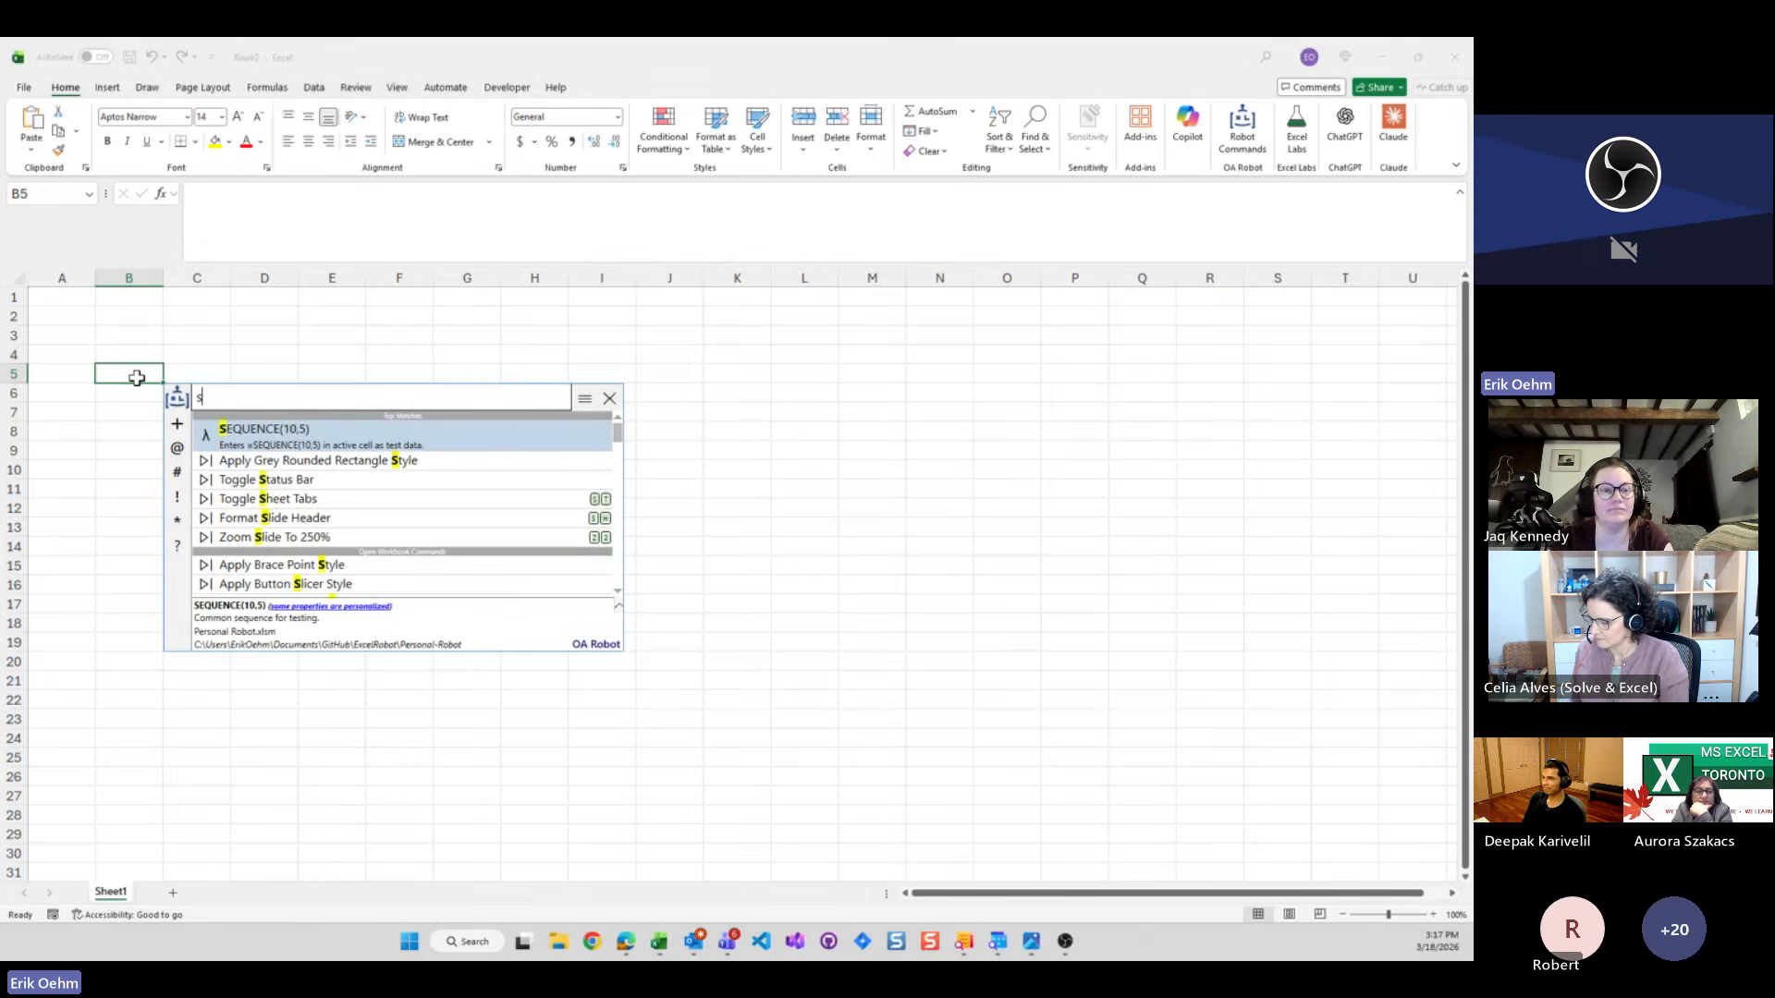
key("Return")
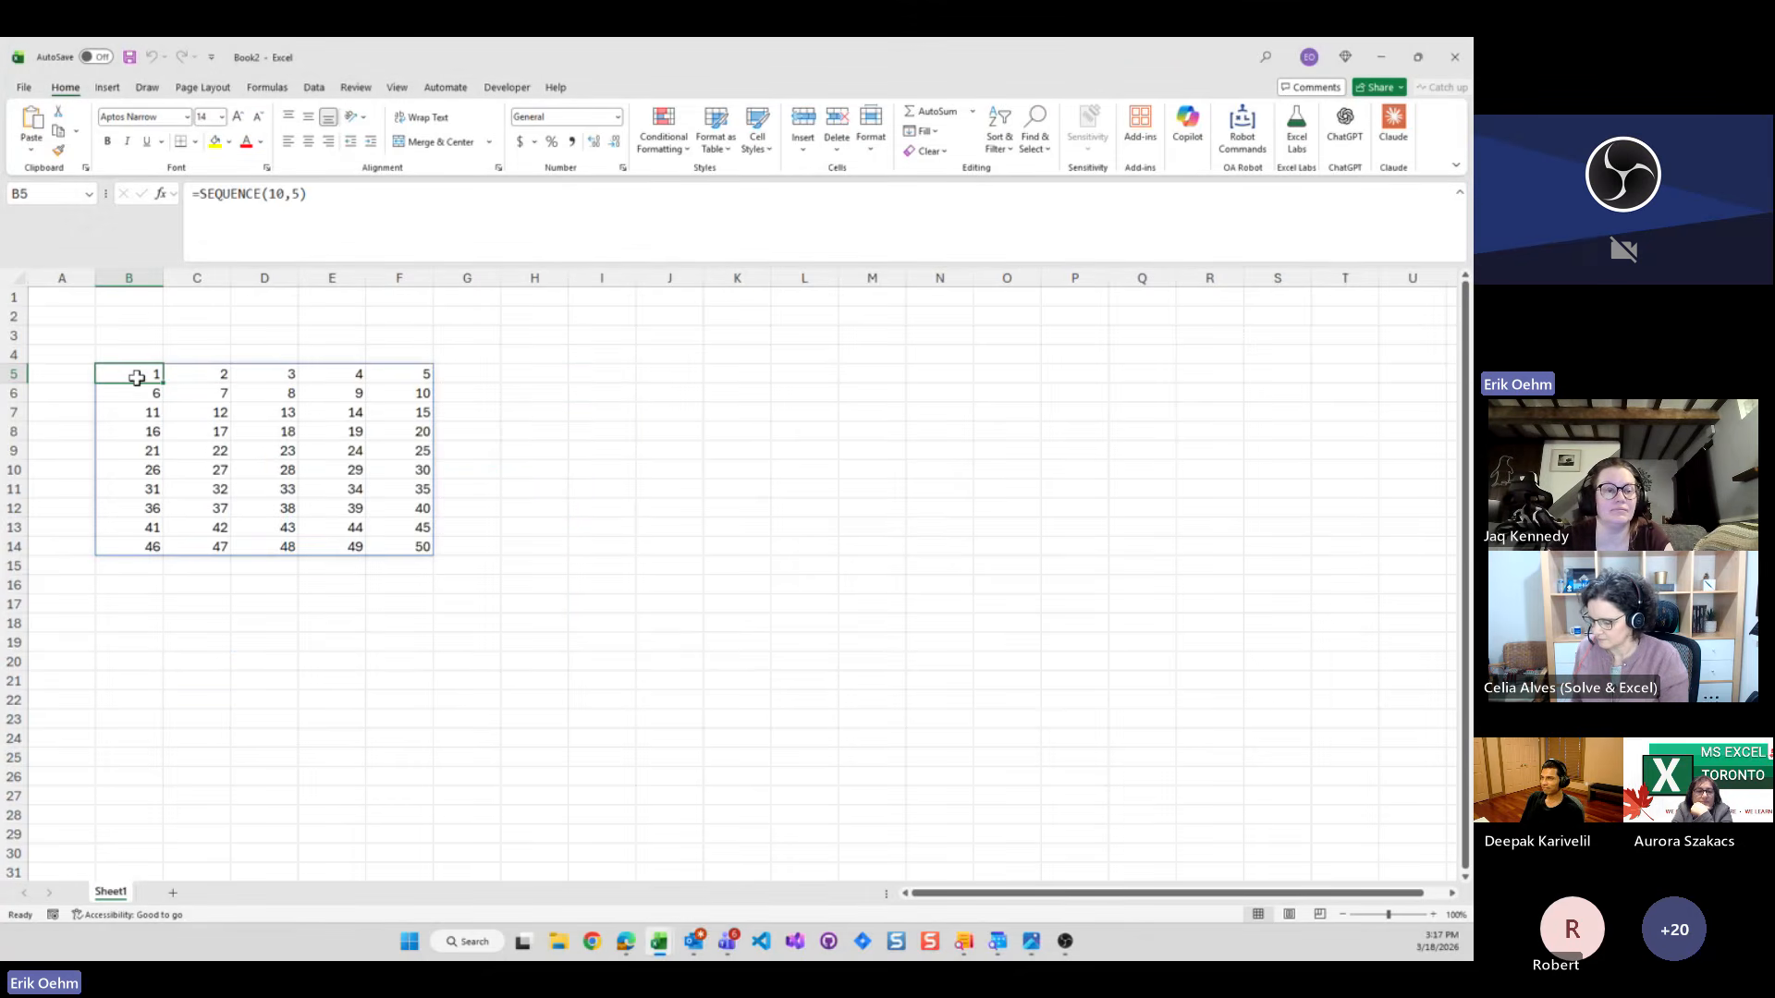
key("ctrl+a")
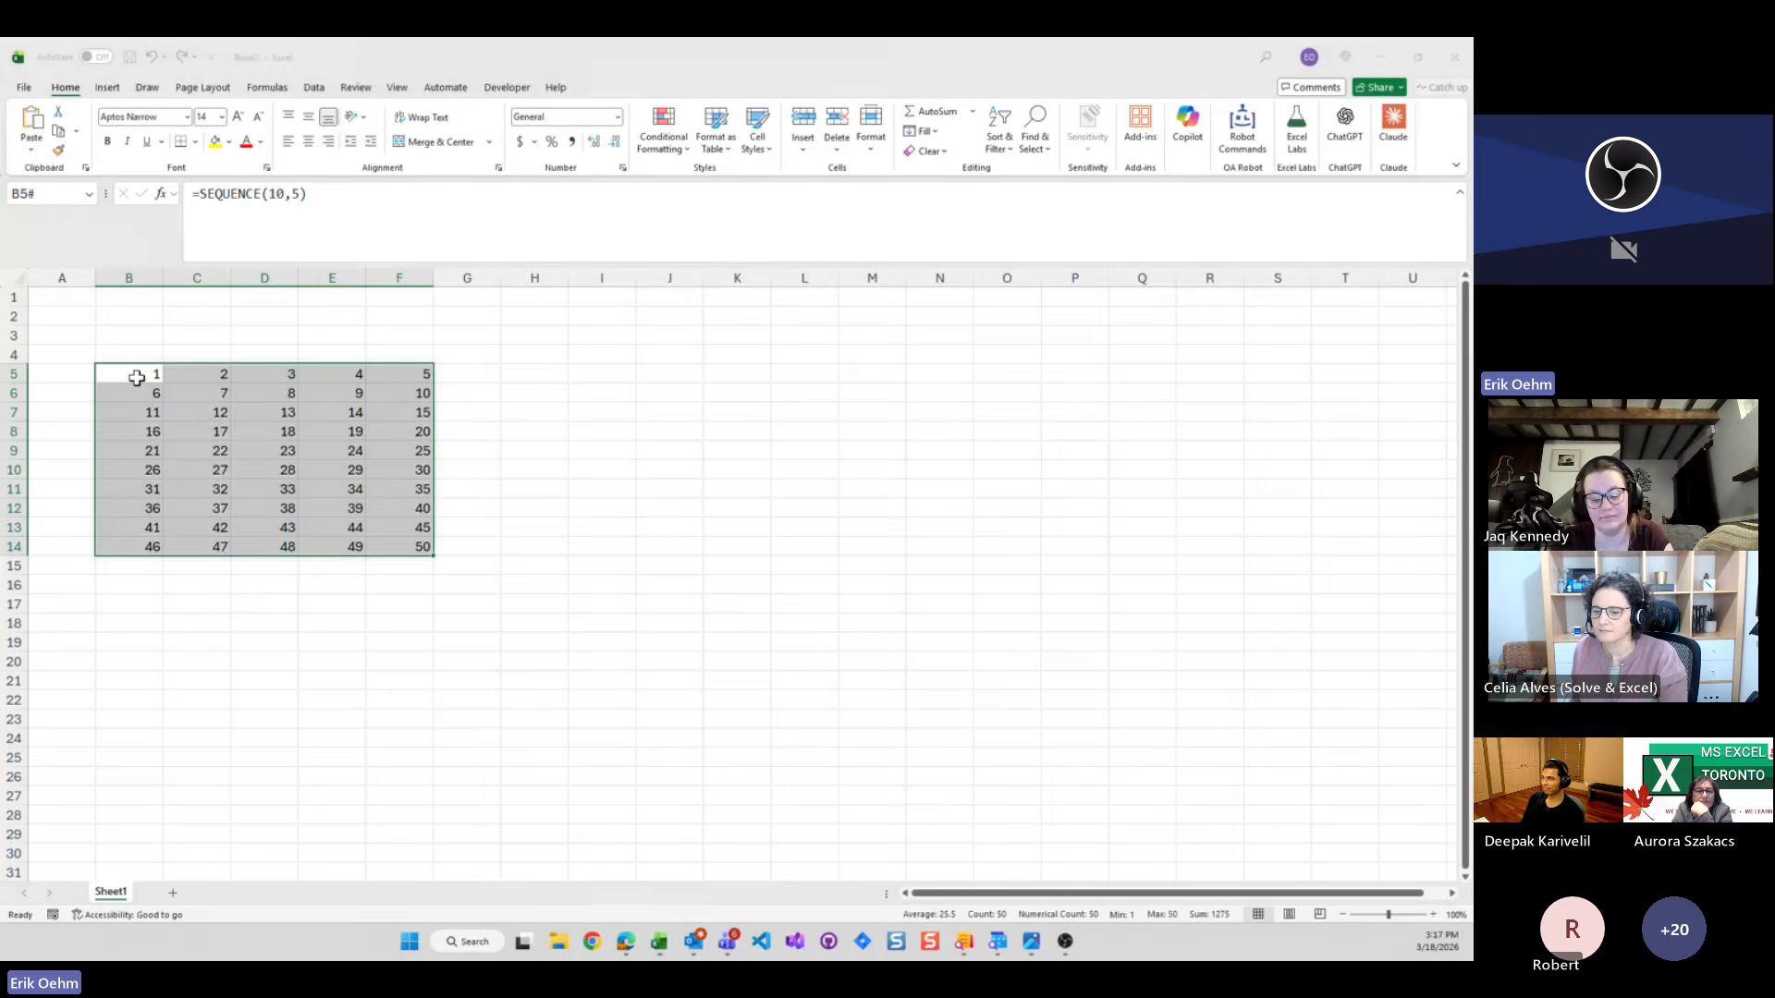
key("ctrl+shift+r")
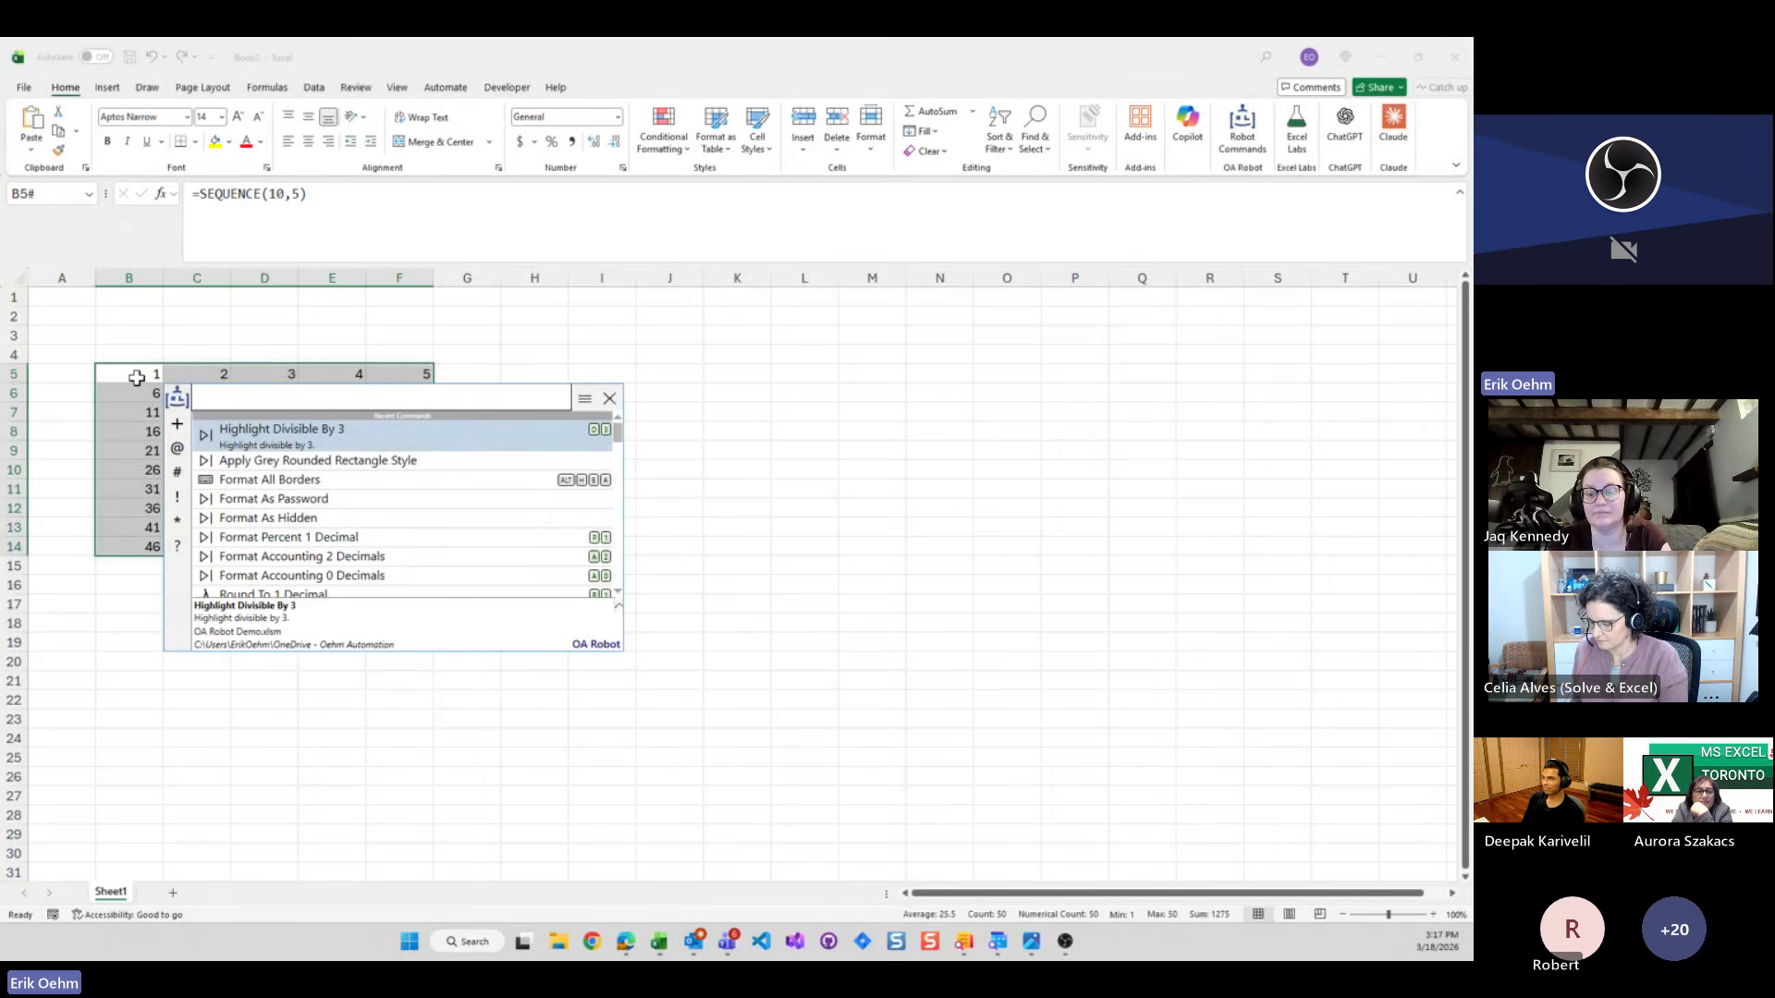
key("Return")
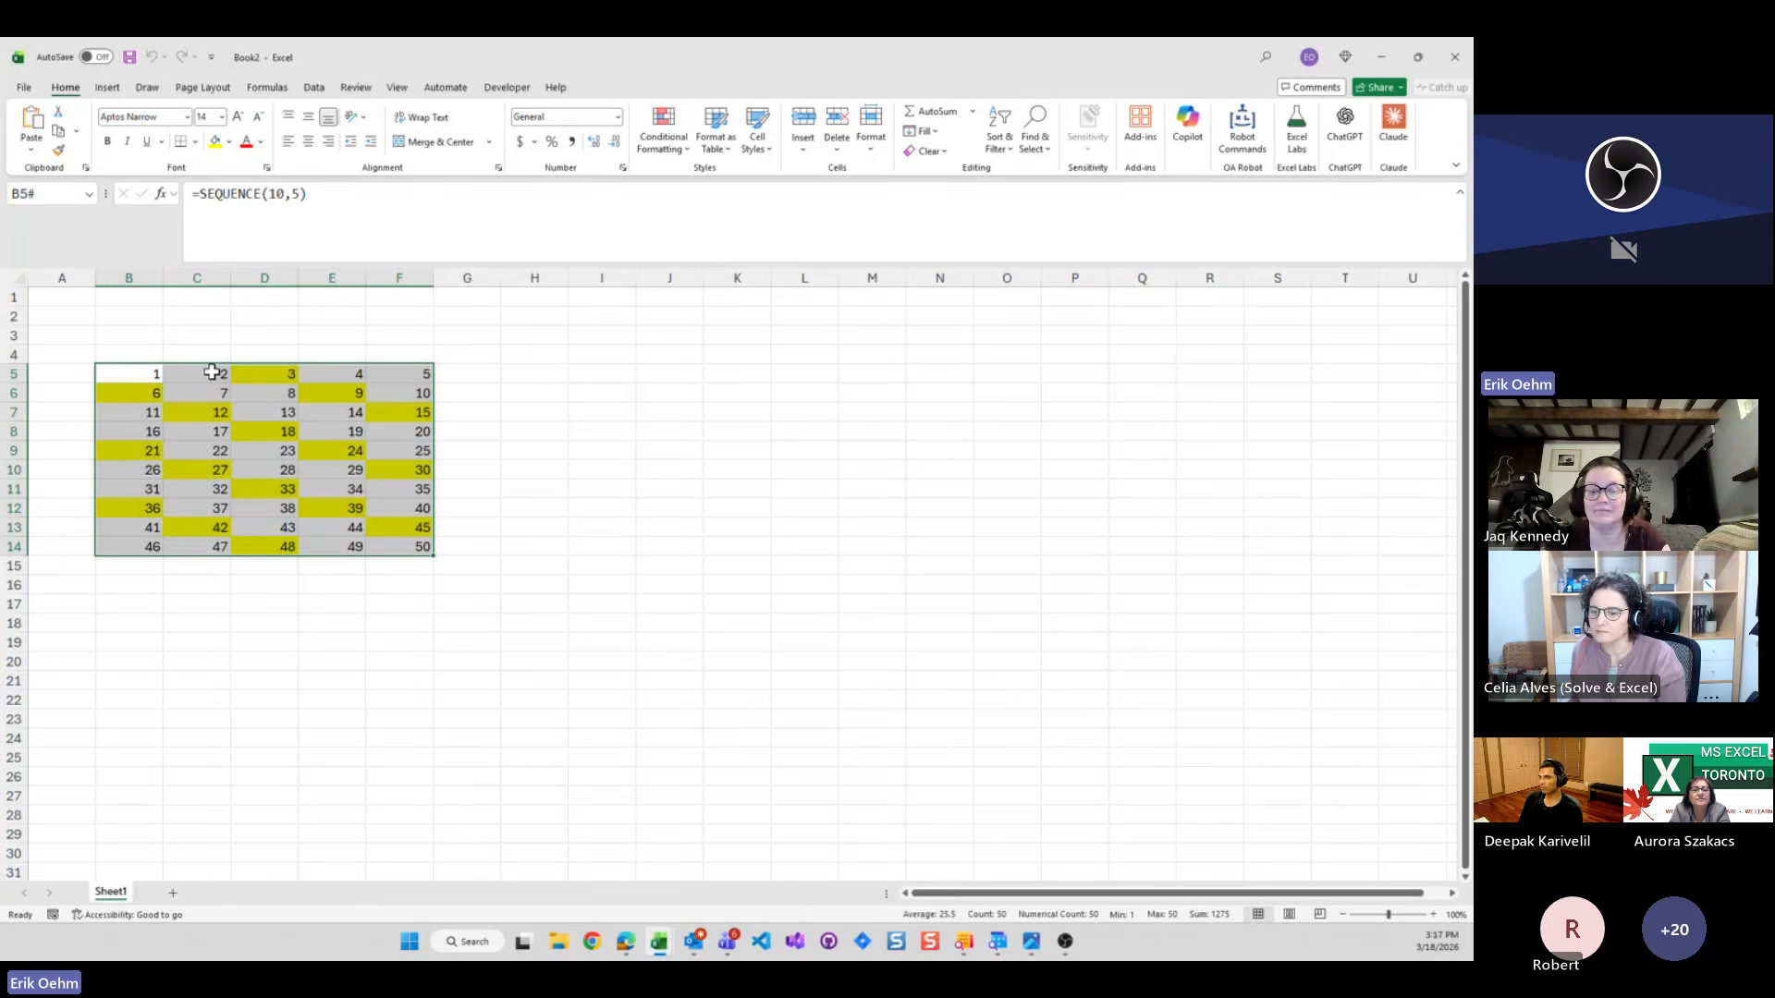
left_click(1449, 65)
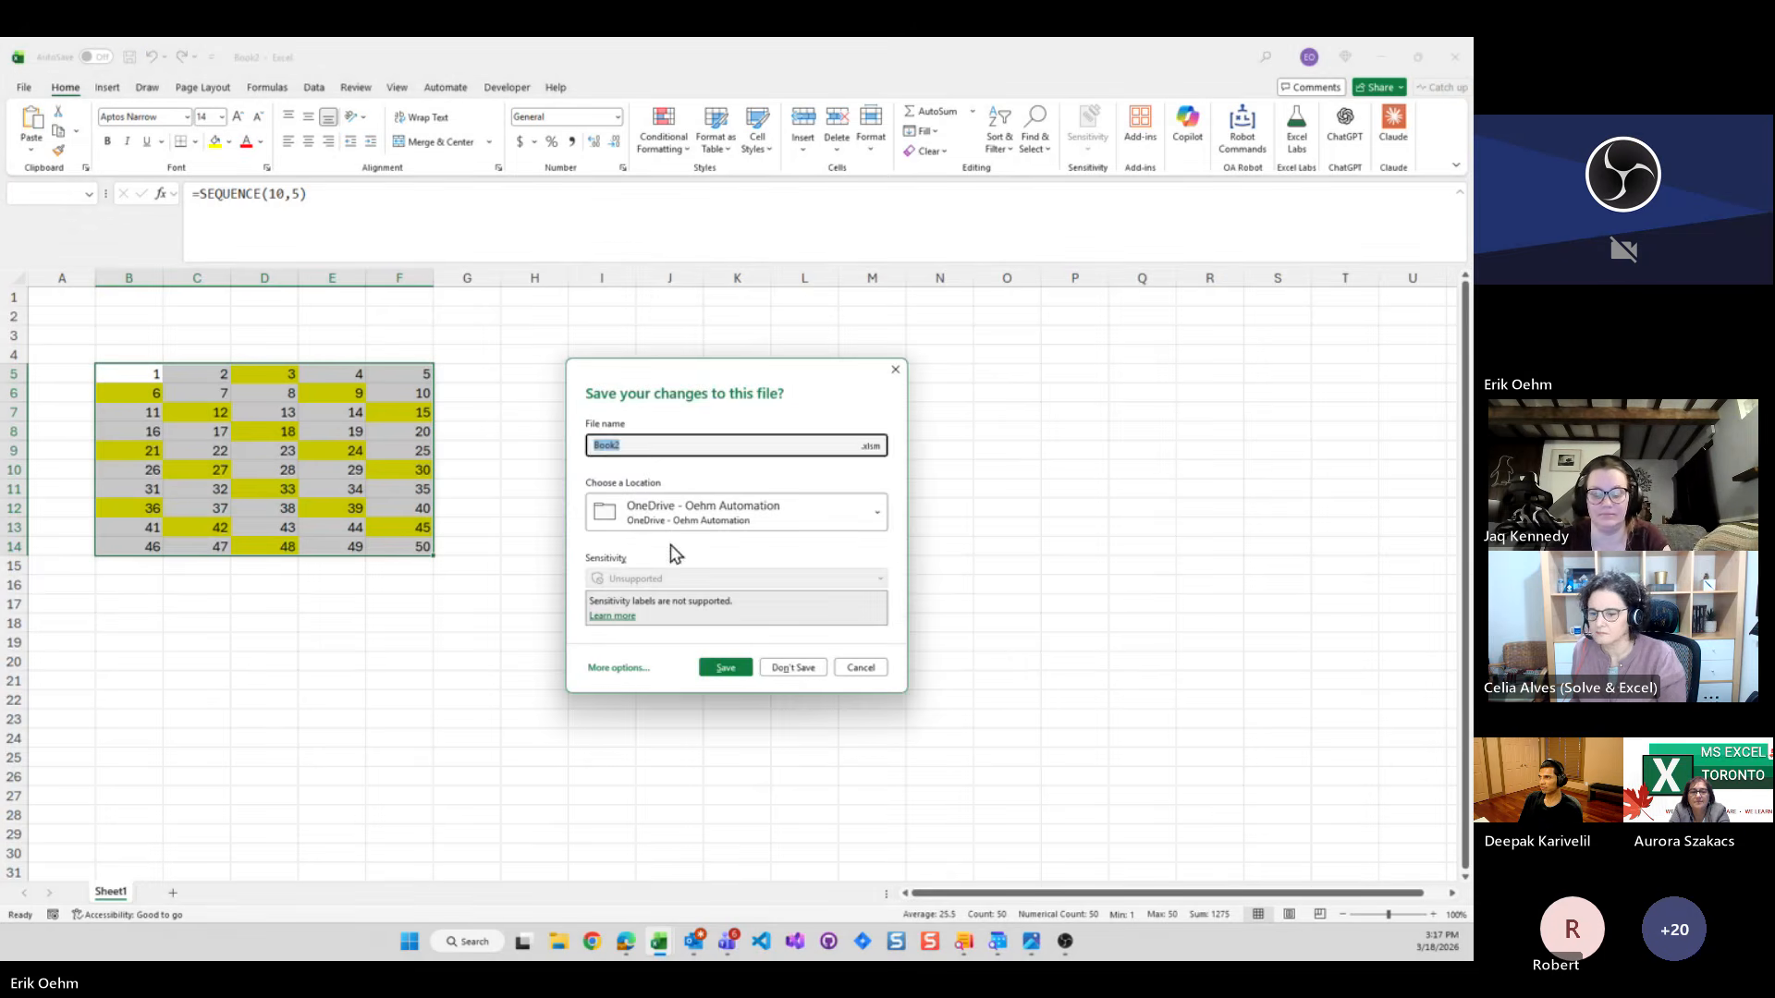
left_click(793, 667)
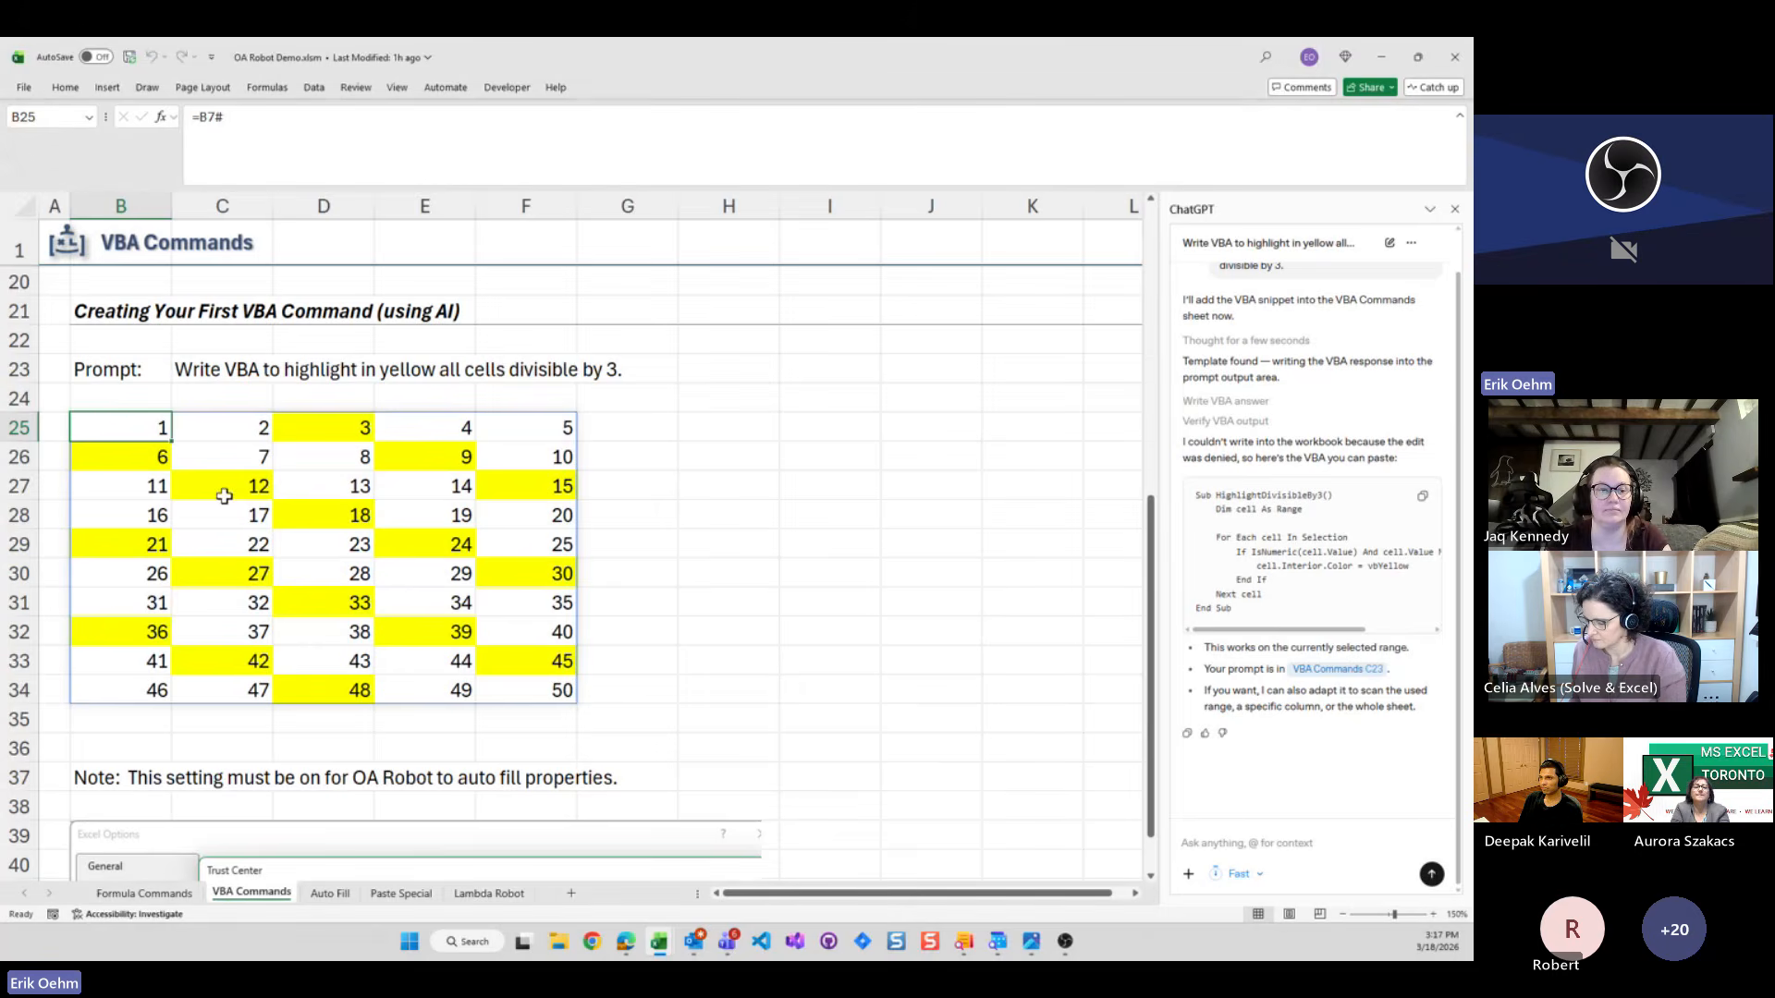
Scroll through the VBA Commands sheet, then switch to the Auto Fill sheet
scroll(224, 497, "down", 5)
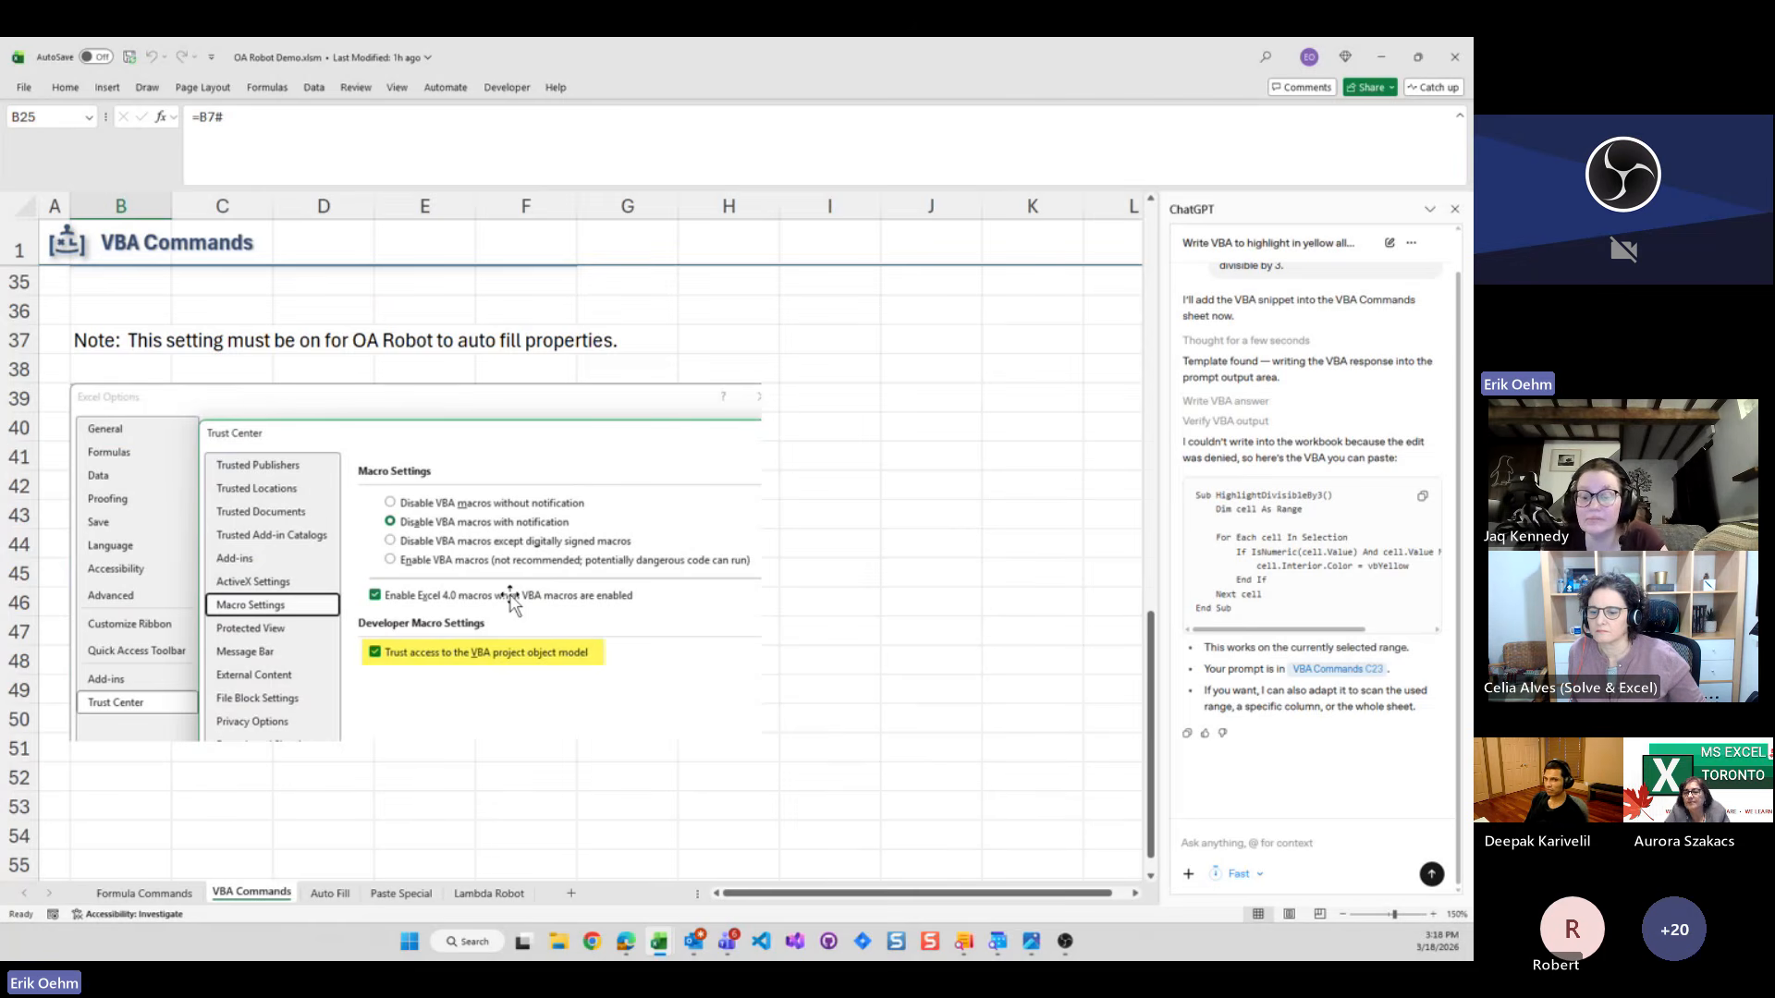
scroll(470, 578, "up", 6)
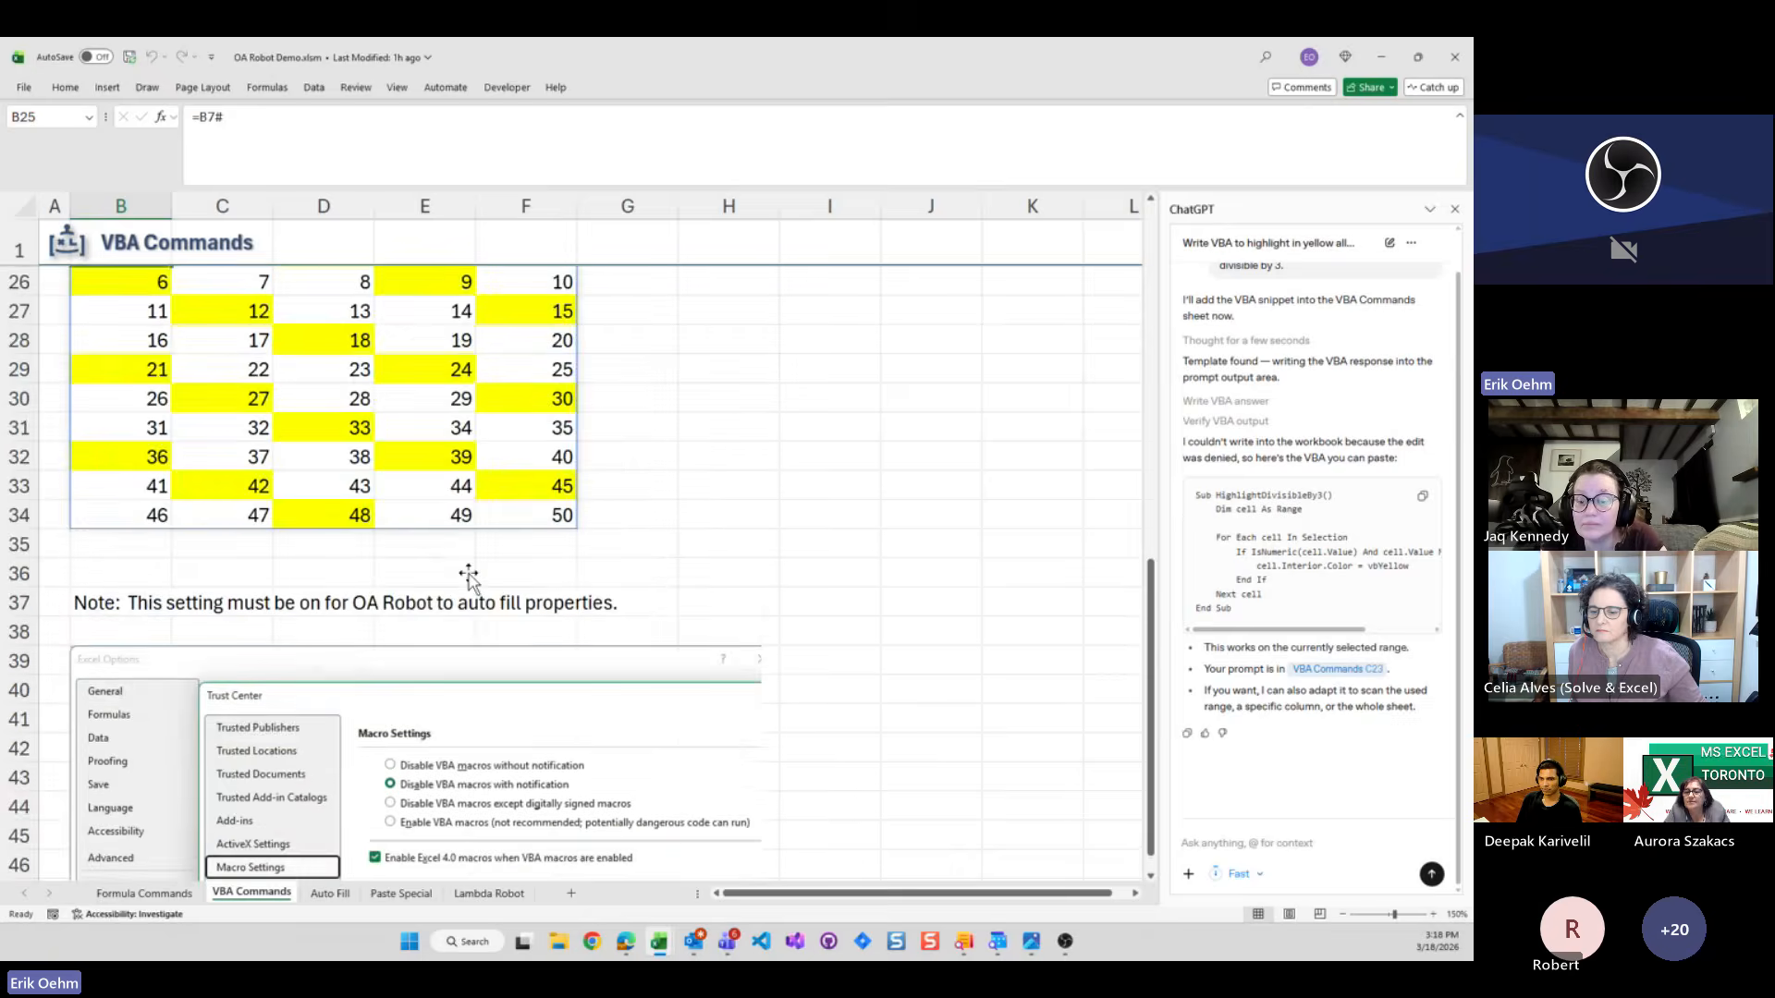
scroll(470, 578, "up", 5)
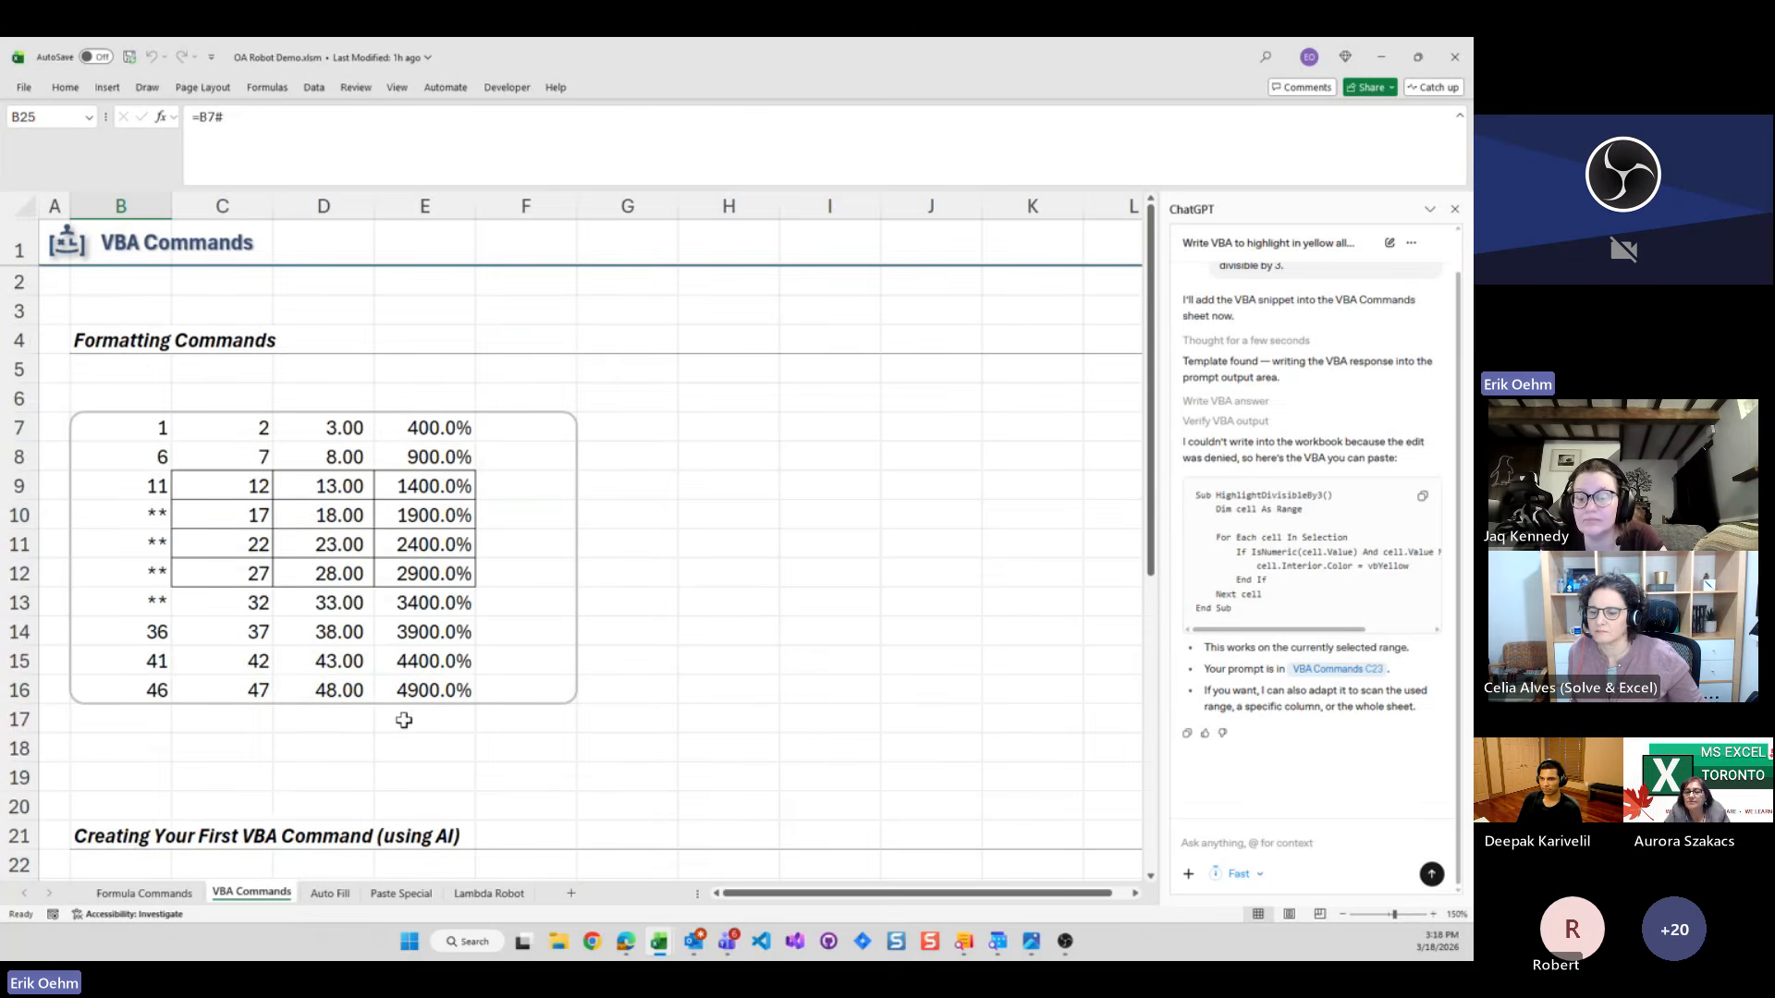
left_click(329, 893)
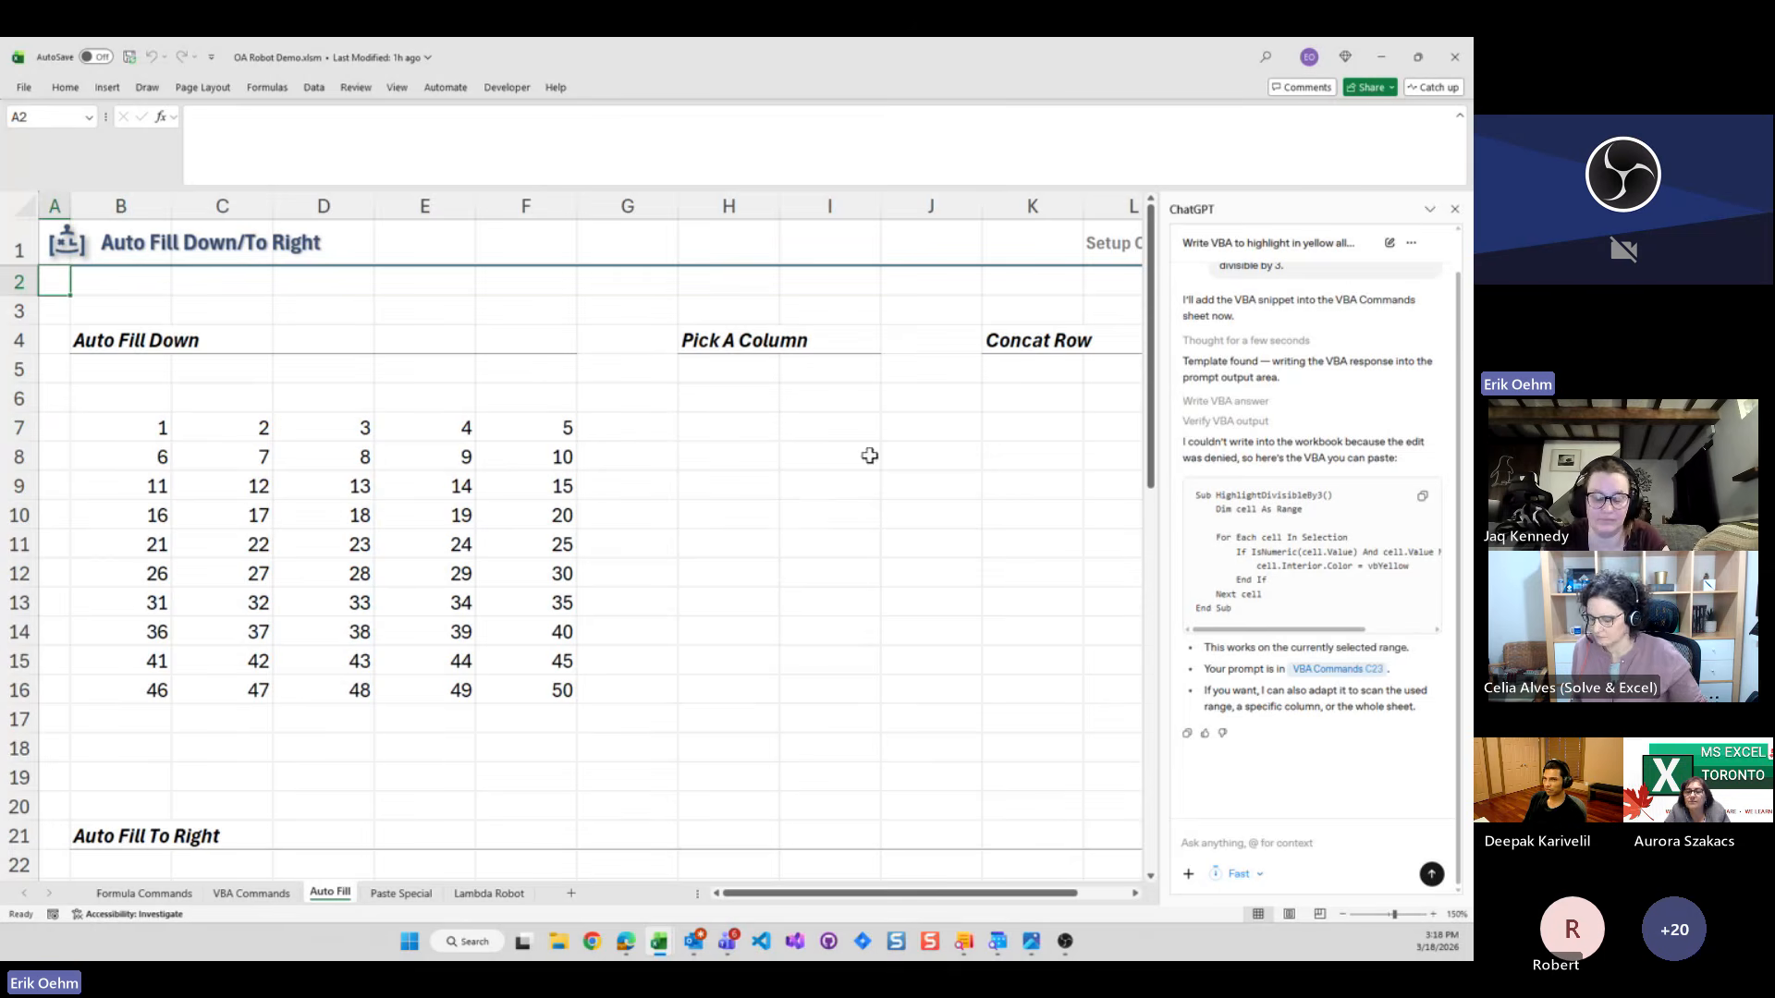
Close the ChatGPT pane and select B7 to view its =SEQUENCE(10,5) formula
left_click(1455, 209)
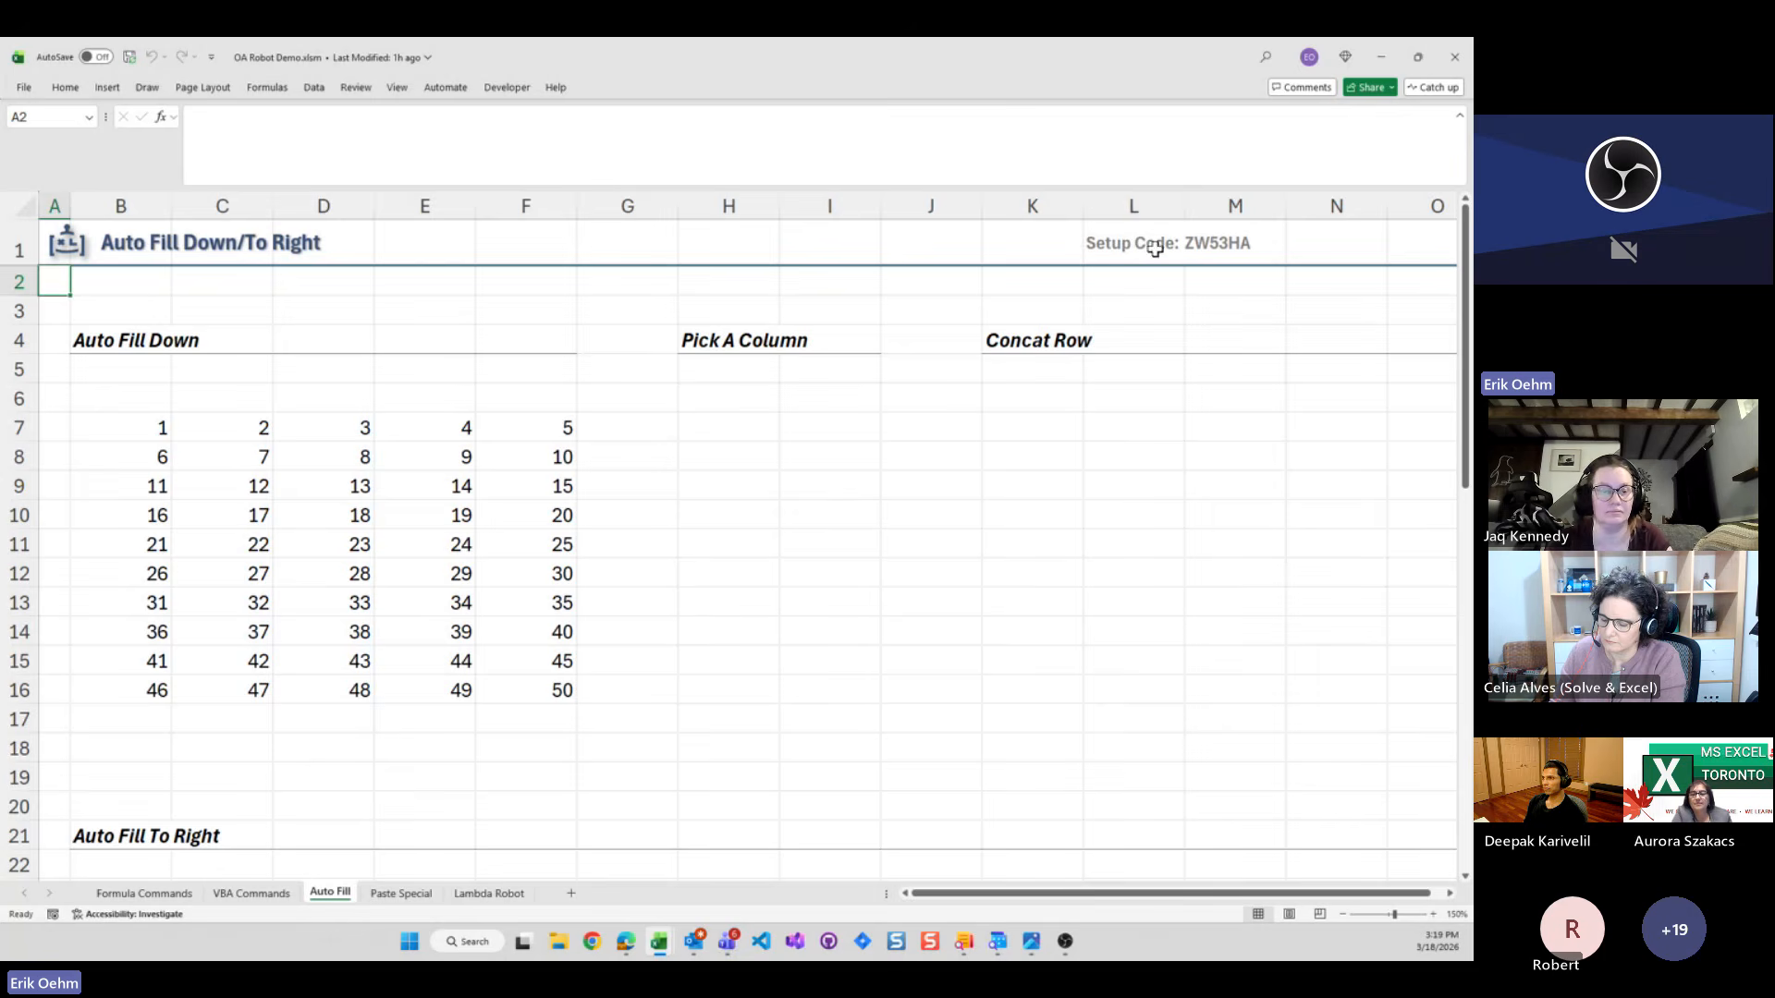
left_click(131, 423)
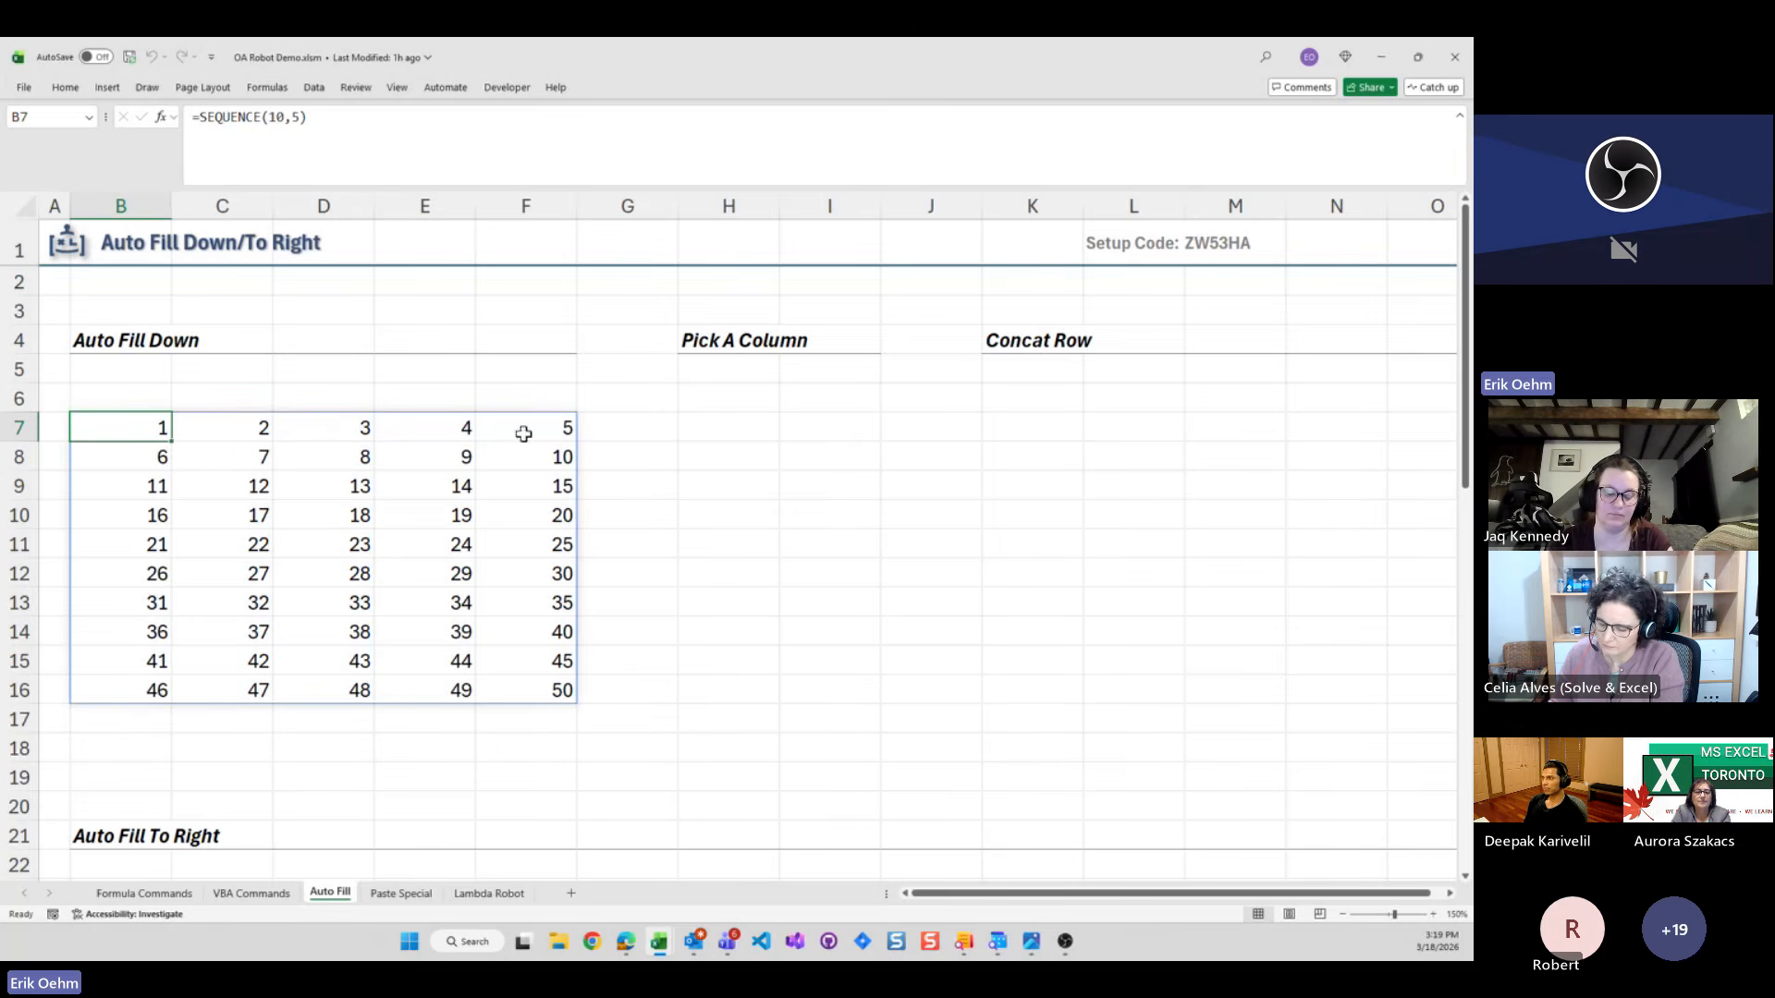
Enter =2*E7-C7 in H7, giving 6
left_click(736, 430)
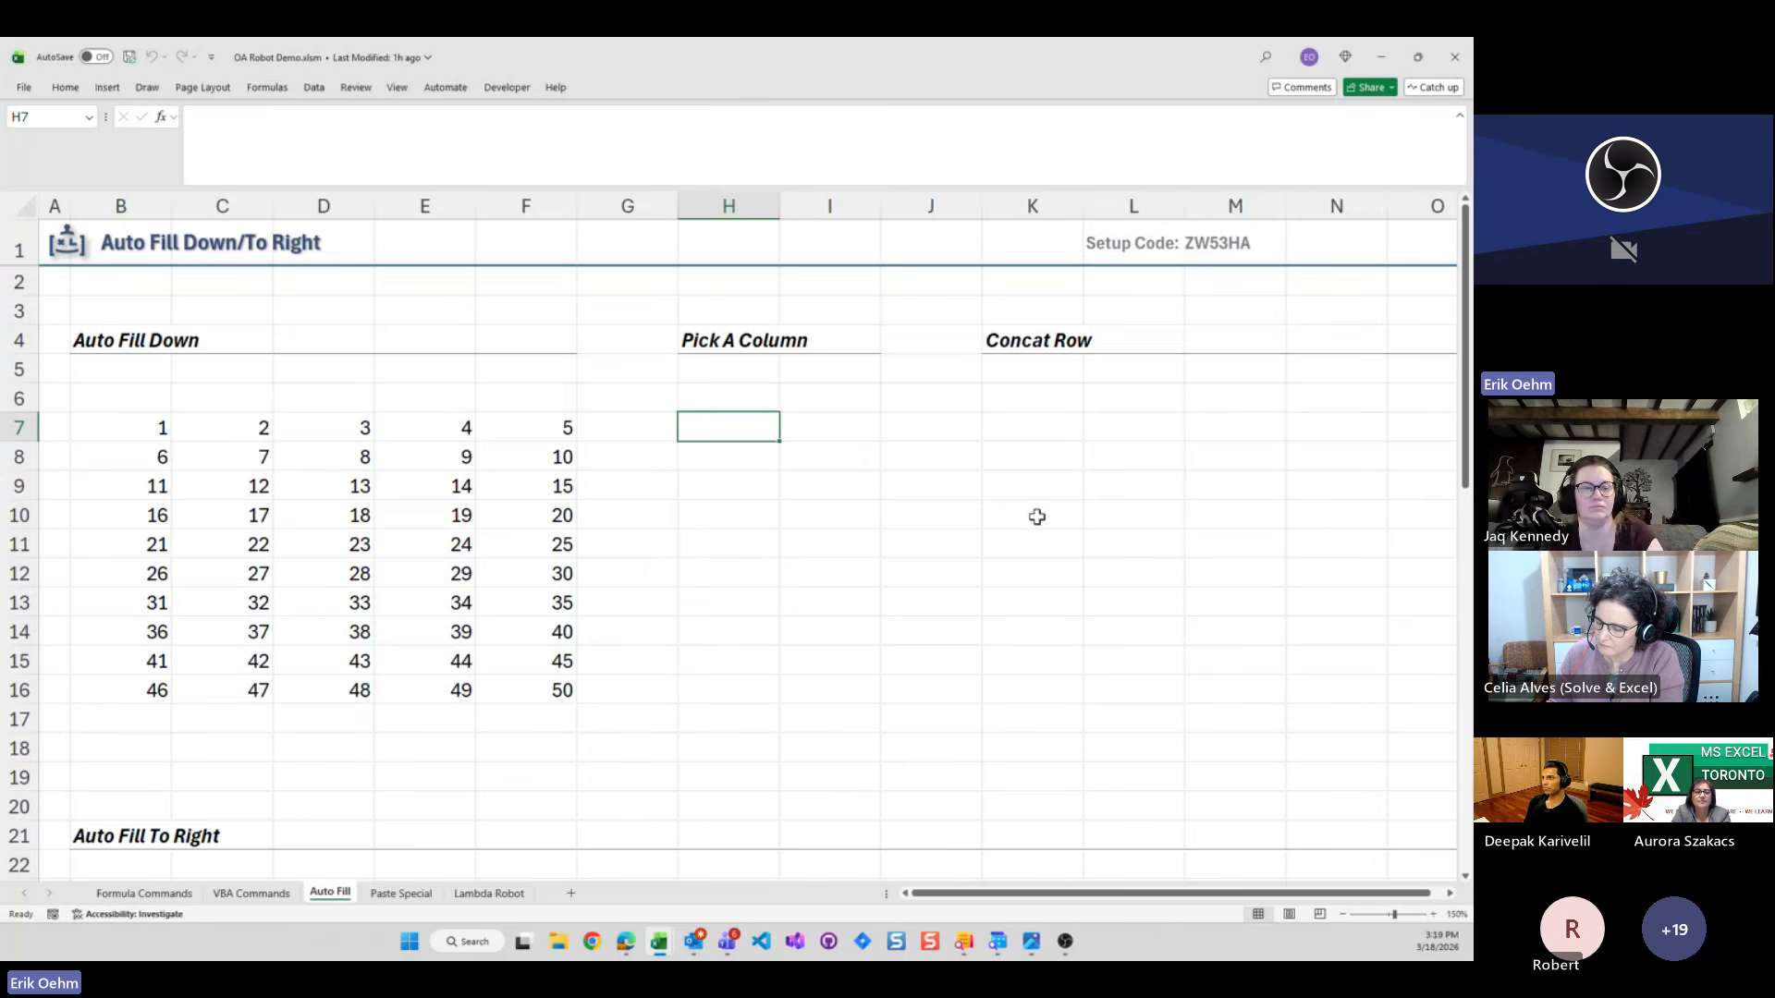
type("=")
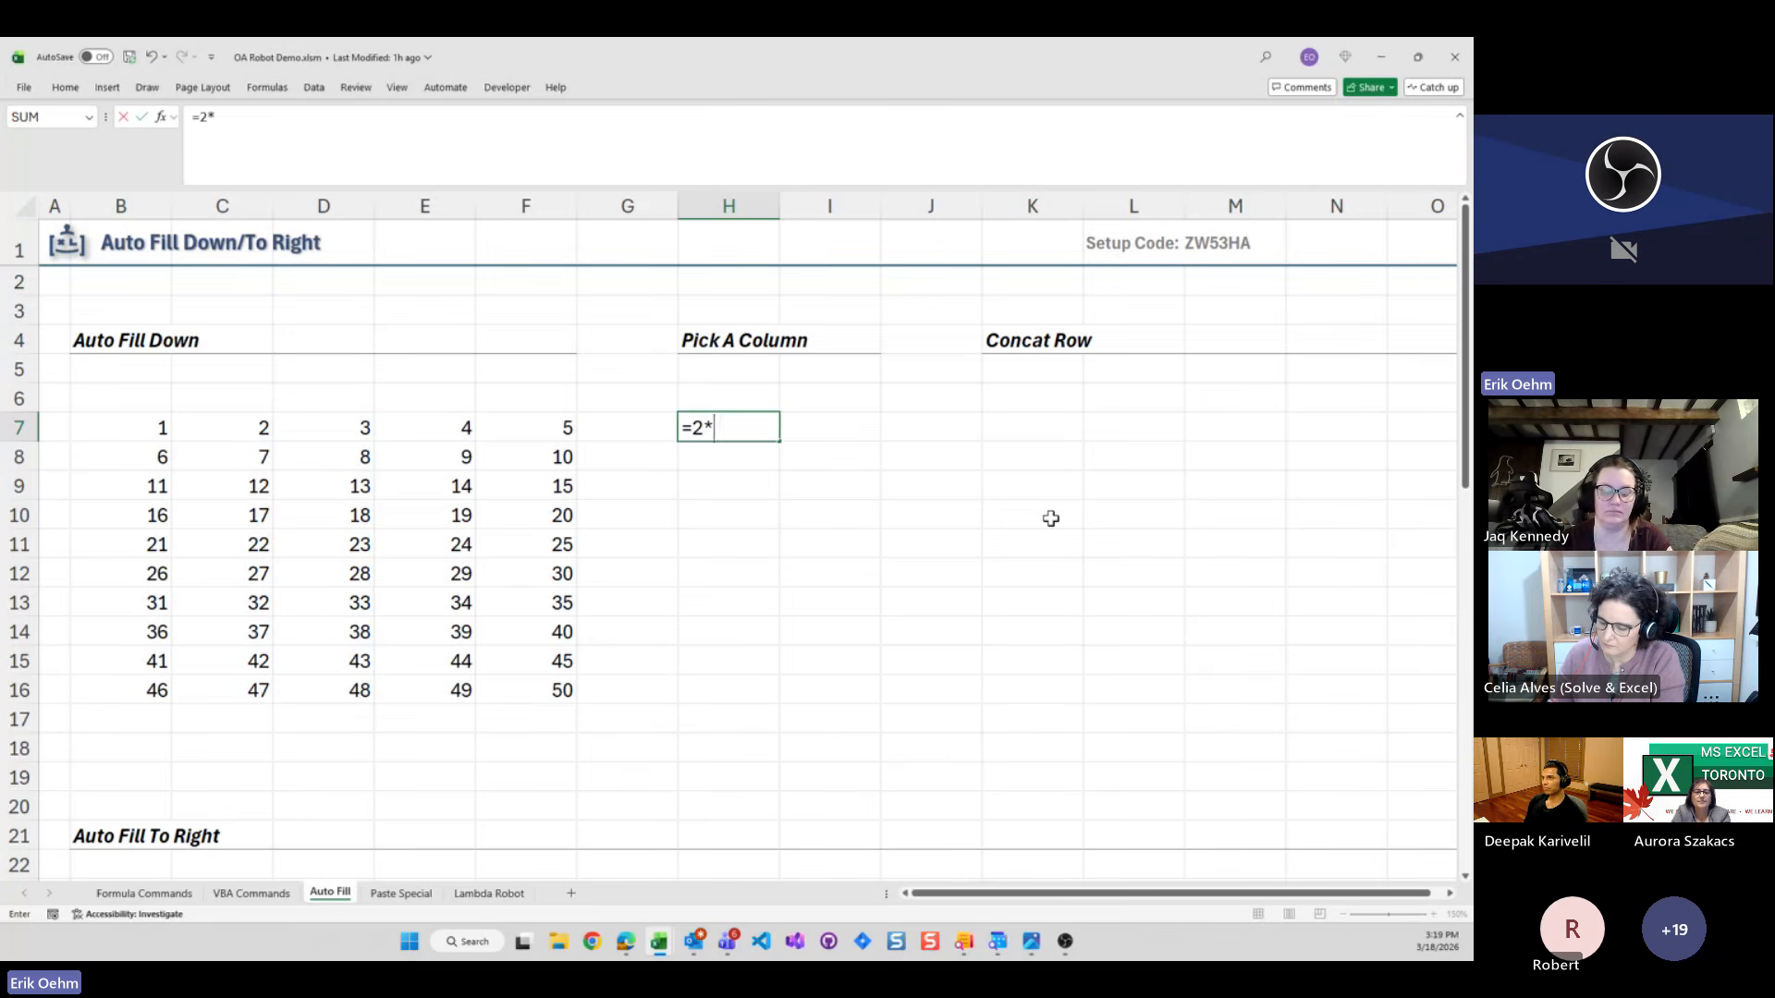
type("2*")
key("Left")
key("Left")
key("Left")
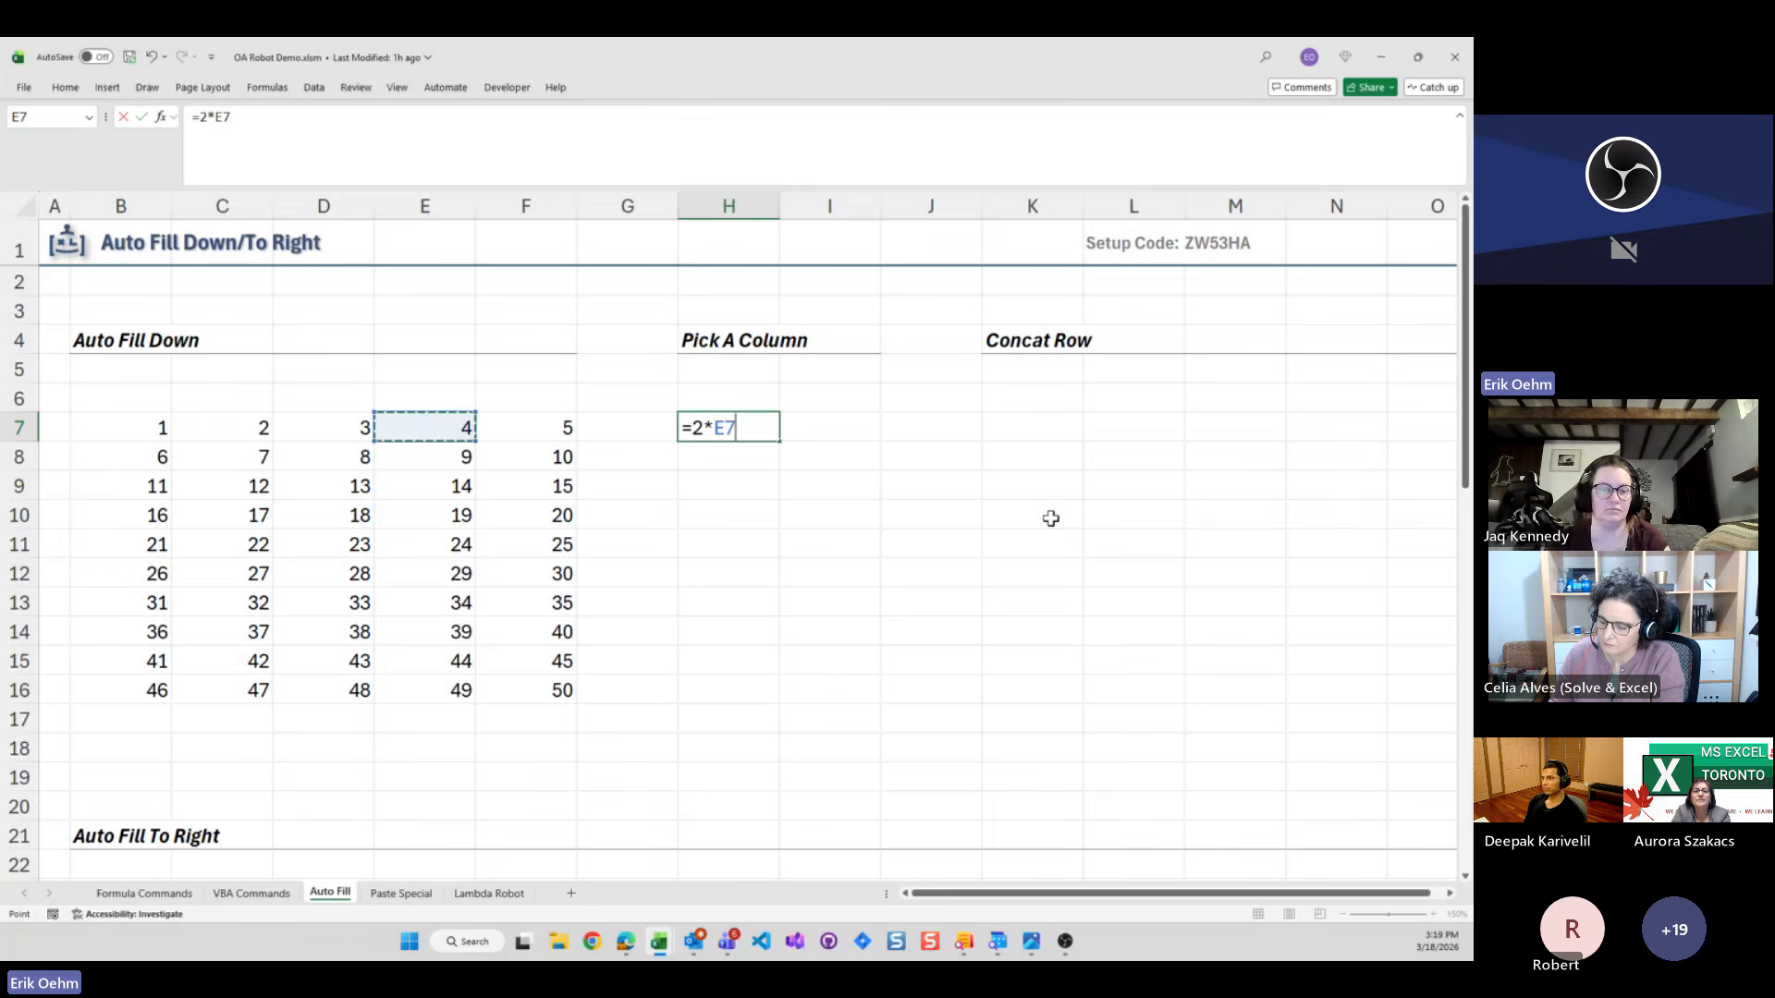
type("-")
key("Left")
key("Left")
key("Left")
key("Left")
key("Left")
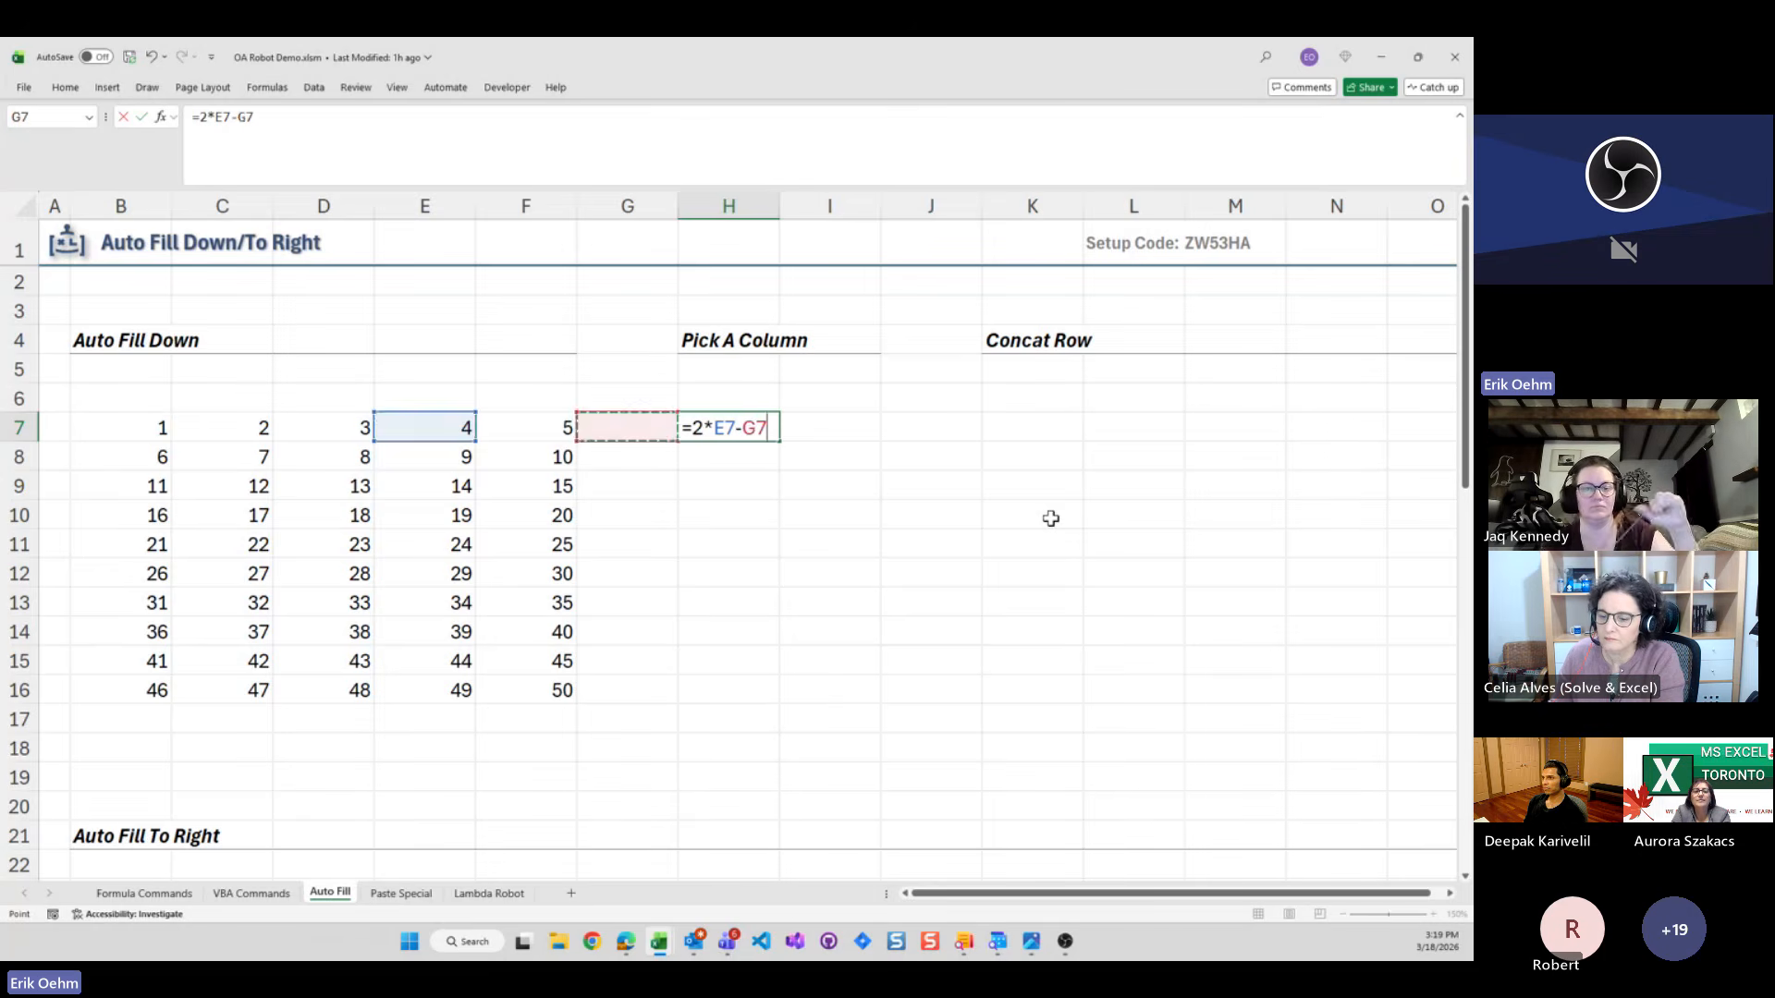
key("ctrl+Return")
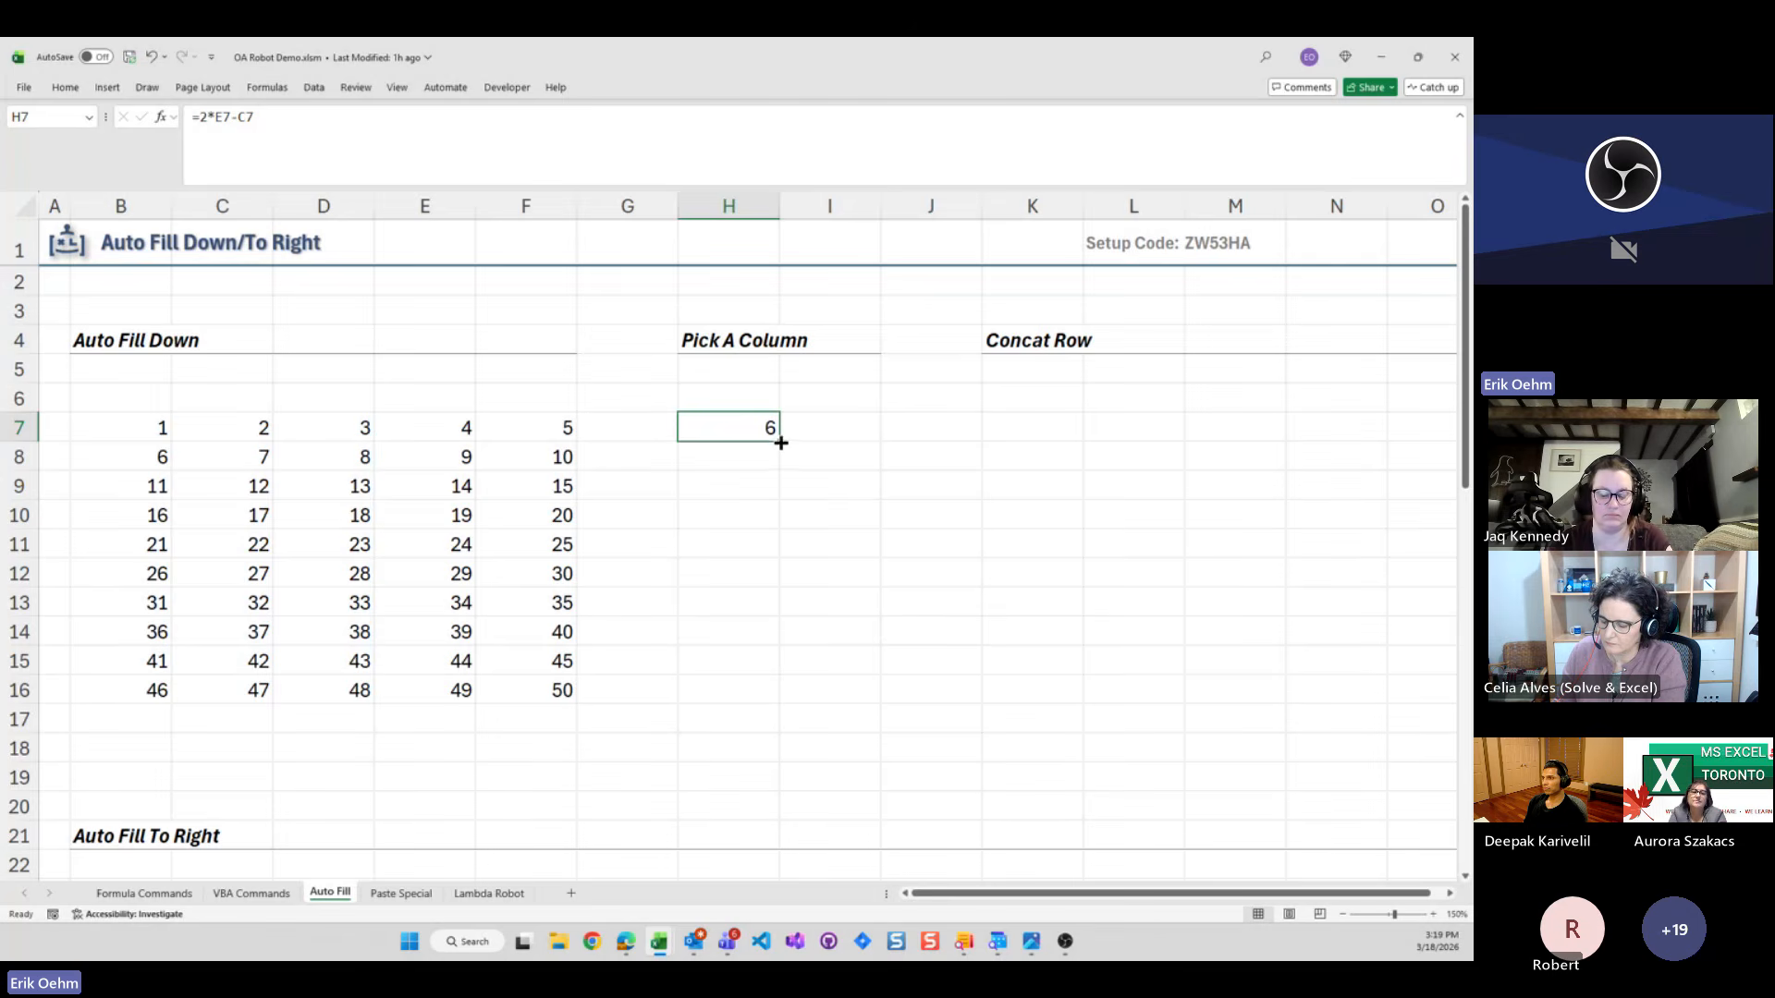
Fill the H7 formula down to H16 and check the copied formulas
left_click_drag(780, 443, 769, 693)
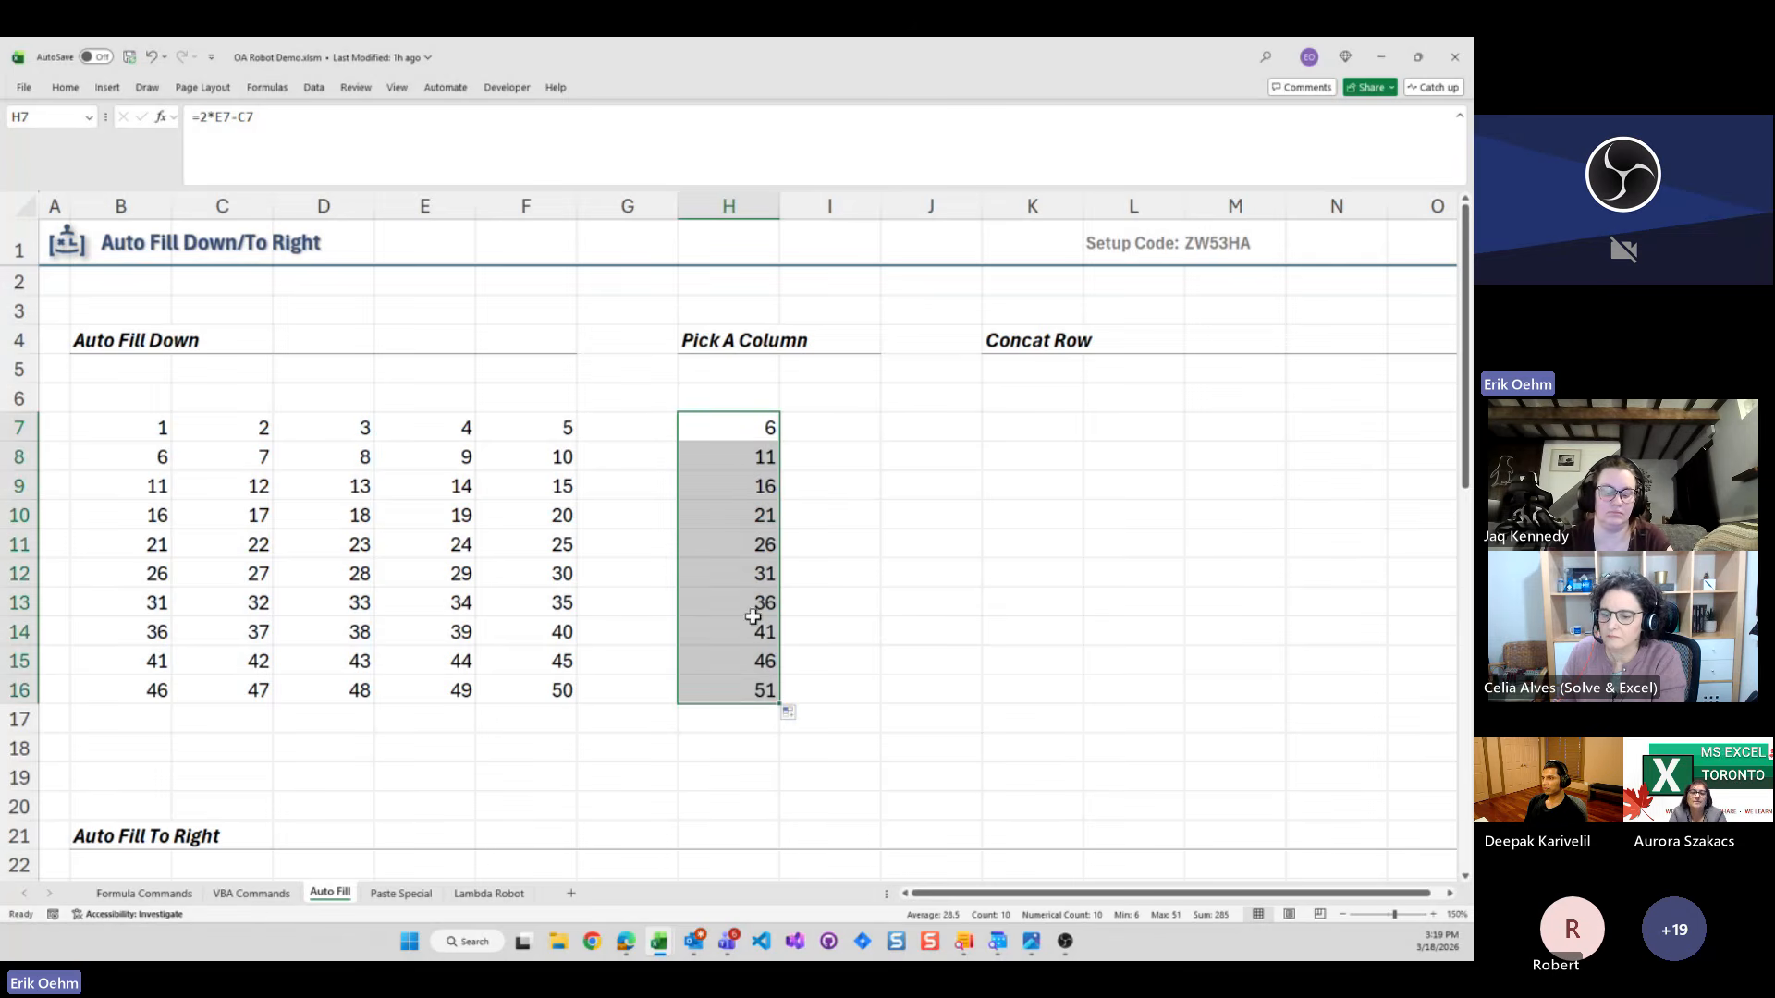
left_click(735, 464)
left_click(722, 514)
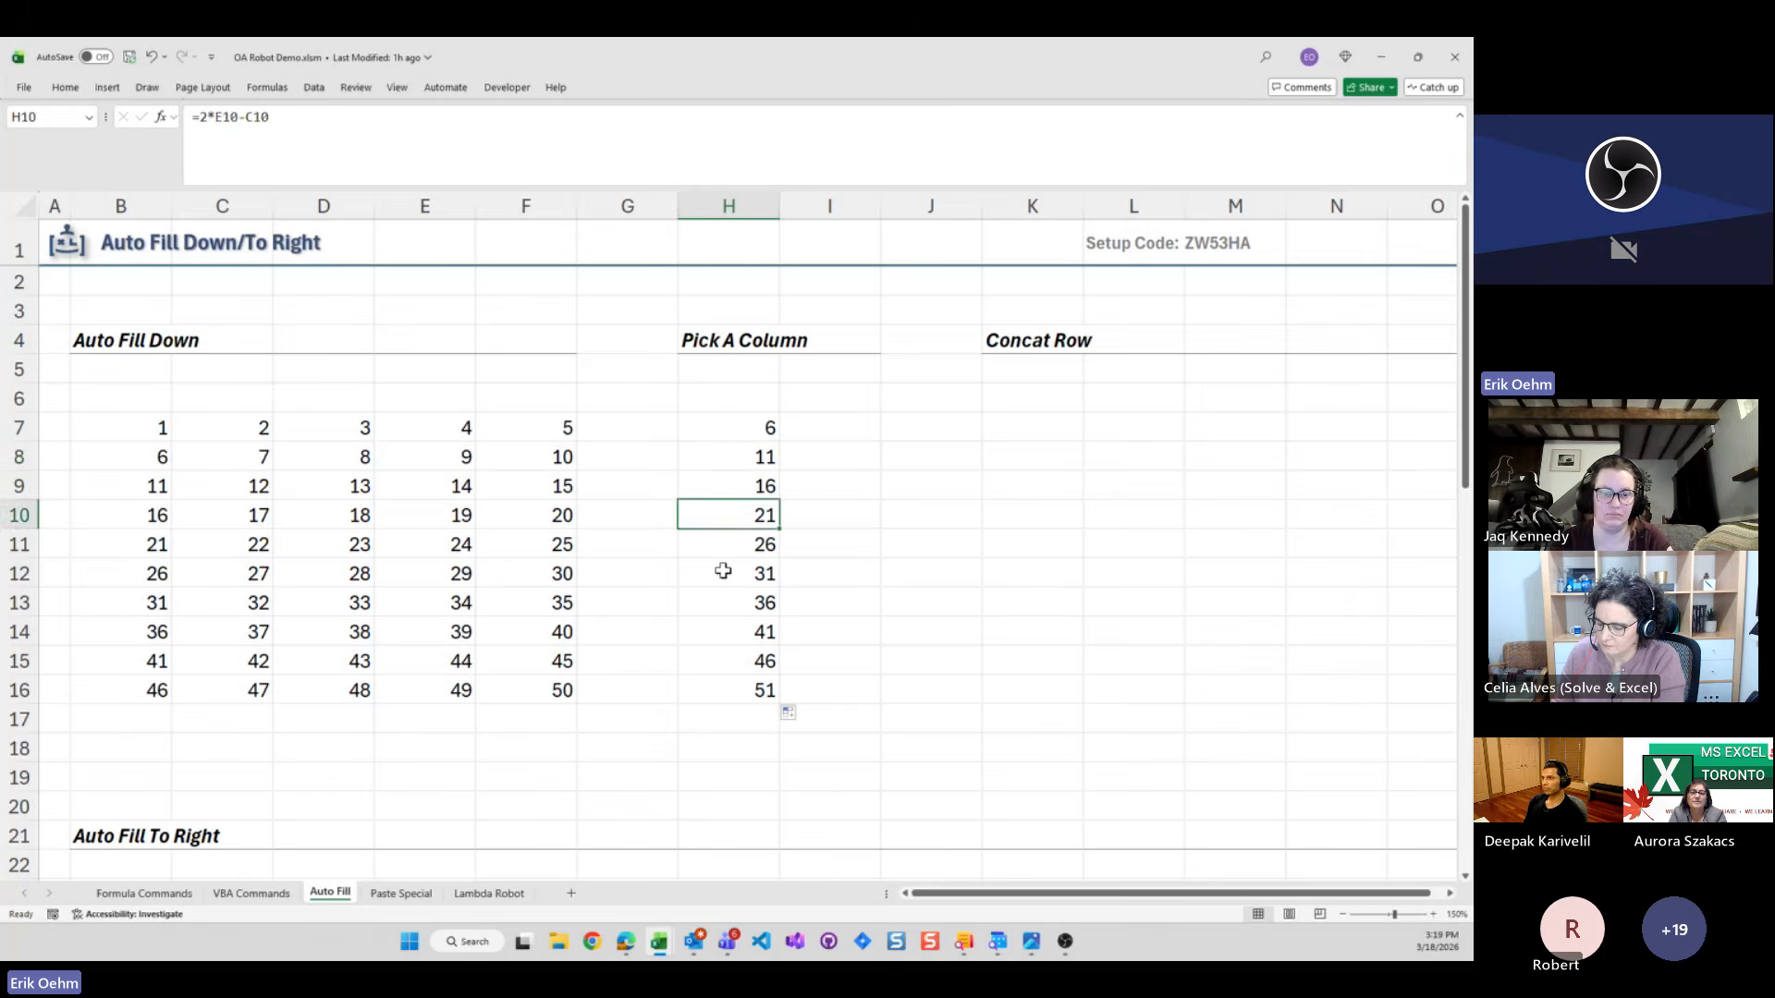
left_click(736, 481)
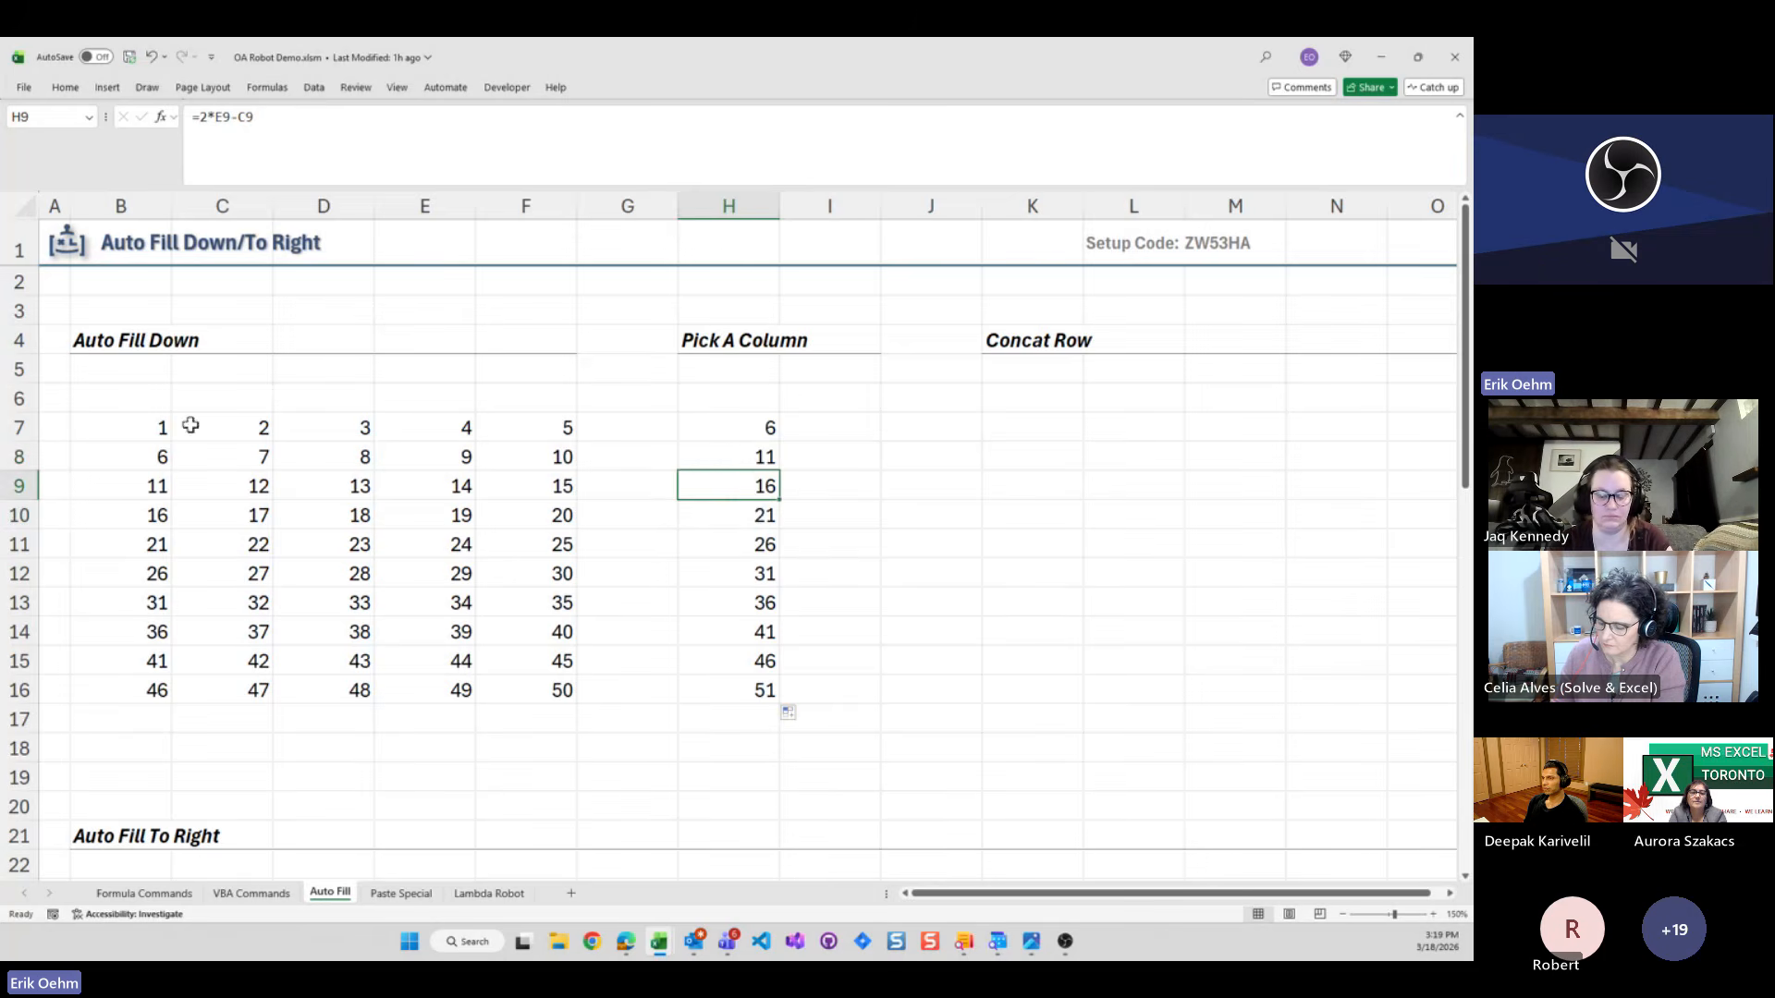
left_click(123, 426)
left_click(719, 427)
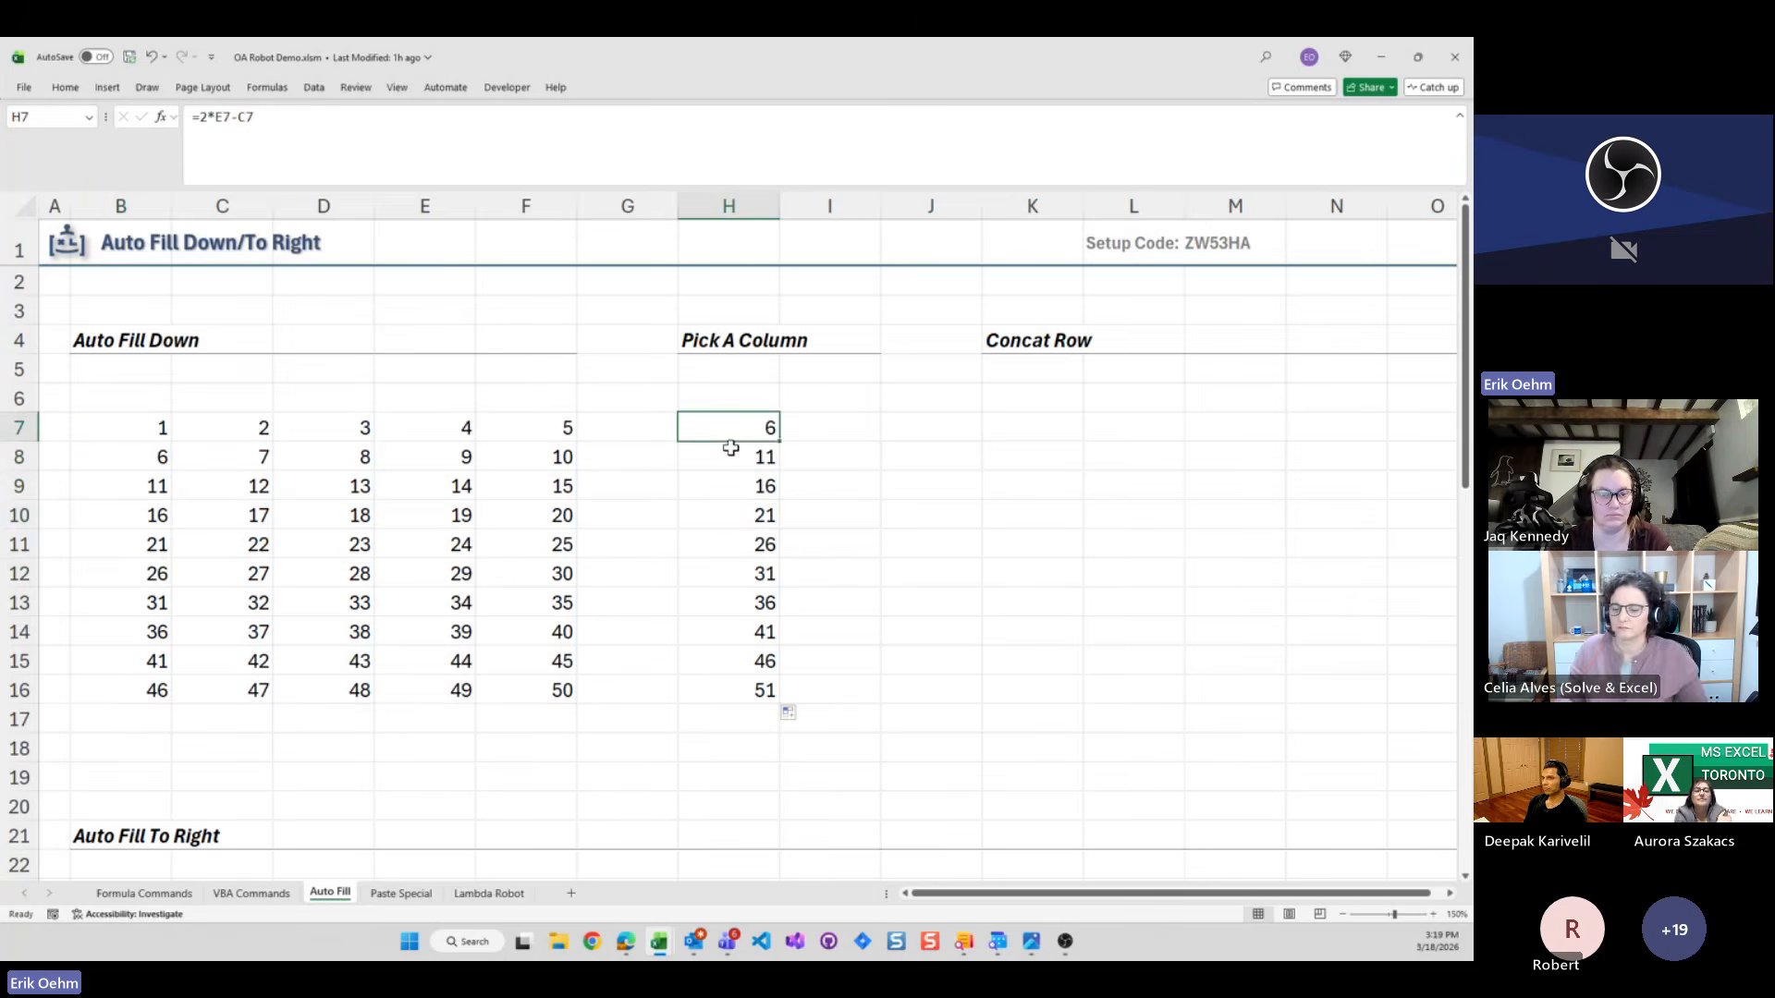
Clear H8:H16 and search the OA Robot palette for Auto Fill Down
left_click_drag(730, 450, 769, 666)
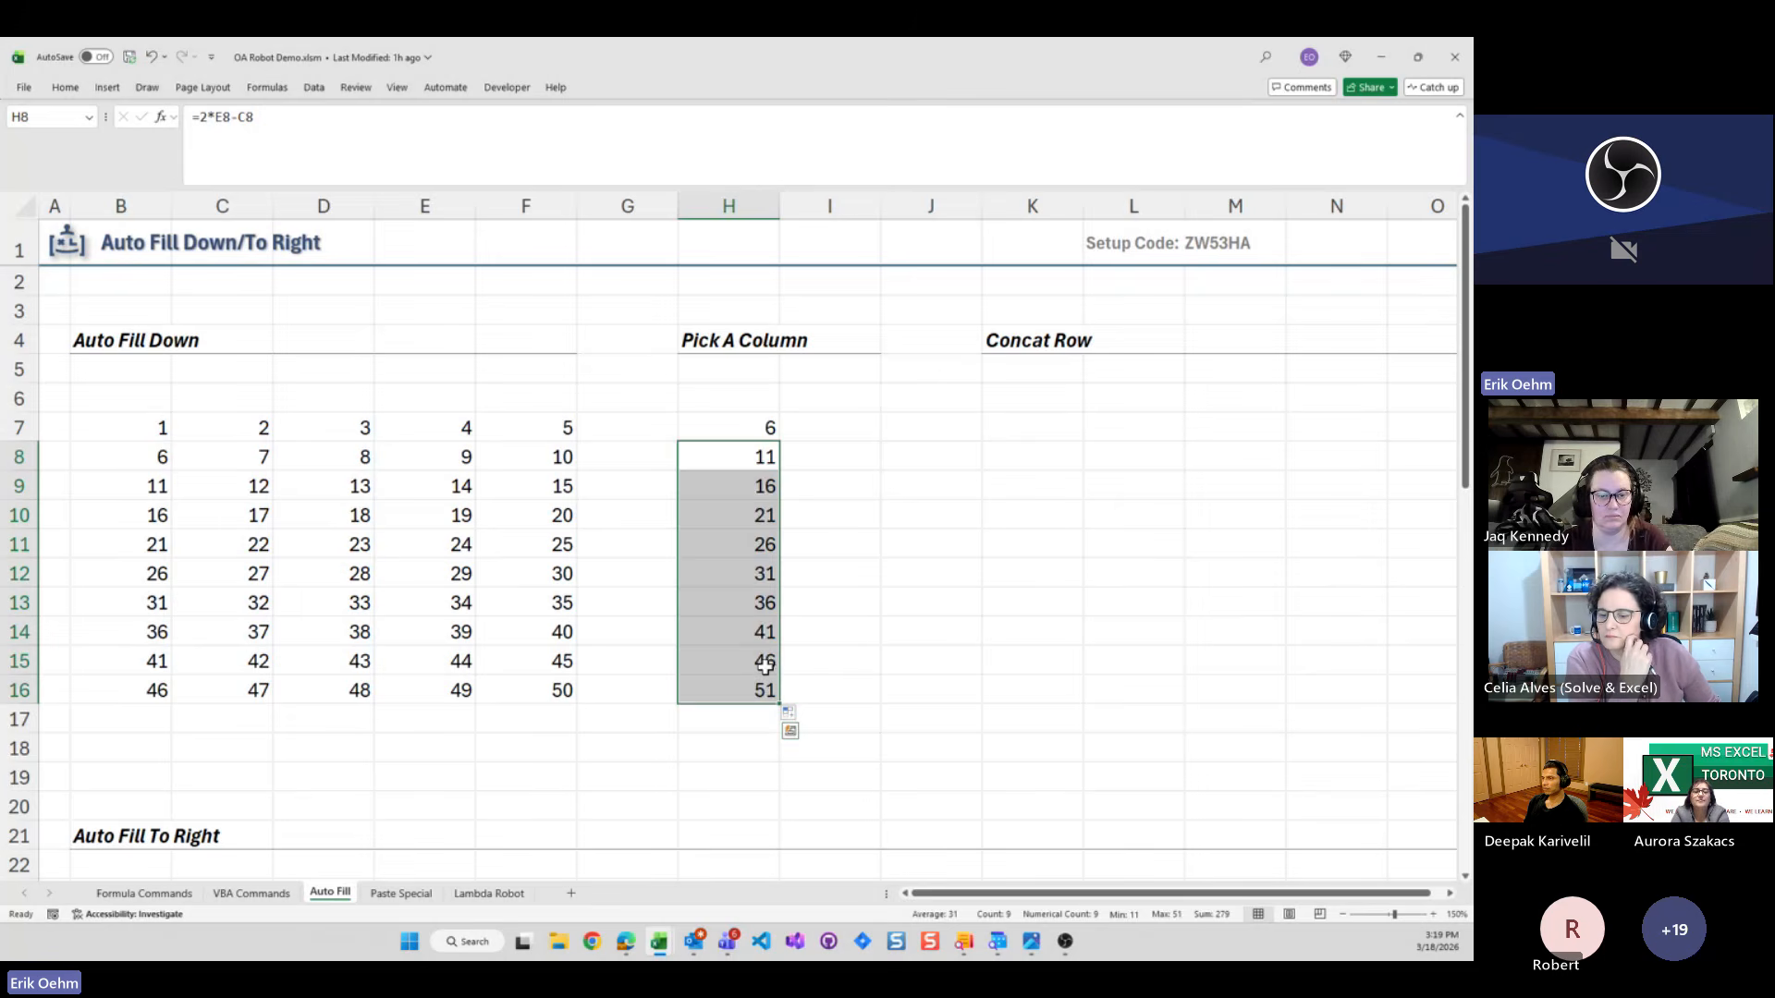
key("Delete")
key("Up")
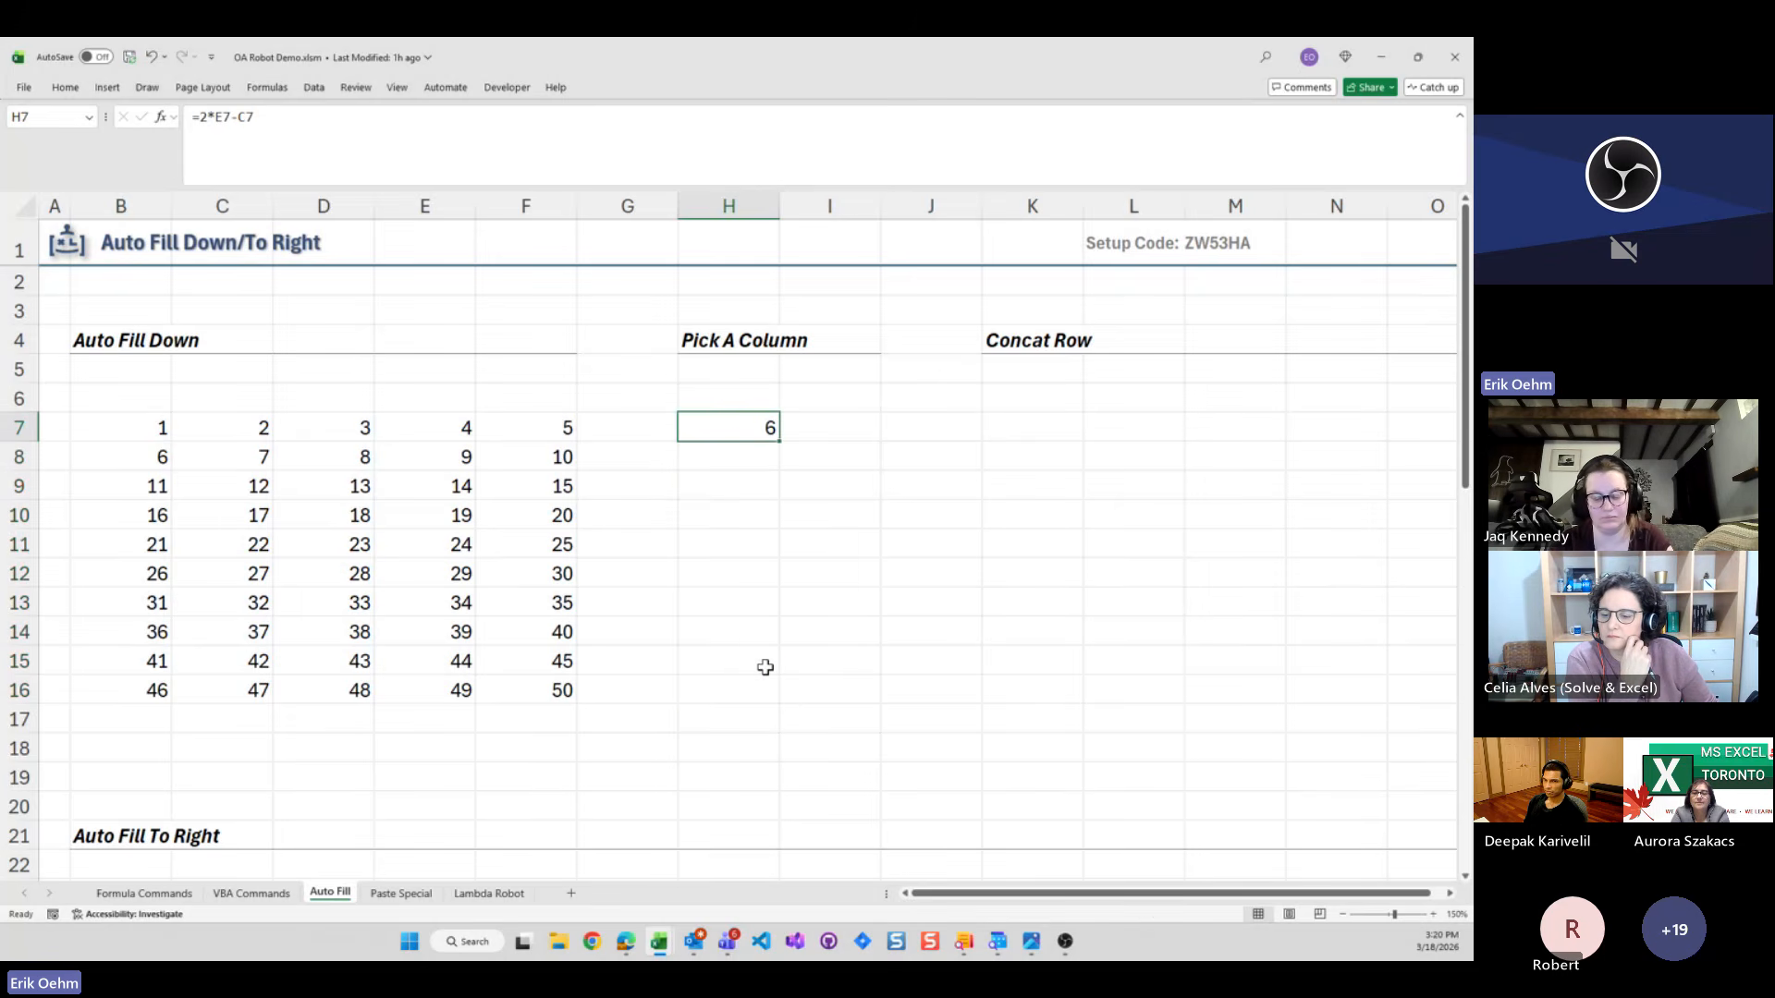
key("ctrl+shift+p")
type("d")
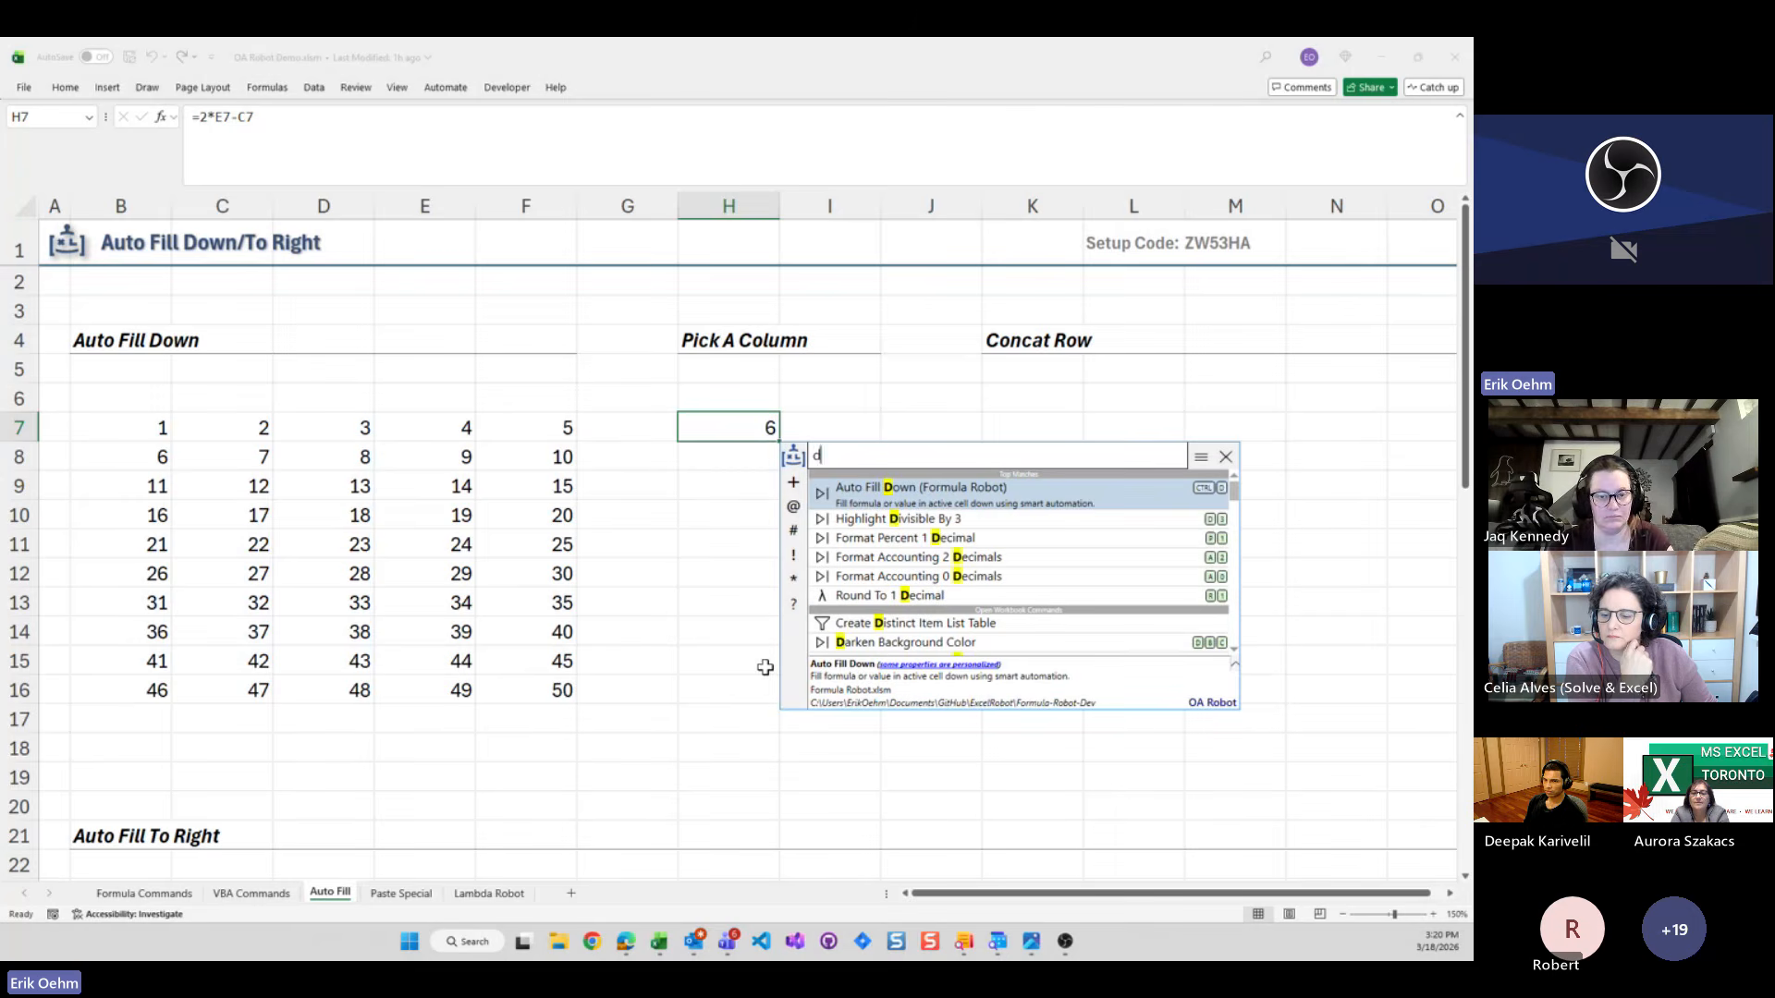
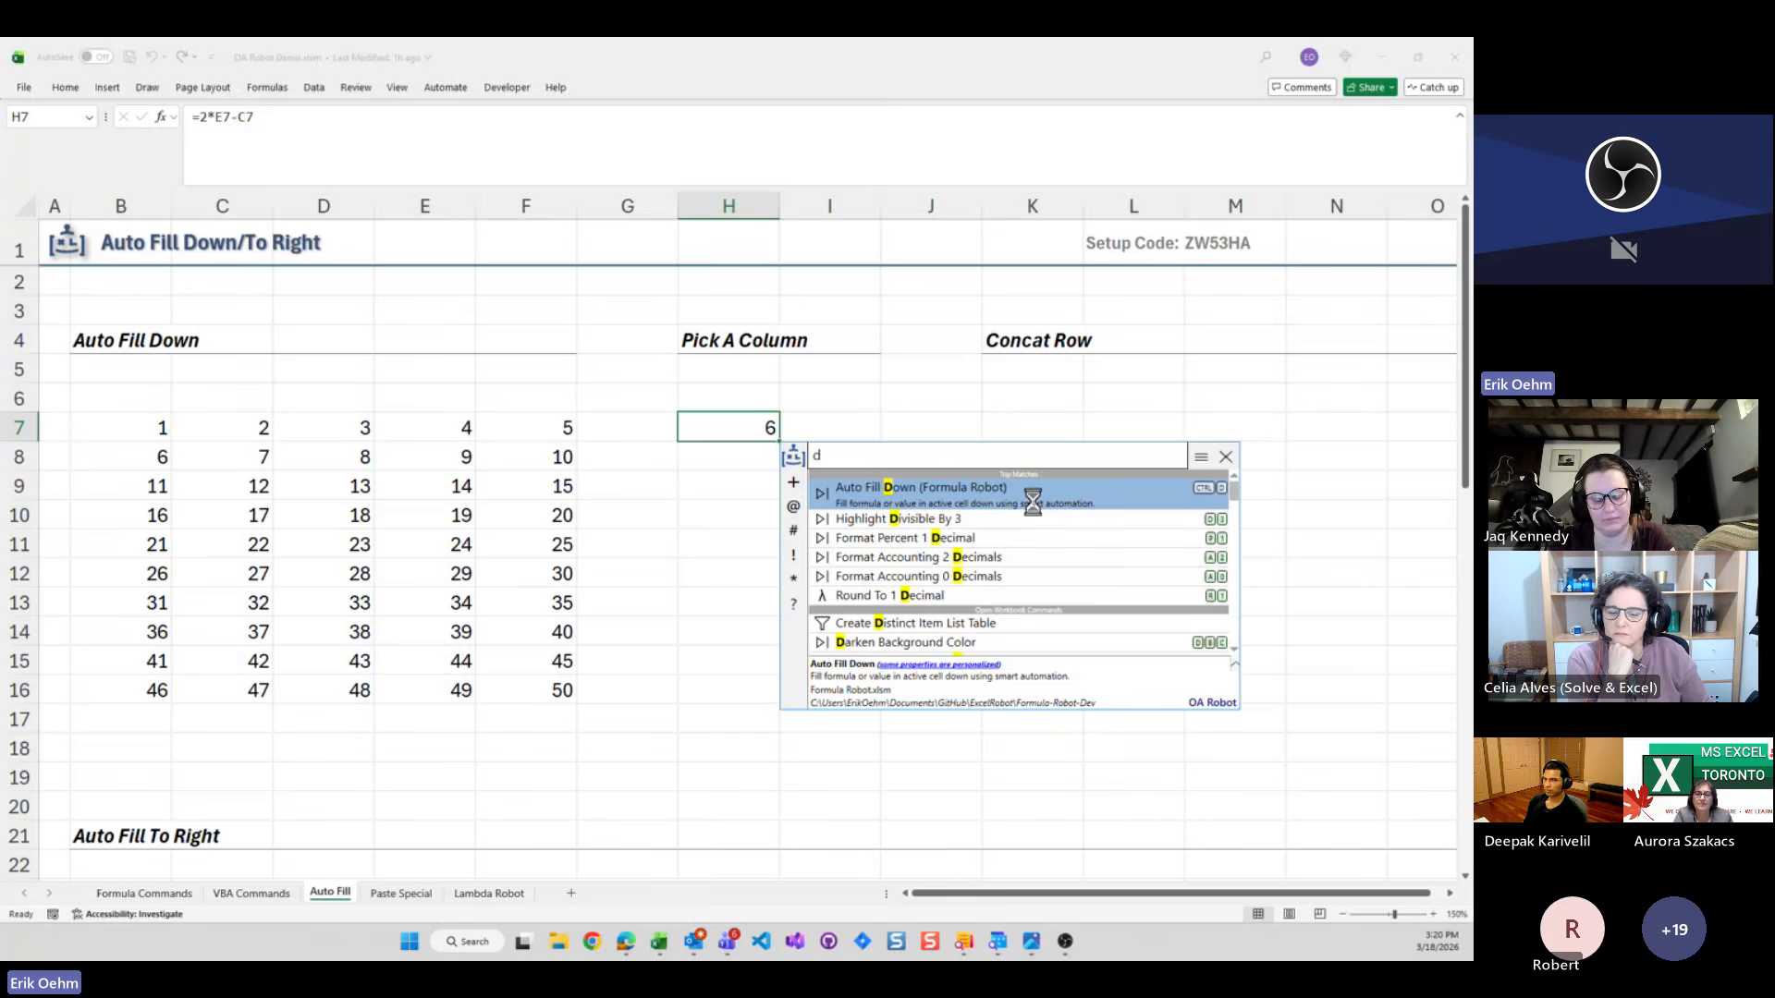
Fill H7's CHOOSECOLS formula down to H16, giving 6 through 51, and review the formulas
left_click(1032, 501)
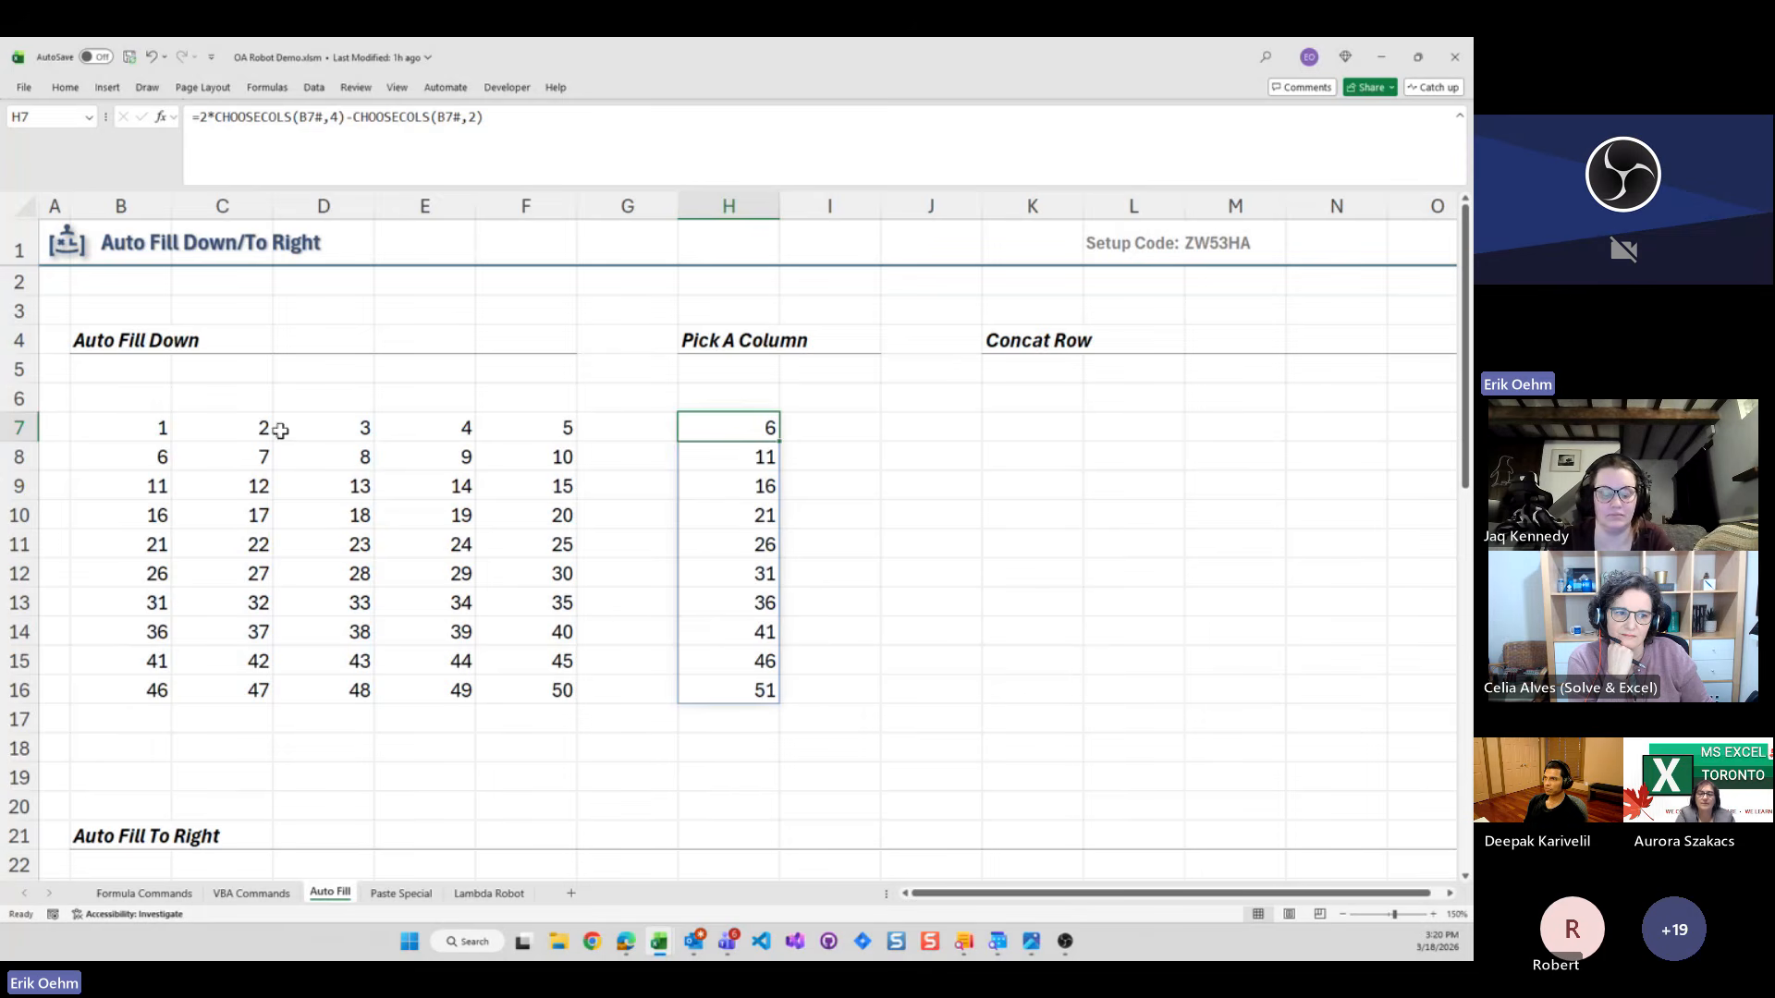
left_click(148, 428)
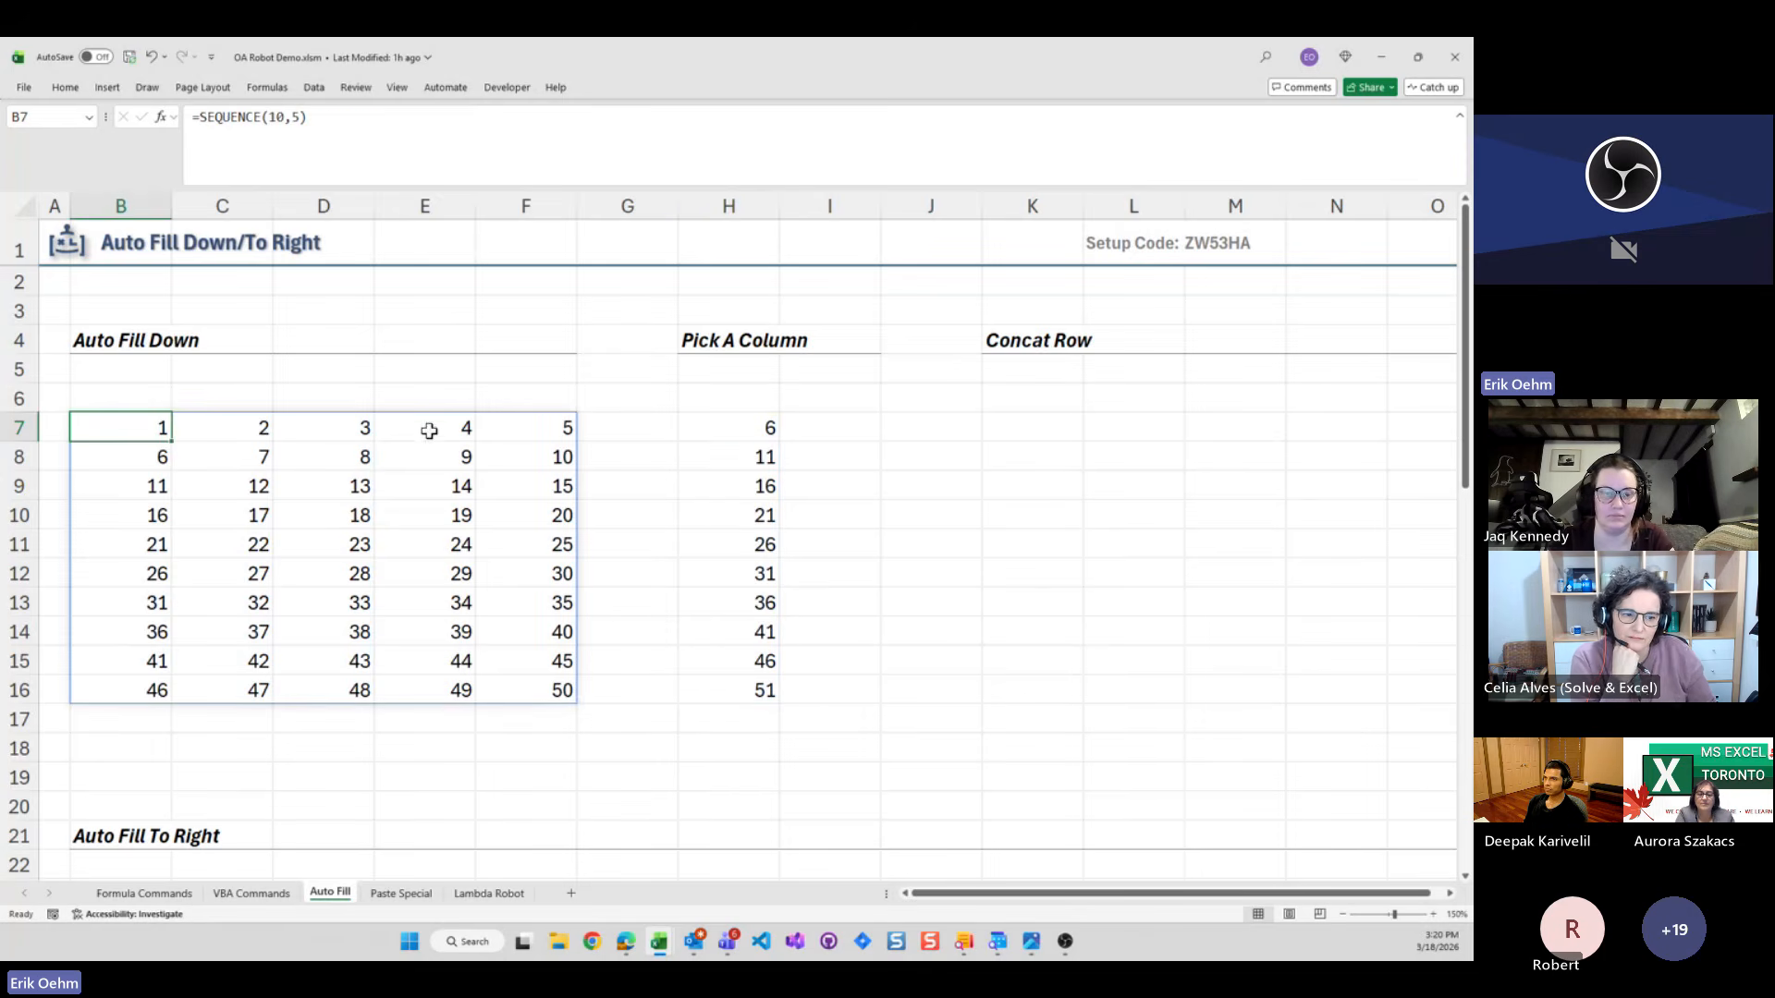
left_click(721, 427)
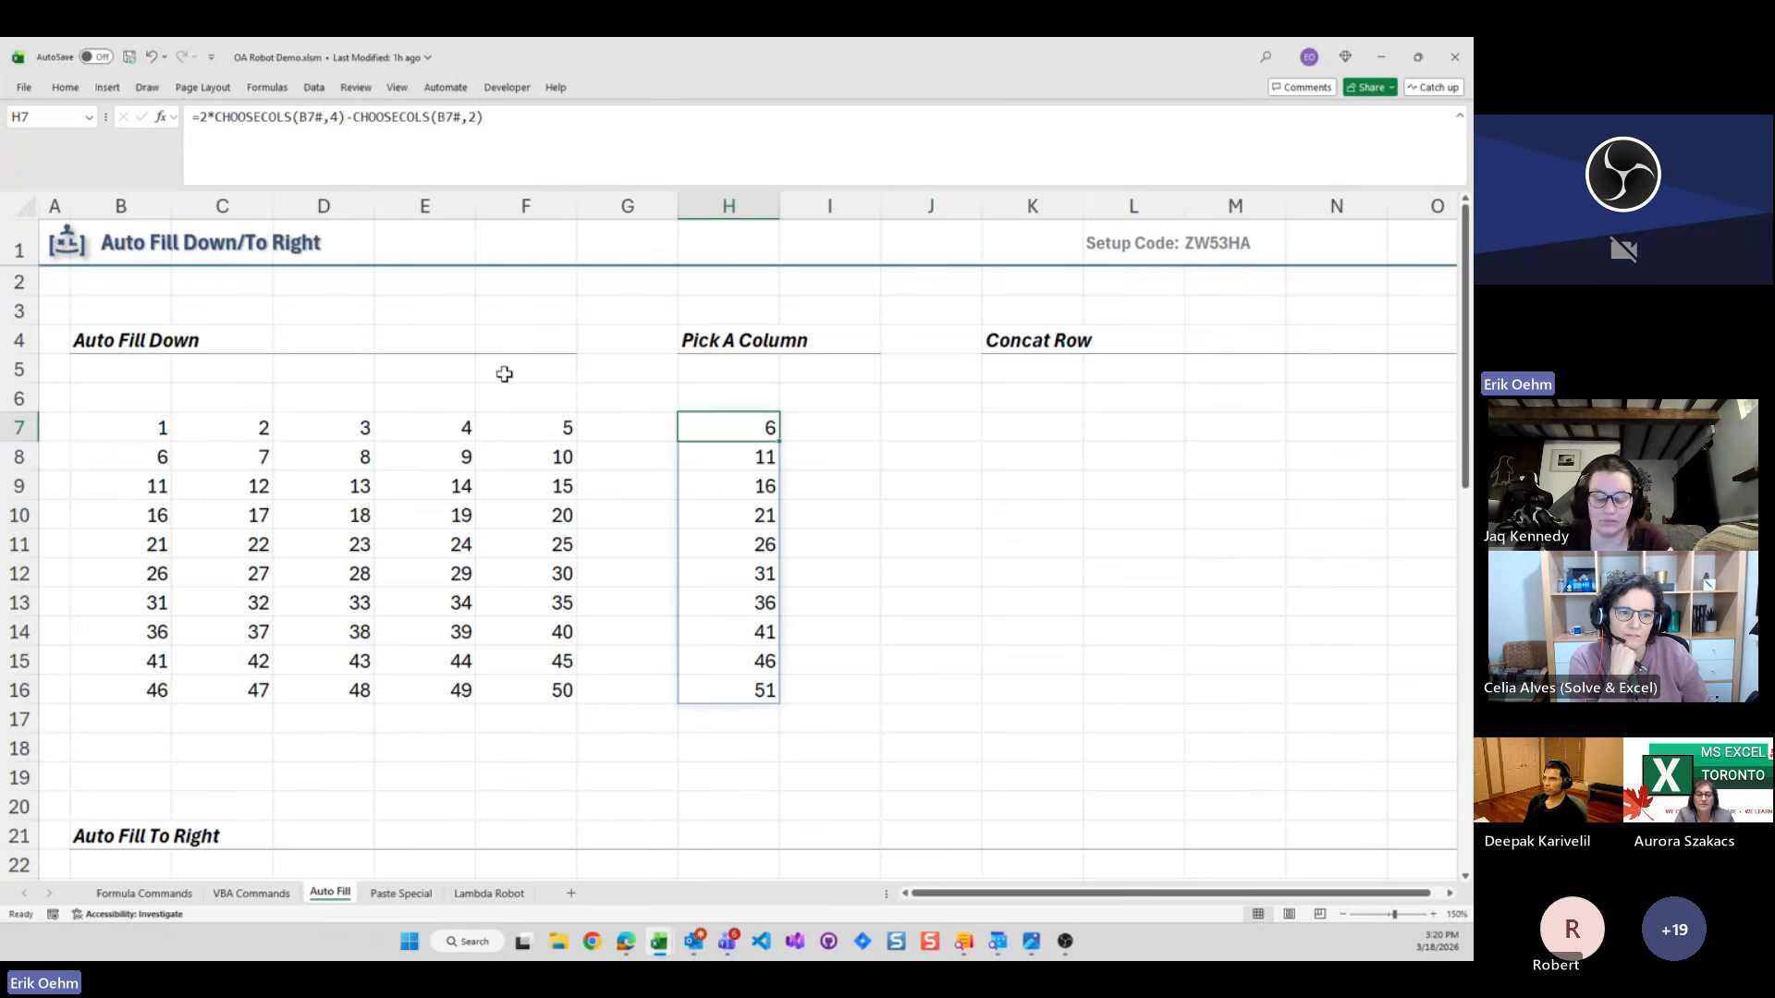
Enter =CONCAT(B7:F7) in K7 to join row 7's numbers
key("Right")
key("Right")
key("Right")
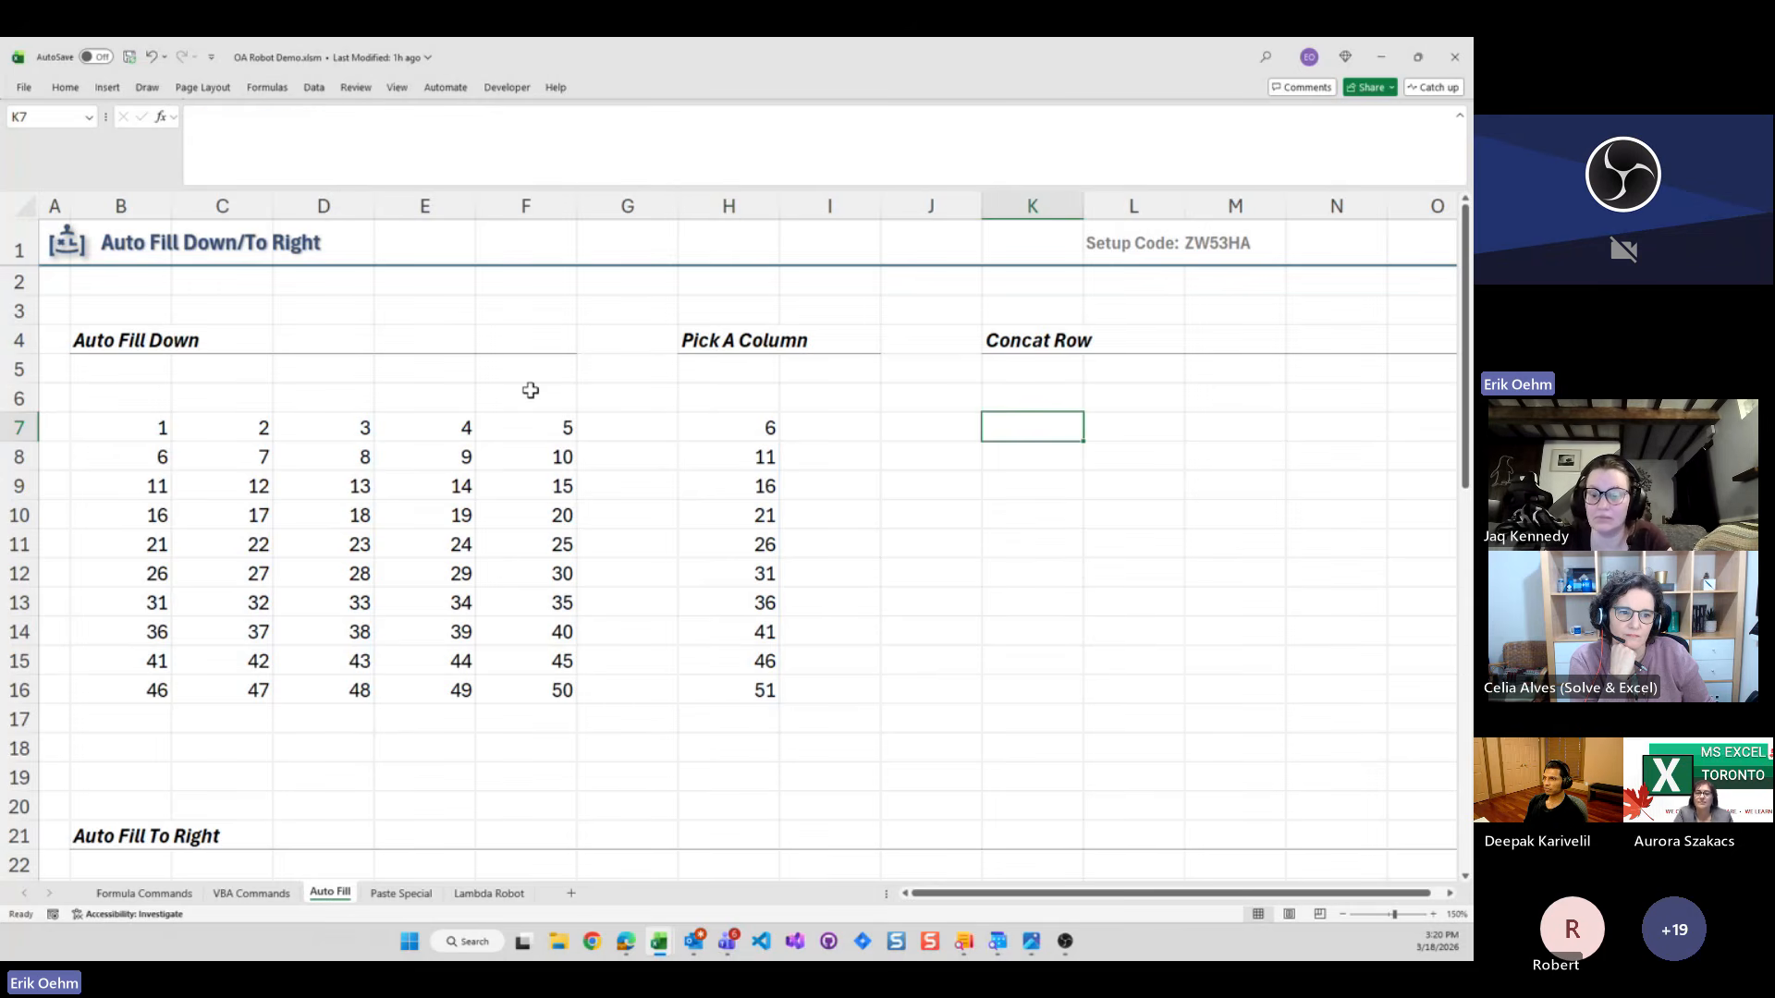
type("=c")
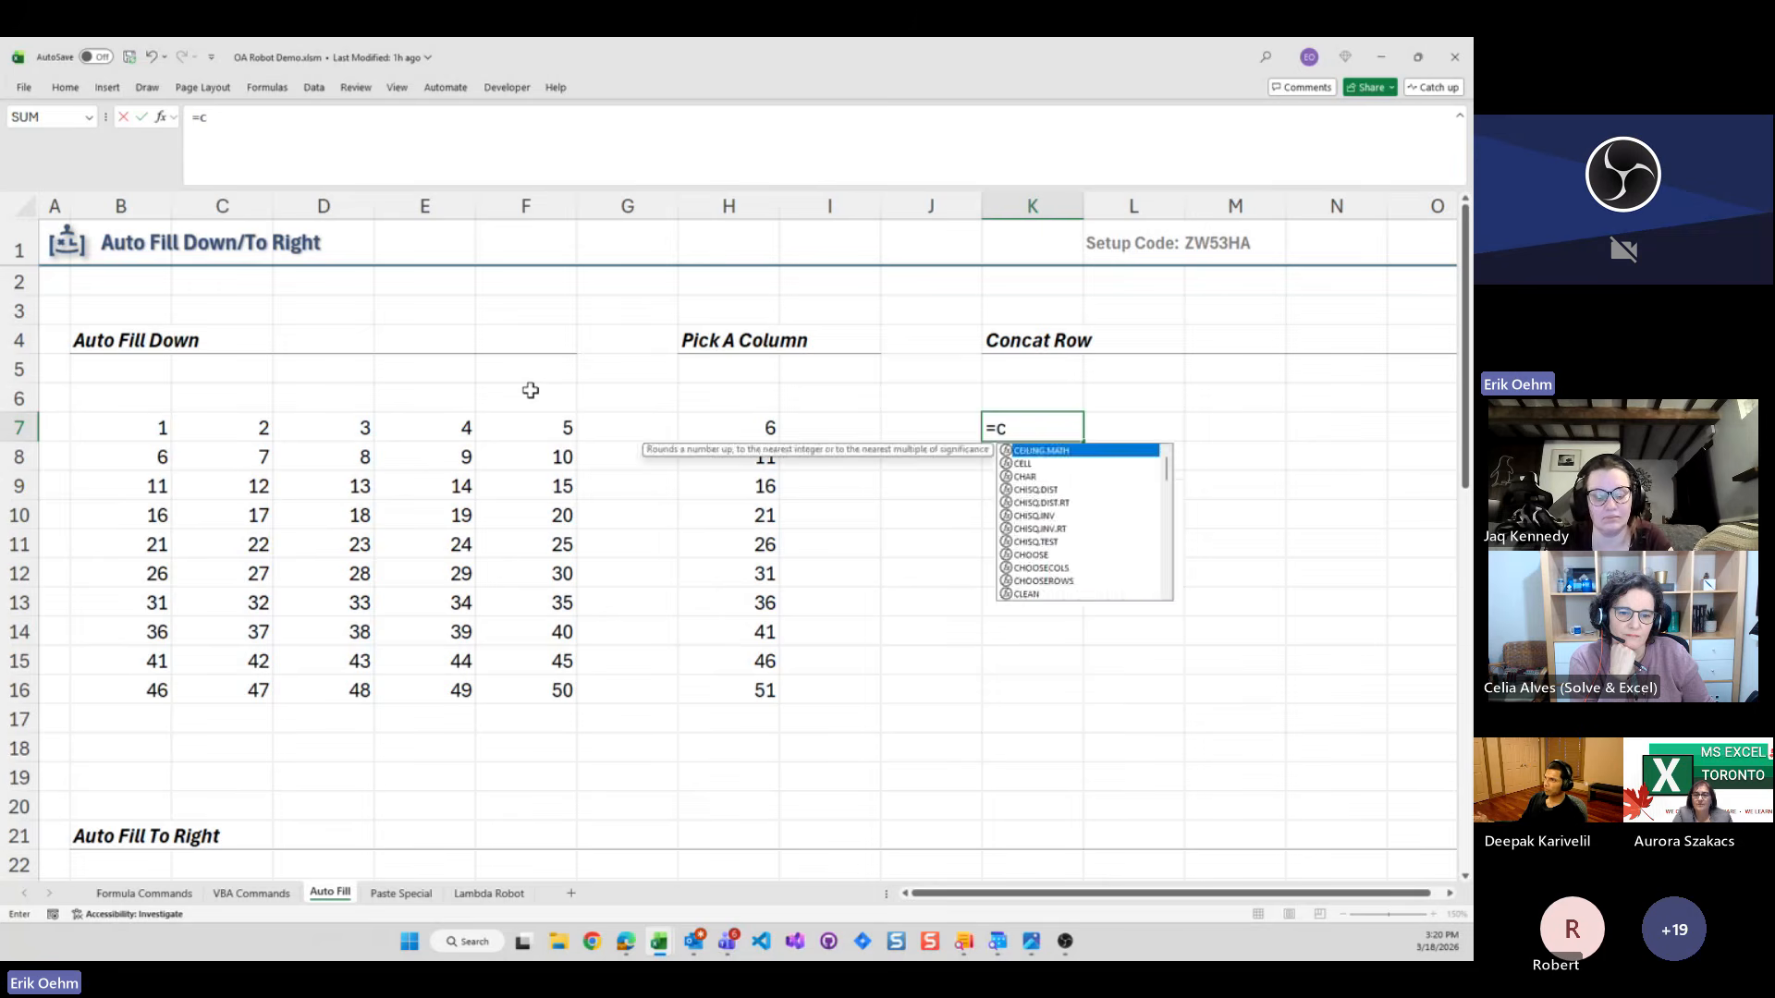
type("onta")
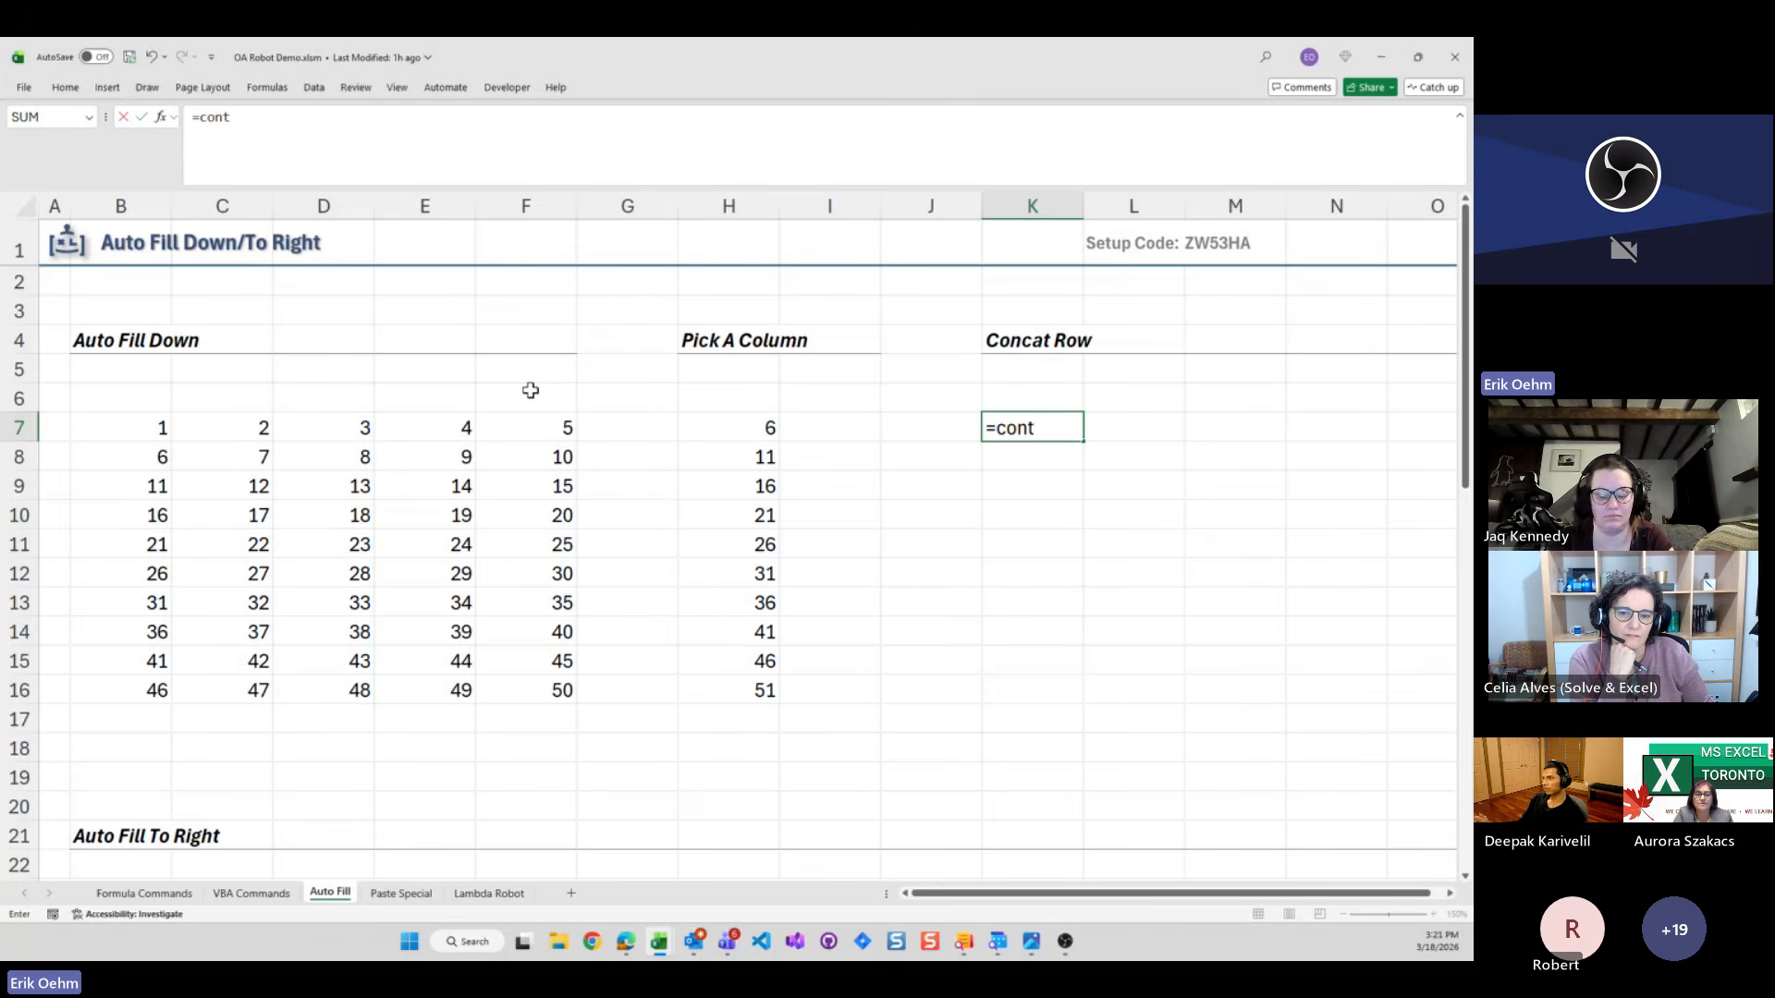
key("BackSpace")
type("cat")
key("BackSpace")
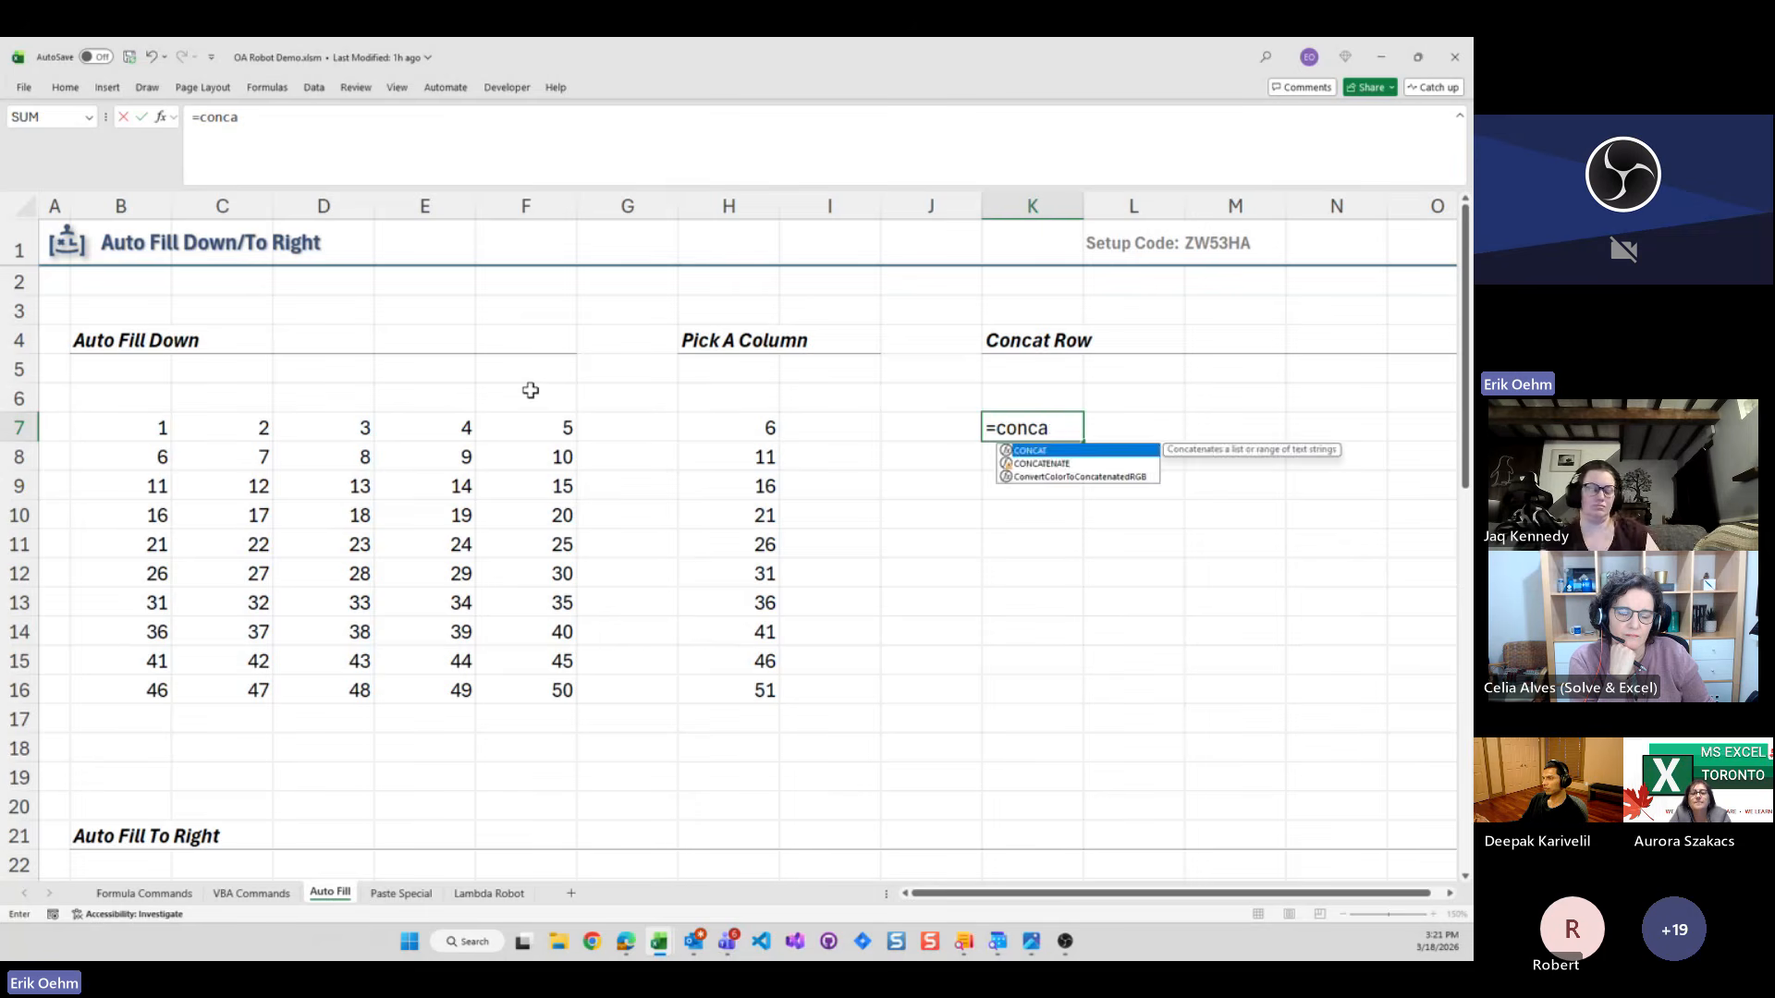
type("t(")
key("Left")
key("Left")
key("Left")
key("Left")
key("Left")
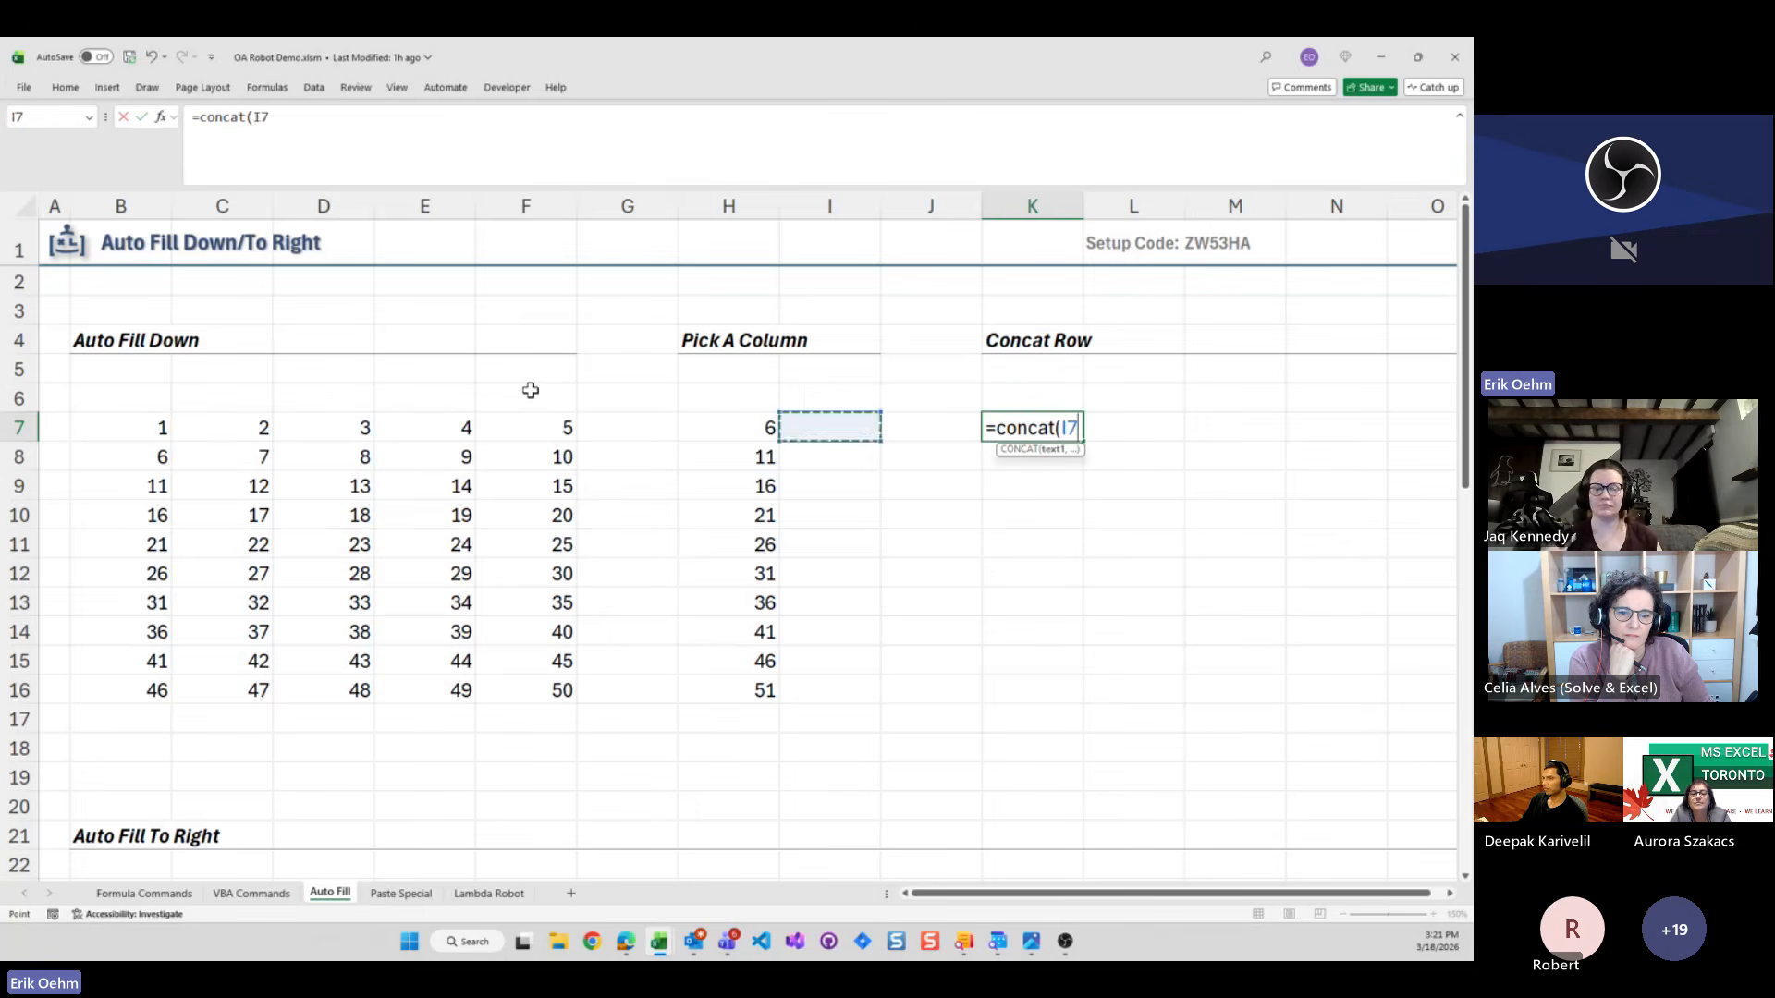
key("shift+Left")
key("shift+Left")
key("shift+Left")
key("shift+Left")
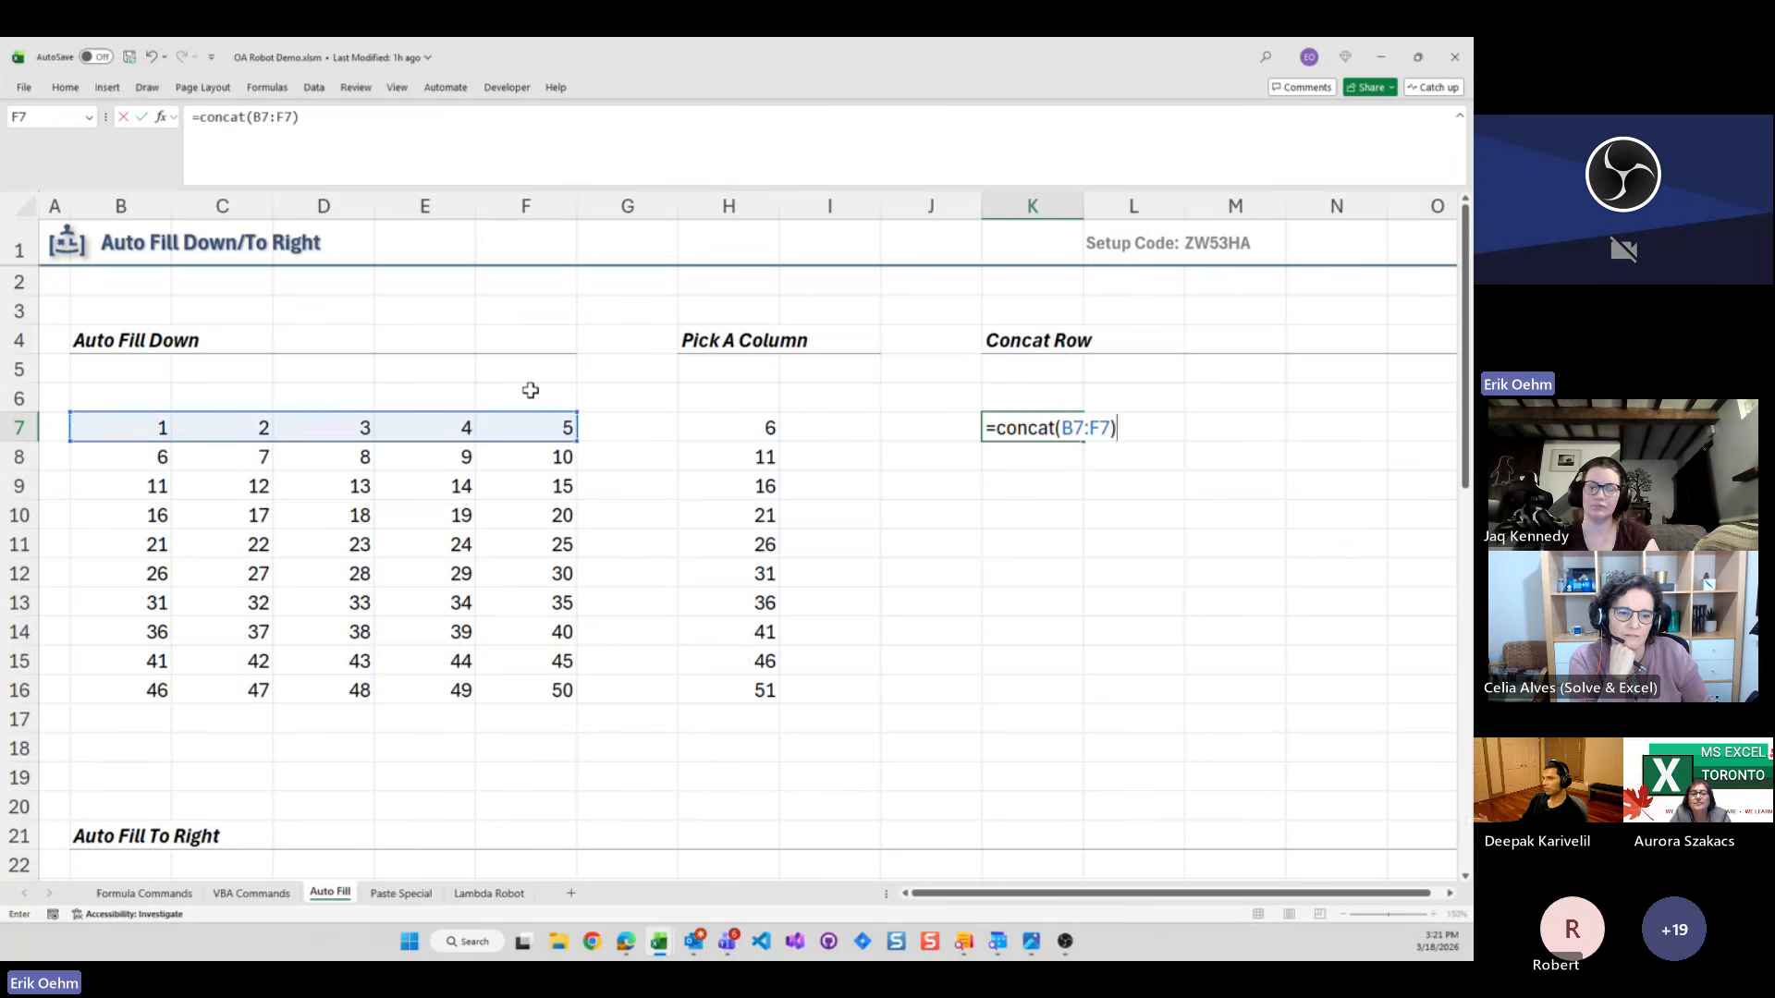
type(")")
key("ctrl+Return")
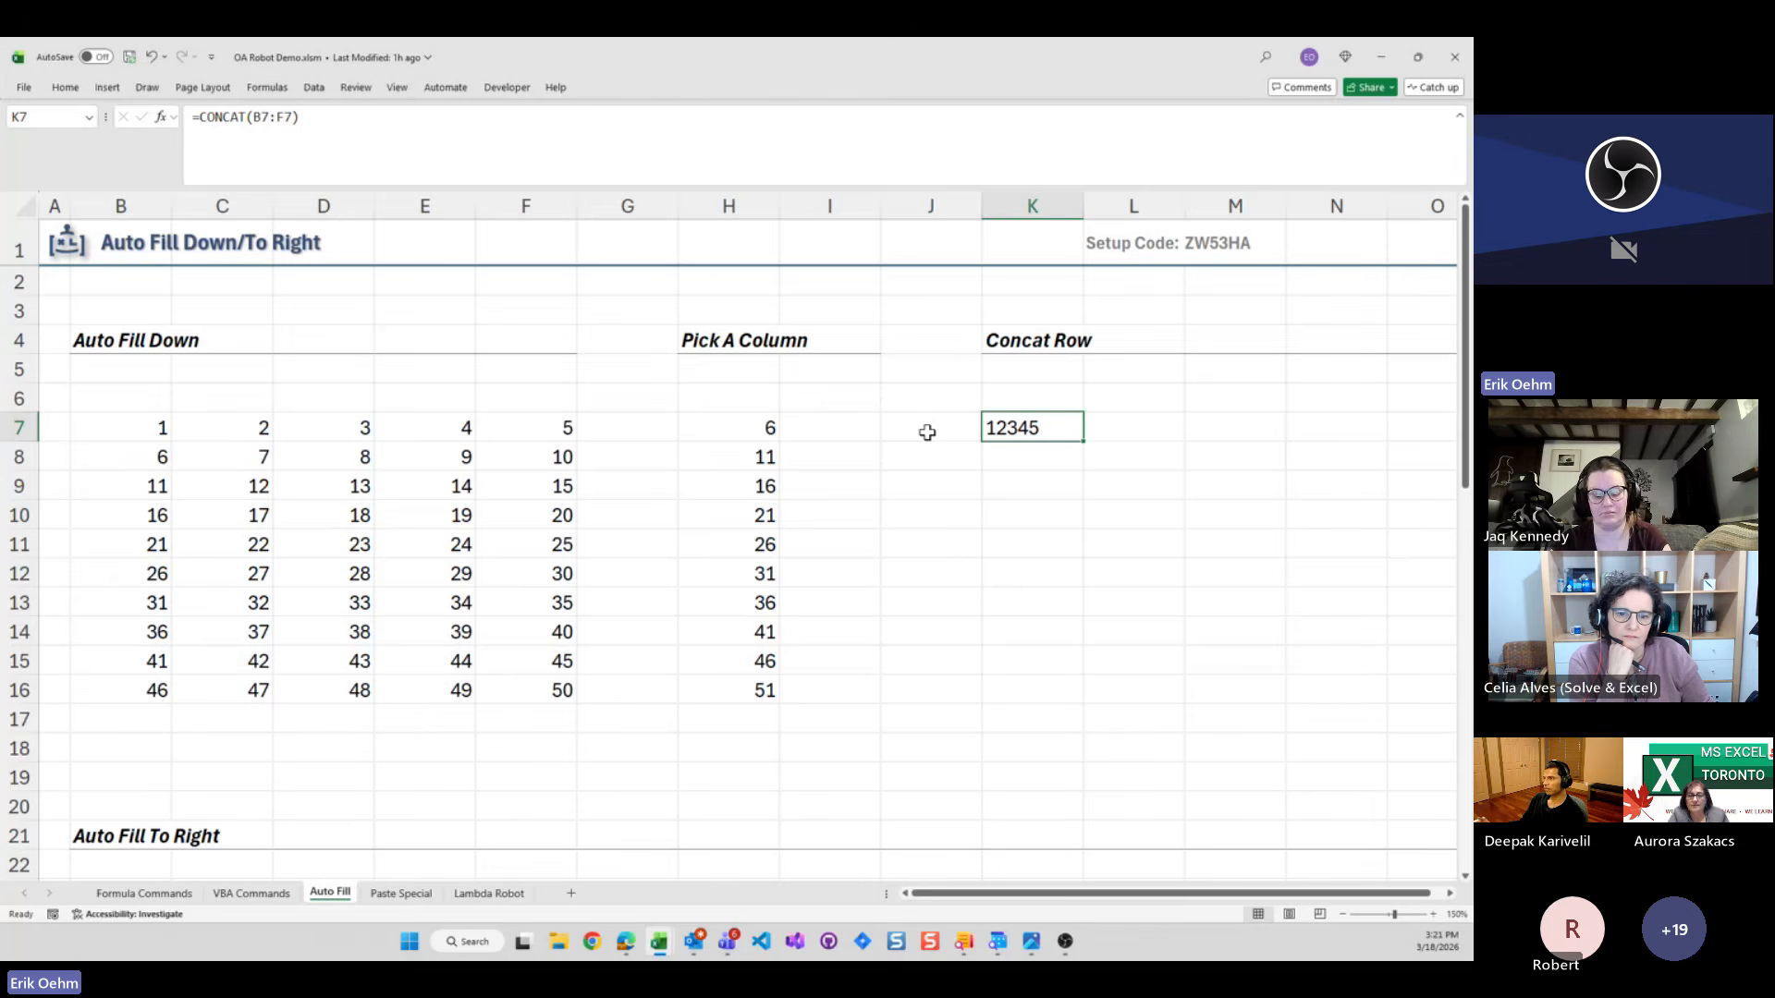
Auto Fill Down K7 into a BYROW LAMBDA spilling to K16, then check the grid rows
key("ctrl+shift+d")
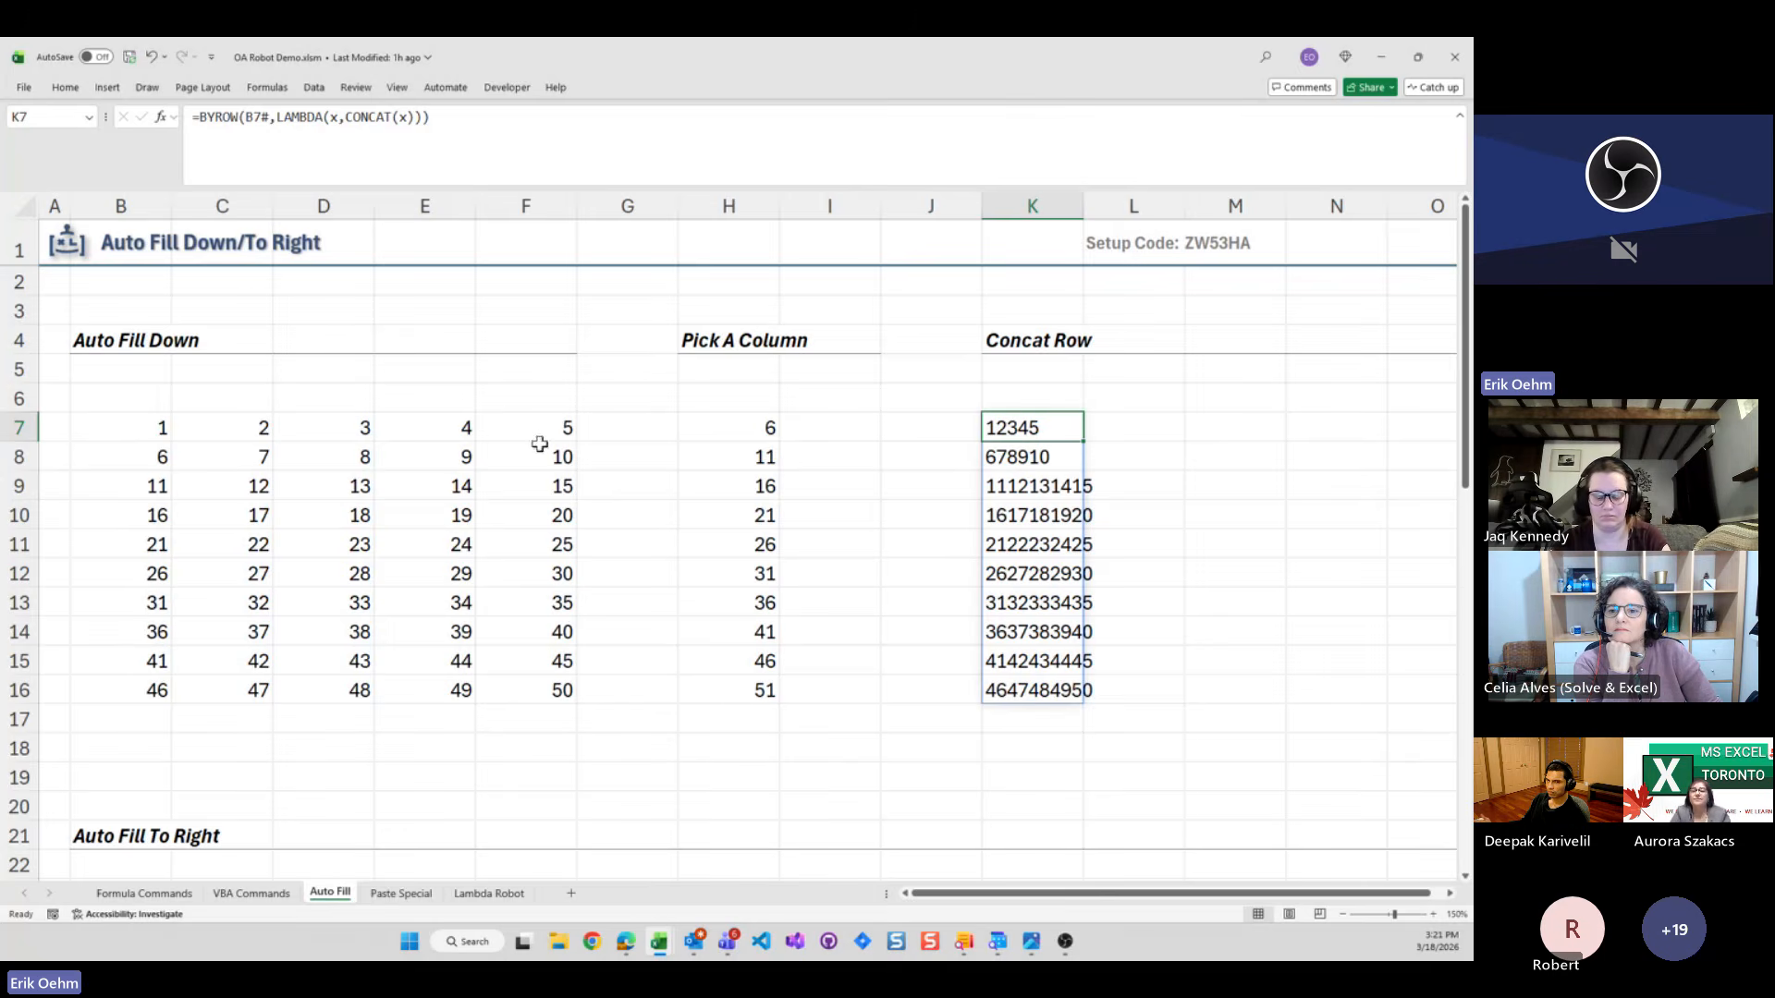
left_click_drag(772, 426, 1011, 424)
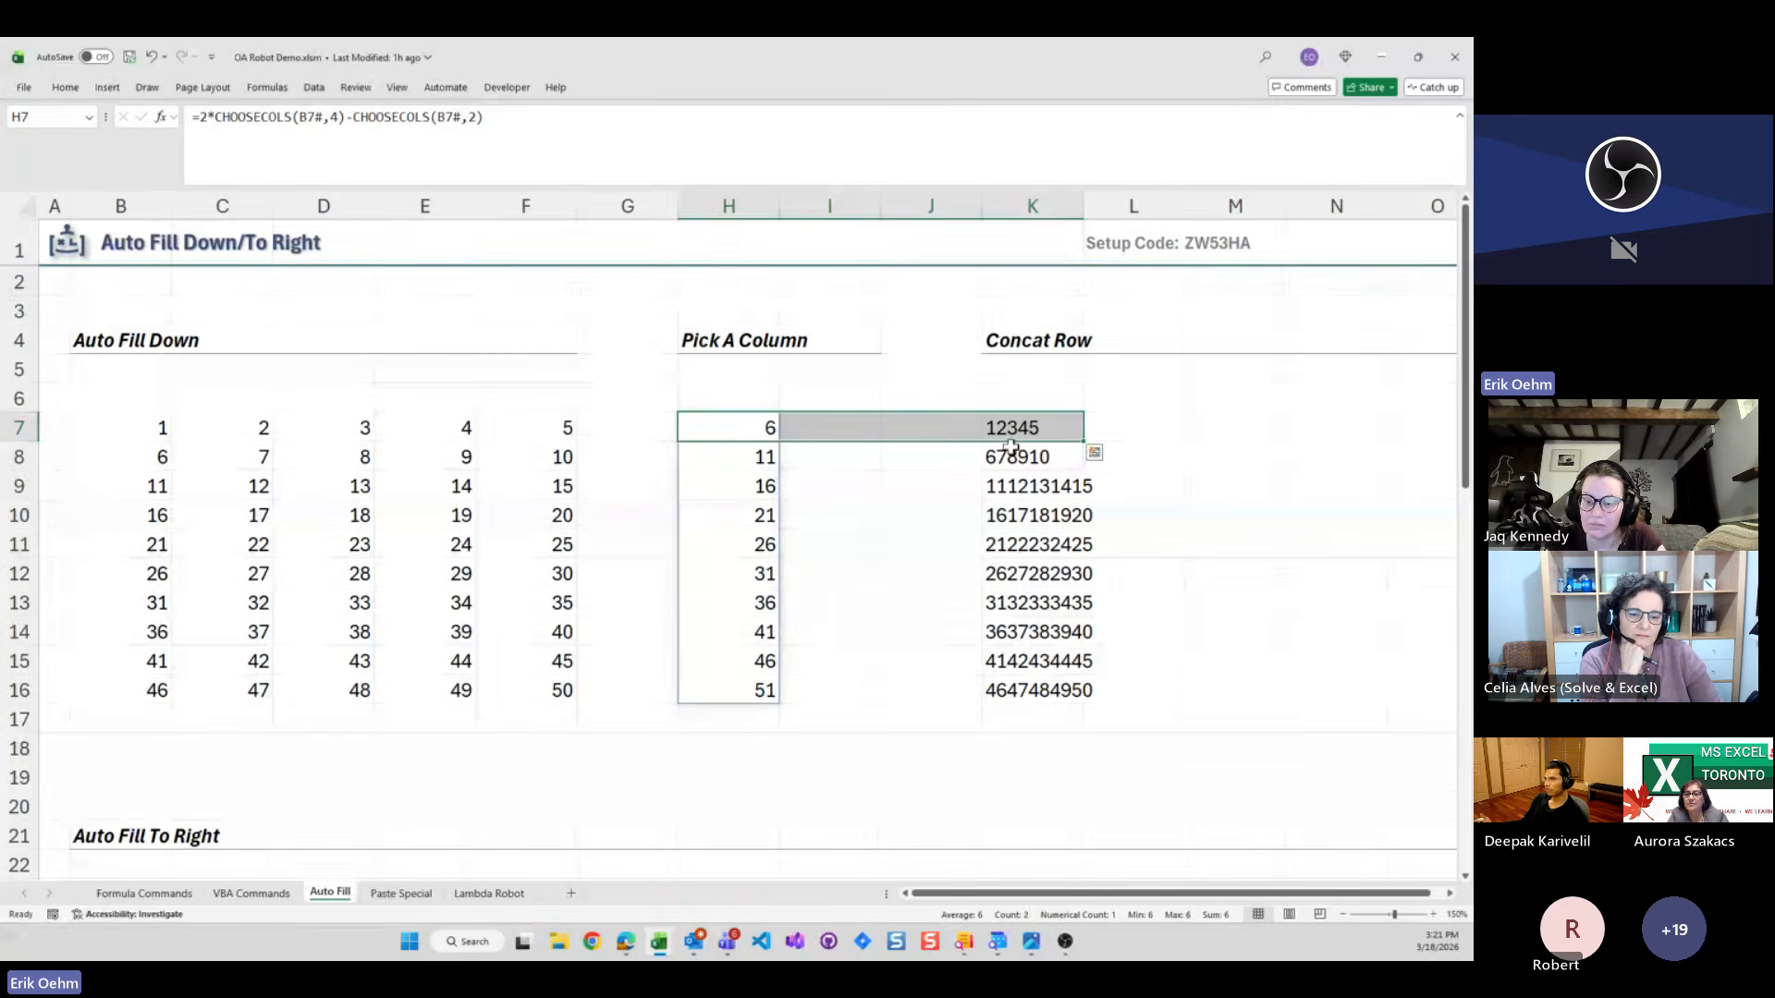
left_click_drag(572, 424, 555, 689)
left_click_drag(139, 431, 543, 427)
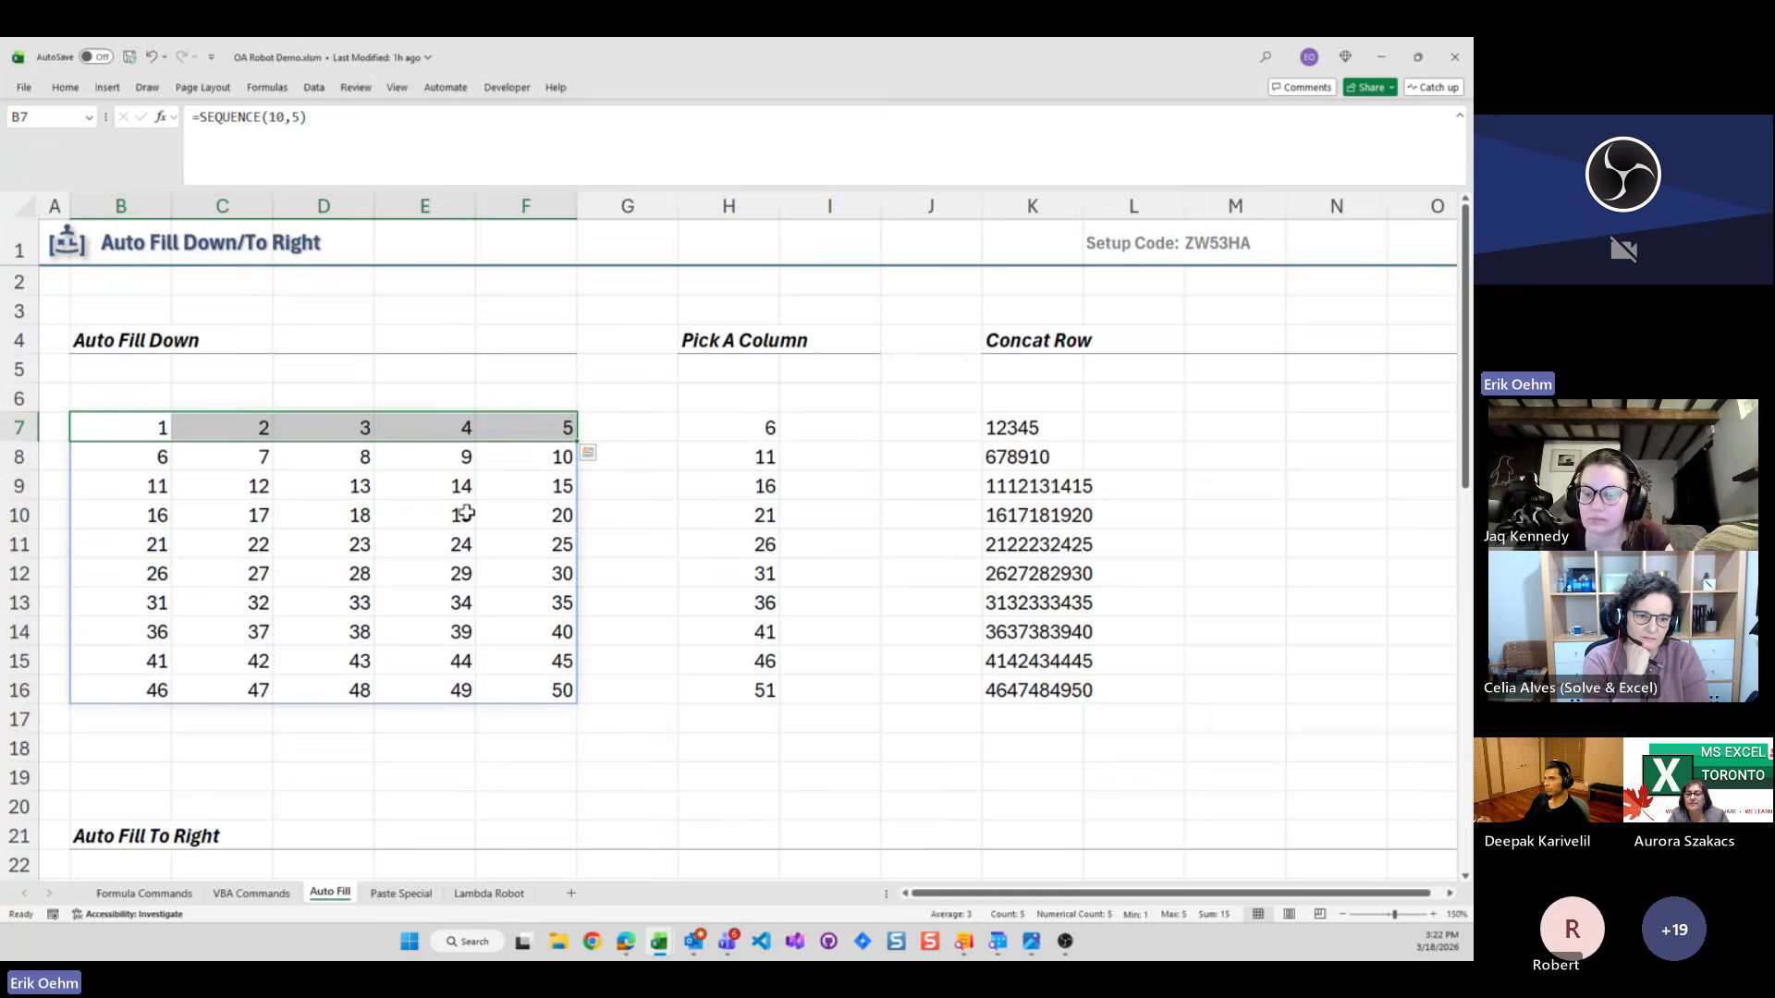
Enter =C23/C27 in C29 below the Auto Fill To Right grid
scroll(469, 513, "down", 7)
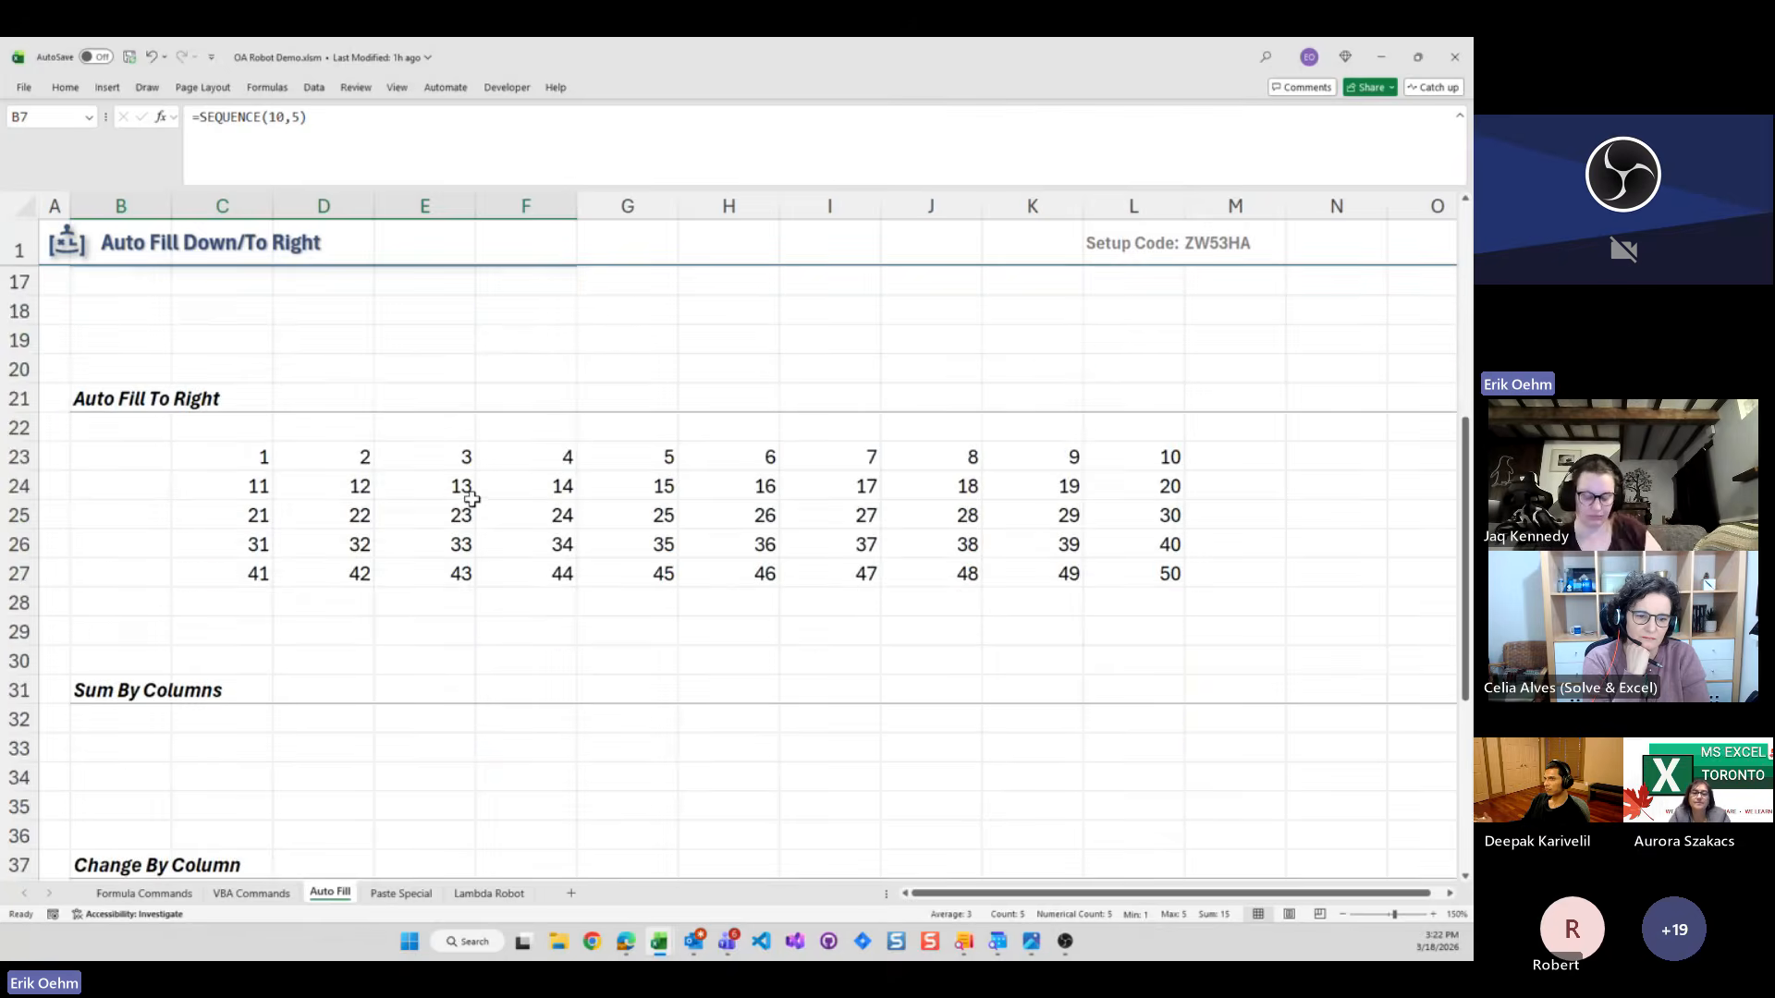
scroll(471, 498, "up", 2)
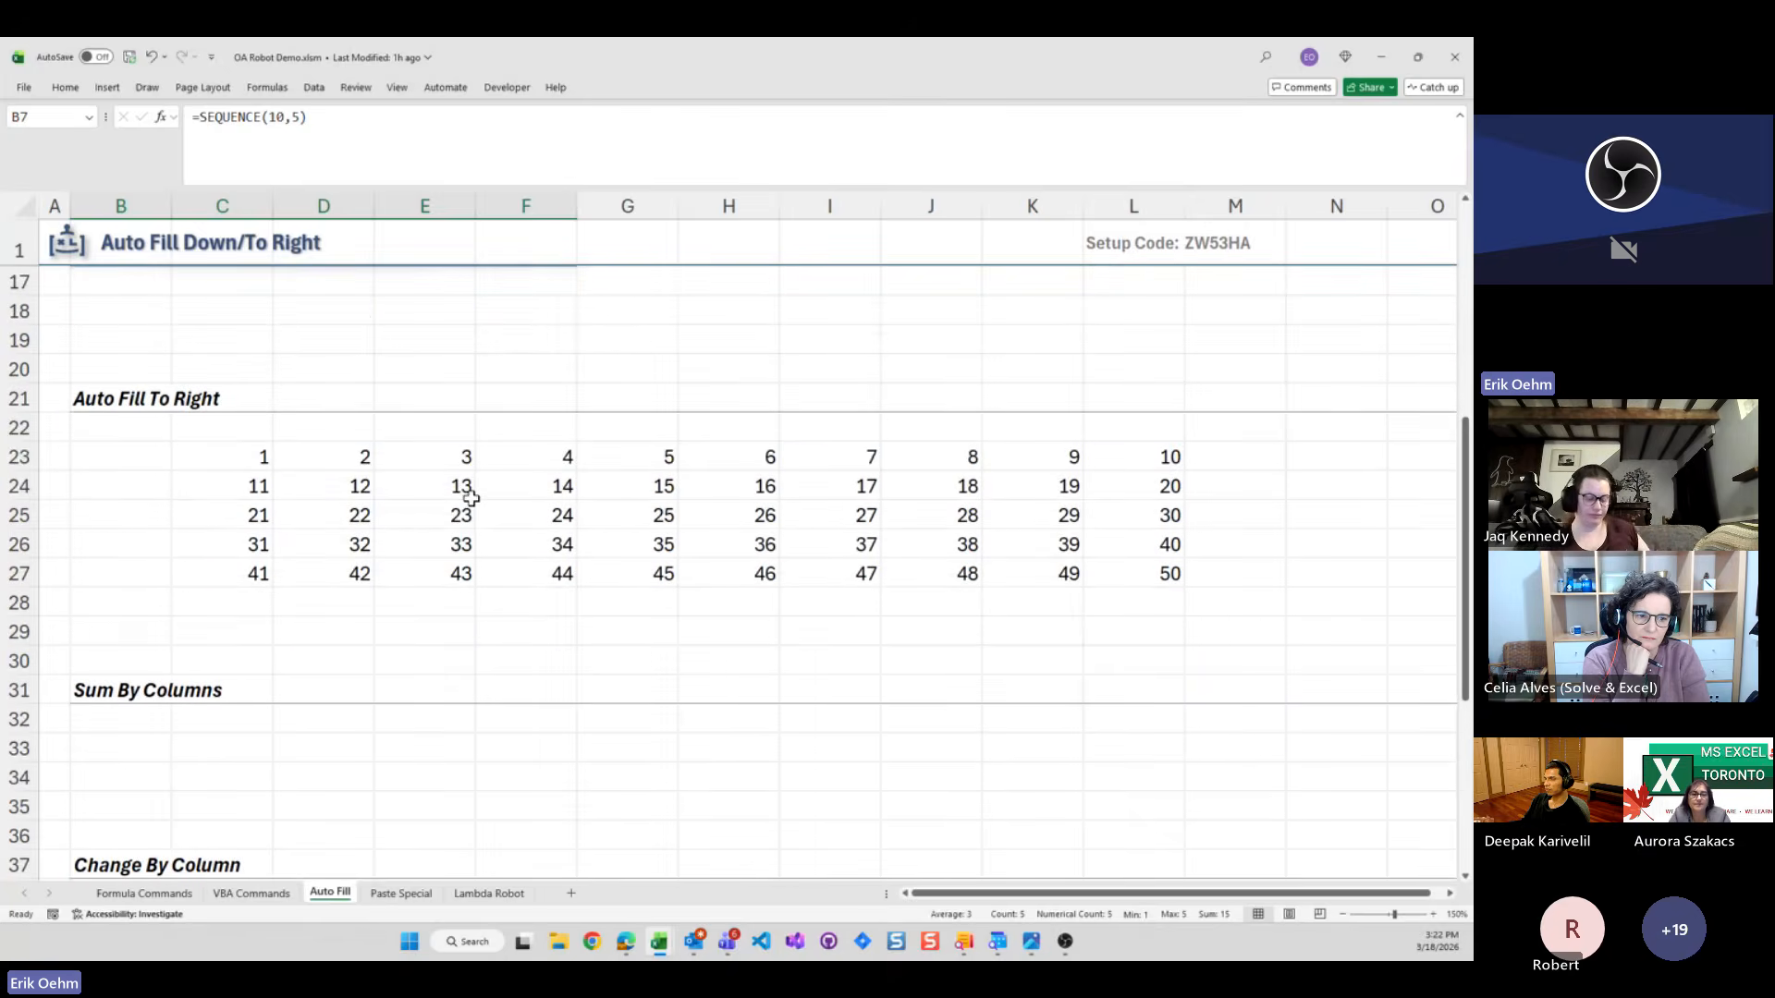
left_click(248, 456)
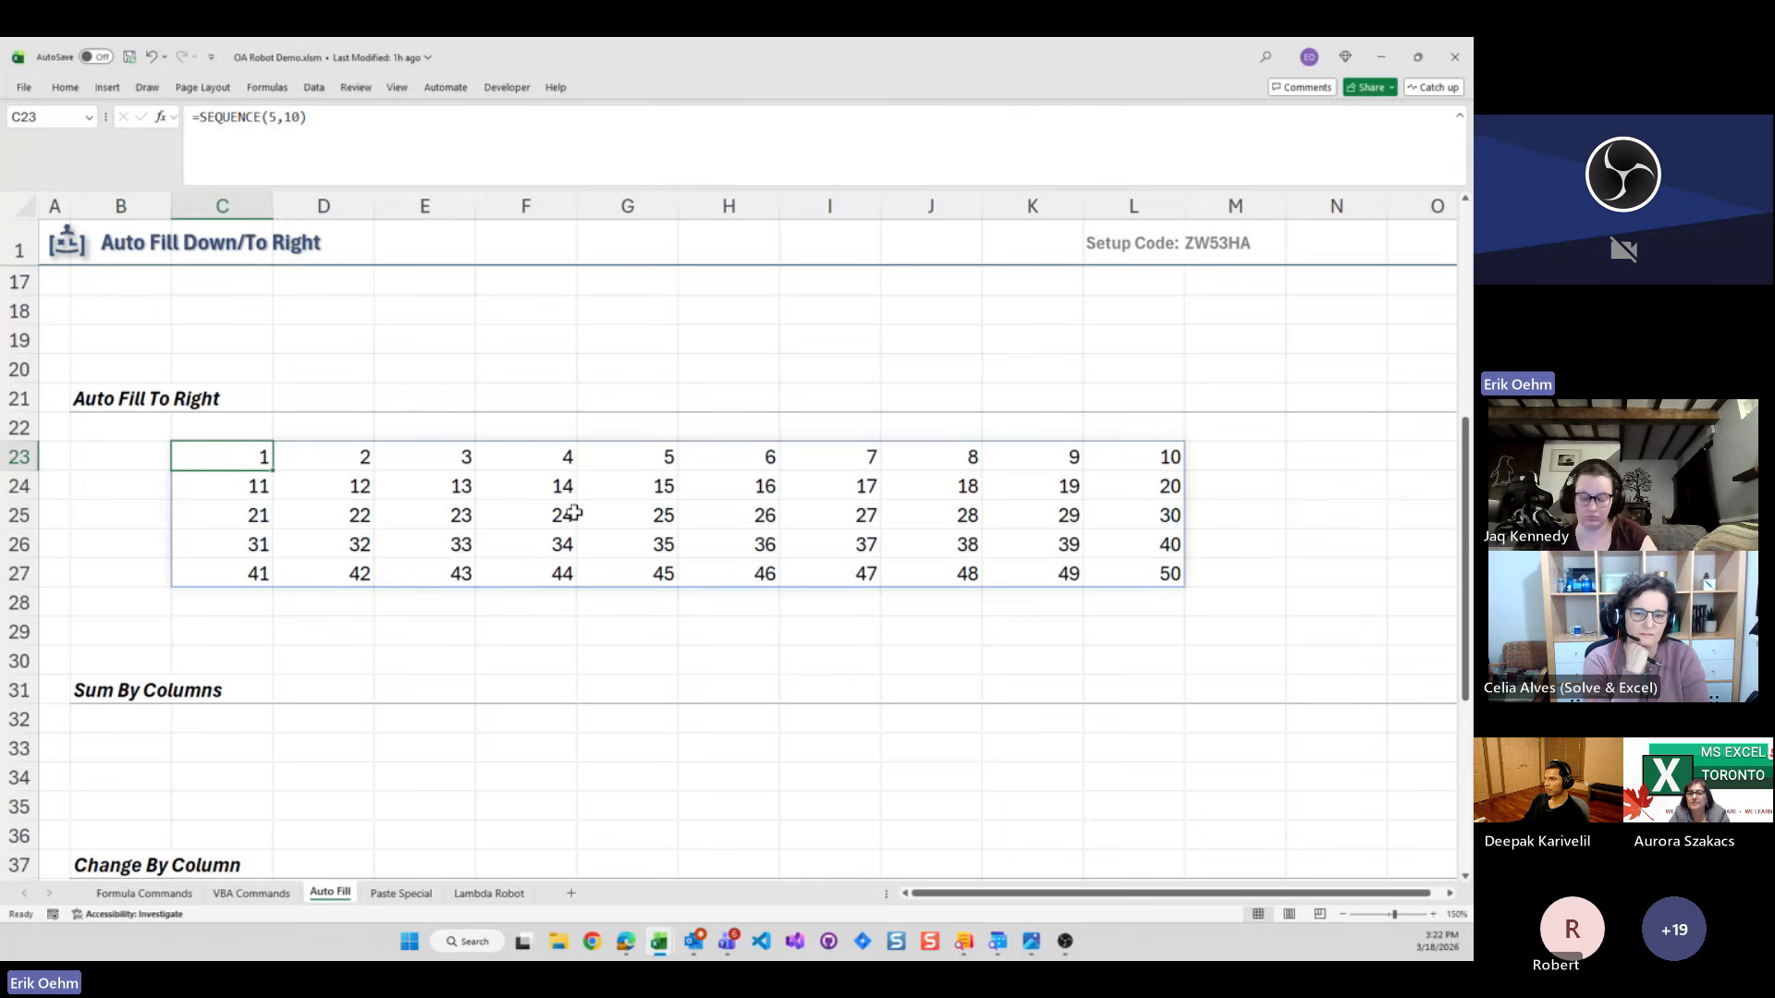
left_click(234, 625)
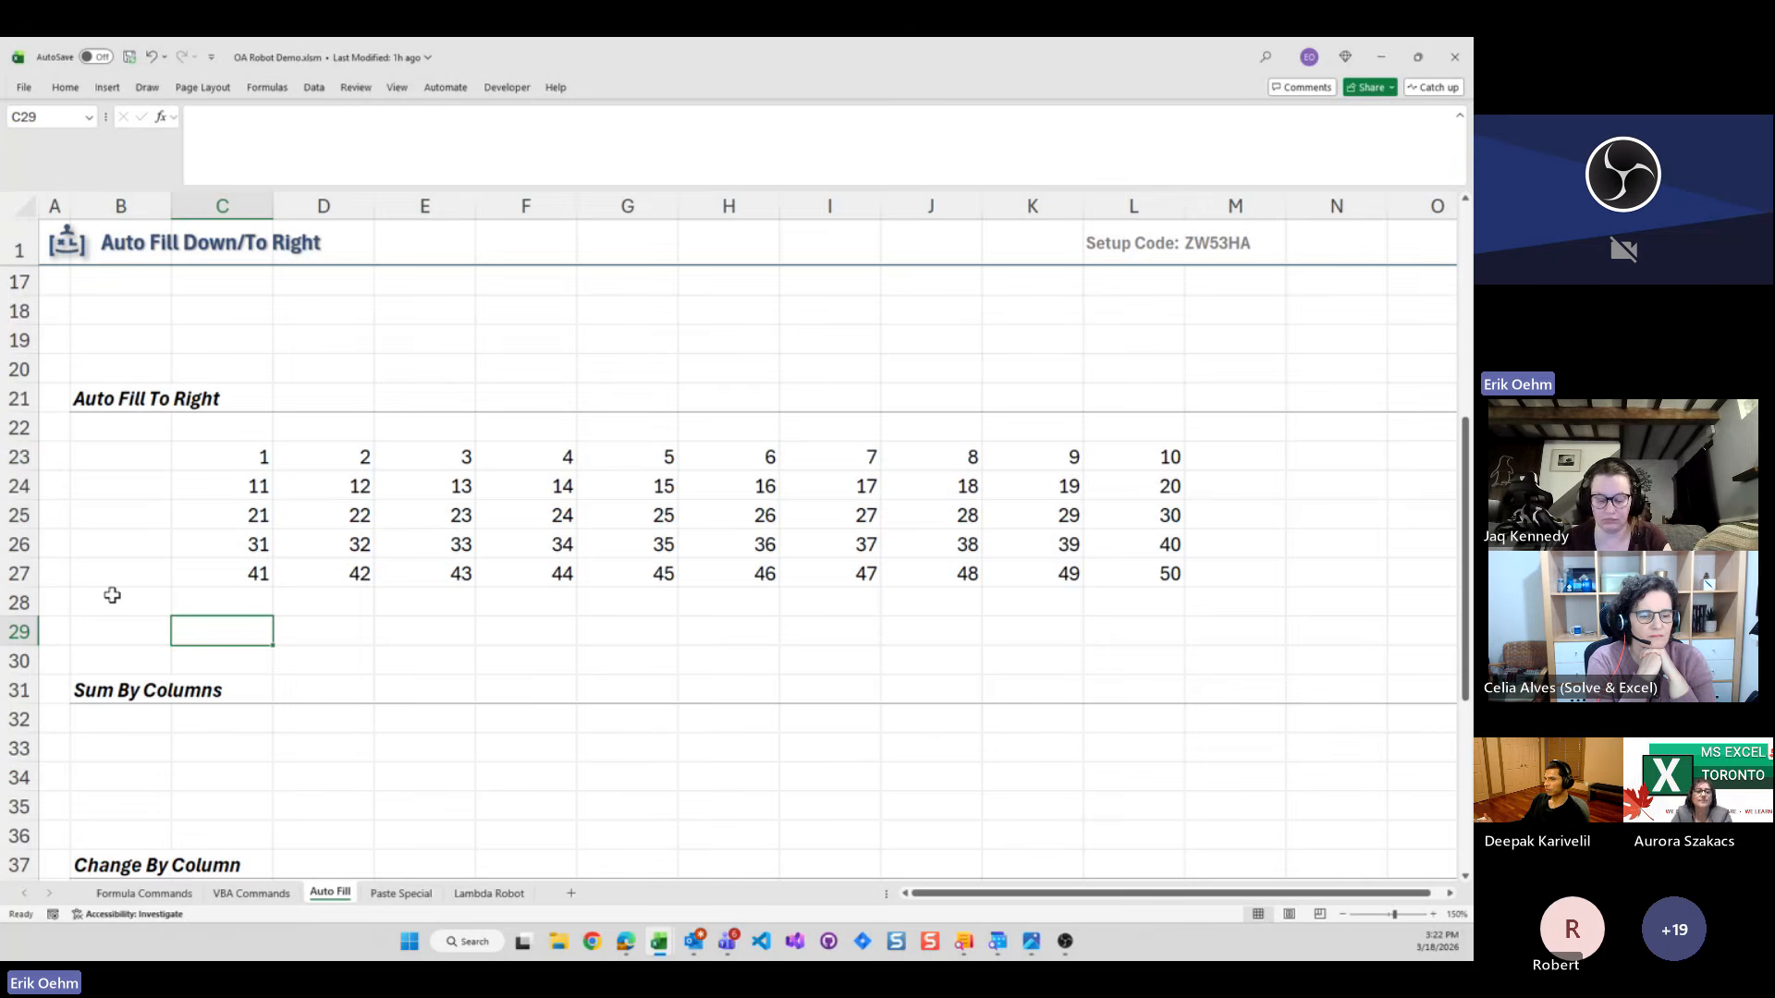
key("Up")
key("Up")
key("Up")
key("Up")
key("Up")
key("Up")
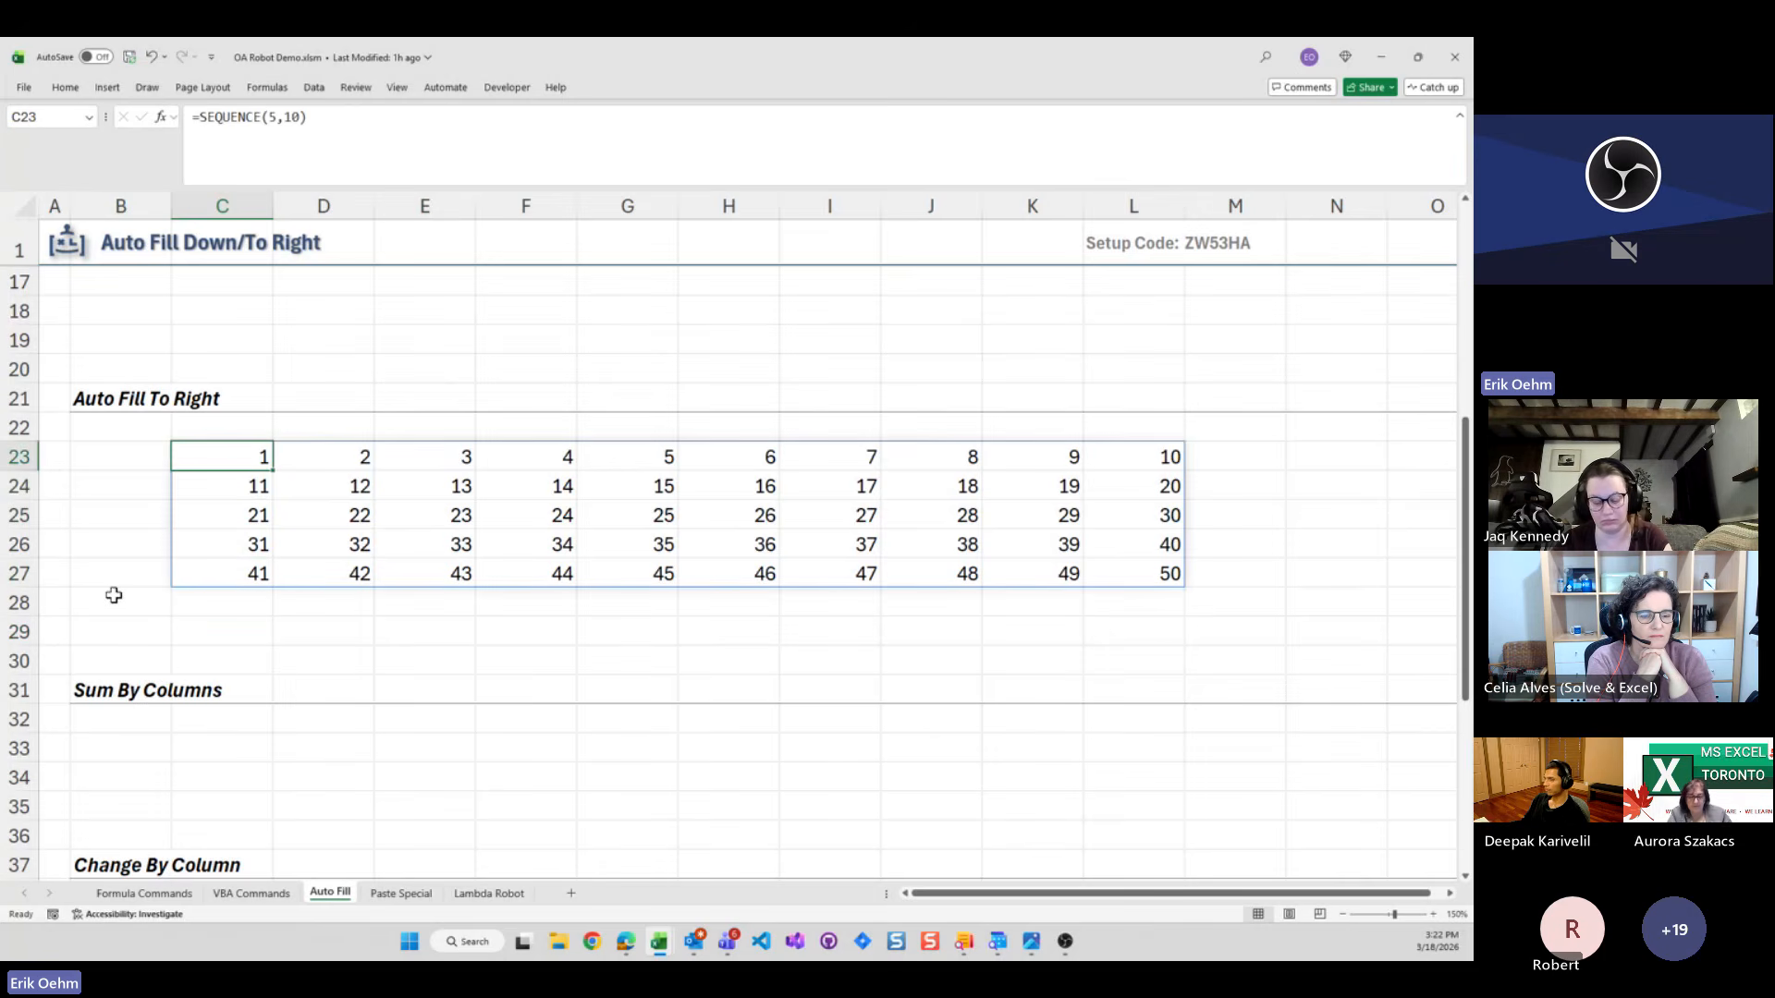
key("Down")
key("Down")
key("Down")
key("Down")
key("Down")
key("Down")
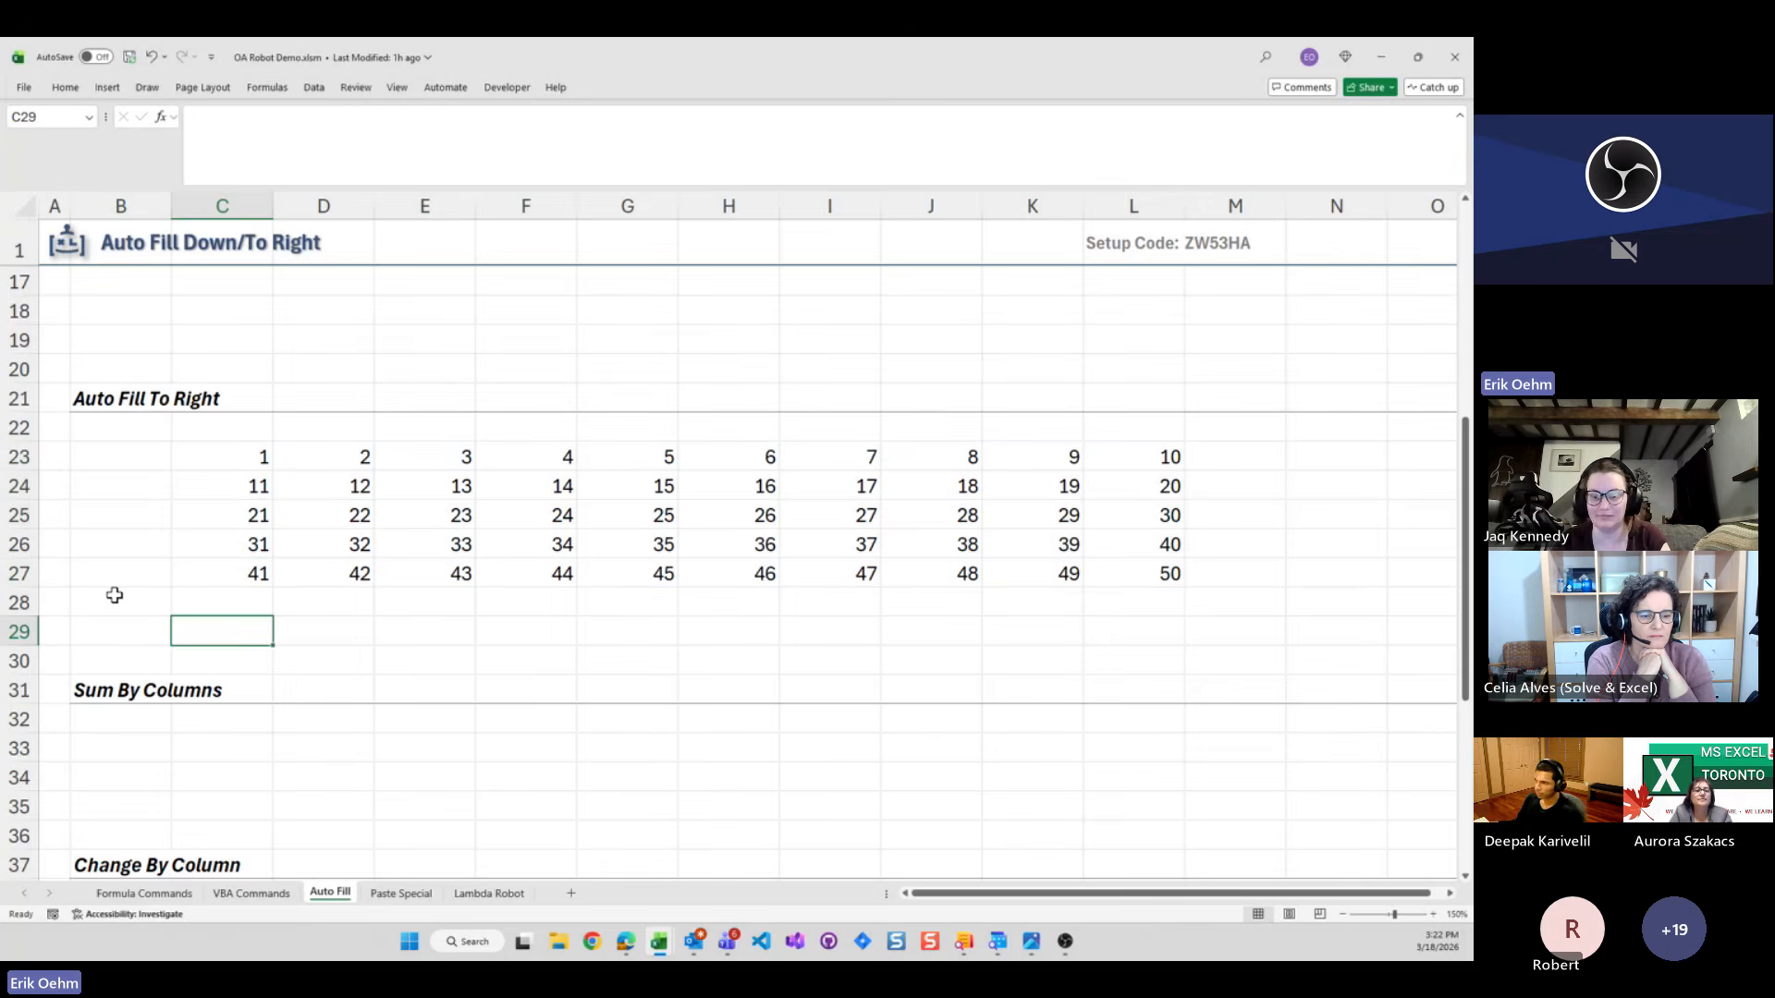
type("=")
key("Up")
key("Up")
key("Up")
key("Up")
key("Up")
key("Up")
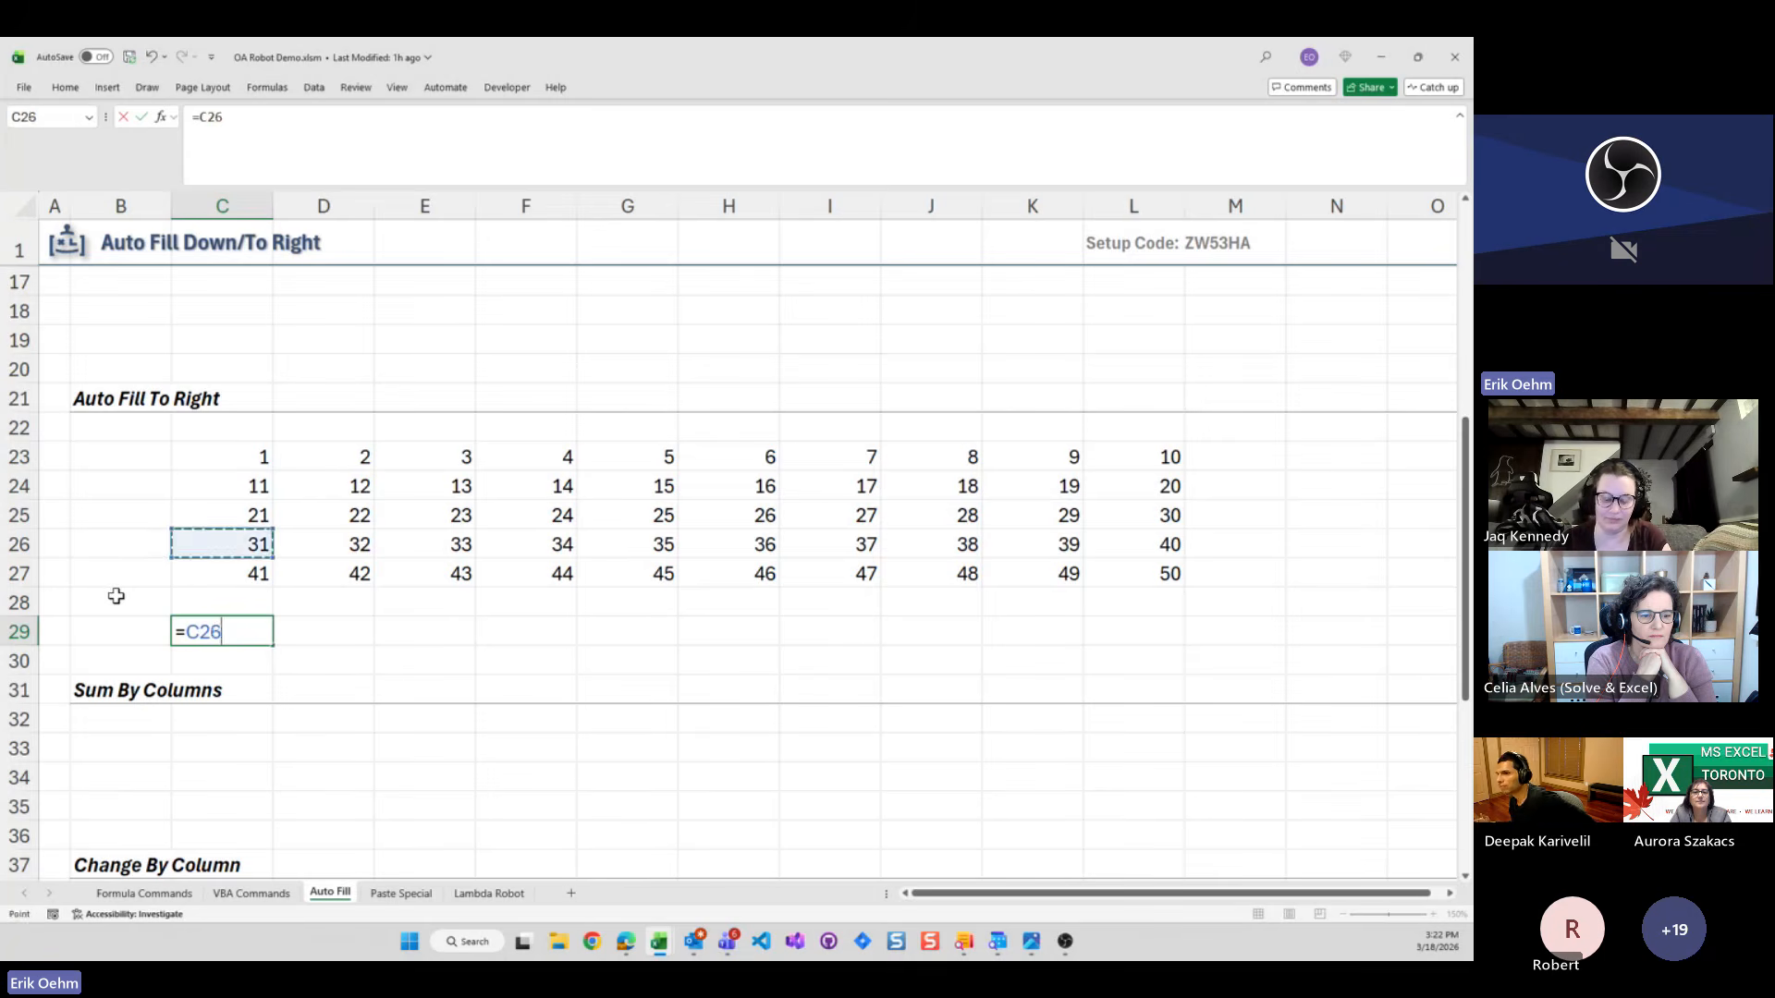
type("/")
key("Up")
key("Up")
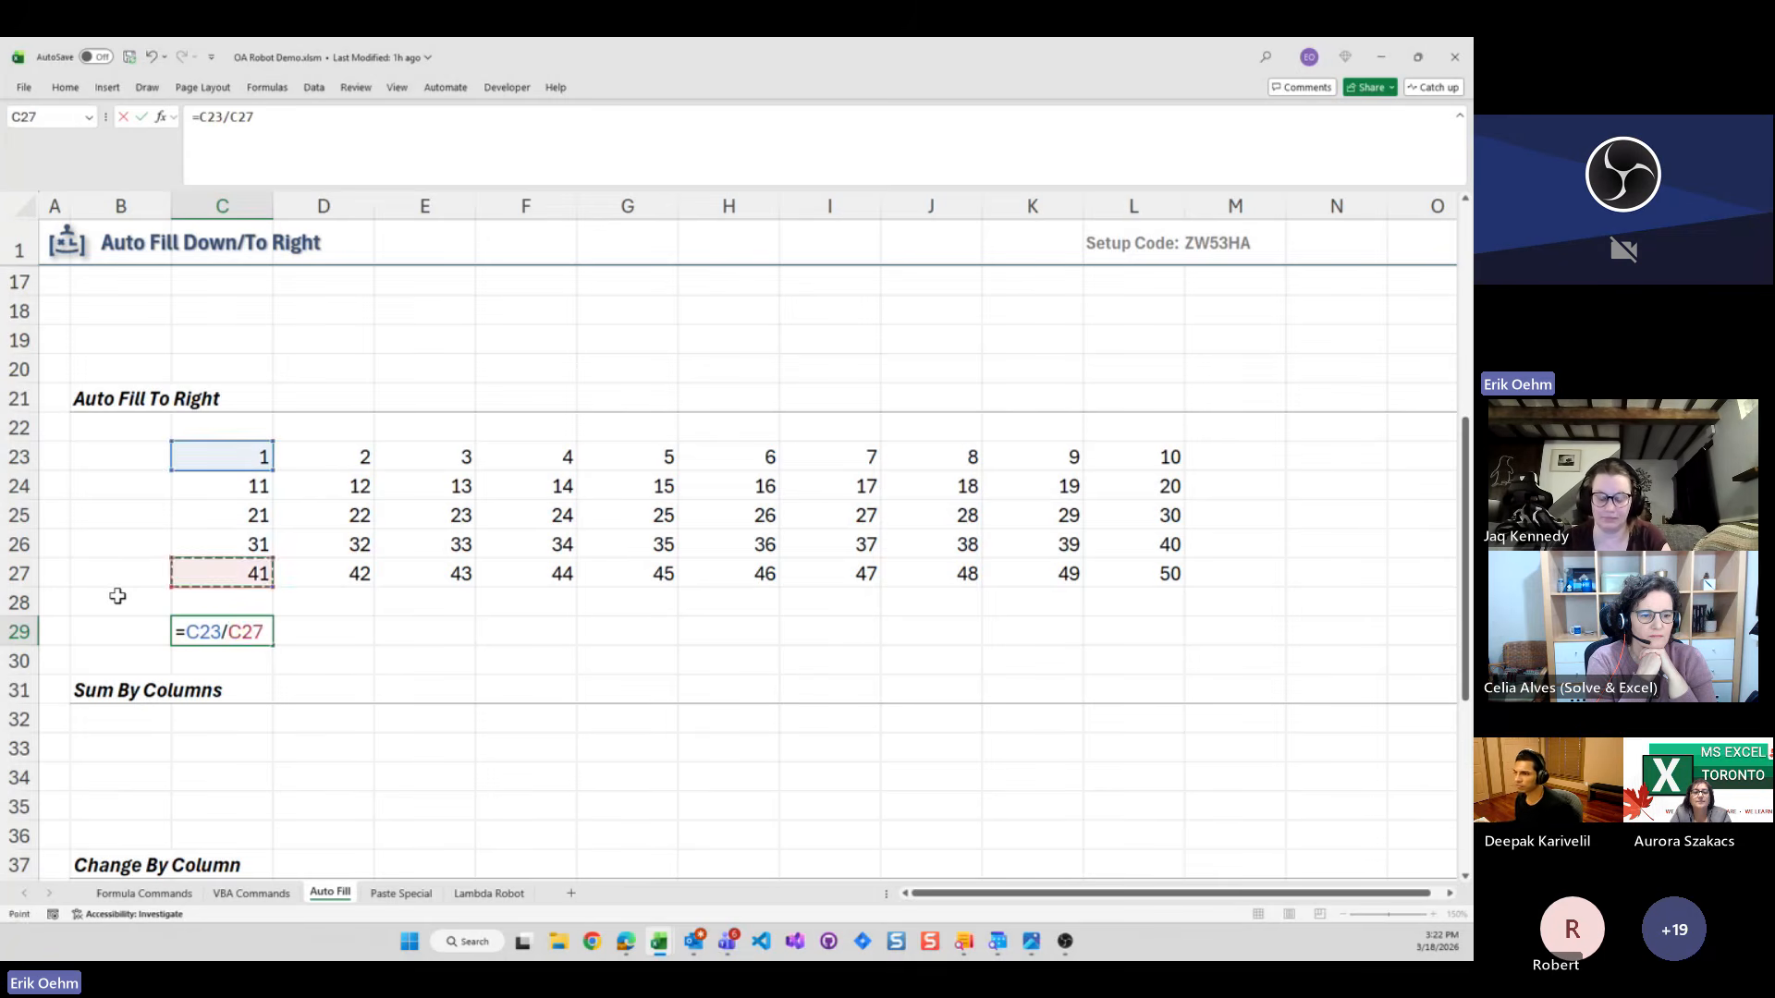
key("ctrl+Return")
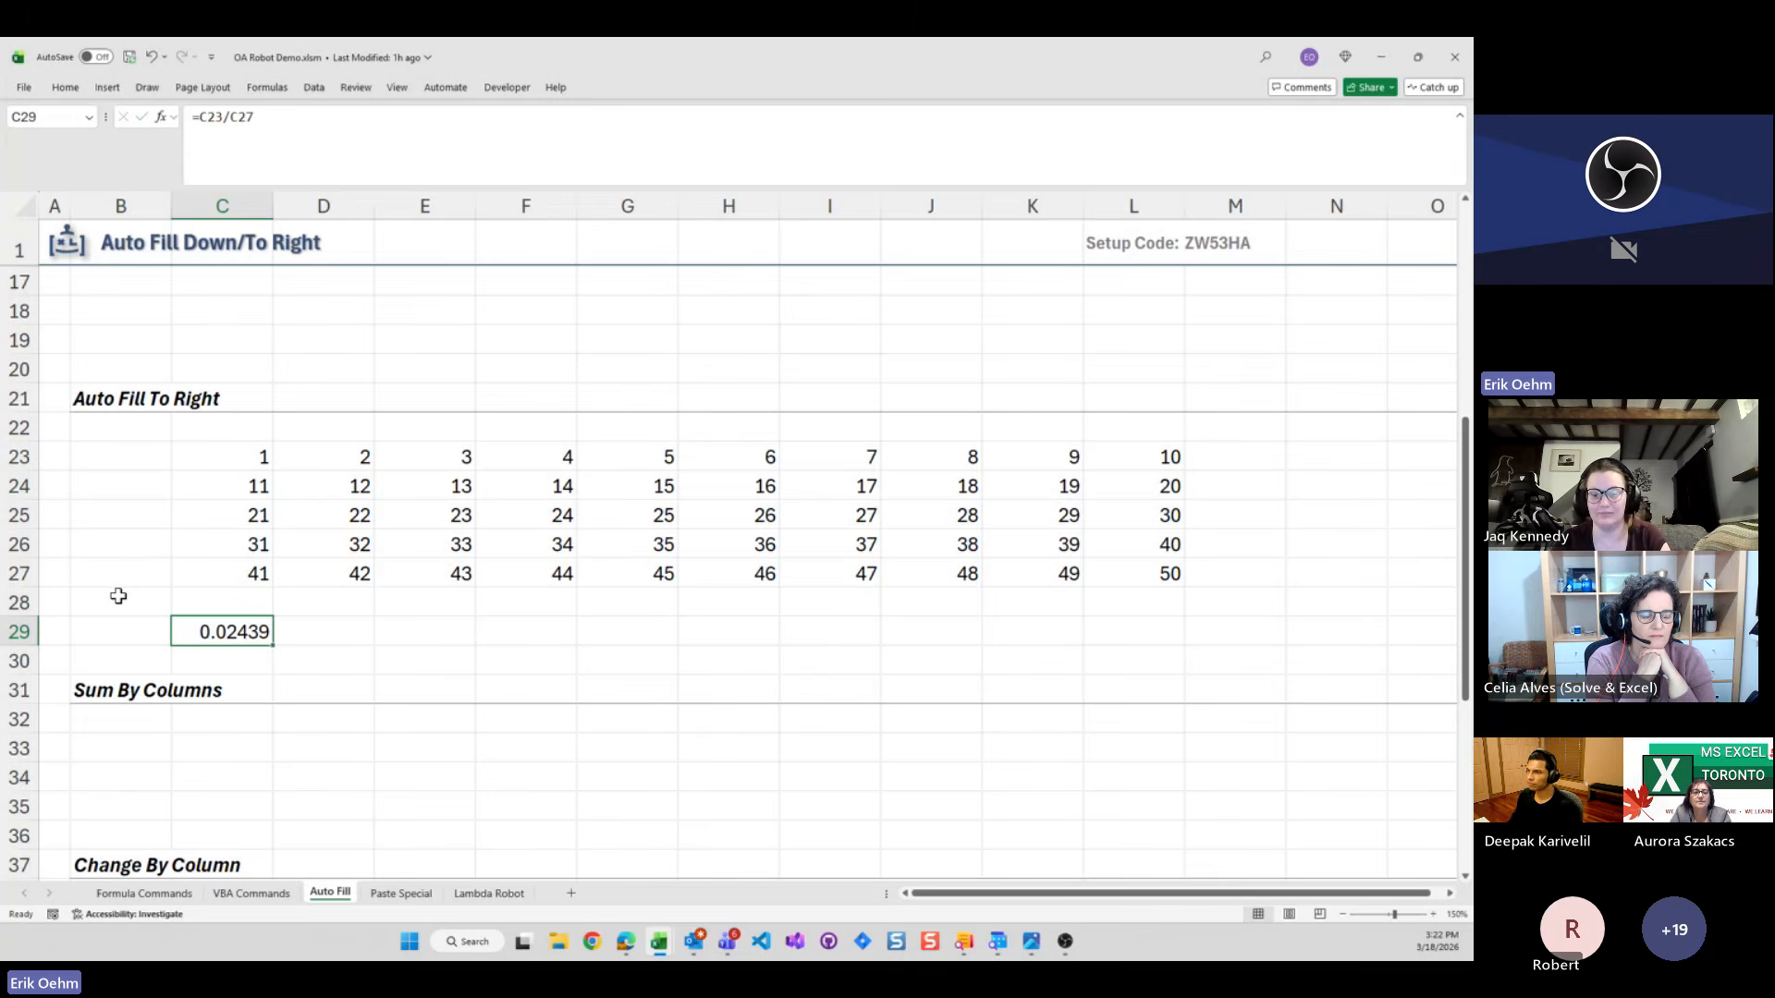
Format C29 as percent with one decimal and auto-fill it right, showing 2.4% to 20.0%
key("ctrl+alt+space")
type("p1")
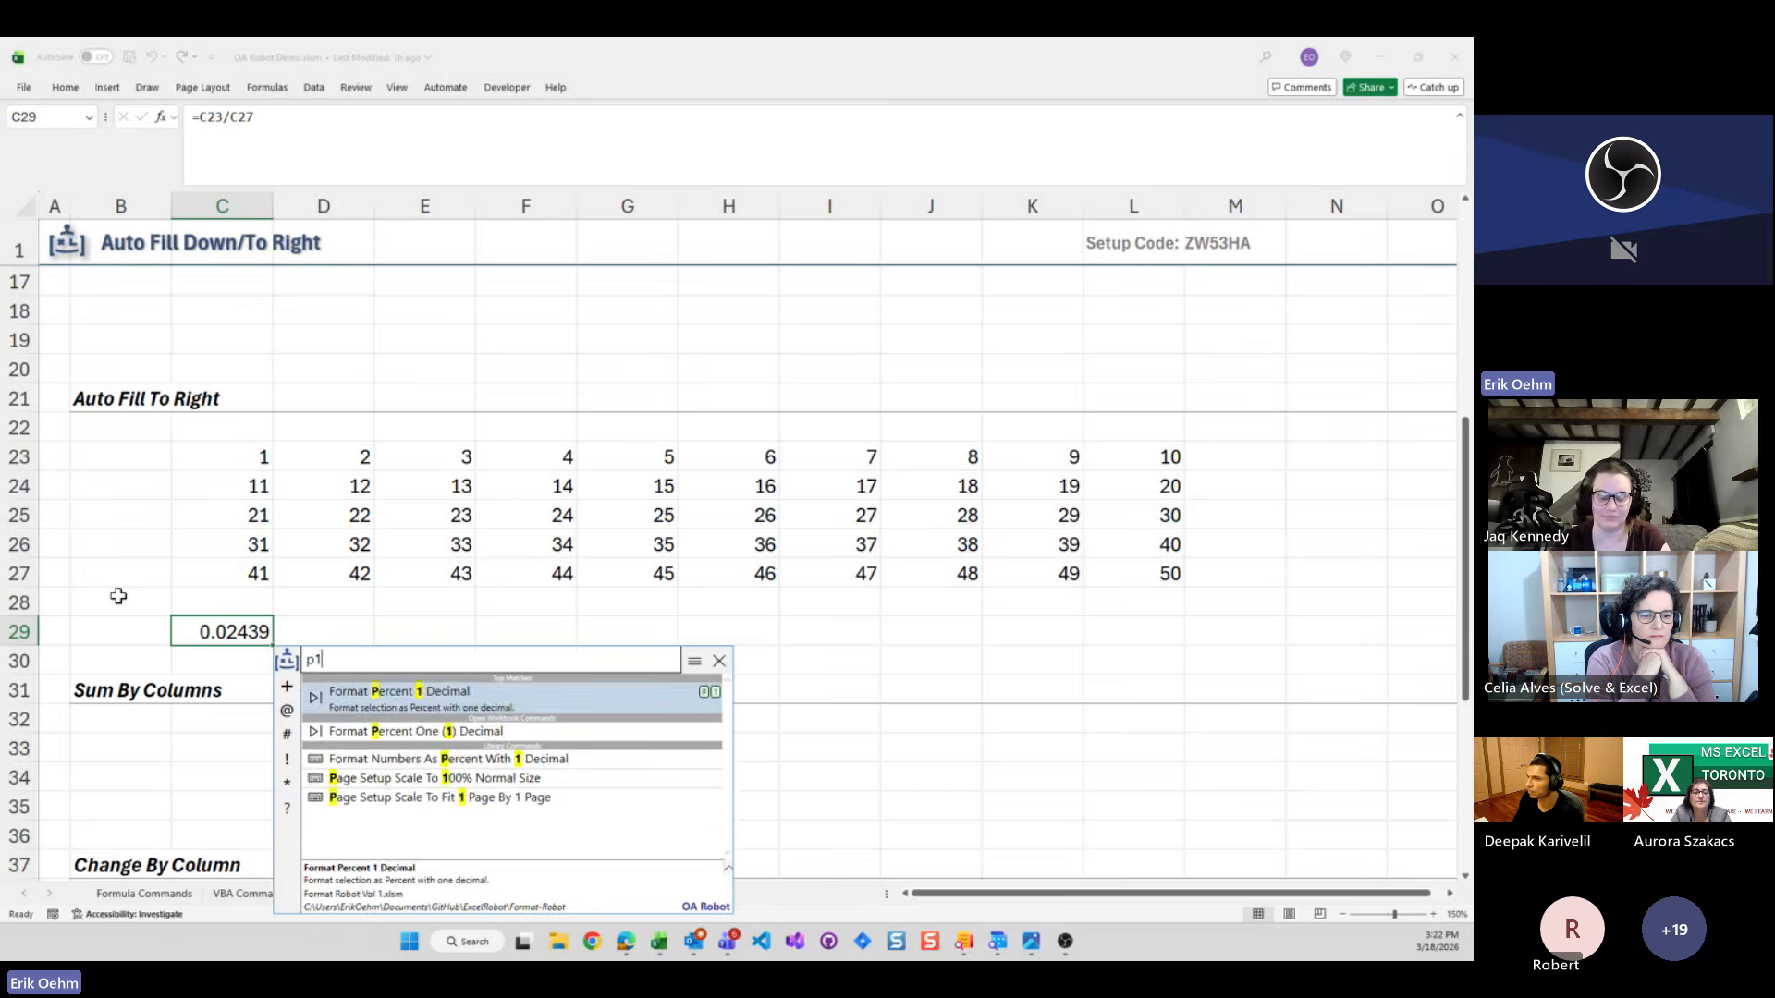
key("Return")
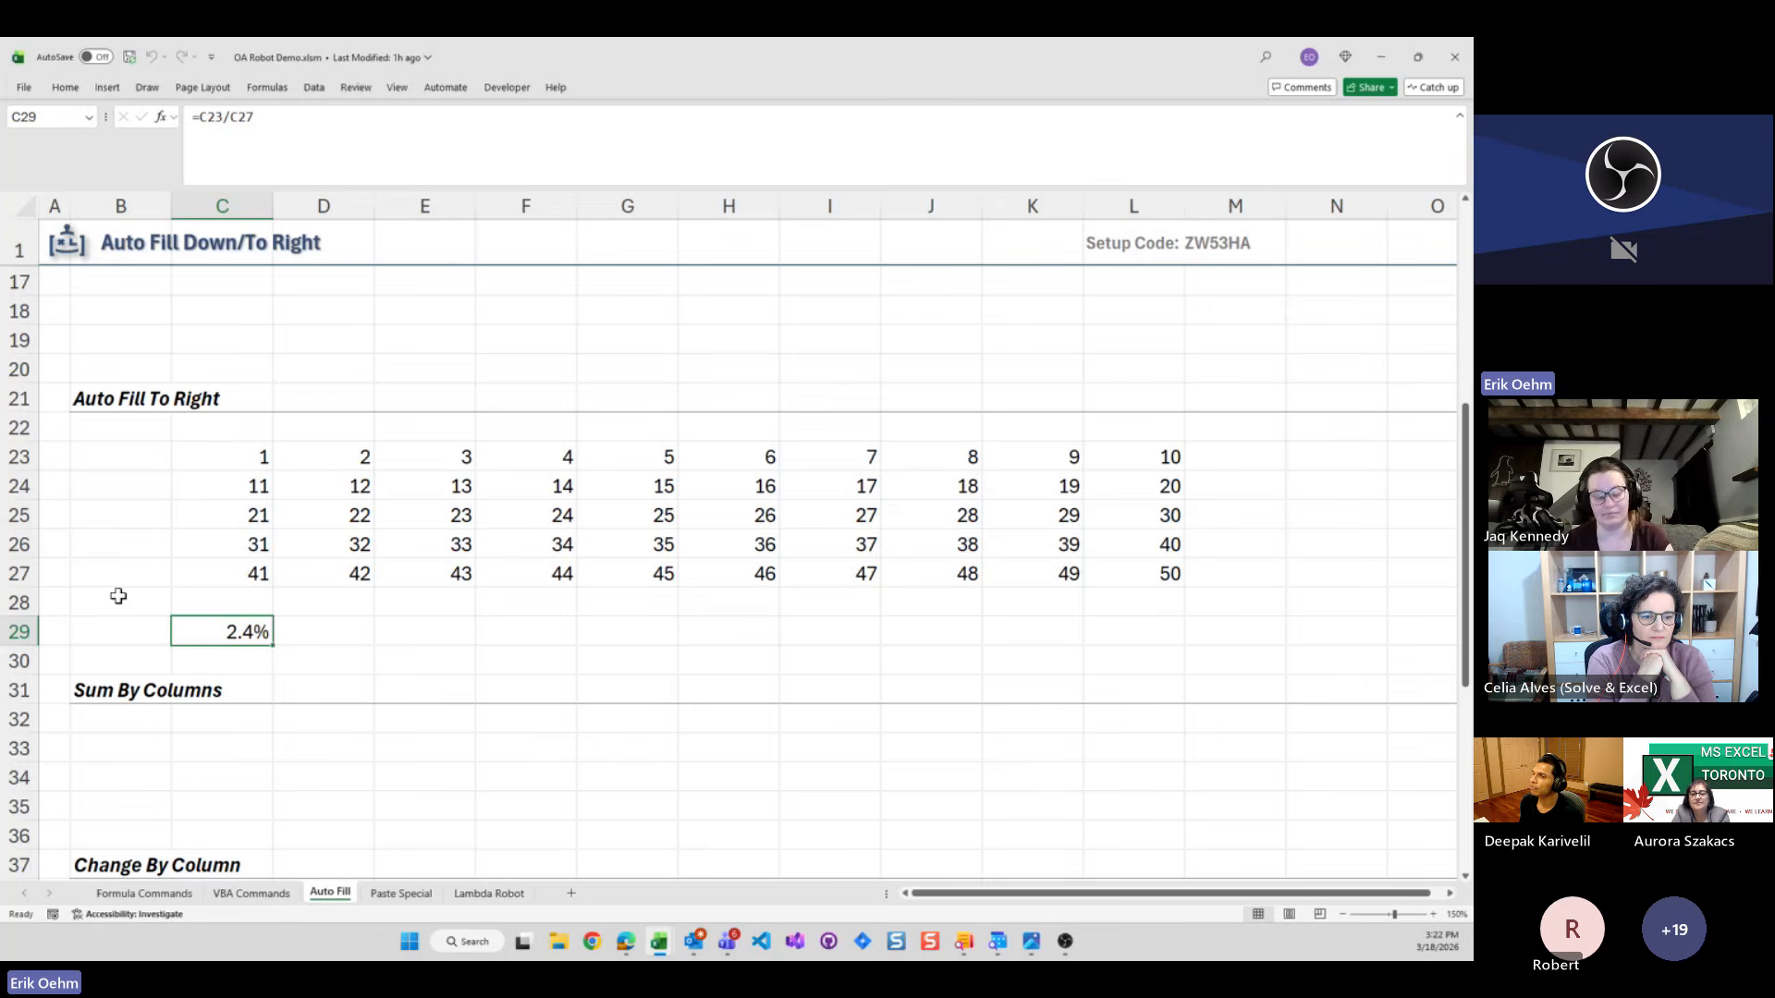
key("ctrl+shift+r")
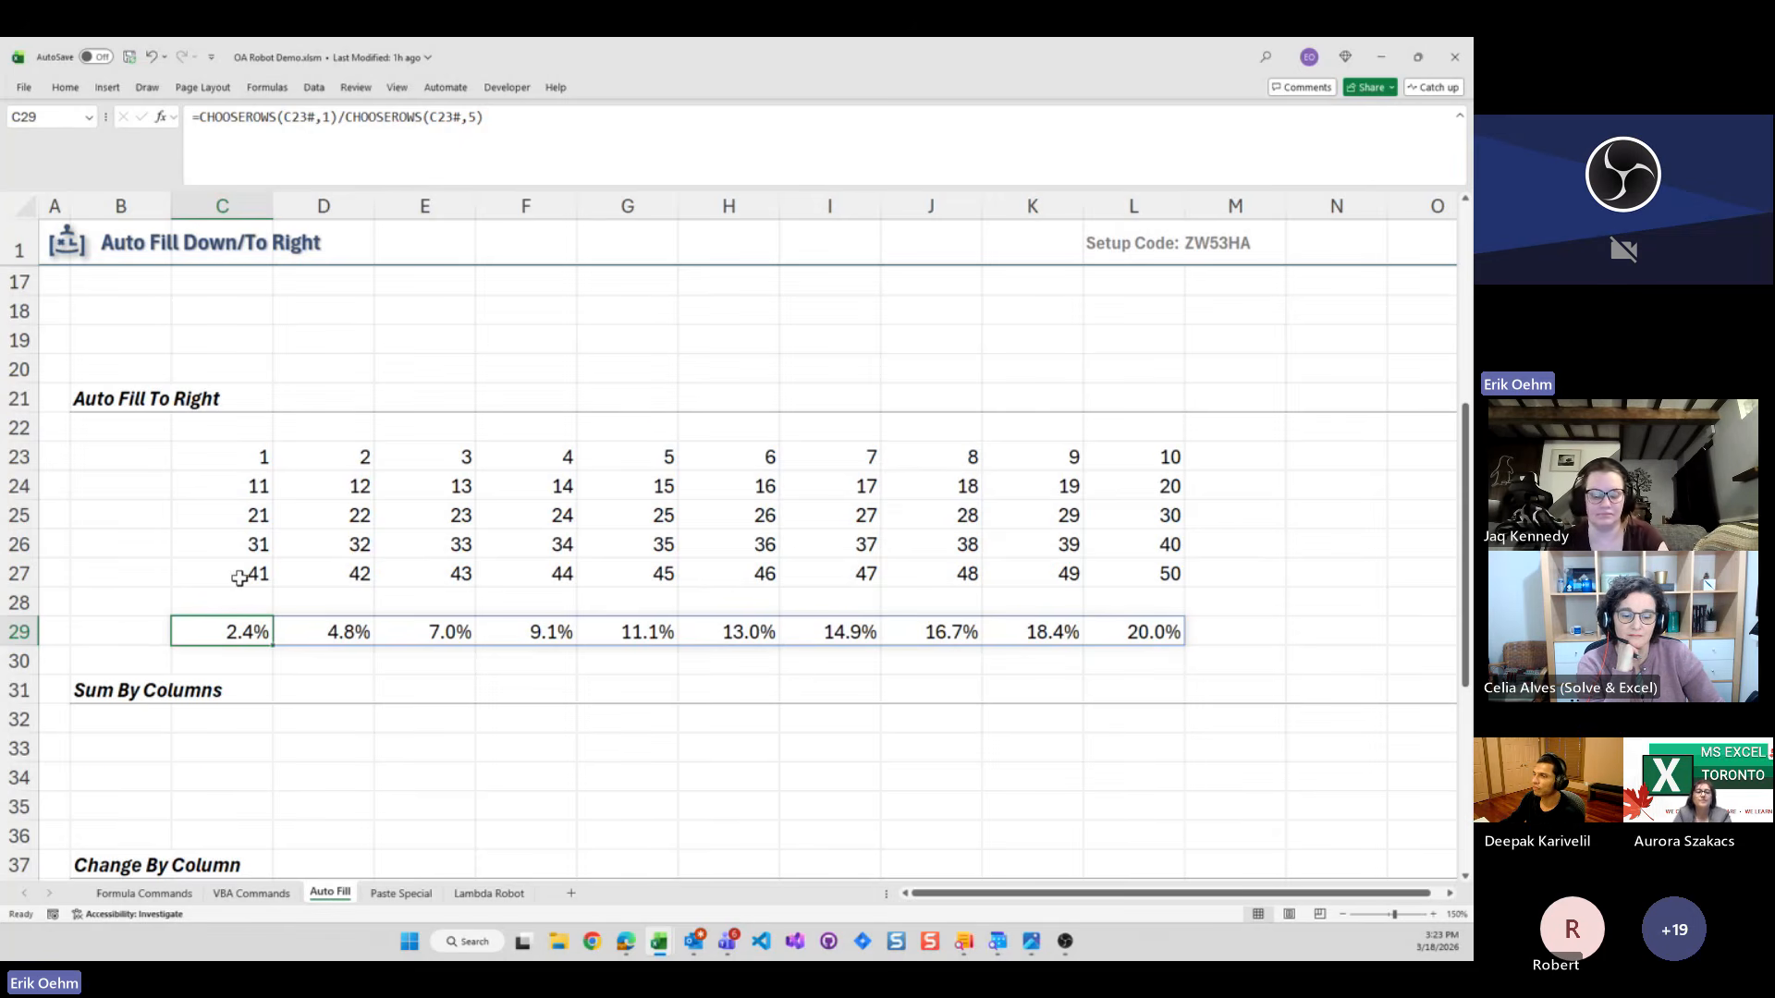
scroll(236, 576, "down", 1)
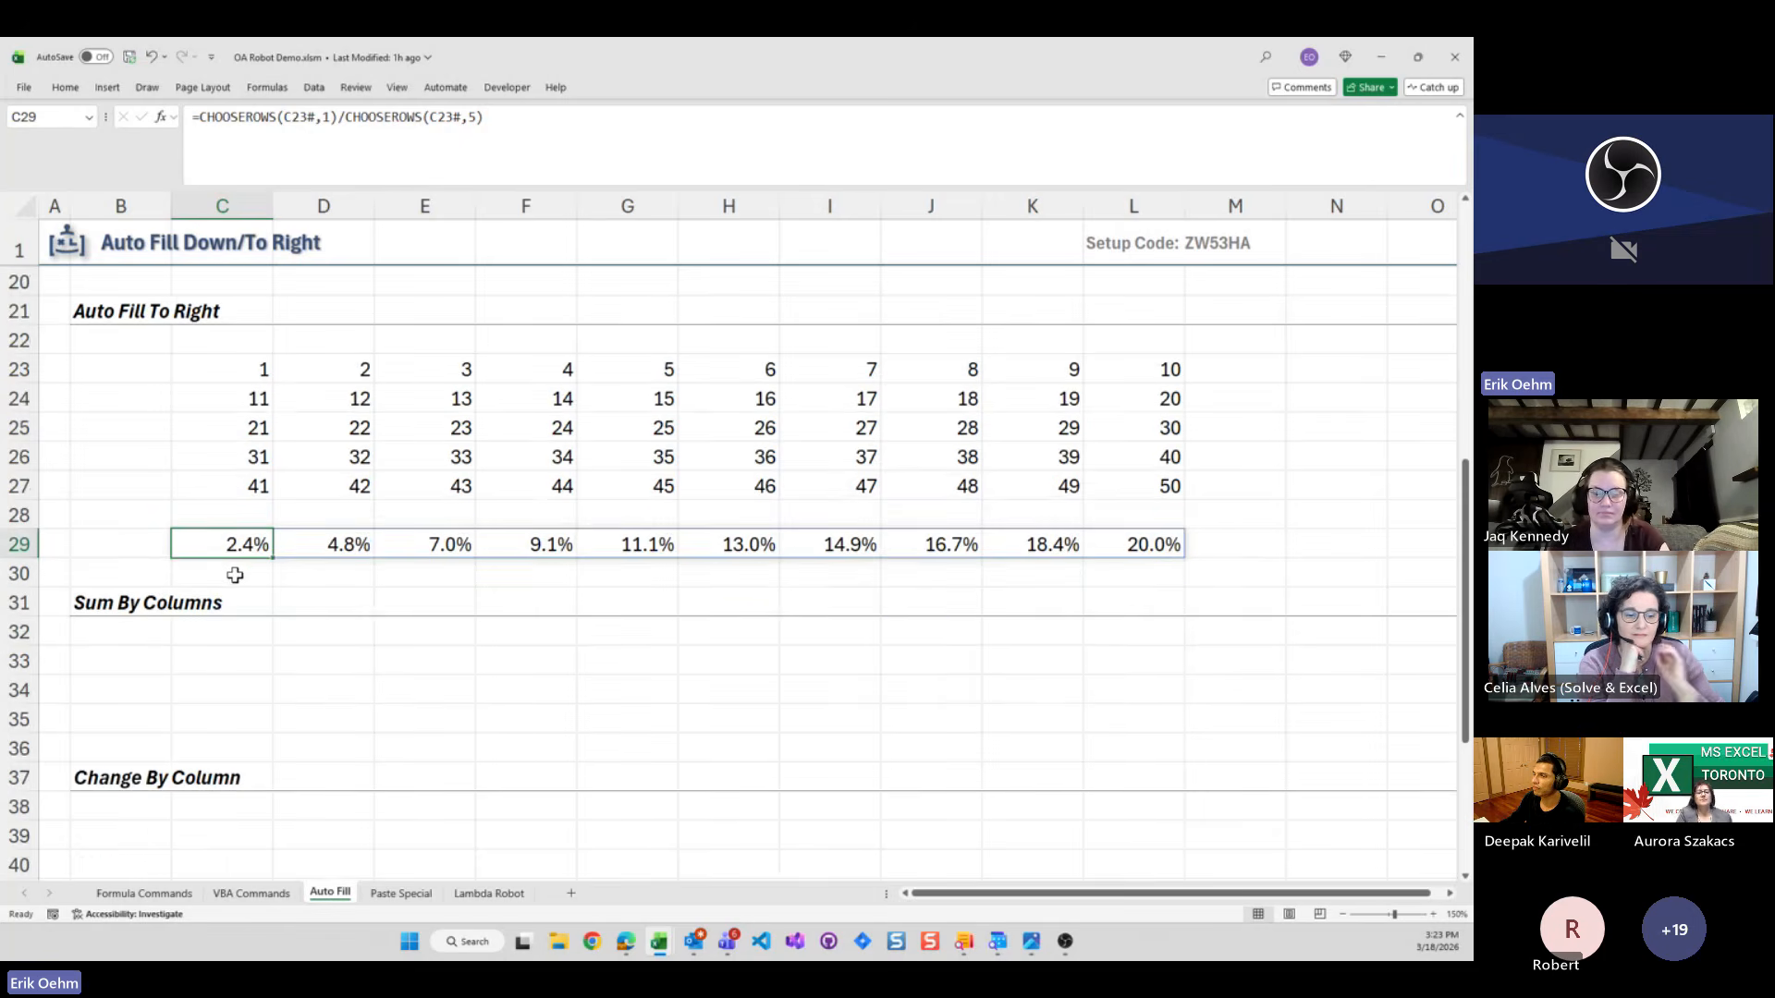
Sum column C in C34, then spread it as =BYCOL(C23#,LAMBDA(x,SUM(x))) totalling 105 through 150
left_click(226, 691)
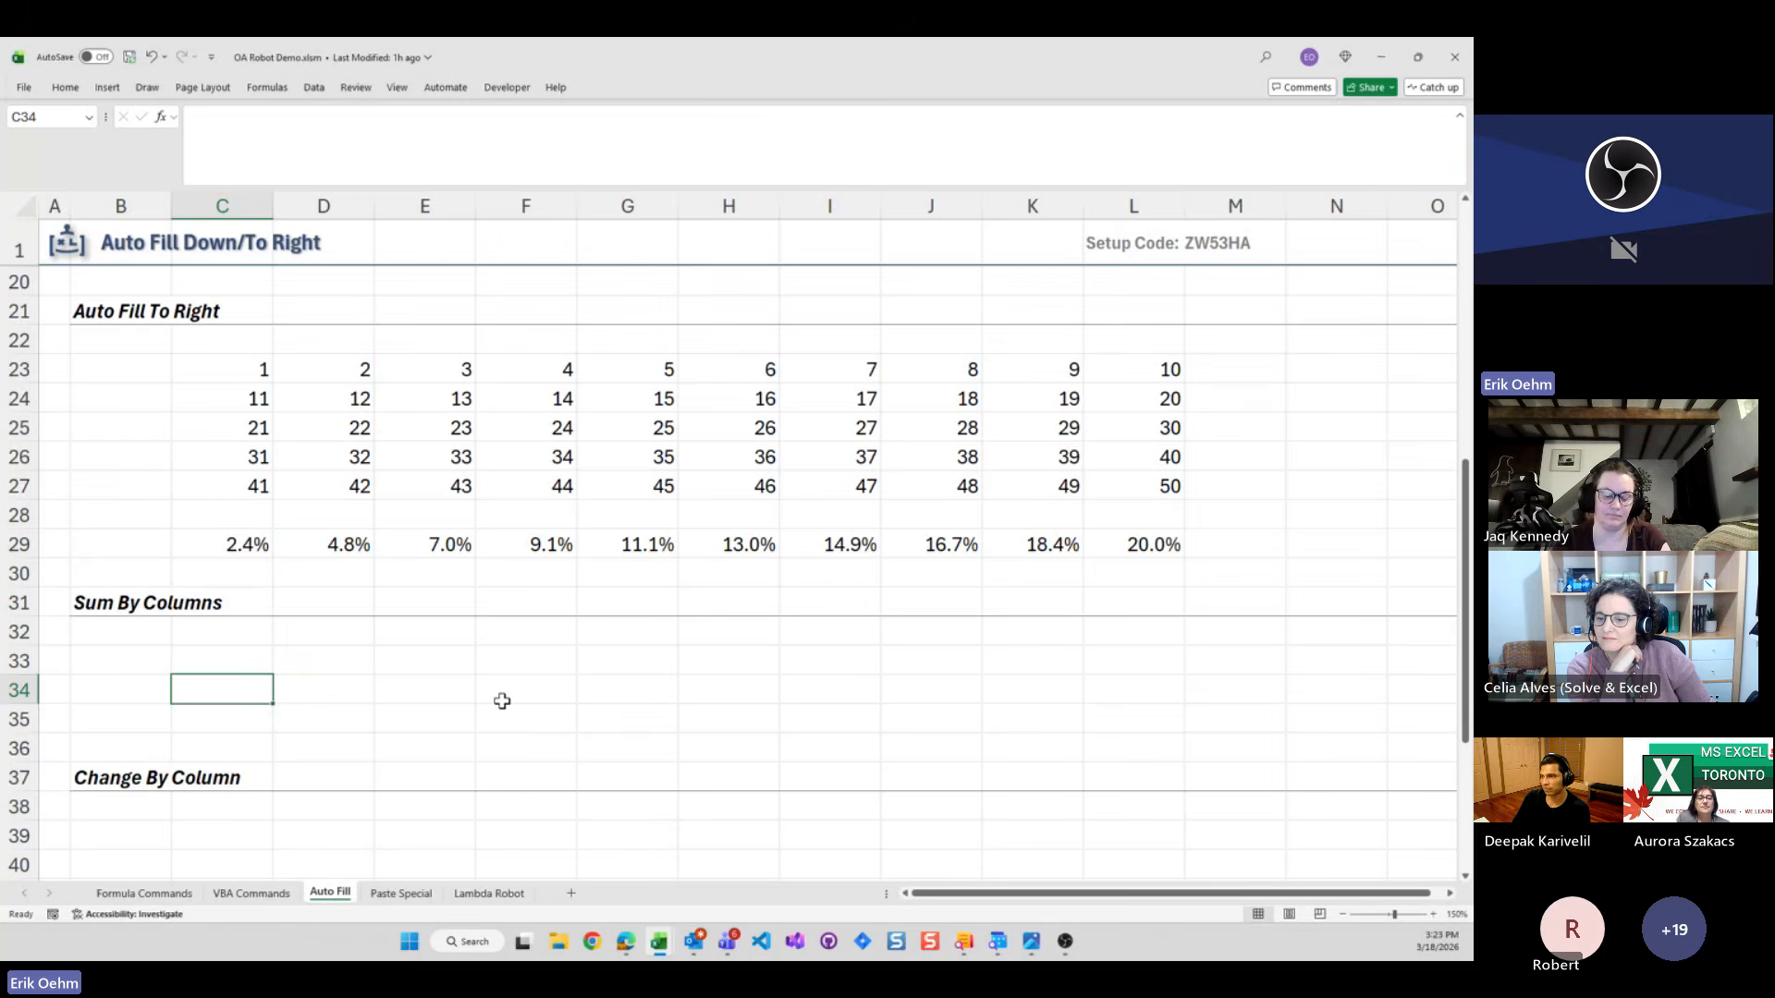
type("=sum(")
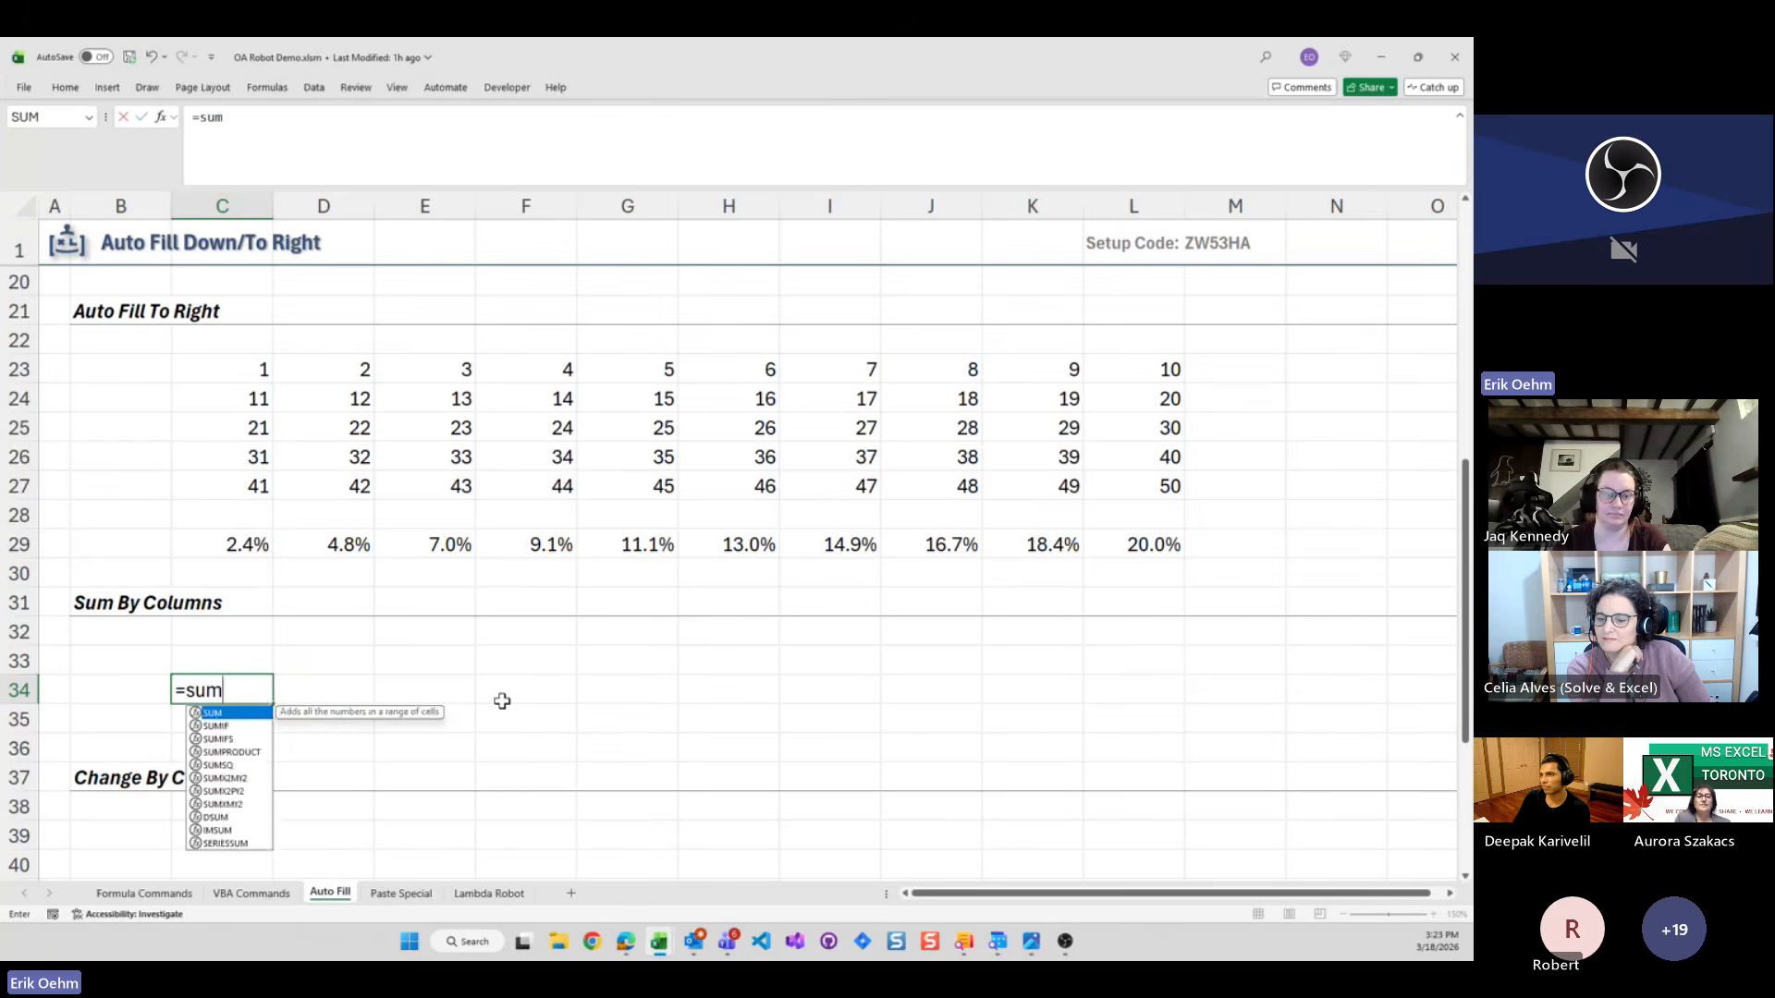
key("Up")
key("Up")
key("Up")
key("Up")
key("Up")
key("Up")
key("Up")
key("shift+Up")
key("shift+Up")
key("shift+Up")
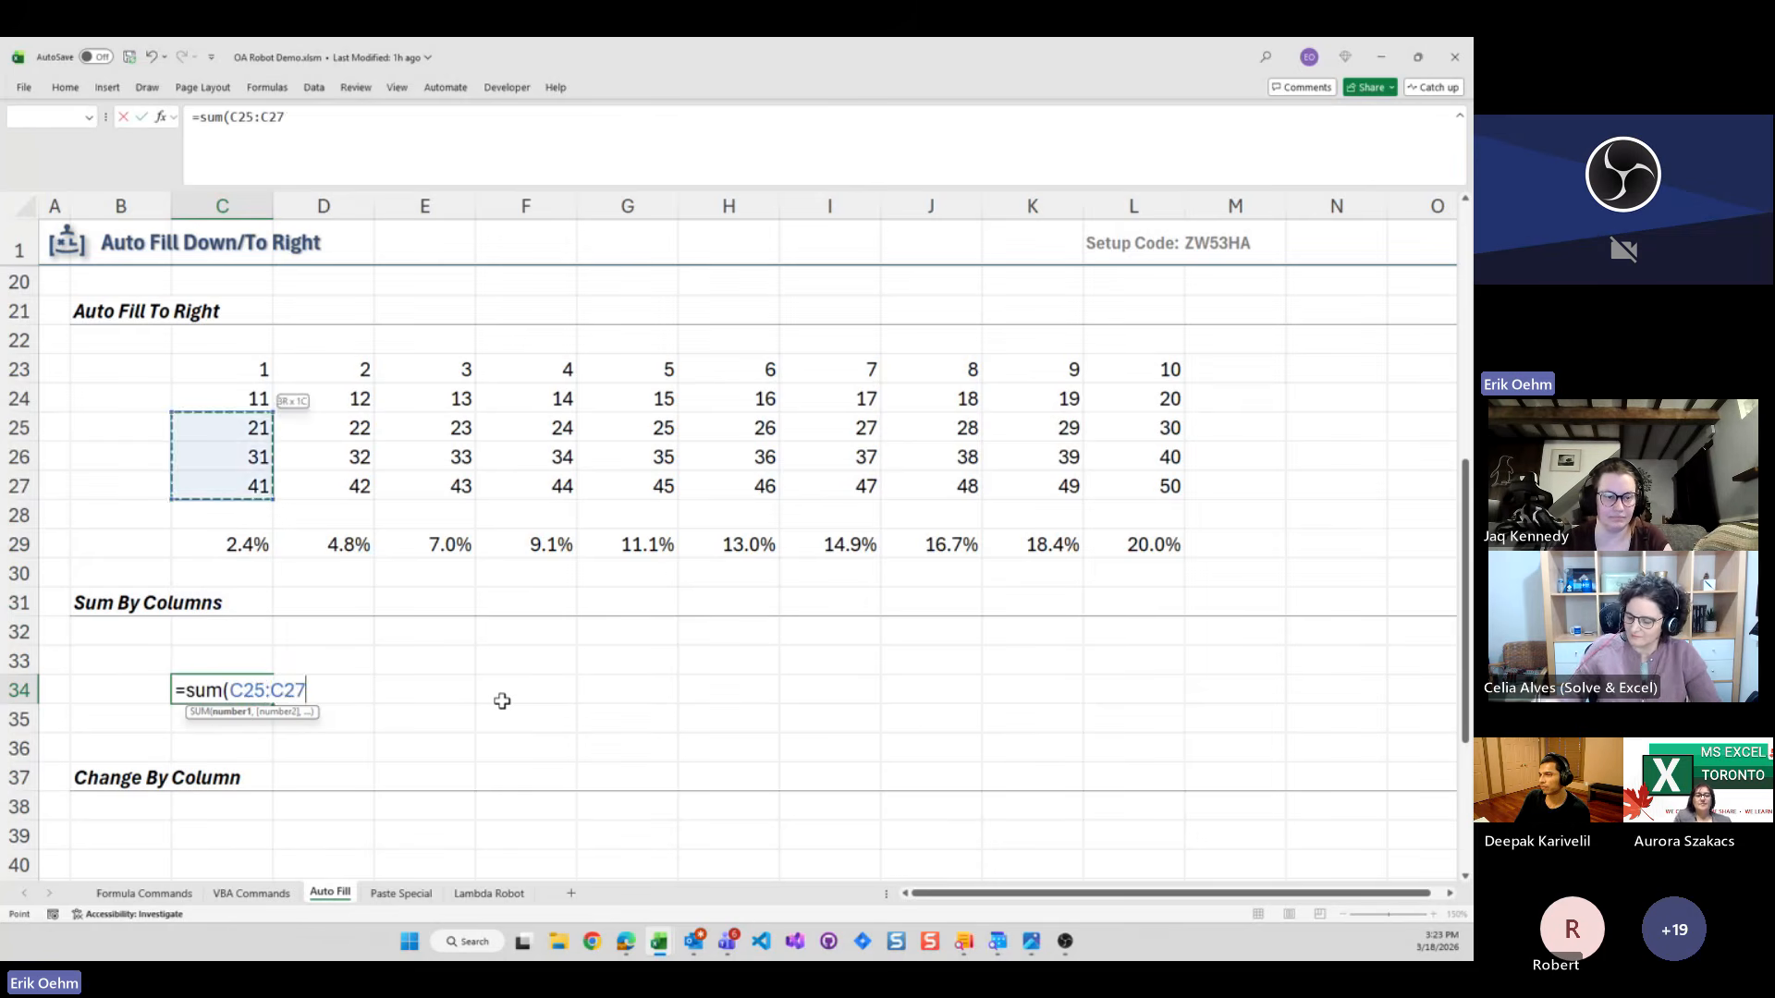
key("shift+Up")
key("ctrl+Return")
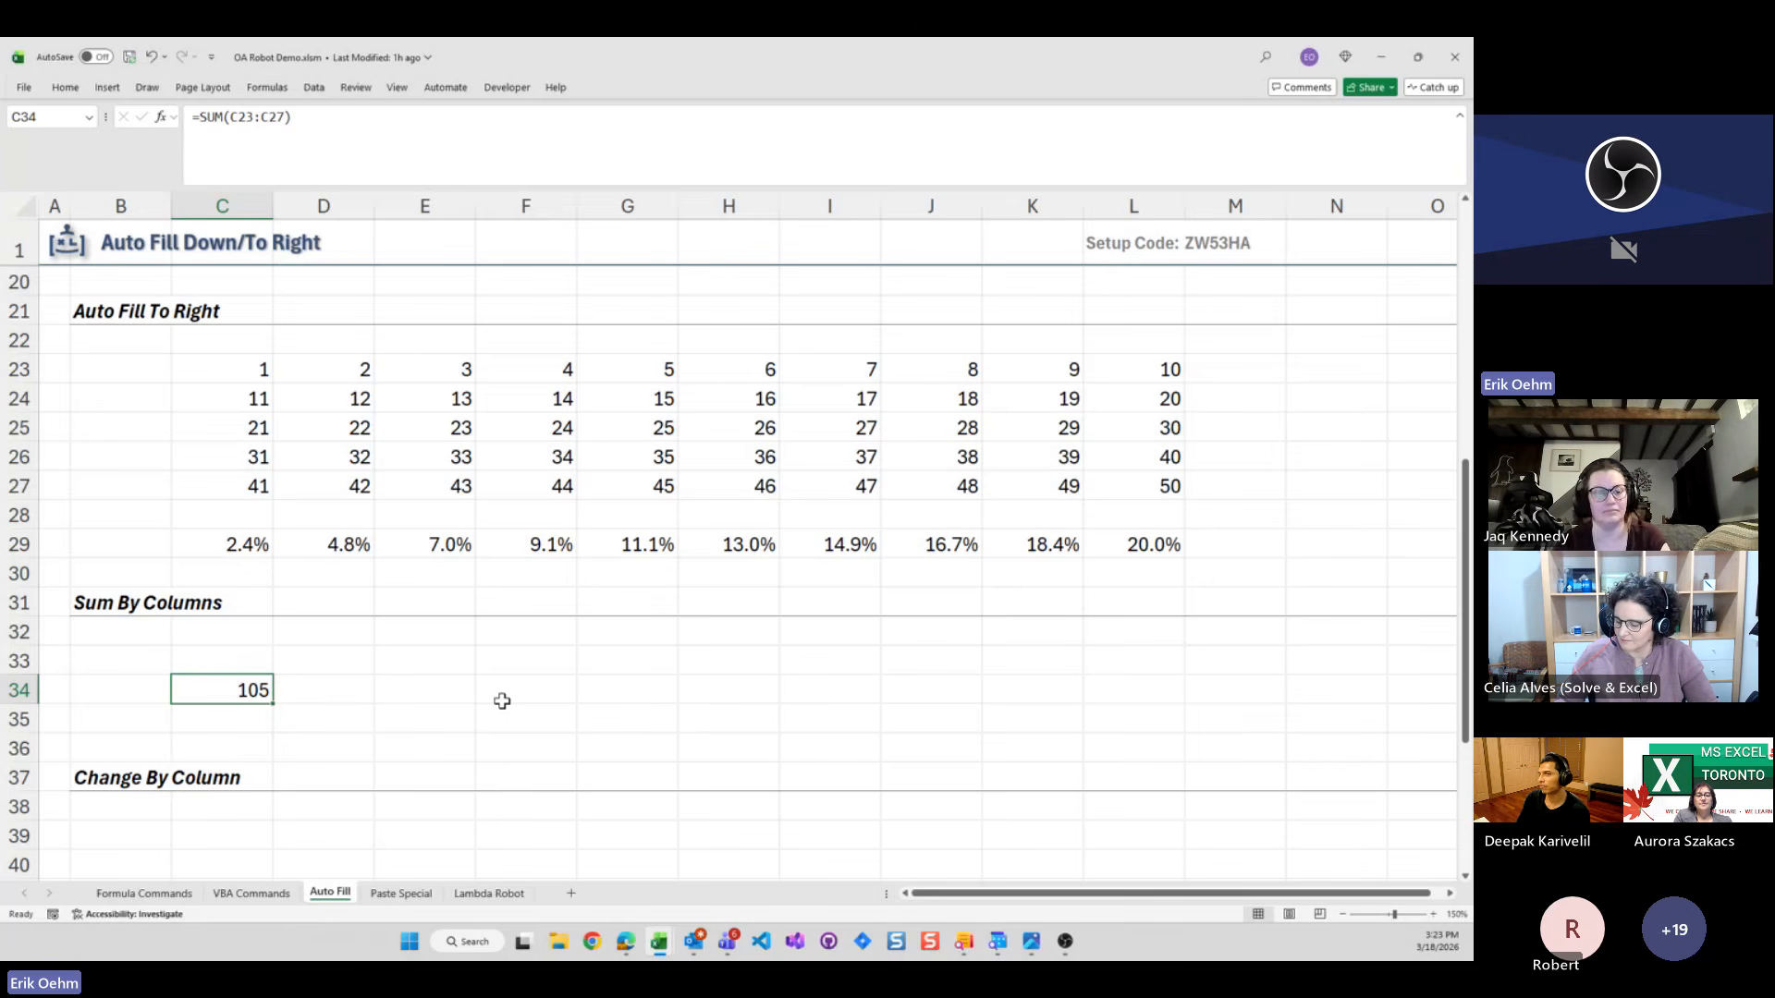
key("ctrl+shift+r")
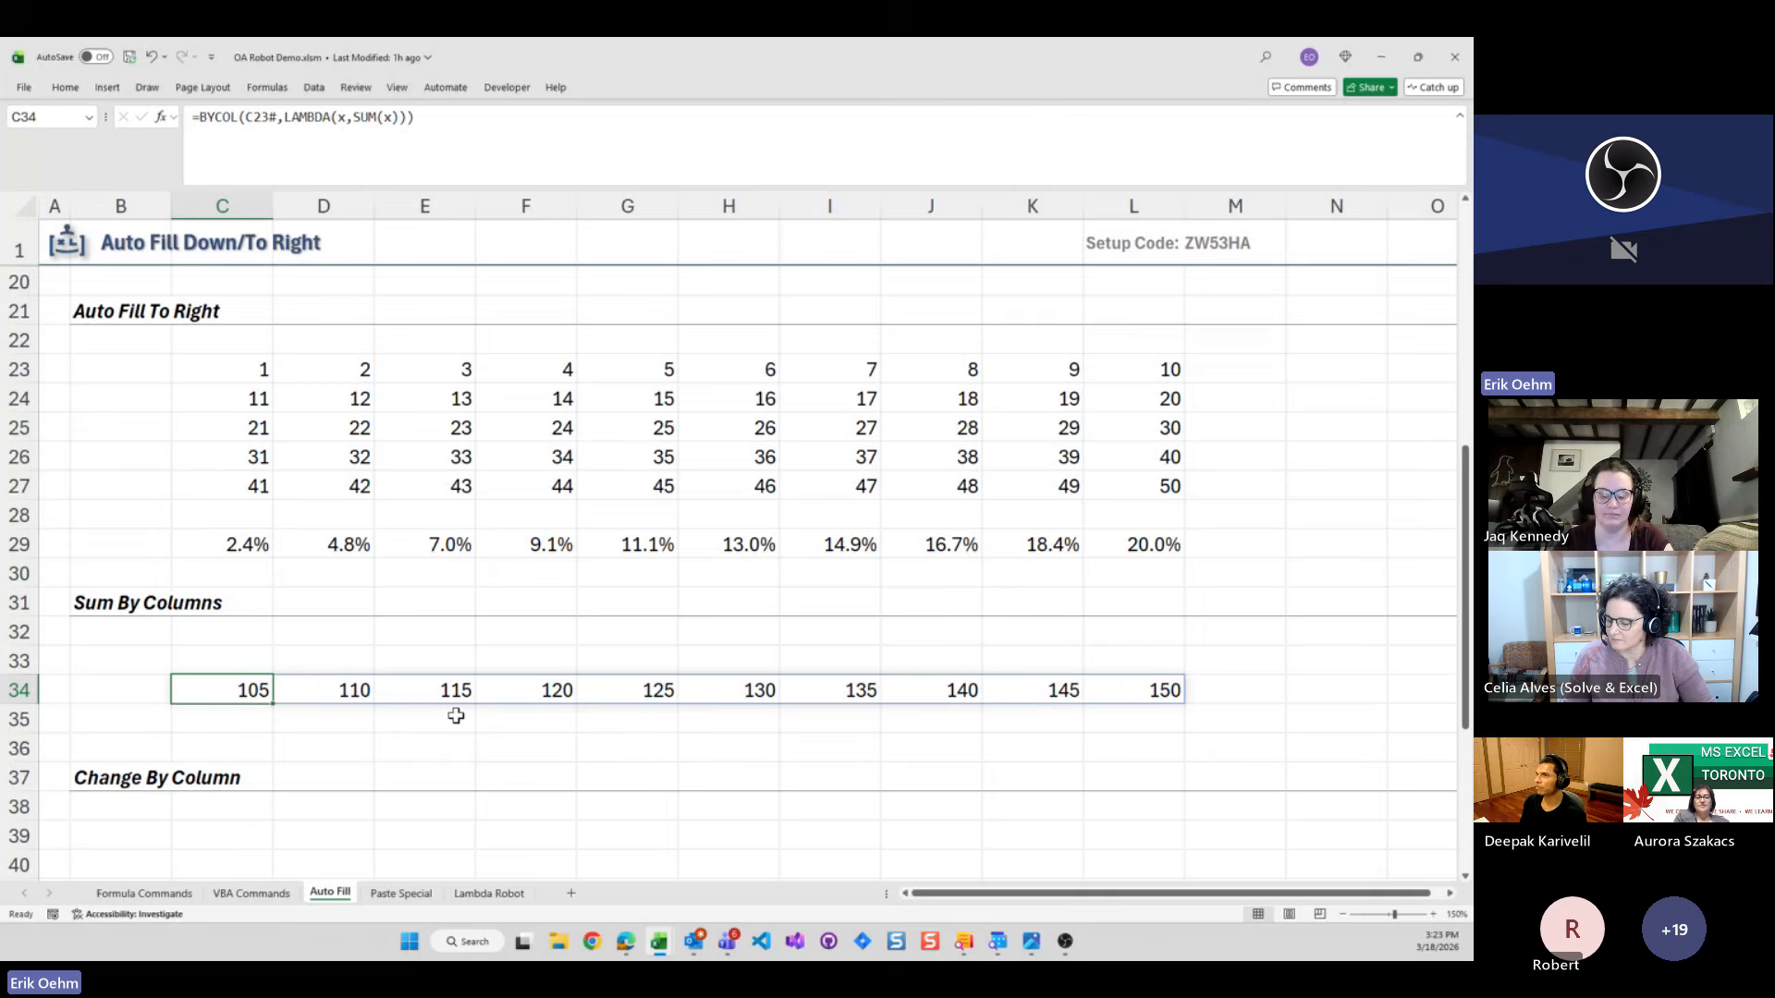
scroll(442, 694, "down", 1)
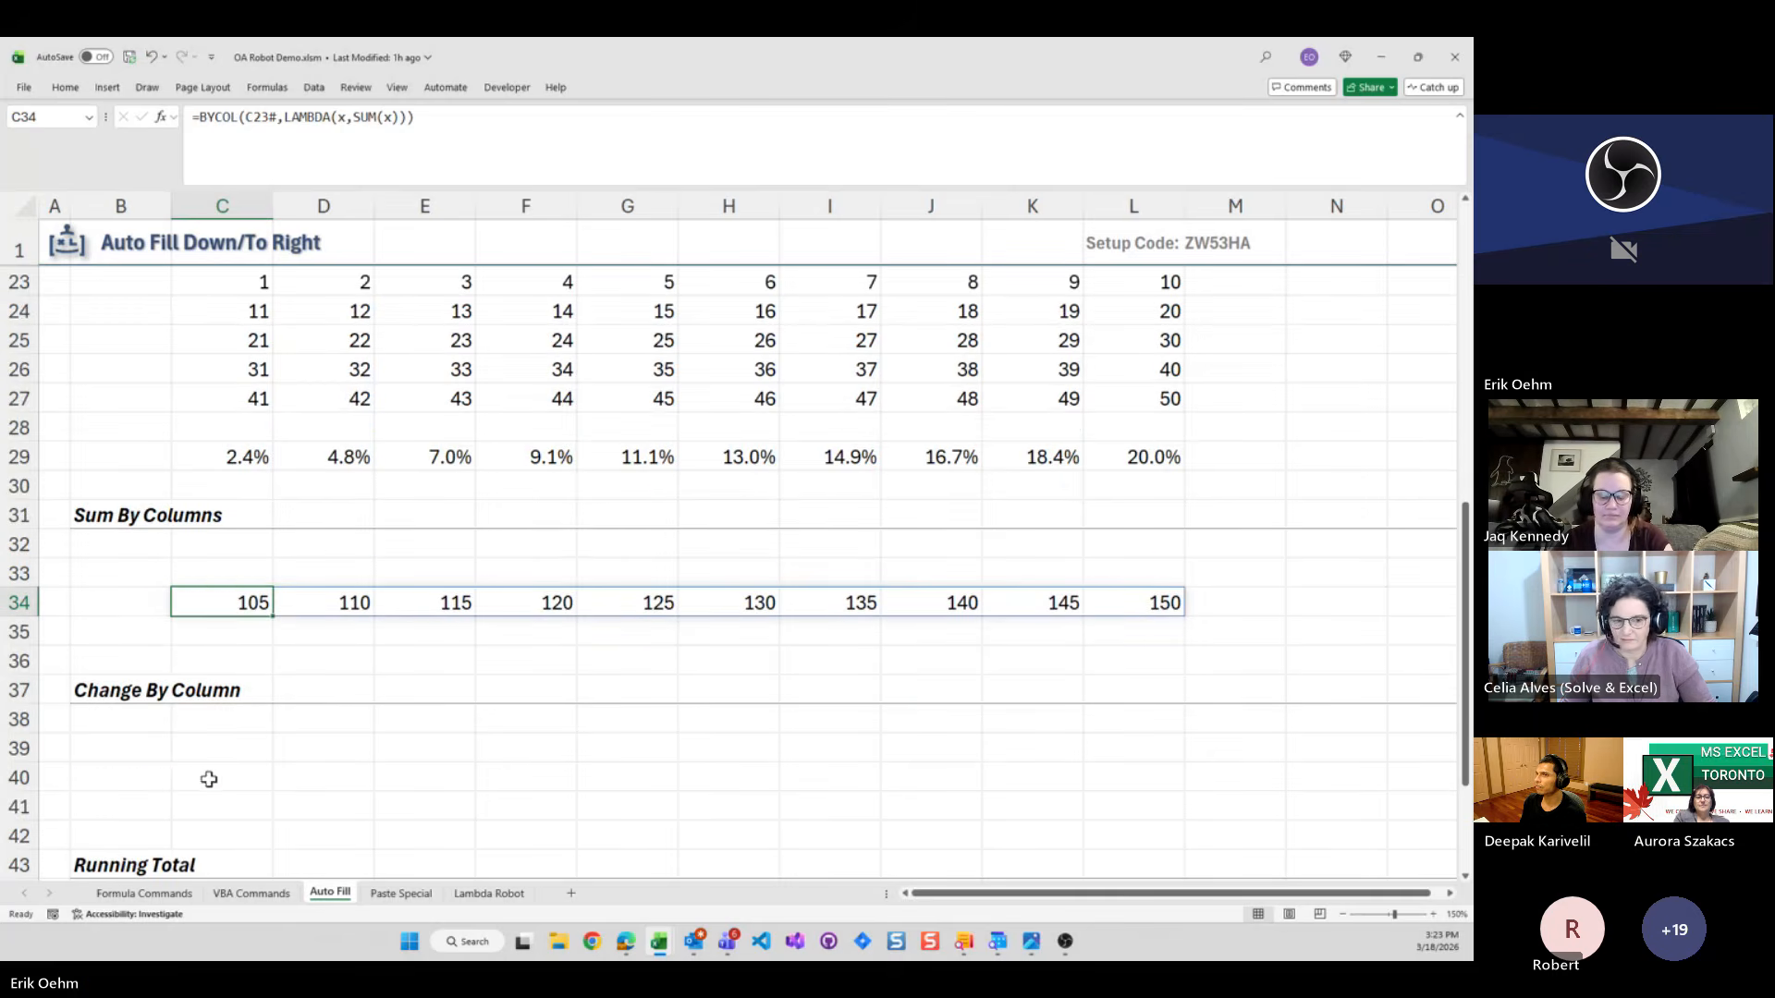
Enter =C34-B34 in C40 for the first column's change
left_click(237, 777)
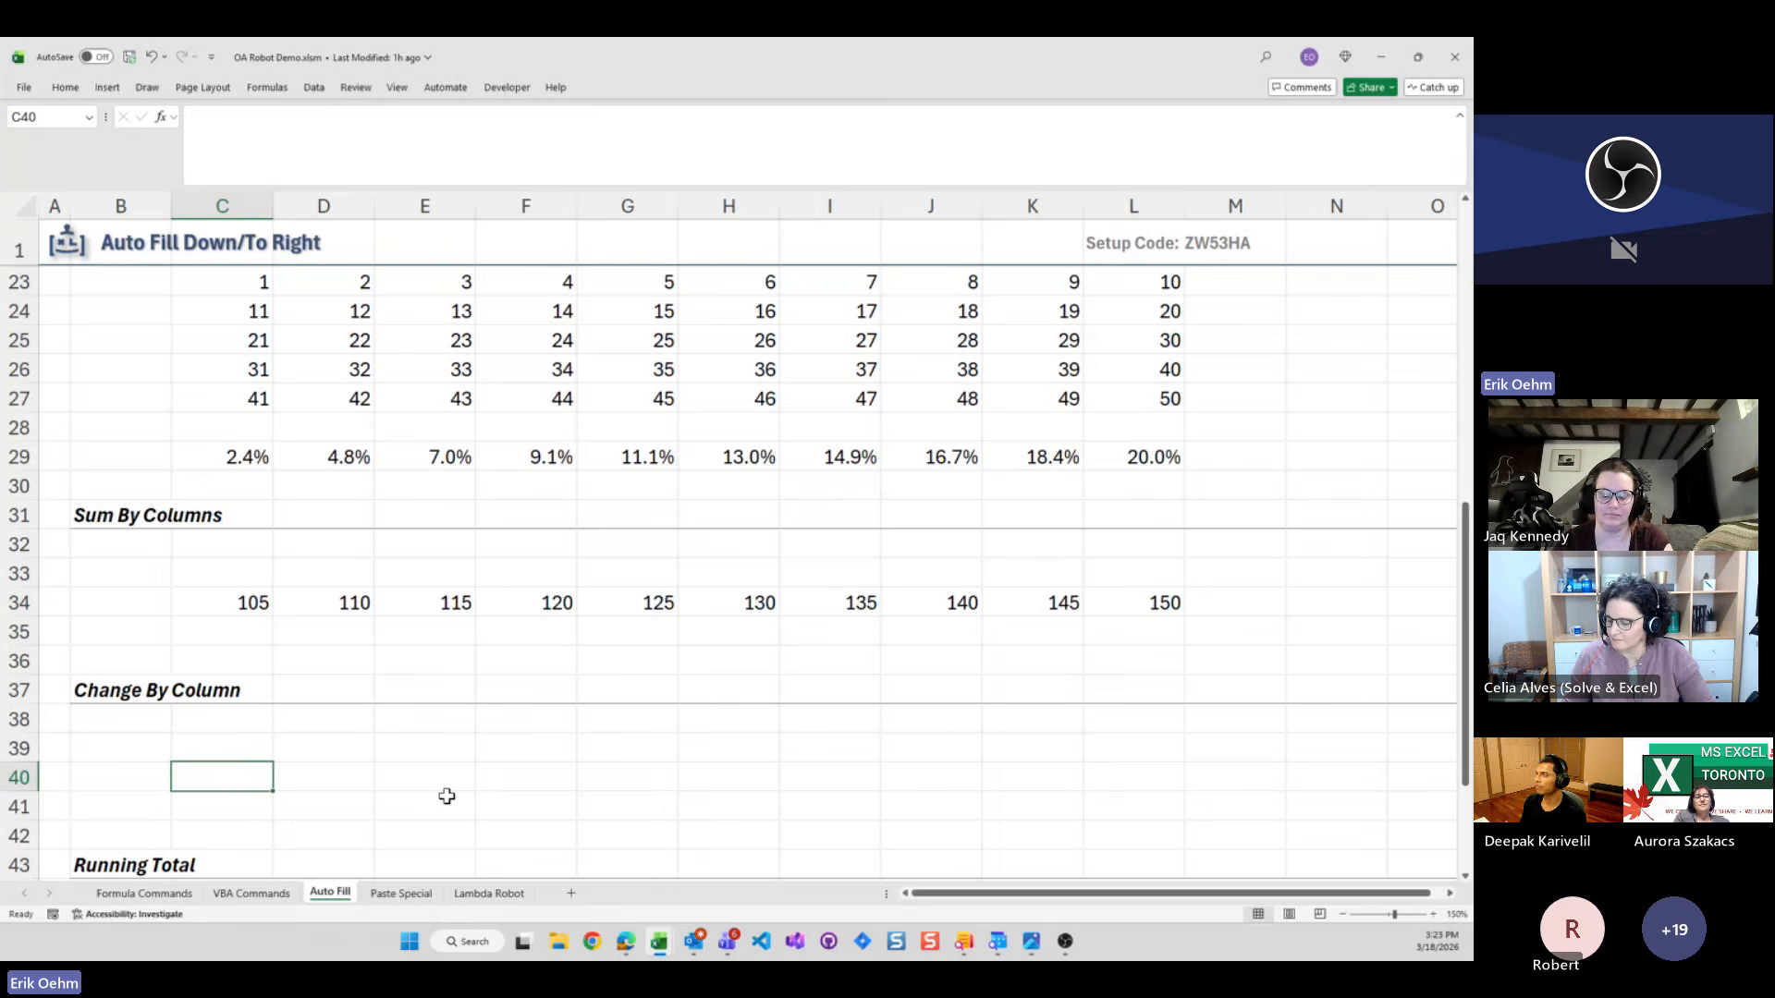
type("=")
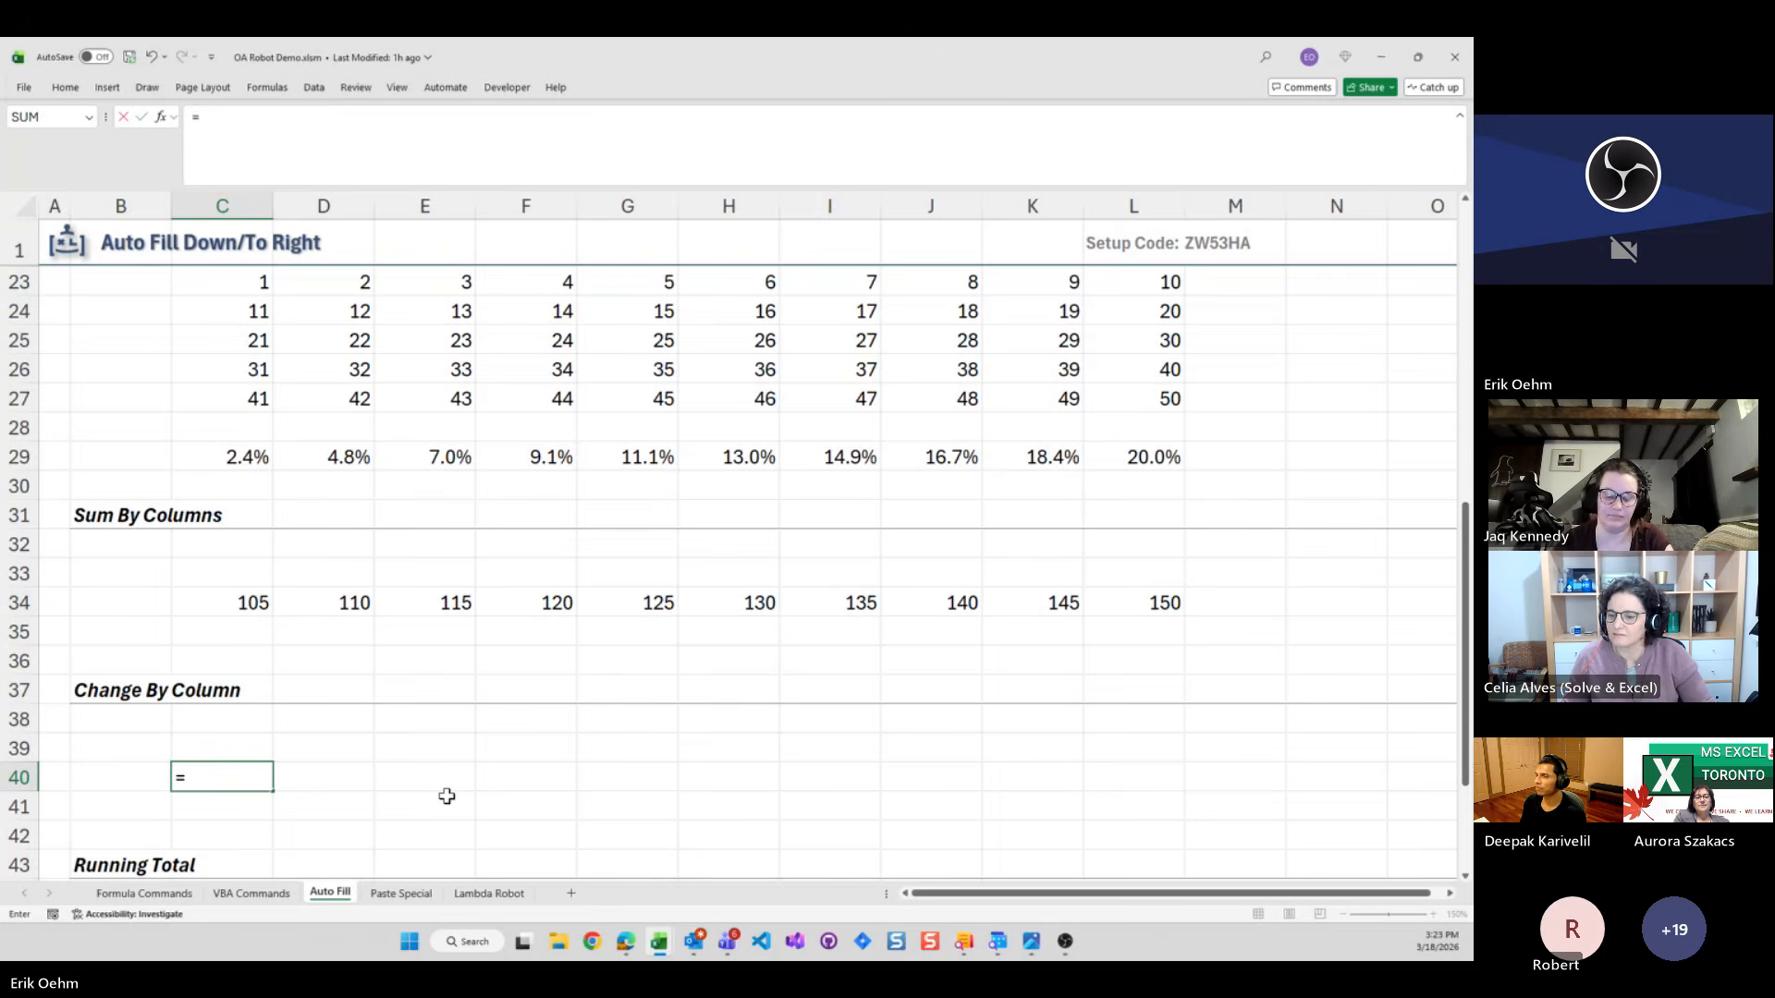
key("Up")
key("Up")
key("Up")
key("Up")
key("Up")
key("Up")
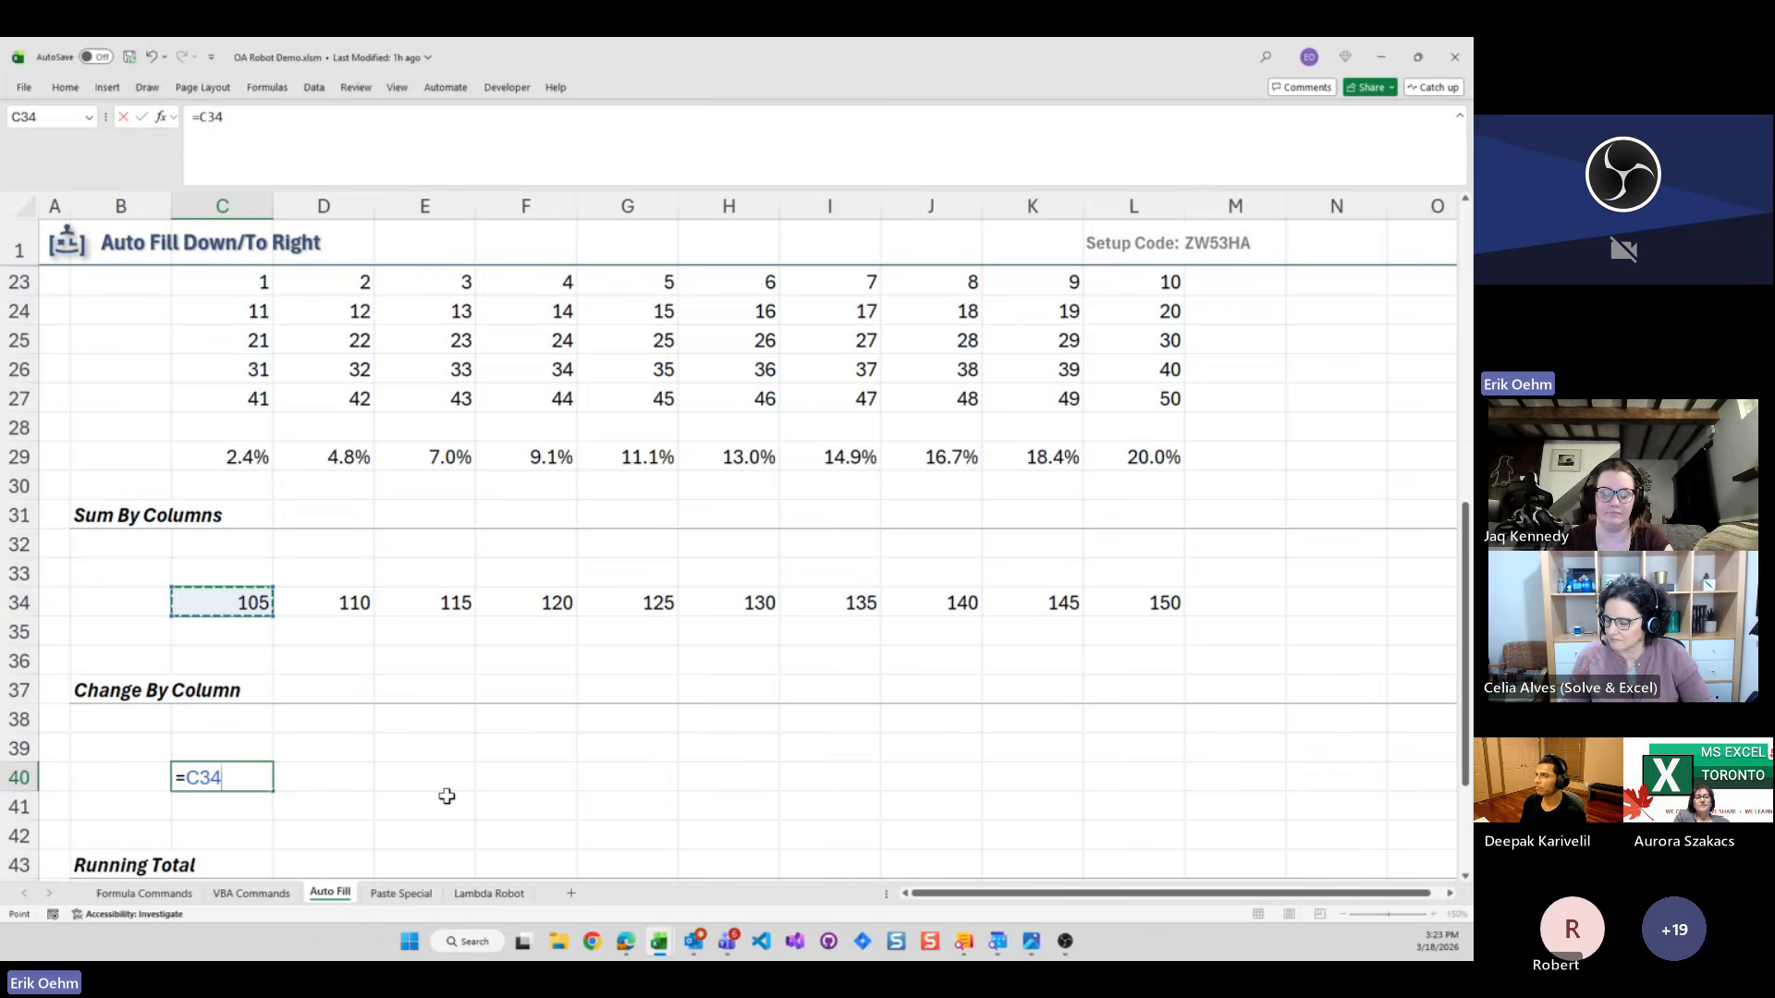
type("-")
key("Up")
key("Up")
key("Up")
key("Up")
key("Up")
key("Up")
key("Left")
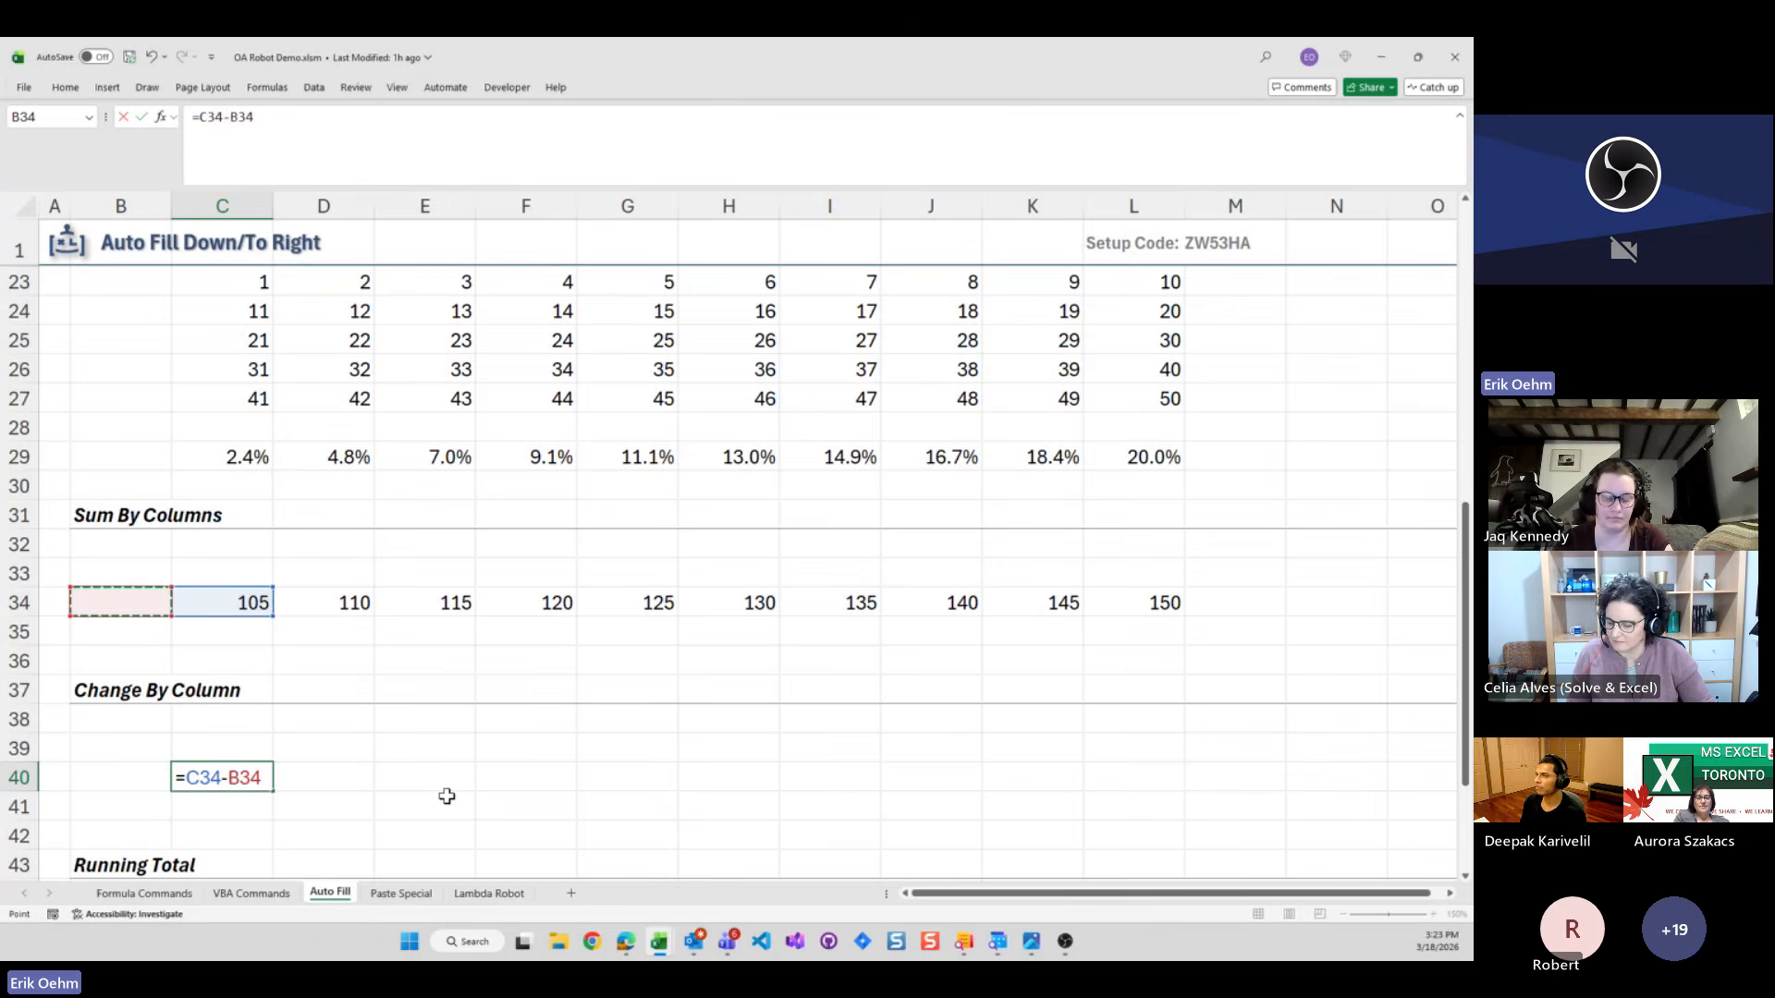
key("ctrl+Return")
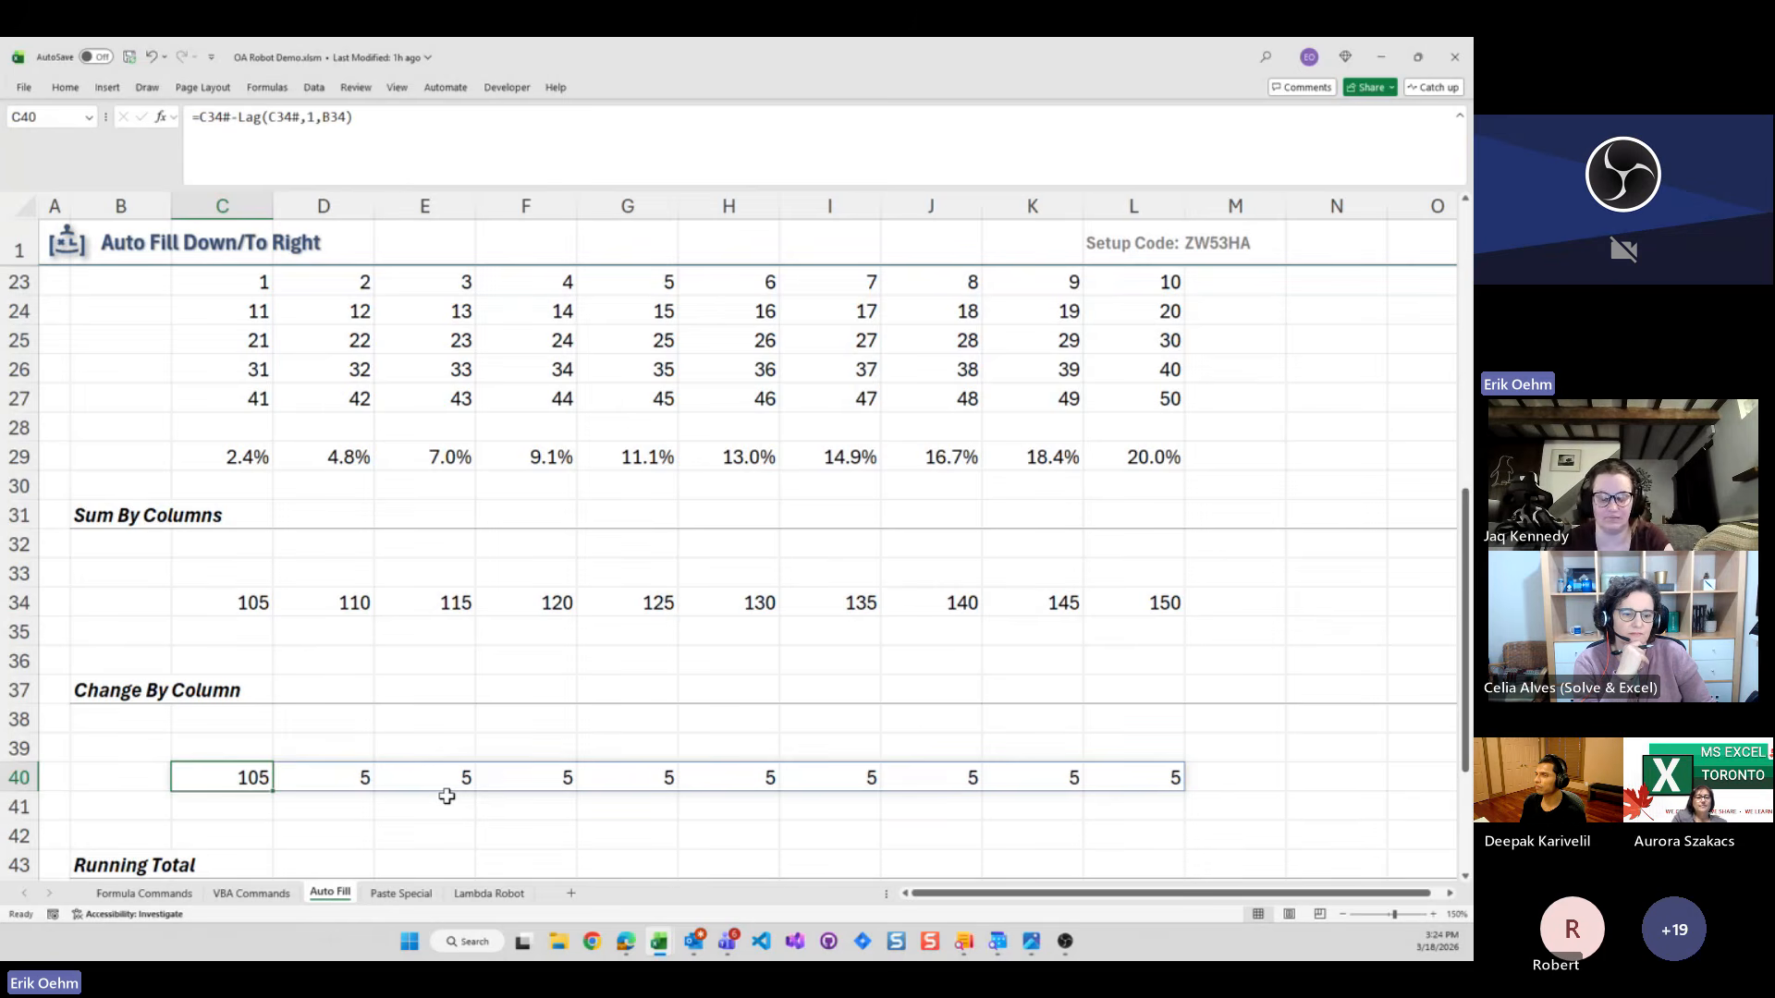
Change C40 to the spilling =C34#-Lag(C34#,1,B34) formula, showing 105 then 5s
left_click(376, 118)
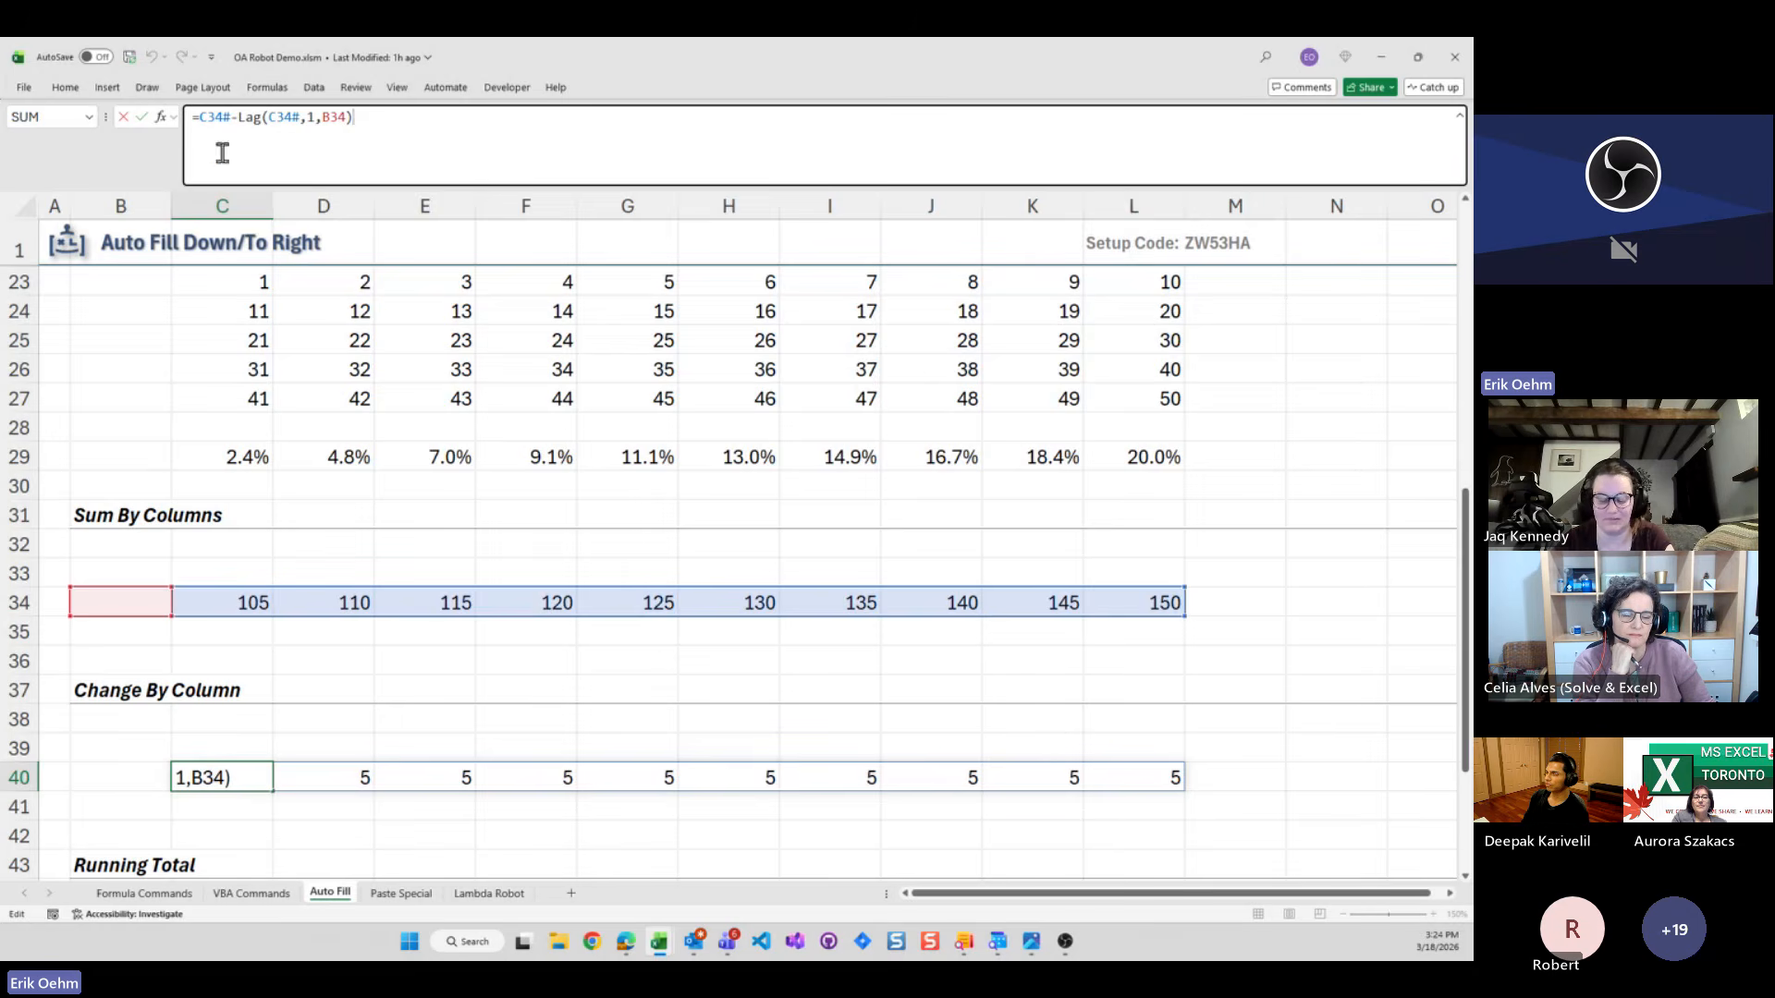
key("ctrl+Return")
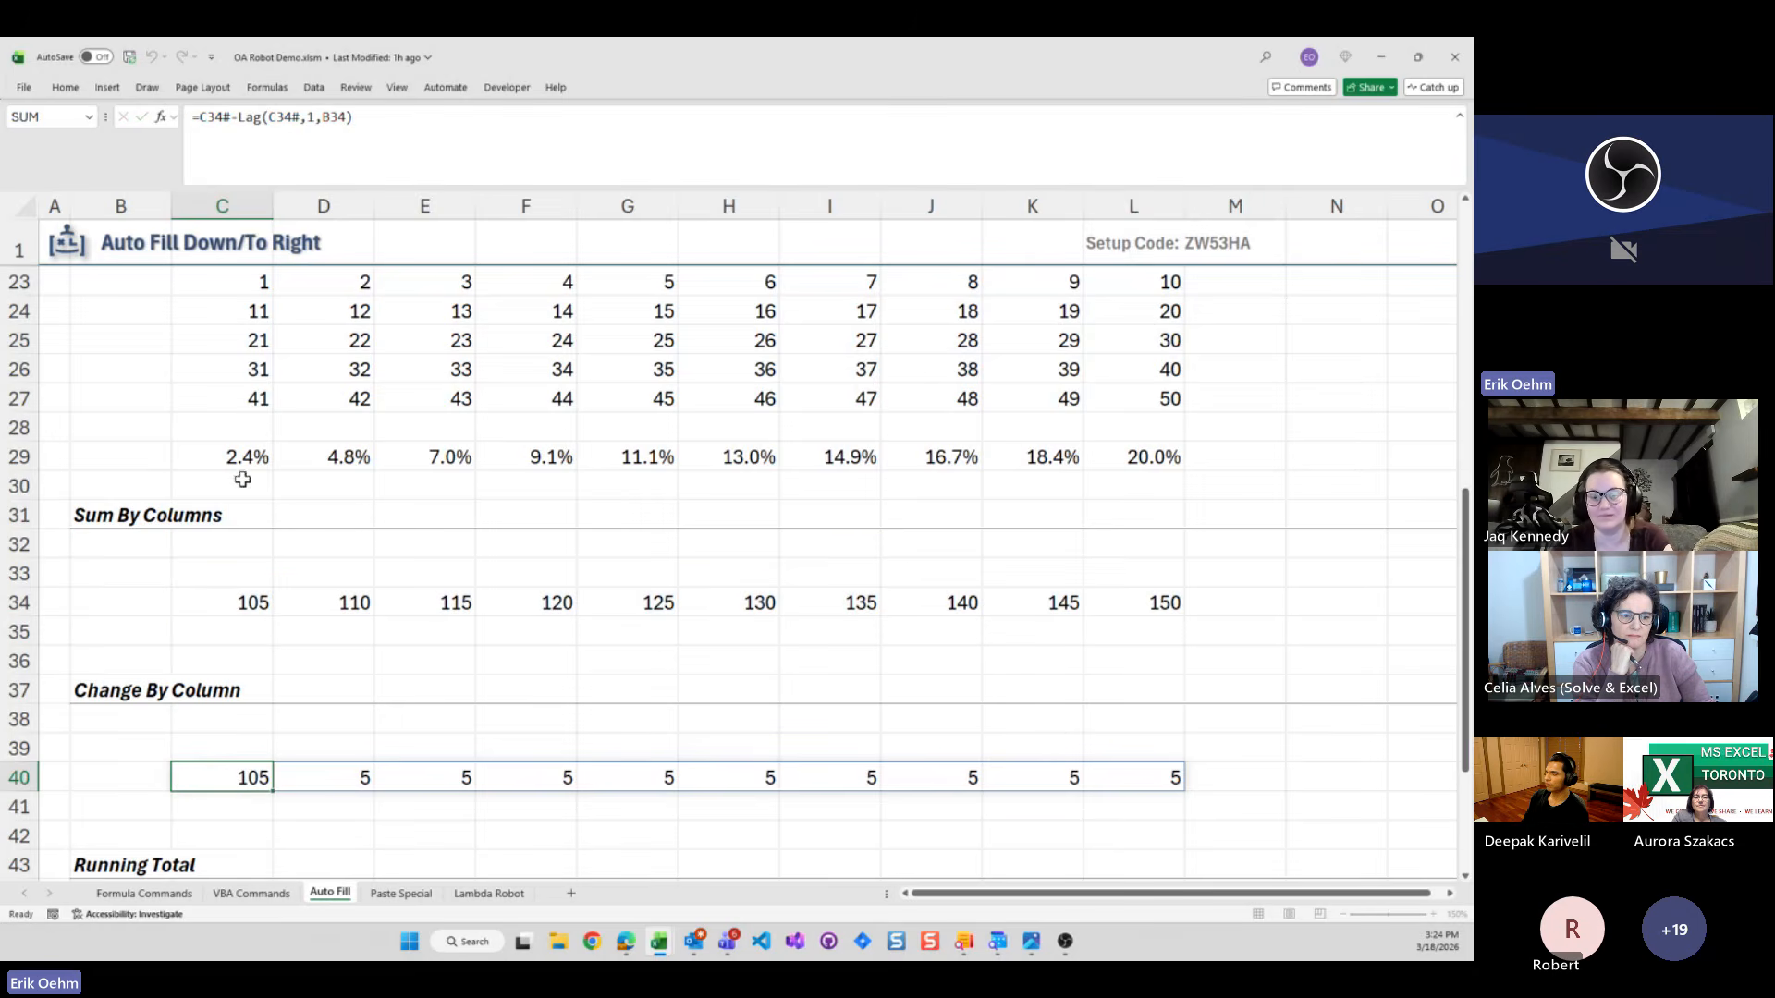
key("ctrl+space")
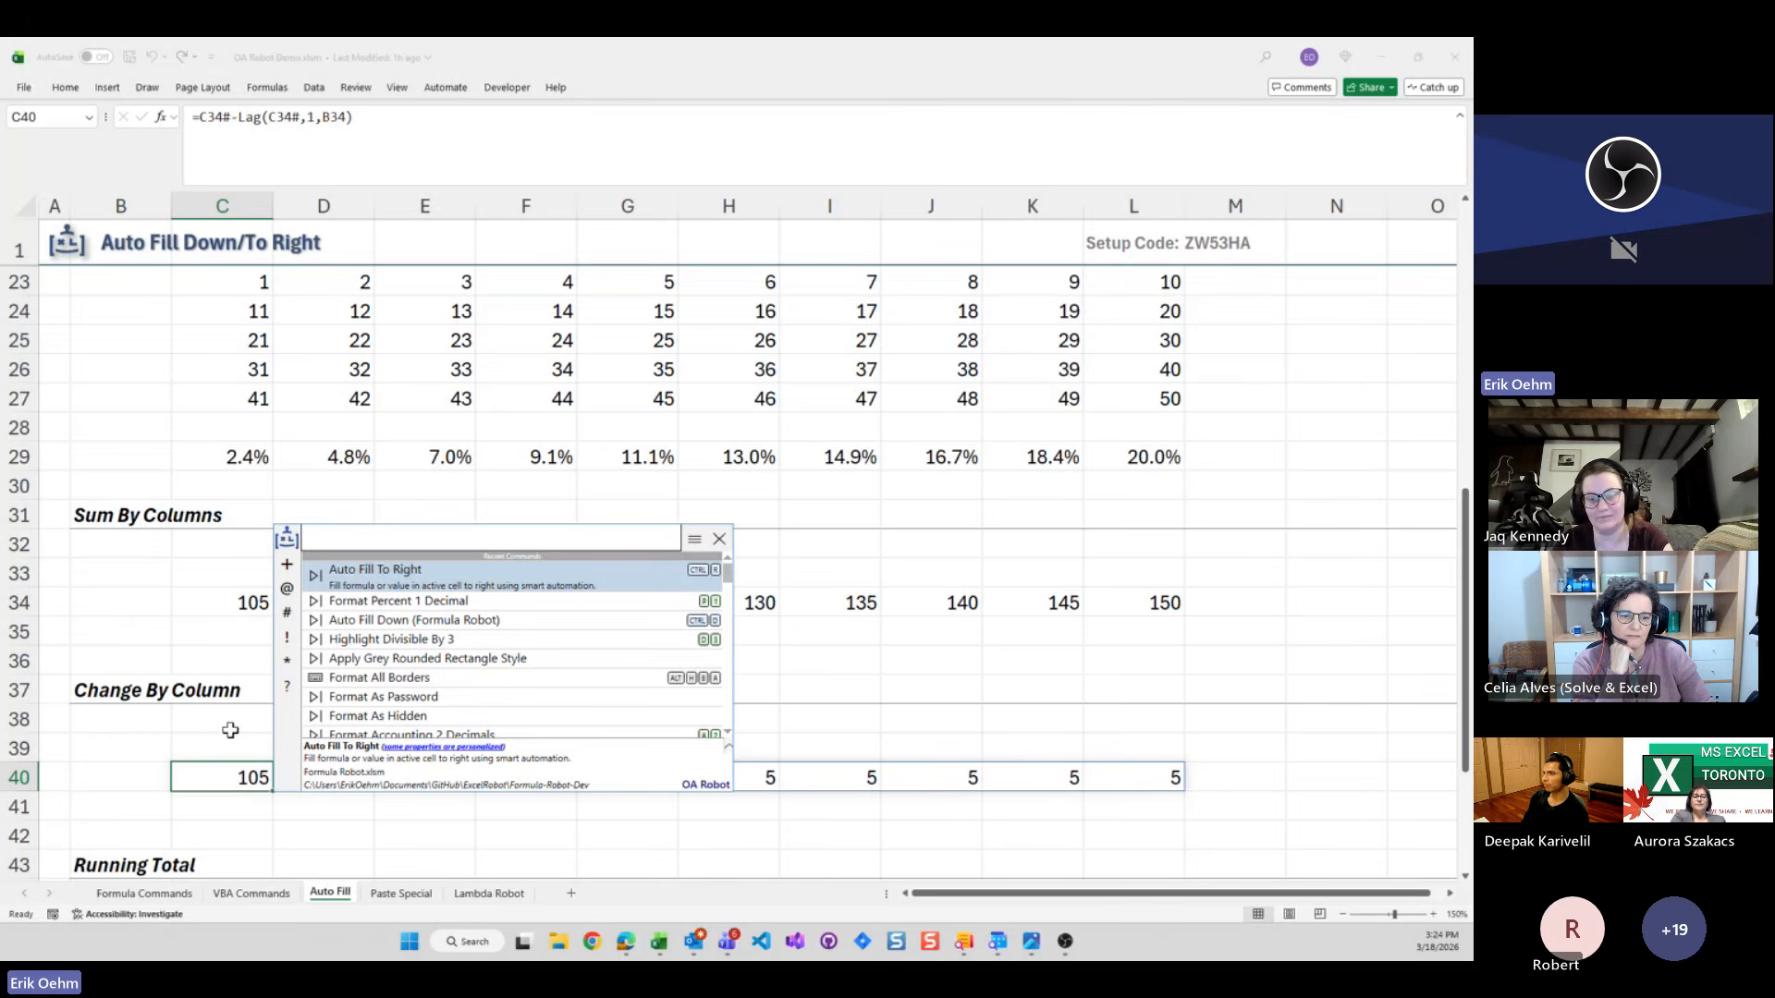
key("Escape")
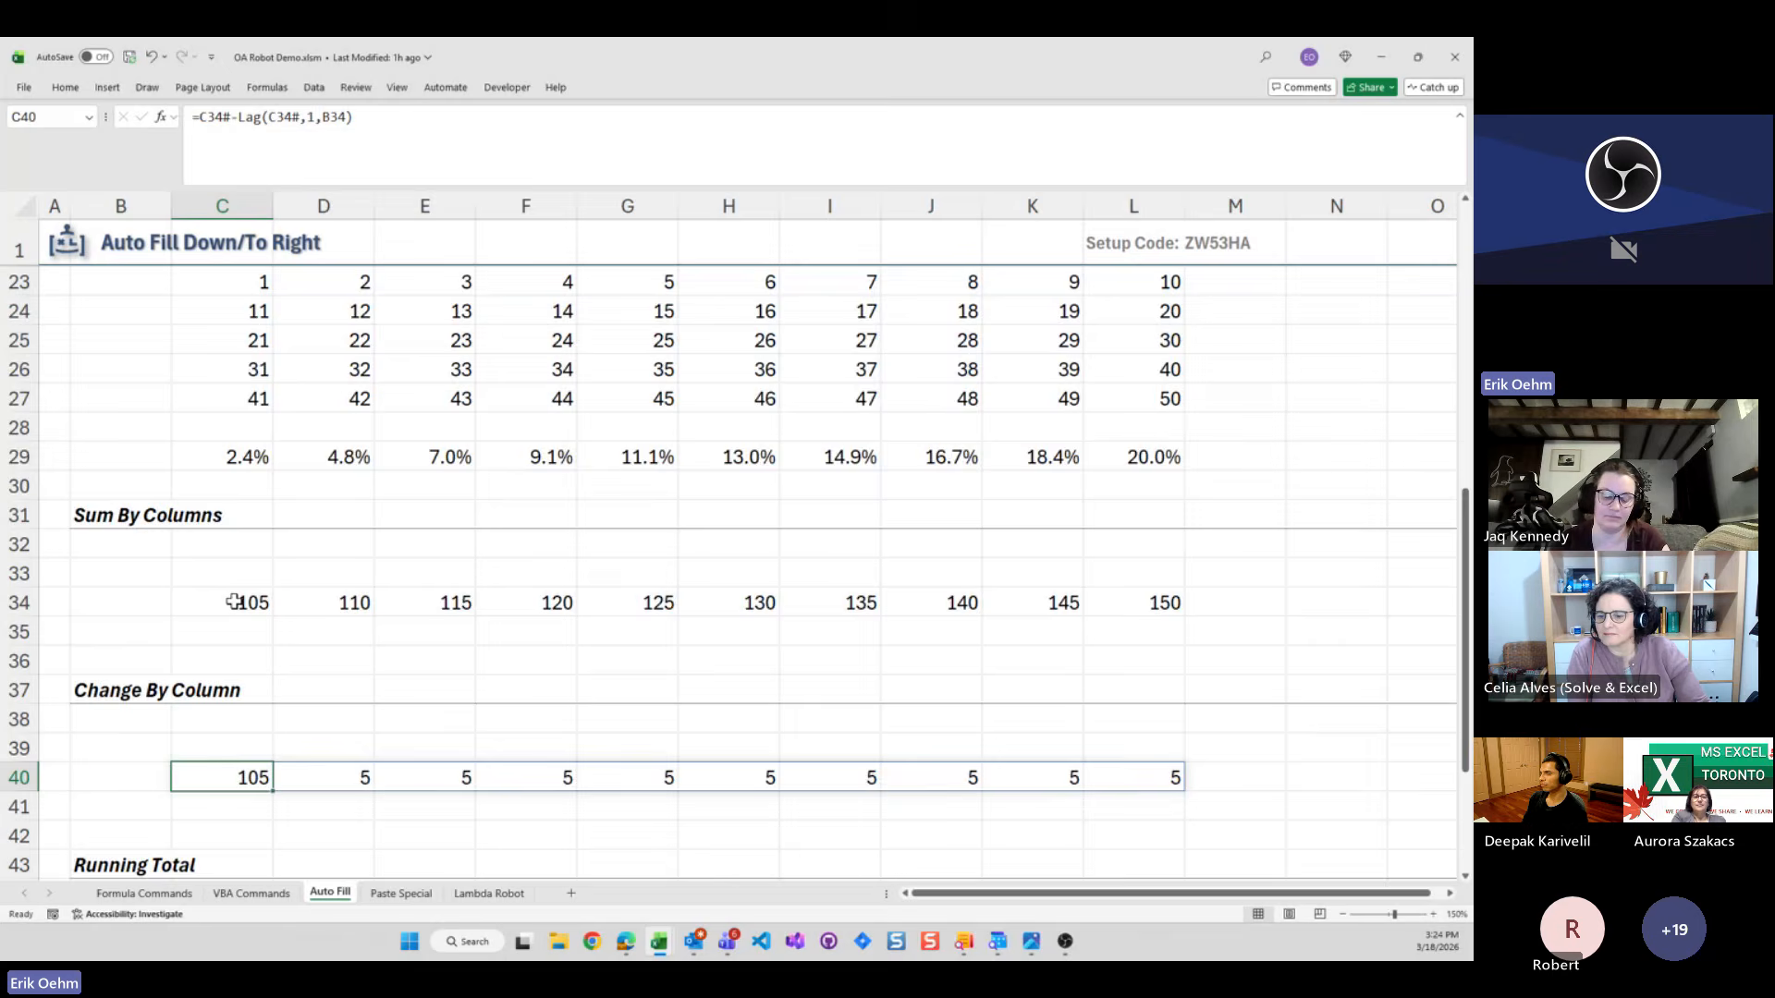
scroll(235, 591, "down", 1)
scroll(250, 555, "down", 2)
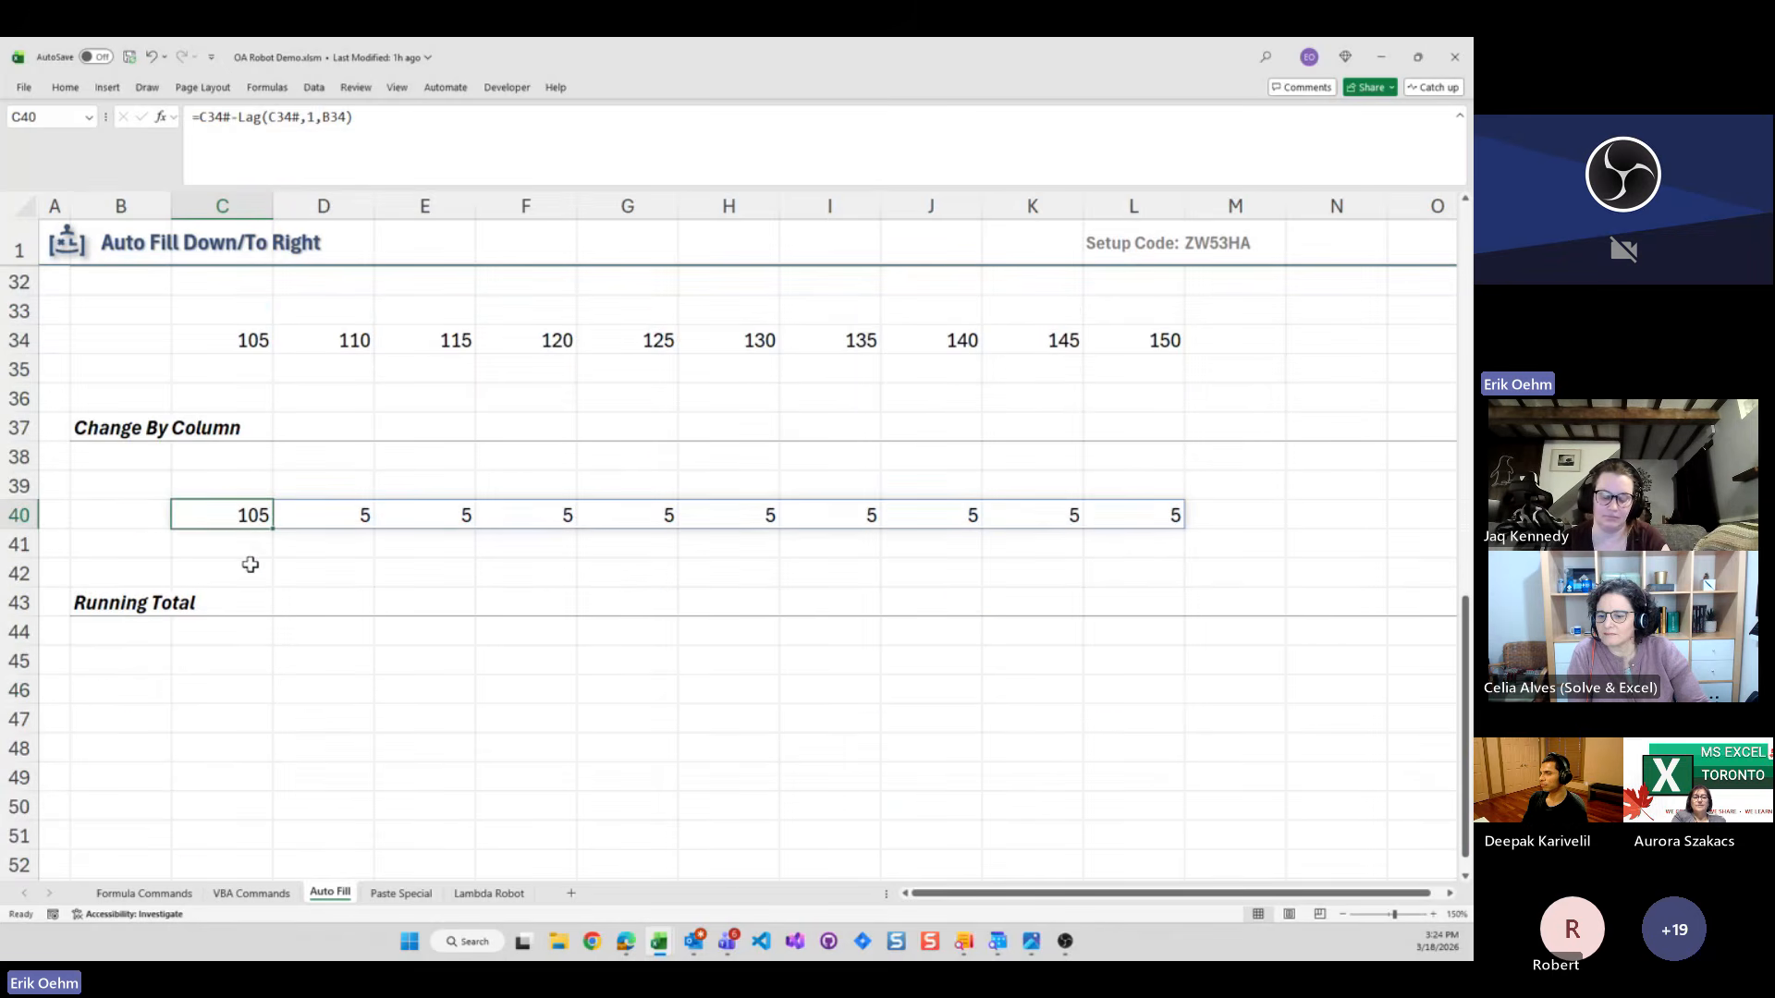
Enter =B46+C34 in C46 and clear the stray 1 to 5 numbers below it
left_click(218, 688)
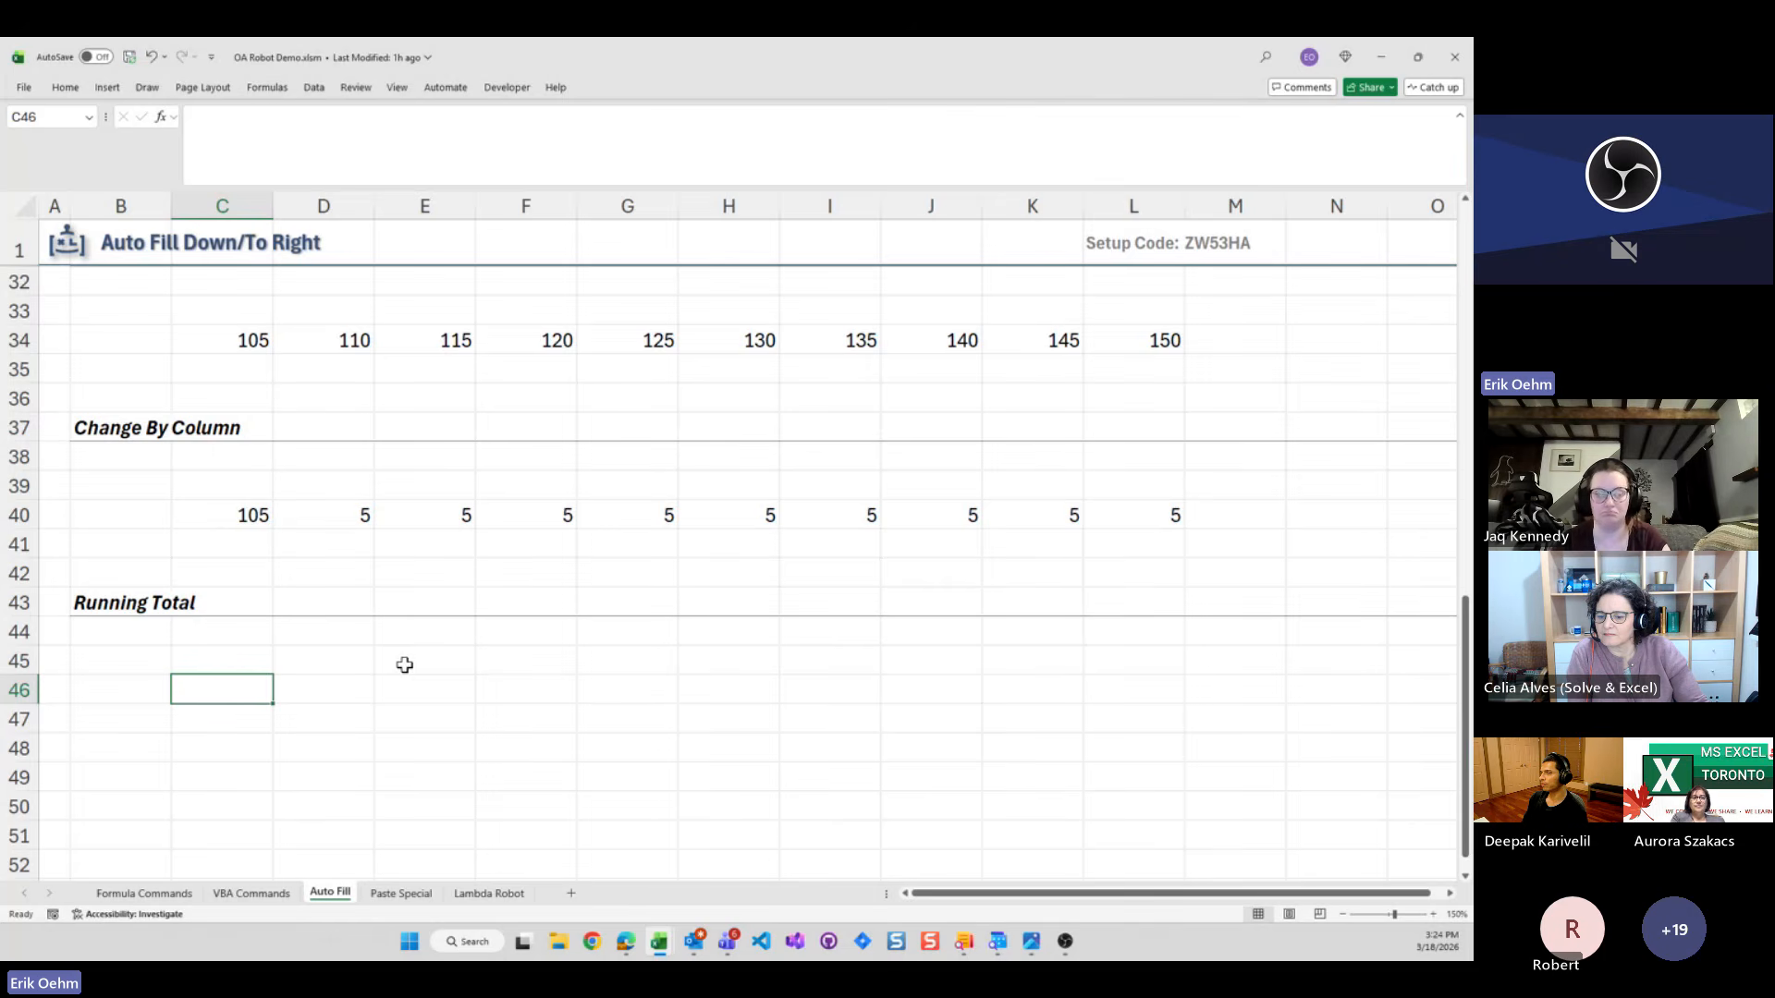
type("=")
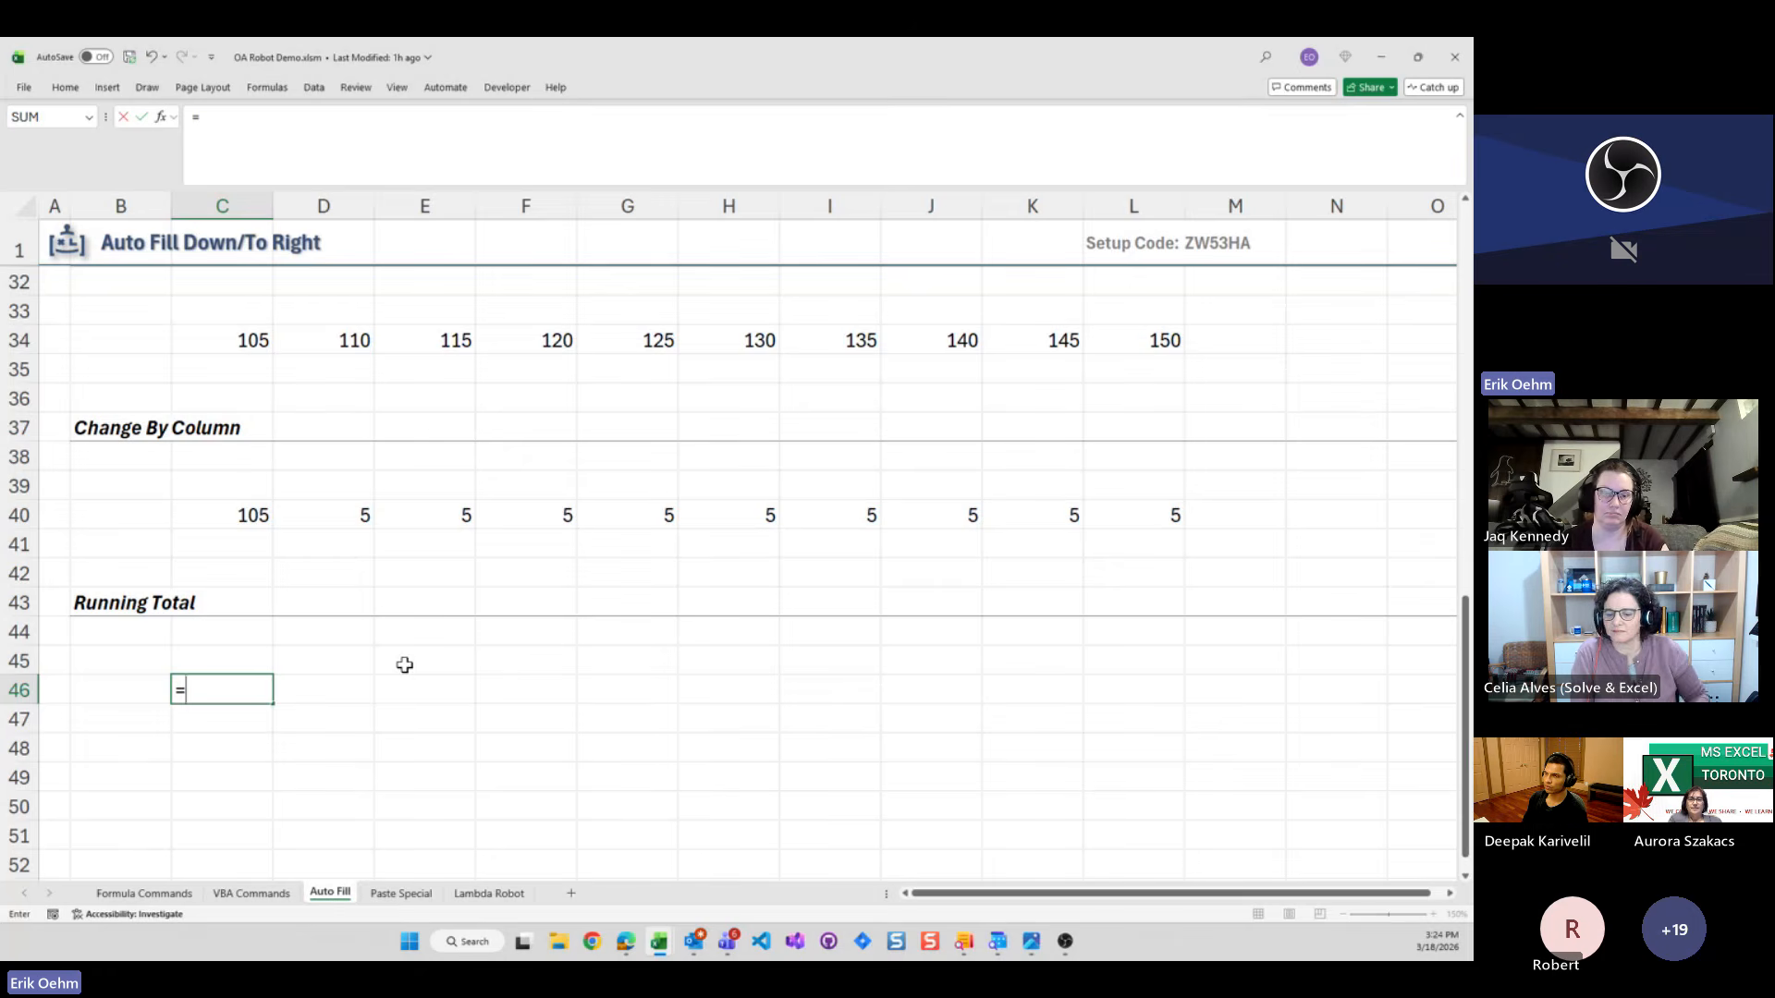
key("Left")
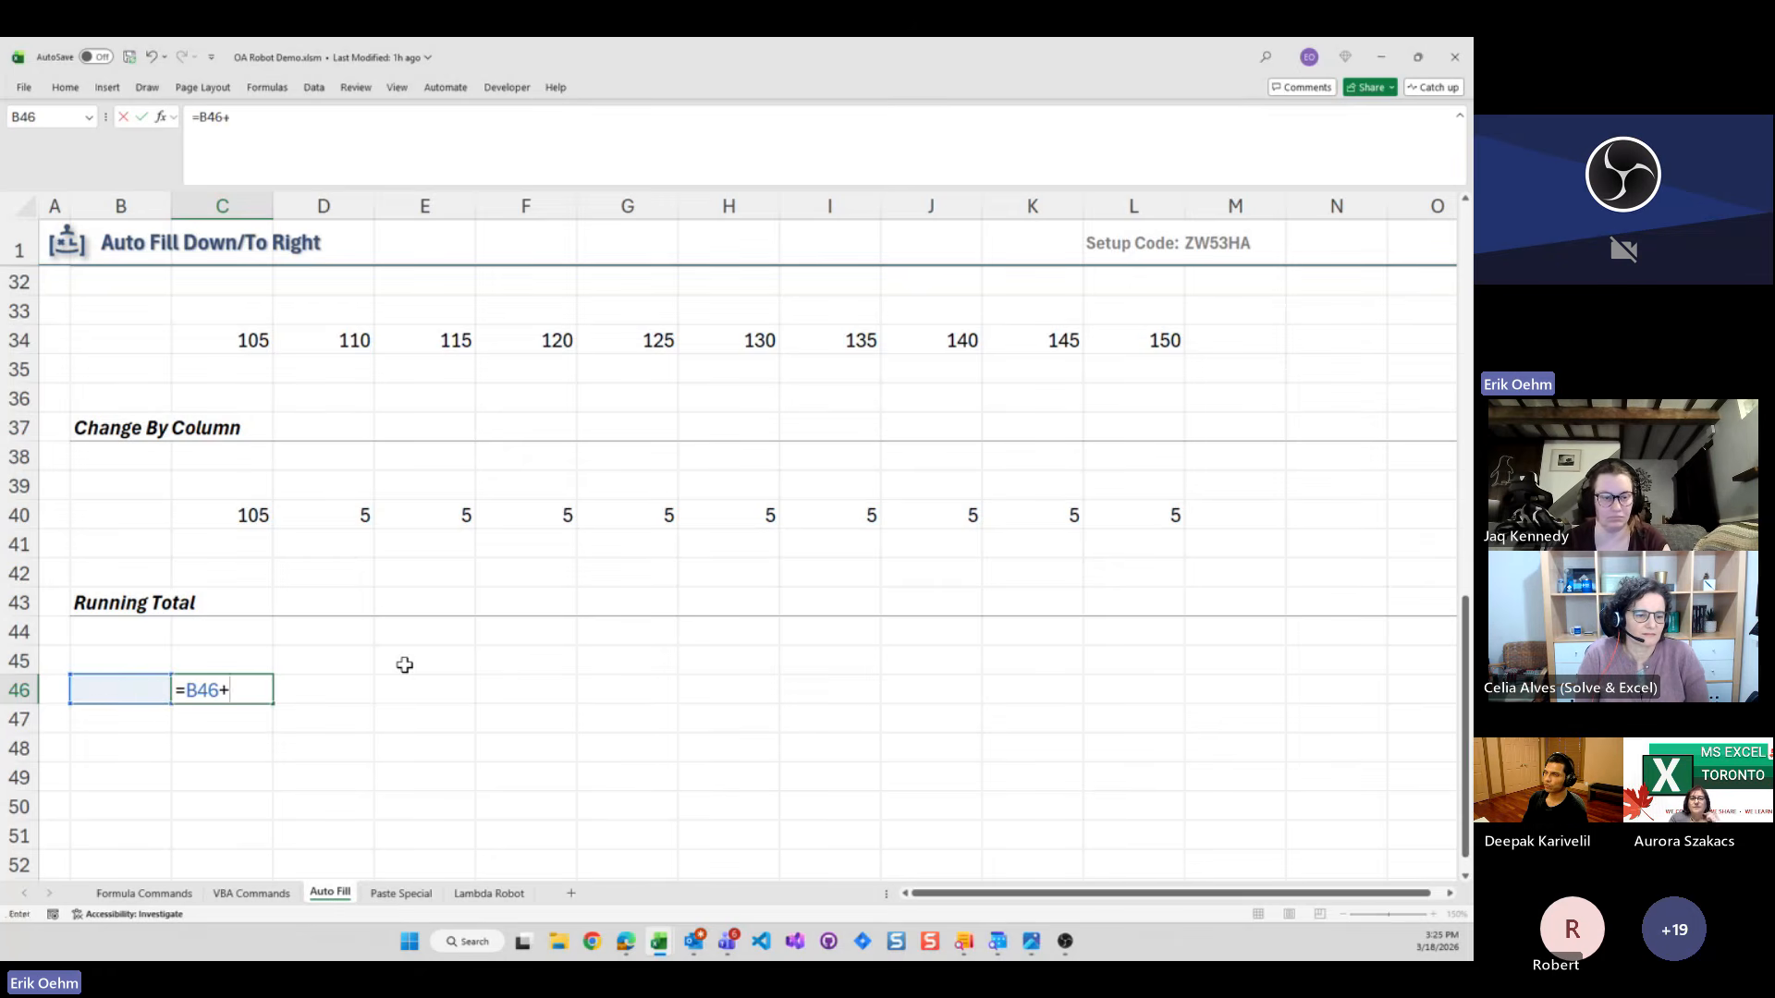
type("+")
key("Up")
key("Up")
key("Up")
key("Up")
key("Up")
key("Up")
key("Up")
key("Up")
key("Up")
key("Up")
key("Up")
key("Up")
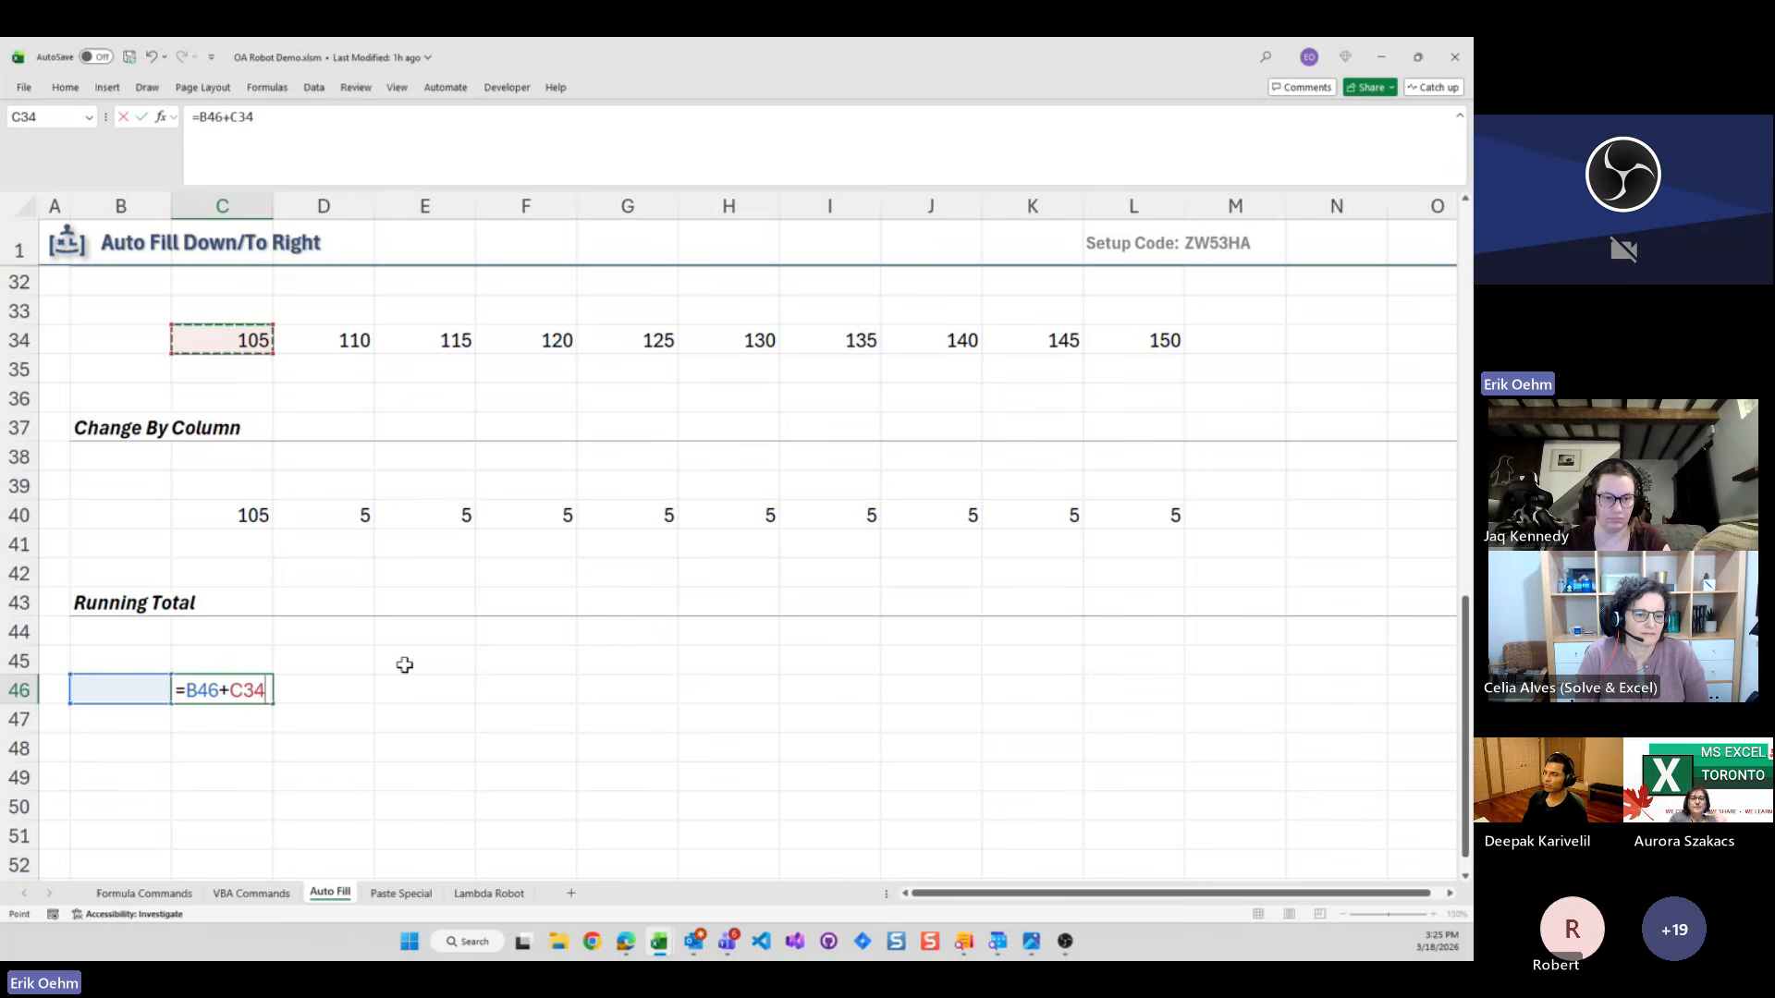
key("ctrl+Return")
key("Down")
key("Down")
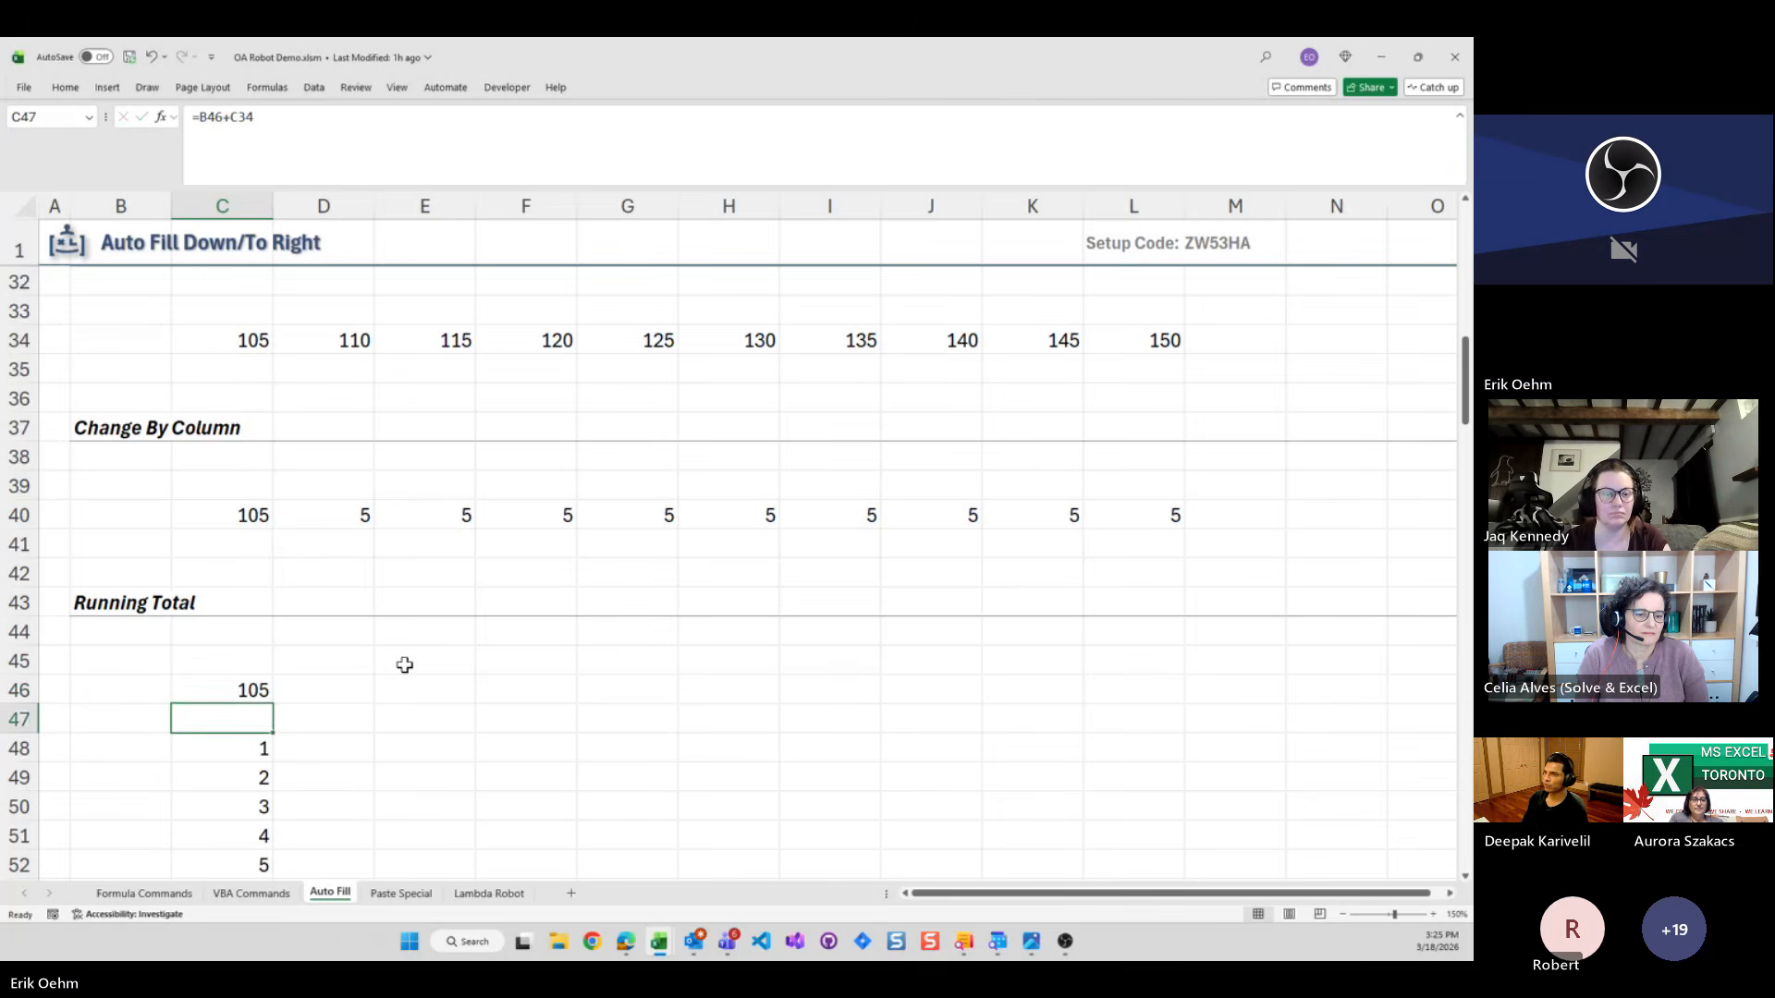
key("Delete")
key("Up")
key("Up")
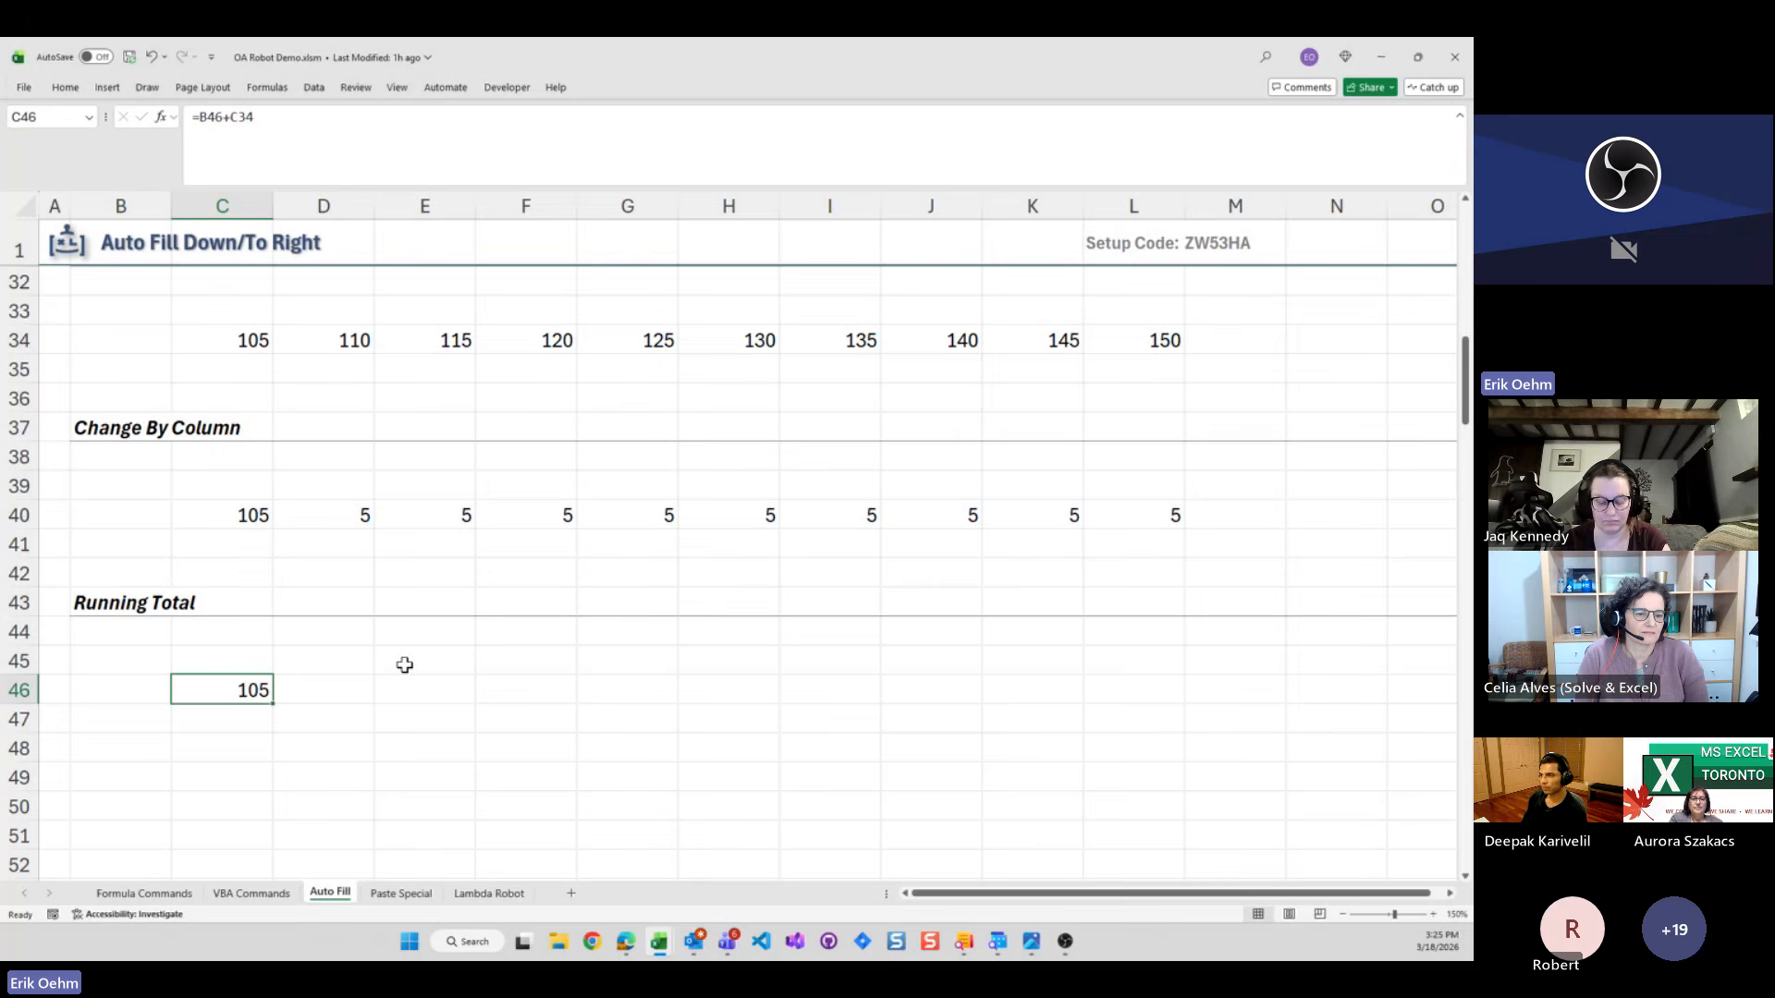
key("Left")
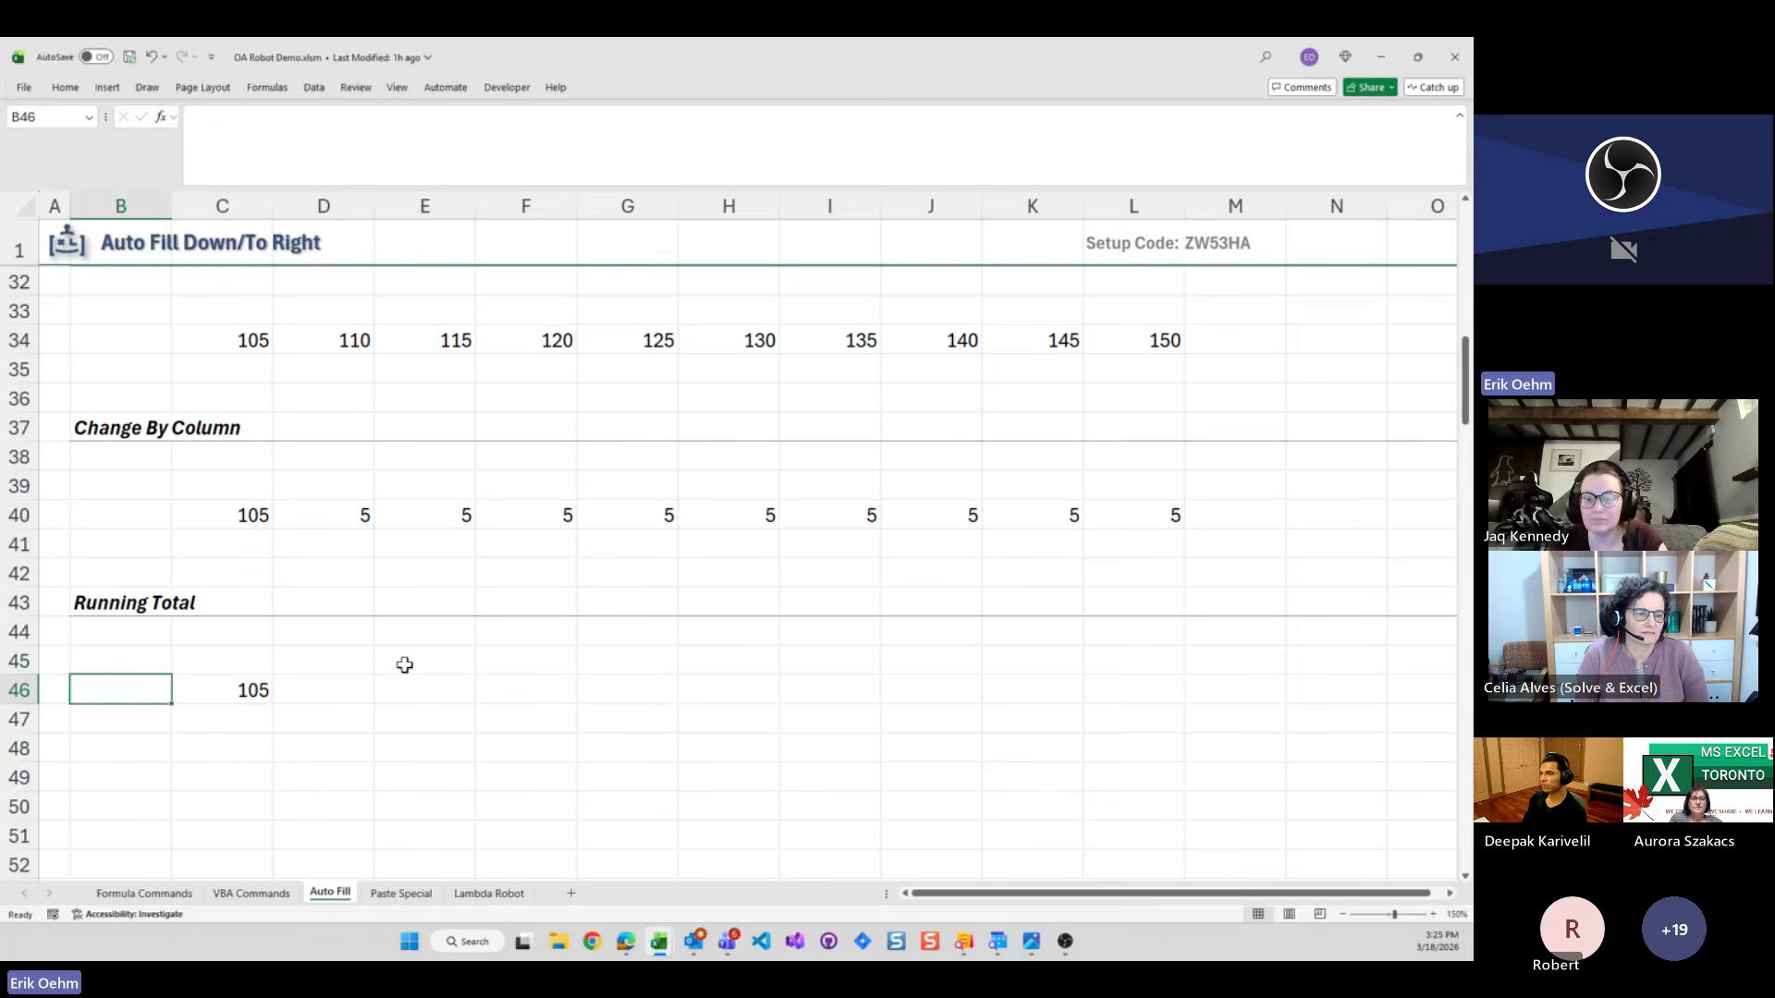
key("Right")
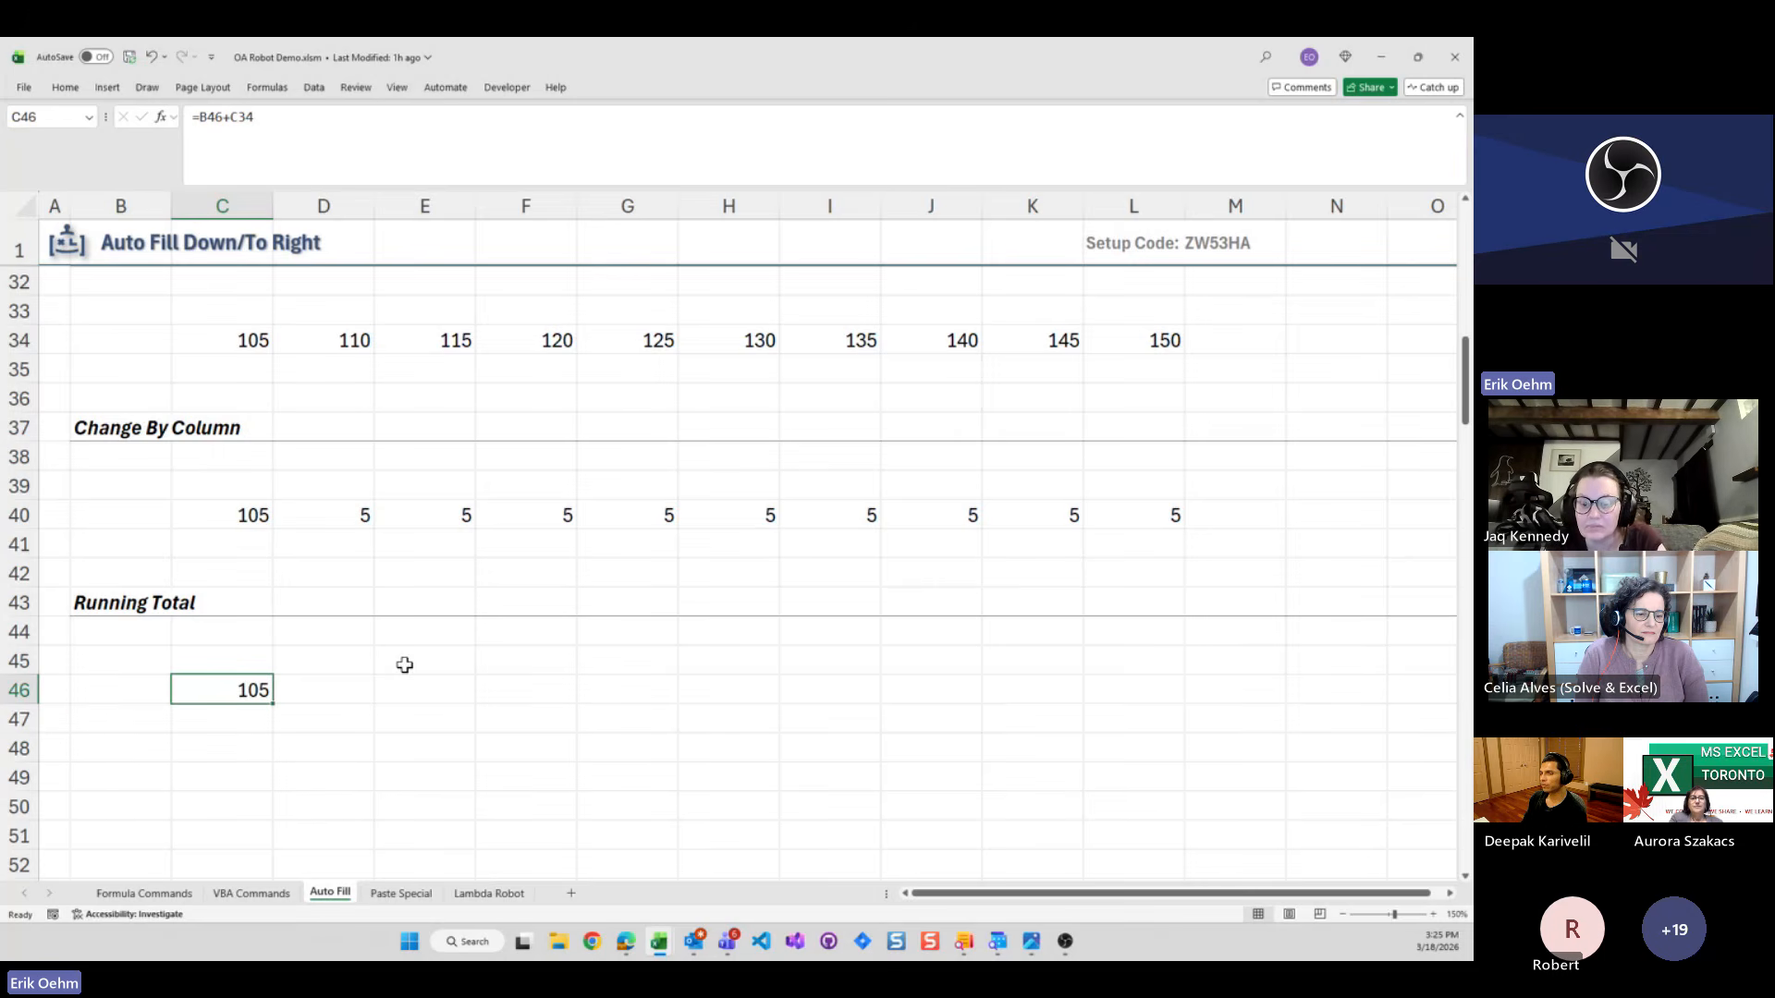
Copy the running total into D46 to compare its references, then undo the copy
left_click(240, 338)
left_click(241, 689)
left_click_drag(275, 698, 348, 710)
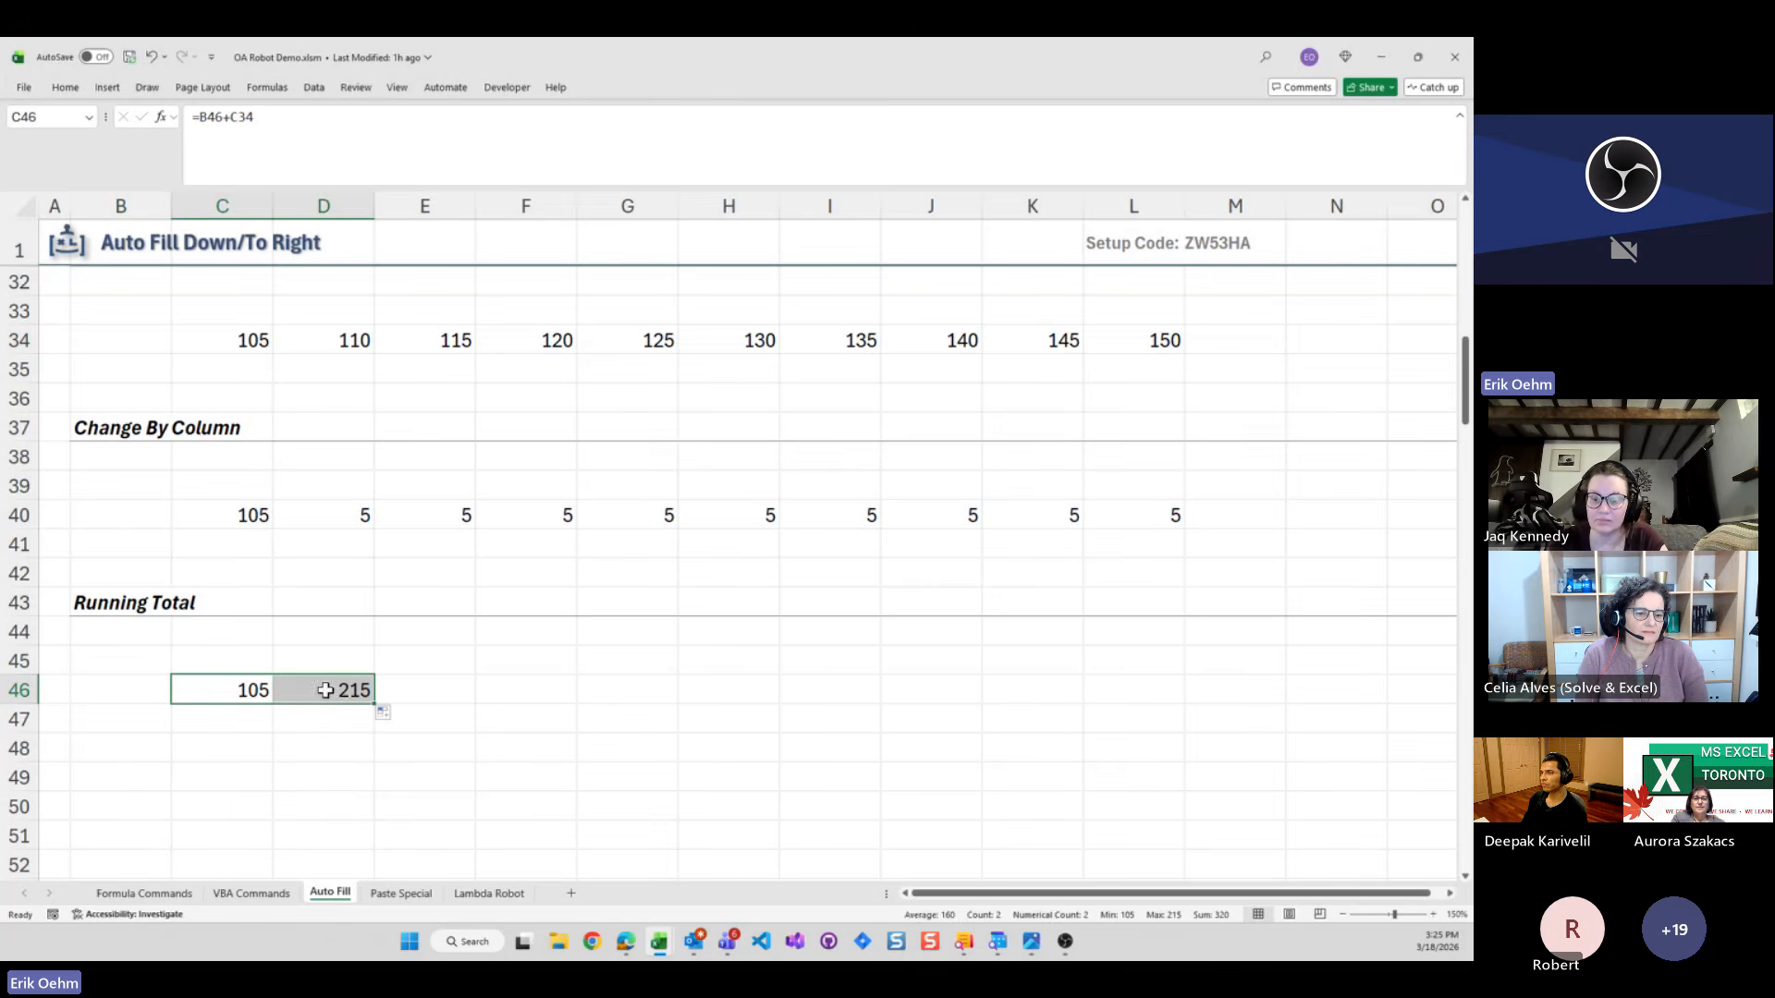
left_click(315, 690)
left_click(248, 689)
left_click(318, 691)
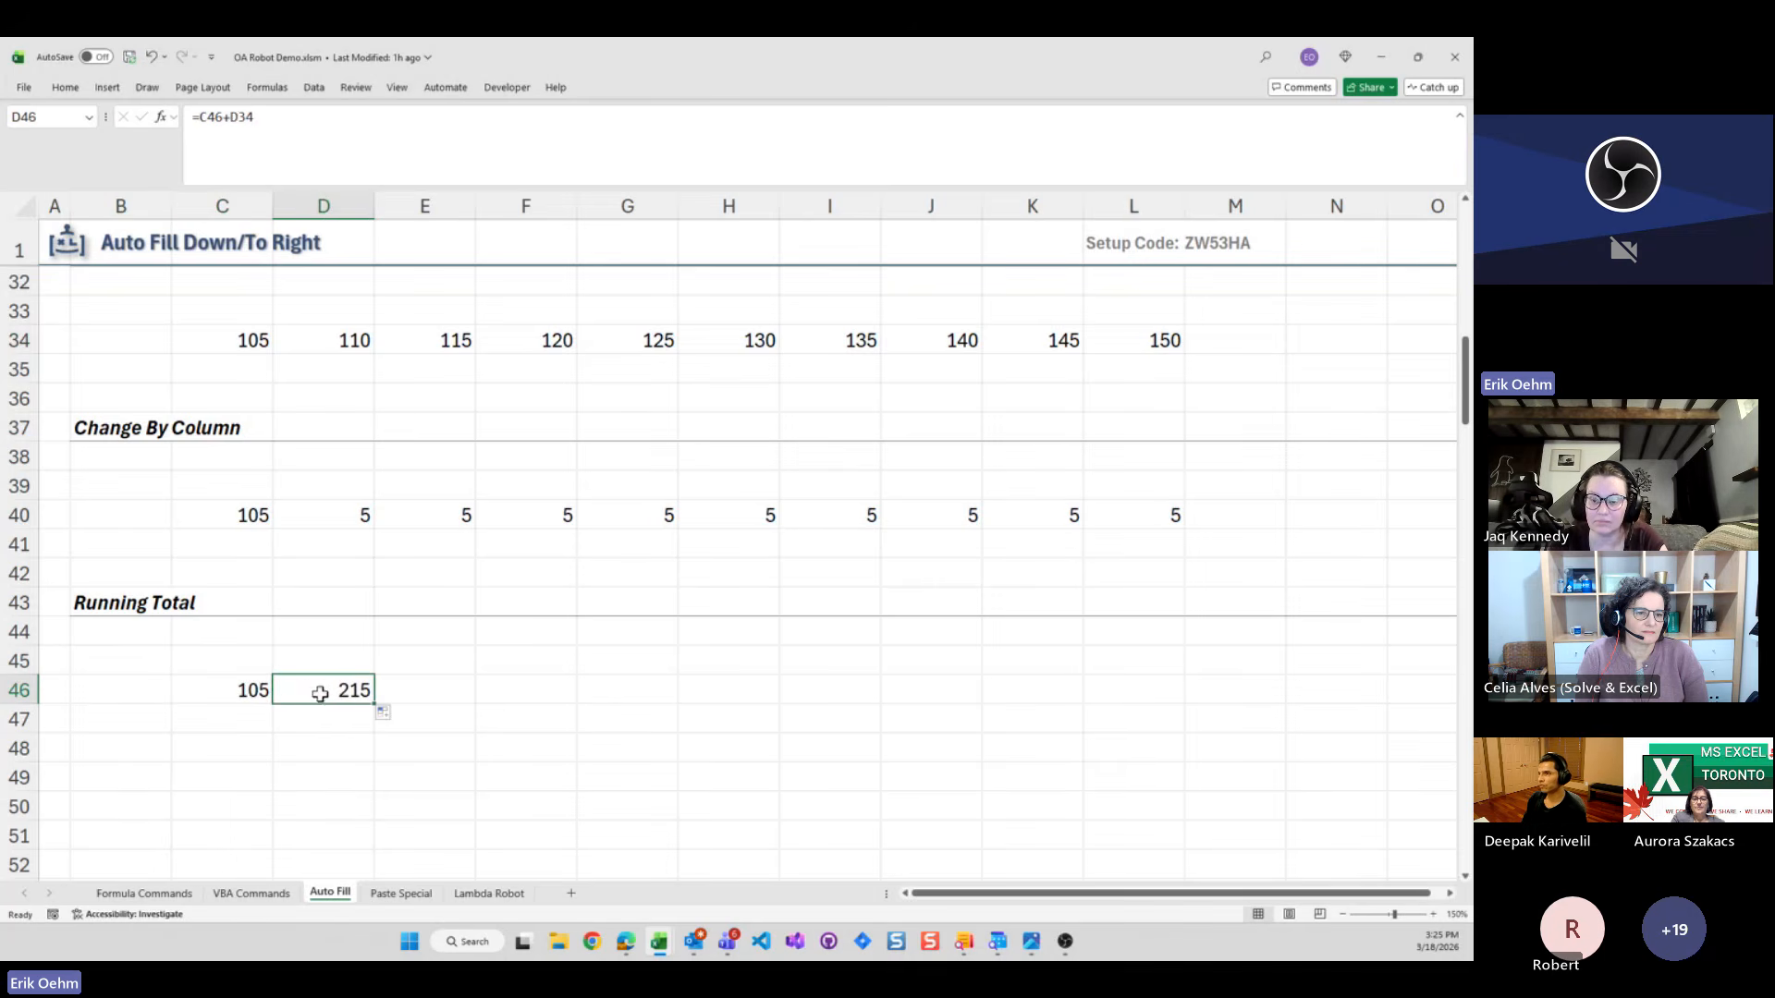
double_click(316, 690)
key("Escape")
key("ctrl+z")
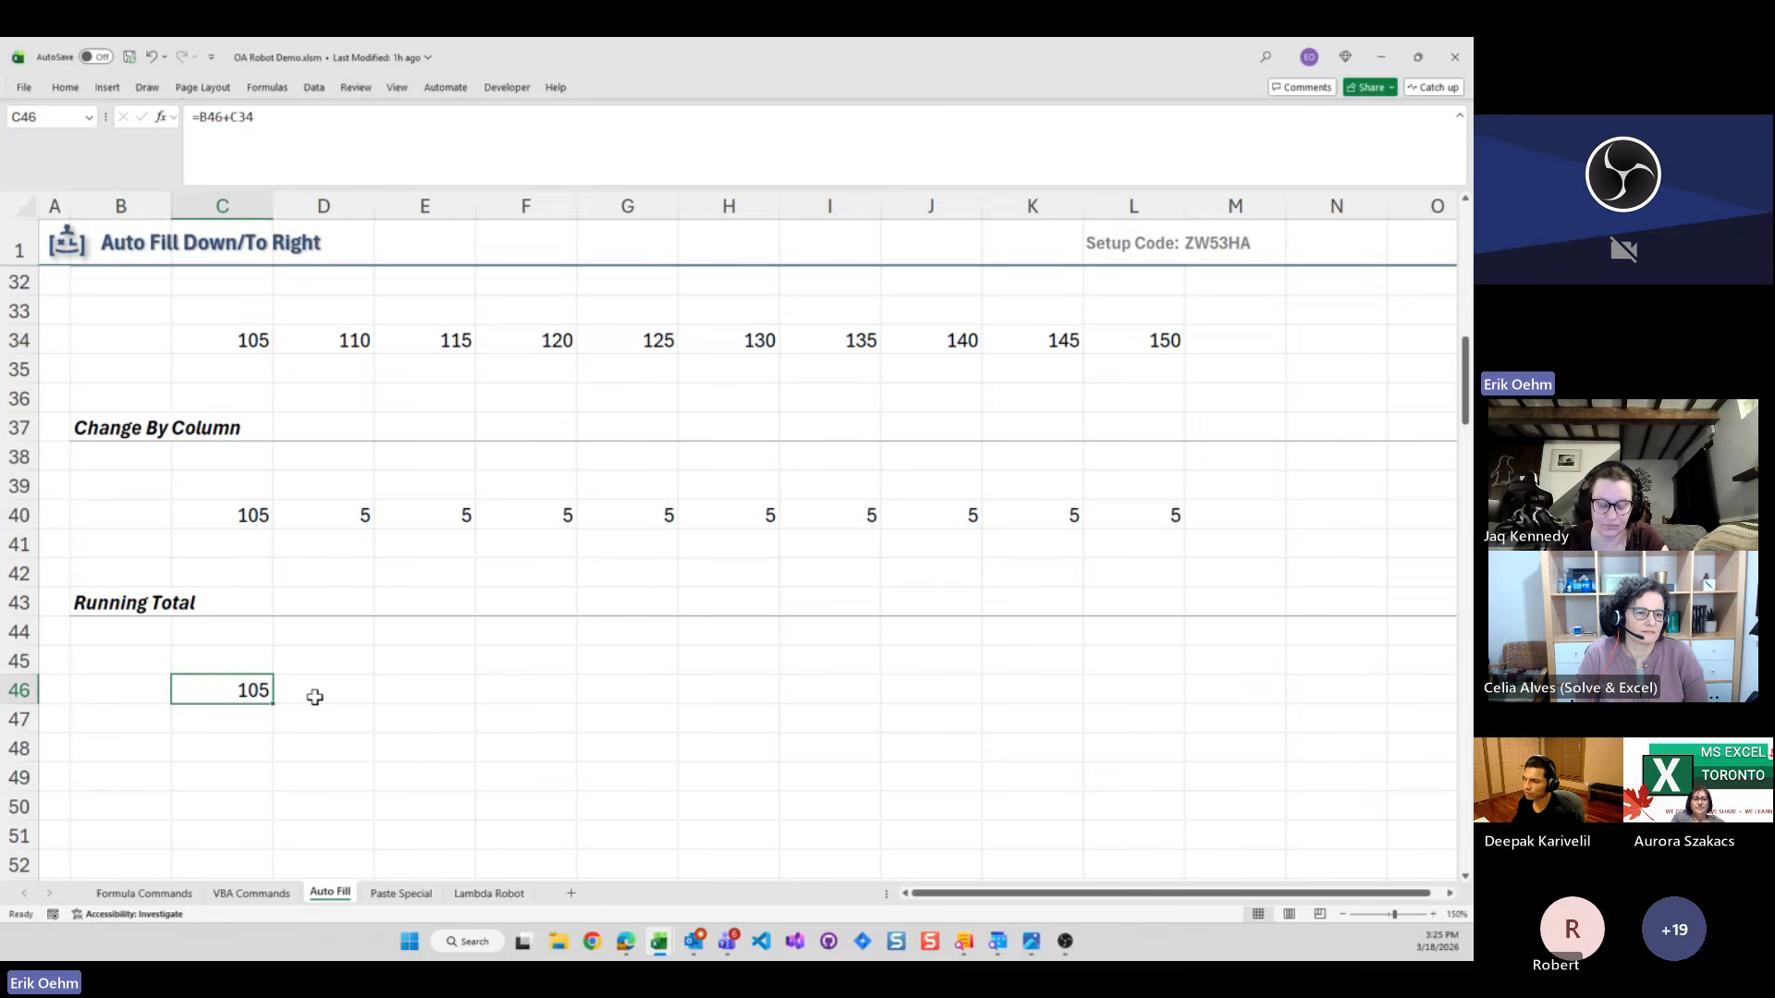
Auto-fill C46 right into =SCAN(B46,C34#,LAMBDA(acc,val,acc+val)), accumulating 105 to 1275
key("ctrl+shift+r")
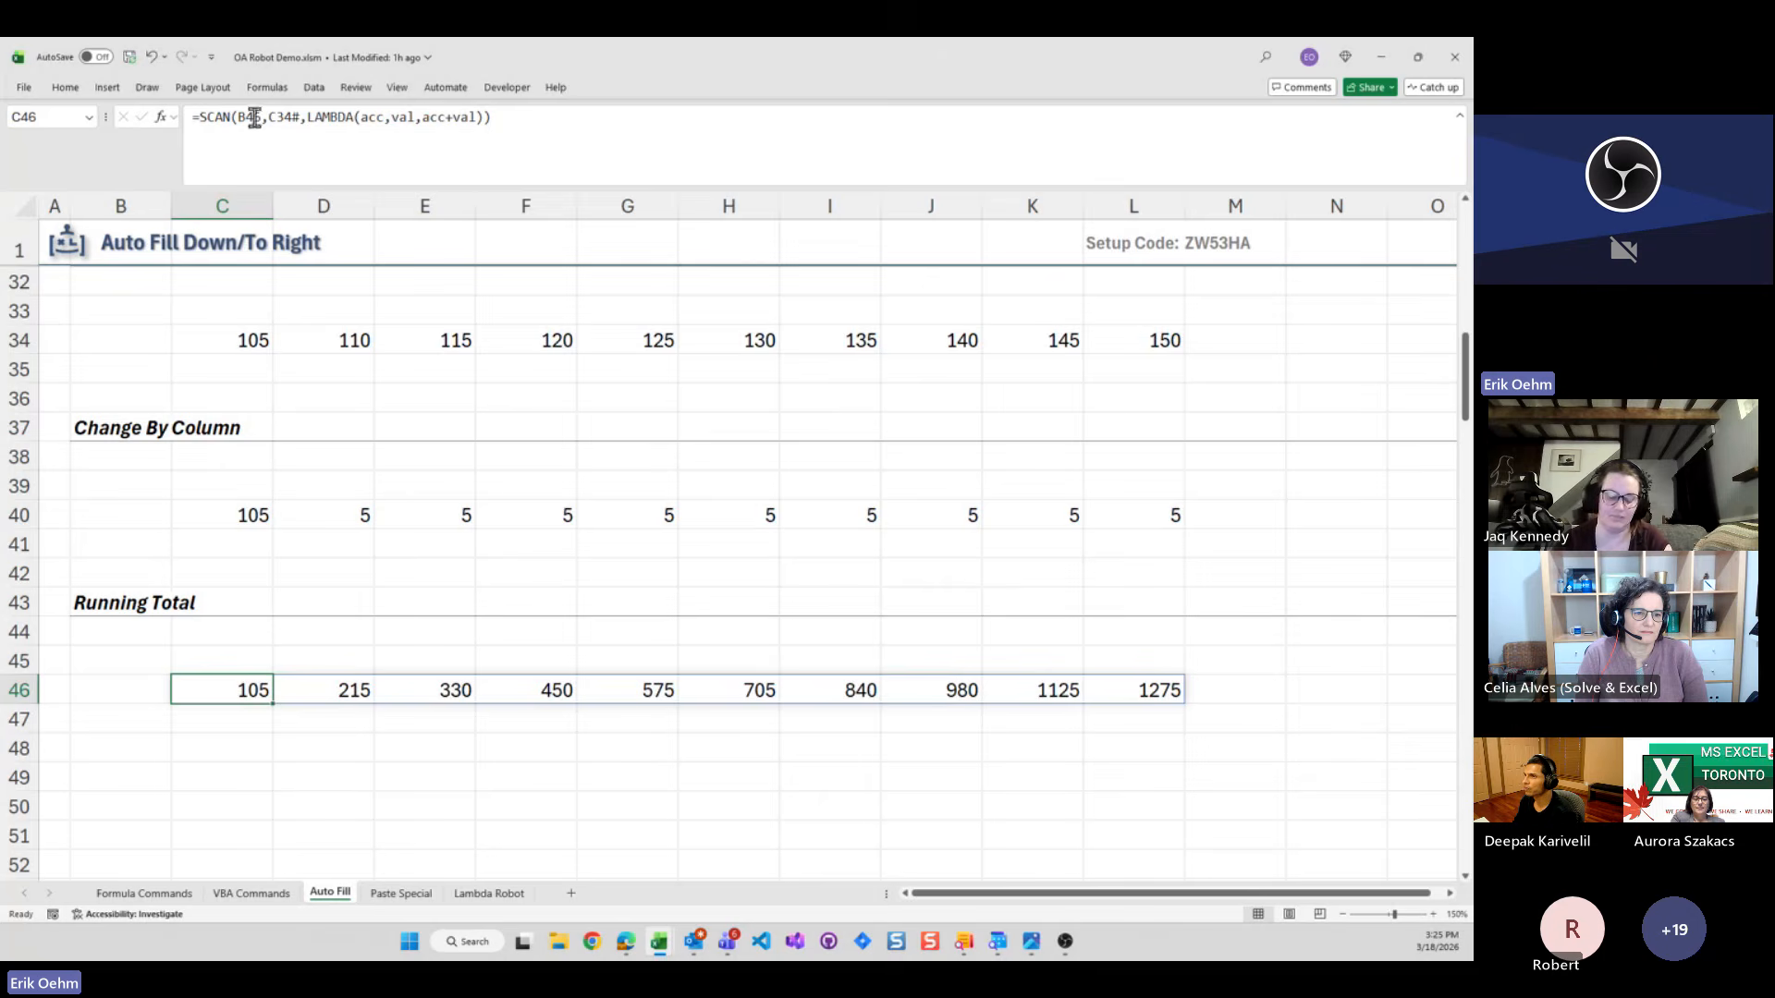
left_click(520, 123)
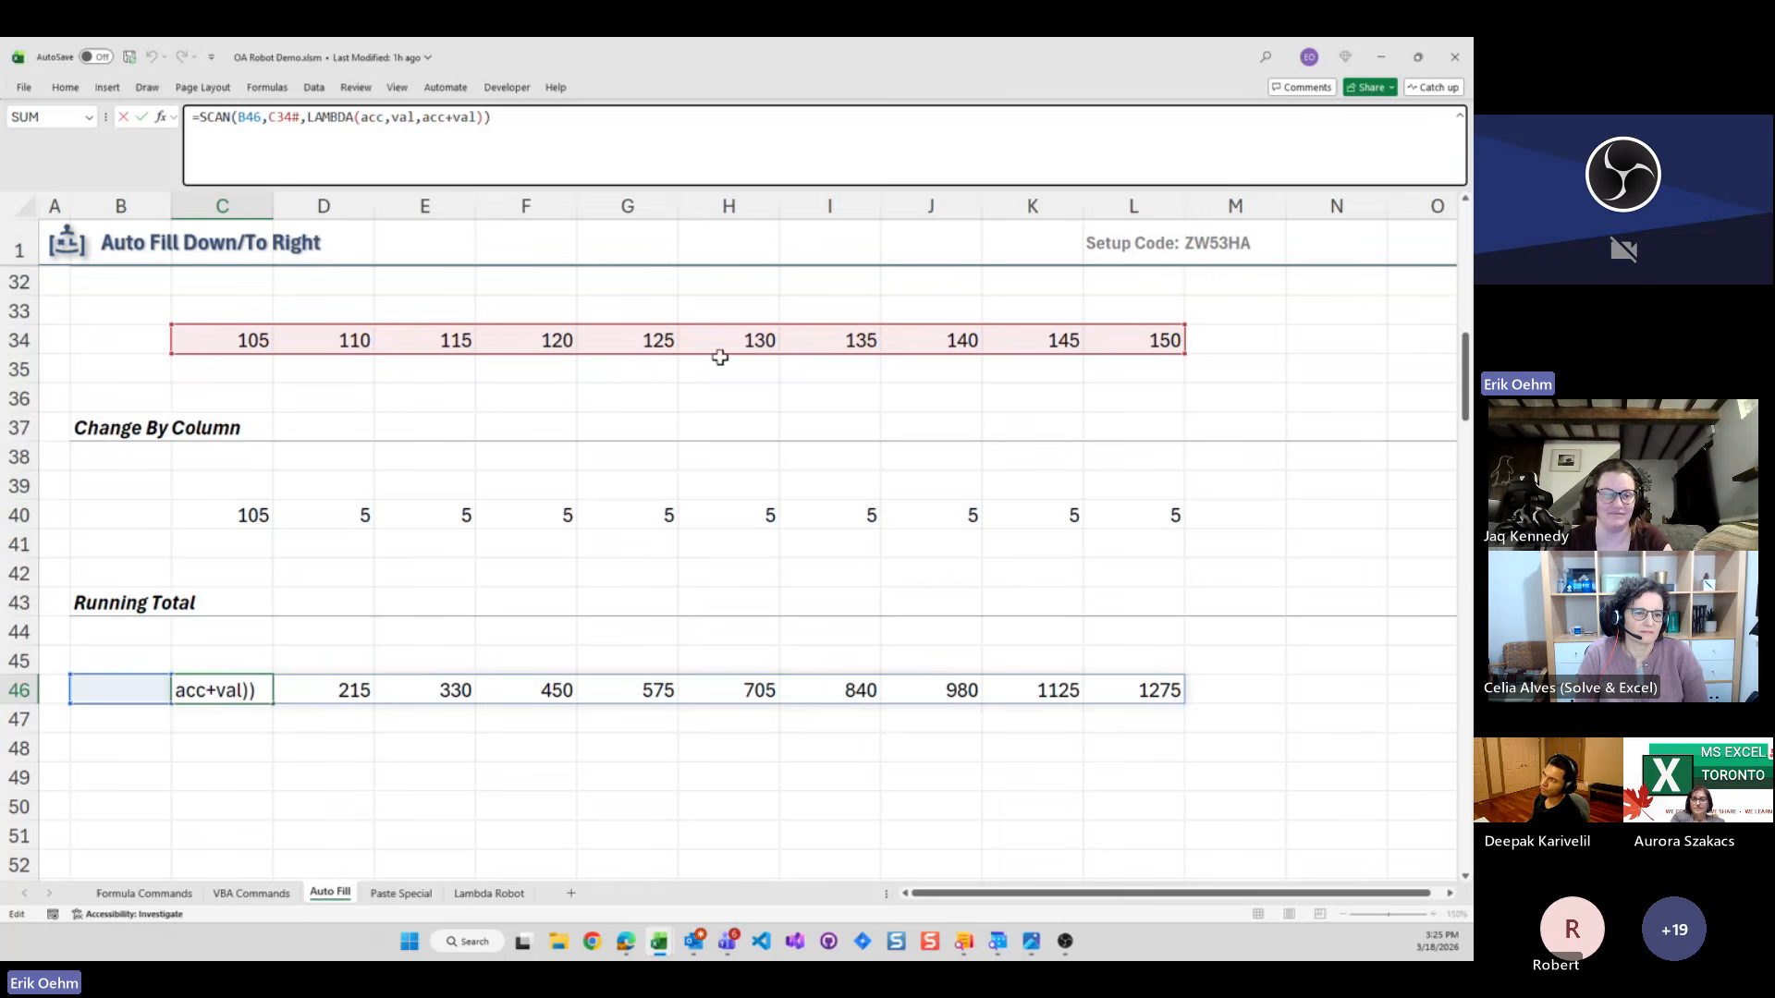
left_click(124, 118)
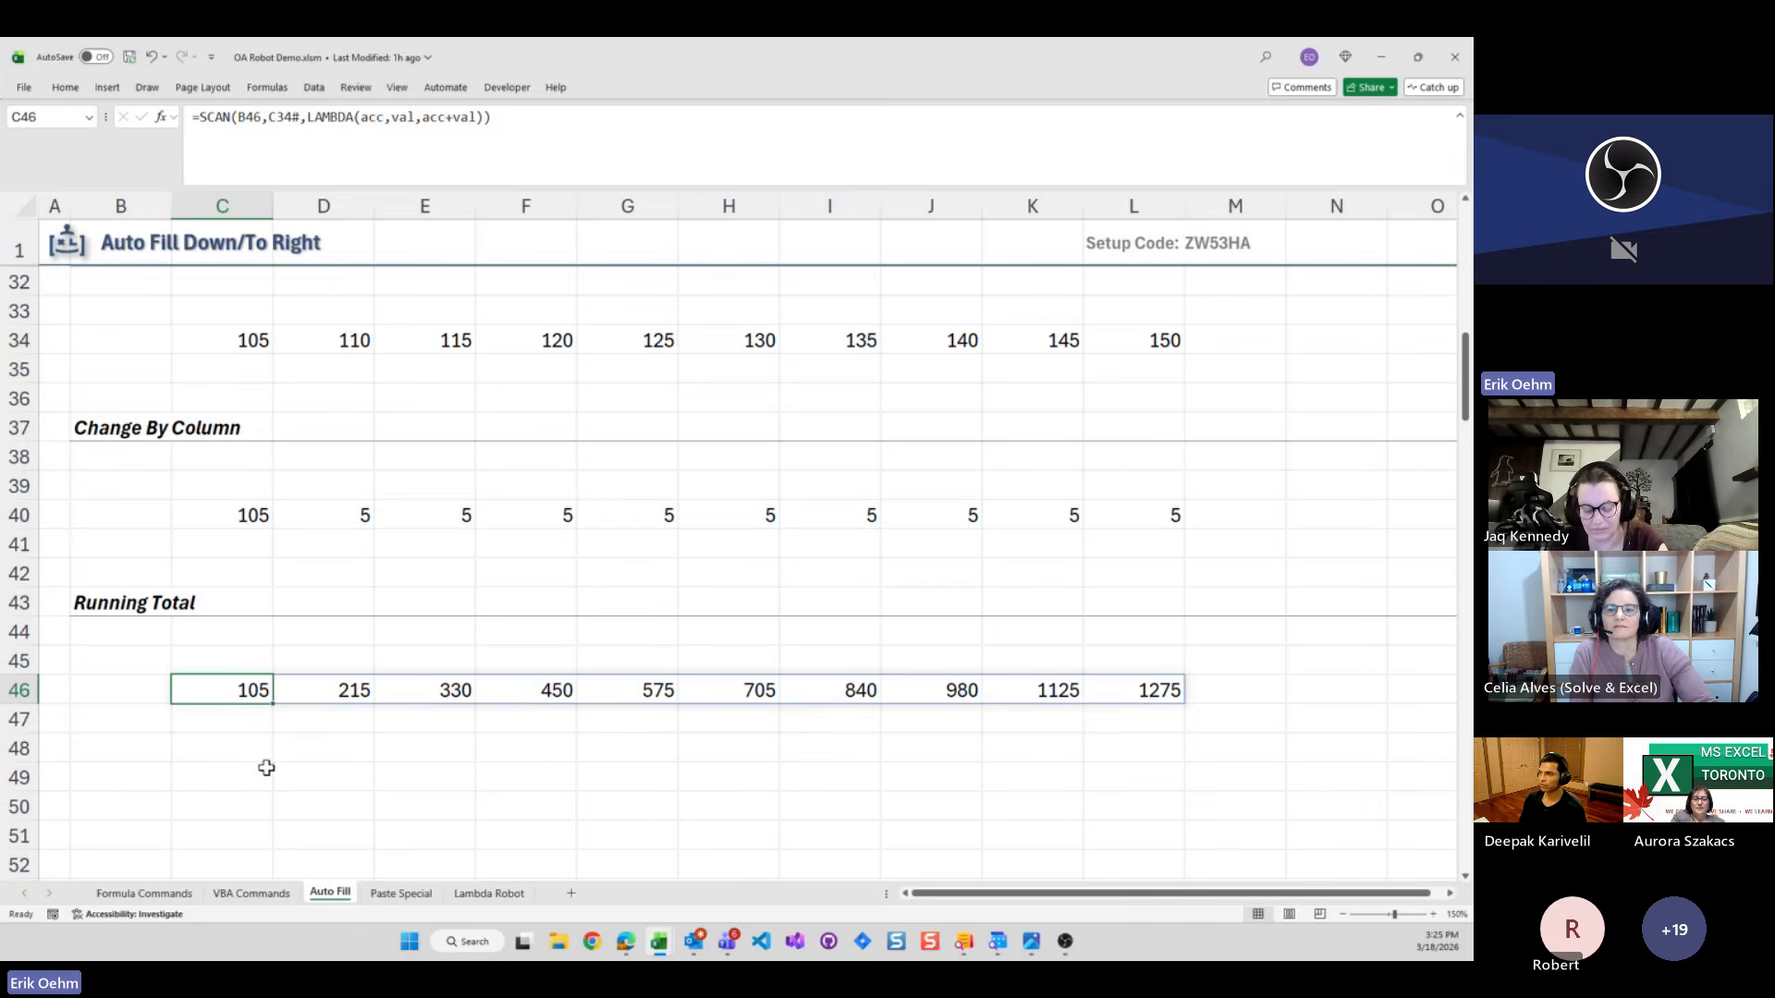
Enter =SEQUENCE(C40) in C49
left_click(236, 782)
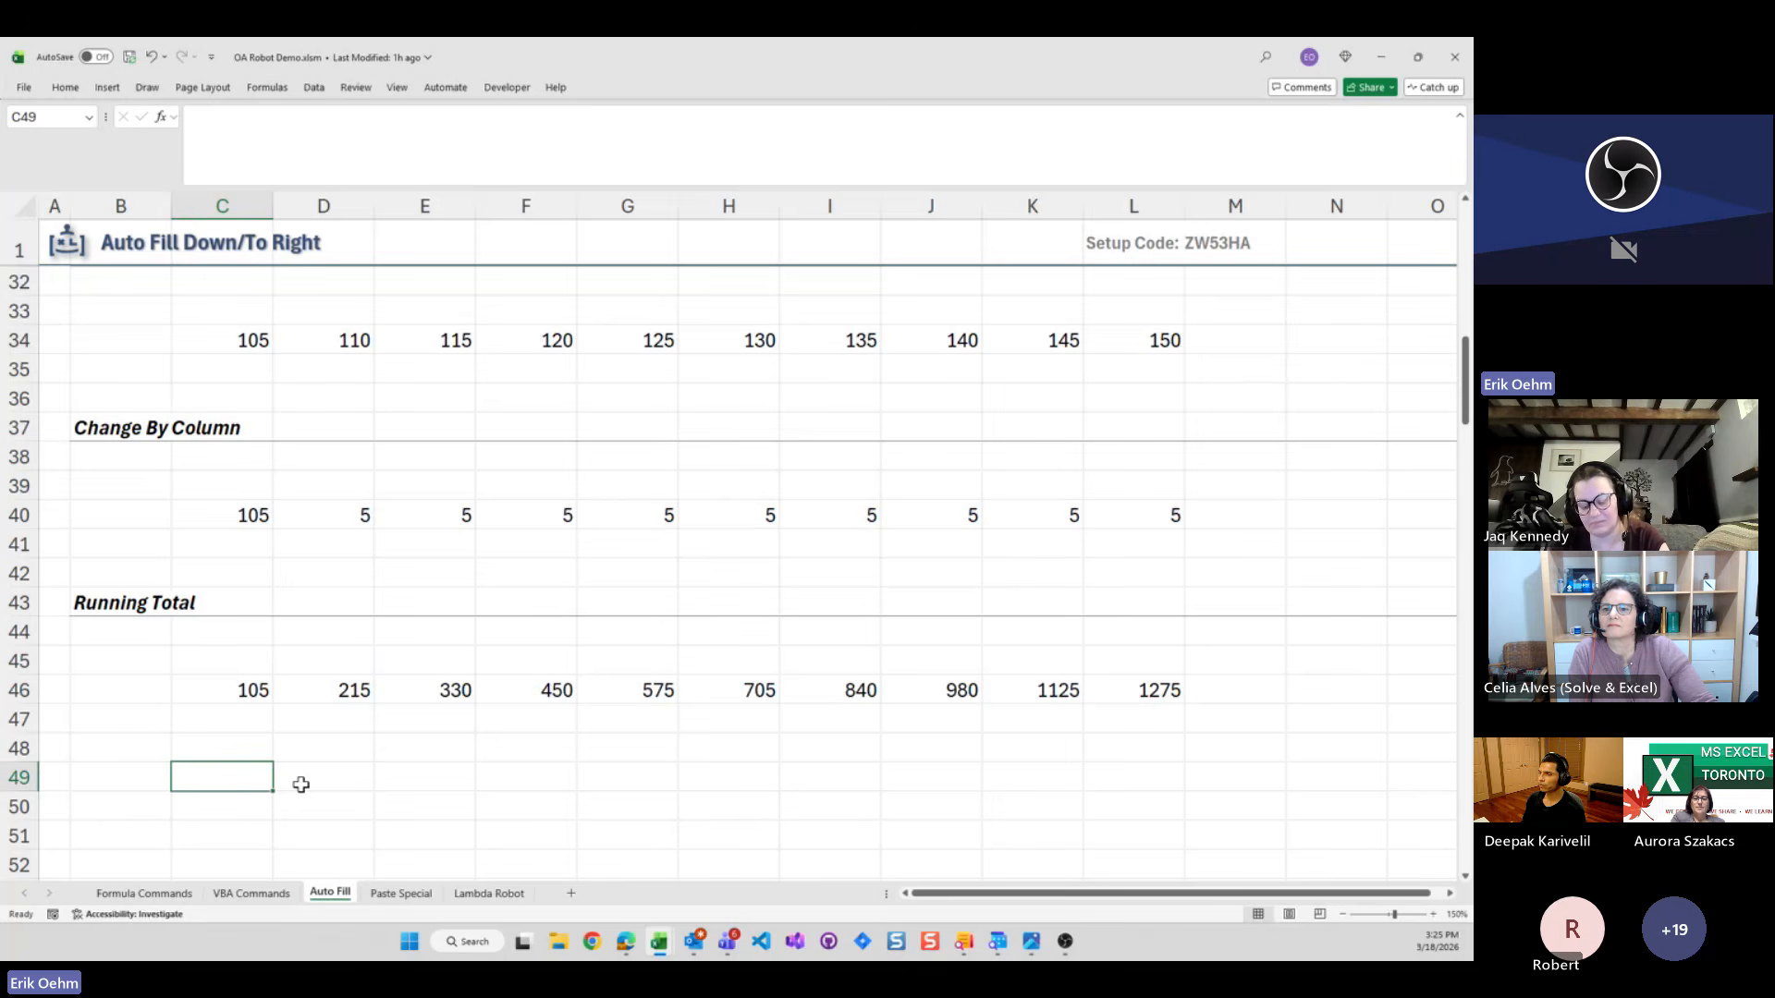
type("=")
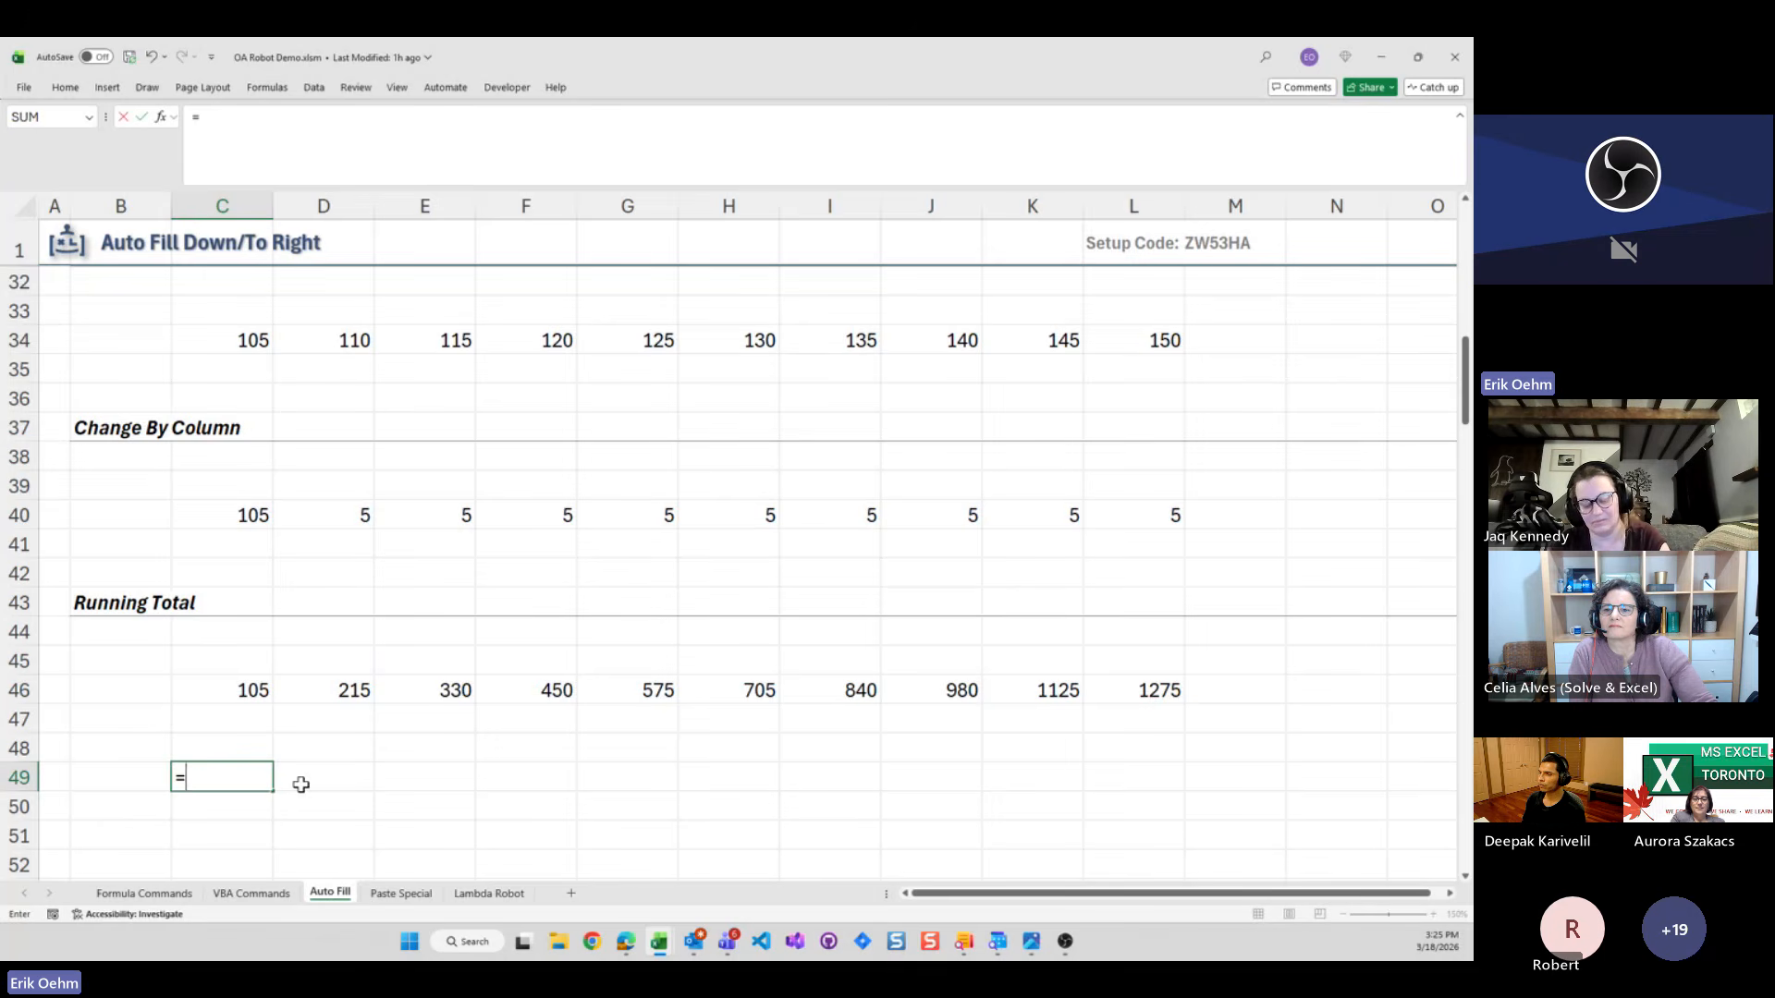
type("seq")
key("Tab")
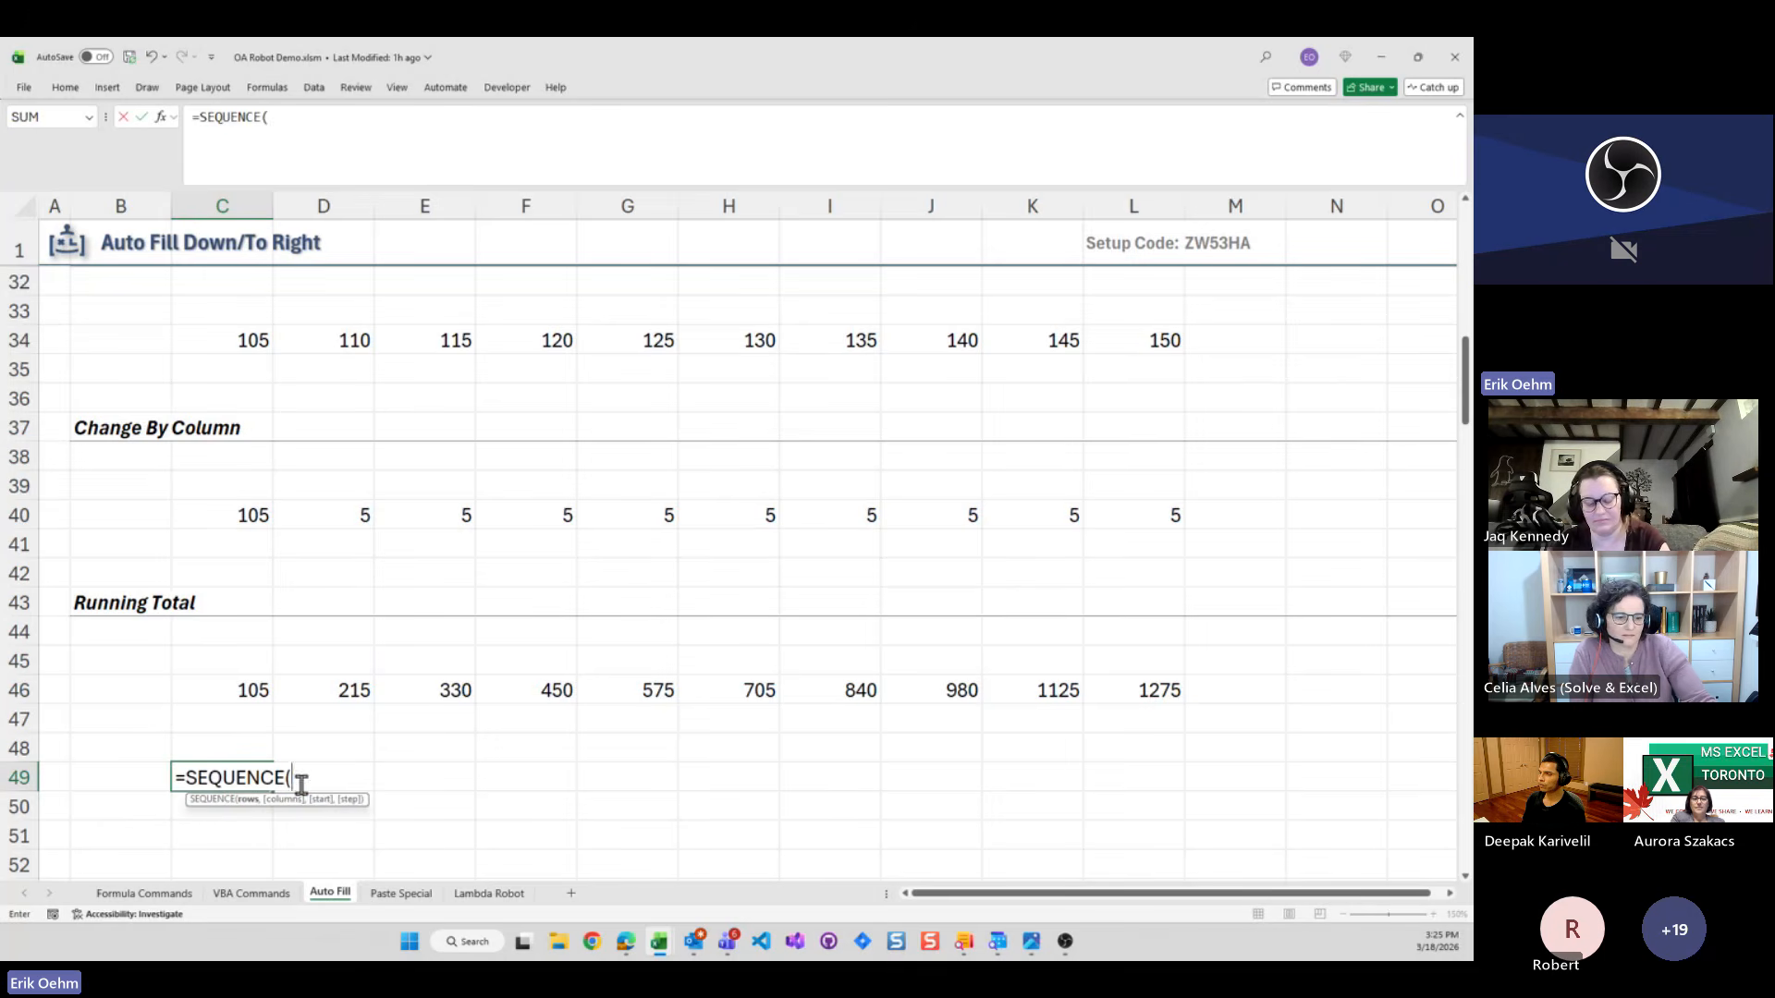
key("Up")
key("Up")
key("Up")
key("Up")
key("Up")
key("Up")
key("Up")
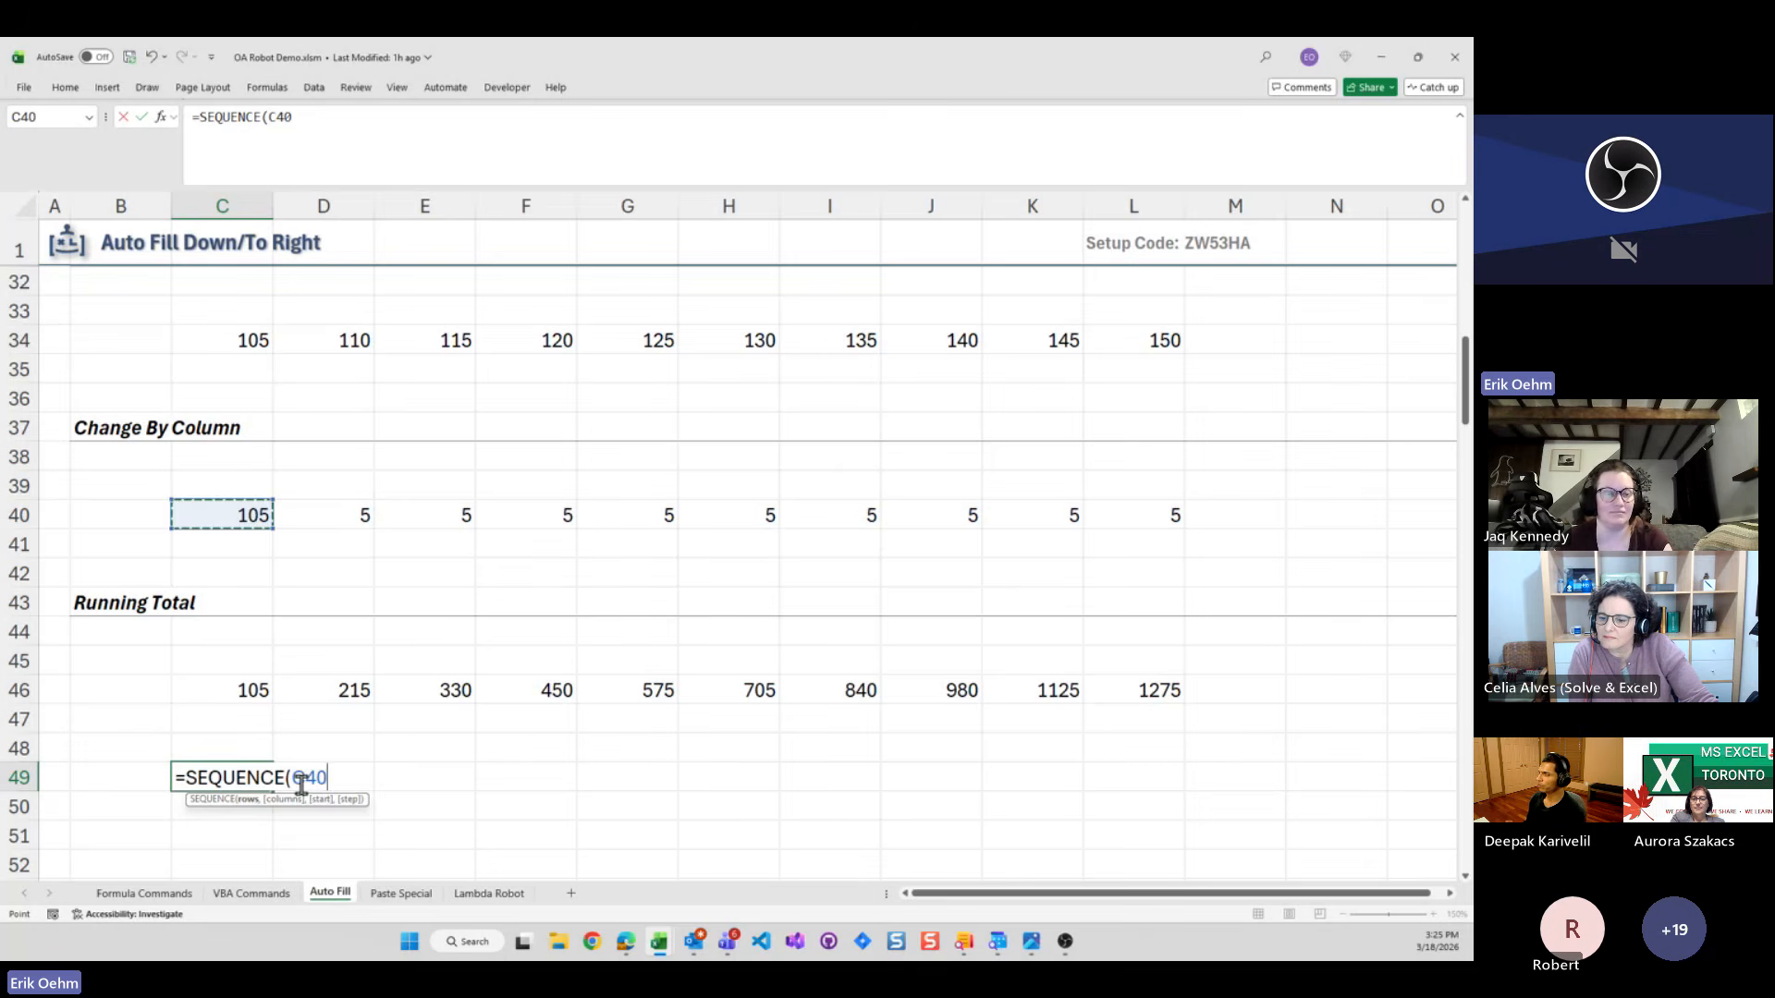
type(")")
key("ctrl+Return")
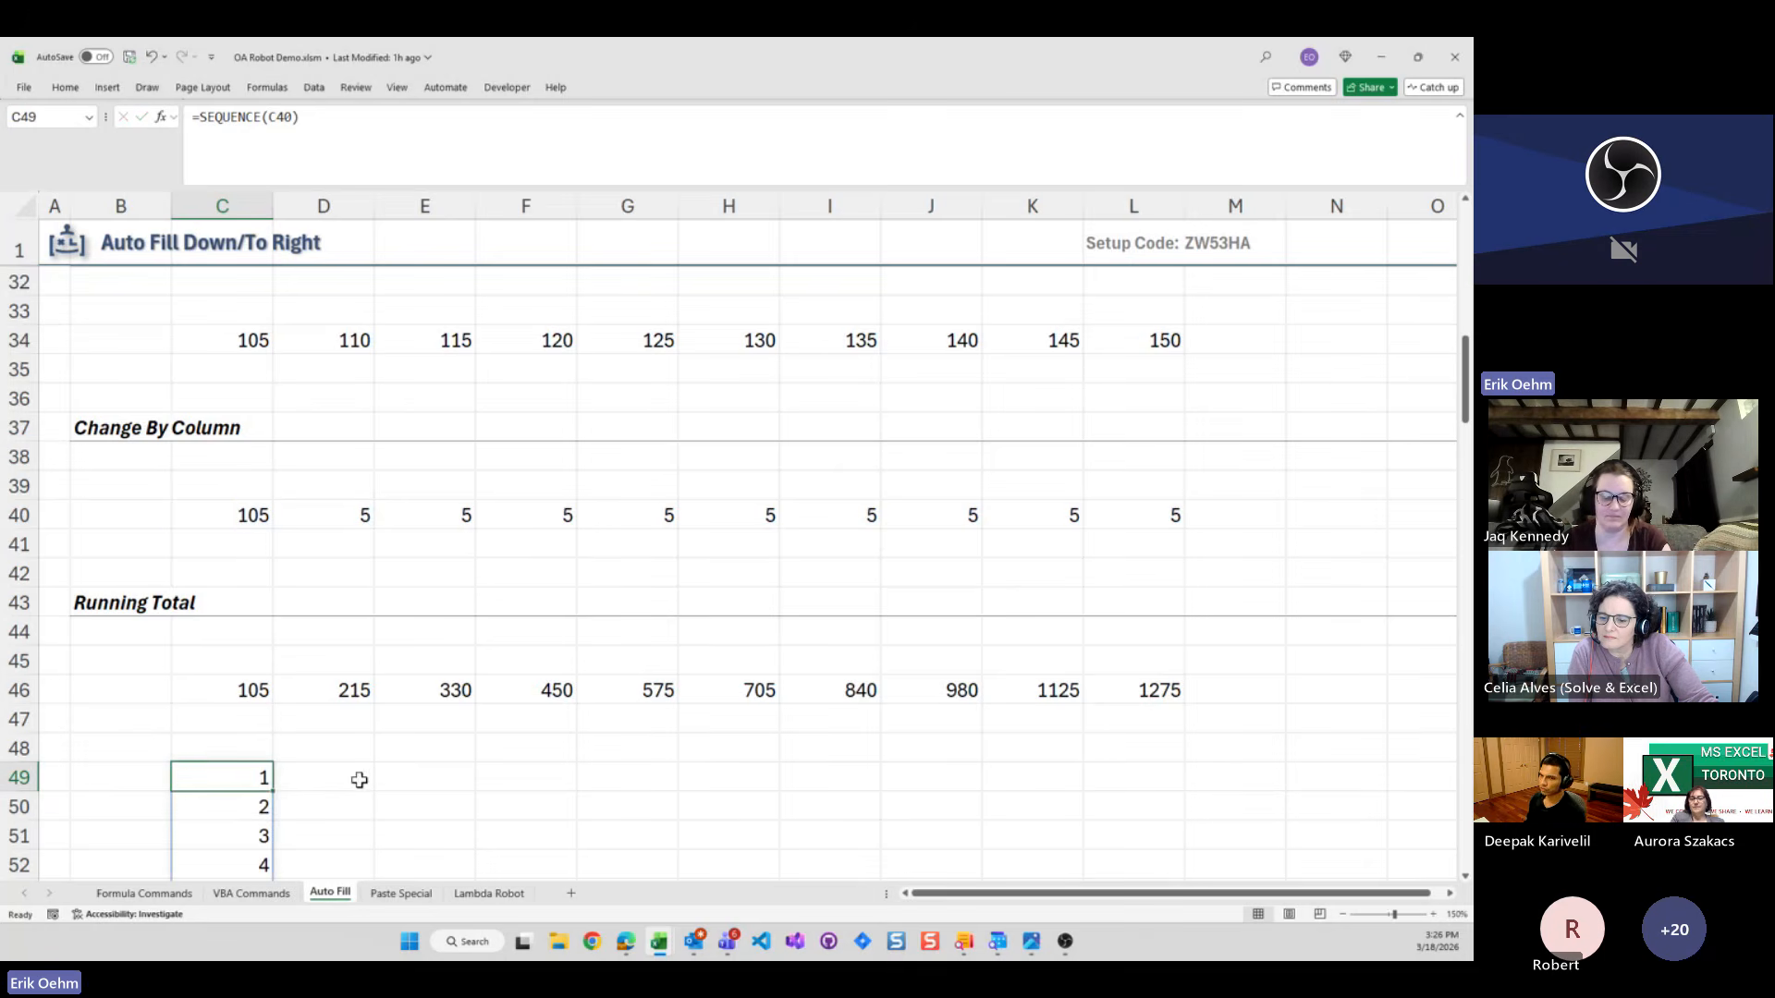
Convert C49 to =Tile($C$40#,LAMBDA(x,SEQUENCE(x))) and wrap it in IFERROR so errors show blank
key("ctrl+shift+r")
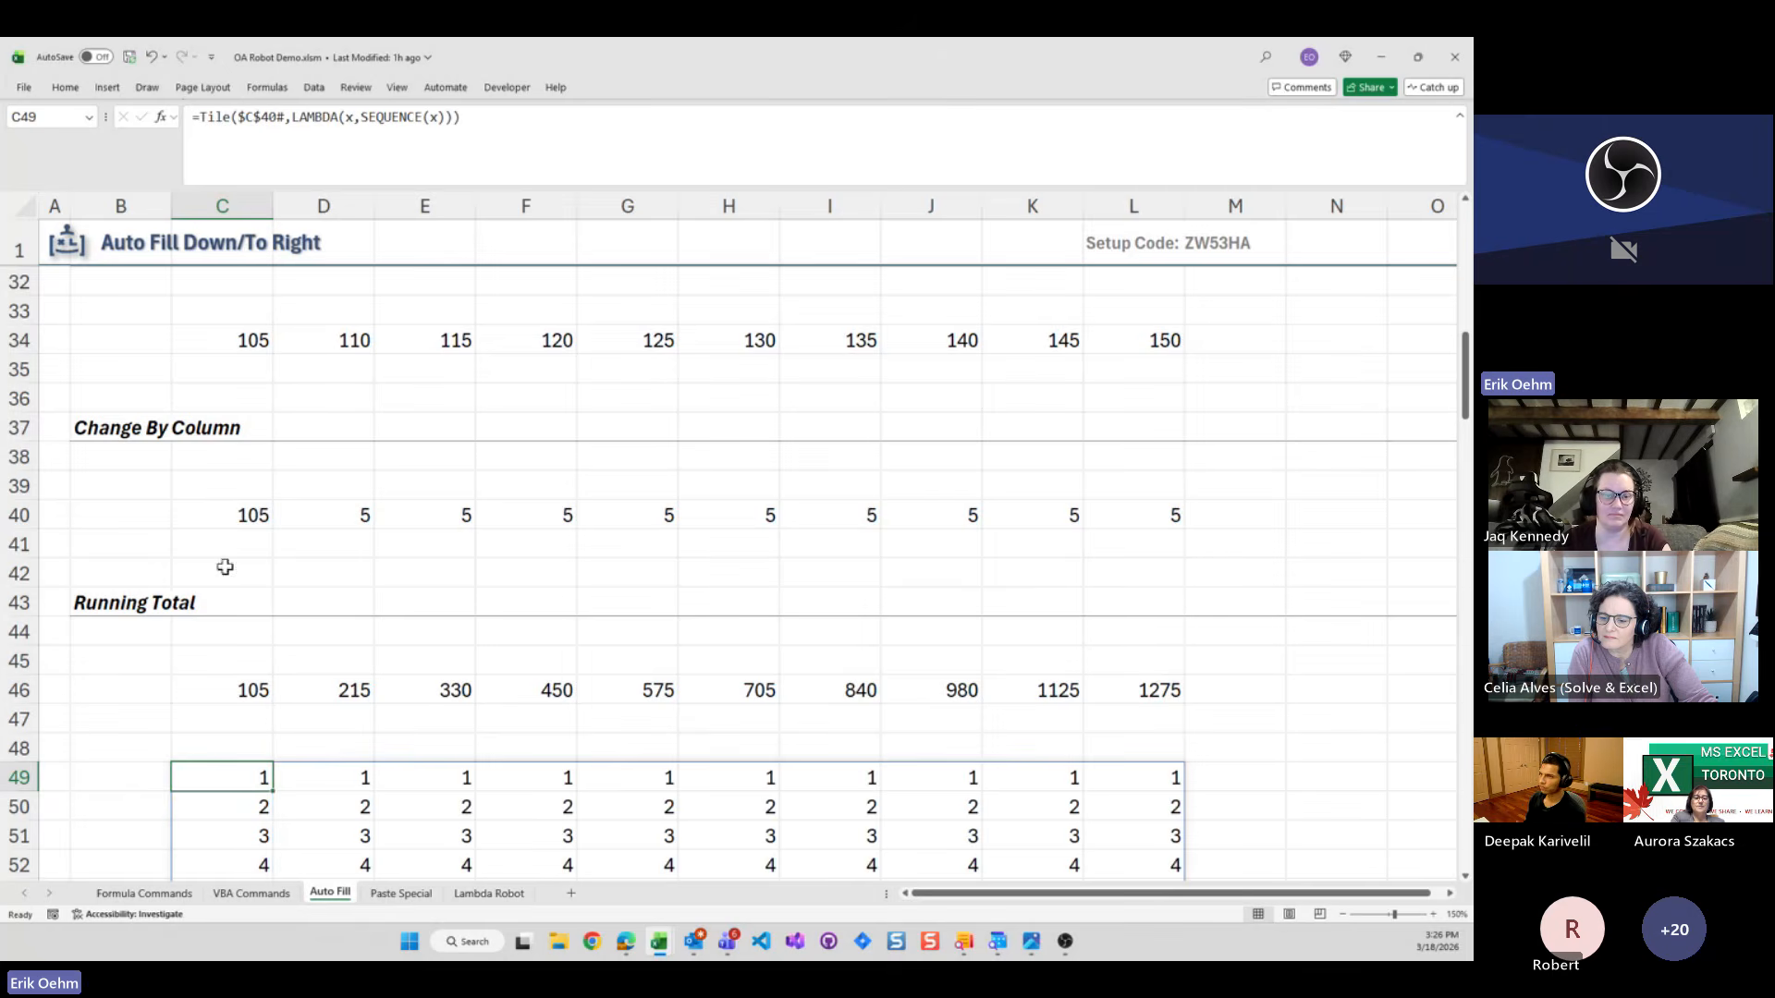
scroll(294, 765, "down", 2)
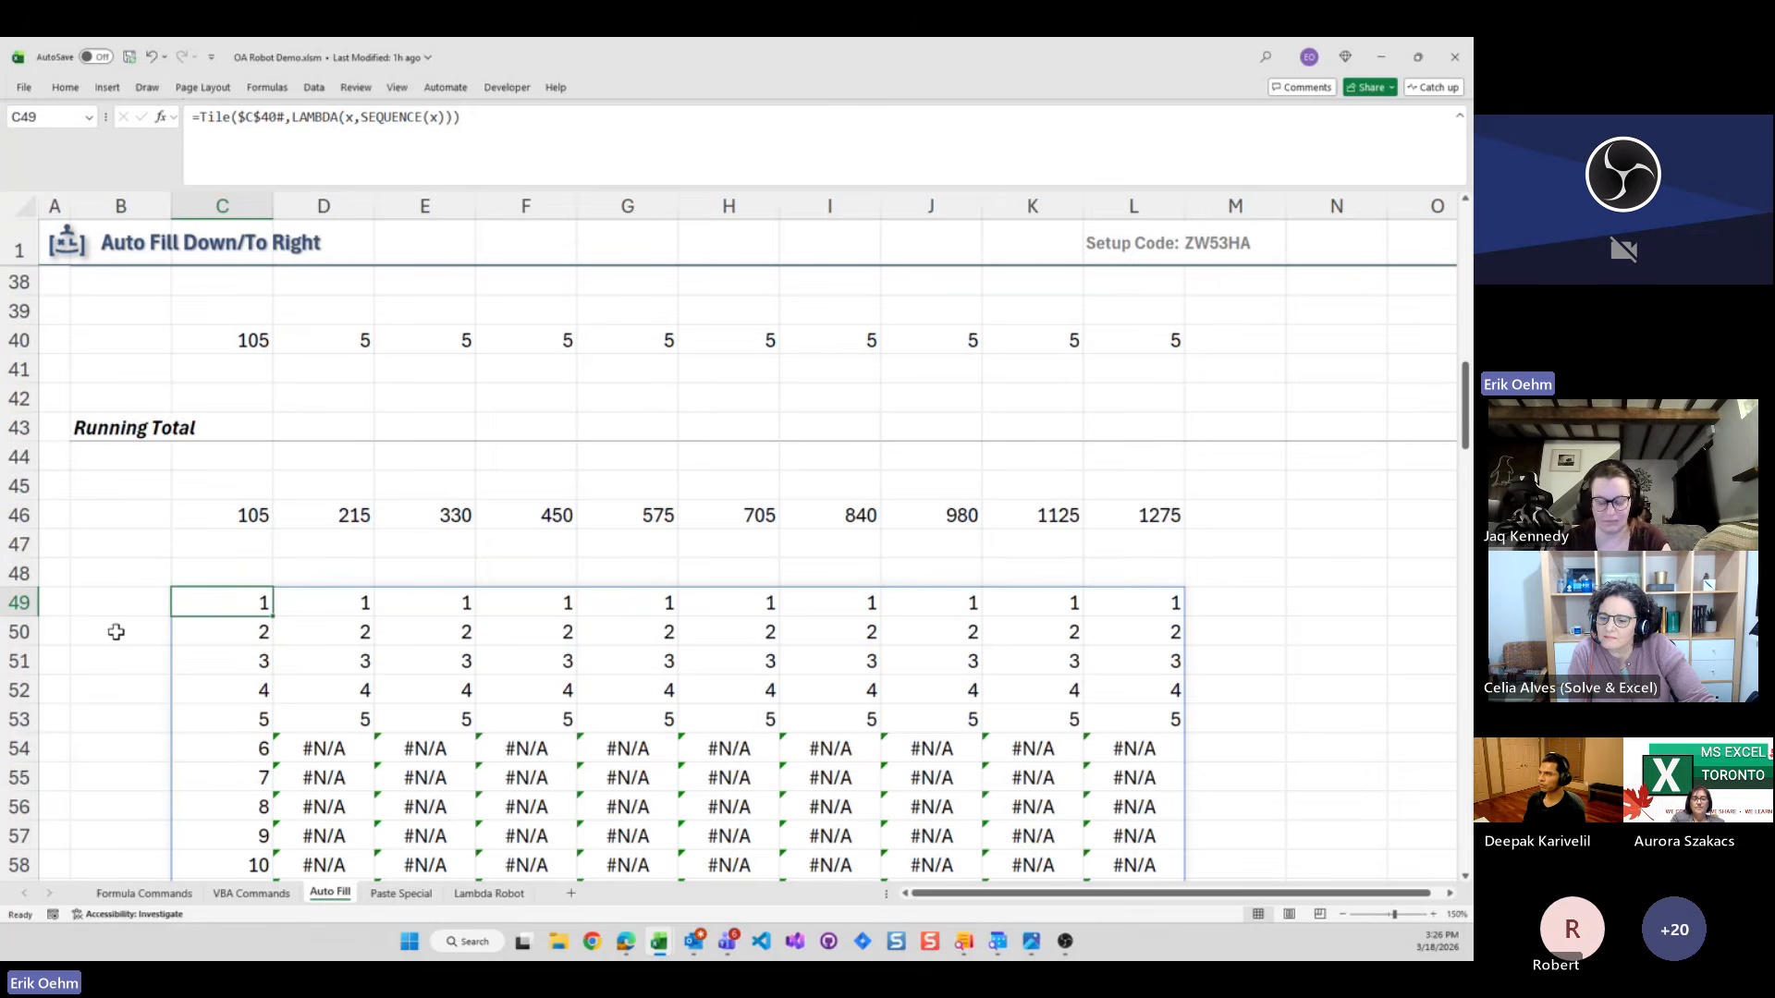
key("ctrl+space")
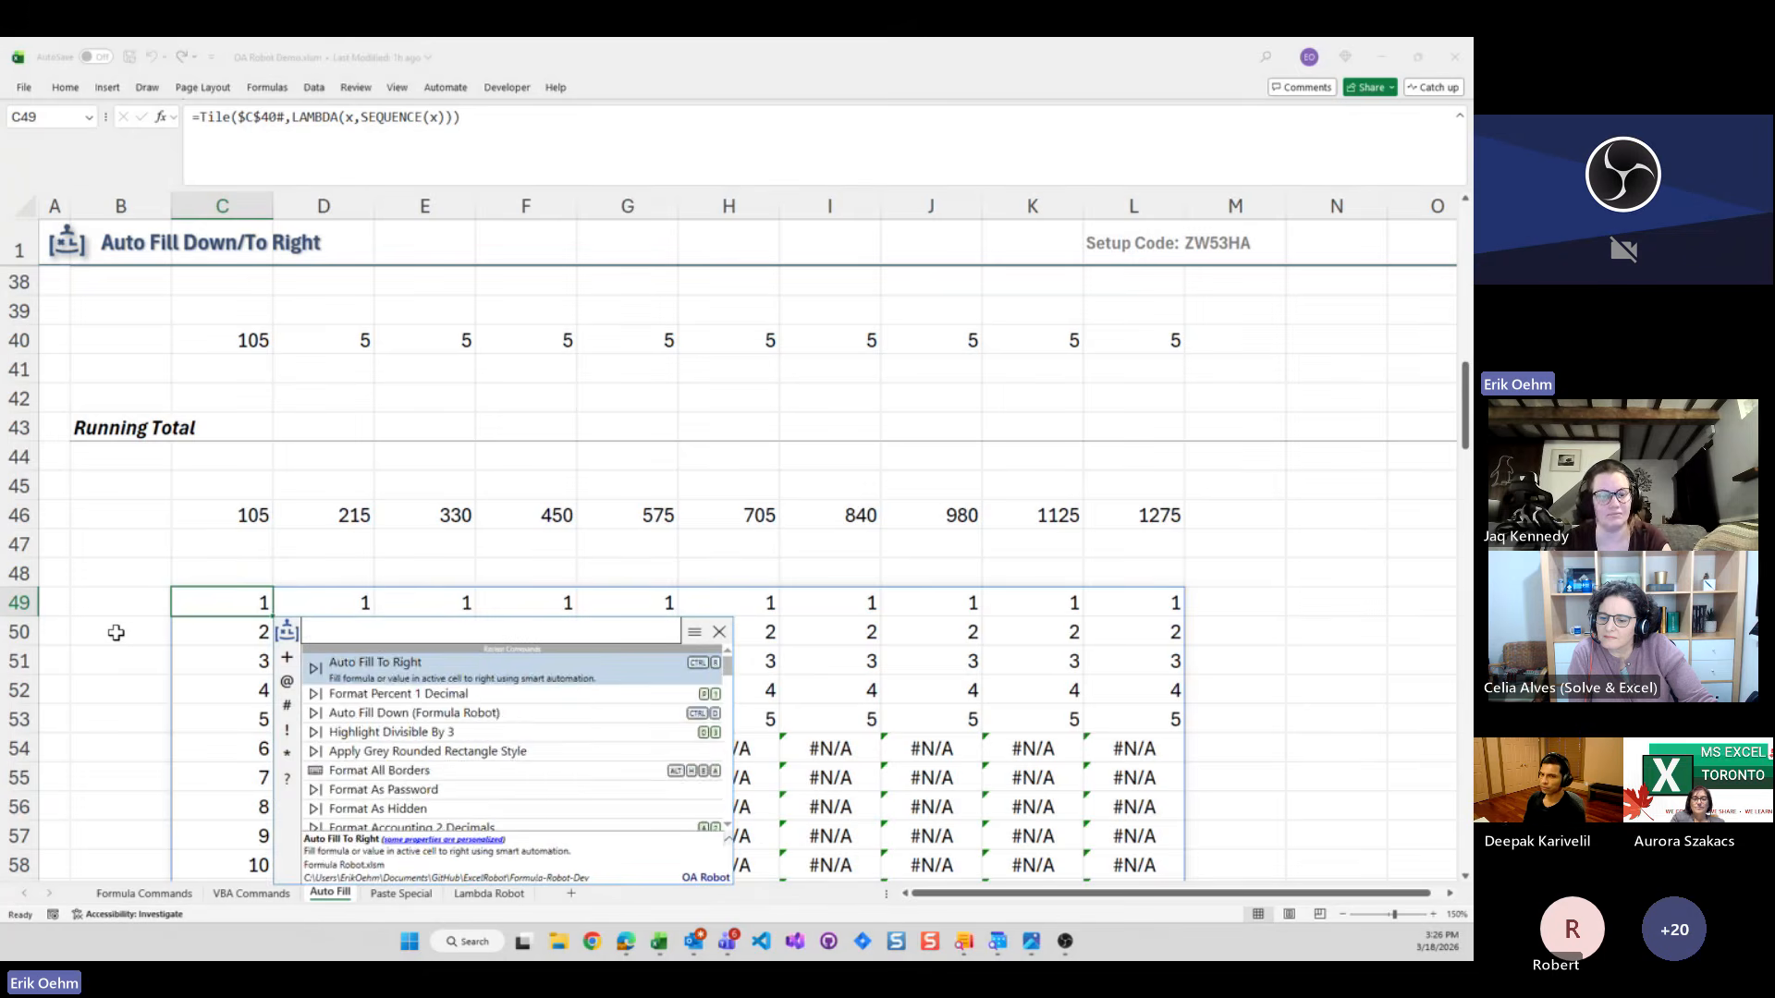
type("eb")
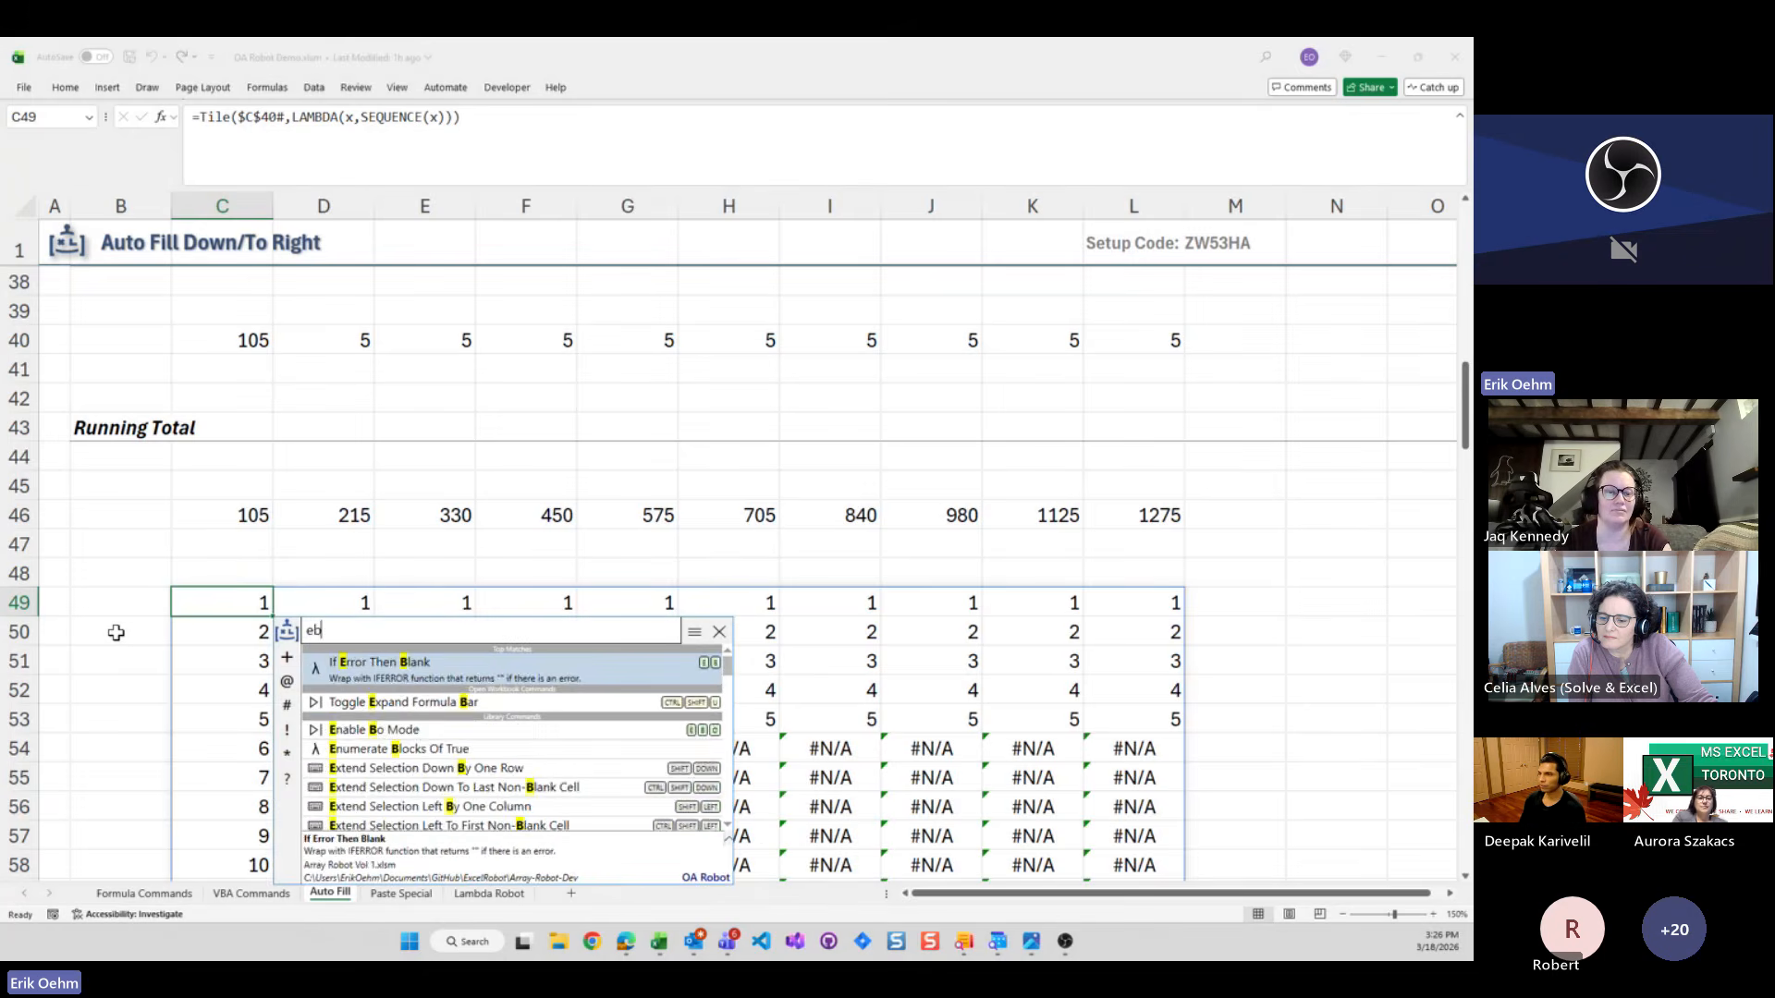
key("Return")
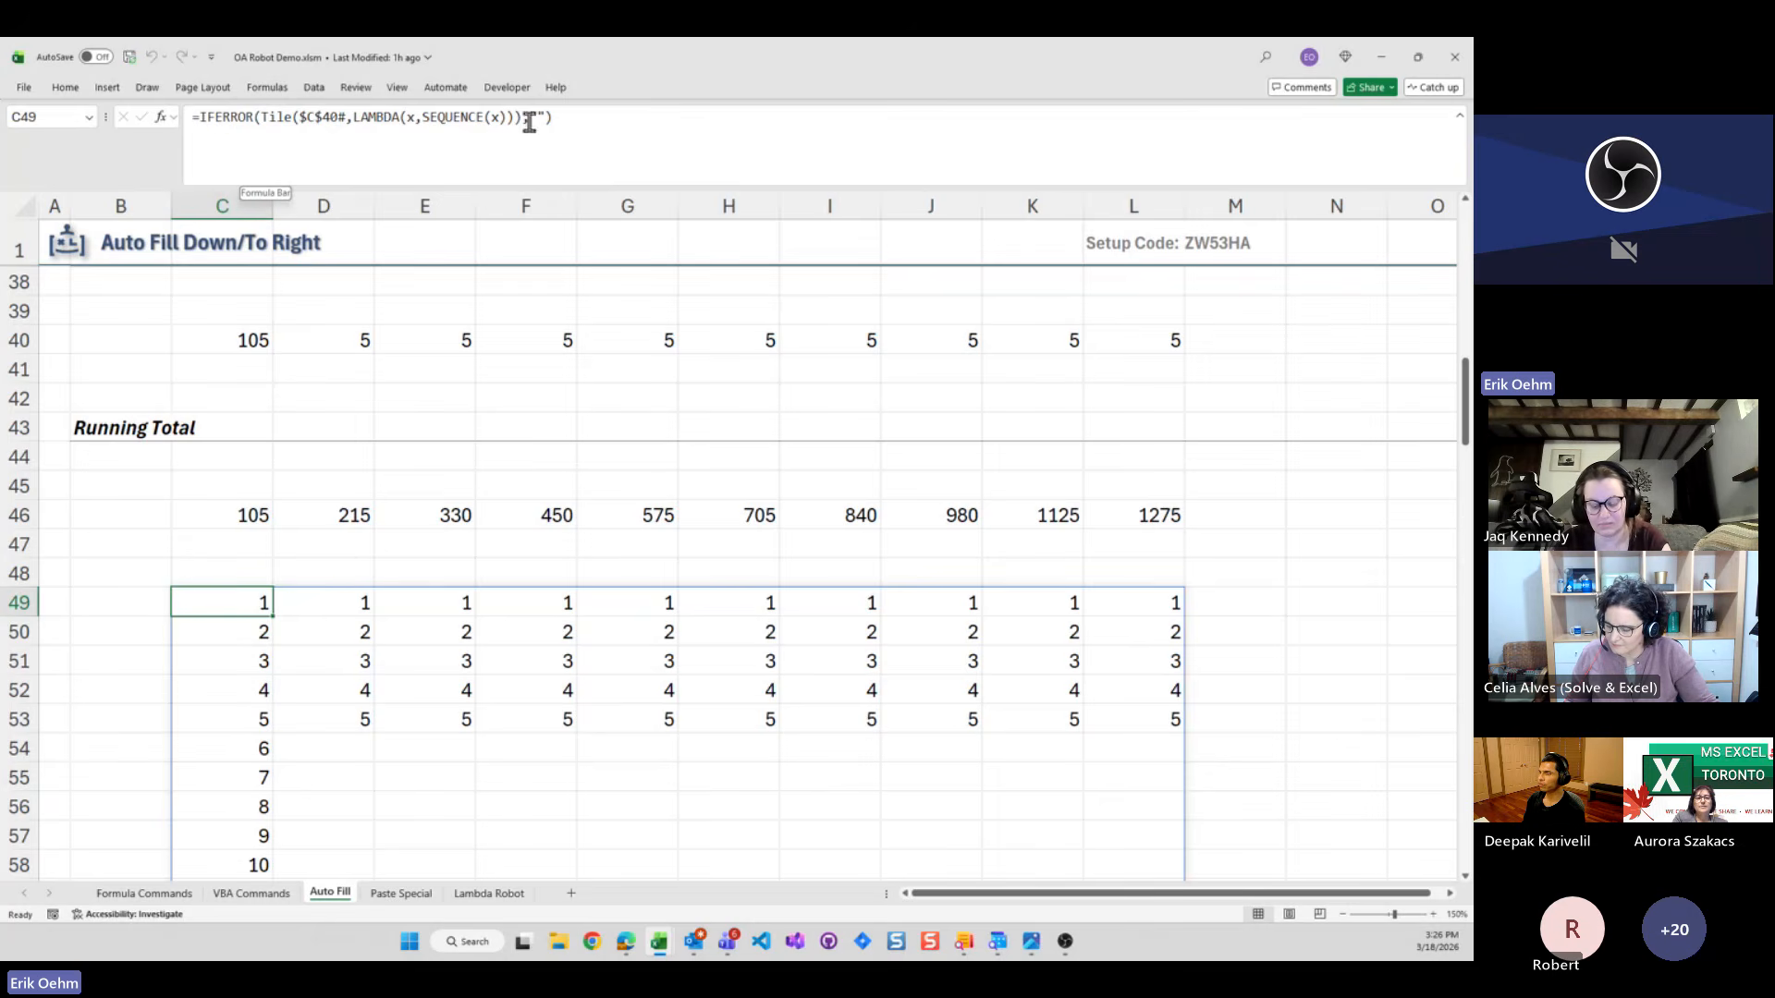
Review the repeating sequences and switch to the Paste Special sheet
scroll(325, 647, "up", 3)
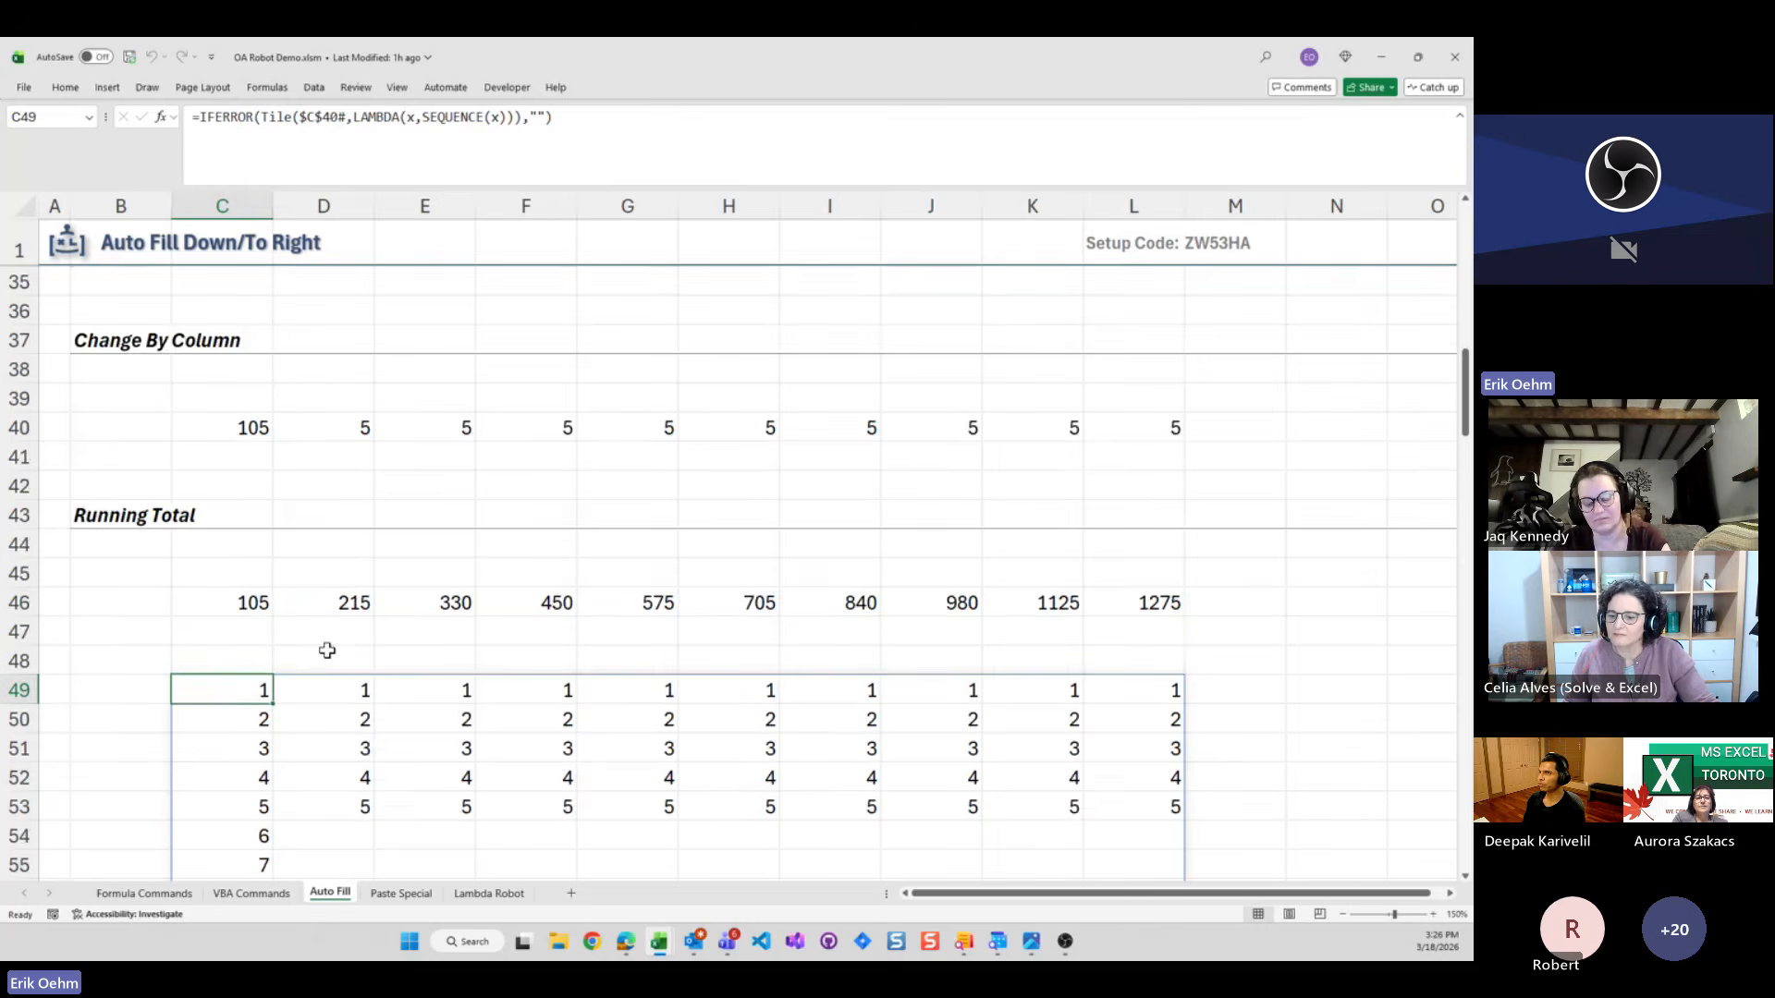
scroll(328, 650, "down", 1)
scroll(329, 641, "up", 4)
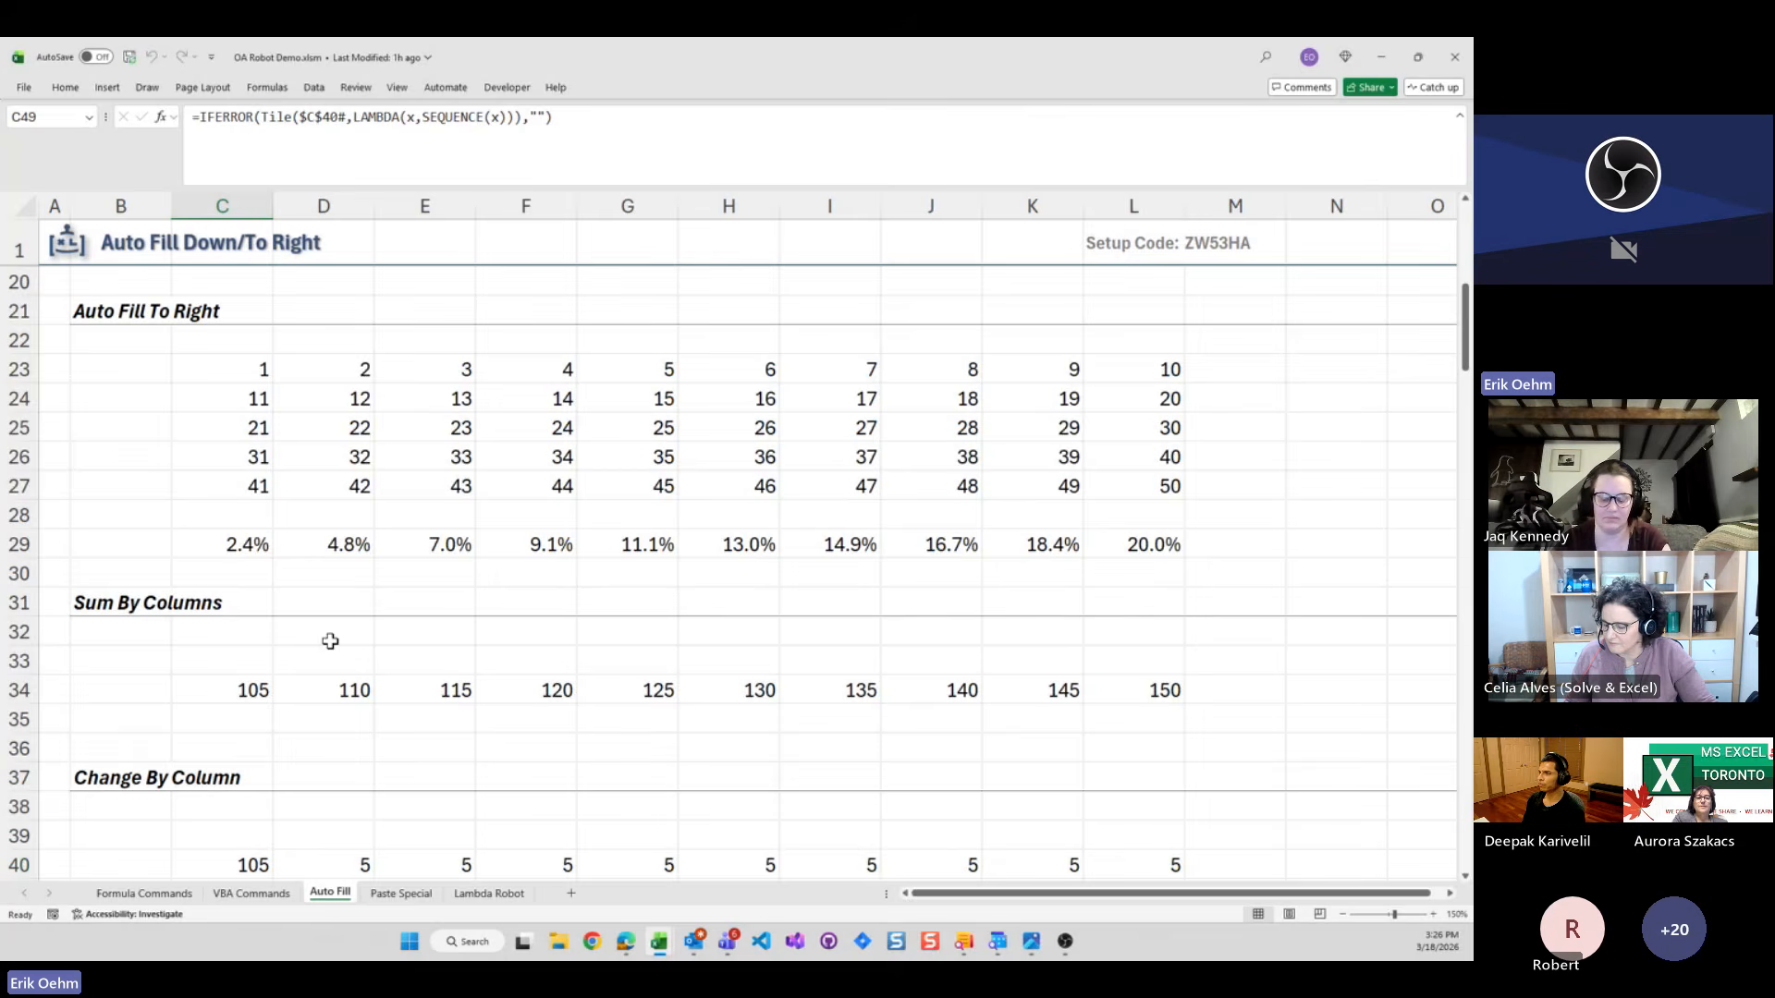
scroll(330, 640, "up", 6)
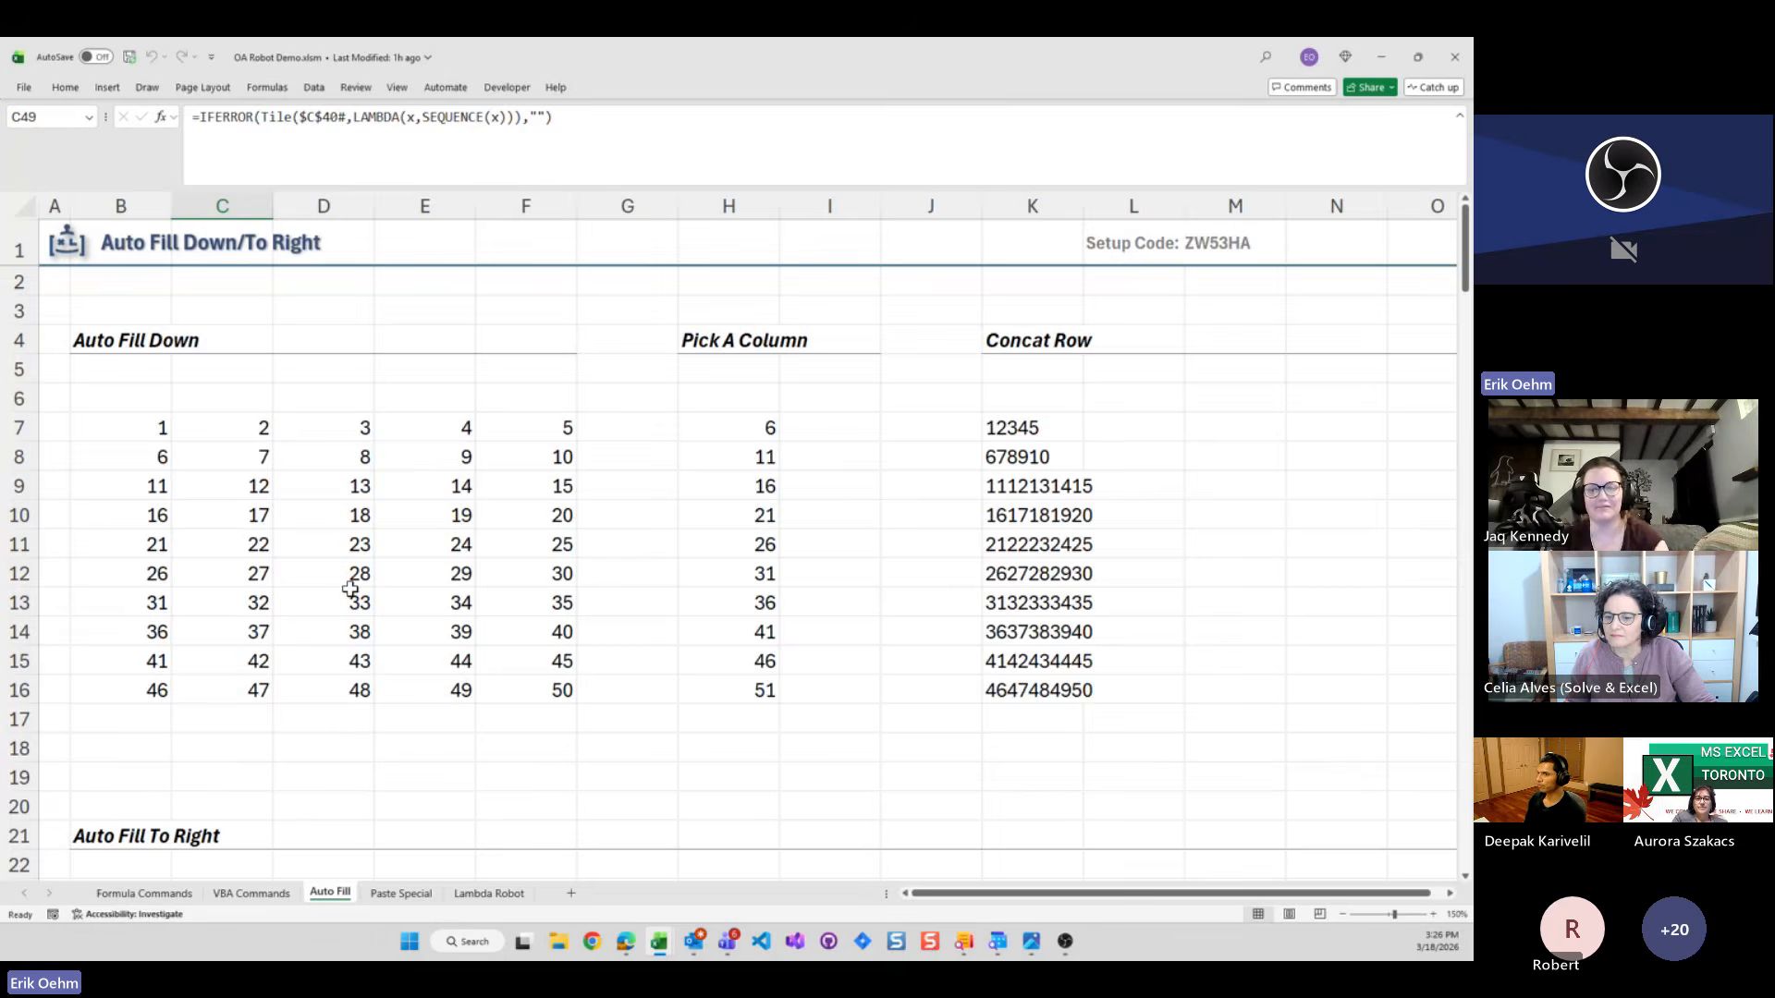
key("ctrl+Page_Down")
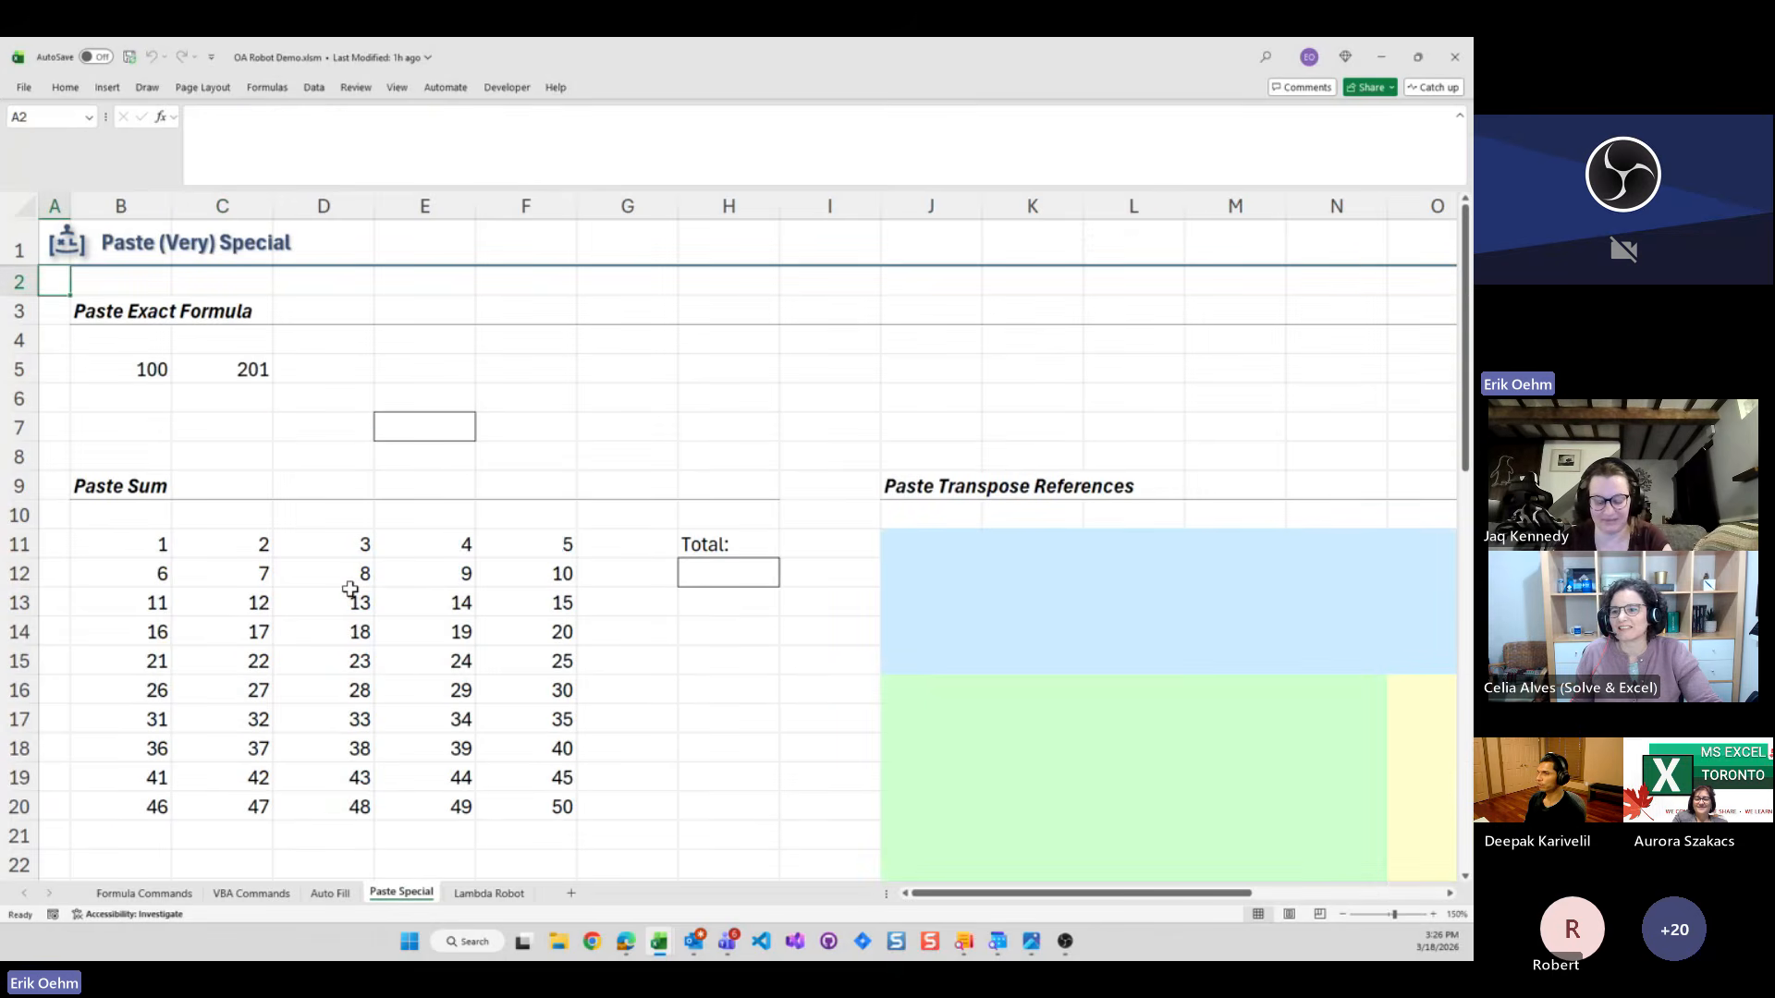
left_click(481, 341)
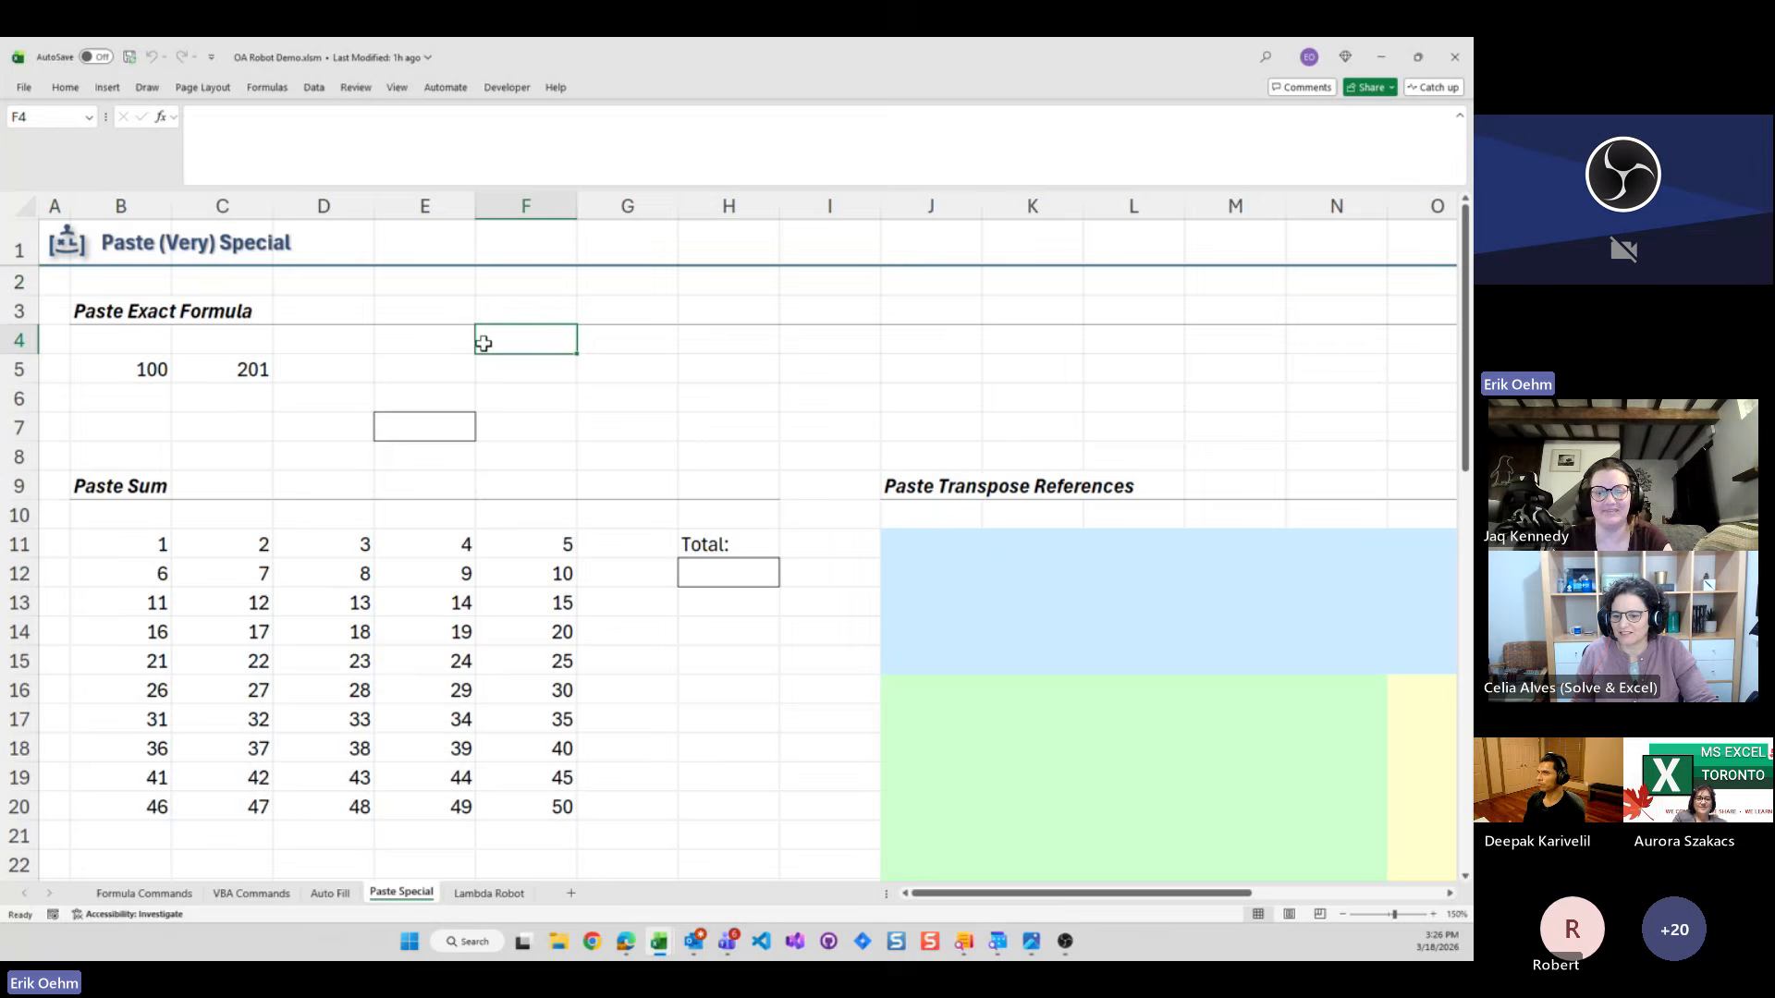
key("ctrl+c")
right_click(529, 371)
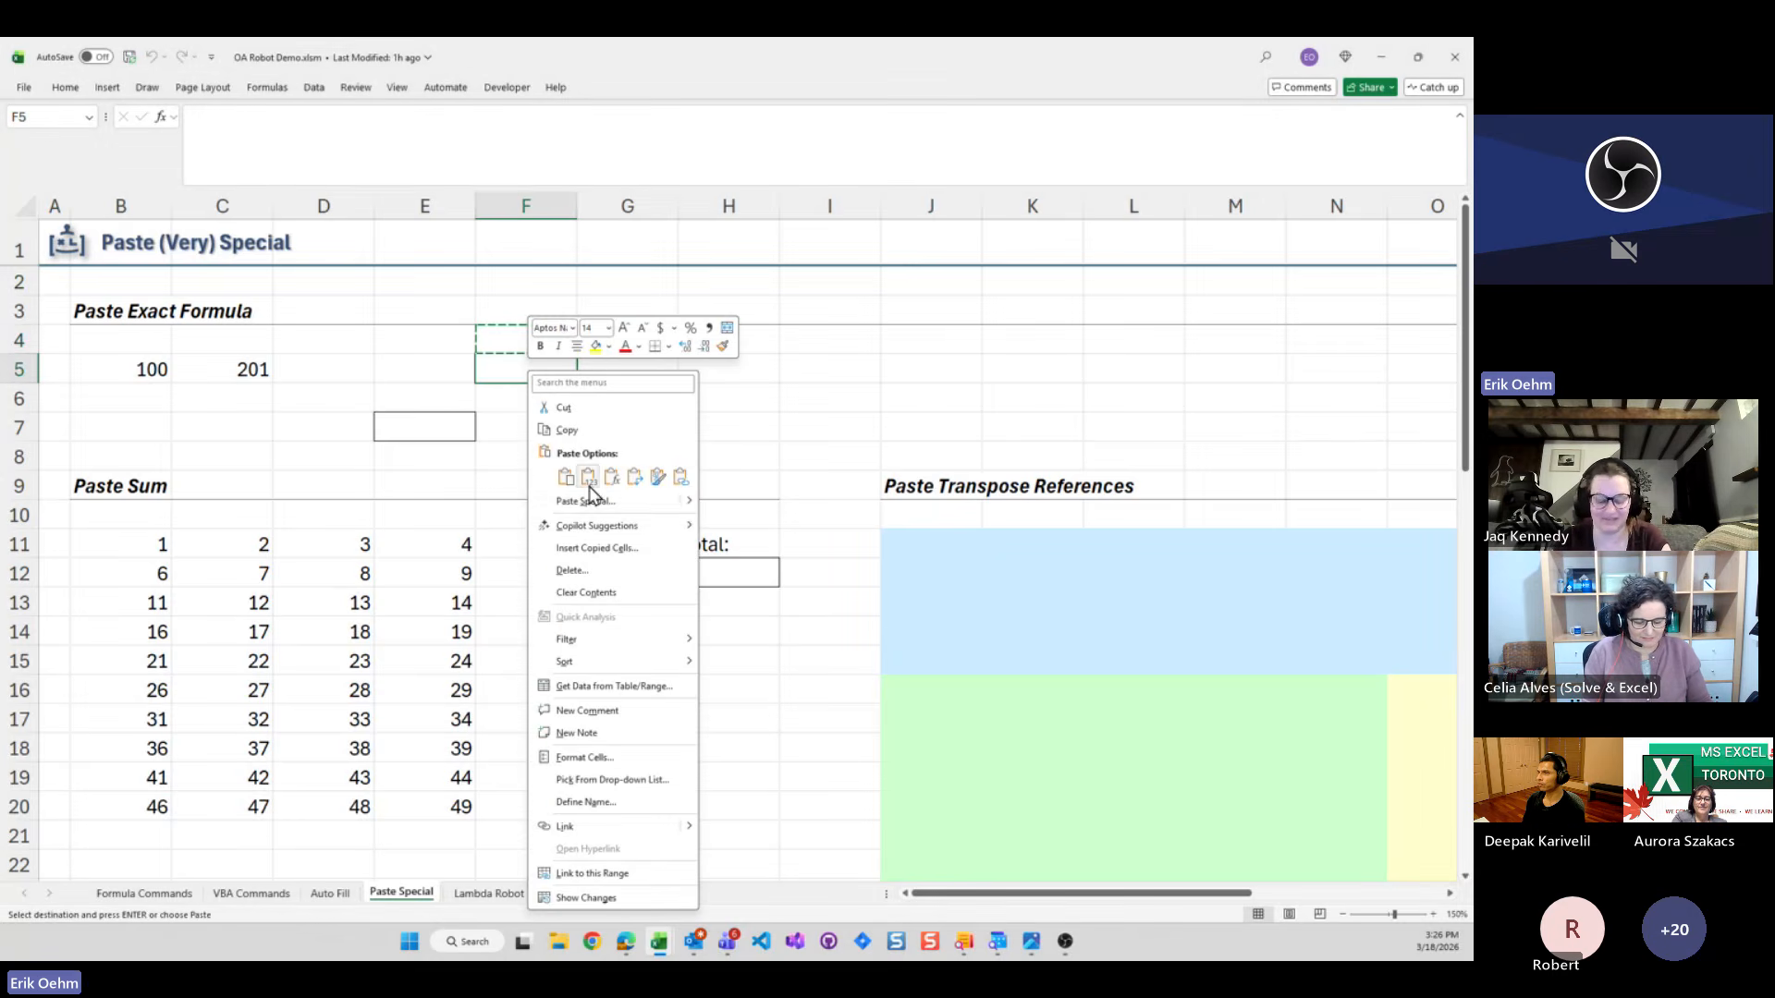
mouse_move(679, 513)
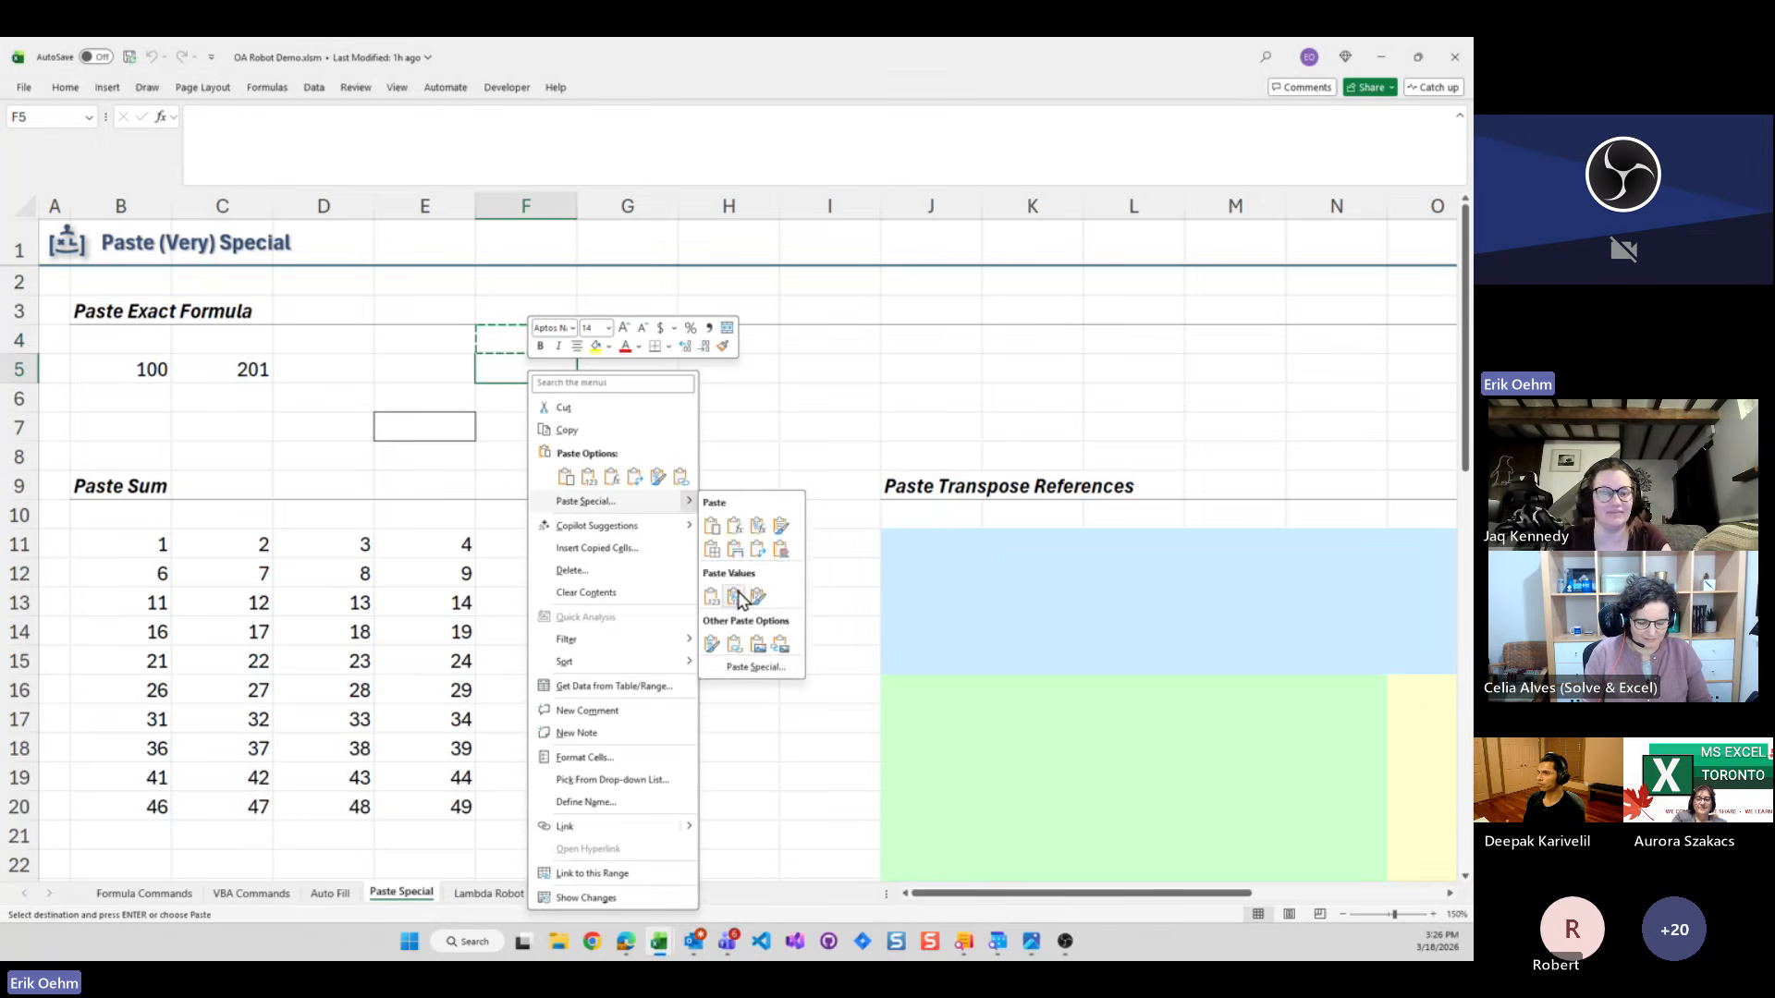
left_click(752, 670)
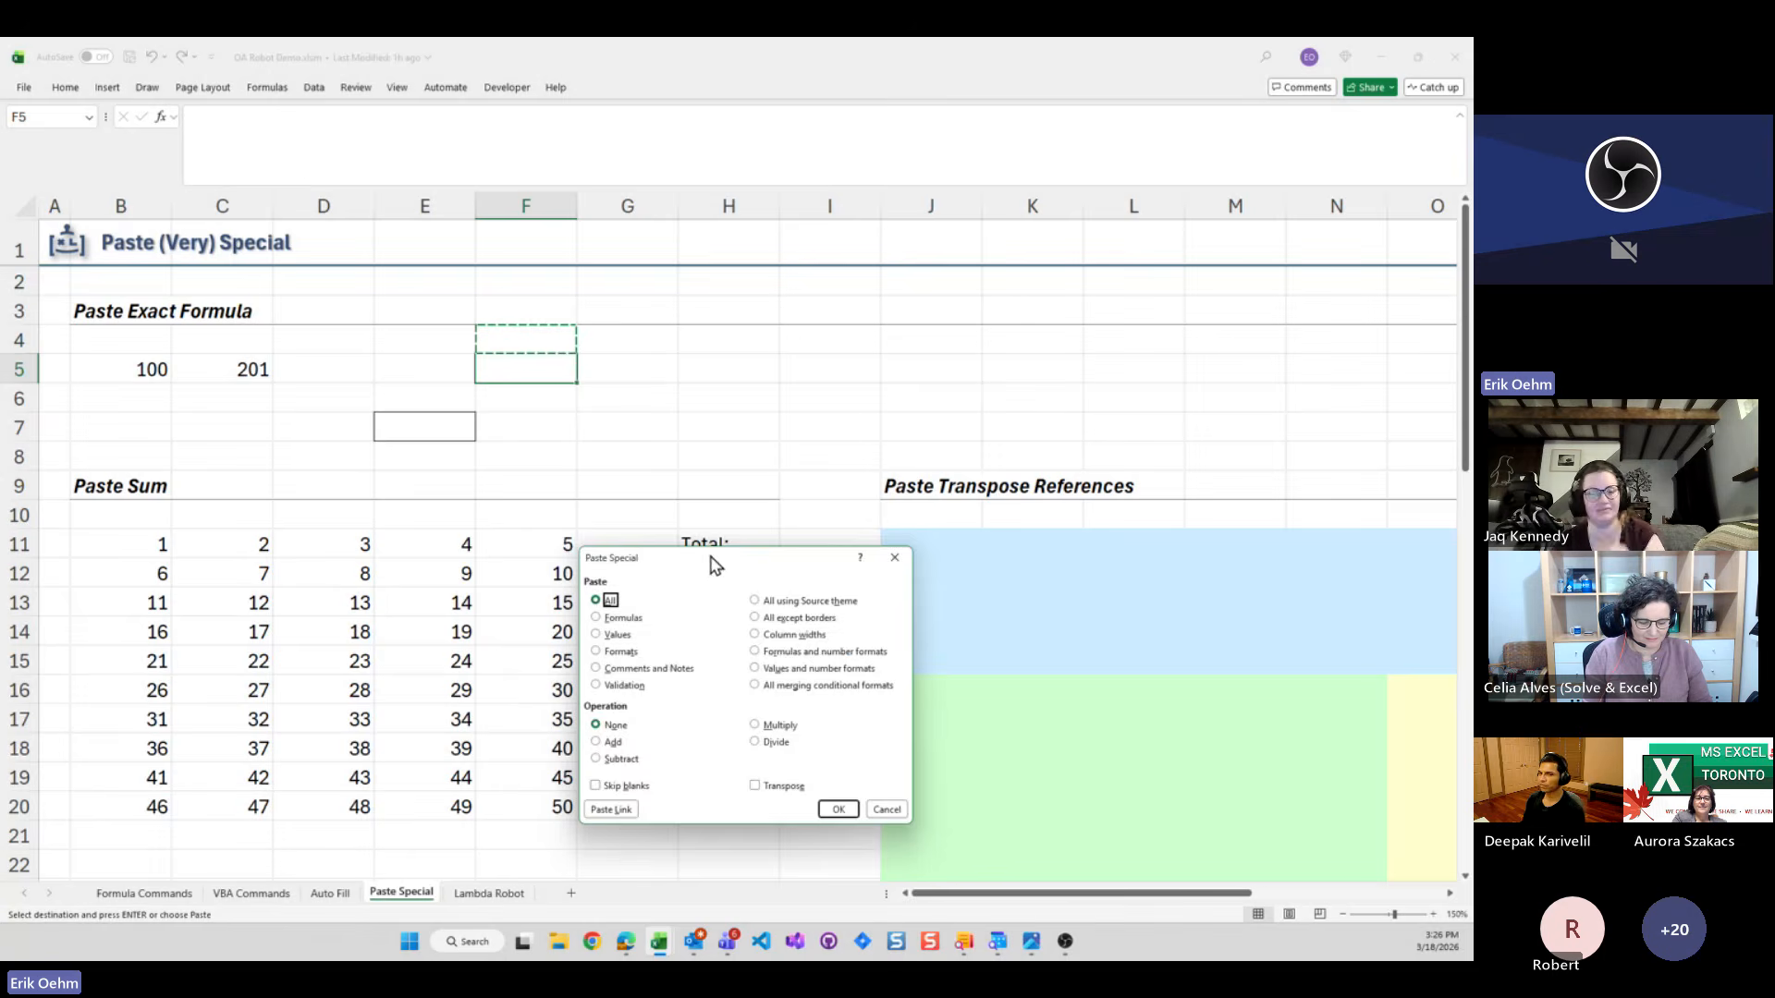
left_click_drag(718, 533, 612, 261)
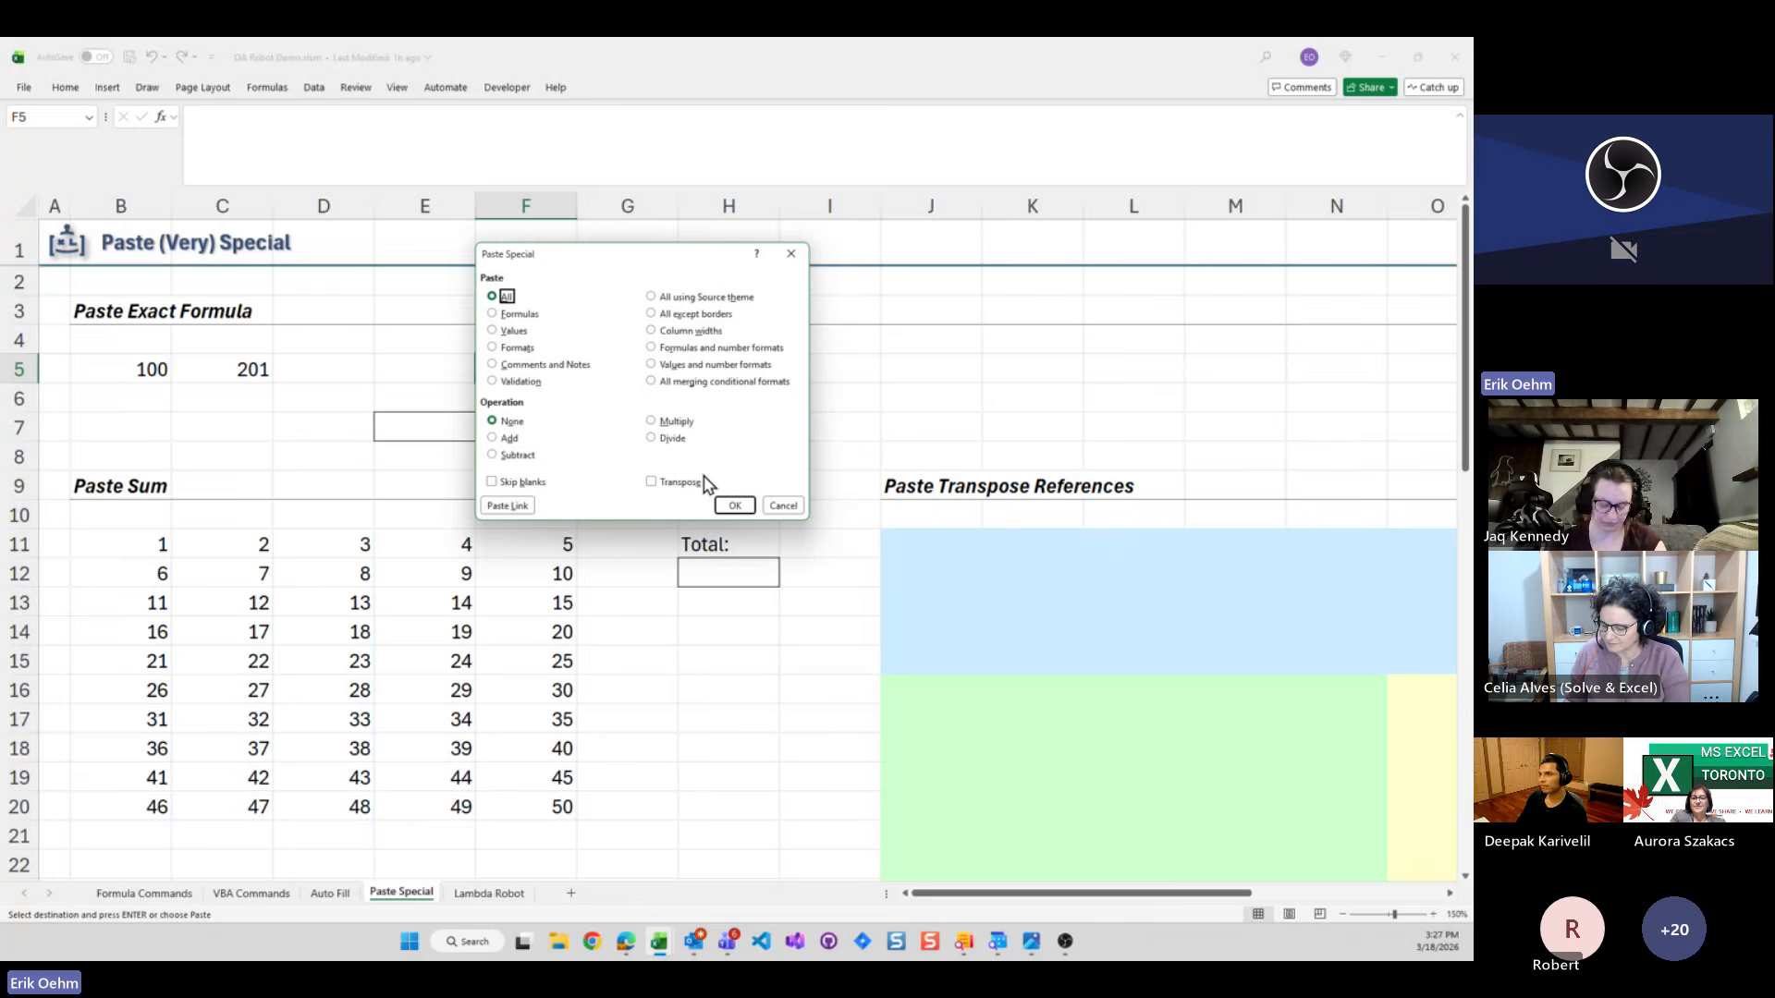
left_click(782, 505)
Cancel the pending copy and move between C5 and E7, showing C5's formula
left_click(550, 427)
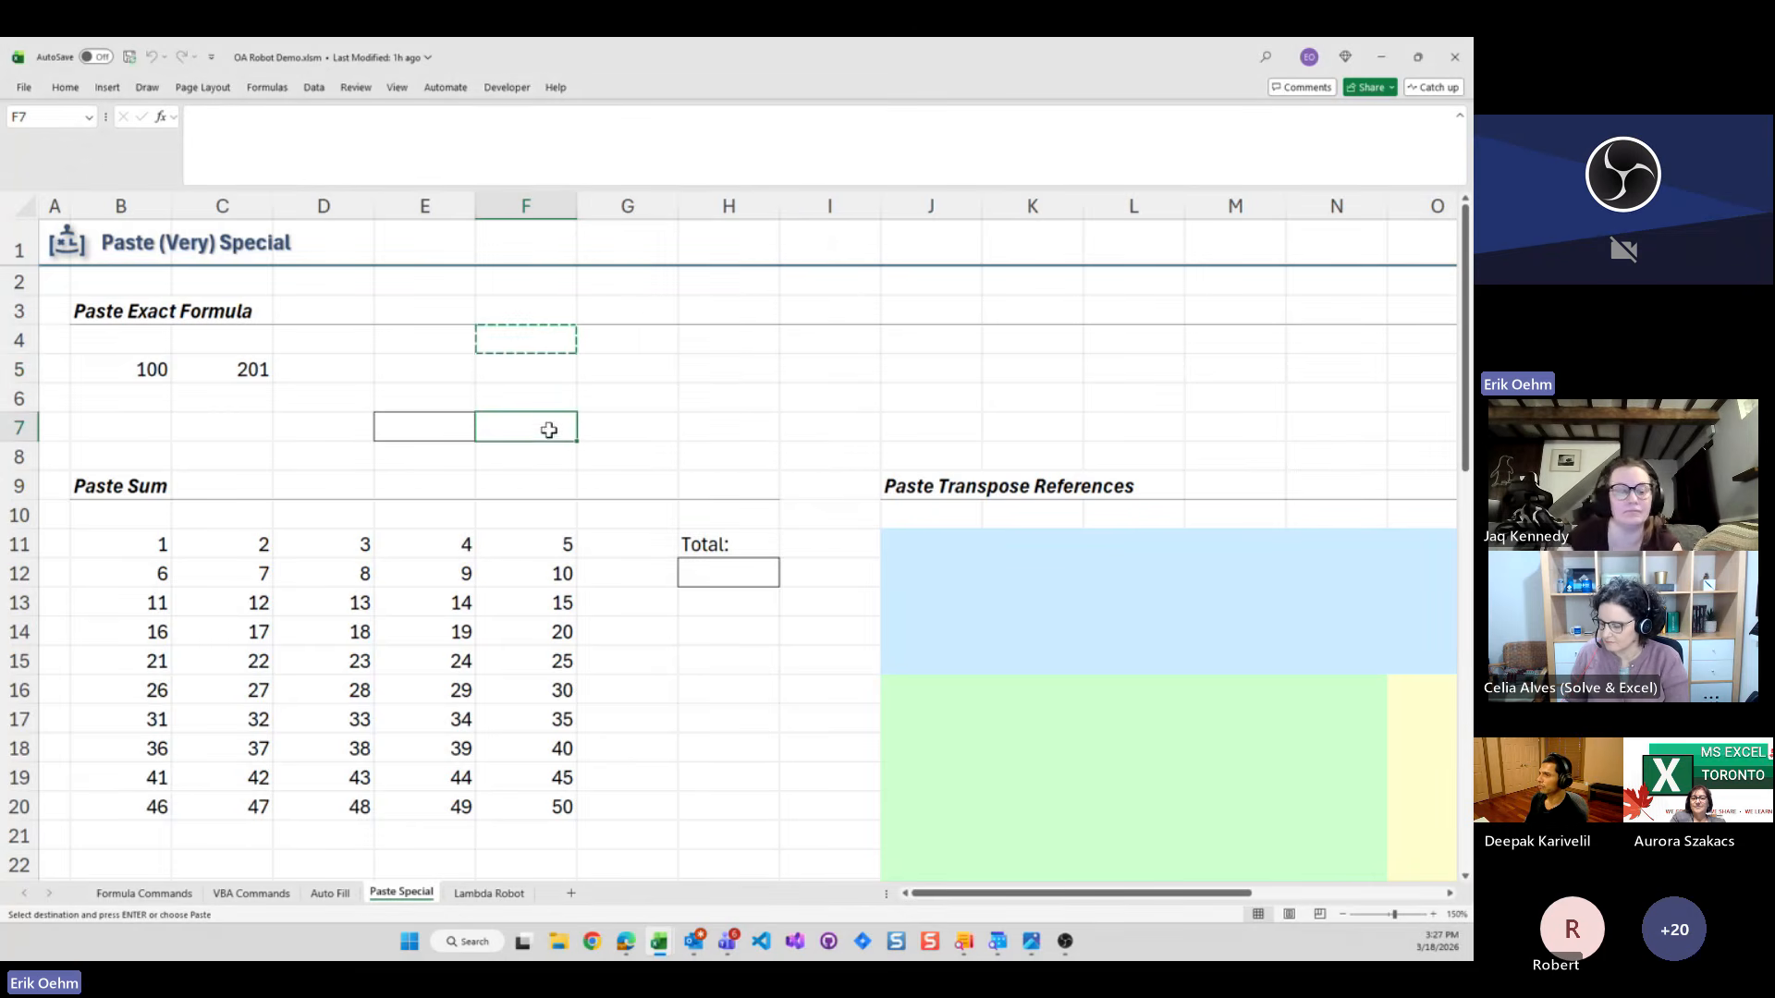
key("Escape")
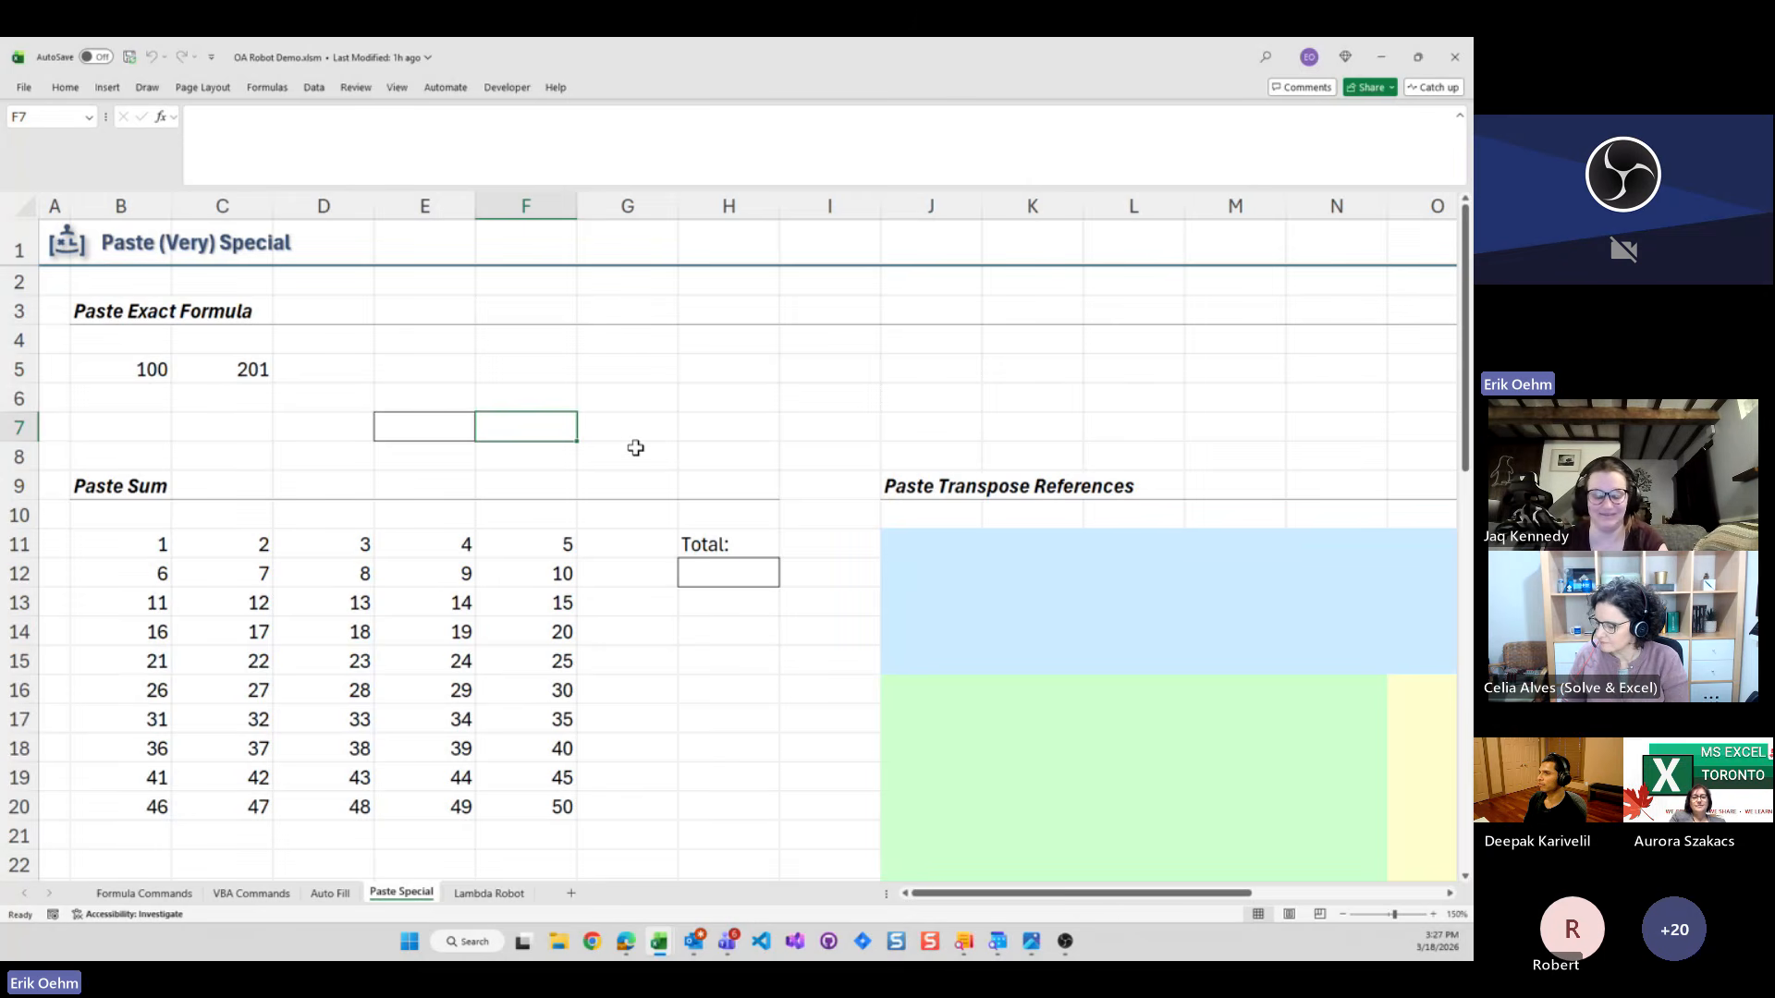
key("Left")
key("Left")
key("Left")
key("Left")
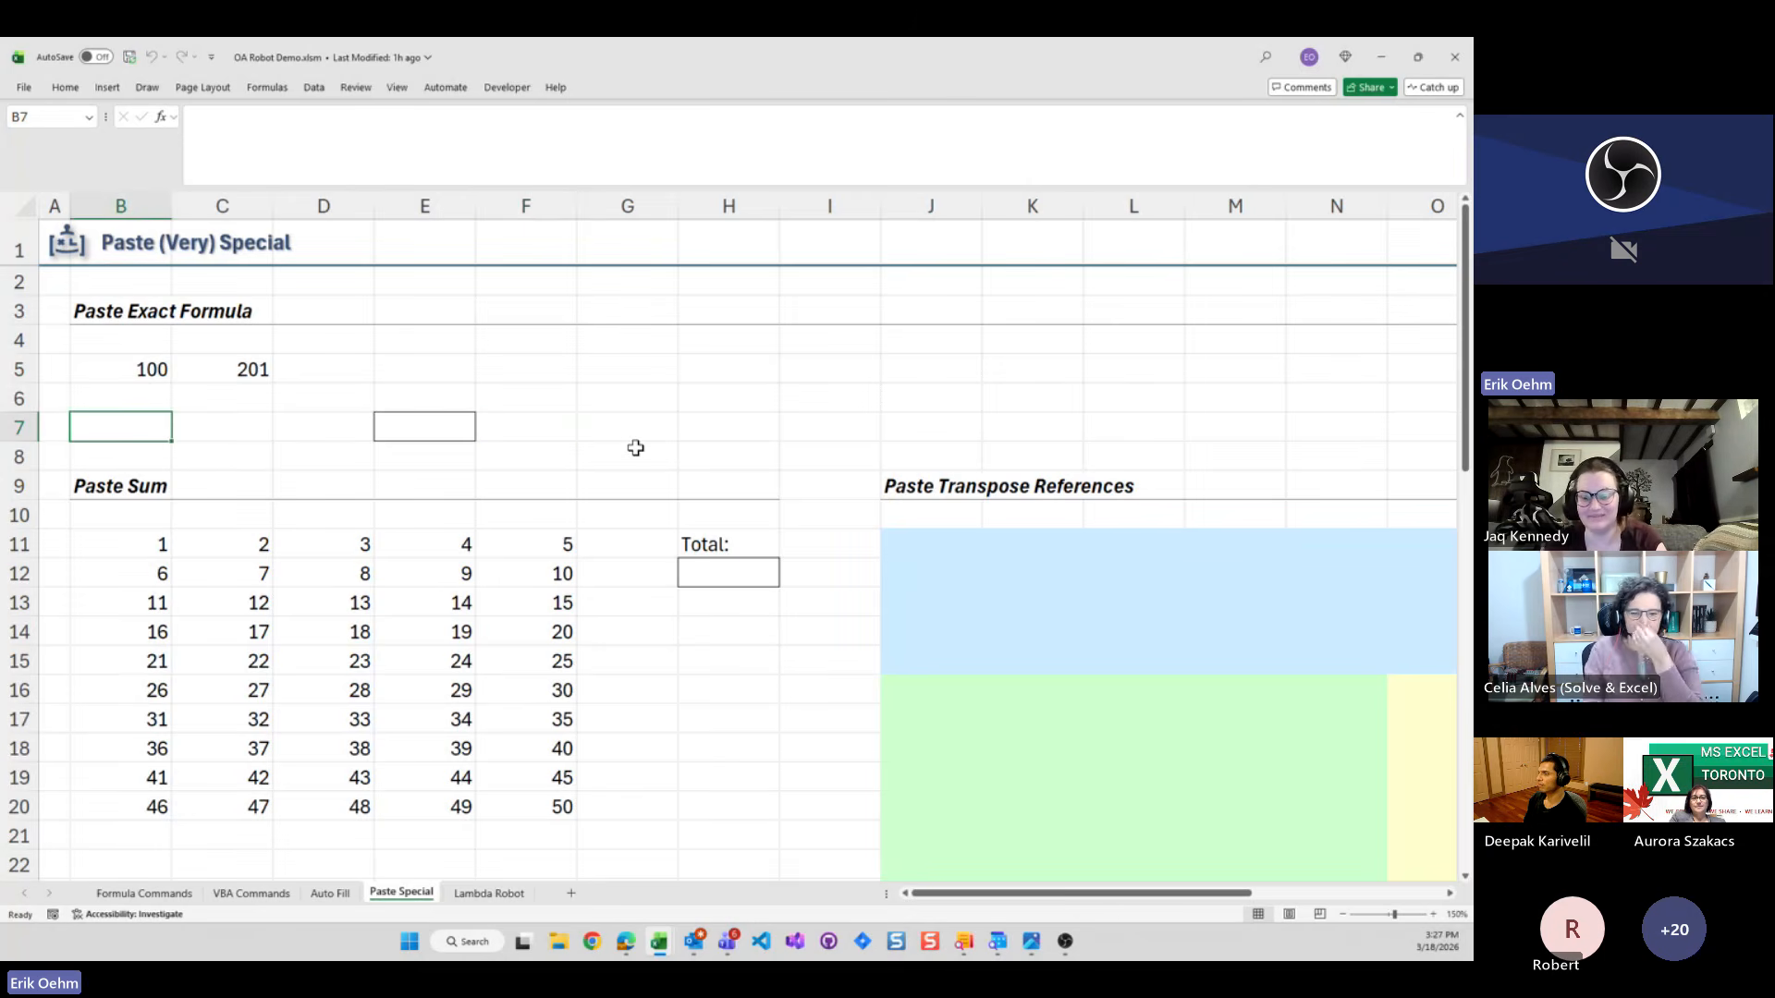
key("Up")
key("Up")
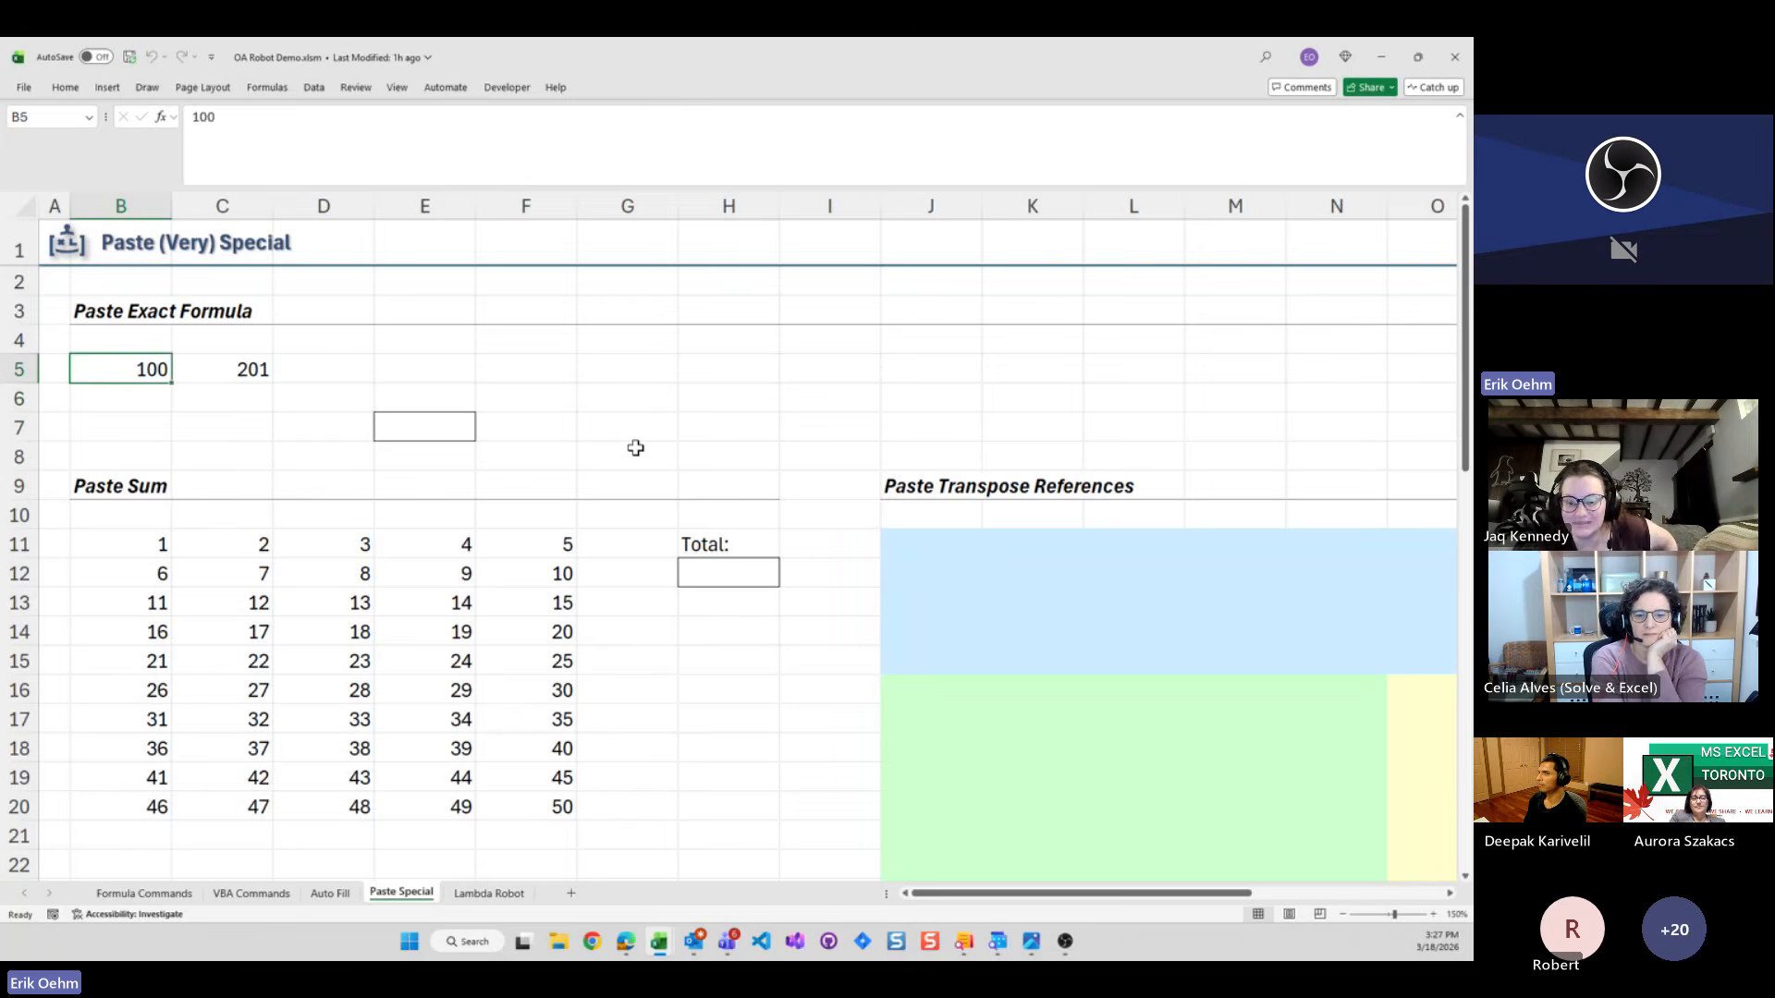
key("Right")
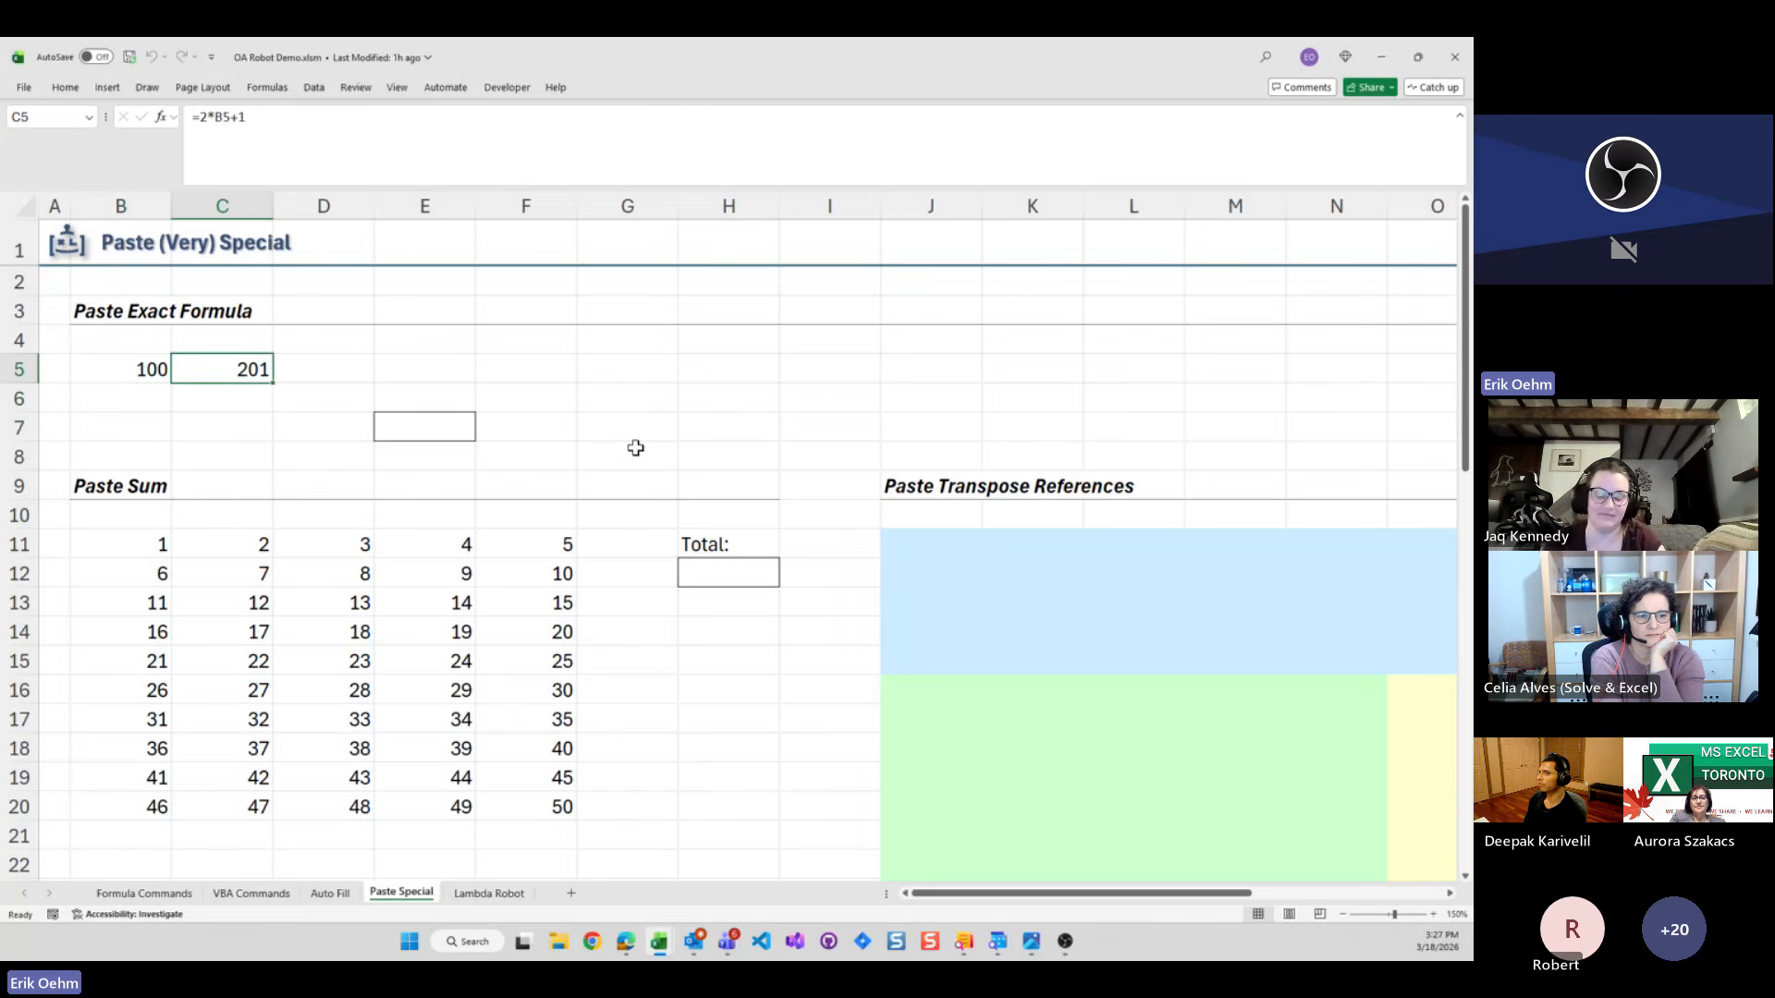
key("Down")
key("Down")
key("Right")
key("Right")
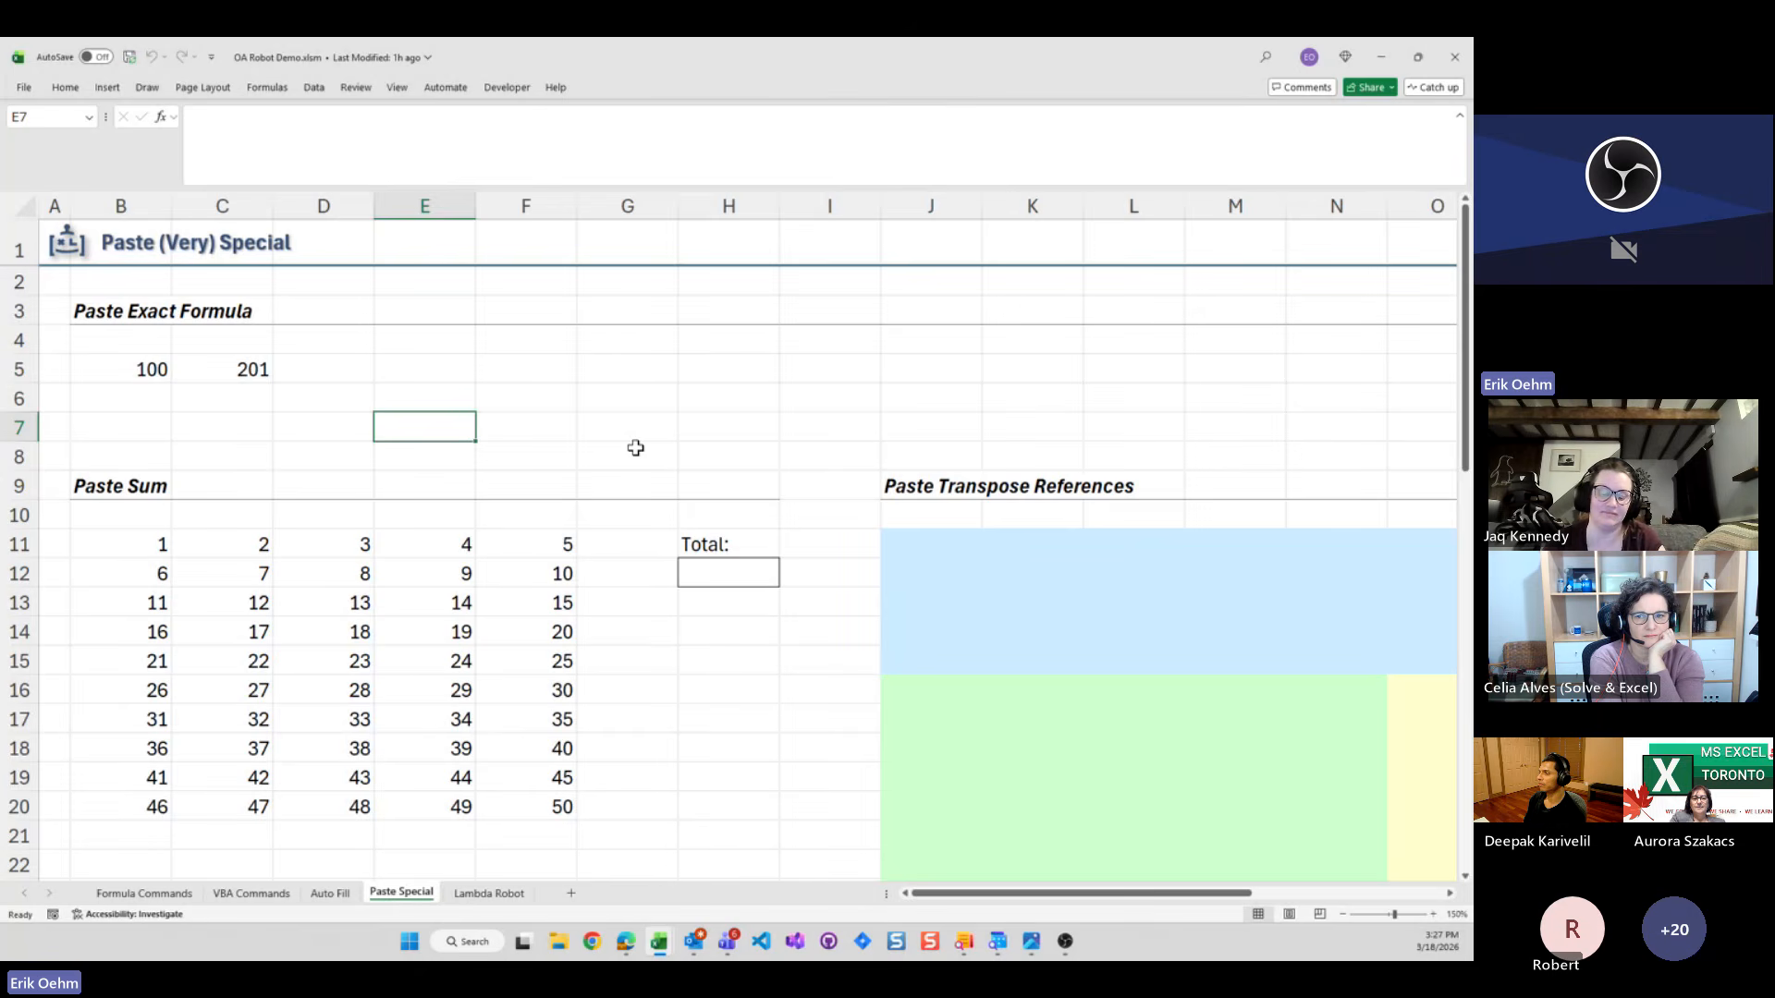
key("Left")
key("Left")
key("Up")
key("Up")
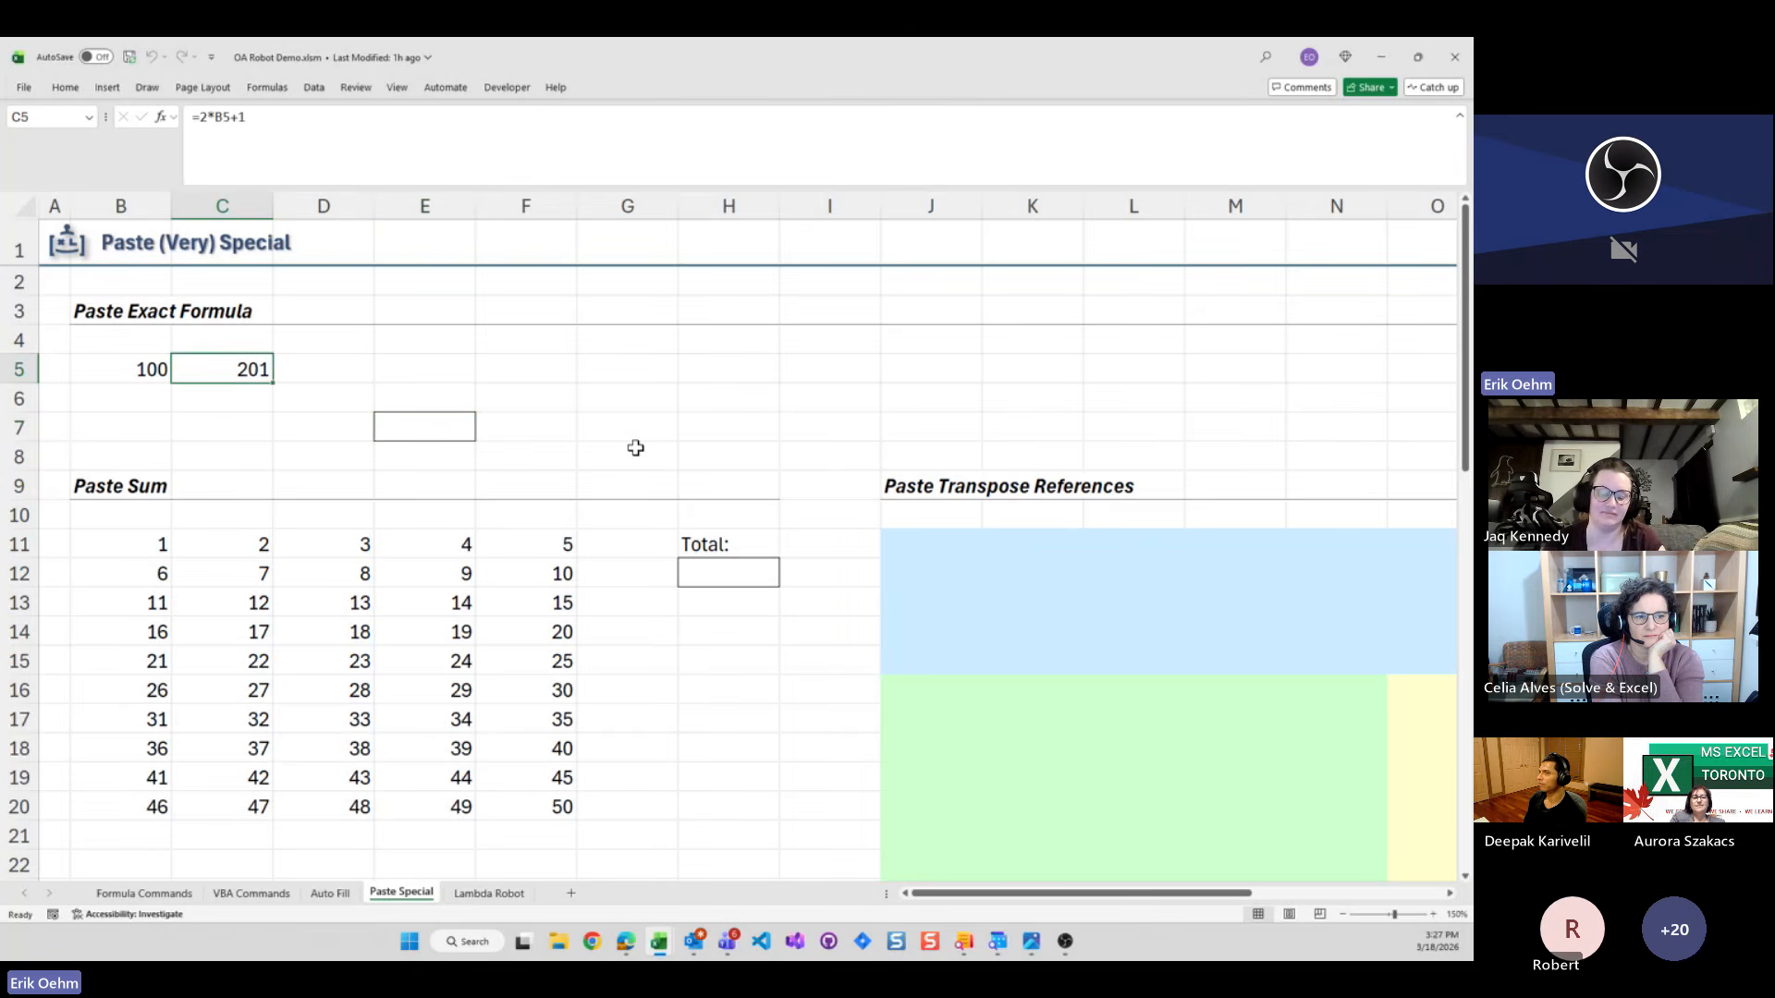
key("Down")
key("Down")
key("Right")
key("Right")
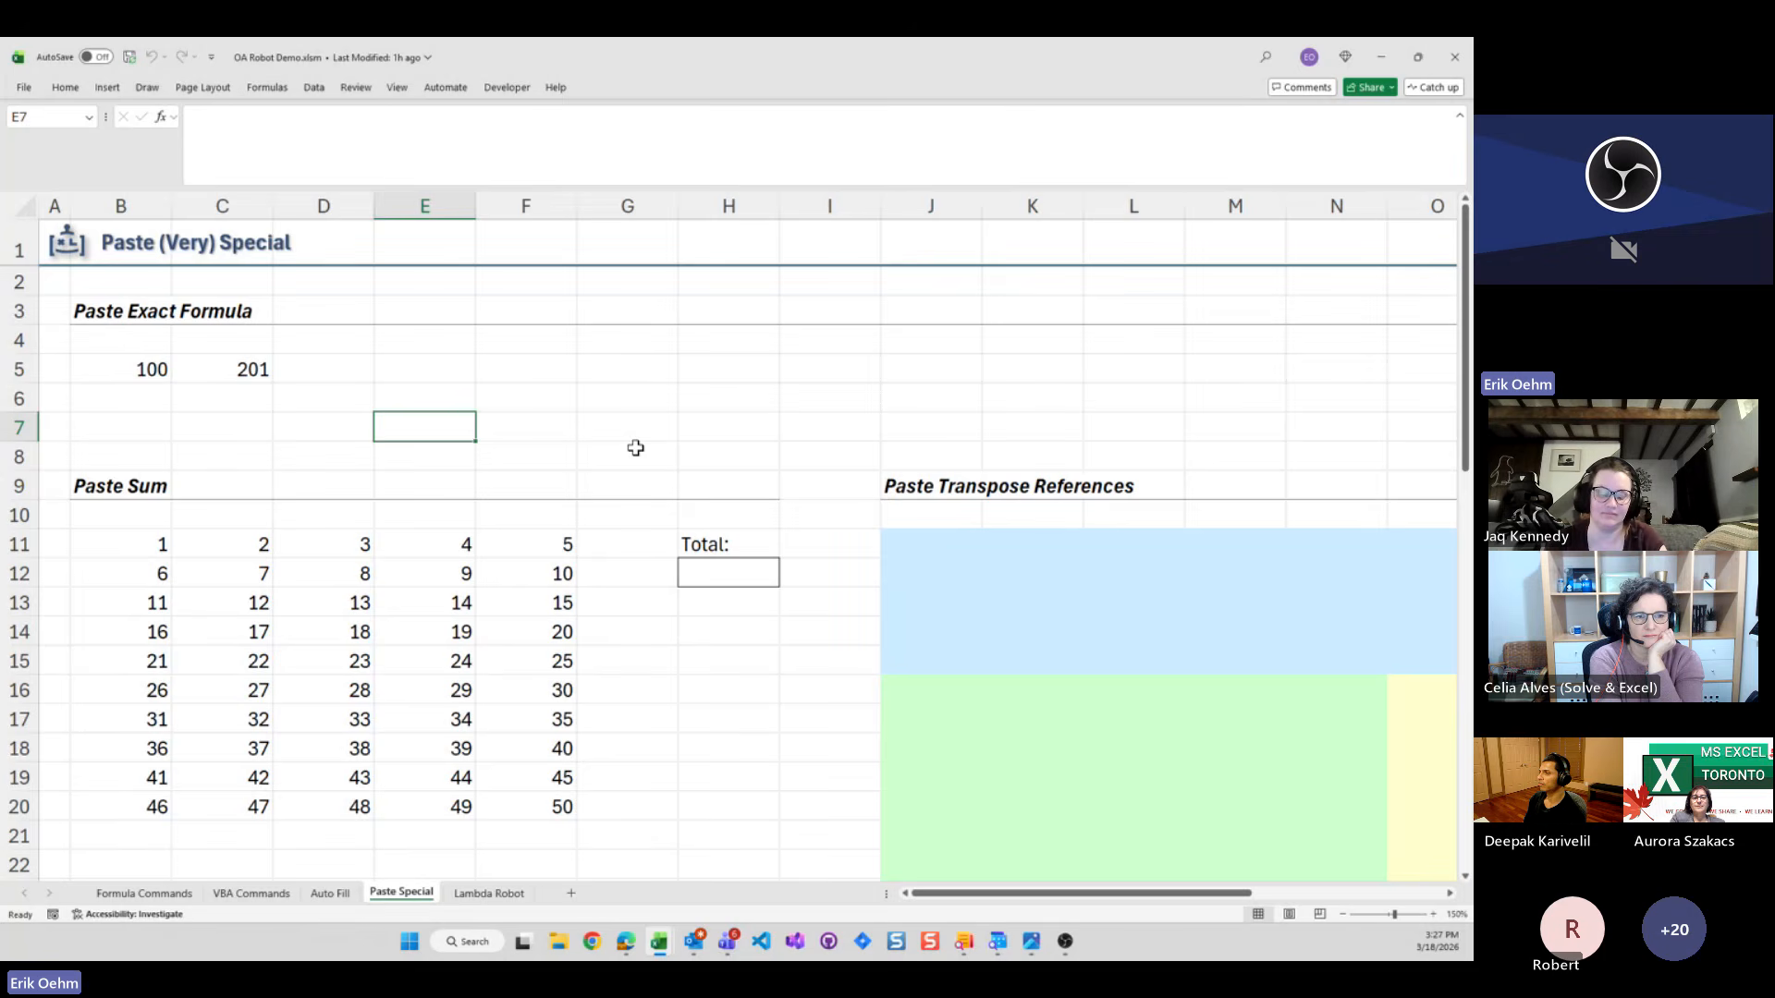
key("Left")
key("Left")
key("Up")
key("Up")
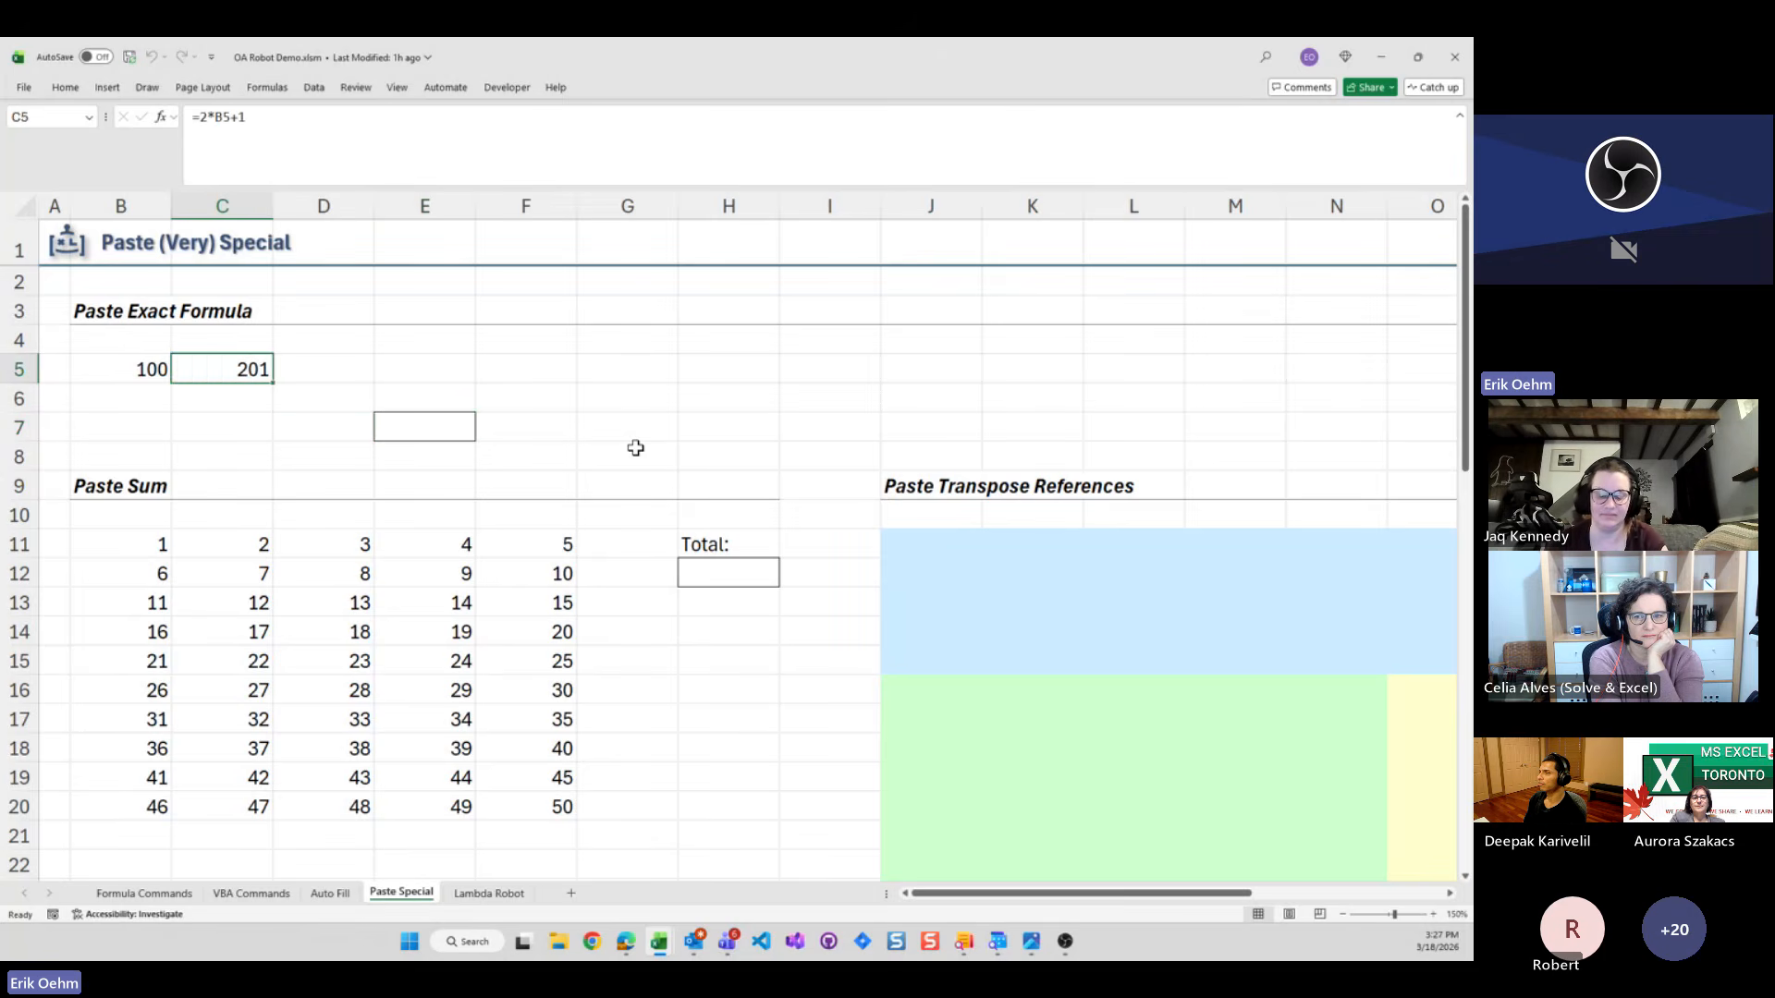
Show the cell C5's =2*B5+1 references, leaving the formula unchanged
key("F2")
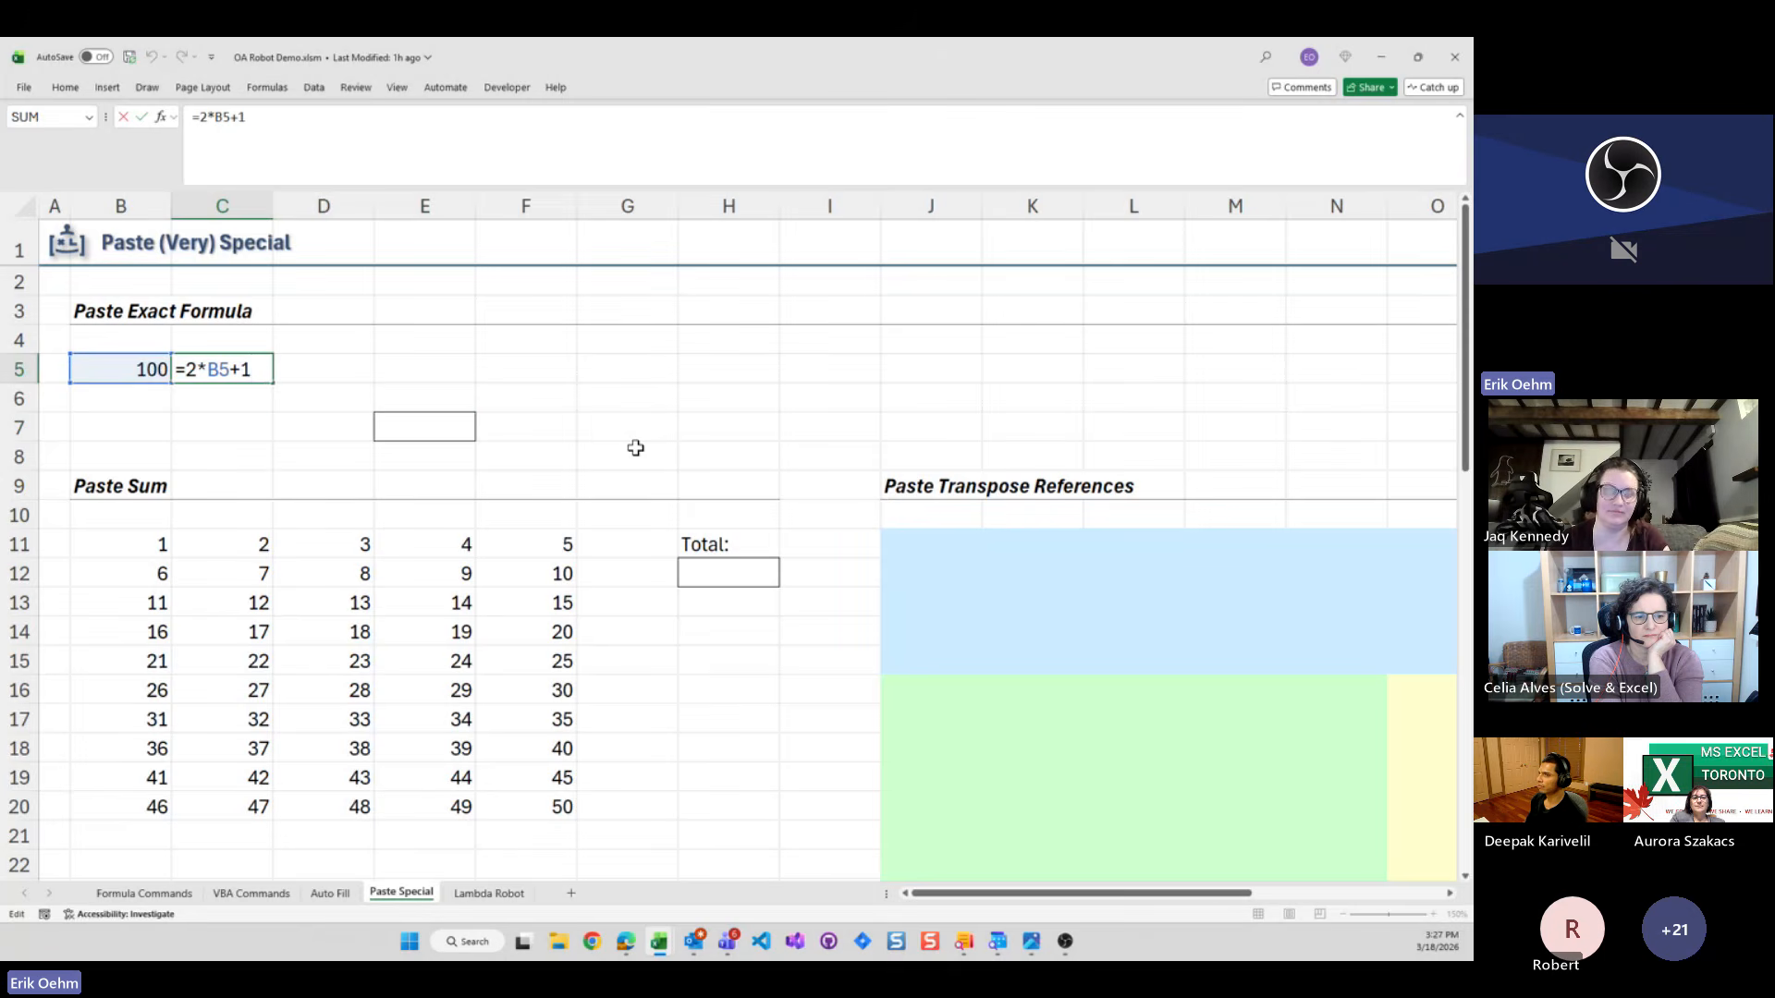
key("Return")
key("Down")
key("Right")
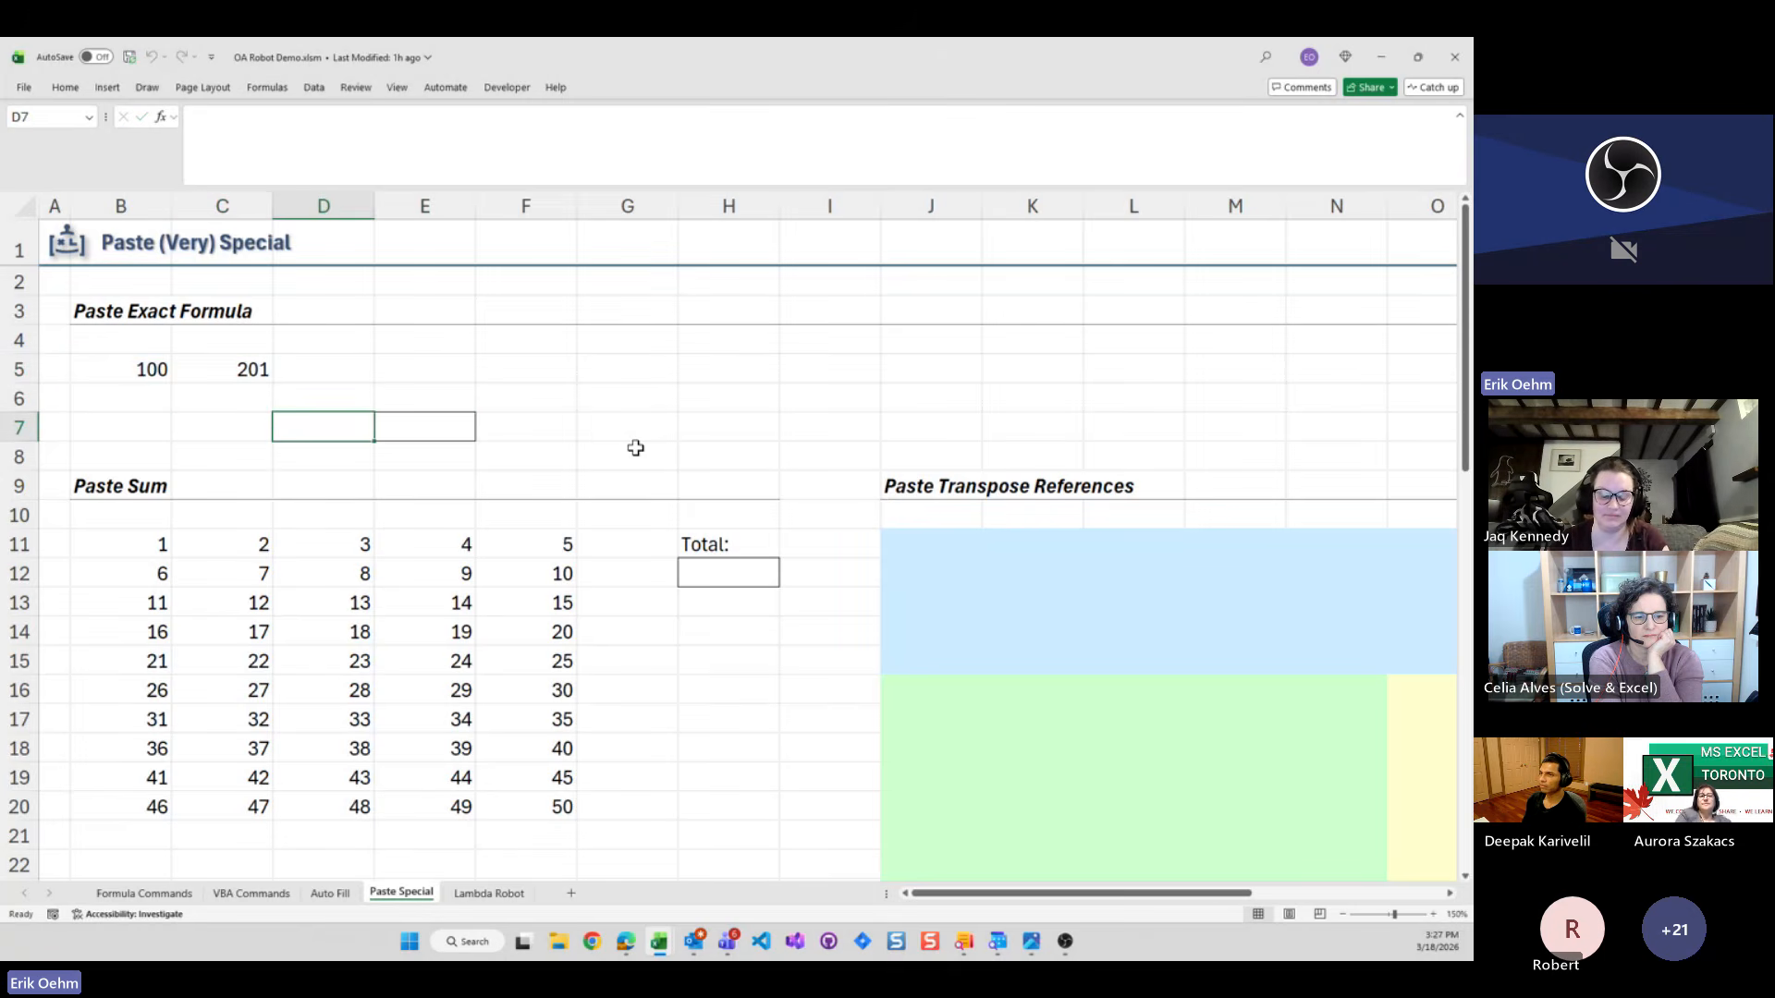
key("Left")
key("Up")
key("Up")
Copy C5 and Paste Exact Formula into E7, giving =2*B5+1 and 201
key("ctrl+c")
key("Down")
key("Down")
key("Right")
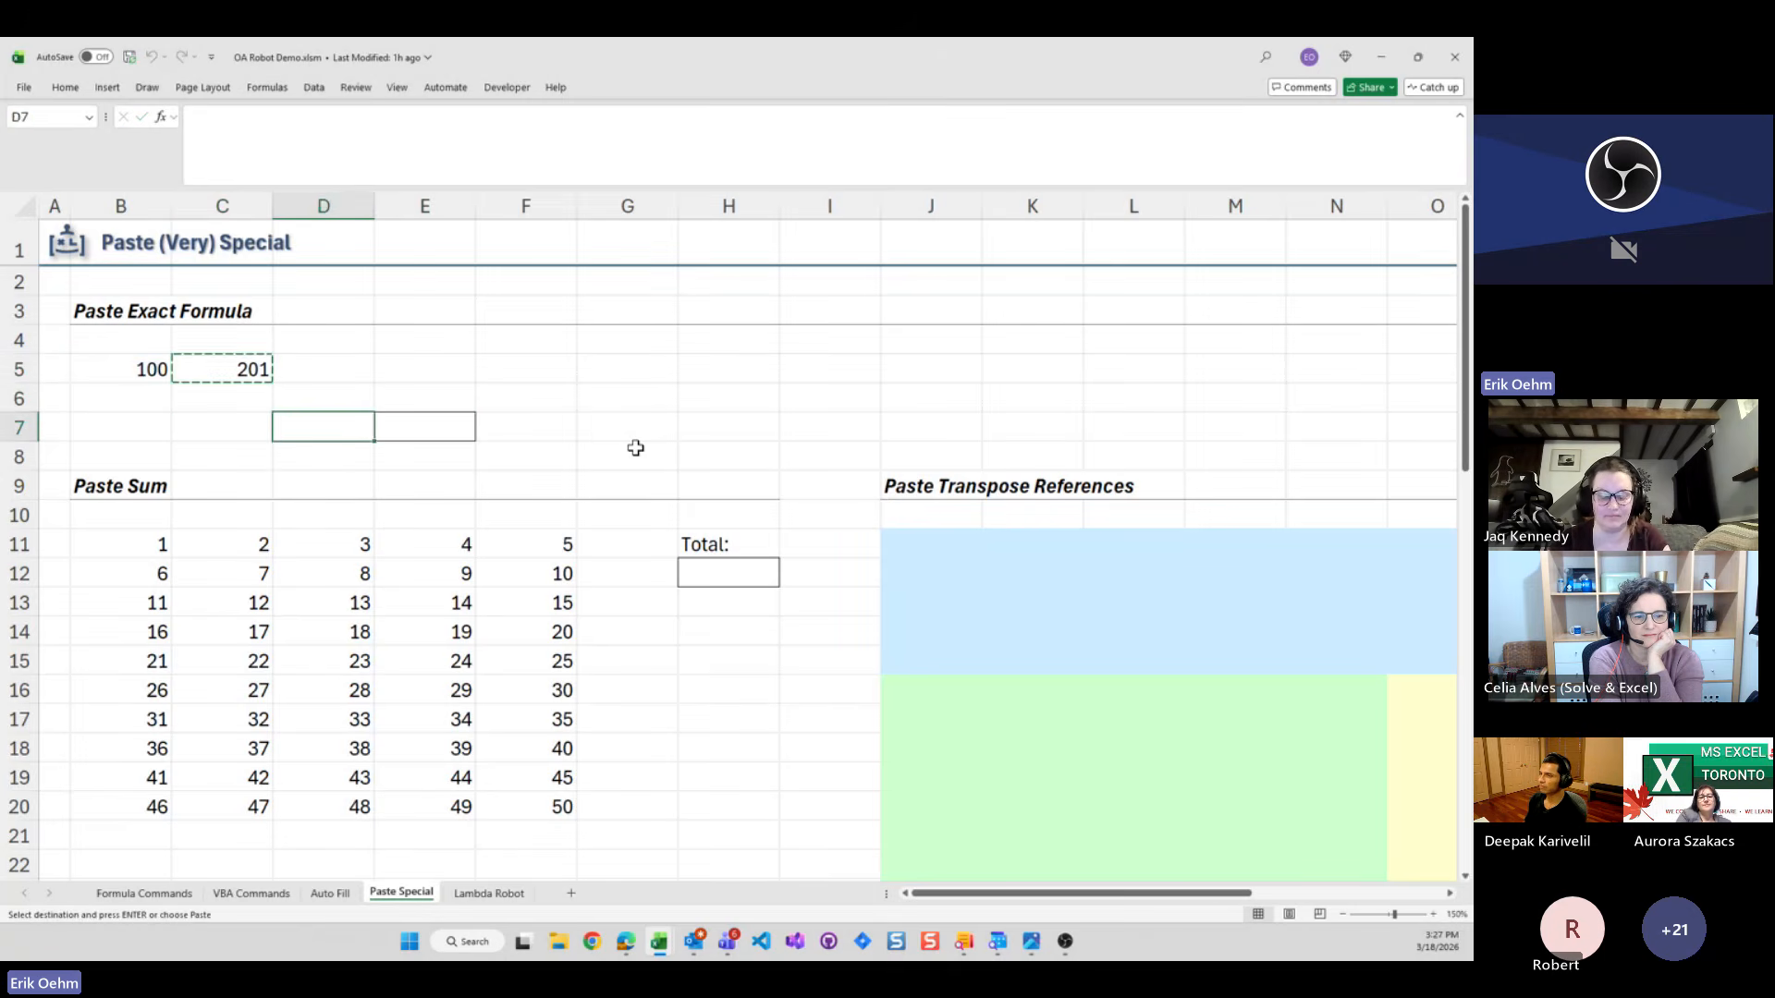
key("Right")
key("ctrl+shift+r")
type("Past")
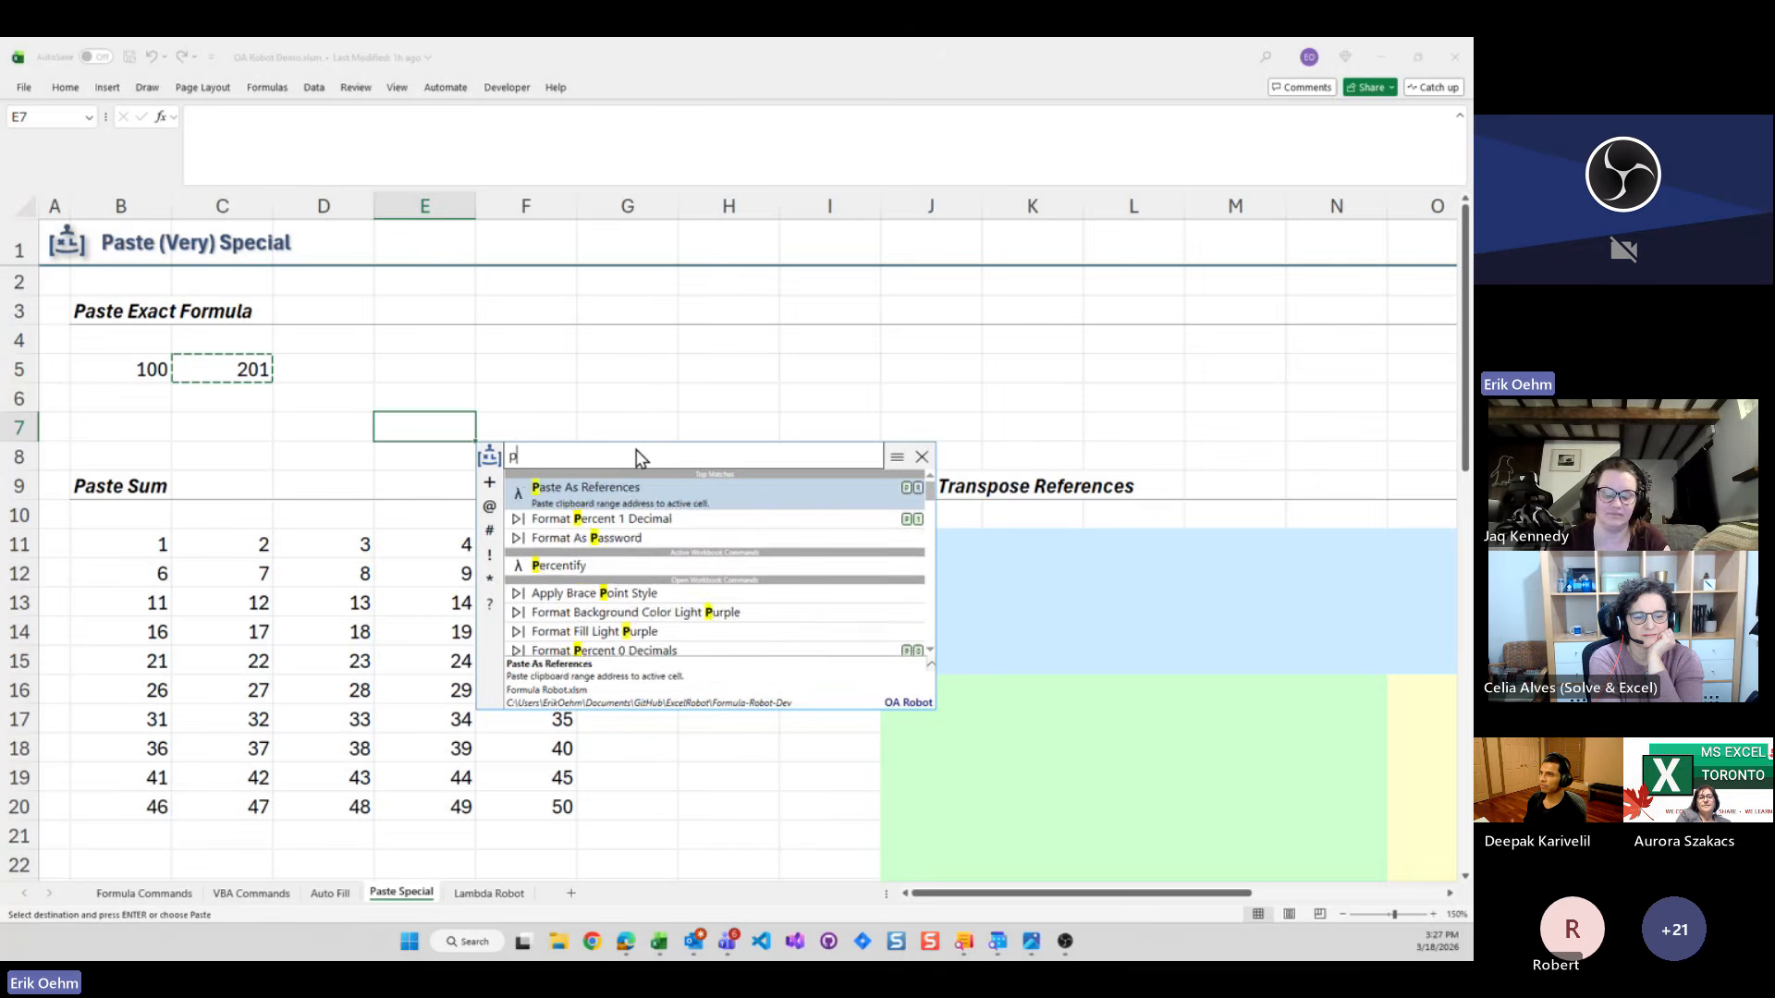
type("e")
key("Return")
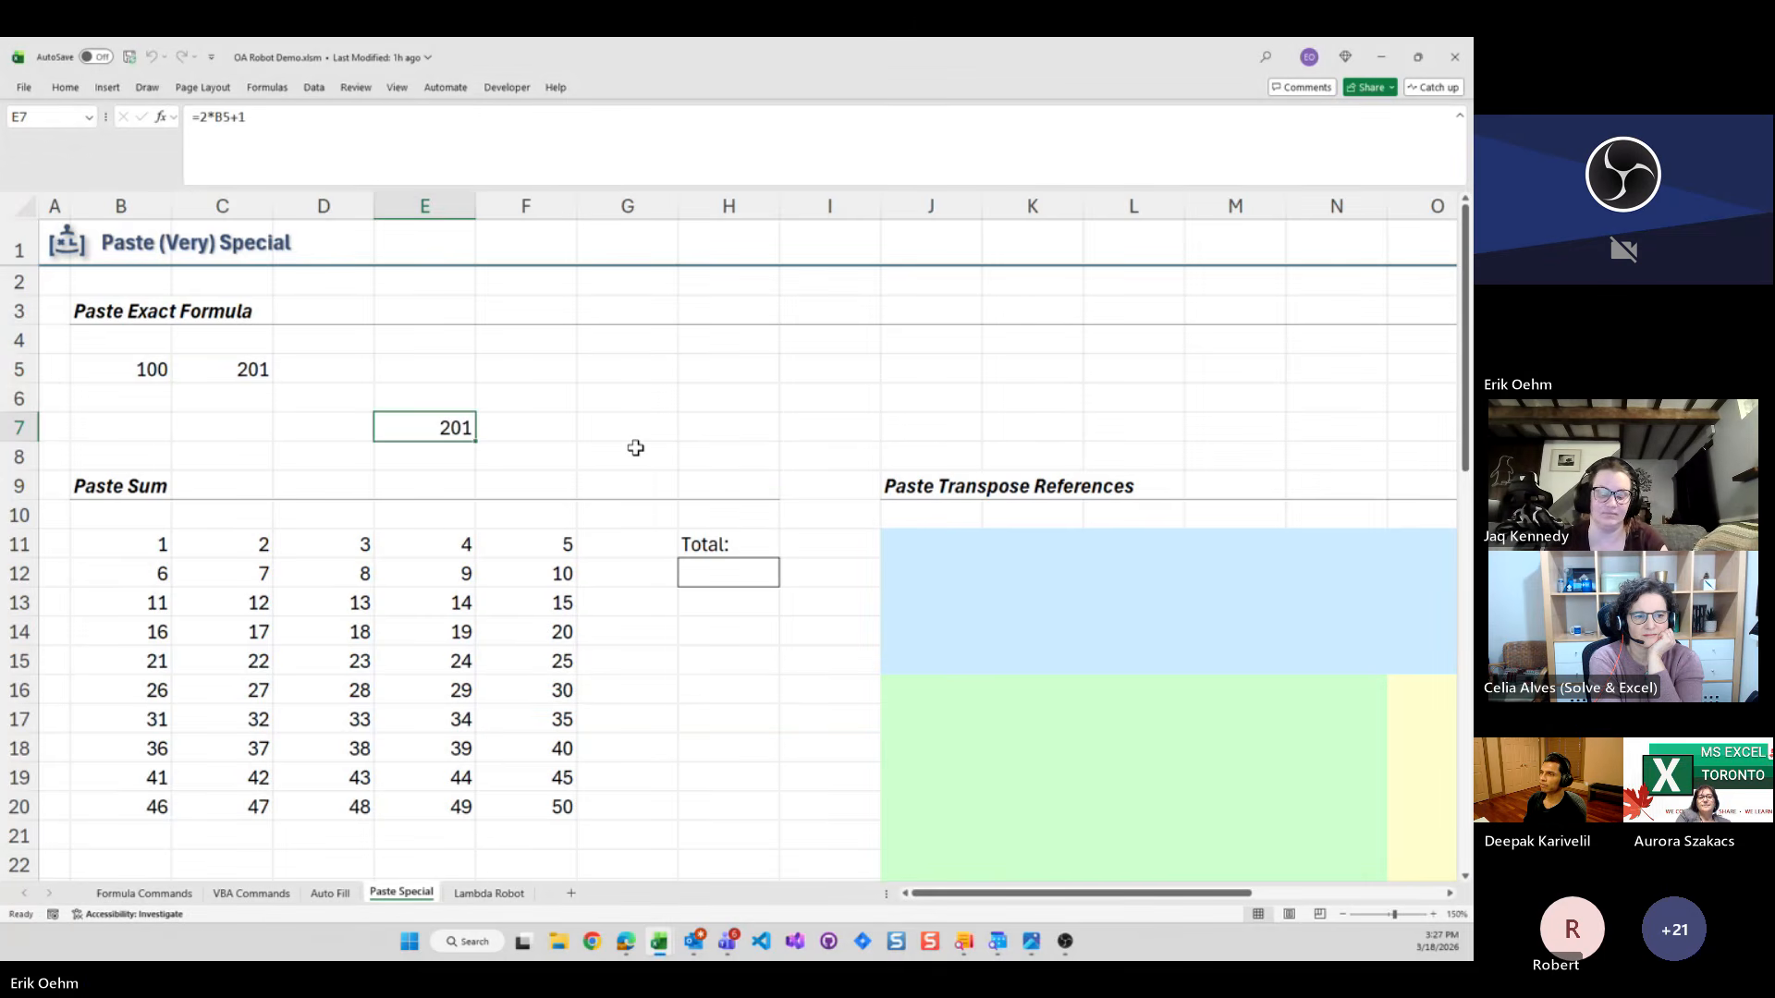
Select the grid block C14:E17
key("ctrl+Down")
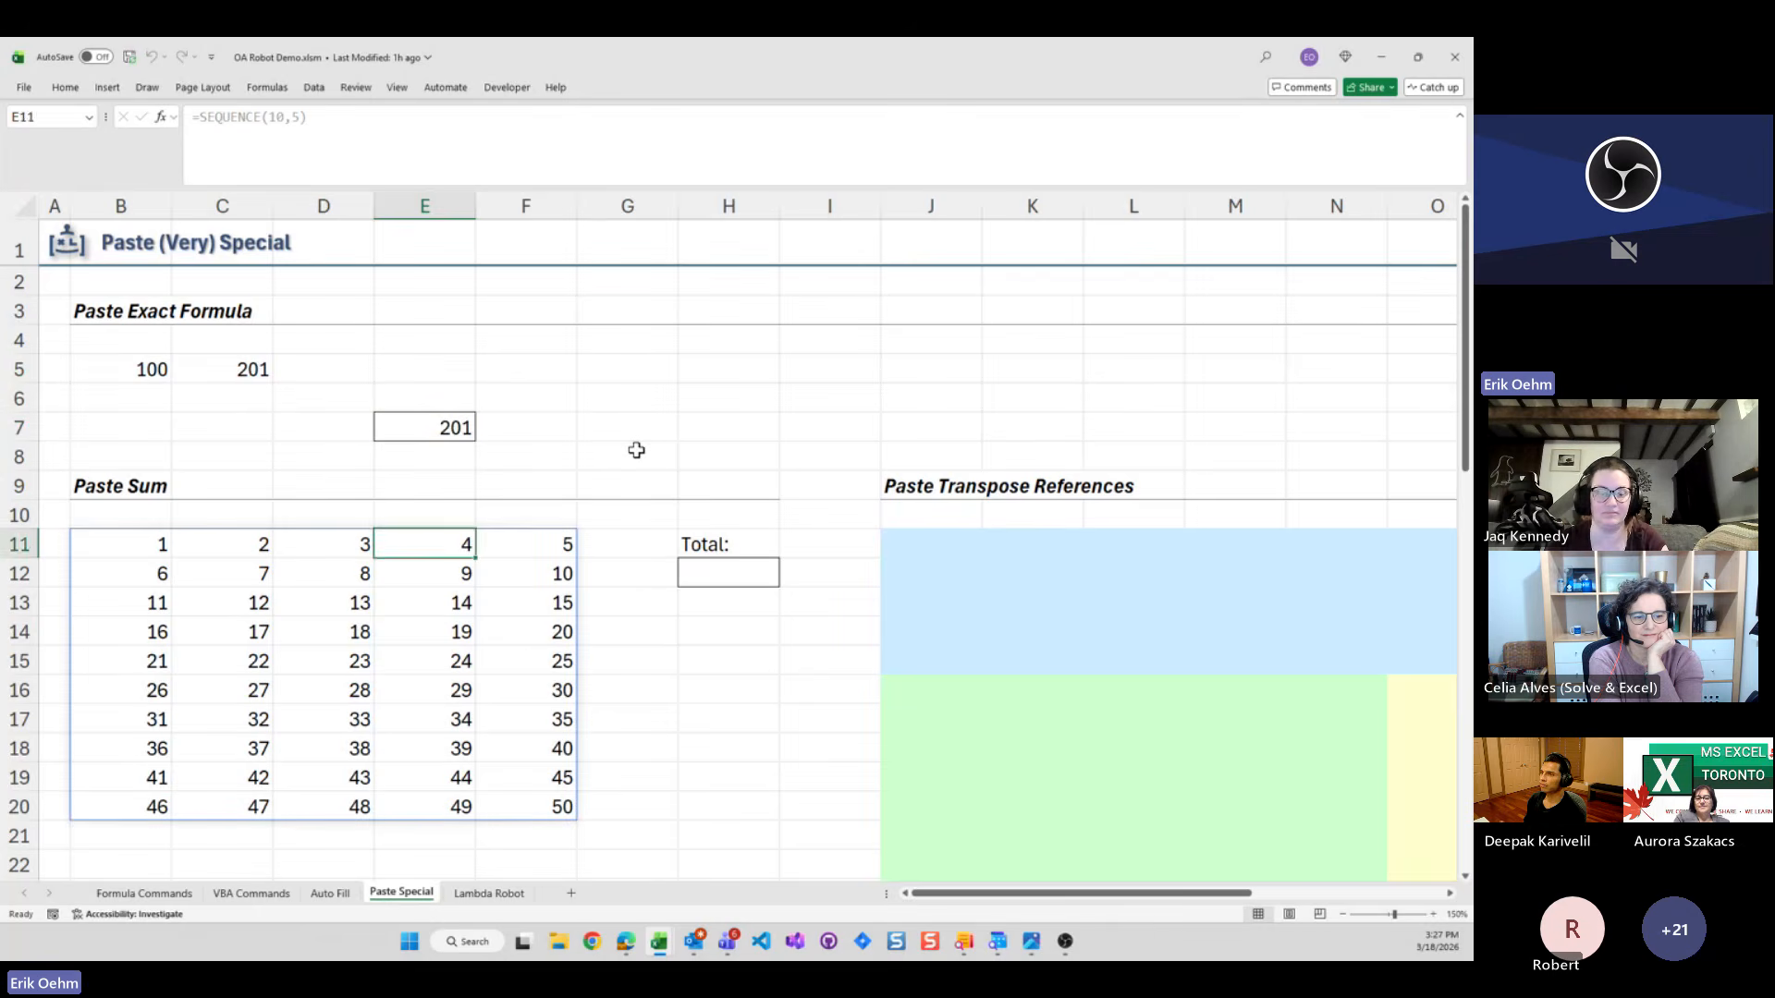
key("Down")
key("Down")
key("Down")
key("Left")
key("Left")
key("shift+Right")
key("shift+Right")
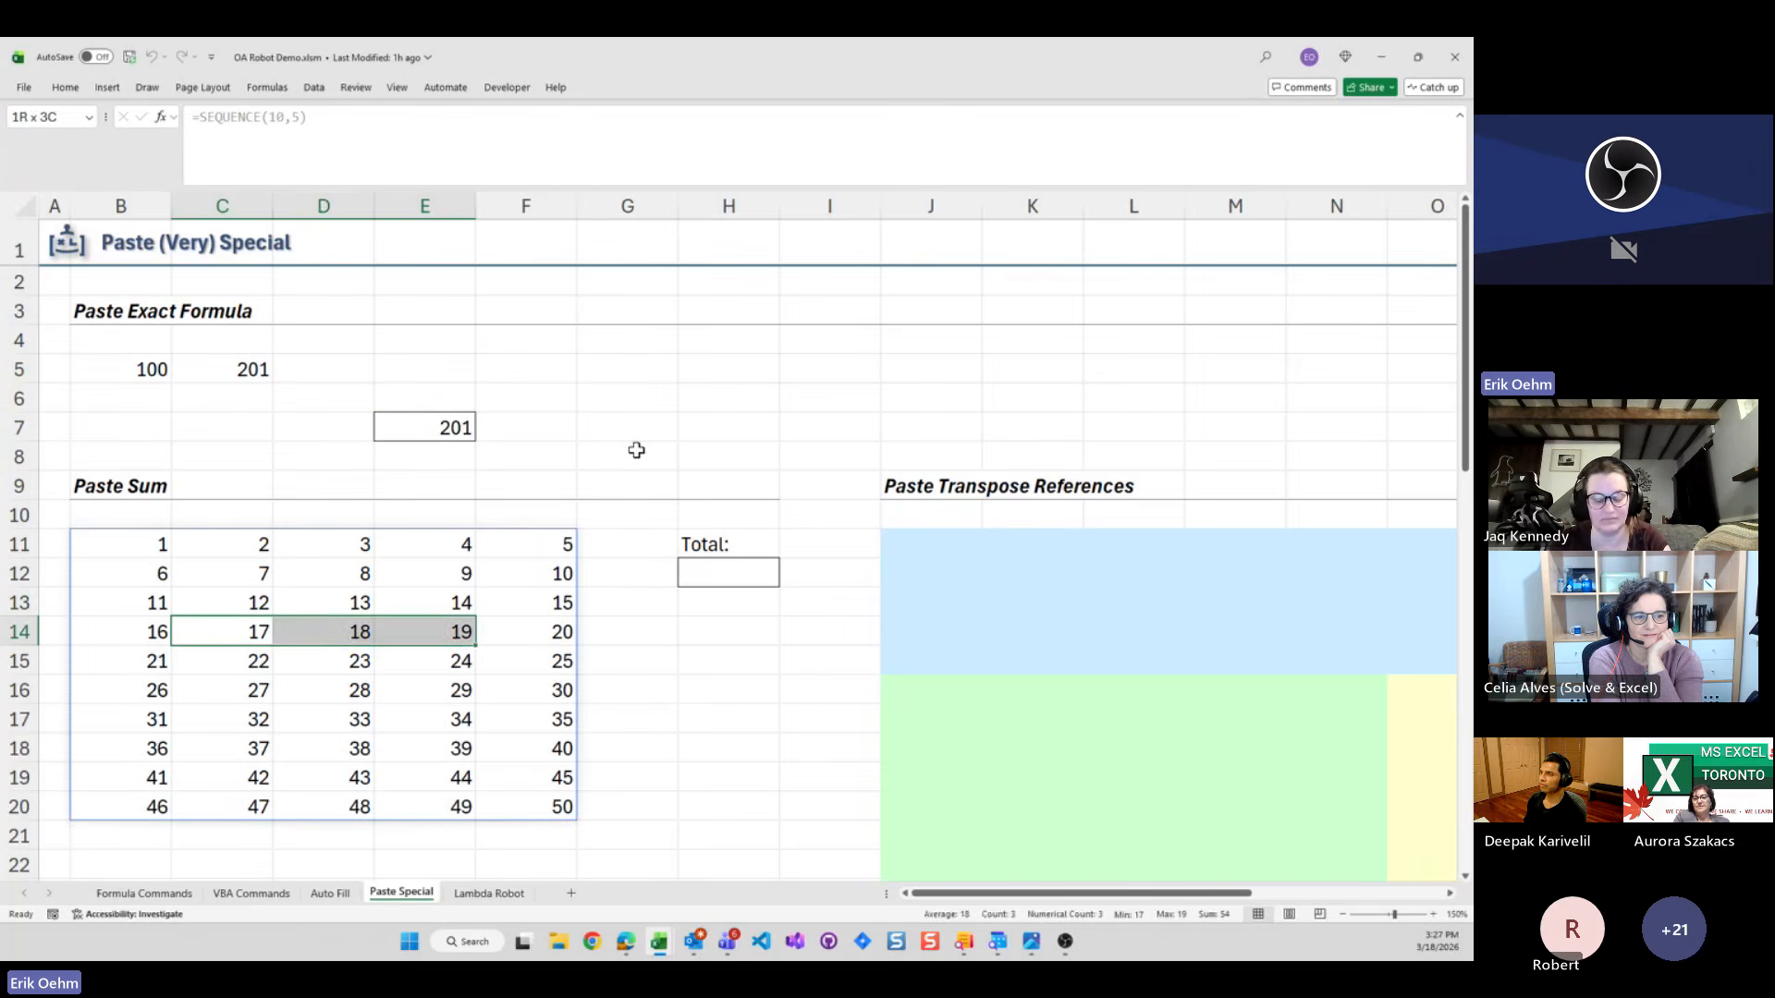
key("Right")
key("Right")
key("Right")
key("Right")
key("Up")
key("Up")
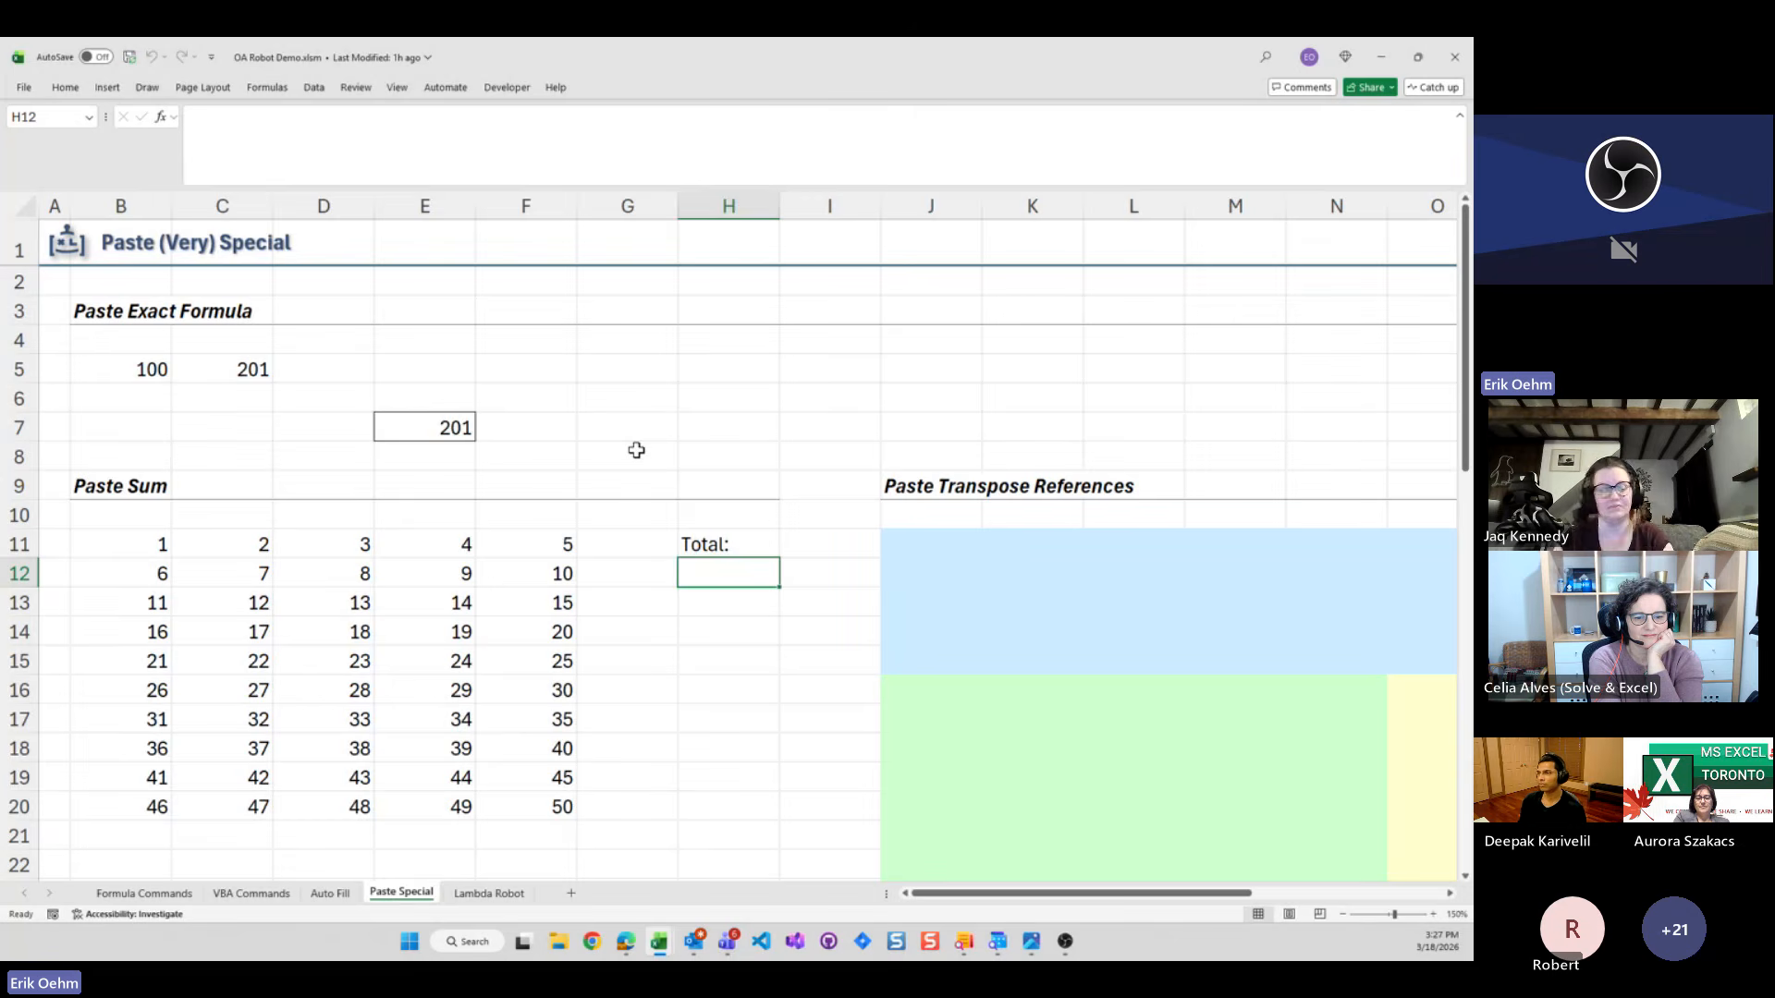
key("Left")
key("Left")
key("Left")
key("Down")
key("Down")
key("Left")
key("Left")
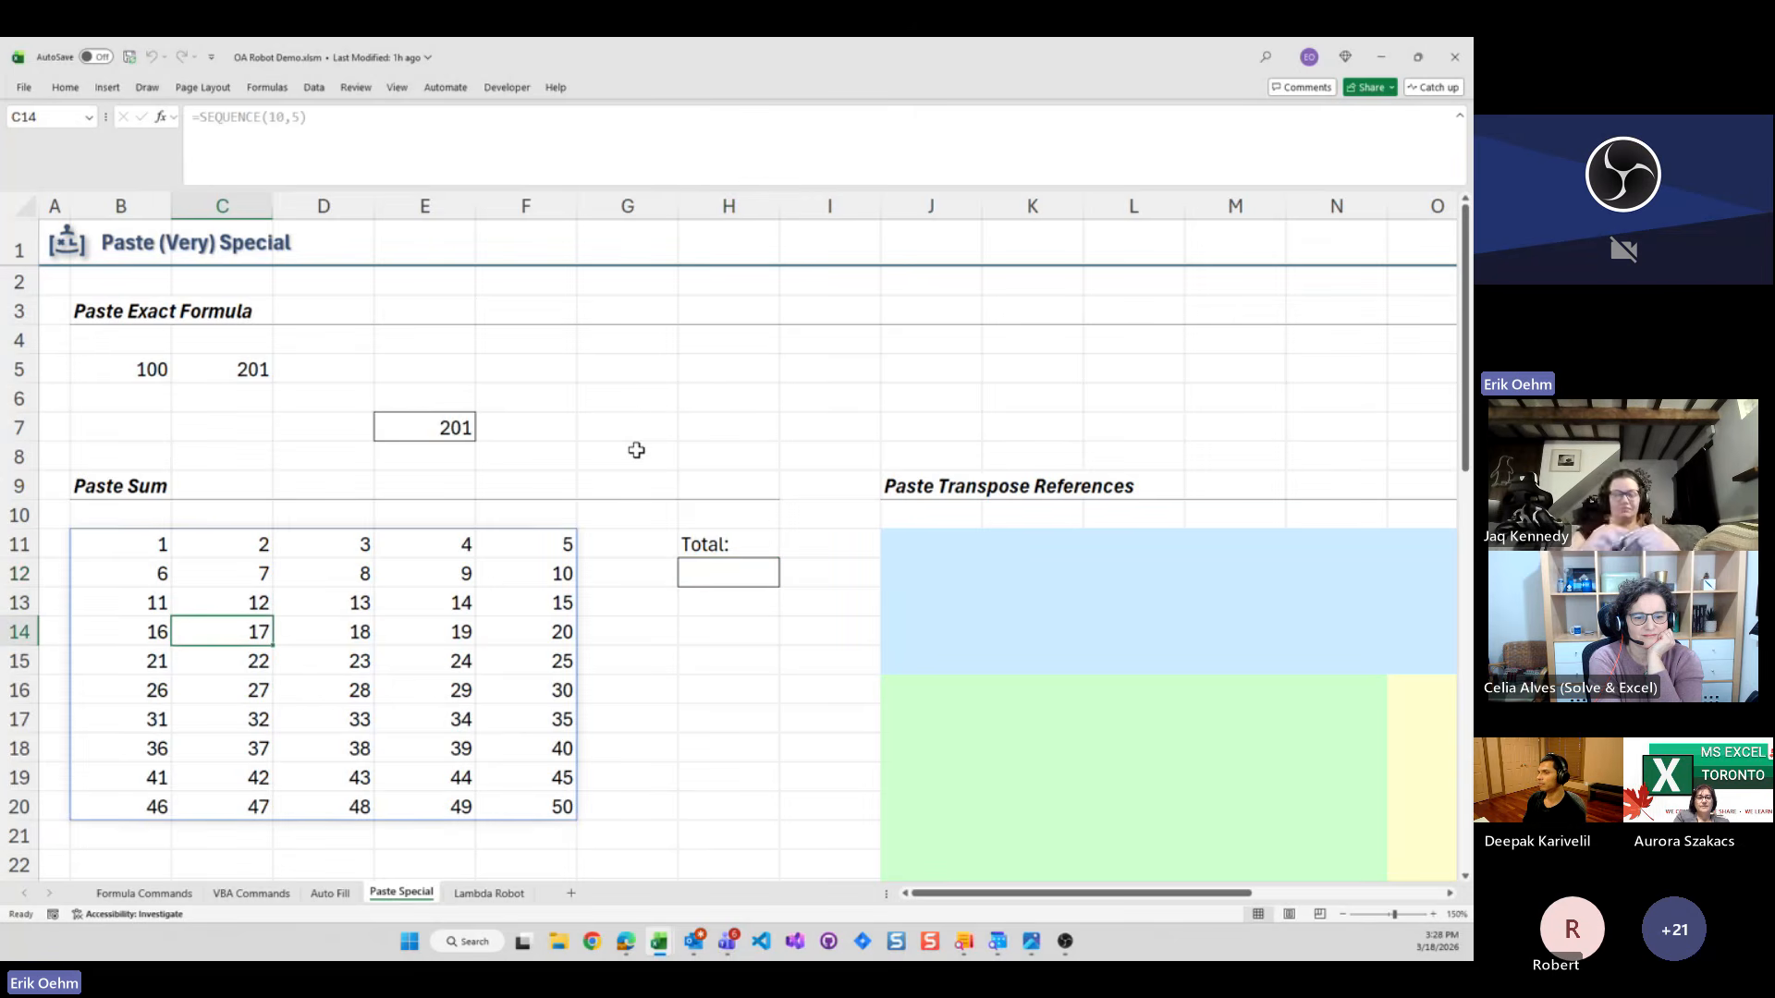
key("shift+Right")
key("shift+Right")
key("shift+Down")
key("shift+Down")
key("shift+Down")
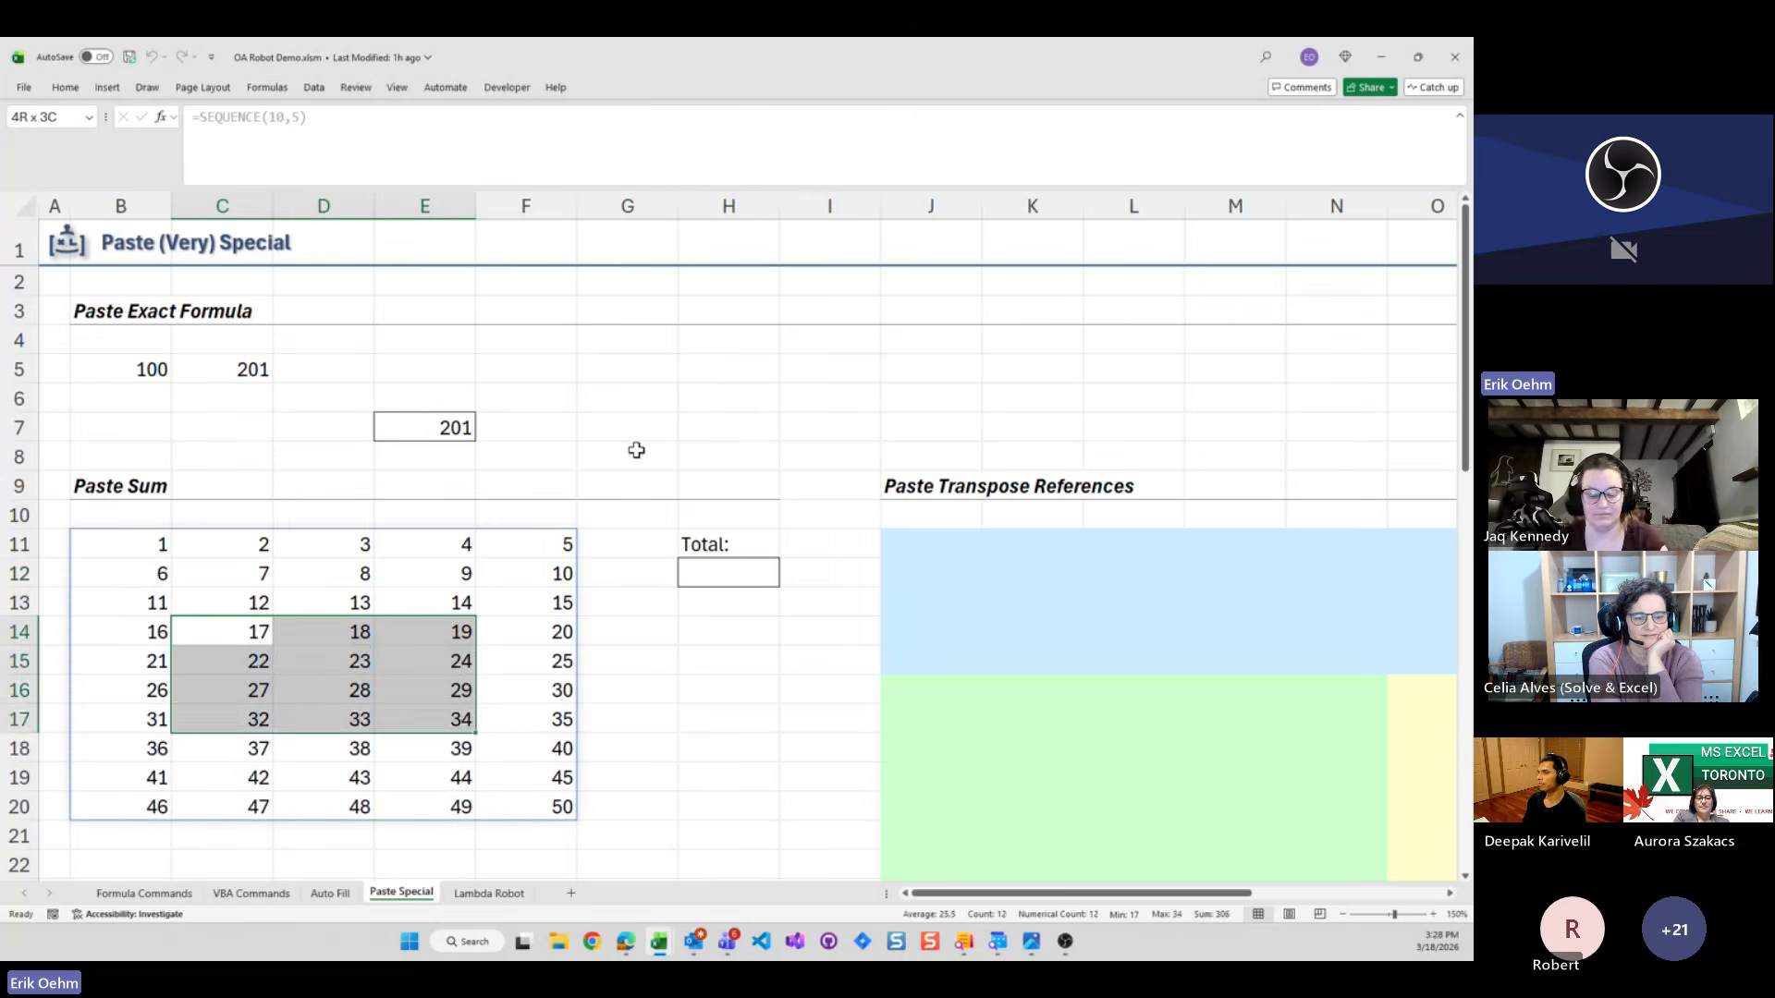
key("Left")
key("Right")
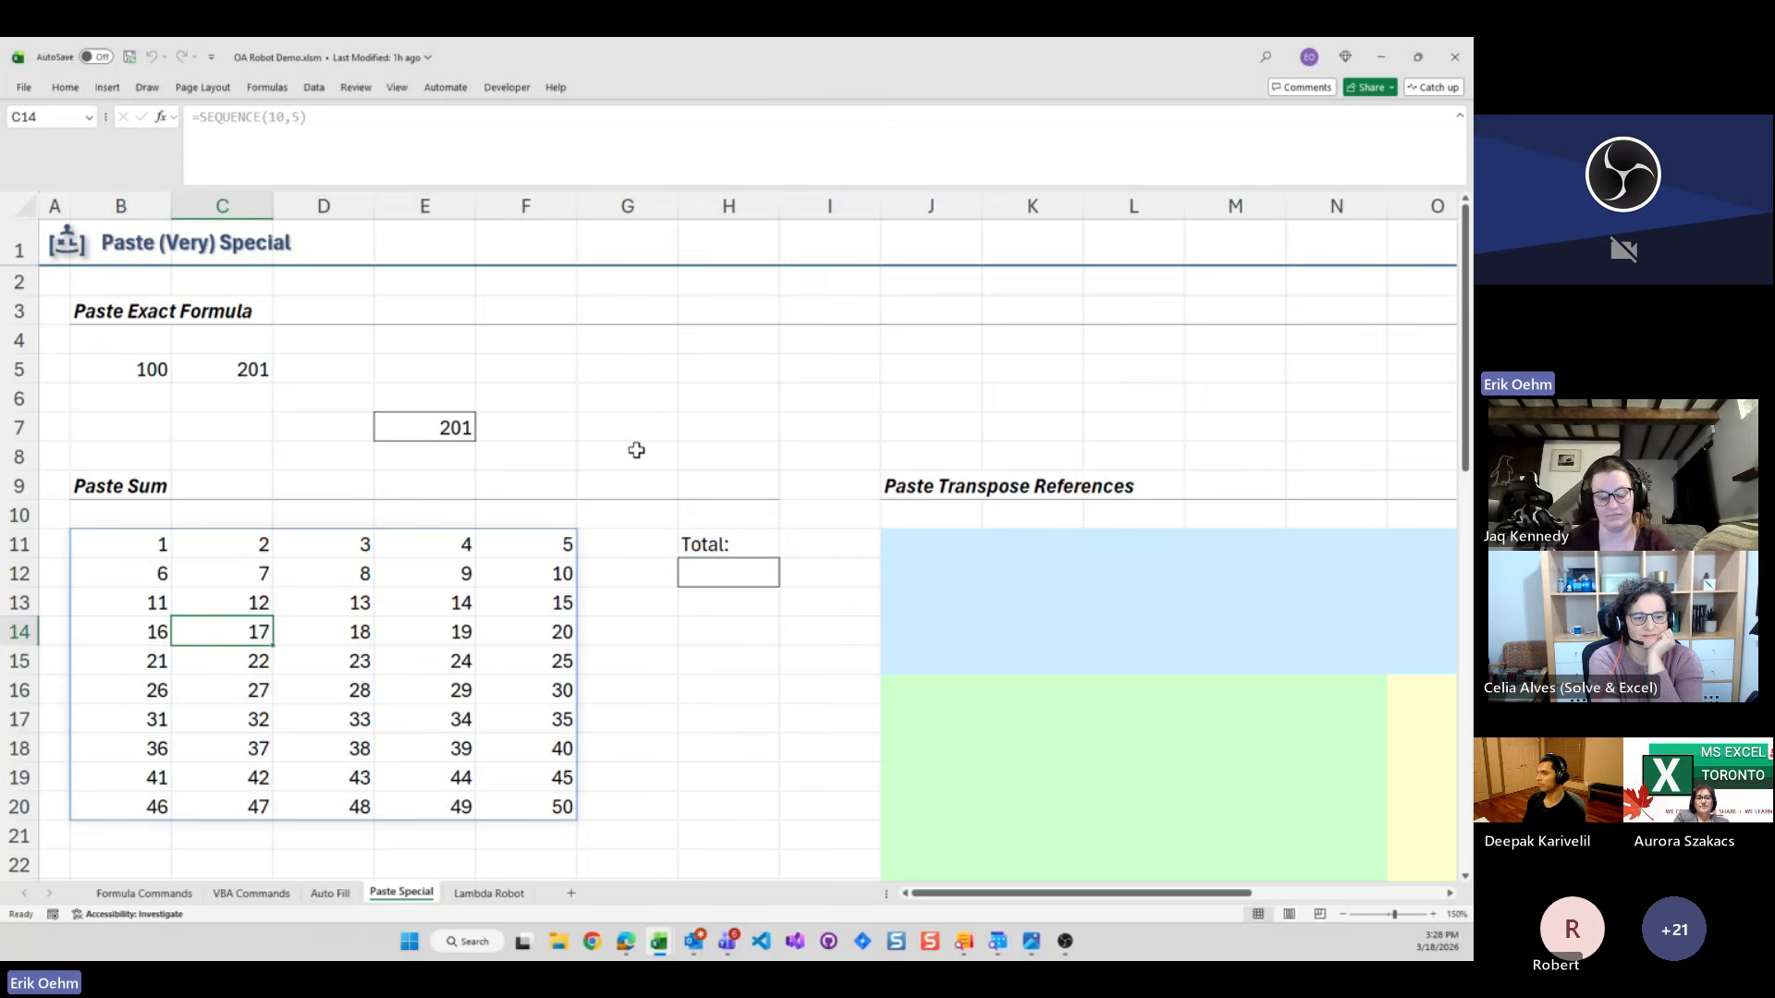
key("shift+Right")
key("shift+Right")
key("shift+Down")
key("shift+Down")
key("shift+Down")
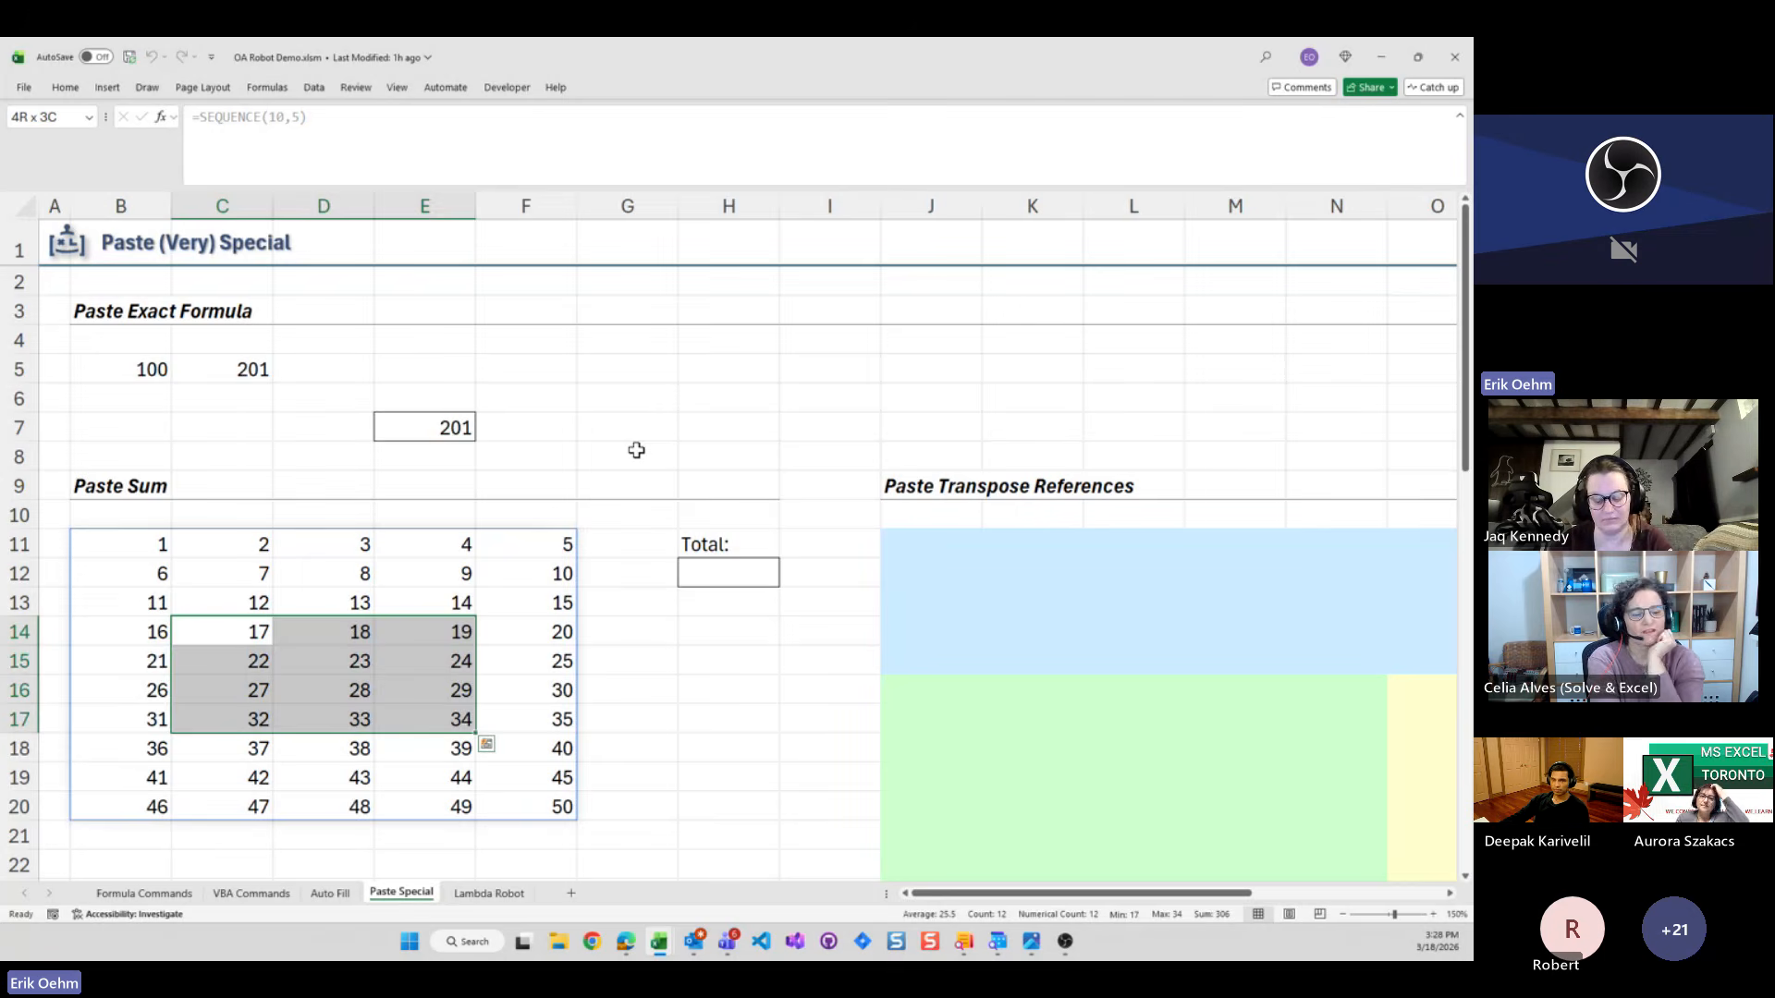
Copy C14:E17 and Paste Sum into H12, giving =SUM(C14:E17) = 306
key("ctrl+c")
key("Right")
key("Right")
key("Right")
key("Up")
key("Up")
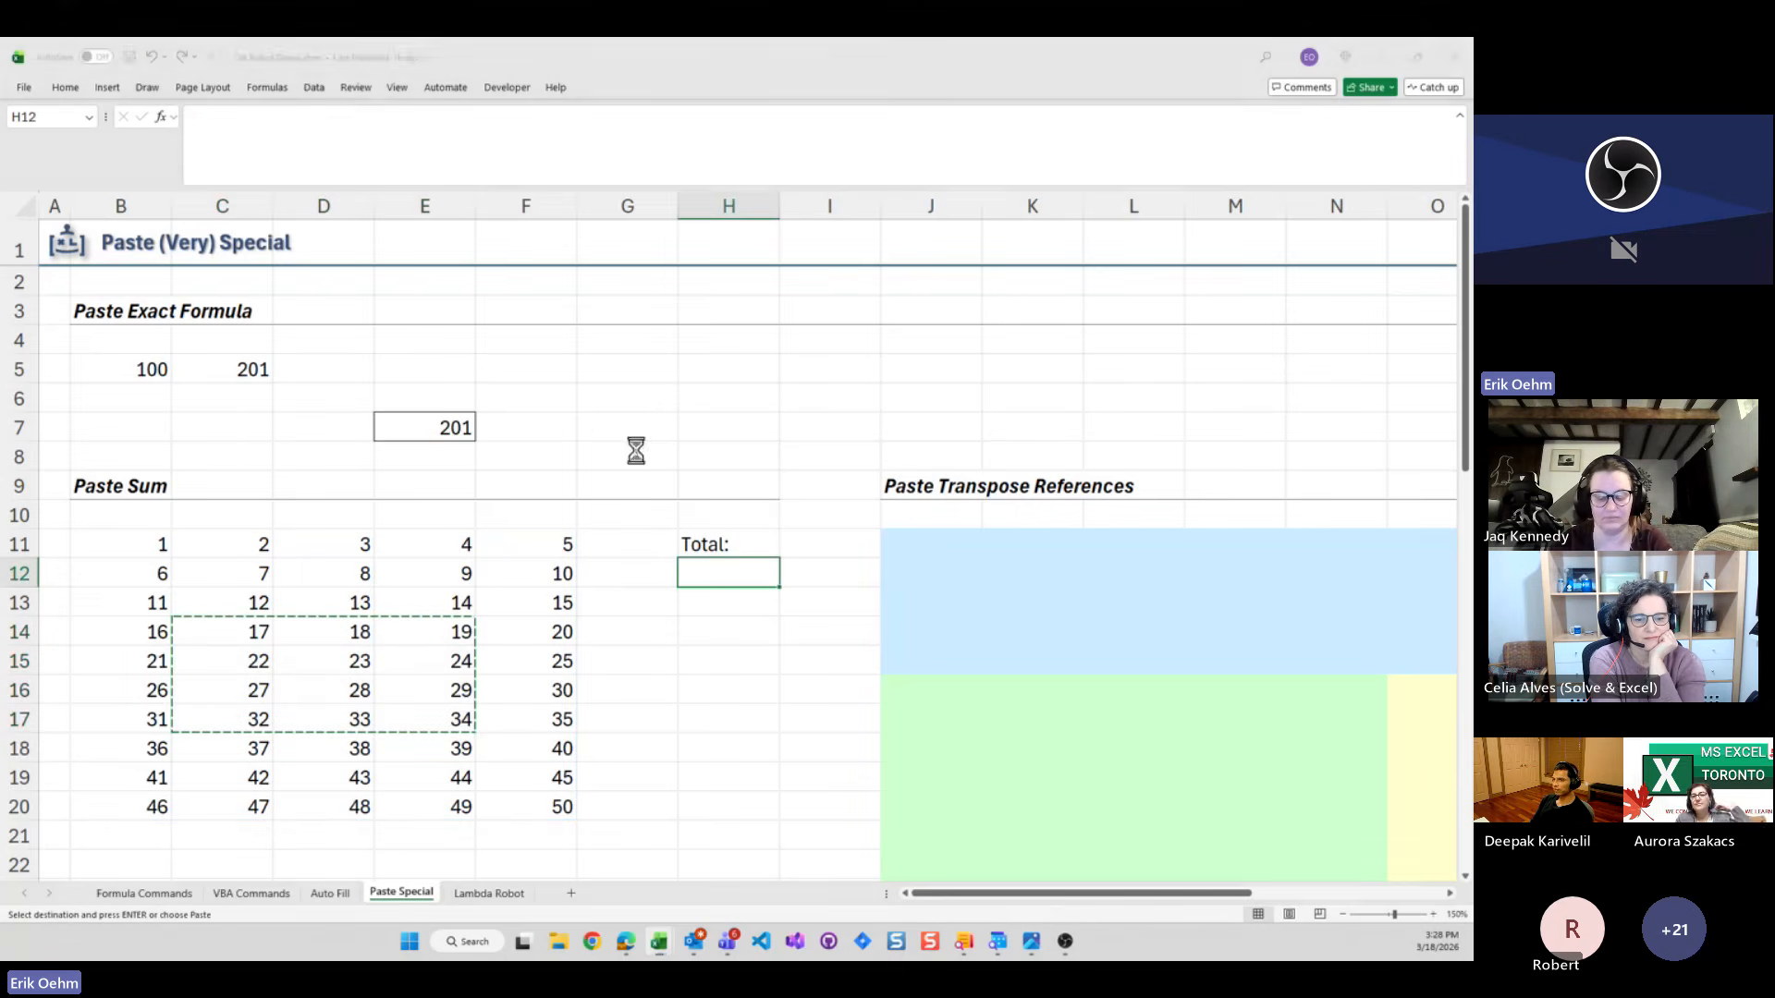
key("ctrl+shift+p")
type("ps")
key("Return")
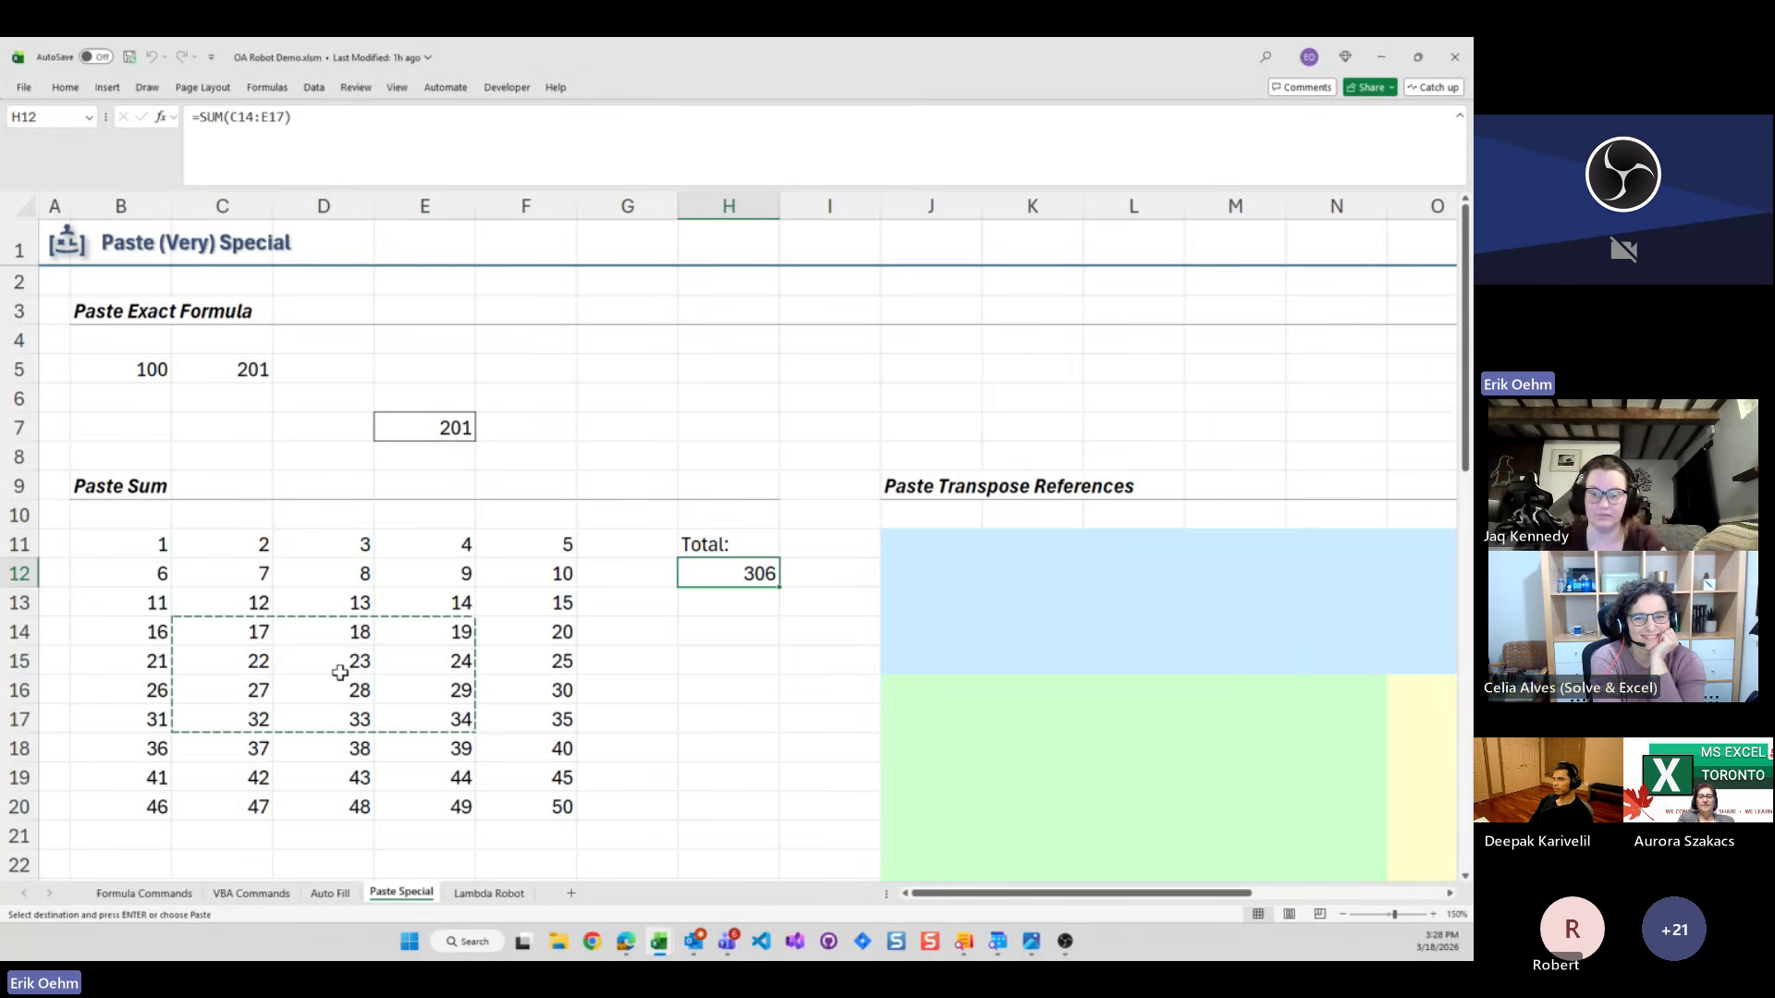
right_click(713, 573)
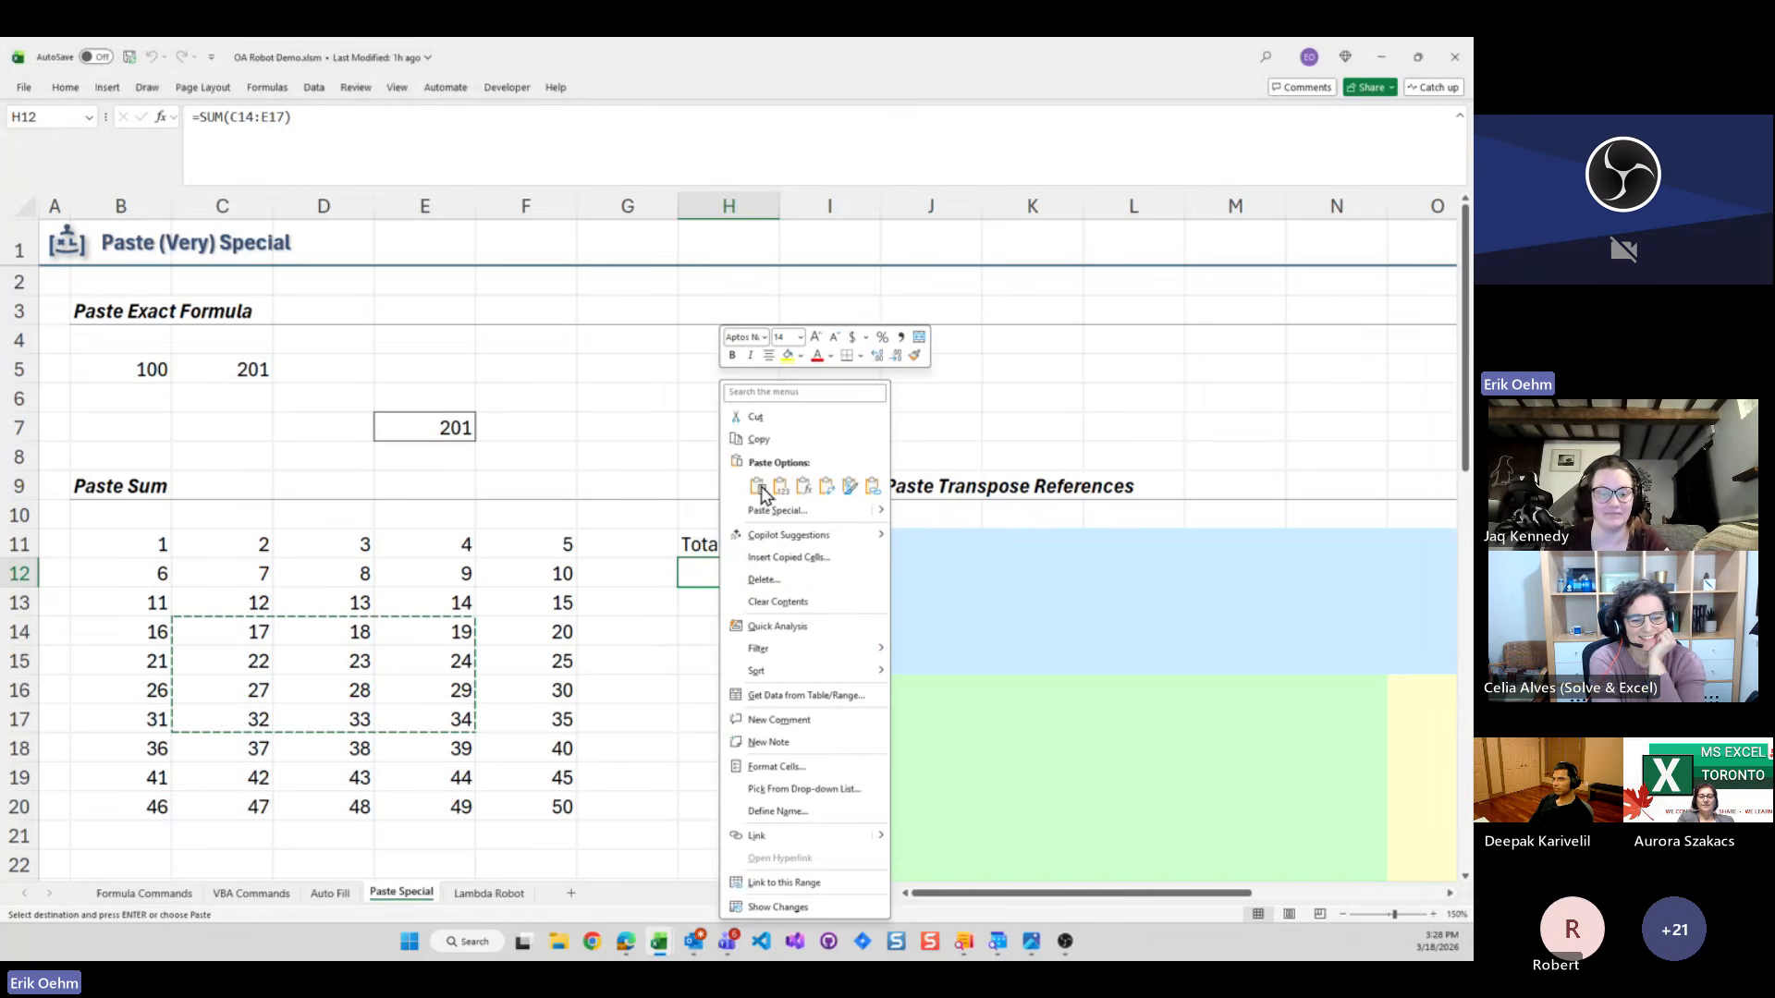
left_click(695, 573)
key("ctrl+space")
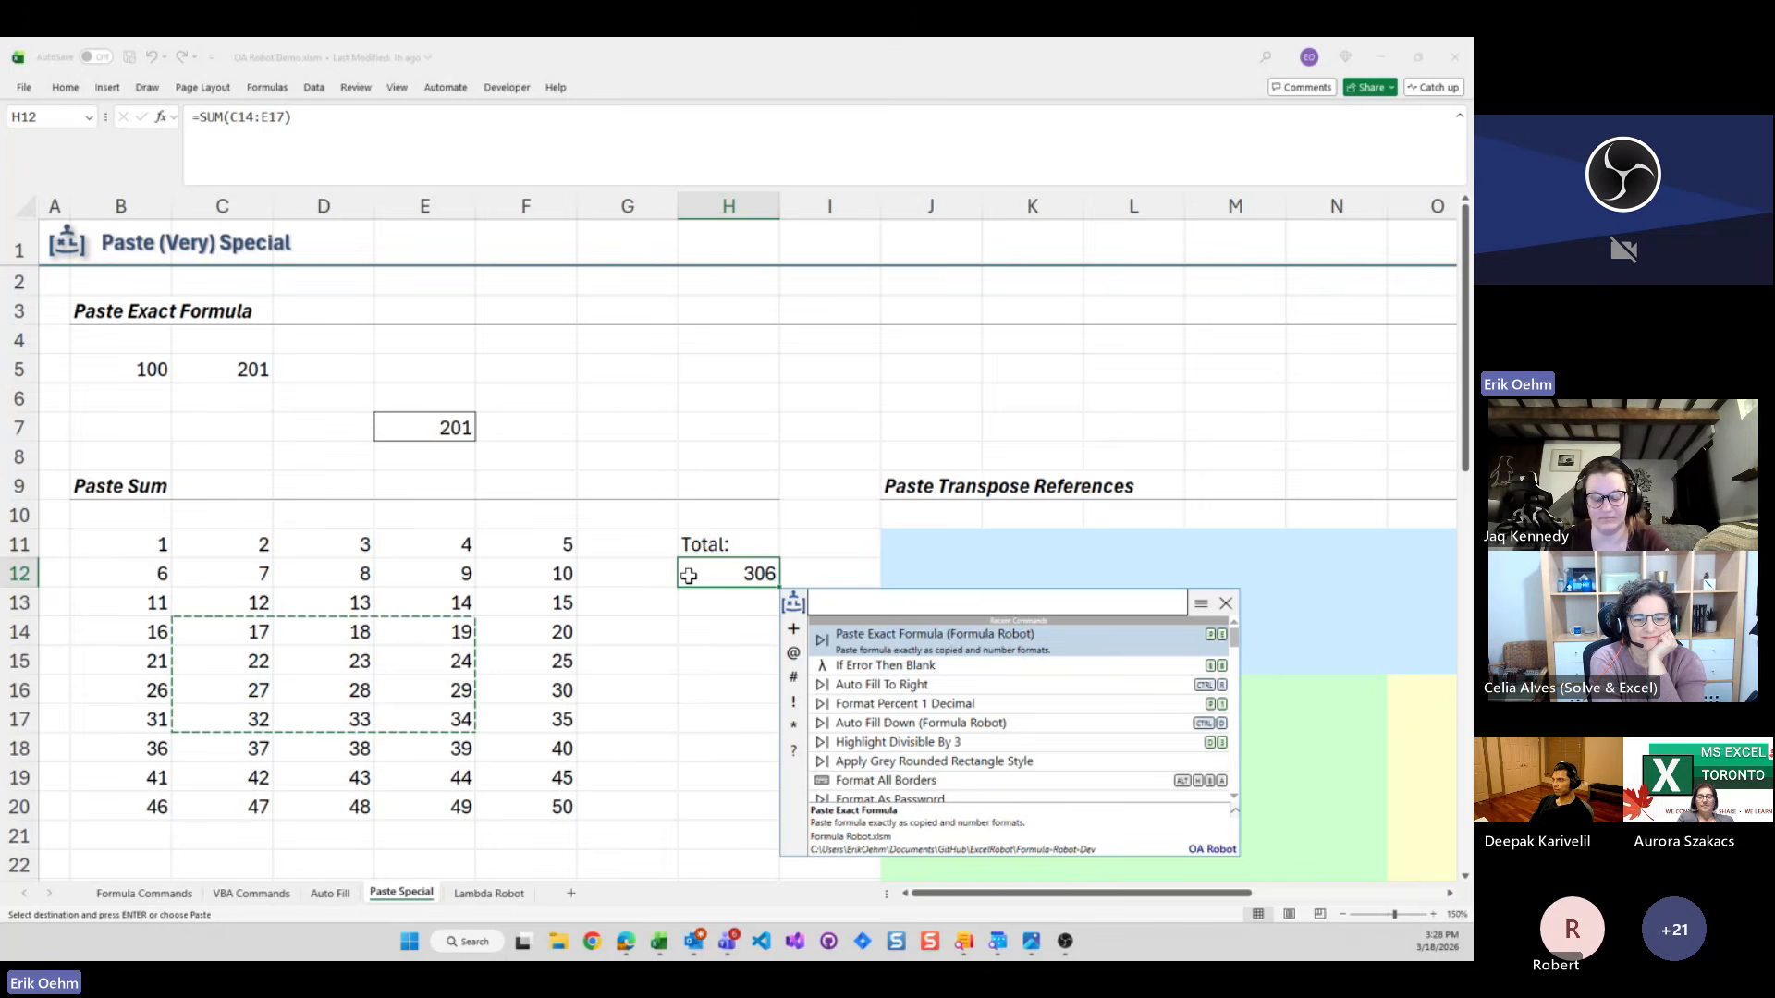
key("Escape")
key("Right")
key("Left")
key("Left")
key("Left")
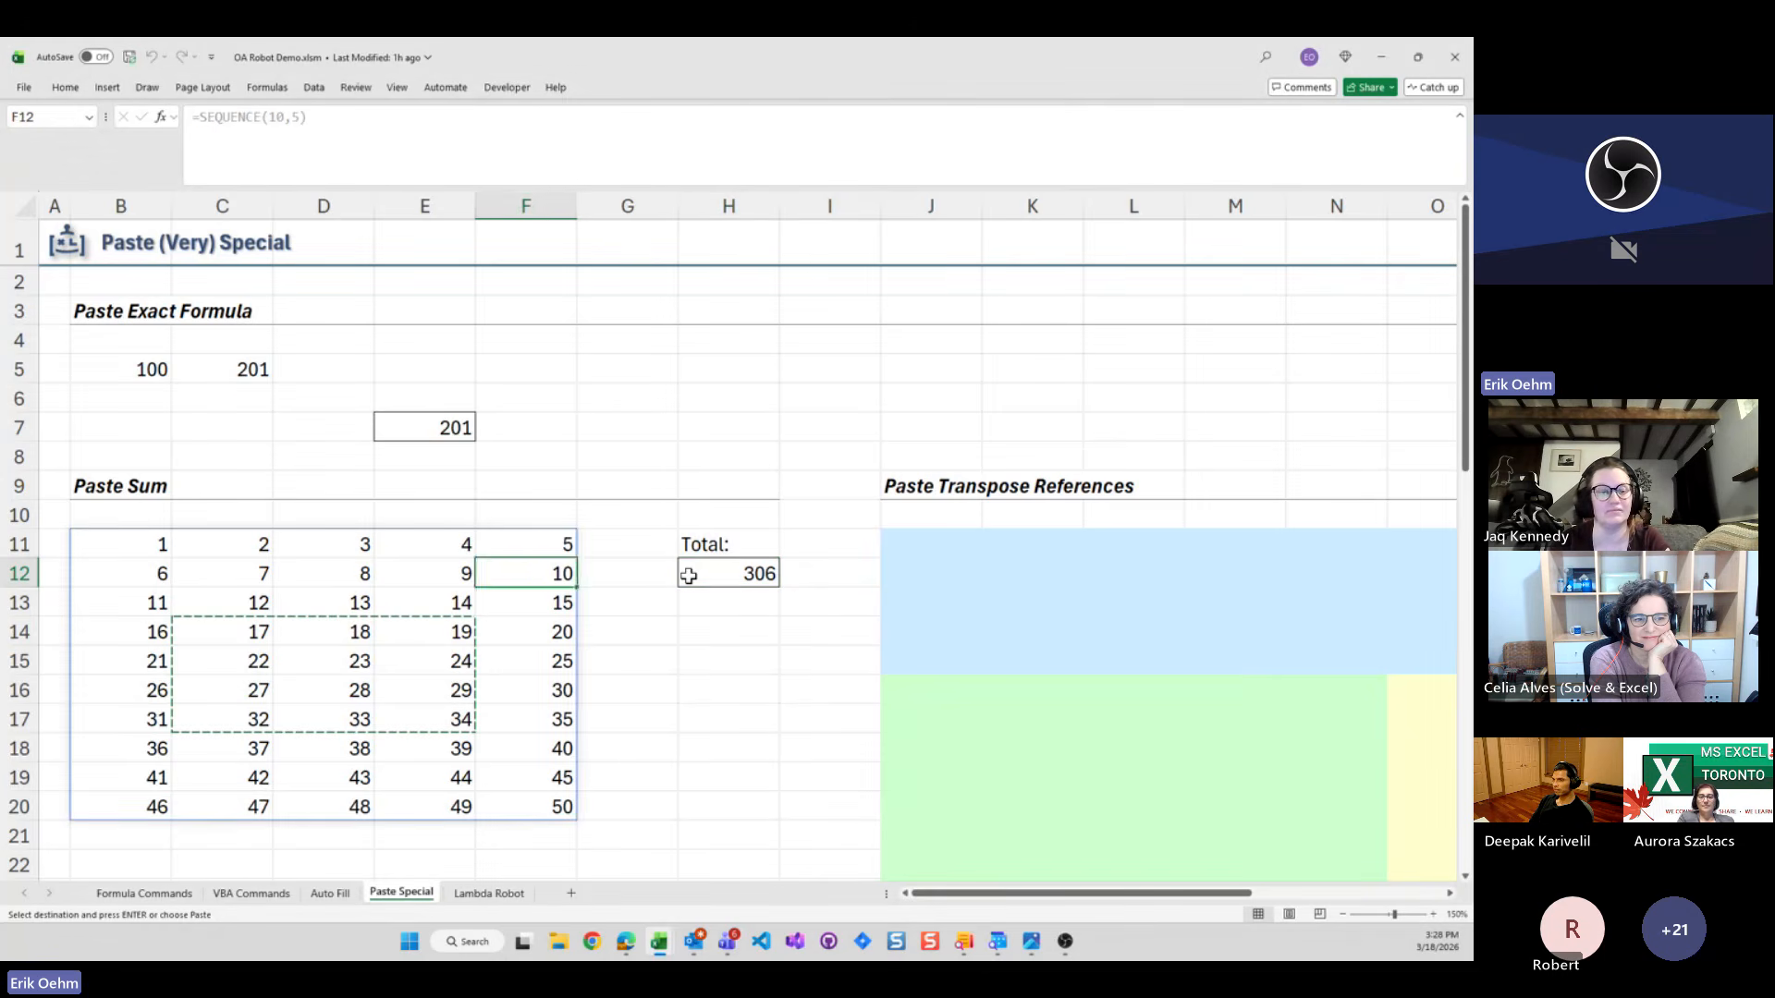
key("Left")
key("Down")
key("Left")
key("Down")
key("Left")
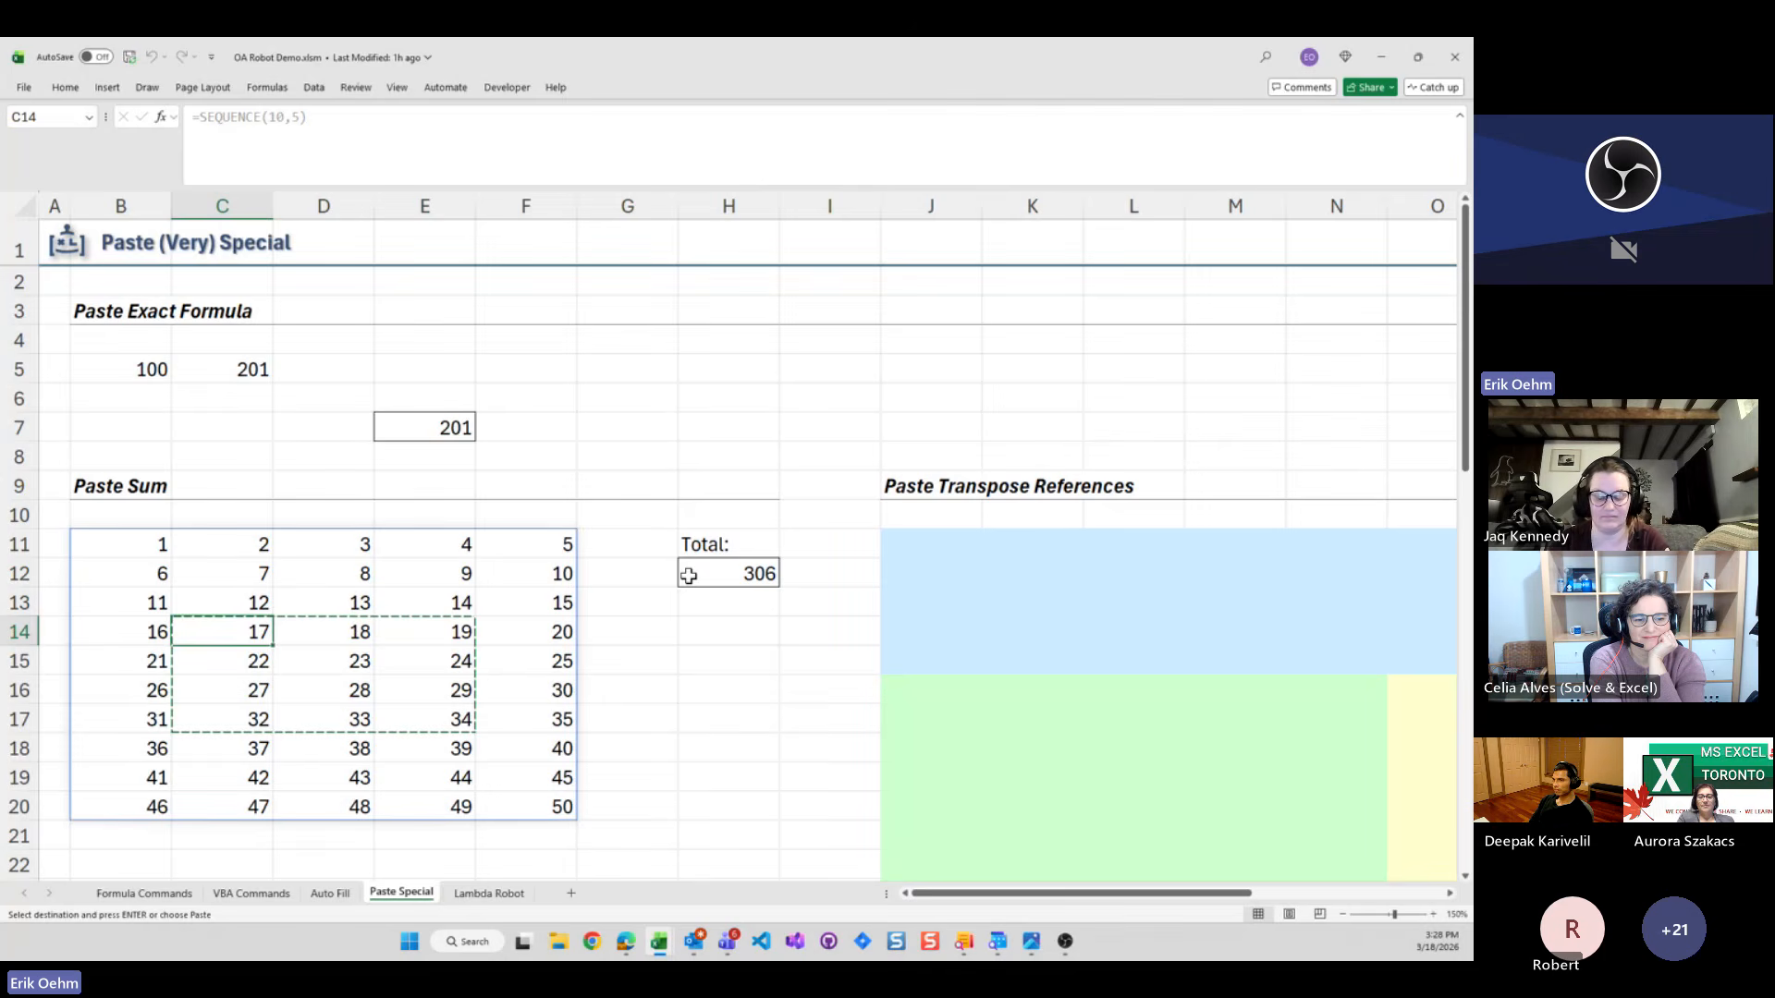
key("Right")
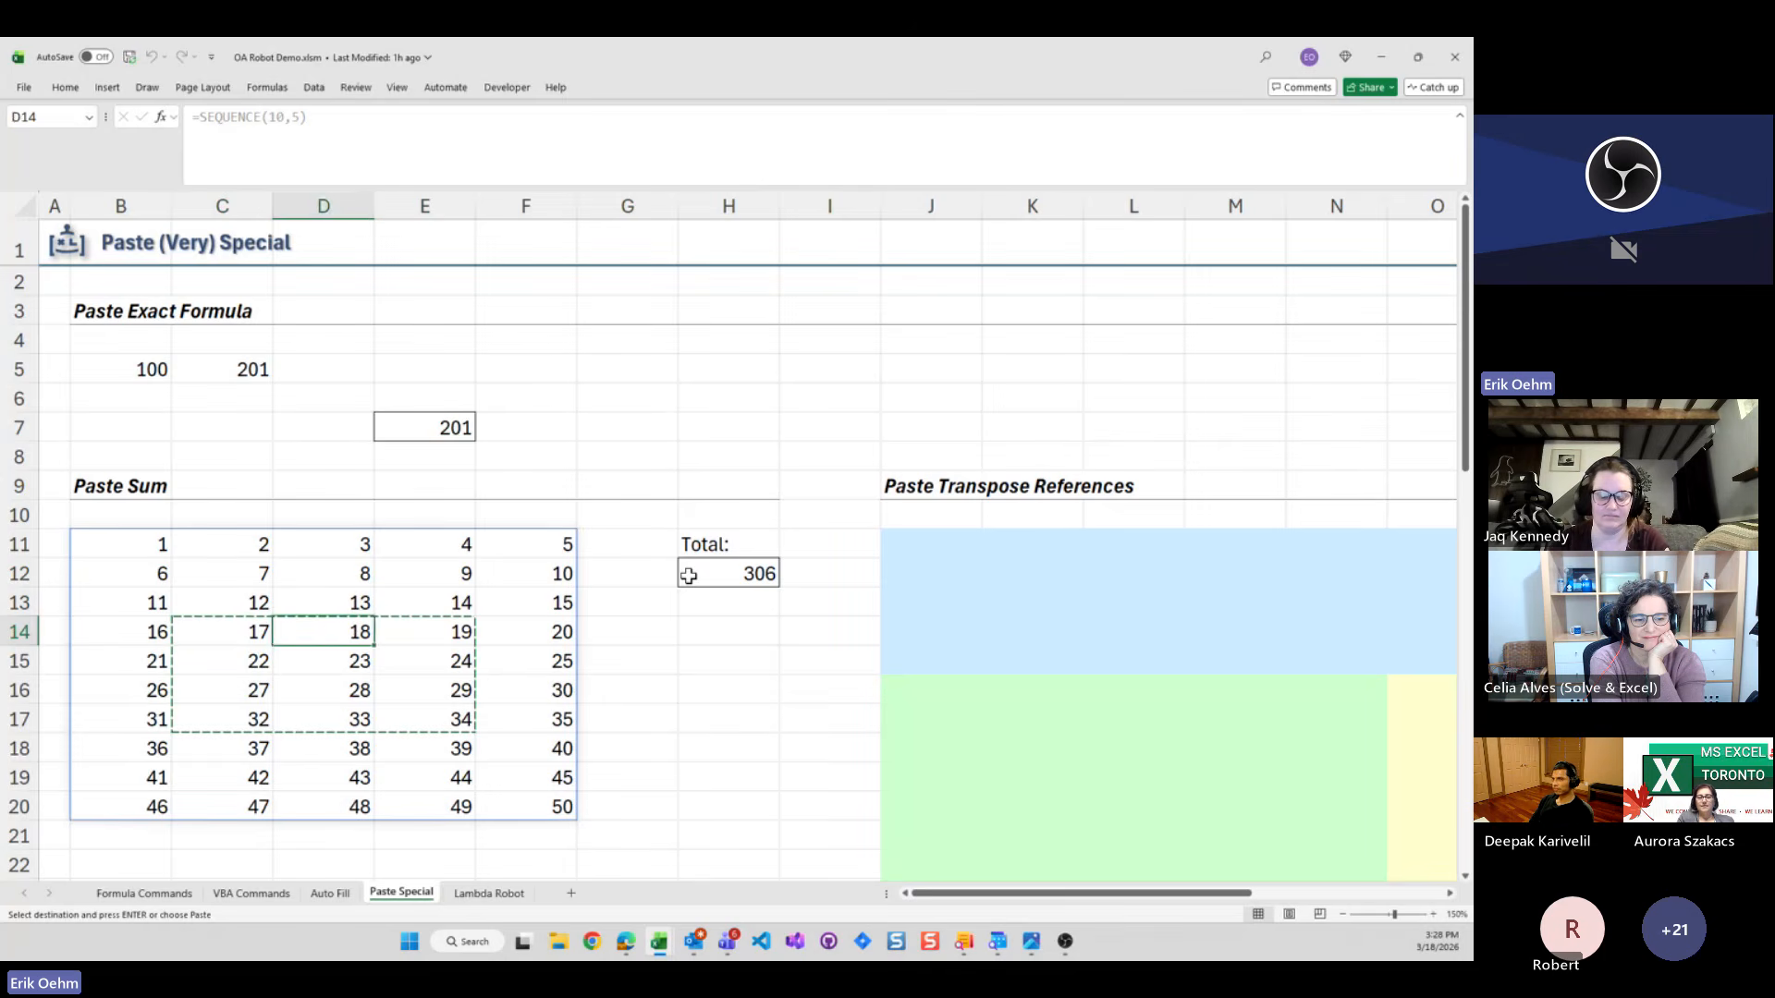
key("Left")
key("Escape")
key("Right")
key("Right")
key("Right")
key("Right")
key("Right")
key("Up")
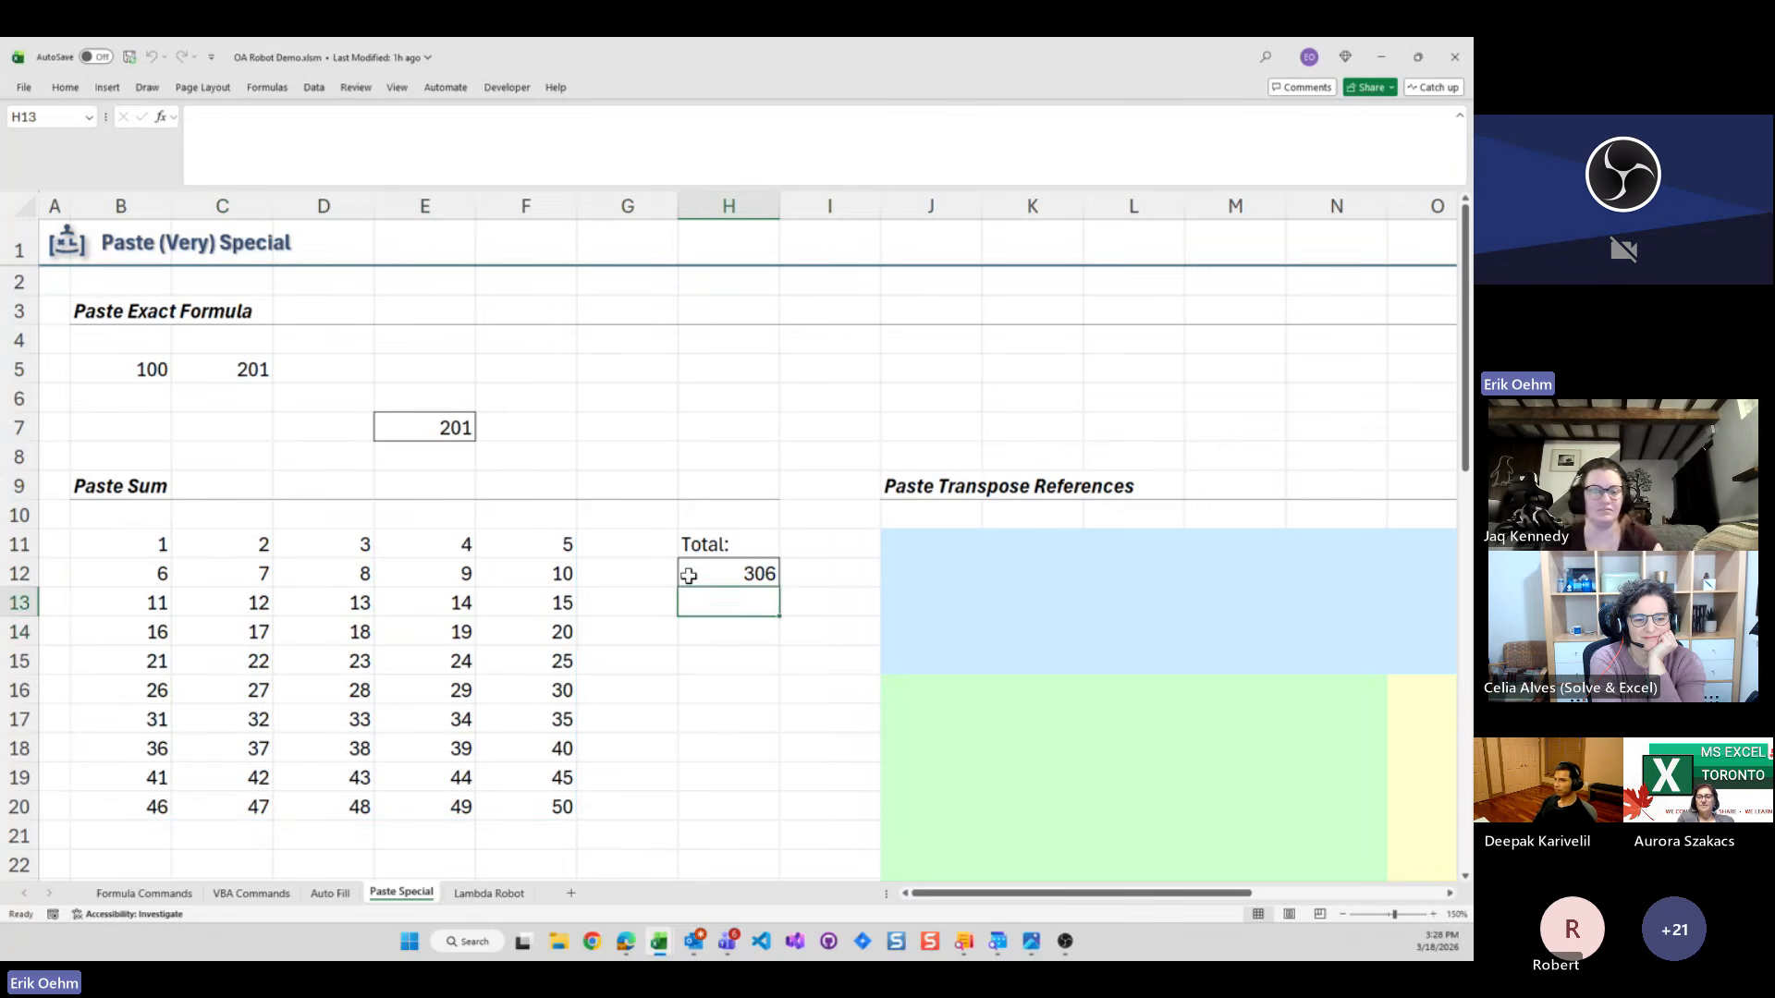
key("Up")
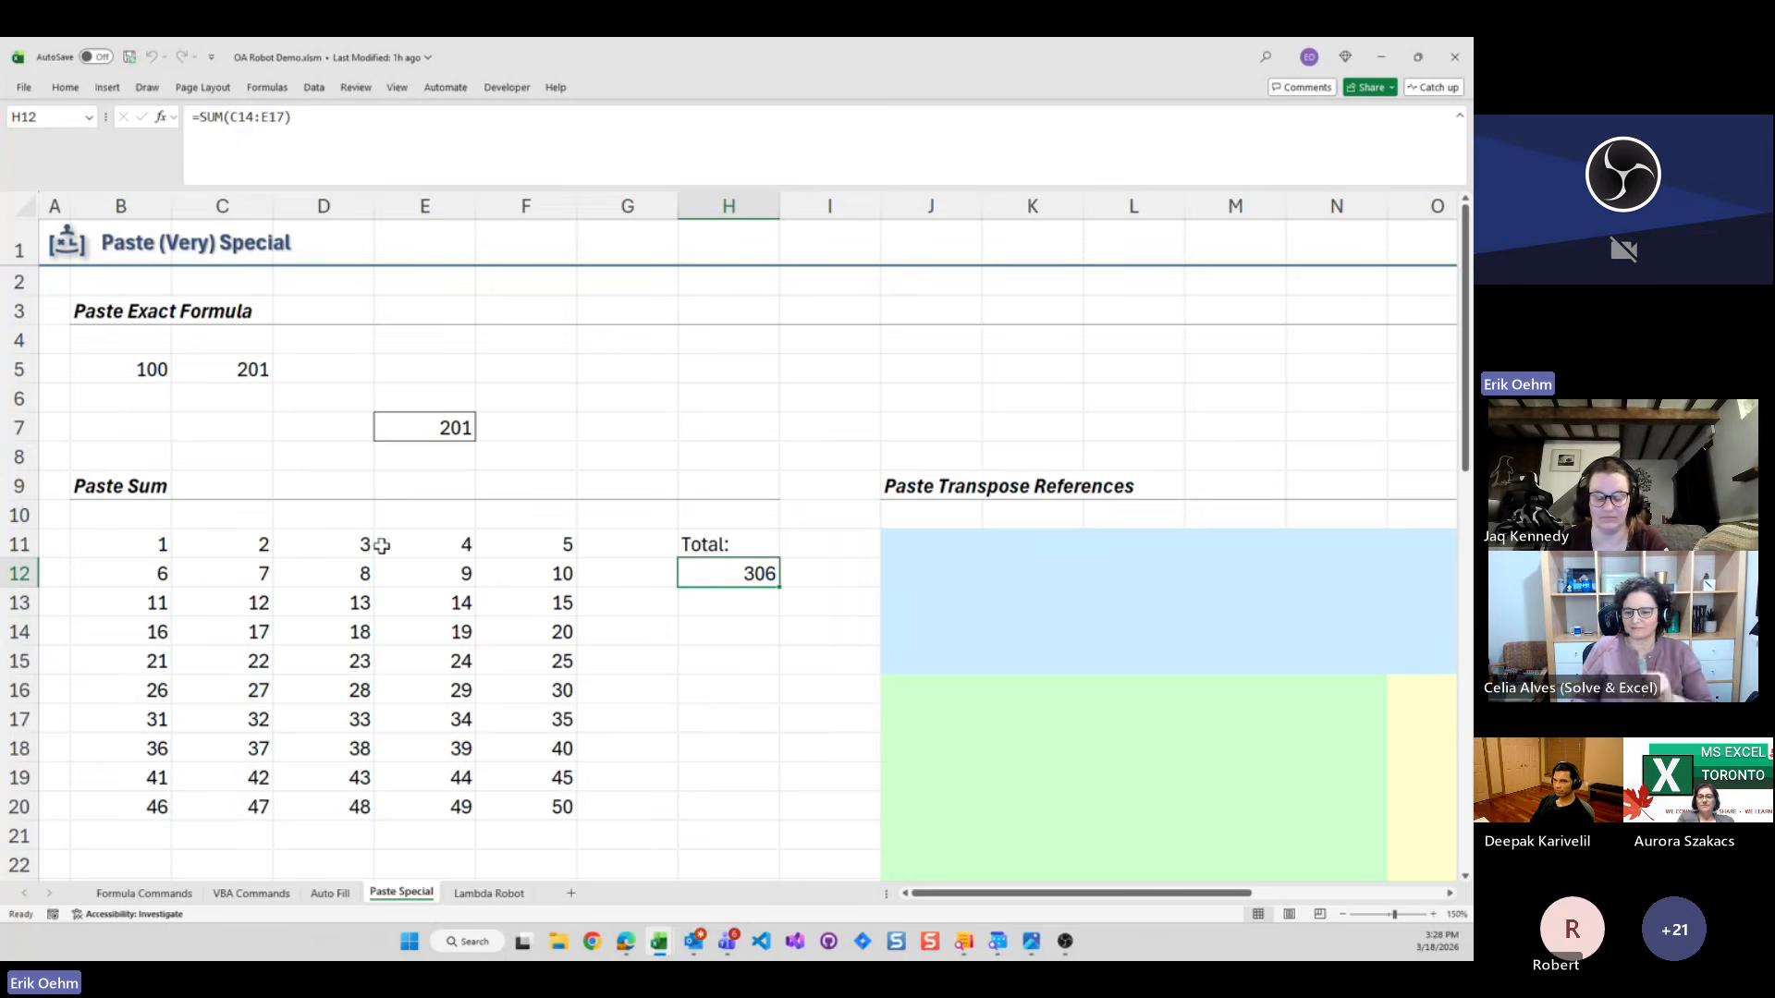
left_click(142, 542)
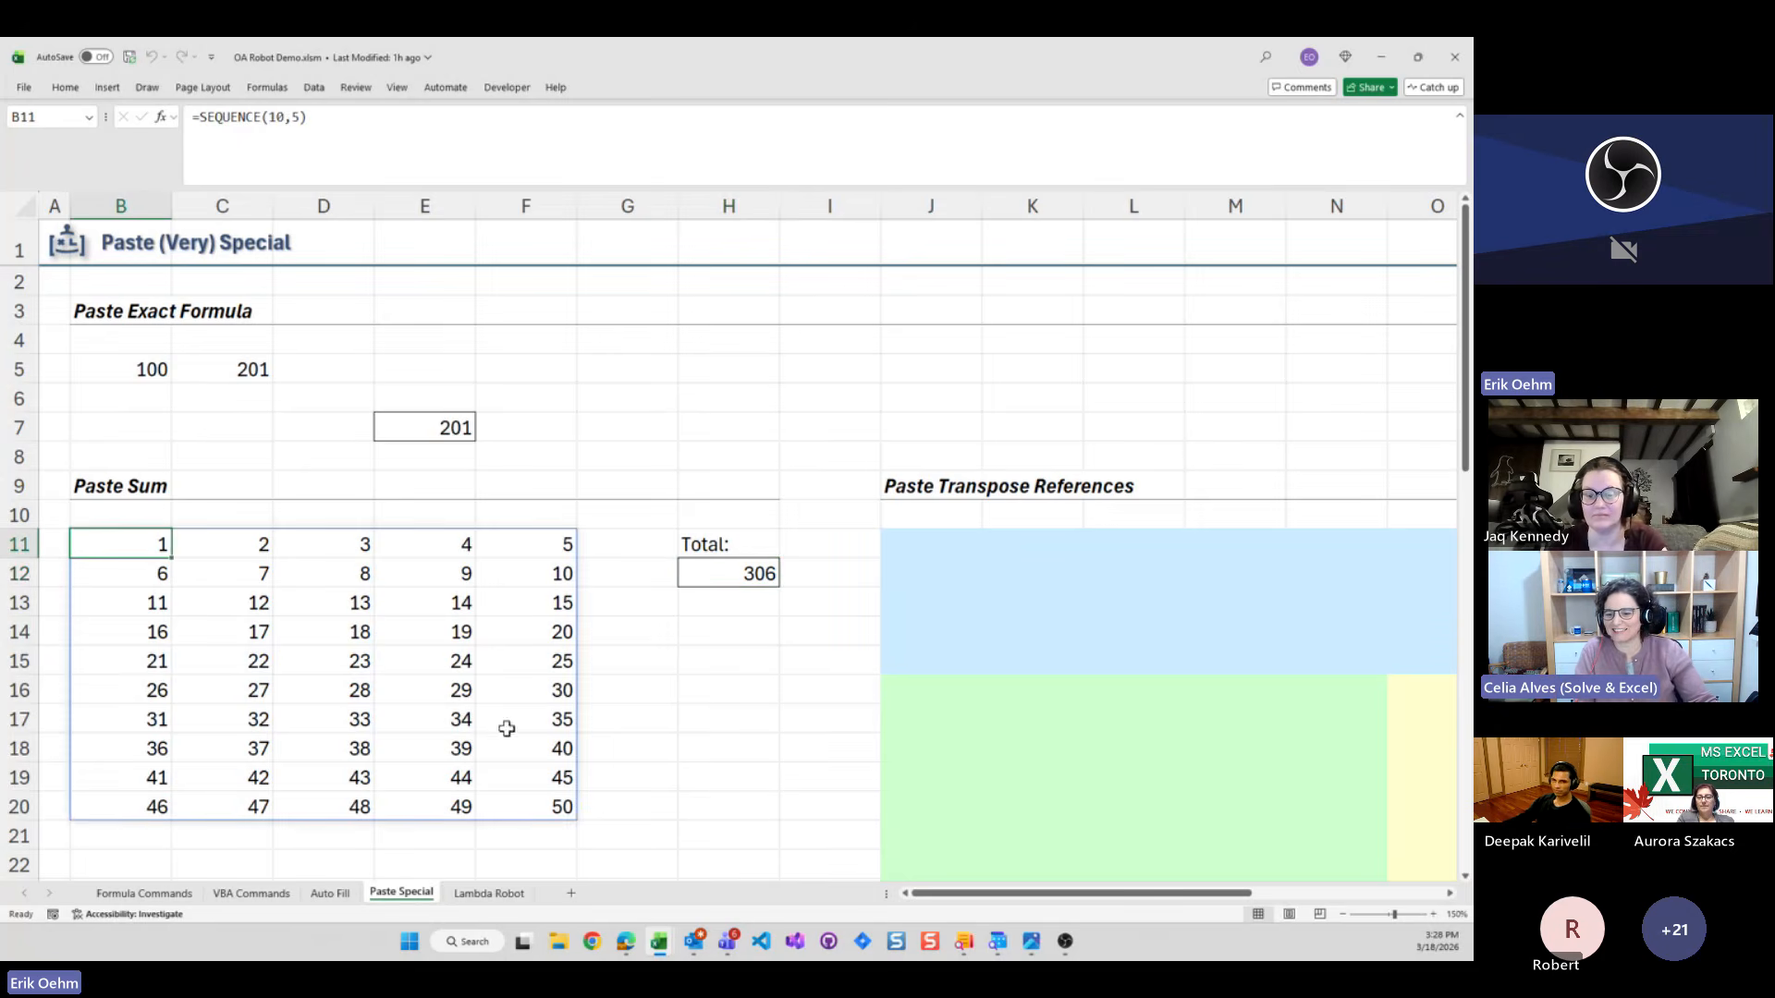
Copy the spilled B11# grid and paste it at J11 as live =TRANSPOSE(B11#) references
left_click(555, 804, "shift")
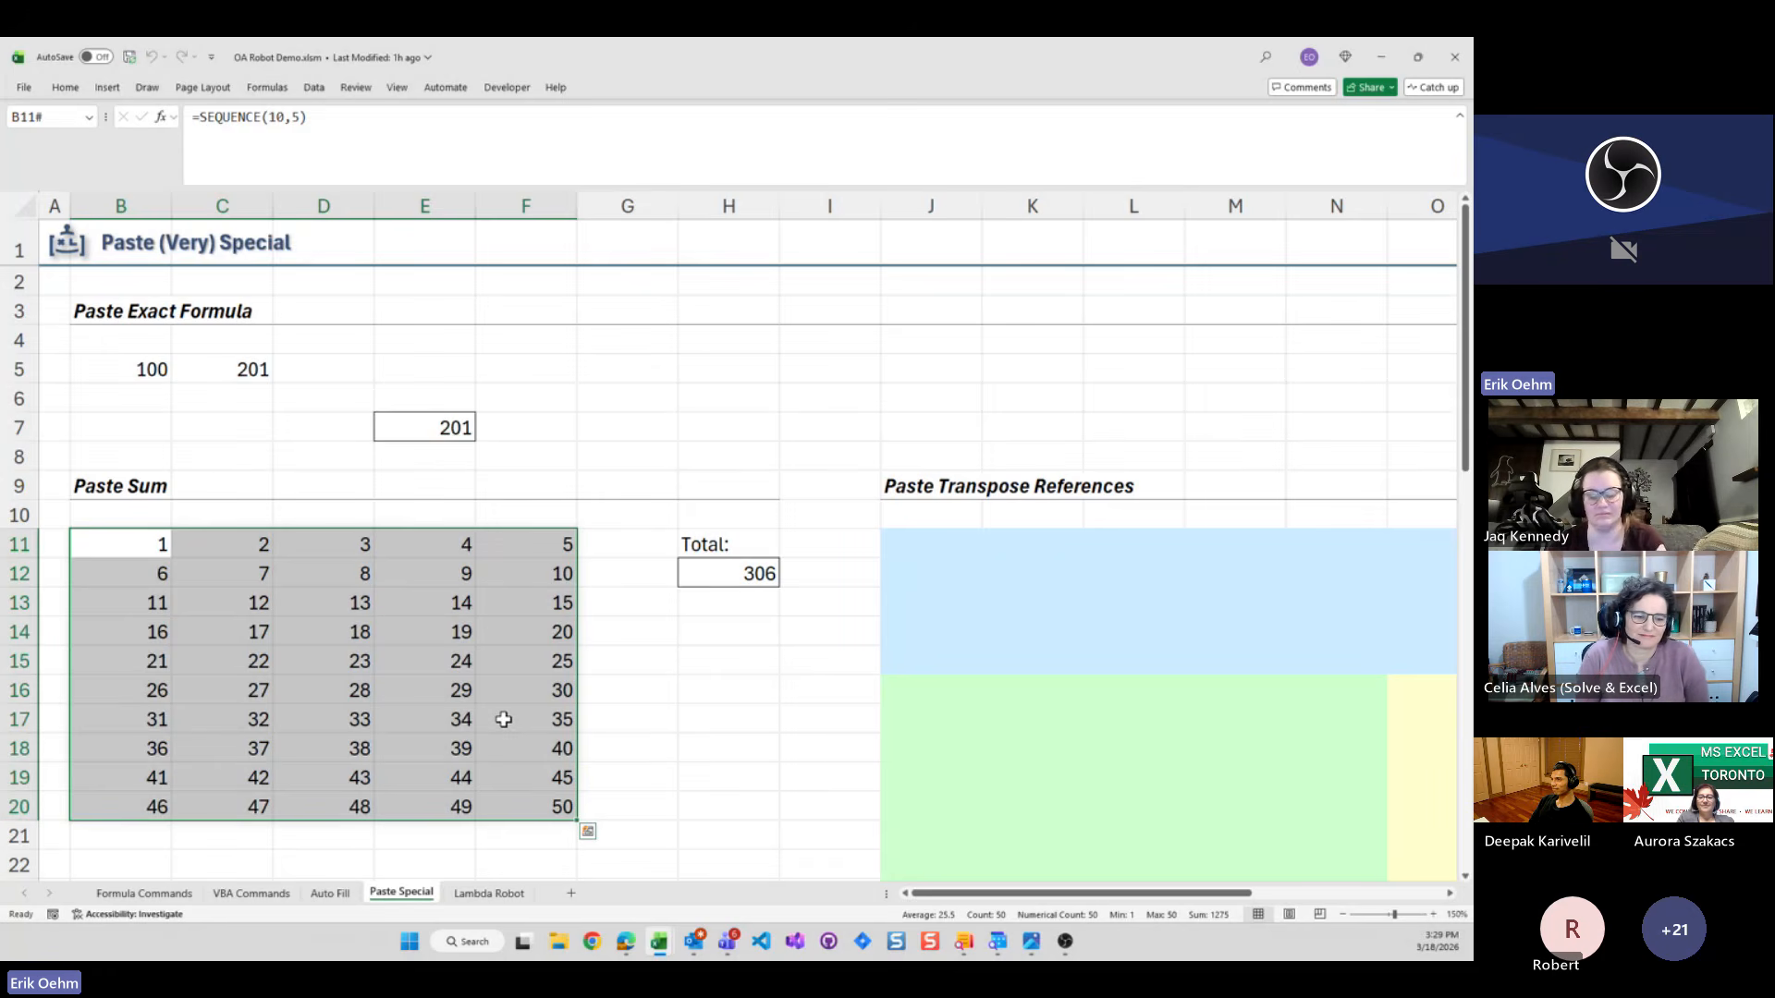
key("ctrl+c")
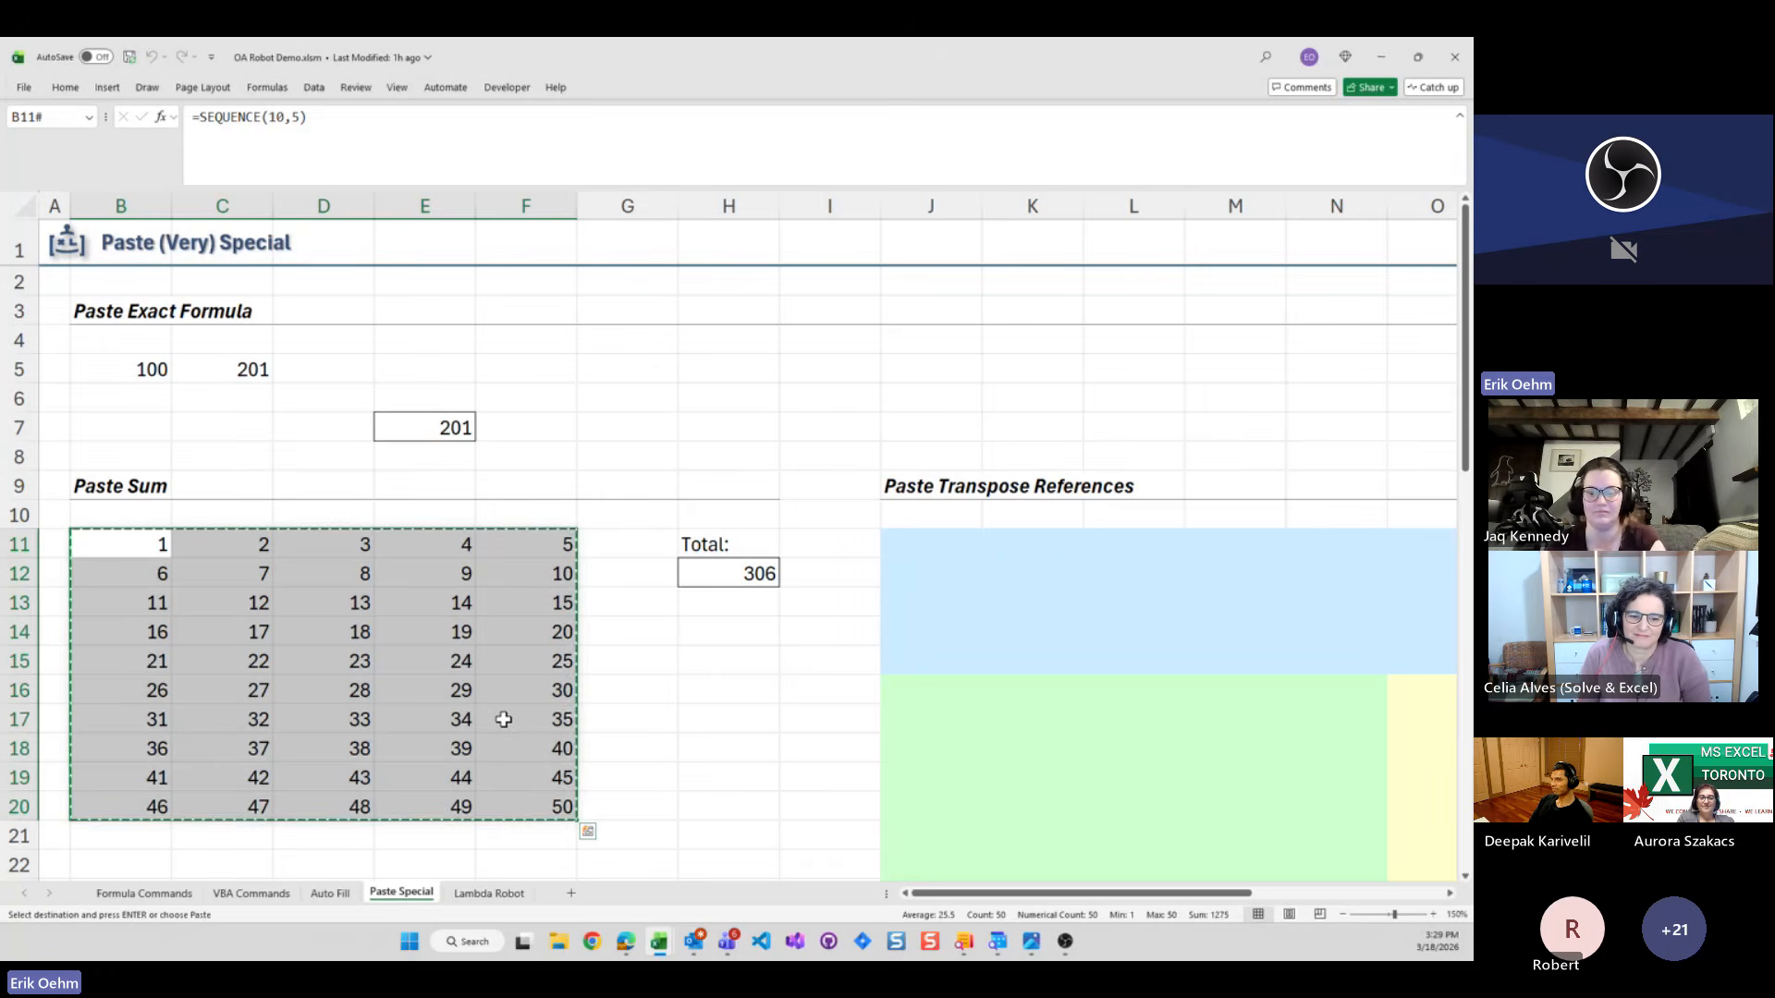
key("Right")
key("Right")
key("Right")
key("Right")
key("Right")
key("Right")
key("Right")
key("Right")
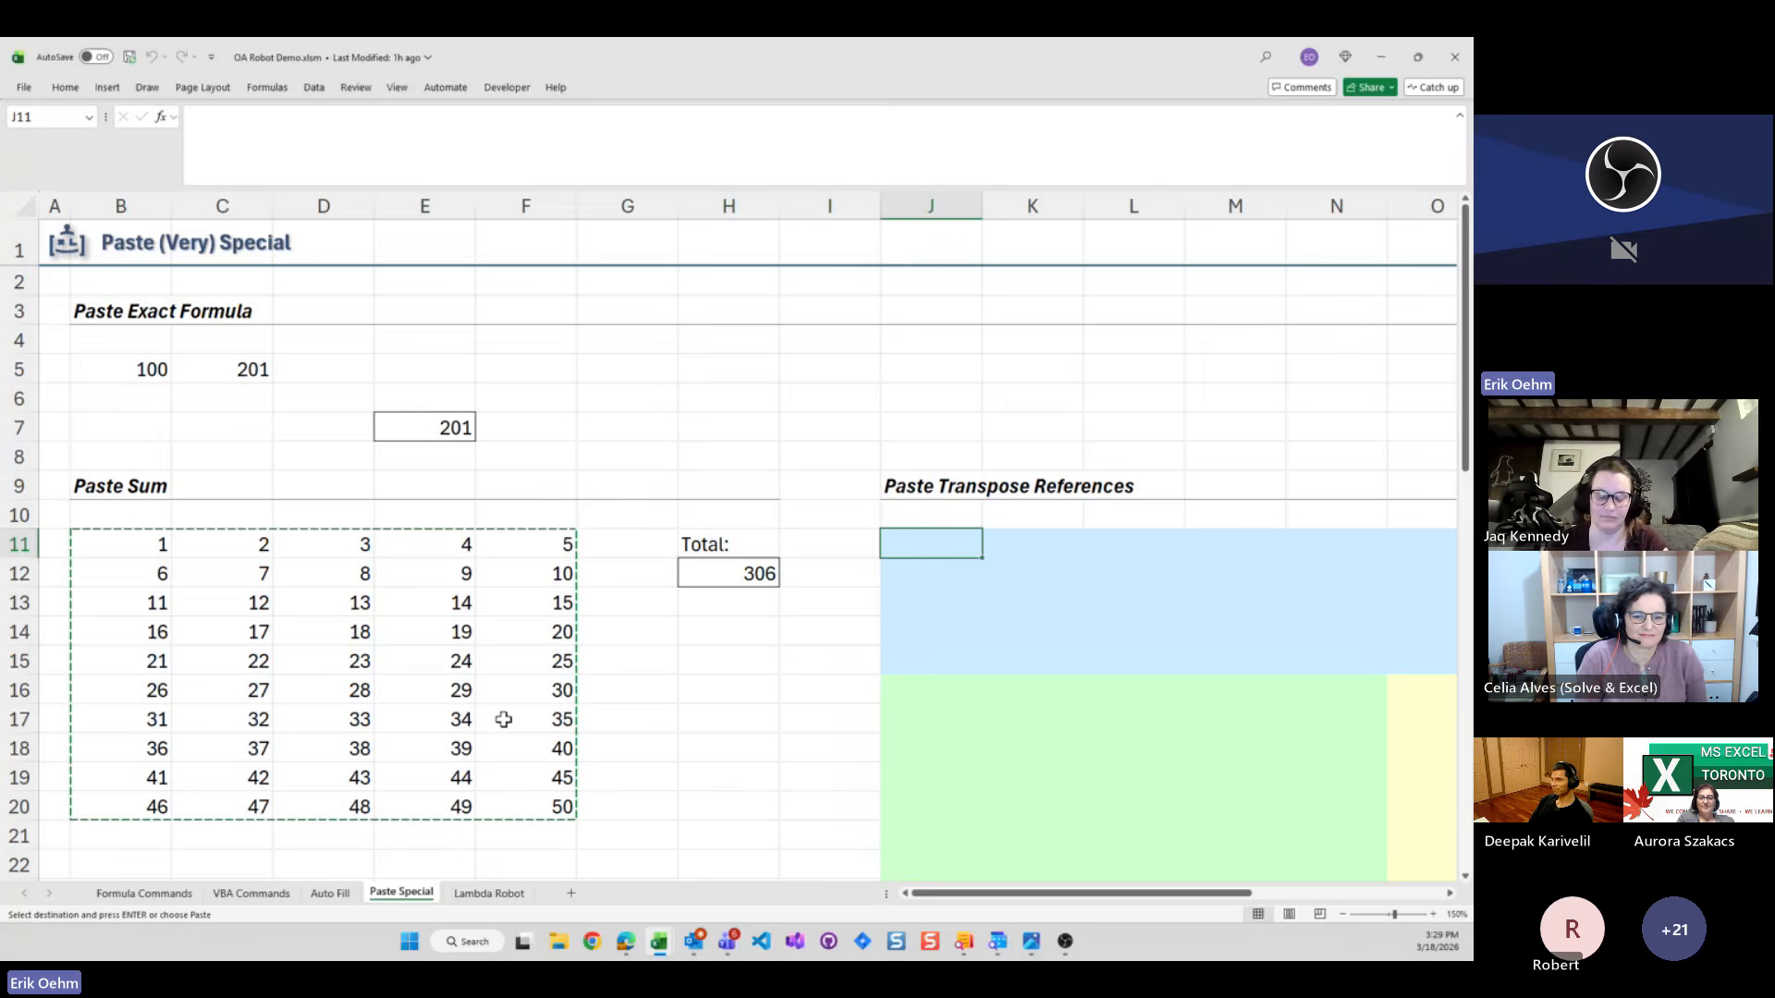
key("ctrl+shift+r")
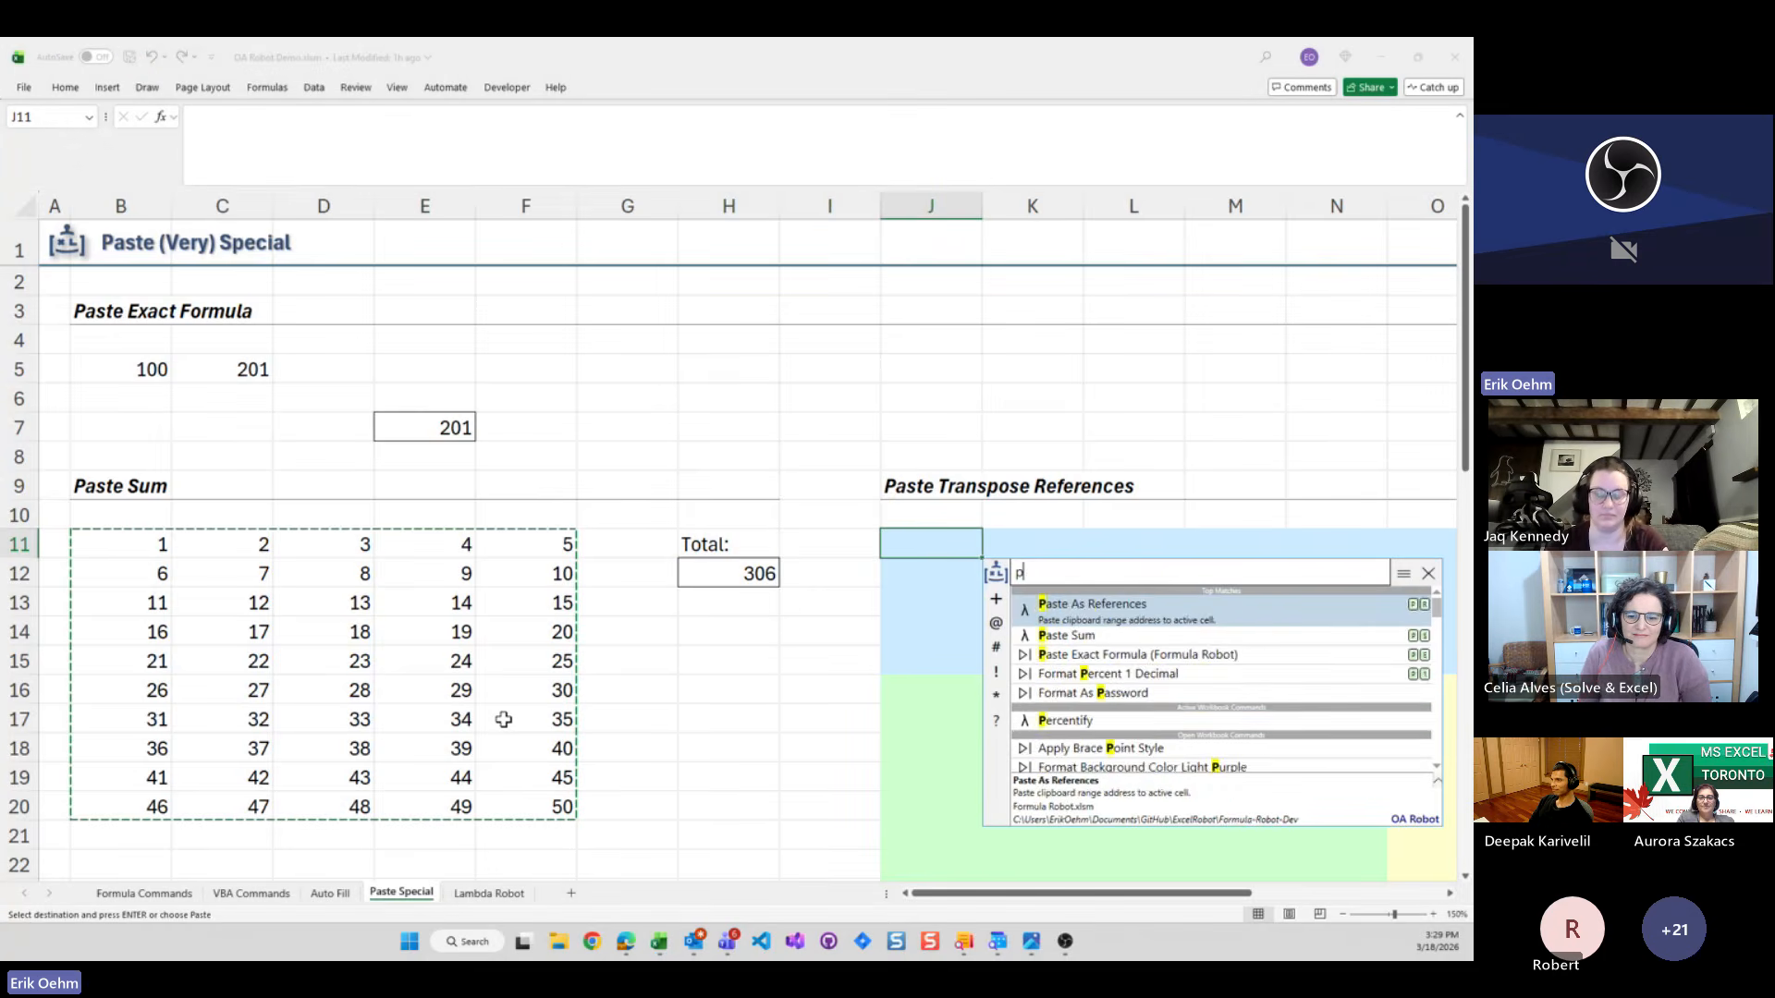
type("tr")
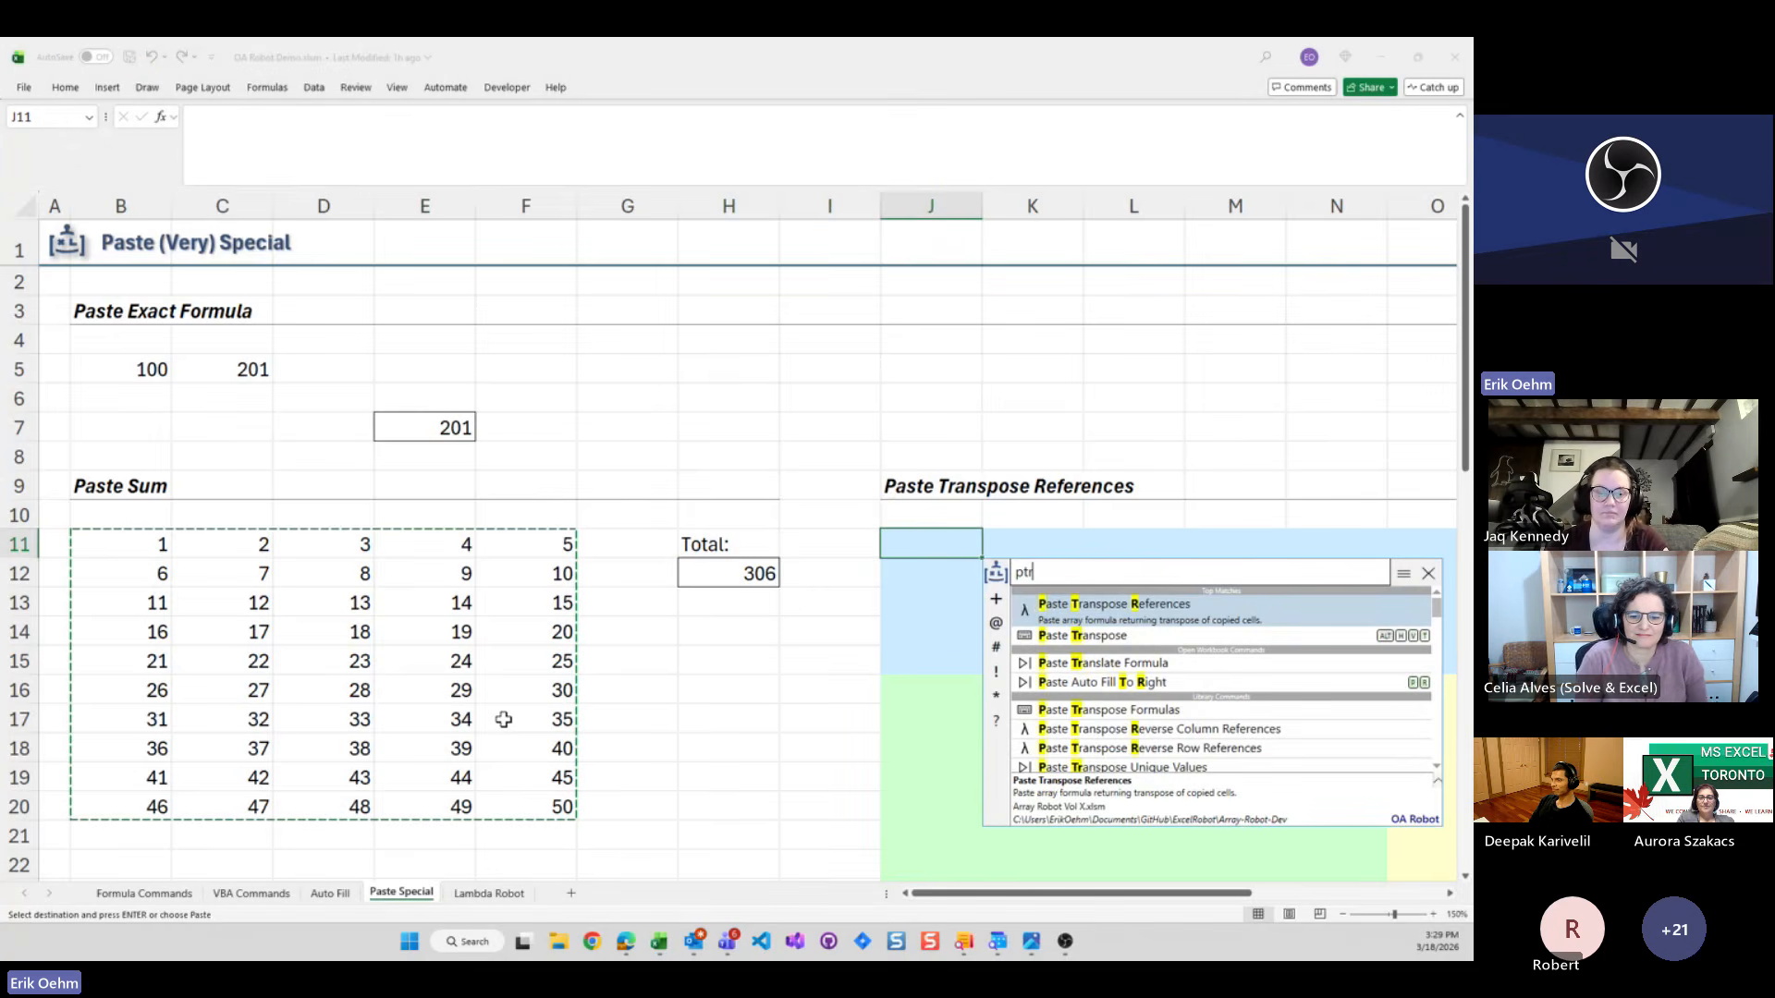
key("Down")
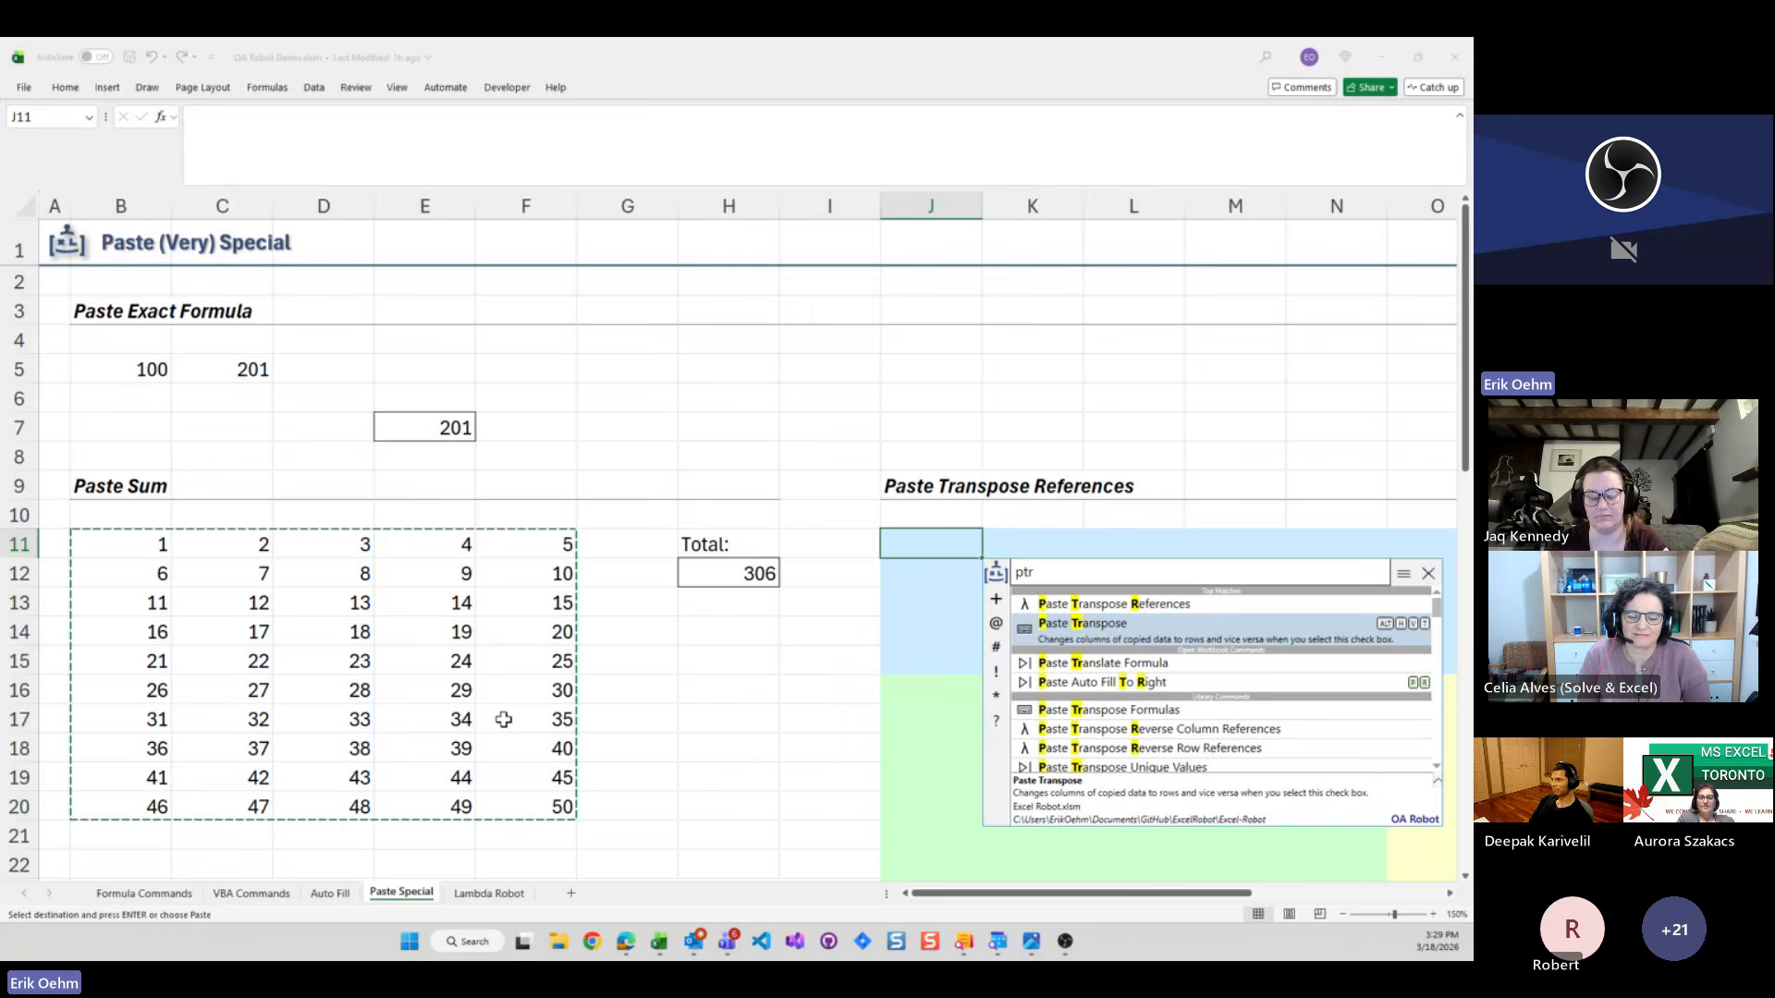
key("Up")
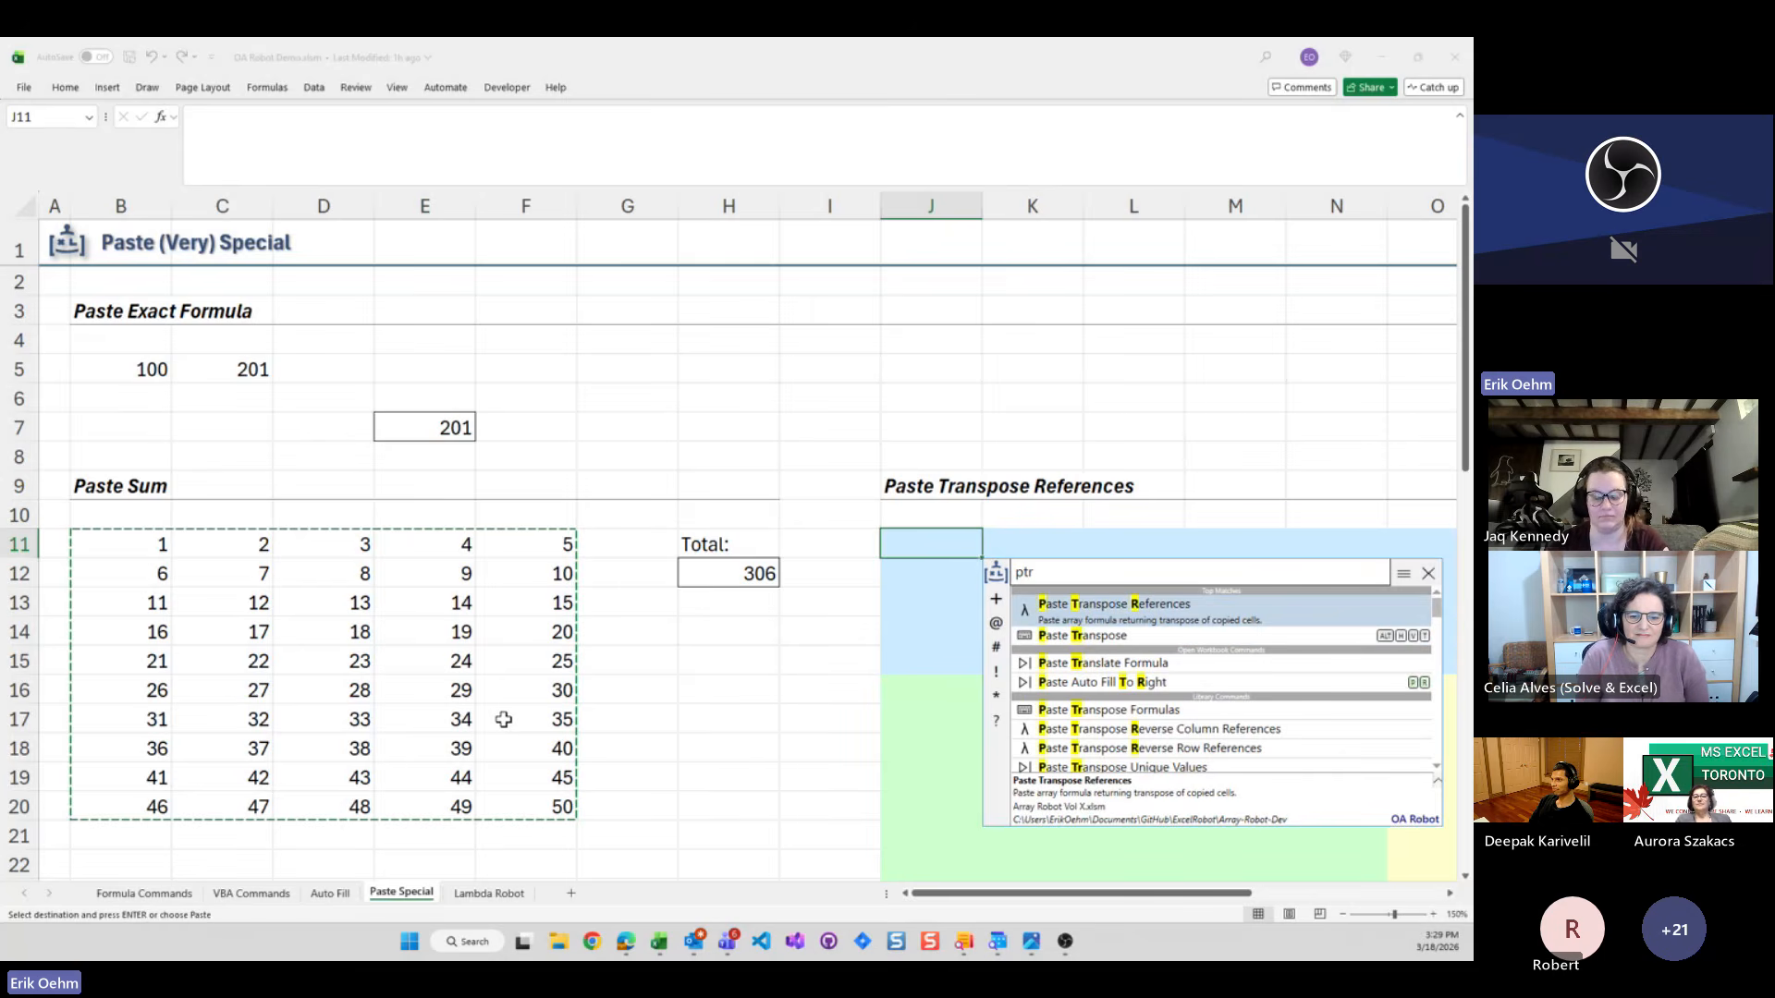
key("Return")
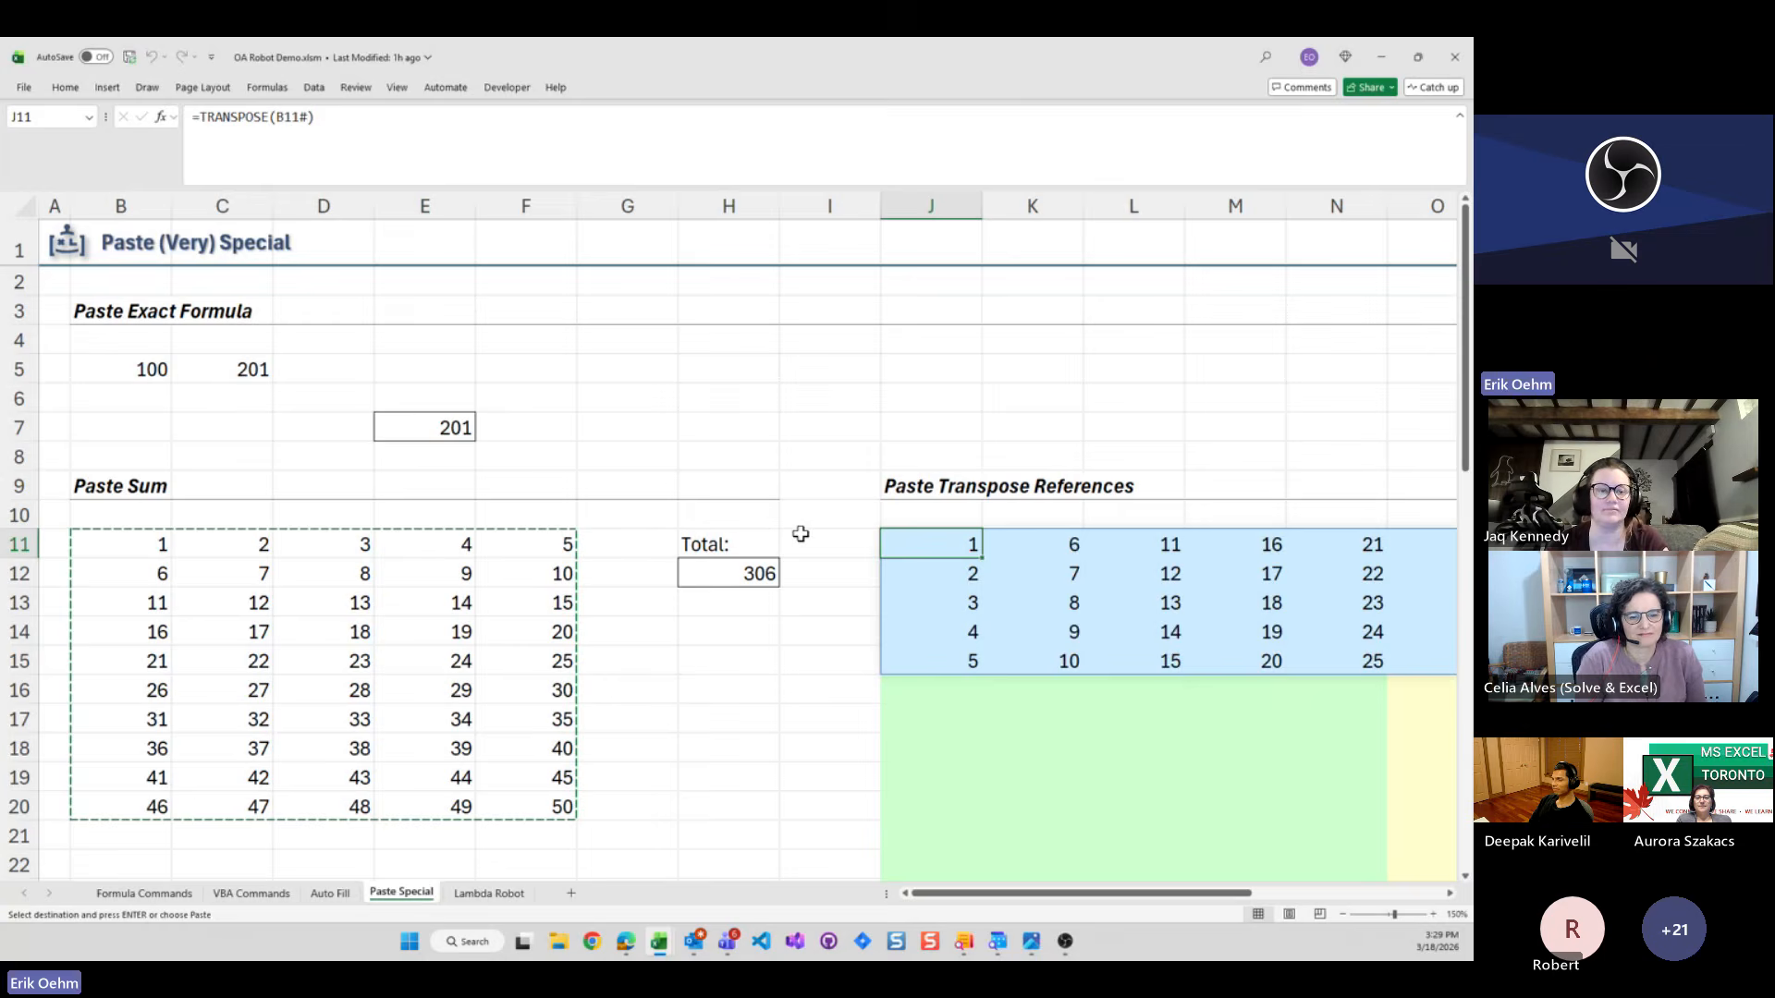
key("ctrl+shift+p")
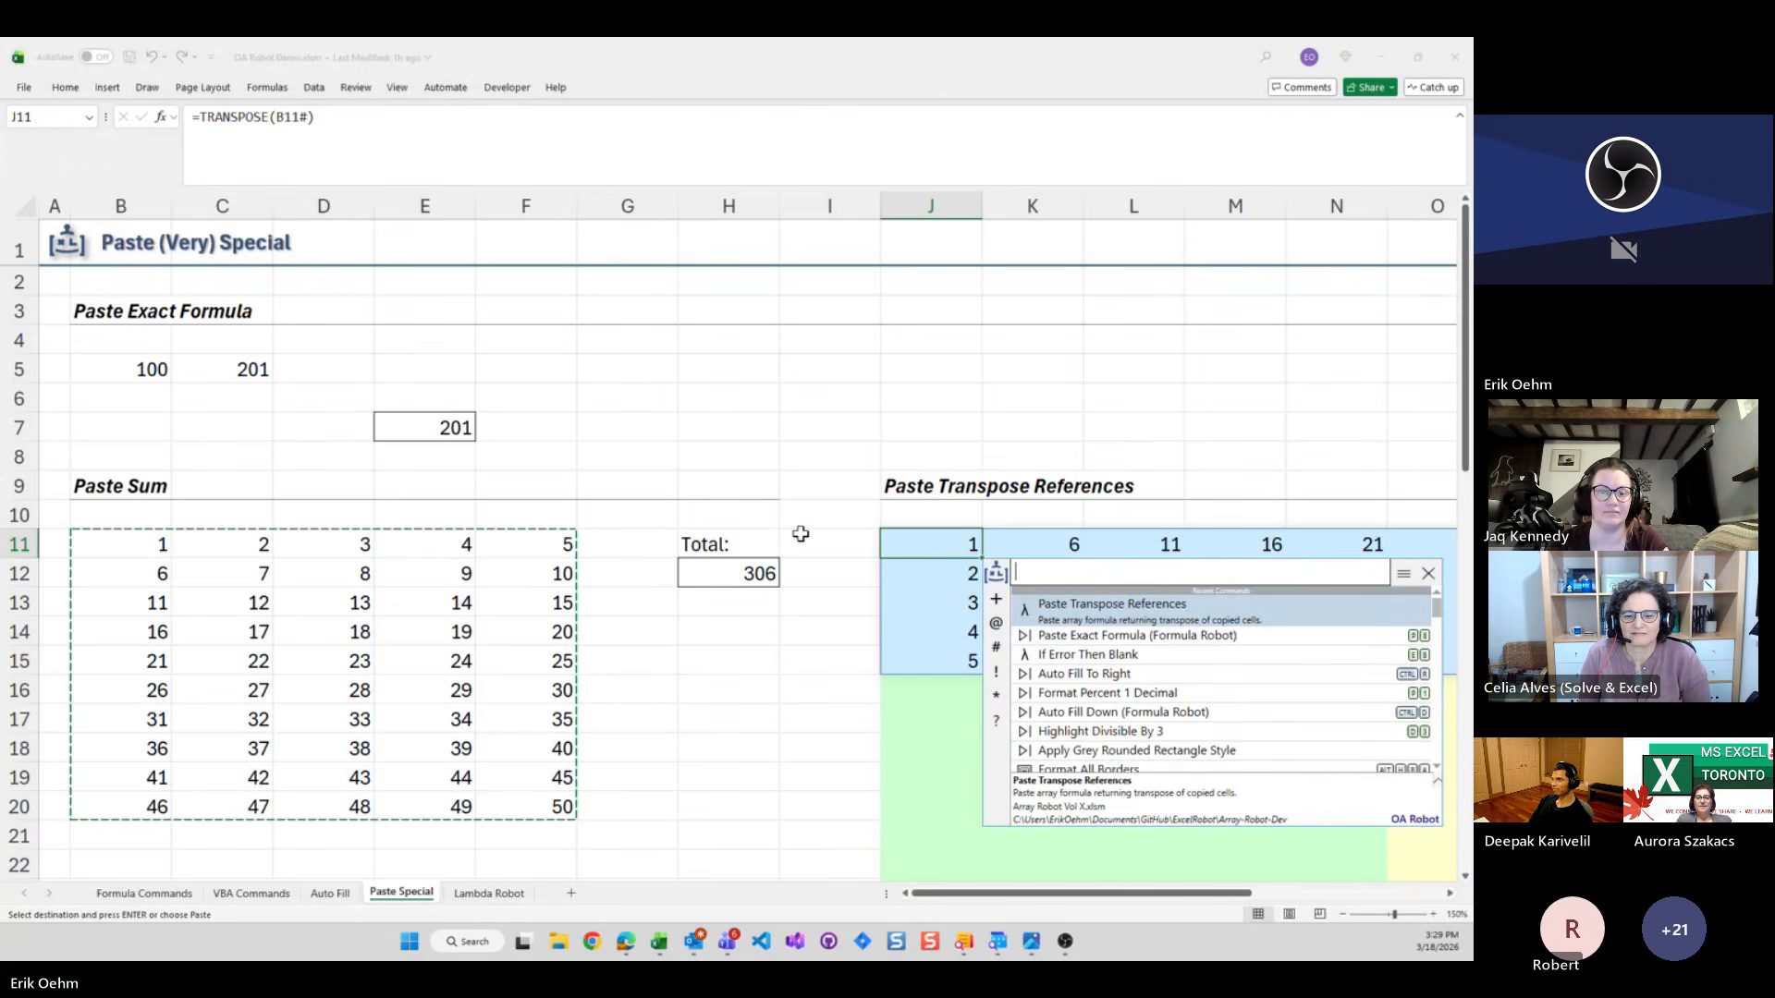
Inspect the Paste Transpose References definition's =TRANSPOSE([[Clipboard]]) formula, then cancel without saving
right_click(1064, 618)
left_click(1108, 299)
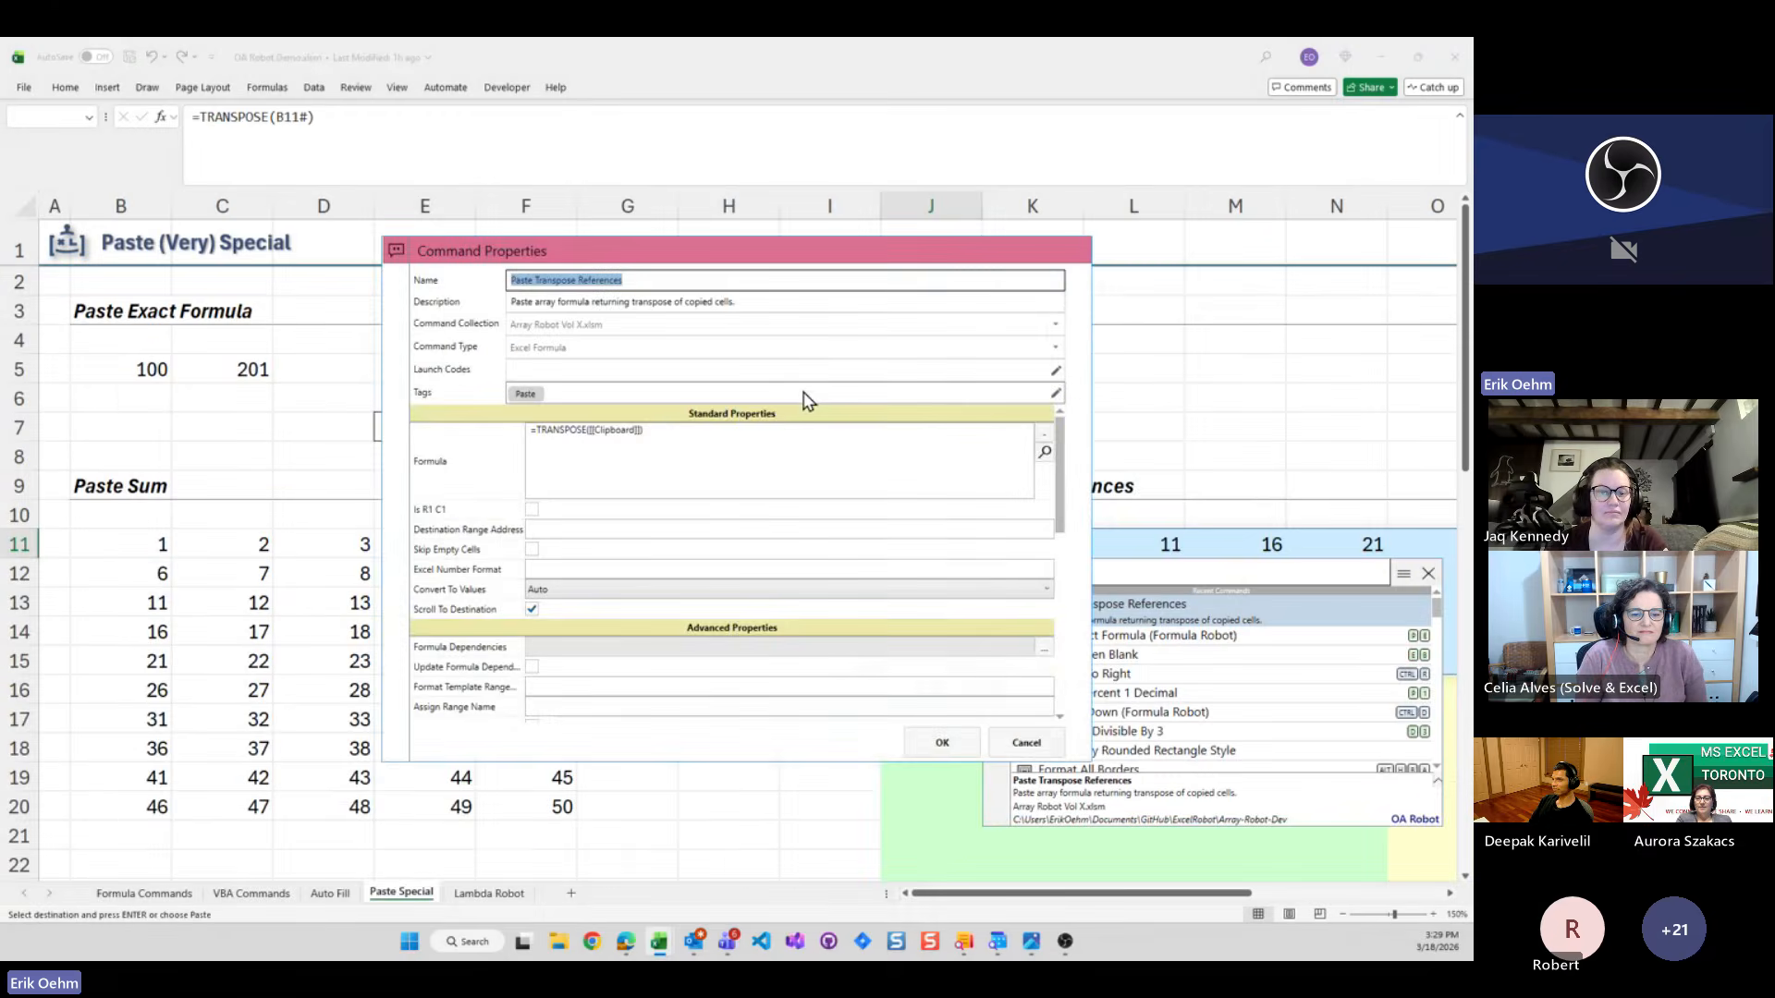
left_click(558, 433)
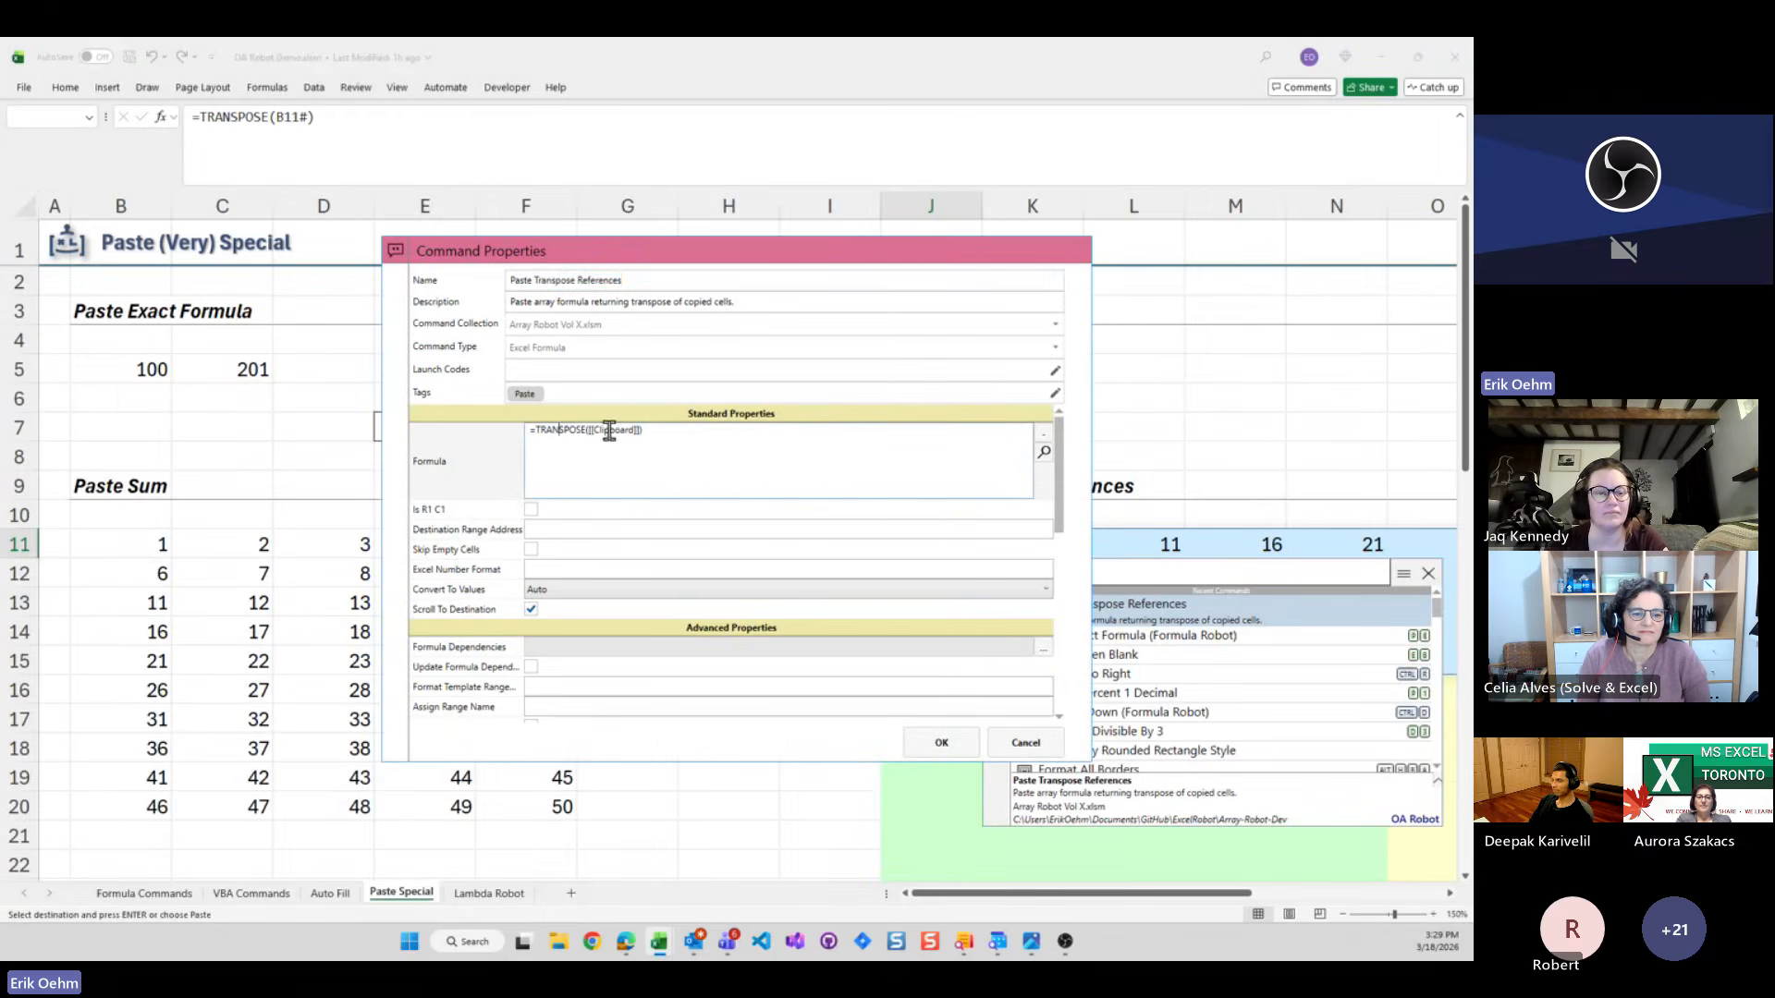
left_click_drag(587, 434, 655, 440)
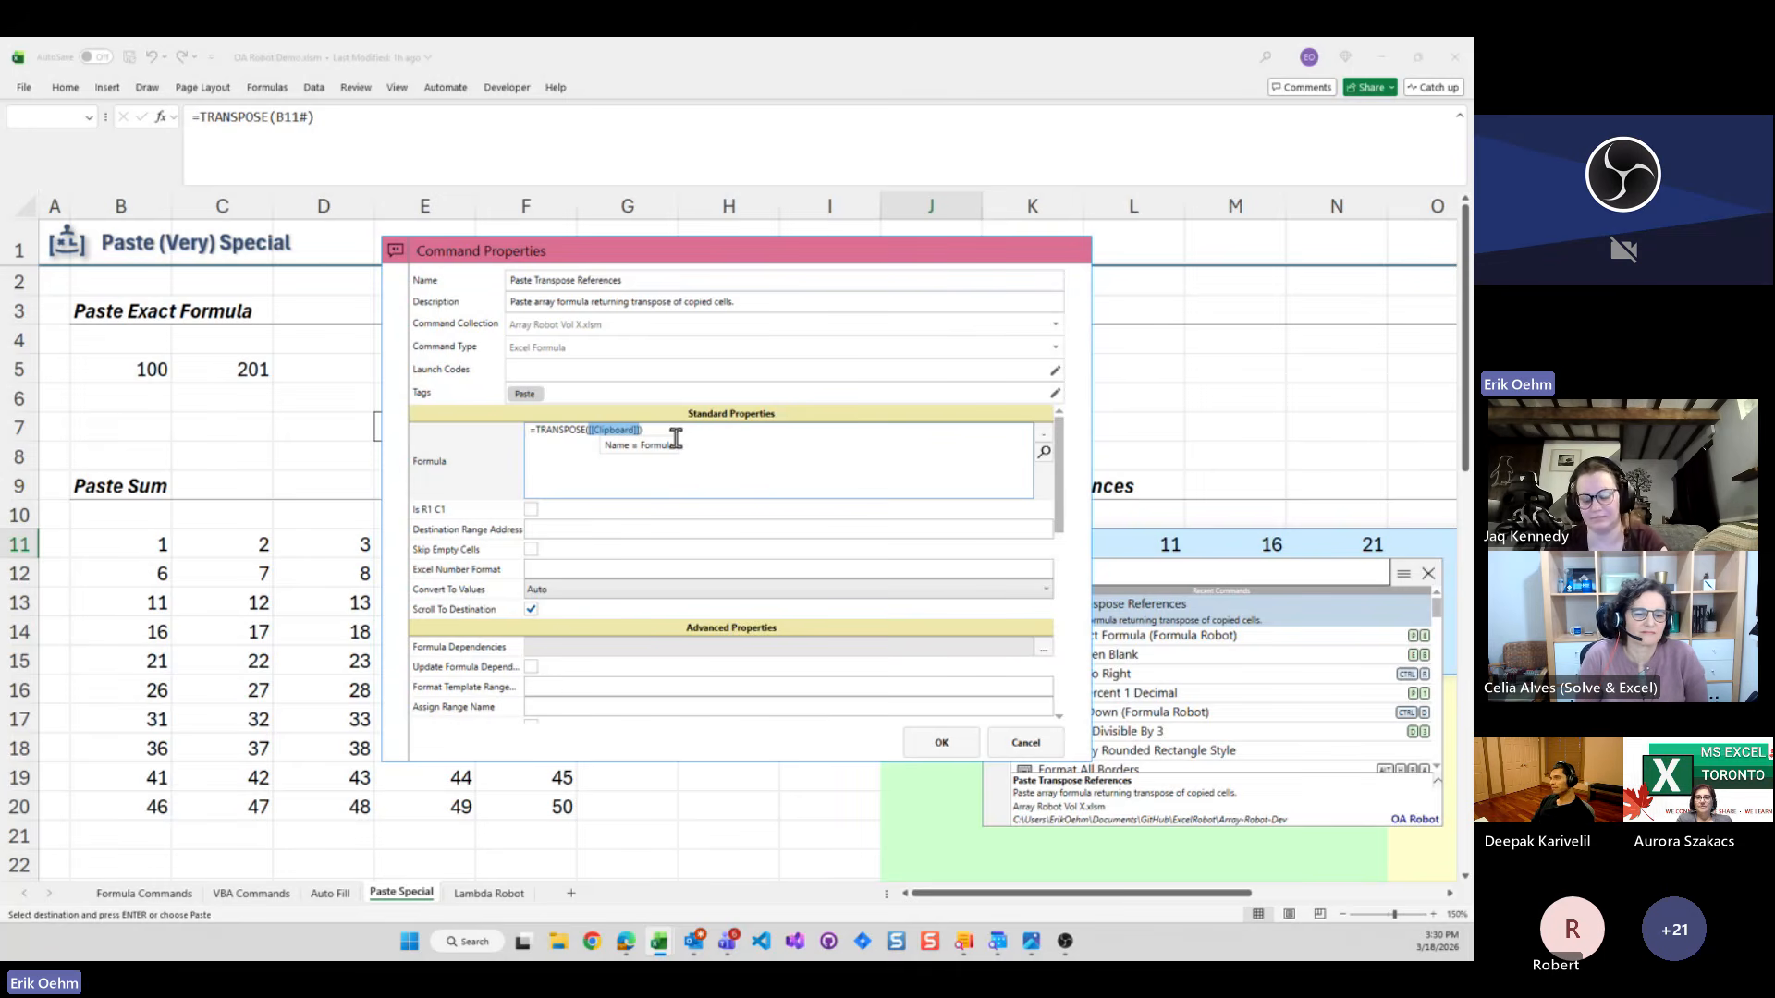
left_click(1014, 744)
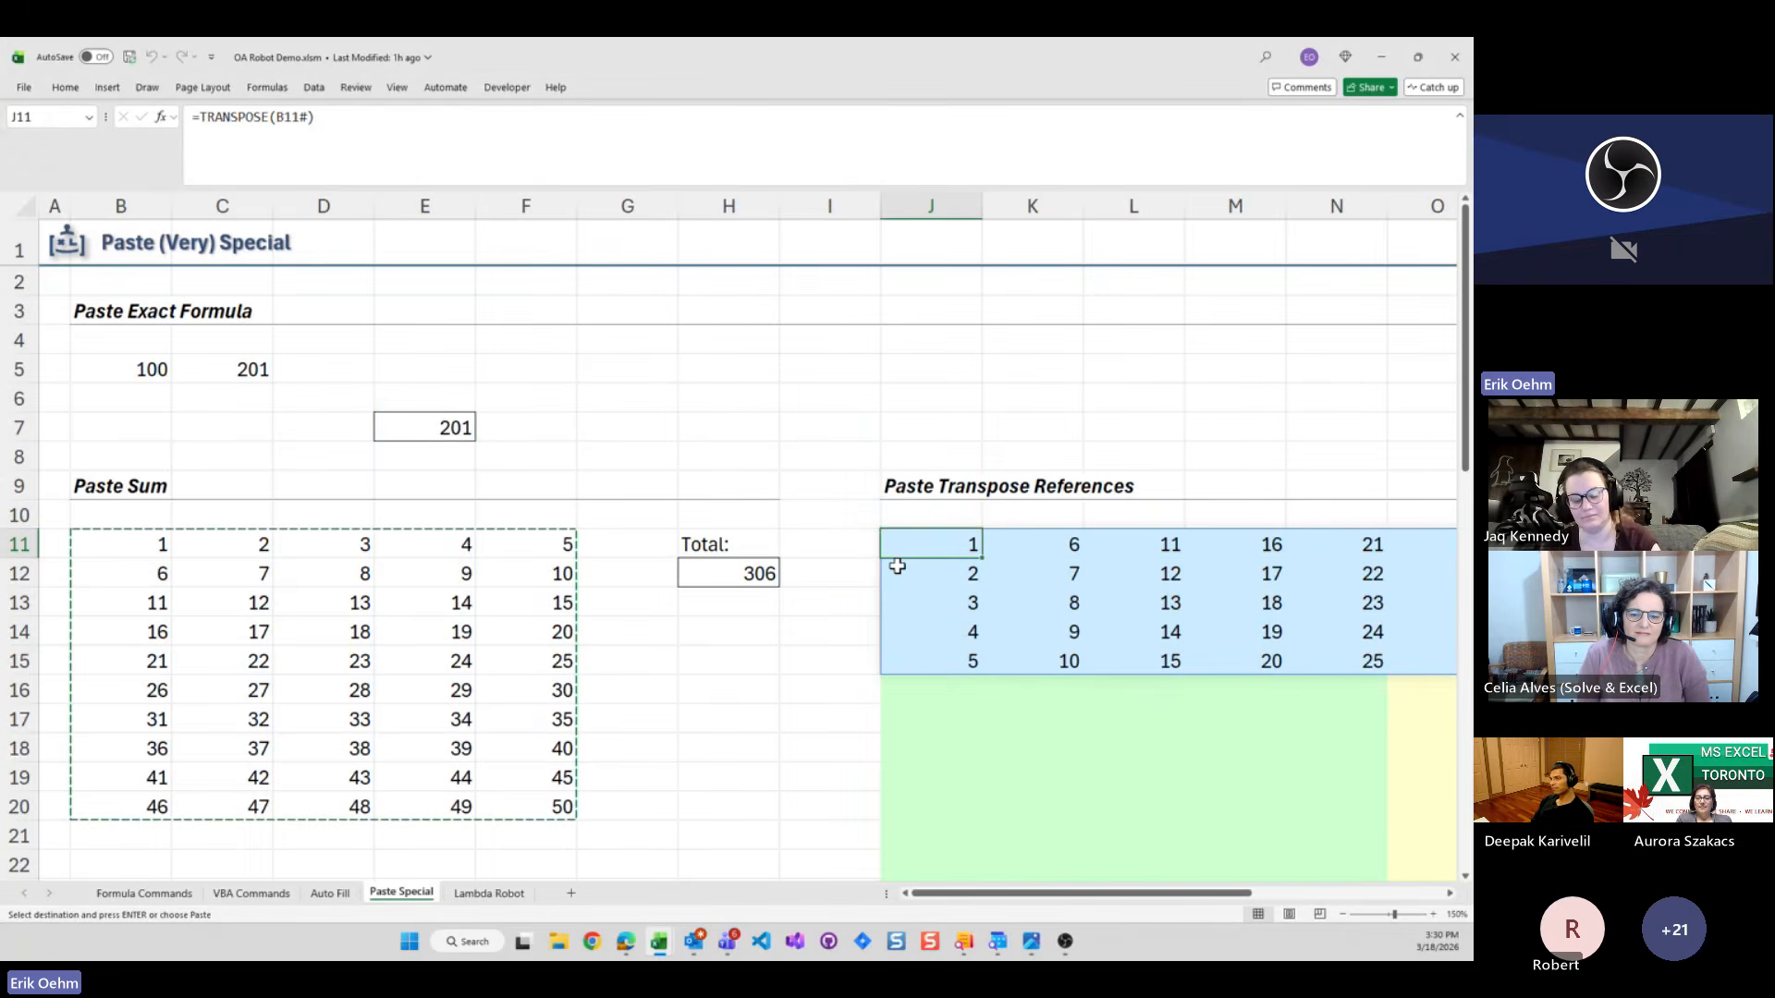
Insert a SEQUENCE(10,5) number block at J16 and another at O16
key("Right")
key("Right")
key("Right")
key("Right")
key("Right")
key("Right")
key("Right")
key("Right")
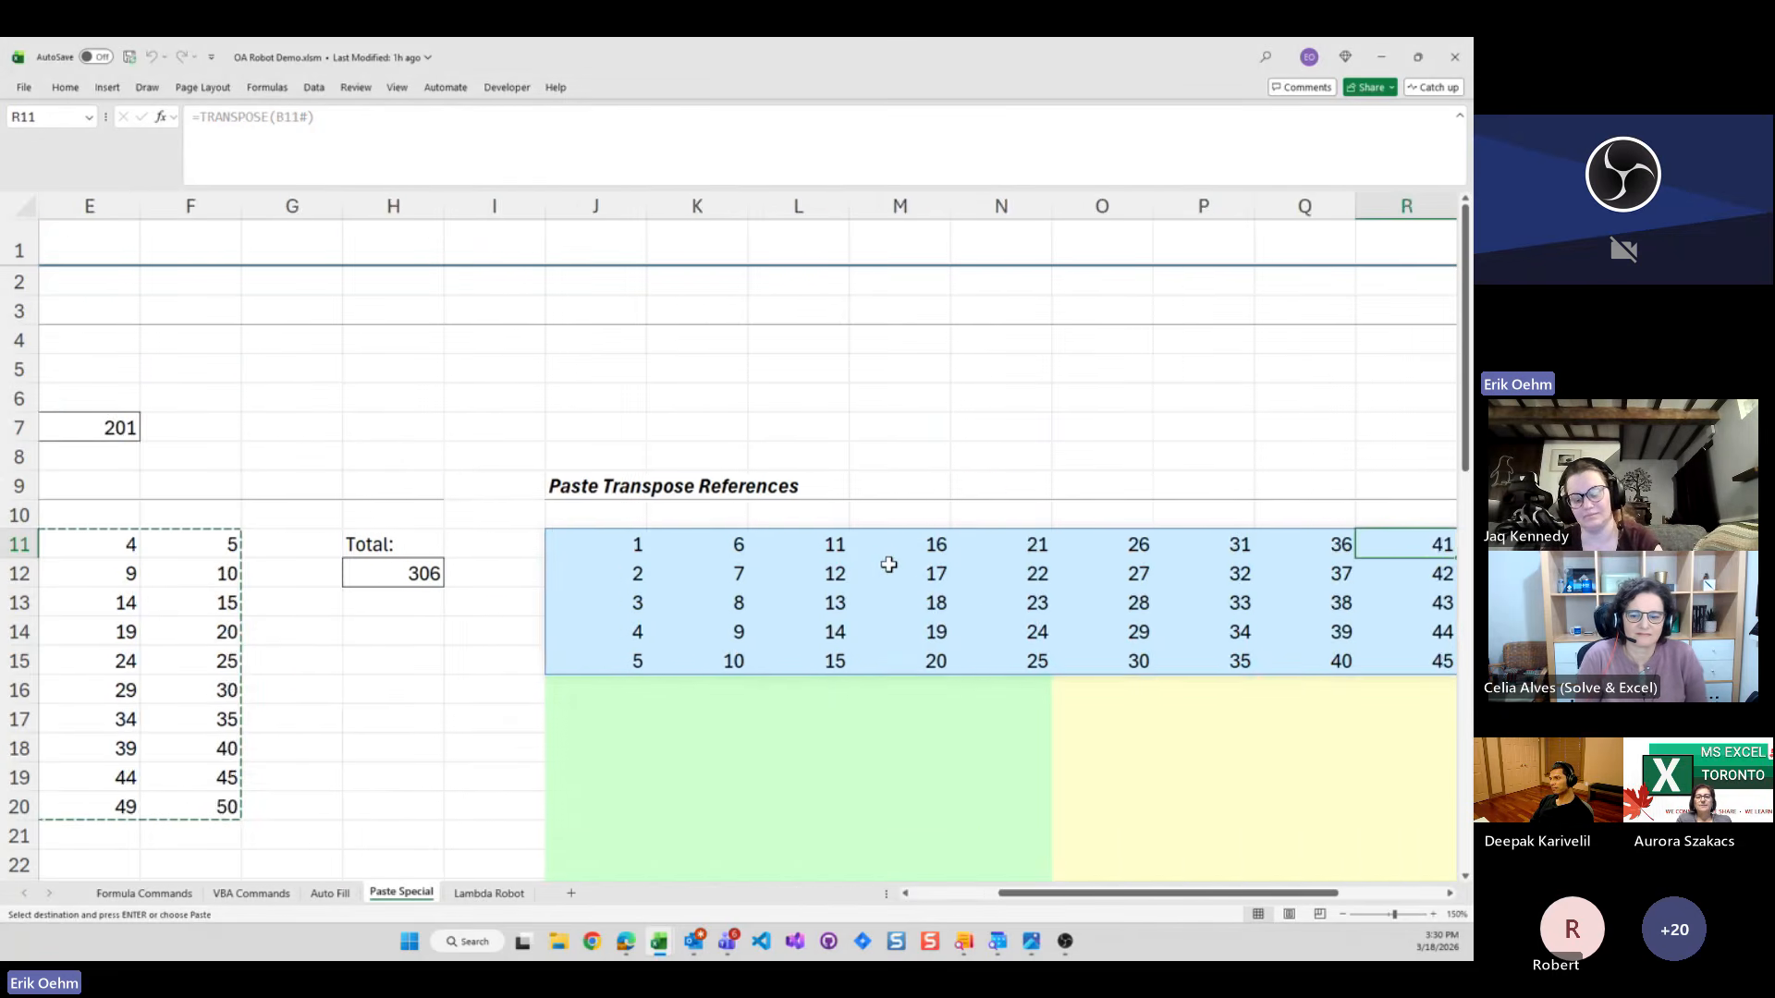
key("Right")
key("Right")
key("Left")
key("Left")
key("Left")
key("Left")
key("Left")
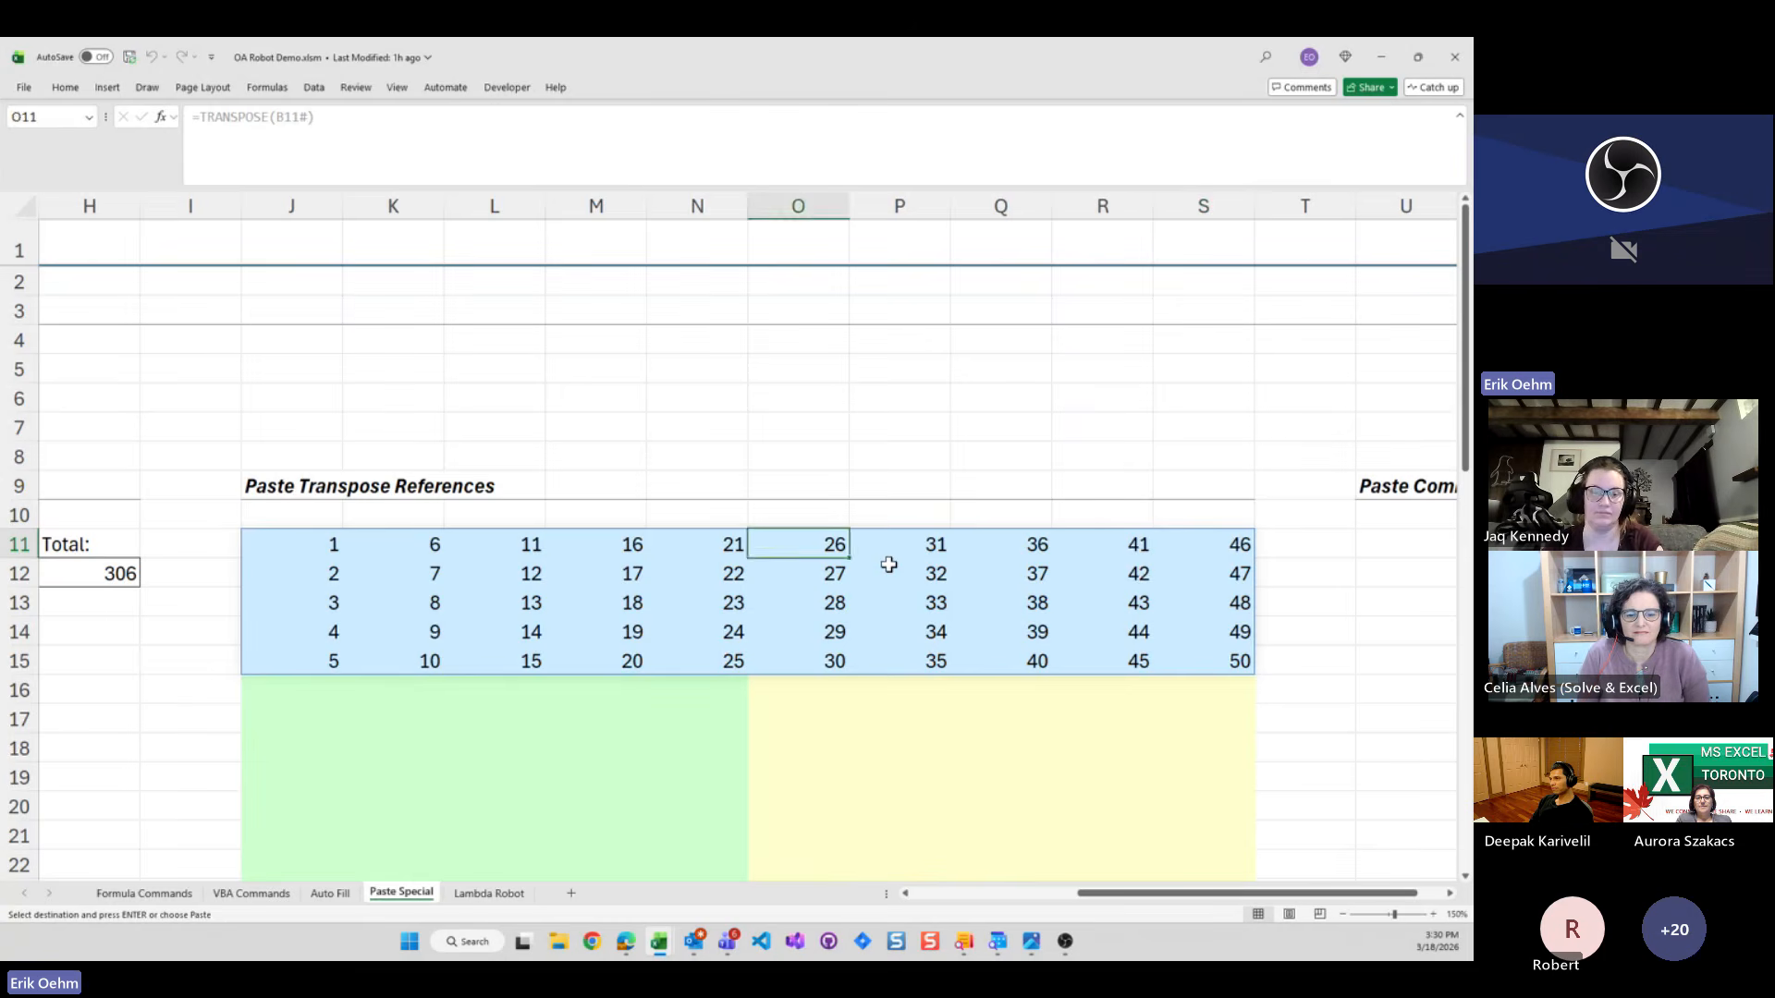
key("Left")
key("Left")
key("Left")
key("Left")
key("Left")
key("Down")
key("Down")
key("Down")
key("Down")
key("Down")
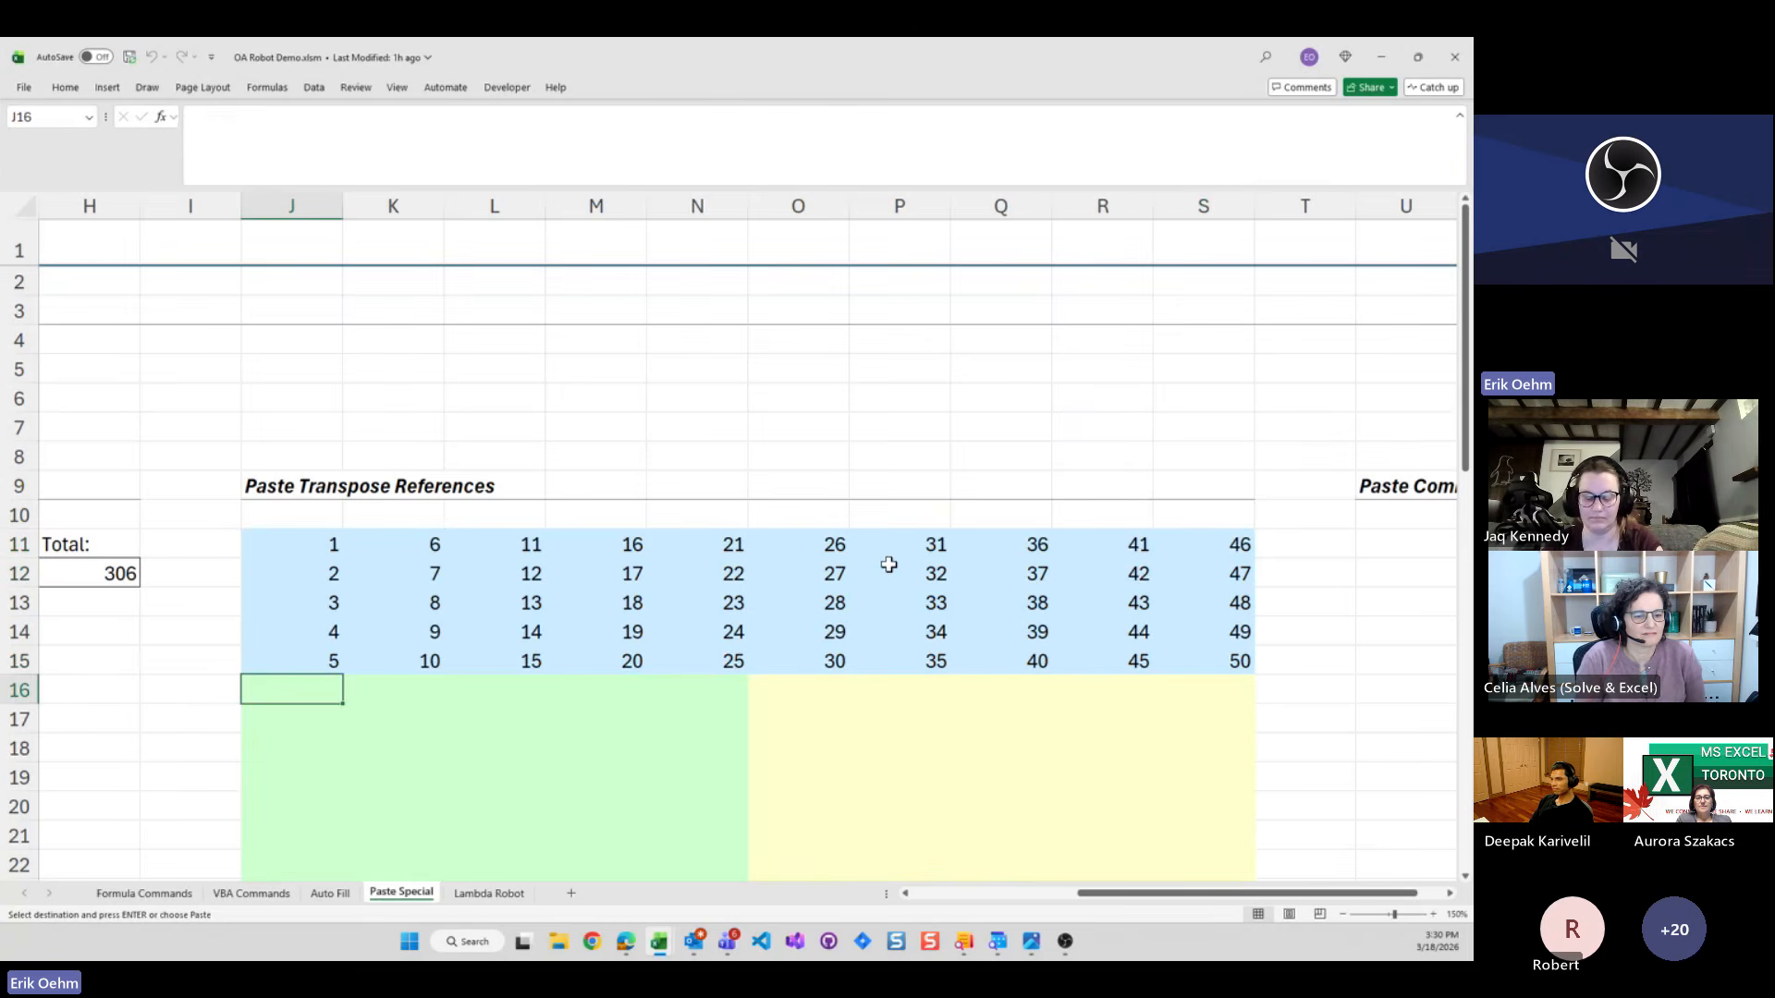
key("ctrl+space")
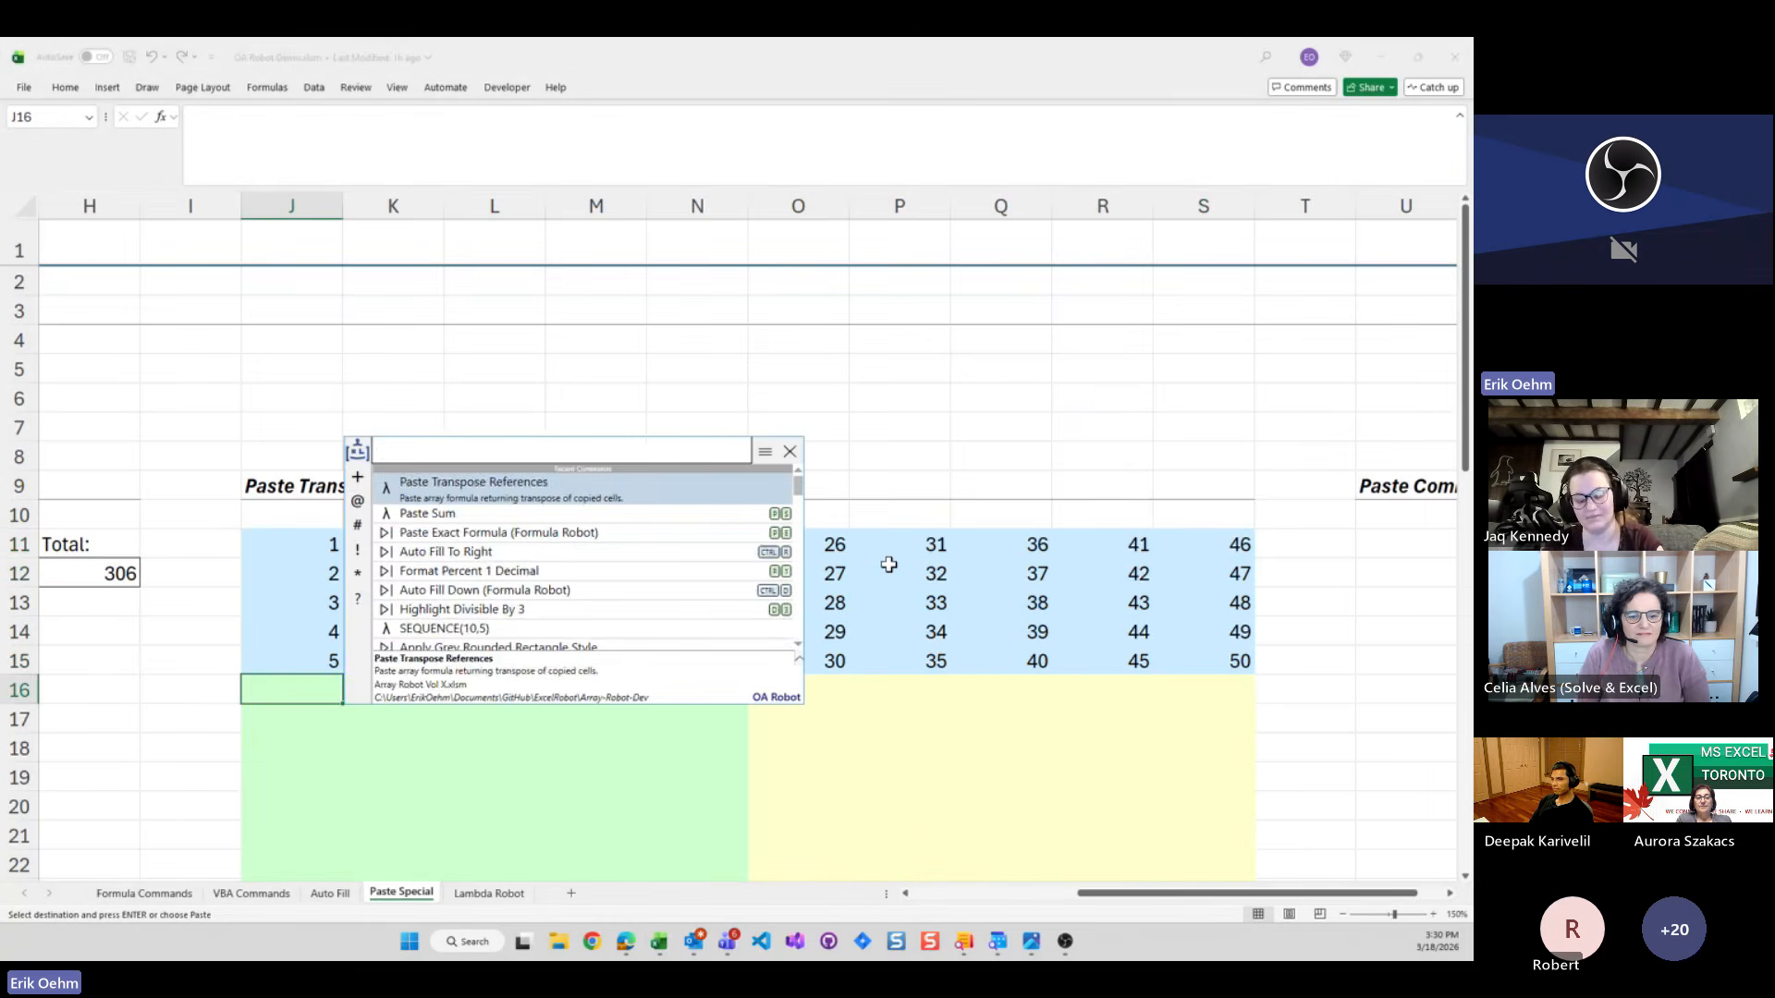
type("s")
key("Return")
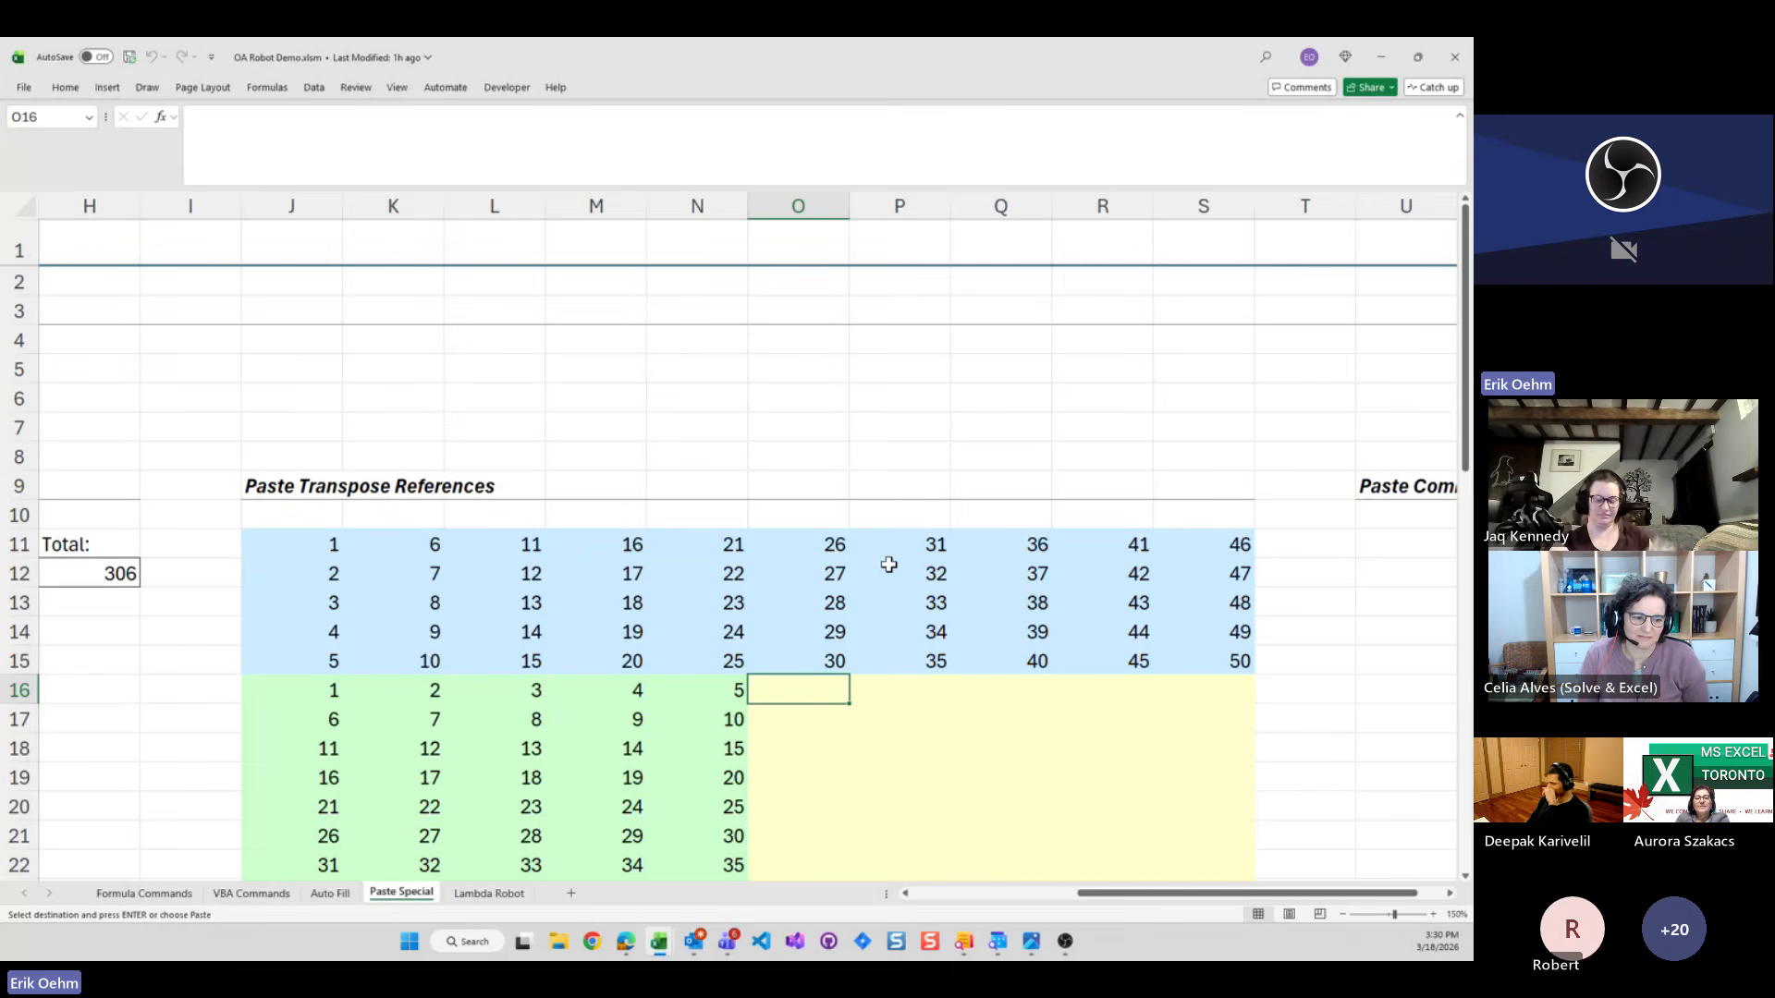
type("=SEQUENCE(10,5)")
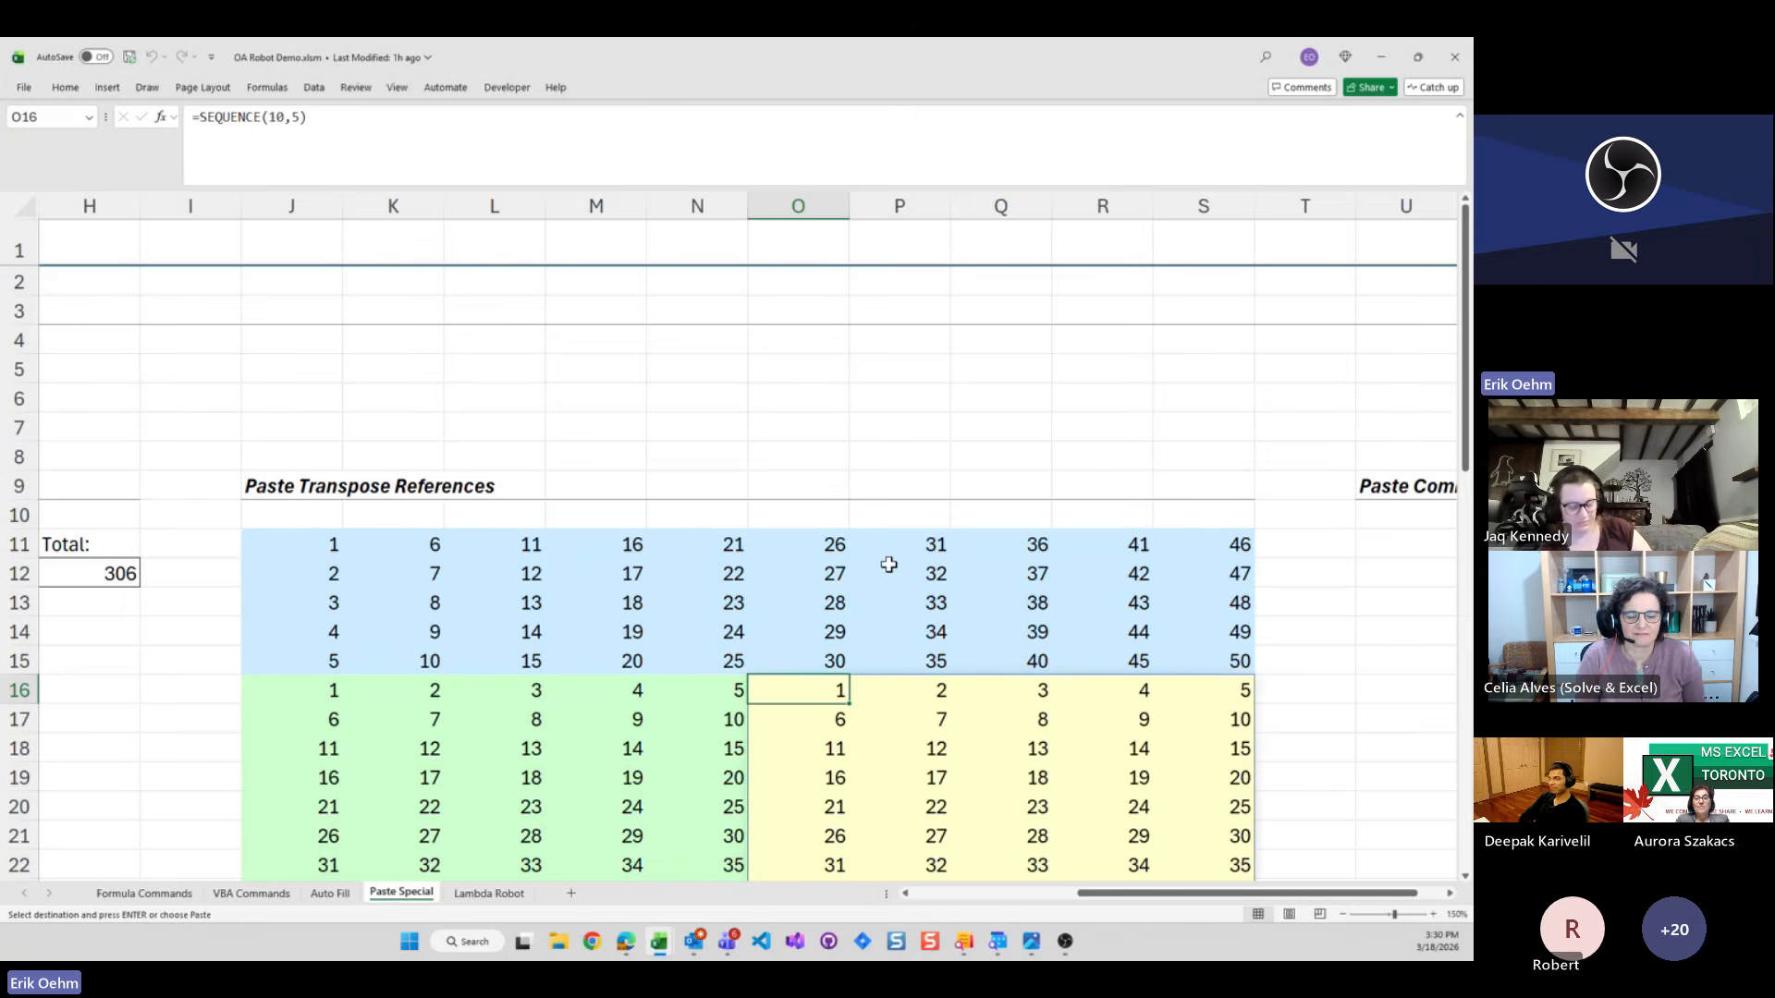
Check the transposed formulas in J11 and O11 and the SEQUENCE blocks at J16 and O16
left_click(305, 541)
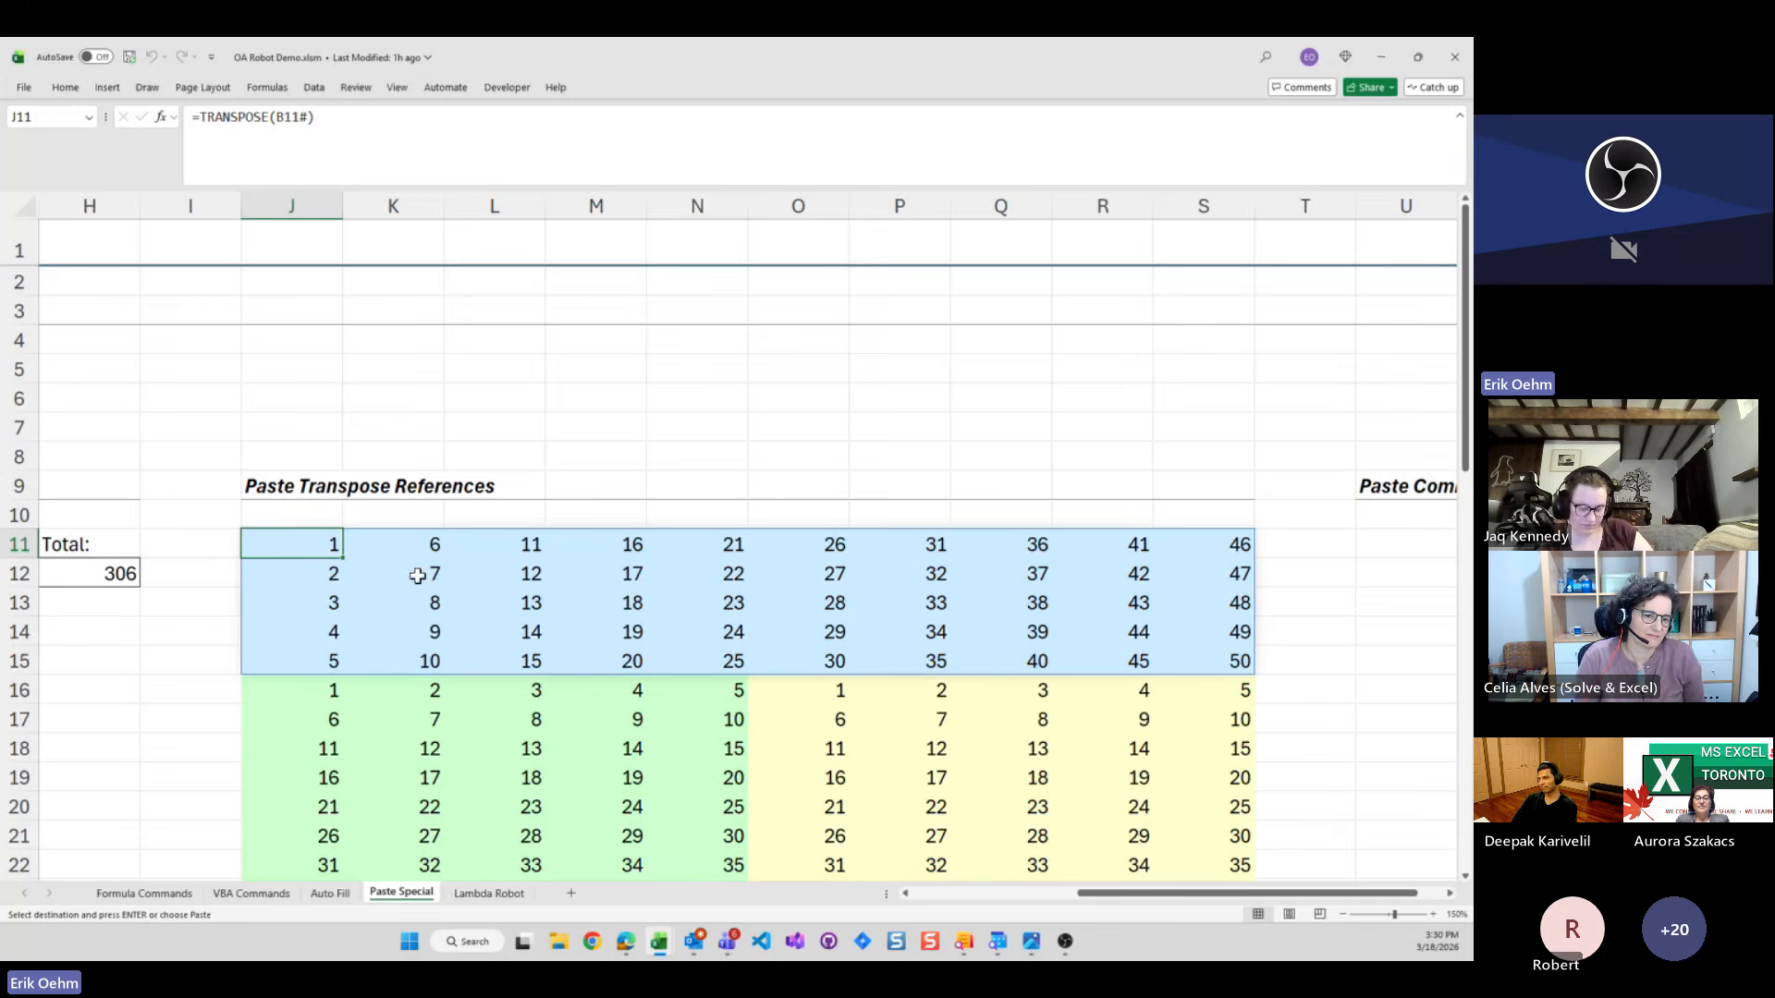
left_click(297, 692)
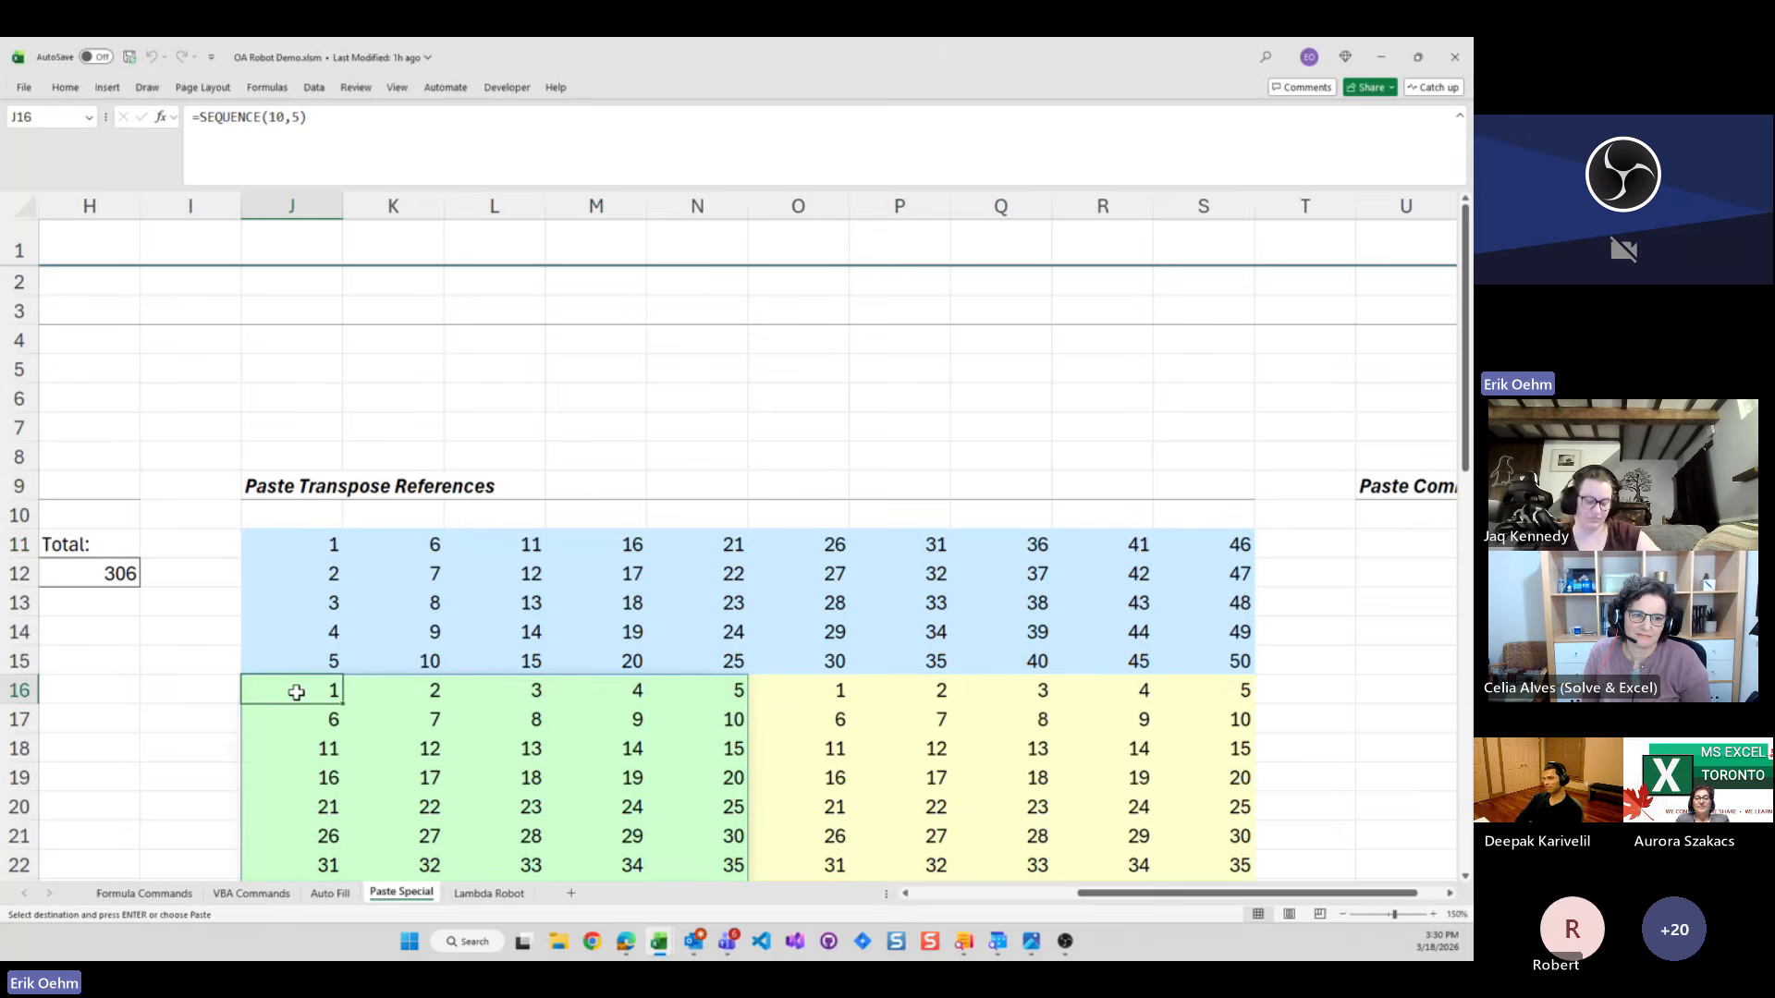
left_click(807, 692)
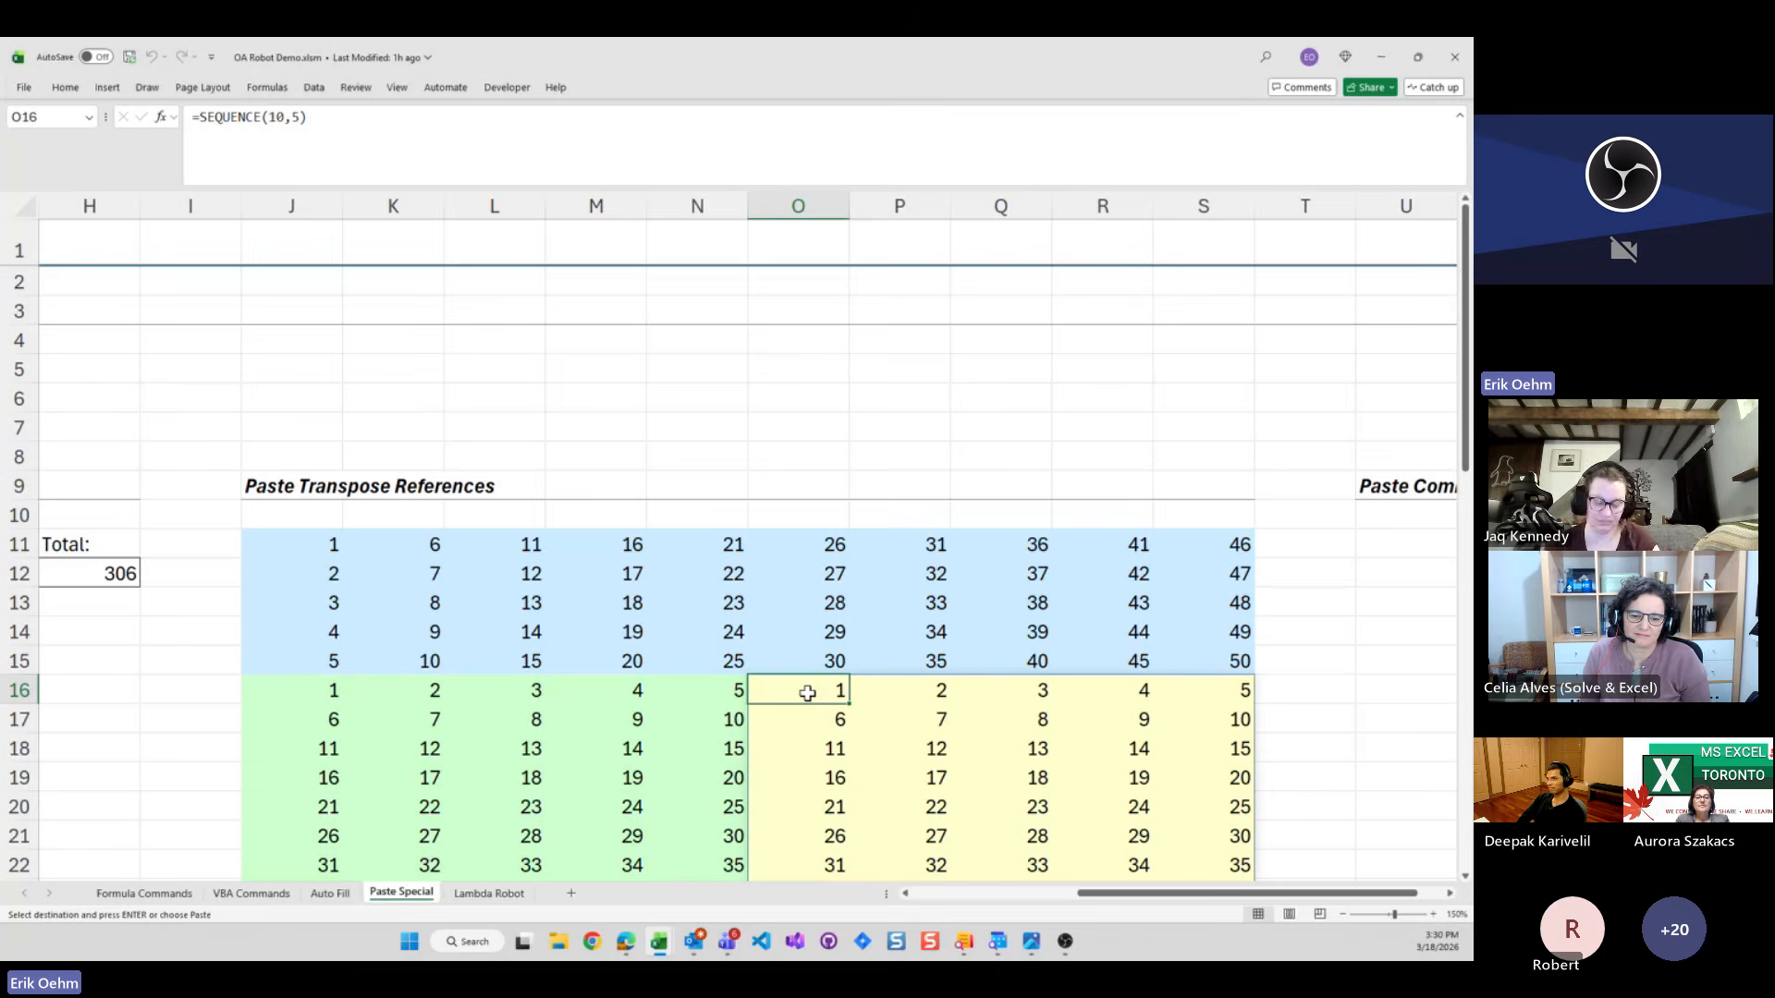
left_click(817, 547)
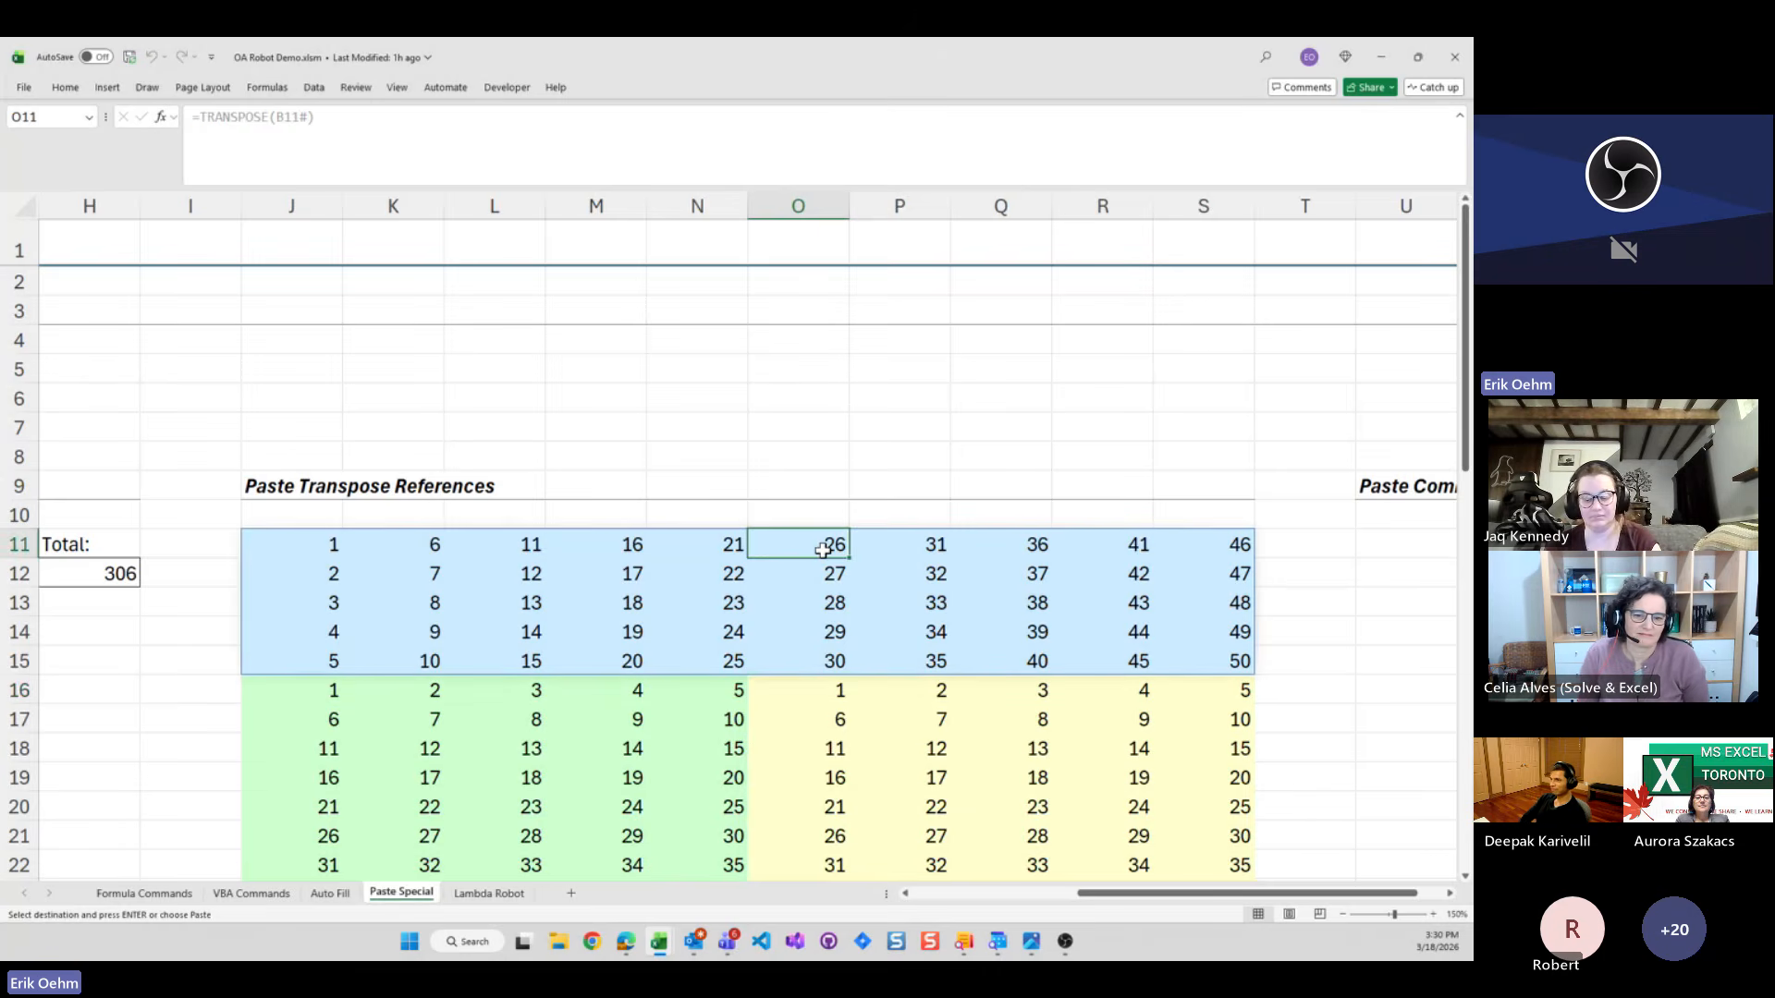
key("Right")
key("Right")
key("Right")
key("Right")
key("Right")
key("Right")
key("Right")
key("Right")
key("Right")
key("Right")
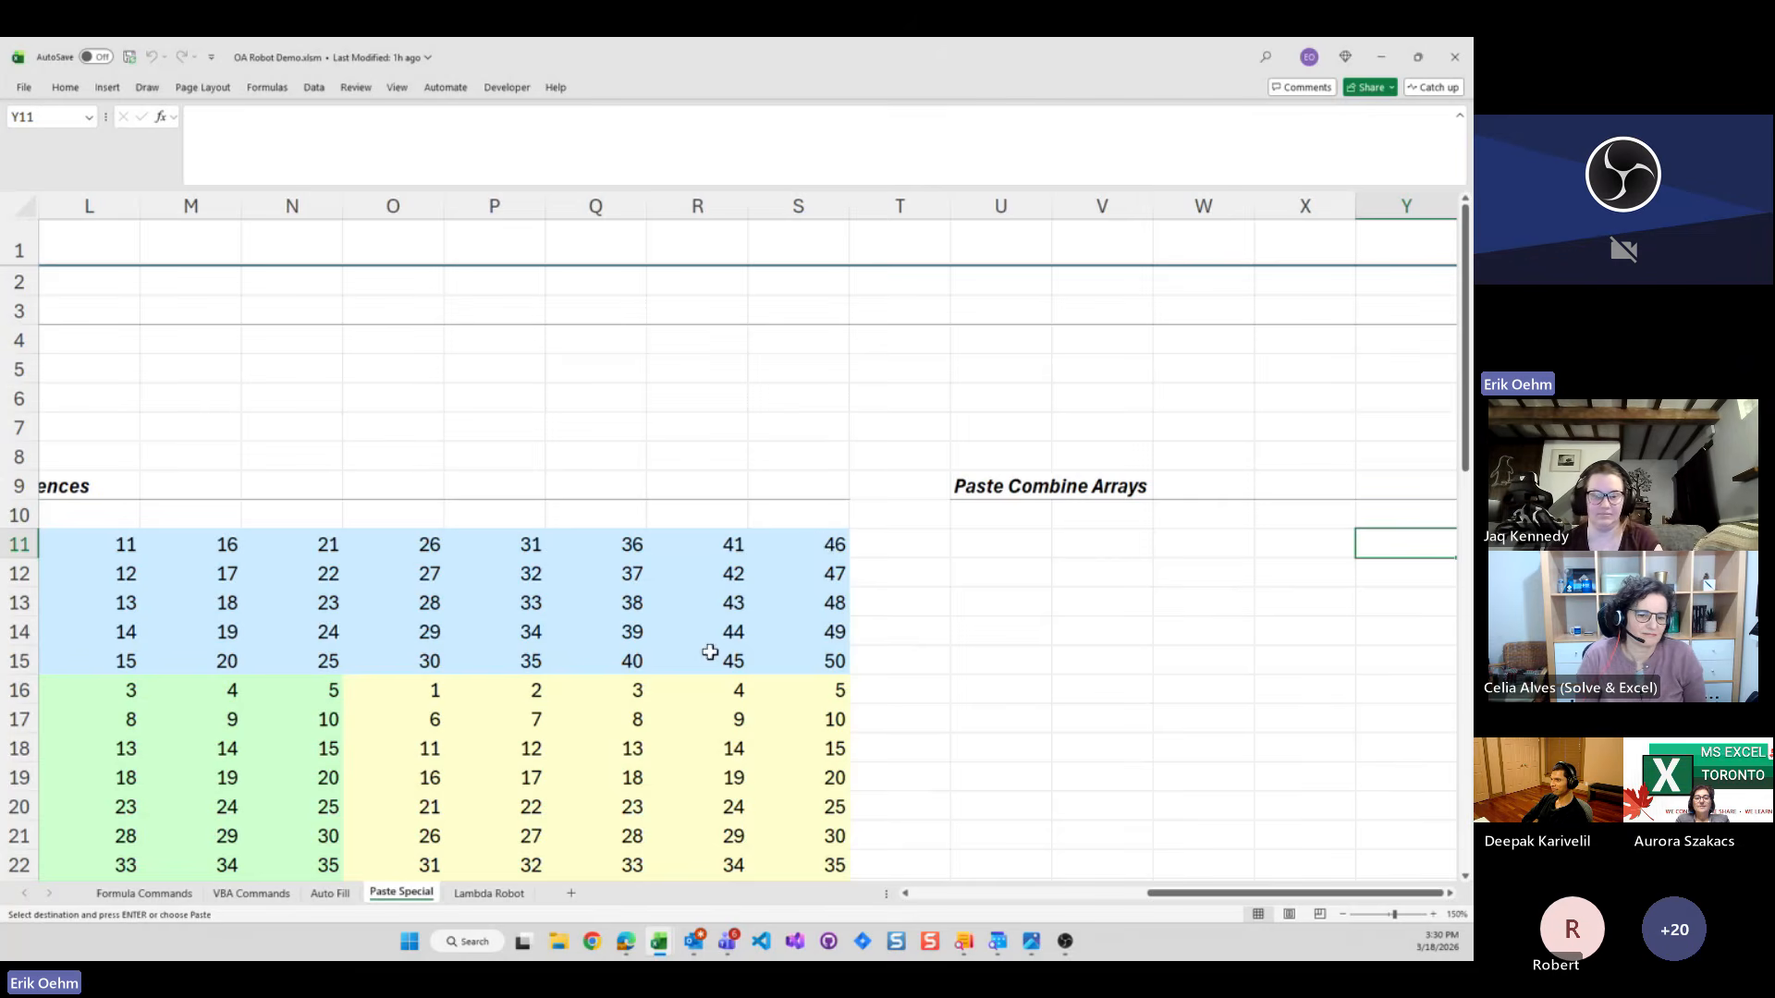
Copy P11:P25 and run Paste Combine Arrays into U11 via the 'pca' search
scroll(709, 645, "down", 2)
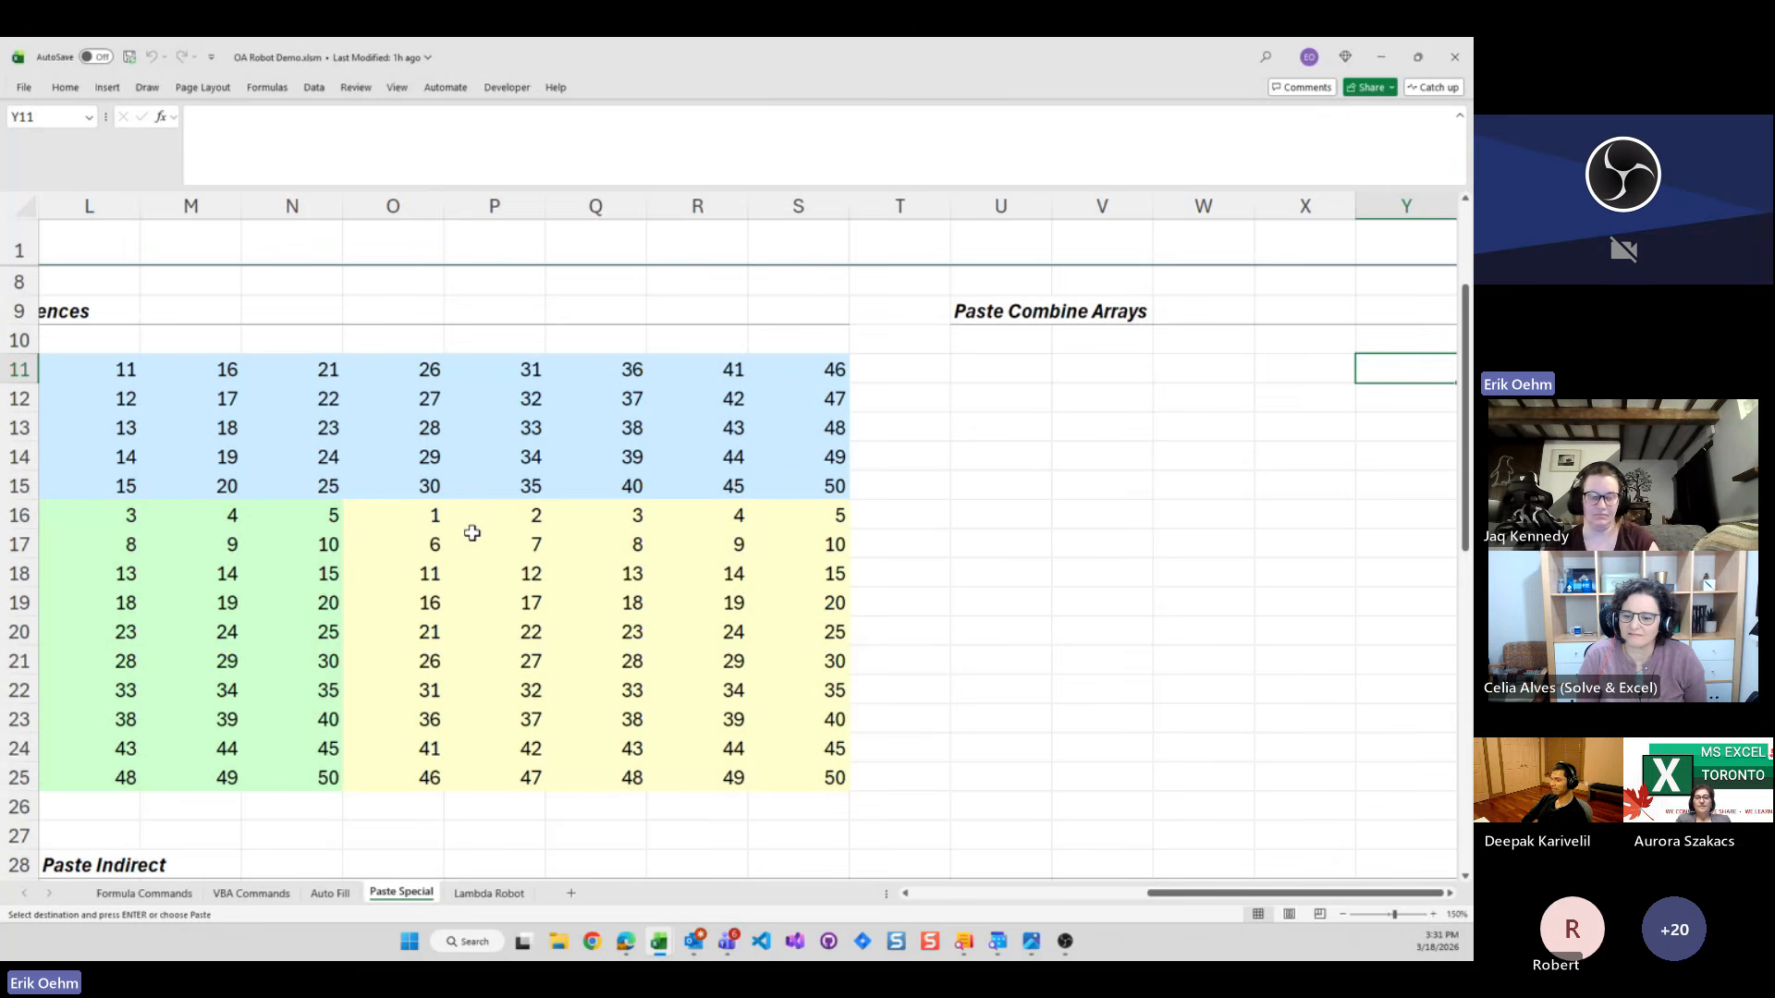
left_click_drag(527, 368, 513, 772)
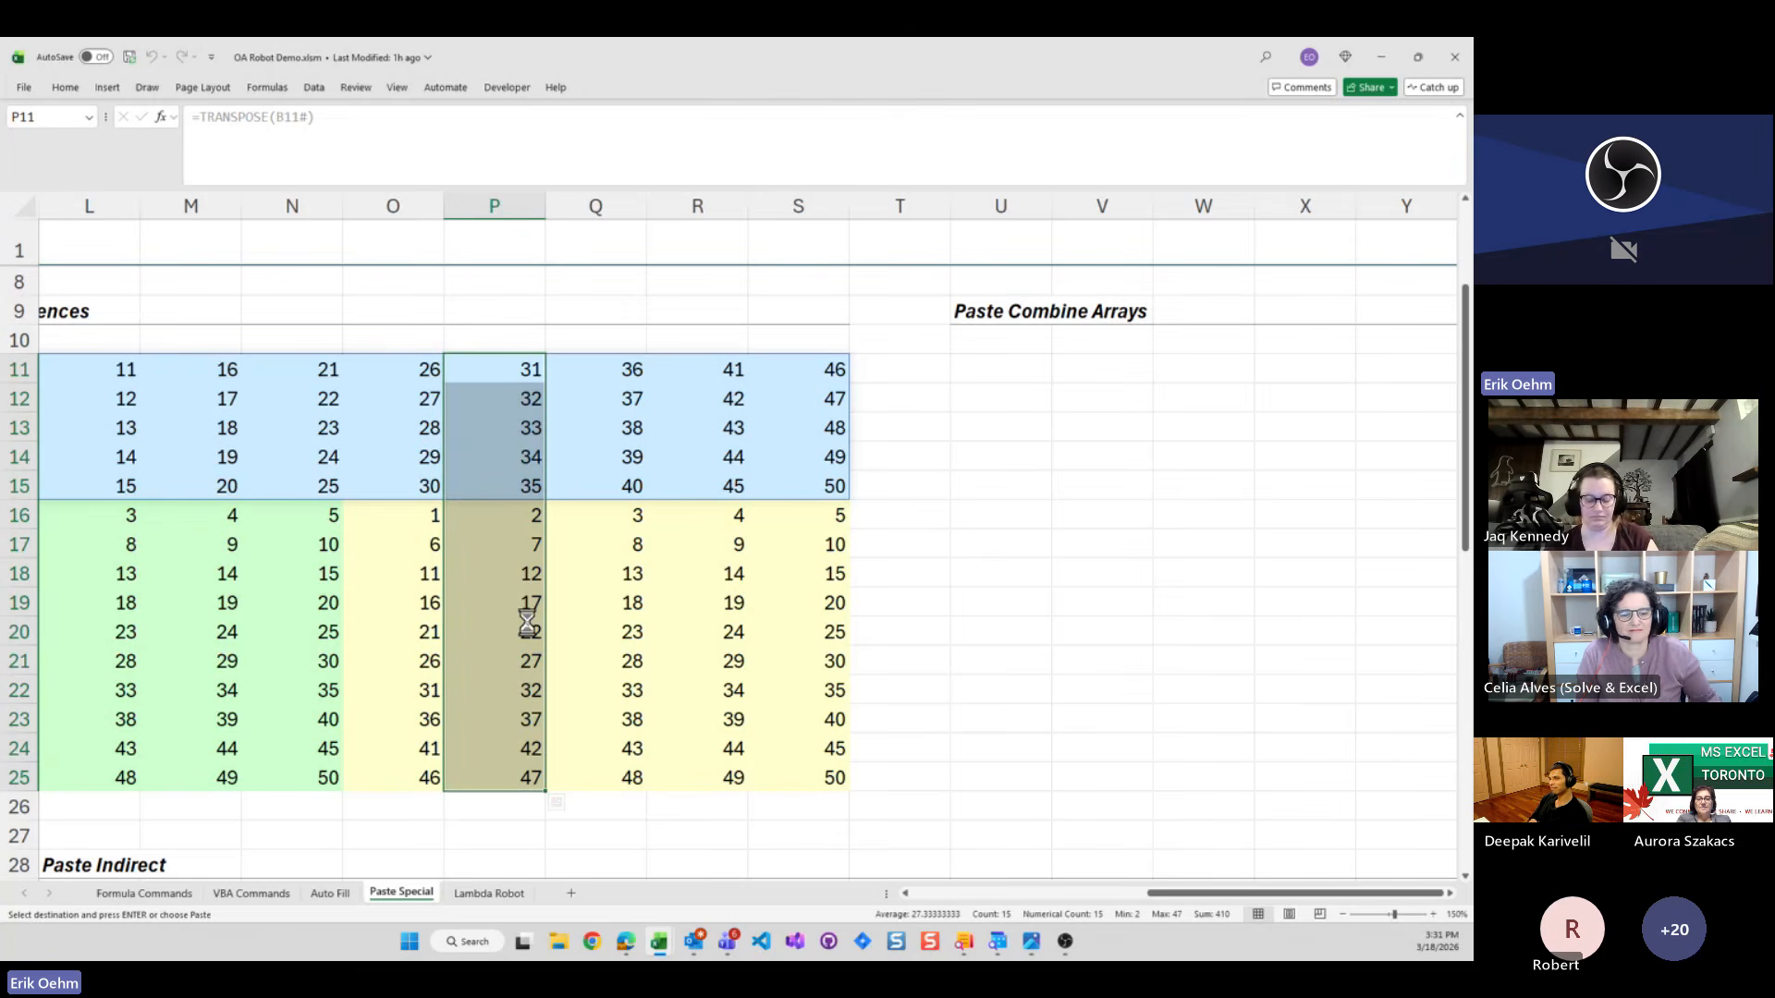
key("Right")
key("Right")
key("Right")
key("Right")
key("Right")
key("ctrl+shift+r")
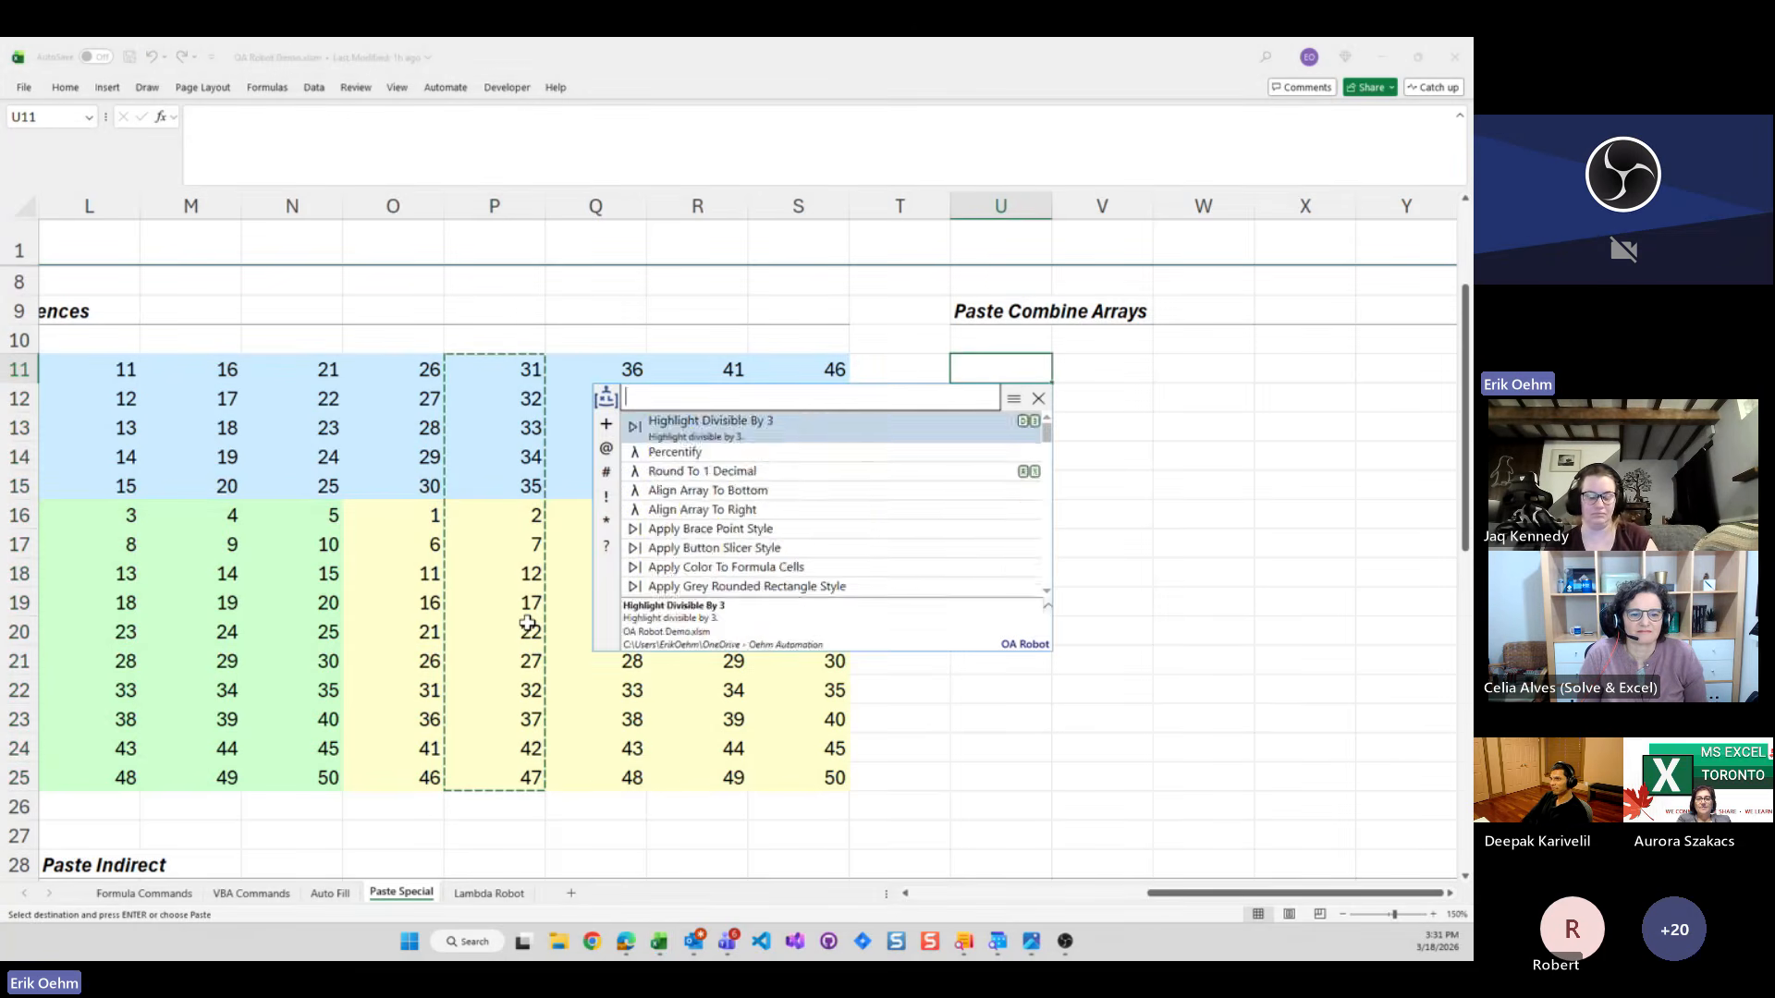
type("pca")
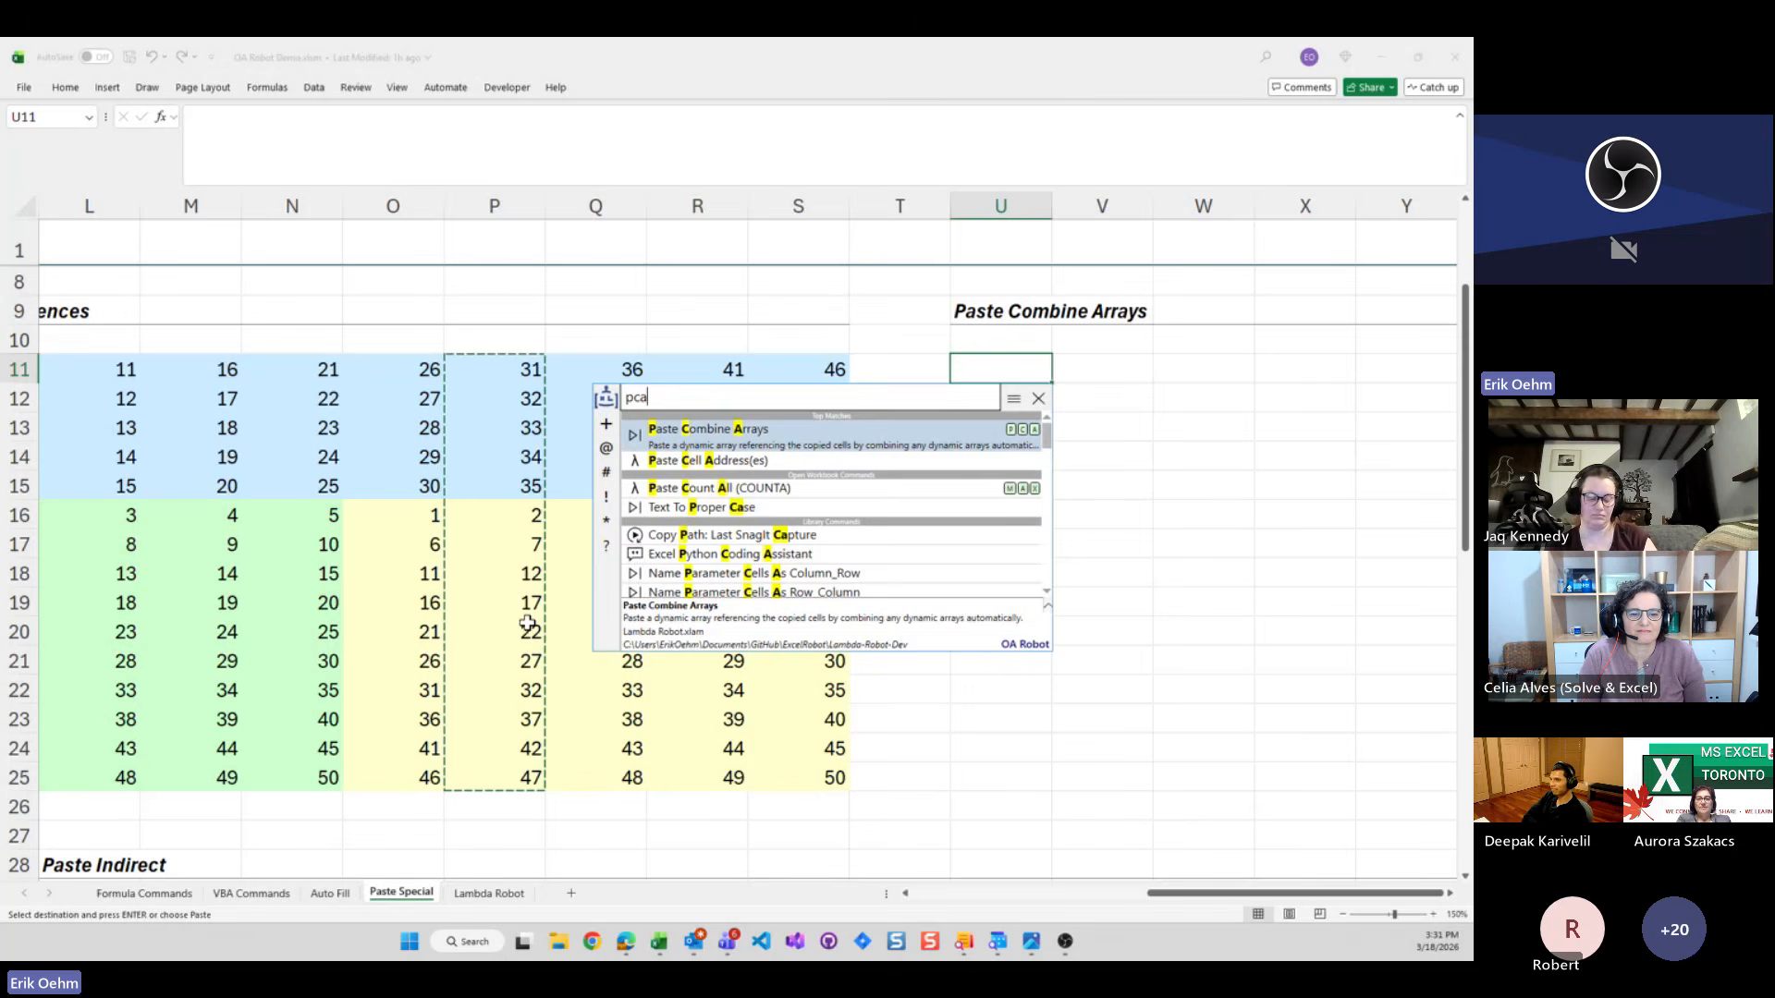
key("Return")
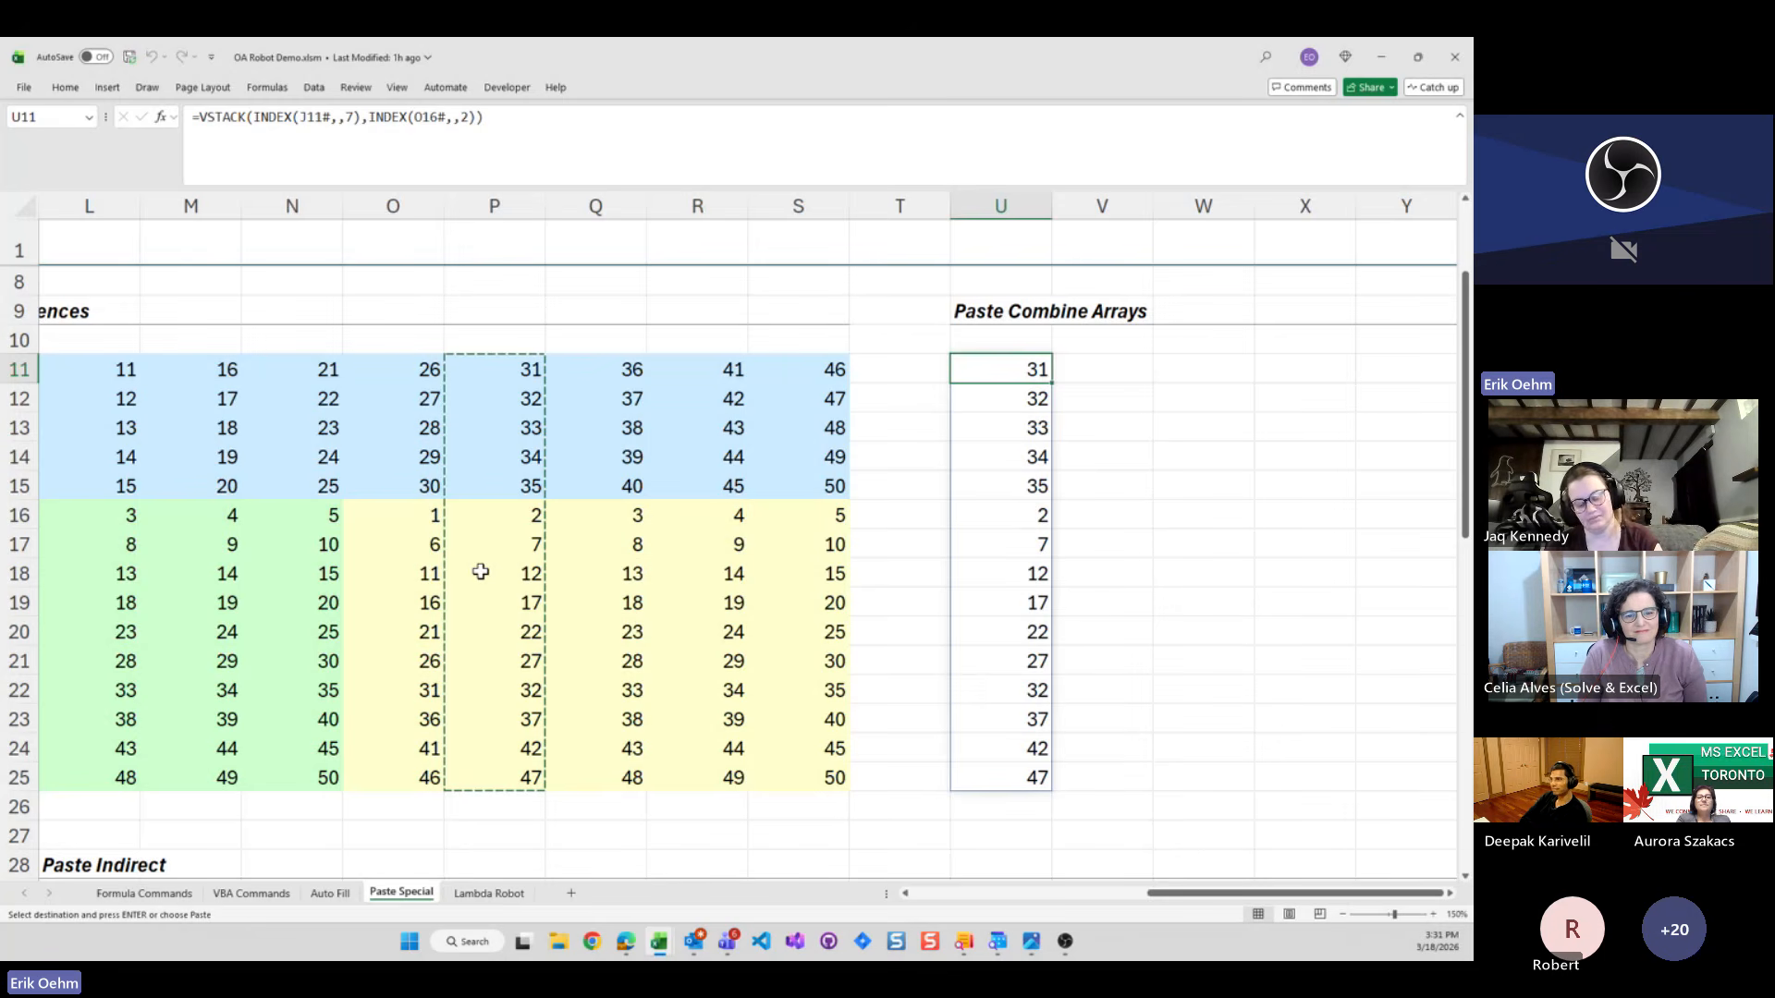
Cancel the copy and move back left along row 11
key("Left")
key("Left")
key("Left")
key("Left")
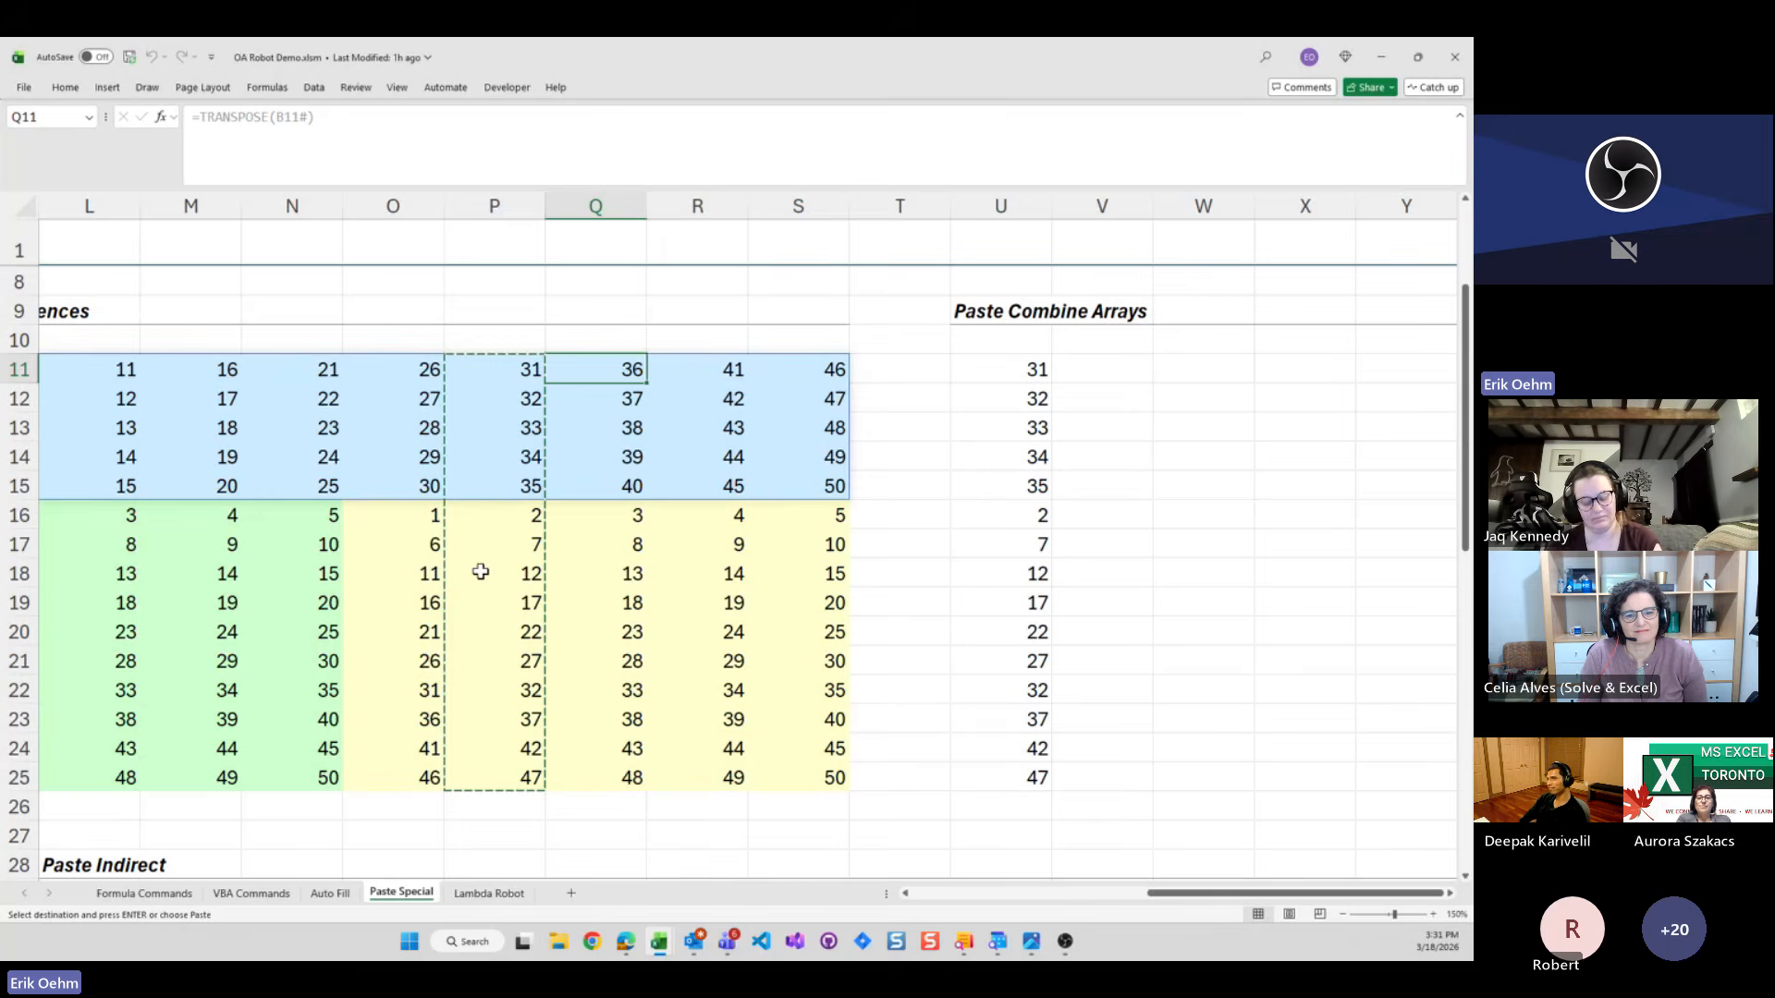
key("Escape")
key("Left")
key("Left")
key("Left")
key("Left")
scroll(481, 572, "left", 3)
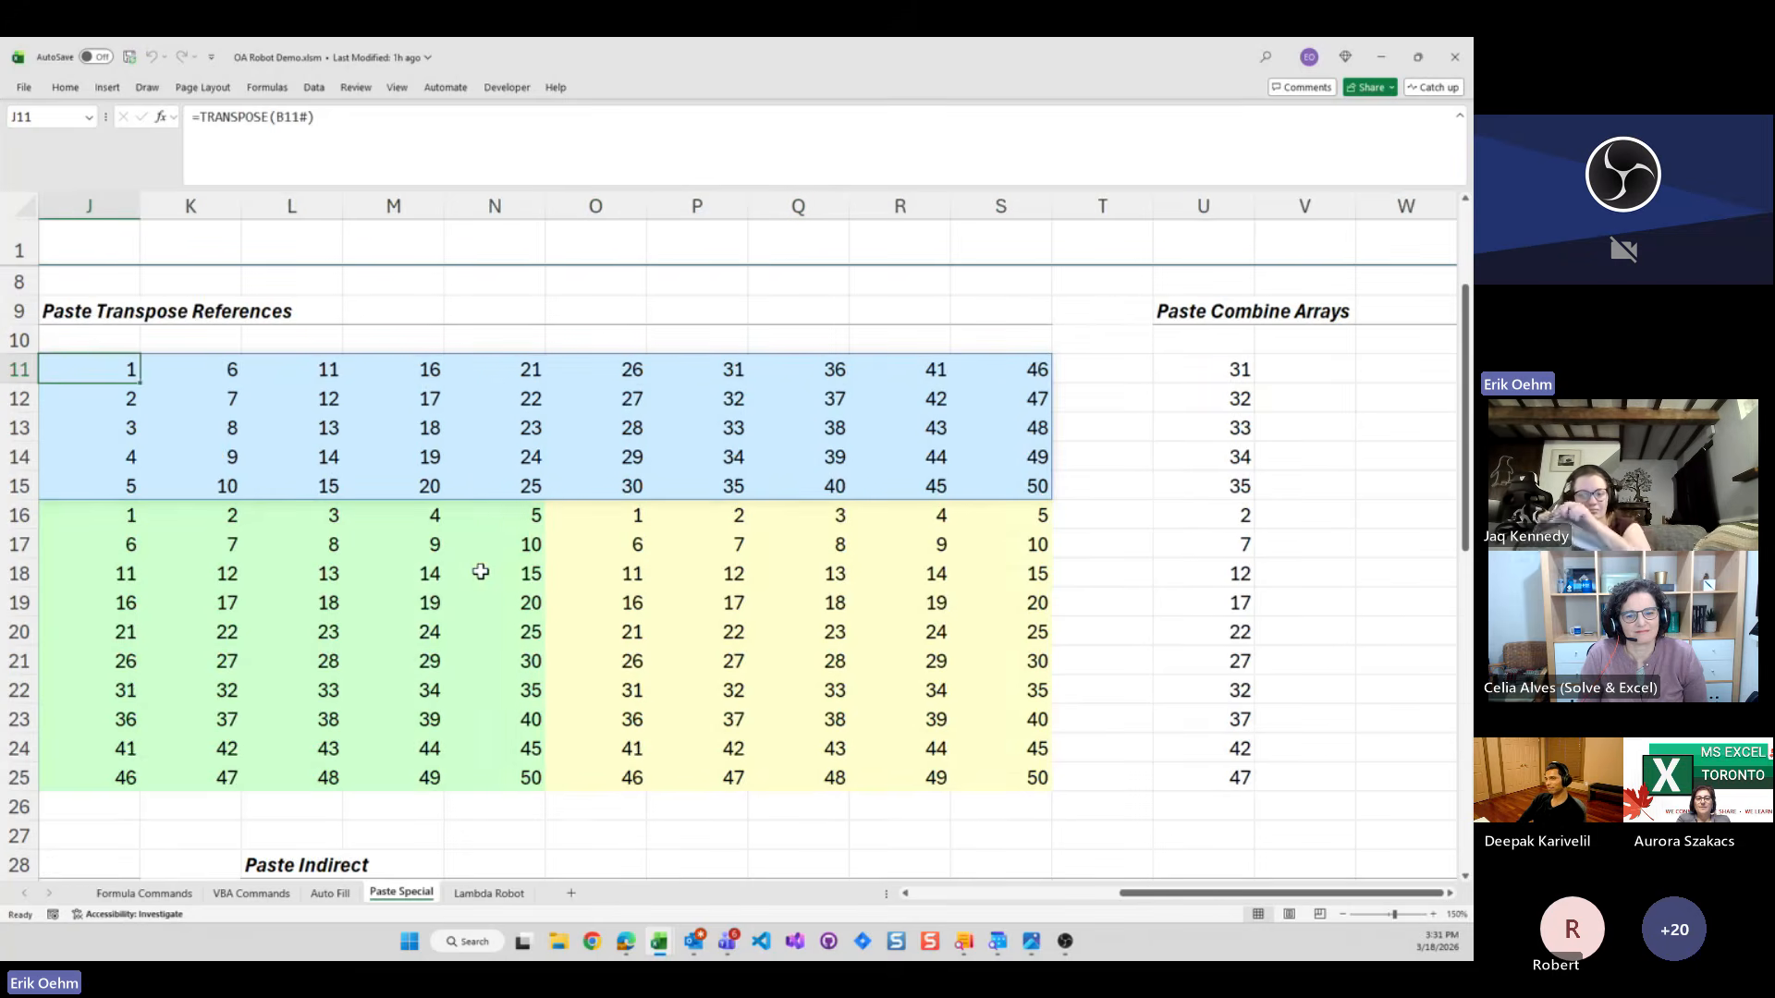
Select and copy the L14:P19 block
key("Down")
key("Down")
key("Down")
key("Left")
key("shift+Right")
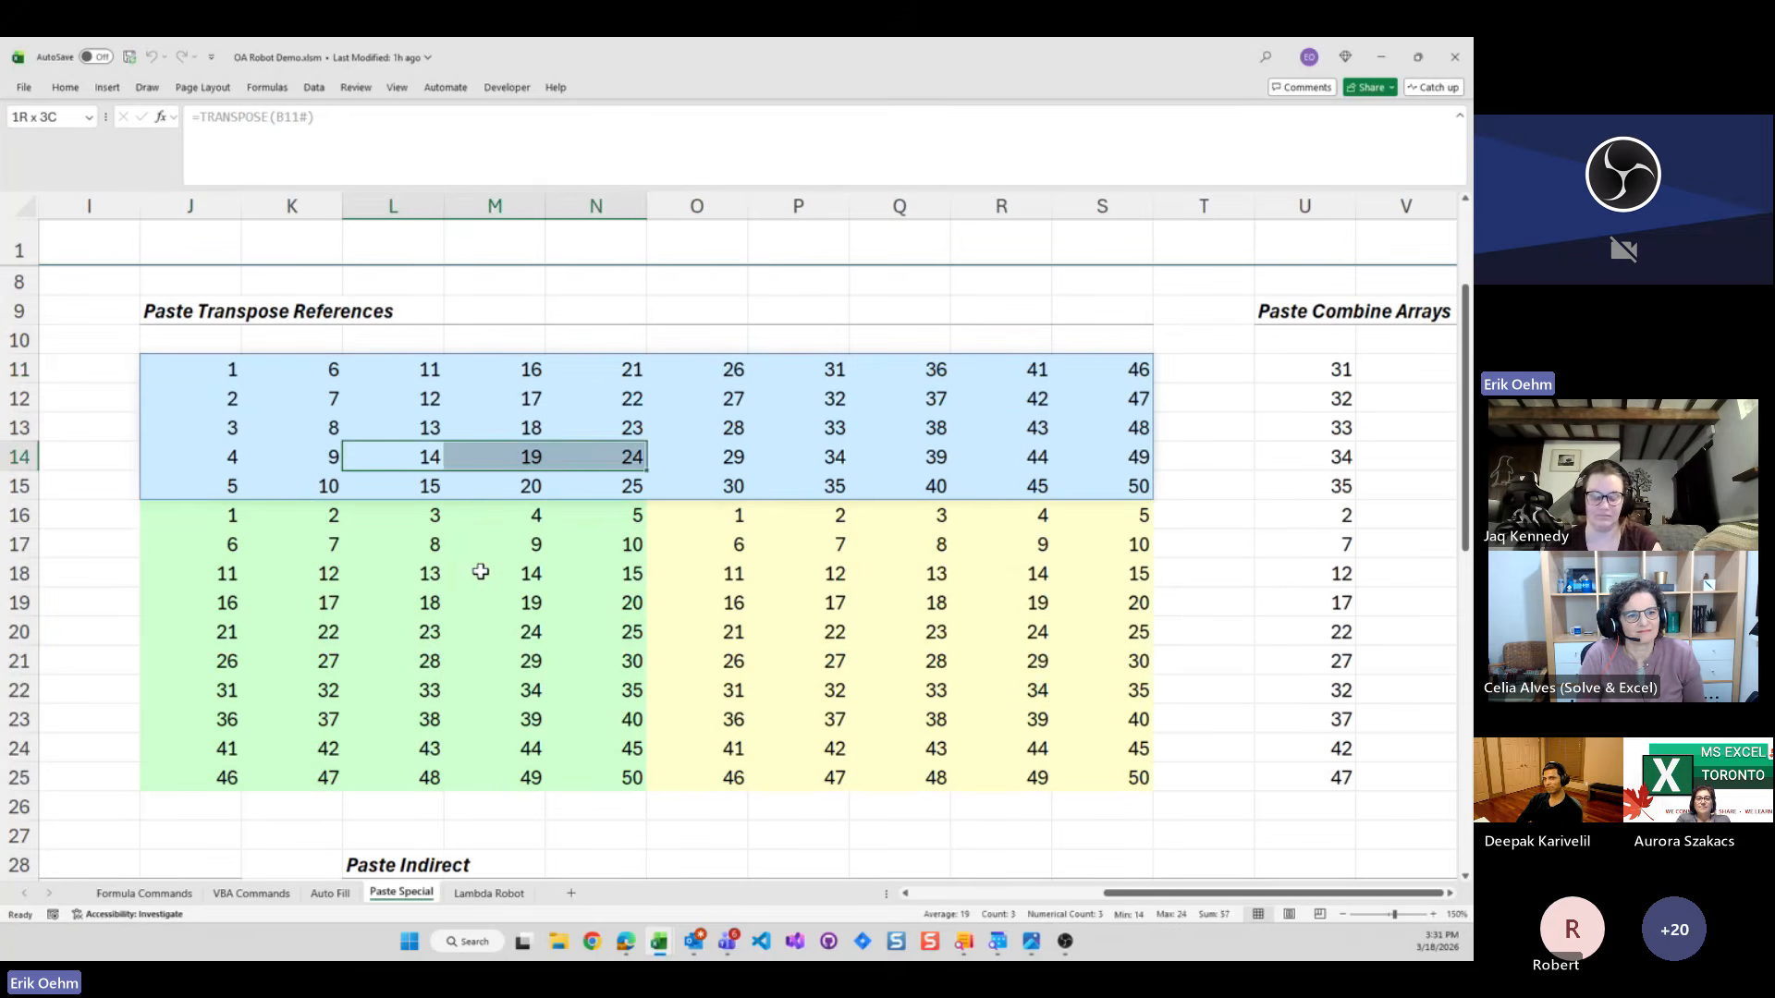
key("shift+Right")
key("shift+Right")
key("shift+Down")
key("shift+Down")
key("shift+Down")
key("shift+Down")
key("shift+Down")
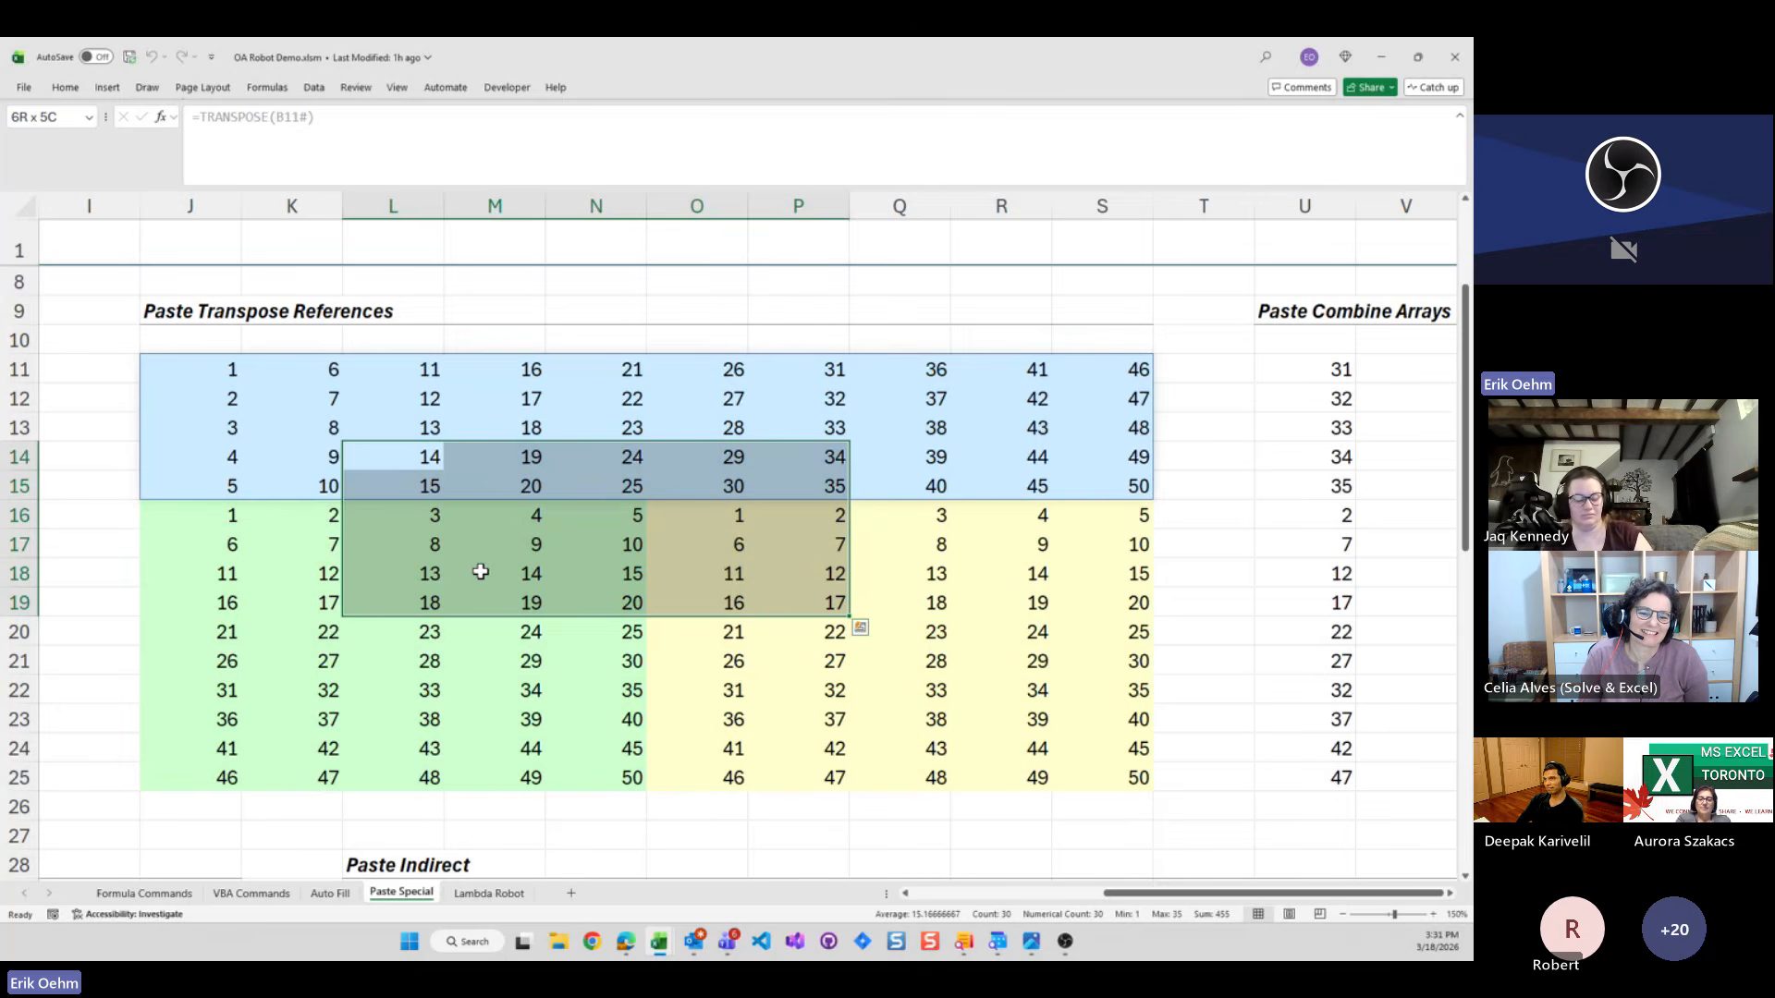
key("ctrl+c")
Paste it at W11 as a combined-array VSTACK/HSTACK formula with Paste Combine Arrays
key("Right")
key("Right")
key("Right")
key("Right")
key("Right")
key("Right")
key("Right")
key("Right")
key("Right")
key("Right")
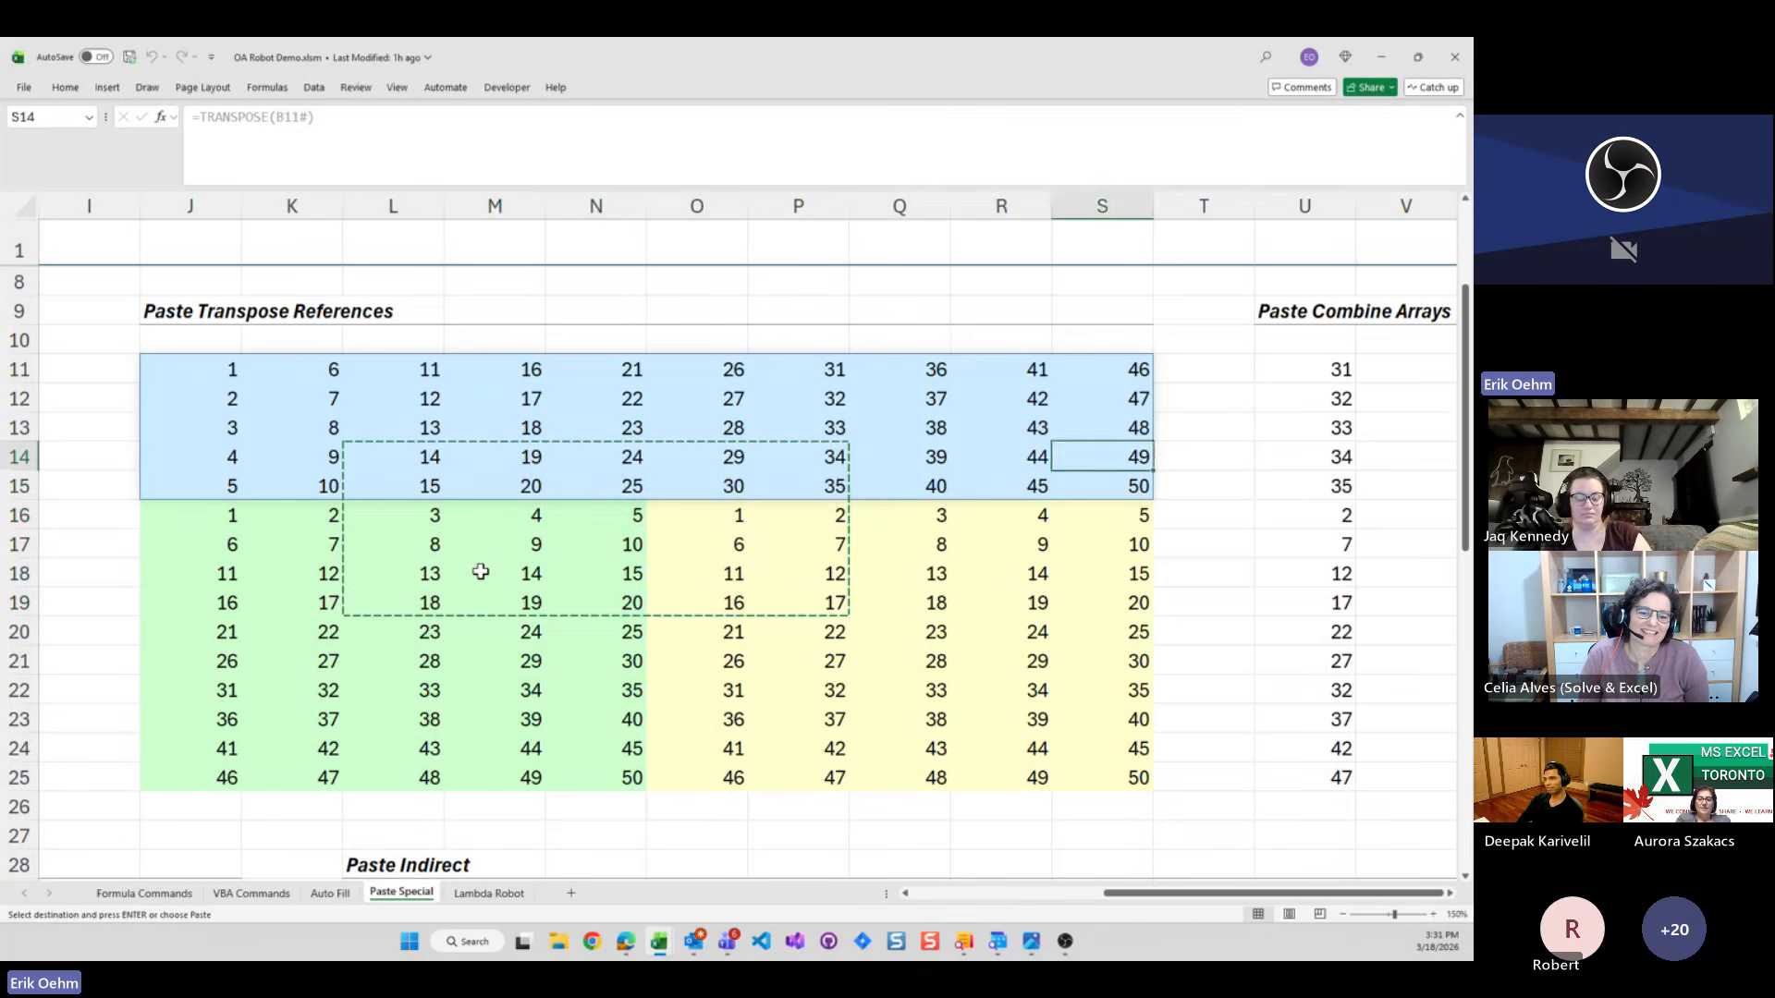
key("Right")
key("Up")
key("Up")
key("Up")
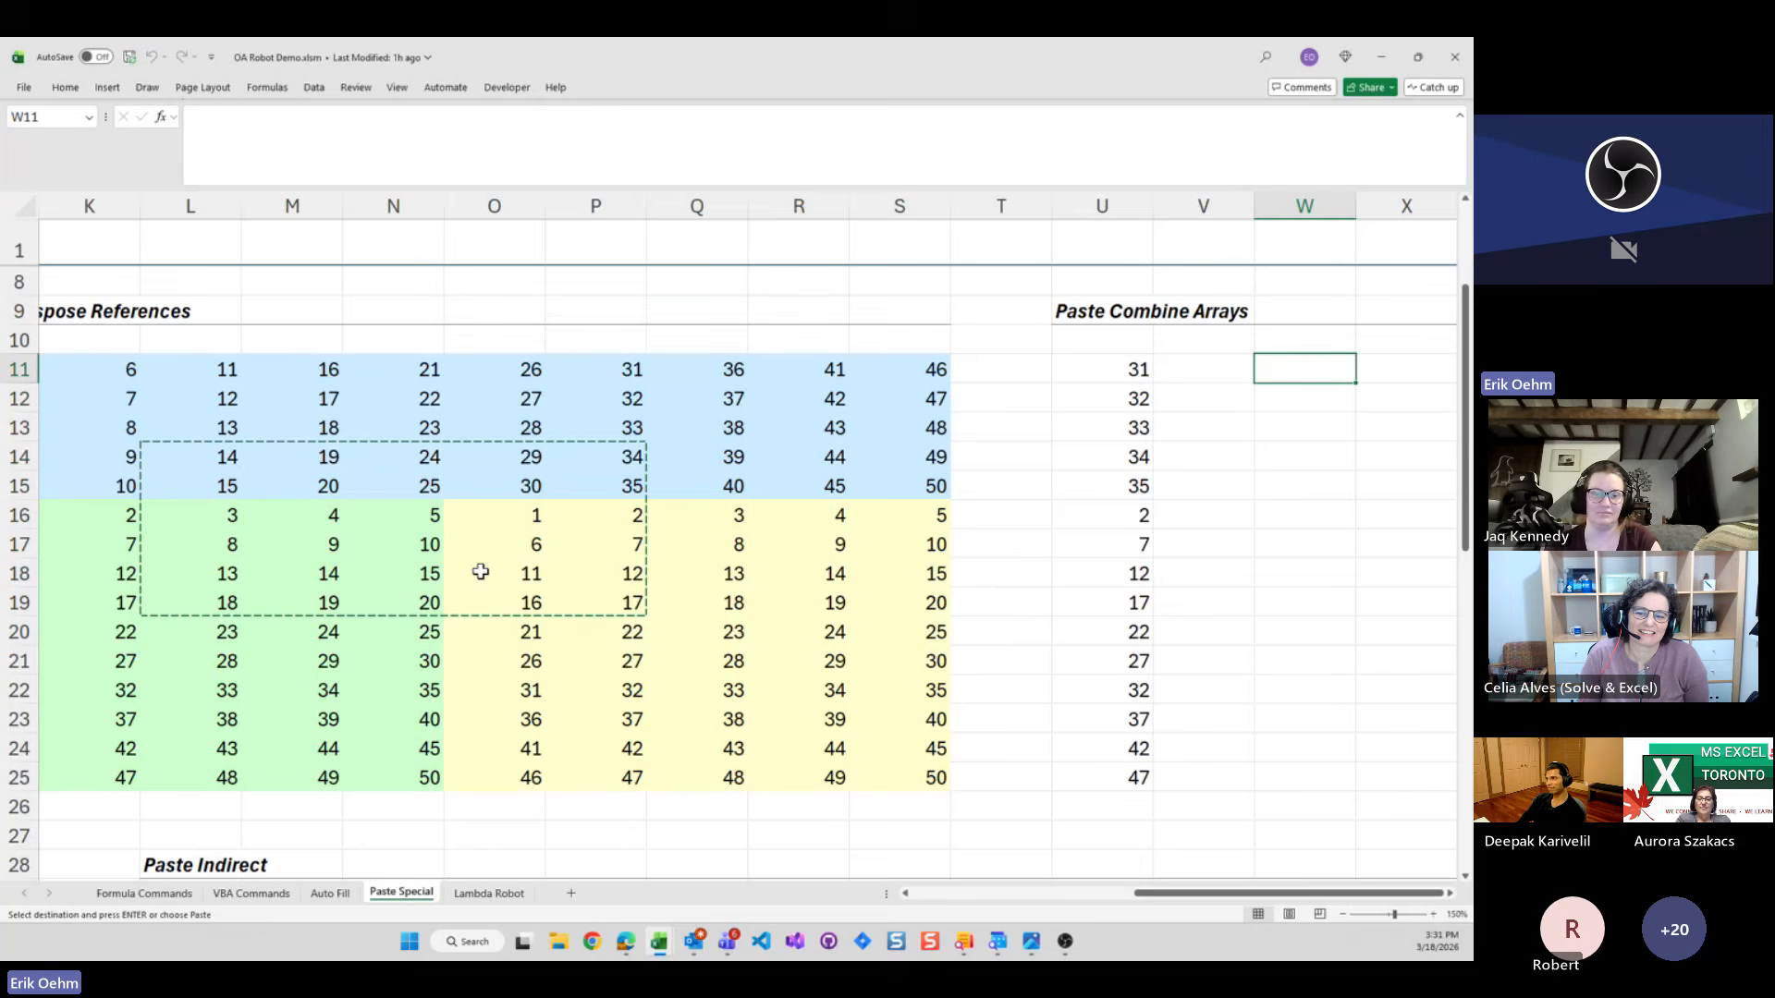
key("ctrl+space")
key("Return")
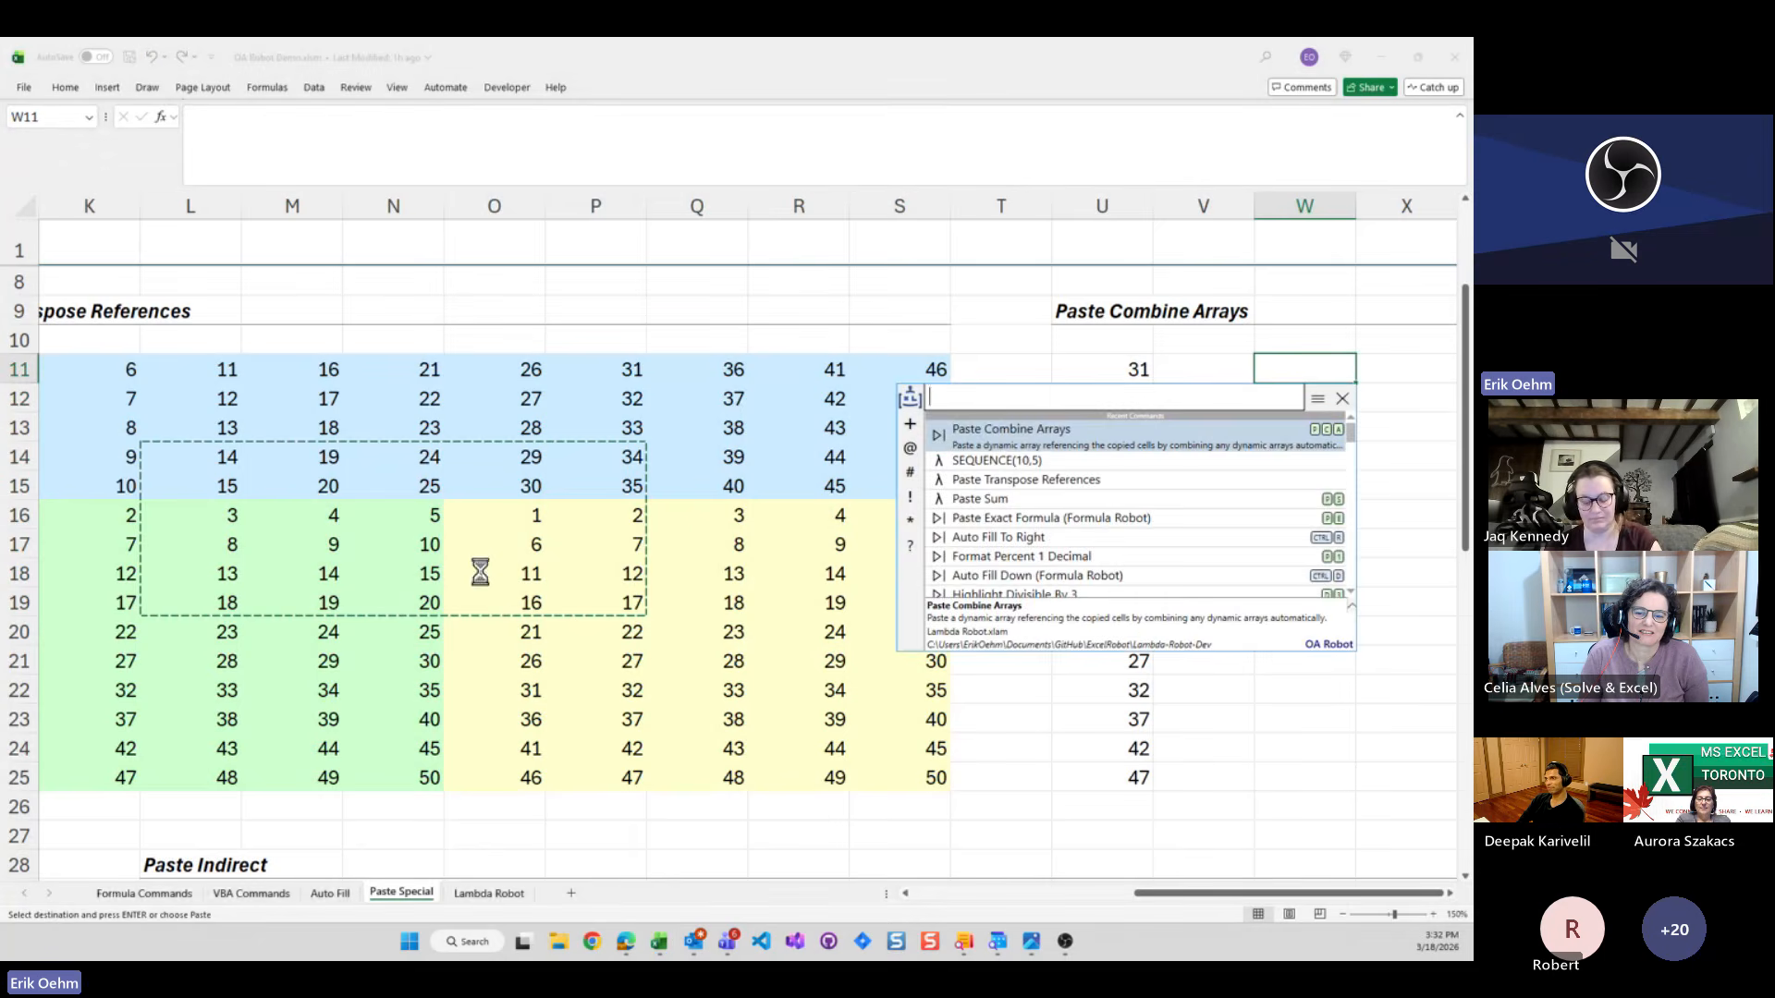
key("Right")
key("Right")
key("Right")
key("Right")
key("Right")
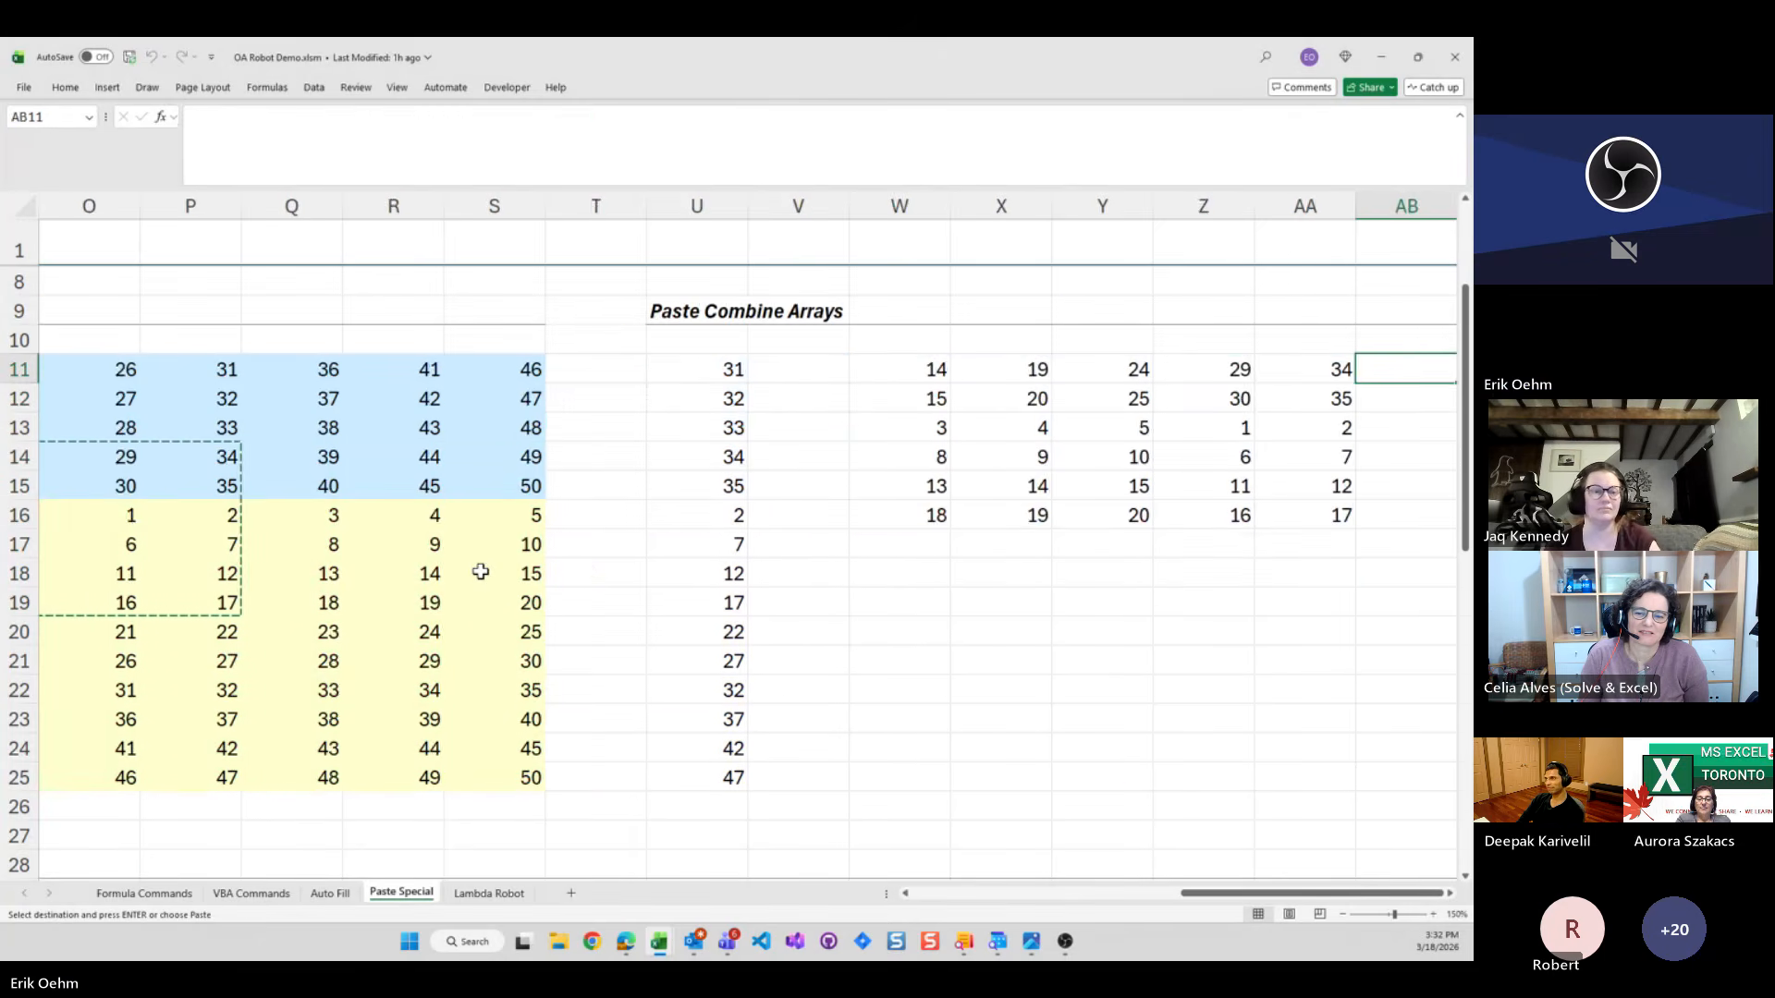
key("Left")
key("Left")
key("Left")
key("Left")
key("Left")
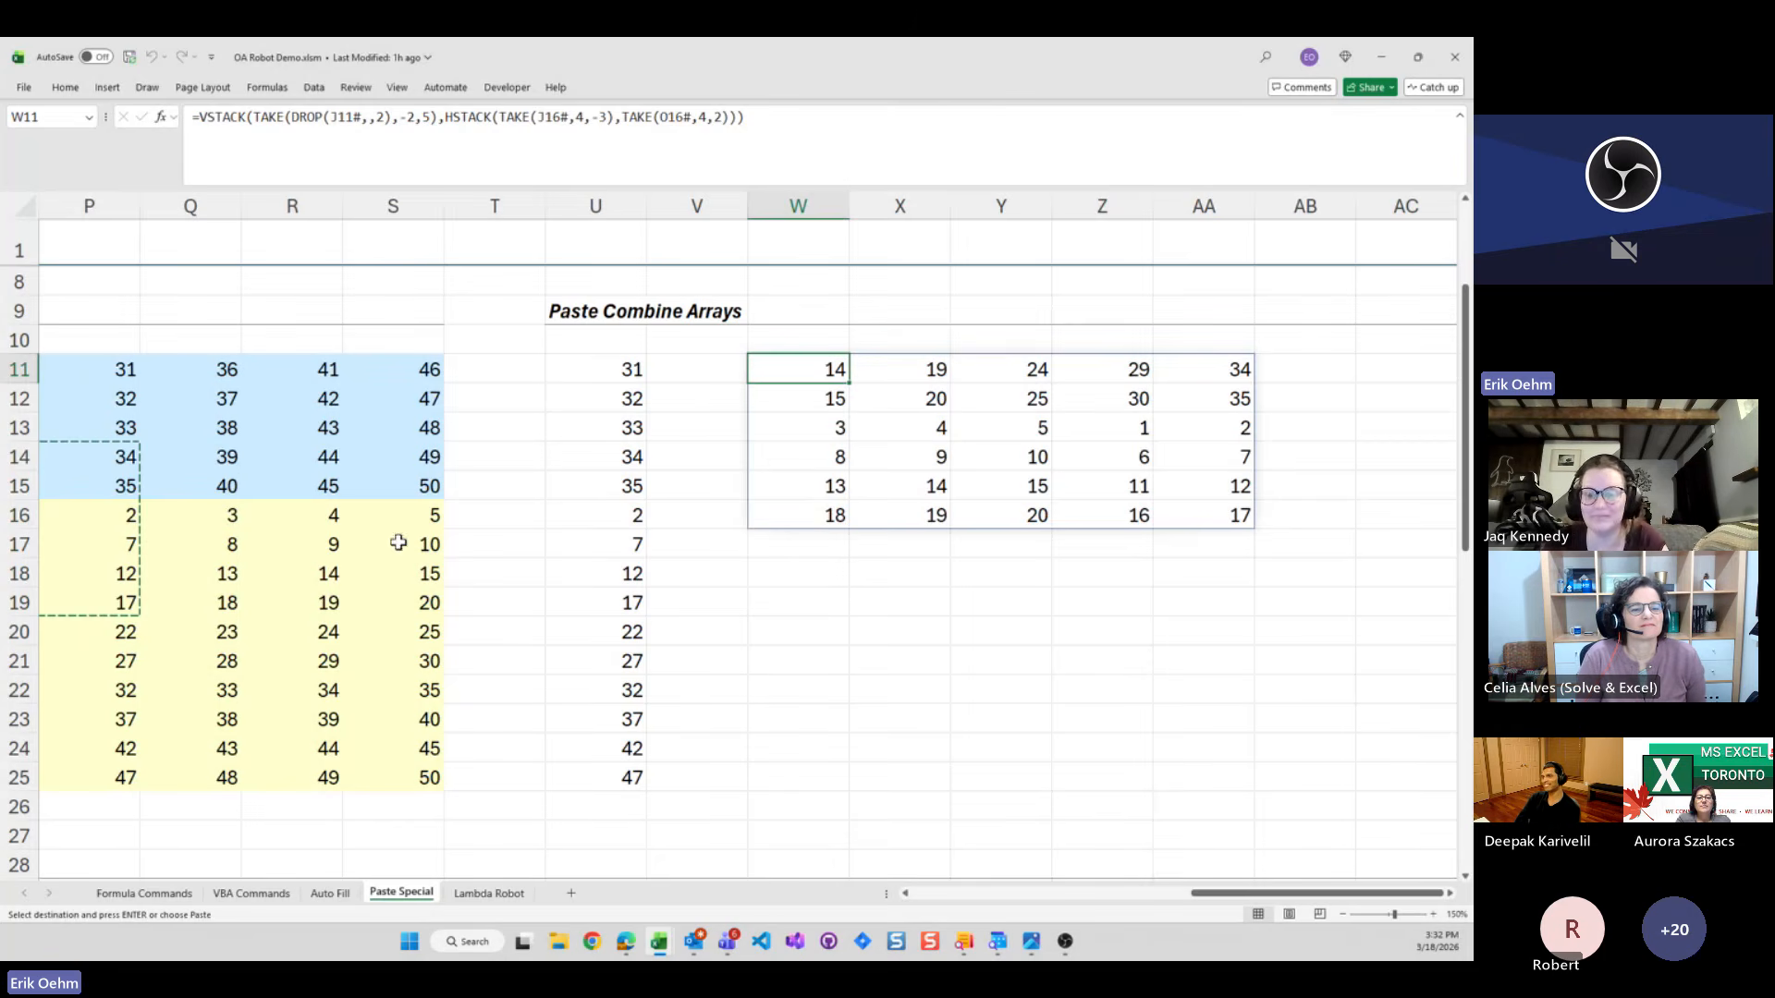
Compare the combined-array formulas in U11 and W11
key("Left")
key("Left")
key("Right")
key("Right")
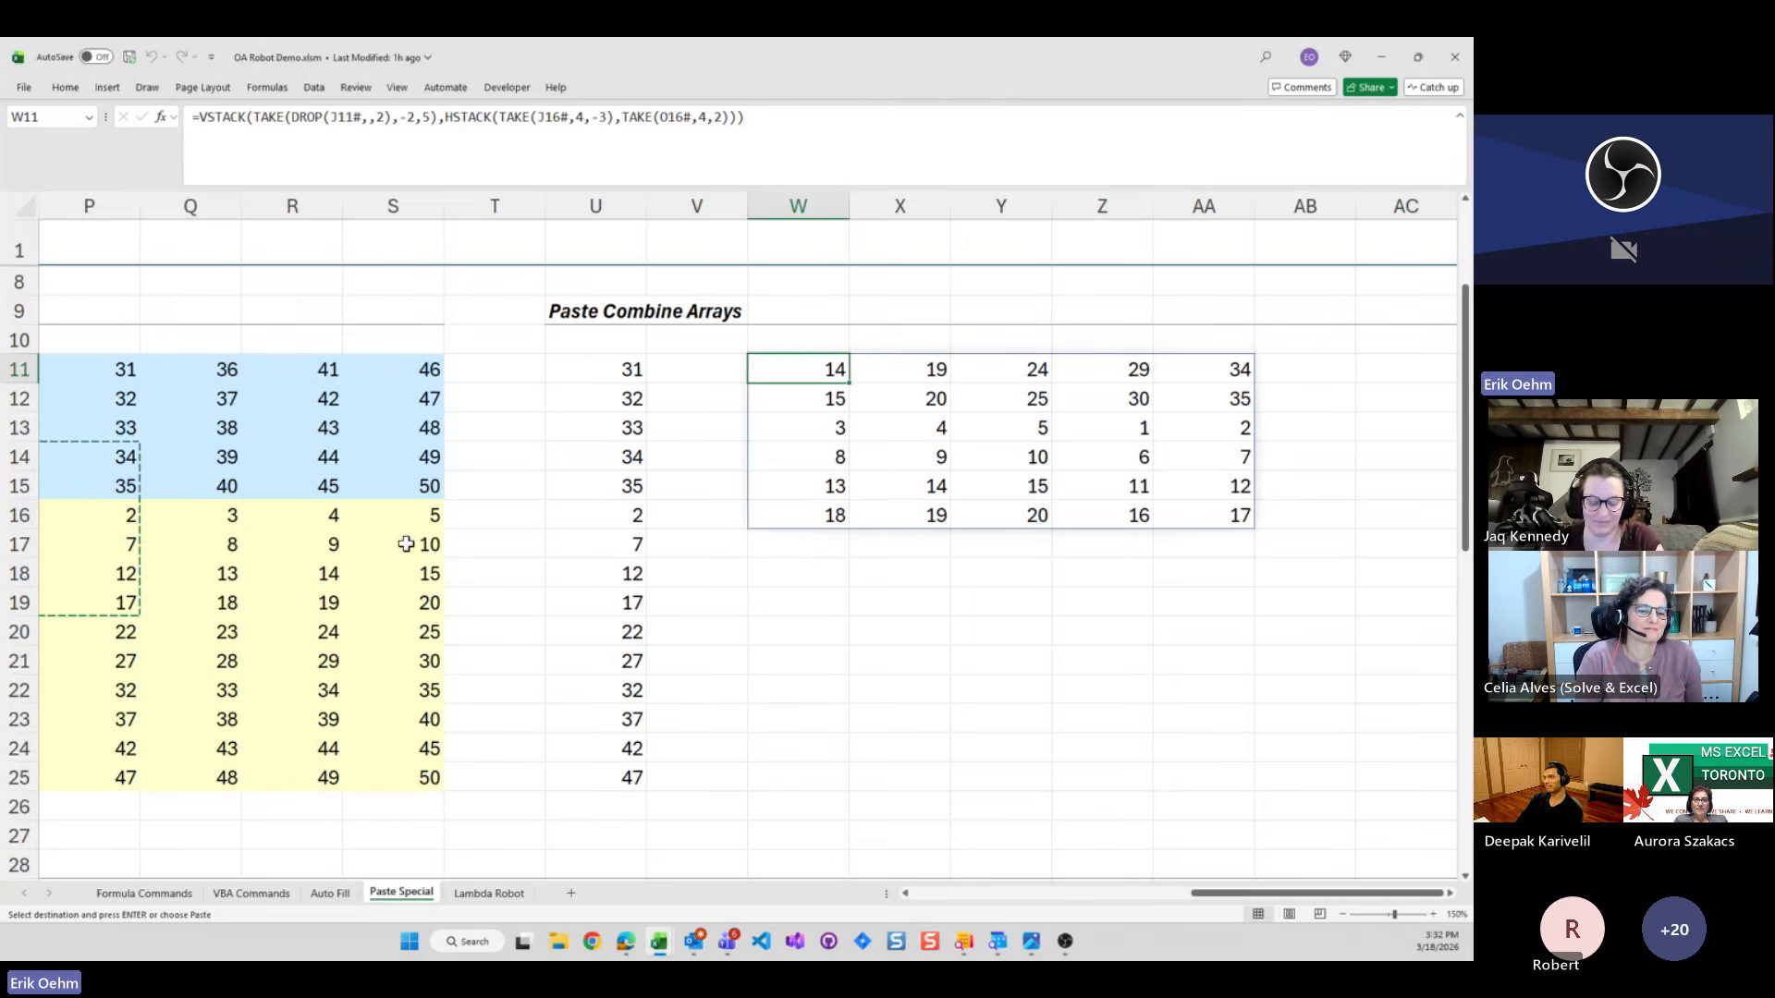
key("Left")
key("Left")
key("Right")
key("Right")
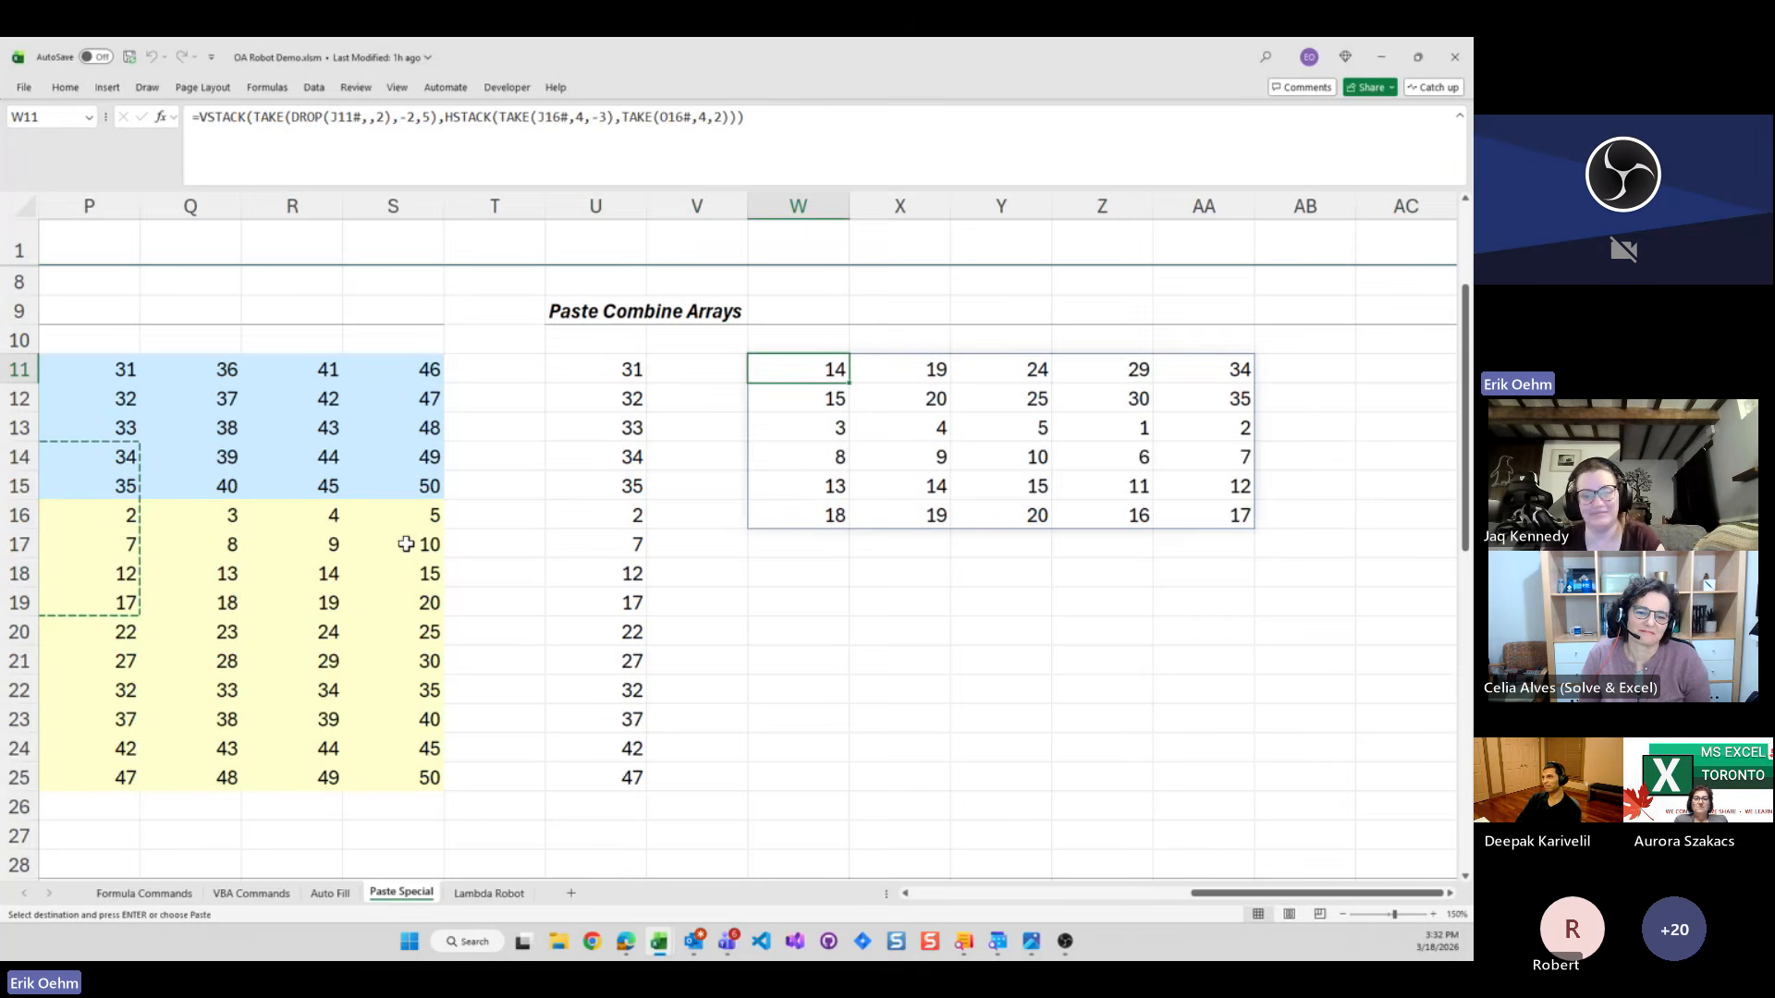
key("Left")
key("Left")
key("Left")
key("Left")
key("Left")
key("Left")
key("Left")
key("Left")
key("Left")
key("Left")
key("Left")
key("Left")
key("Left")
key("Left")
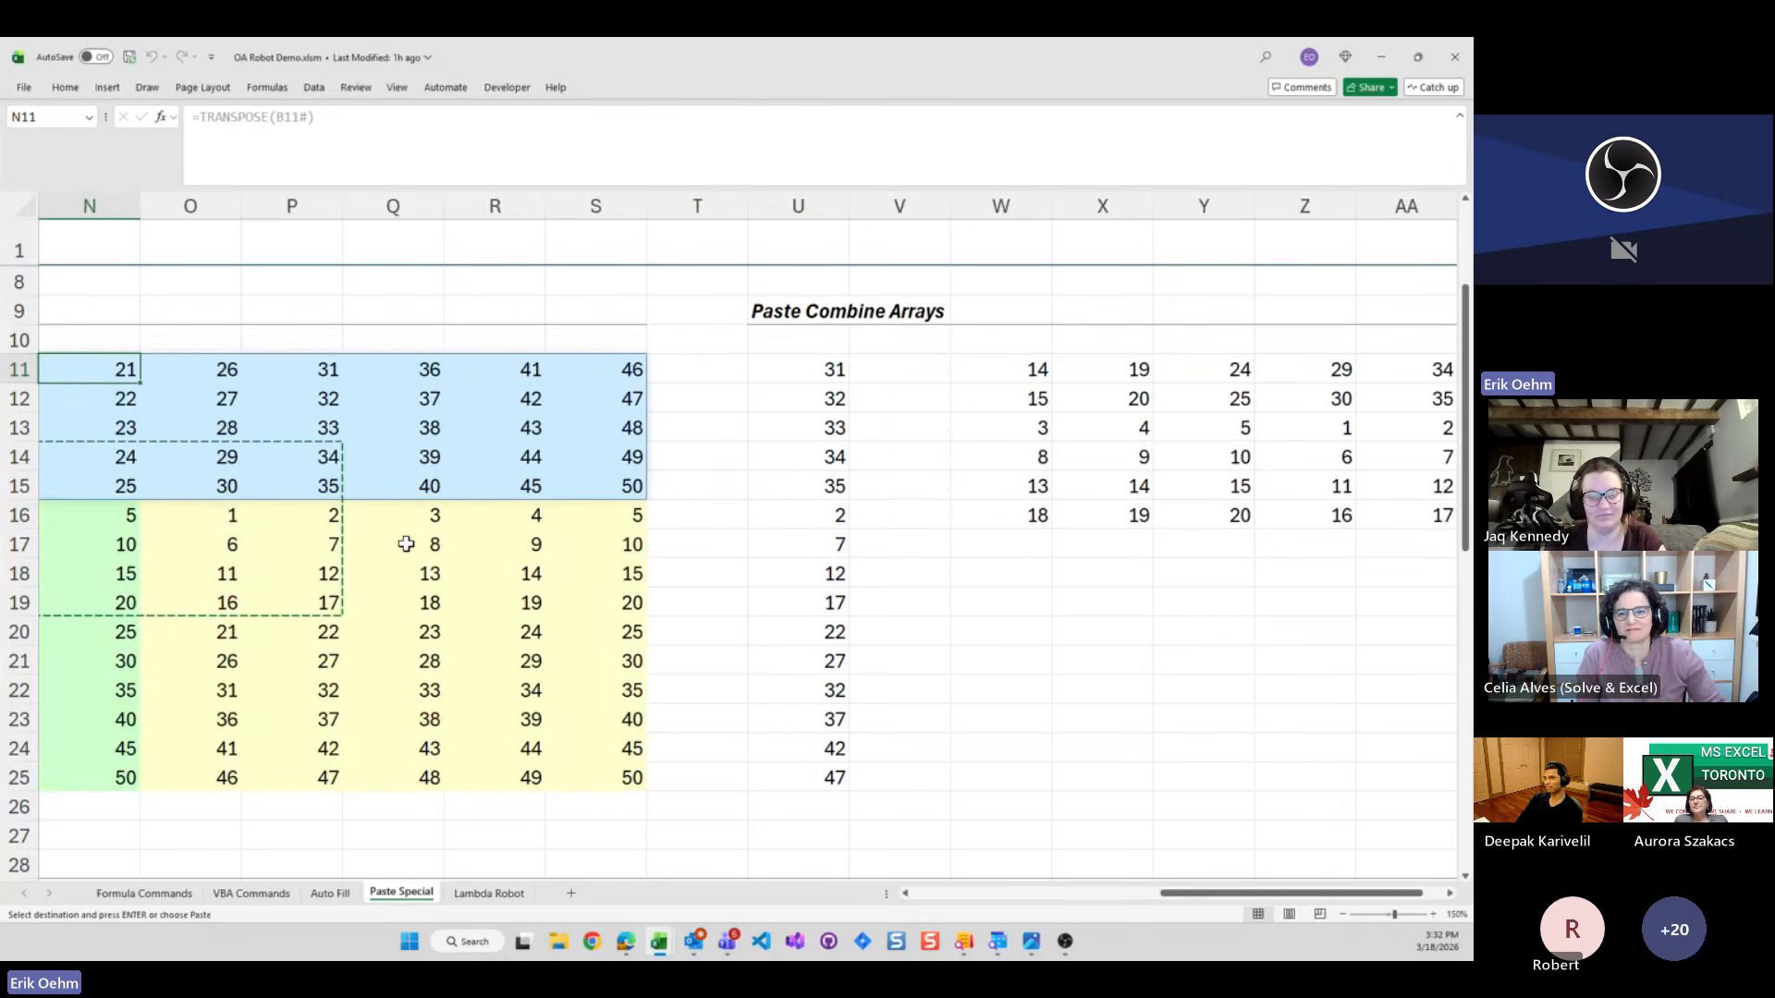
Move back across the transposed block to the start of the Paste Sum grid
key("Right")
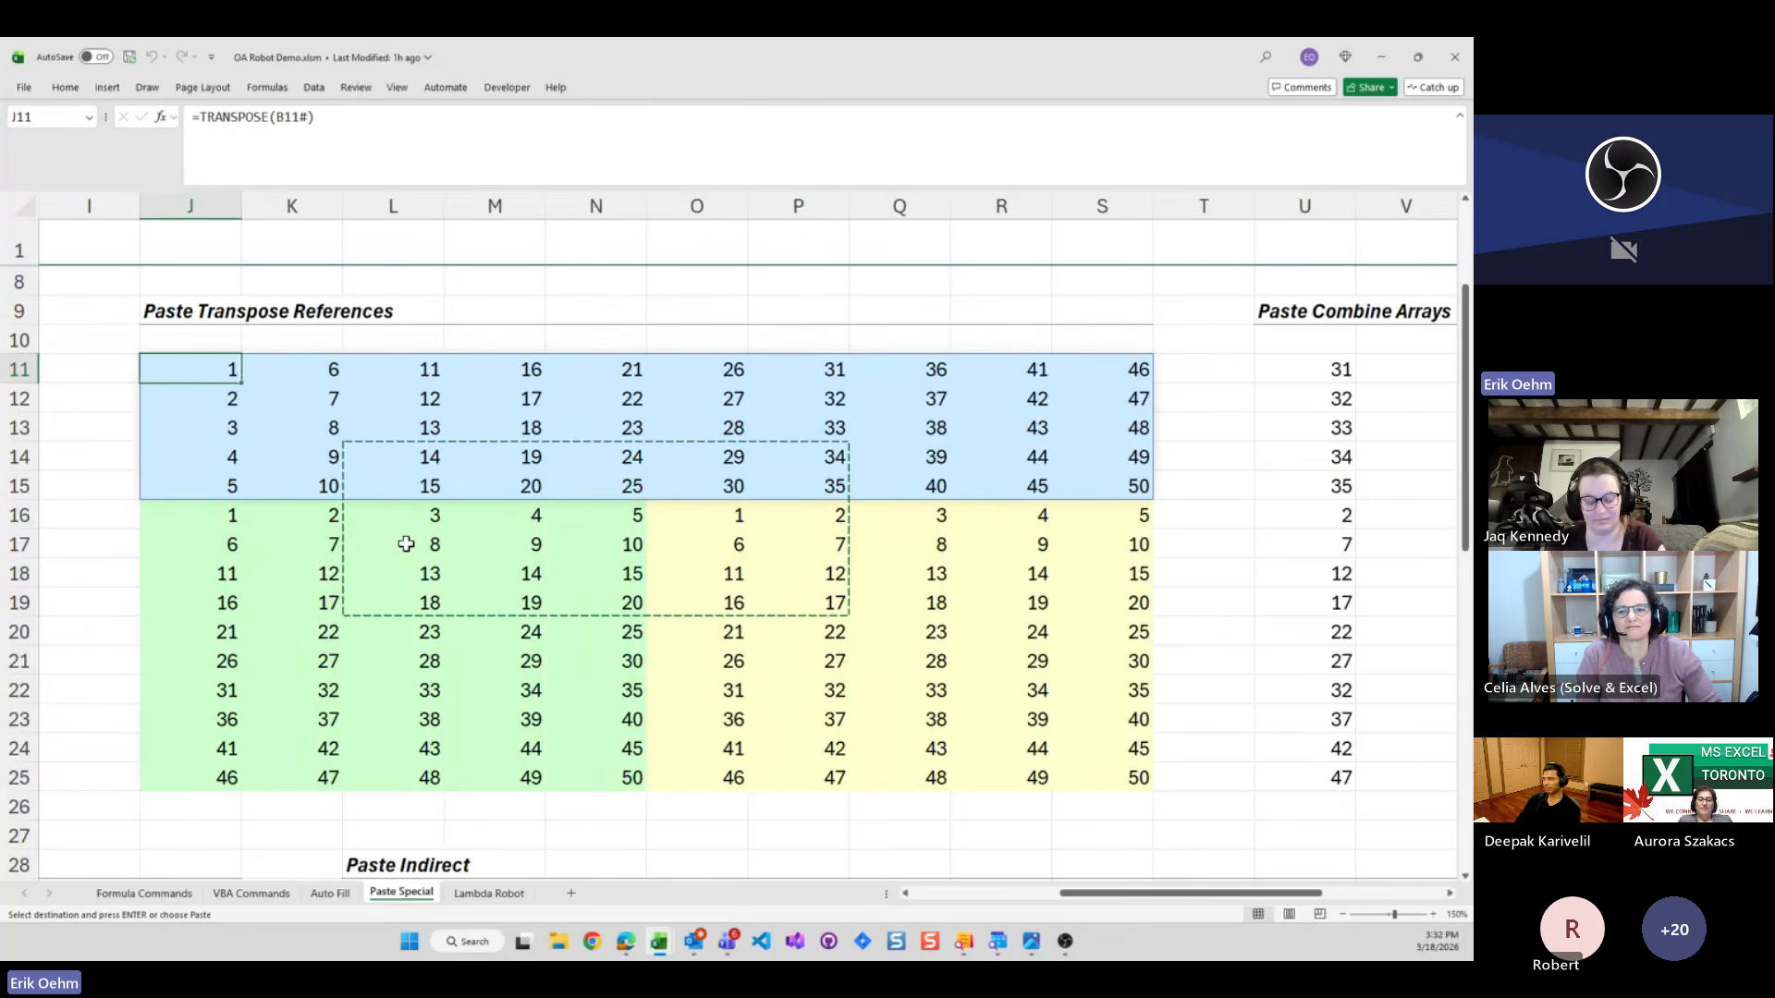
key("Right")
key("Right")
key("Right")
key("Right")
key("Right")
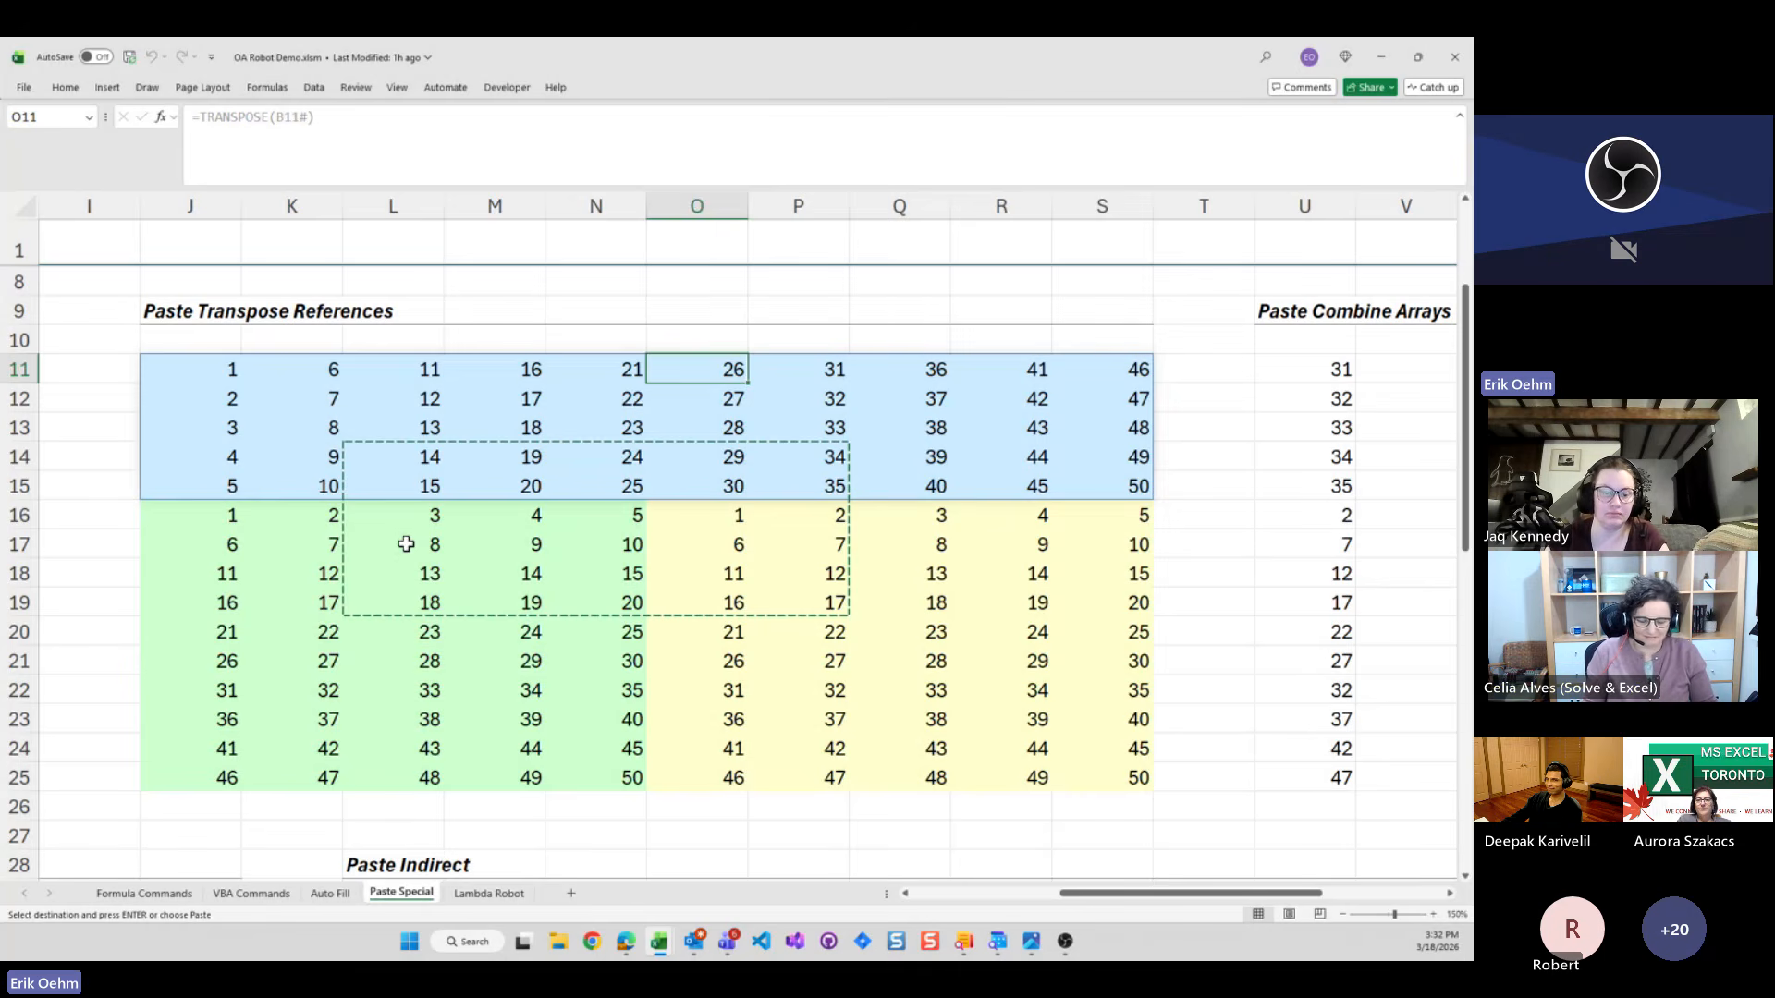
key("Left")
key("Left")
key("Left")
key("Left")
key("Left")
key("Left")
key("Left")
key("Left")
key("Left")
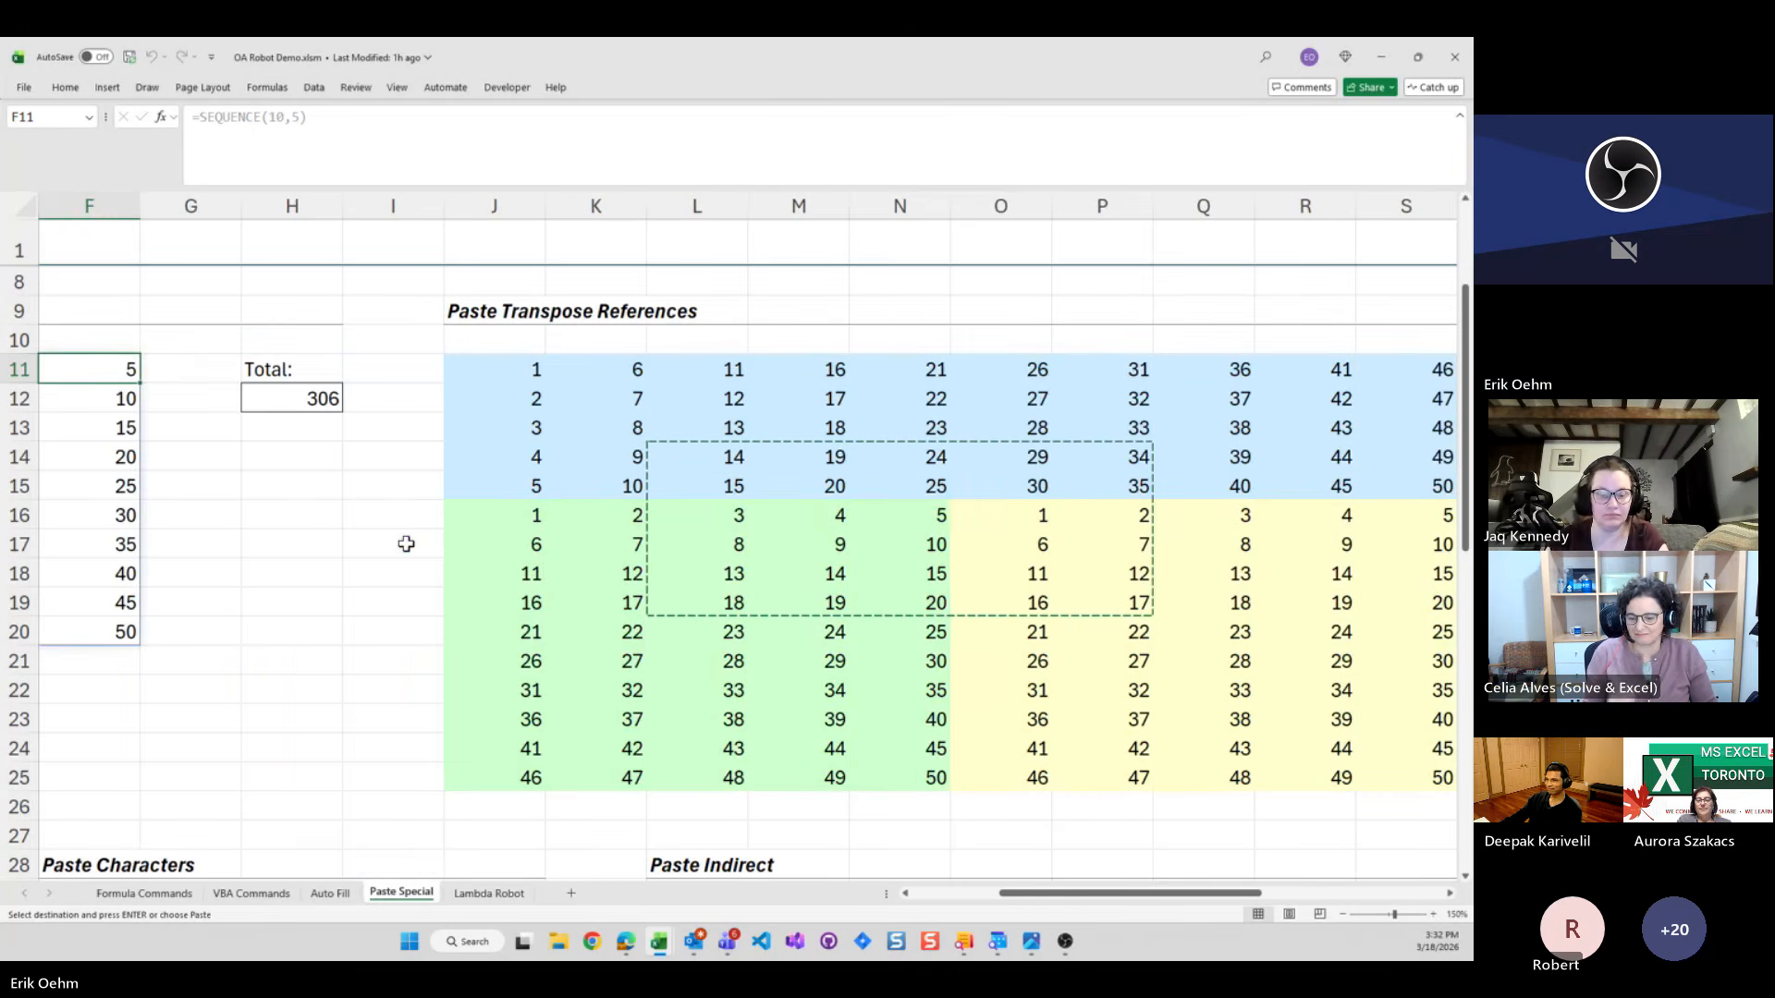
key("Left")
key("Left")
key("Left")
key("Left")
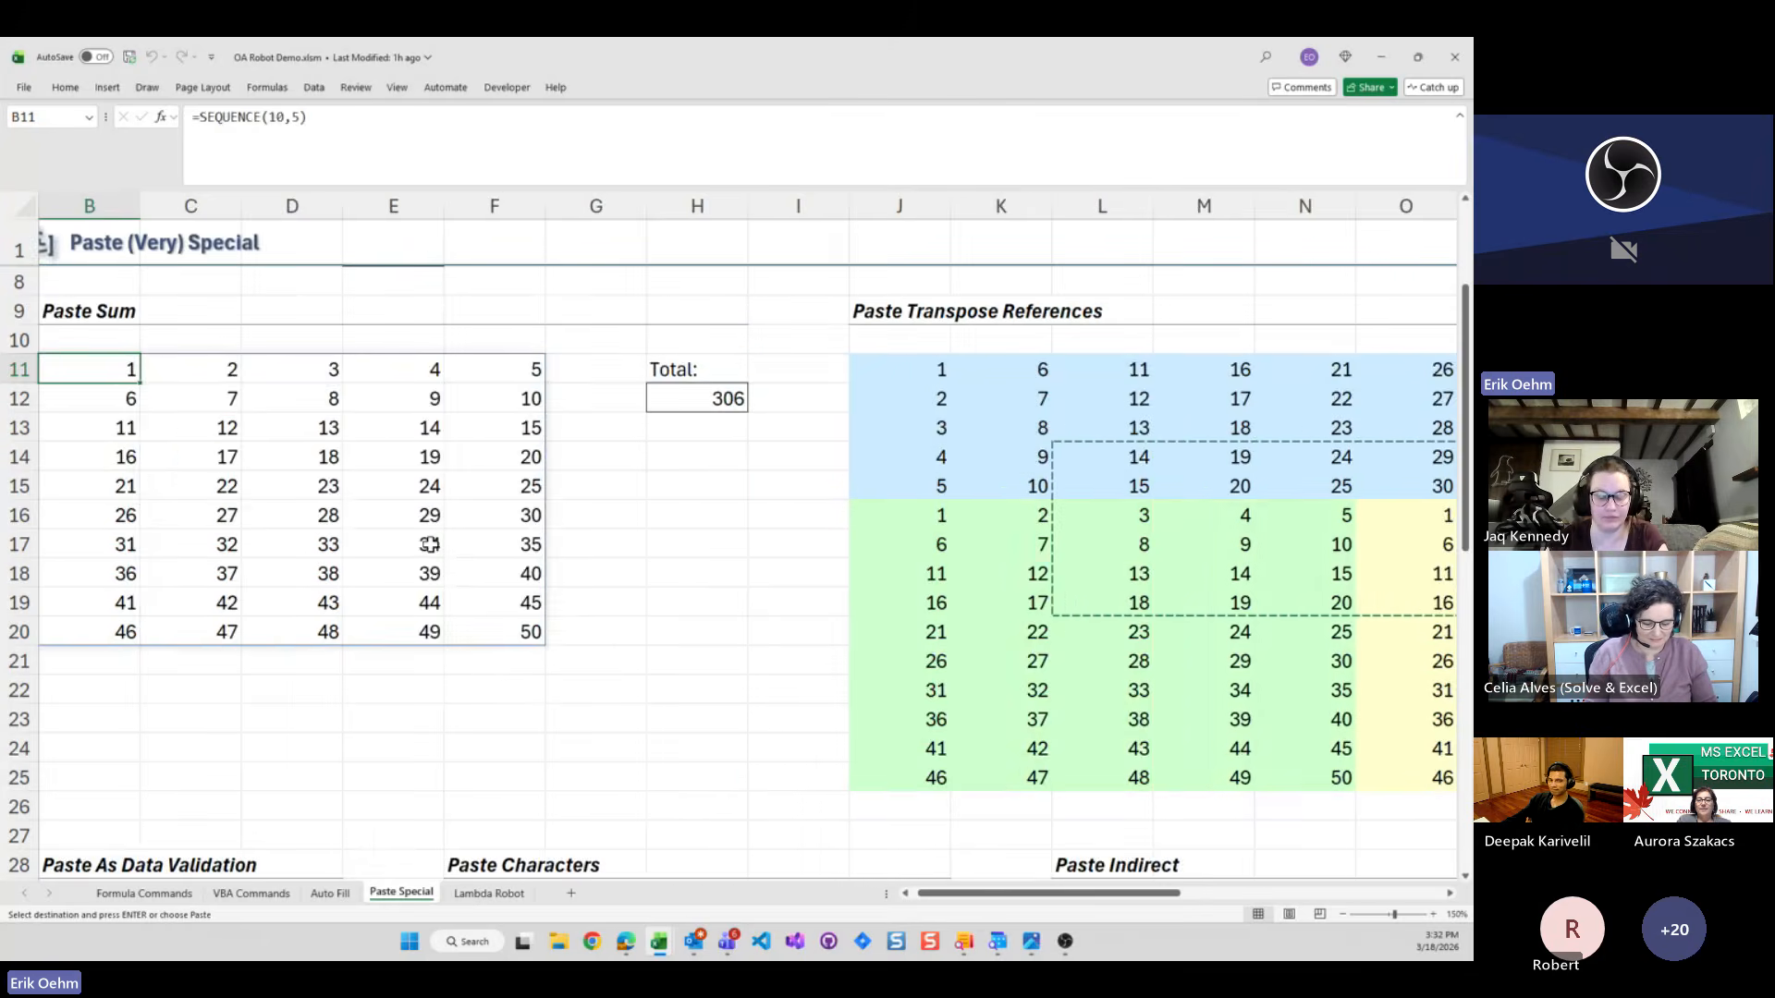
key("Down")
key("Down")
key("Down")
key("Down")
key("Down")
key("Down")
key("Down")
key("Down")
key("Down")
key("Down")
key("Down")
key("Down")
key("Down")
key("Down")
key("Down")
key("Down")
key("Down")
key("Down")
key("Down")
key("Down")
key("Down")
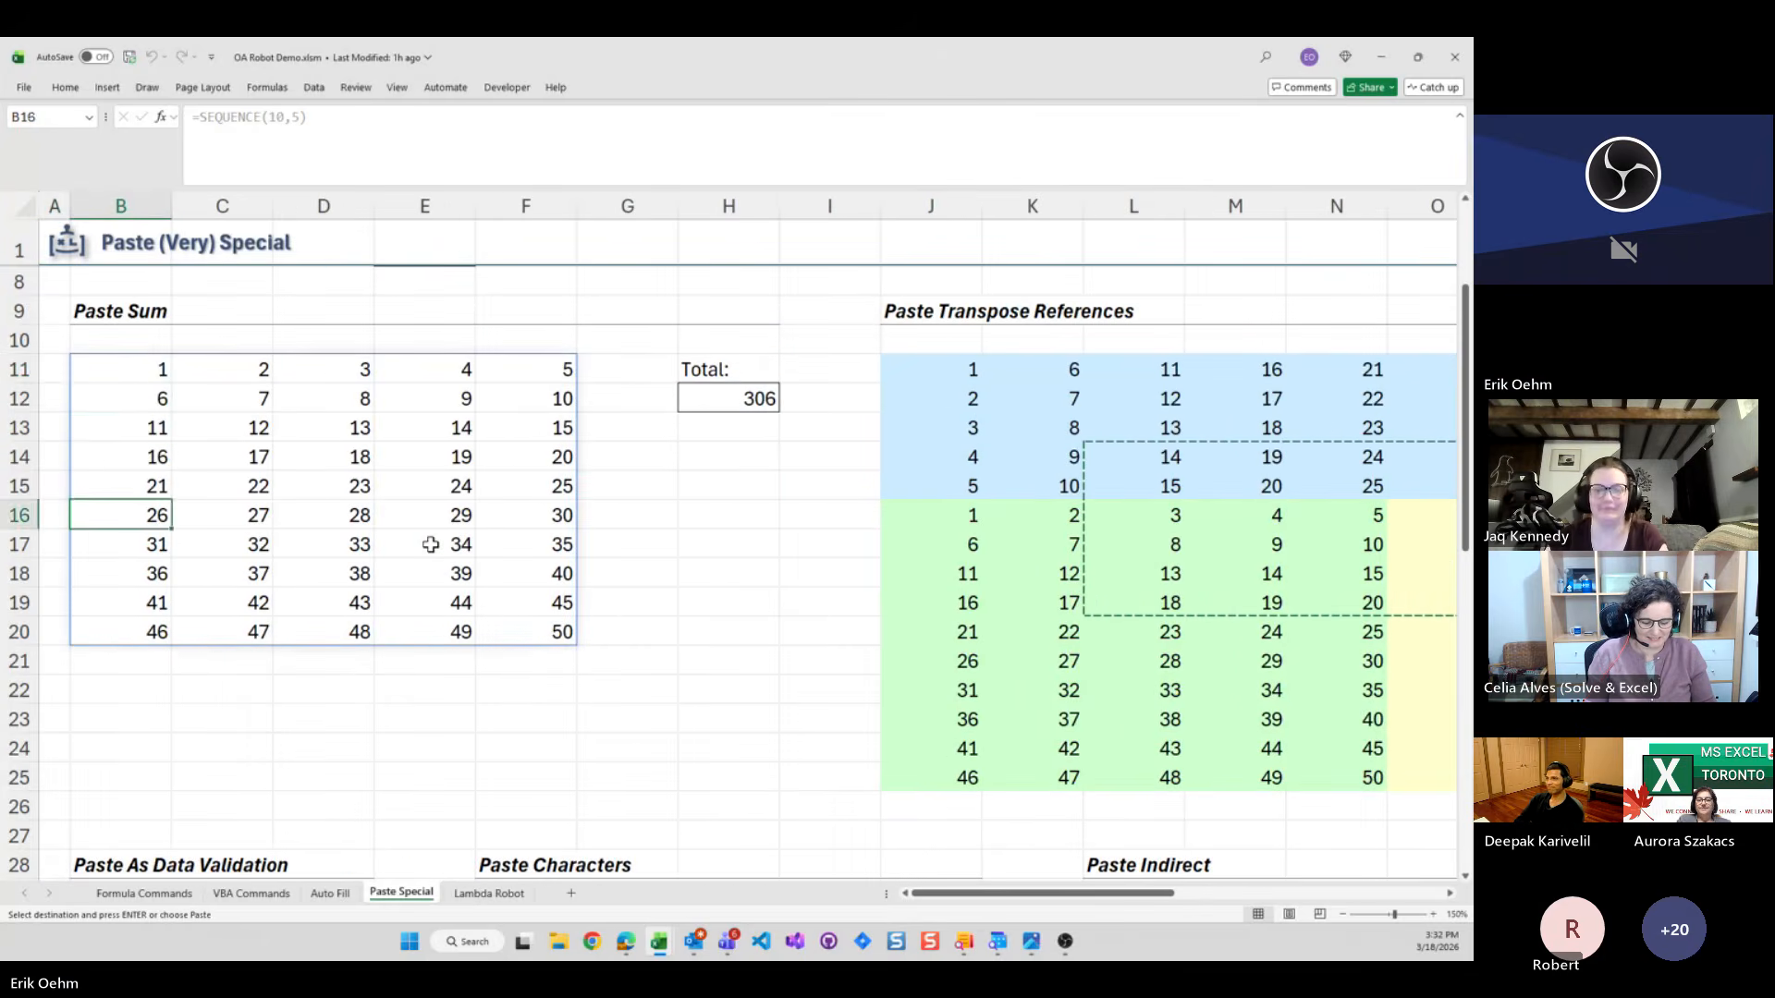
Copy the High, Medium, Low list and paste it into D31 as a validation dropdown
key("Up")
key("Up")
key("Up")
key("Up")
key("Up")
key("Up")
key("Up")
key("Up")
key("Up")
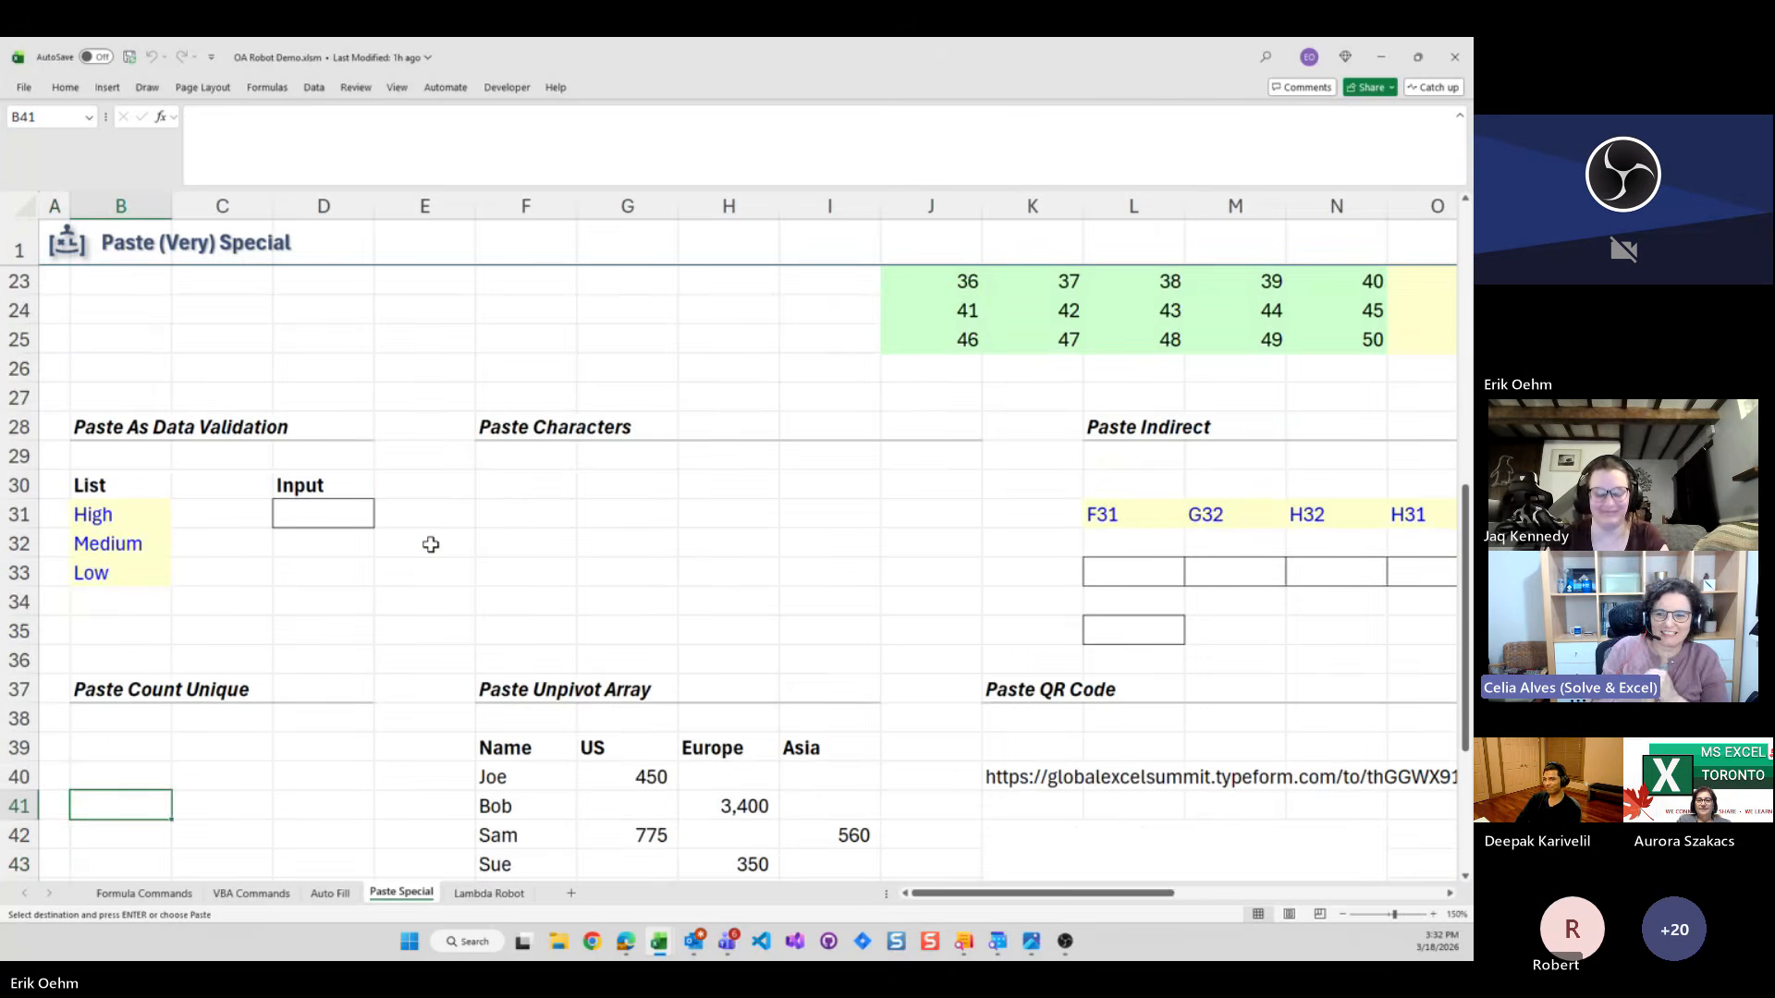
key("Up")
key("Up")
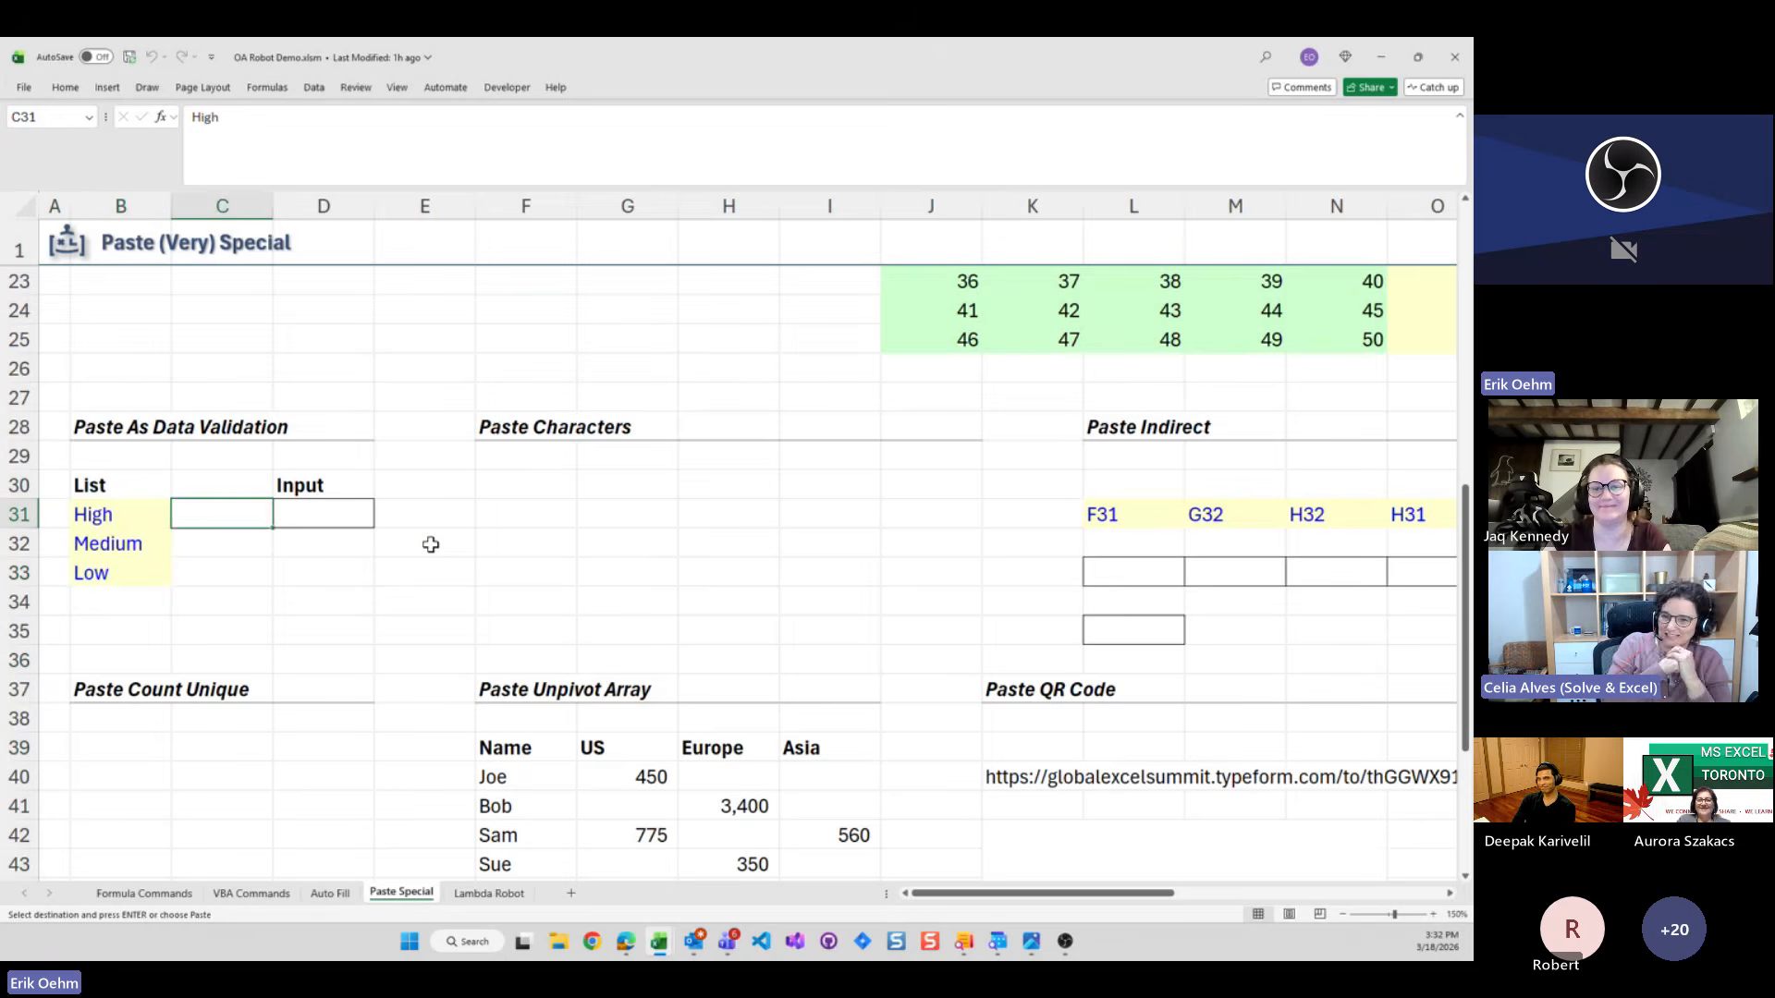
key("Right")
key("Left")
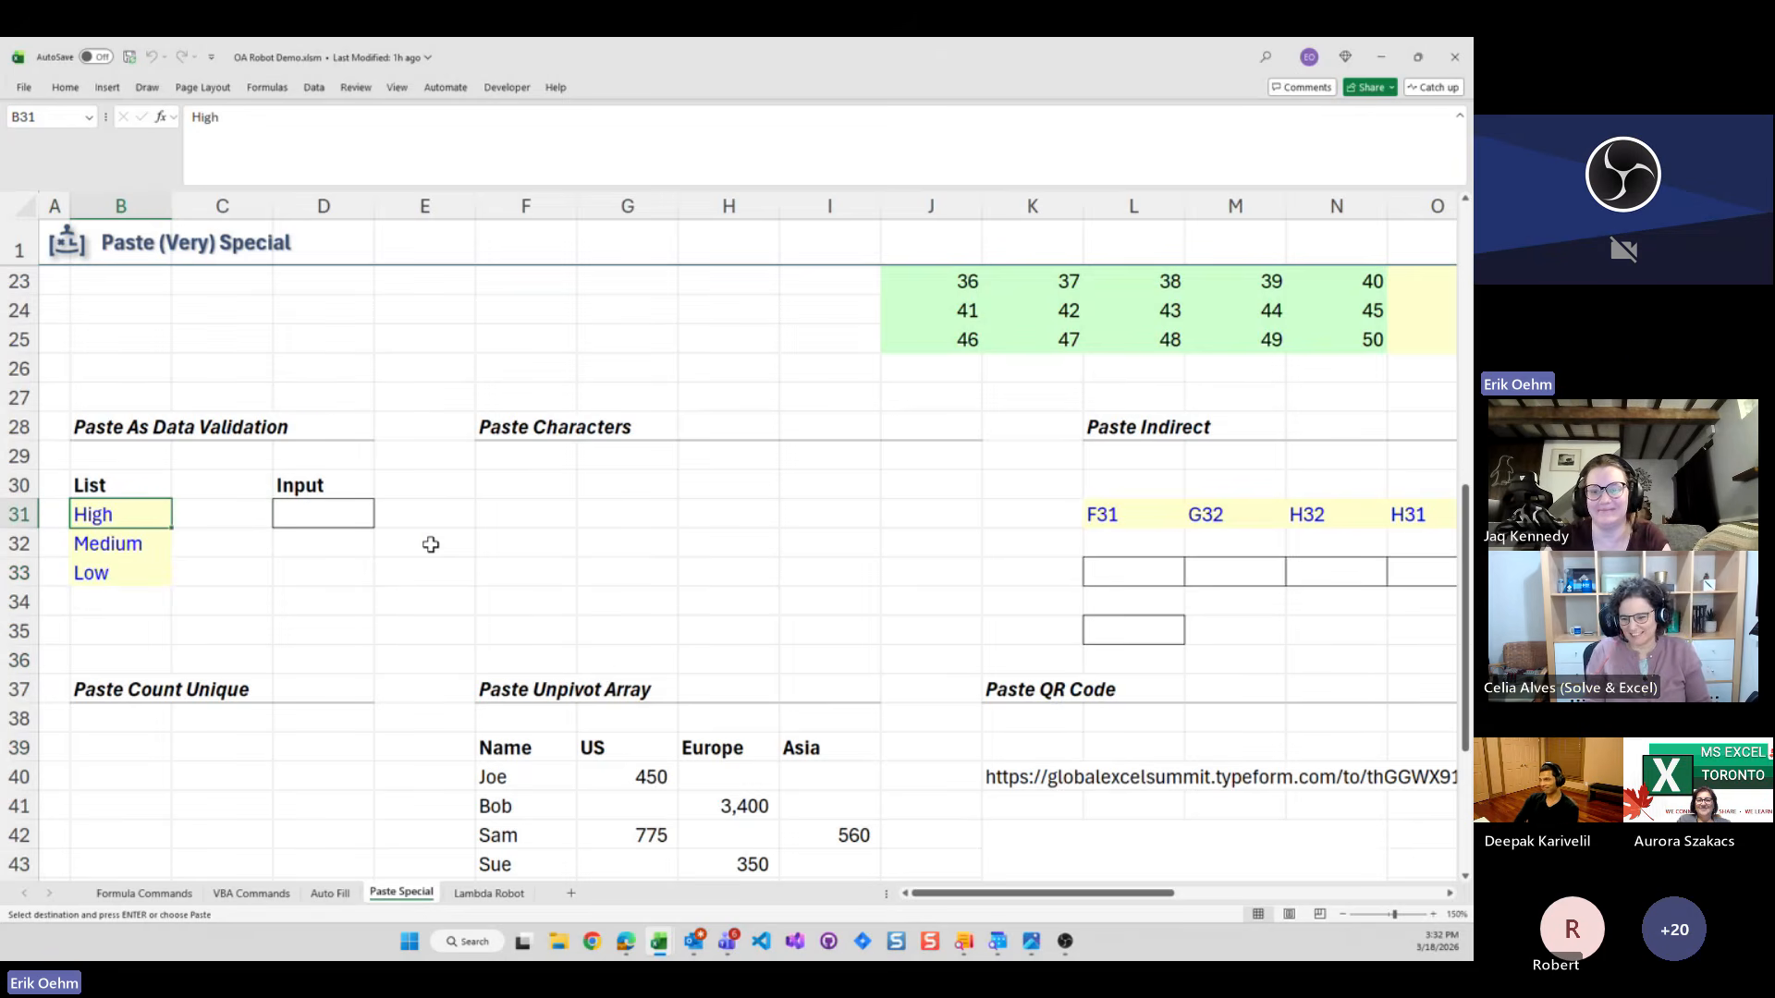
key("shift+Down")
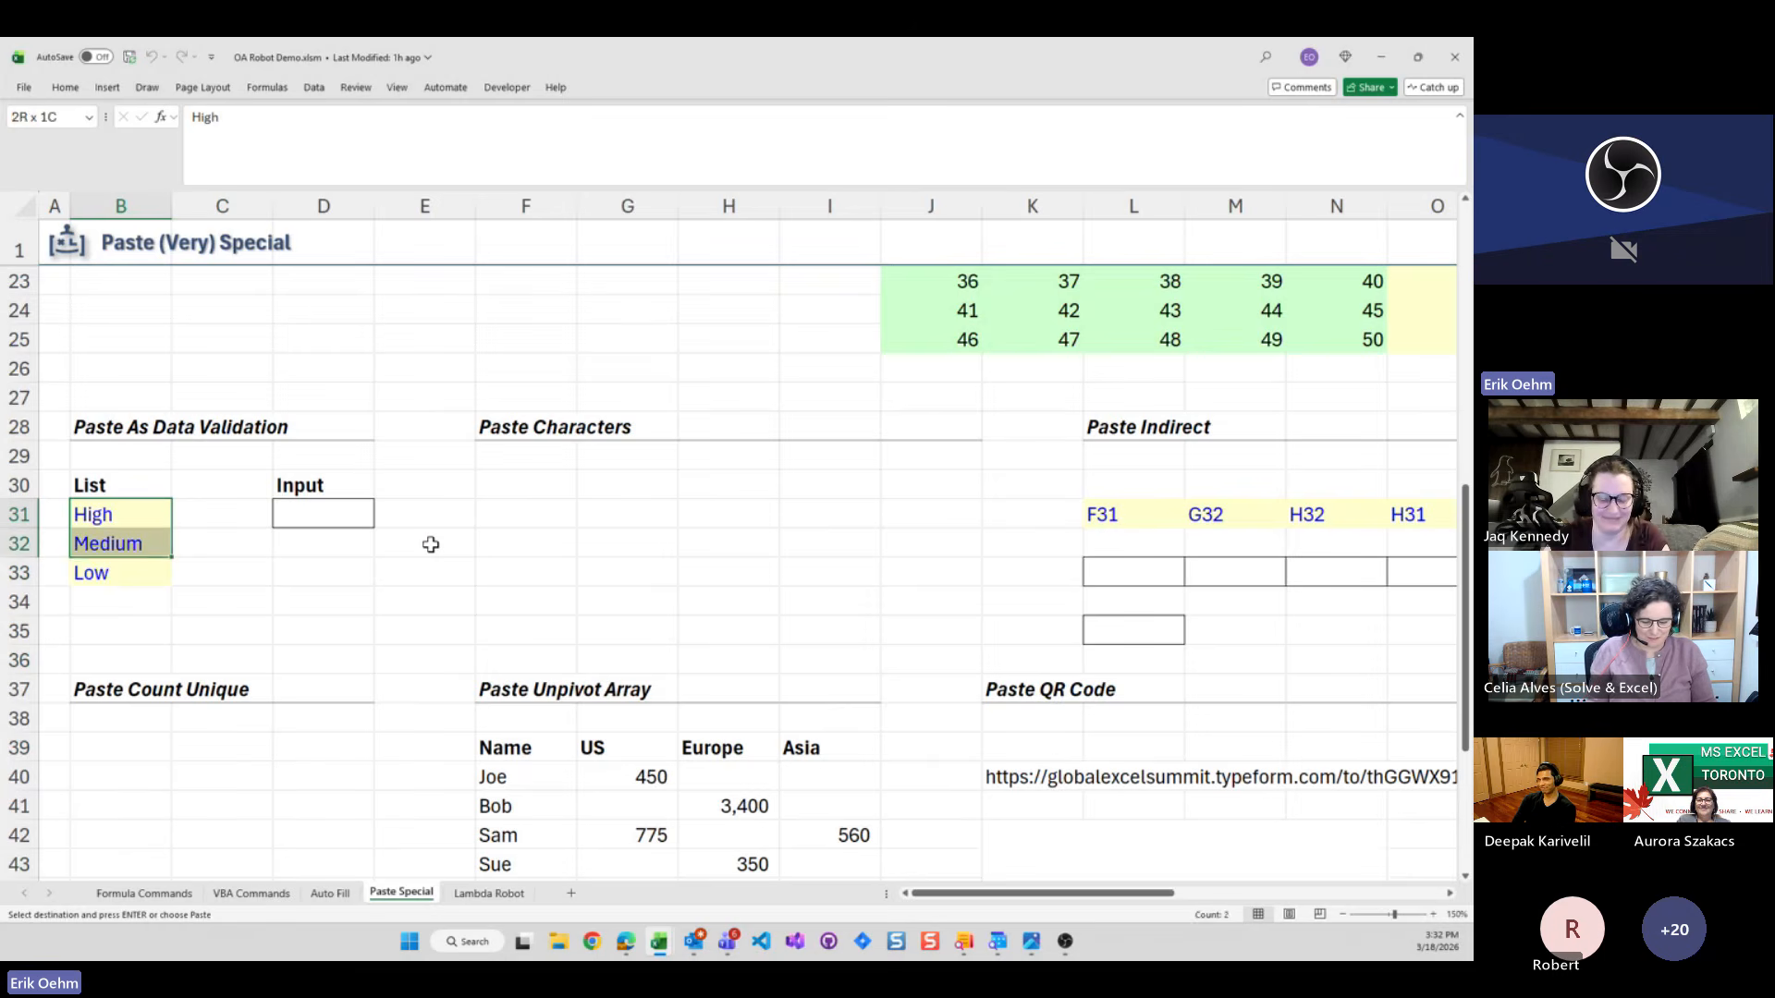
key("shift+Down")
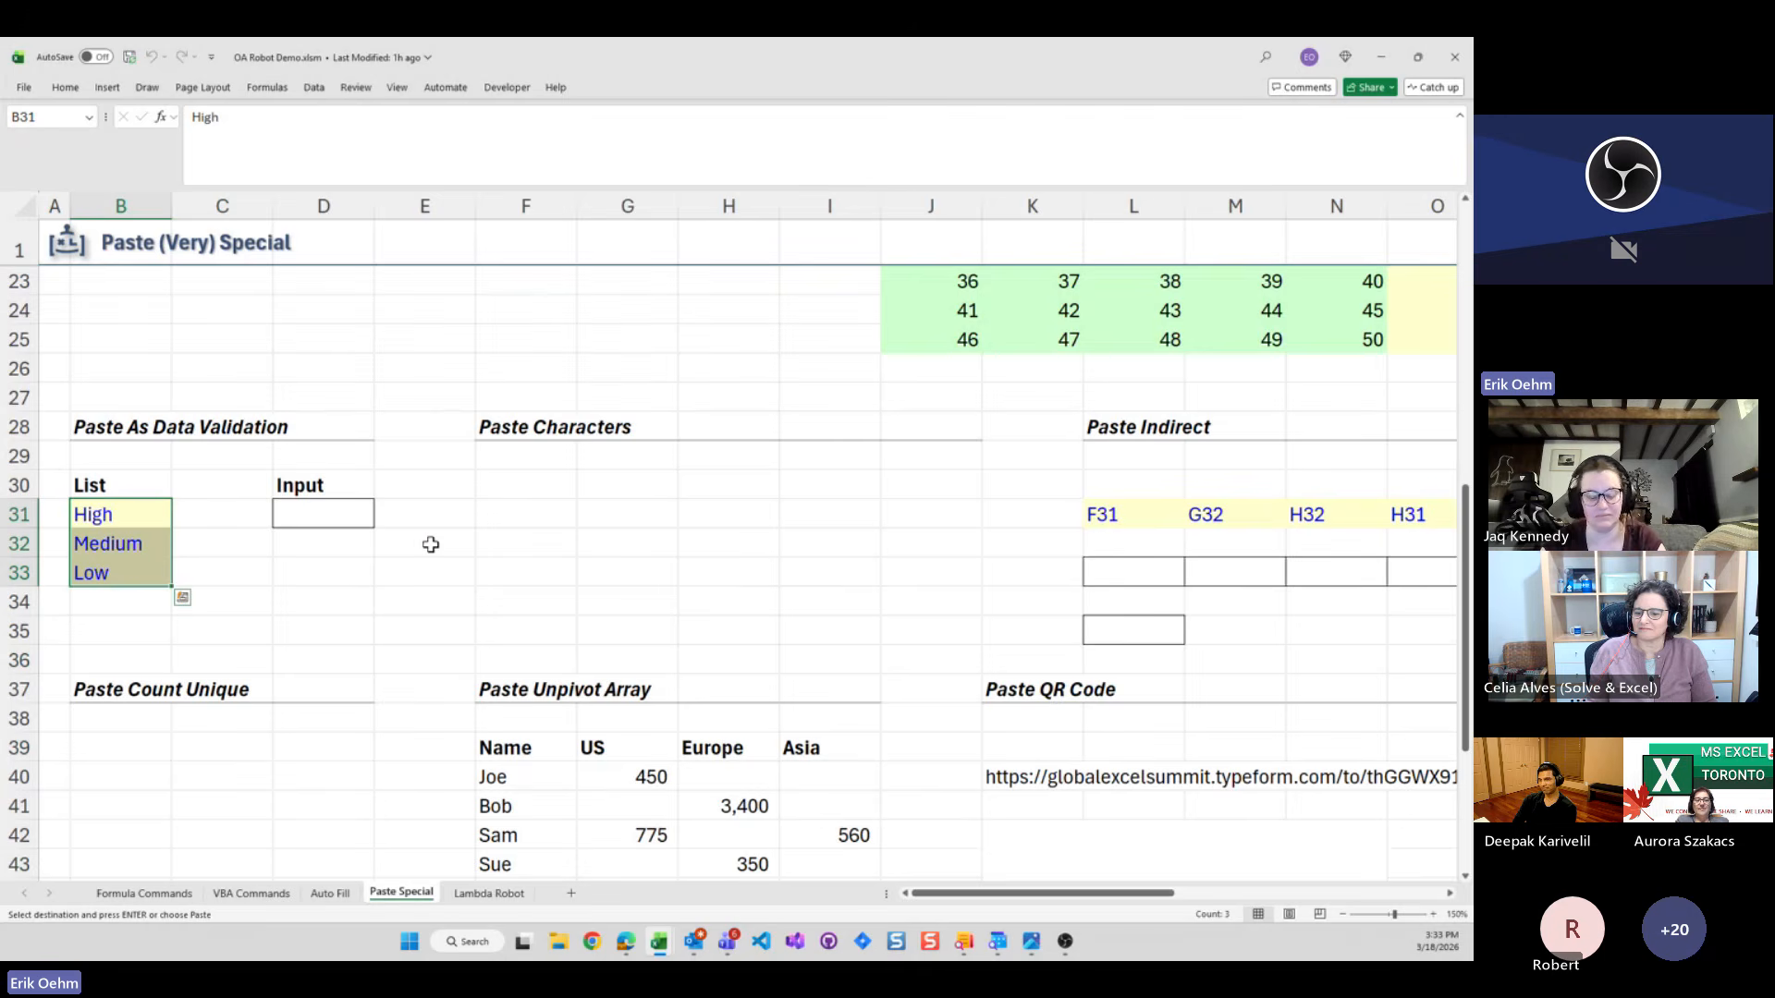
key("ctrl+c")
key("Right")
key("Right")
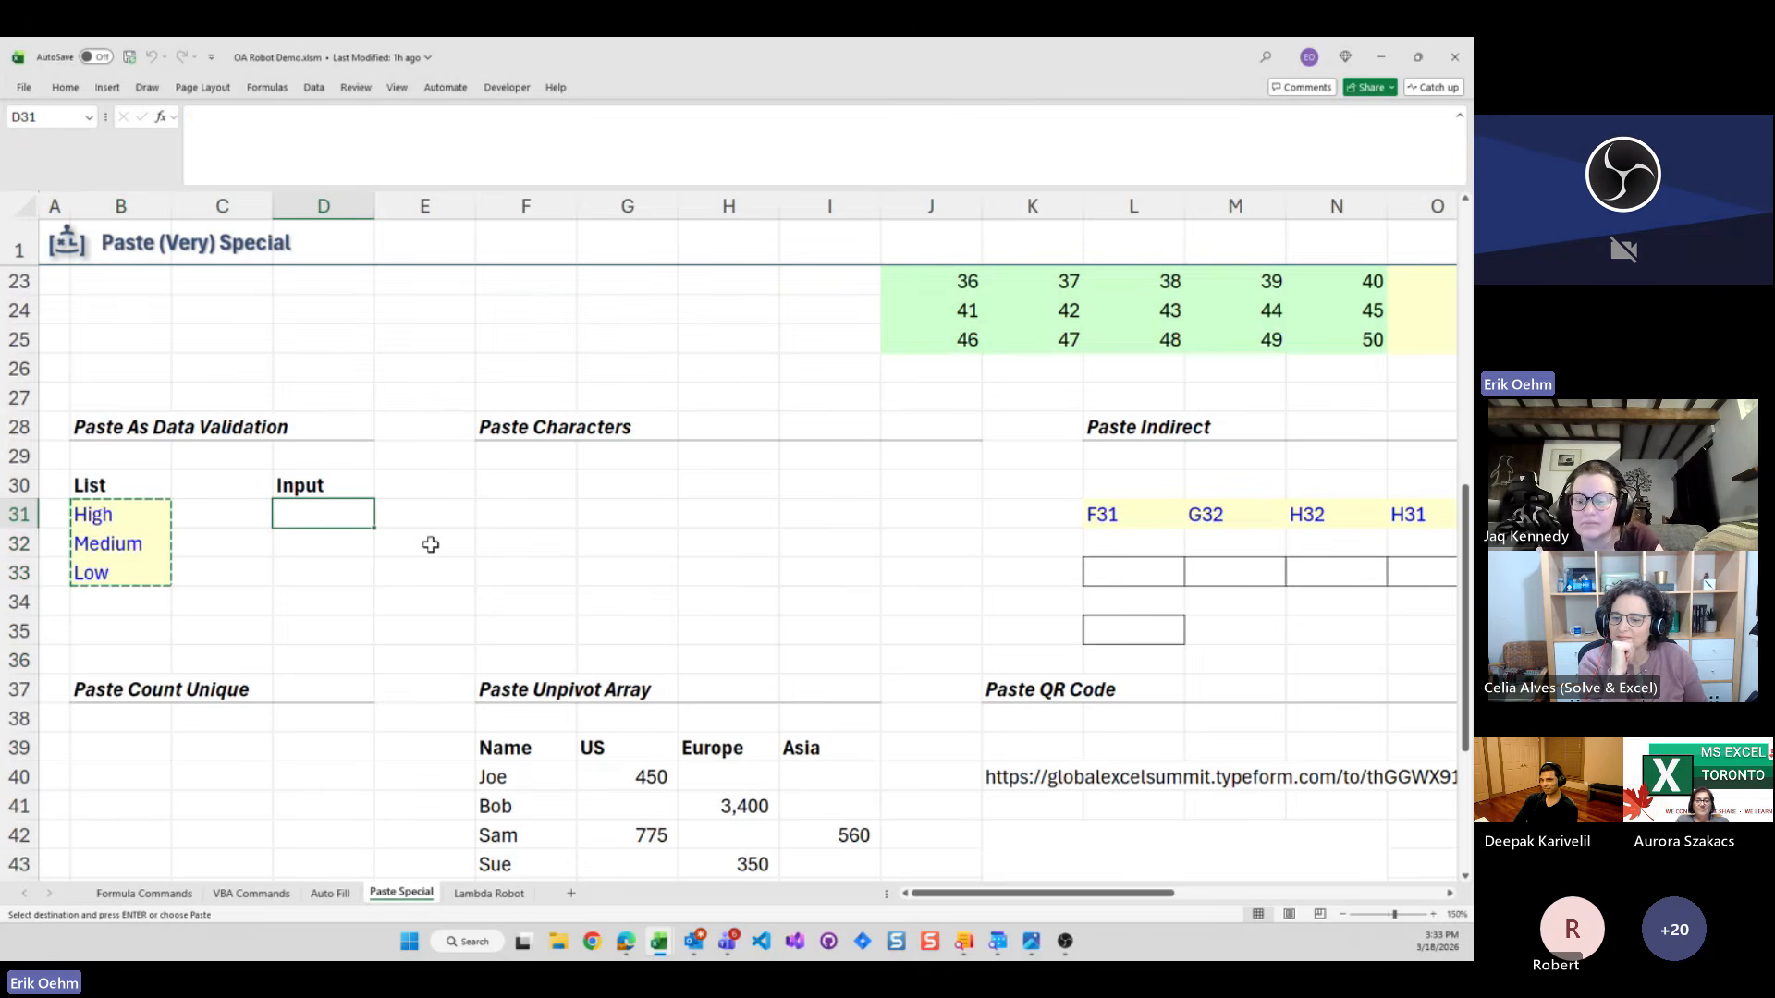
key("ctrl+space")
type("p")
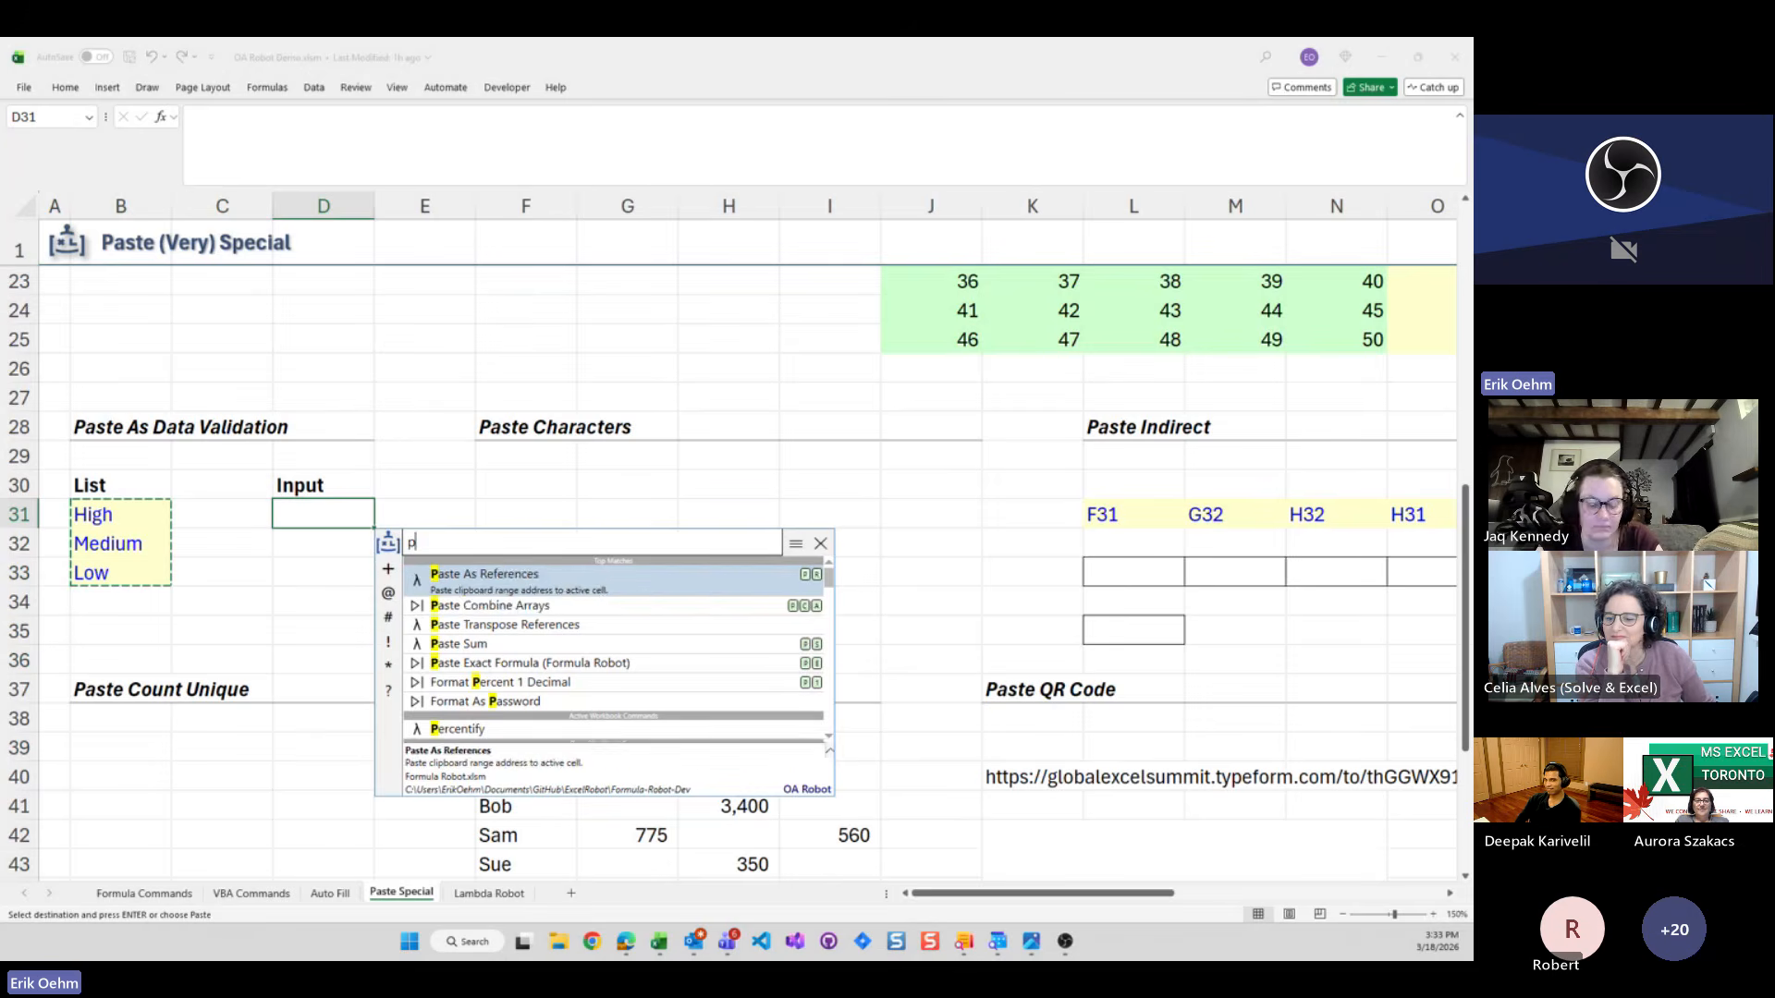
type("dv")
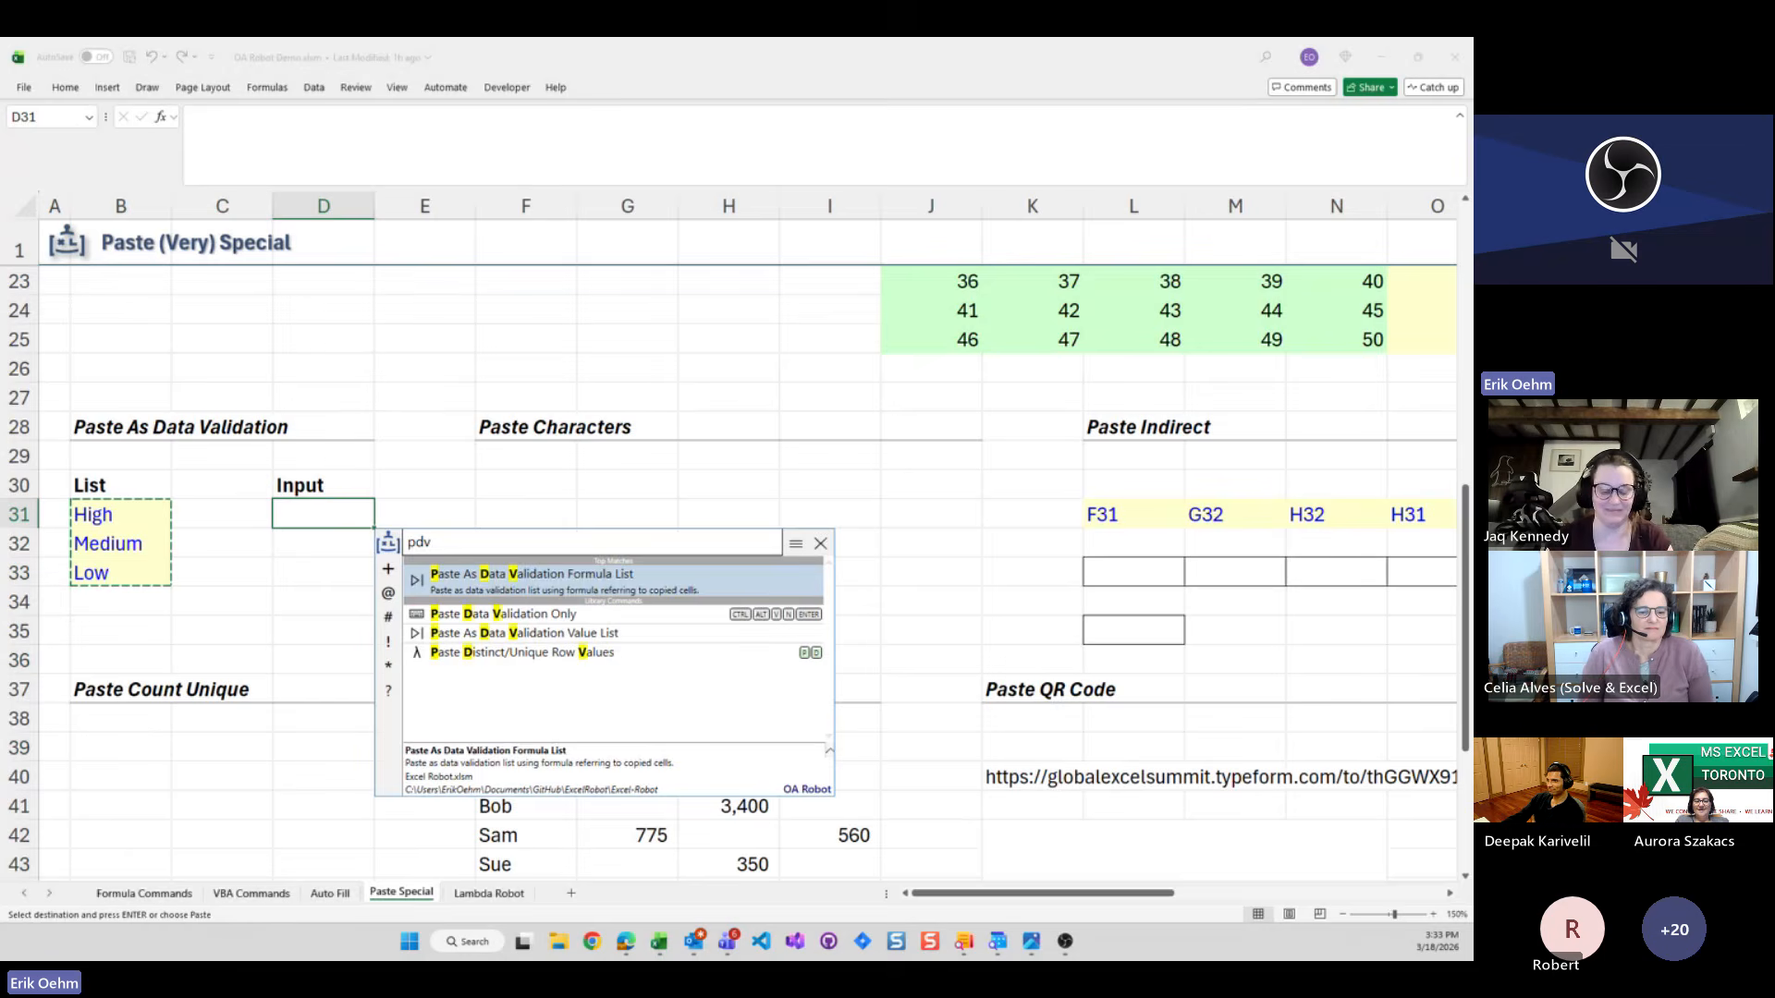
key("Return")
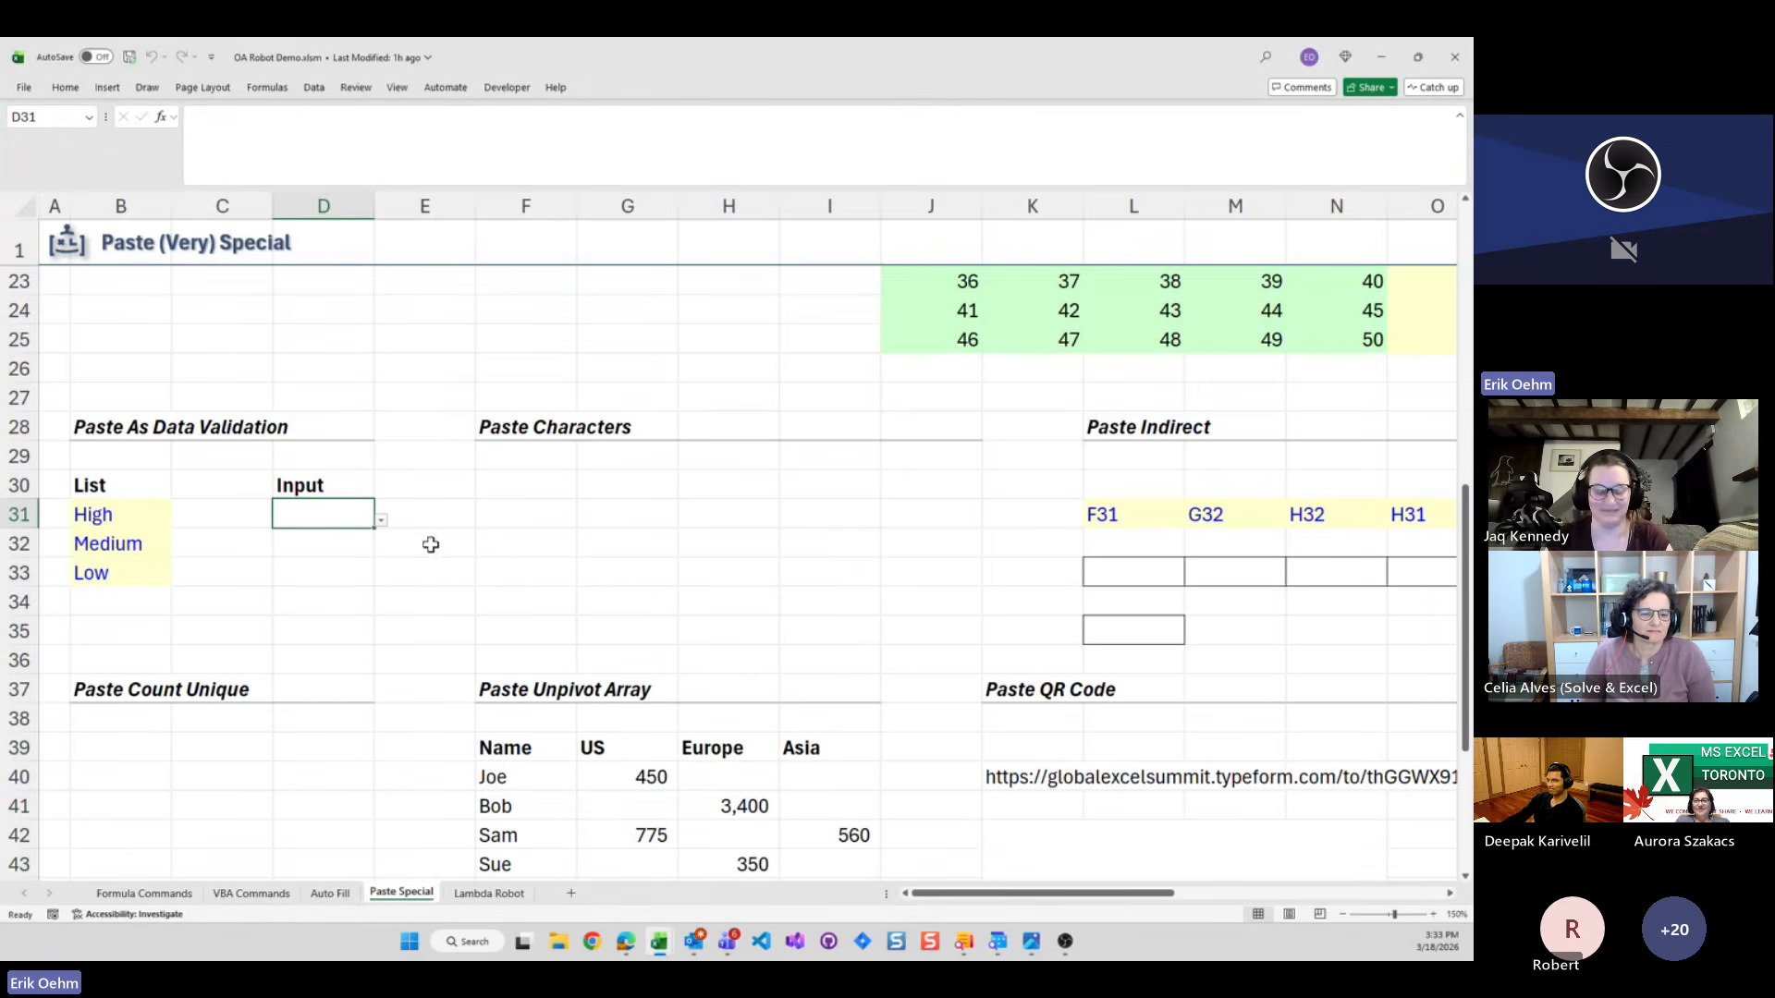
Choose High from D31's dropdown list
left_click(381, 522)
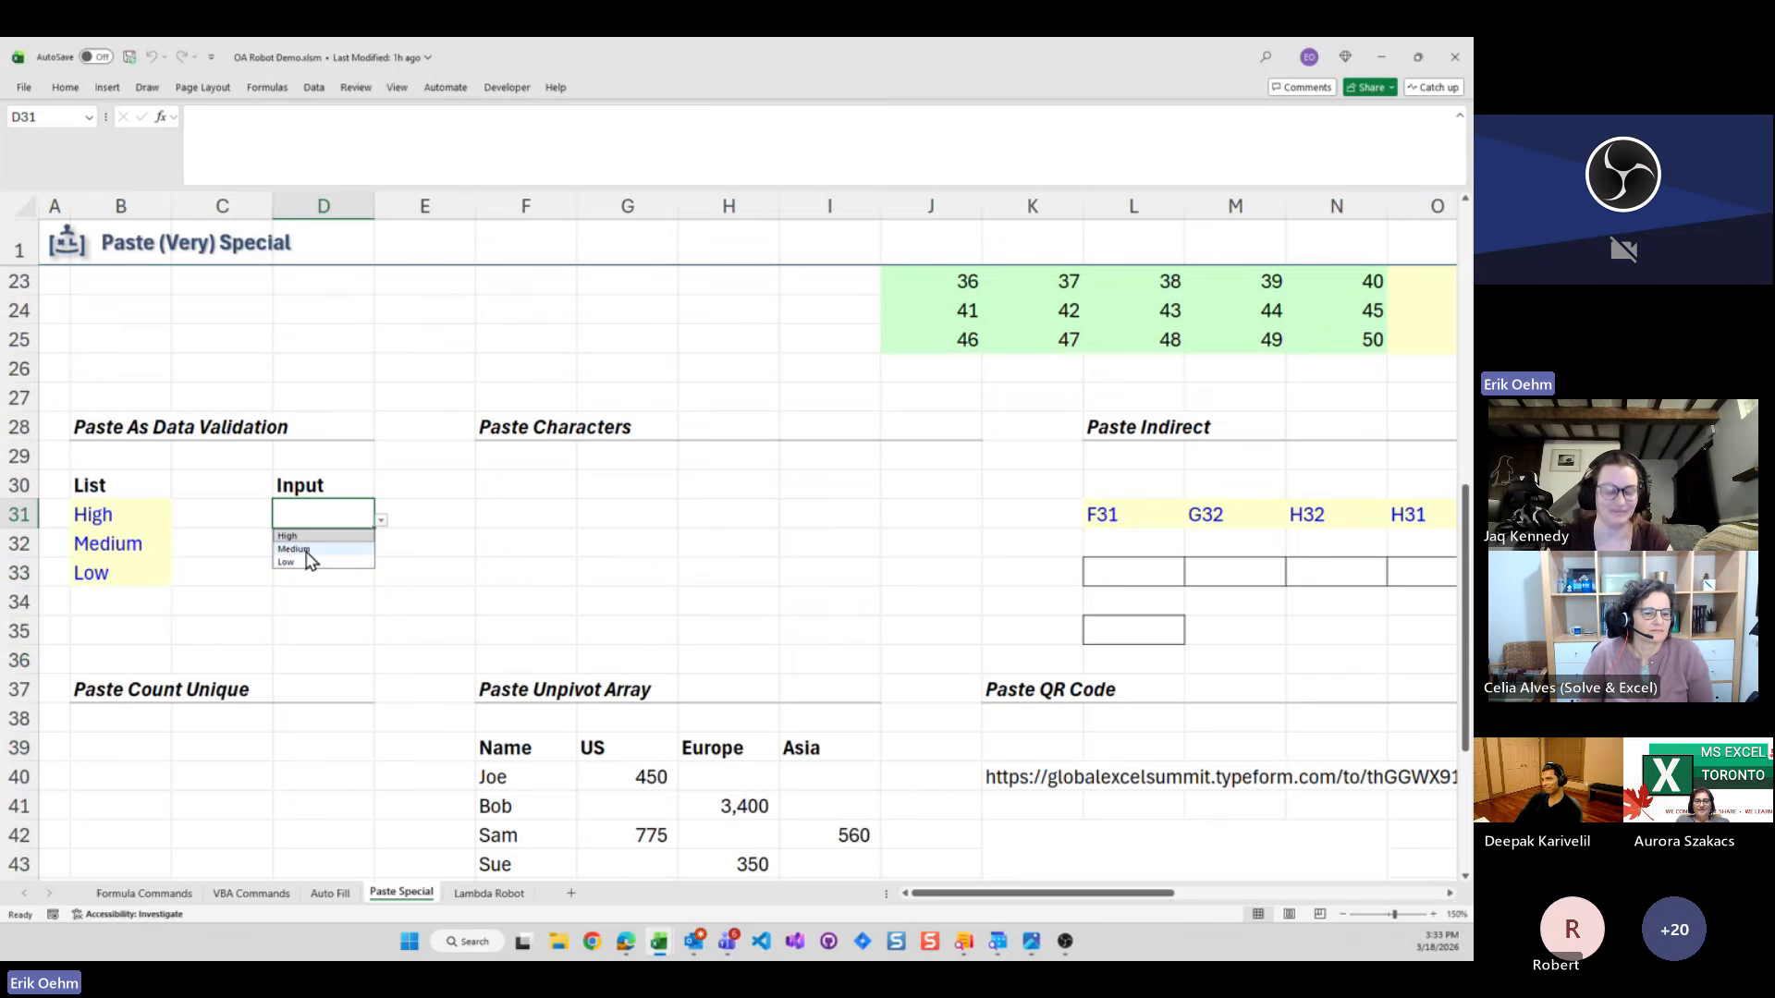
left_click(118, 540)
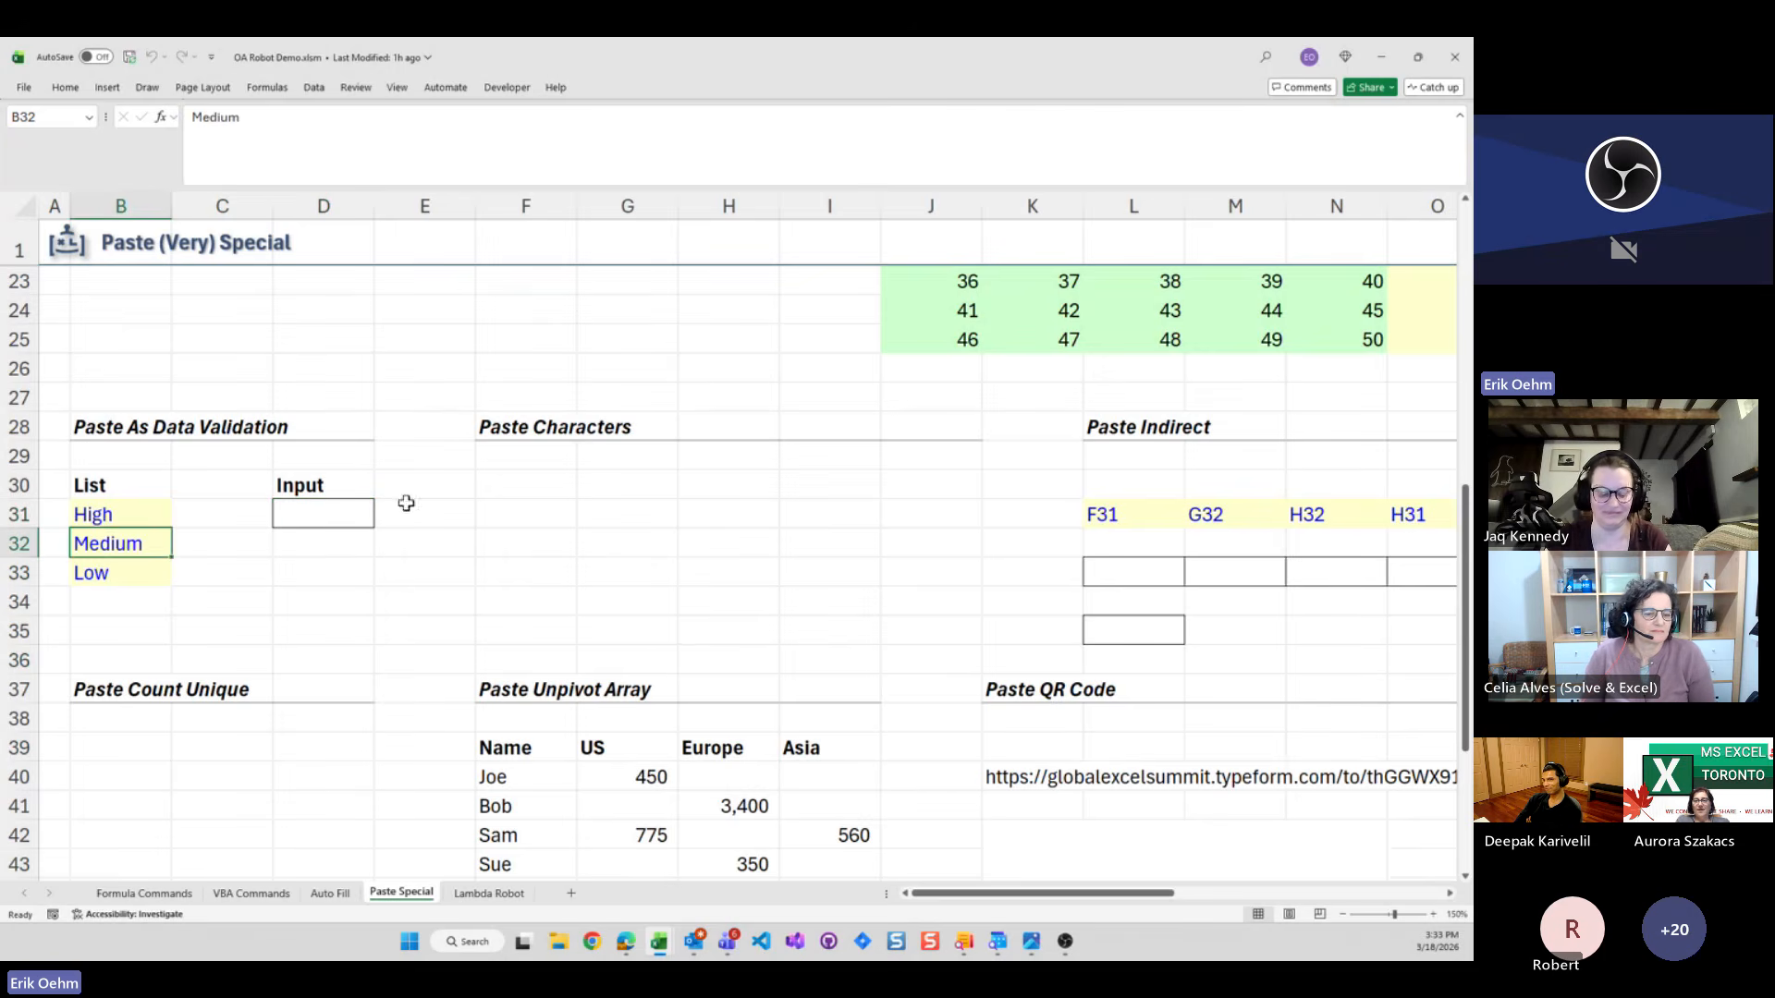
left_click(322, 523)
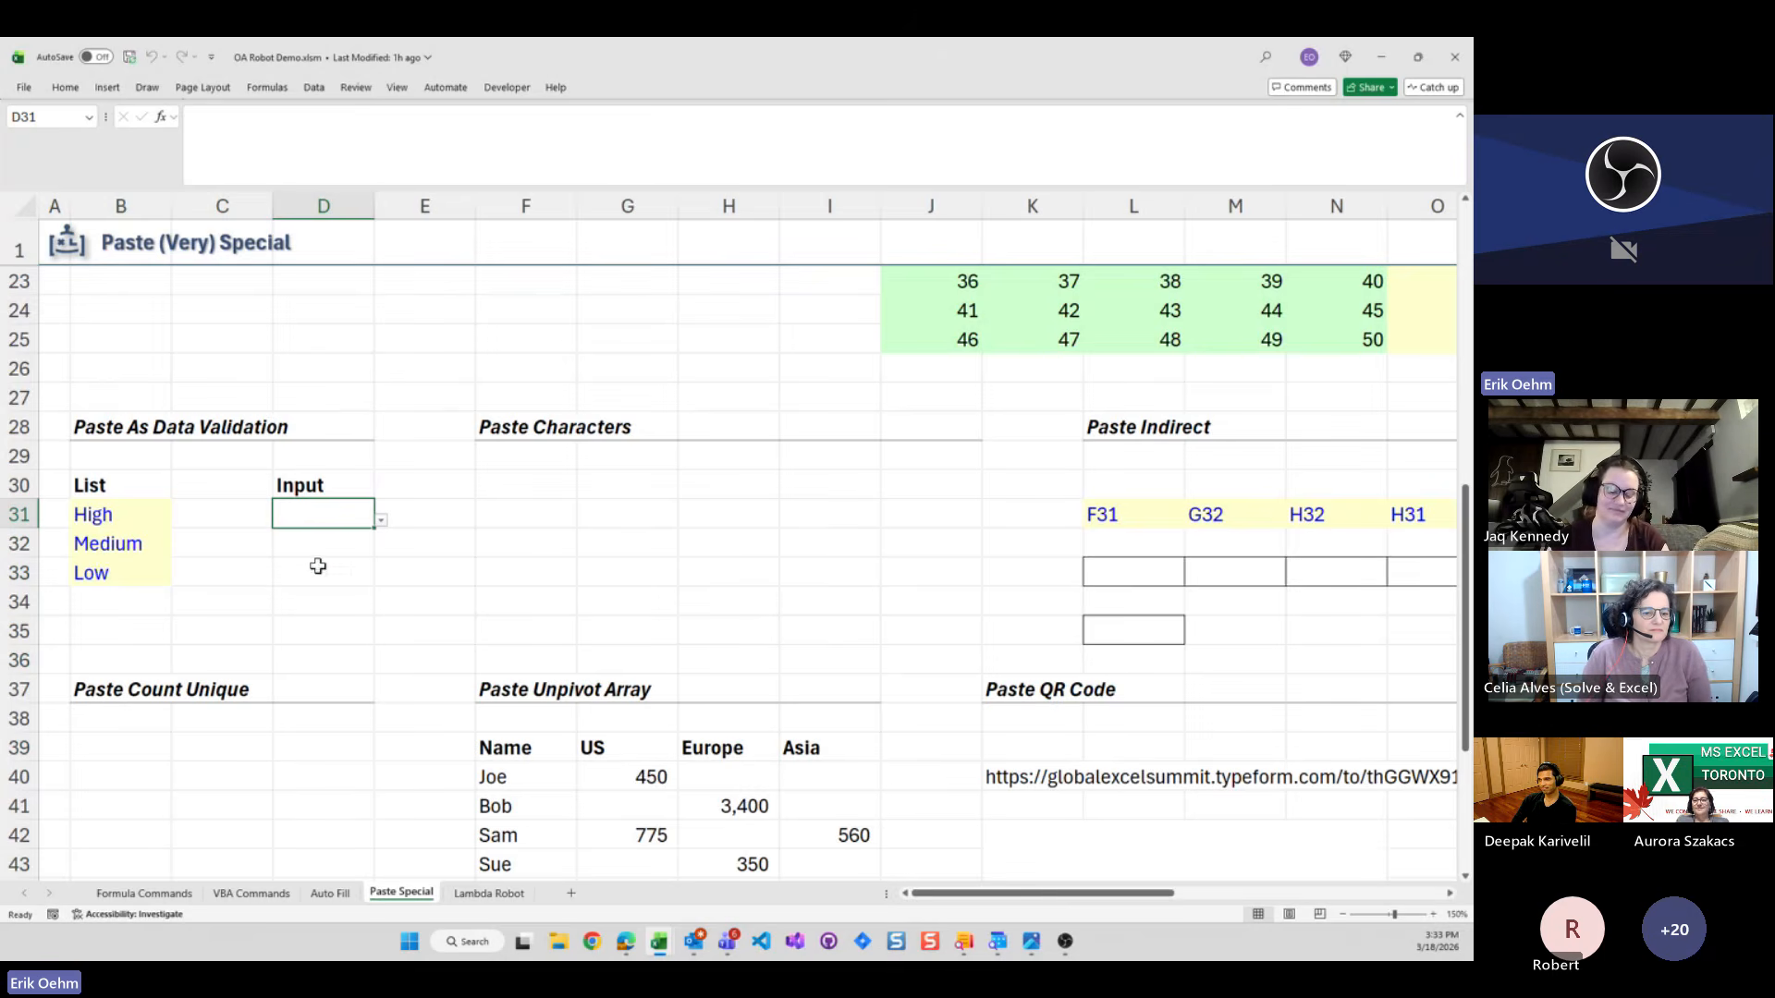
left_click(381, 521)
left_click(315, 537)
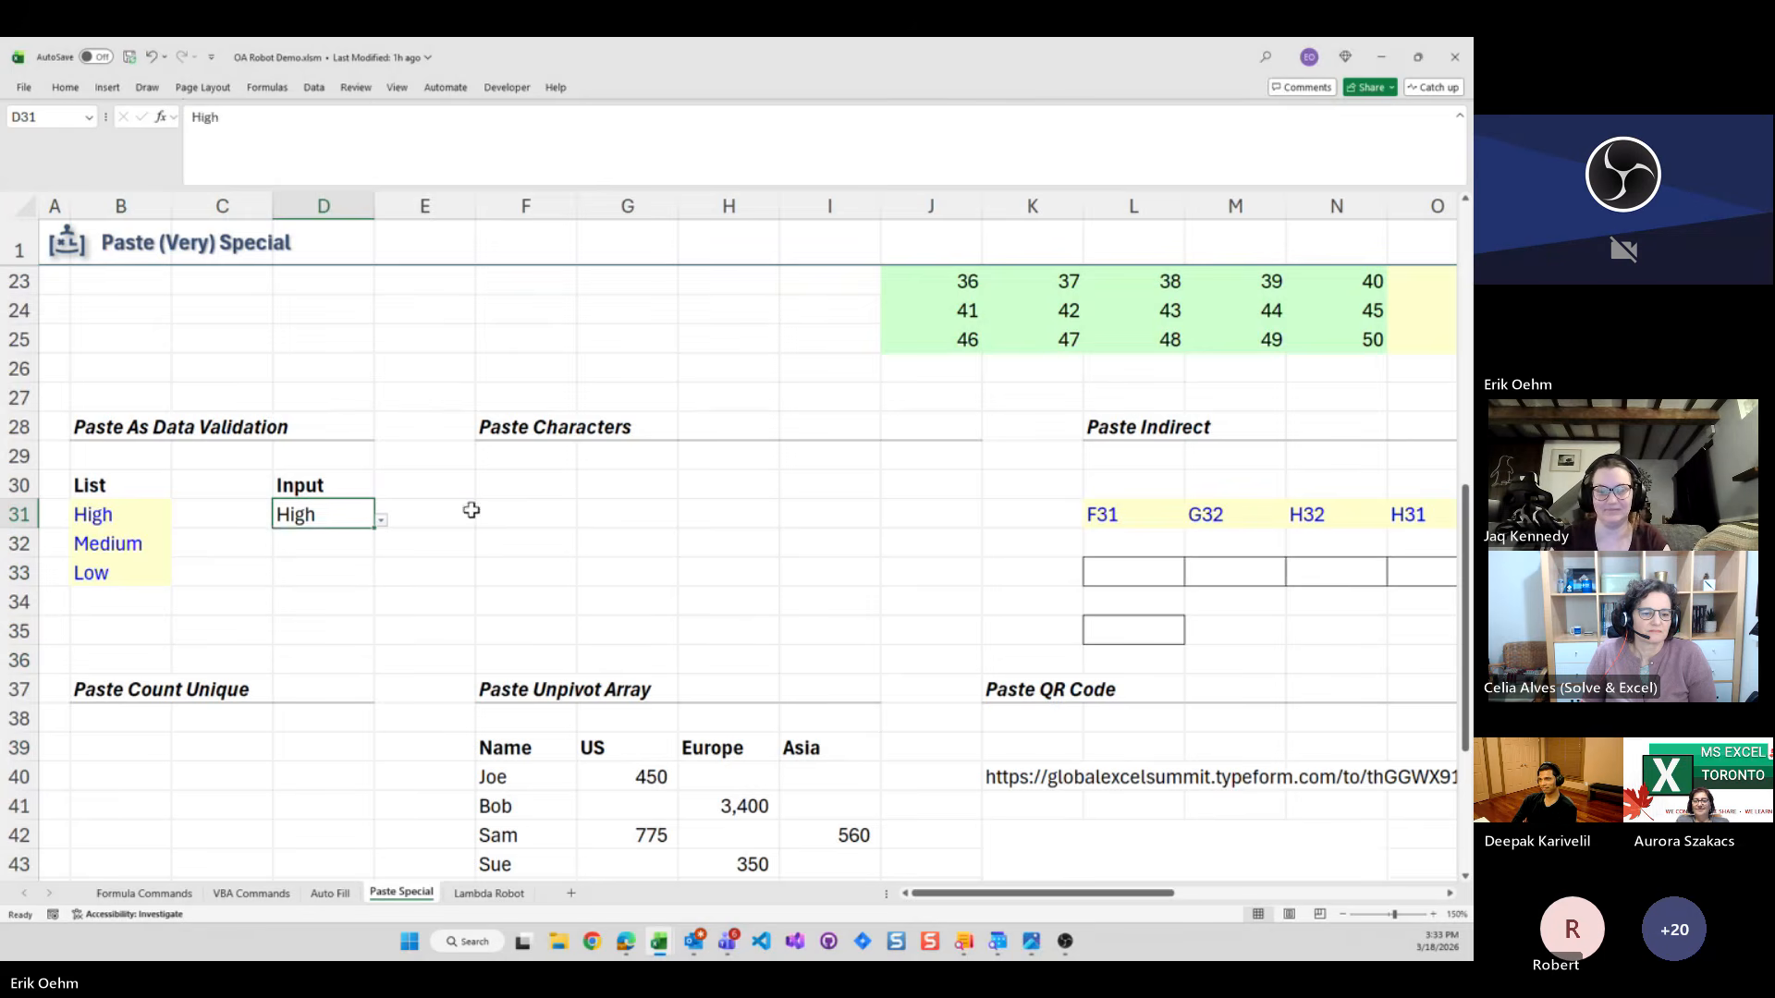
left_click(470, 510)
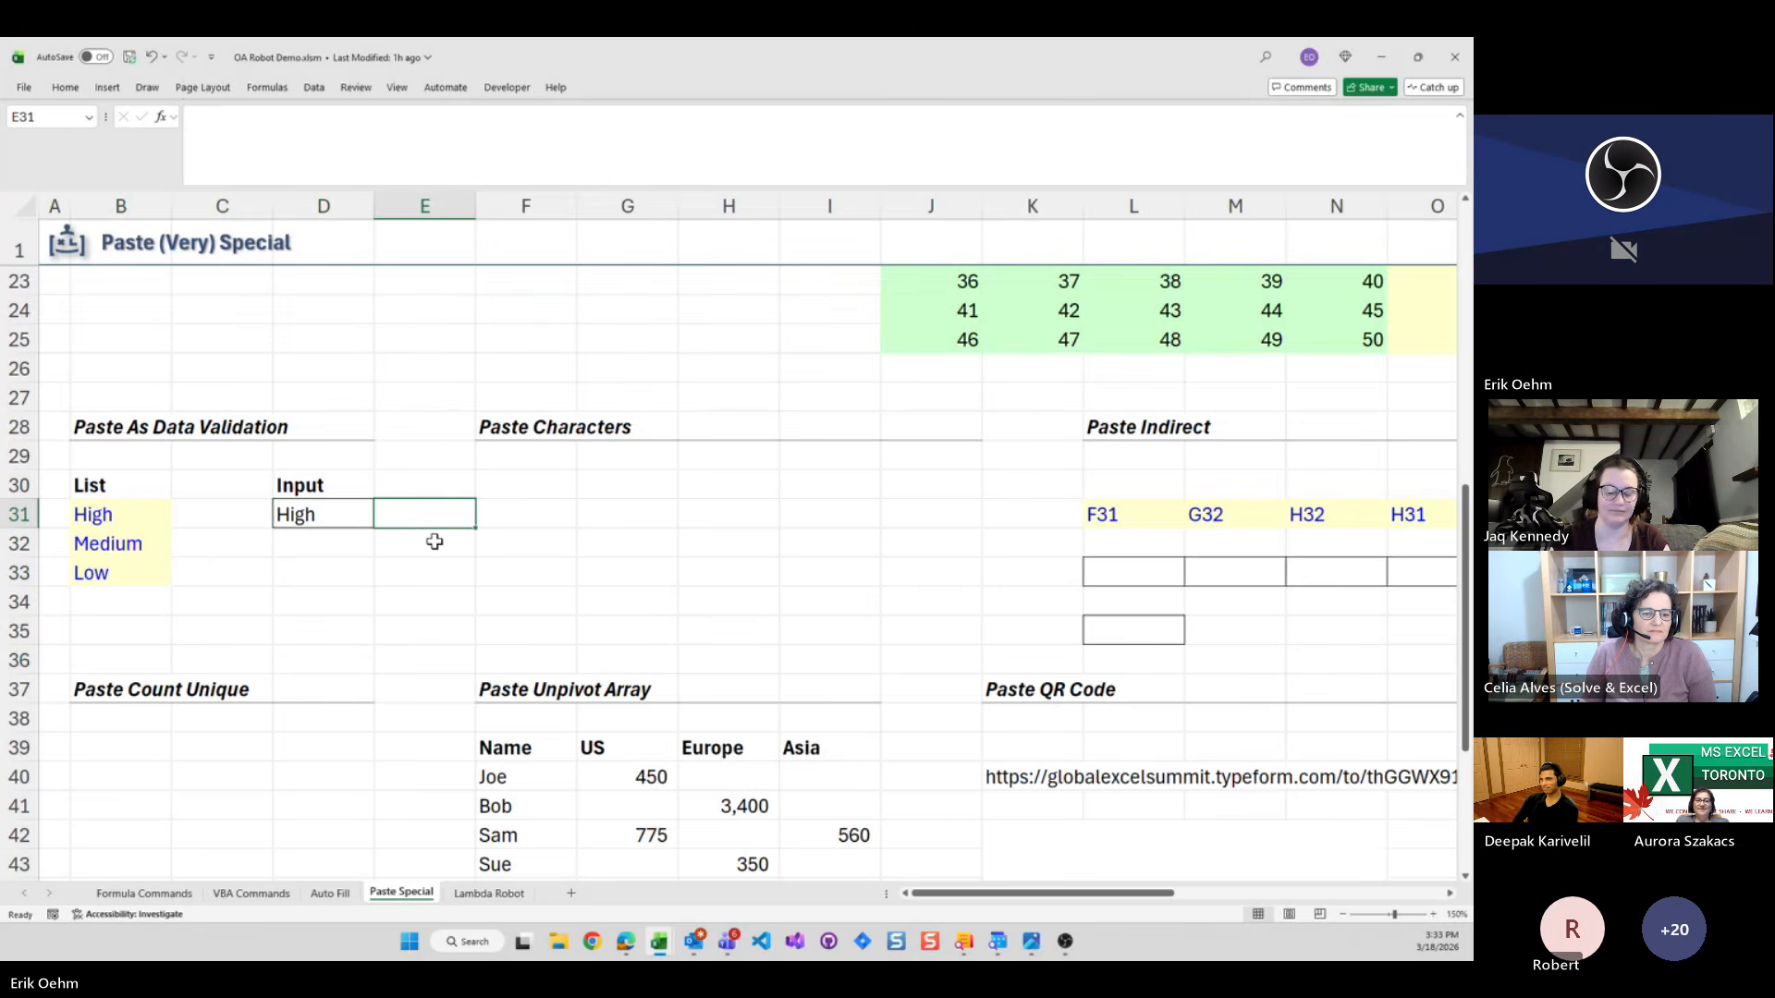
Copy B31:B33 and run Paste Characters at F31 via the 'pc' search
key("Right")
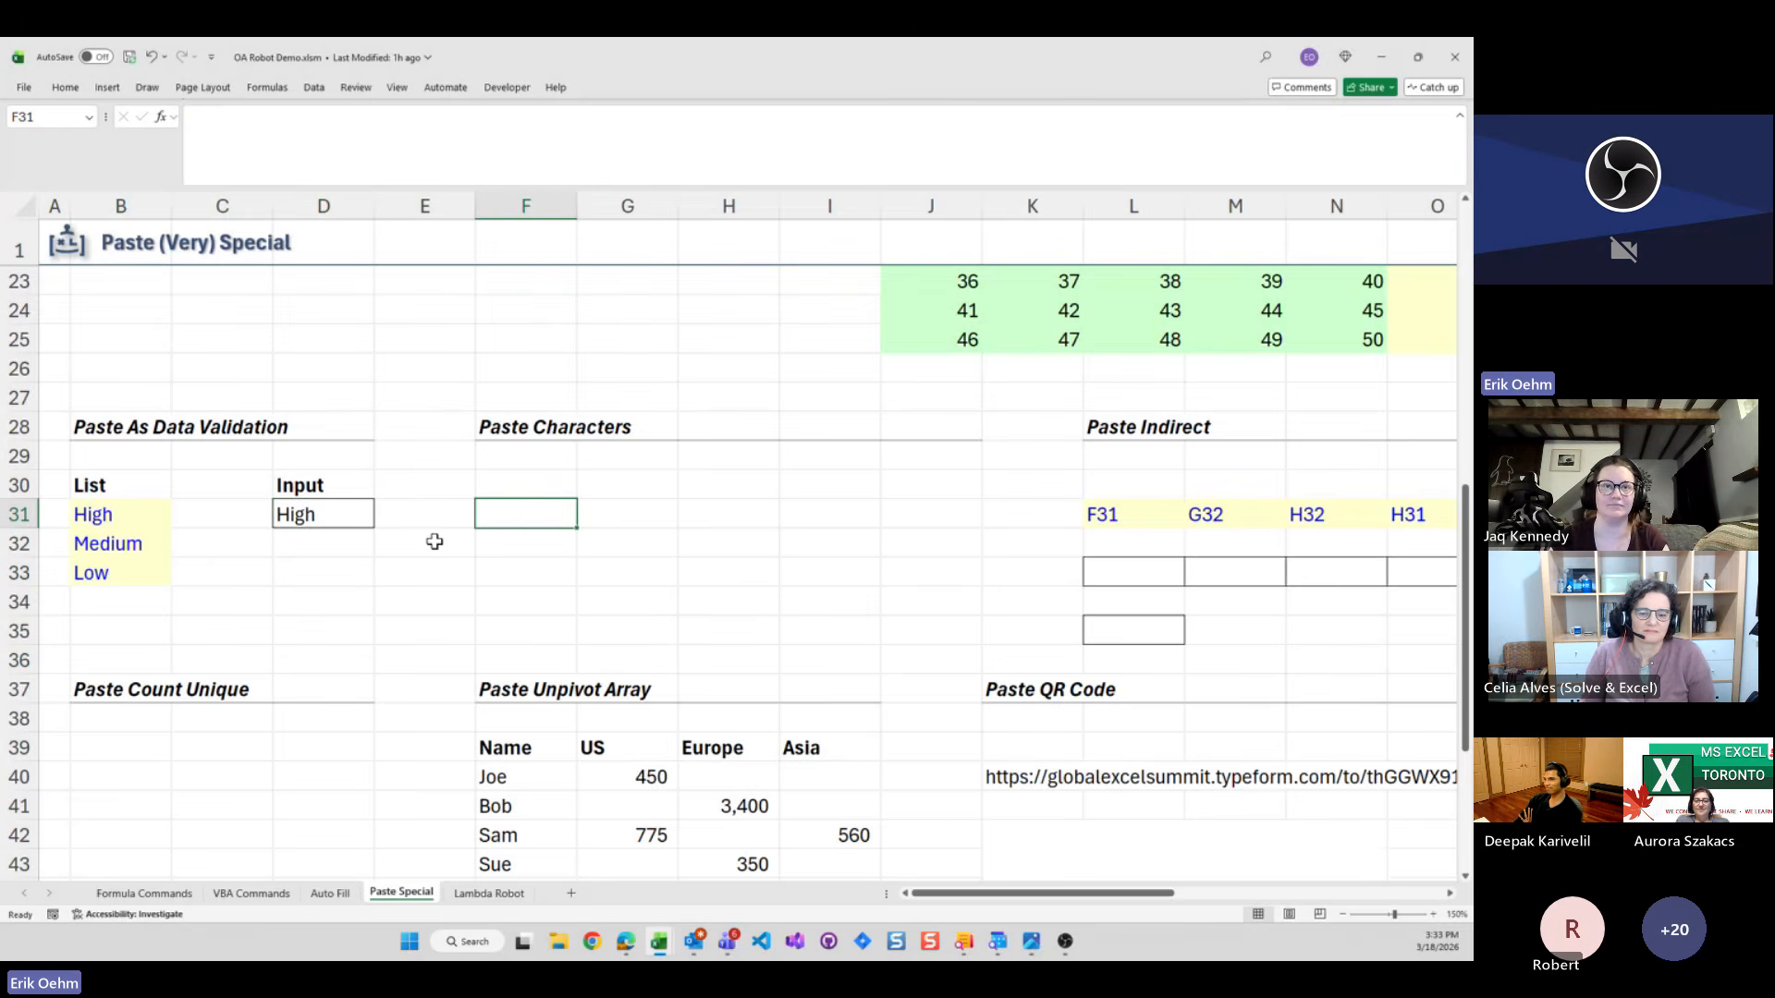
key("Left")
key("Left")
key("Left")
key("Left")
key("shift+Down")
key("shift+Down")
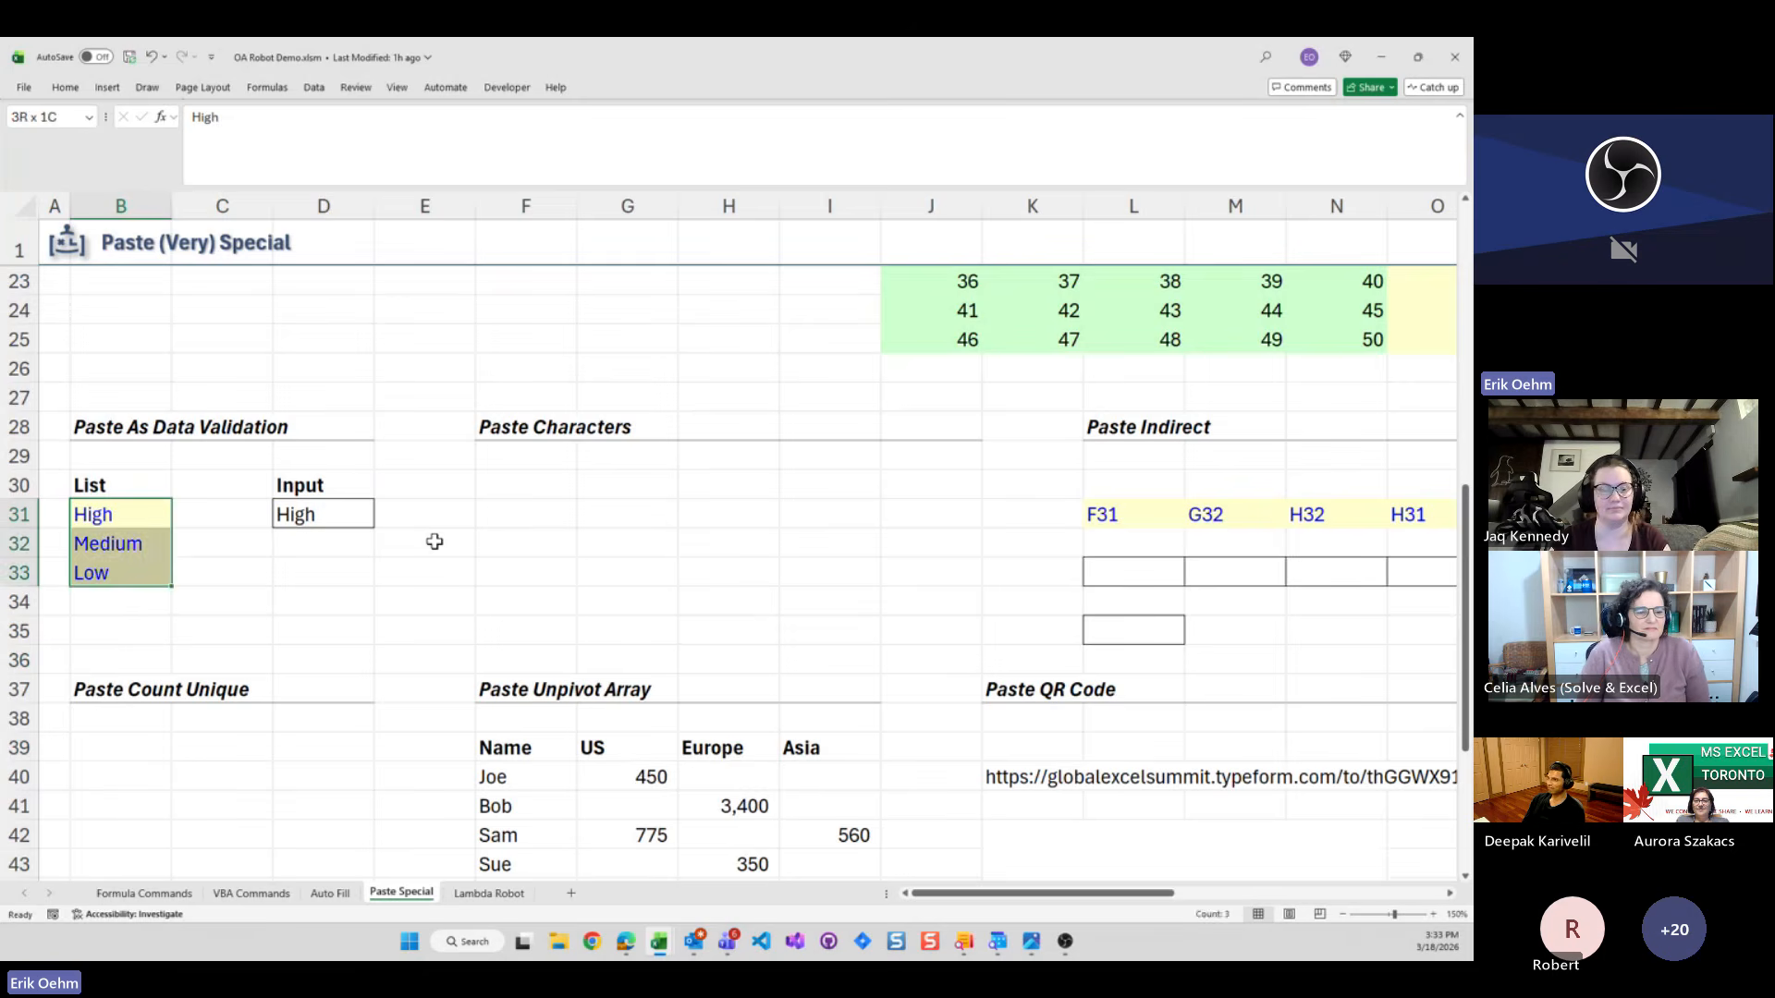
key("ctrl+c")
key("Right")
key("Right")
key("Right")
key("Right")
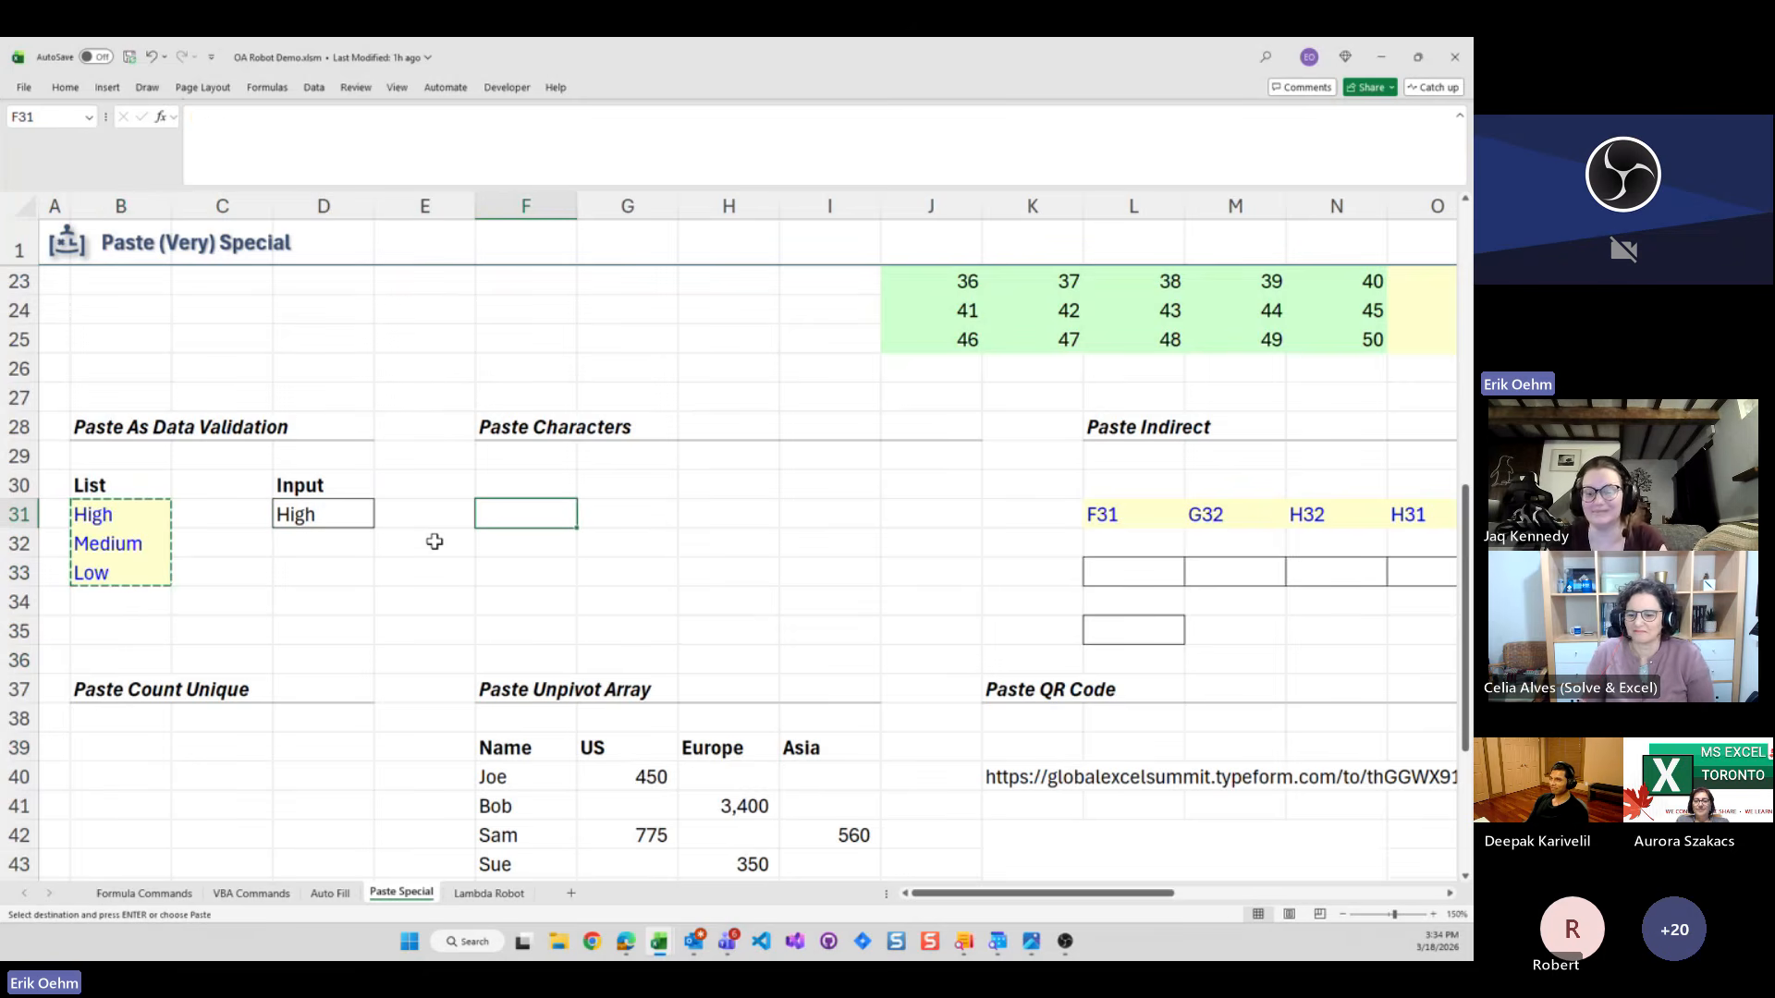
key("ctrl+space")
type("pc")
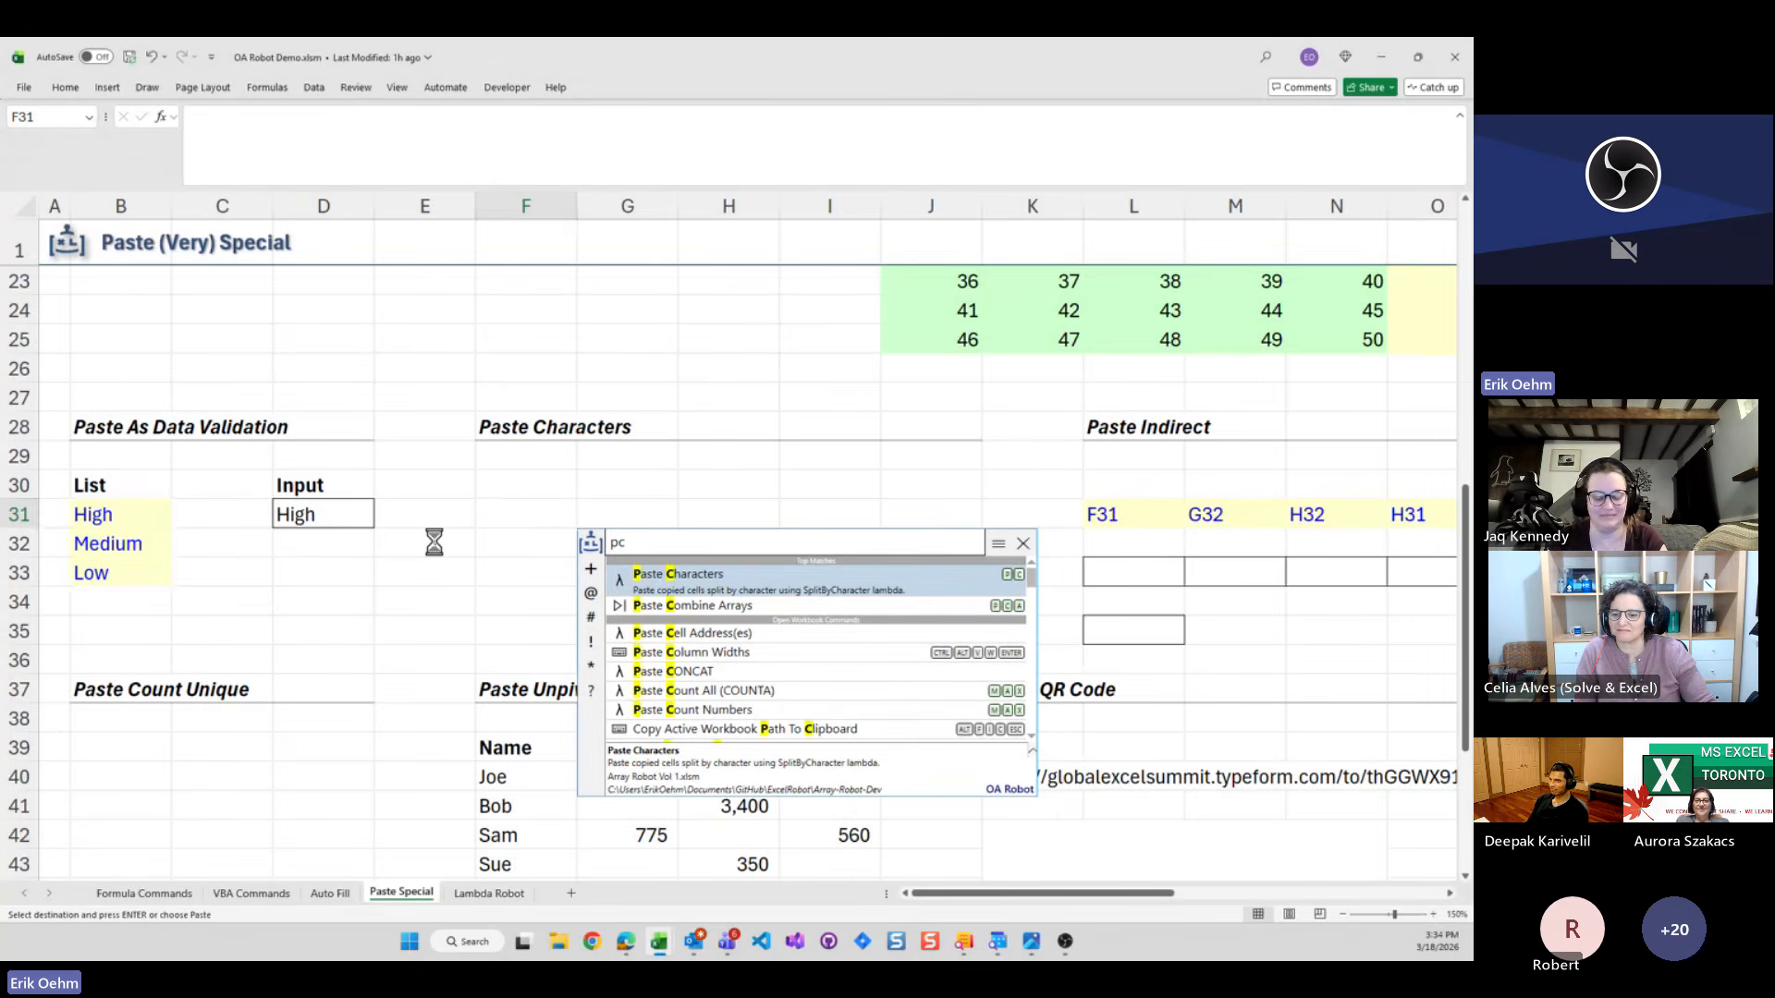
key("Left")
key("Left")
key("Left")
key("Left")
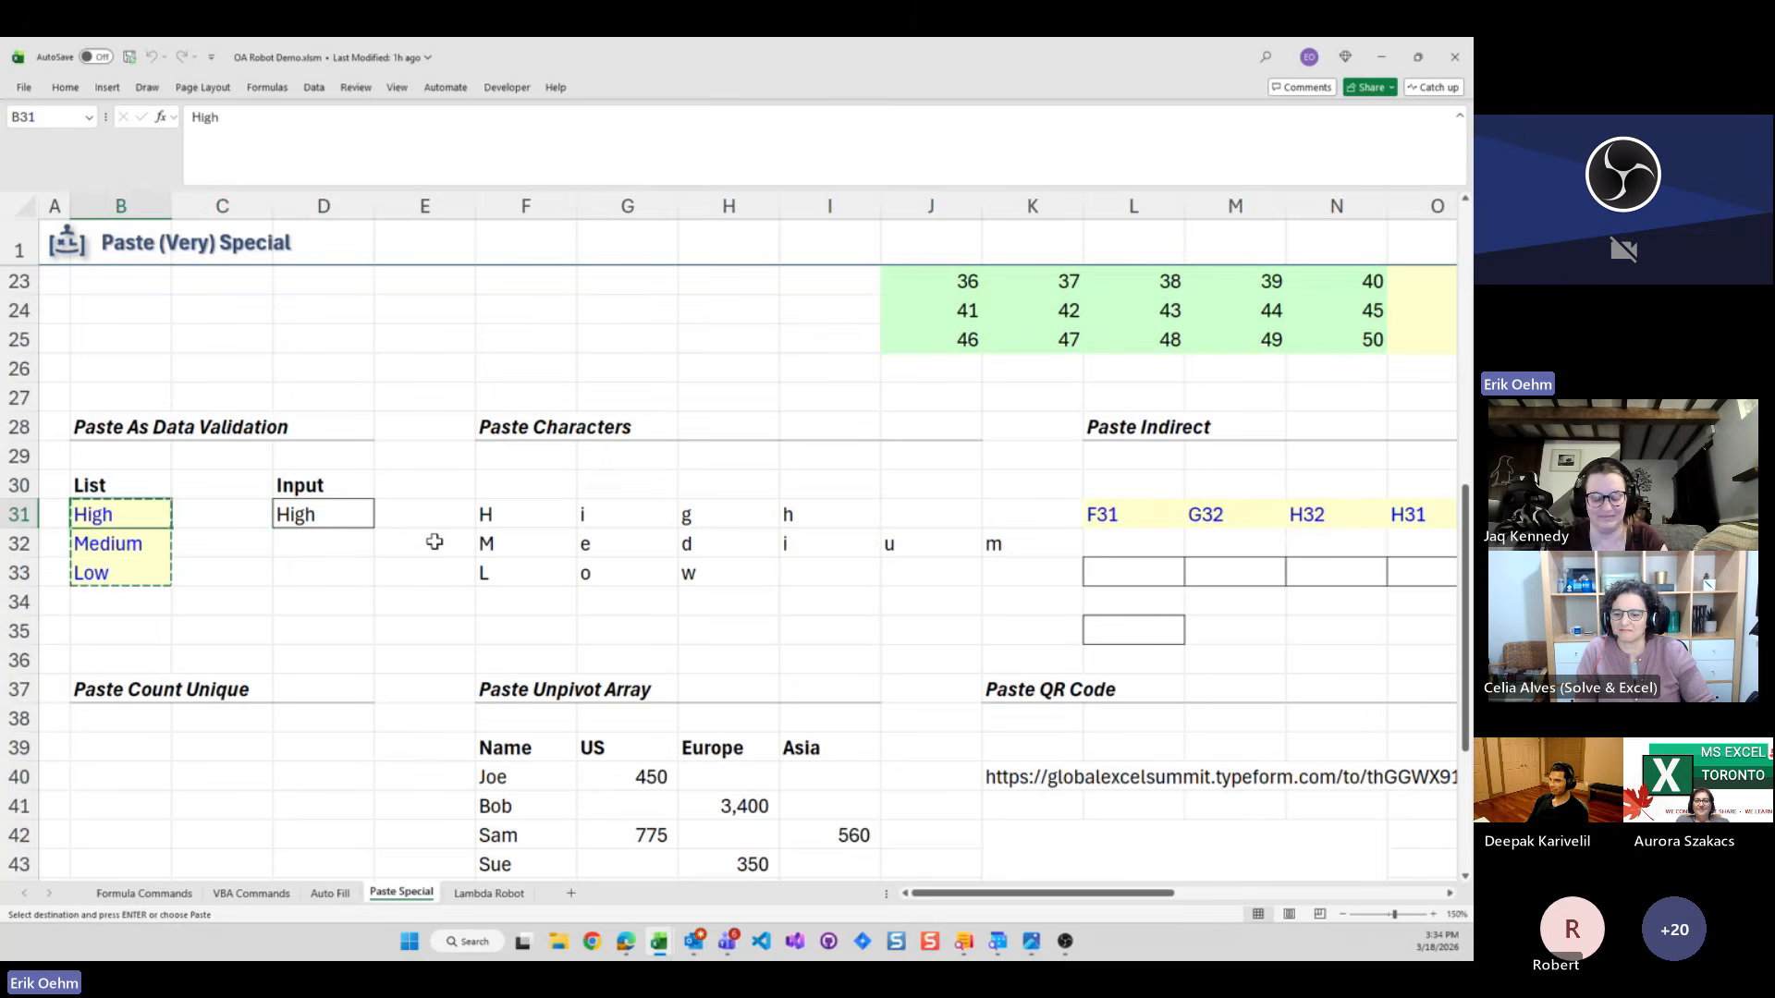
Review the source list and the letter-splitting formula in F31
key("Down")
key("Down")
key("Up")
key("Up")
key("Right")
key("Right")
key("Right")
key("Right")
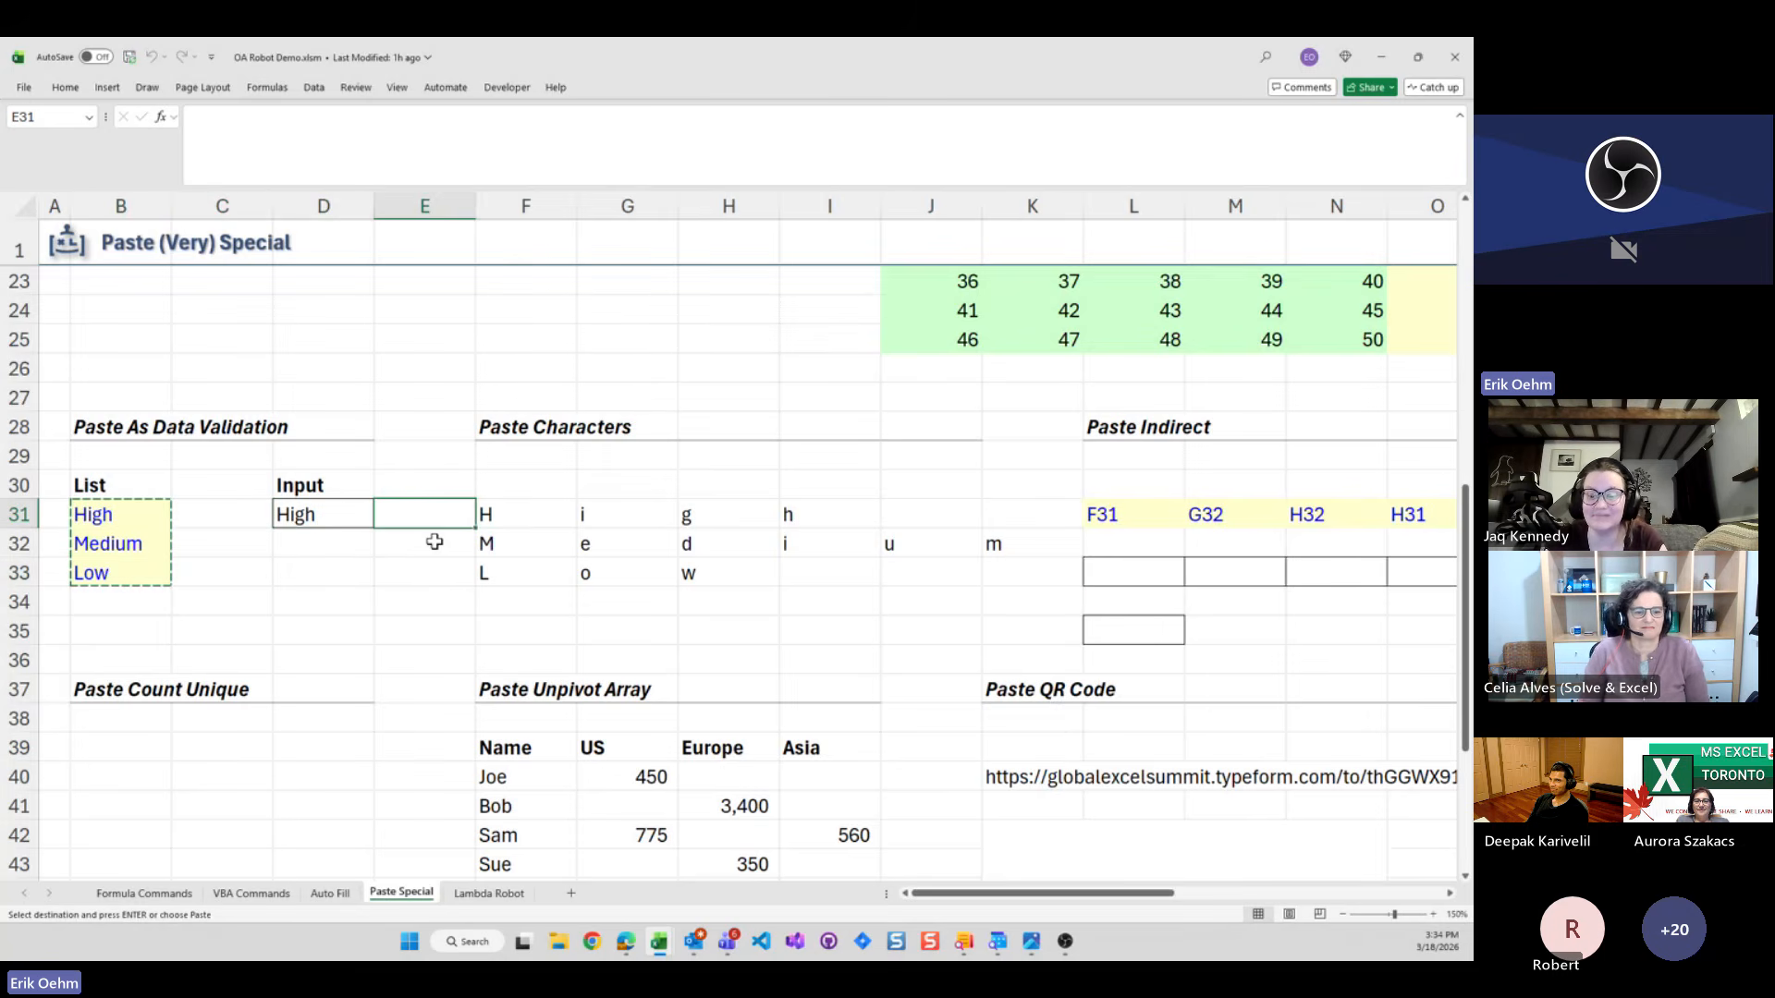
key("Left")
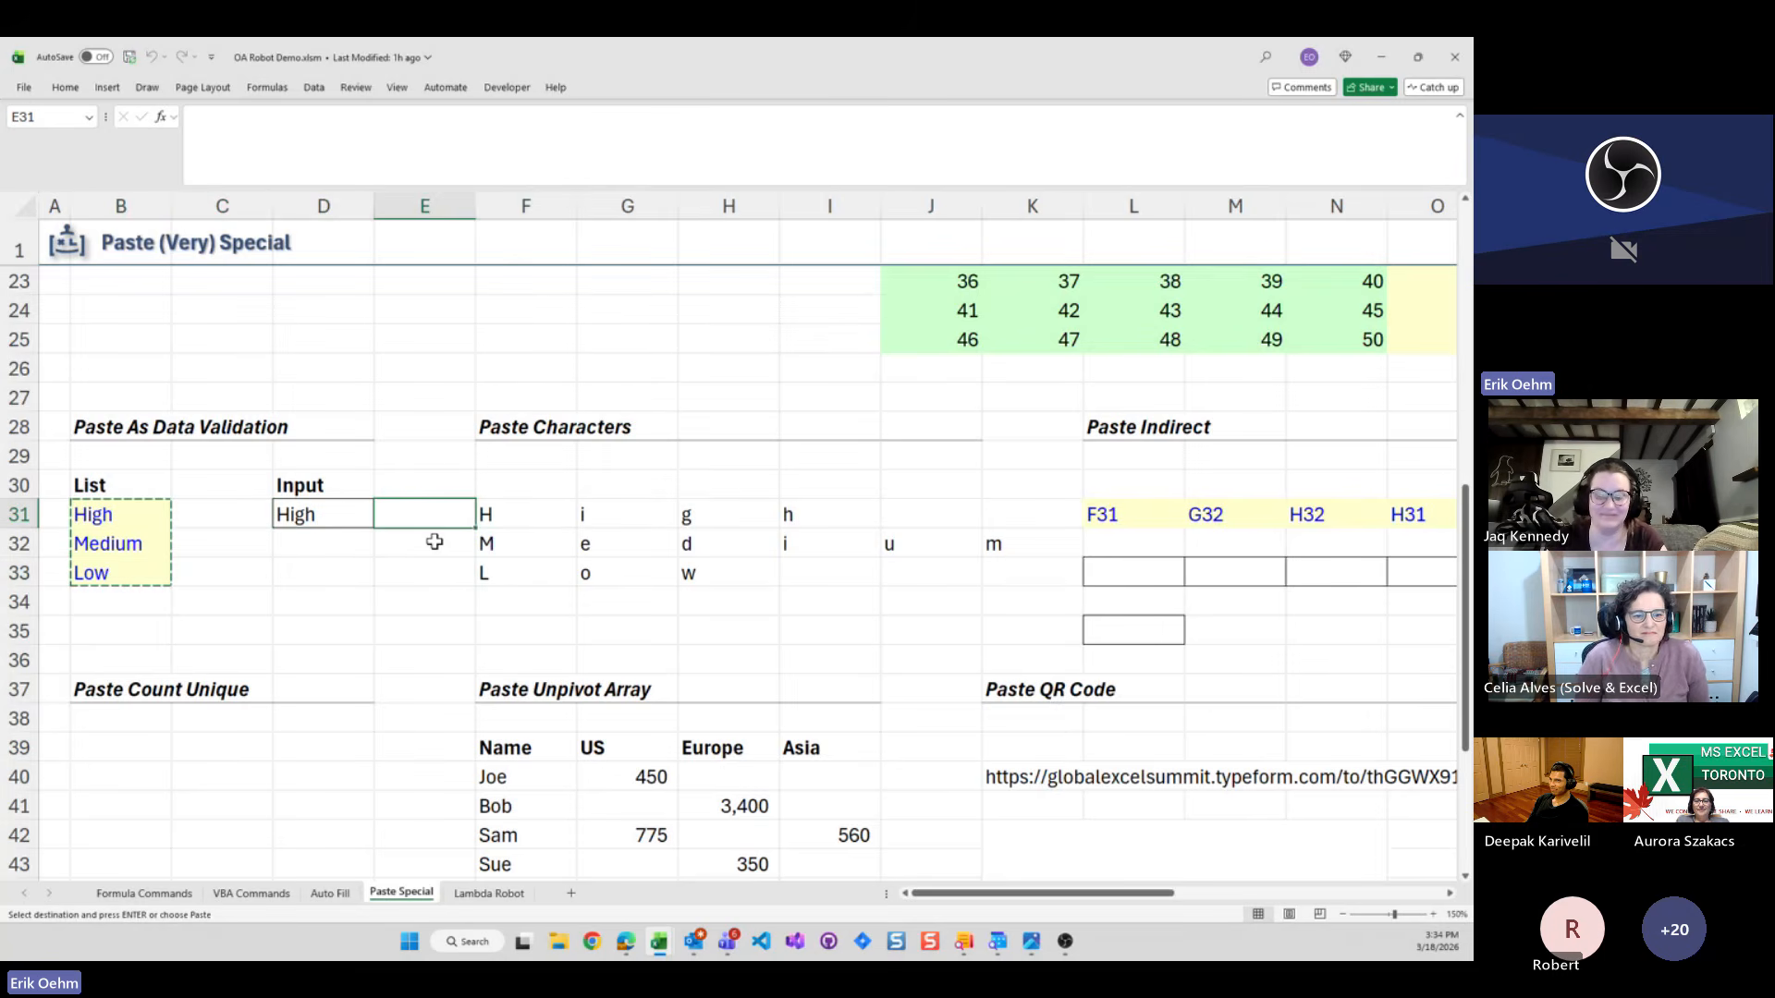
key("Down")
key("Down")
key("Down")
key("Right")
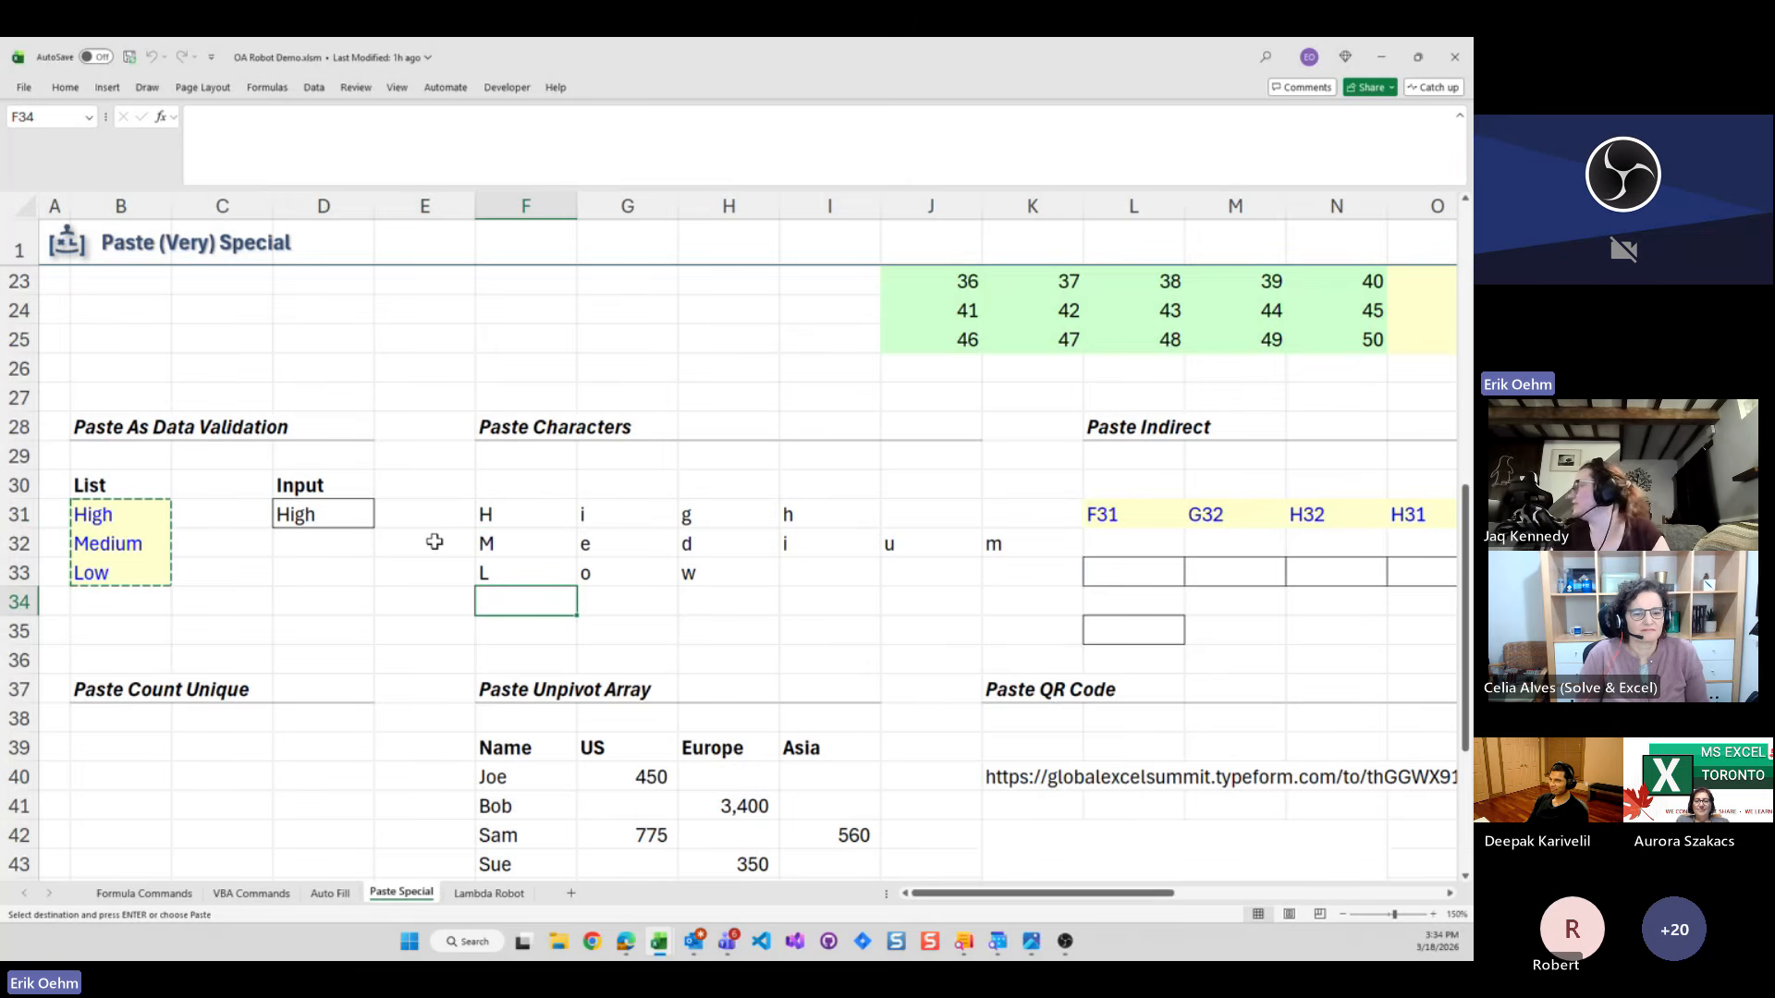
Look over the Paste Indirect row and the SplitByCharacter formula in F31
key("Right")
key("Right")
key("Right")
key("Right")
key("Right")
key("Right")
key("Right")
key("Right")
key("Right")
key("Right")
key("Right")
key("Right")
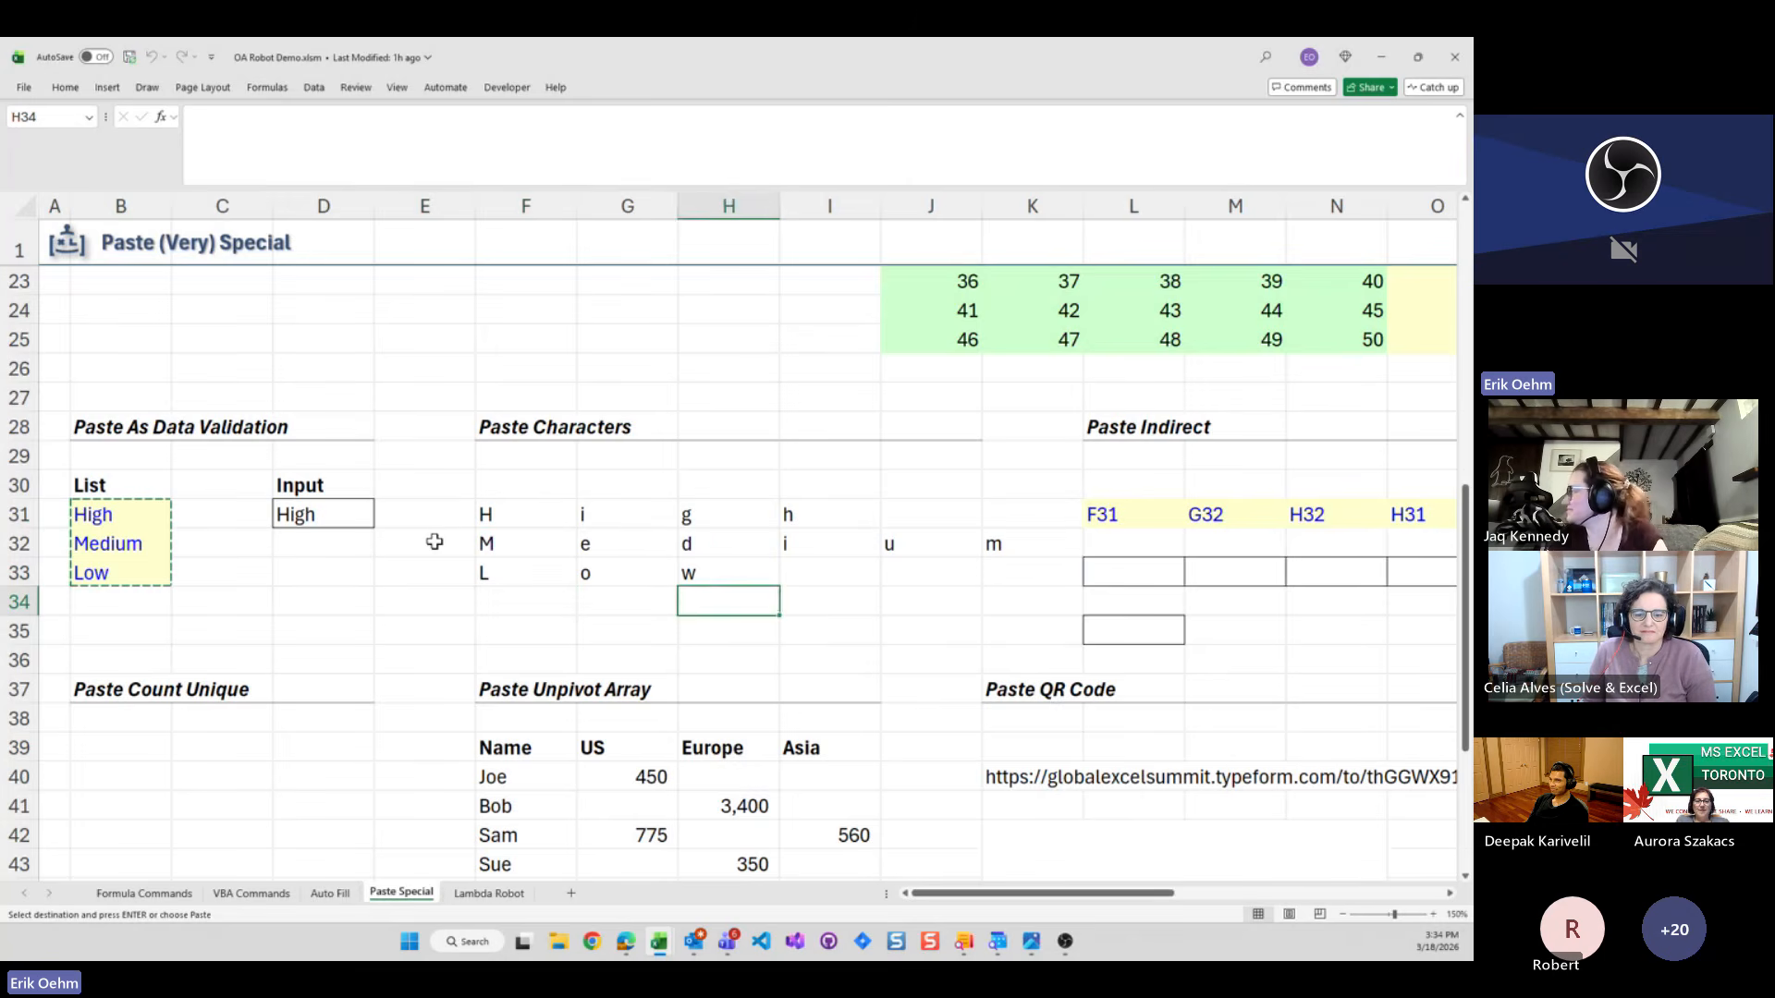
key("Right")
key("Right")
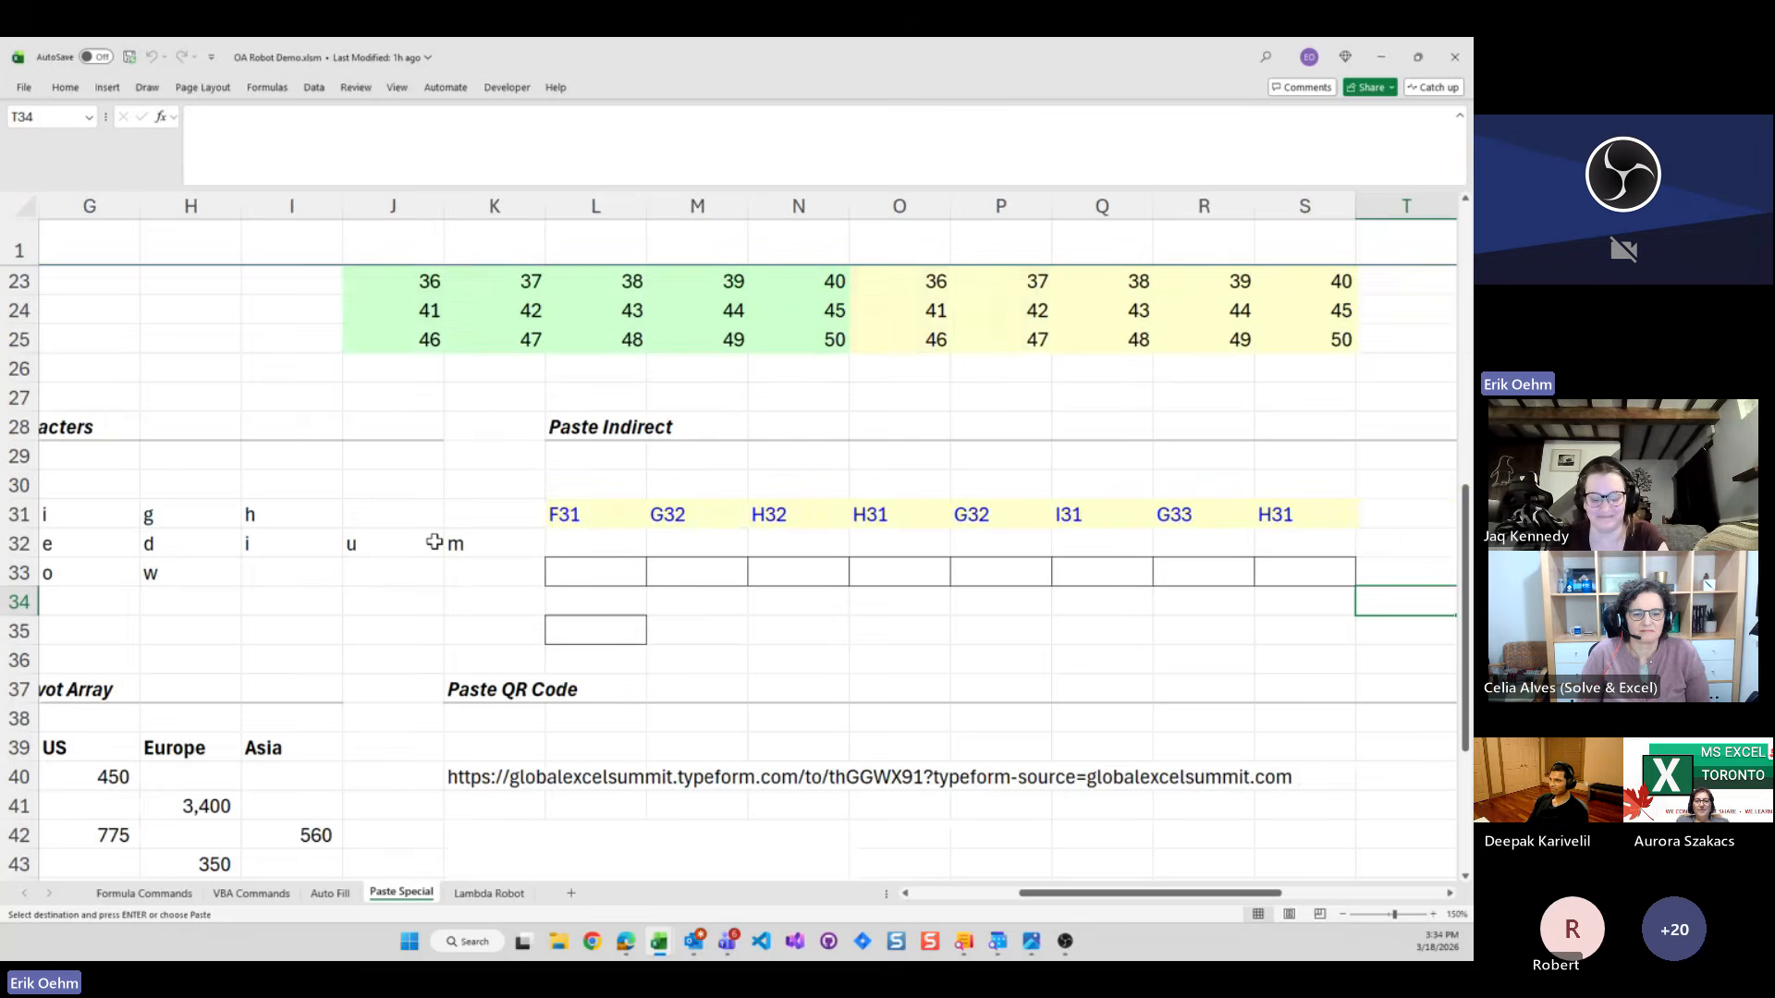
key("Left")
key("Left")
key("Left")
key("Left")
key("Left")
key("Left")
key("Left")
key("Left")
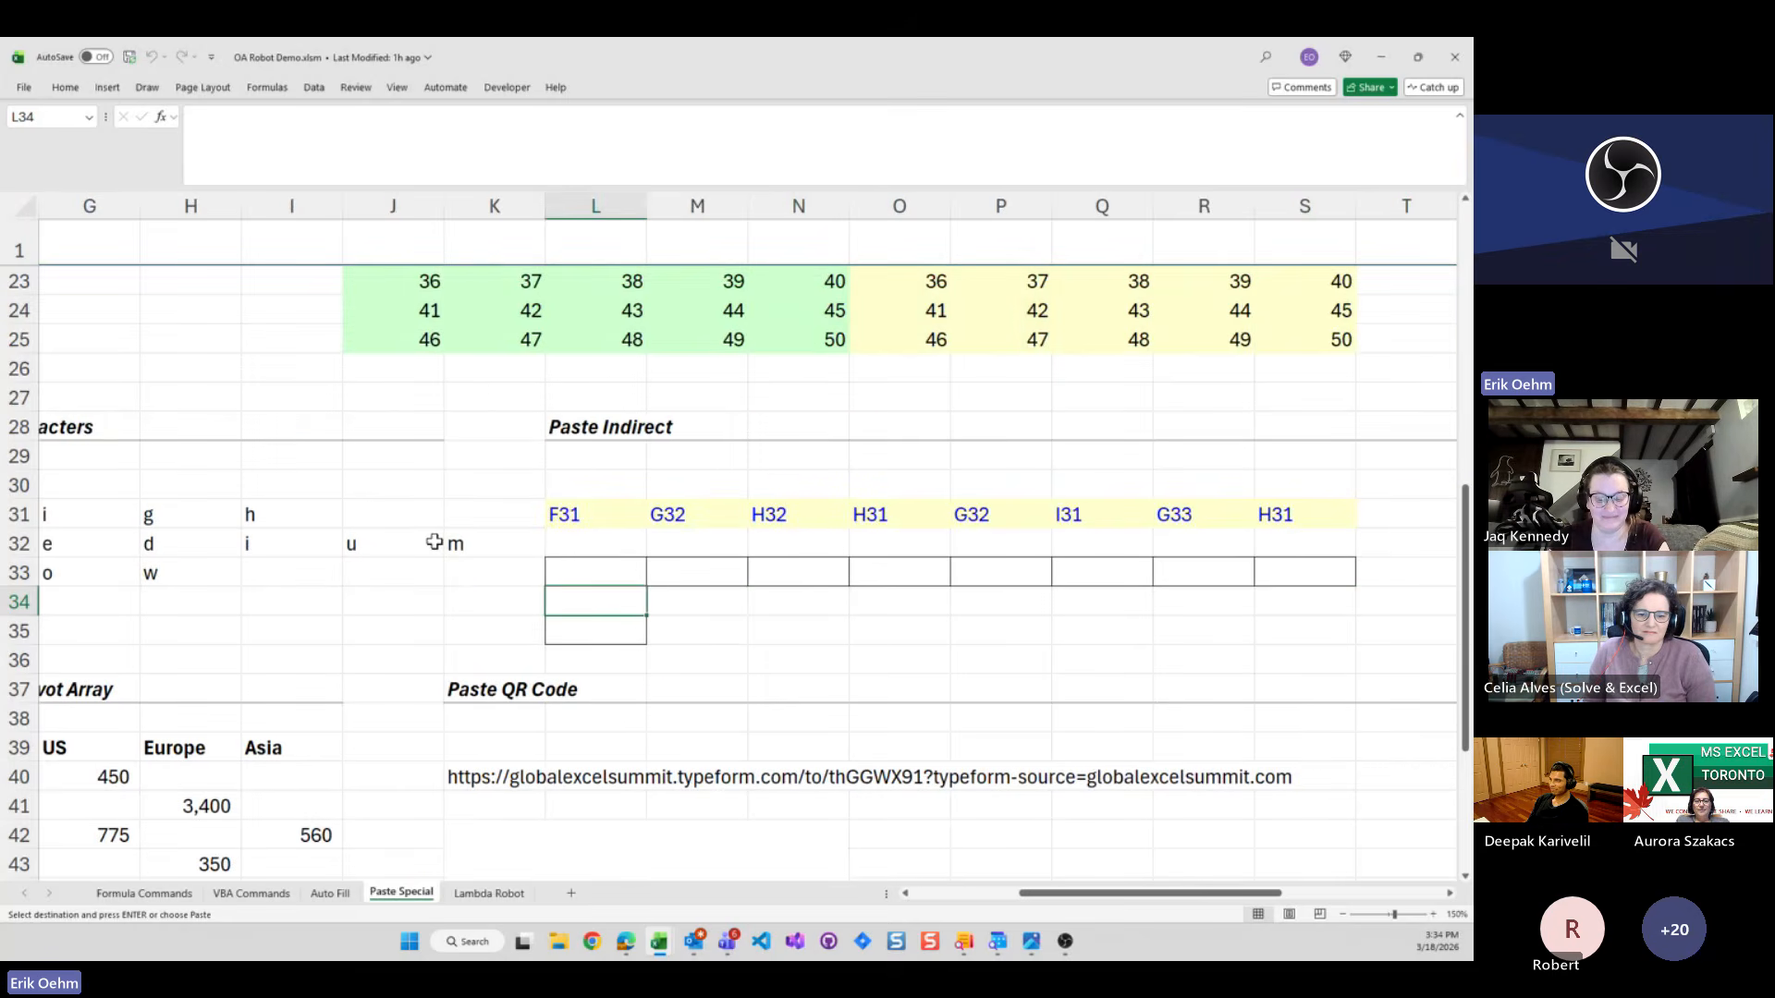
key("Up")
key("Up")
key("Up")
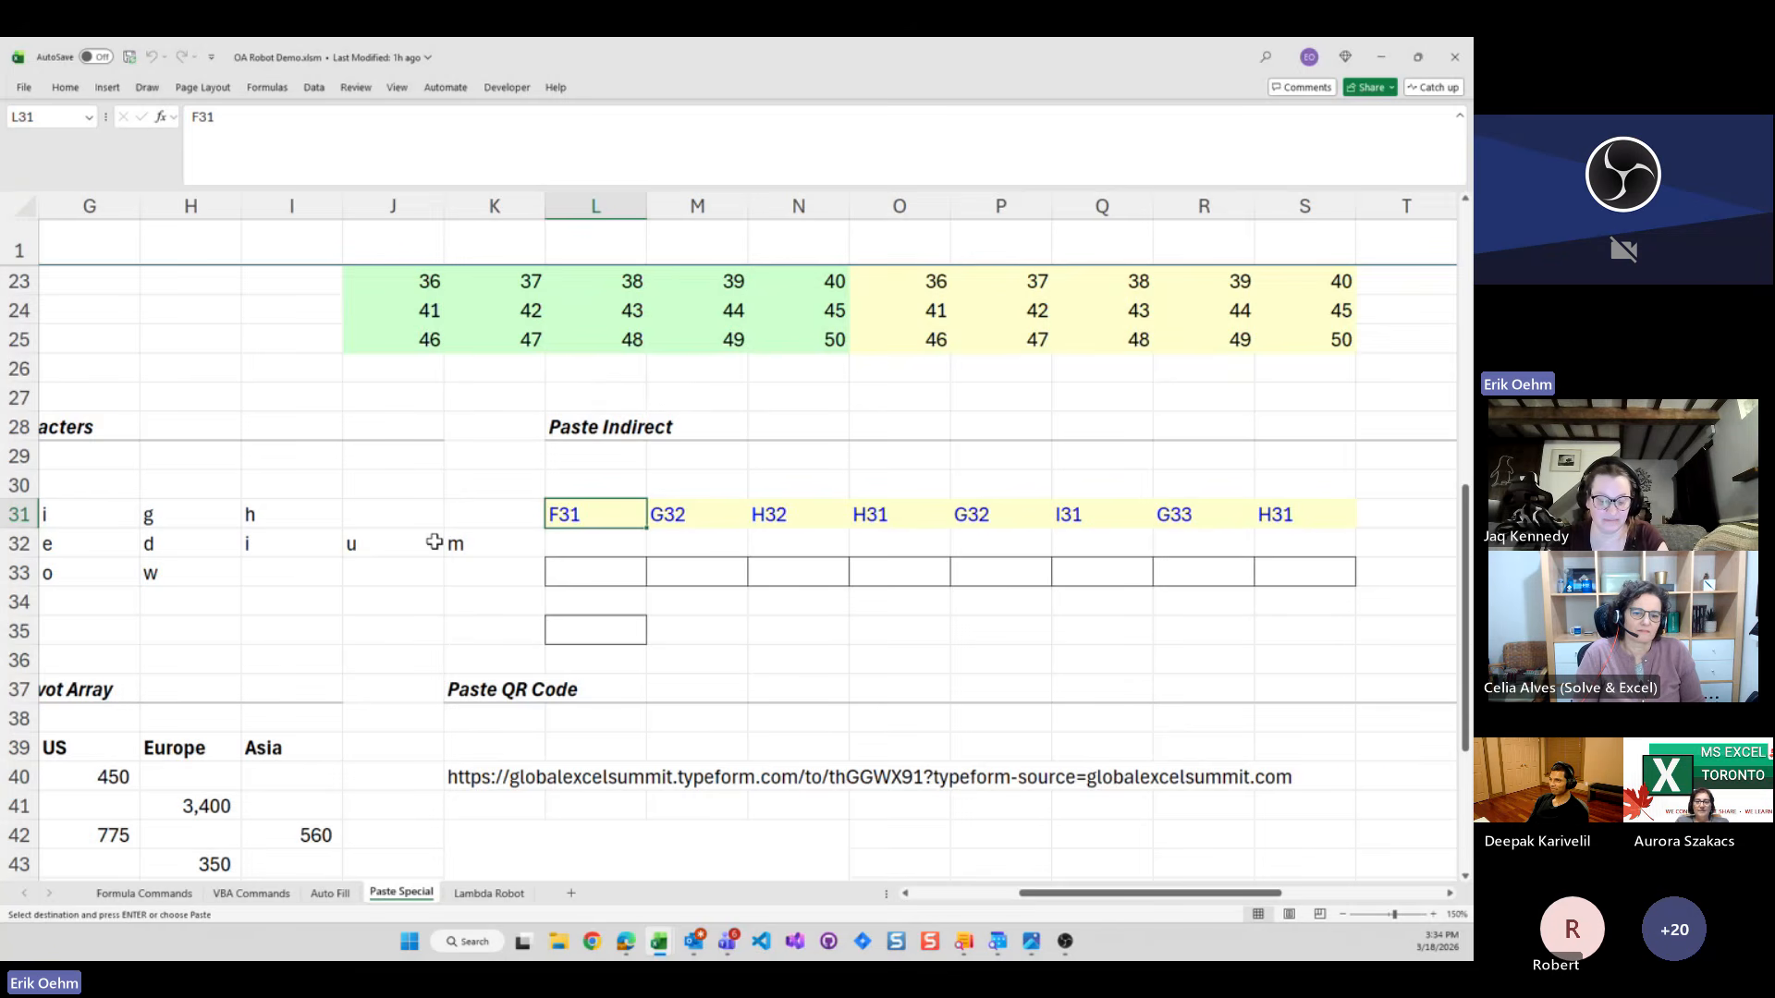
key("Left")
key("Left")
key("Left")
key("Left")
key("Left")
key("Left")
key("Left")
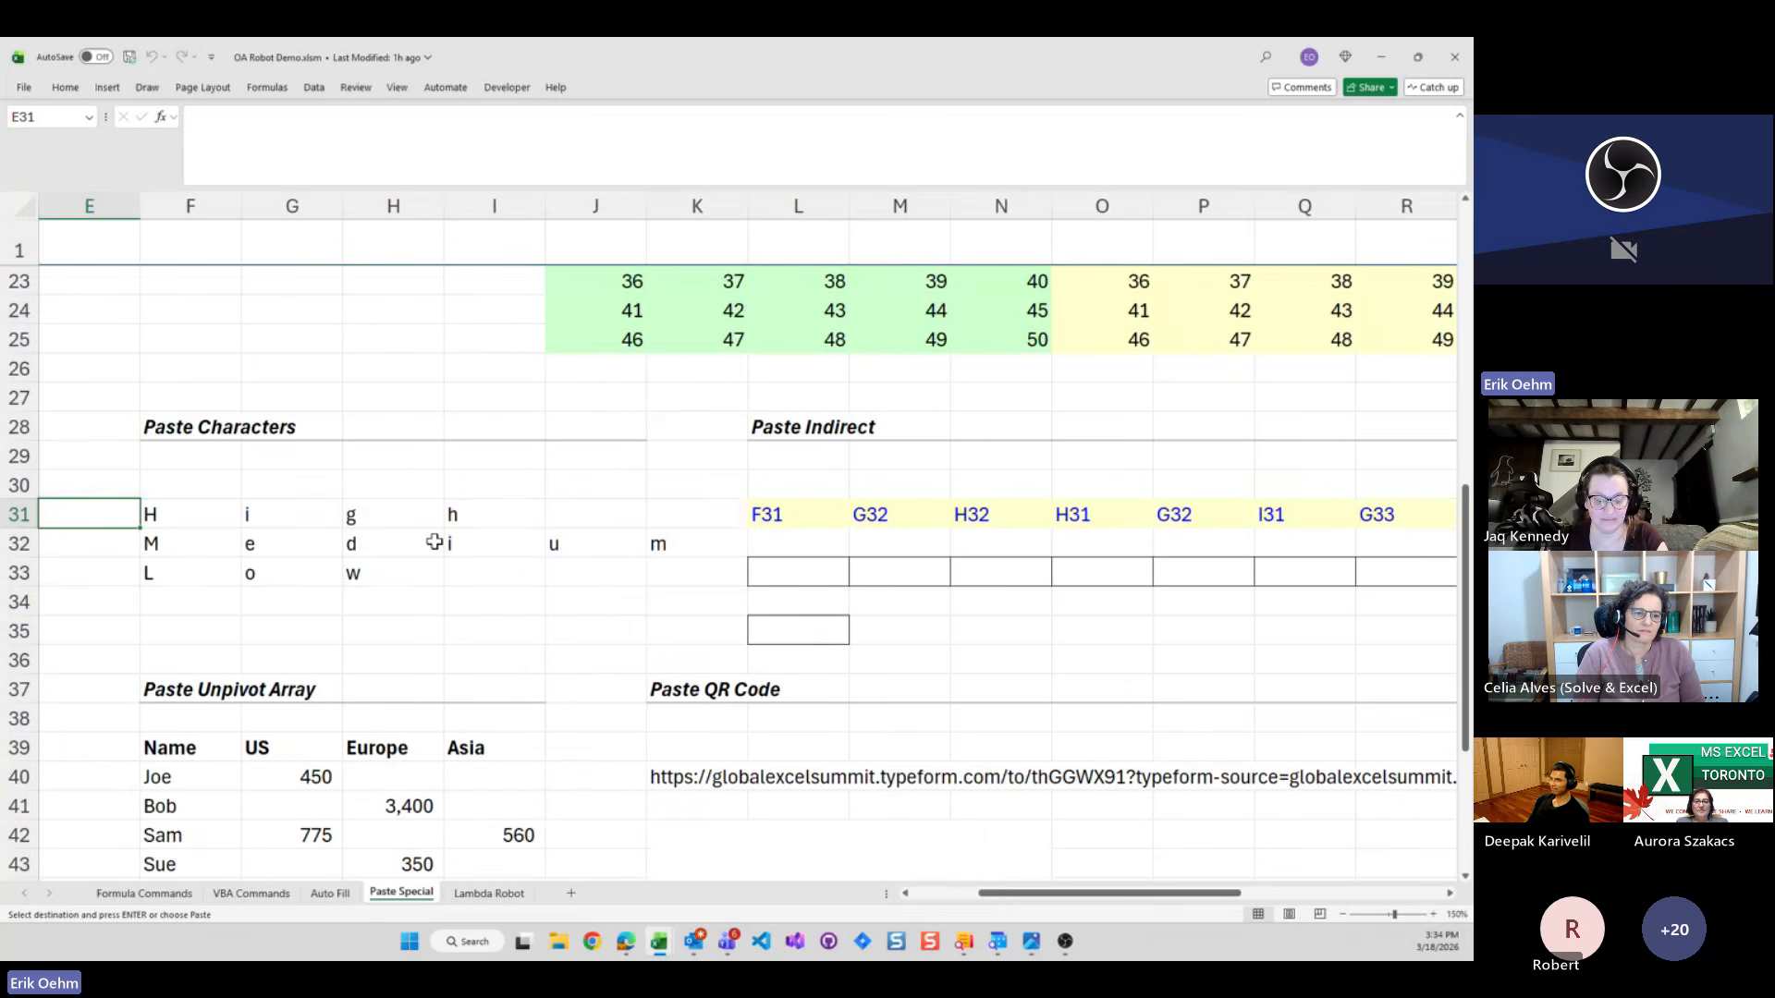
key("Right")
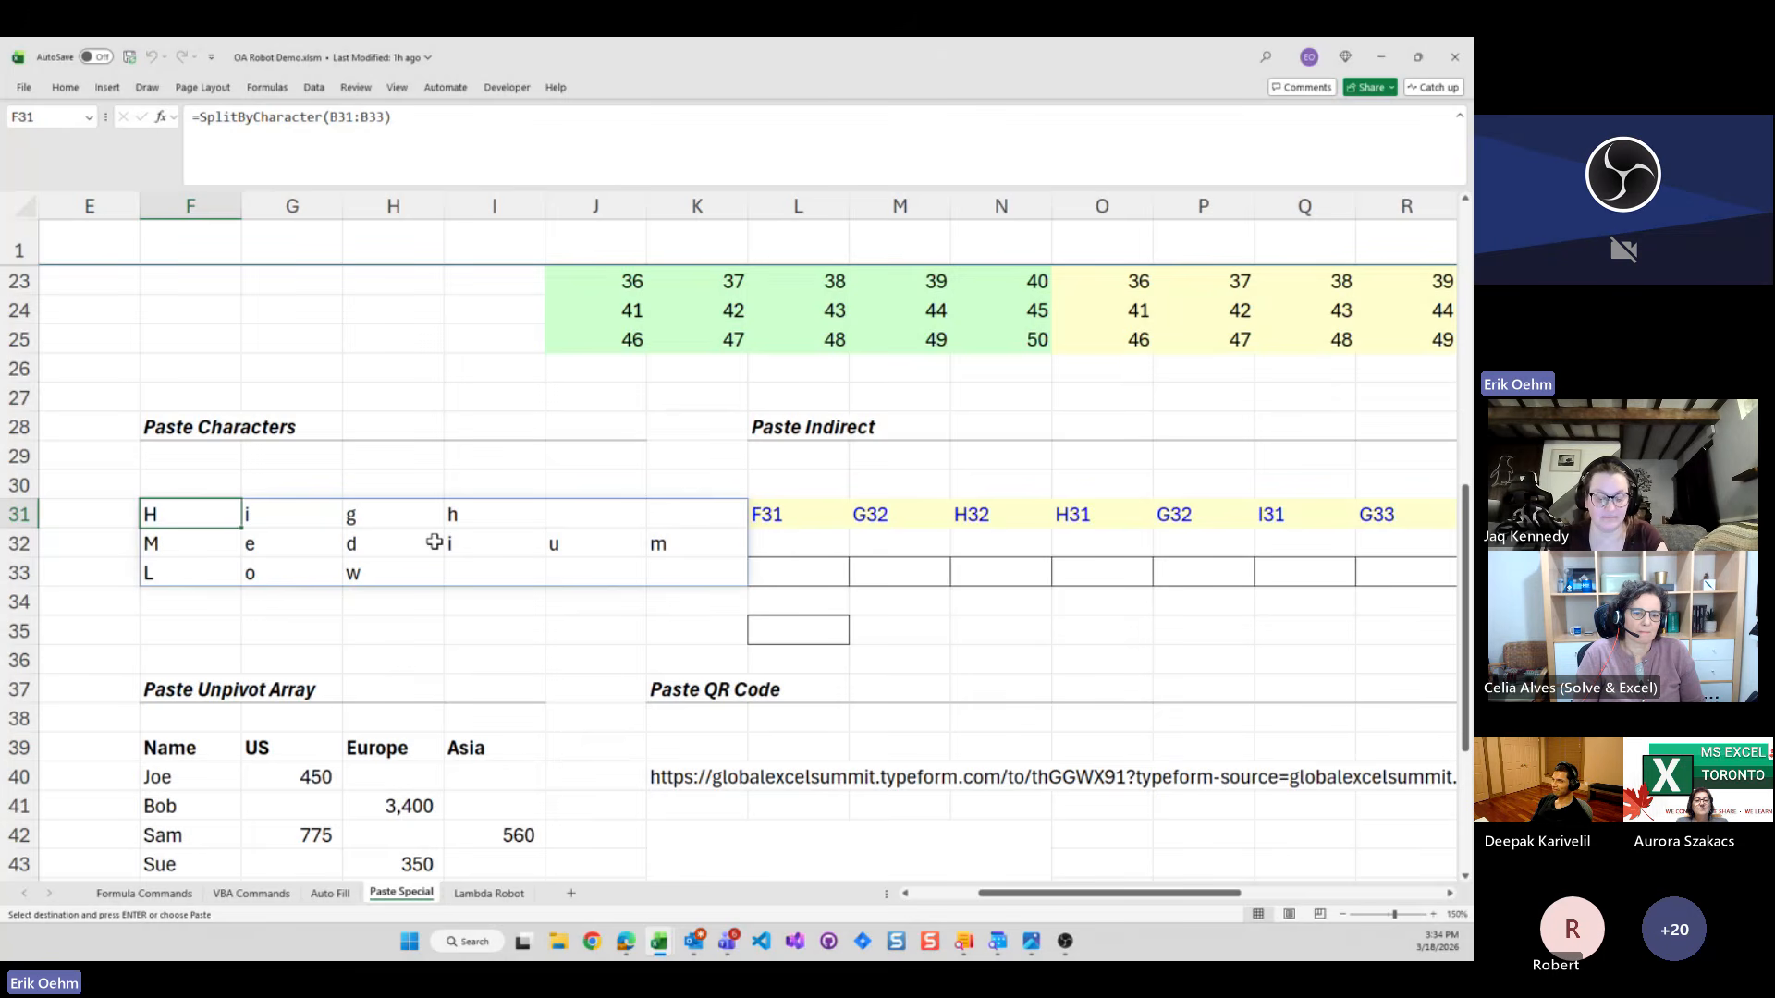
key("Right")
key("Right")
key("Right")
key("Right")
key("Right")
key("Right")
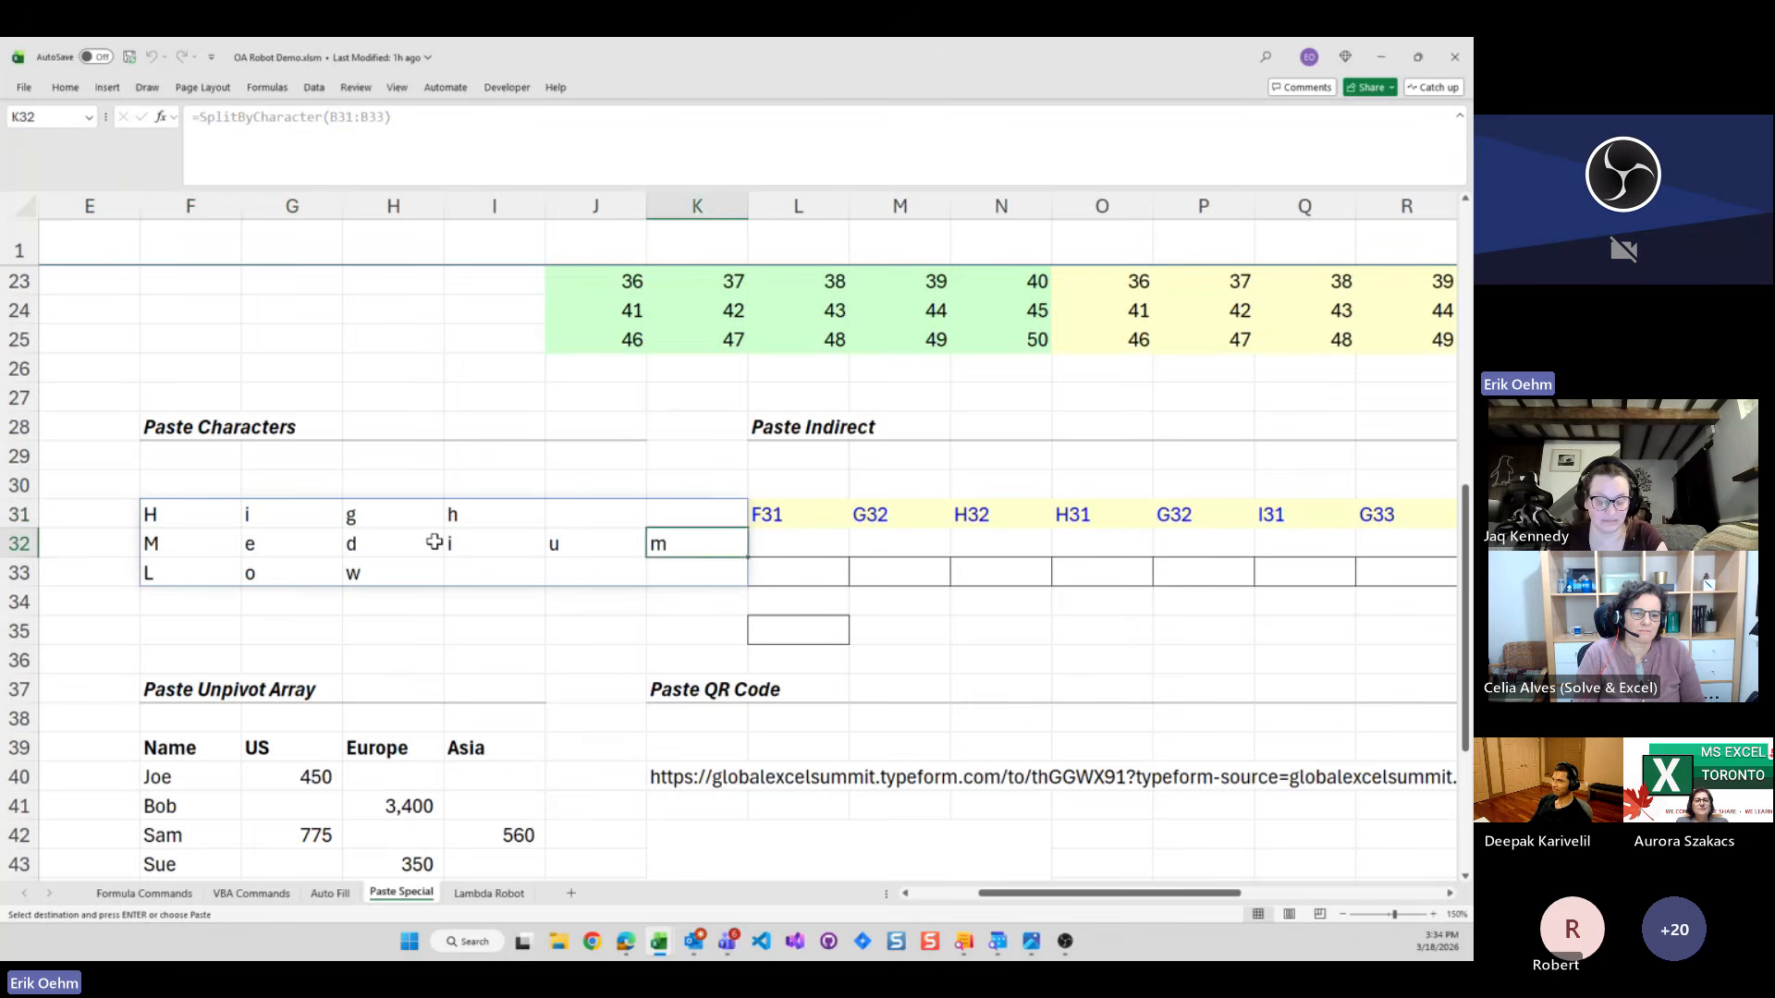
Copy the eight addresses in L31:S31 and run Paste Indirect Of Range into L33
key("ctrl+shift+Right")
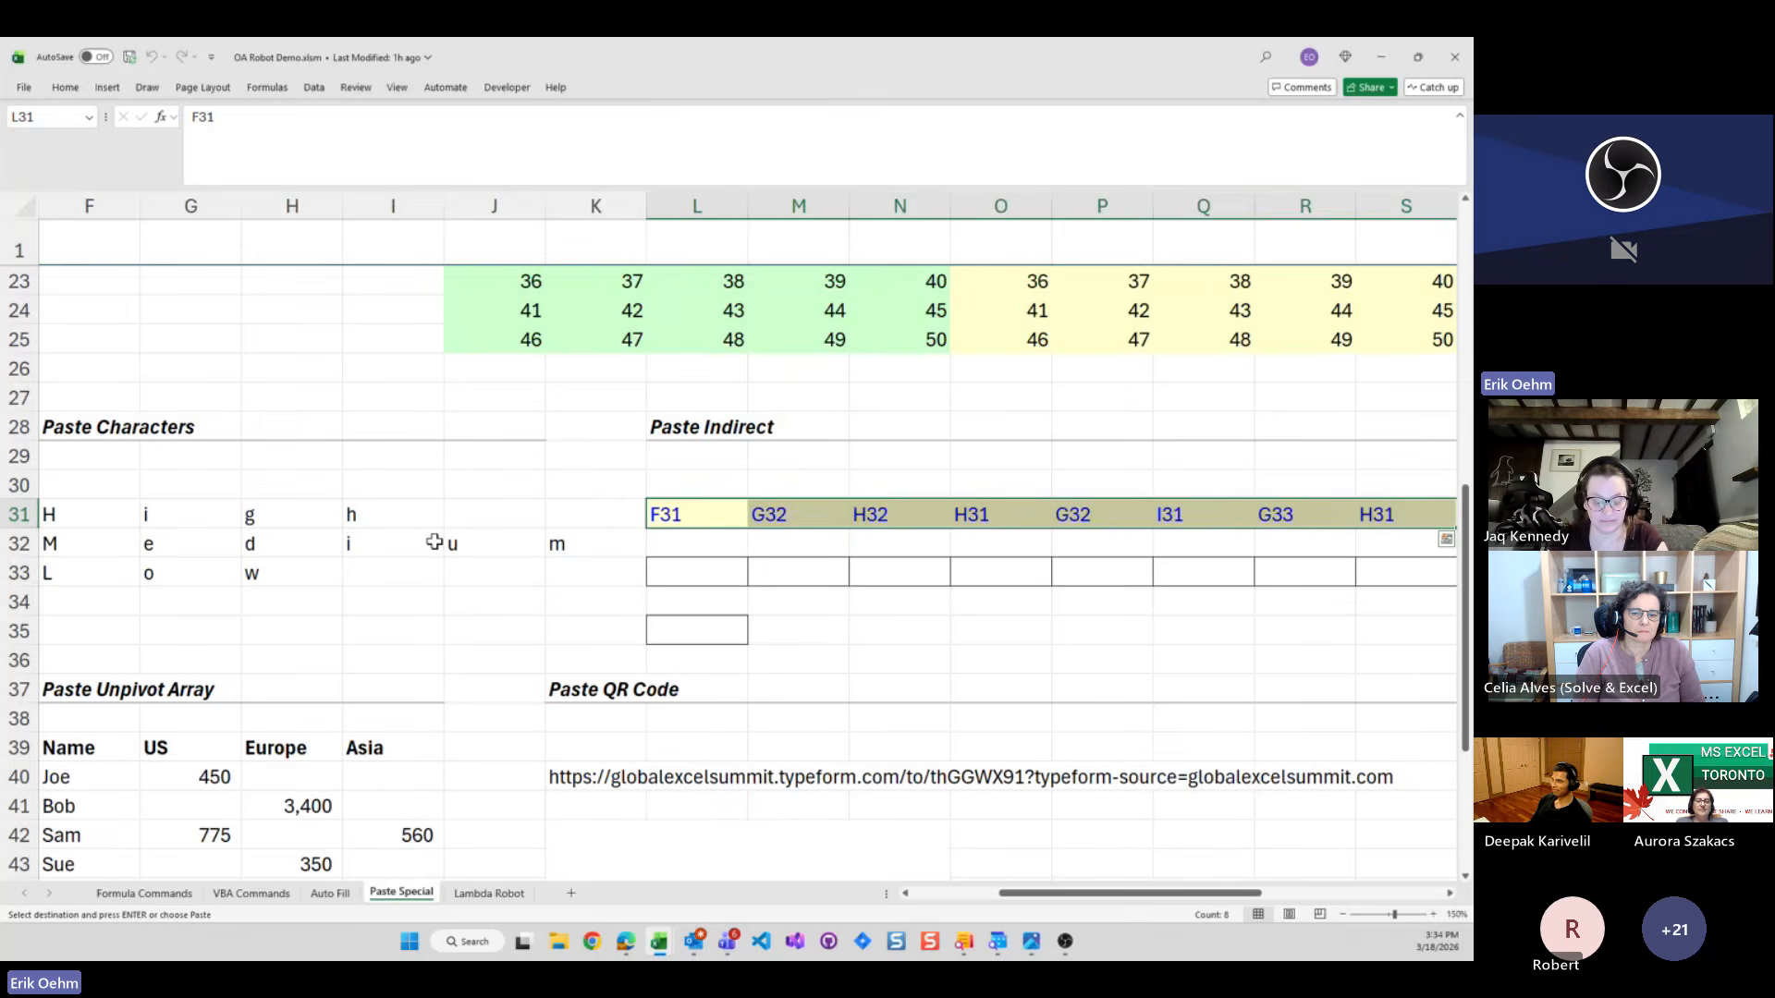
key("ctrl+c")
key("Down")
key("Down")
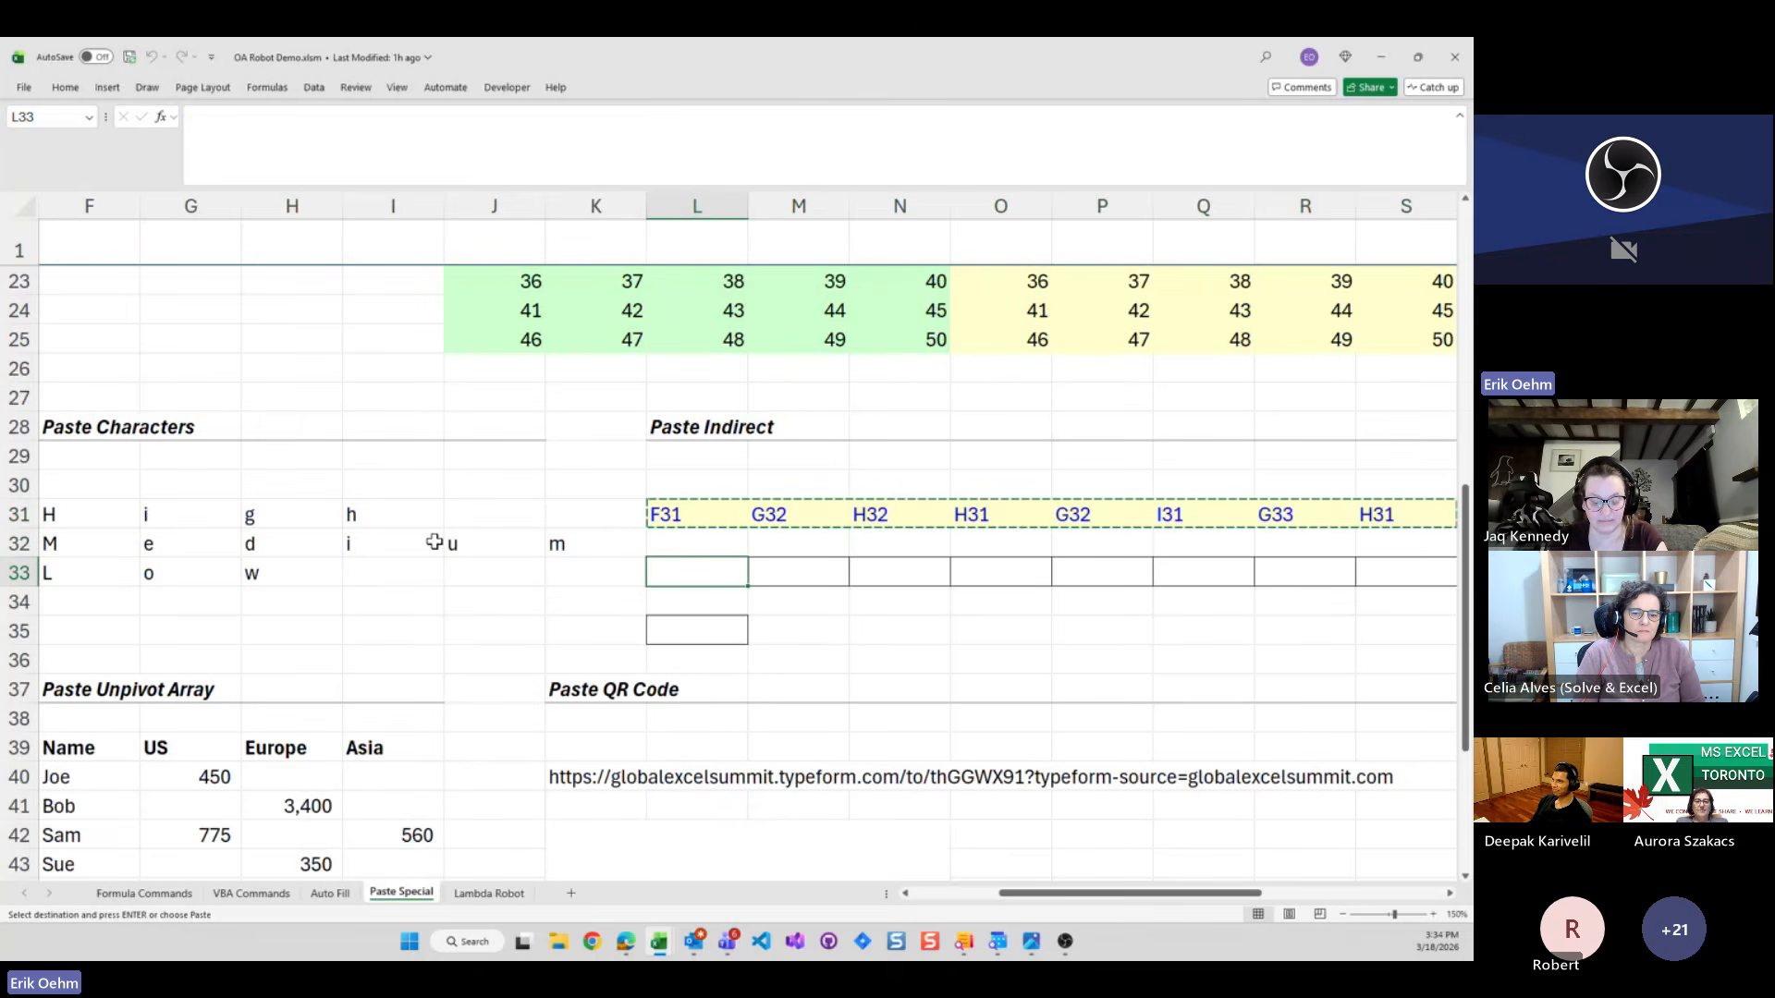
key("ctrl+shift+p")
type("pi")
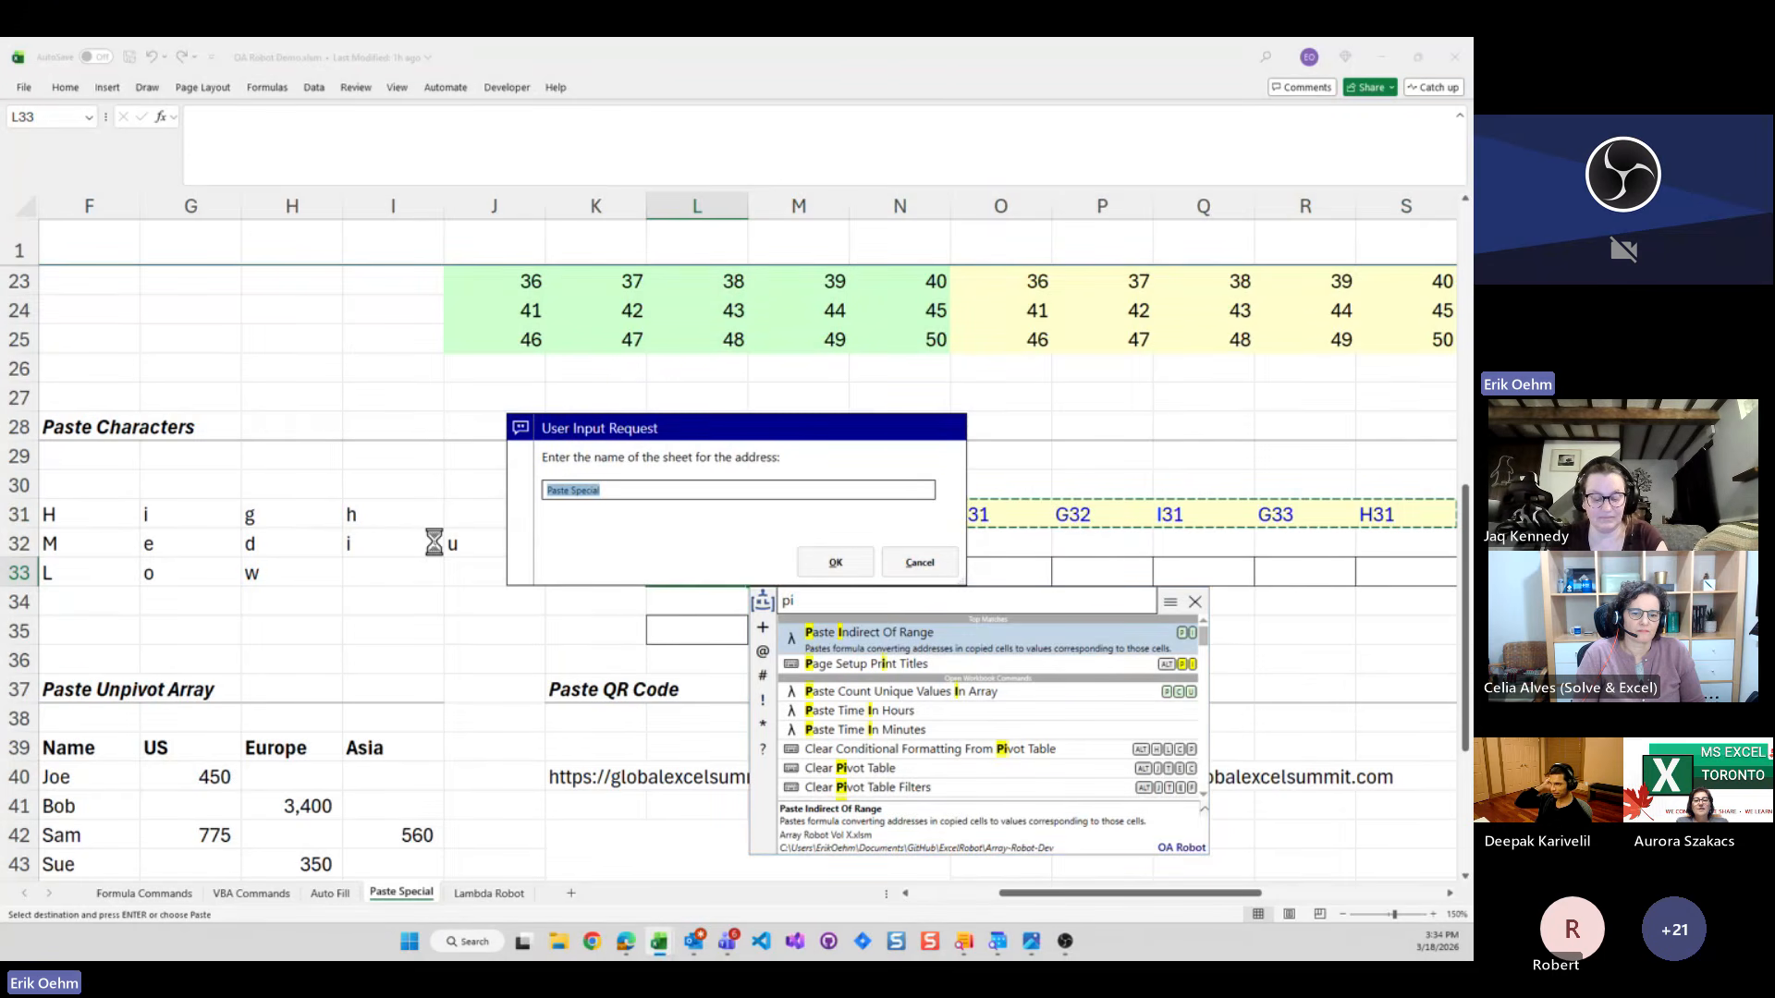
key("Return")
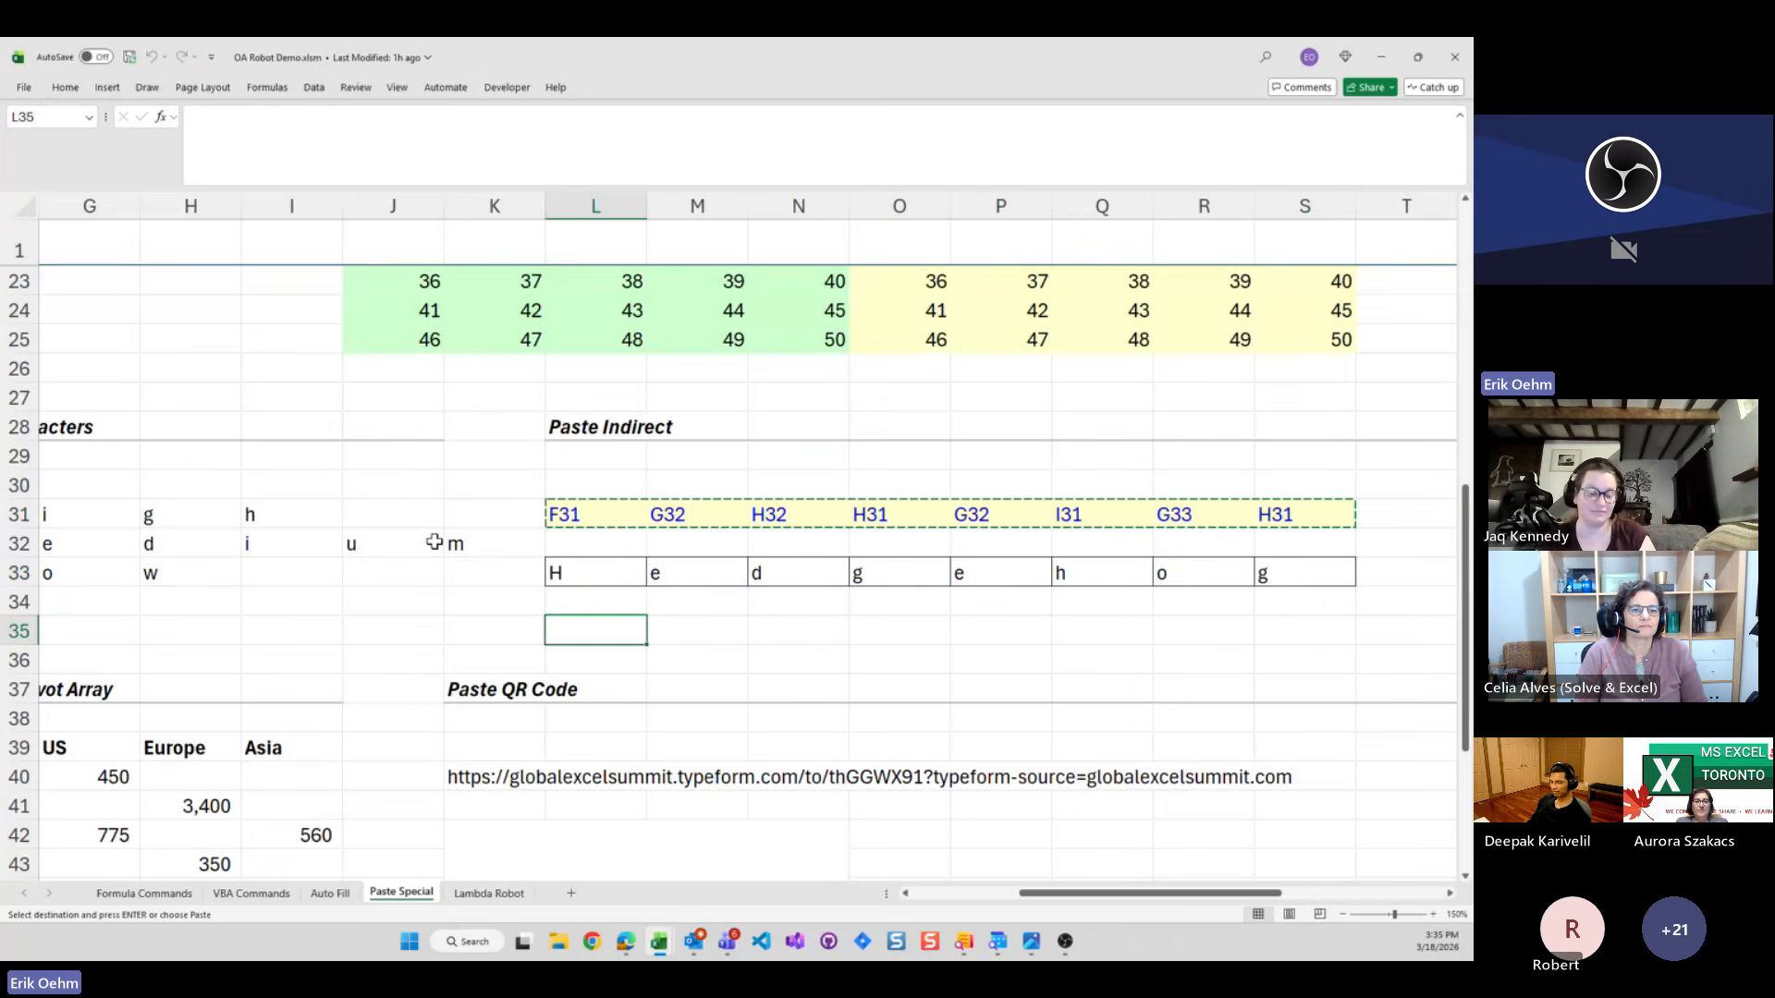
Enter =CONCAT(L33#) in L35 so it shows Hedgehog
type("=ca")
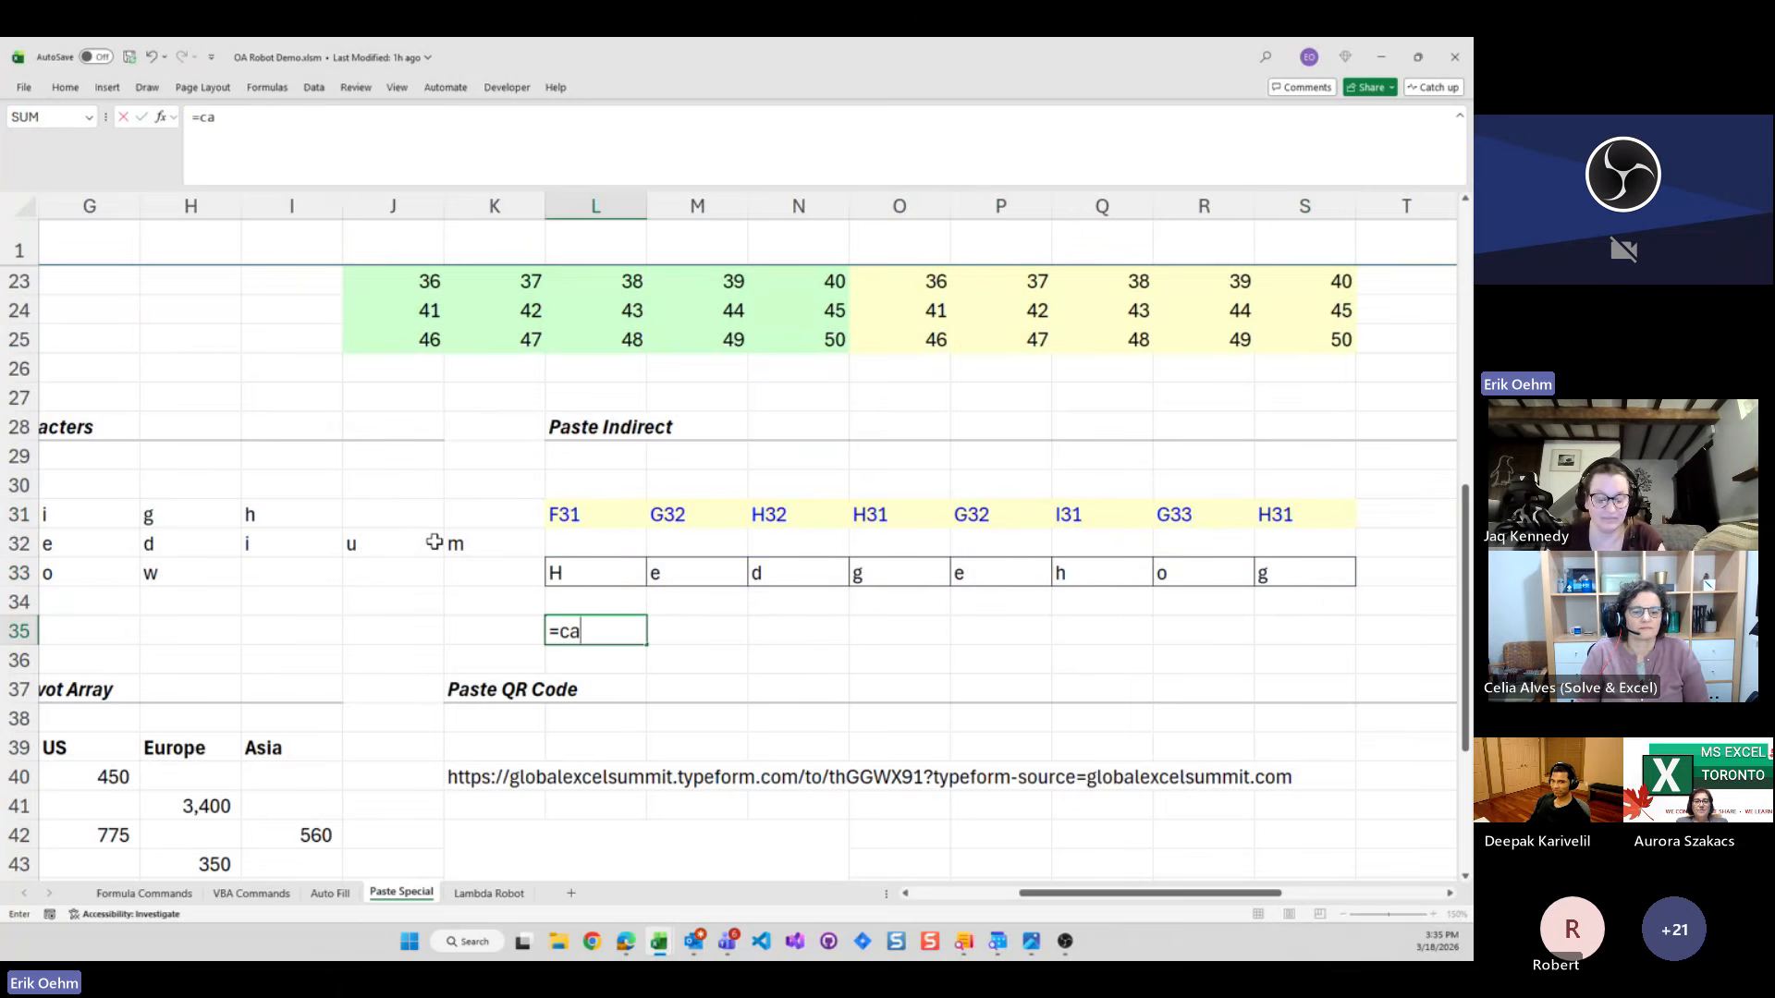
type("nca")
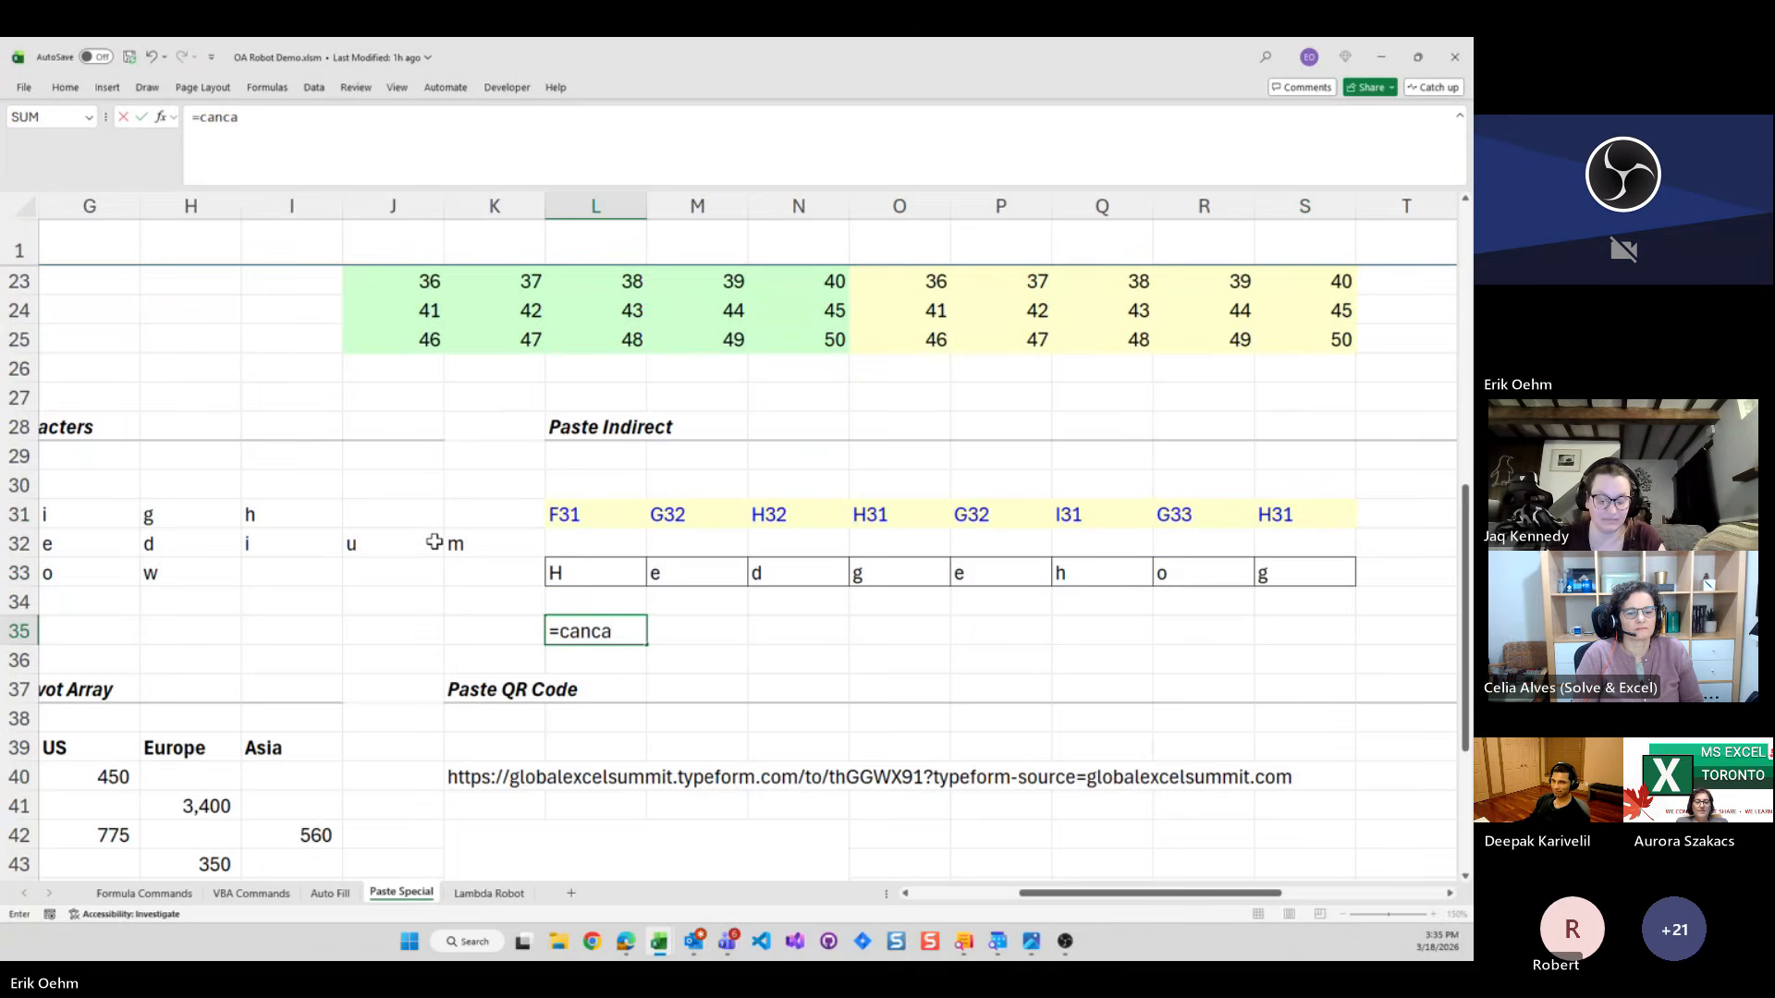
key("BackSpace")
key("BackSpace")
key("BackSpace")
key("BackSpace")
type("oncat(")
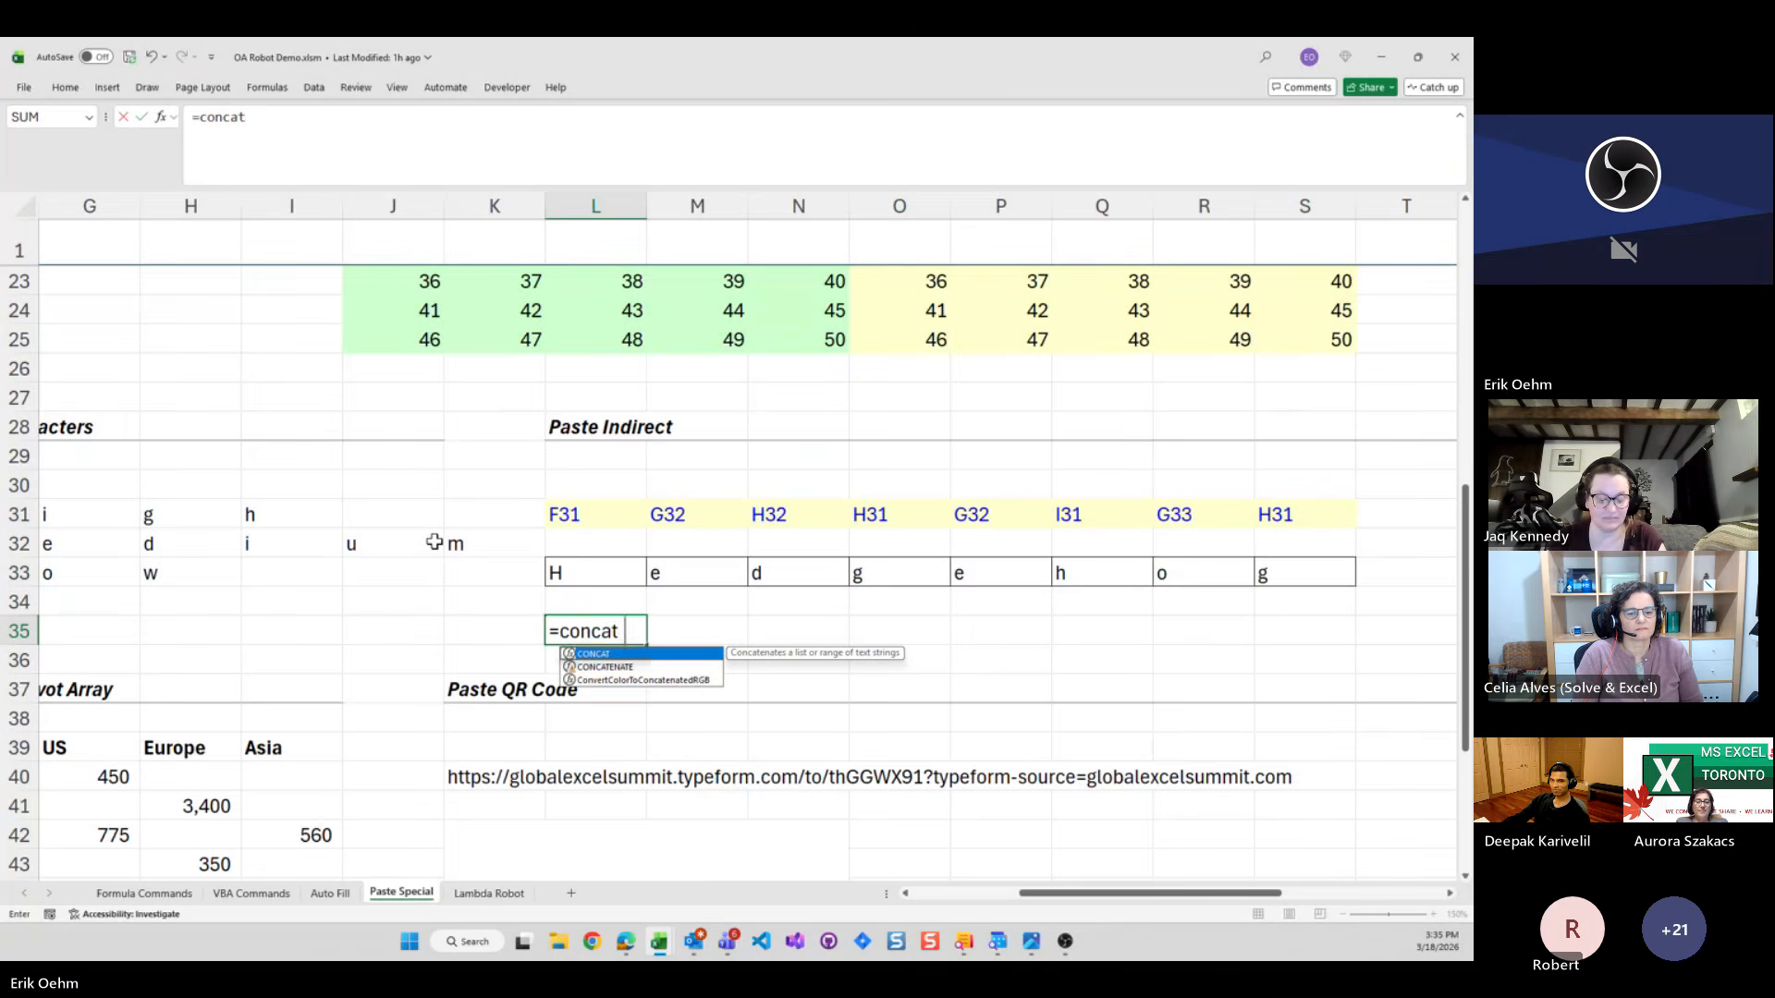
key("Up")
key("Up")
type("#")
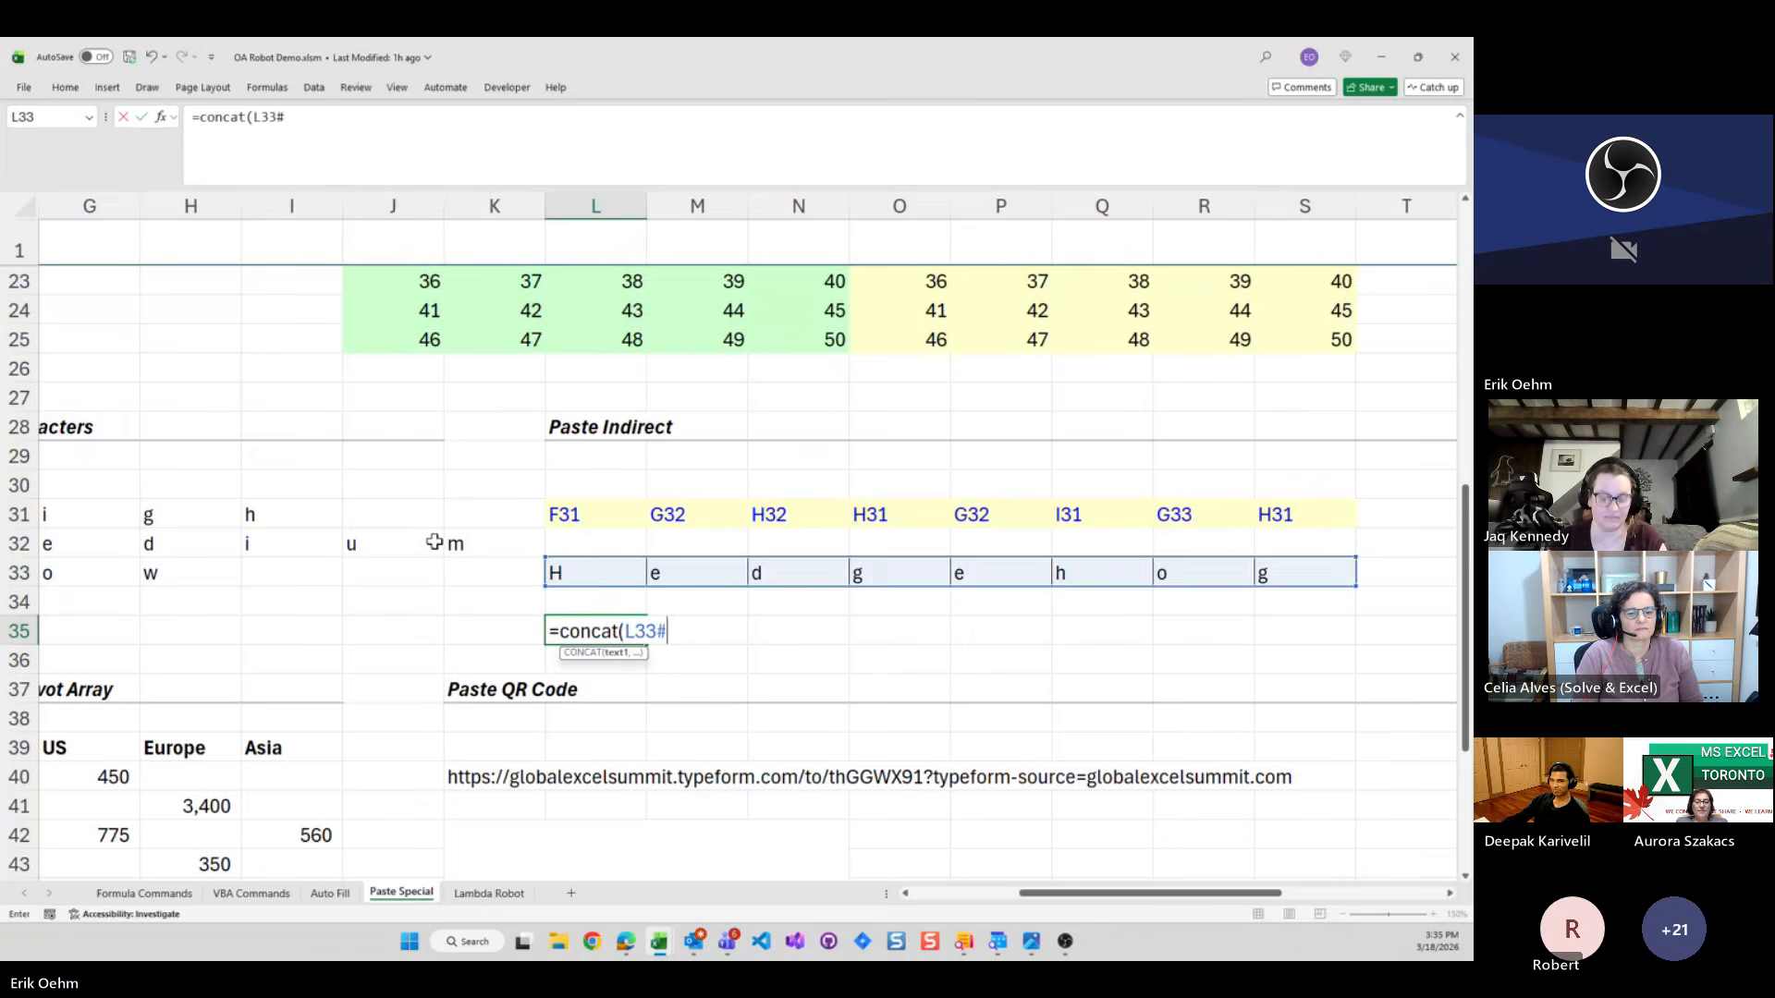
type(")")
key("Return")
key("Up")
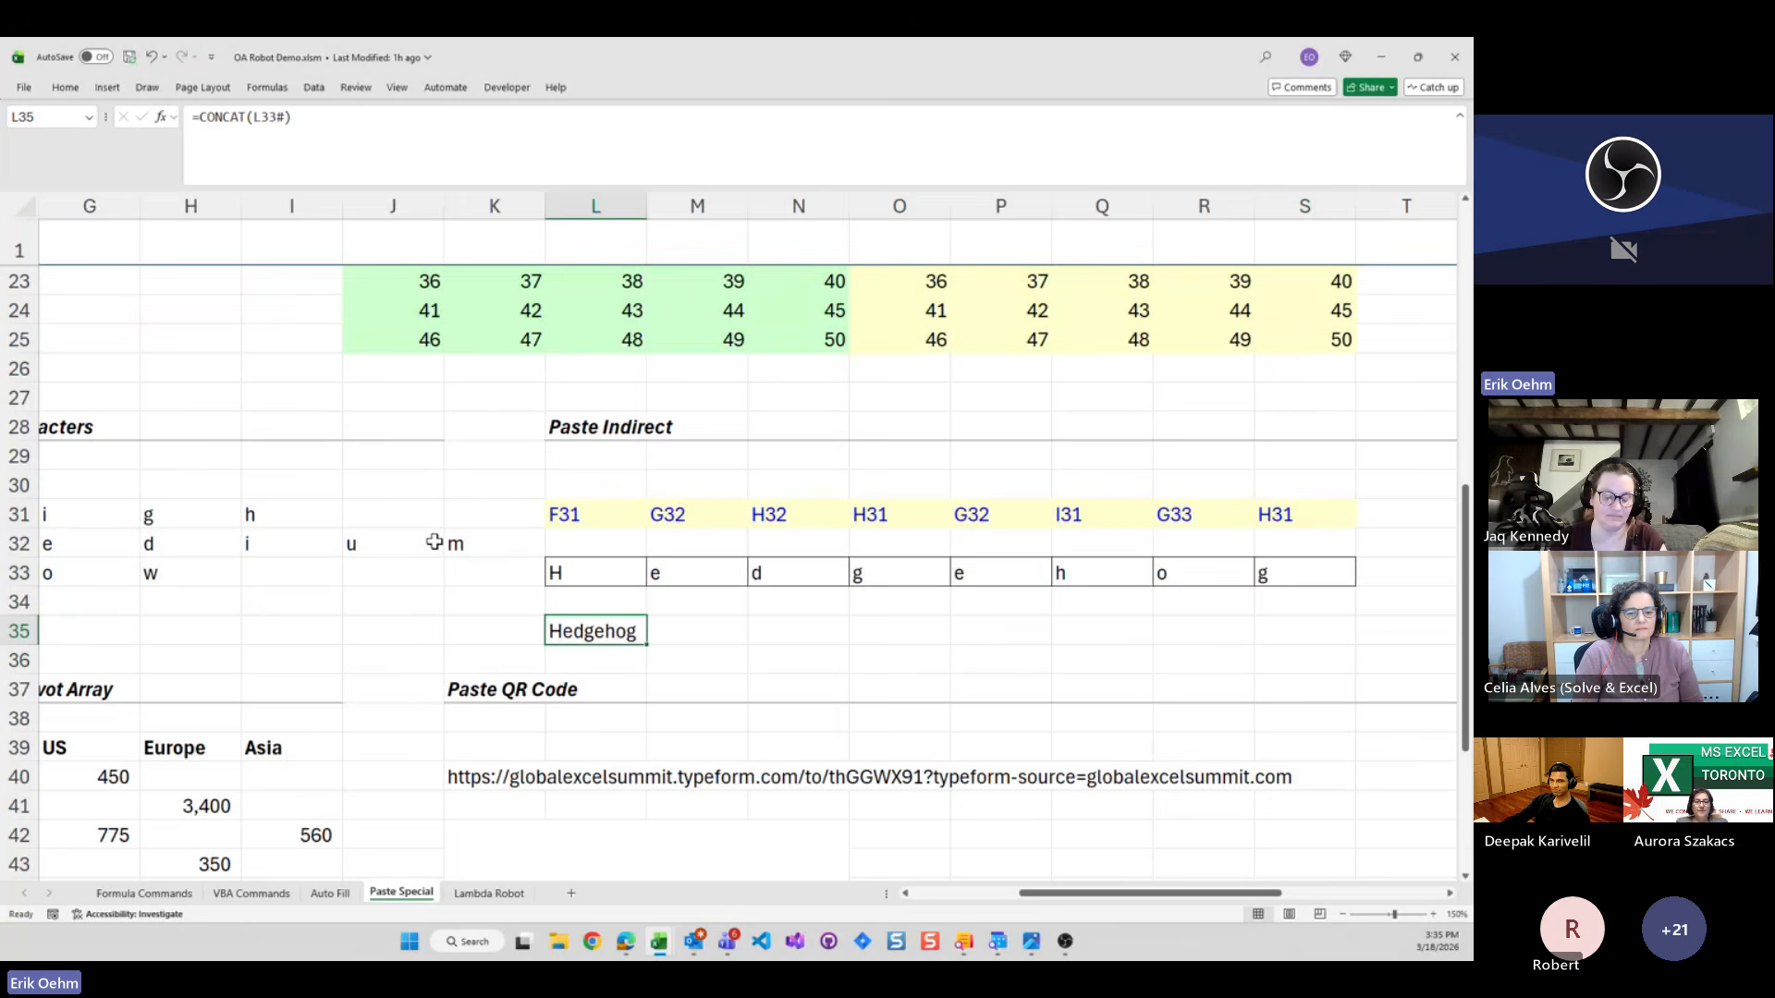
key("Left")
key("Left")
key("Left")
key("Left")
key("Left")
key("Left")
key("Left")
key("Left")
key("Left")
key("Left")
key("Left")
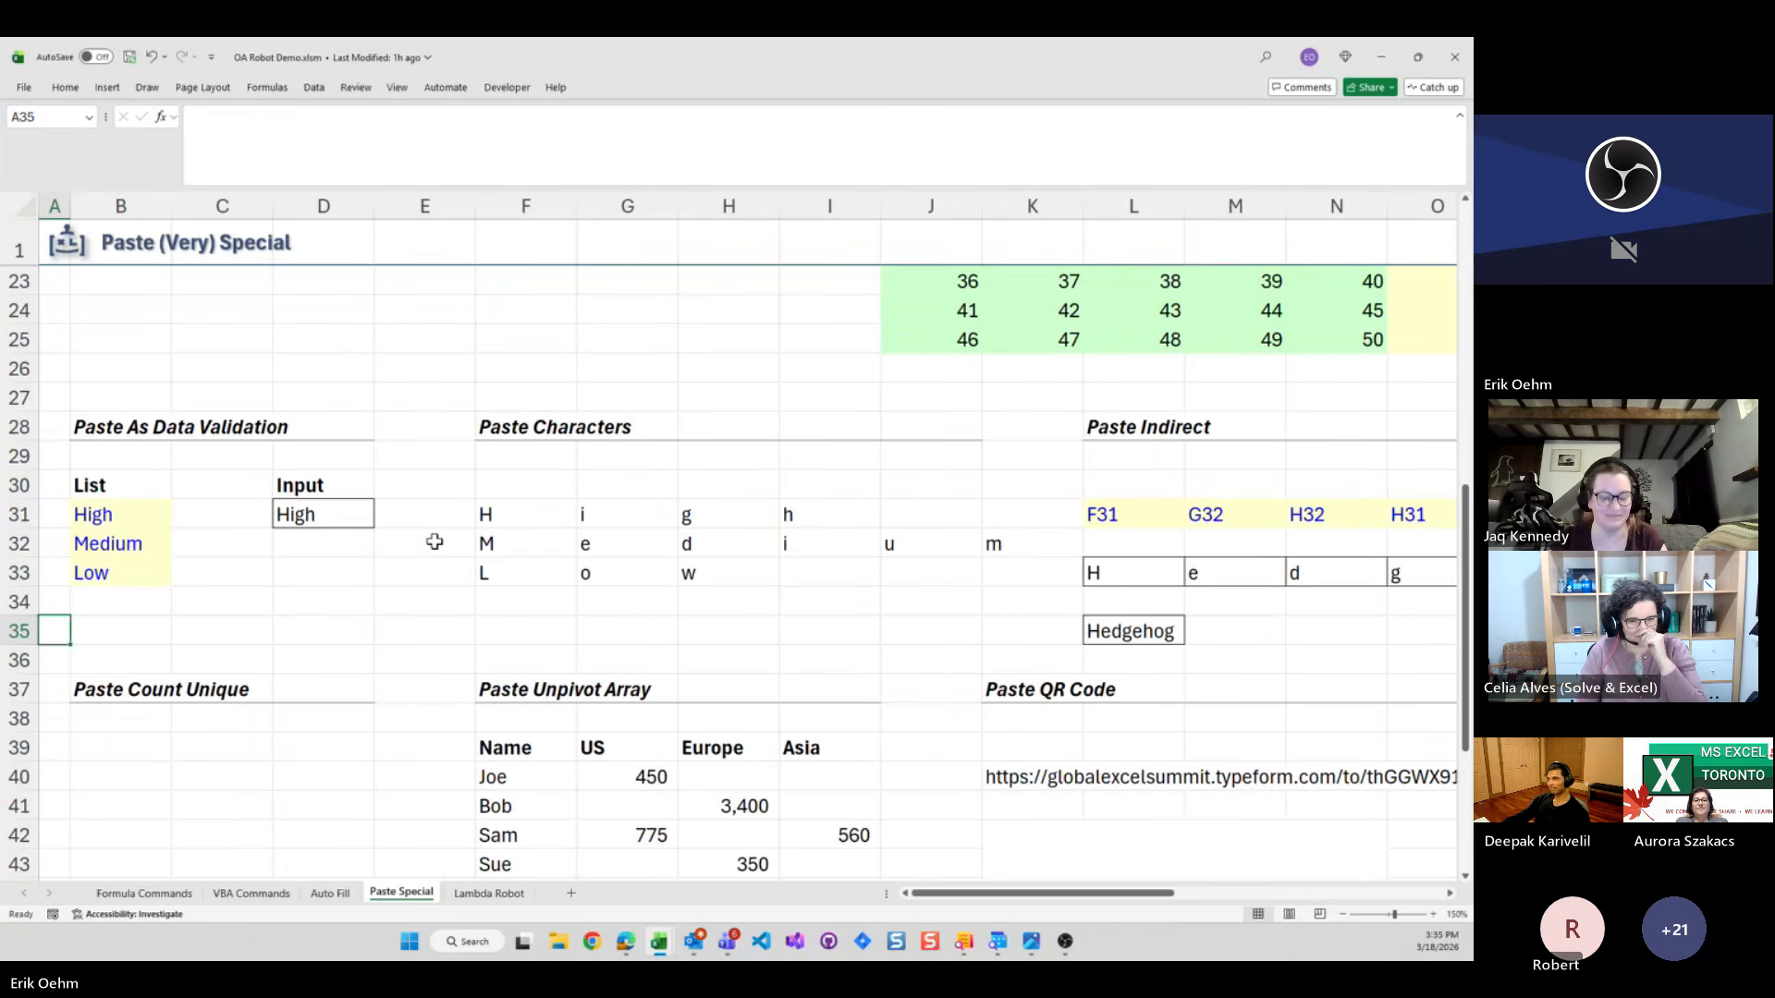
Copy the F31:K33 character grid and run Paste Count Unique into B39
key("Down")
key("Down")
key("Down")
key("Down")
key("Right")
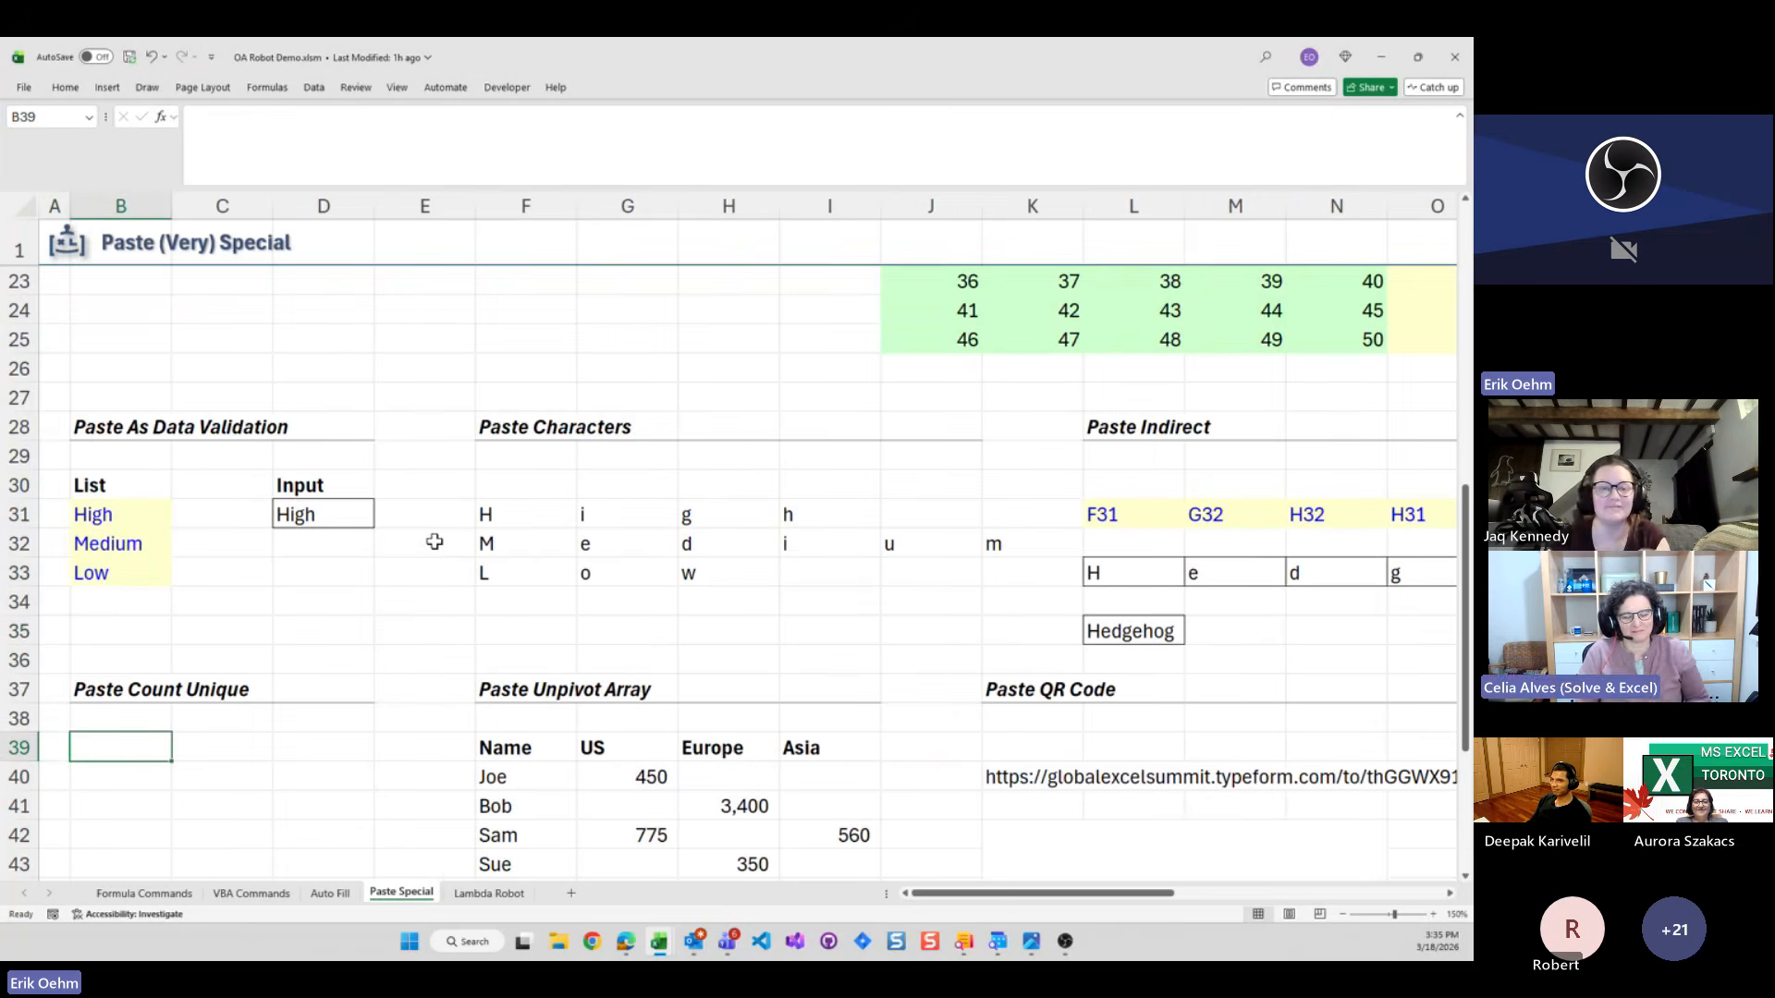
left_click_drag(487, 515, 987, 565)
key("ctrl+c")
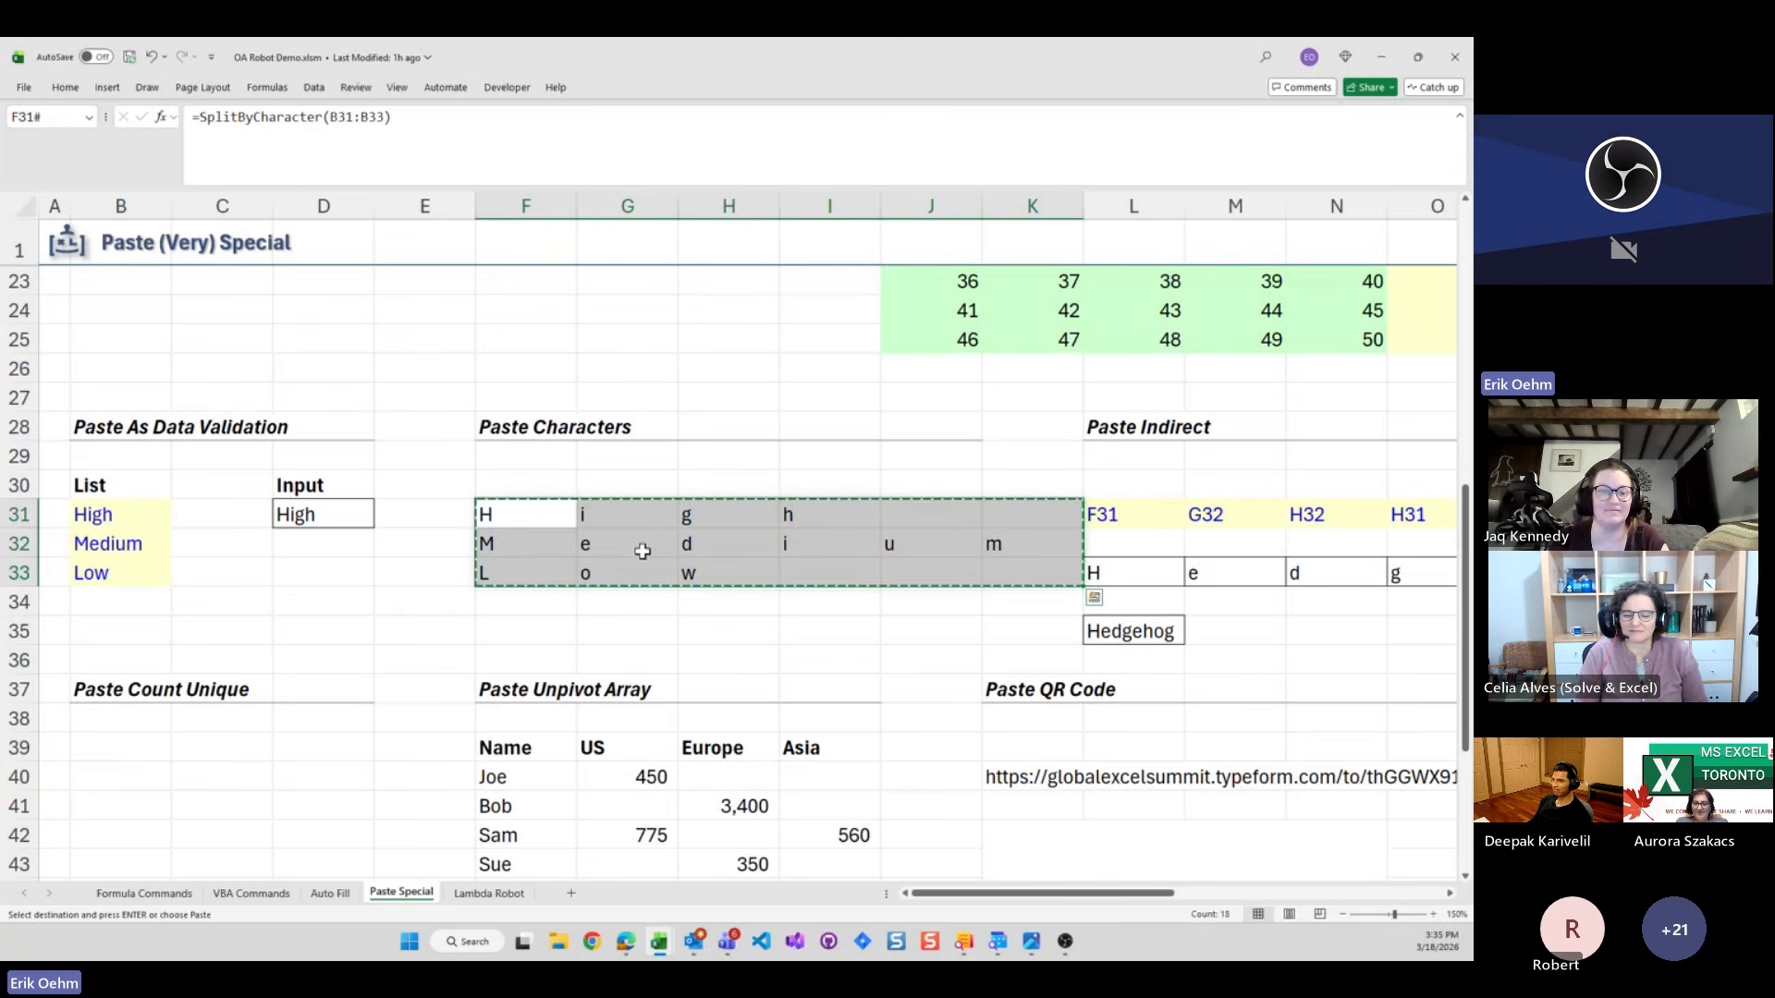
left_click(134, 744)
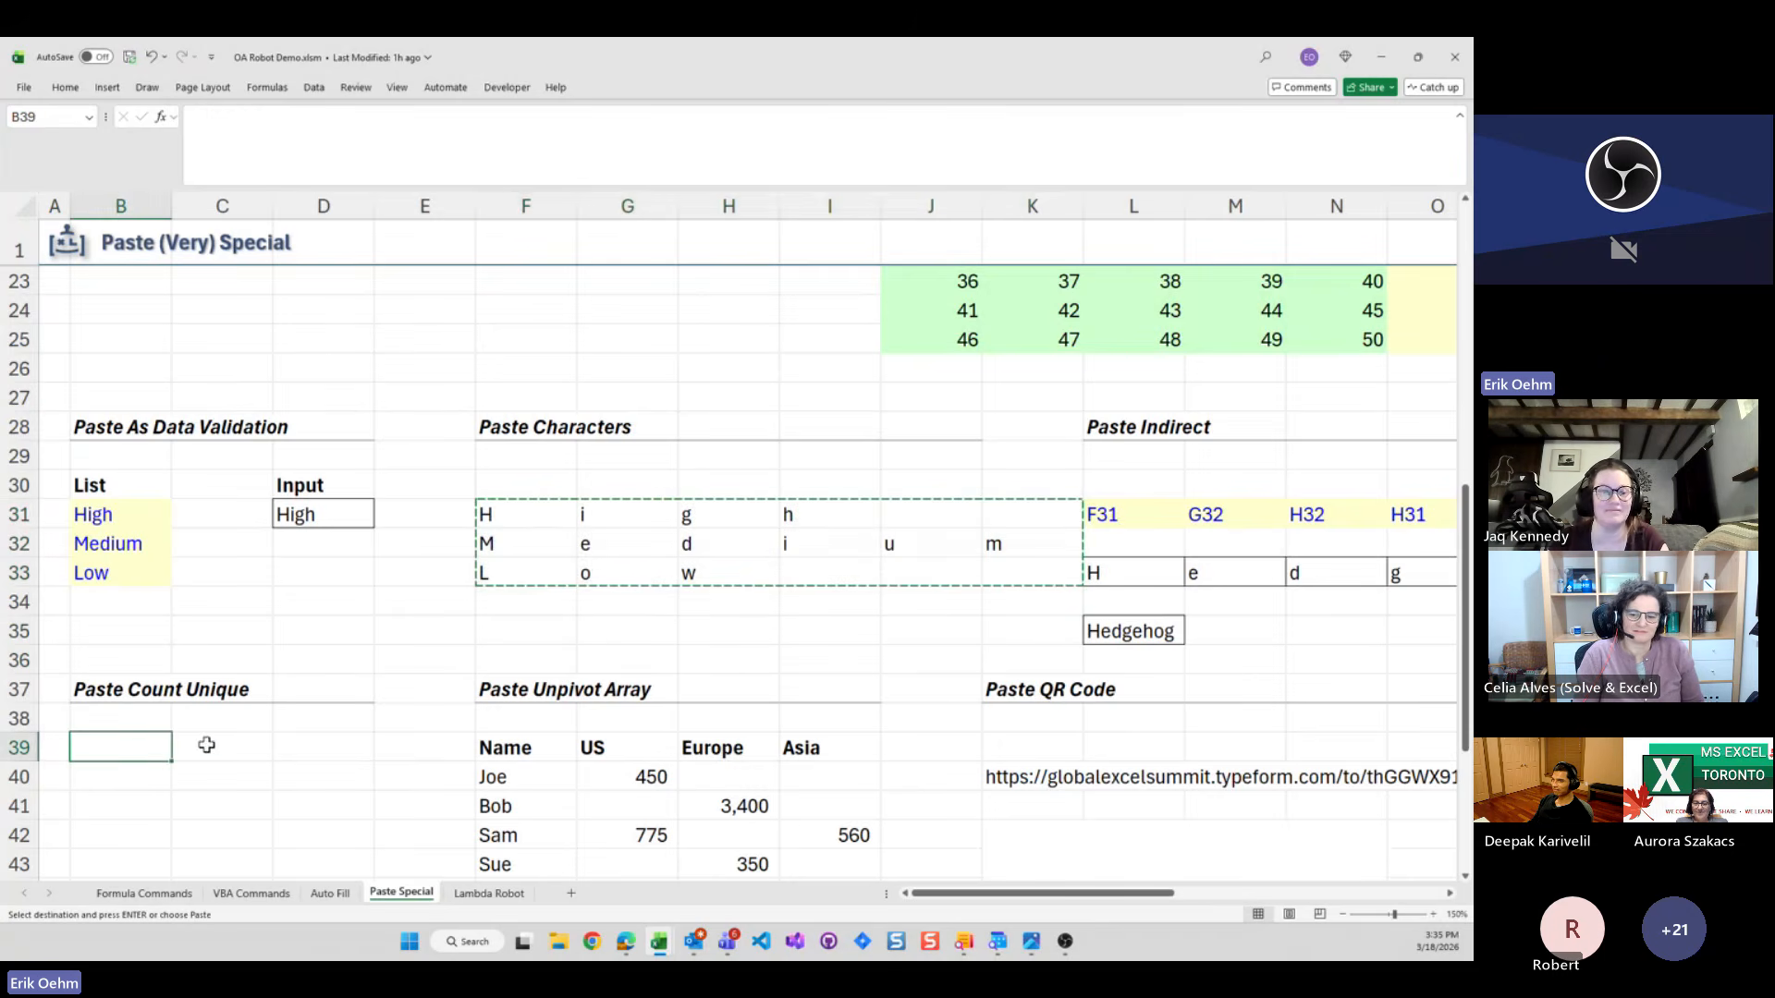
key("ctrl+shift+r")
type("pc")
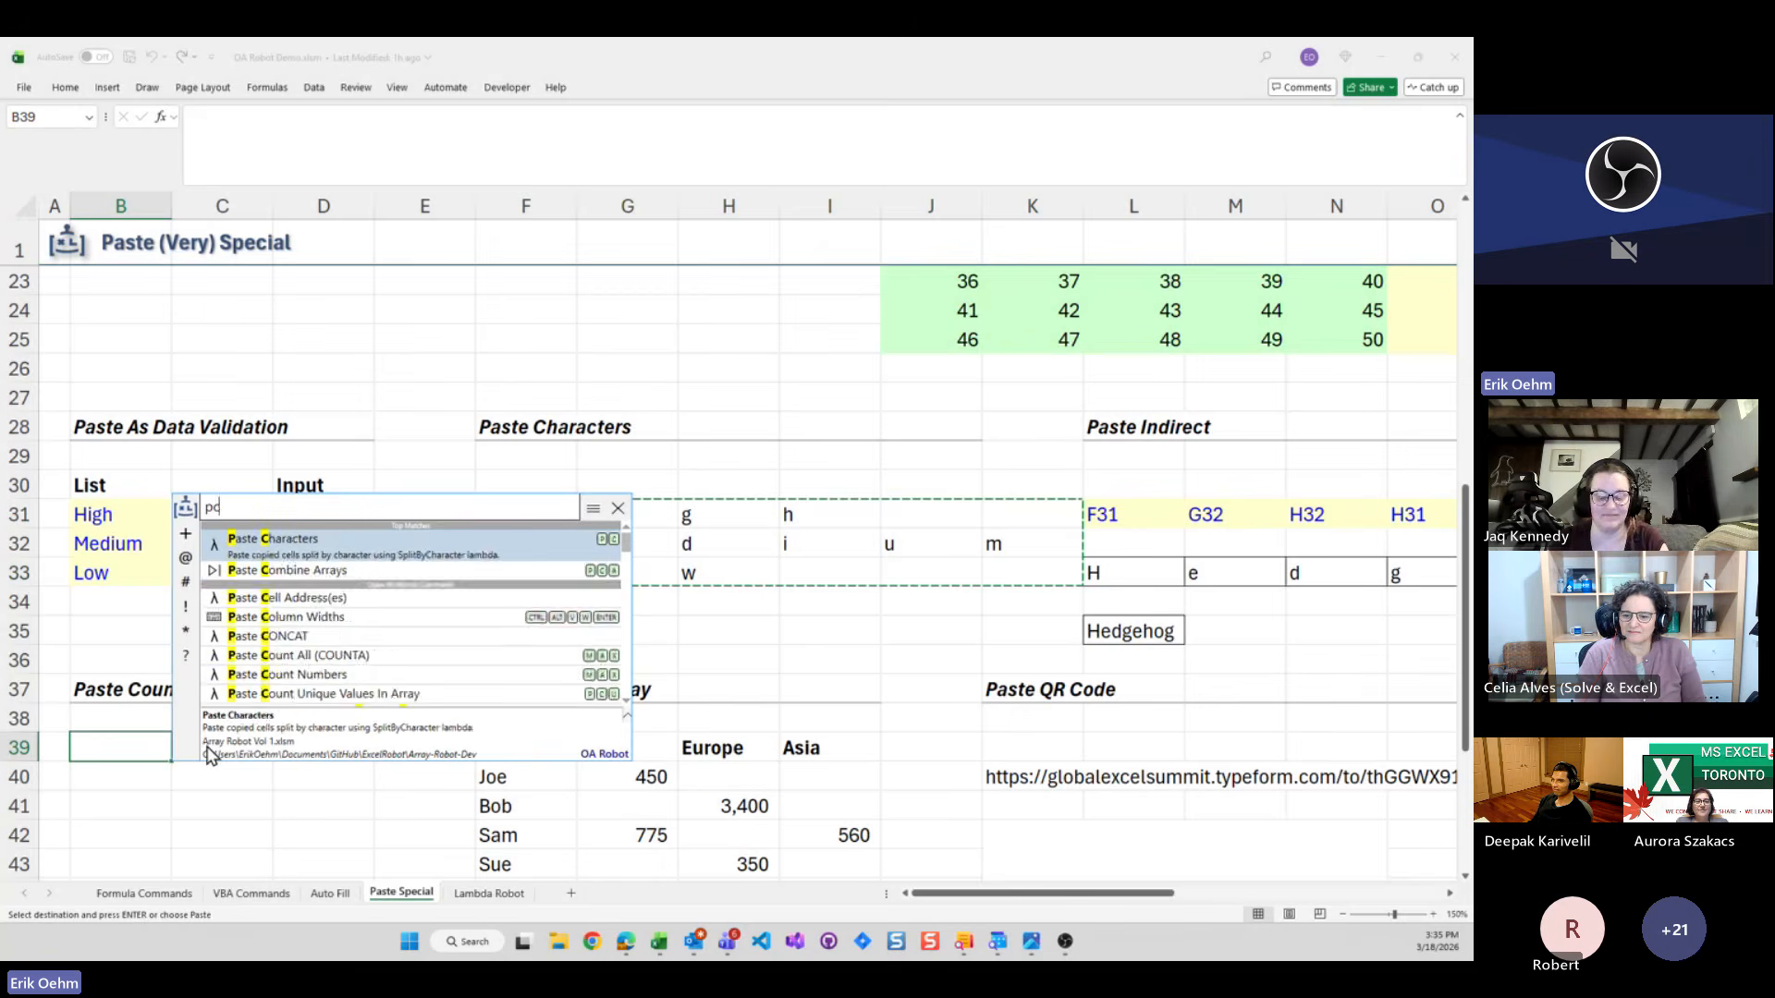
type("u")
key("Return")
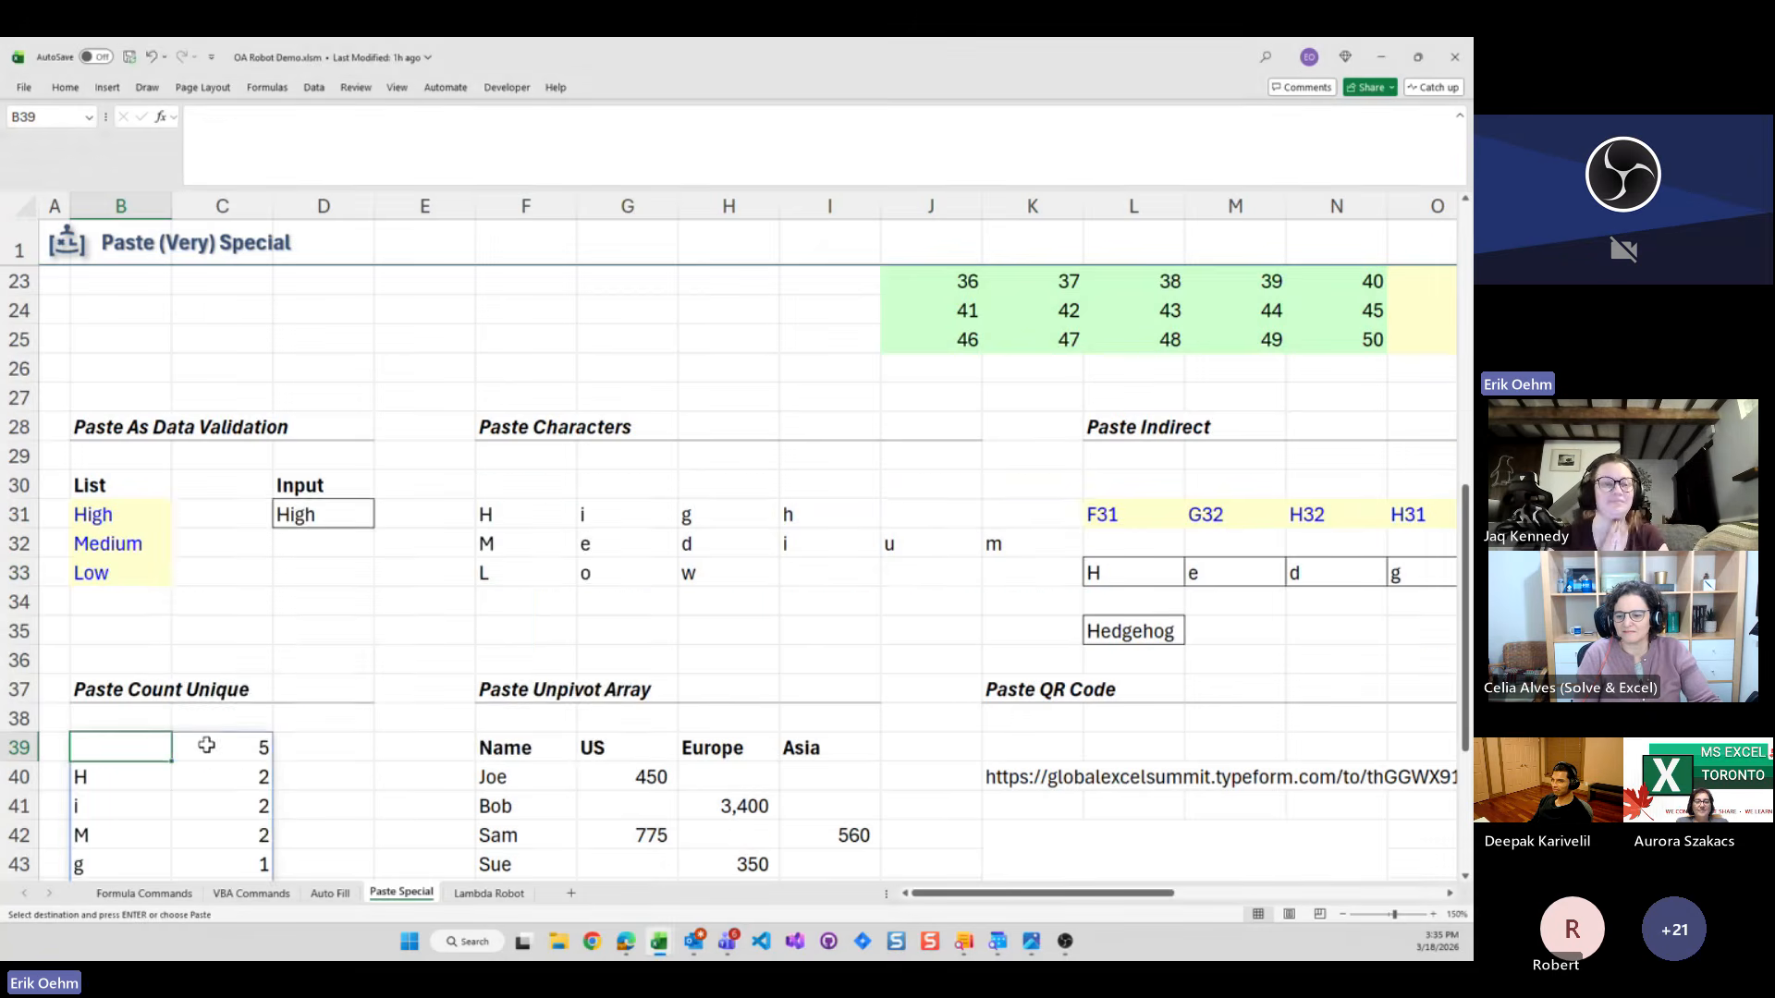
Check the counts in the unique-character list, selecting the total and a count of 2
scroll(242, 739, "down", 2)
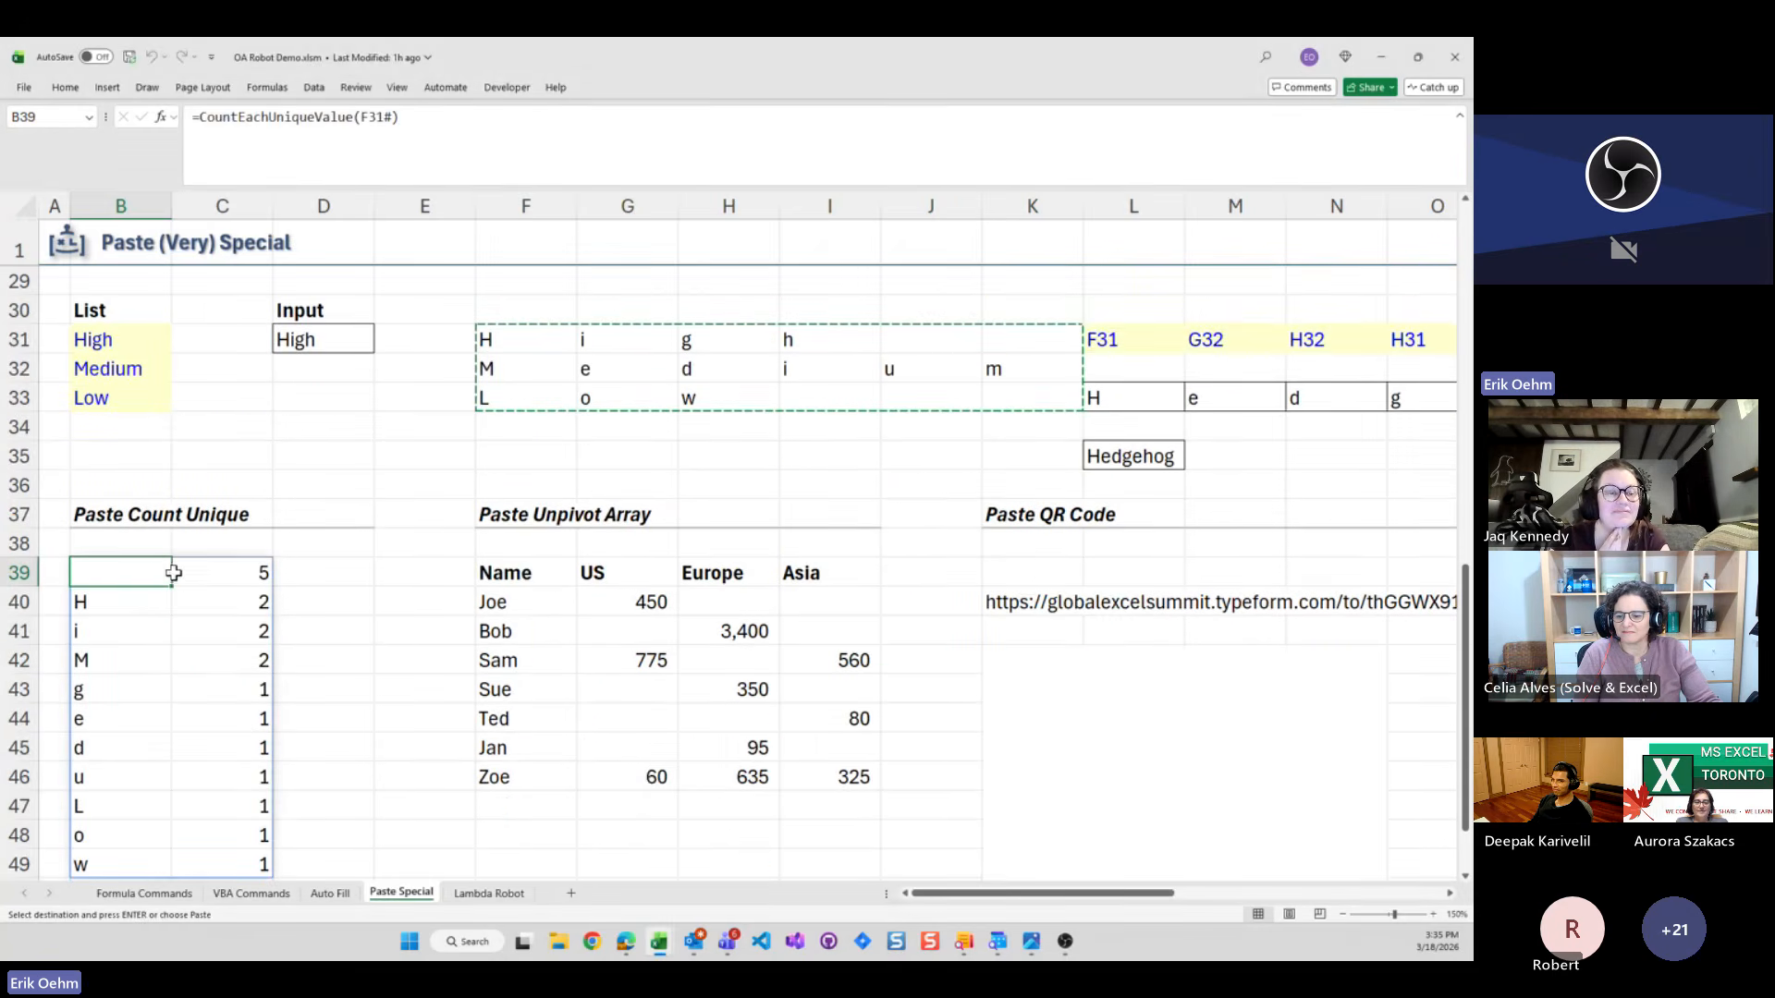
left_click(234, 573)
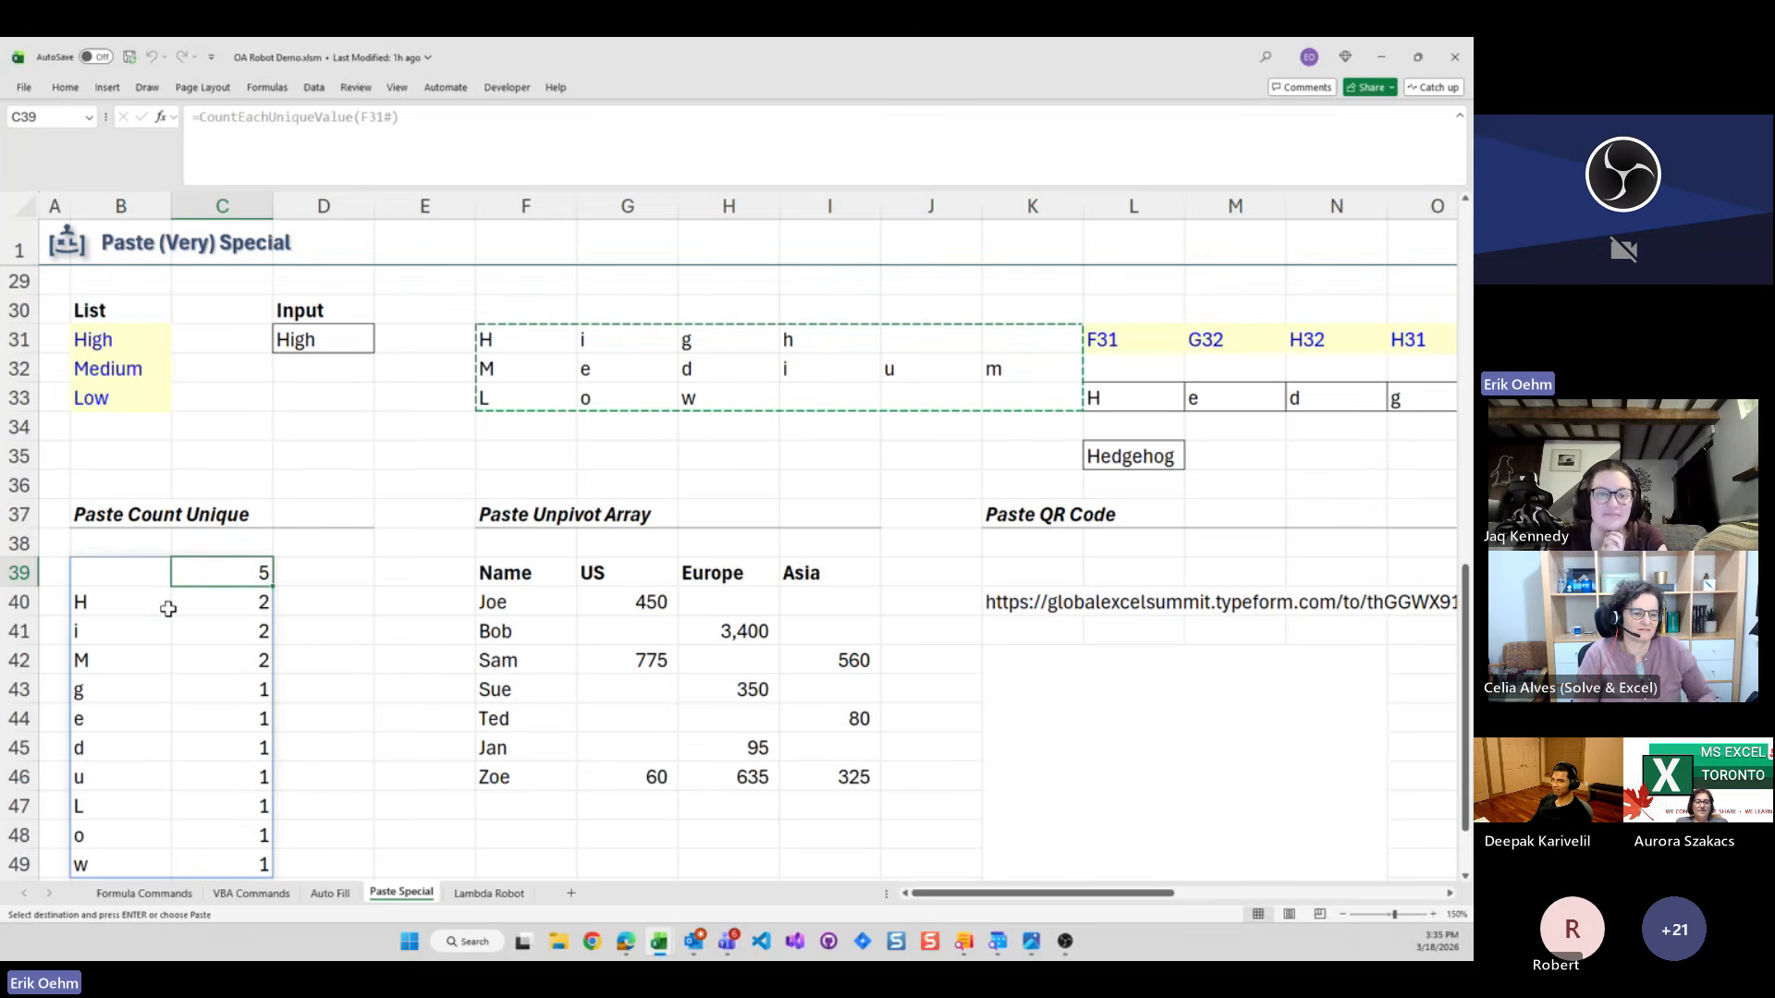
left_click(214, 605)
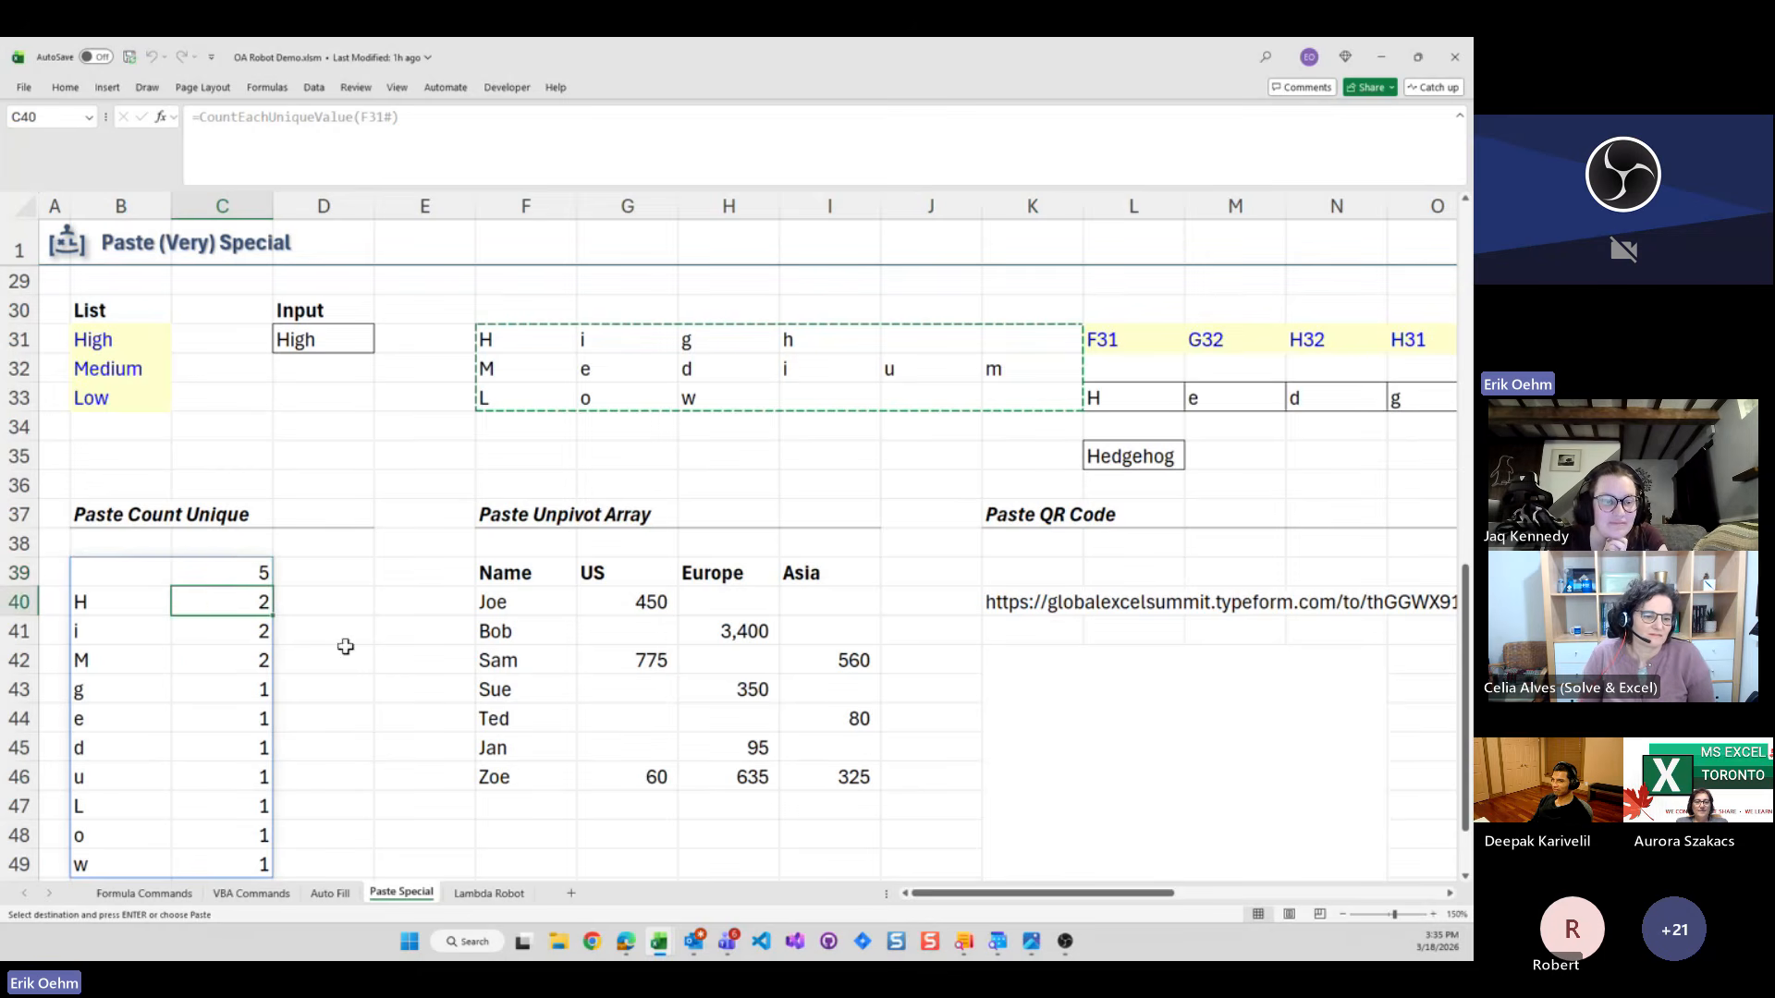
Run Filter Array By Selected Values on count 2, leaving H, i and M, then return to F39
key("ctrl+space")
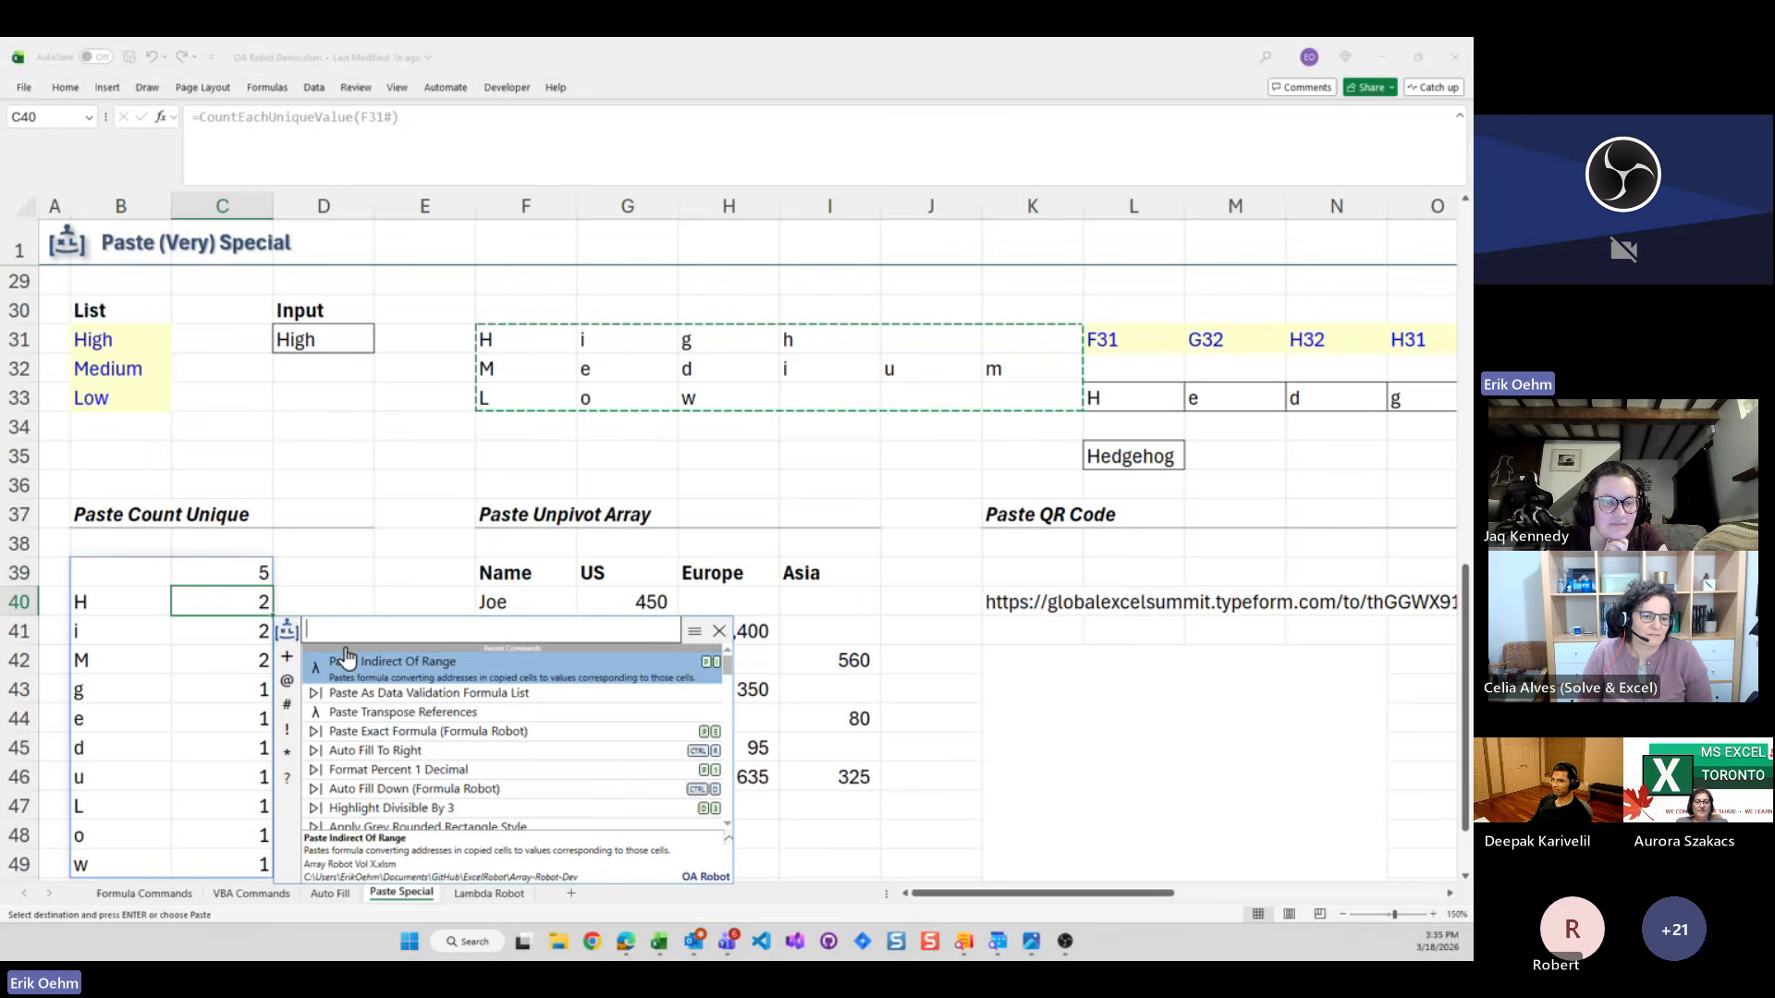
type("fa")
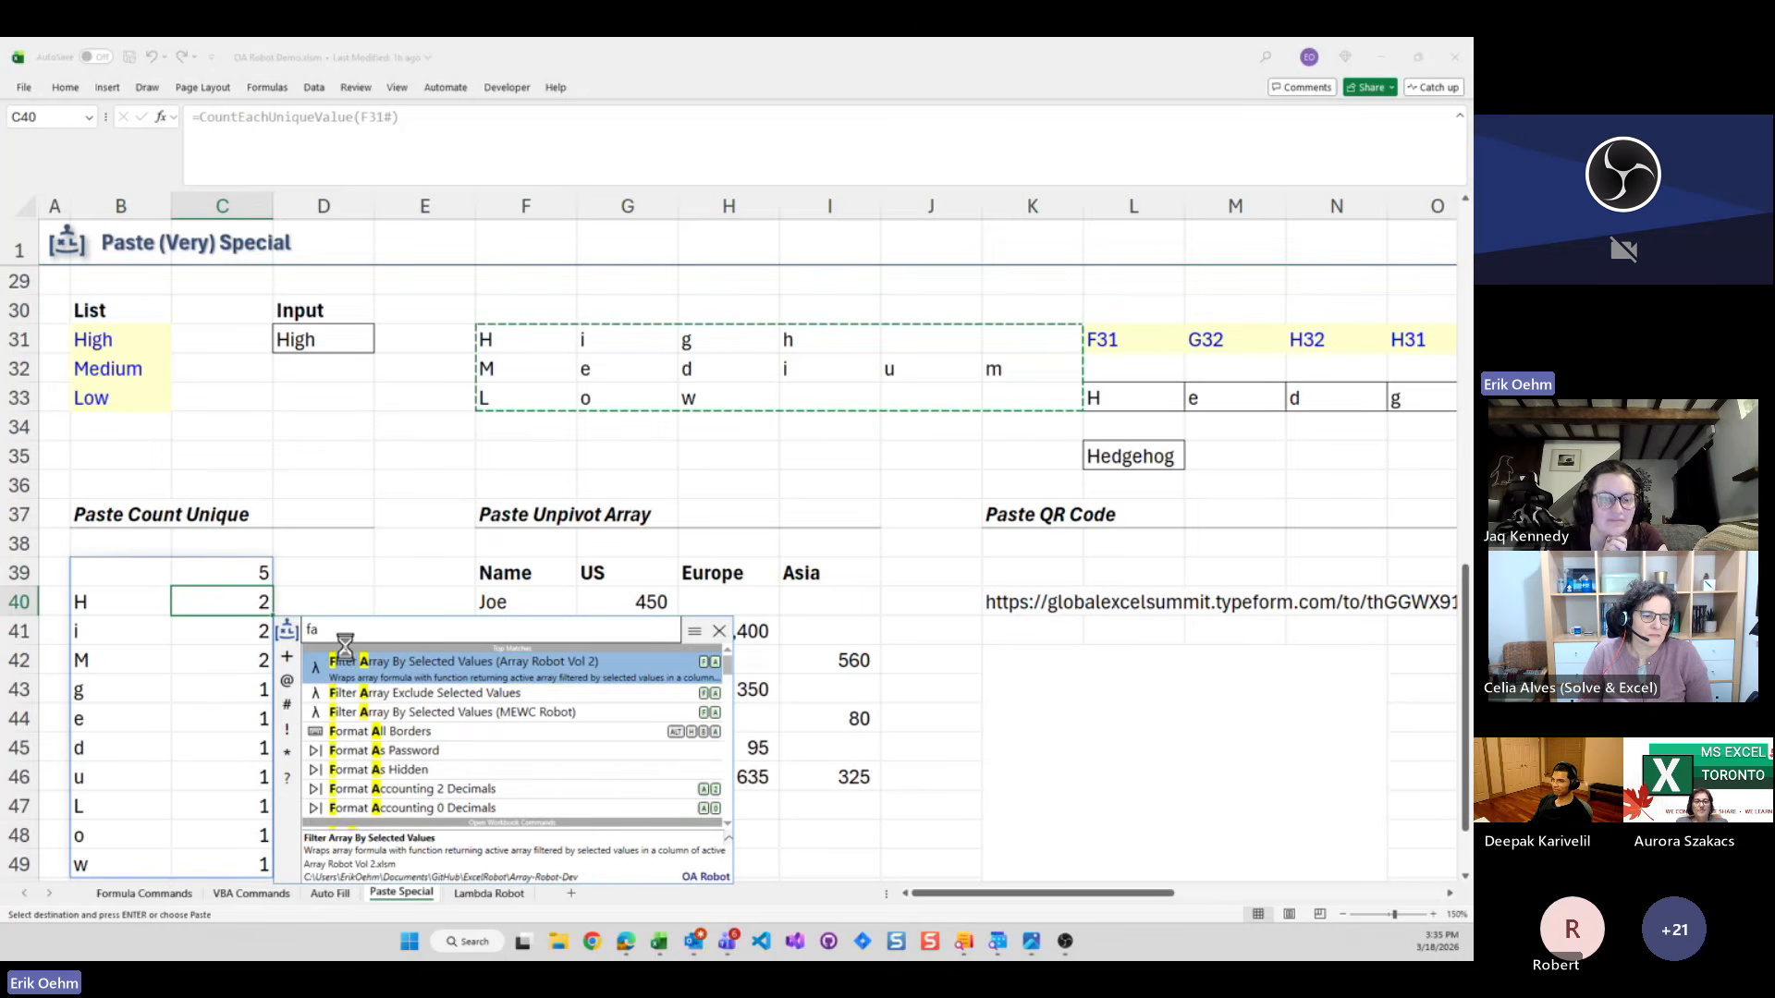
key("Return")
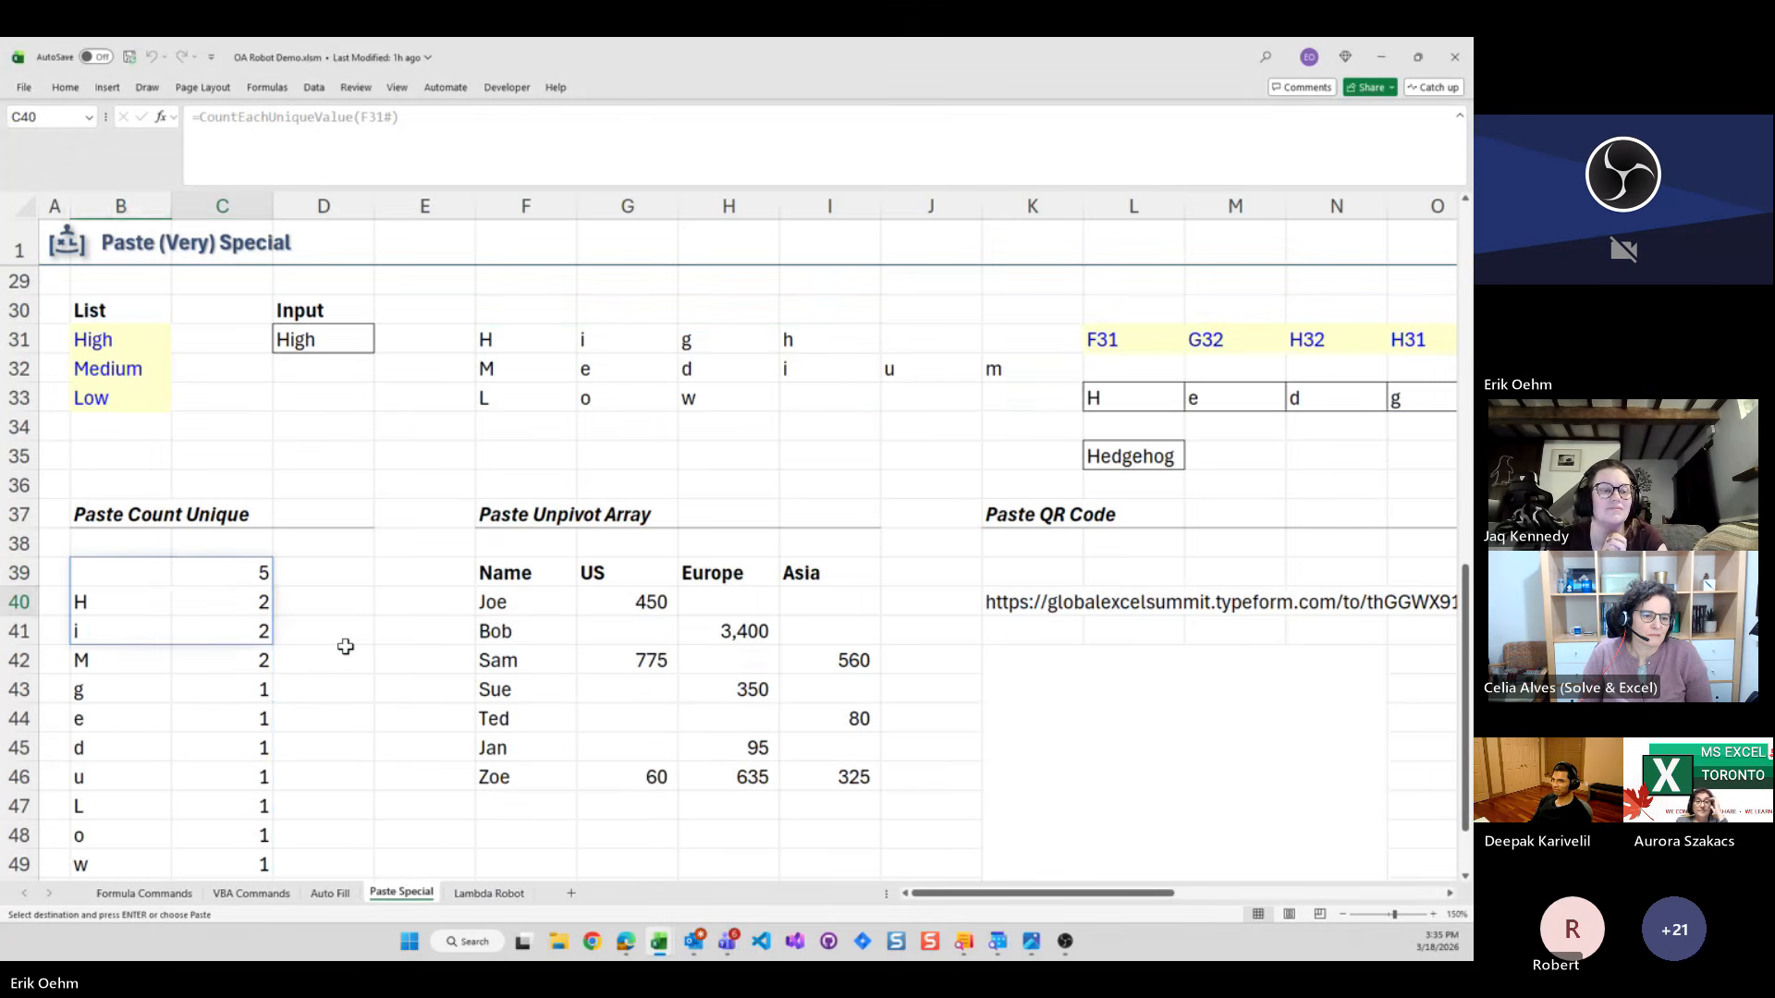
key("Right")
key("Right")
key("Right")
key("Right")
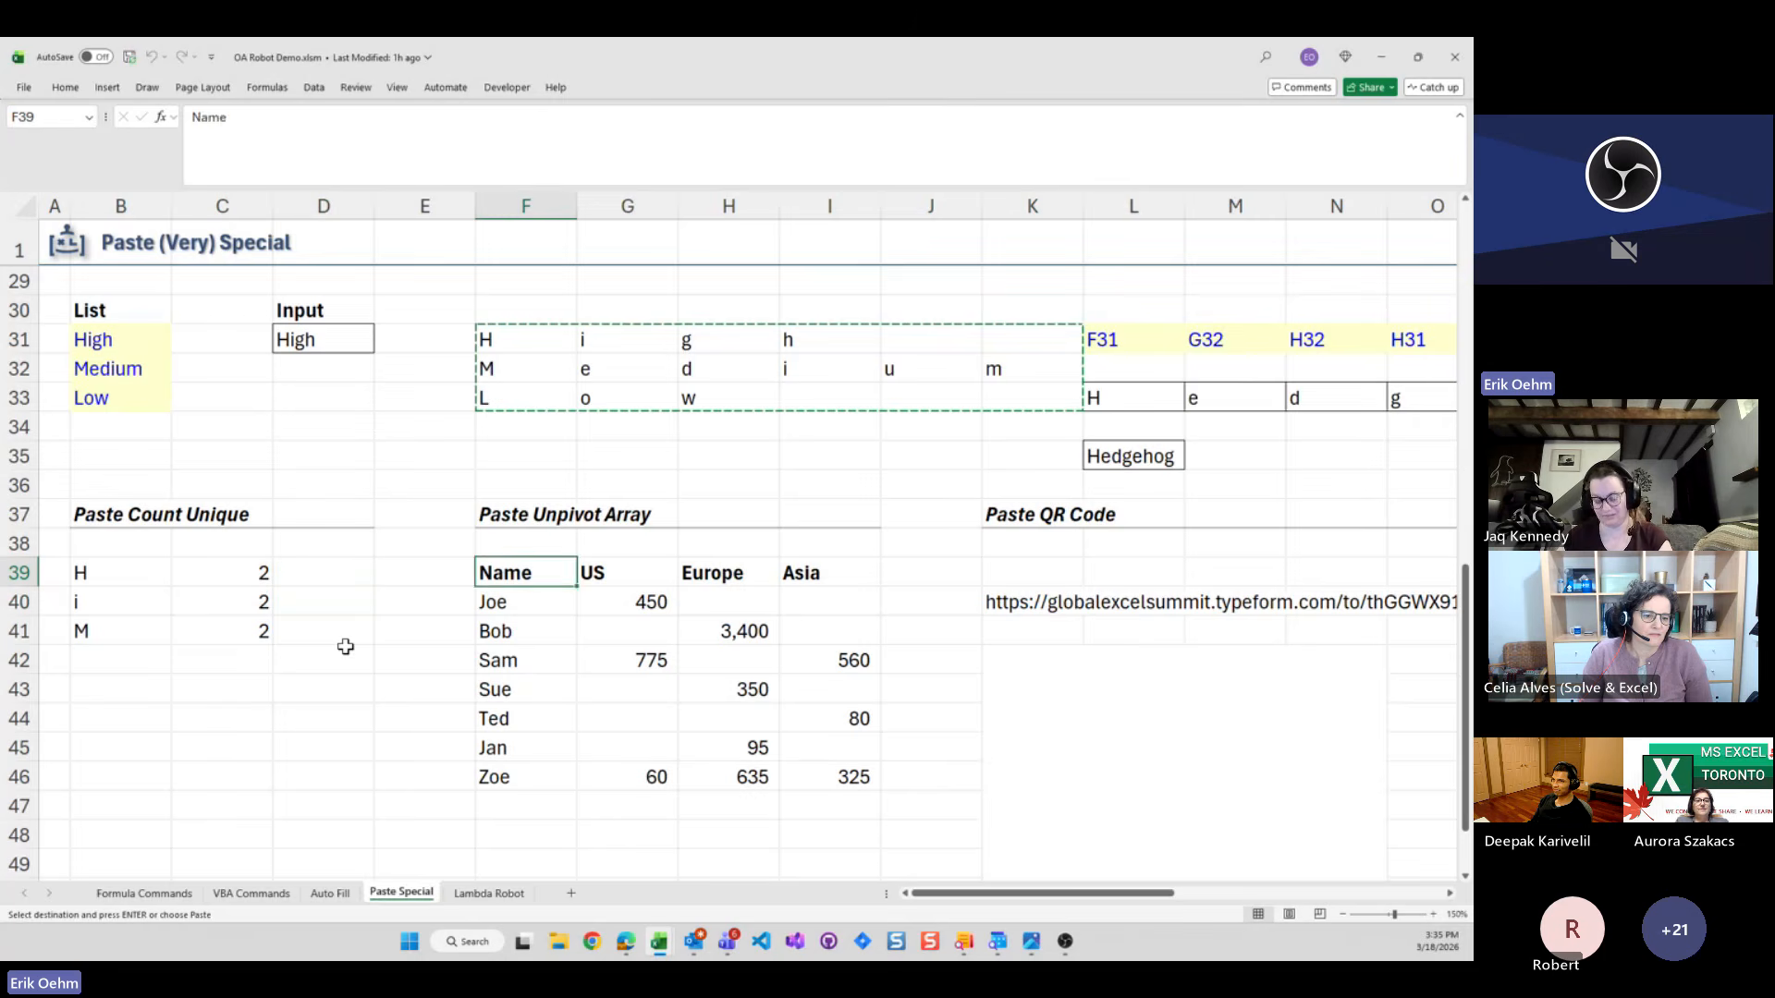
key("Up")
key("Up")
key("Down")
key("Down")
key("Down")
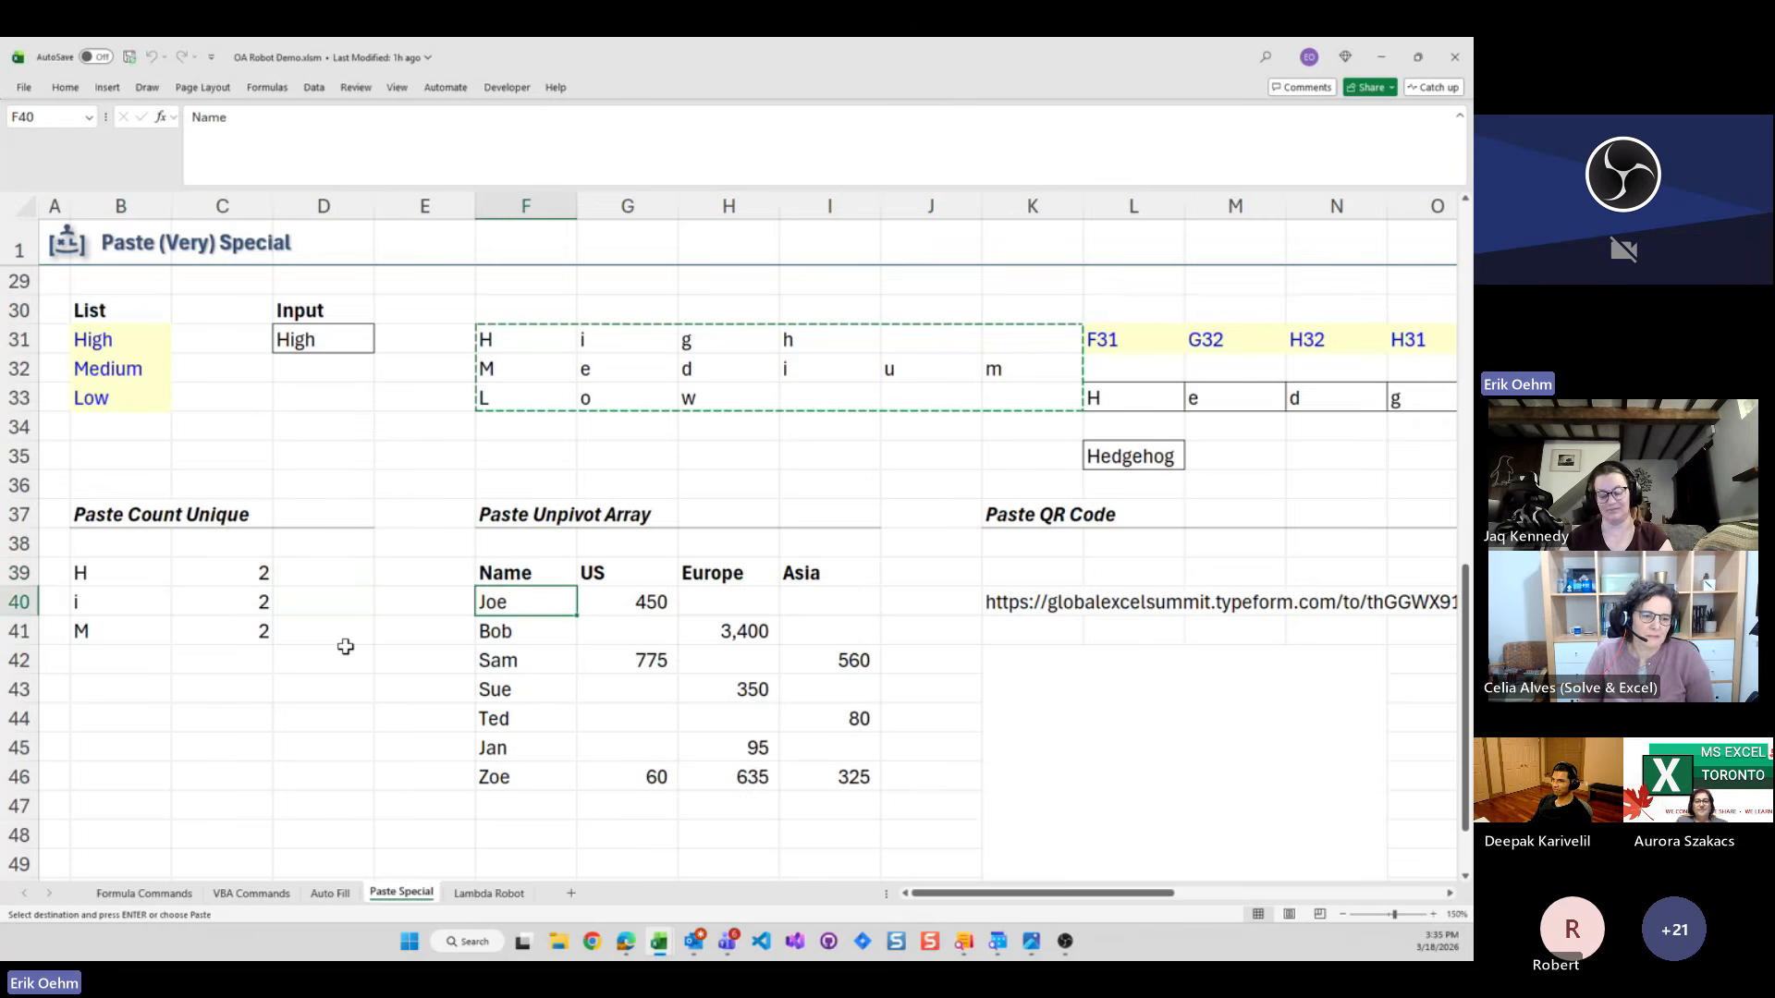
key("Up")
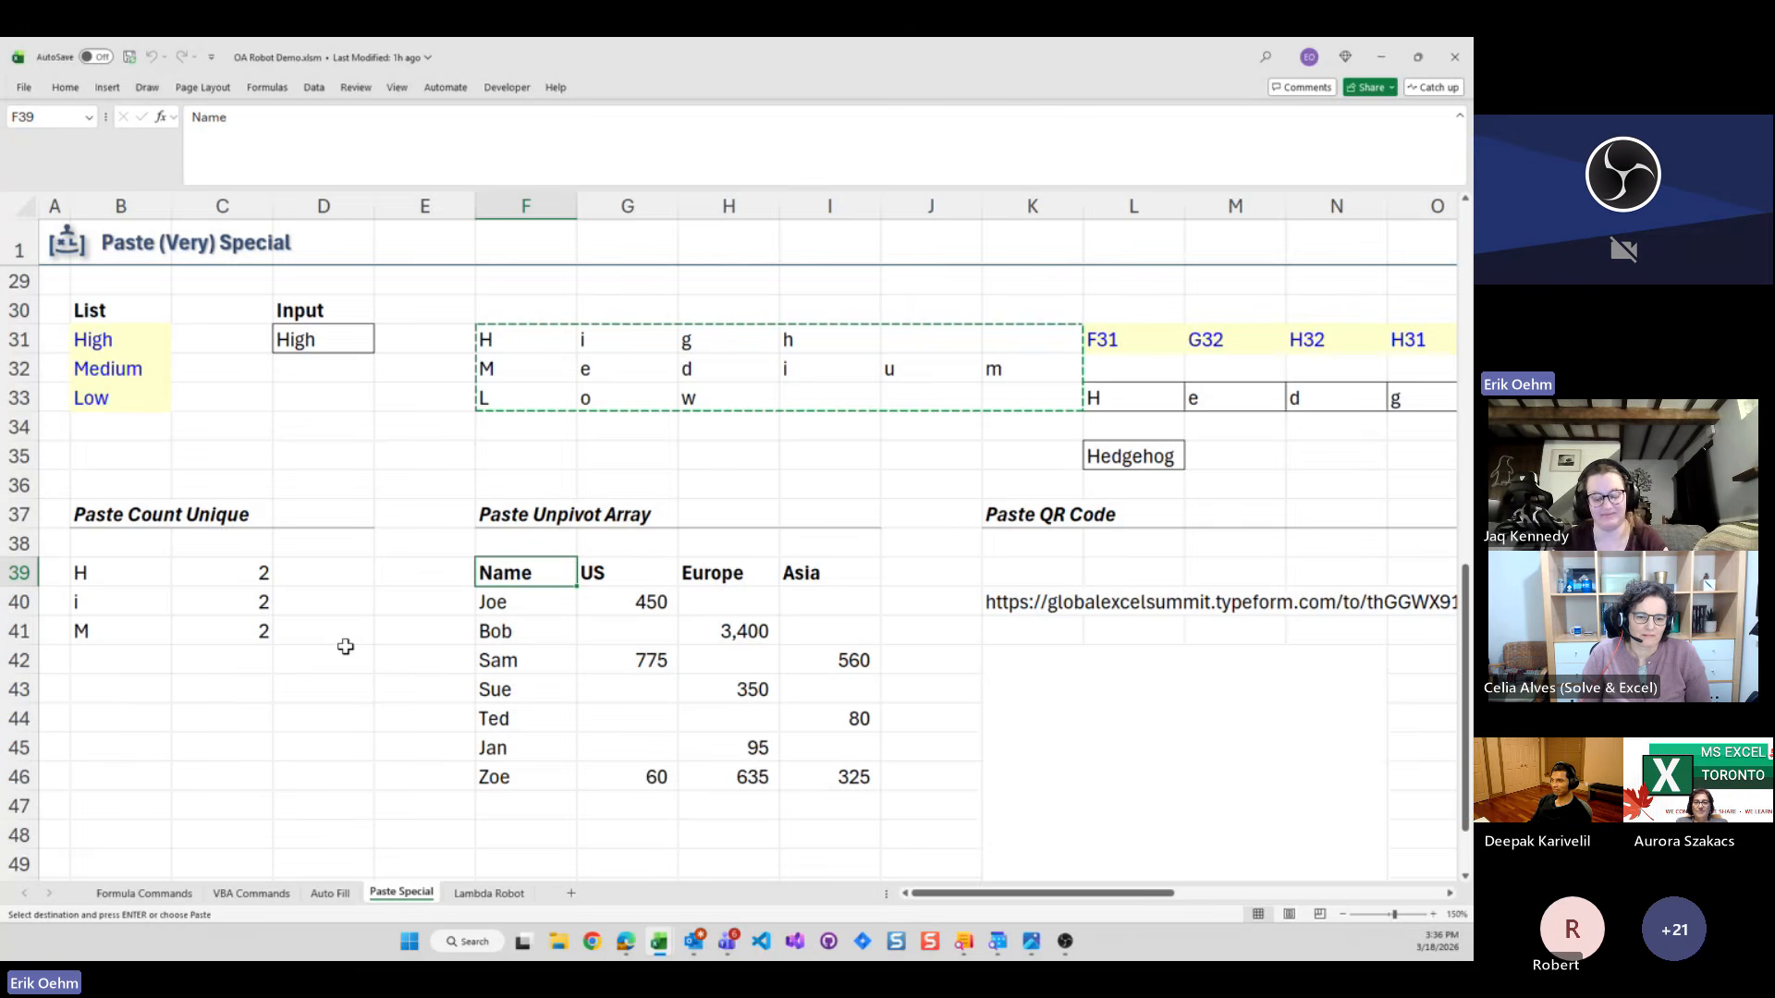
Copy the Name/US/Europe/Asia sales table from Joe down to Zoe
key("shift+Right")
key("shift+Right")
key("shift+Right")
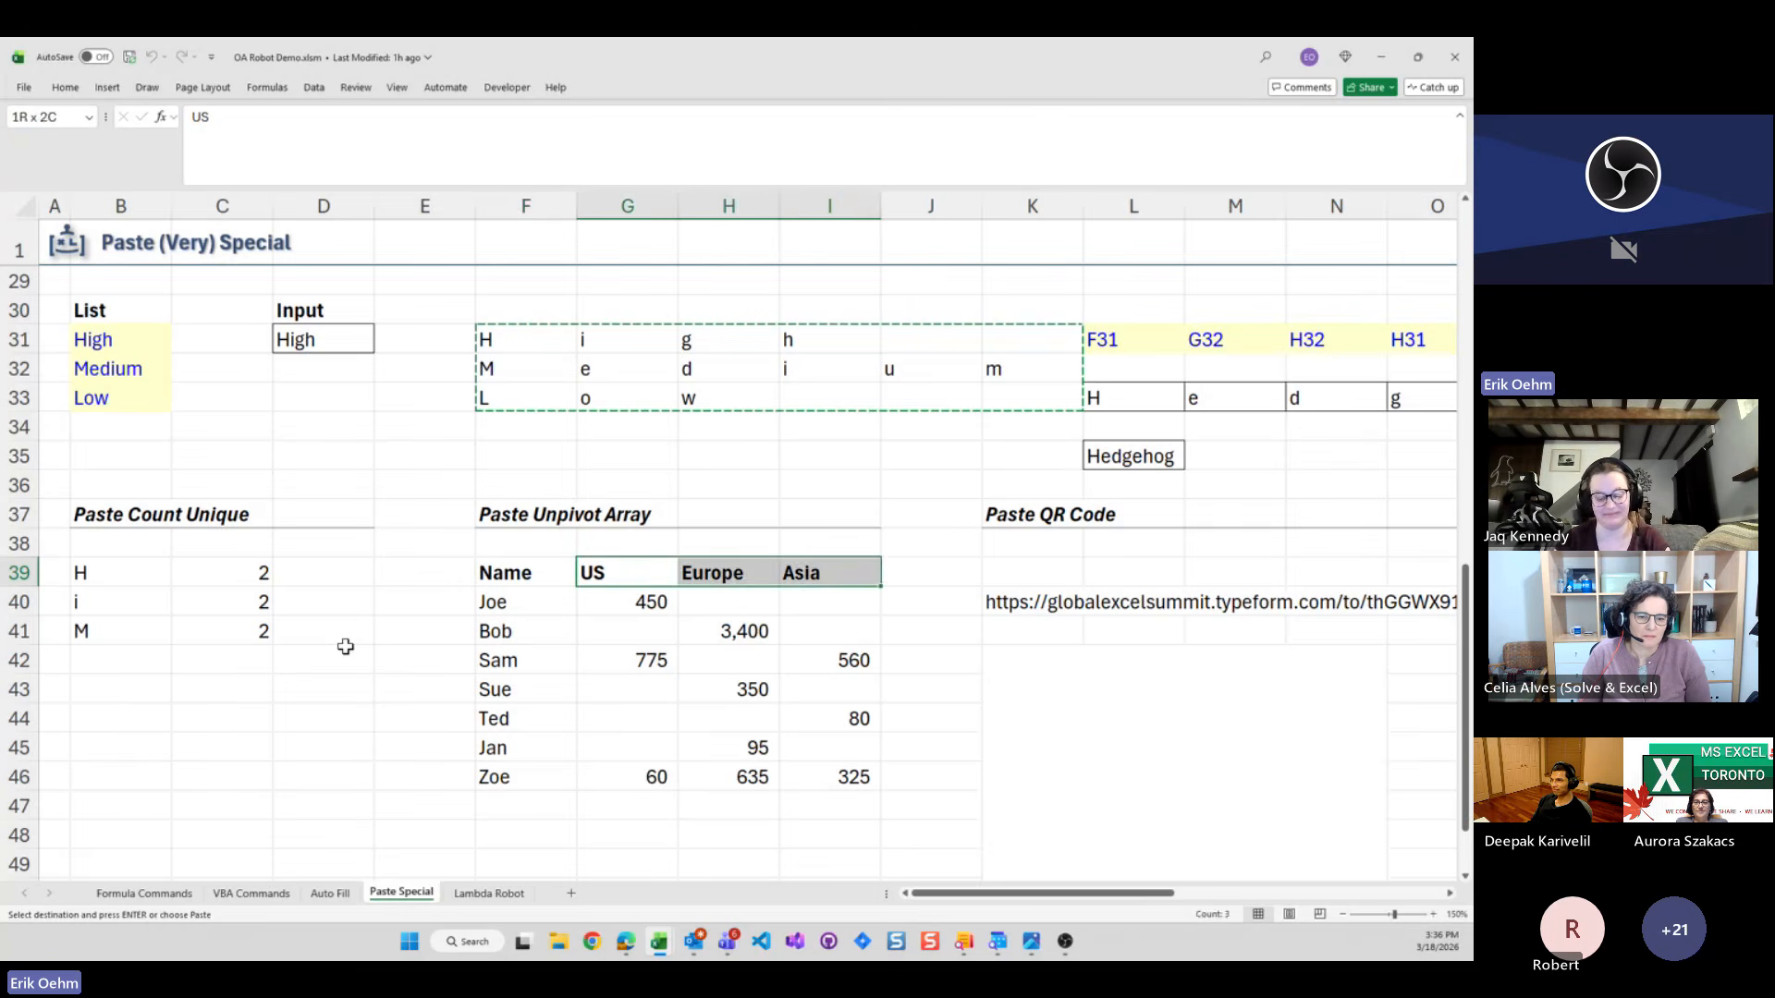
key("shift+Down")
key("shift+Down")
key("shift+Down")
key("shift+Down")
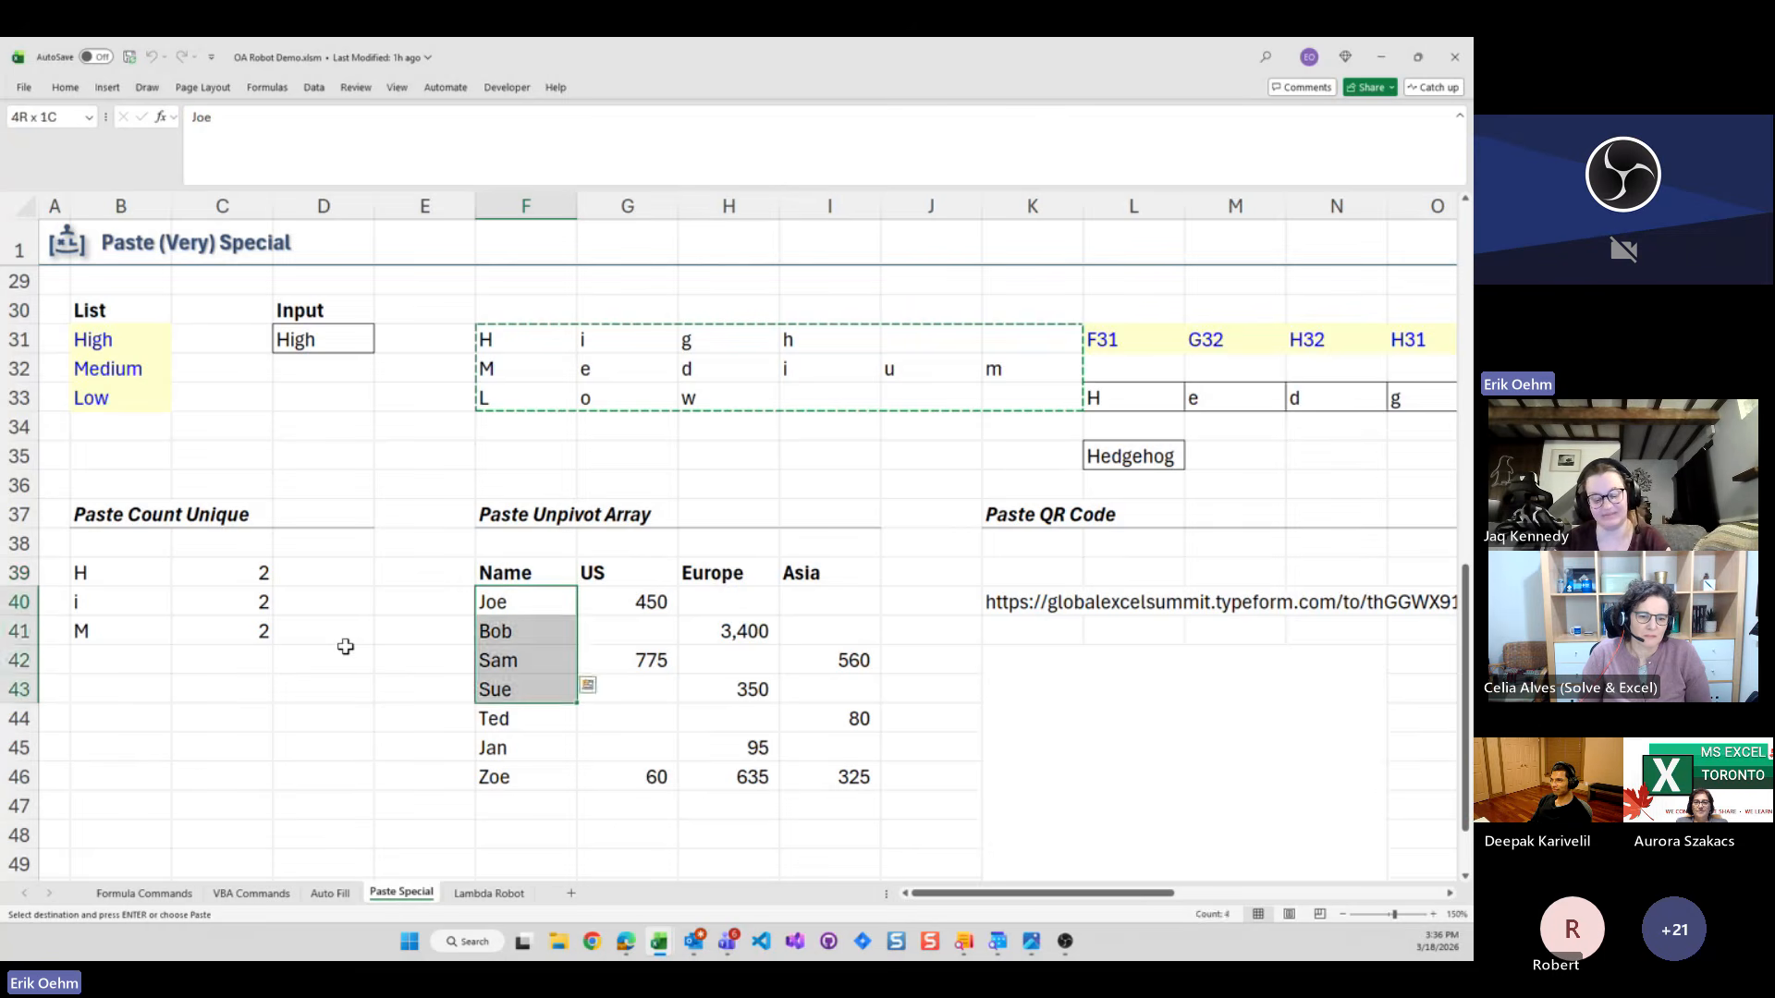
key("shift+Up")
key("shift+Up")
key("shift+Up")
key("shift+Up")
key("shift+Right")
key("shift+Right")
key("shift+Right")
key("shift+Down")
key("shift+Down")
key("shift+Down")
key("shift+Down")
key("shift+Down")
key("shift+Down")
key("shift+Down")
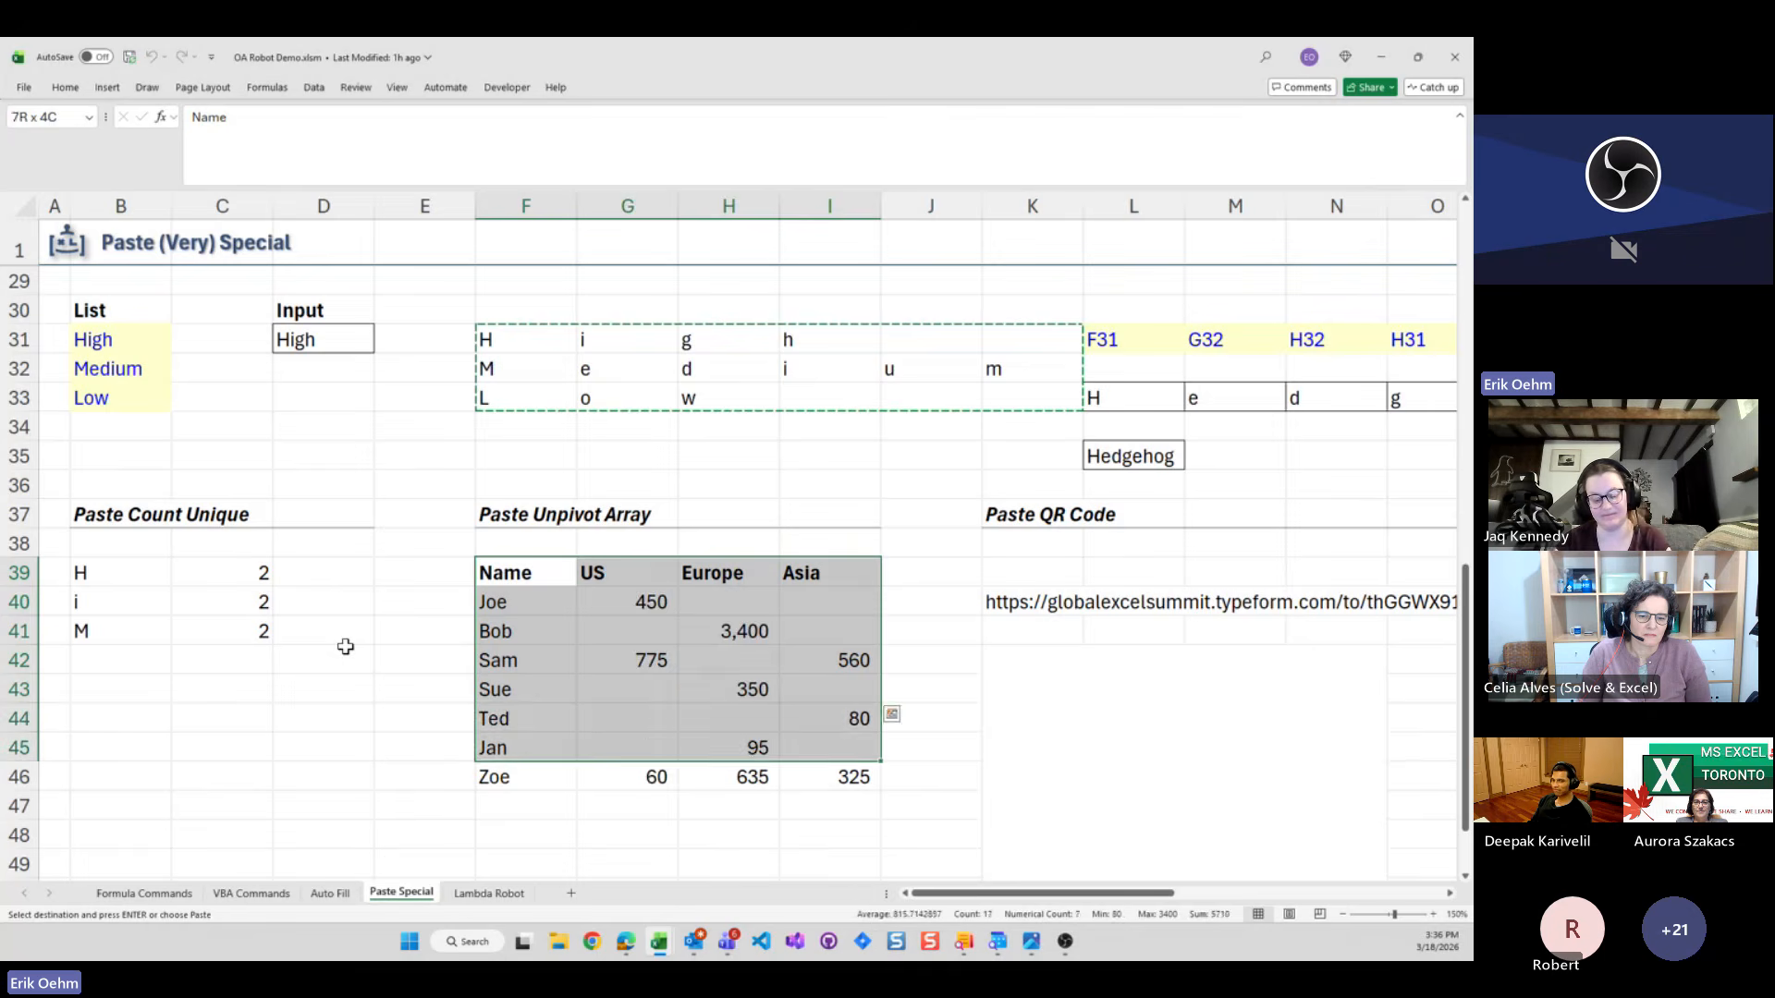
key("ctrl+c")
key("Down")
key("Down")
key("Down")
key("Down")
key("Down")
key("Down")
key("Down")
key("Down")
key("Down")
key("Down")
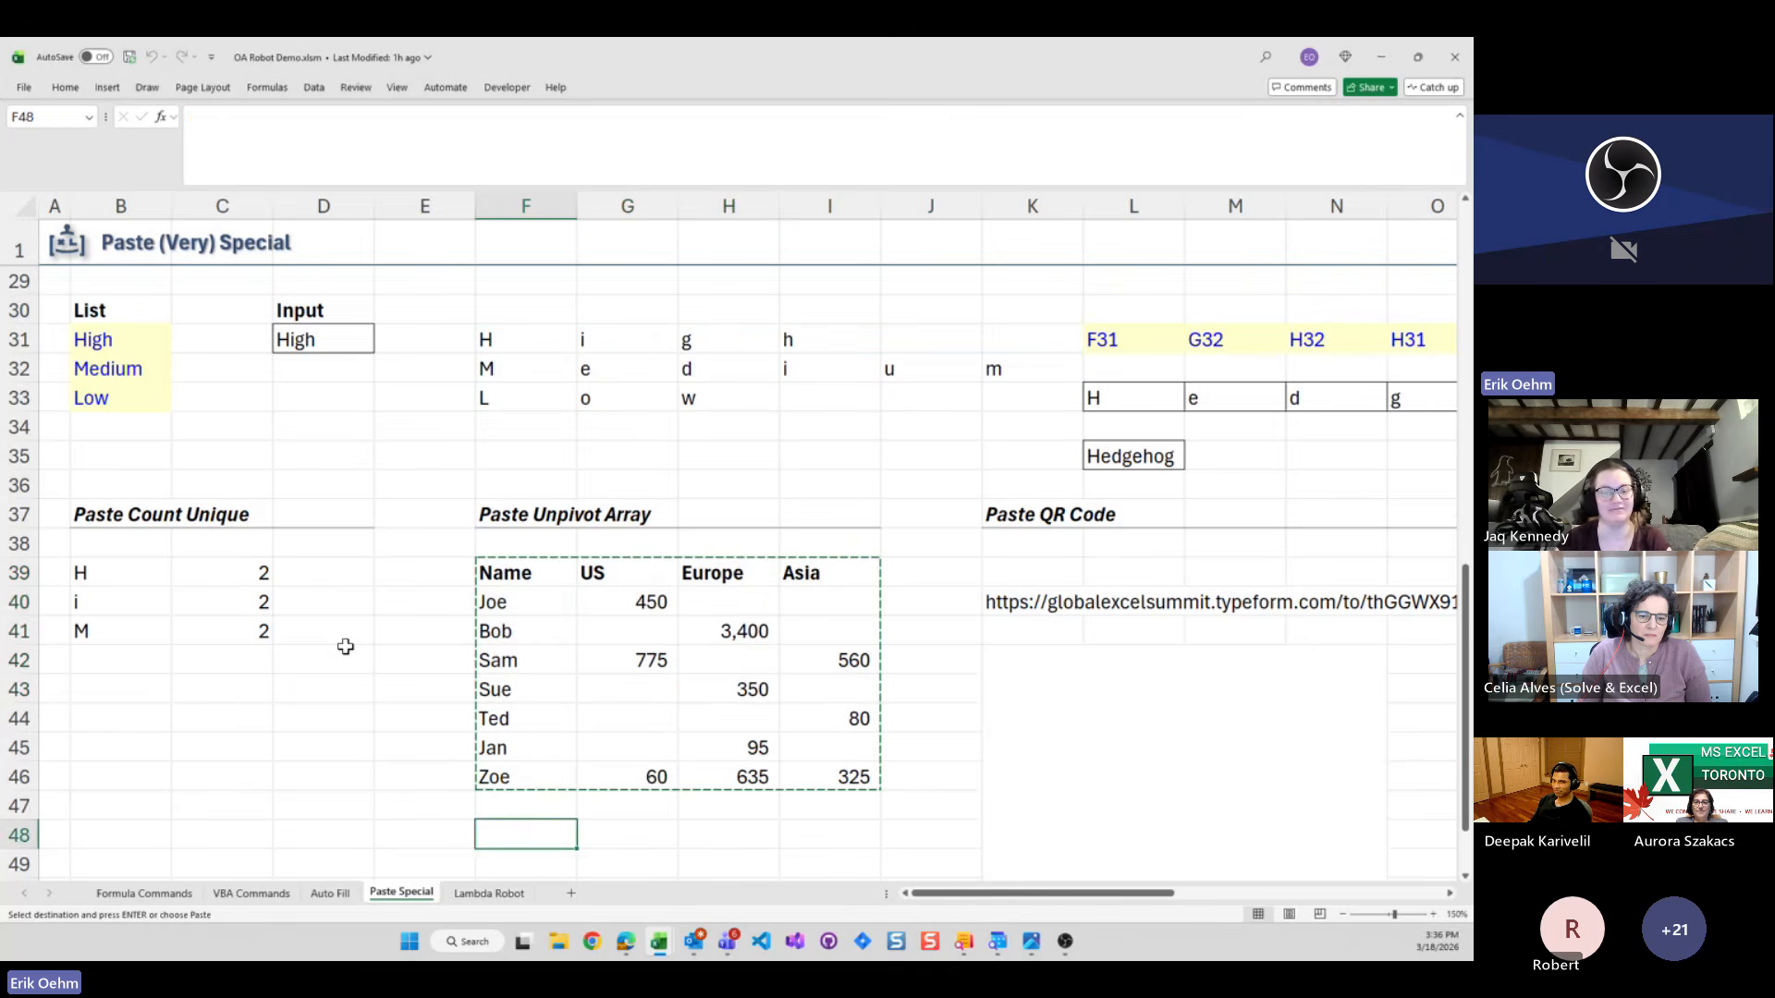
Paste the copied table at F49 as an Unpivot formula using the 'pu' command
key("ctrl+shift+space")
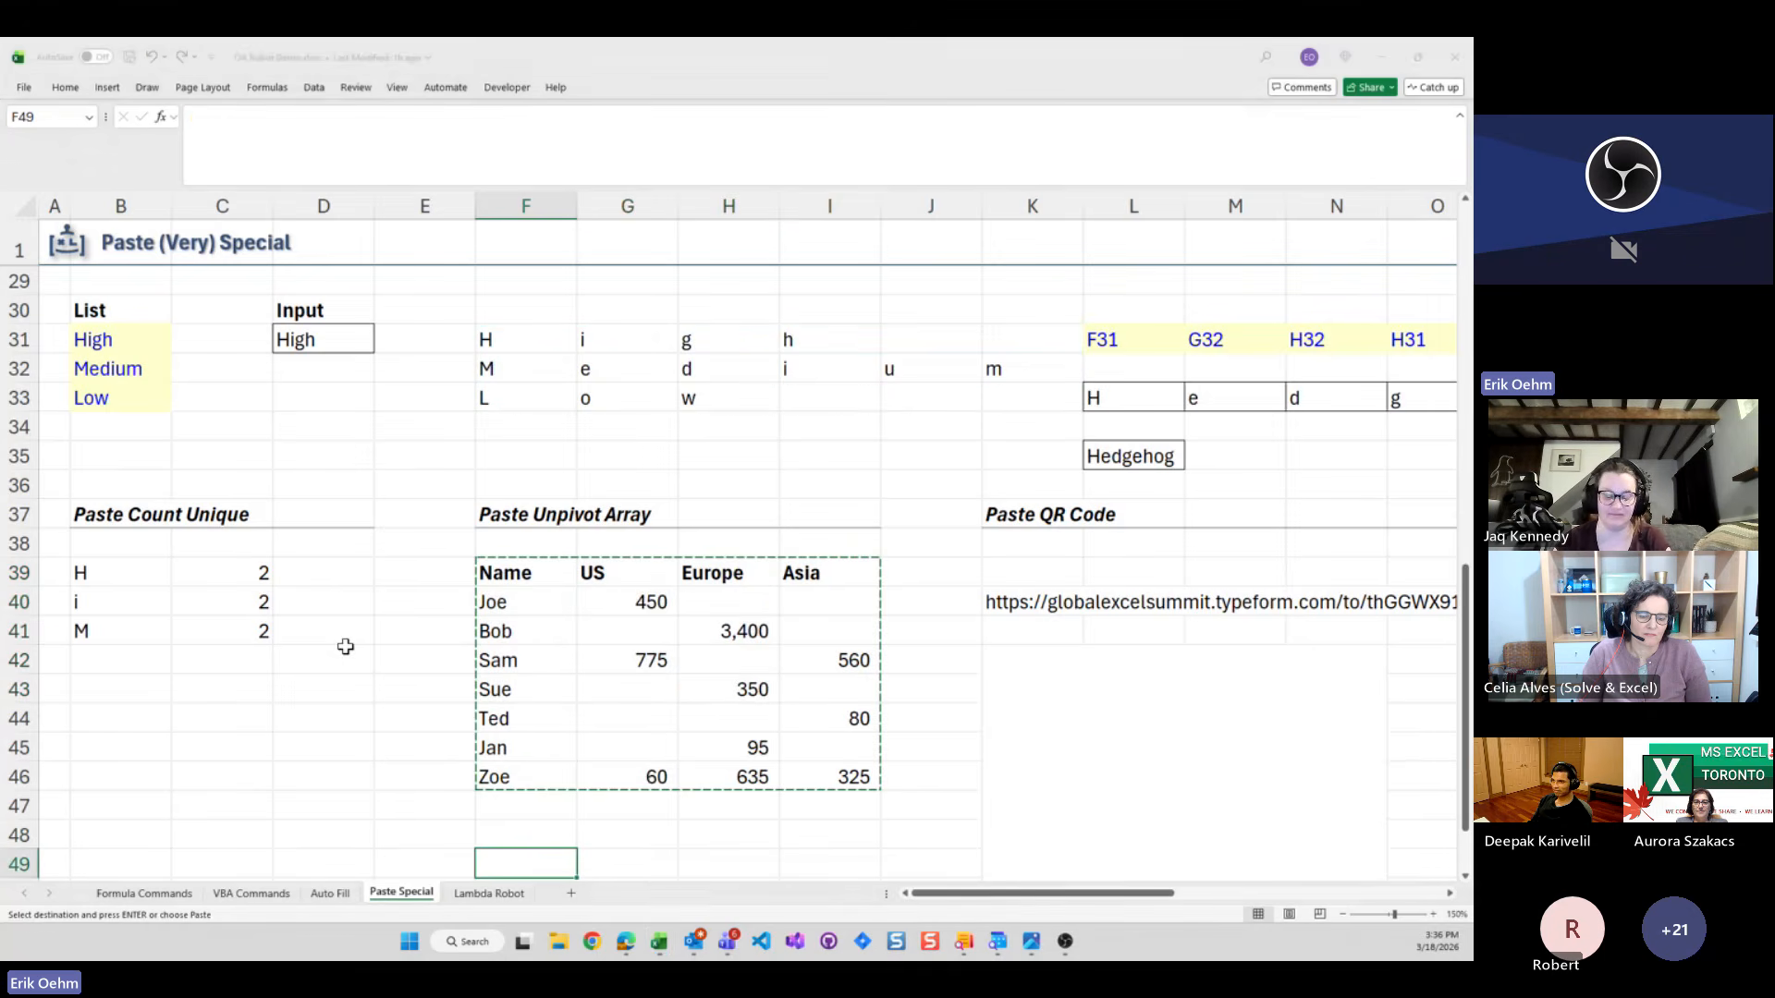
type("pu")
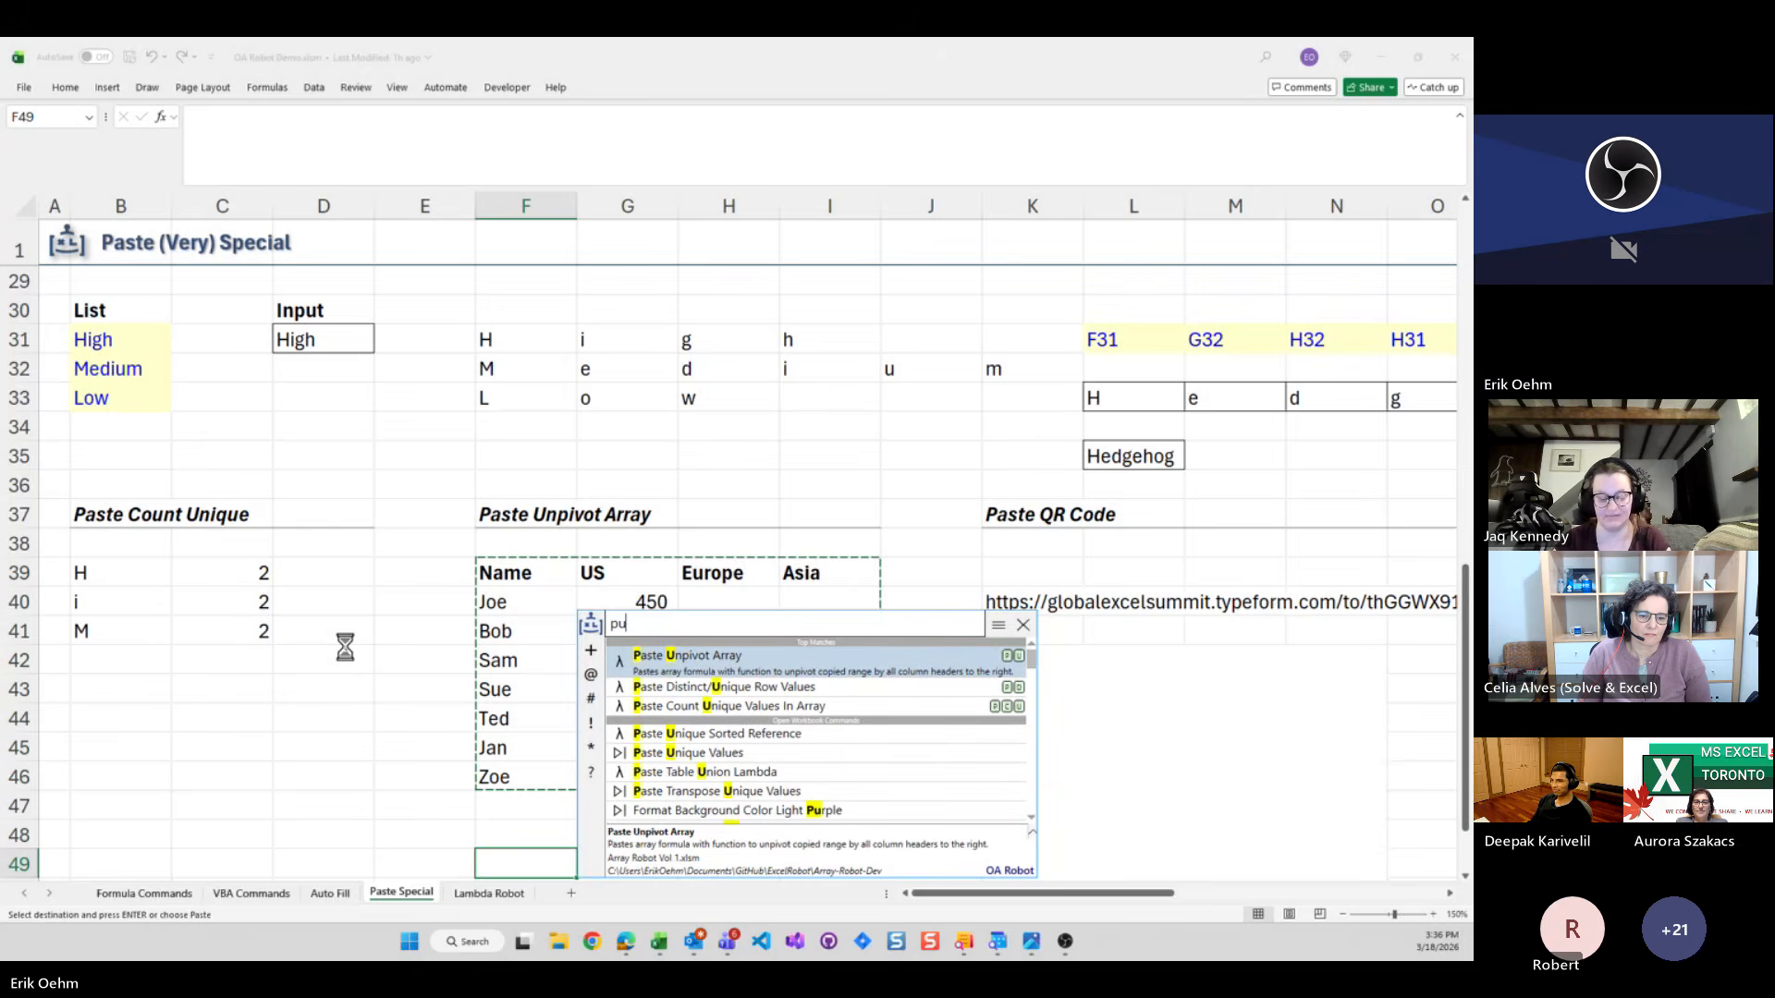
key("Return")
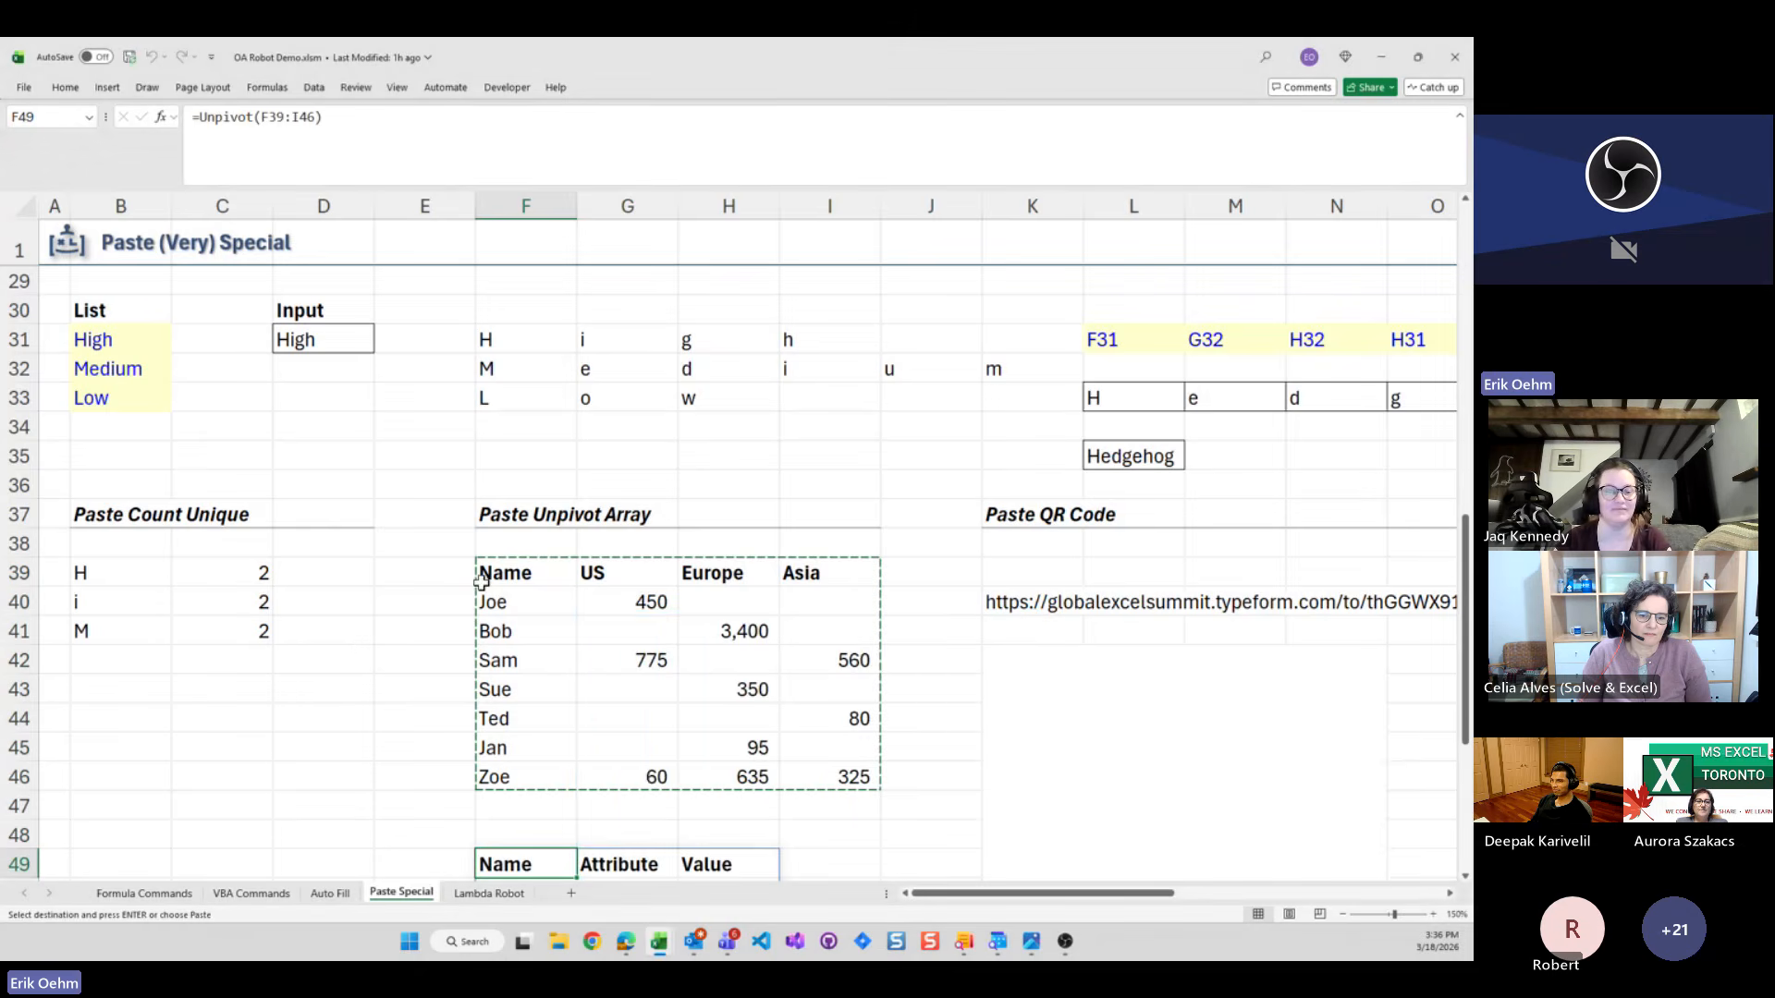
scroll(488, 580, "down", 4)
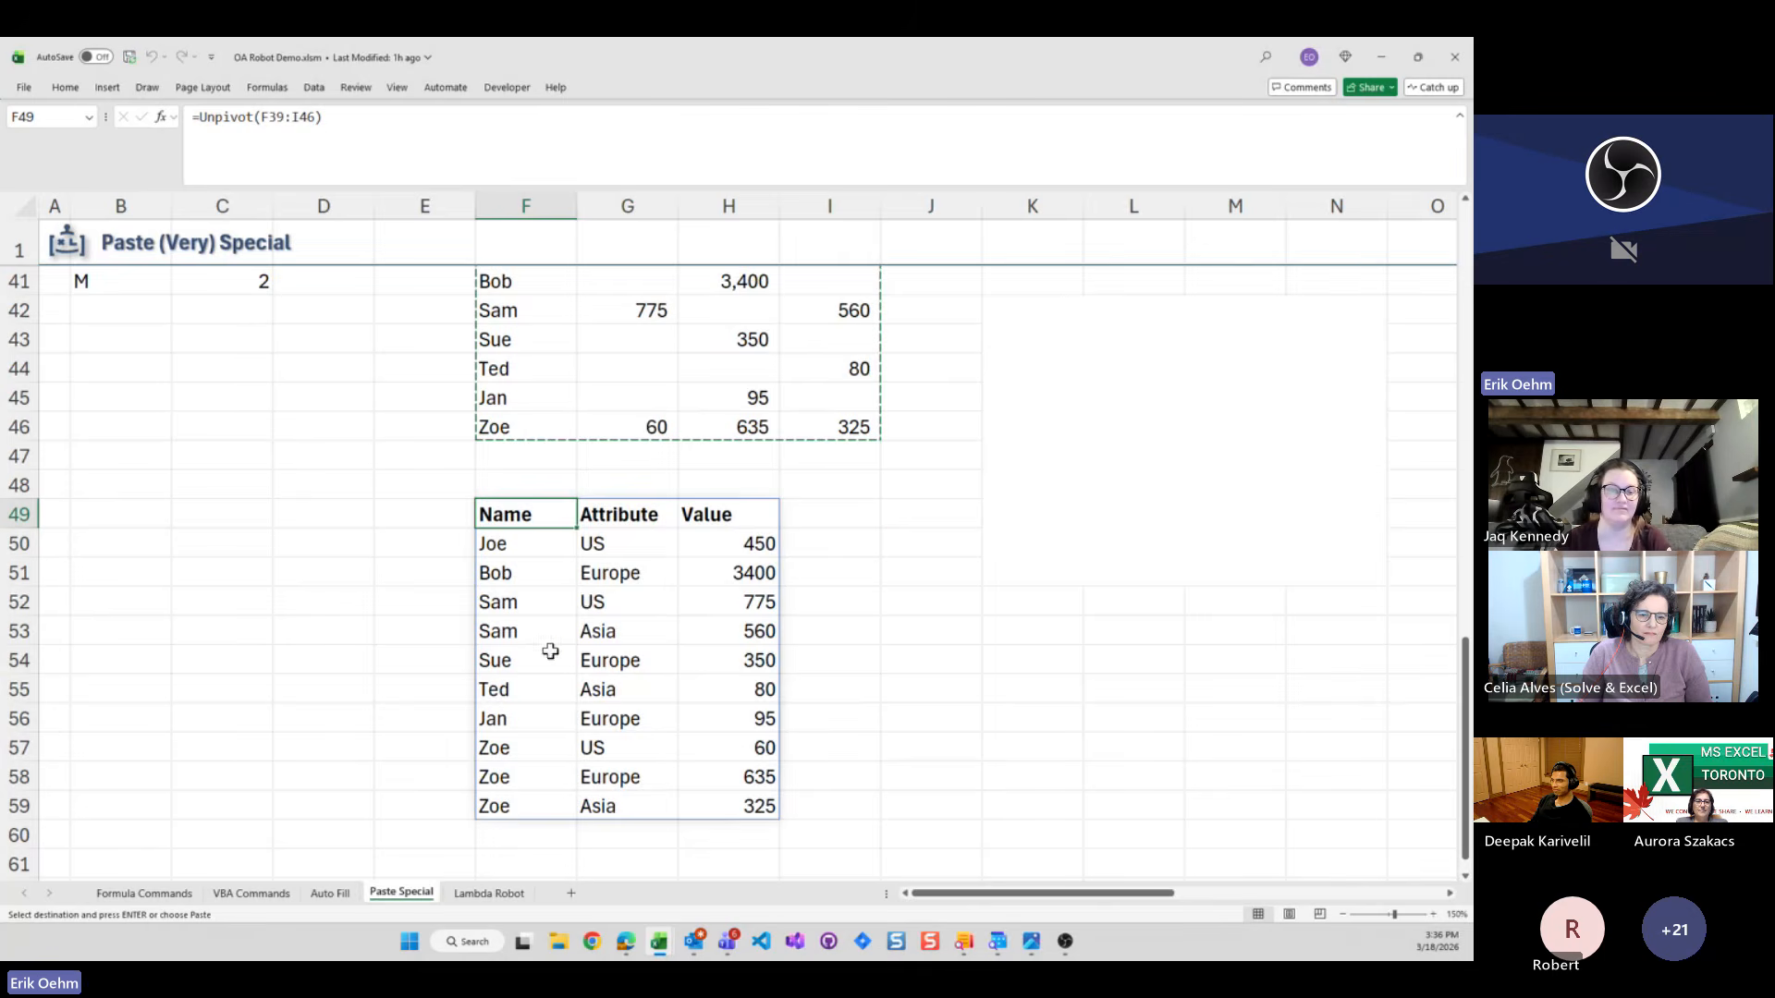
scroll(619, 666, "up", 1)
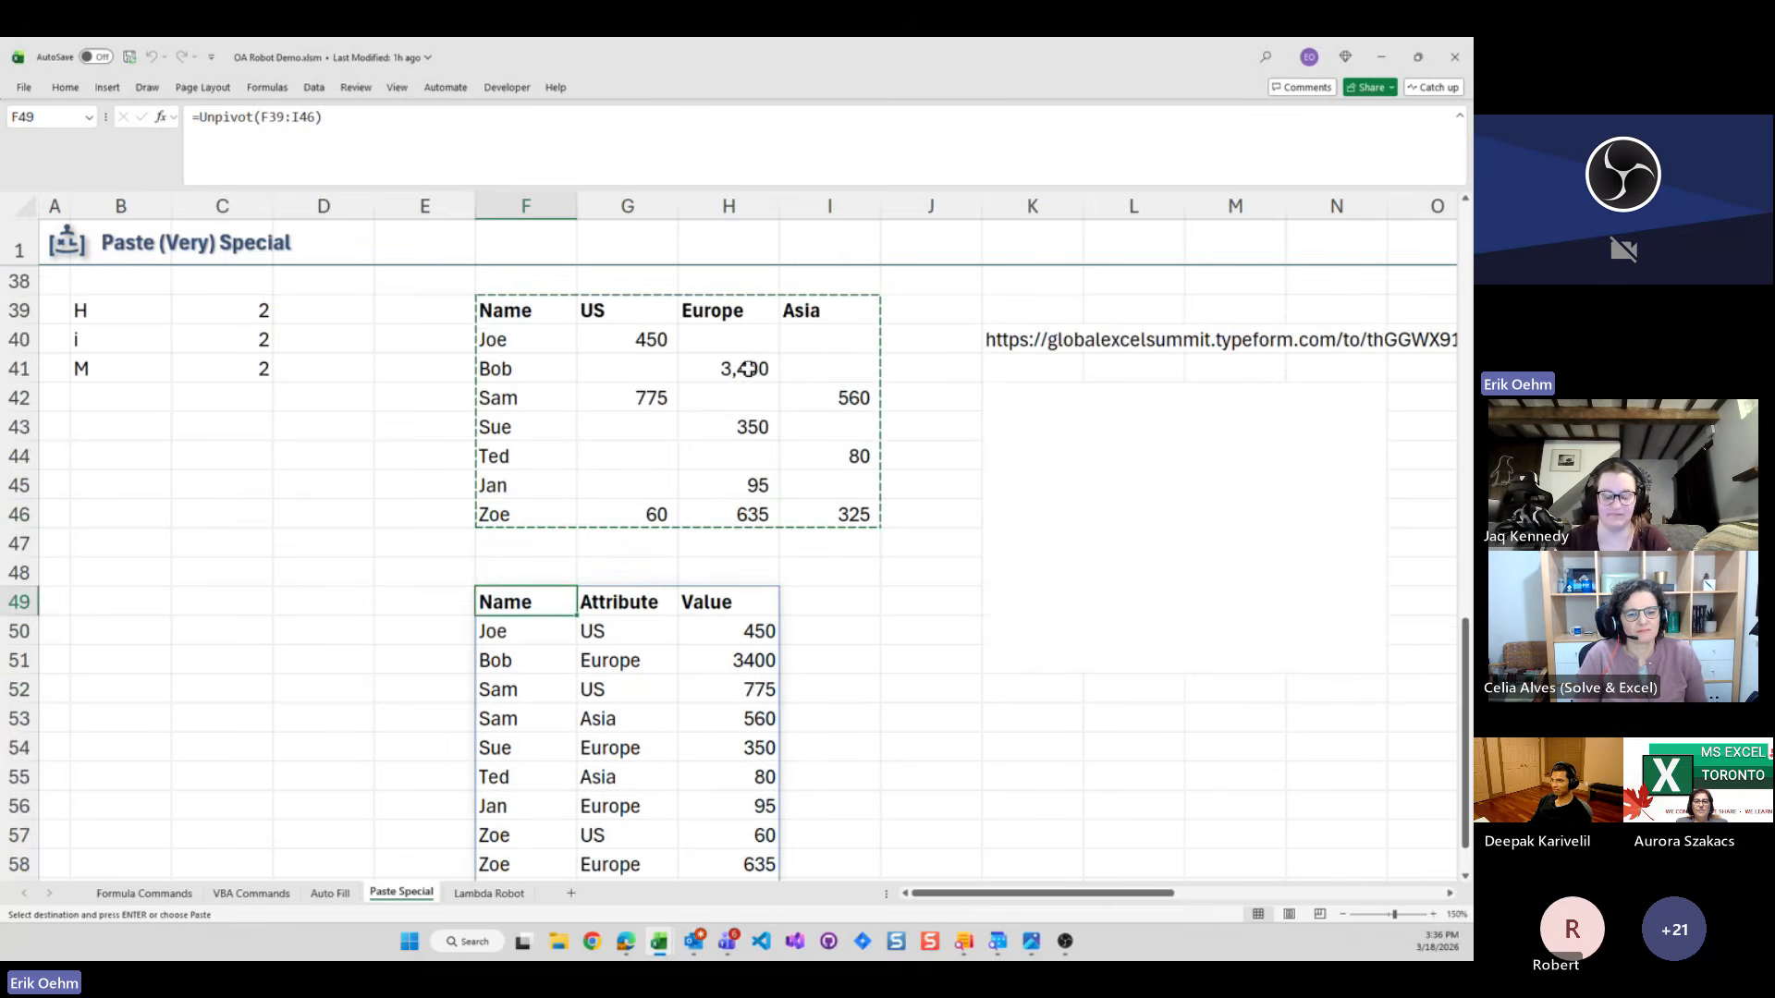
scroll(611, 739, "down", 1)
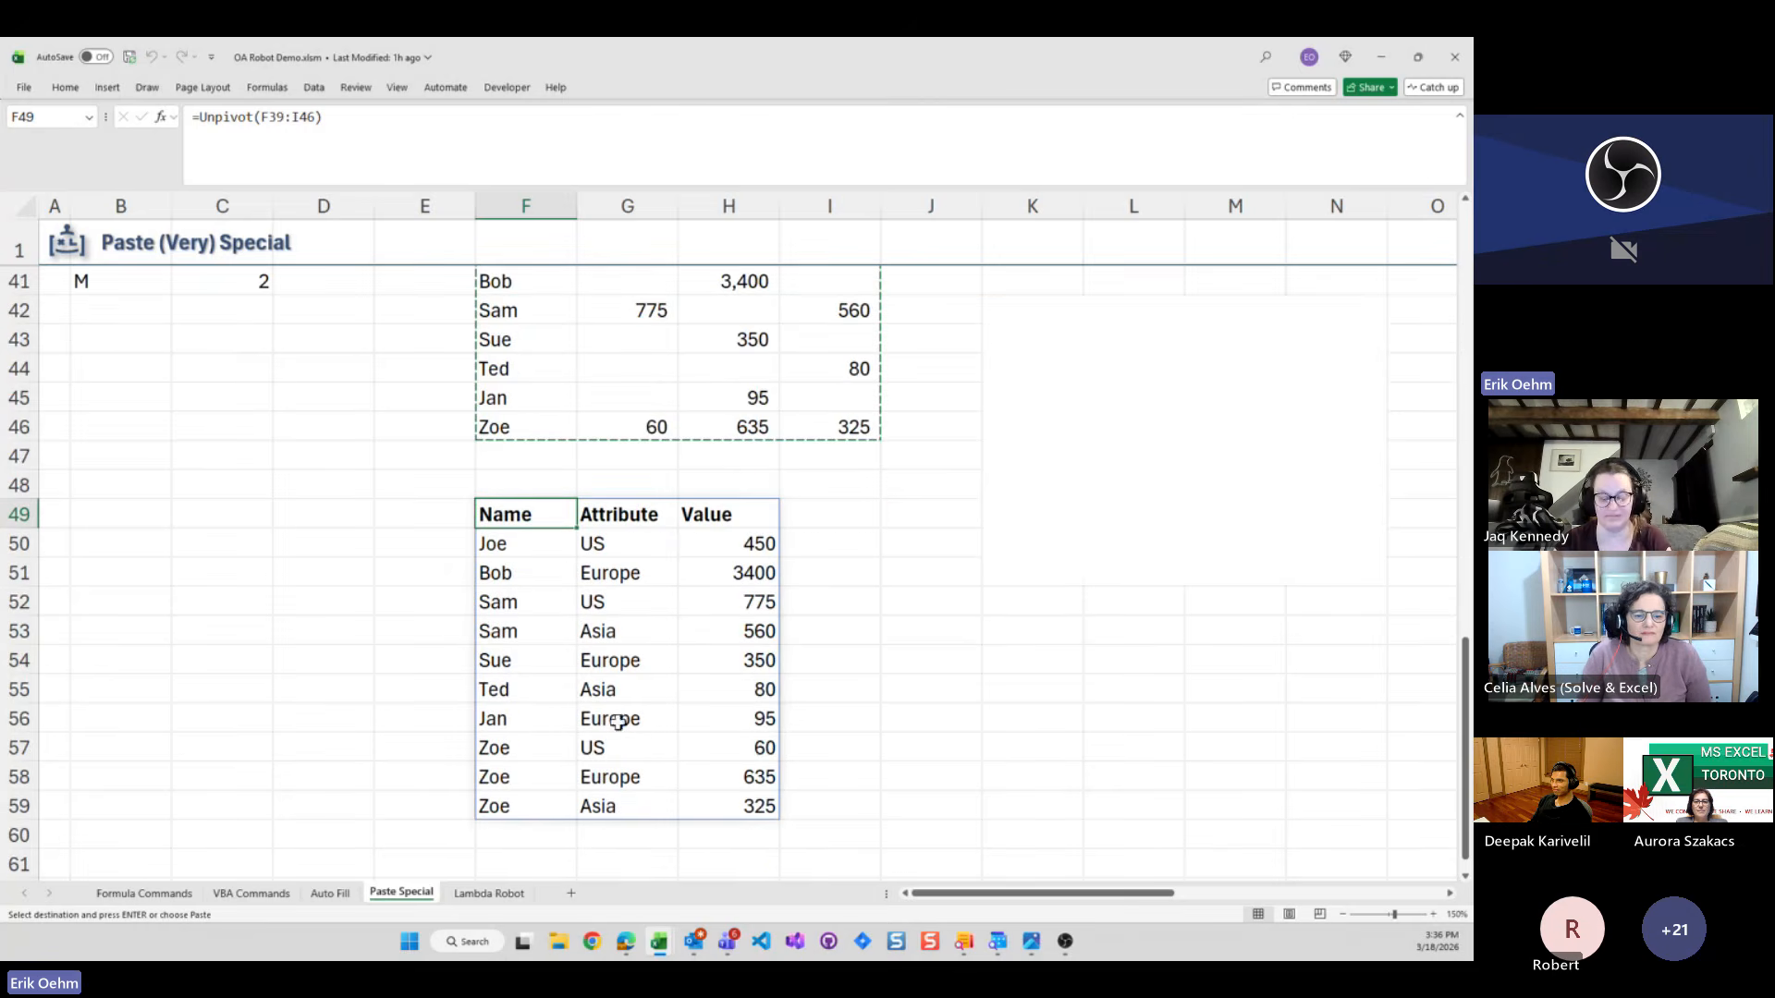
Edit the formula to =Unpivot(F39:I46,,"Region","Sales") and check the spilled Region and Sales columns
left_click(316, 117)
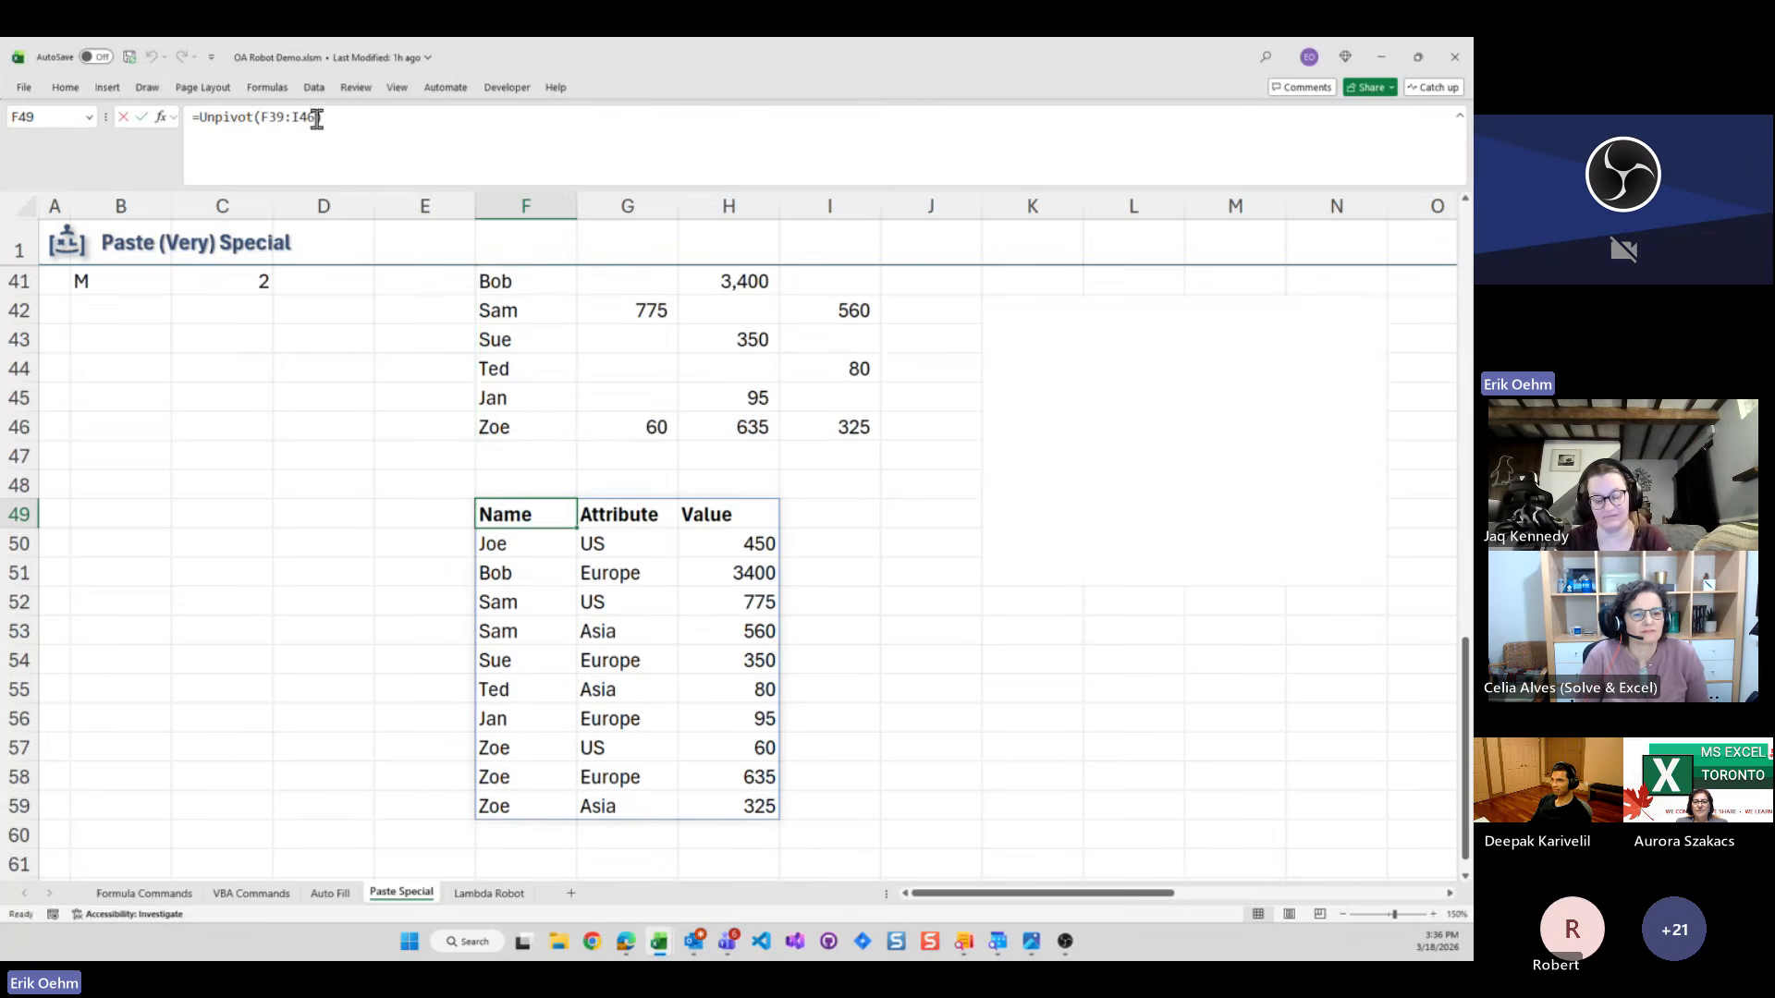
type(",")
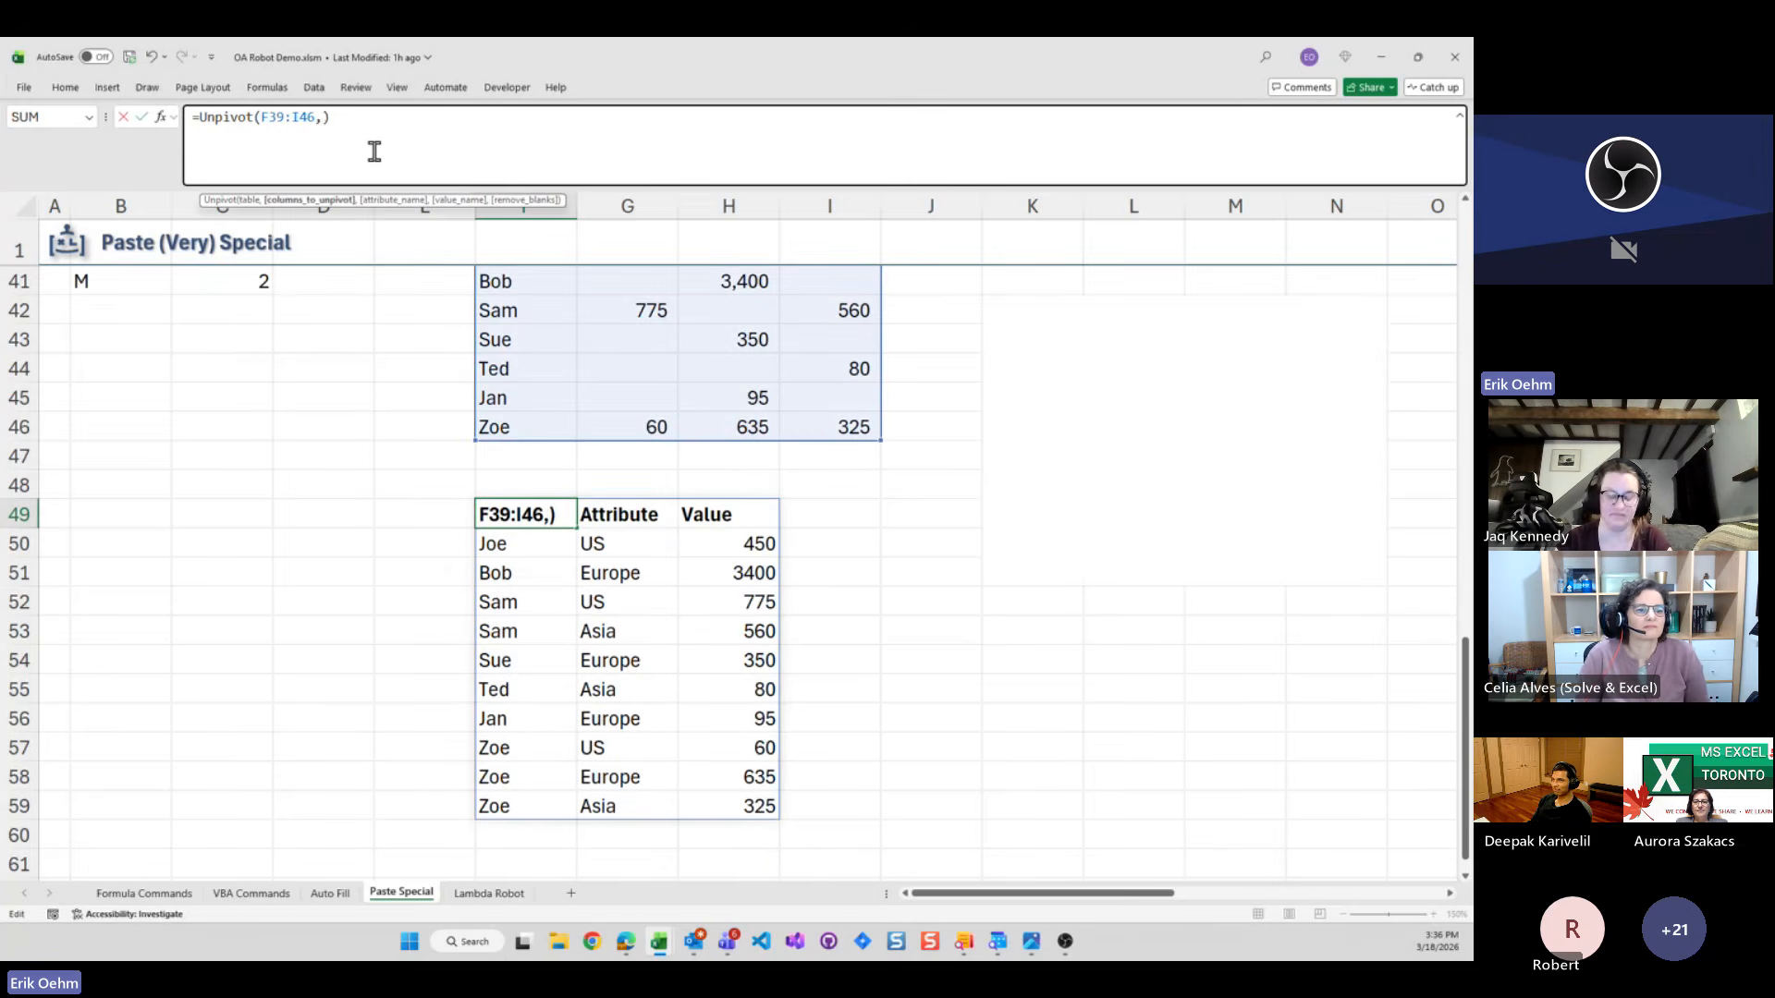
type(",\"Re")
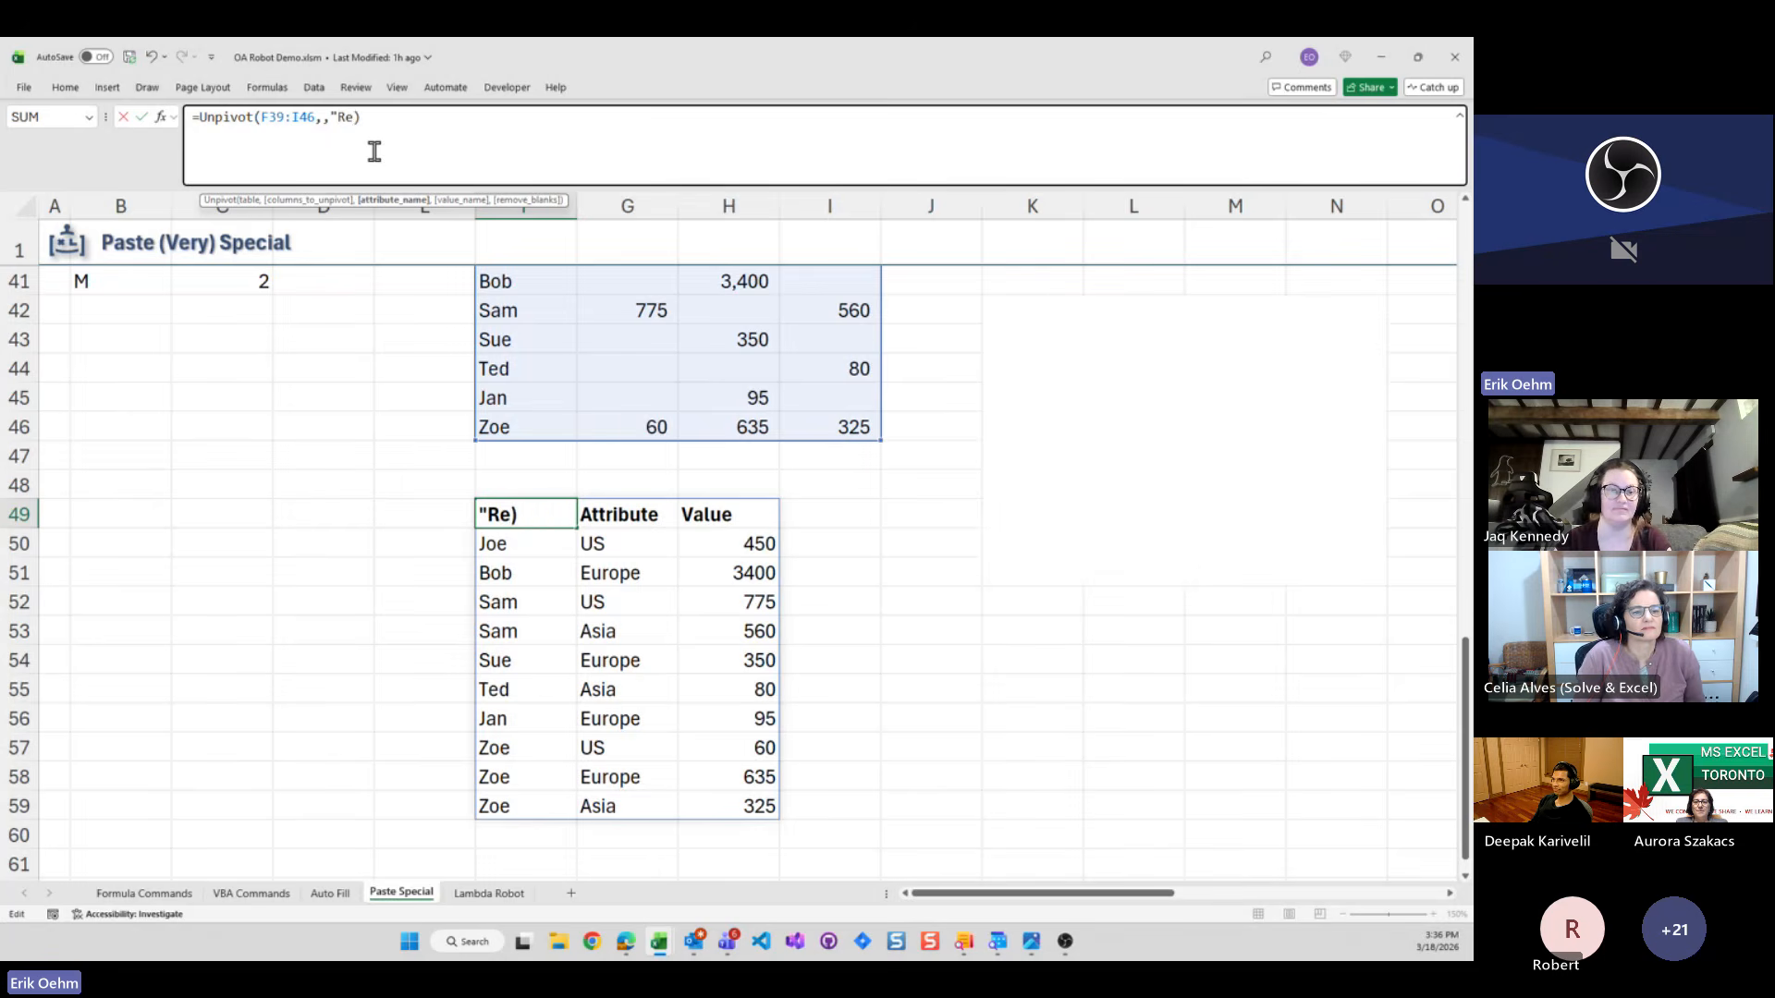
type("gion\",")
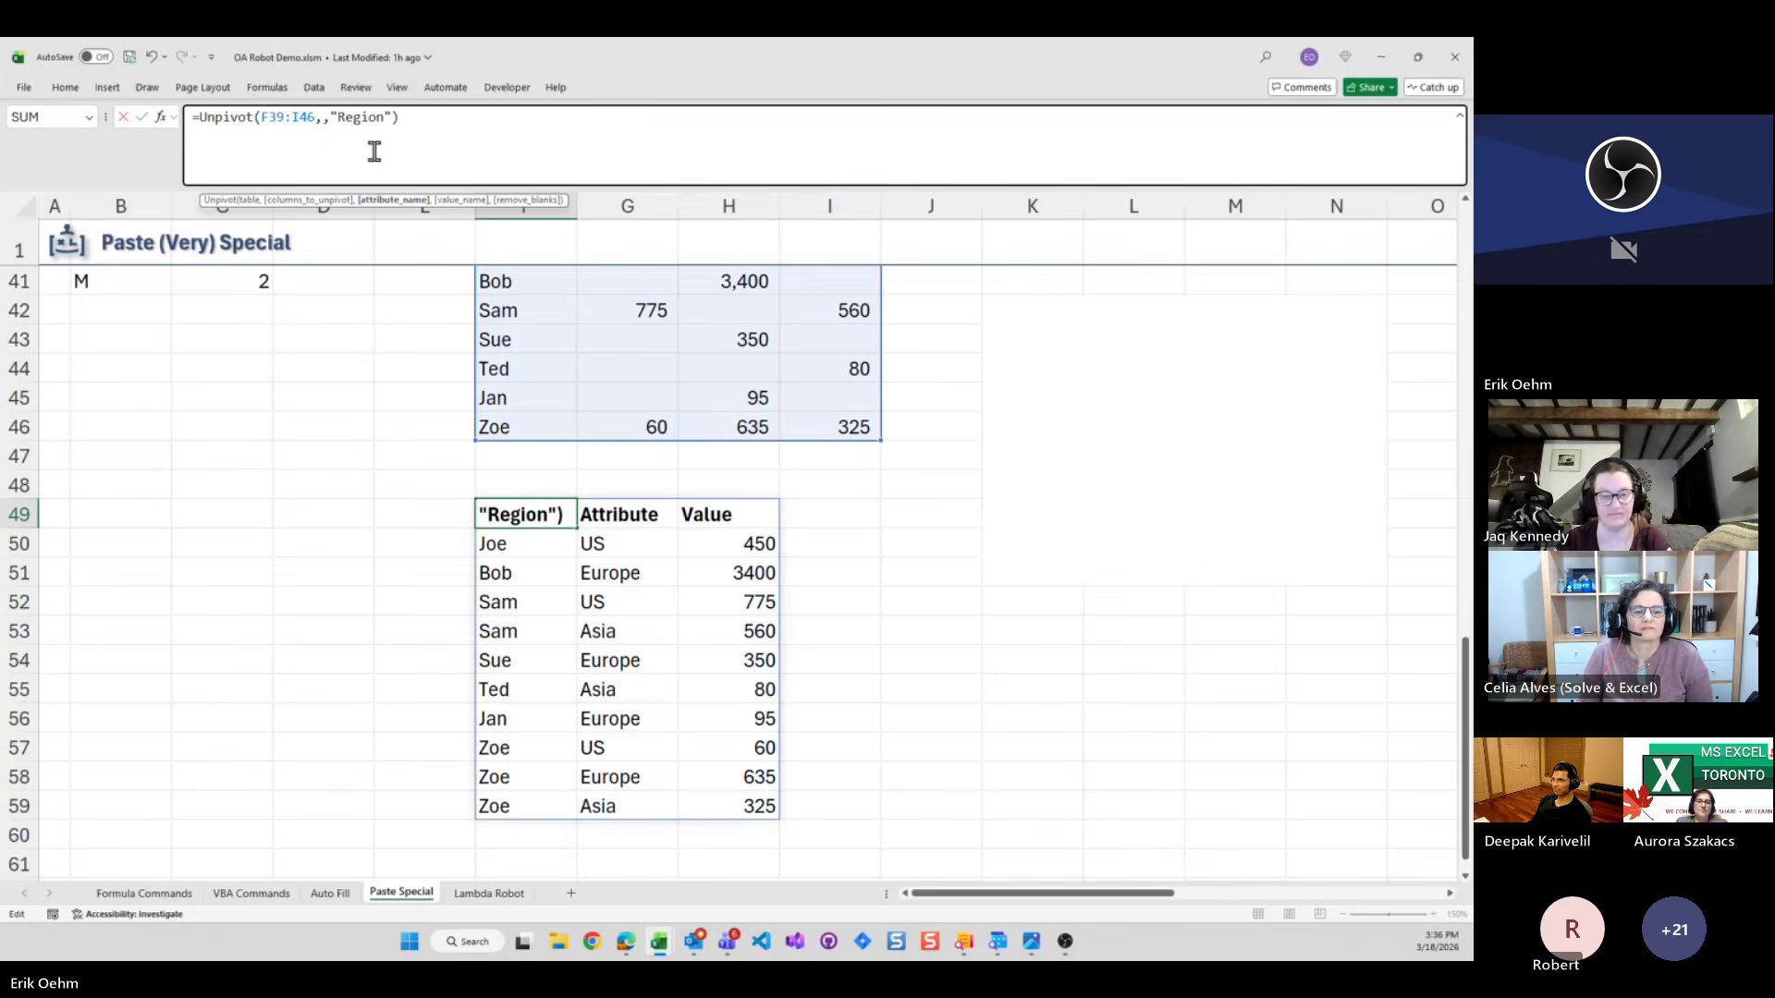
type("\"Sales\"")
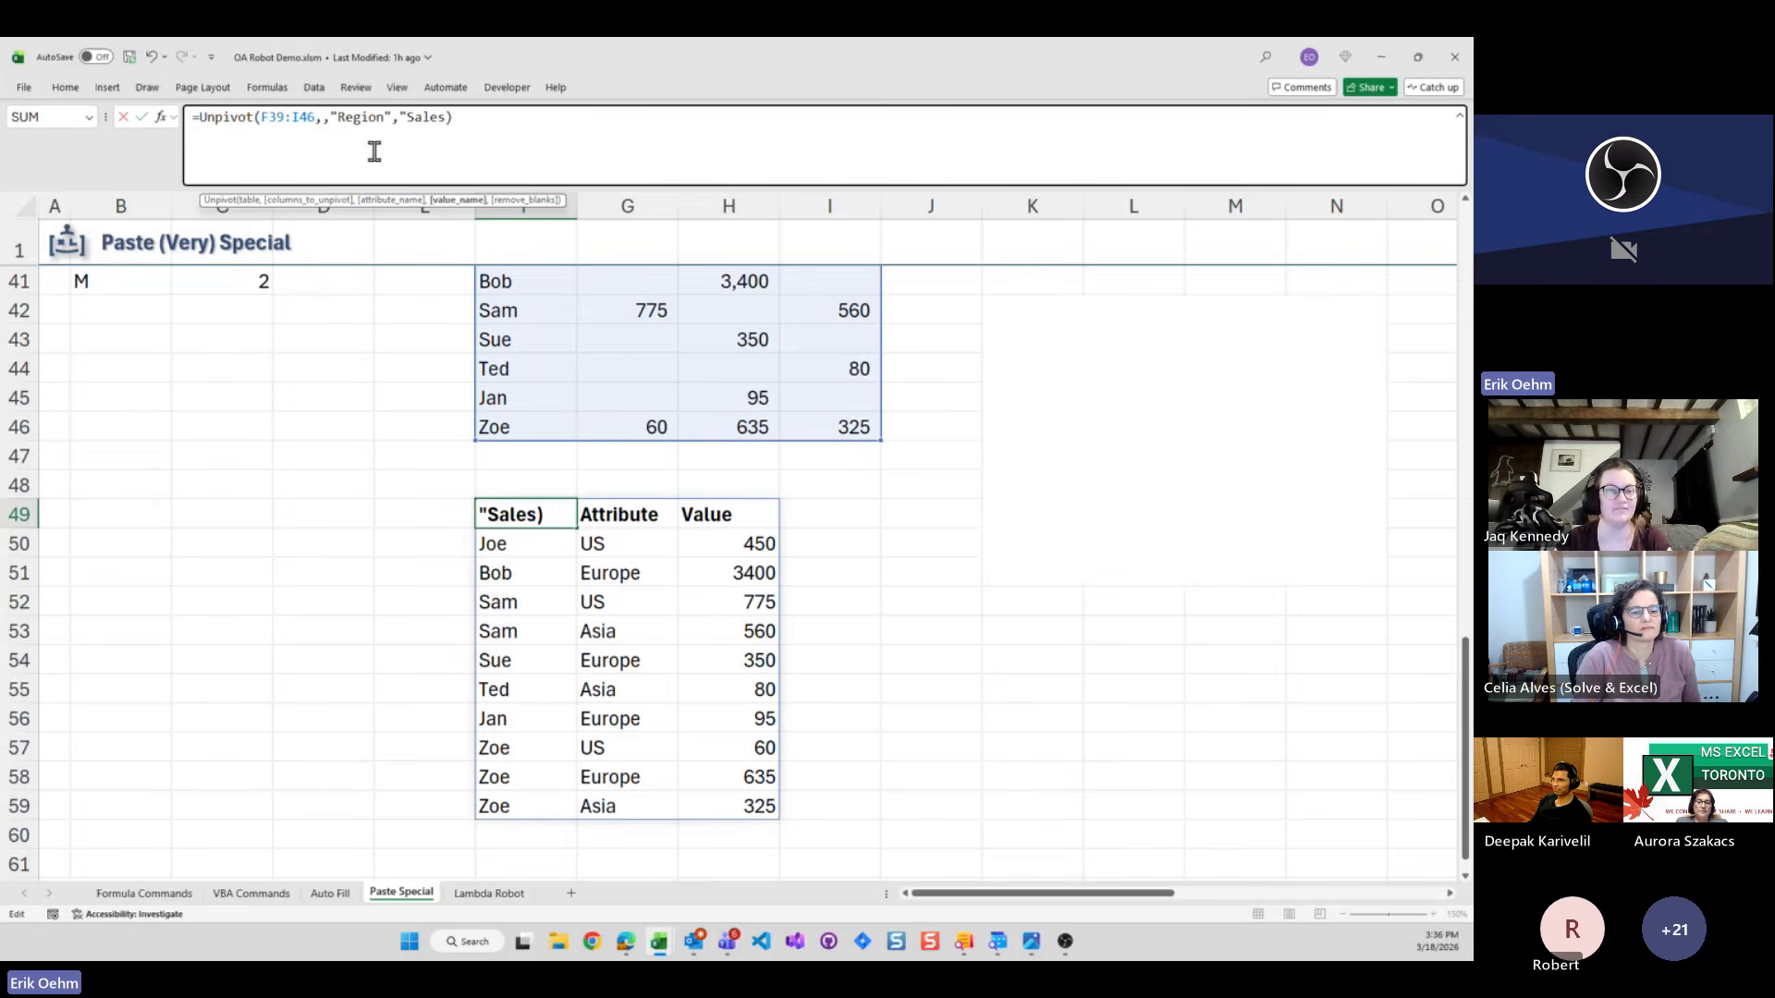
key("ctrl+Return")
key("Right")
key("Right")
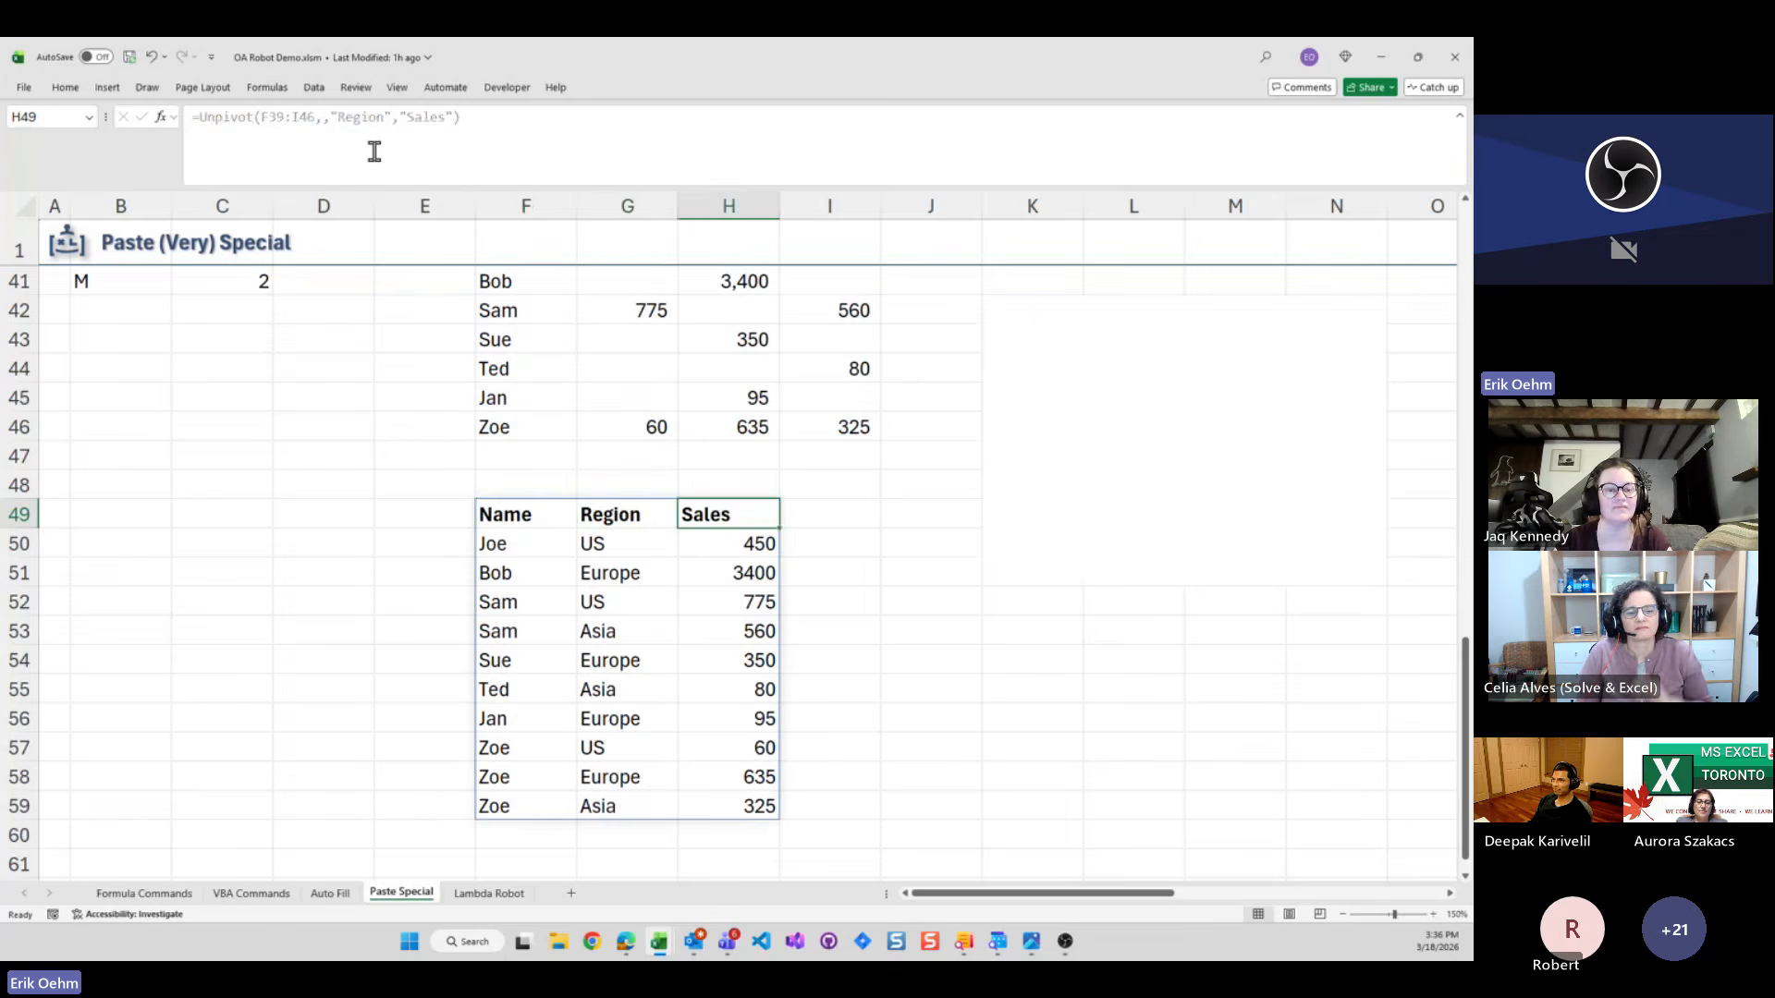
key("Left")
key("Left")
key("Down")
key("Up")
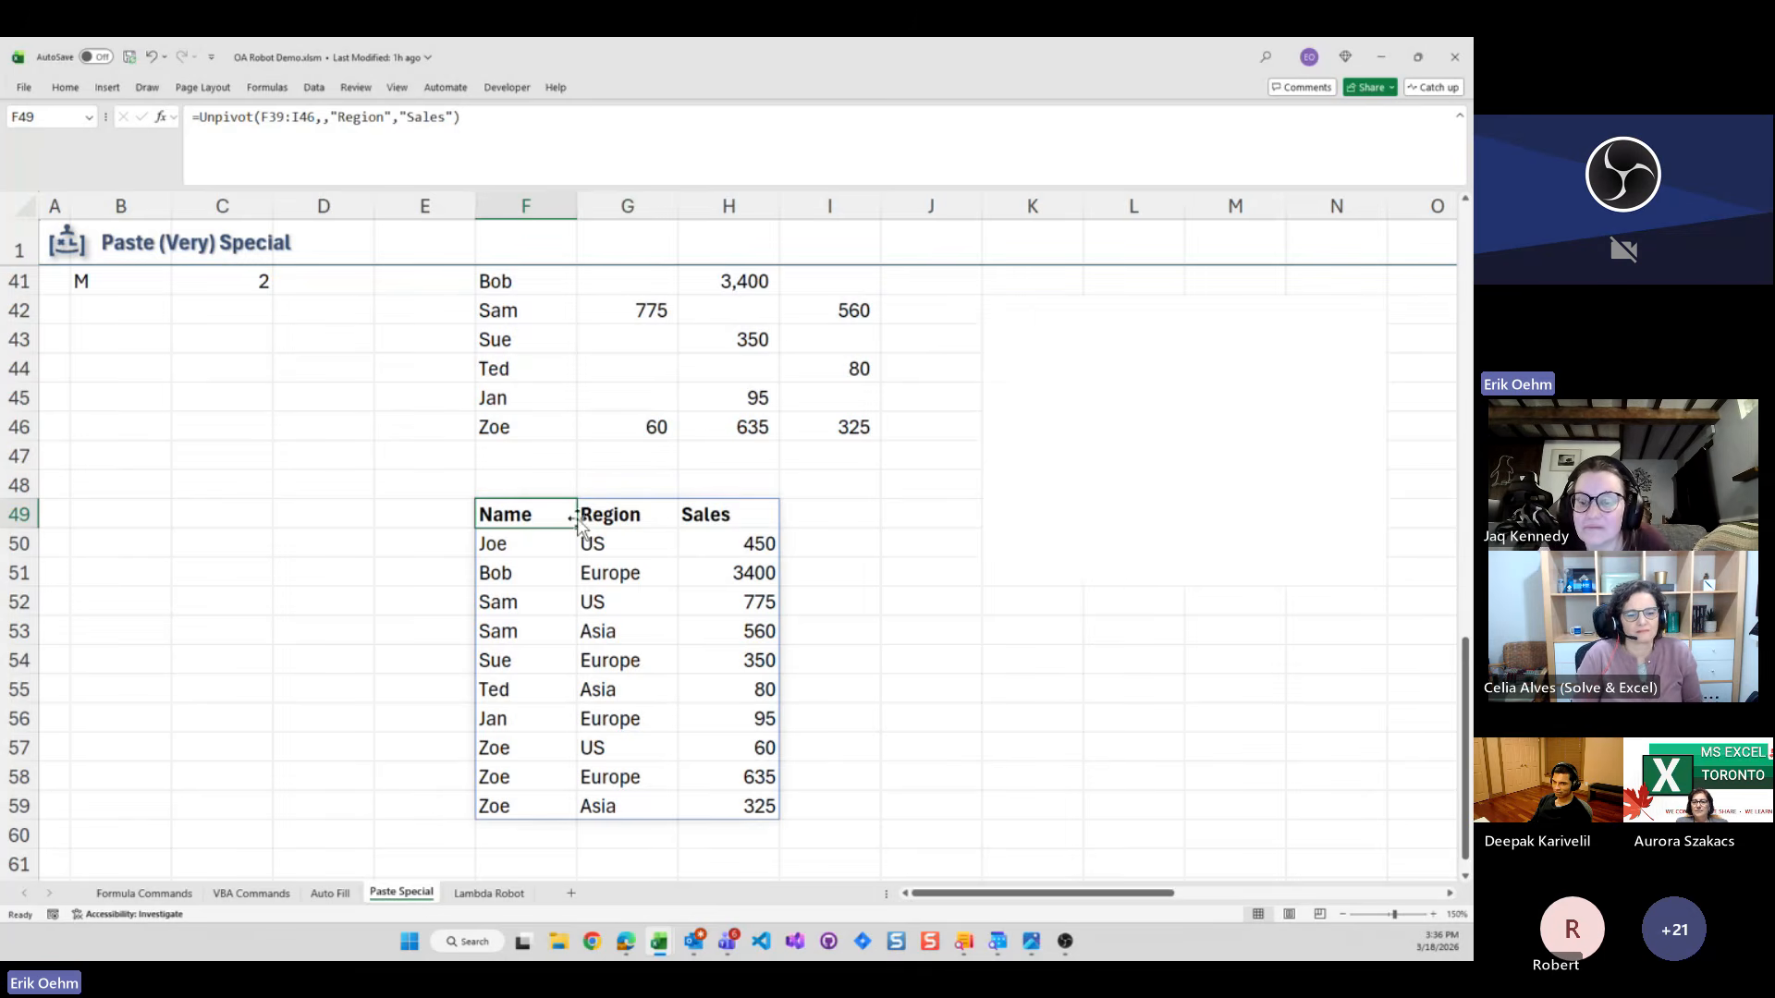
scroll(576, 520, "up", 1)
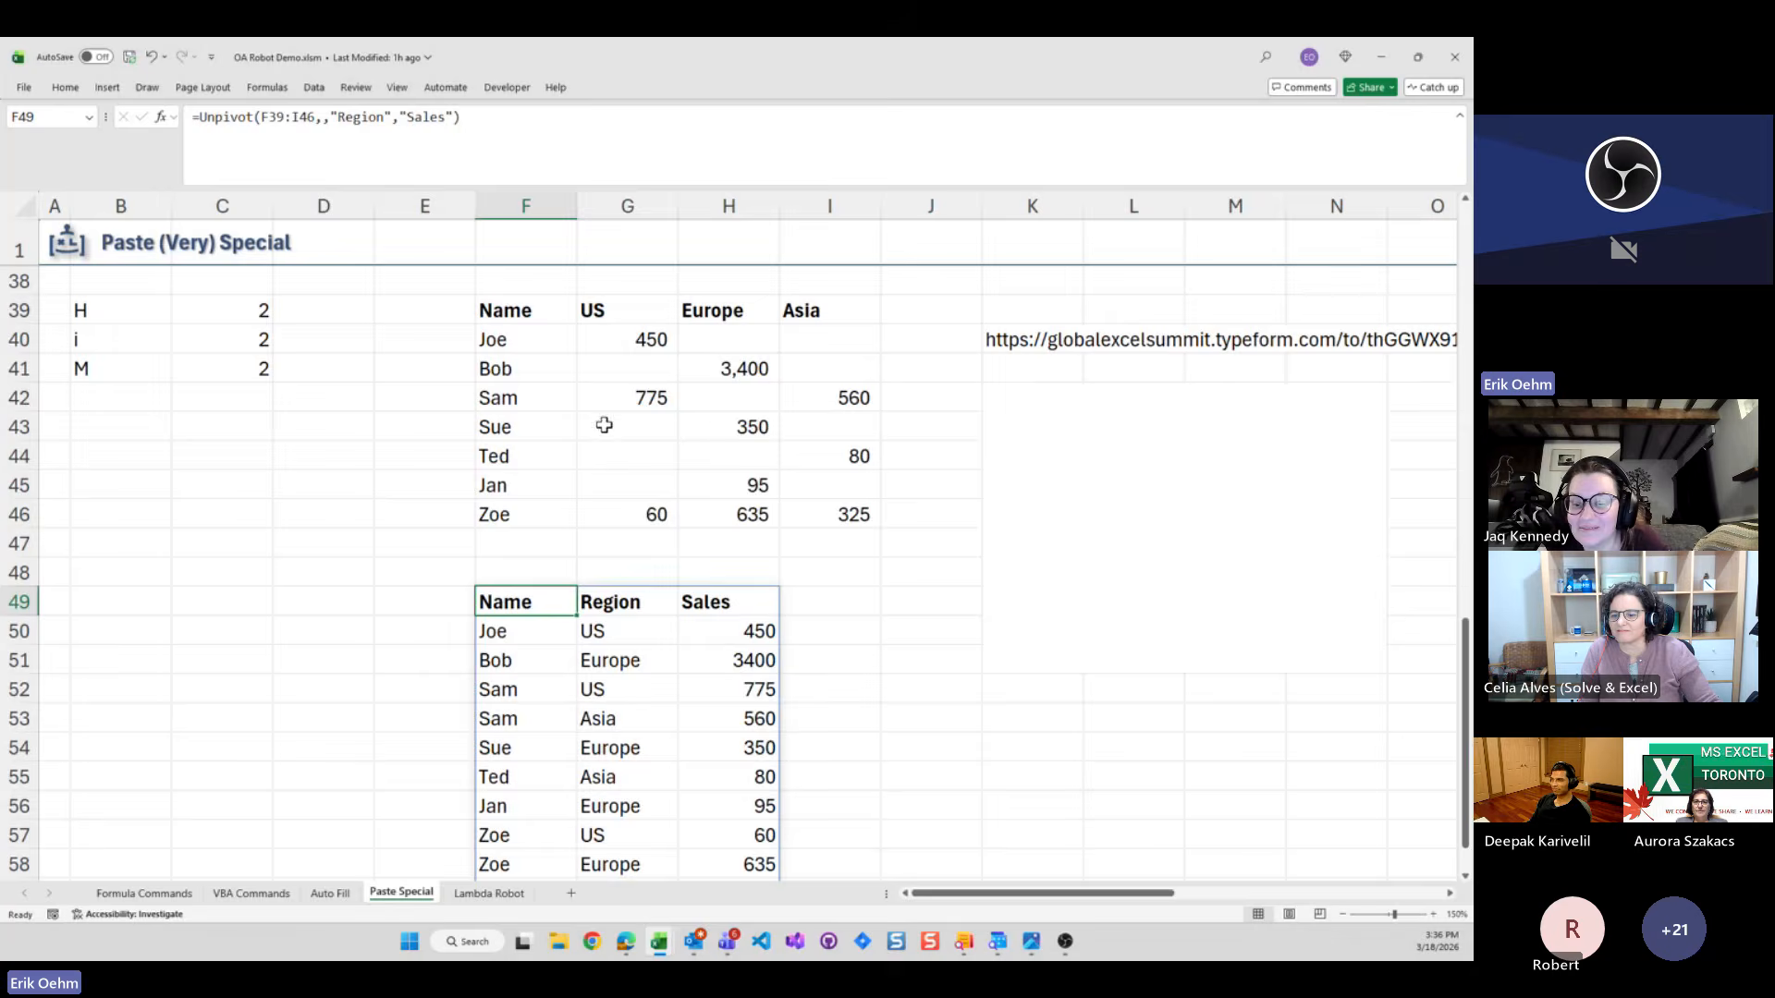
scroll(642, 381, "up", 4)
scroll(642, 381, "down", 1)
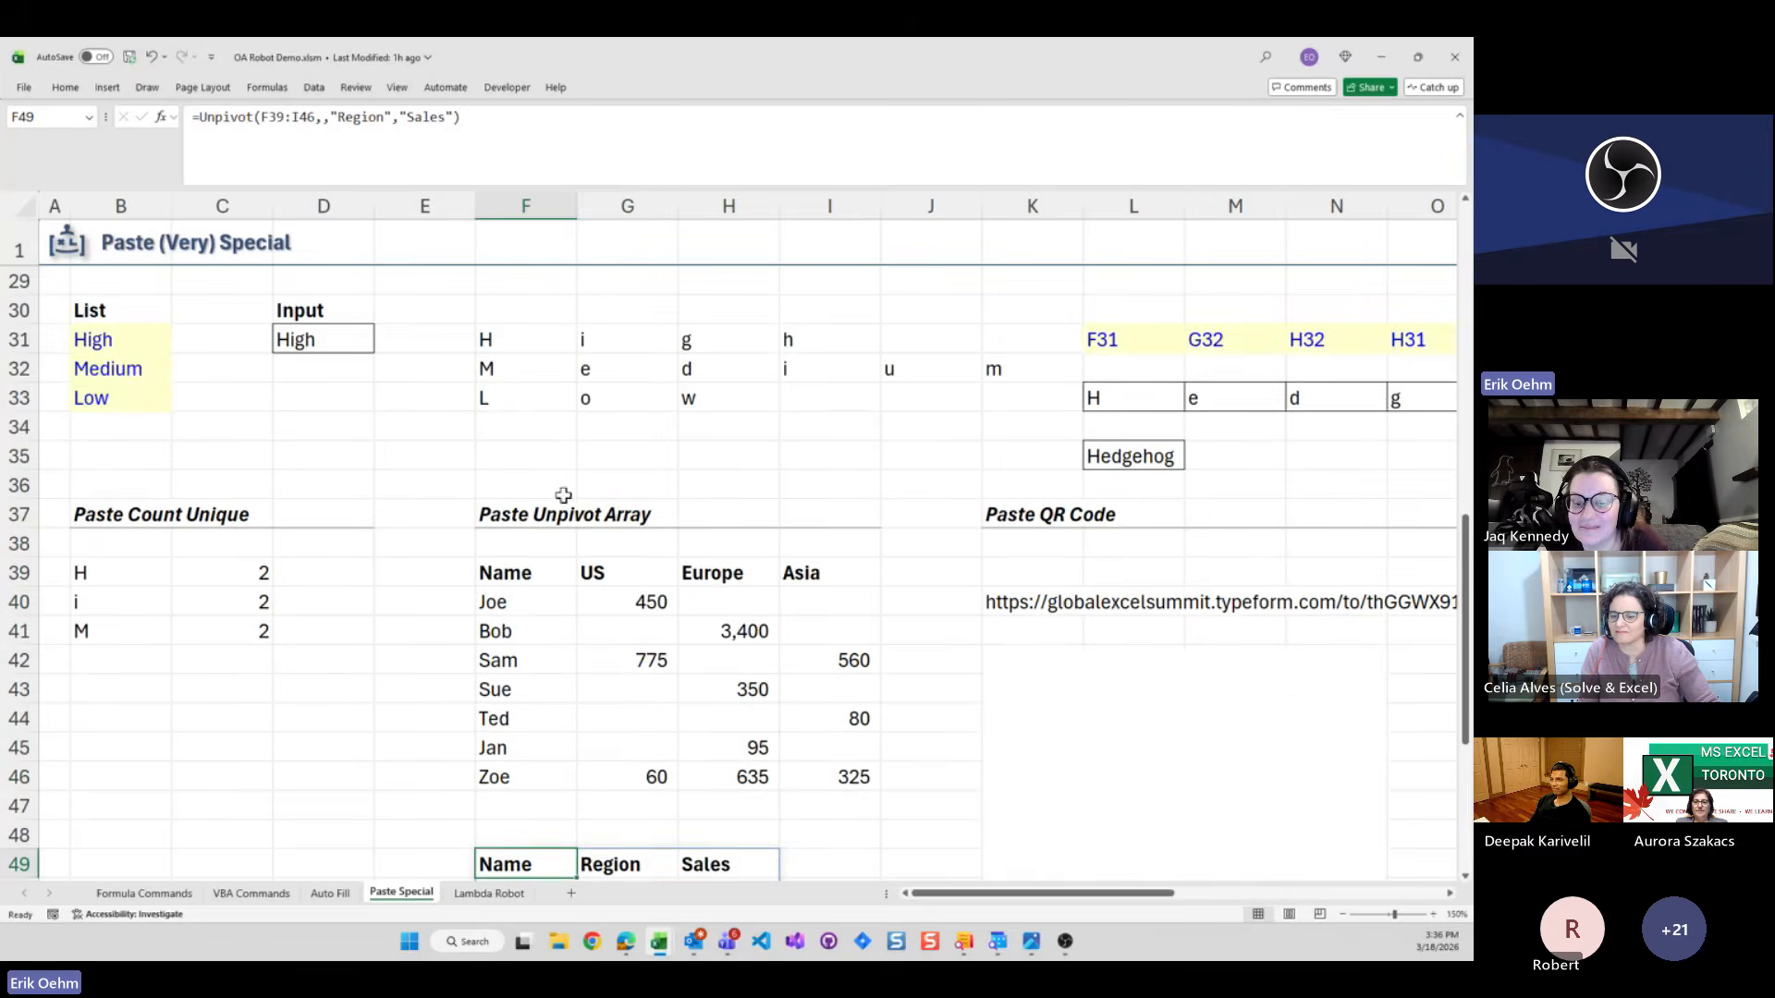
left_click(532, 513)
key("Right")
key("Right")
key("Right")
key("Right")
key("Right")
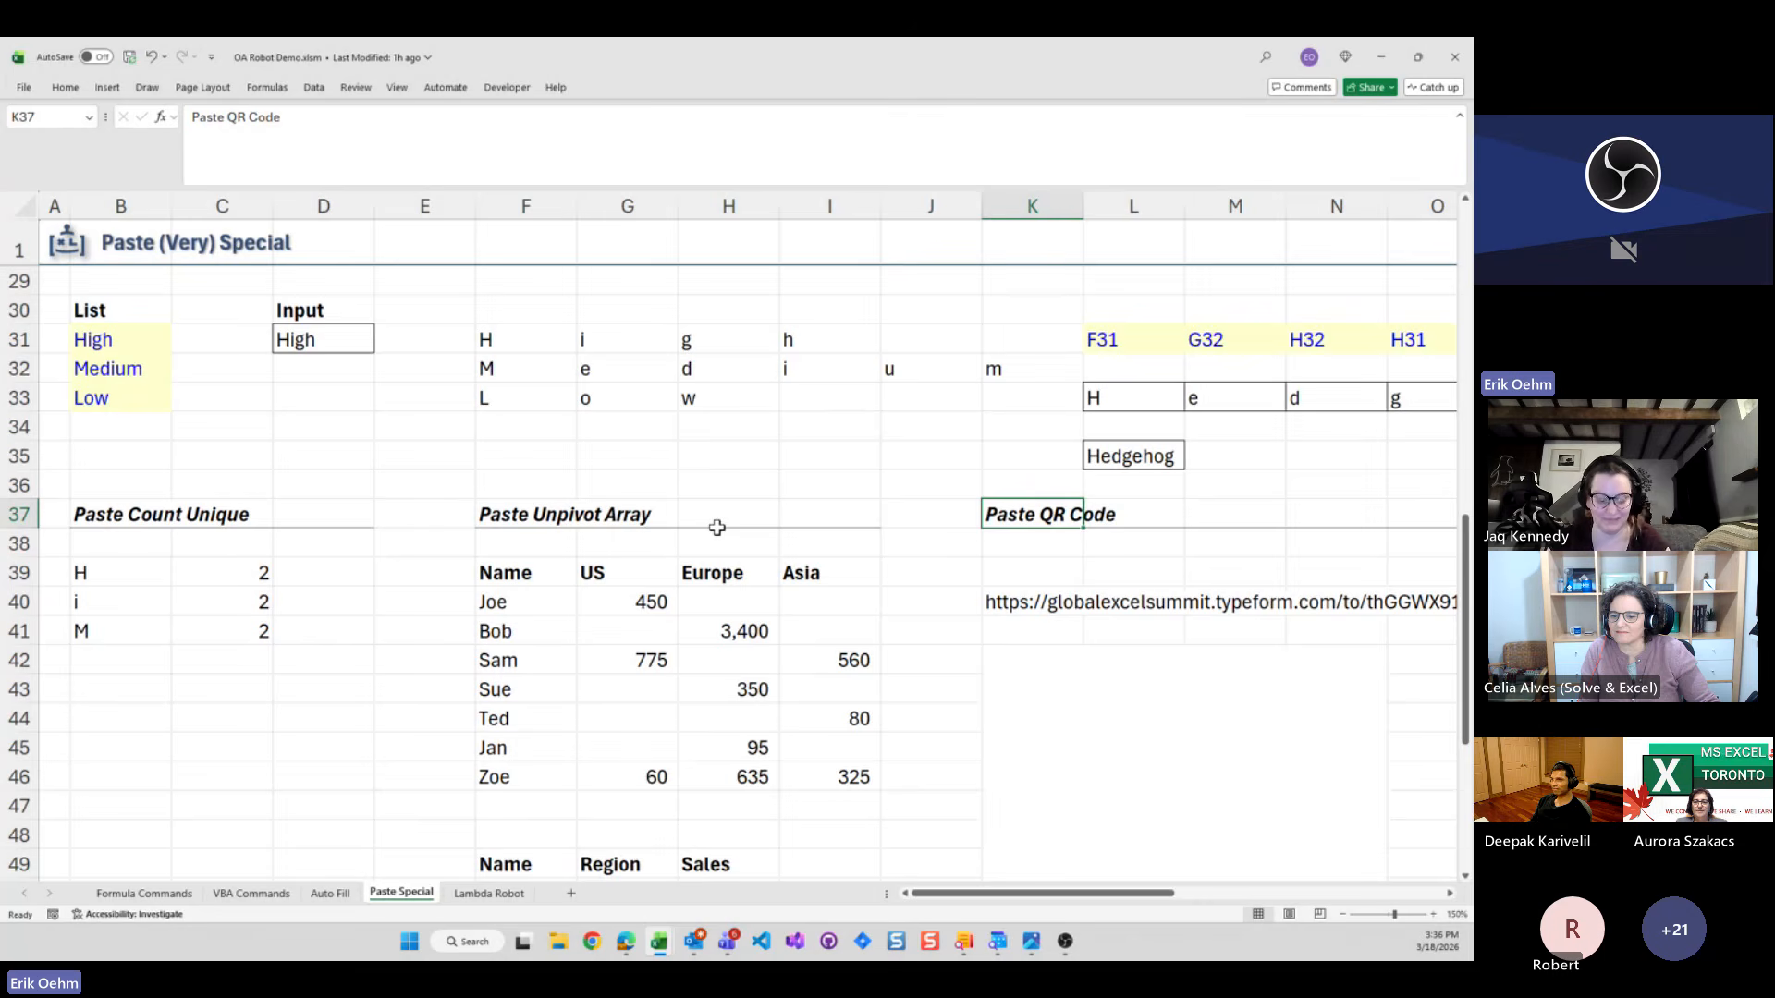
Paste the K40 survey URL as a QR code in K42, then move to the Lambda Robot sheet
key("Down")
key("Down")
key("Down")
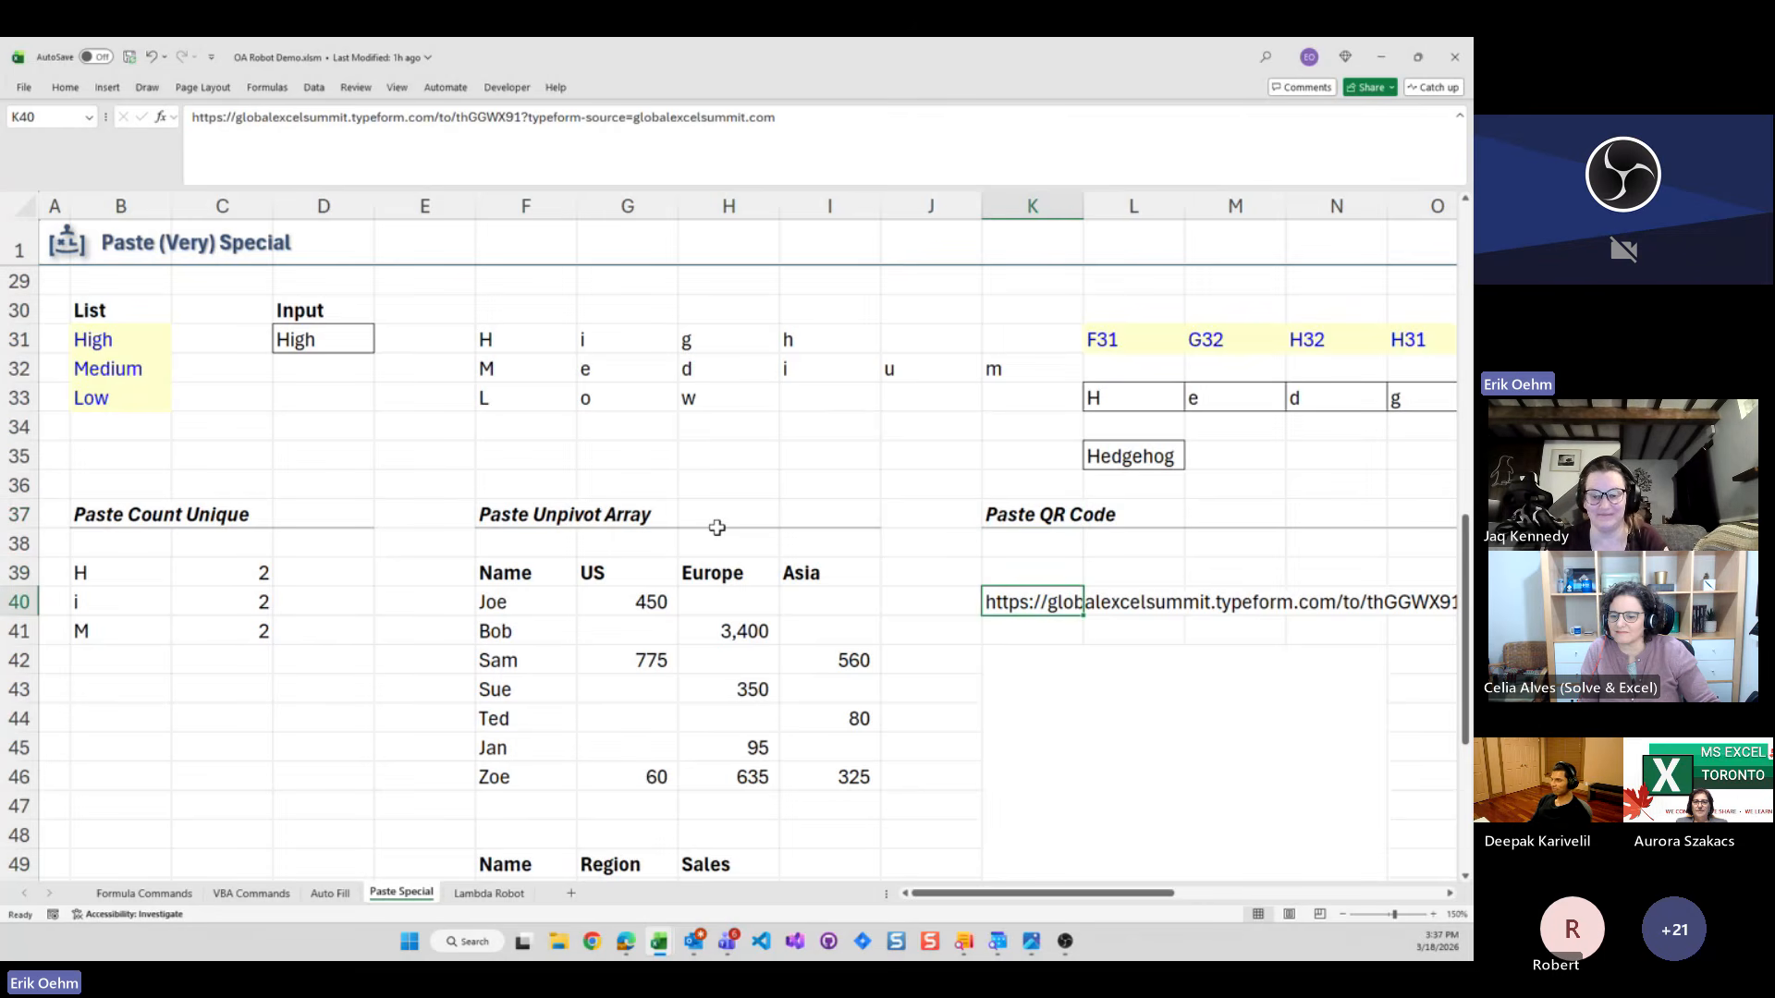
key("ctrl+c")
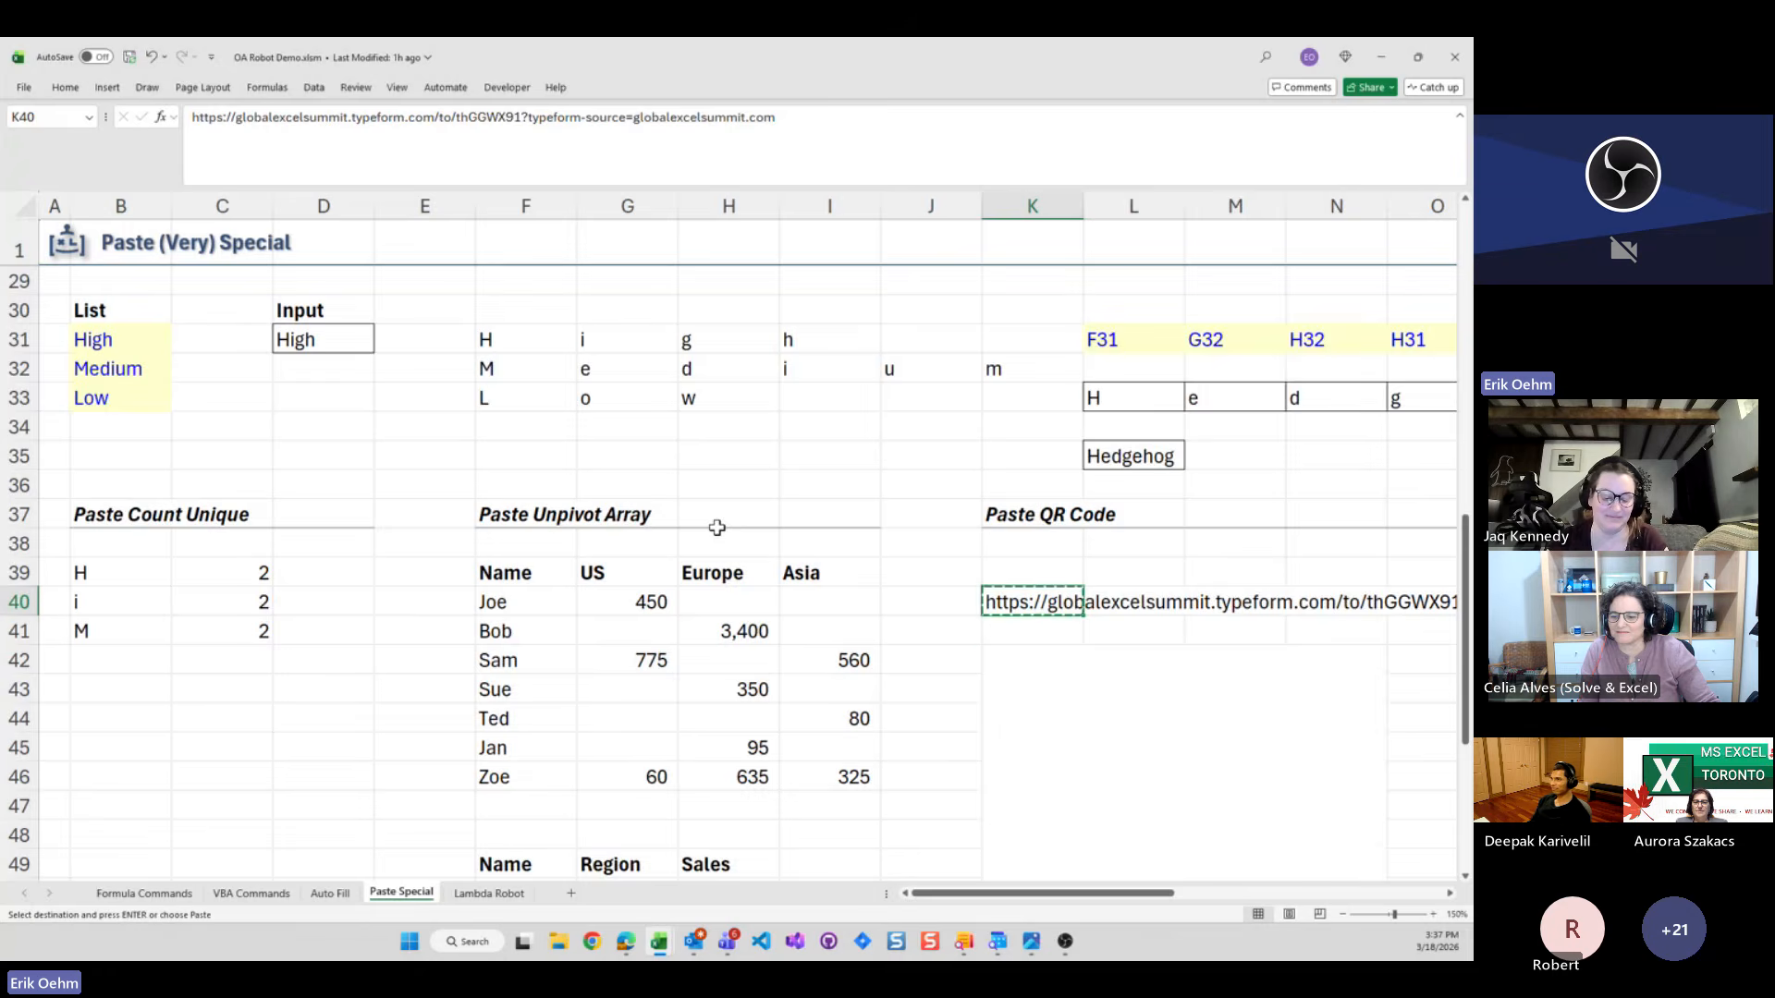
key("Down")
key("Down")
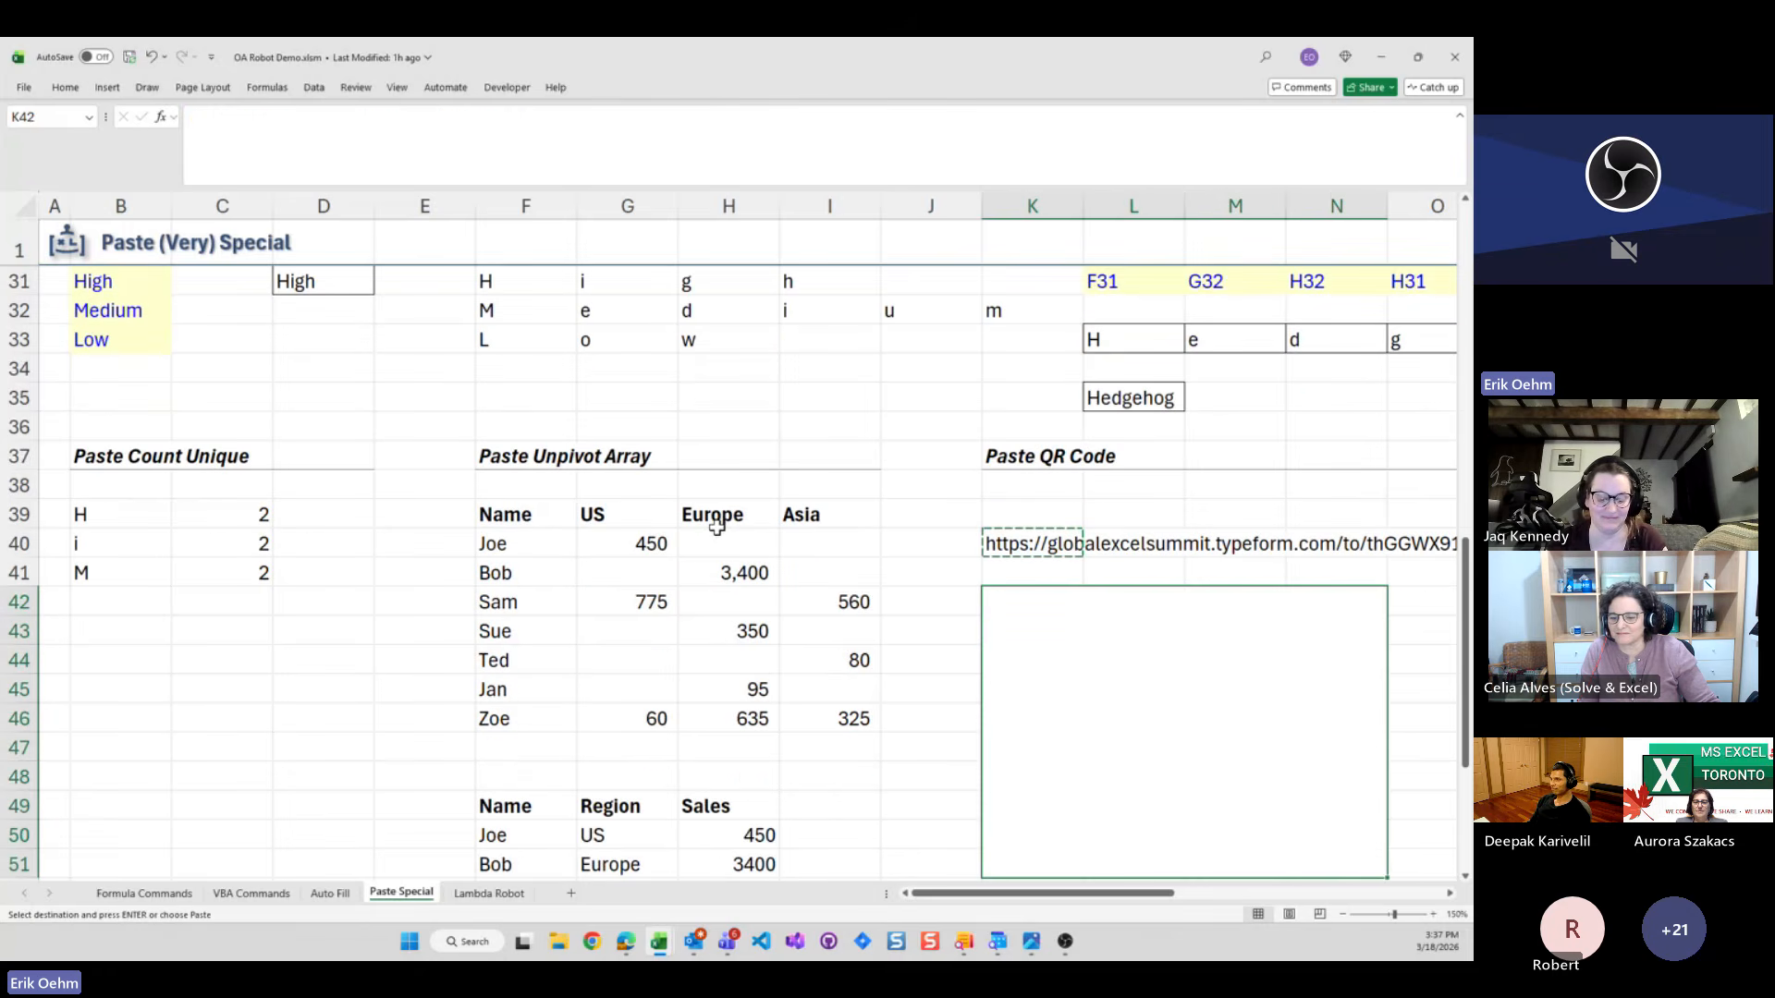
key("ctrl+space")
type("p")
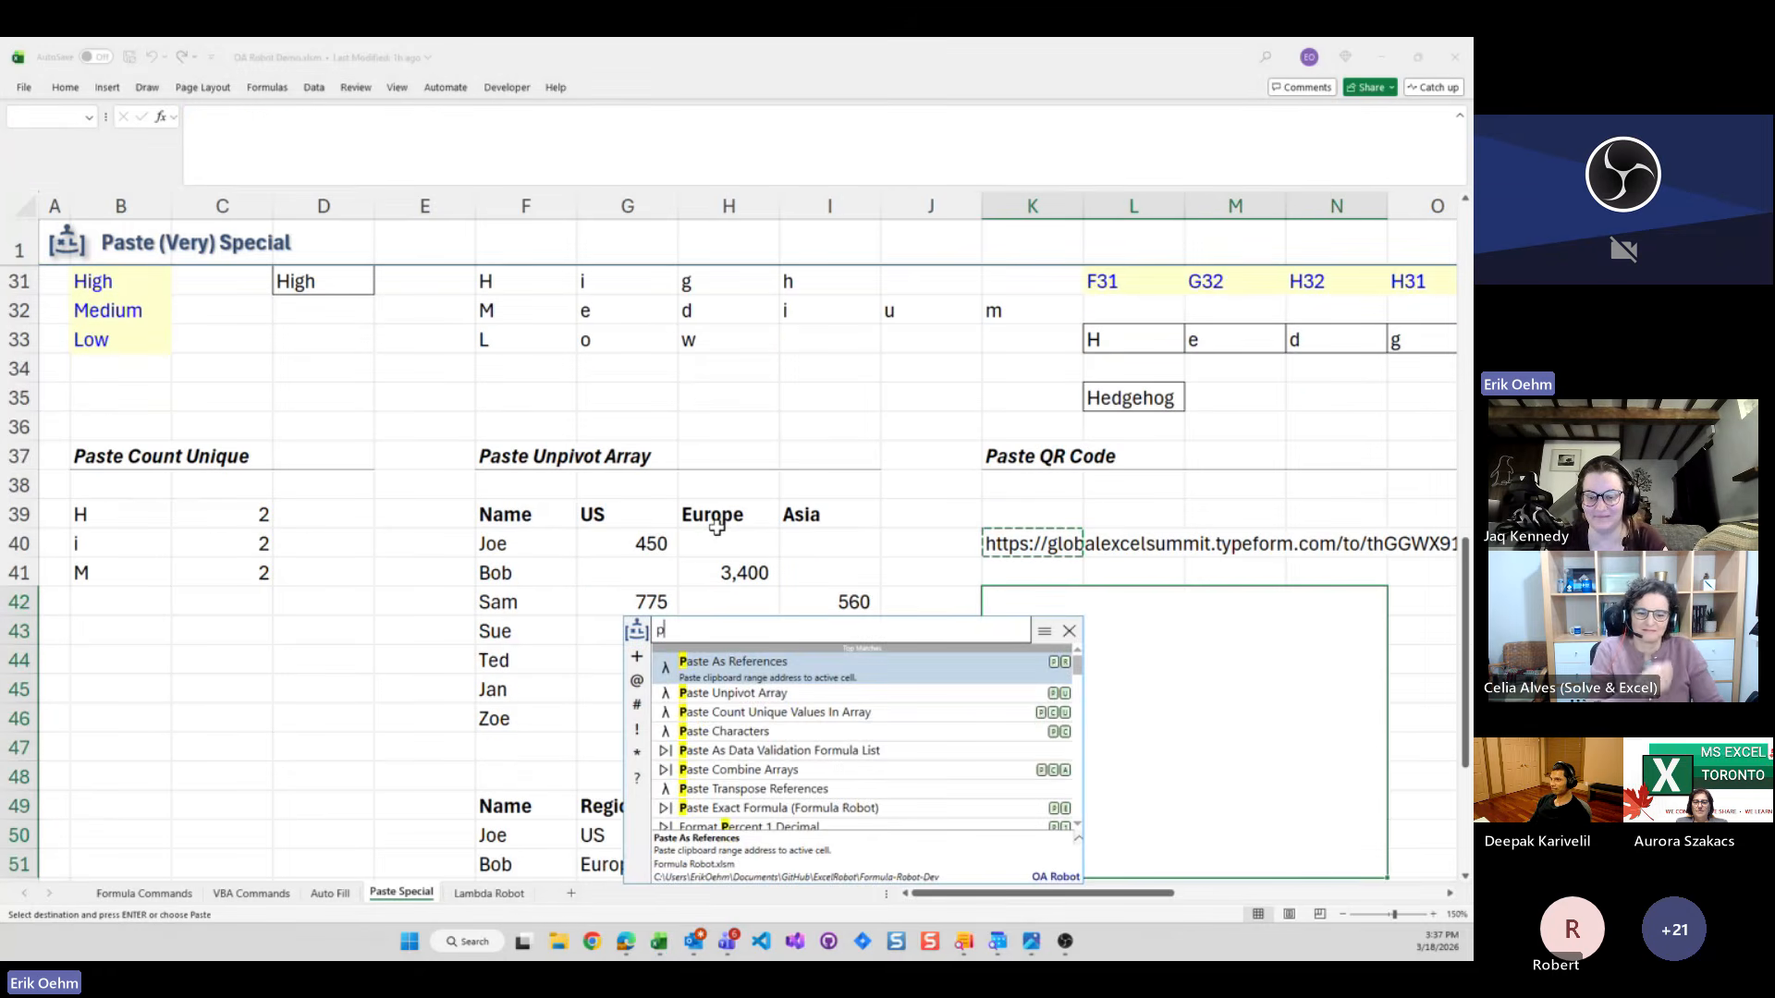
type("qr")
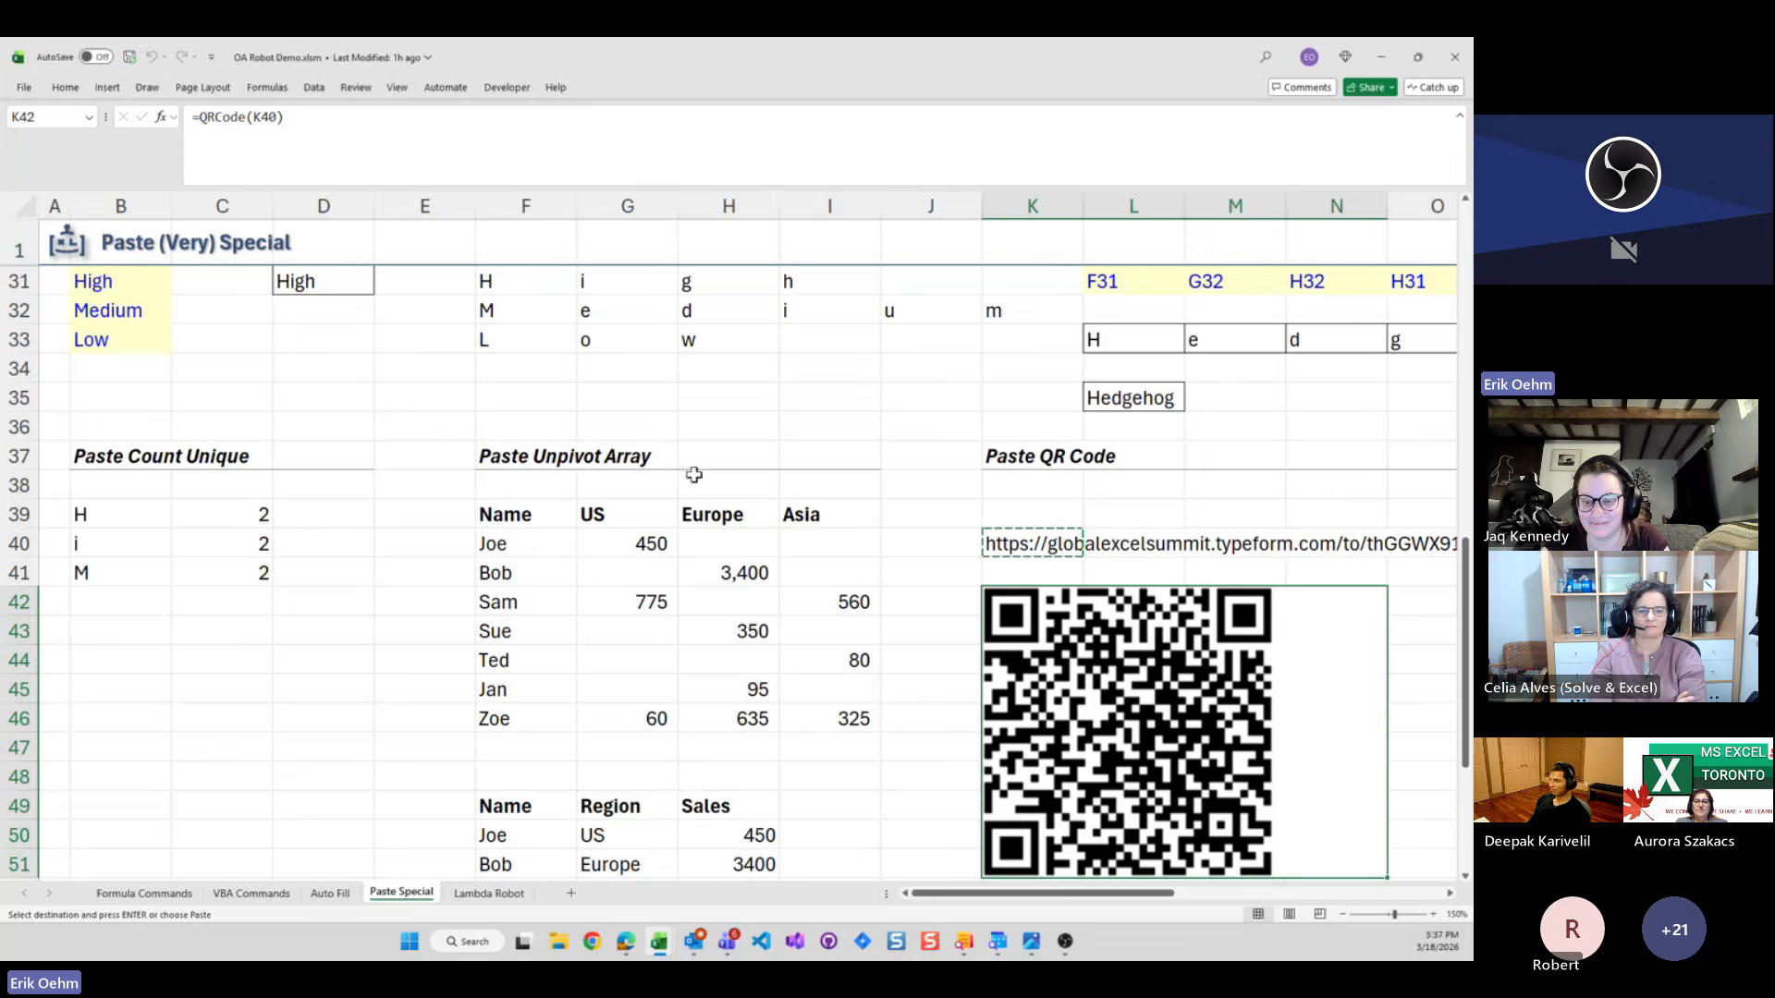
scroll(905, 617, "down", 1)
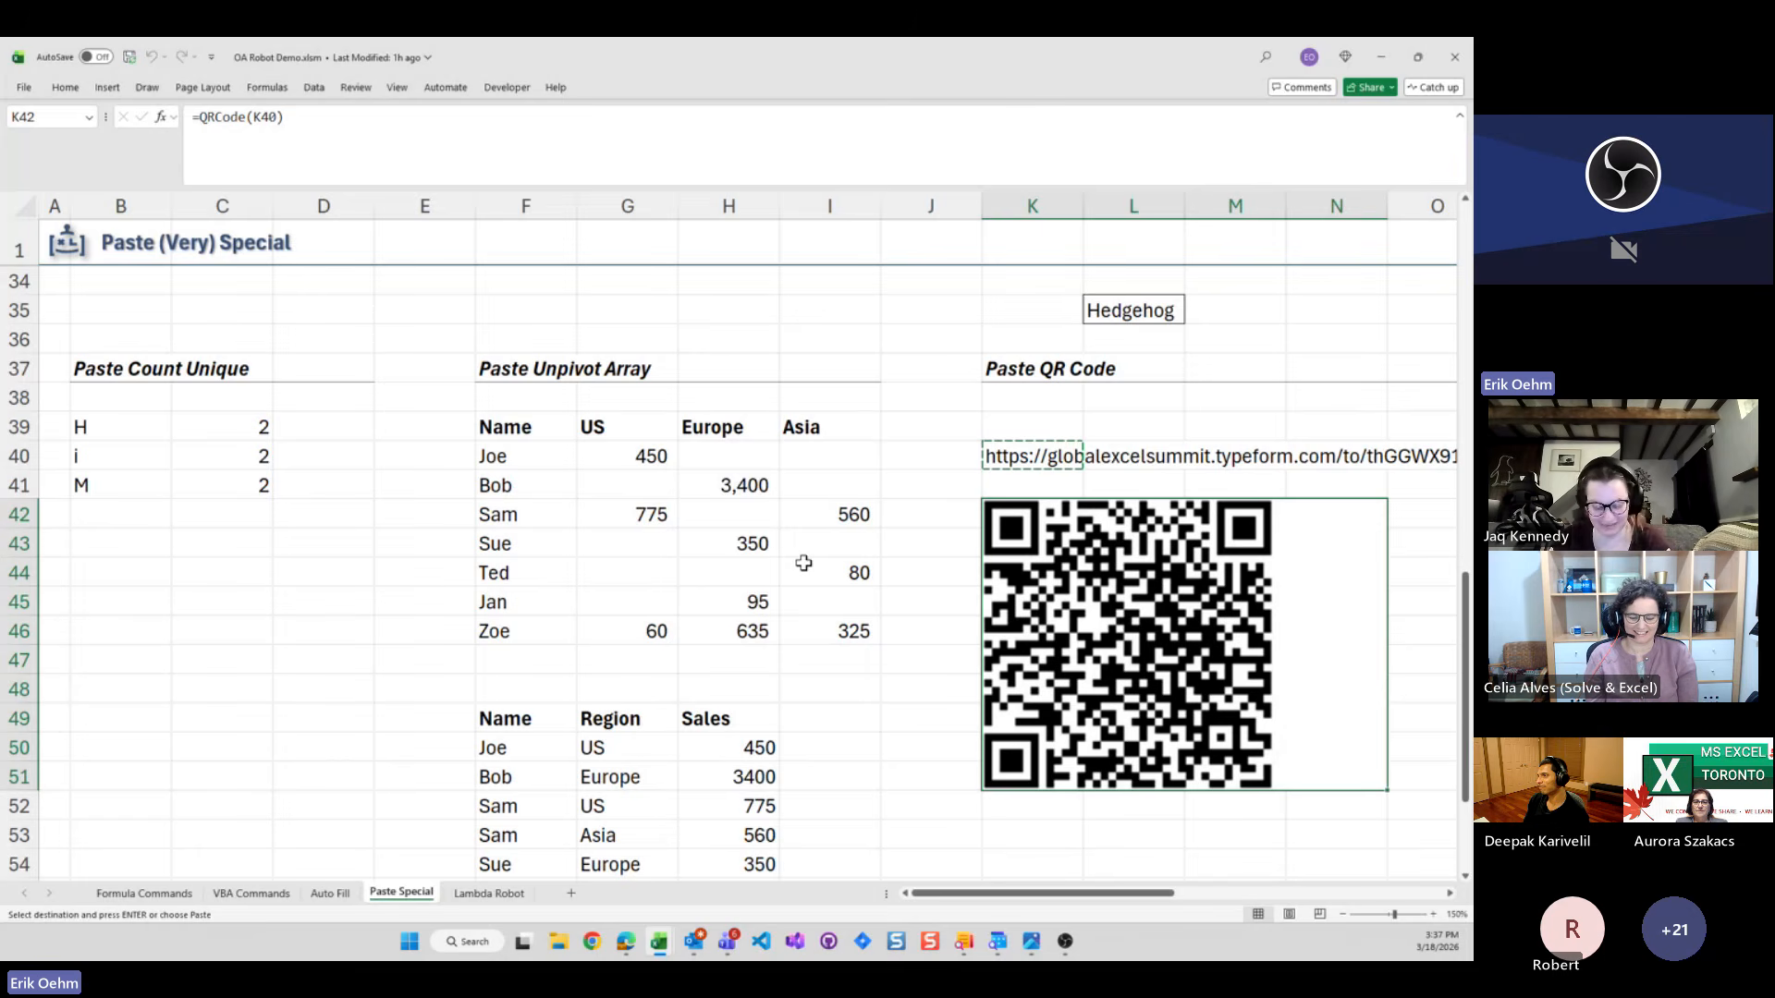
key("ctrl+Page_Down")
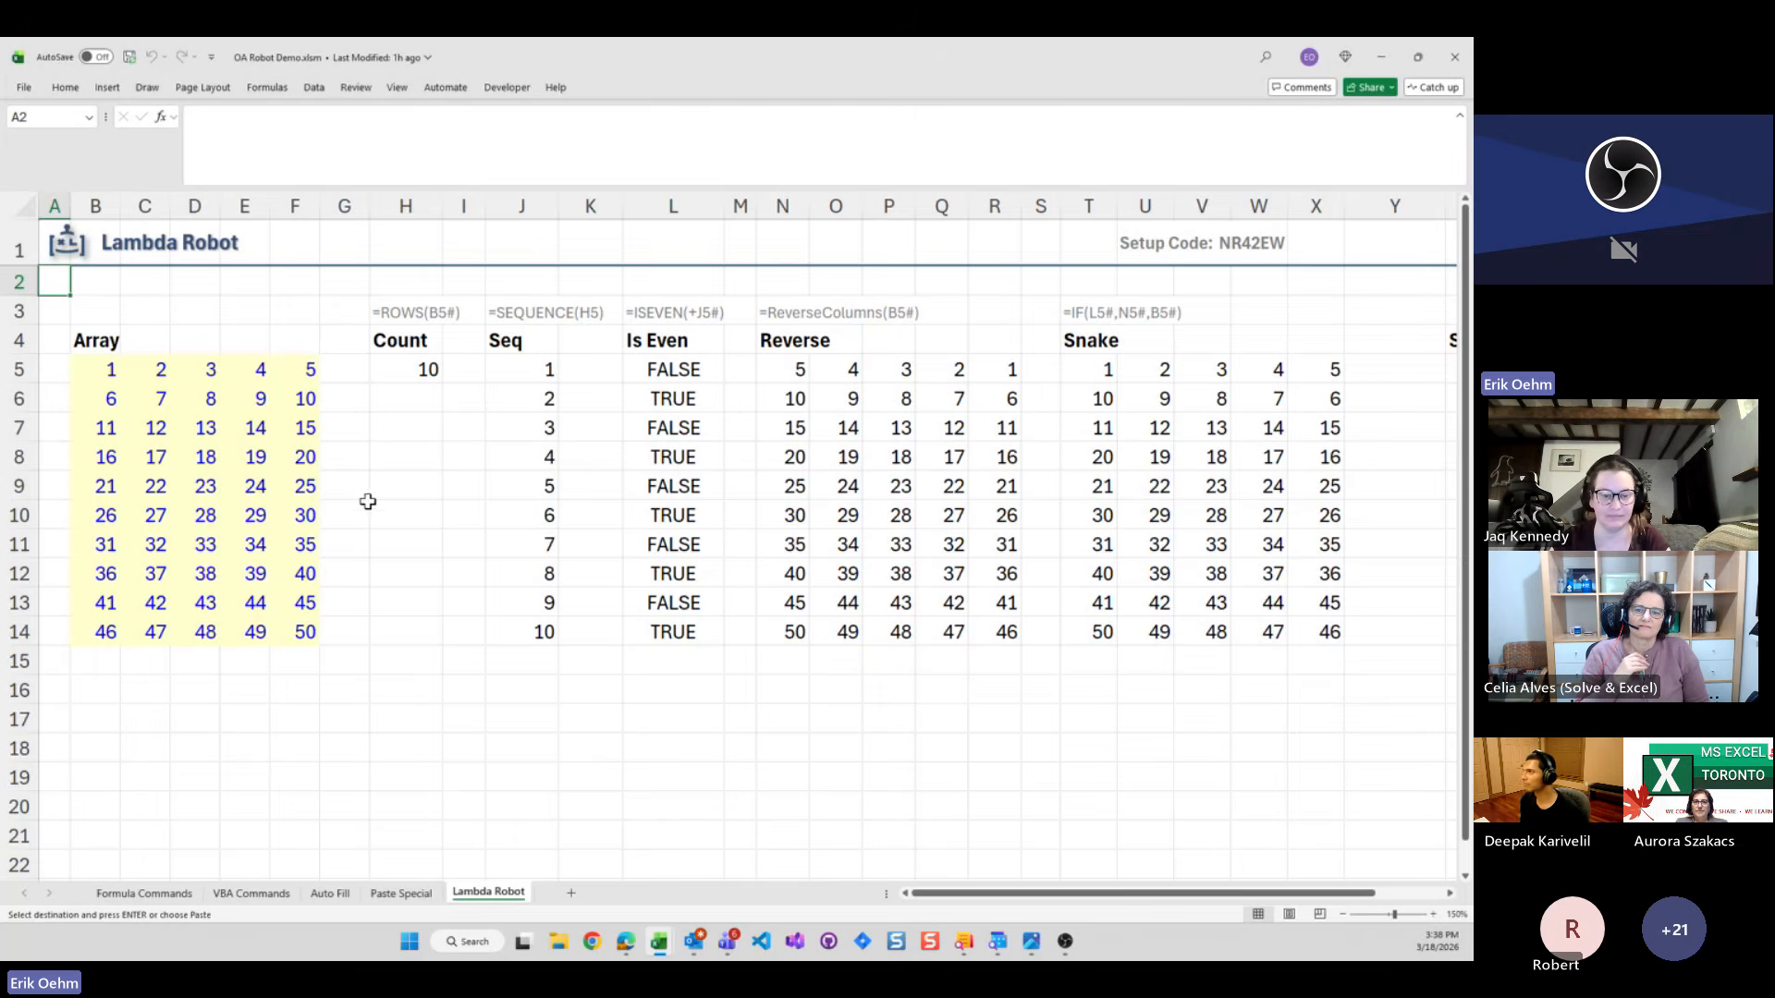
Inspect the row-5 formulas for Count, Seq, Is Even, Reverse and Snake, ending on T5
key("Down")
key("Down")
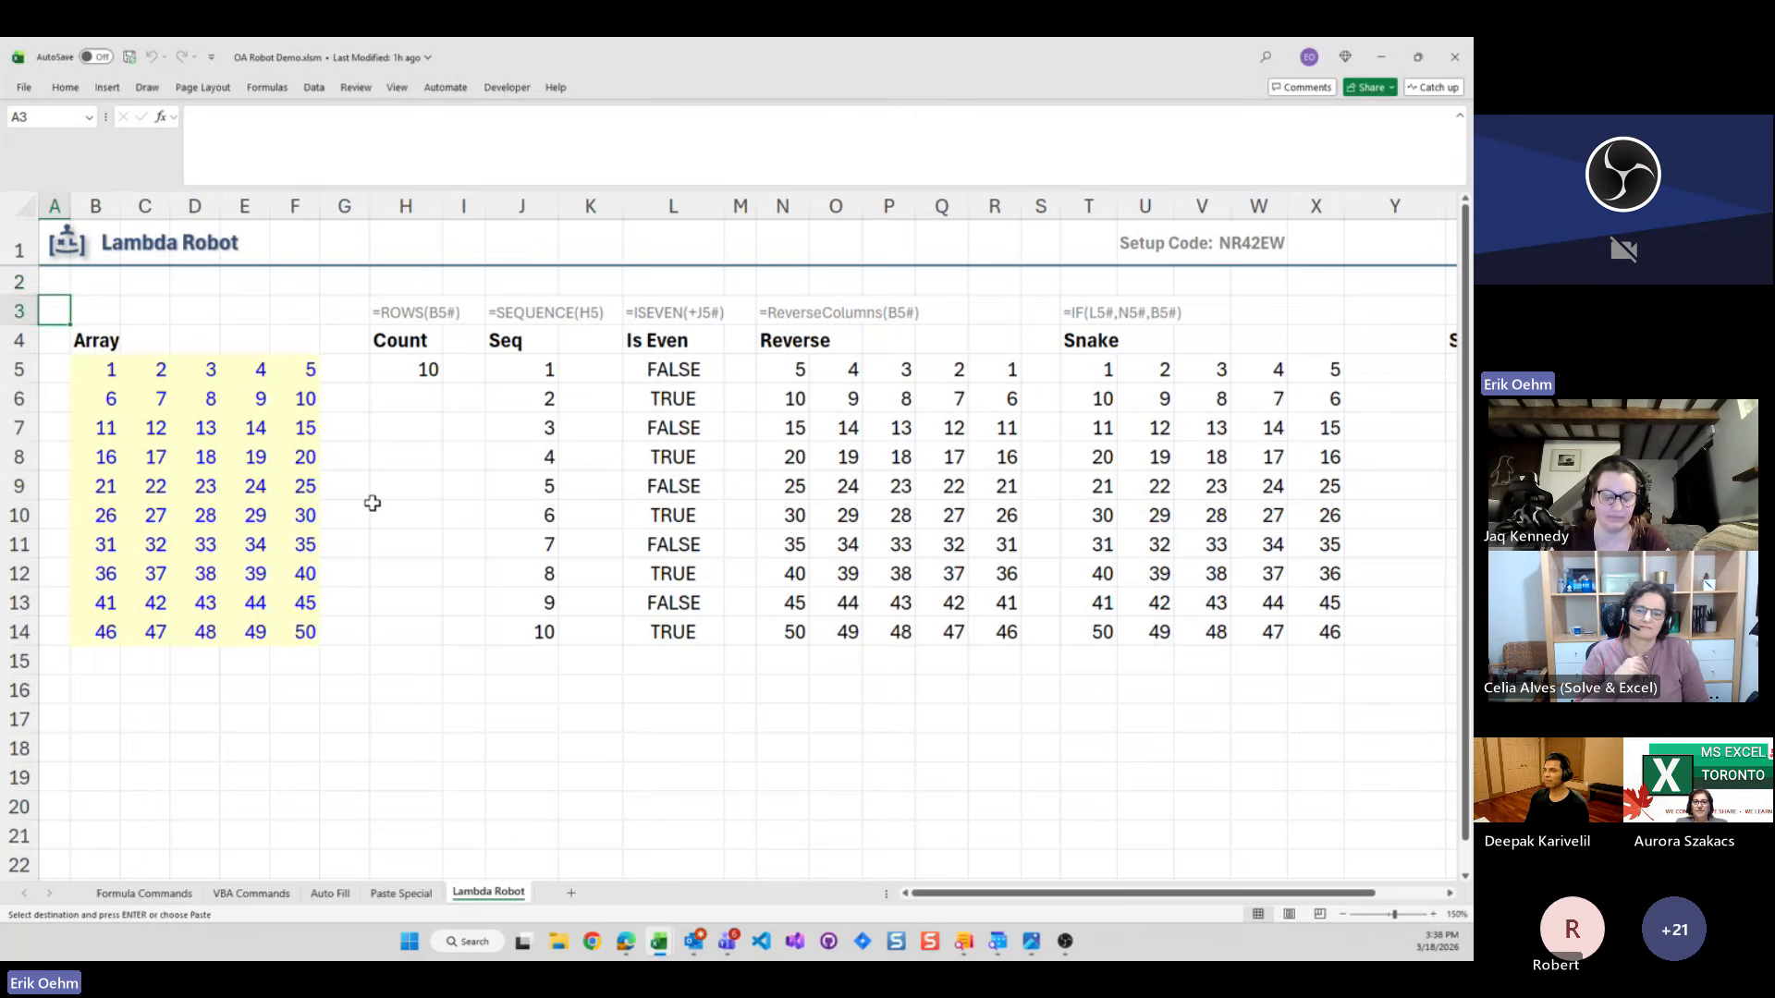
key("Right")
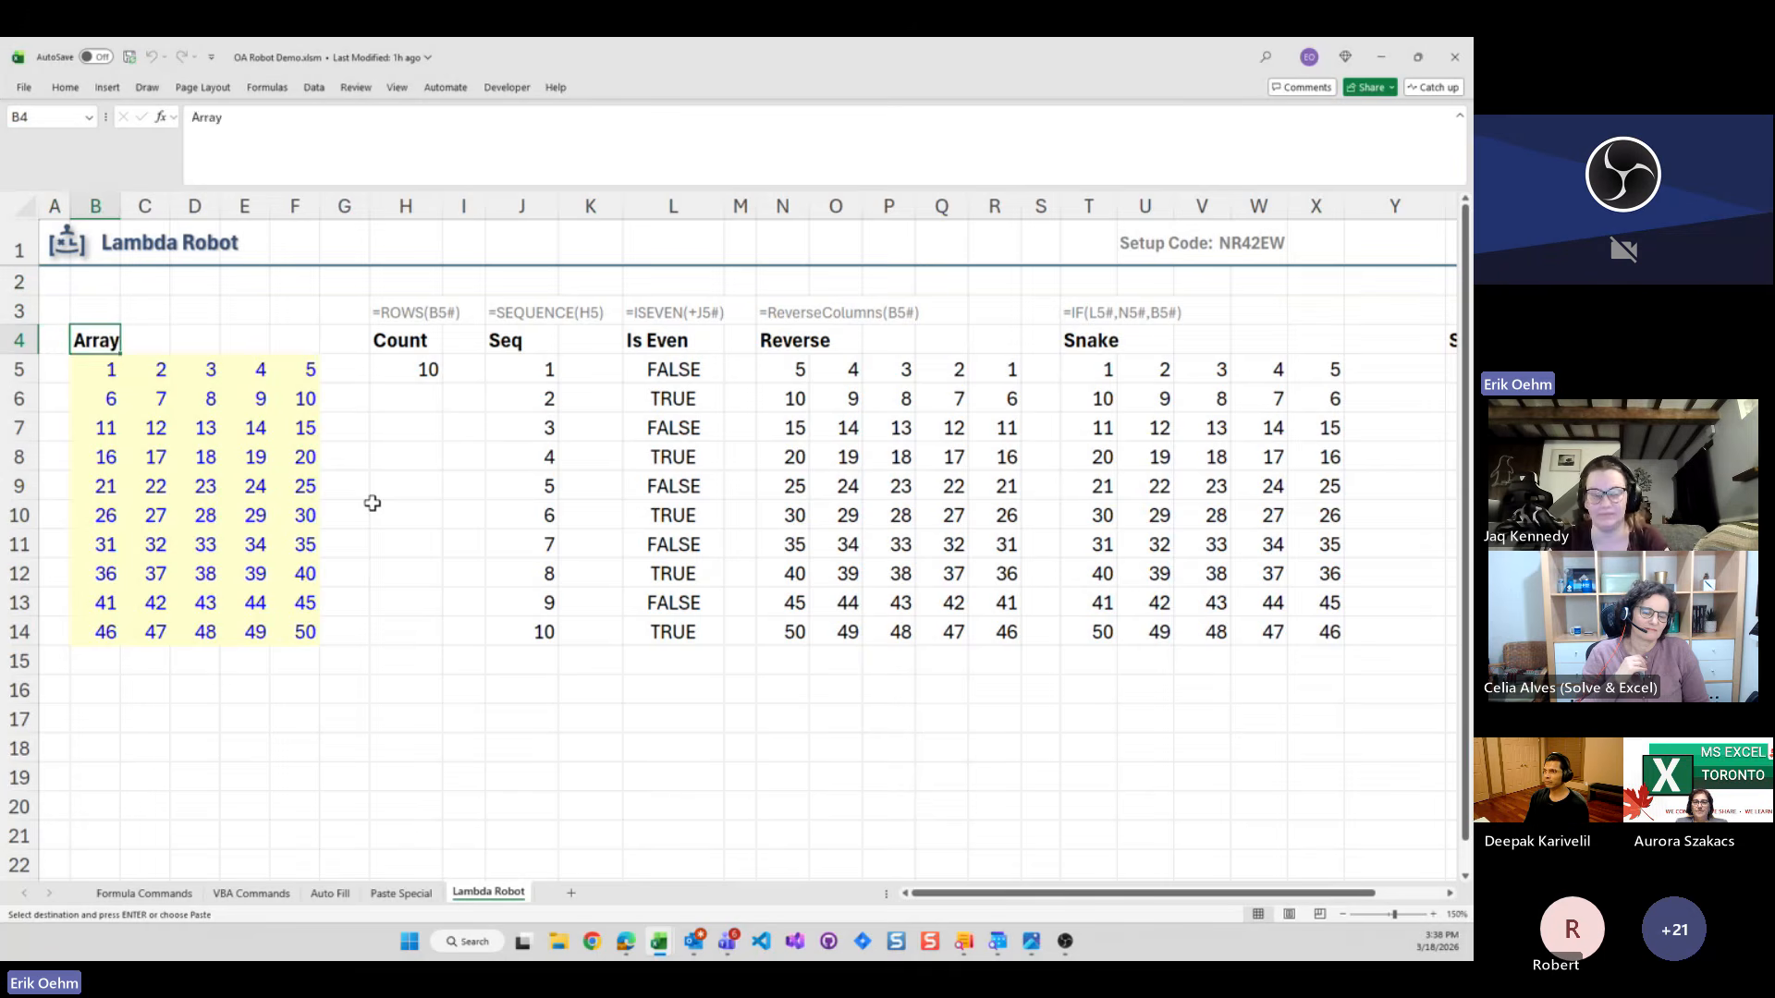
key("Right")
key("Right")
key("Right")
key("Right")
key("Right")
key("Right")
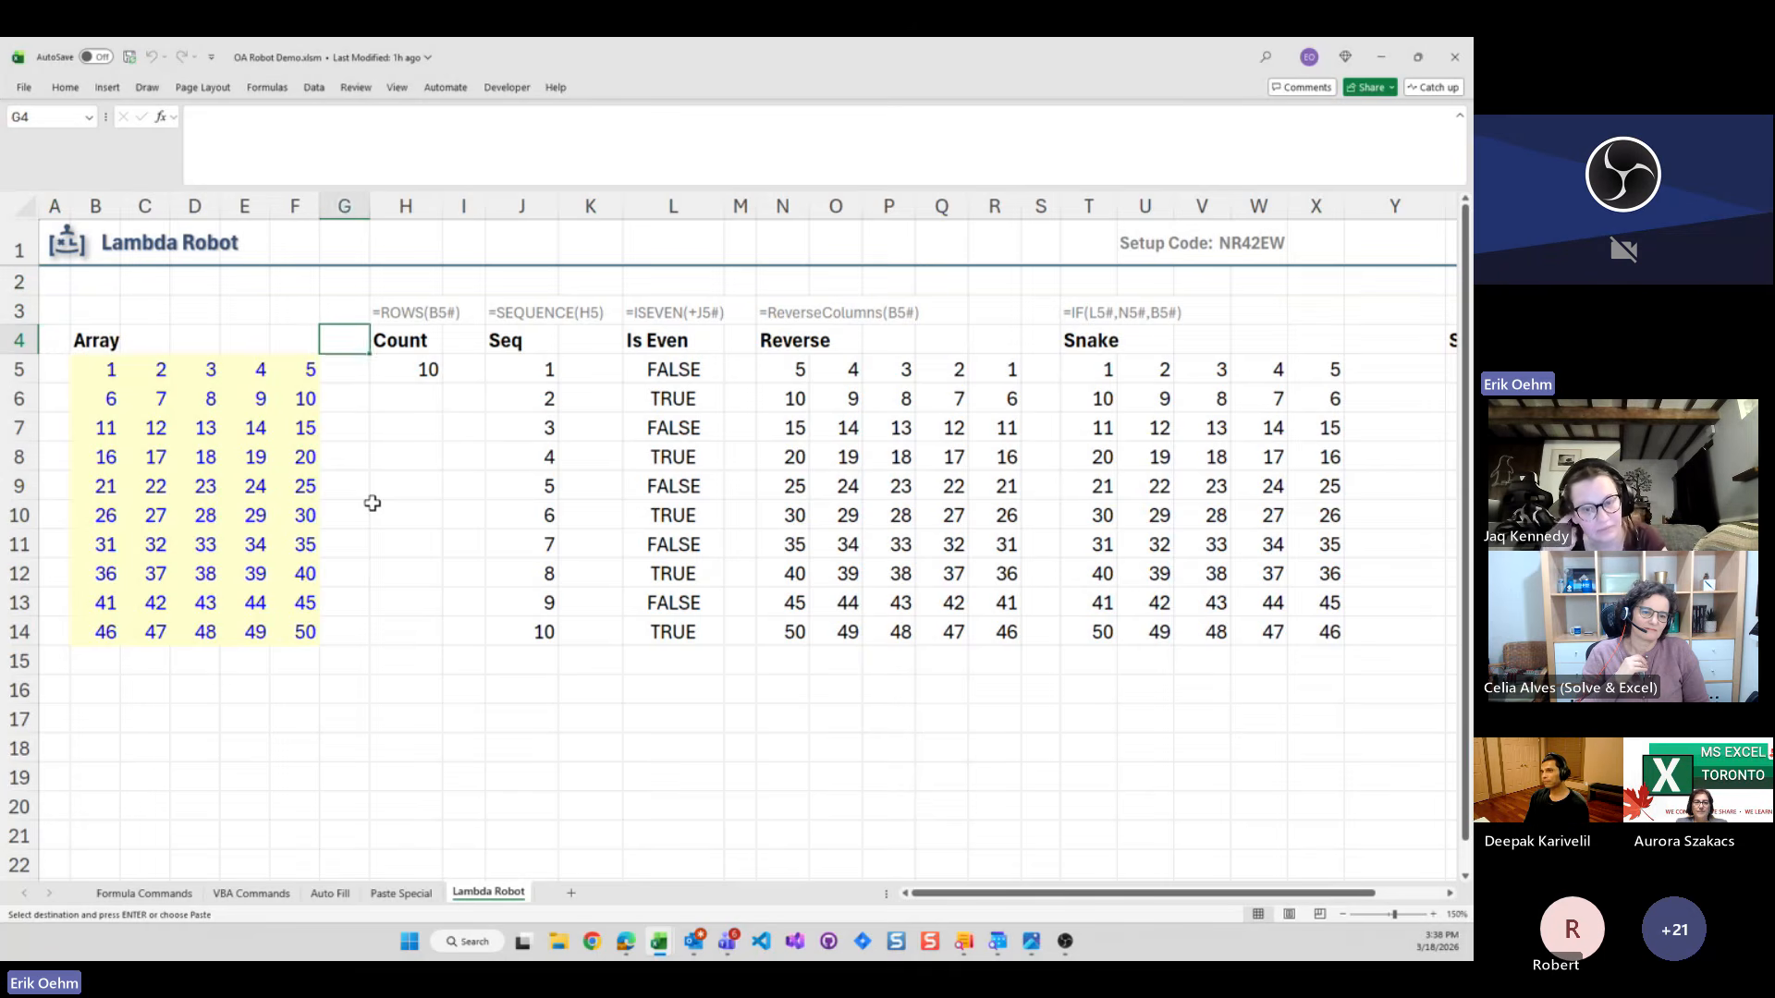
key("Down")
key("Right")
key("Right")
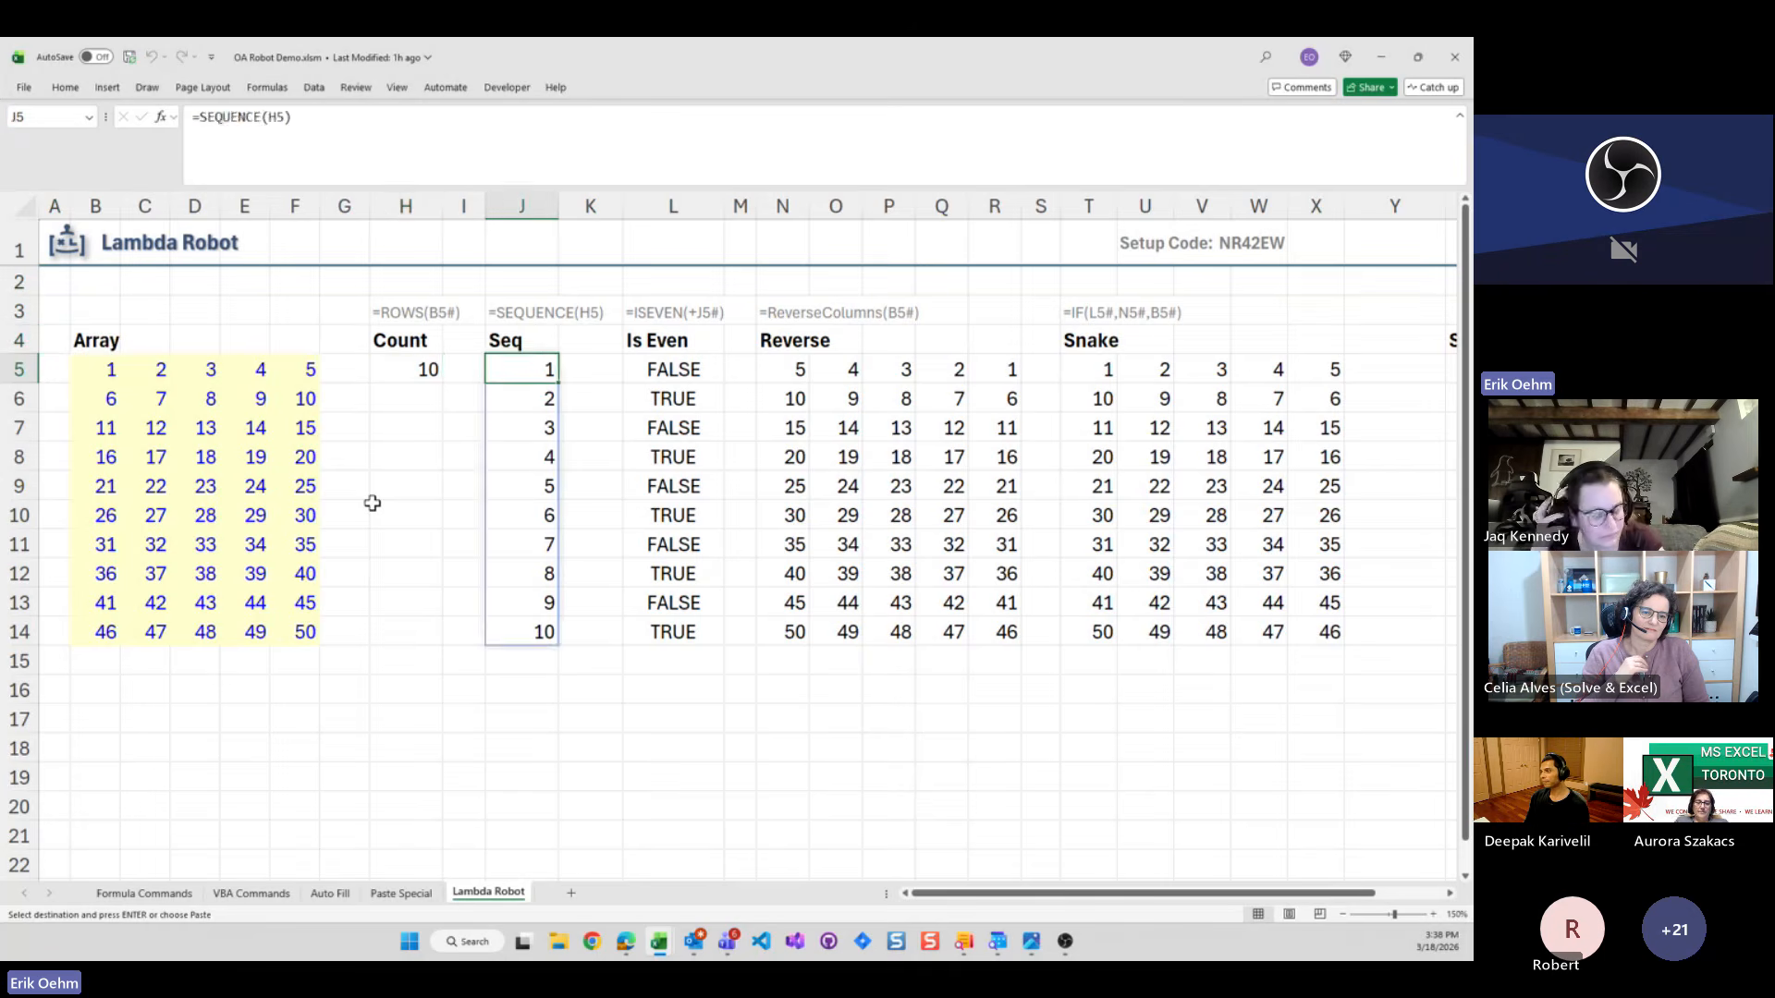
key("Left")
key("Left")
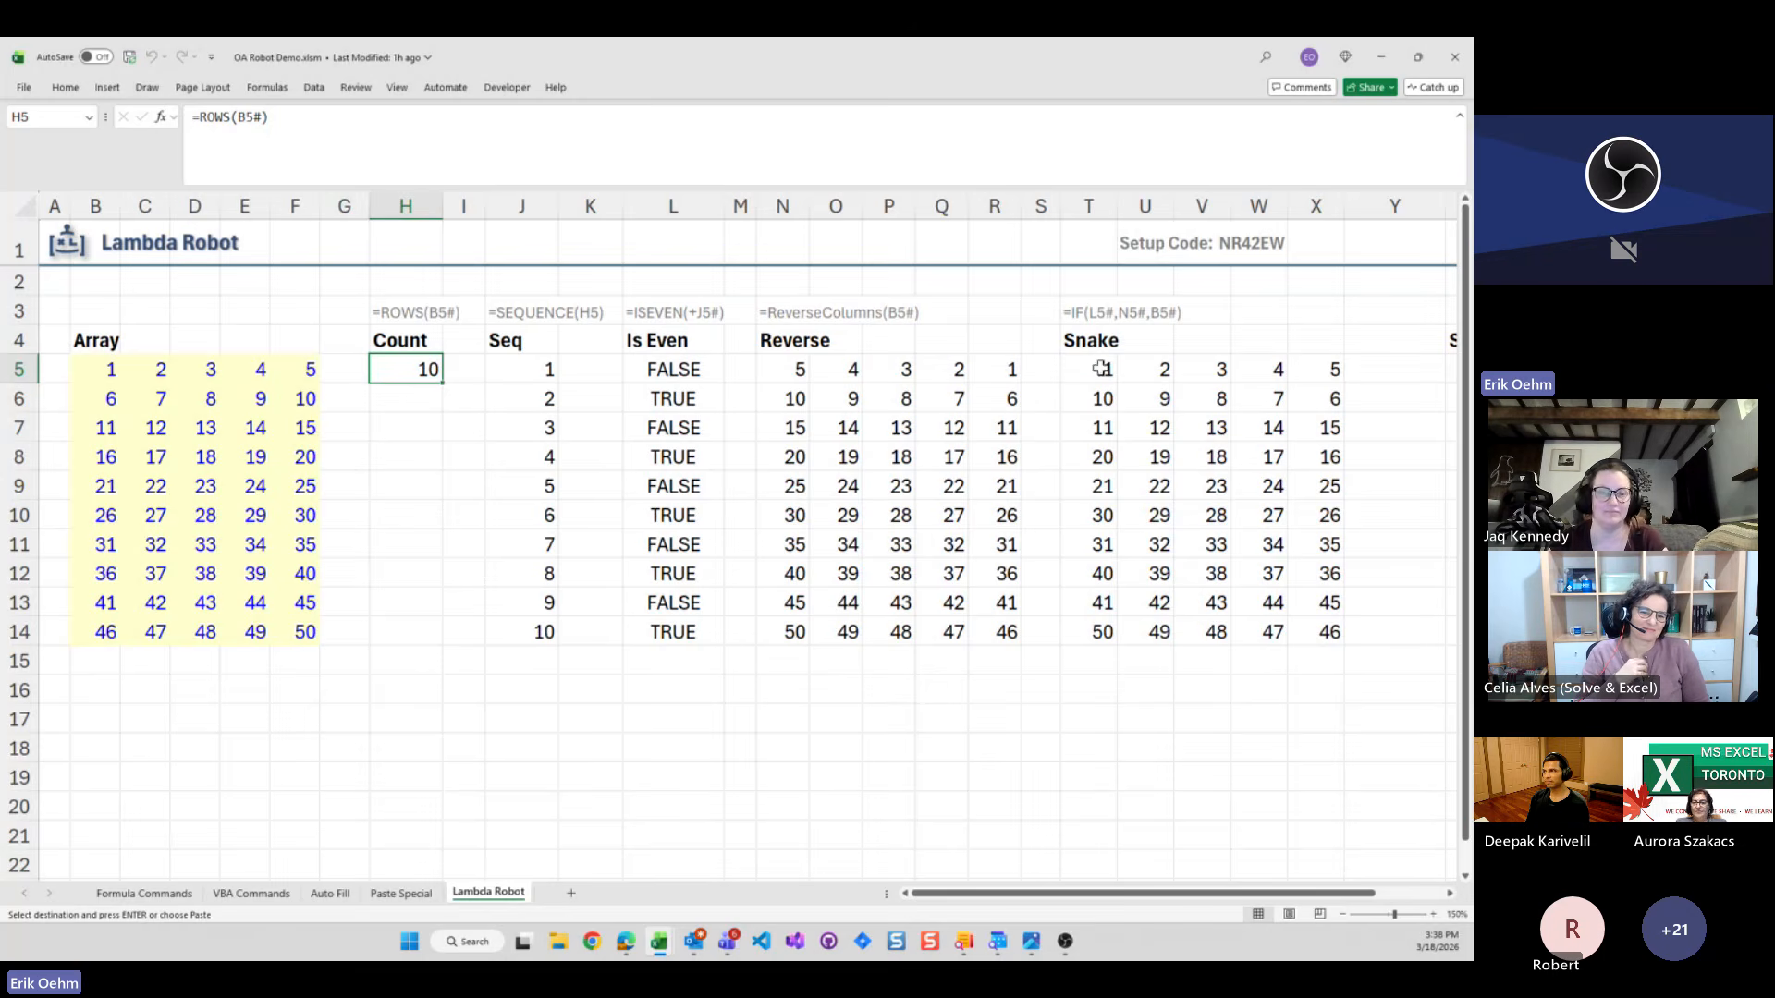
left_click_drag(1105, 370, 1331, 429)
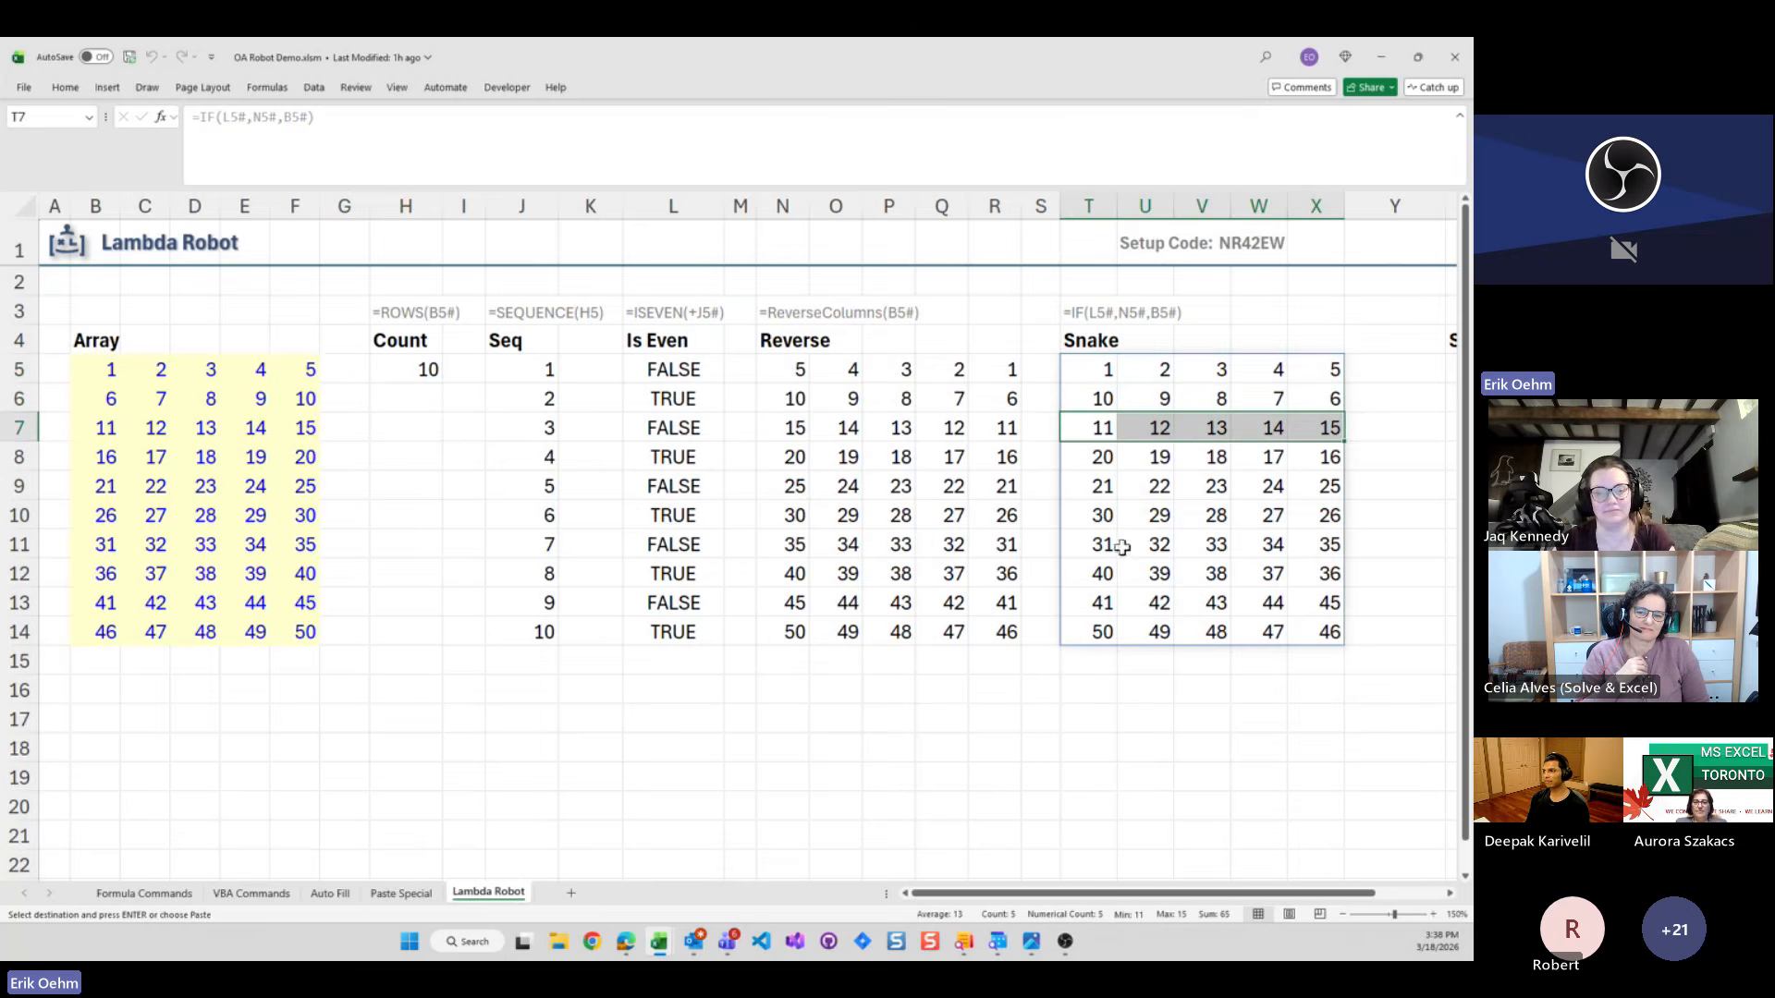
left_click(420, 370)
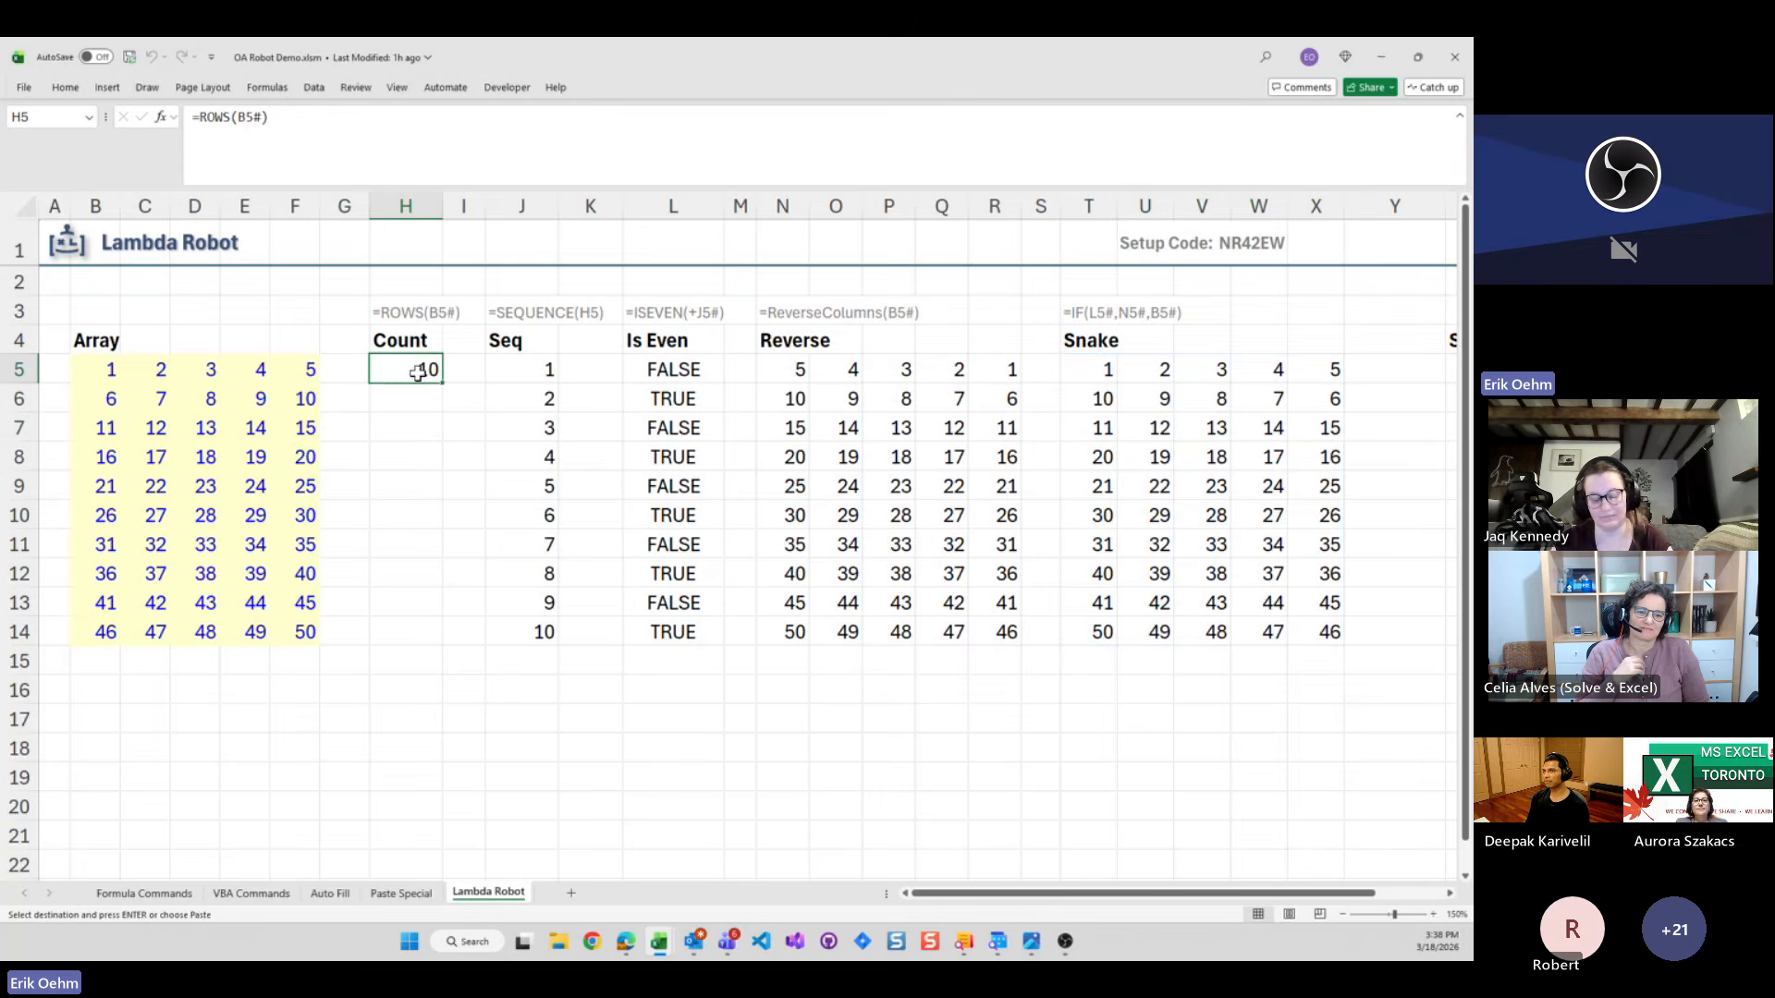
left_click(555, 370)
left_click(694, 370)
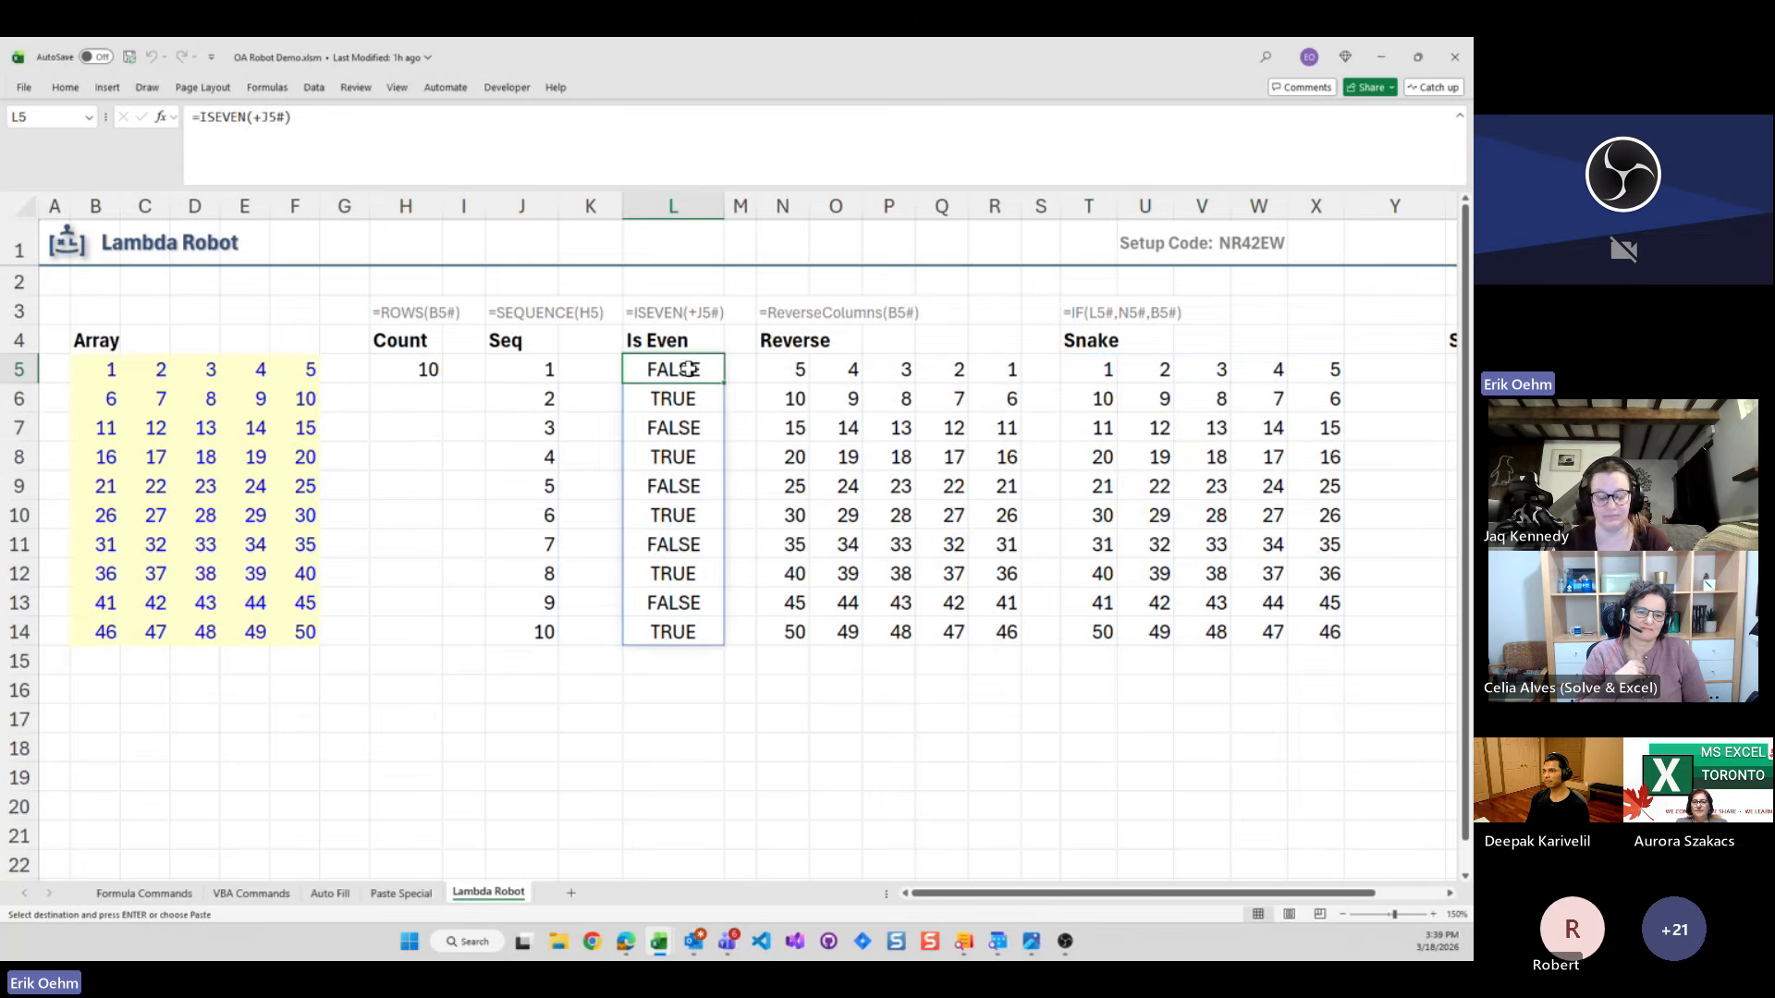
left_click(791, 369)
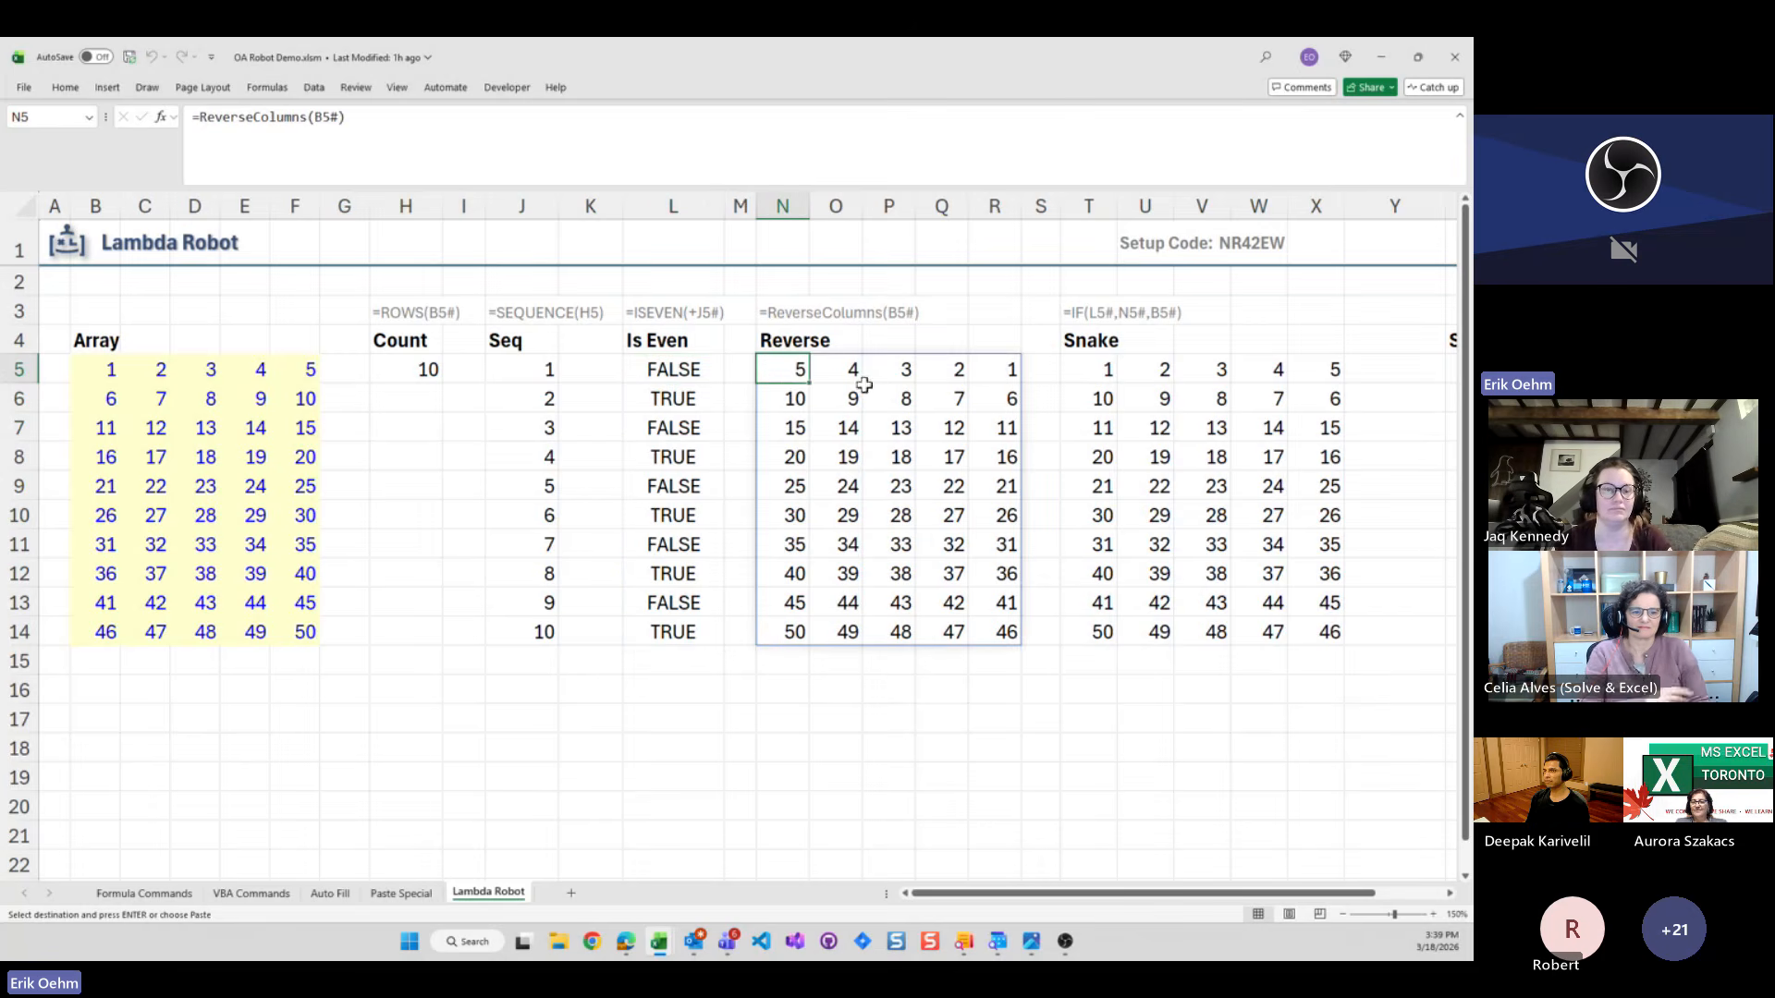
left_click(1086, 372)
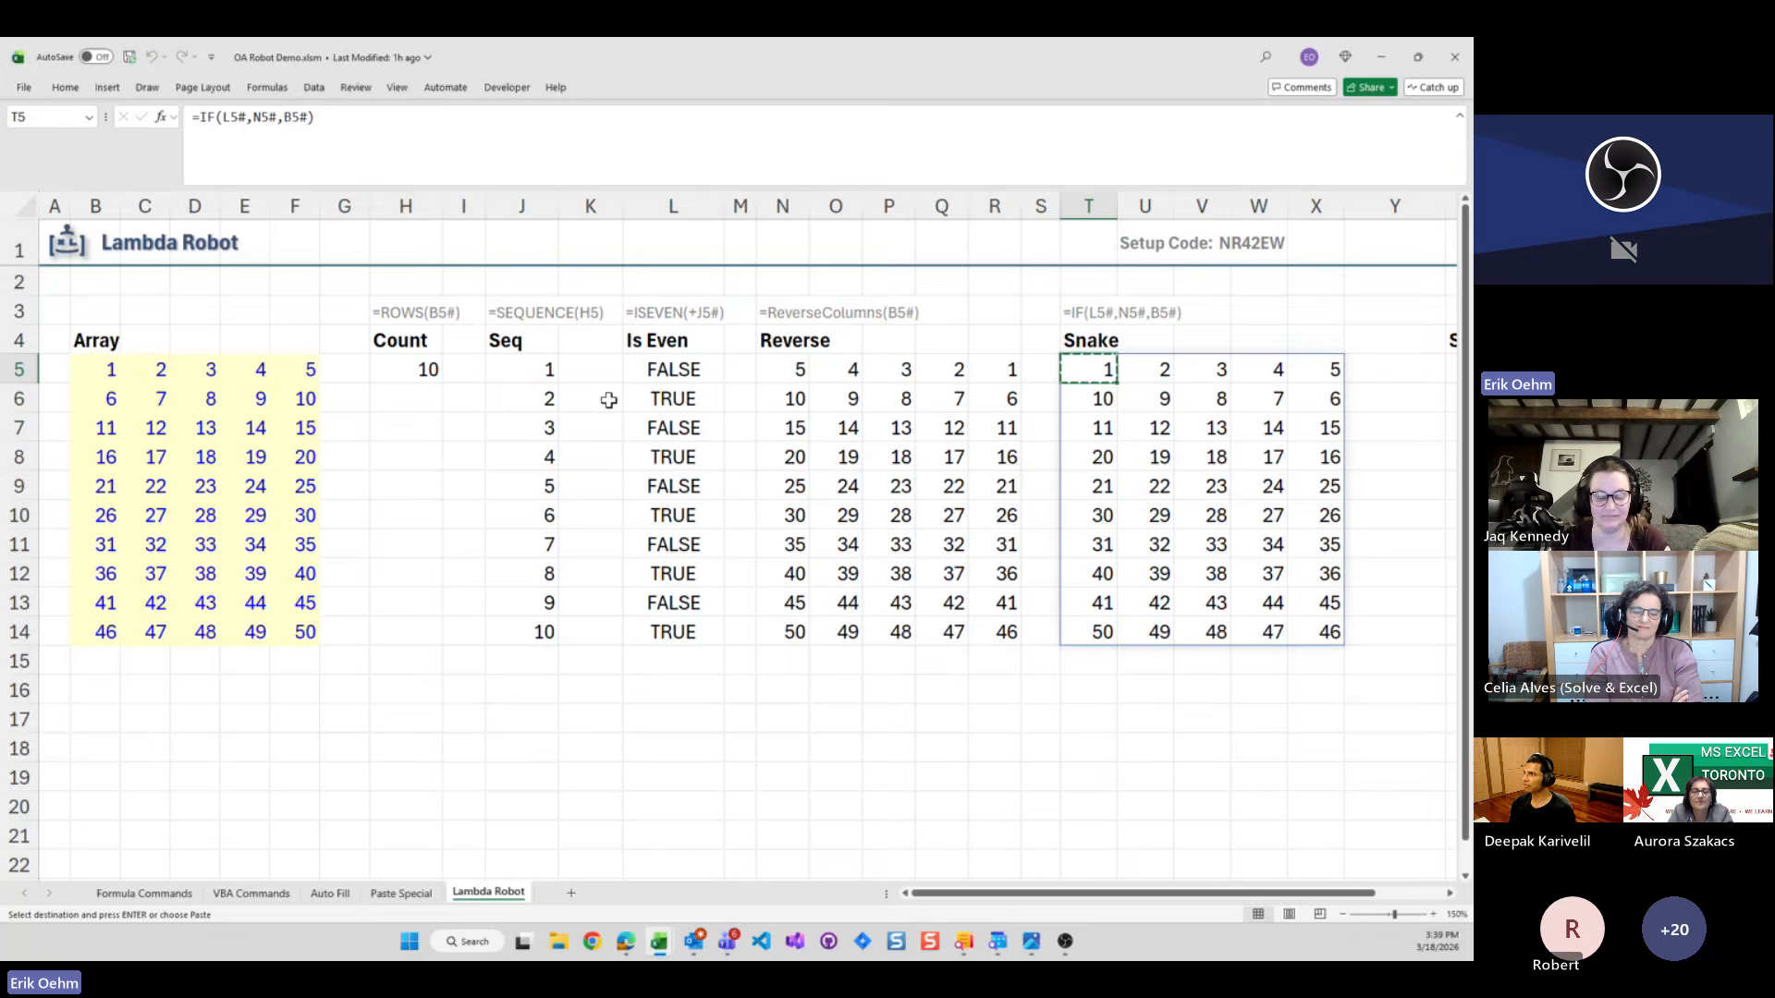
In Z5, paste the copied Snake formula as a LAMBDA statement with an array parameter
key("Right")
key("Right")
key("Right")
key("Right")
key("Right")
key("Right")
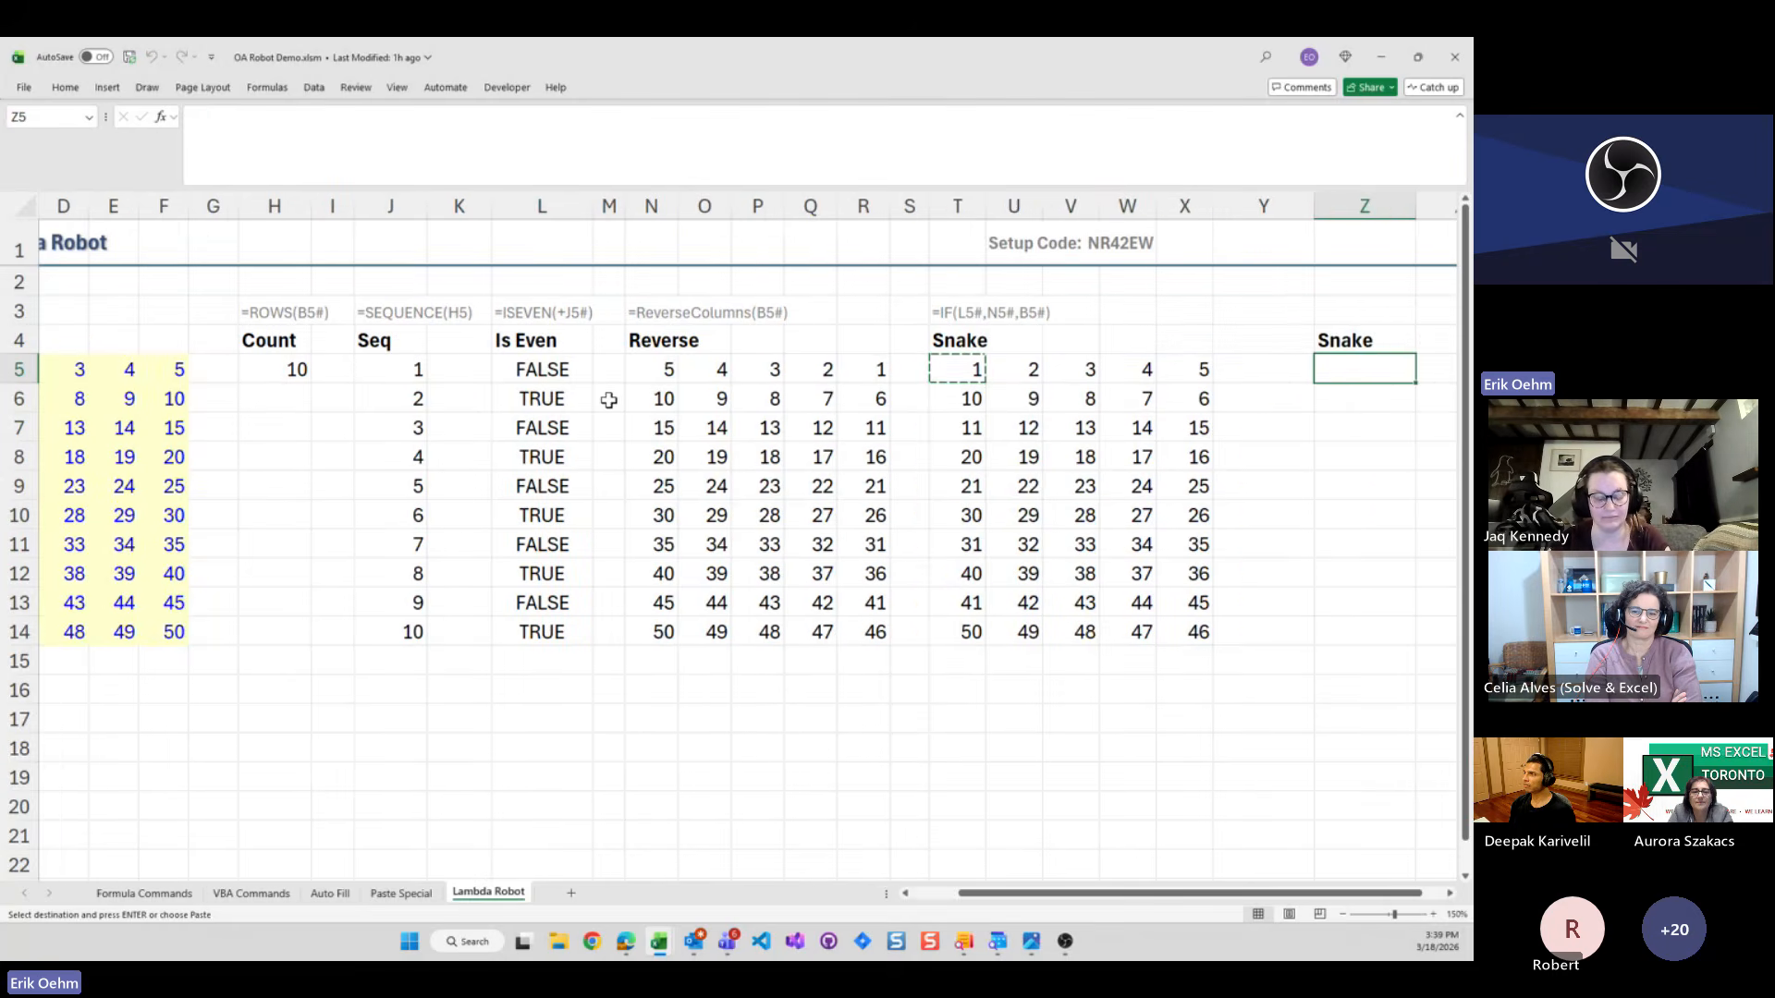
scroll(608, 400, "right", 2)
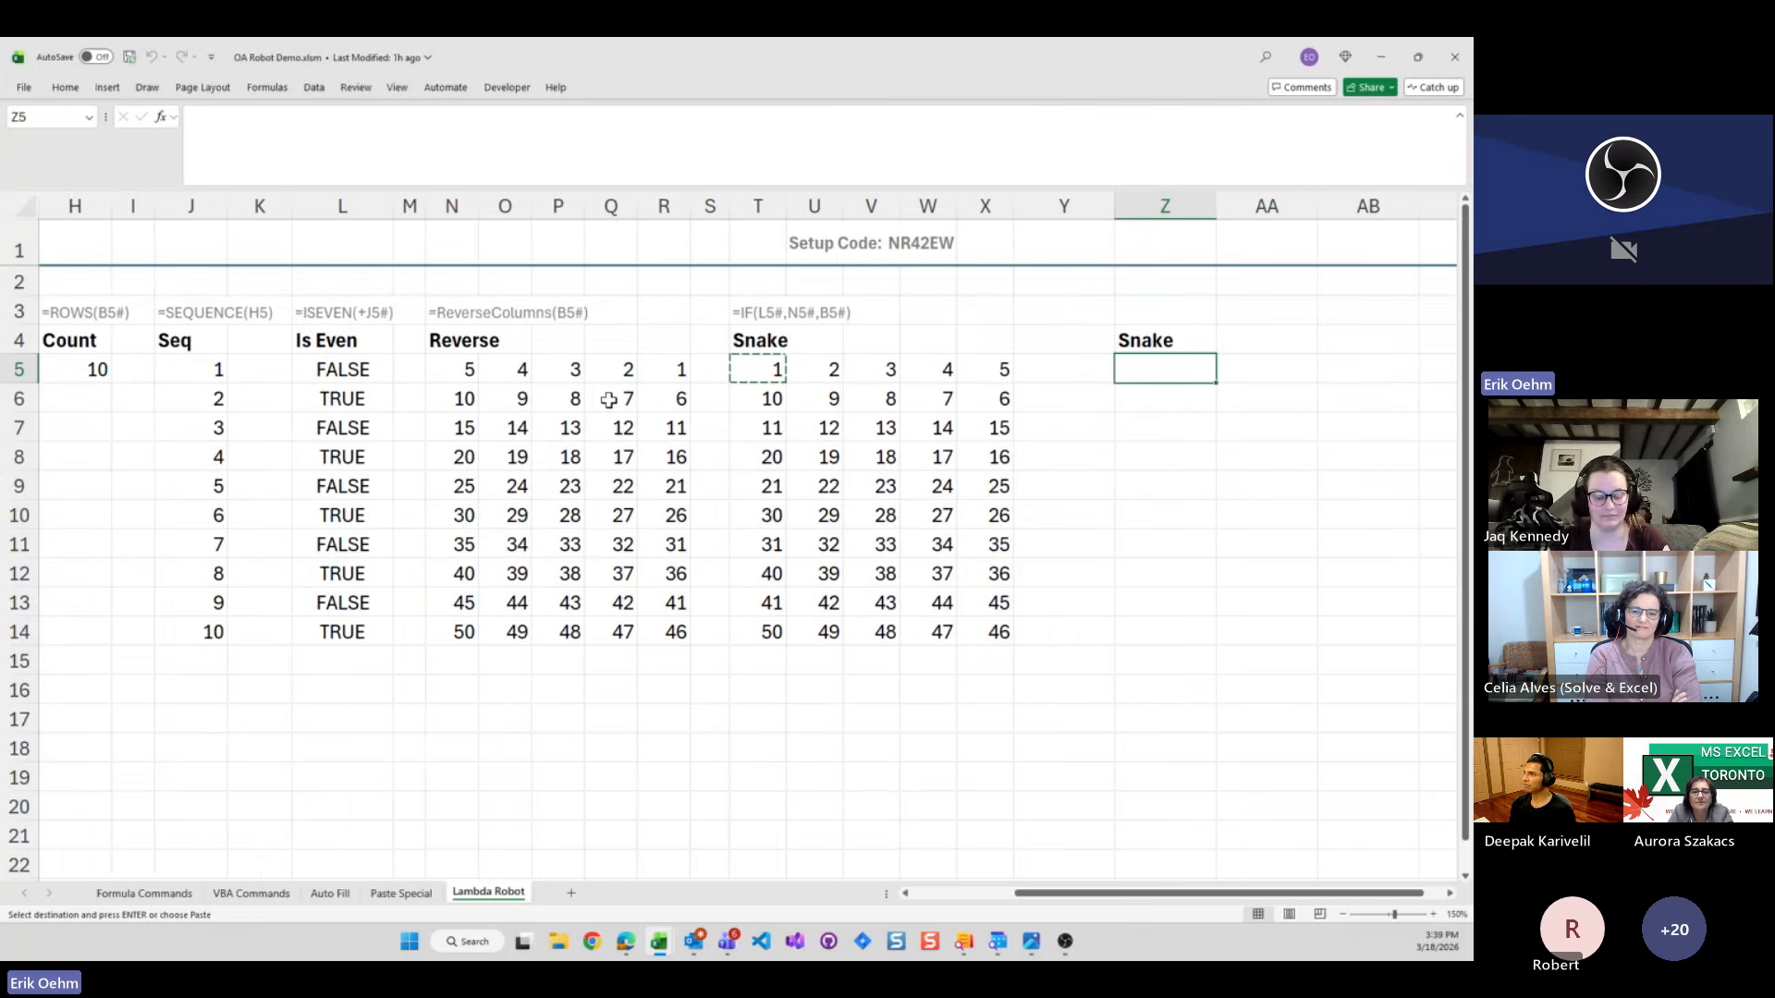
key("ctrl+shift+p")
type("p")
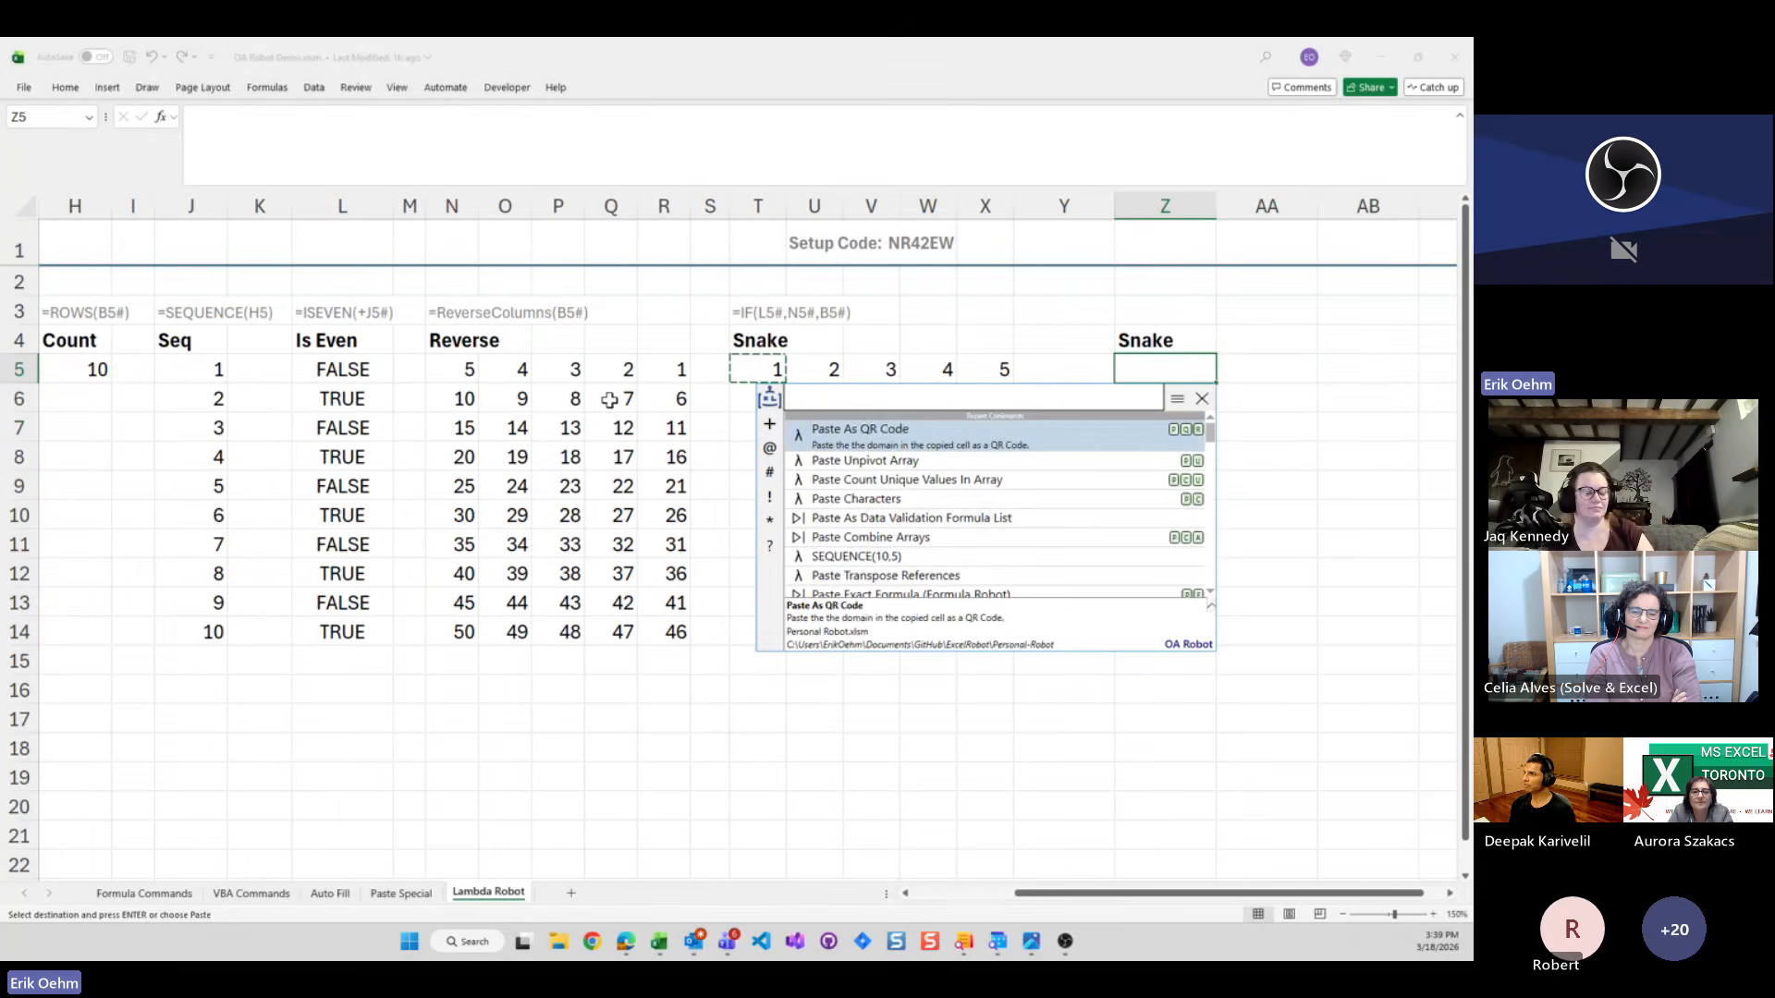
type("l")
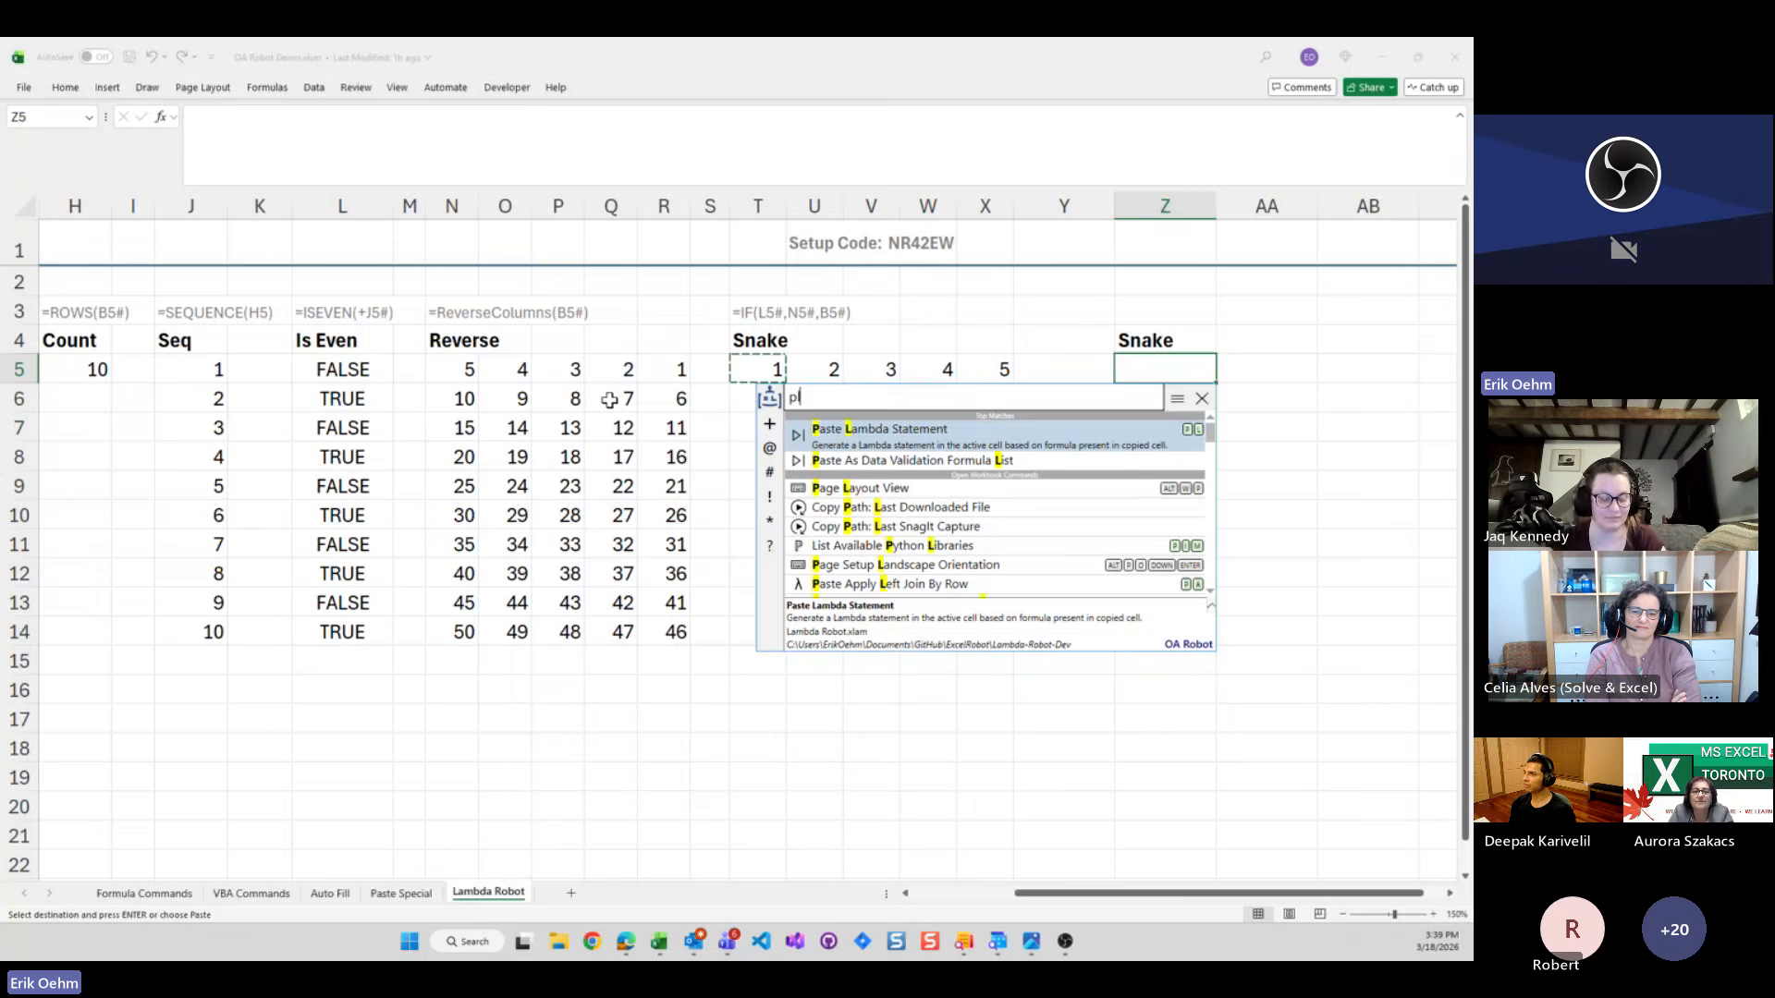
key("Return")
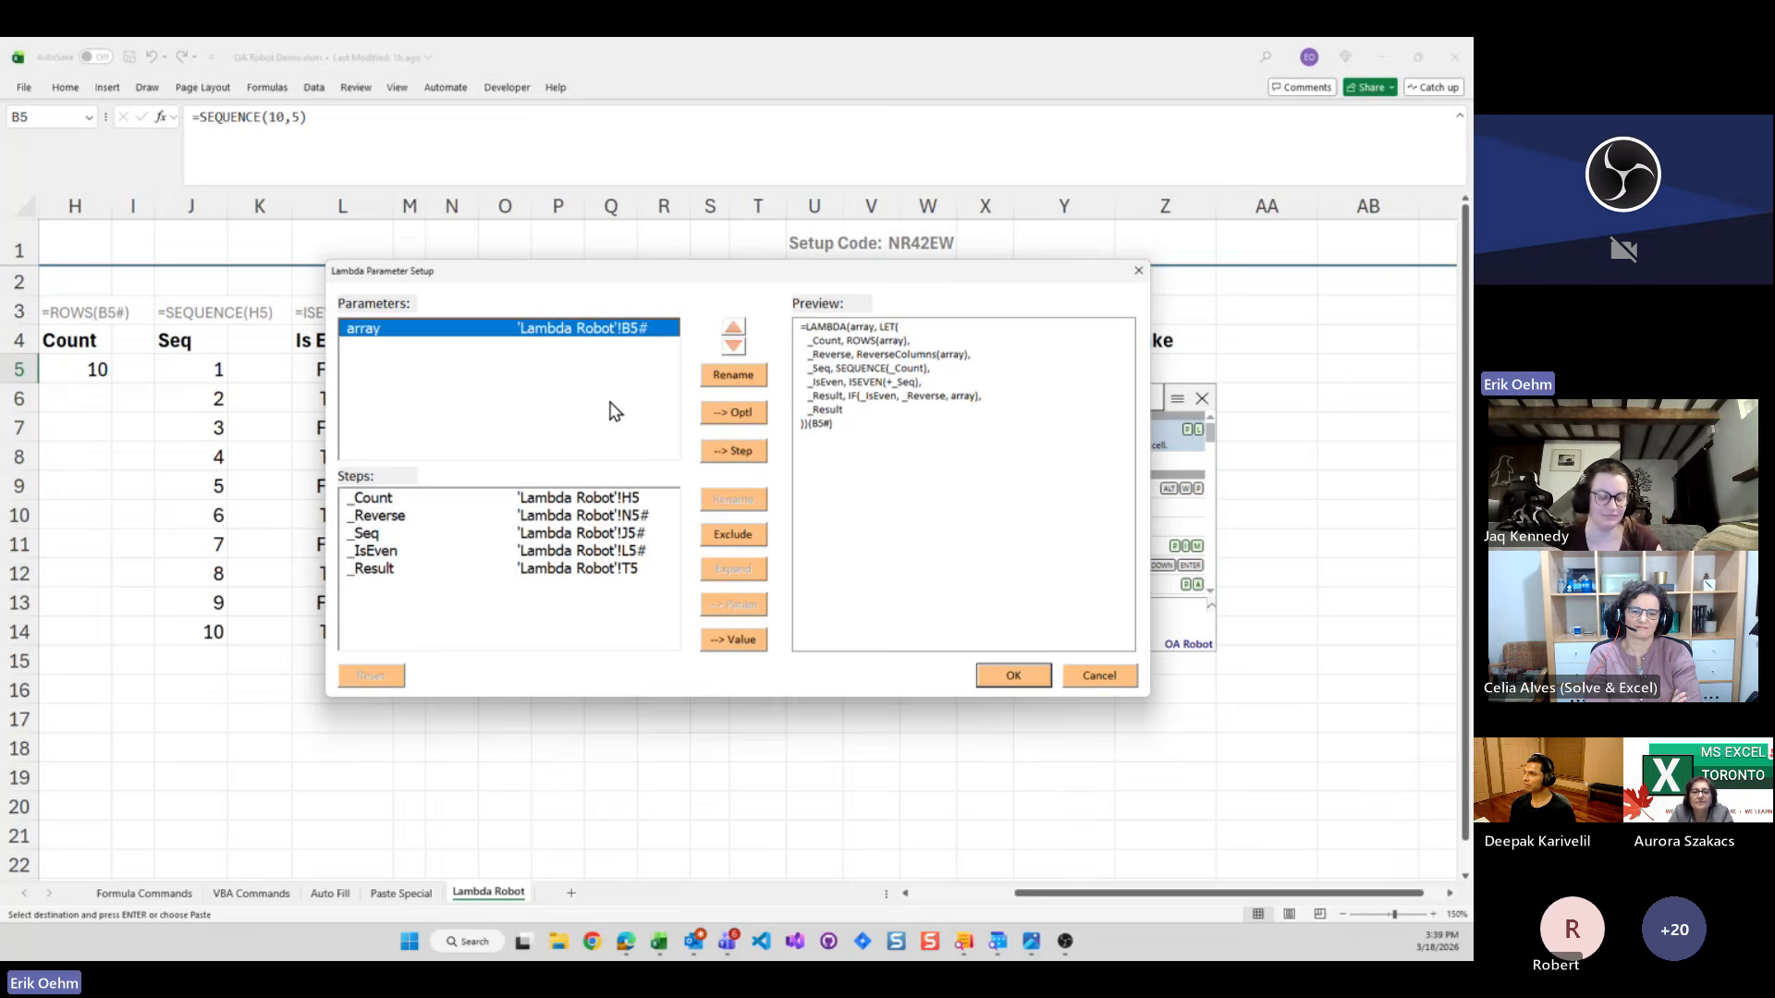
left_click_drag(649, 274, 607, 444)
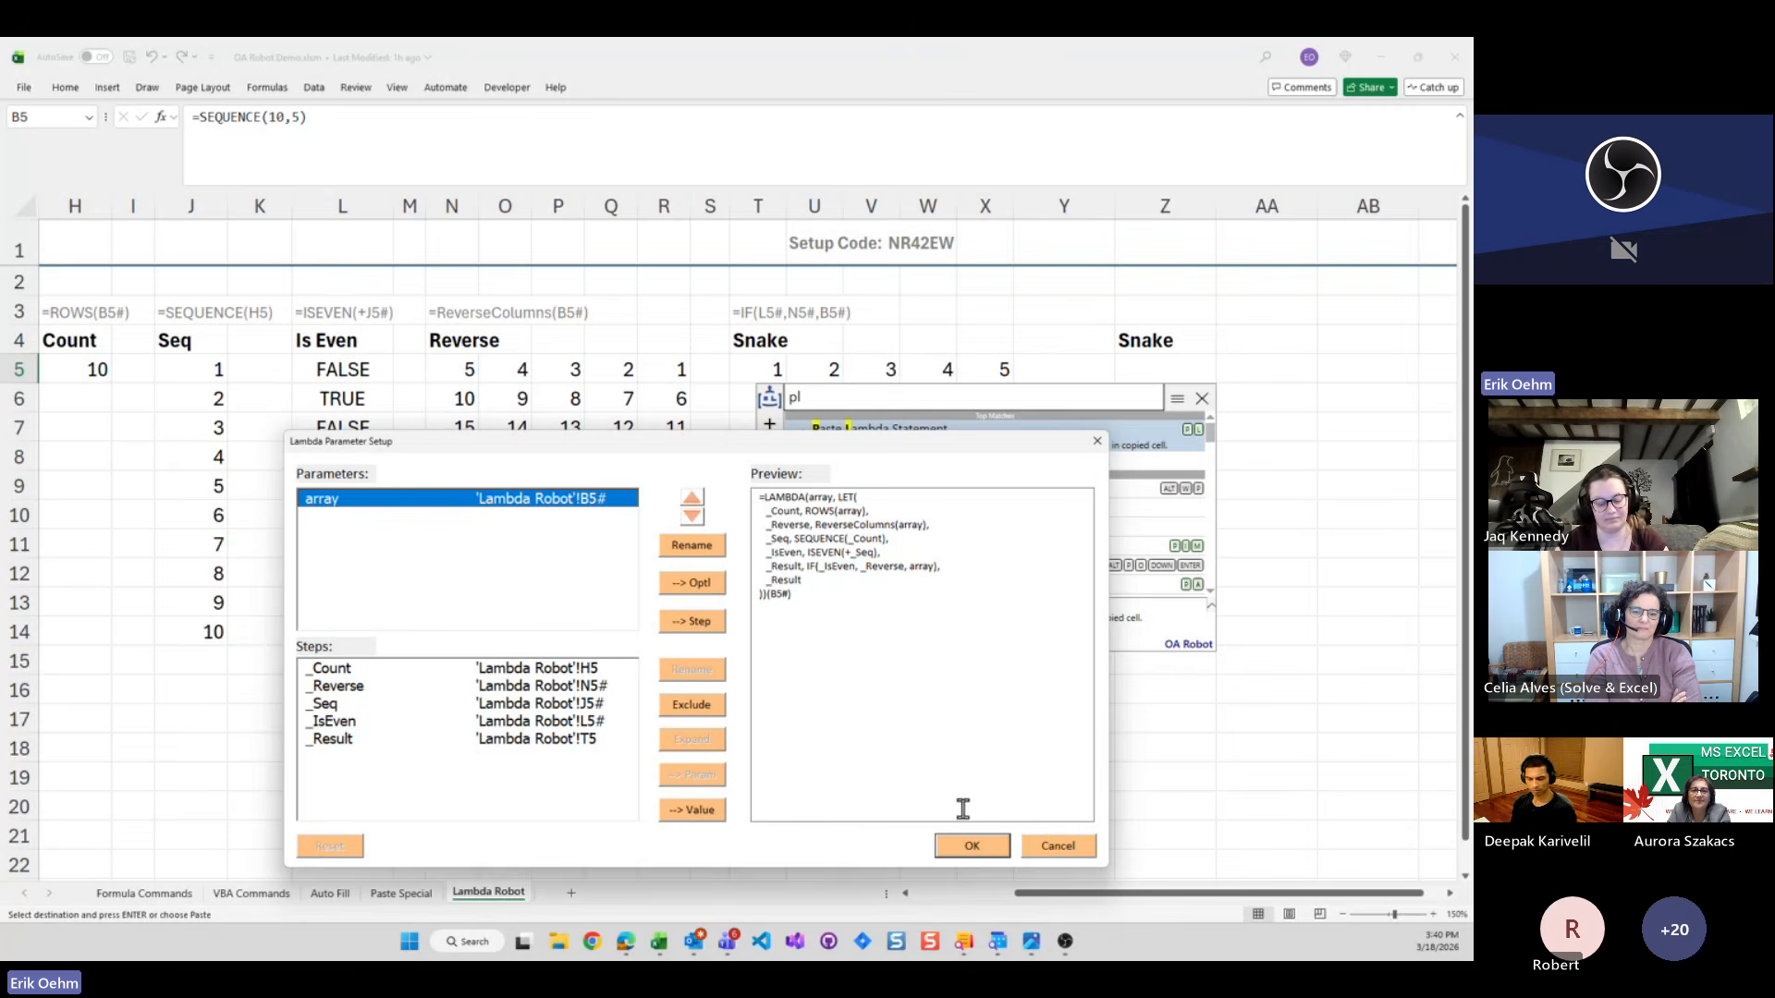
left_click(972, 845)
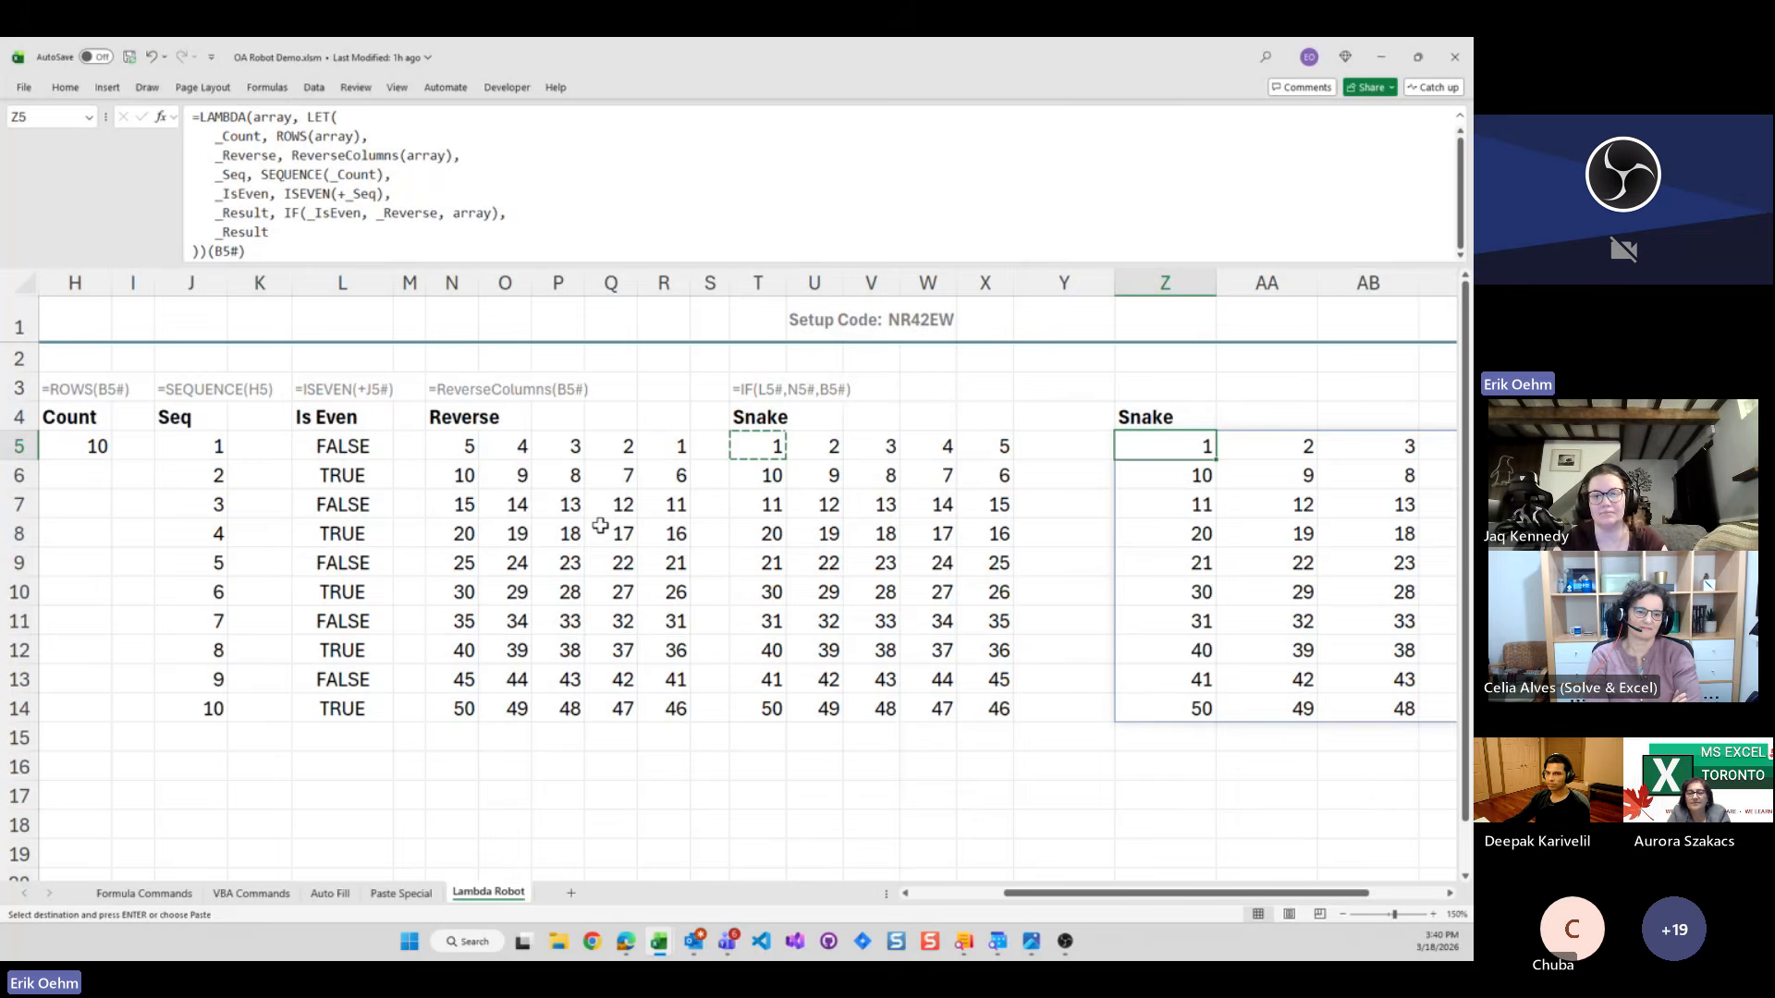
key("Right")
key("Right")
key("Right")
key("Right")
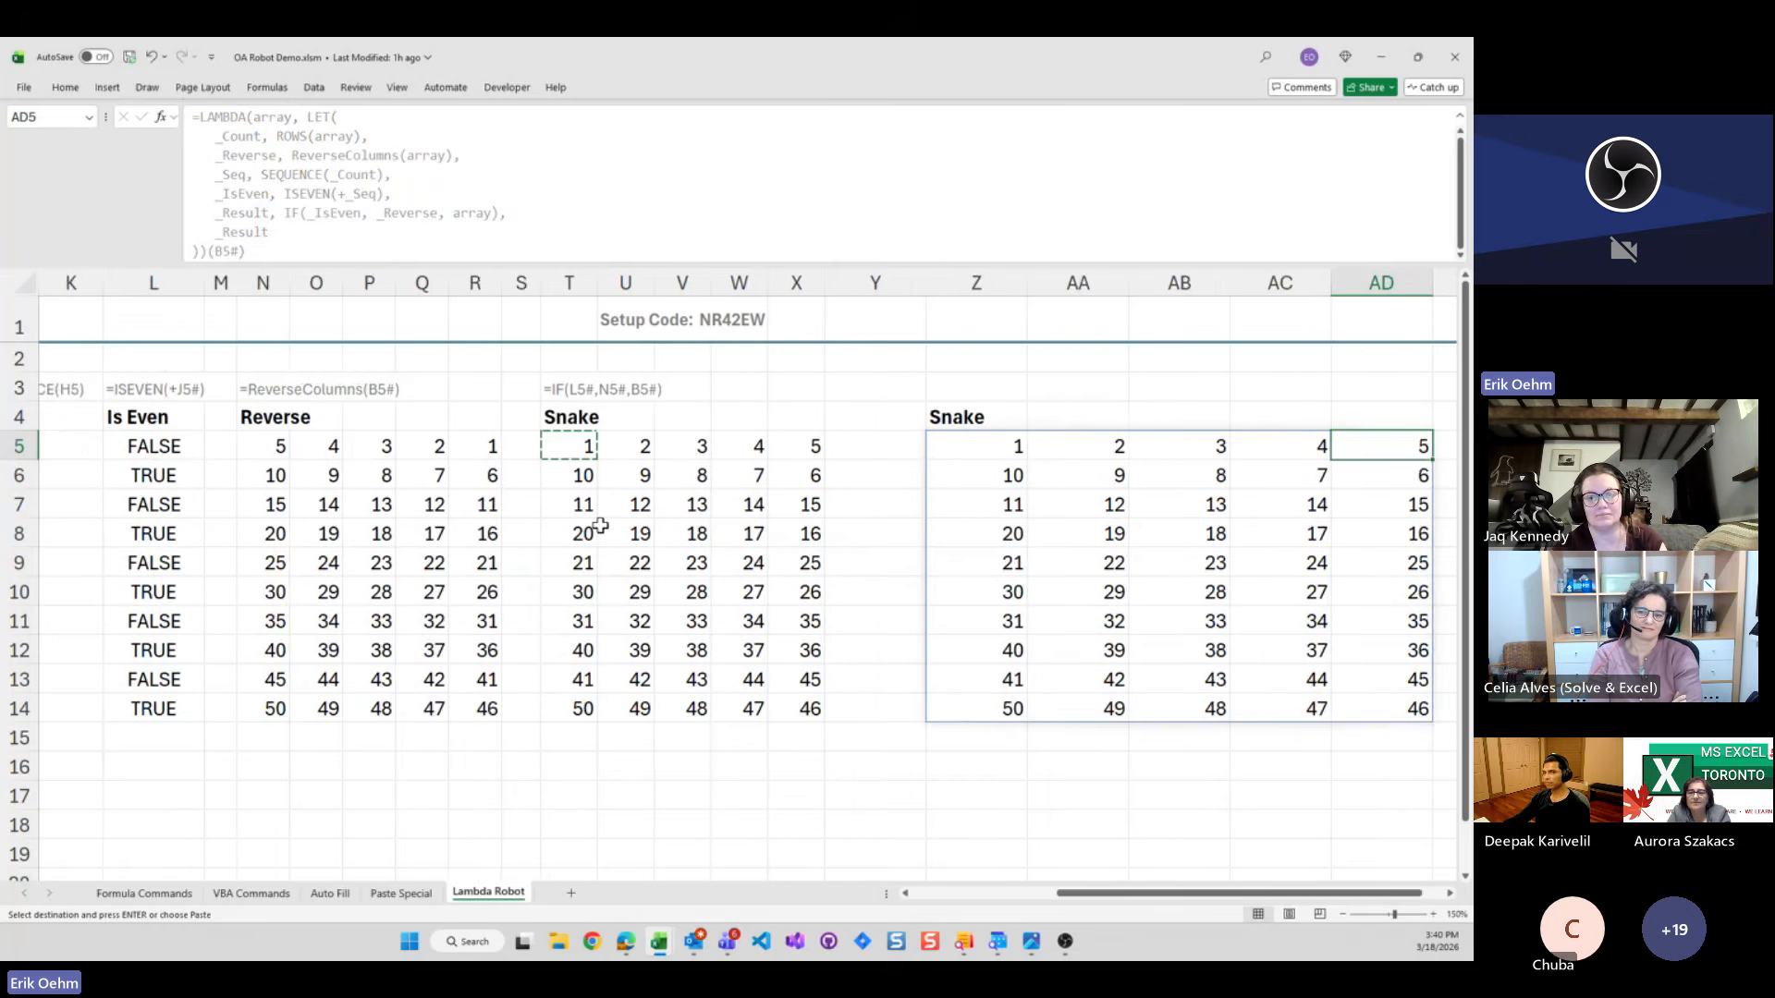
key("Left")
key("Left")
key("Left")
key("Left")
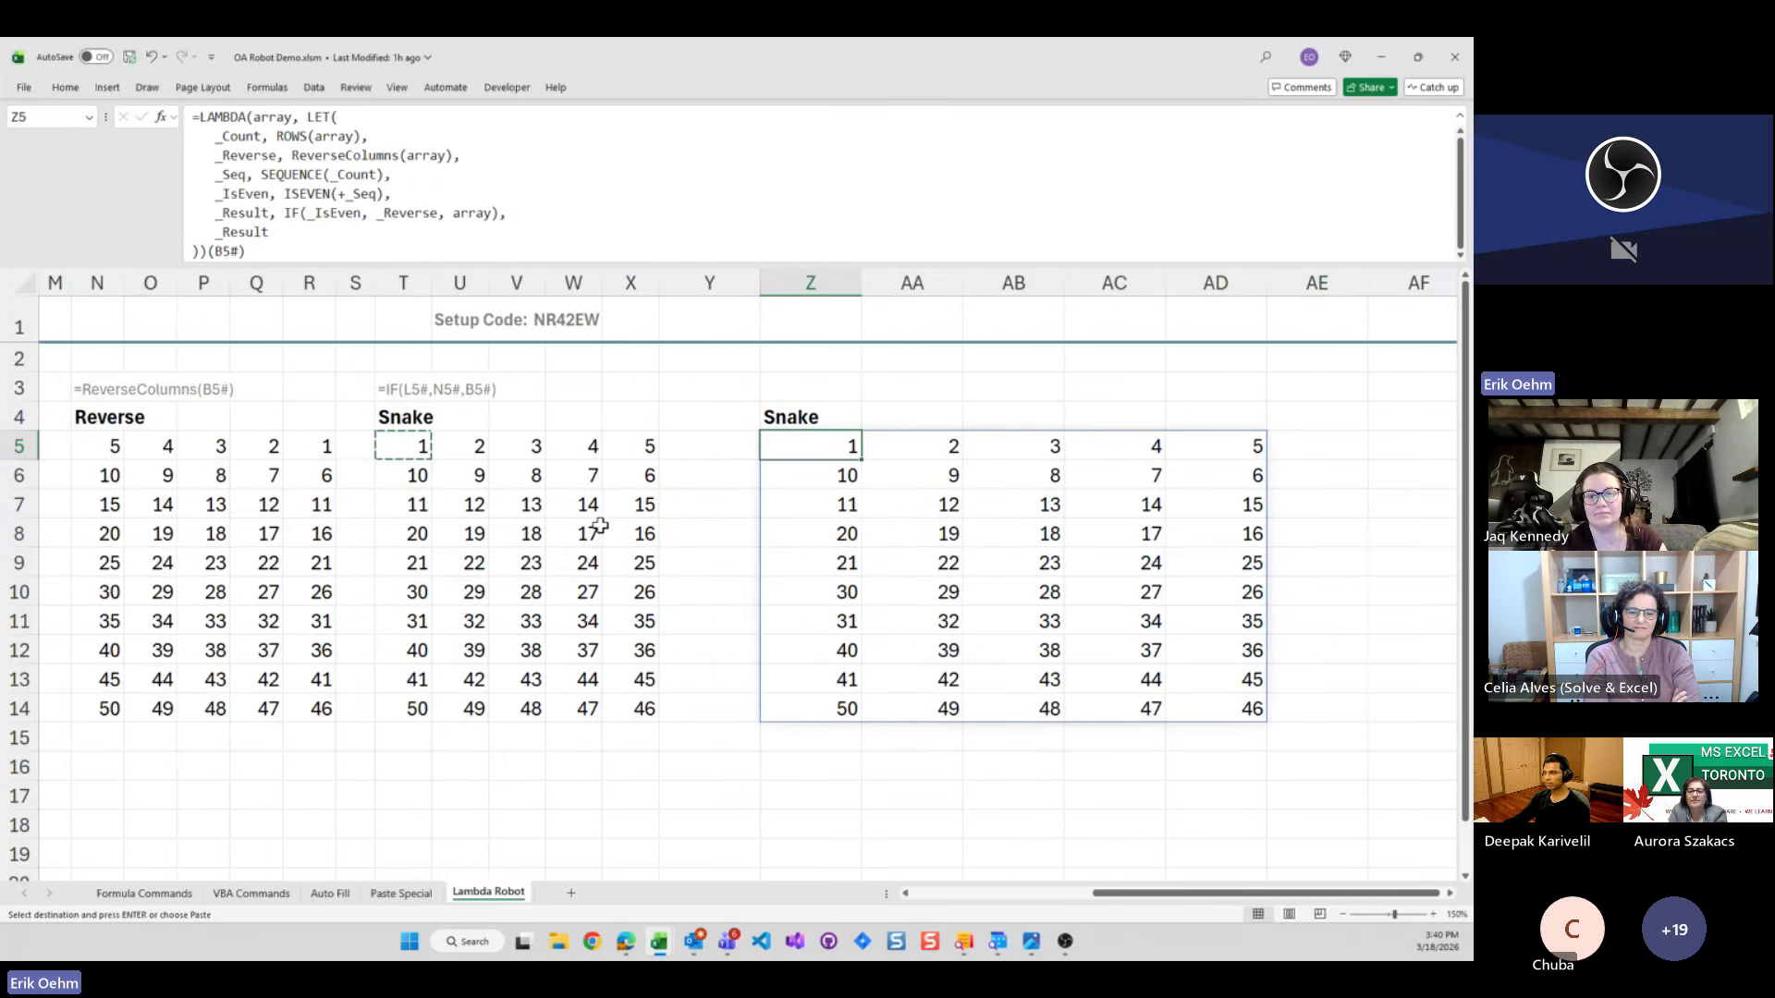
key("ctrl+space")
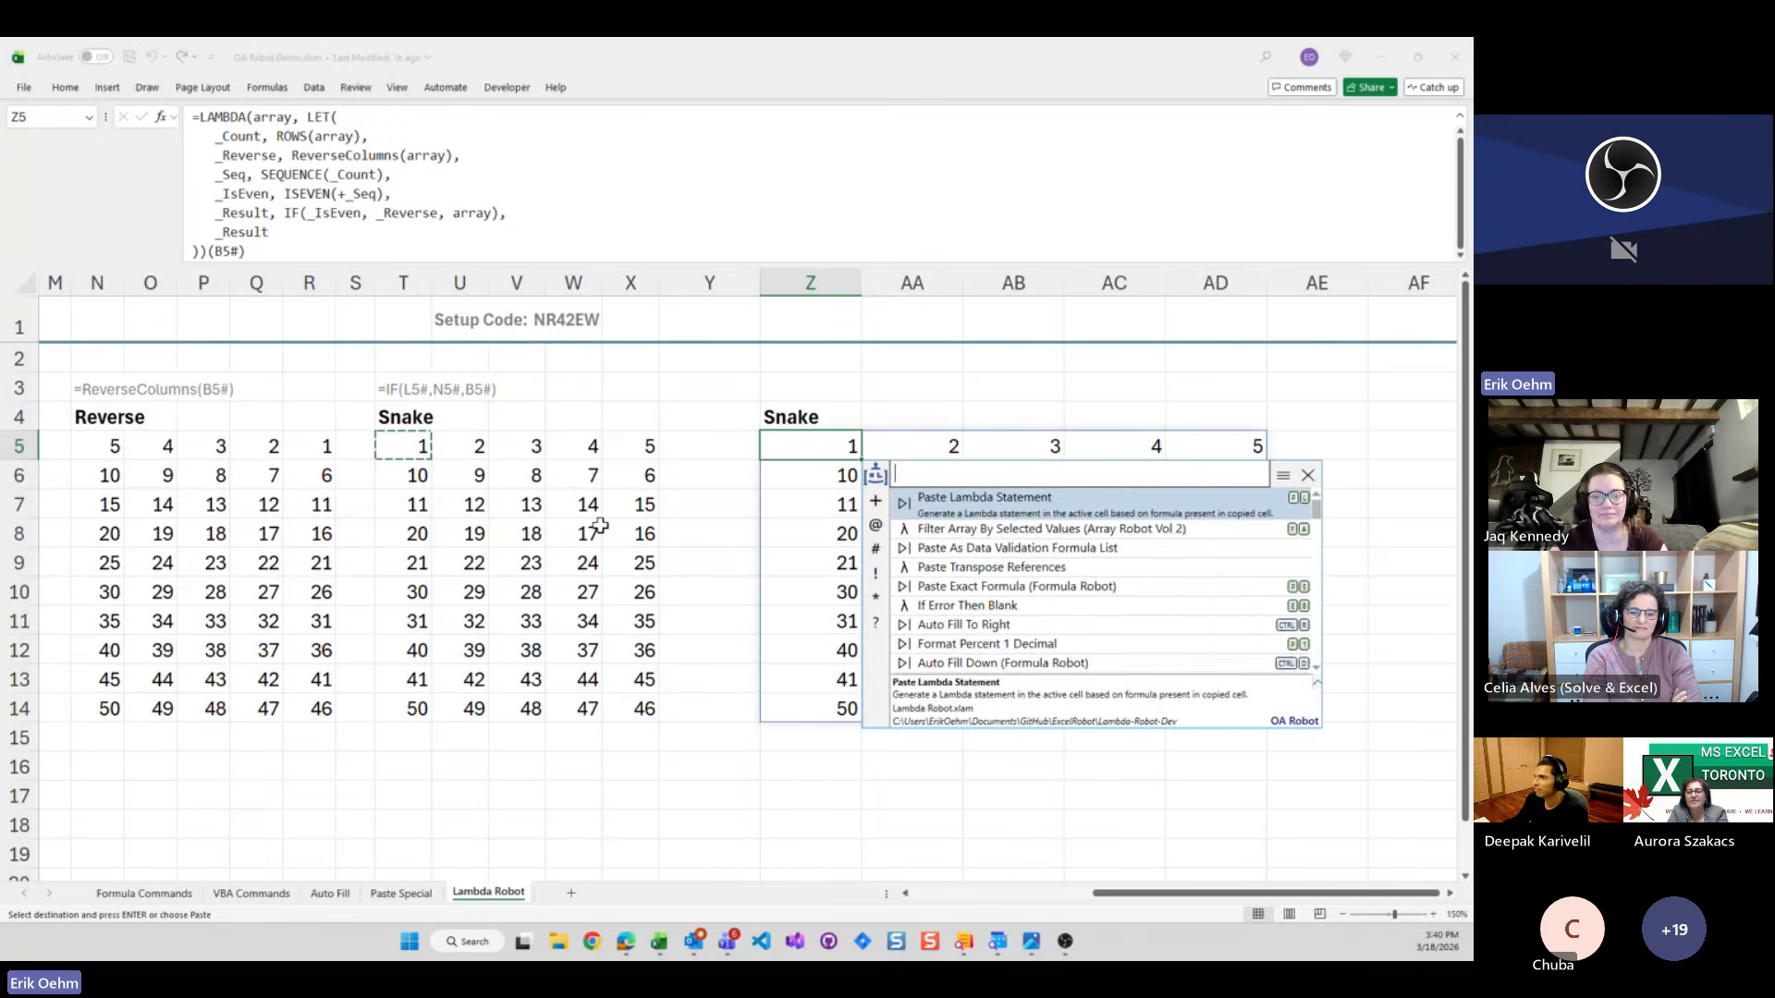
type("sl")
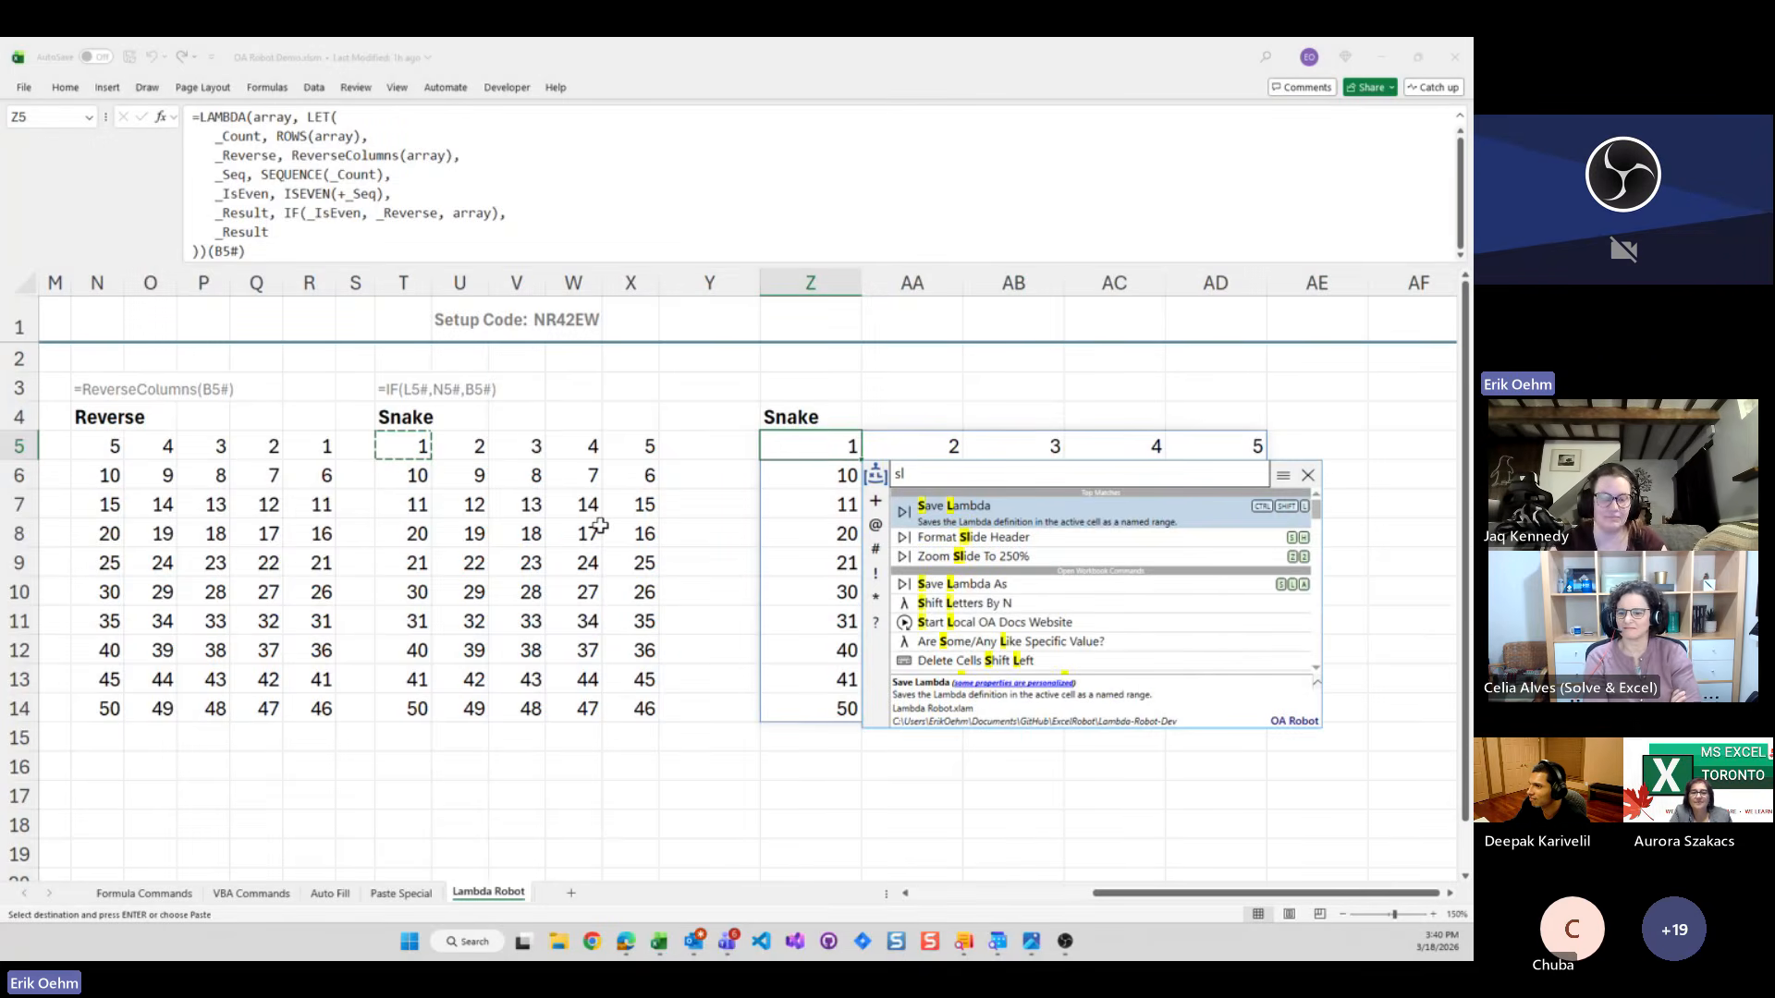
key("BackSpace")
key("BackSpace")
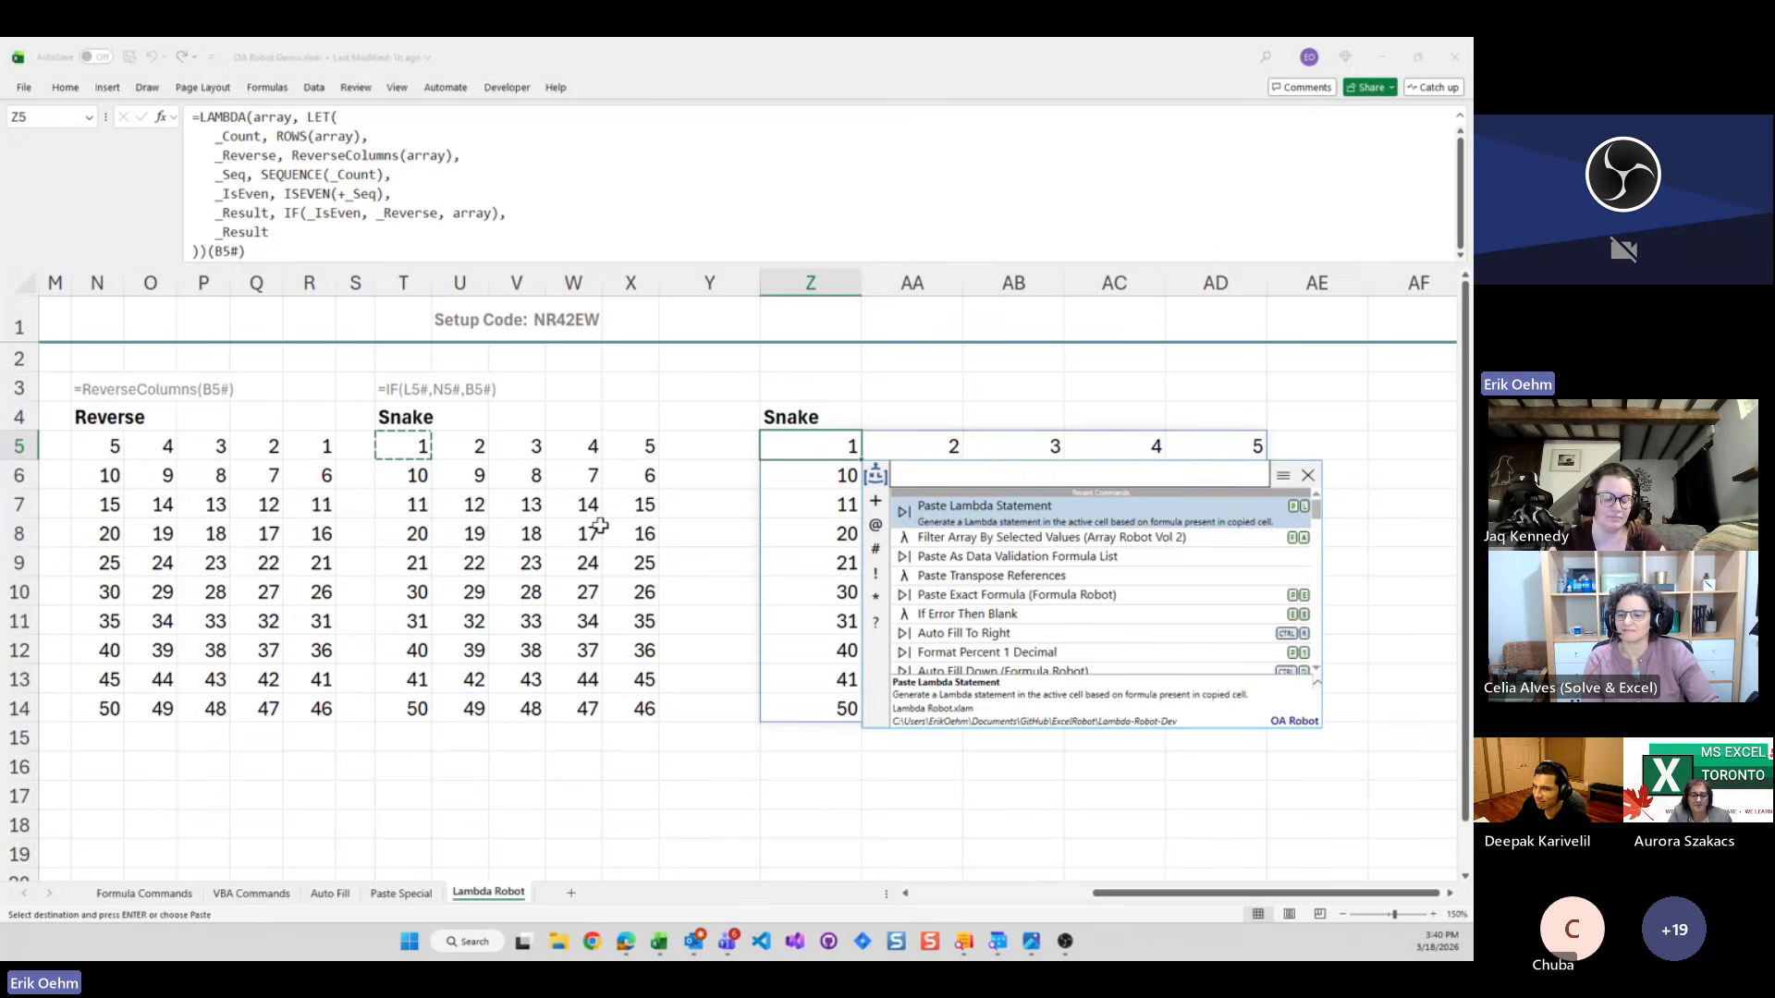
type("@")
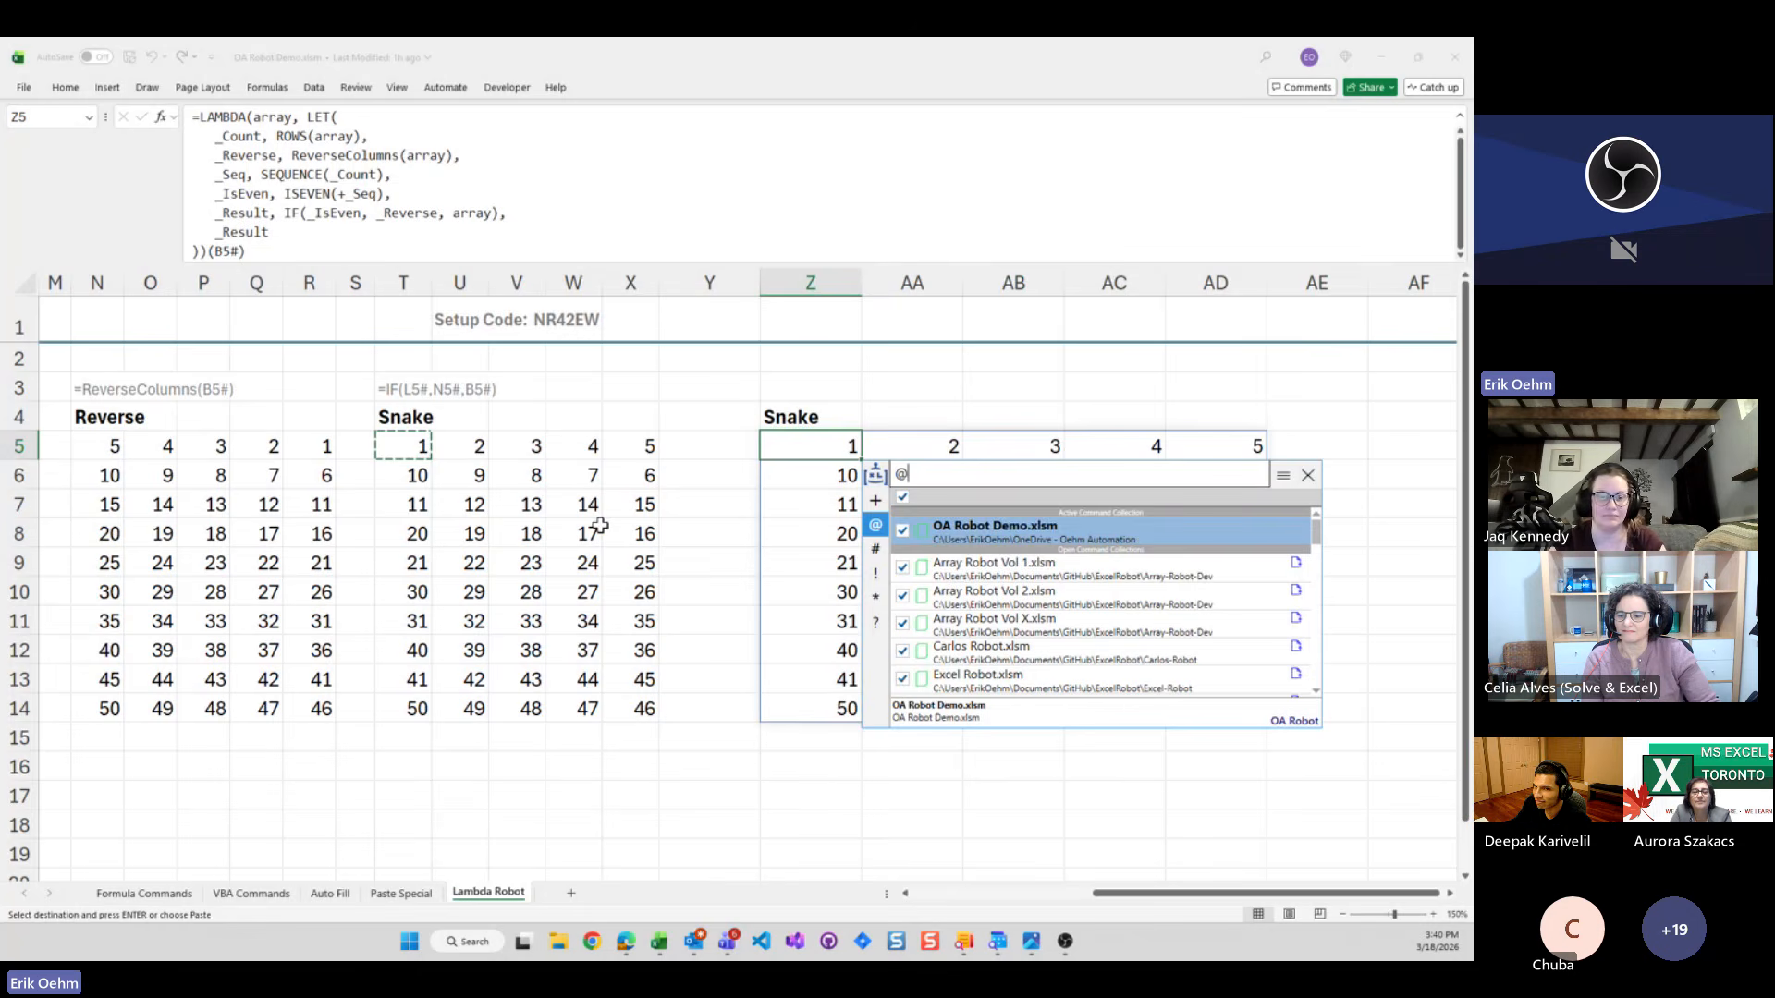
type("la")
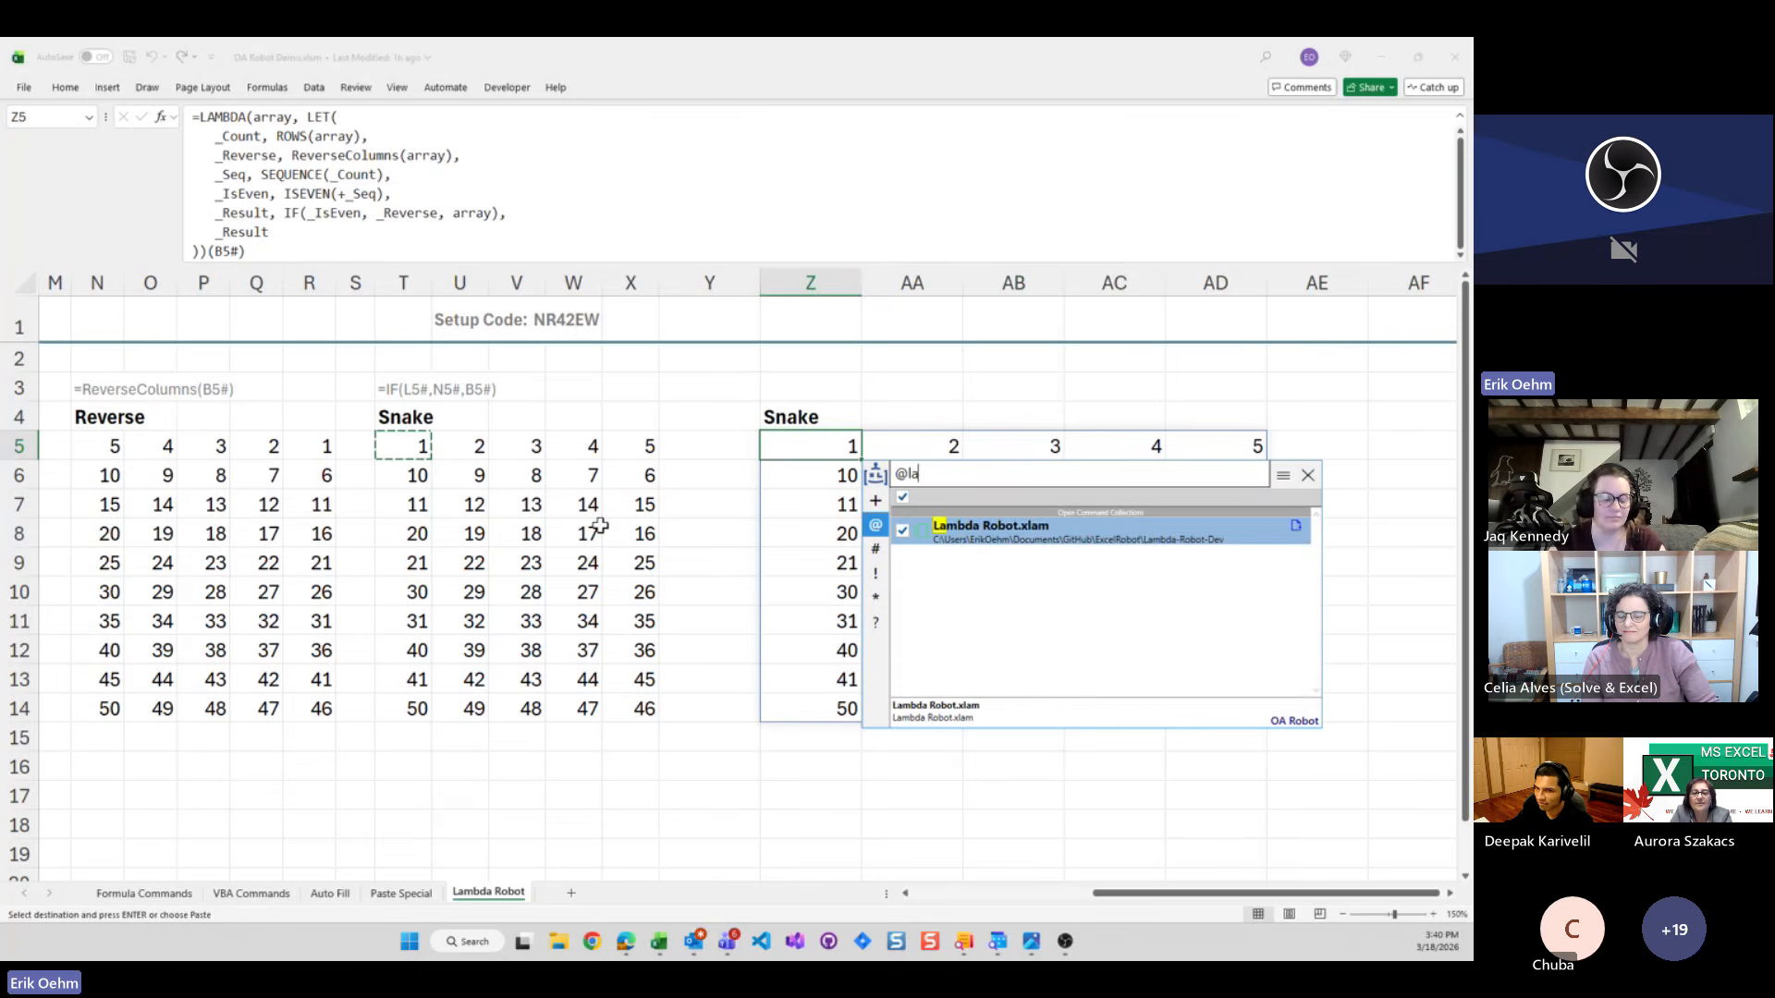
key("Return")
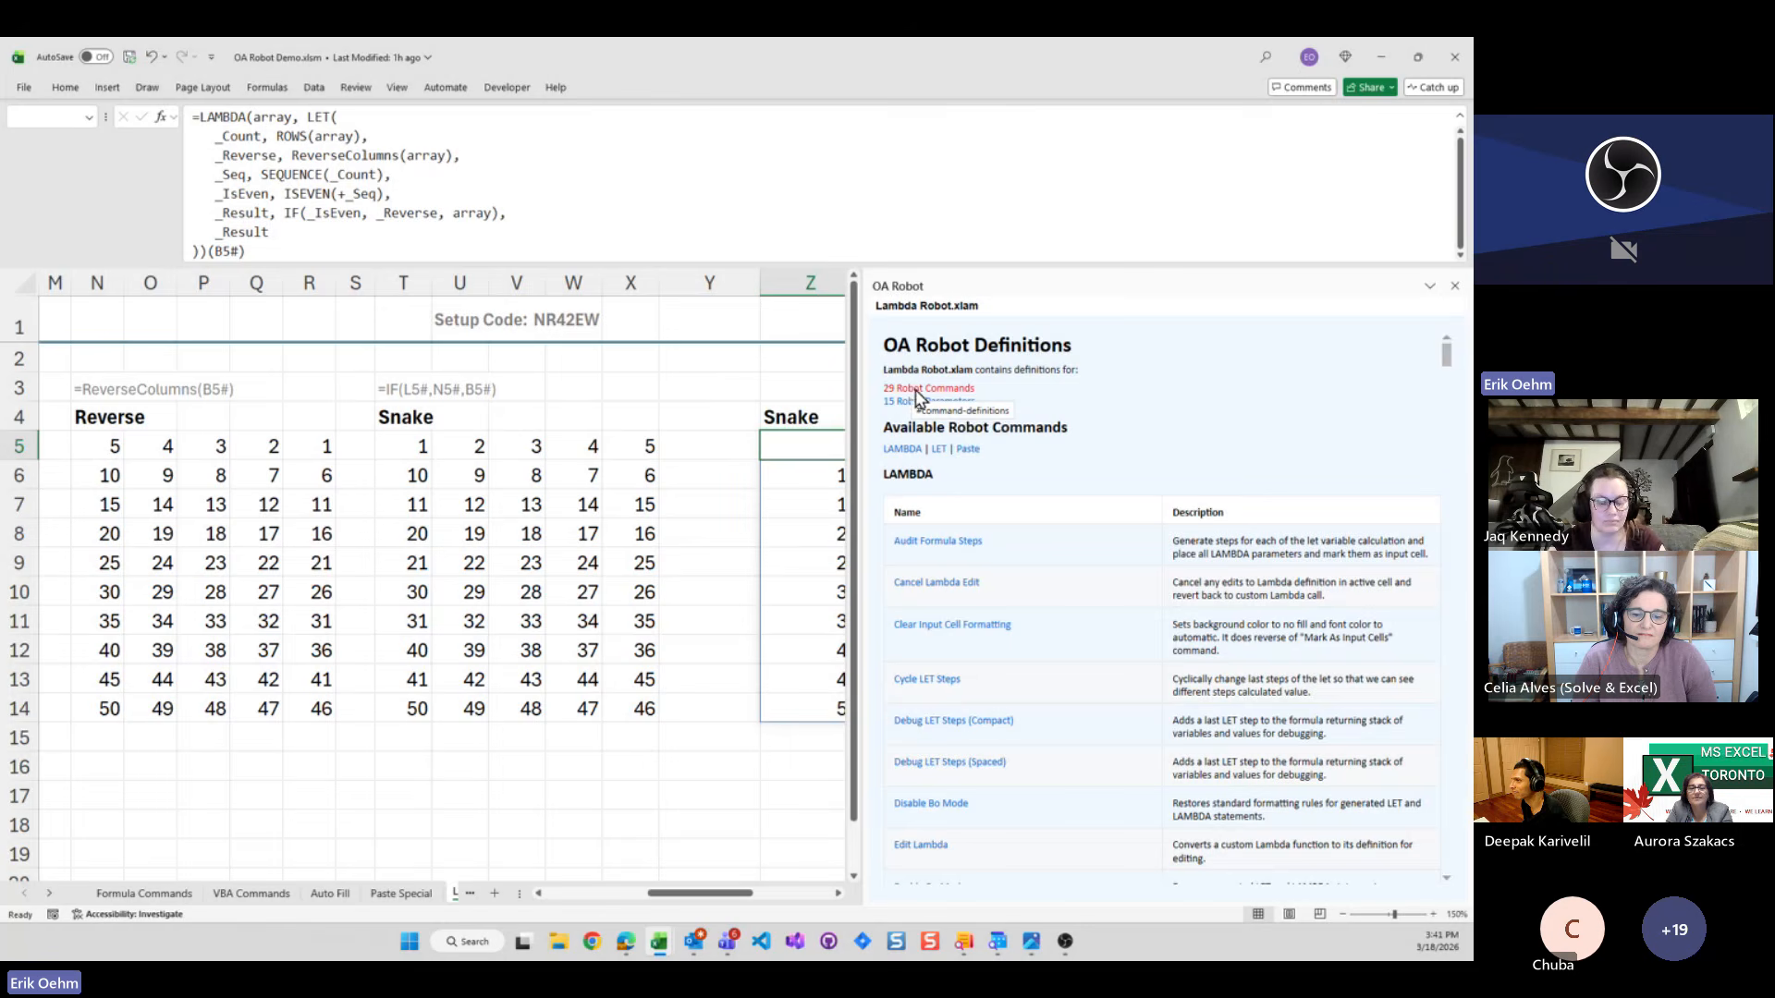
Review the Save Lambda command's details and VBA code in the help, then close it
scroll(952, 560, "down", 3)
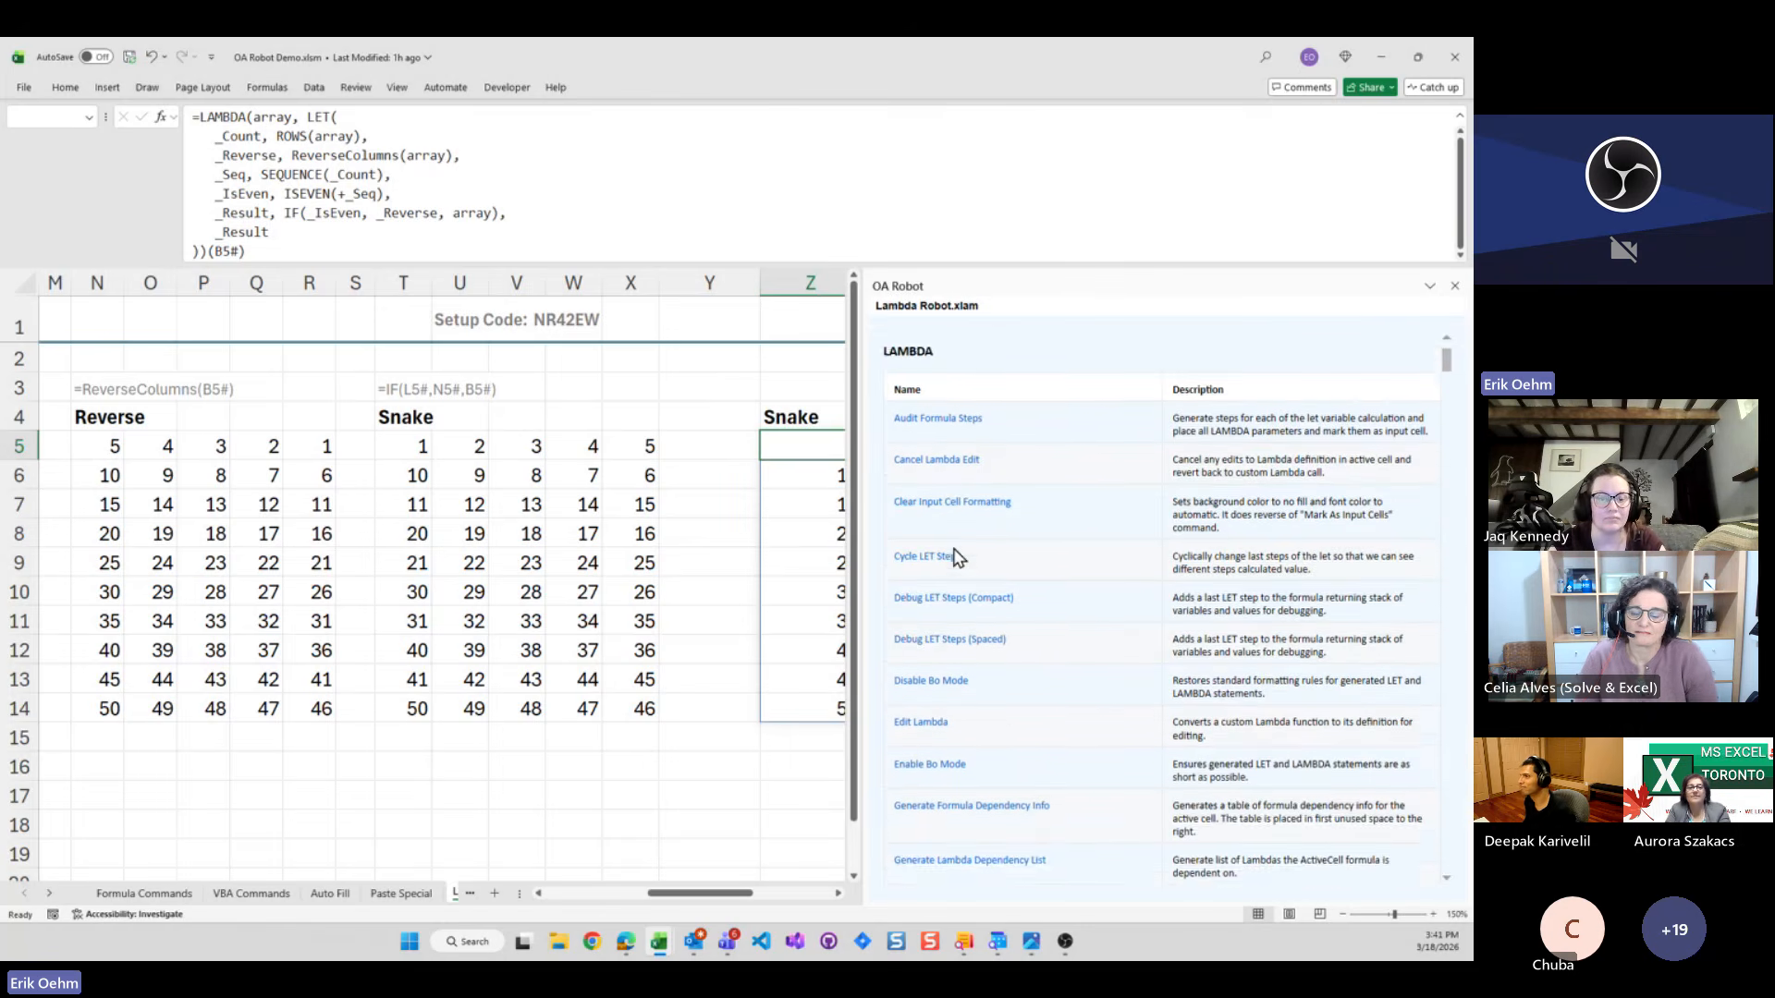
scroll(955, 558, "down", 2)
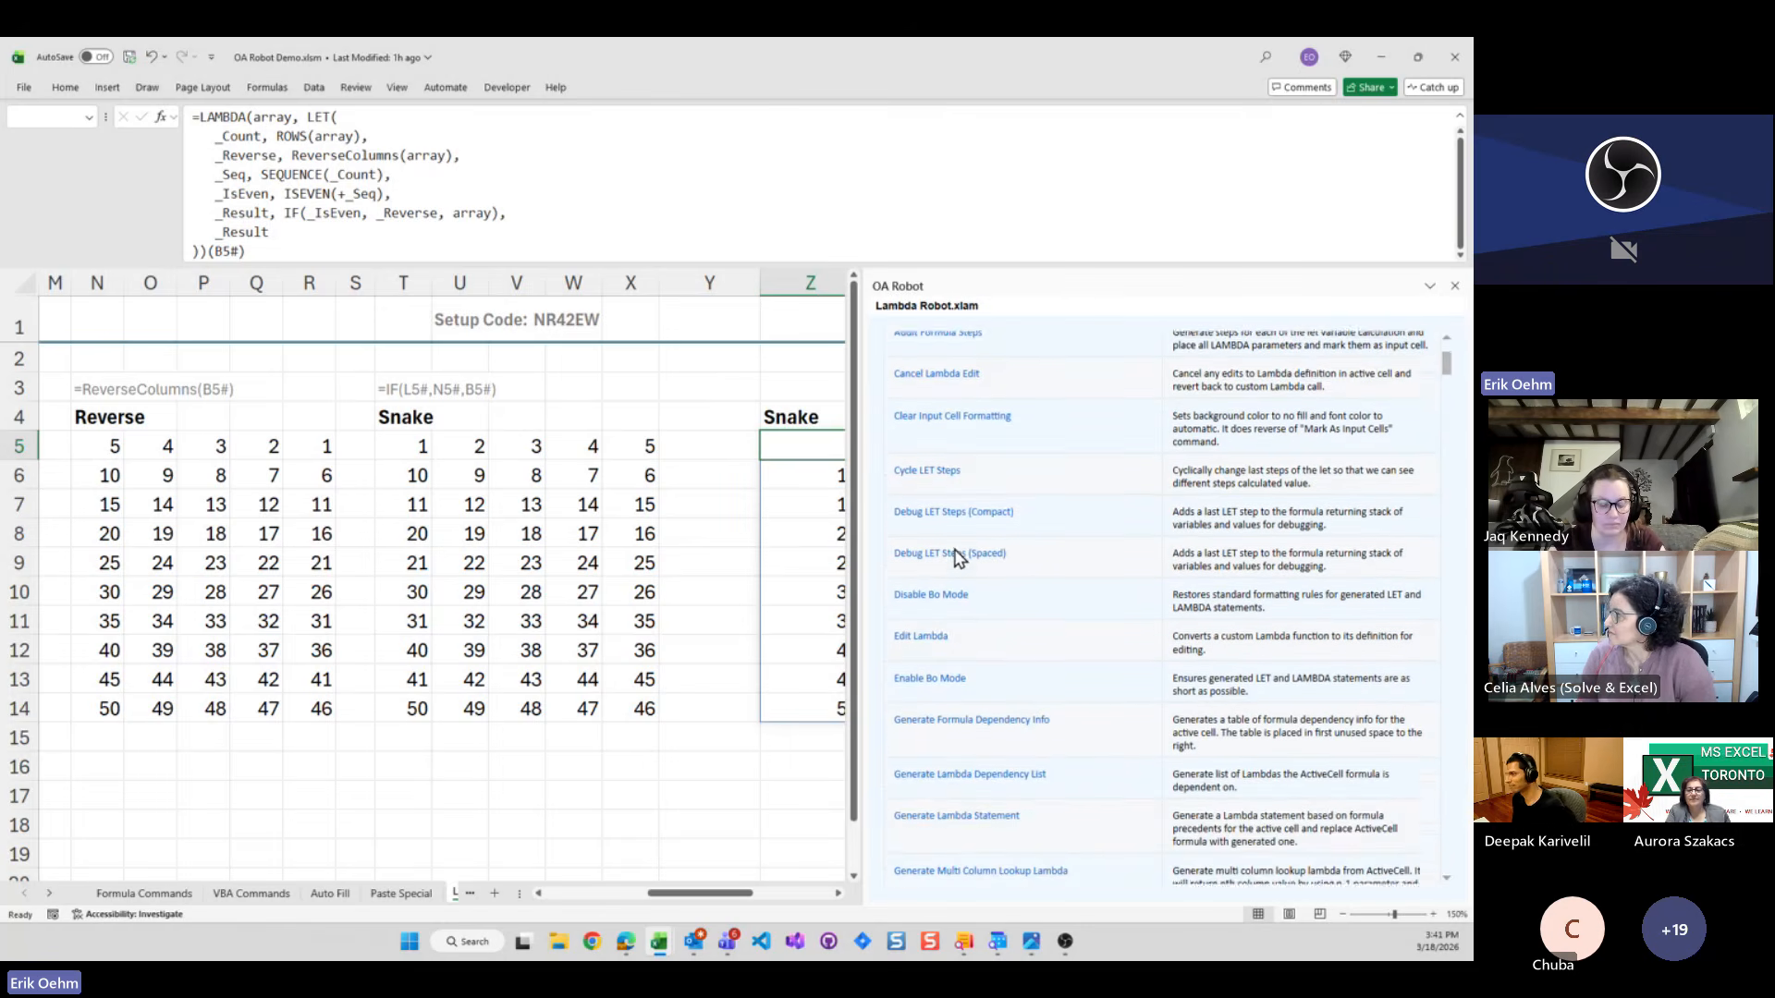
scroll(957, 557, "down", 2)
scroll(948, 564, "down", 4)
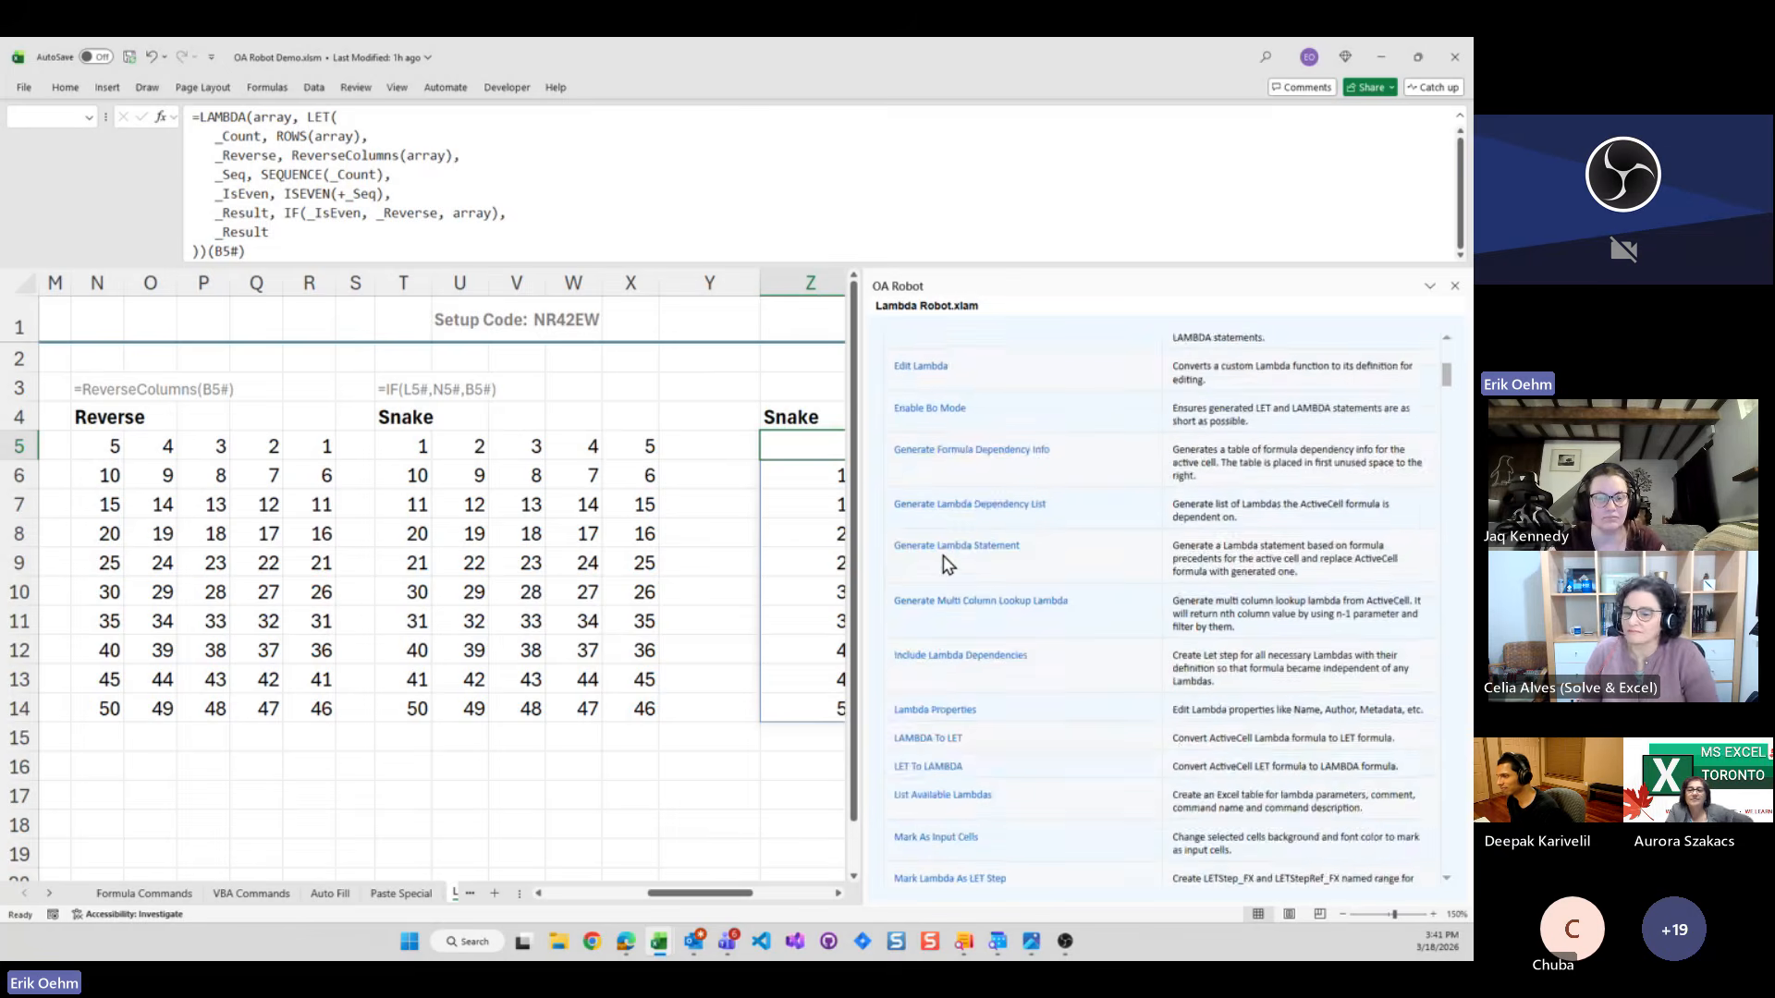
scroll(947, 564, "down", 11)
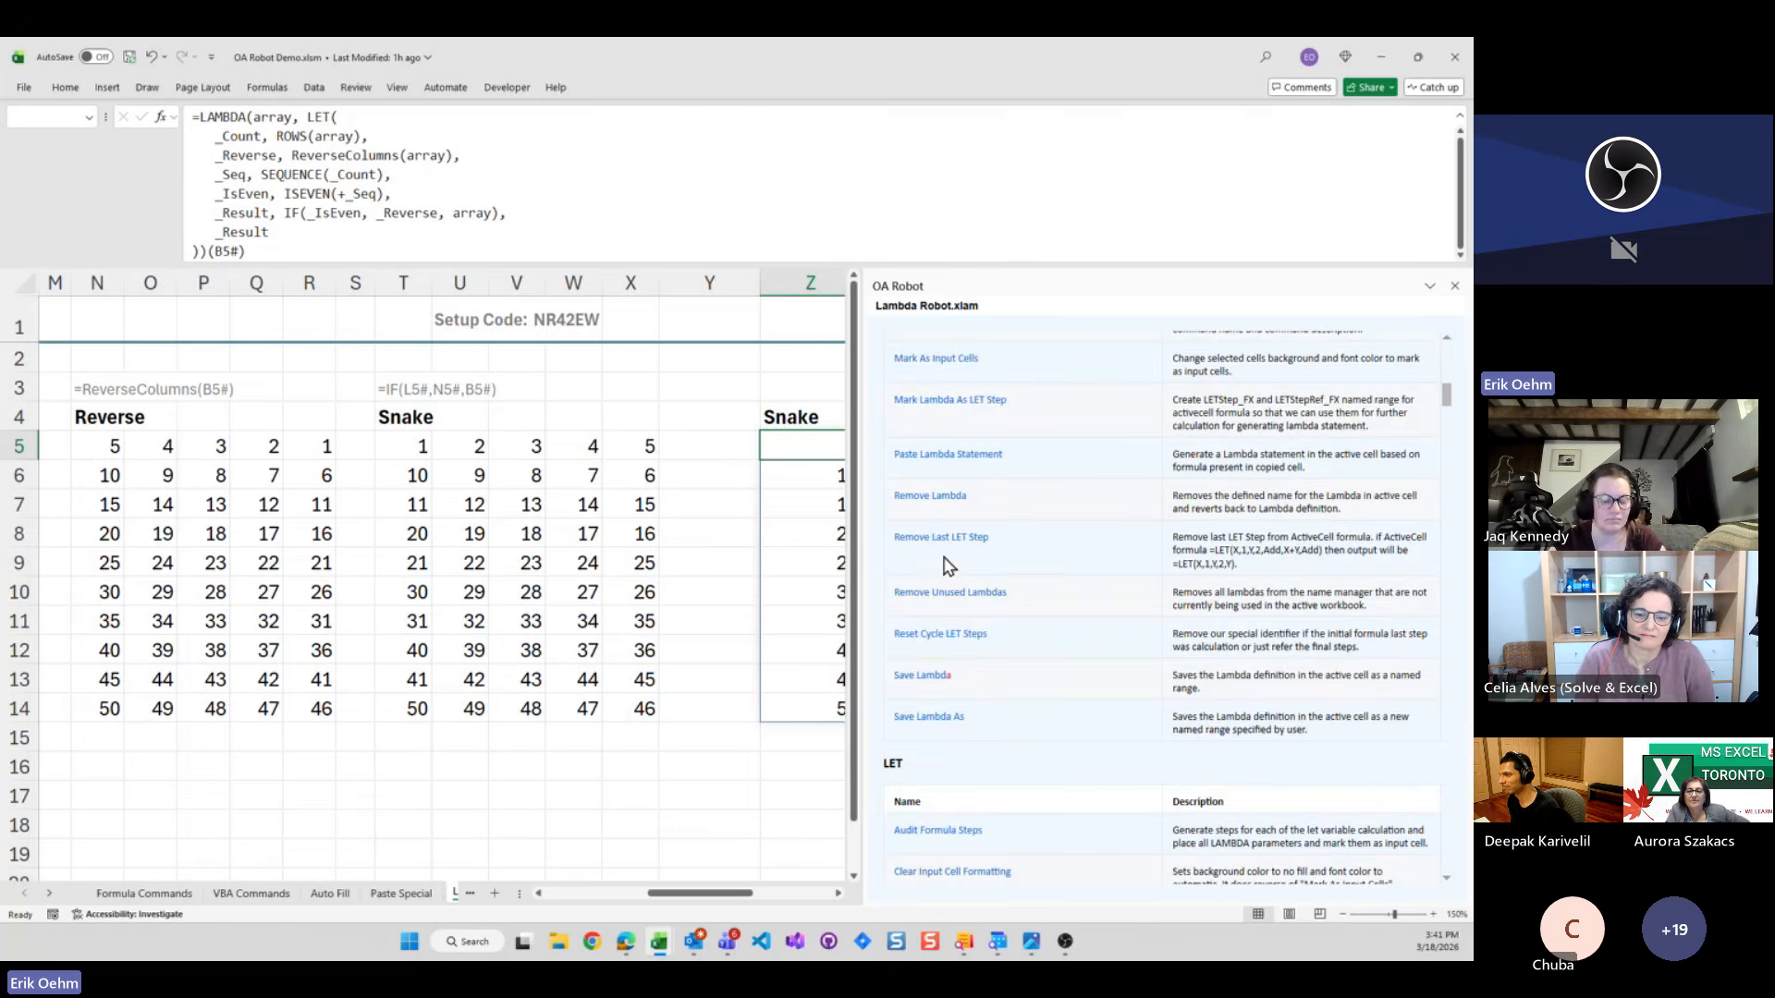
left_click(920, 677)
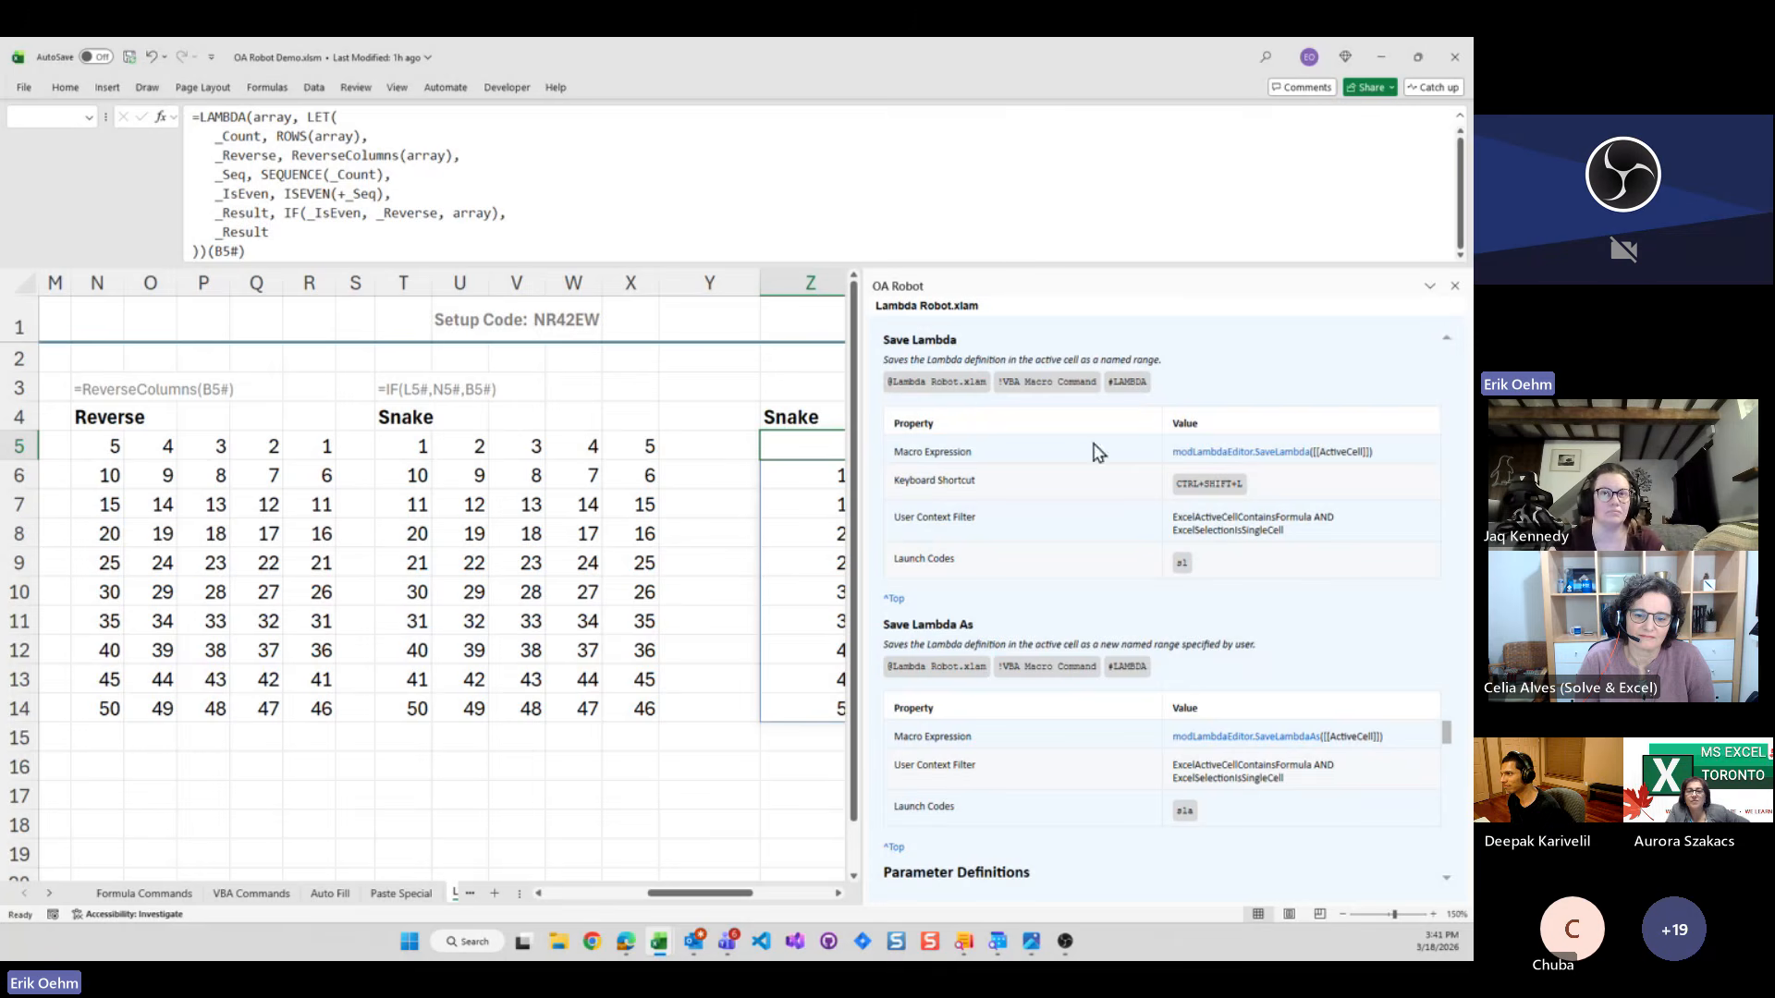
left_click(1257, 455)
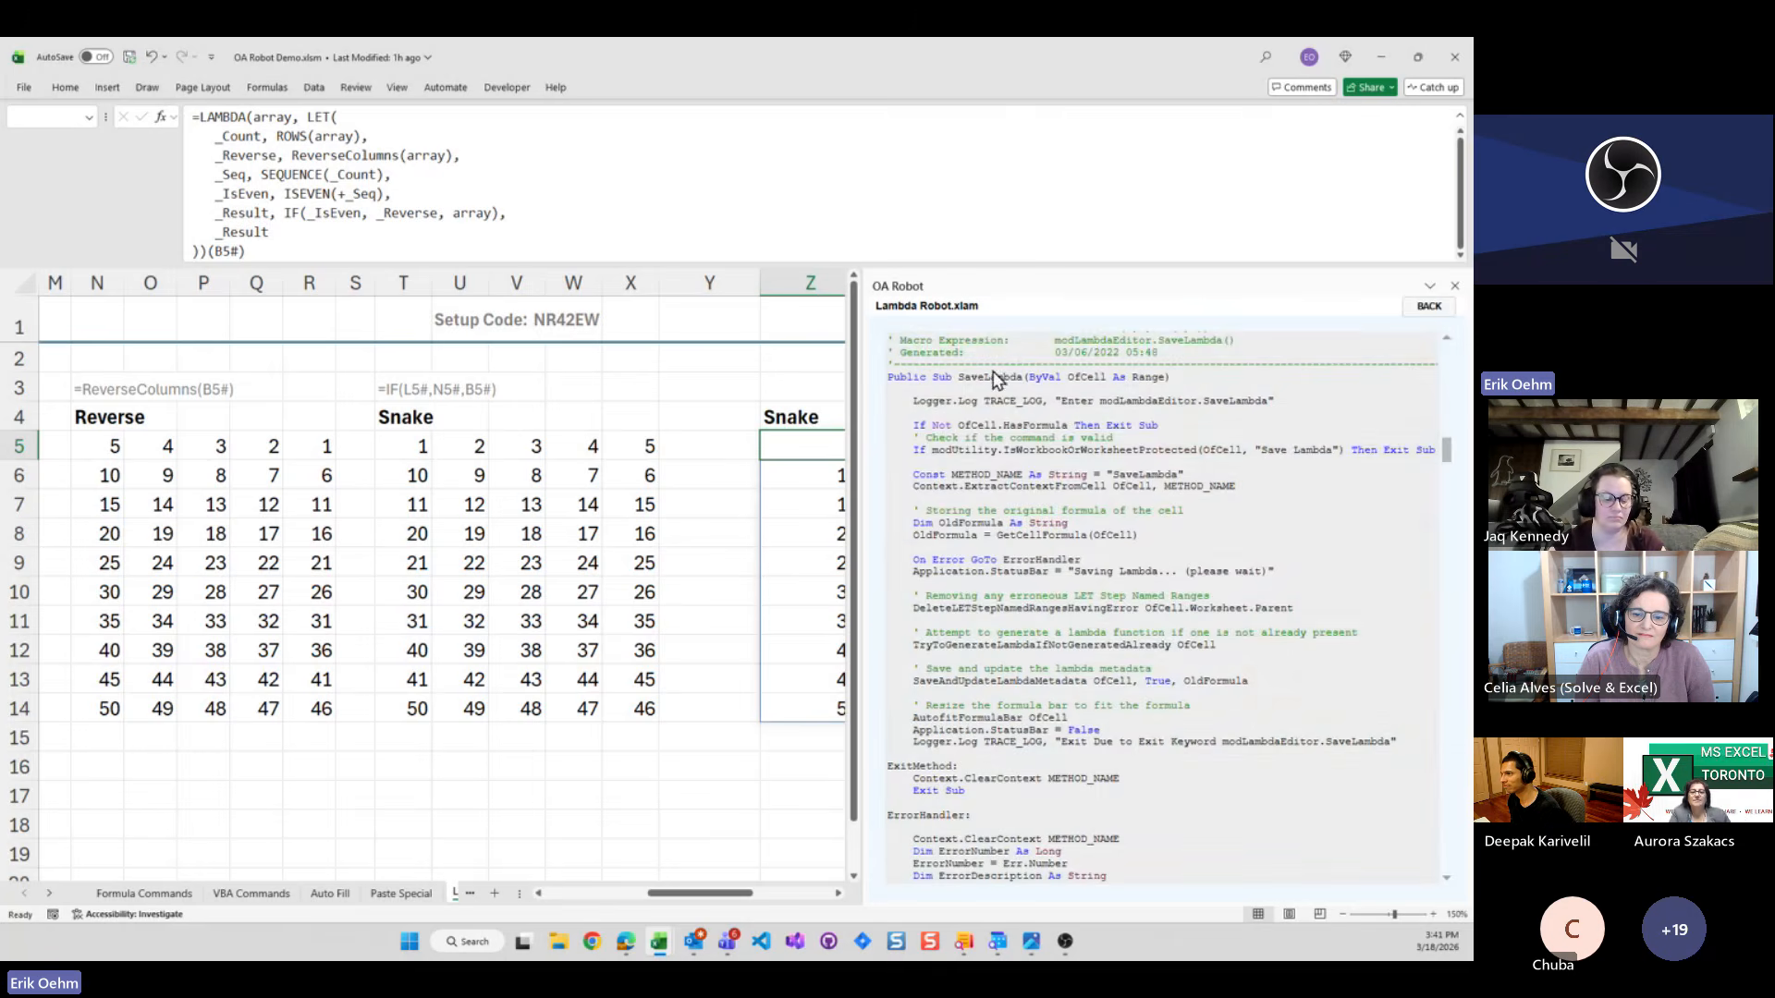
left_click(1457, 288)
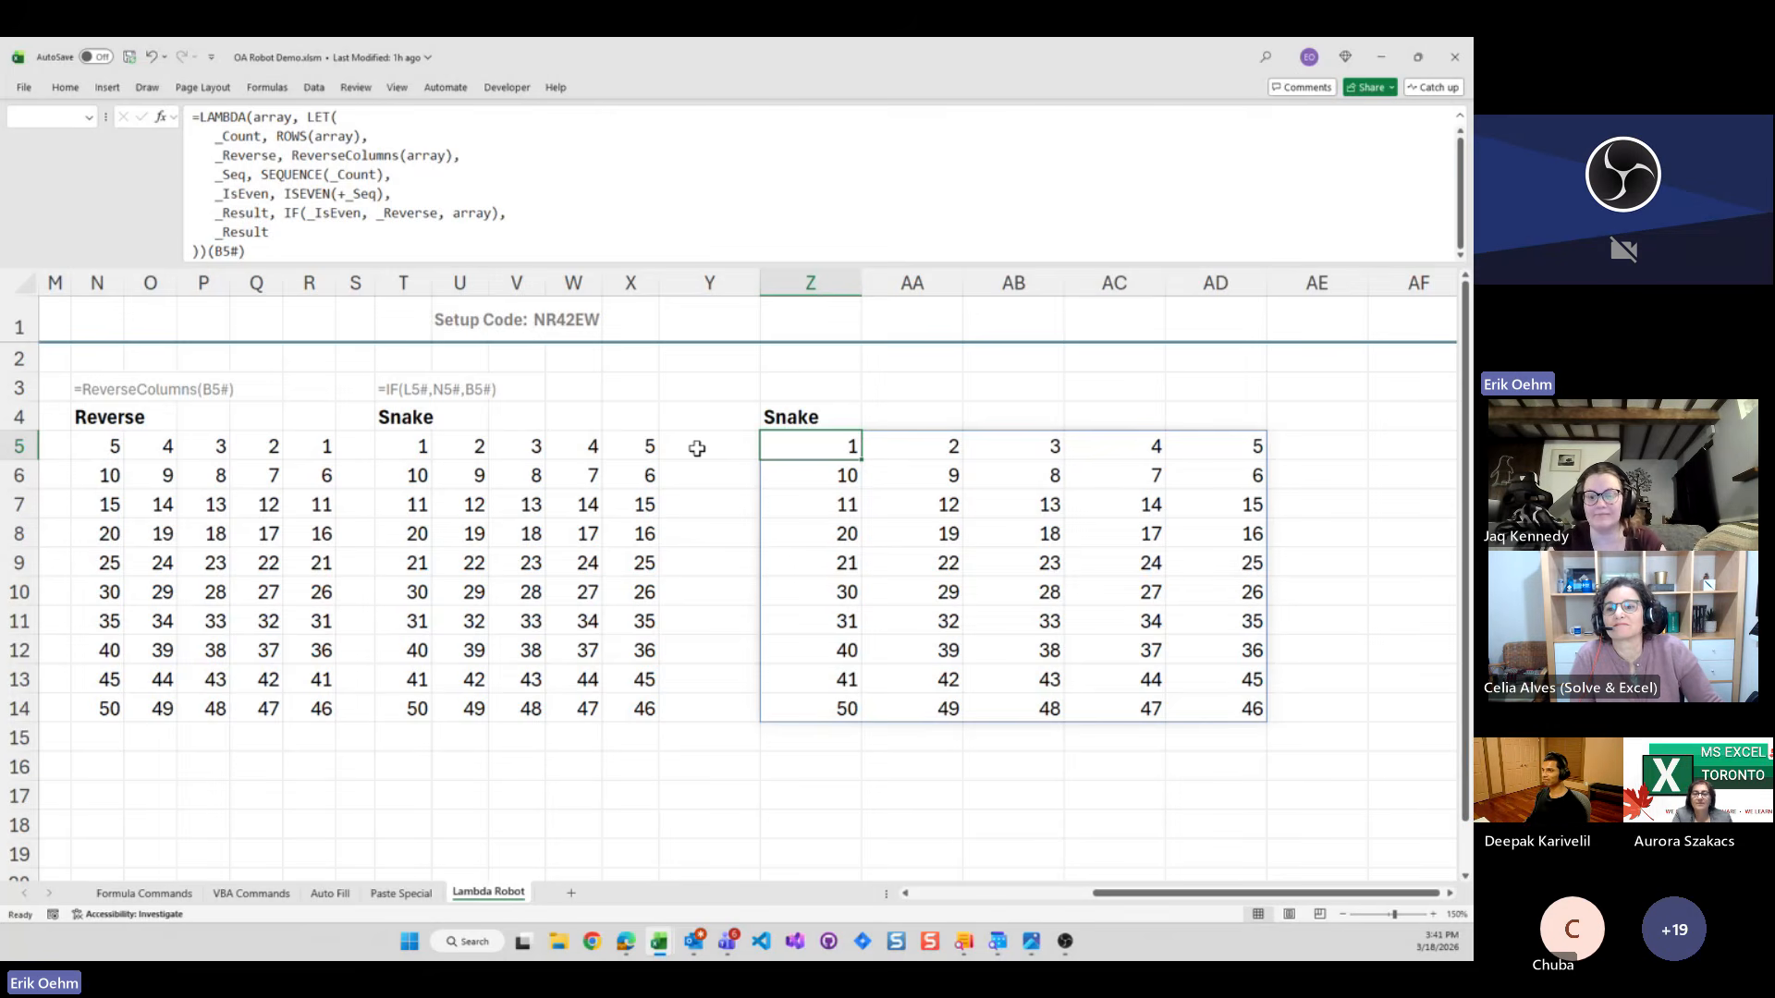
Run Save Lambda on Z5 and keep the name Snake, so it reads =Snake(B5#)
key("ctrl+shift+p")
type("sl")
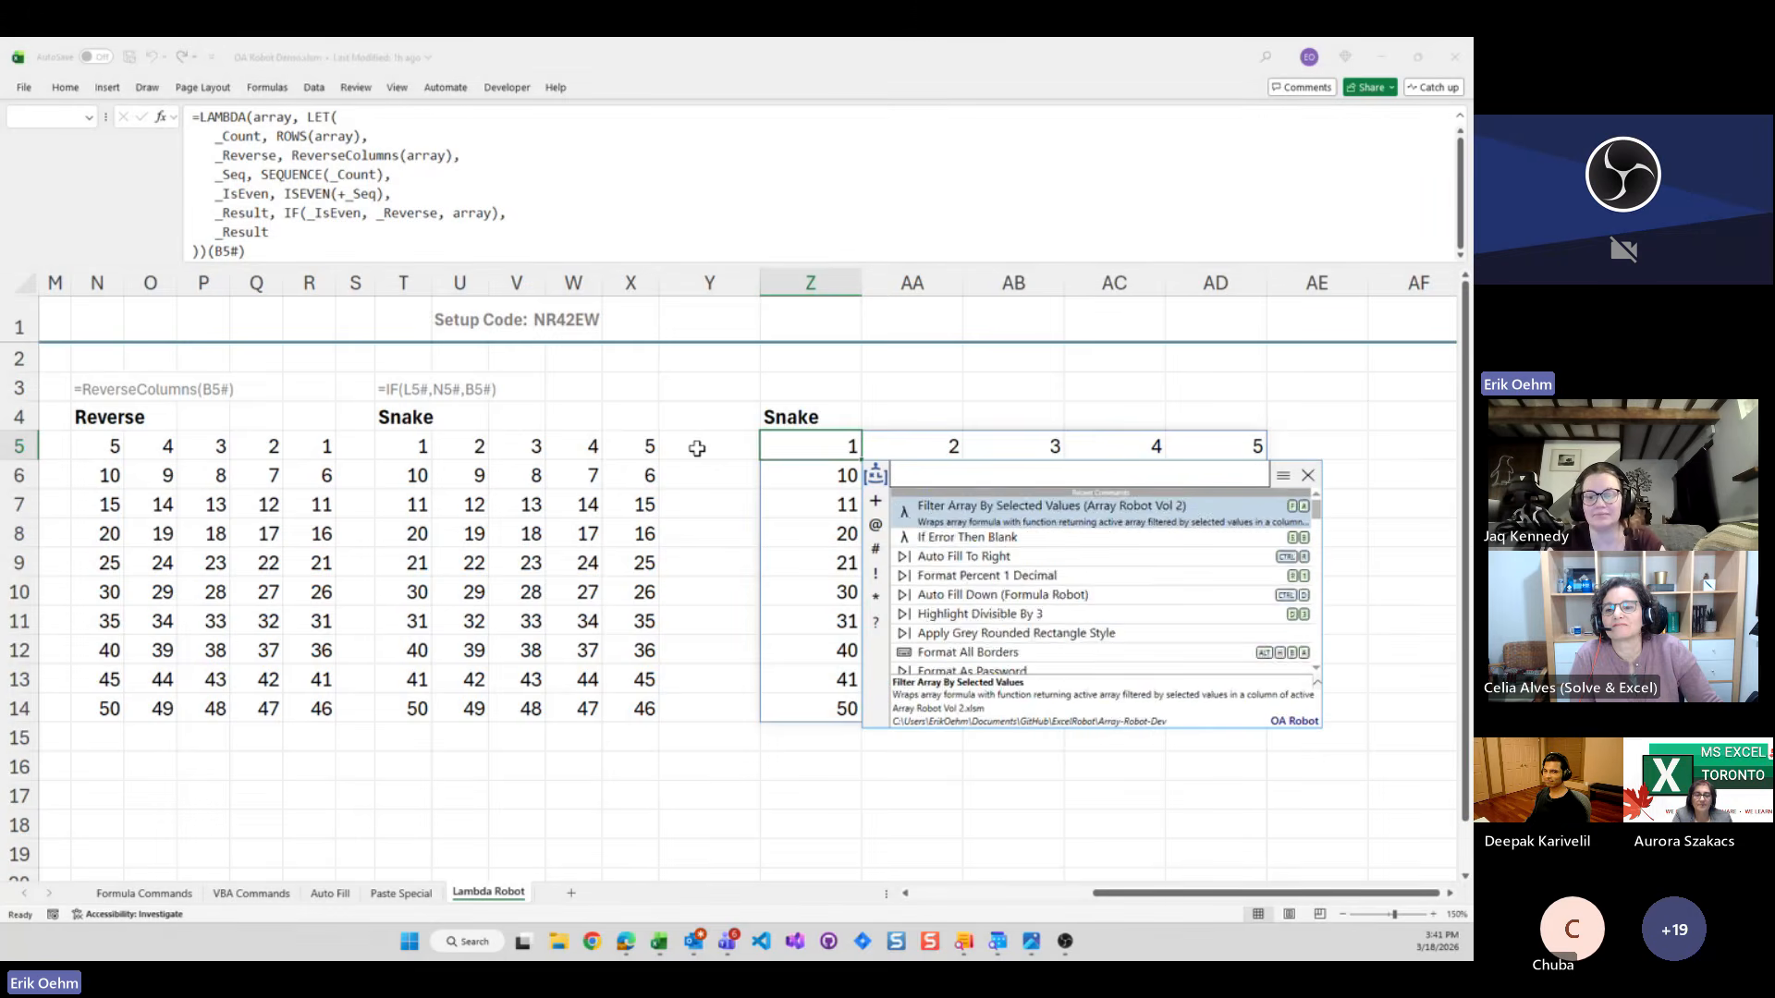
key("Return")
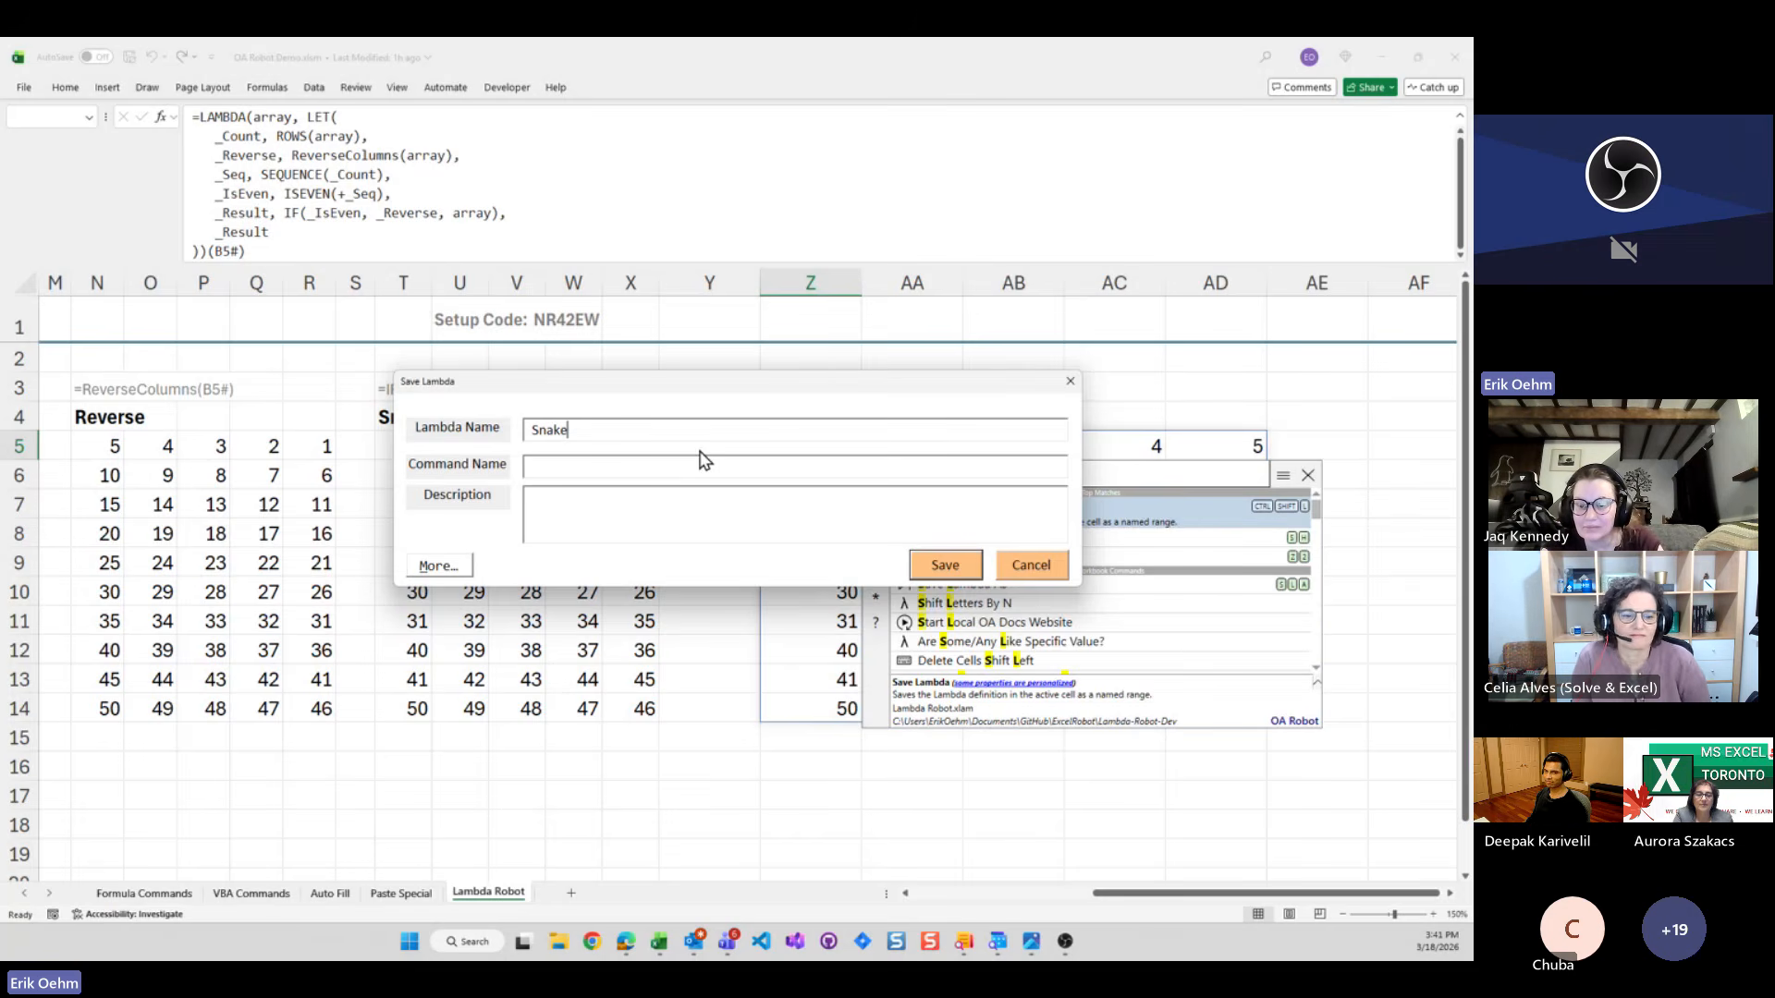
key("Return")
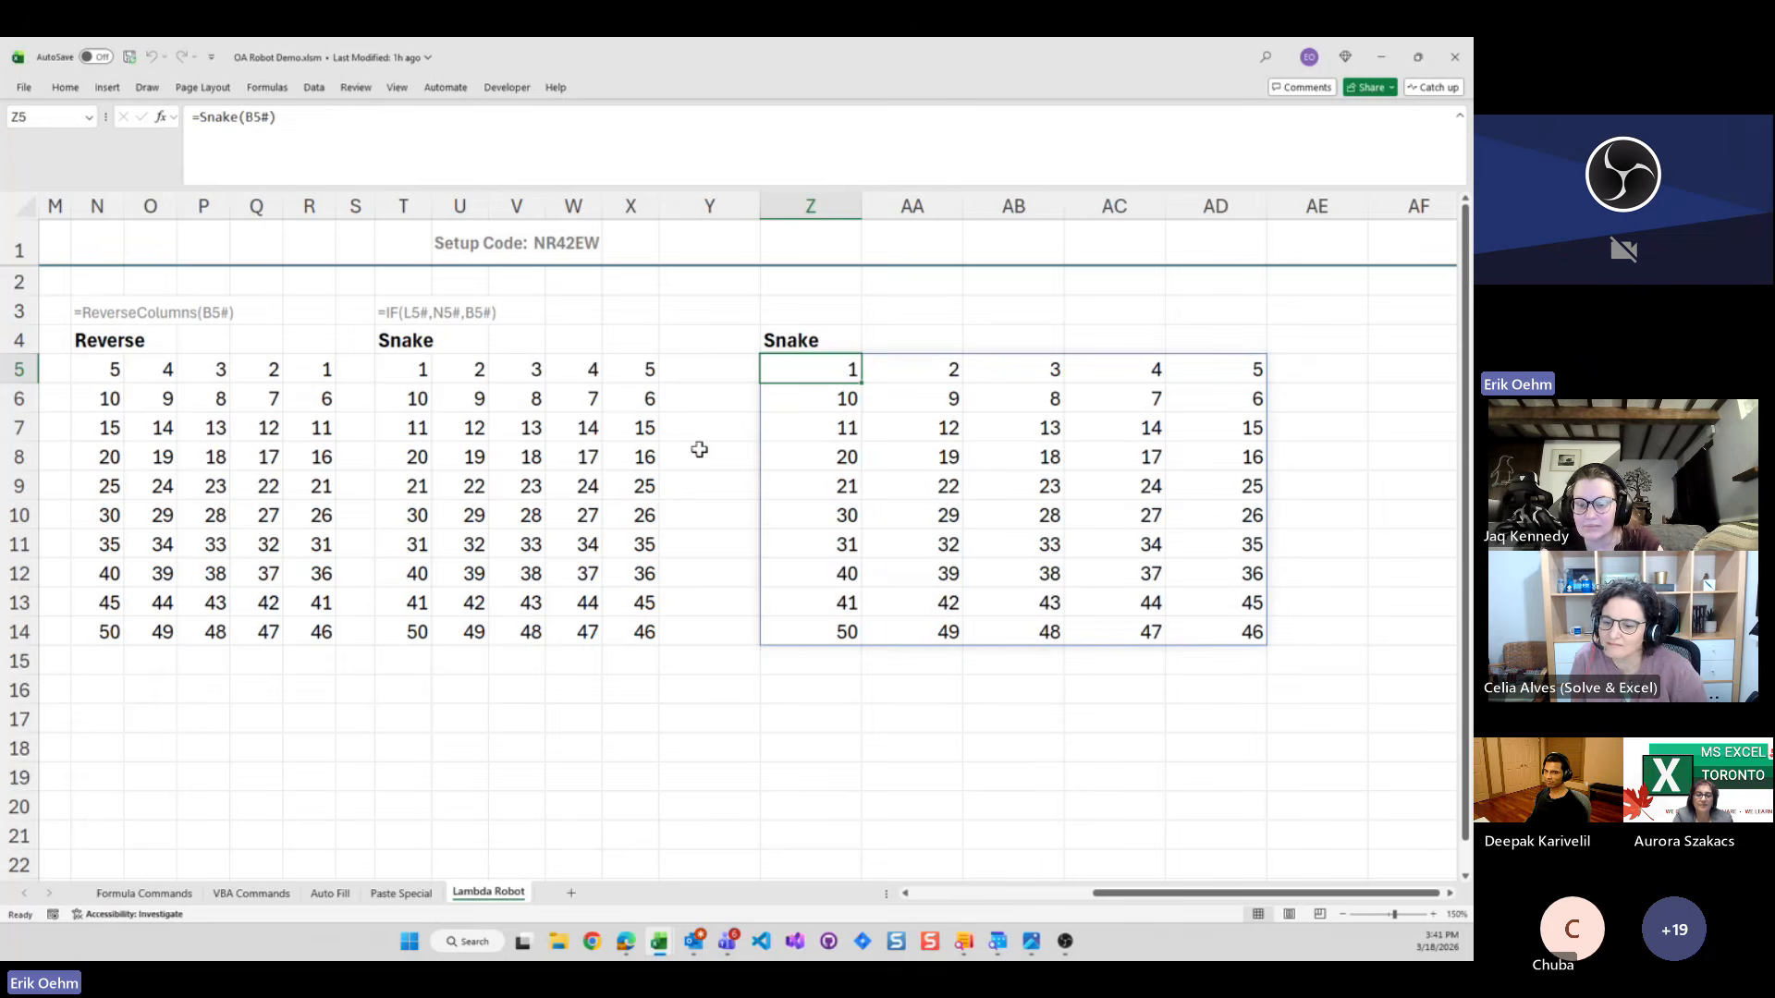
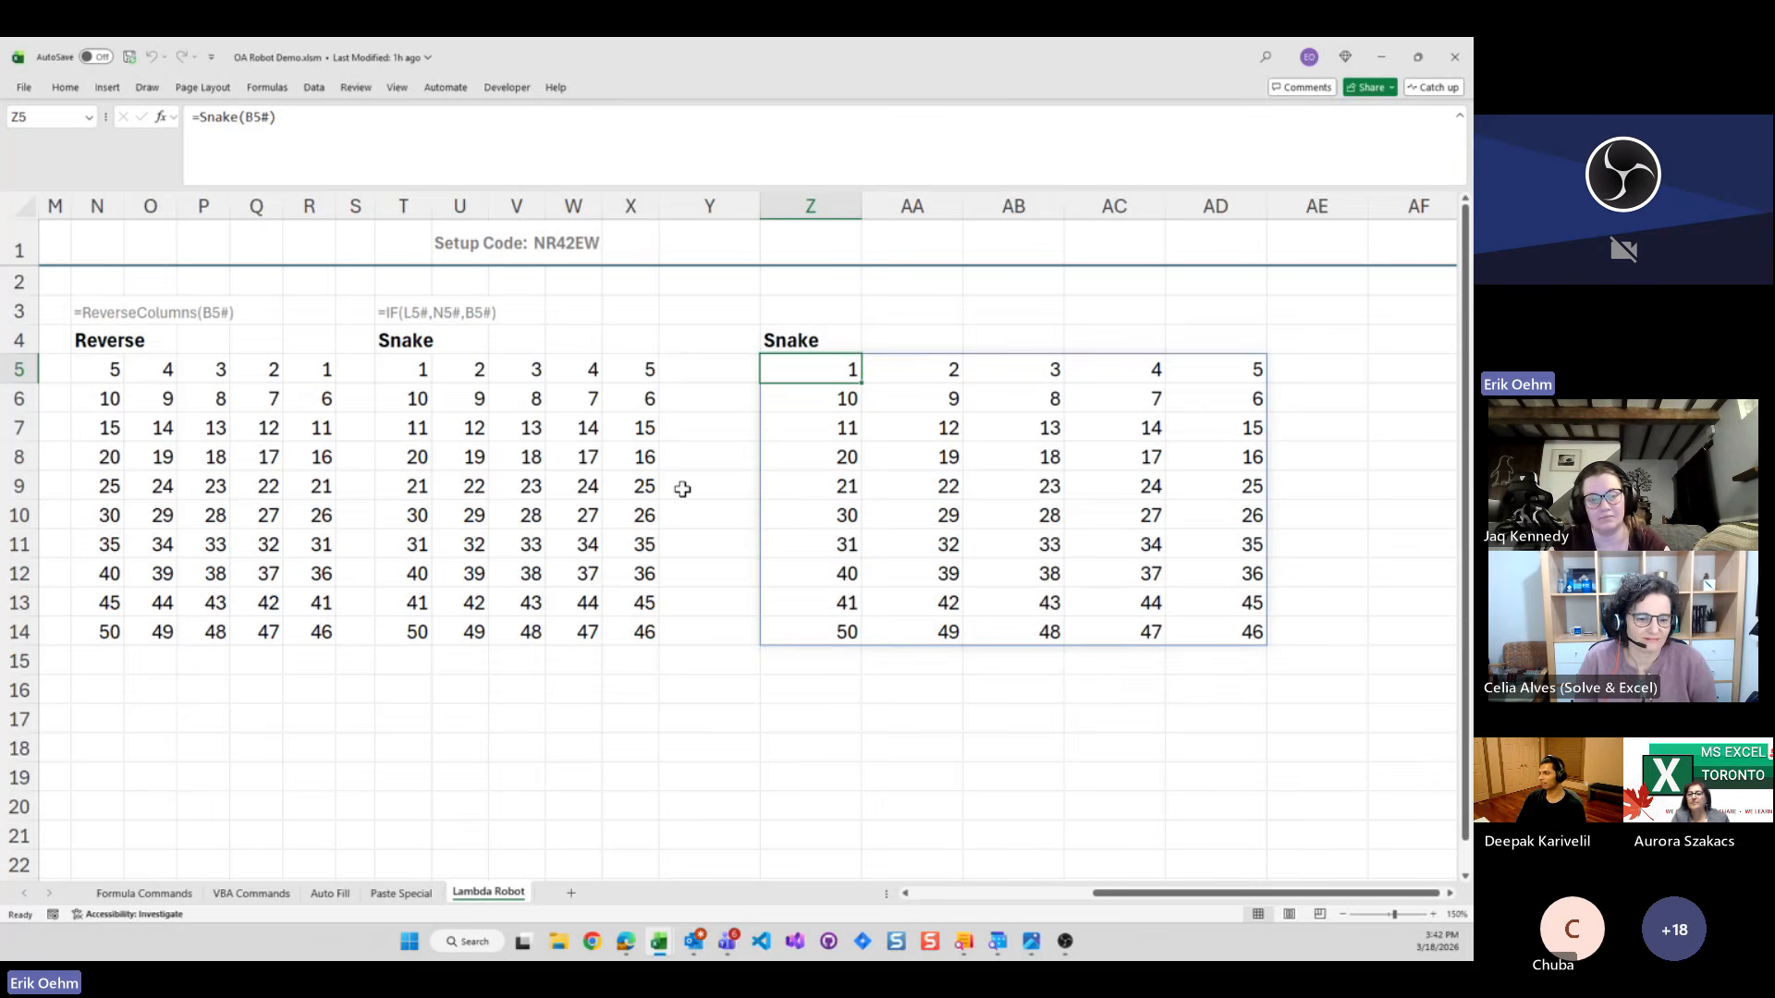
Open the OA Robot command search for Z5, try 'dl', then clear, close and reopen it
key("ctrl+space")
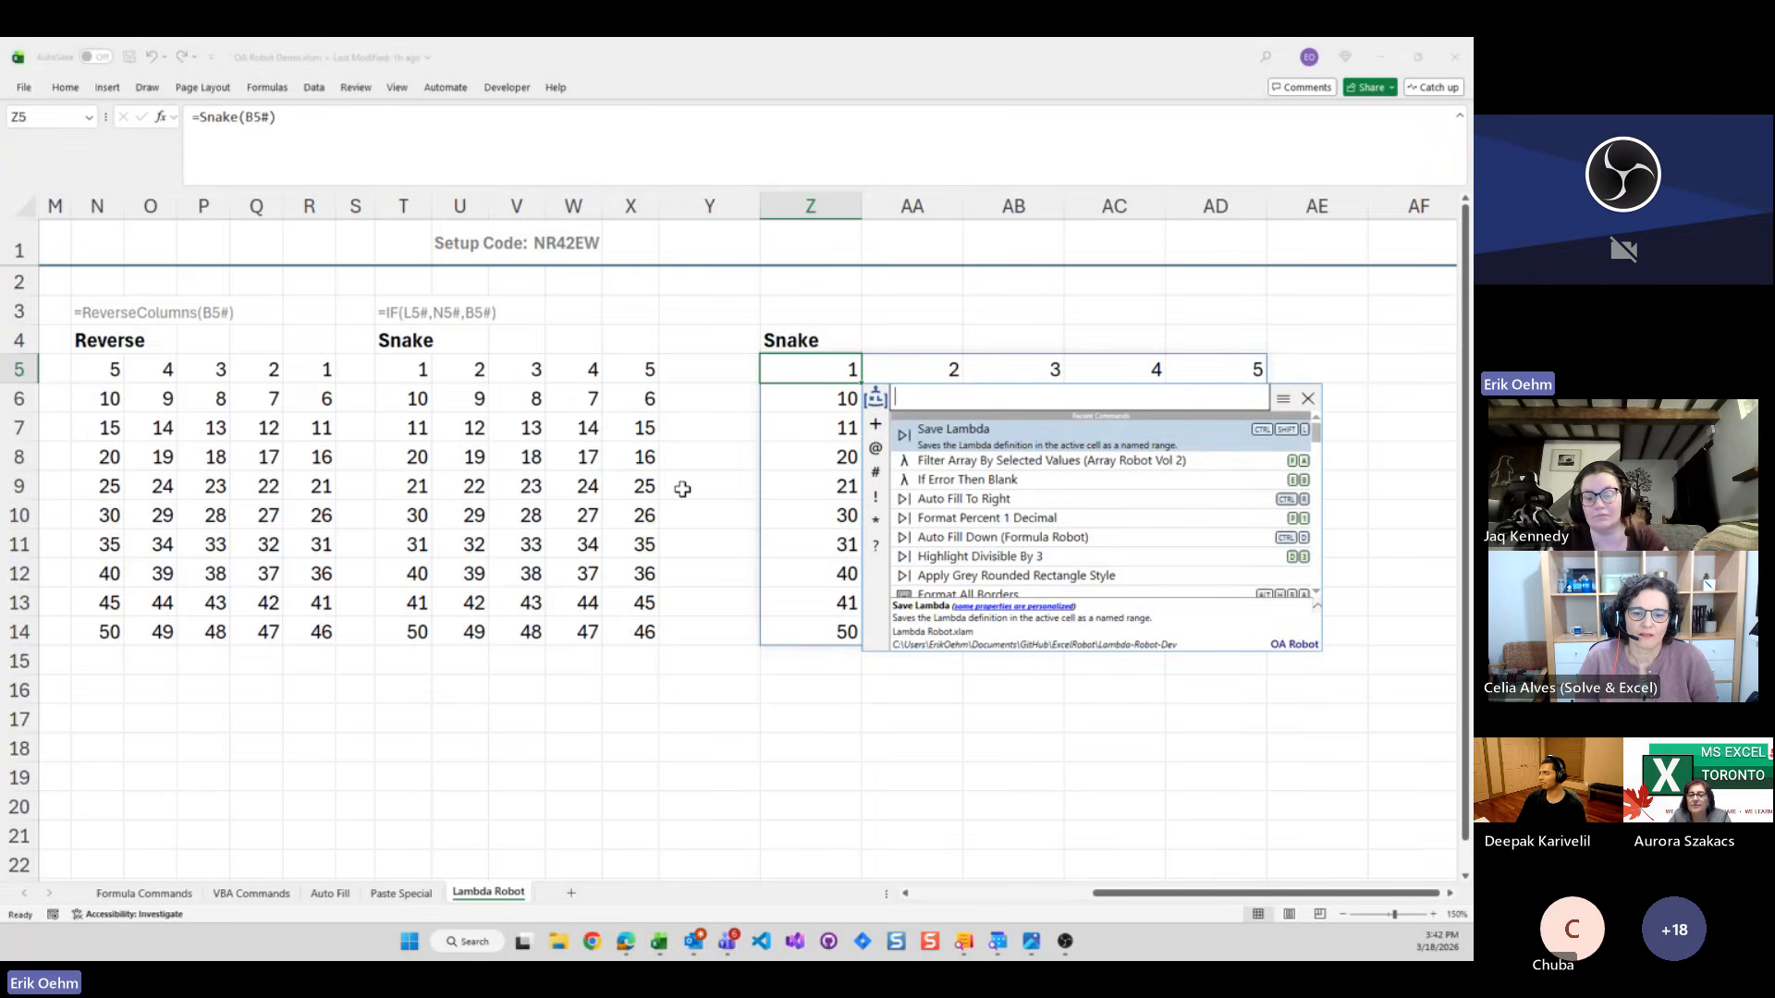
type("d")
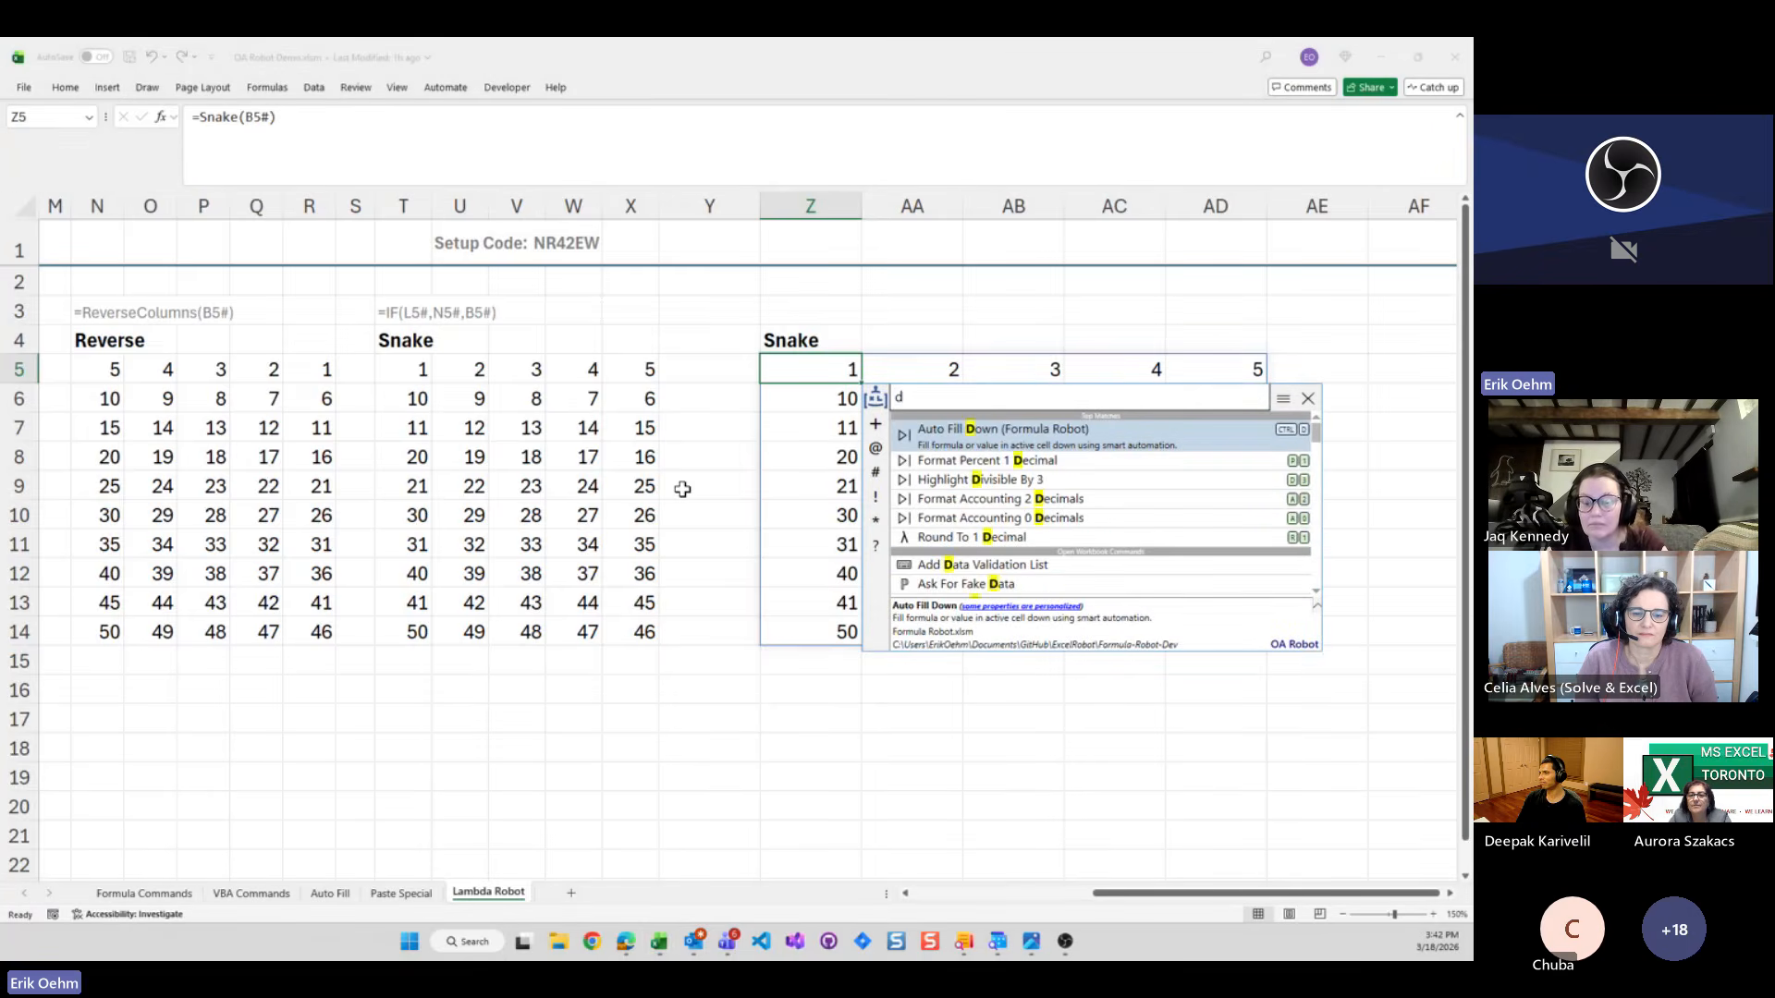
type("l")
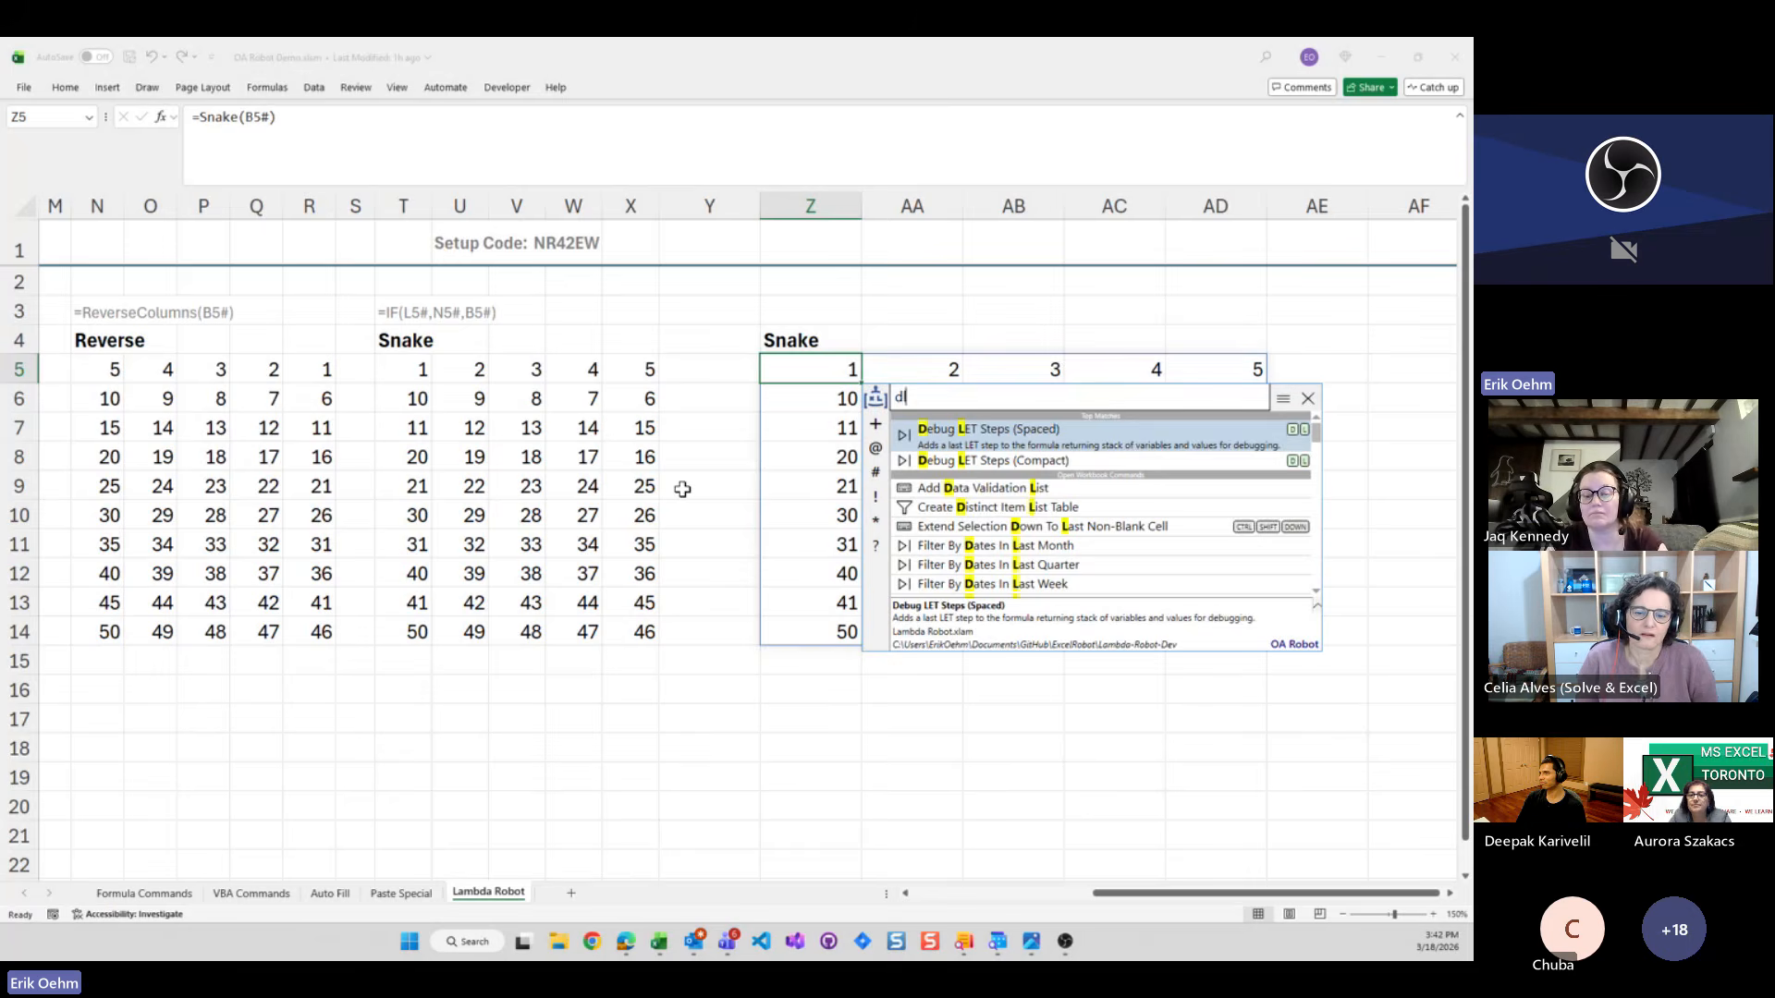
key("BackSpace")
key("BackSpace")
key("Escape")
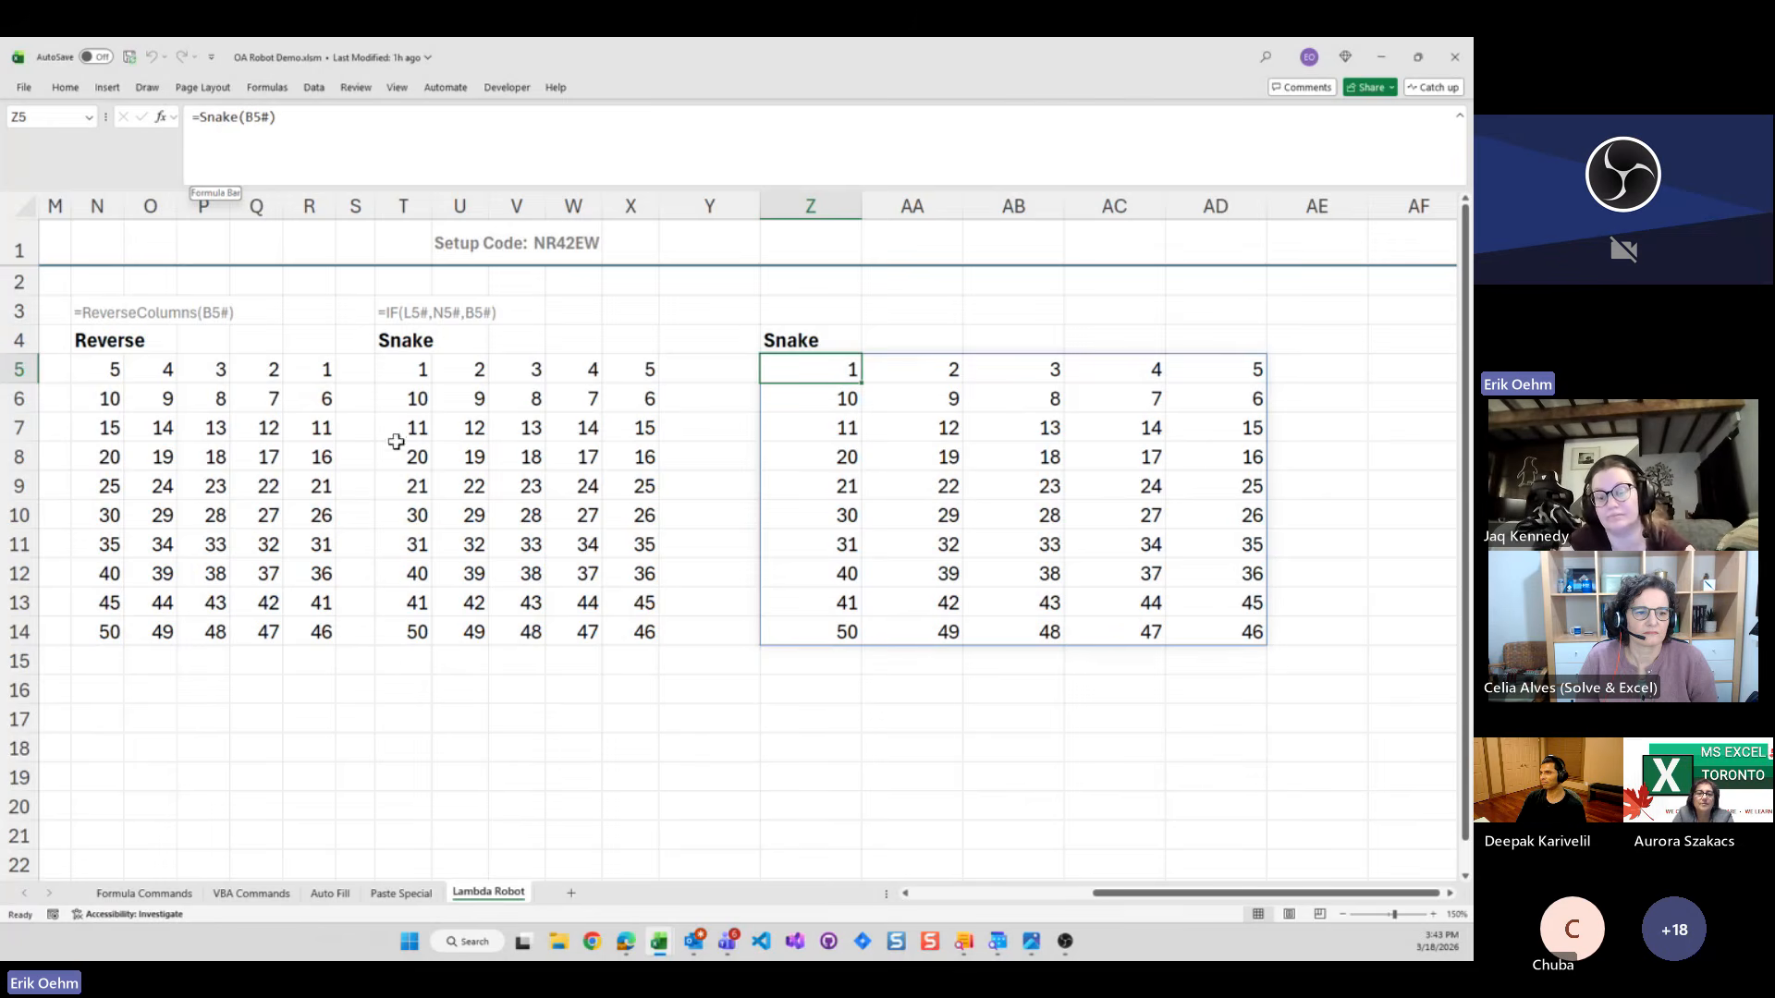
key("ctrl+shift+space")
Run Edit Lambda ('el') on Z5 and review the expanded _Seq, _IsEven and _Result LET lines without changes
type("e")
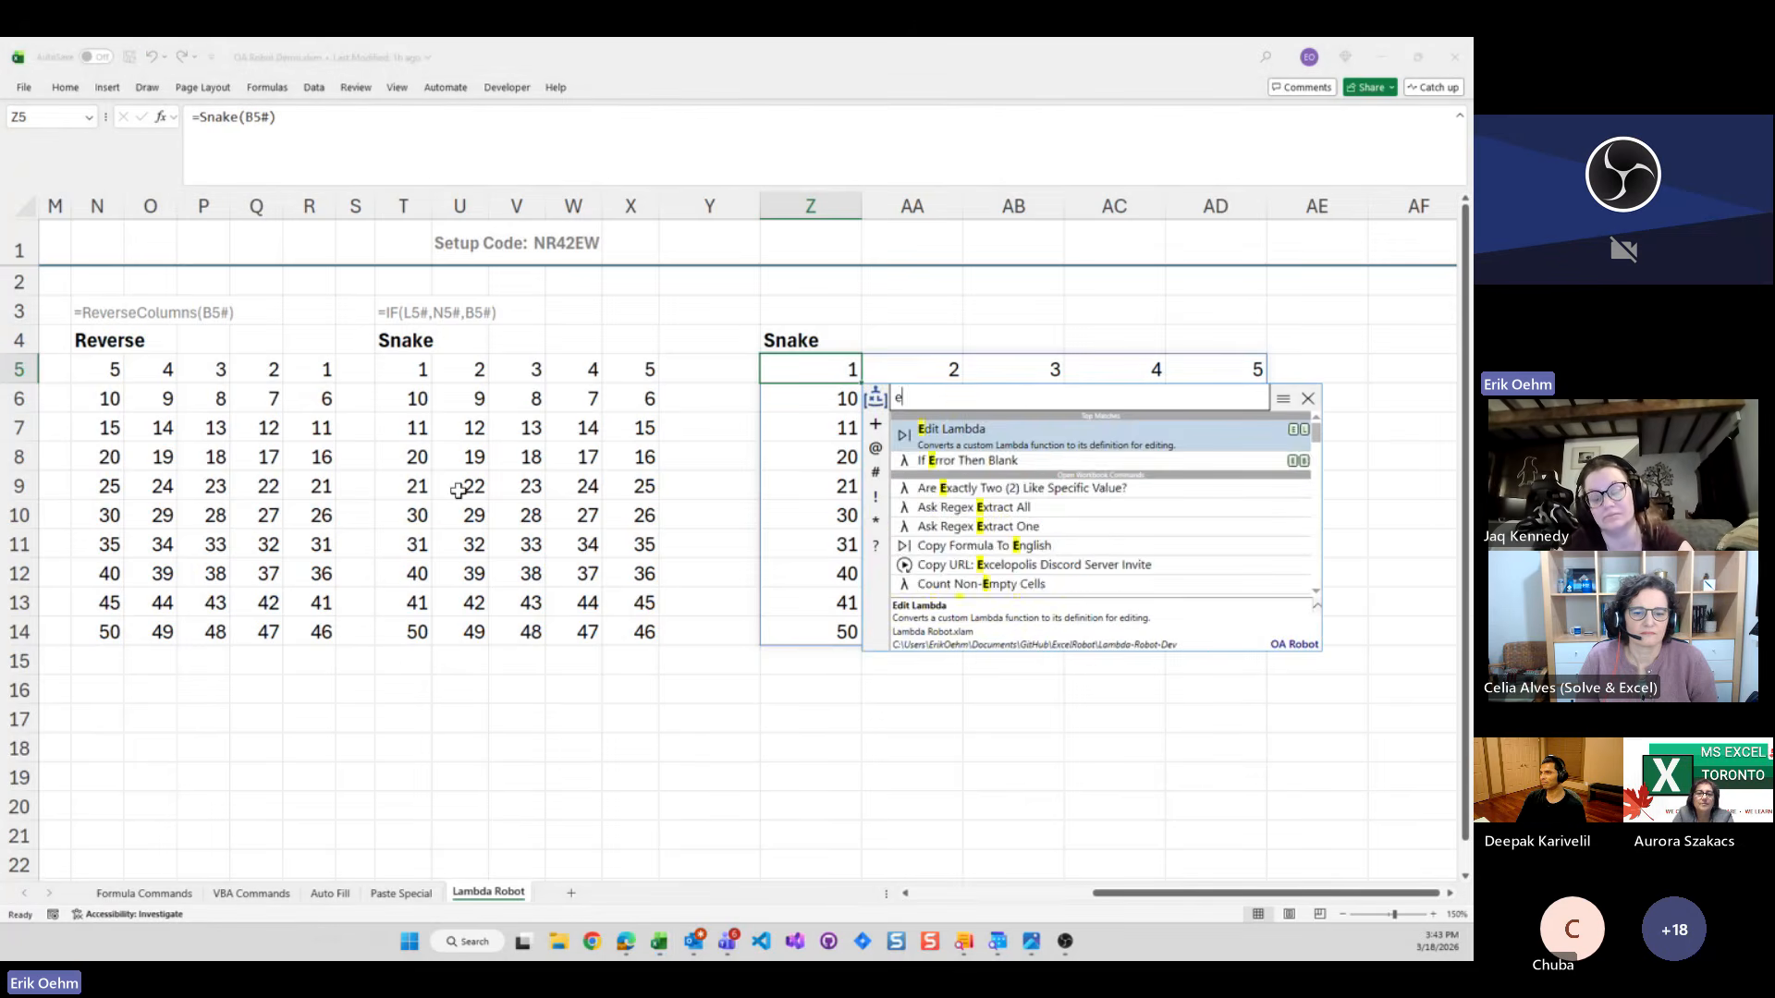
type("l")
key("Return")
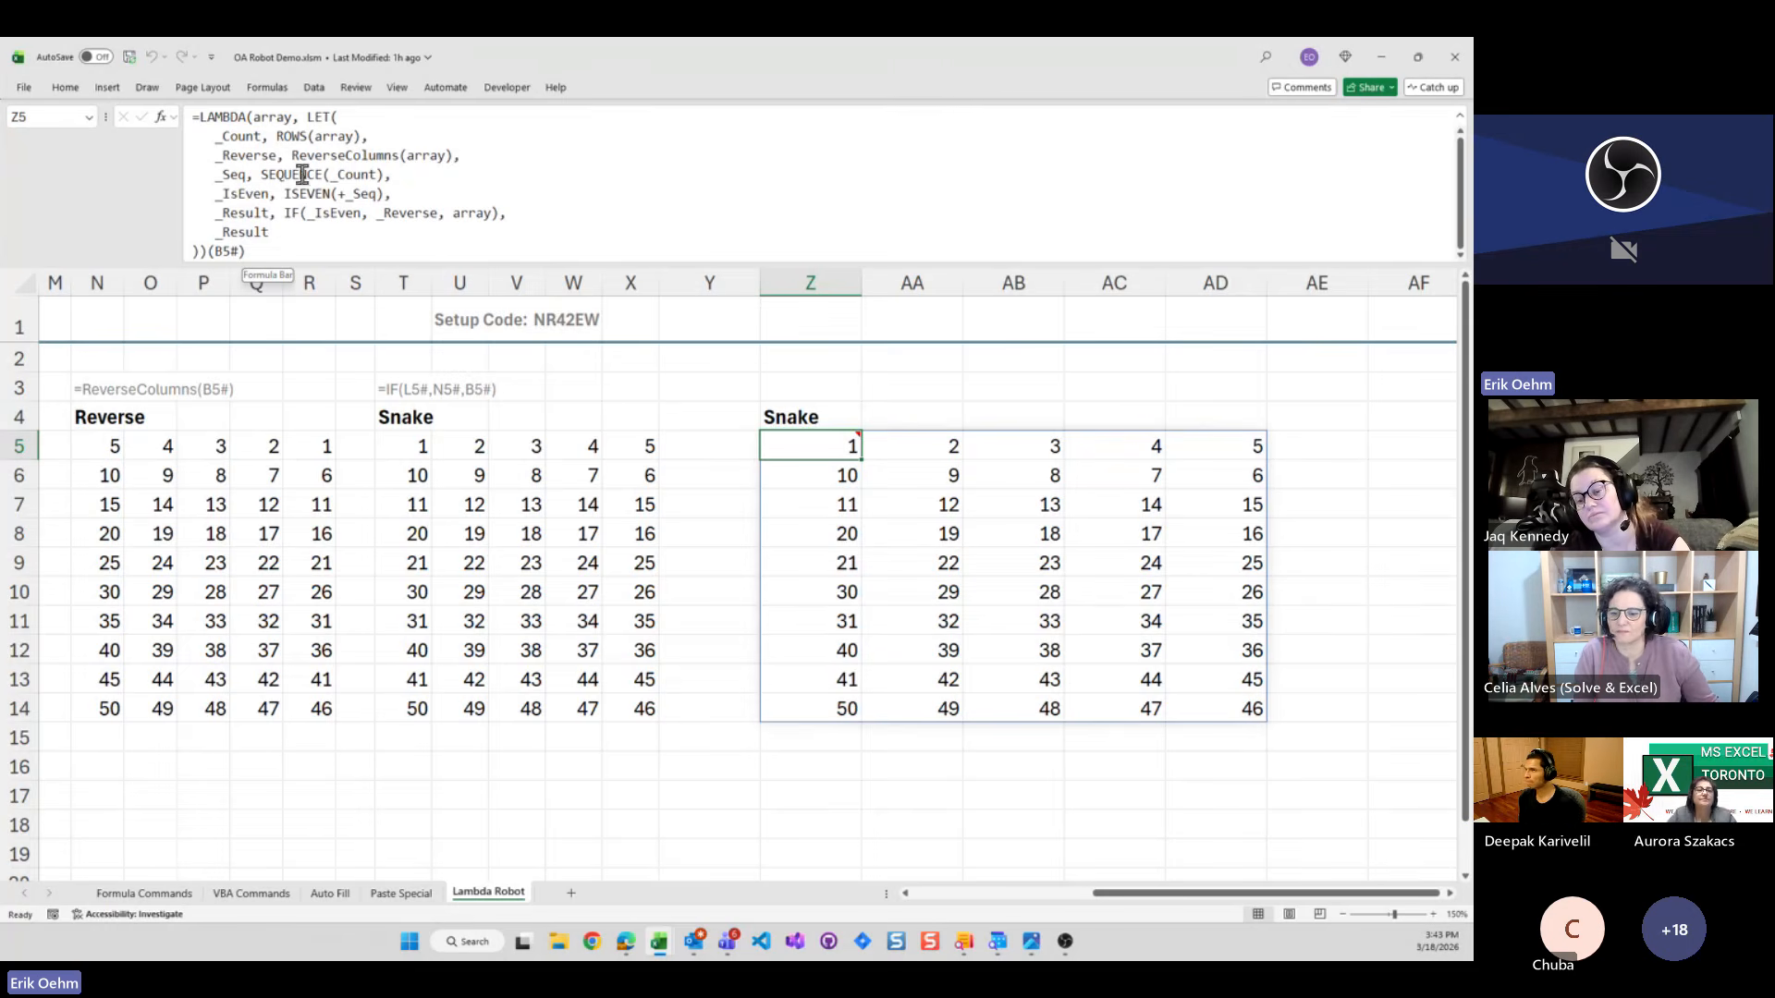
left_click(360, 175)
left_click(285, 213)
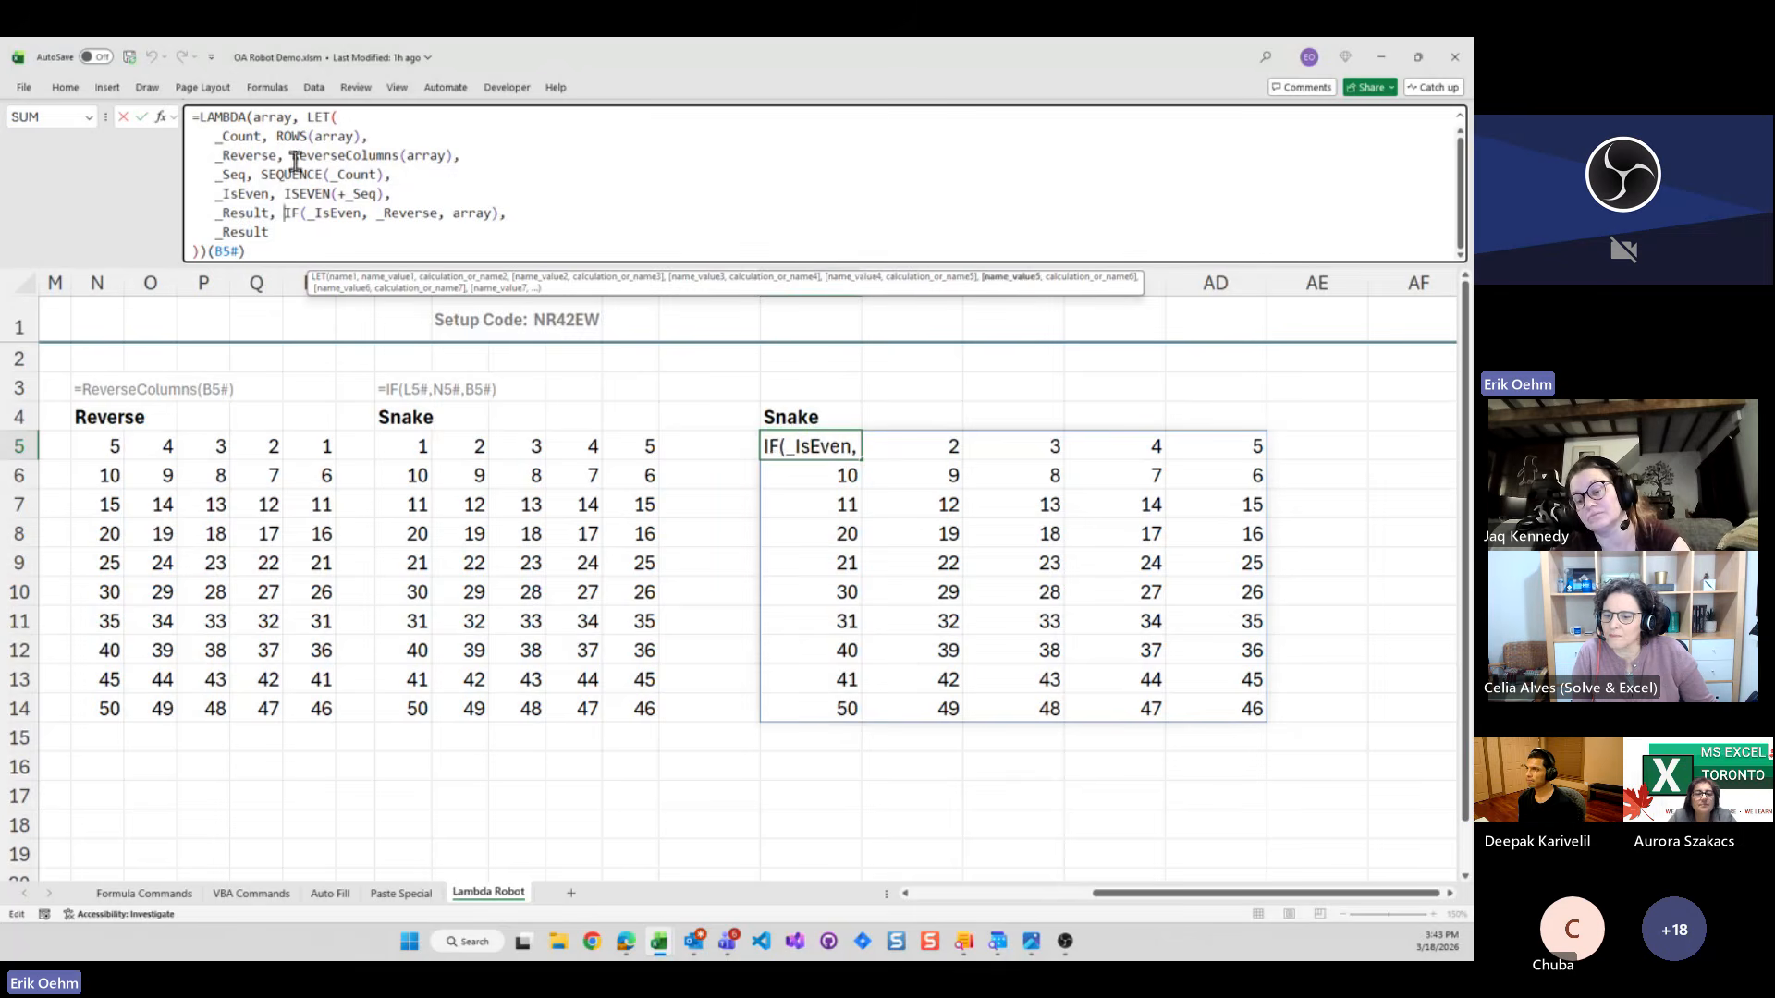
left_click(315, 174)
left_click(276, 195)
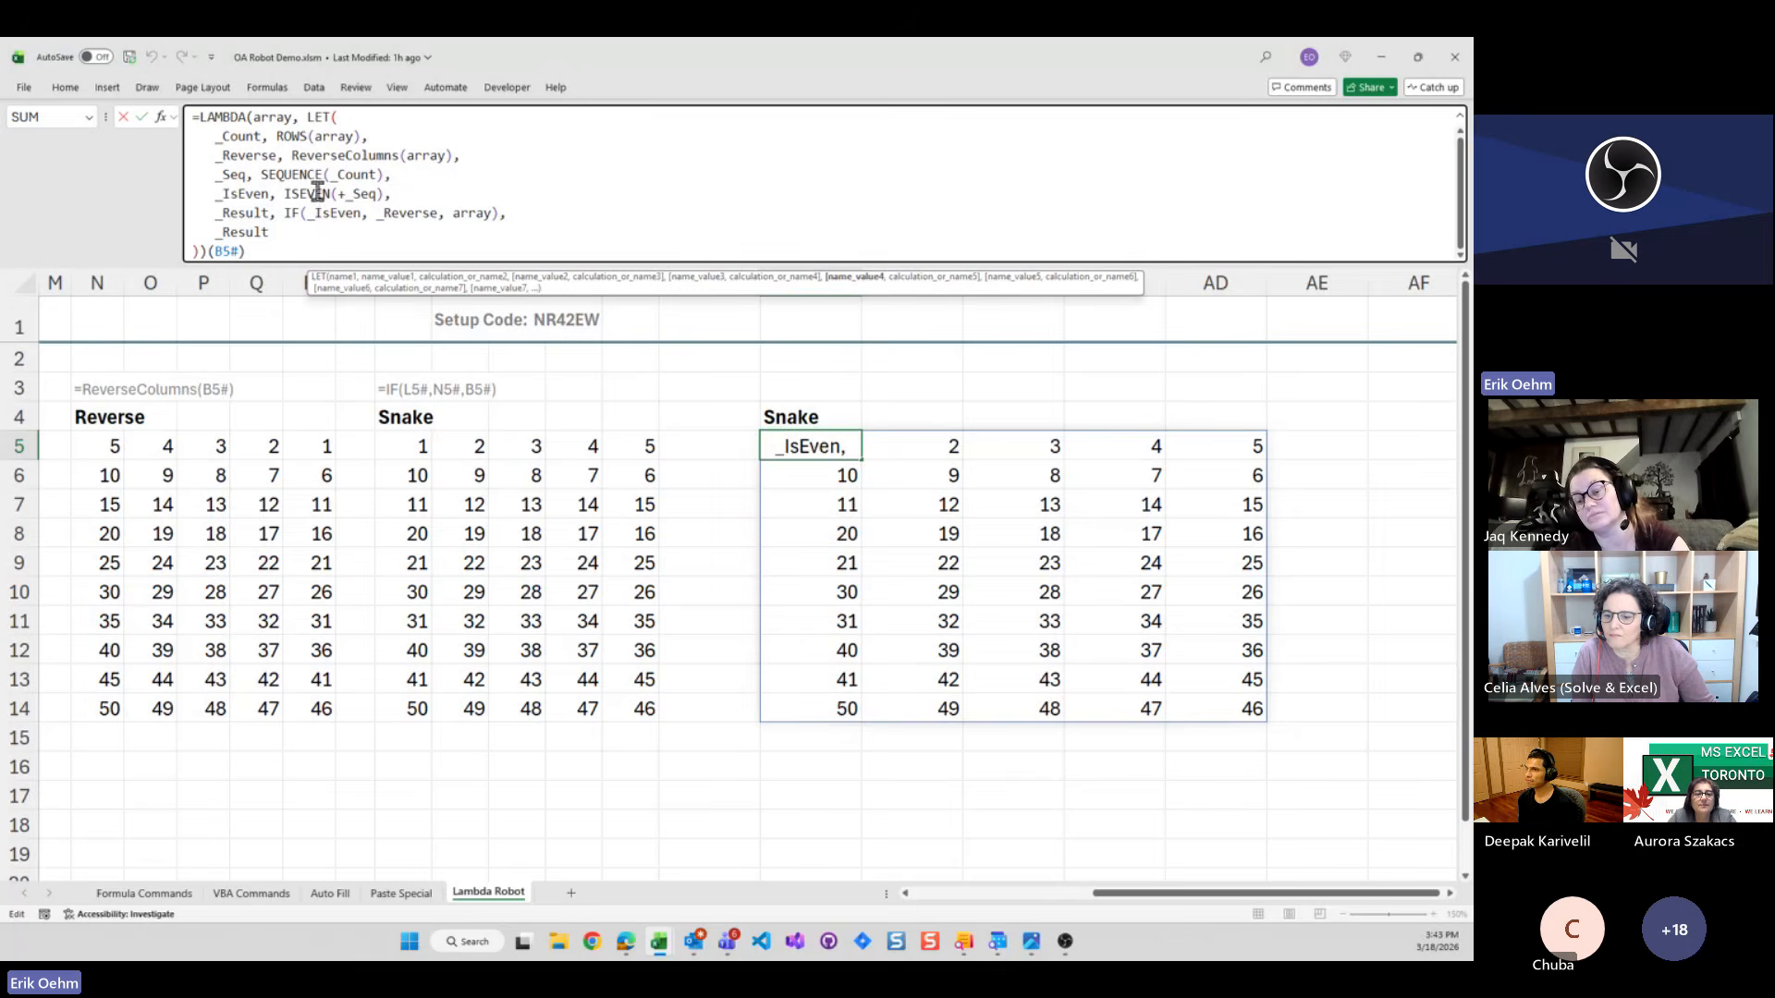
left_click(141, 118)
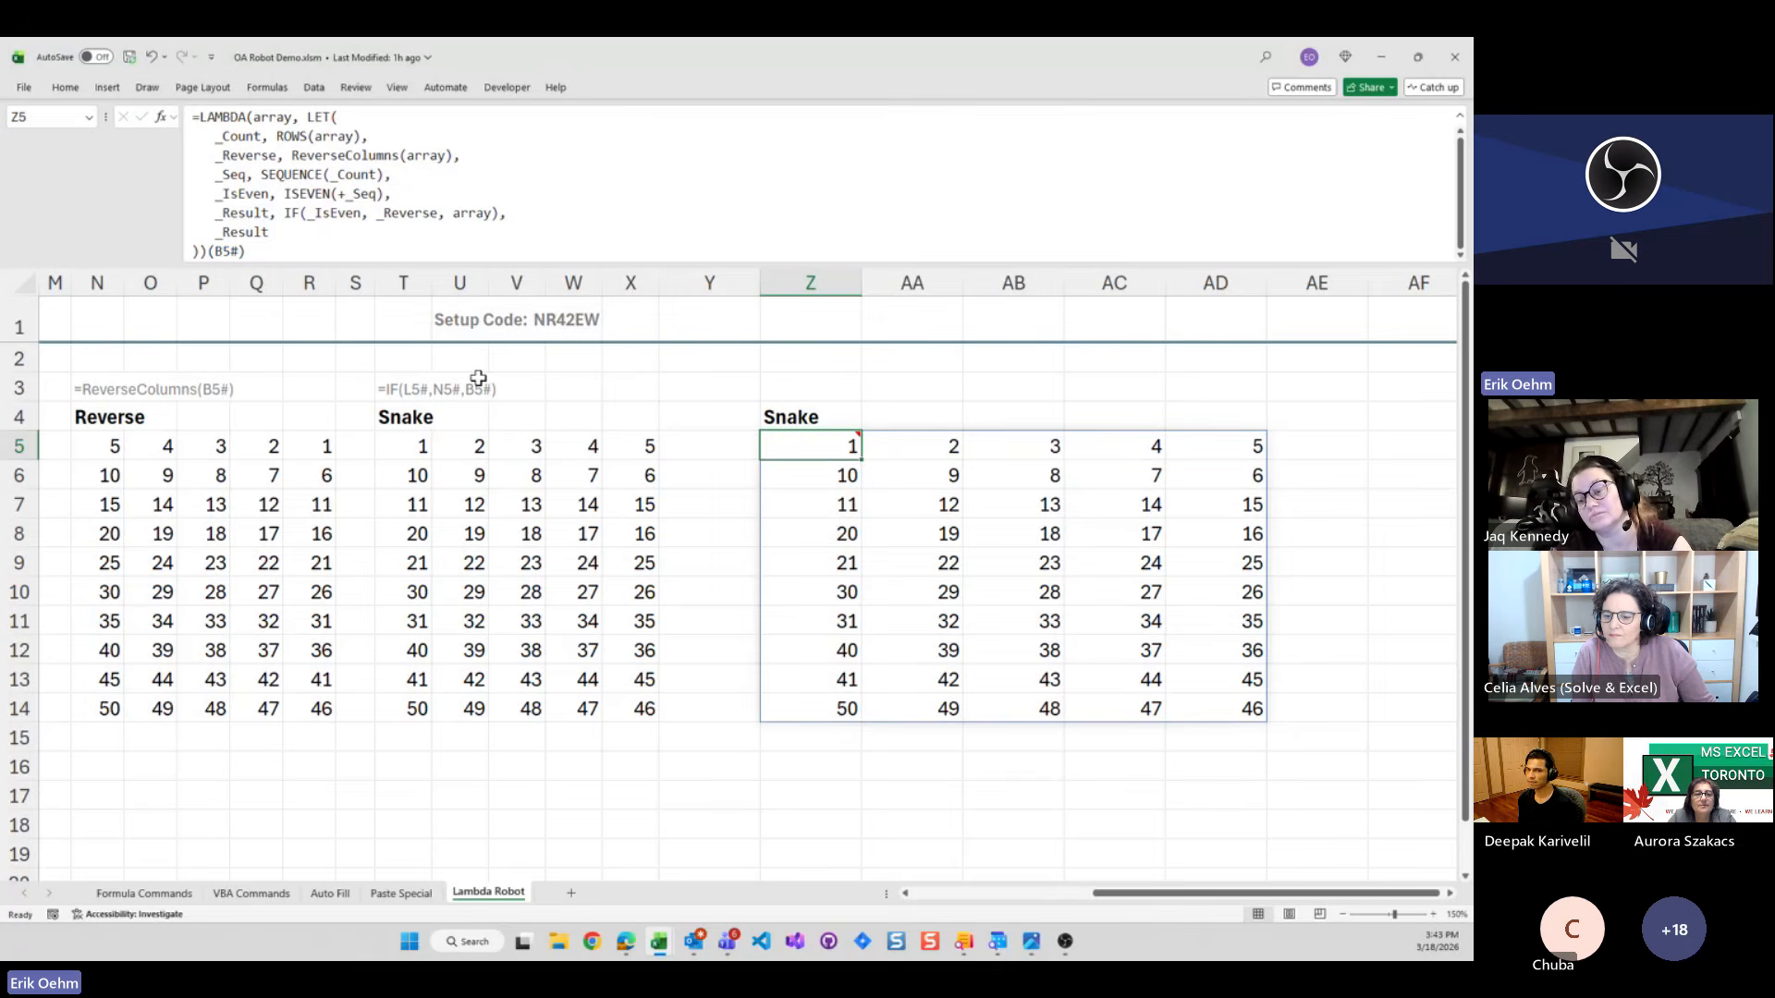
key("ctrl+space")
Run Debug LET Steps (Spaced) via 'dl' on Z5, rerunning it after abandoning the VBA interruption
type("sl")
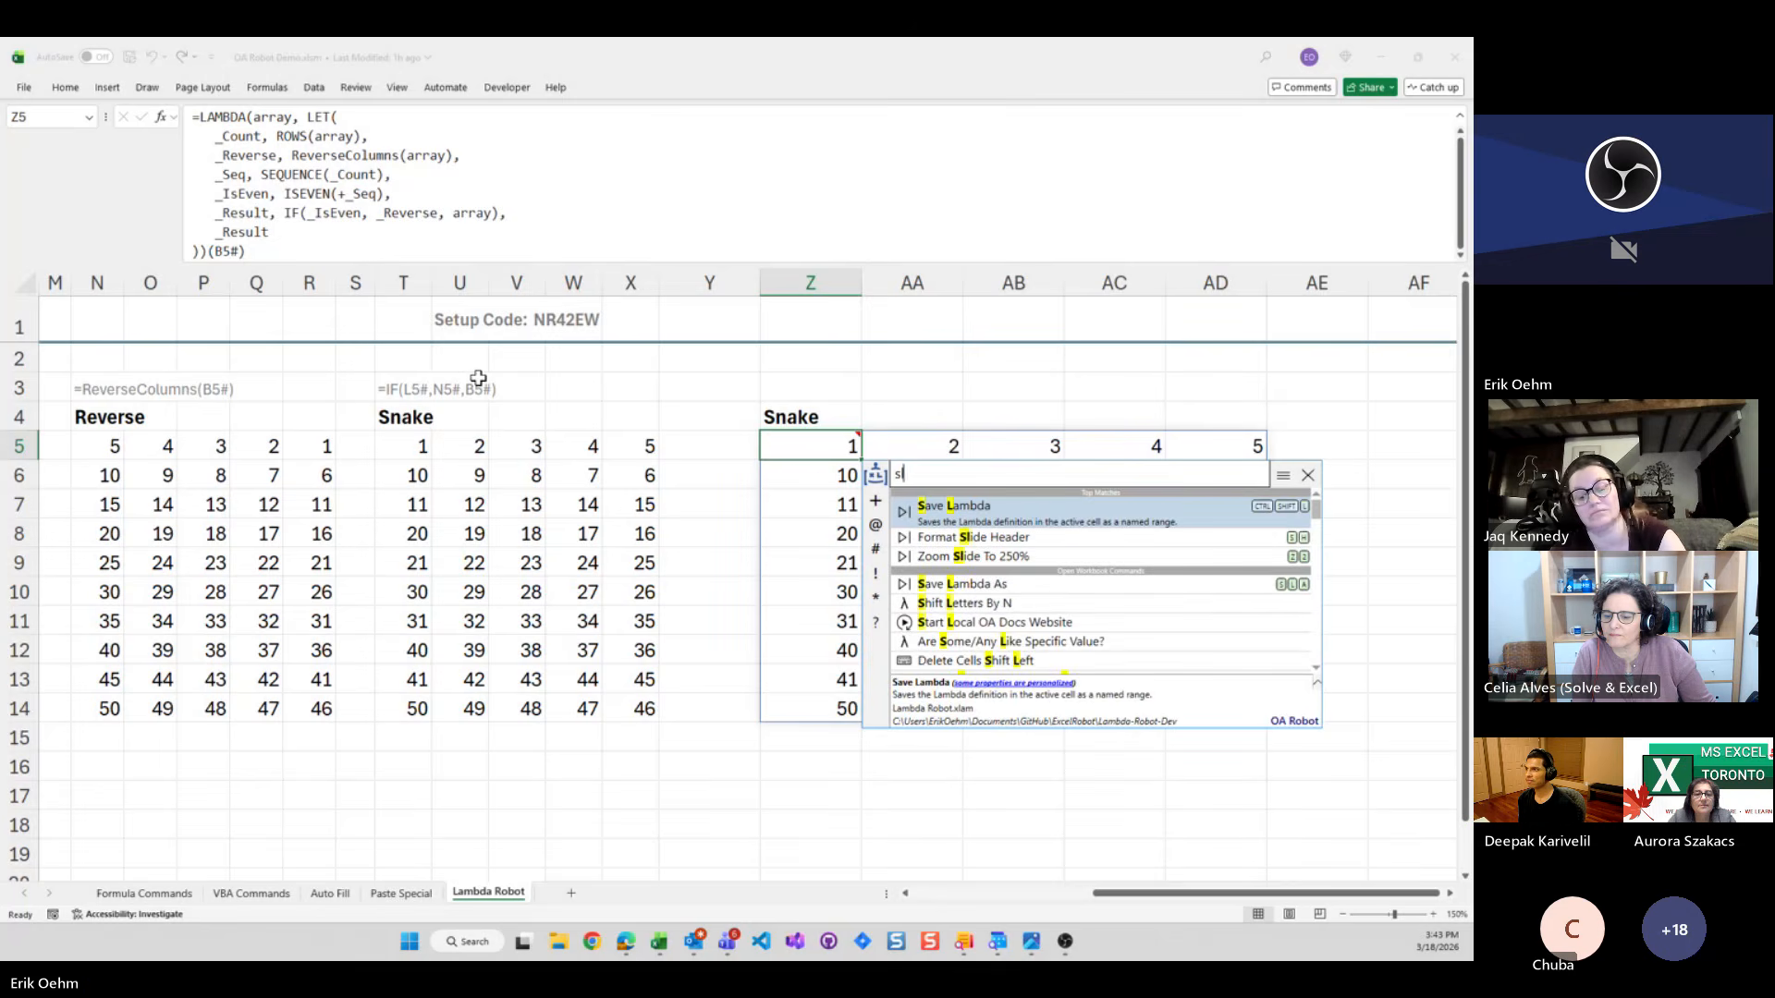
key("Return")
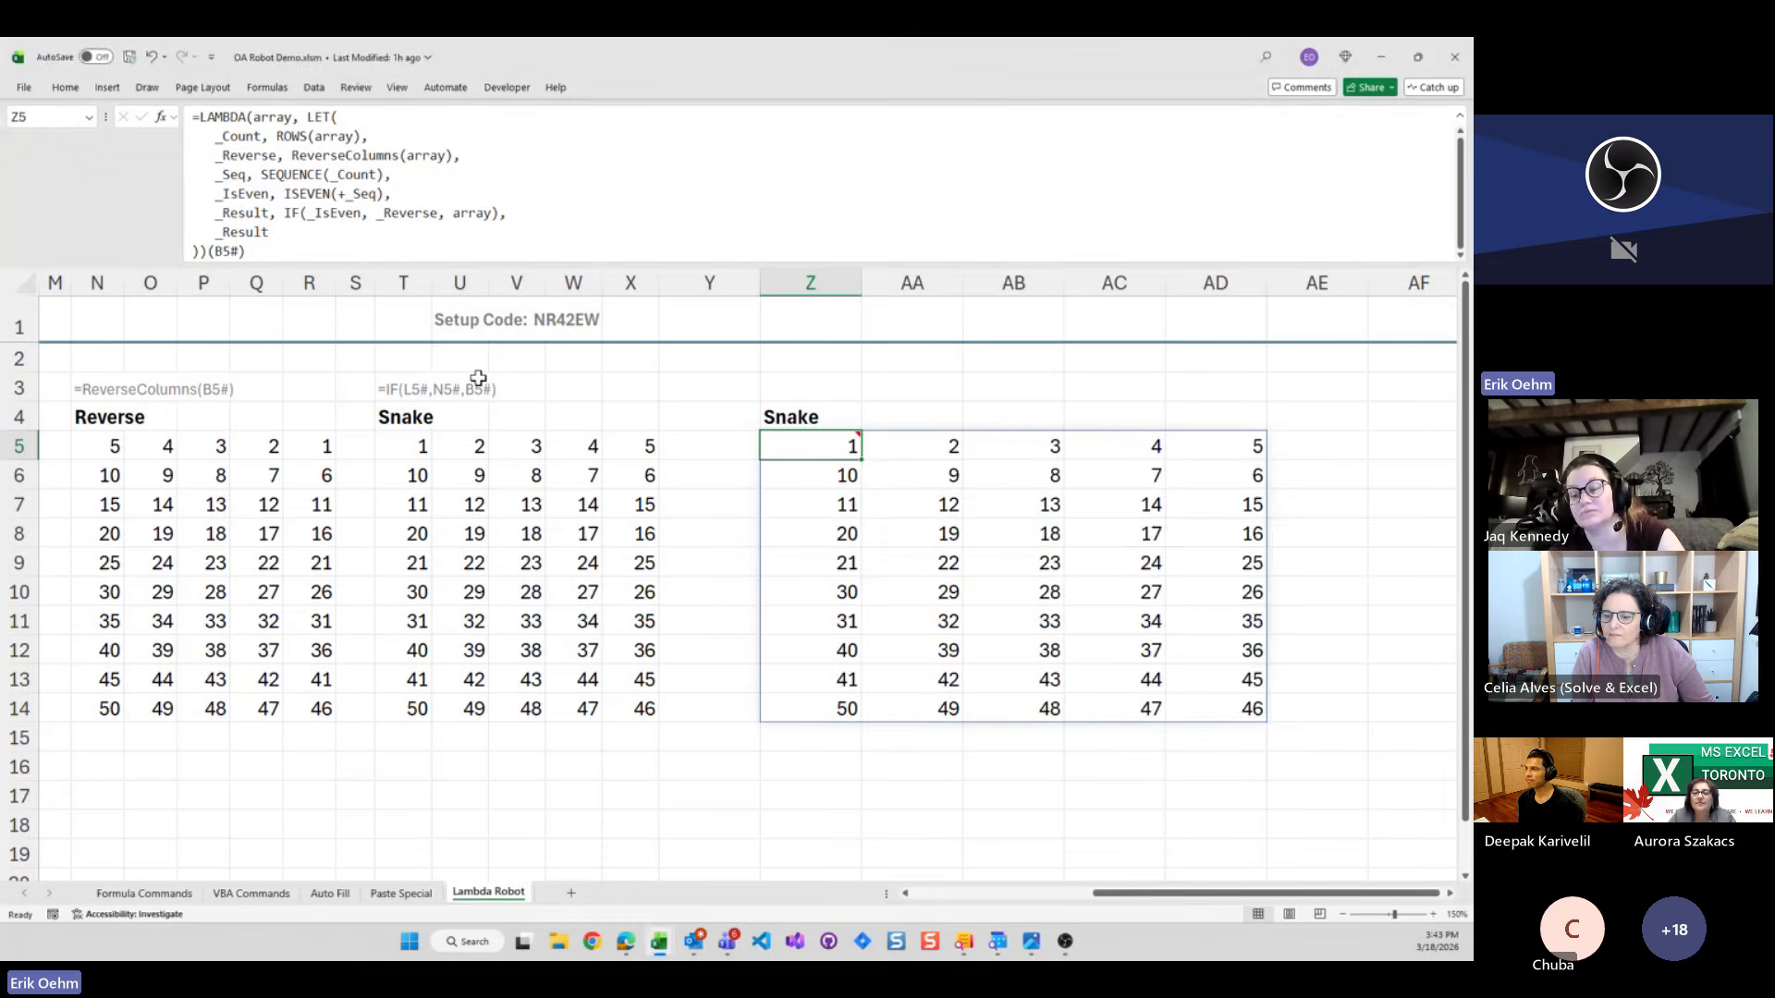
key("ctrl+space")
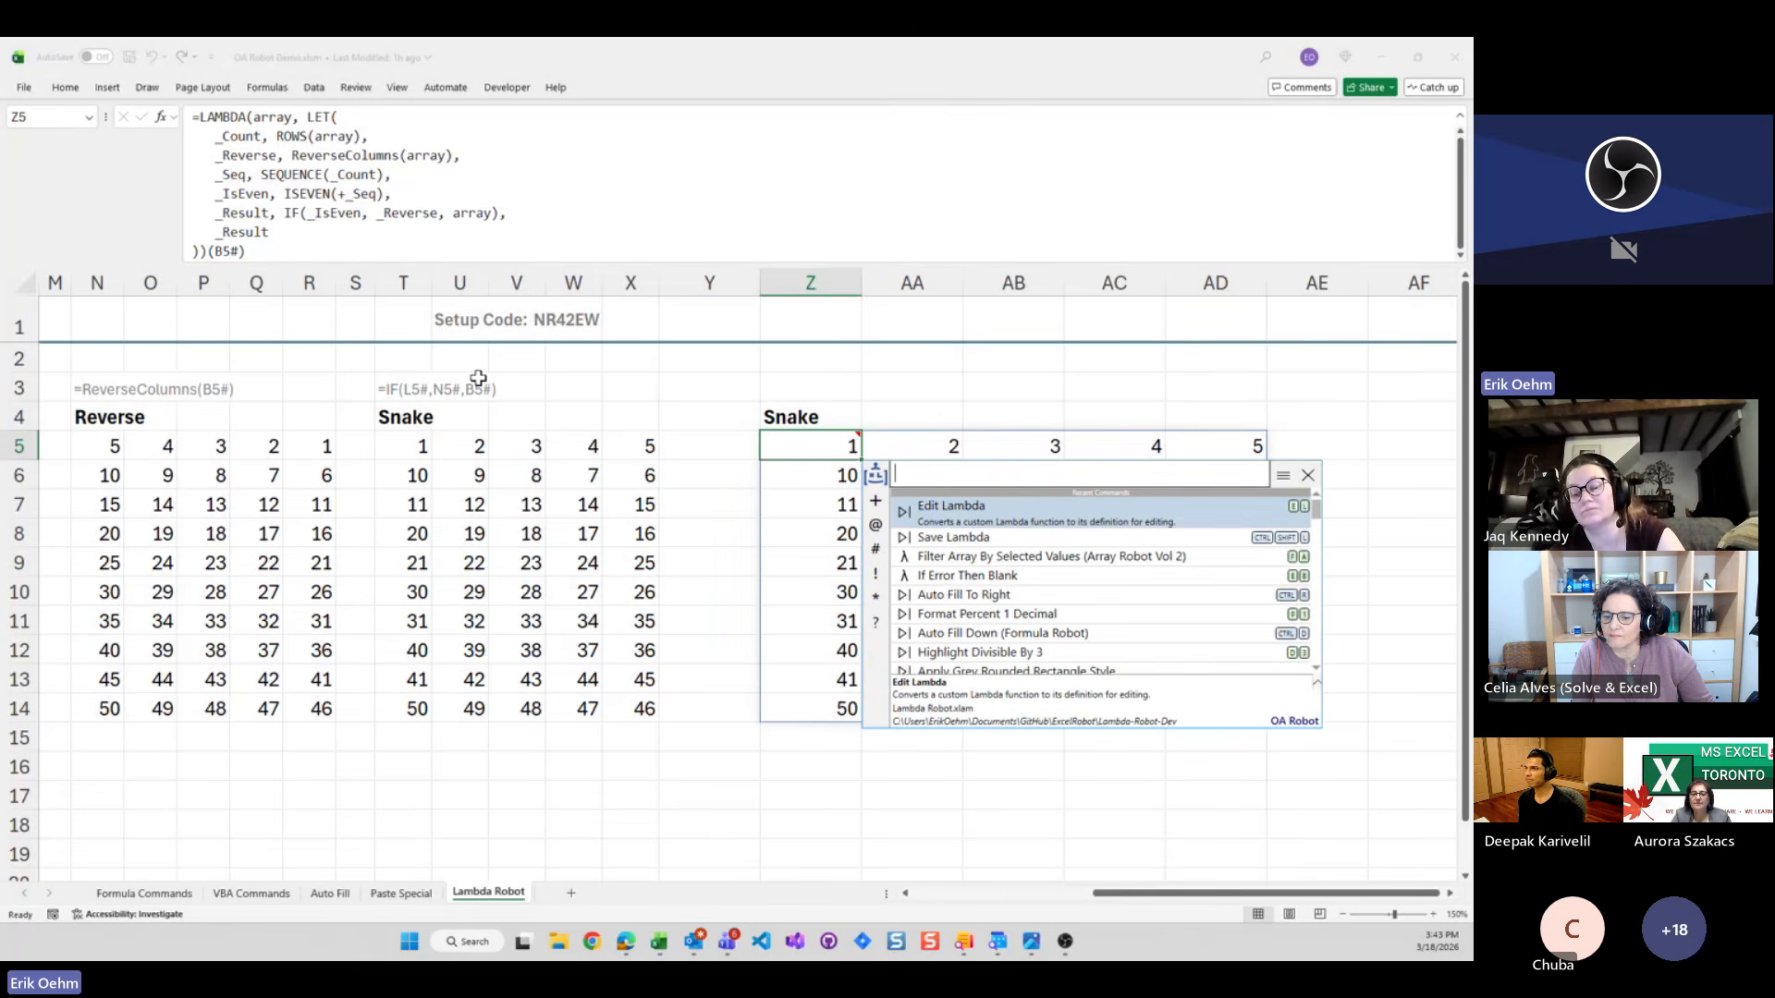
type("dl")
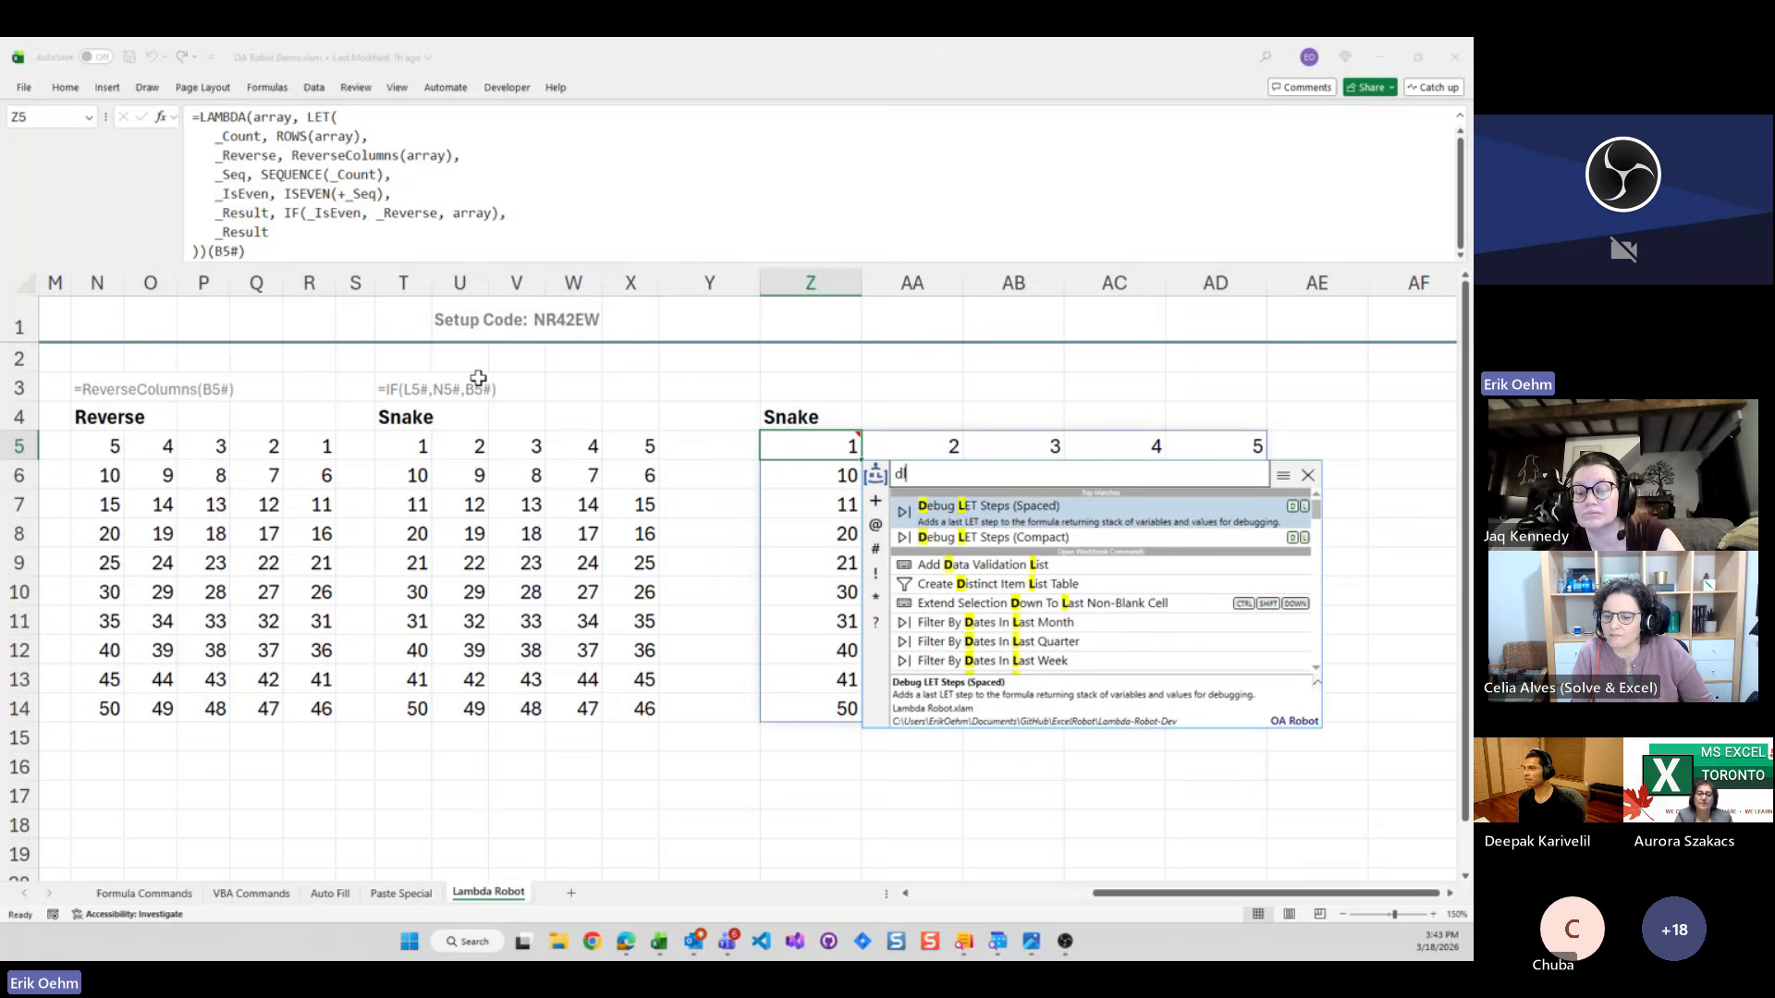
key("Return")
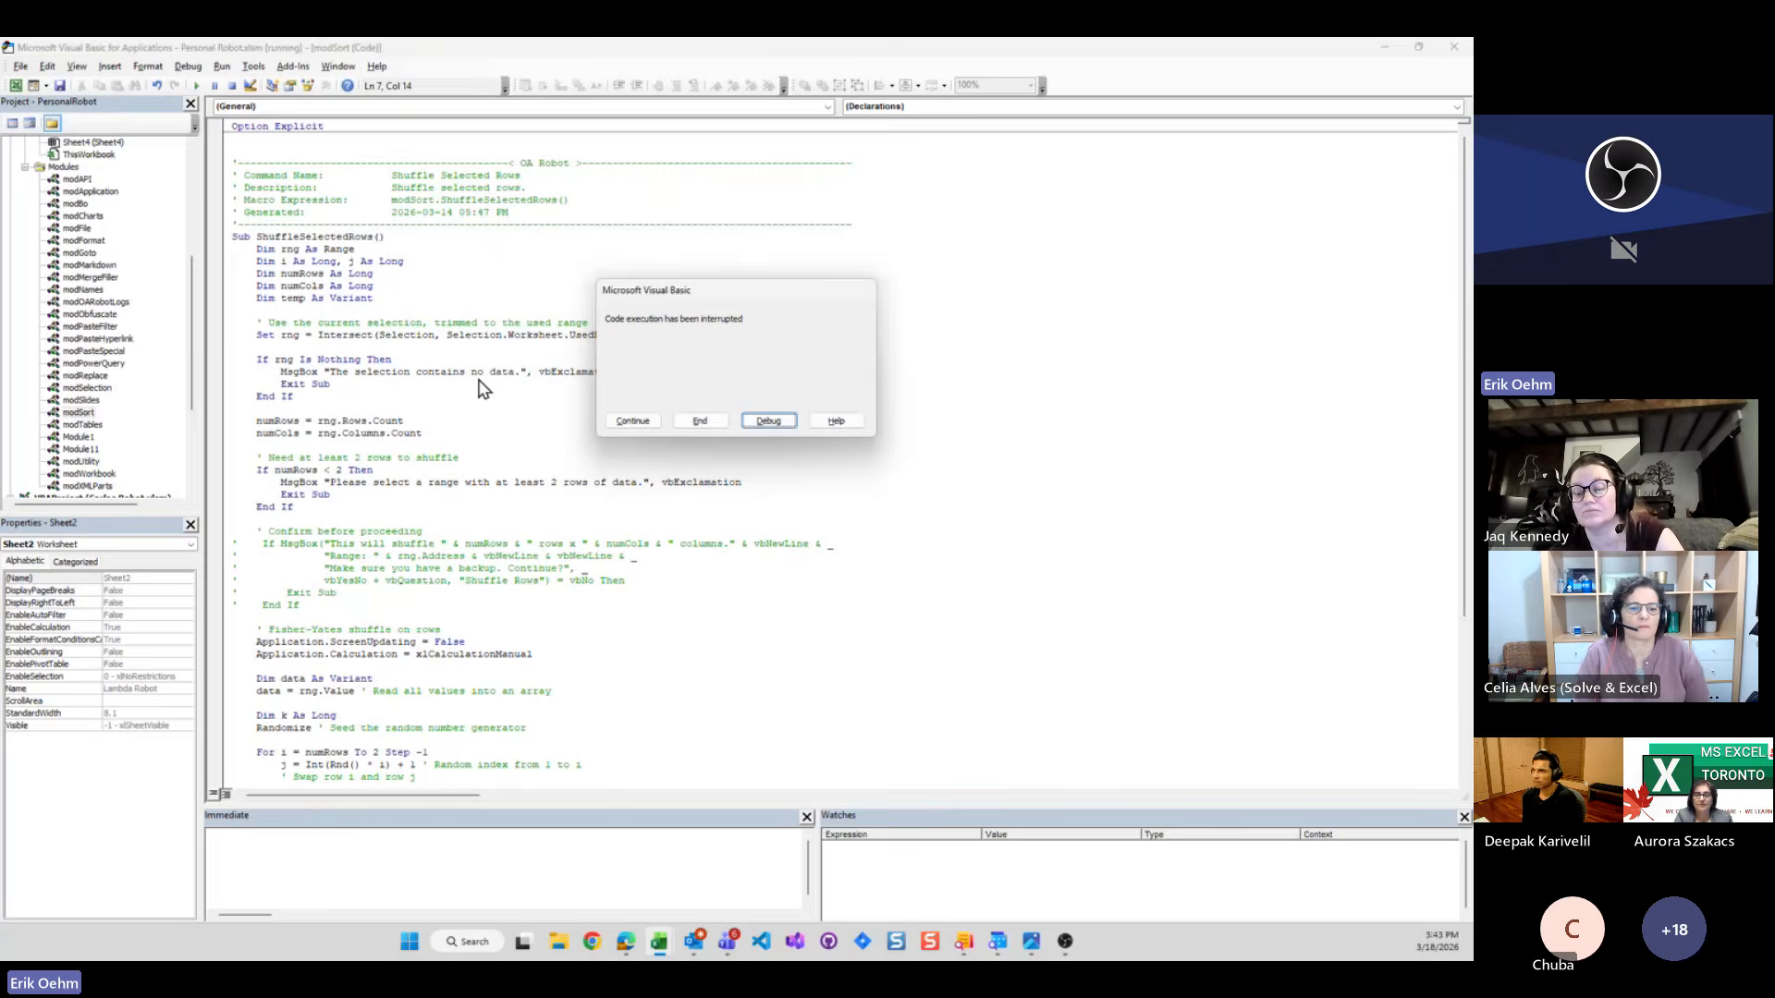
key("c")
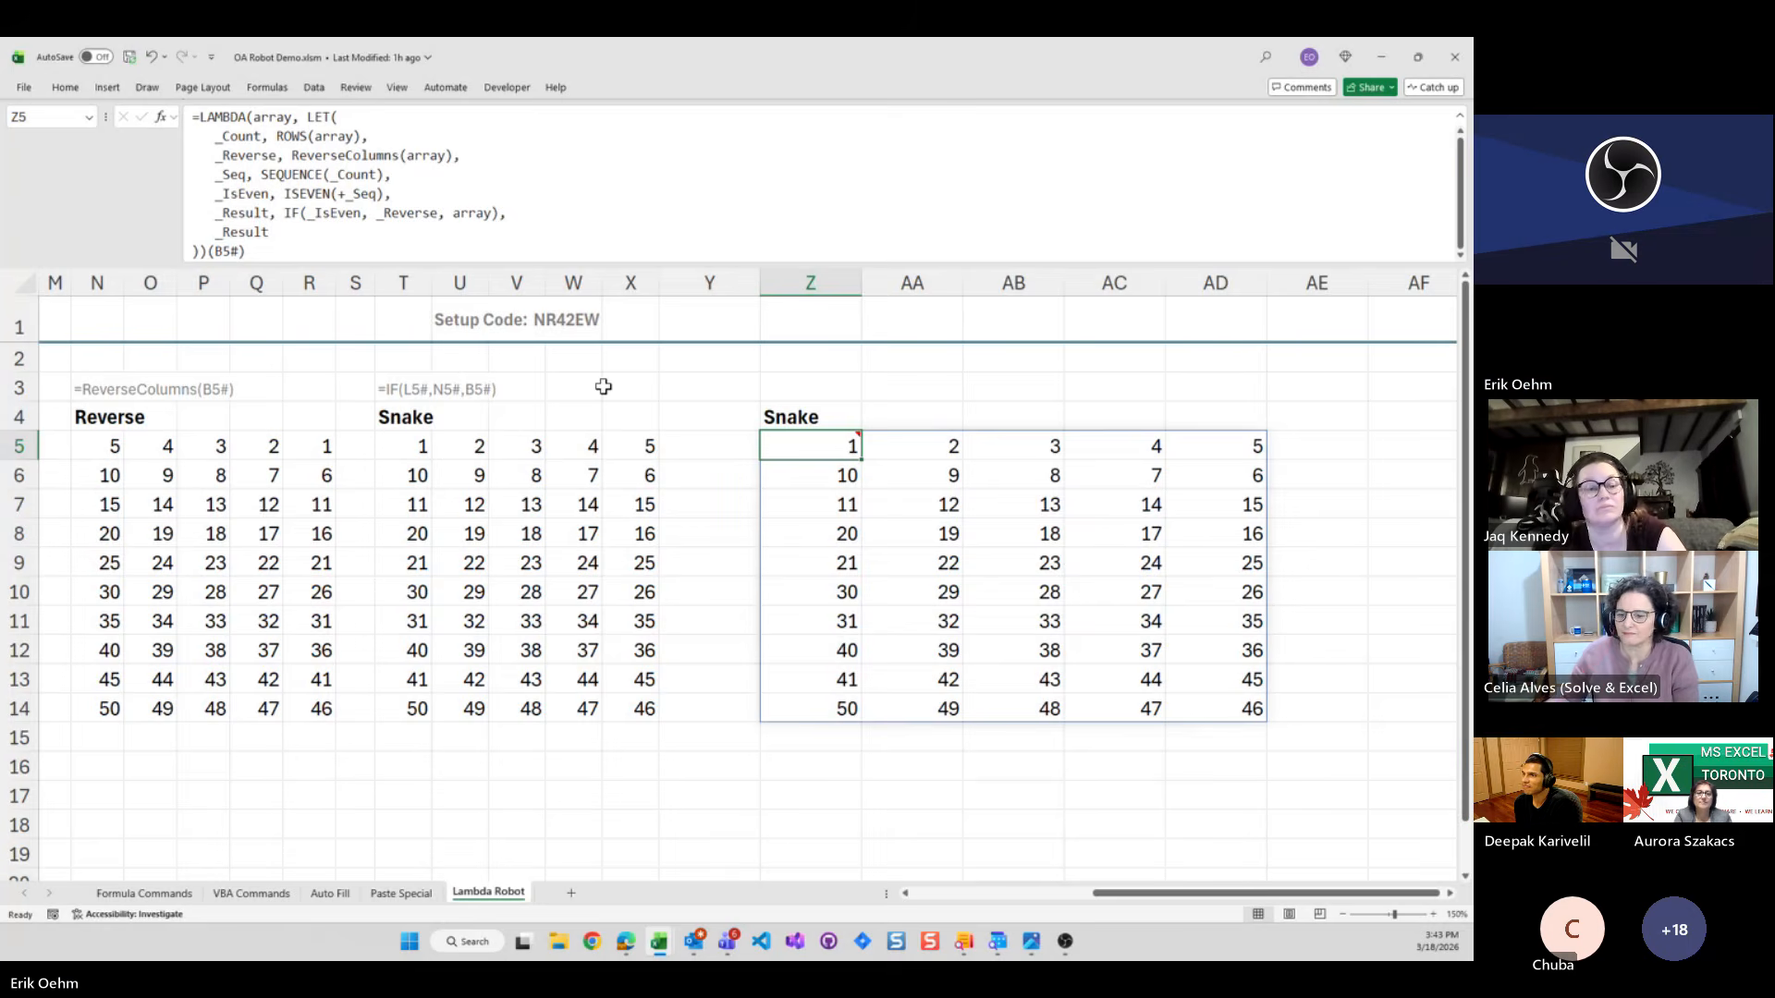
key("ctrl+space")
key("Return")
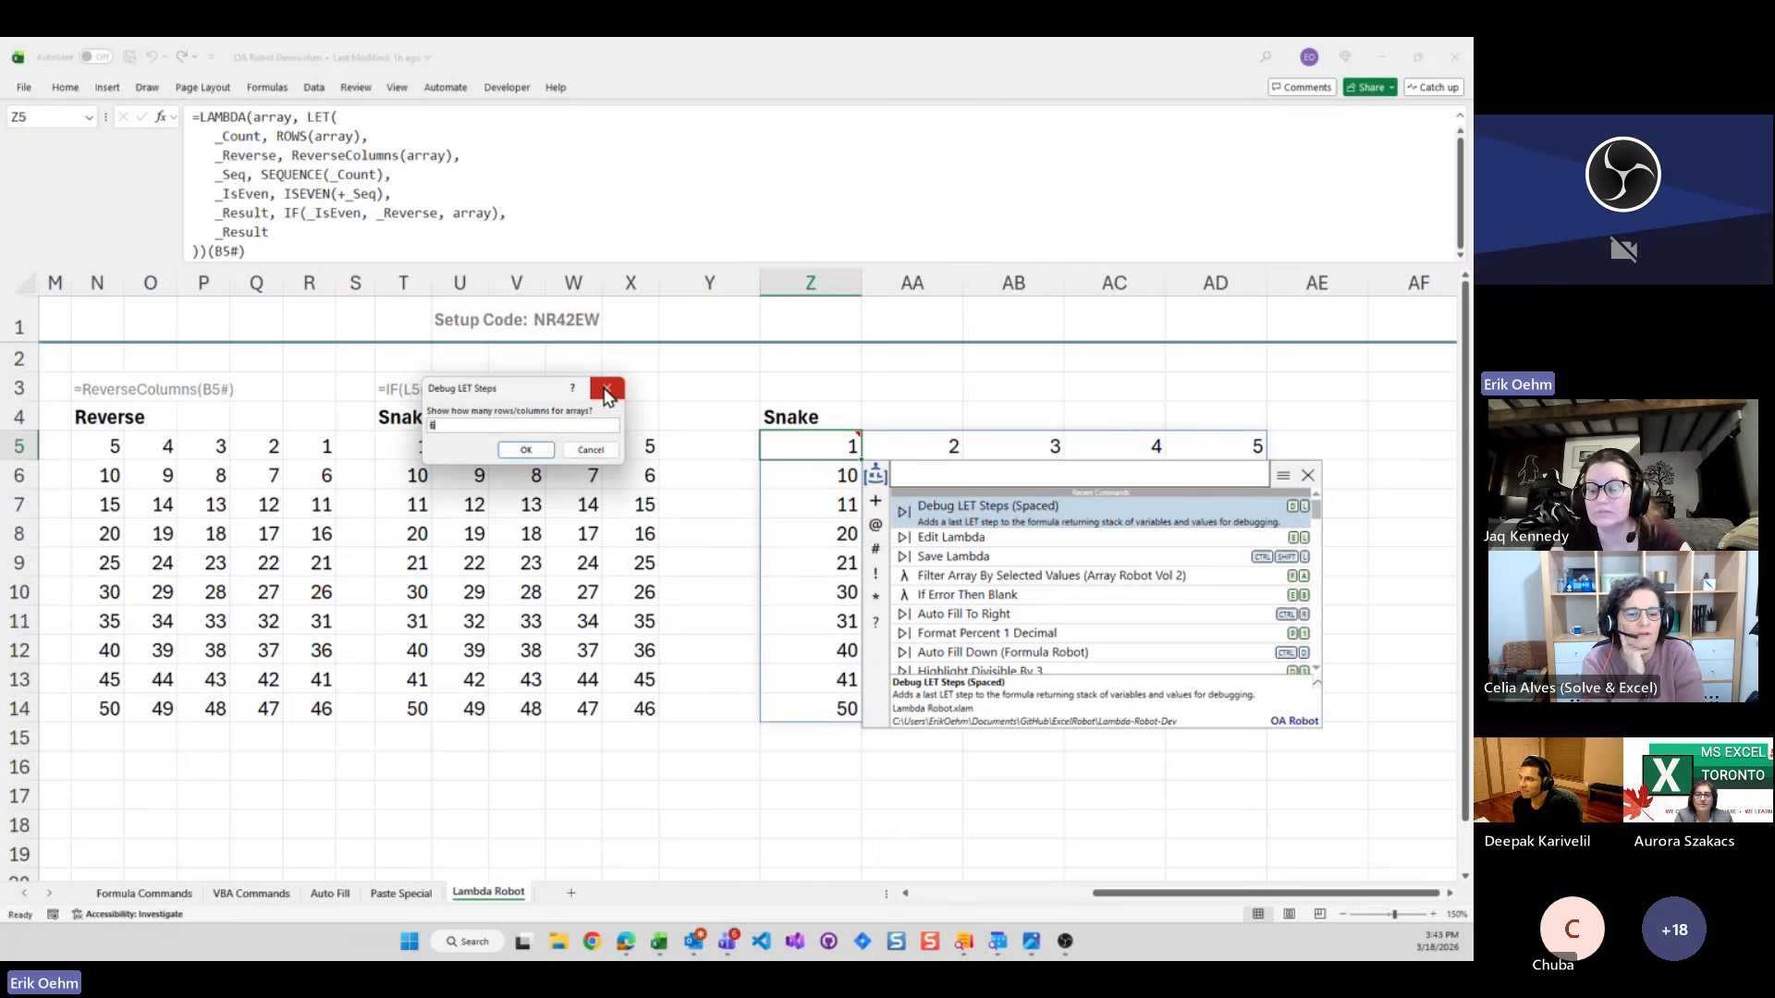
Accept 6 rows/columns for the debug output and scan the stacked debug blocks
left_click(607, 392)
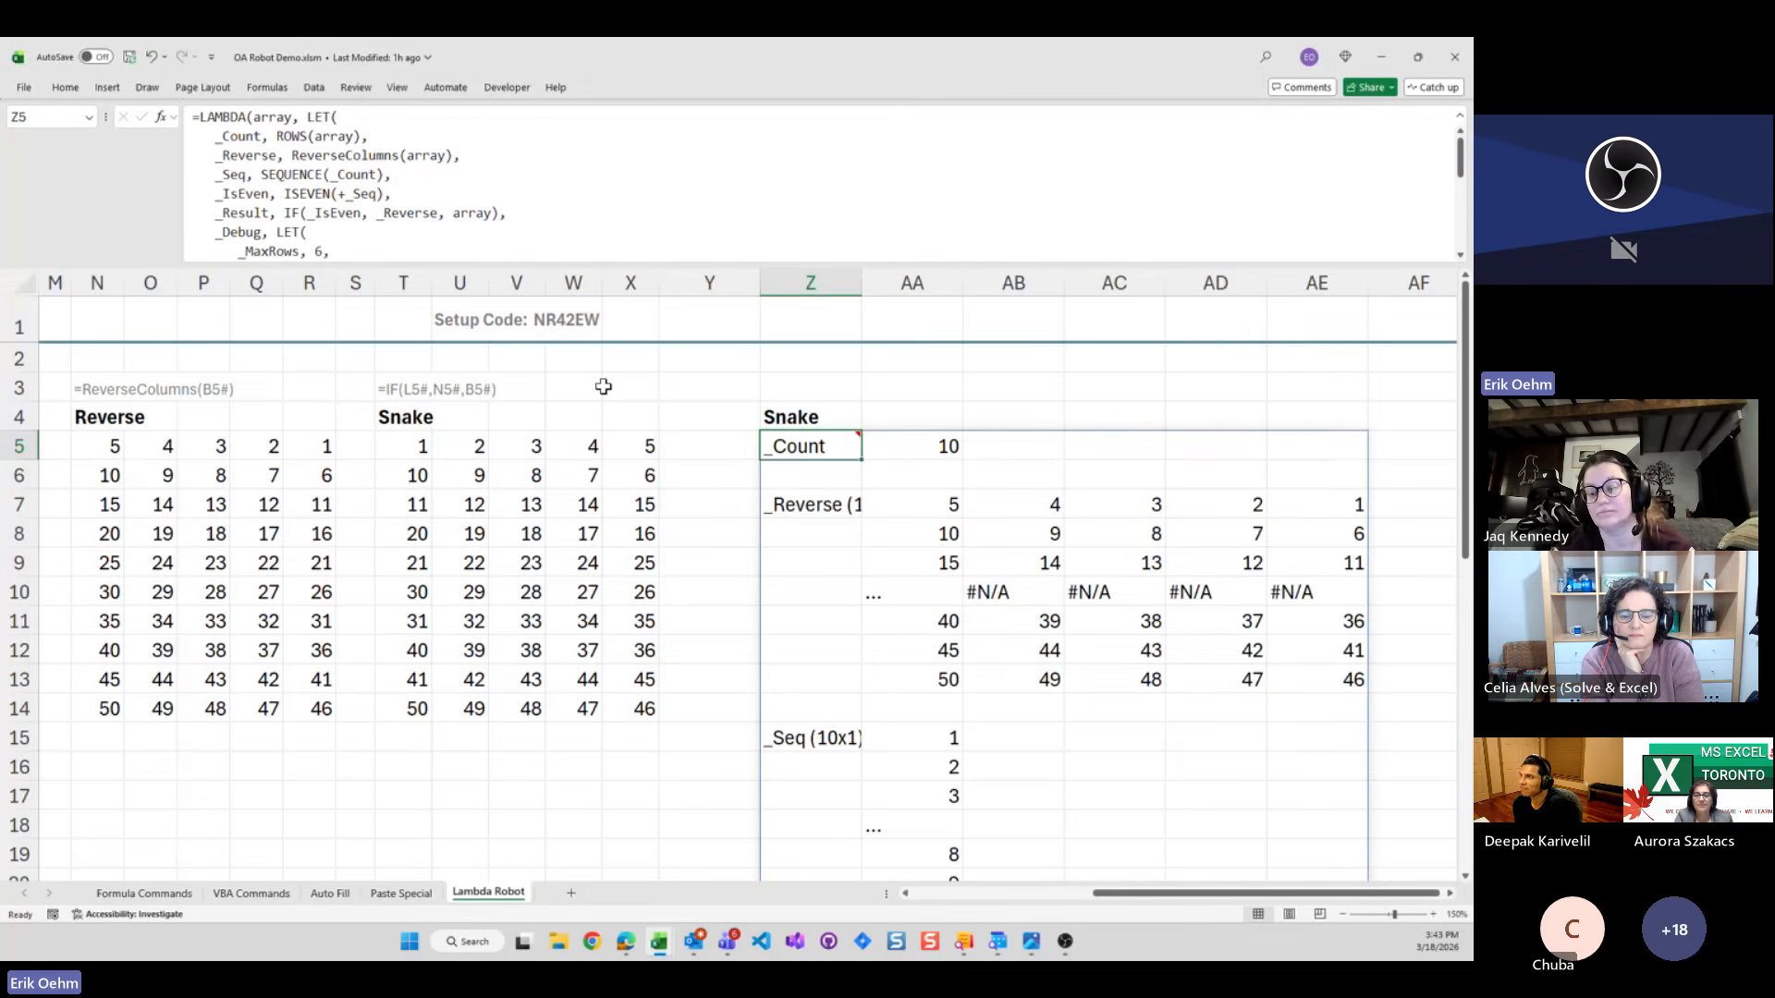
key("Down")
key("Down")
key("Up")
key("Up")
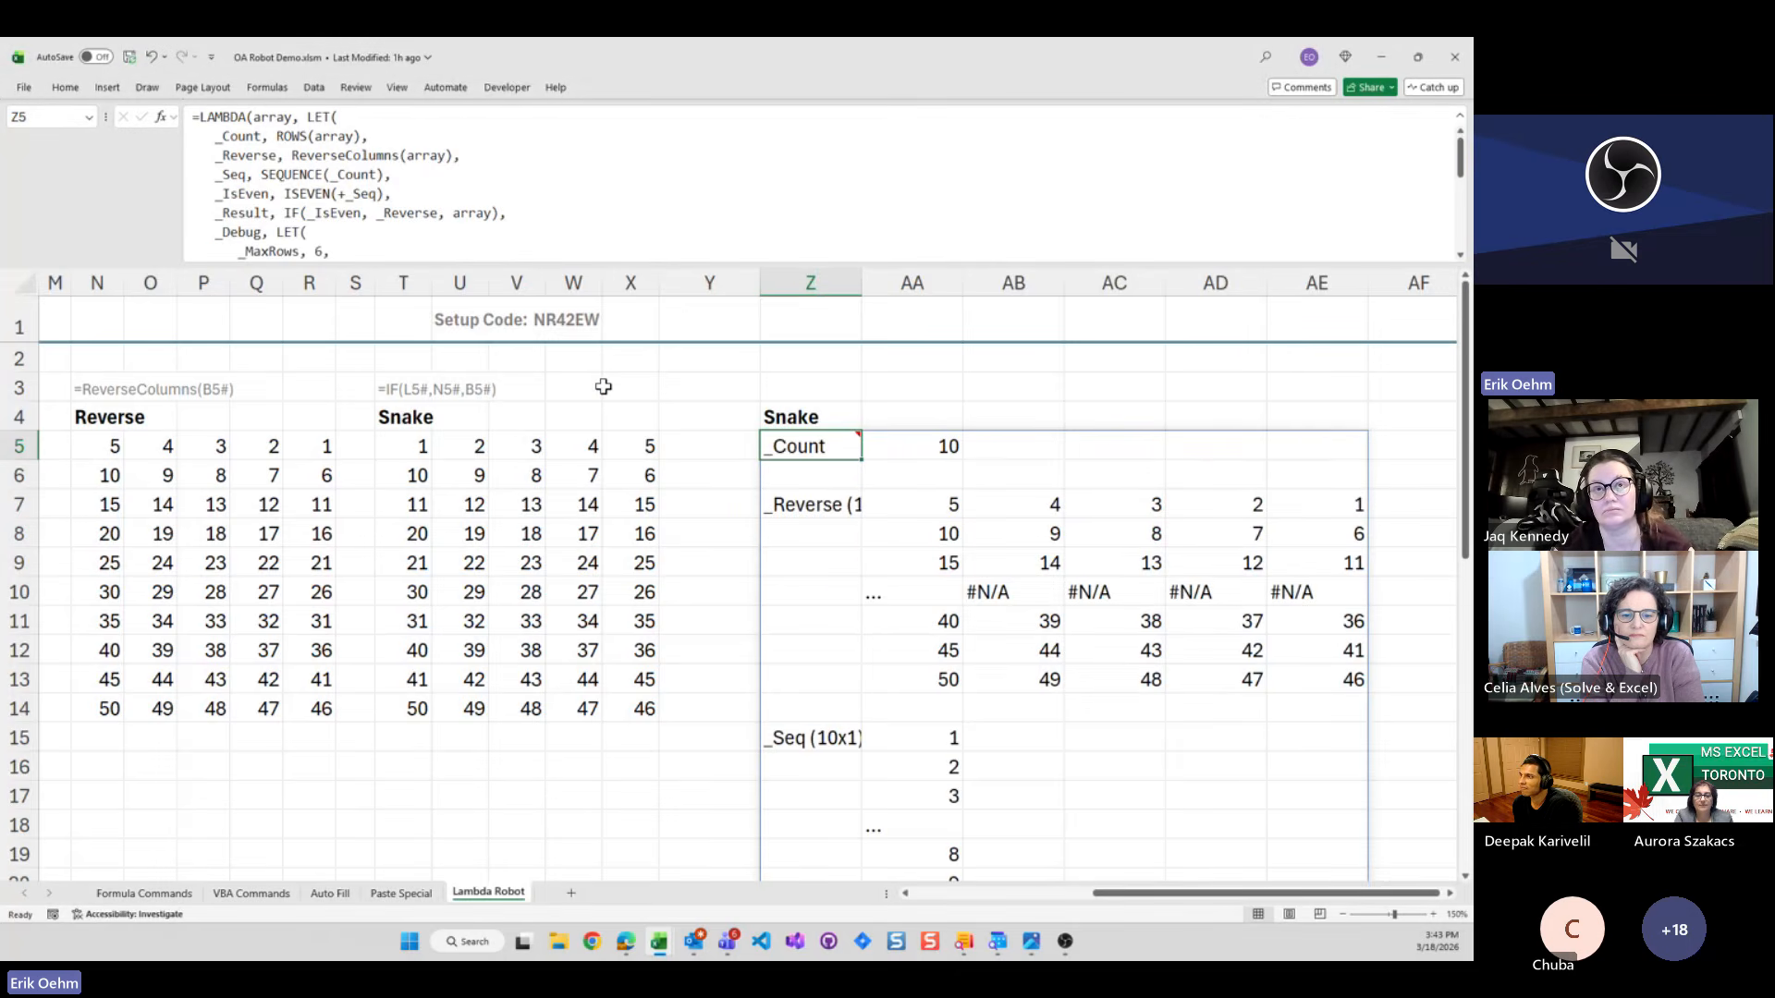
scroll(336, 145, "down", 8)
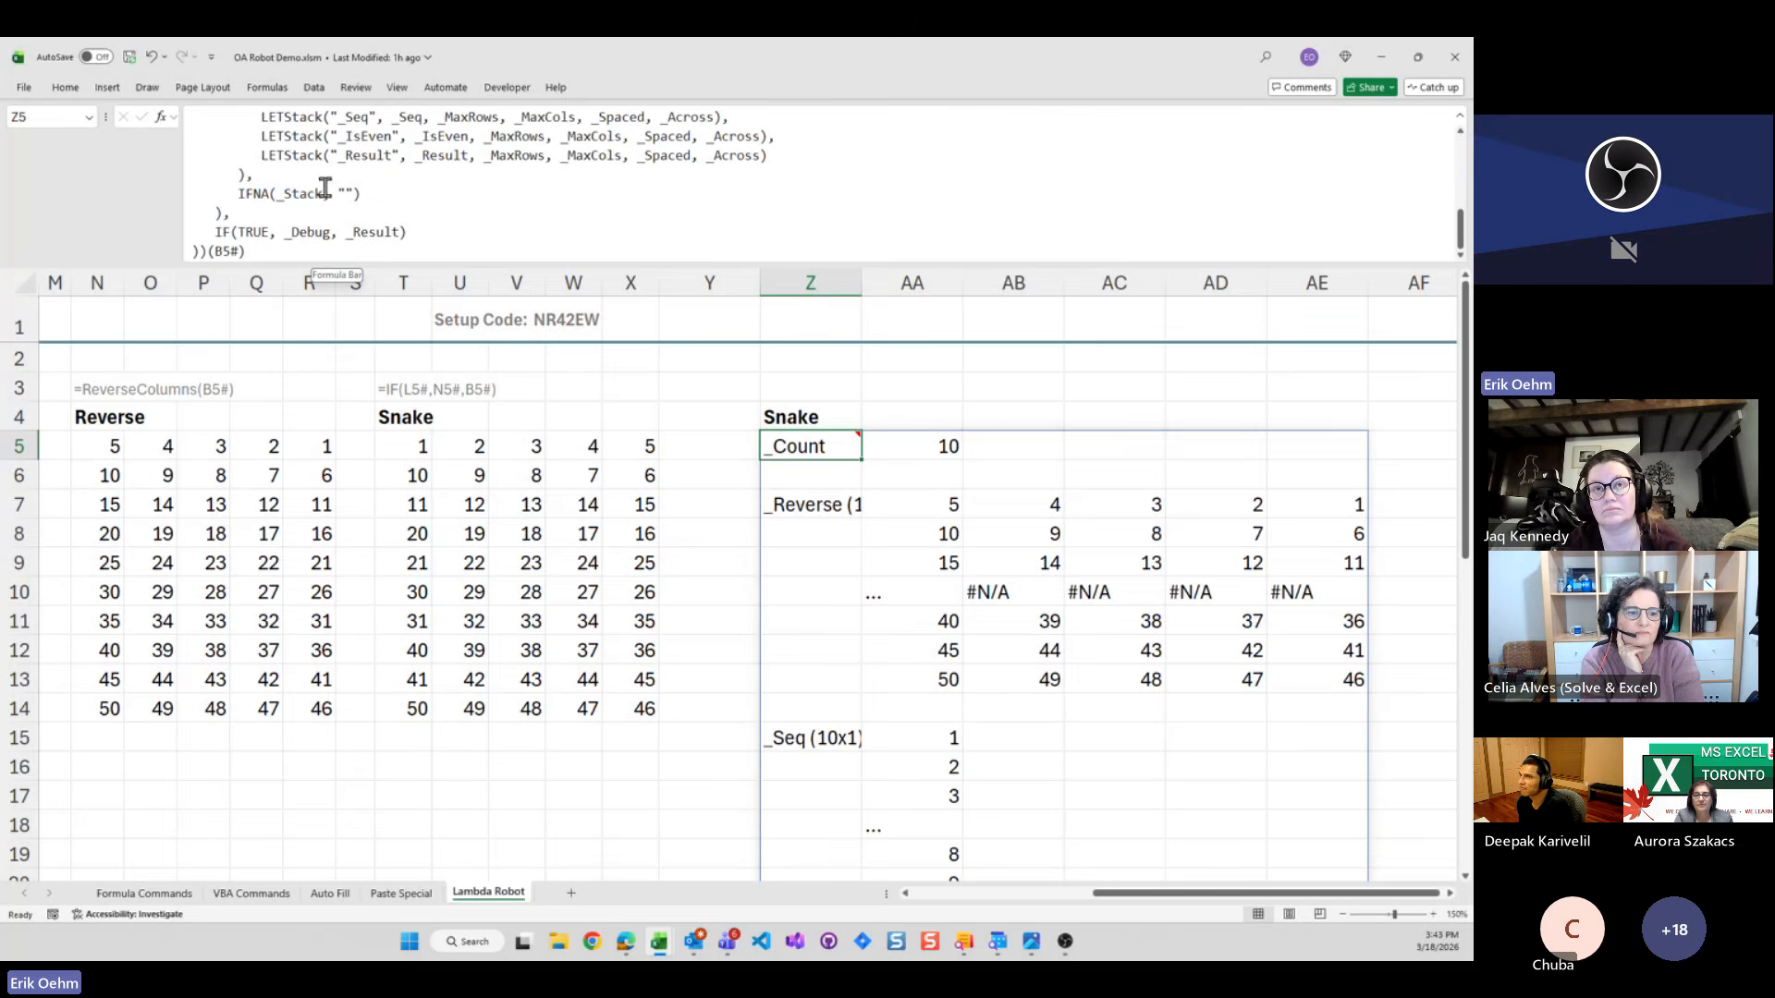
scroll(338, 228, "up", 8)
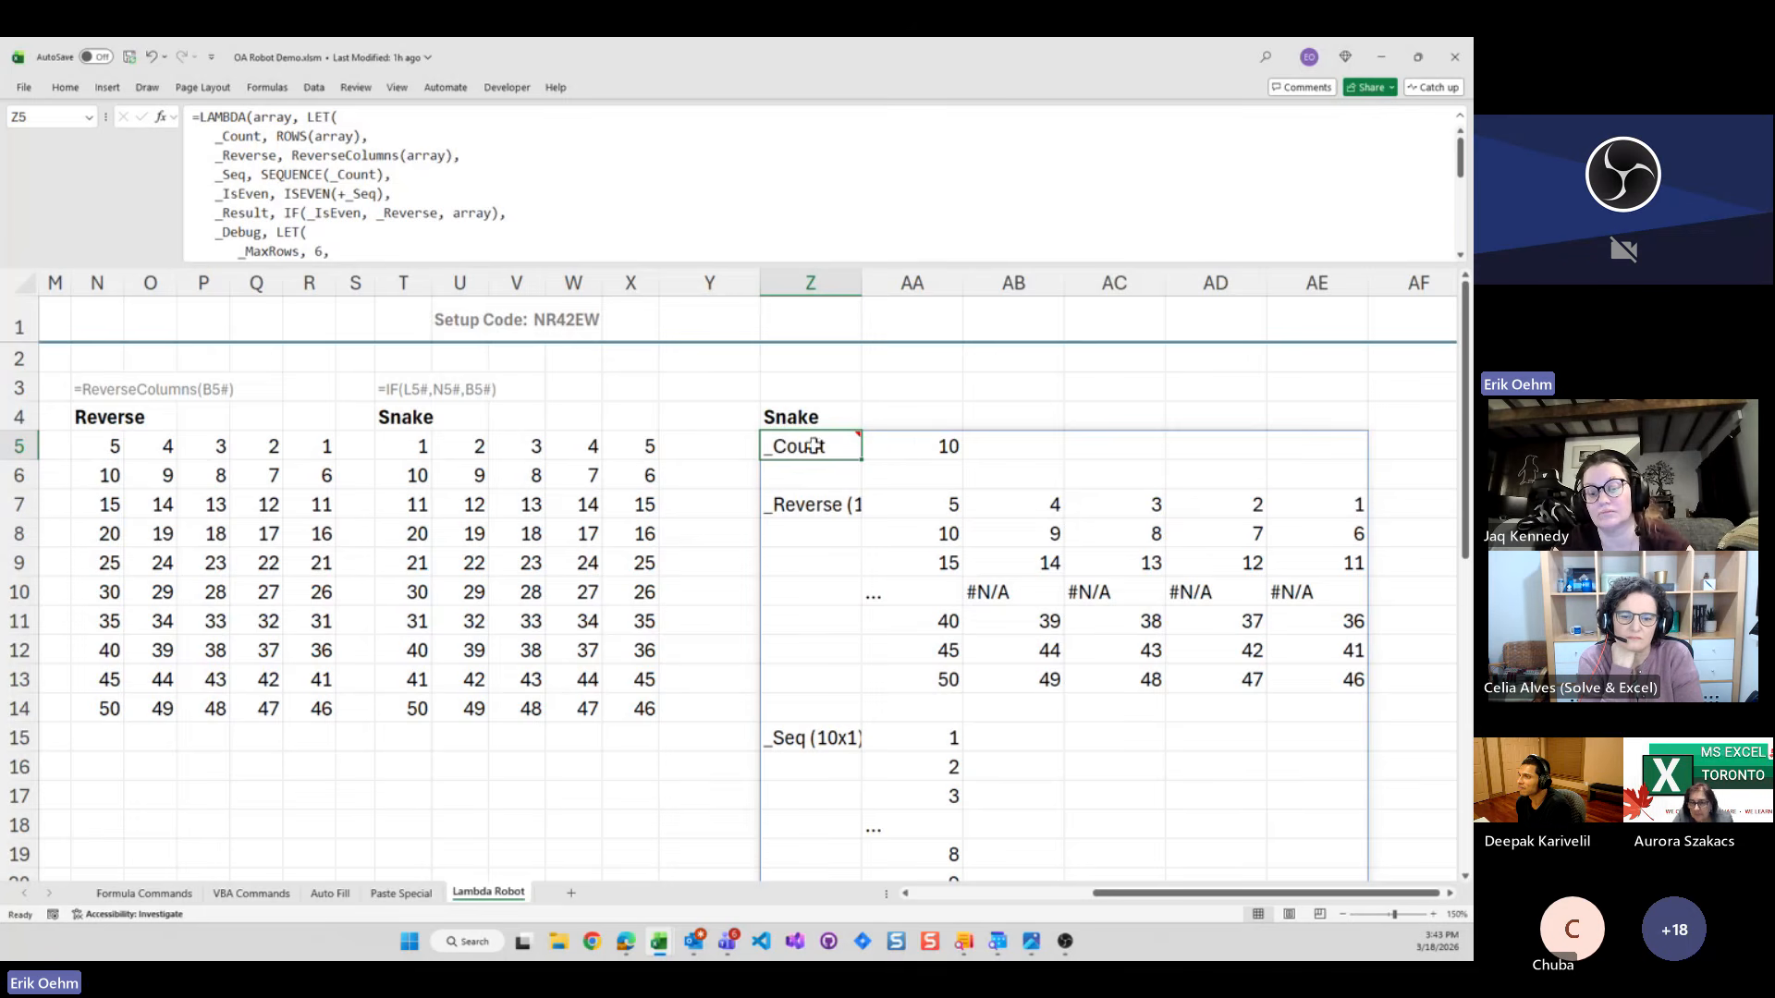
Inspect the debug values: _Count 10 in AA5, _Reverse in AA7:AE13, _Seq in AA15:AA21
left_click(917, 449)
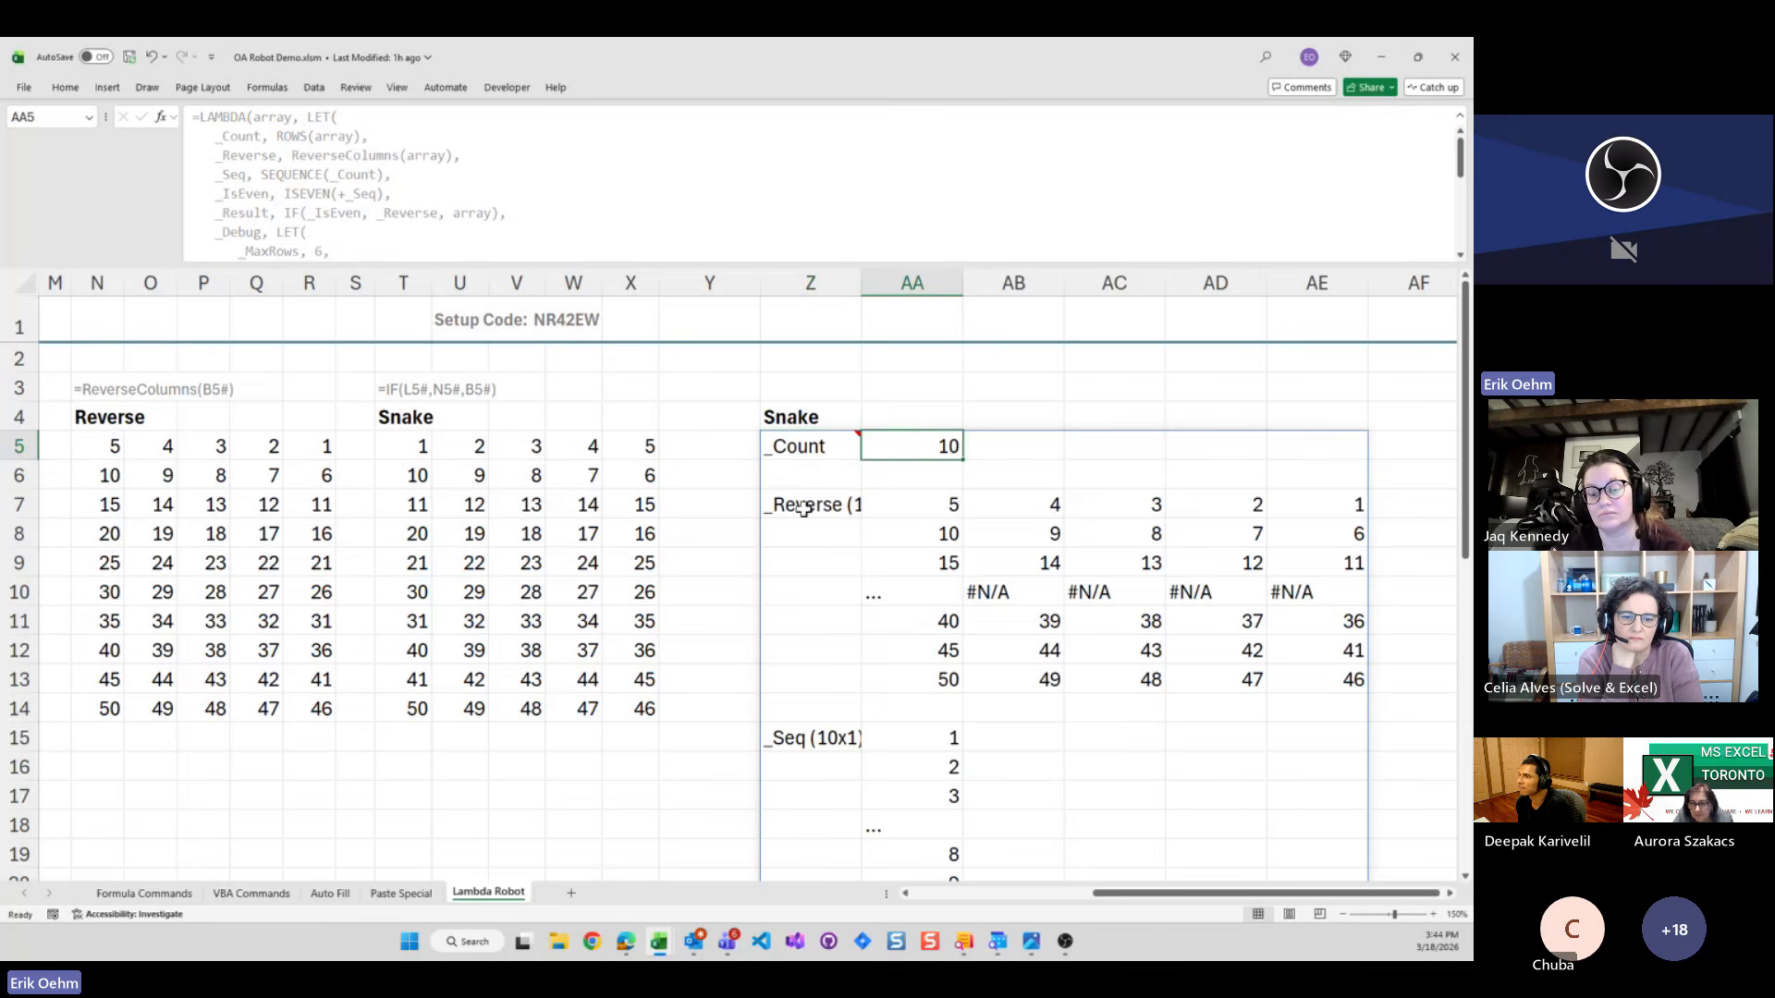
left_click(802, 508)
left_click_drag(922, 499, 1306, 666)
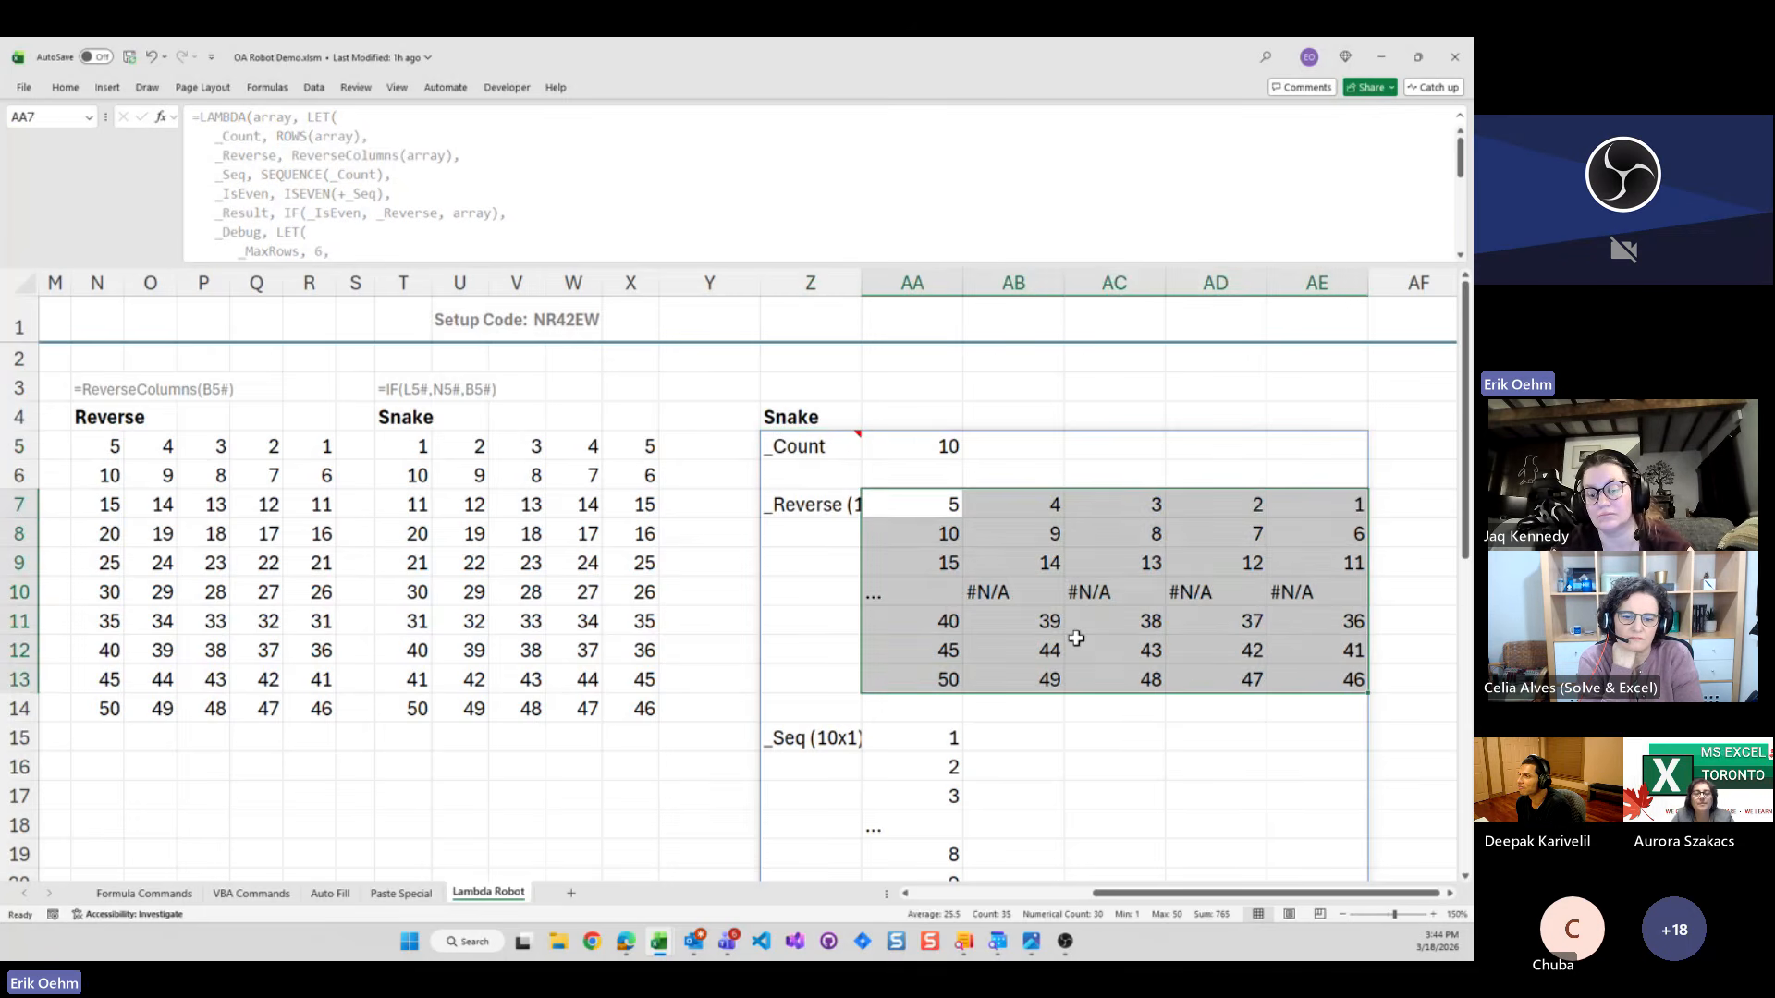
scroll(1040, 628, "down", 3)
left_click_drag(915, 475, 935, 650)
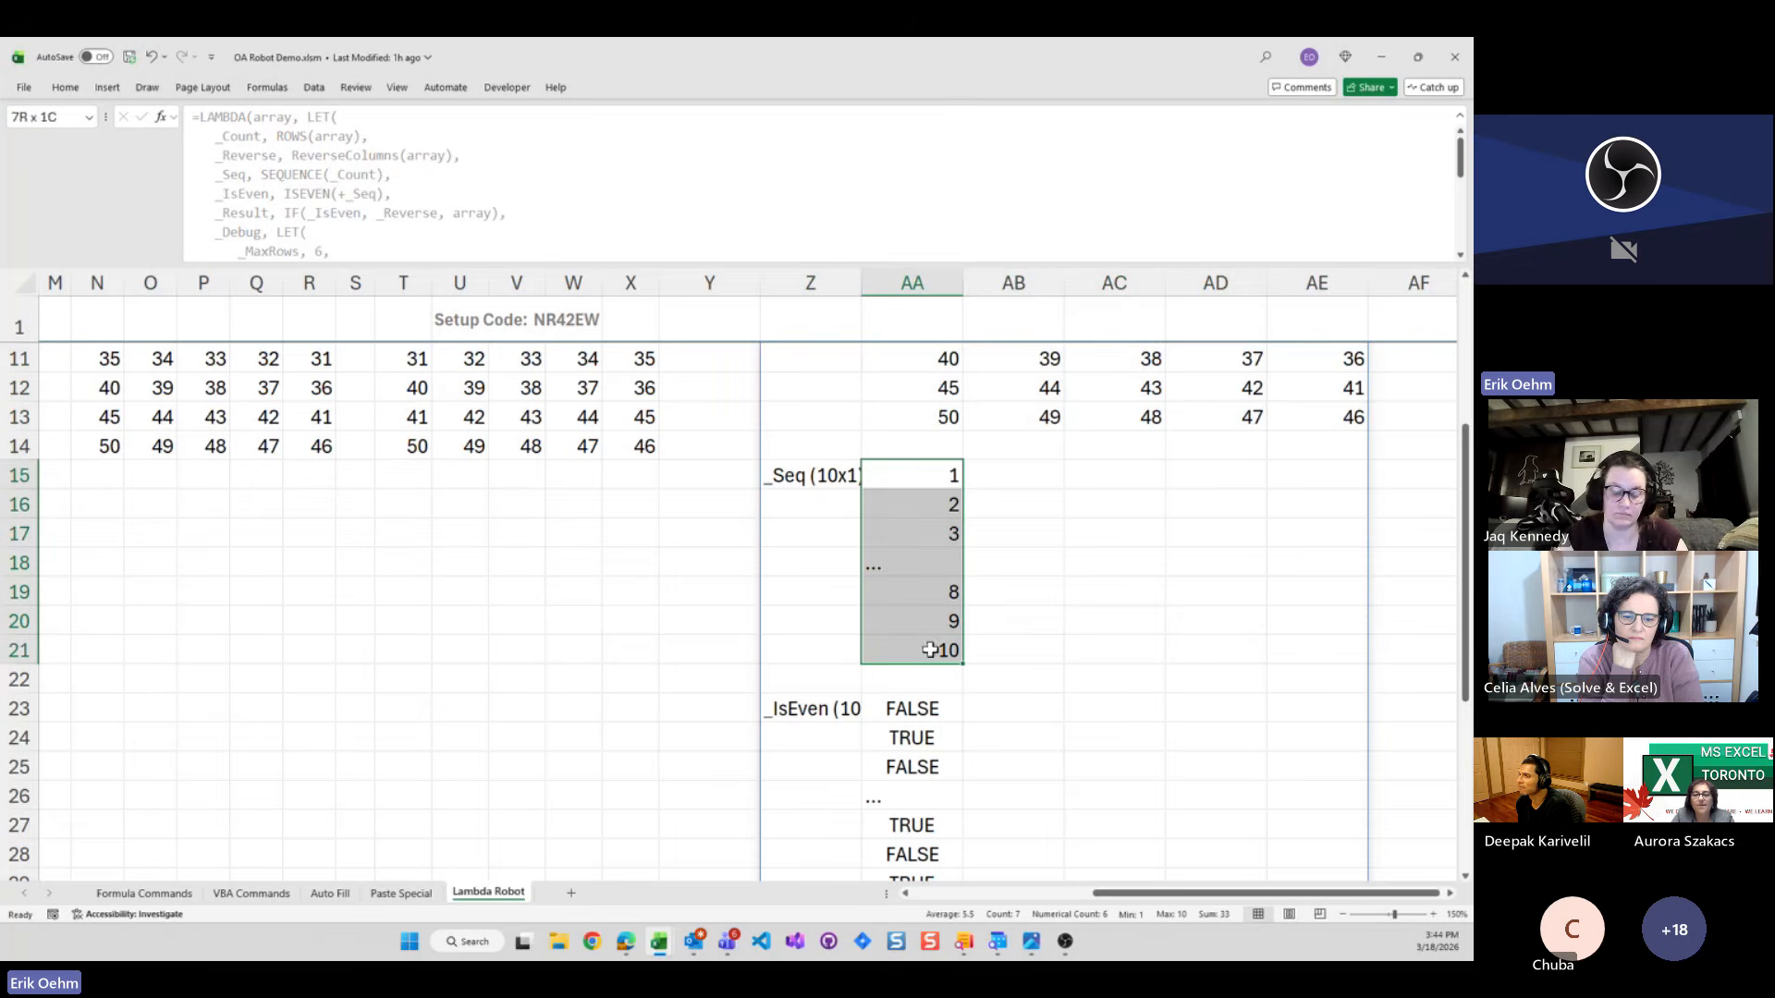
left_click_drag(862, 282, 920, 283)
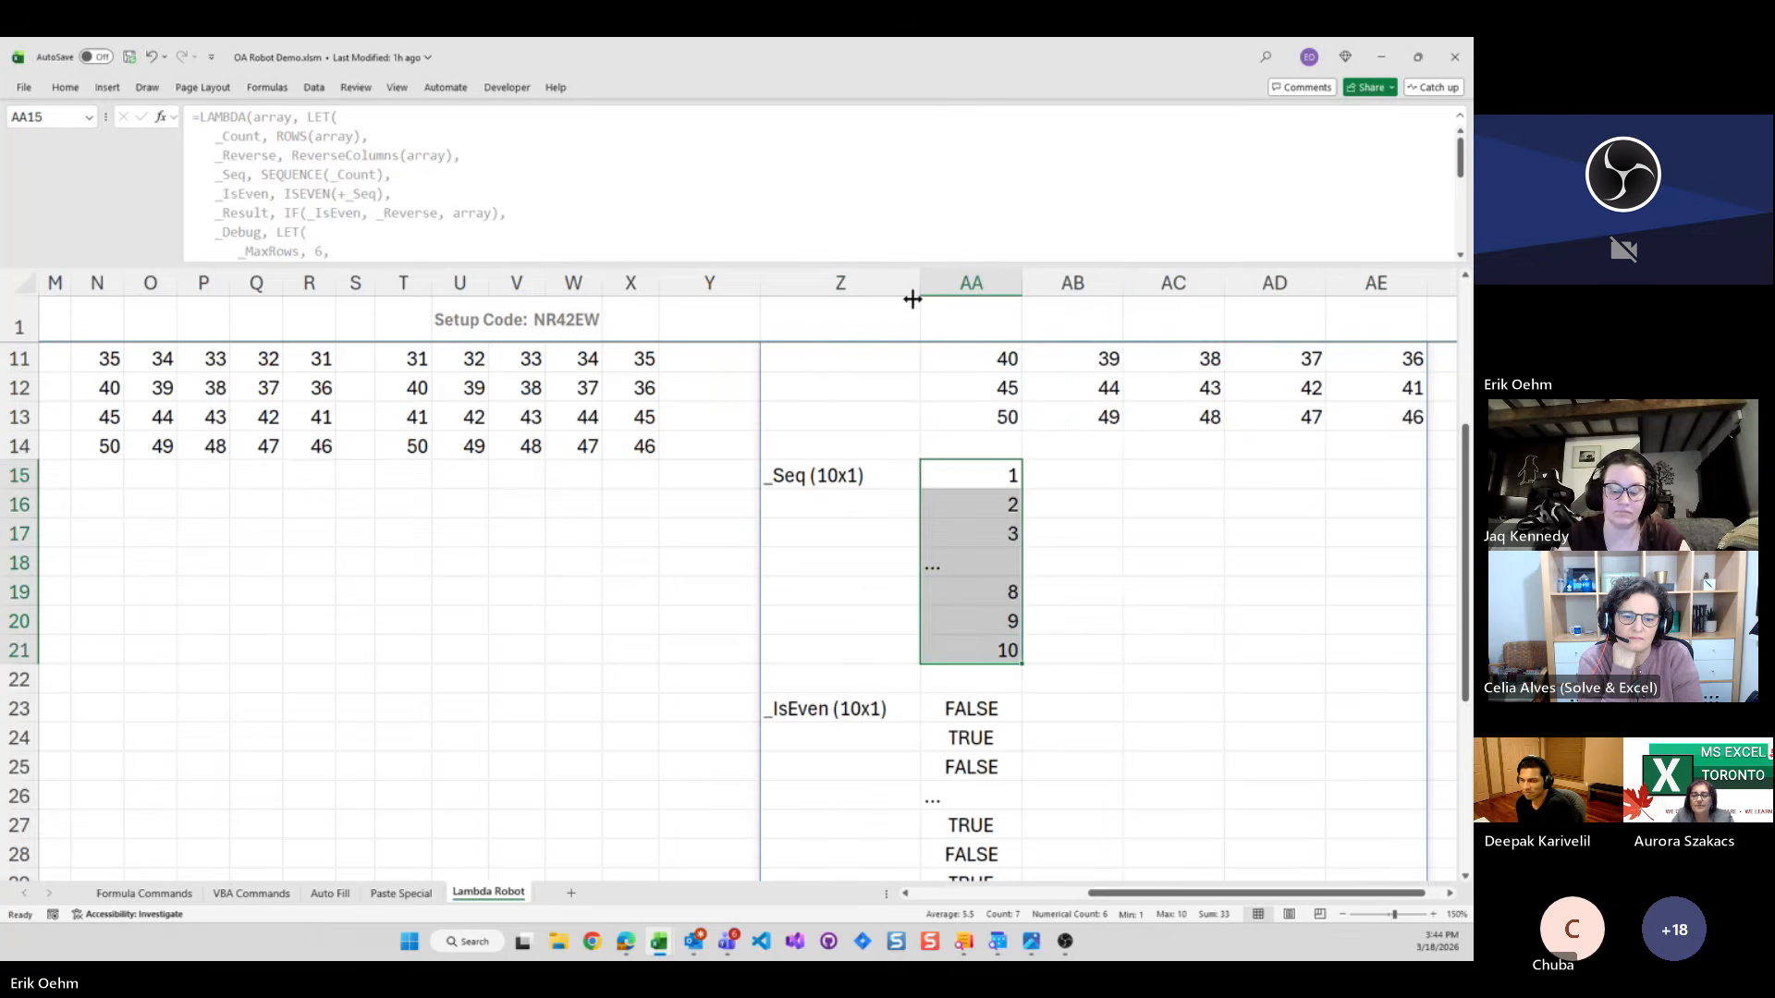
scroll(848, 574, "down", 4)
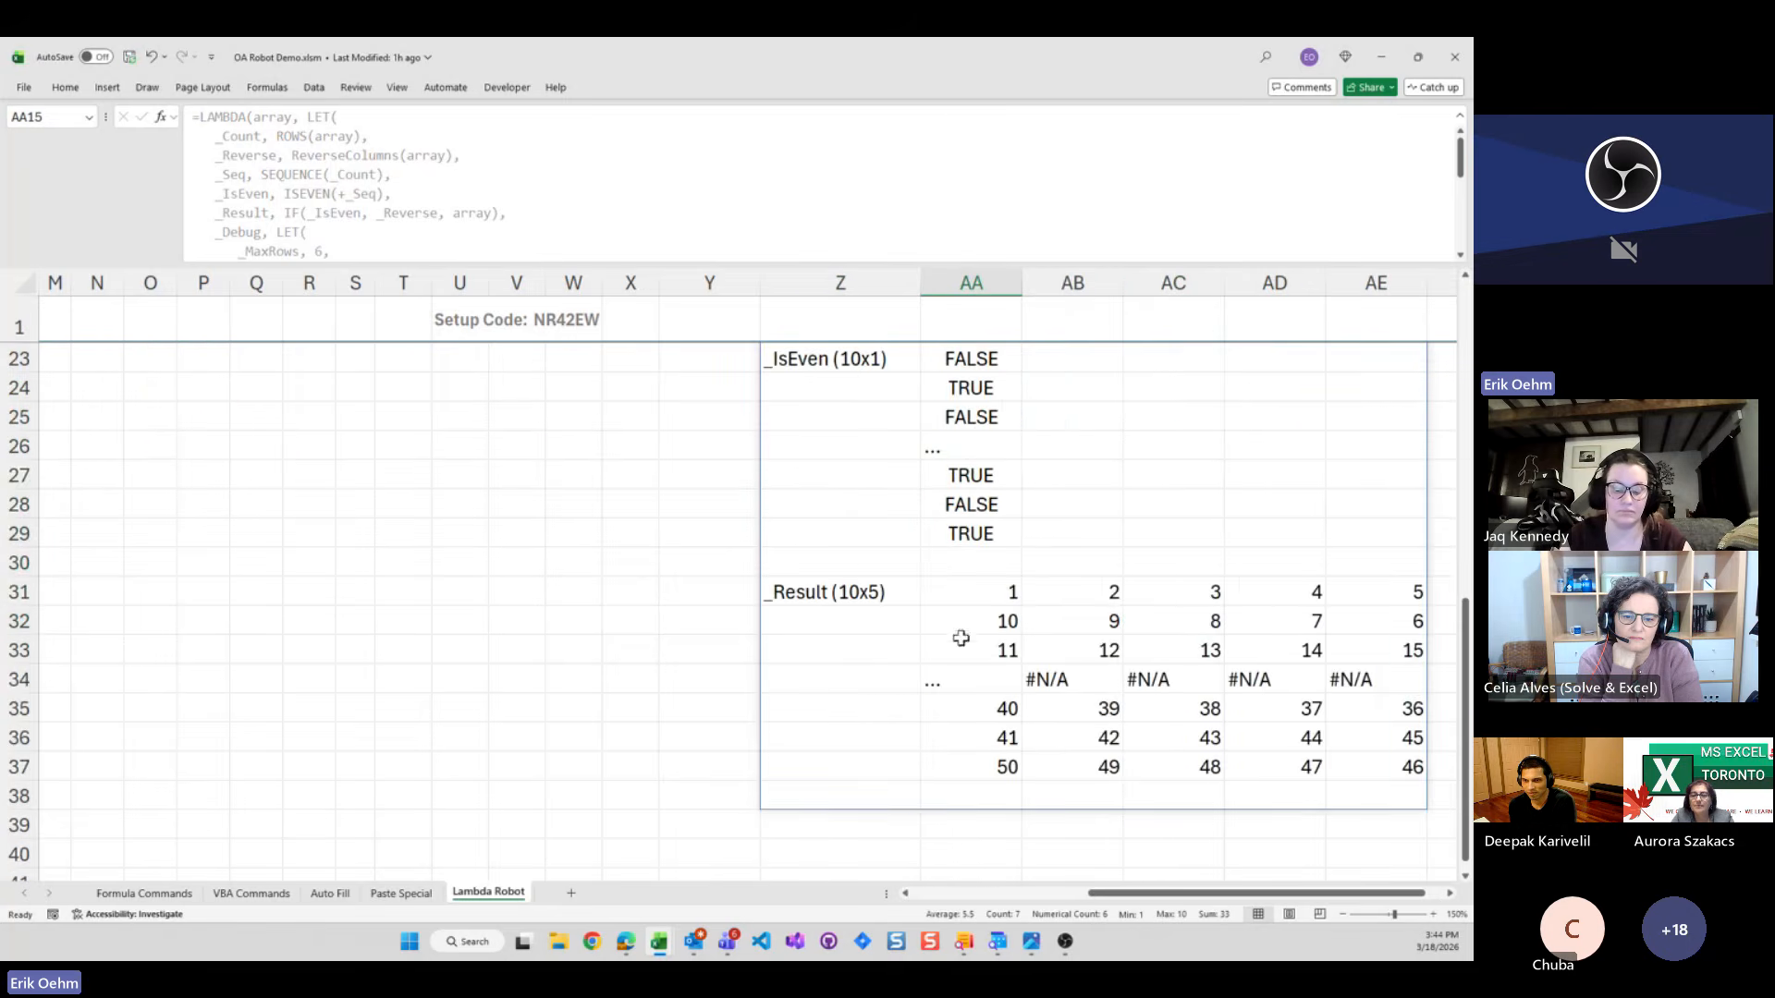
scroll(961, 638, "up", 7)
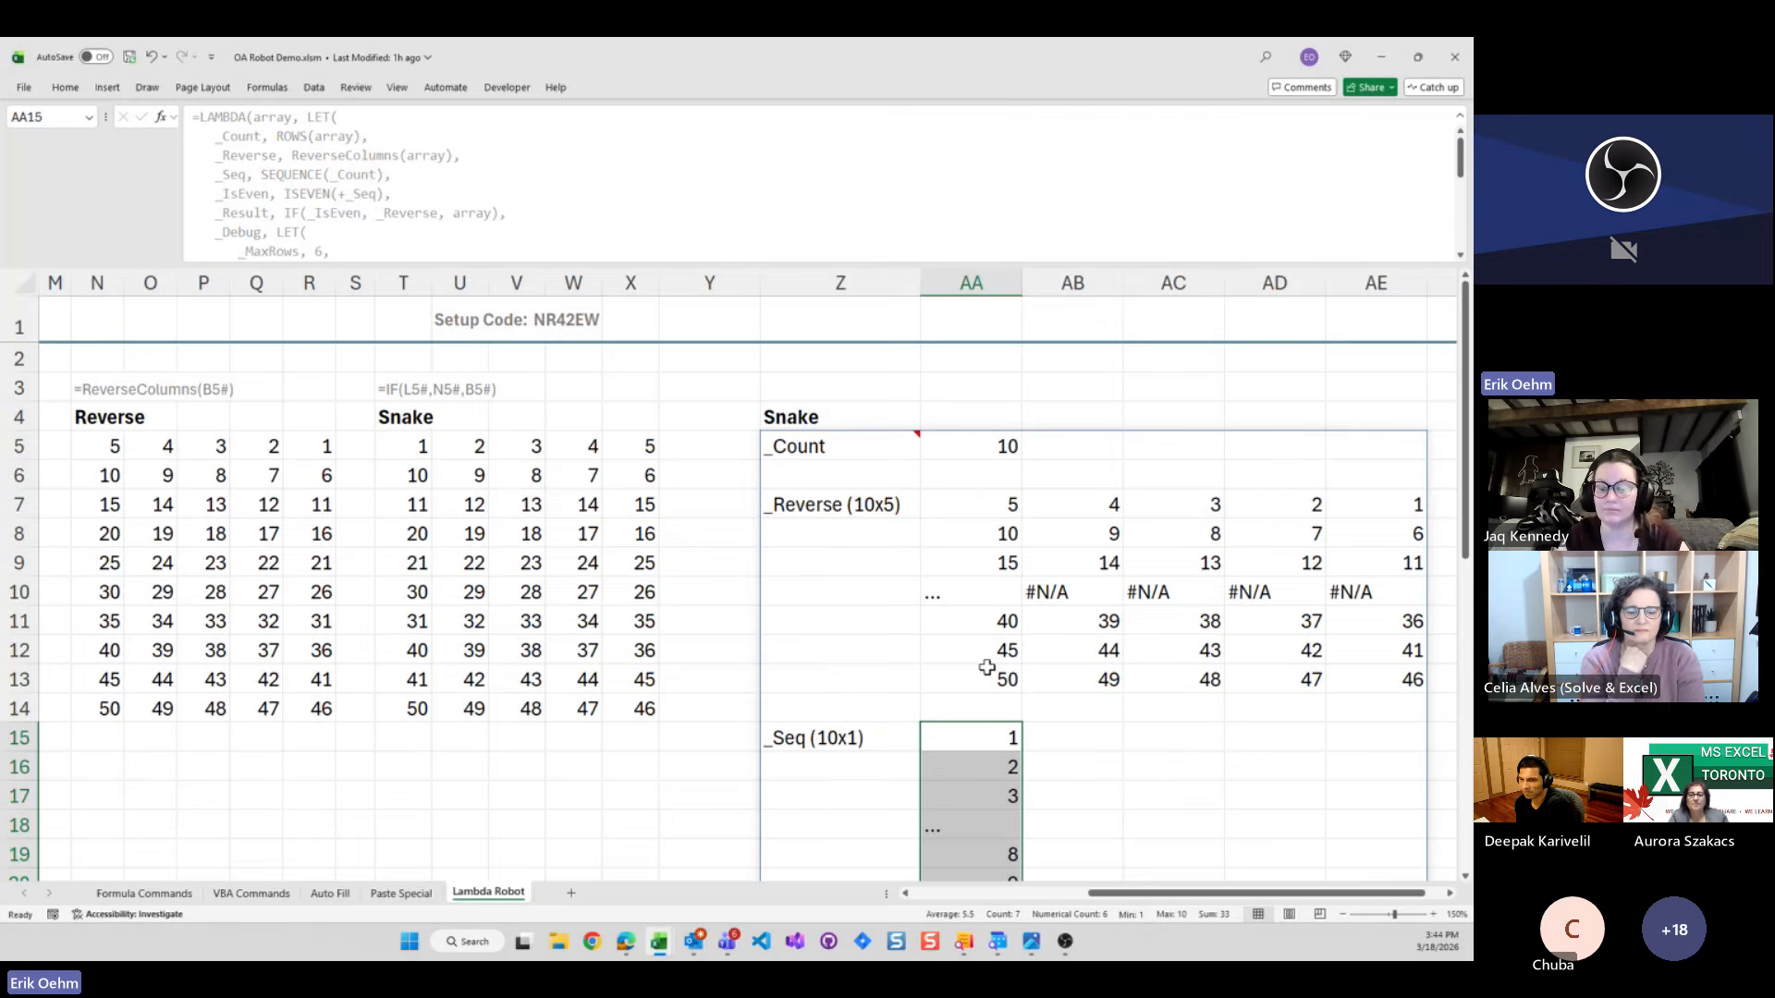
scroll(981, 663, "down", 7)
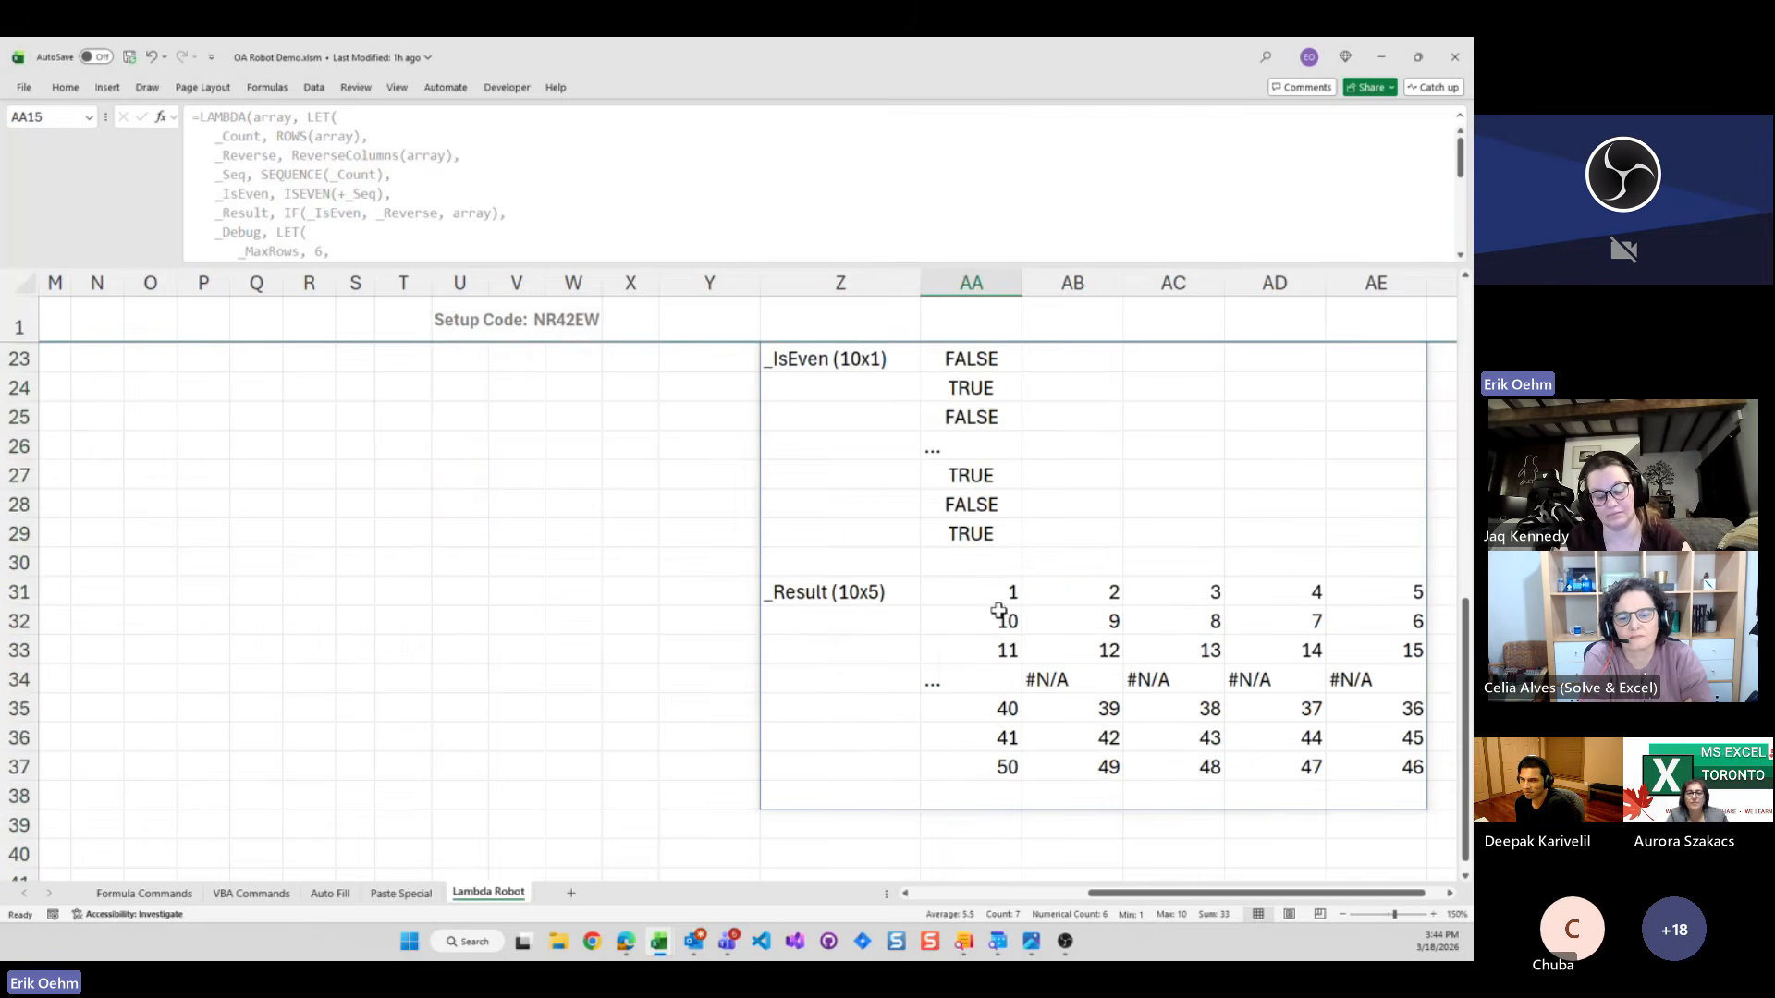
scroll(975, 629, "up", 6)
scroll(965, 582, "up", 1)
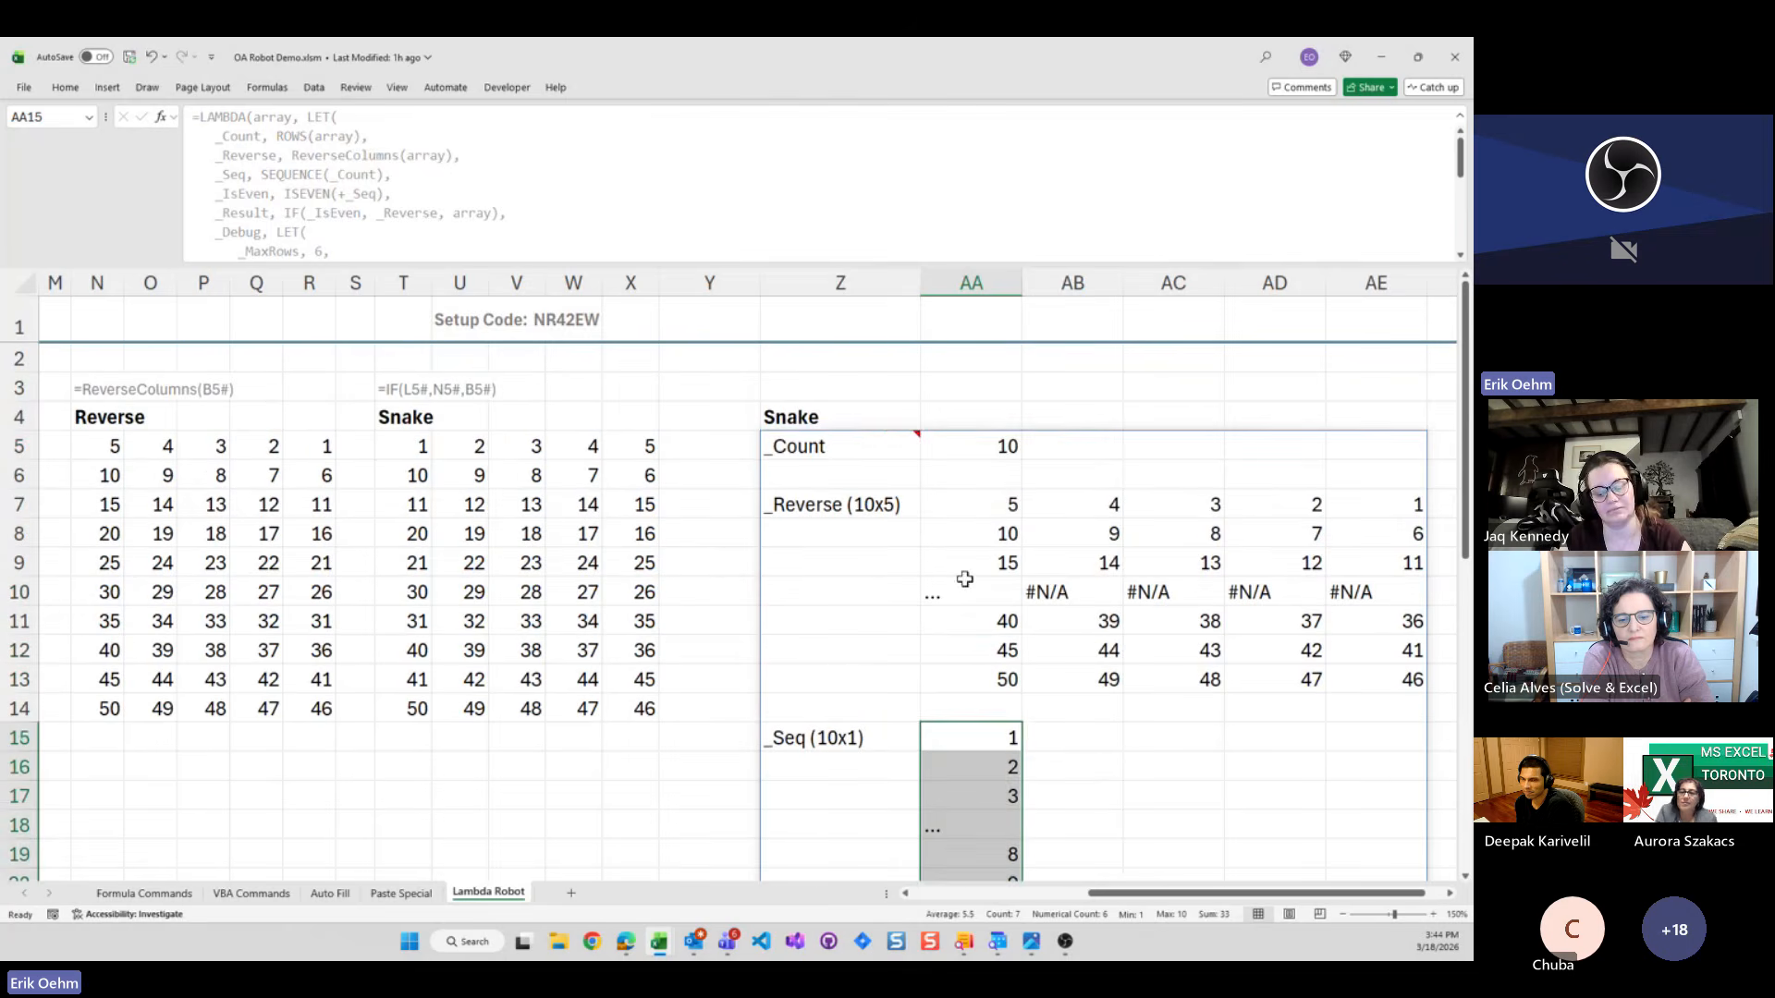
Compare Z5's LAMBDA formula with the original Snake formula in X5 and its spilled result
left_click(834, 447)
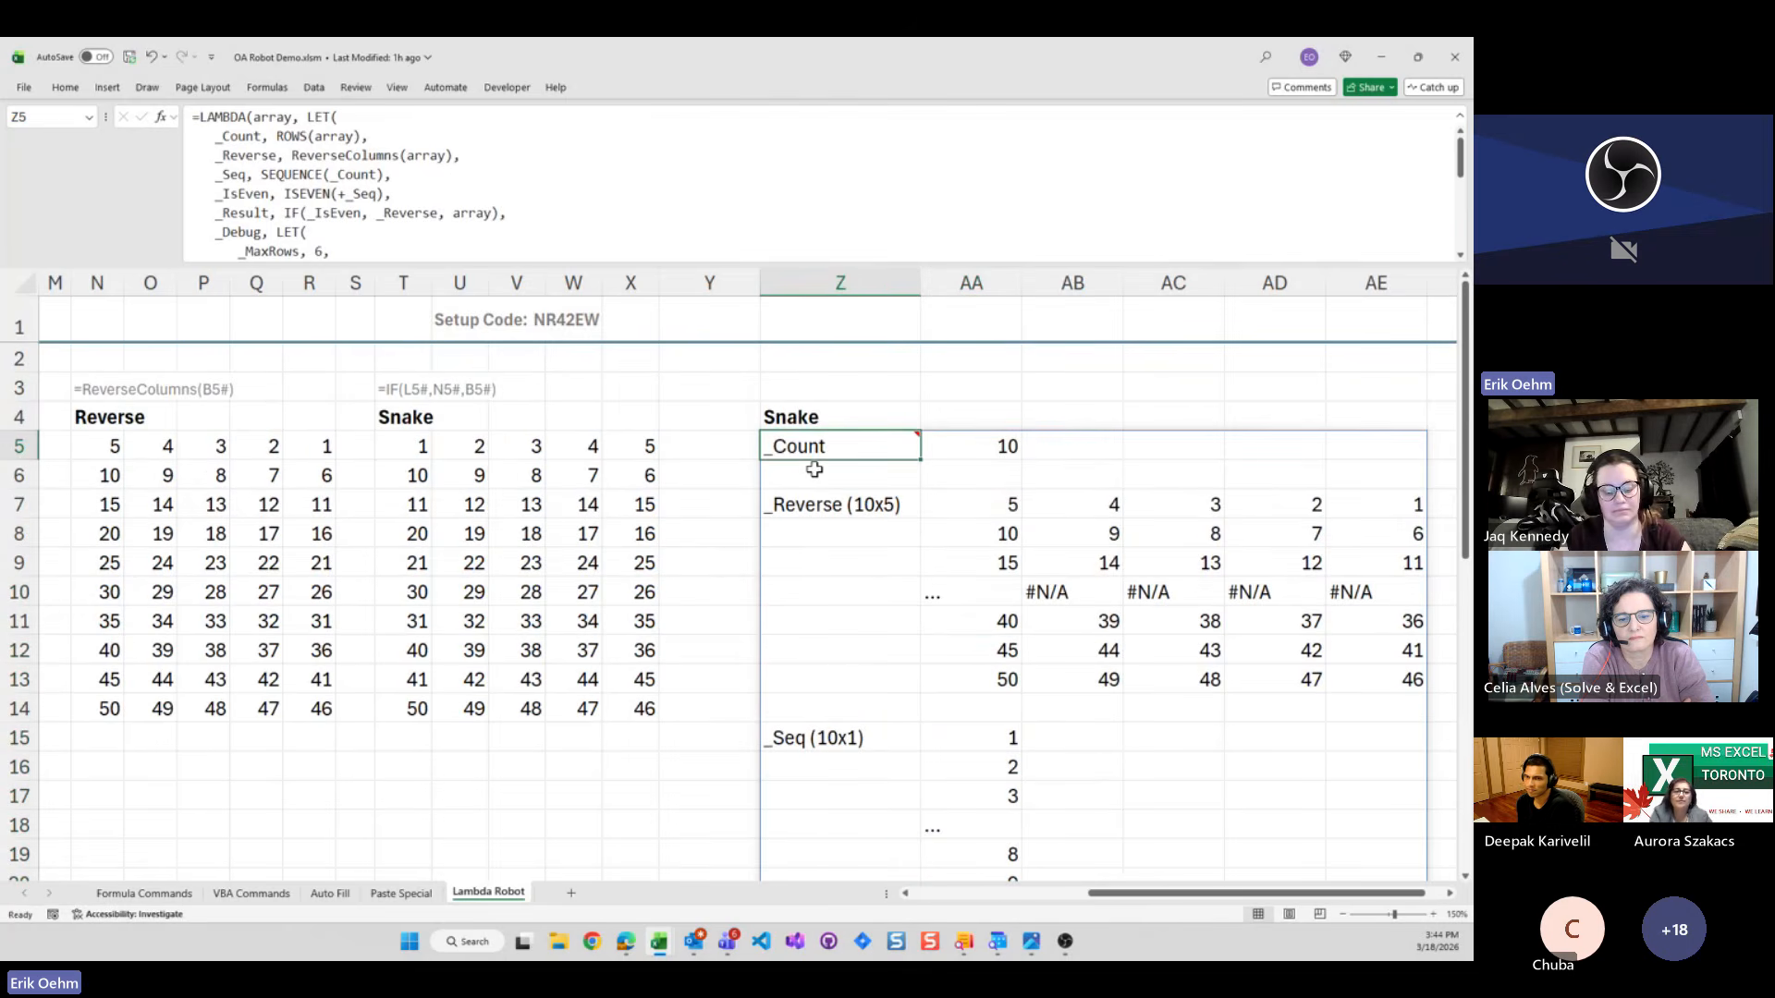
key("ctrl+space")
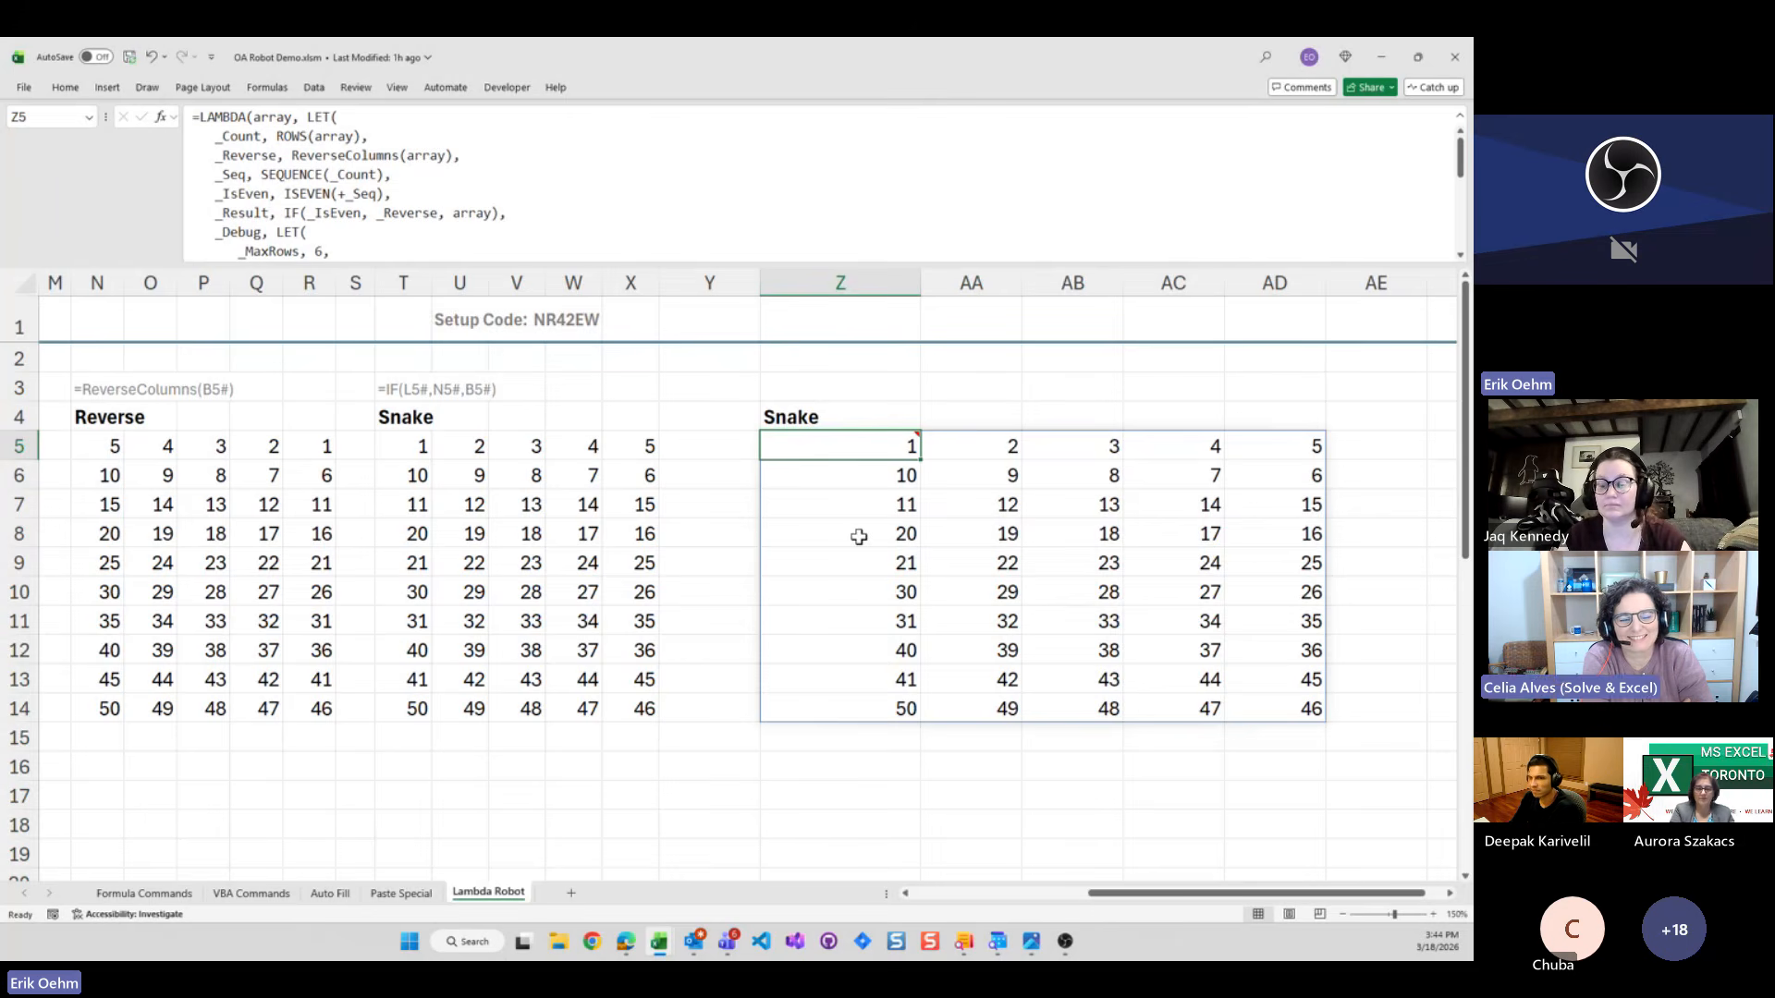
key("Left")
key("Left")
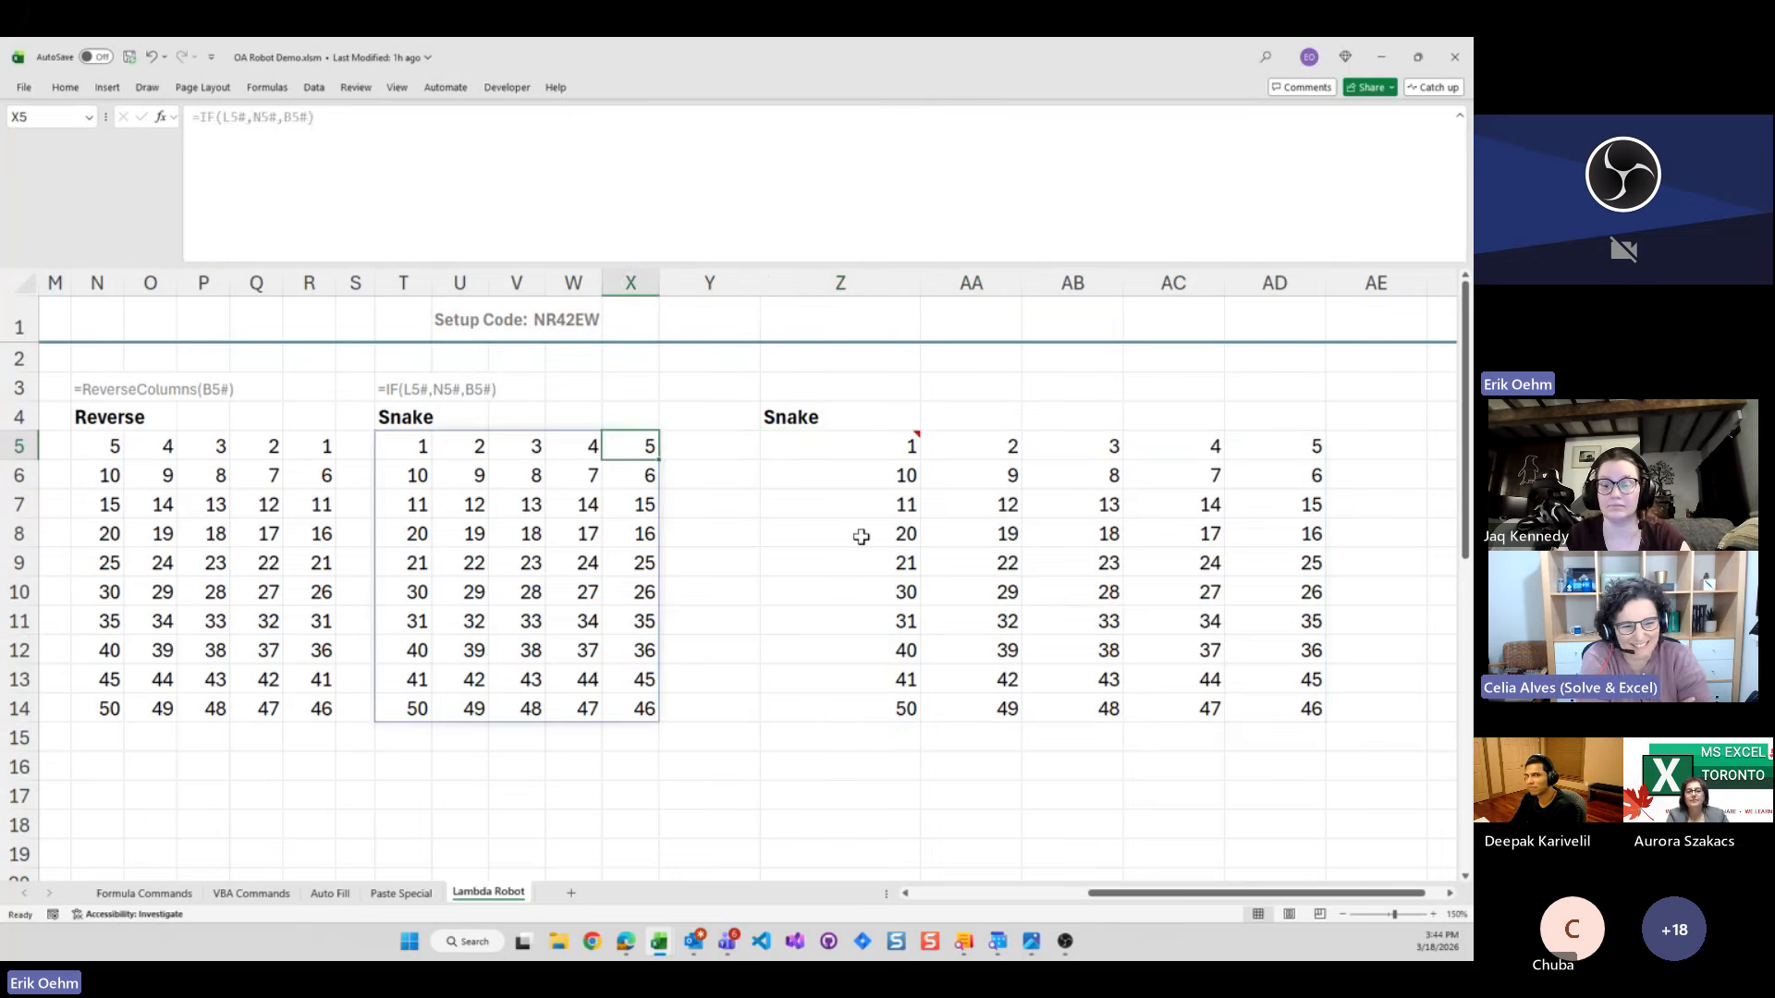
key("Right")
key("Right")
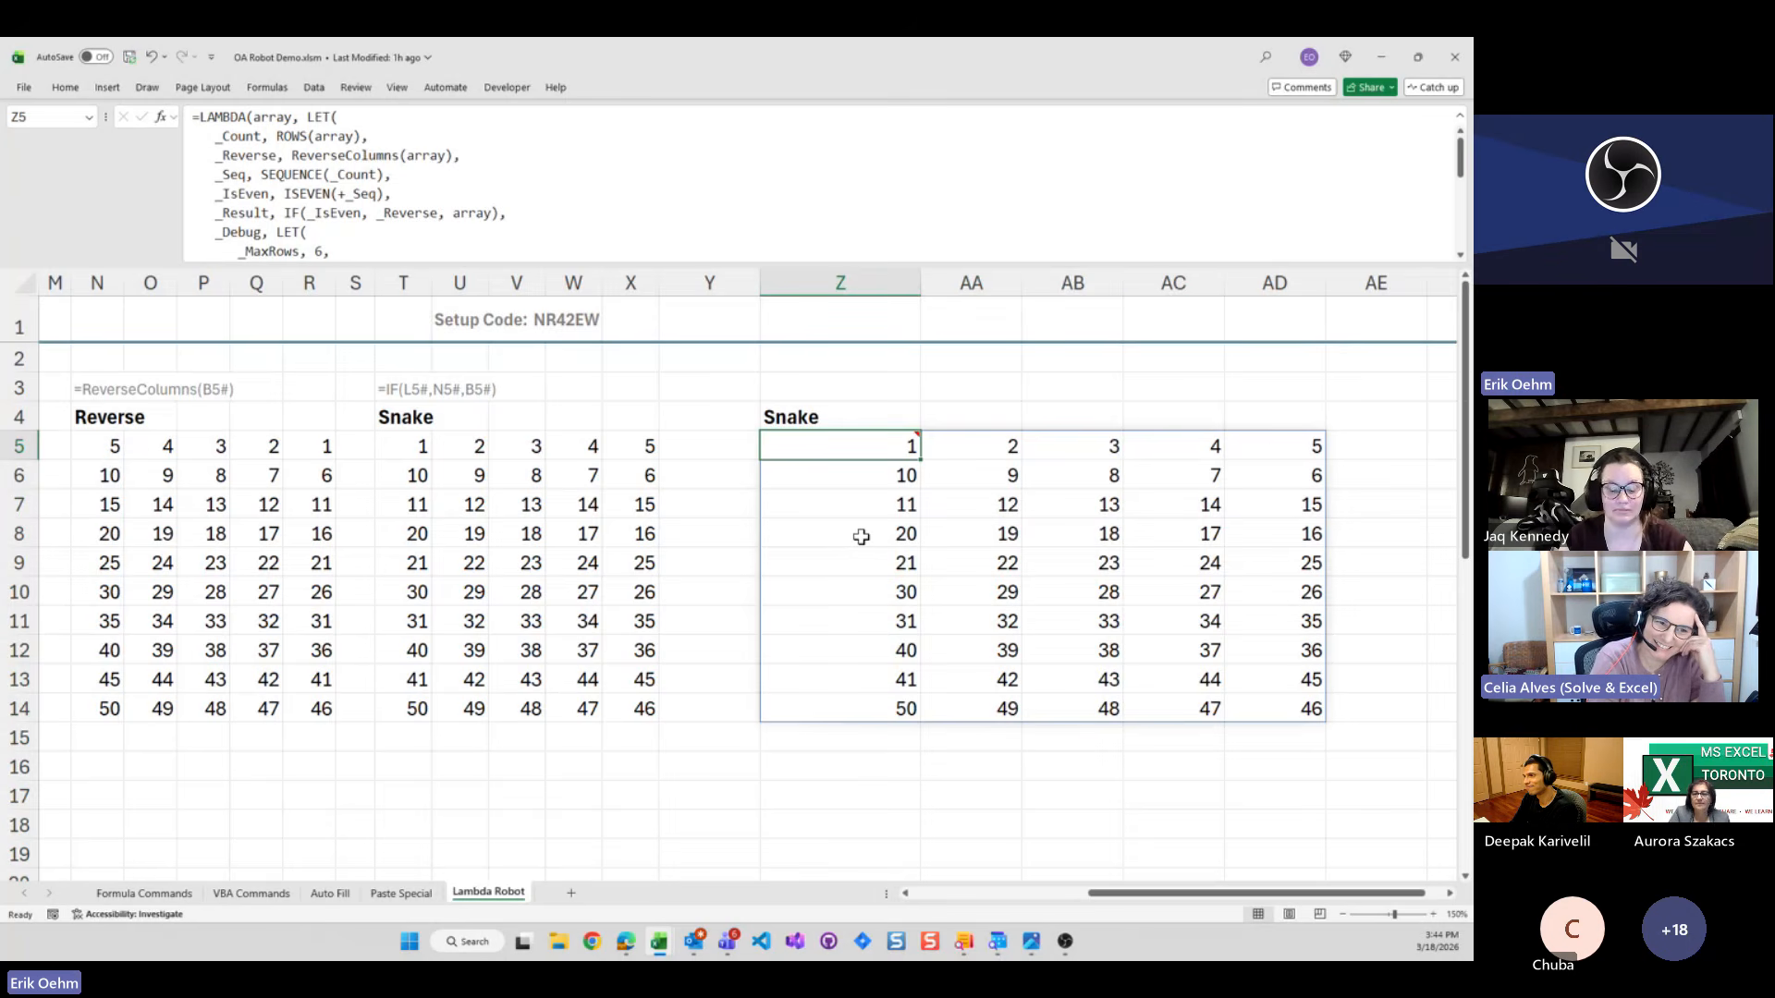
key("Right")
key("Left")
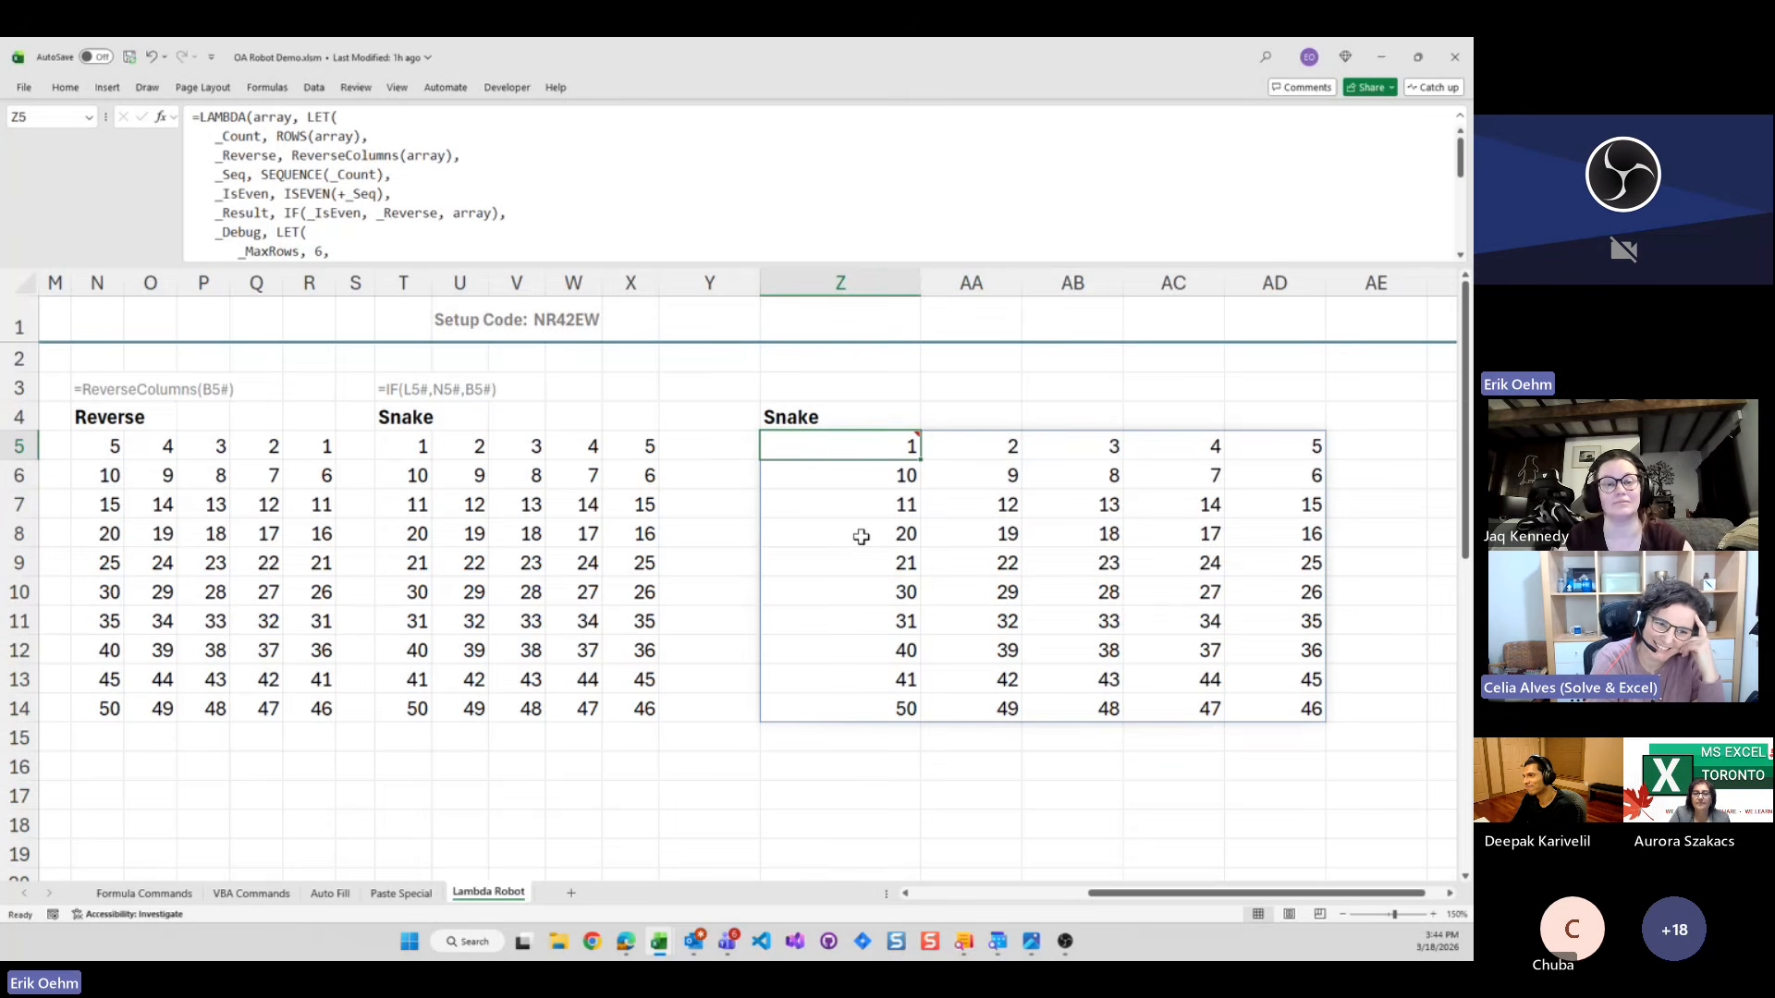
key("ctrl+space")
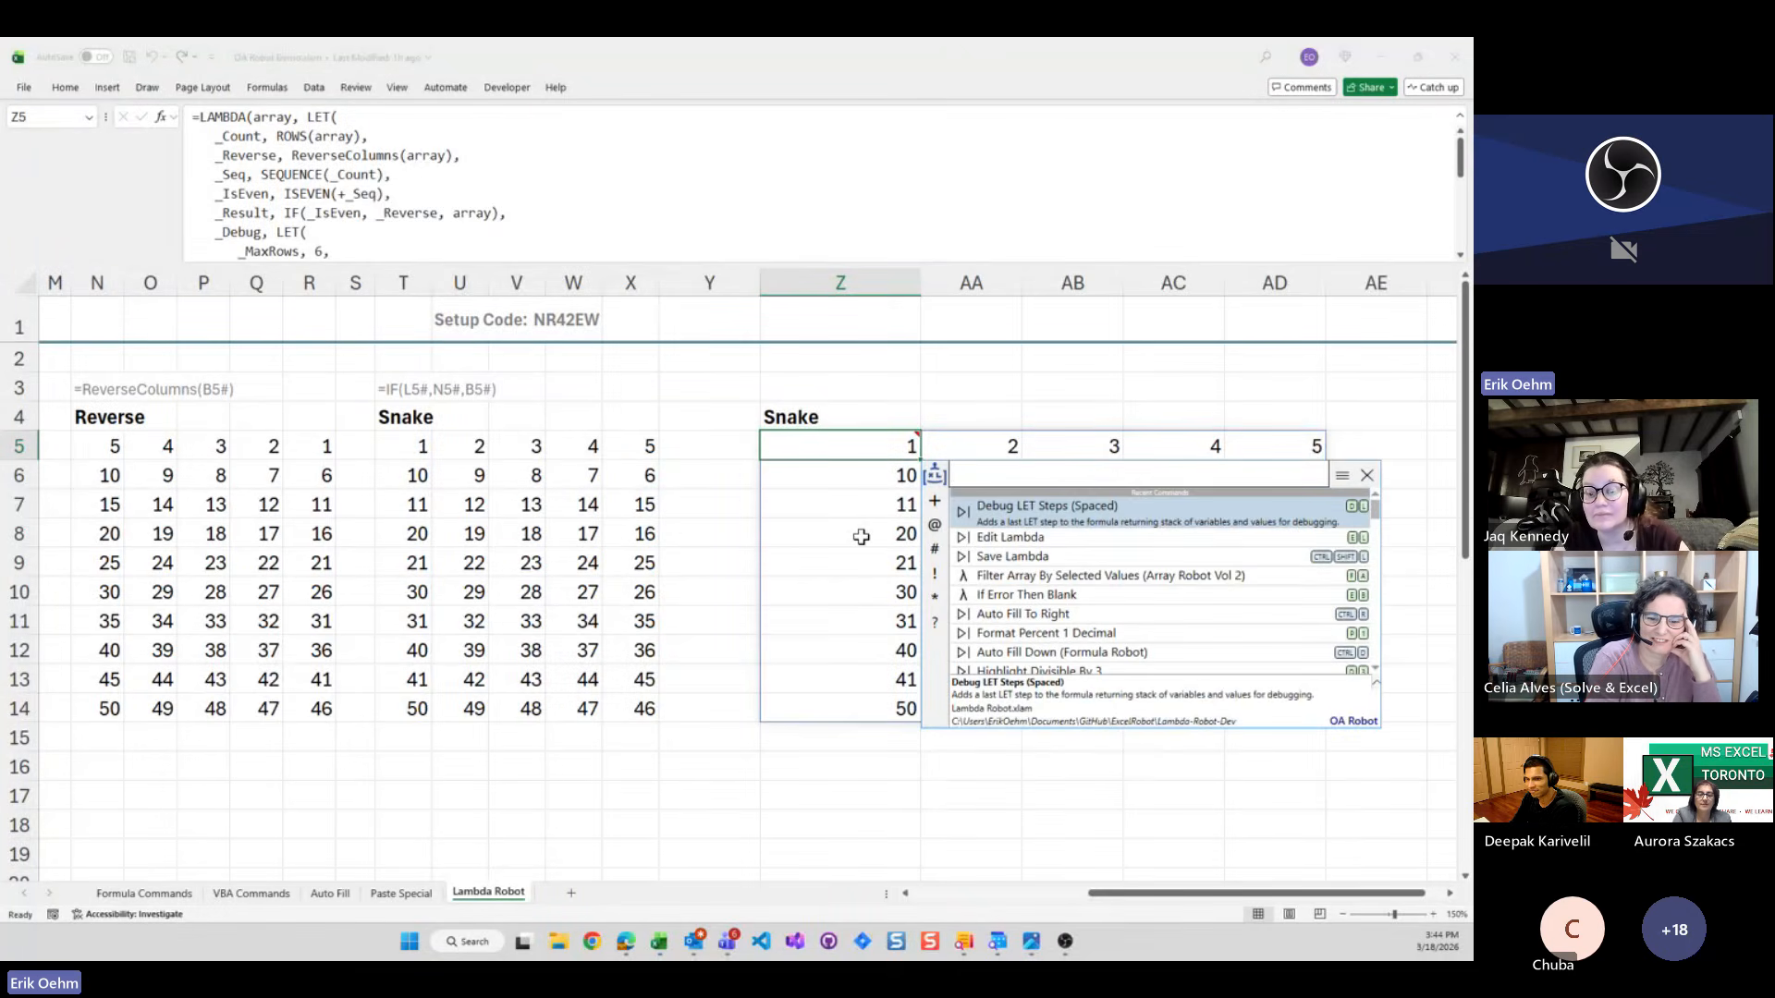
Run Audit Formula Steps ('afs') on Z5 to create Count, Seq, Is Even, Reverse and Snake helper columns
type("als")
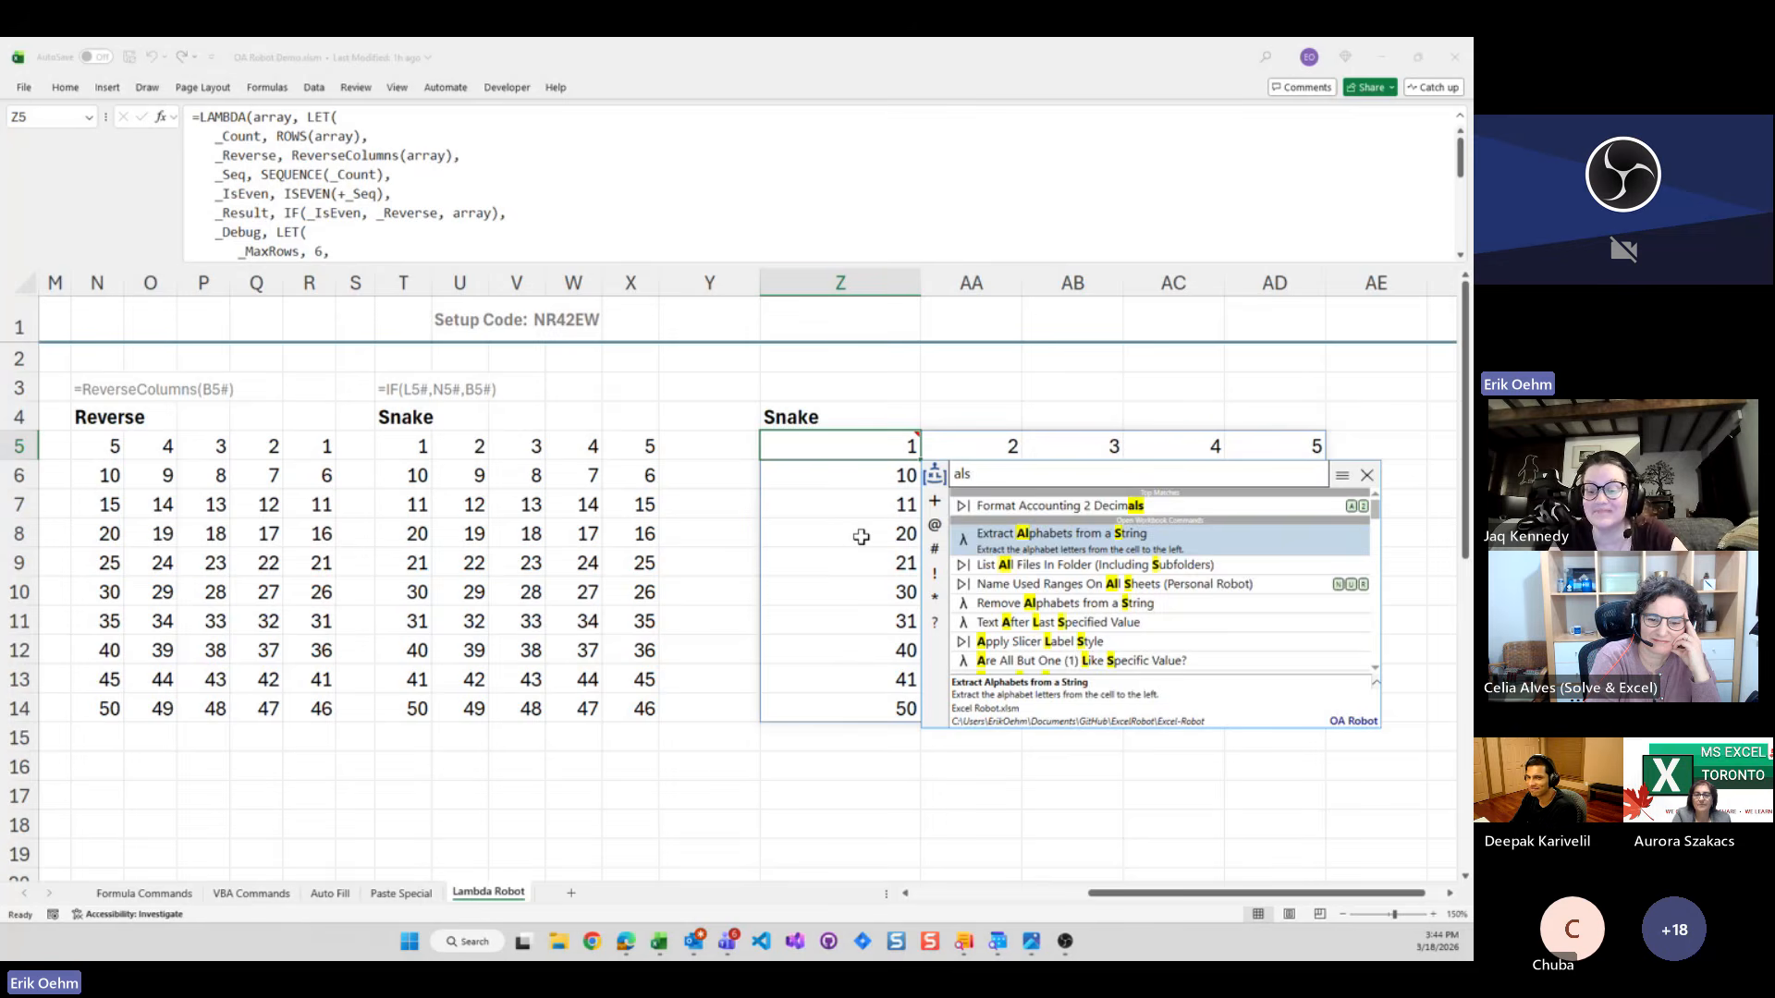
key("BackSpace")
key("BackSpace")
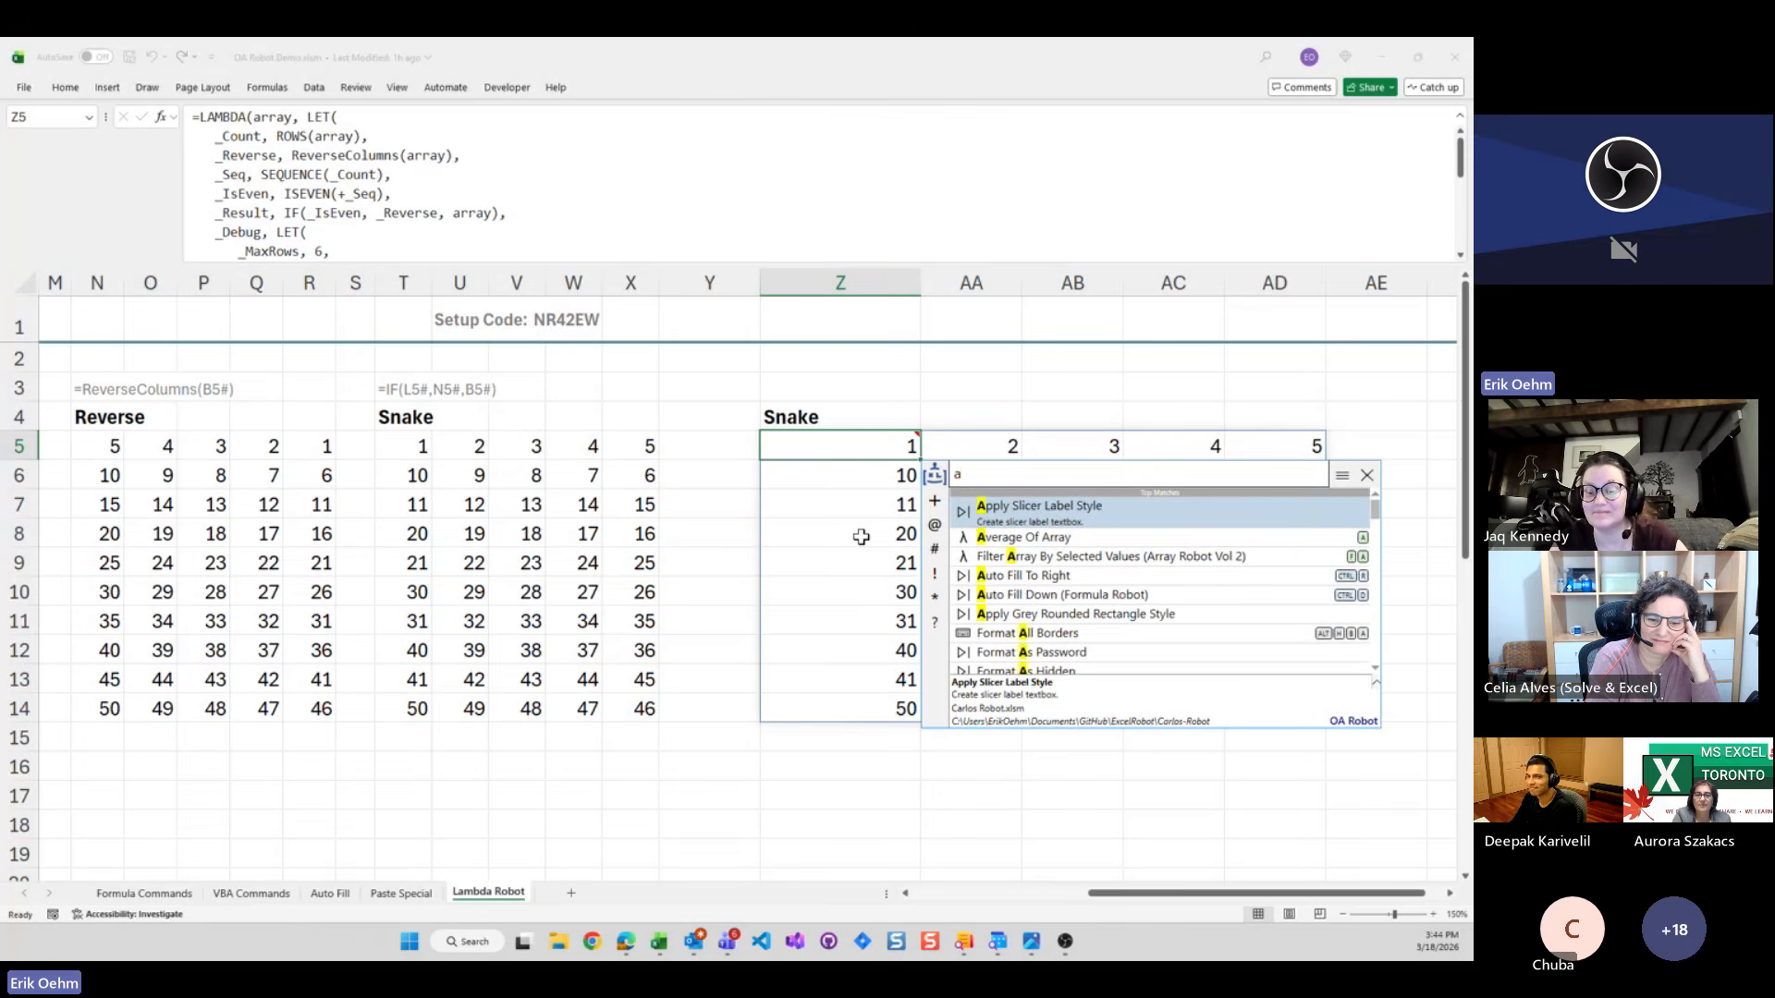
type("udit")
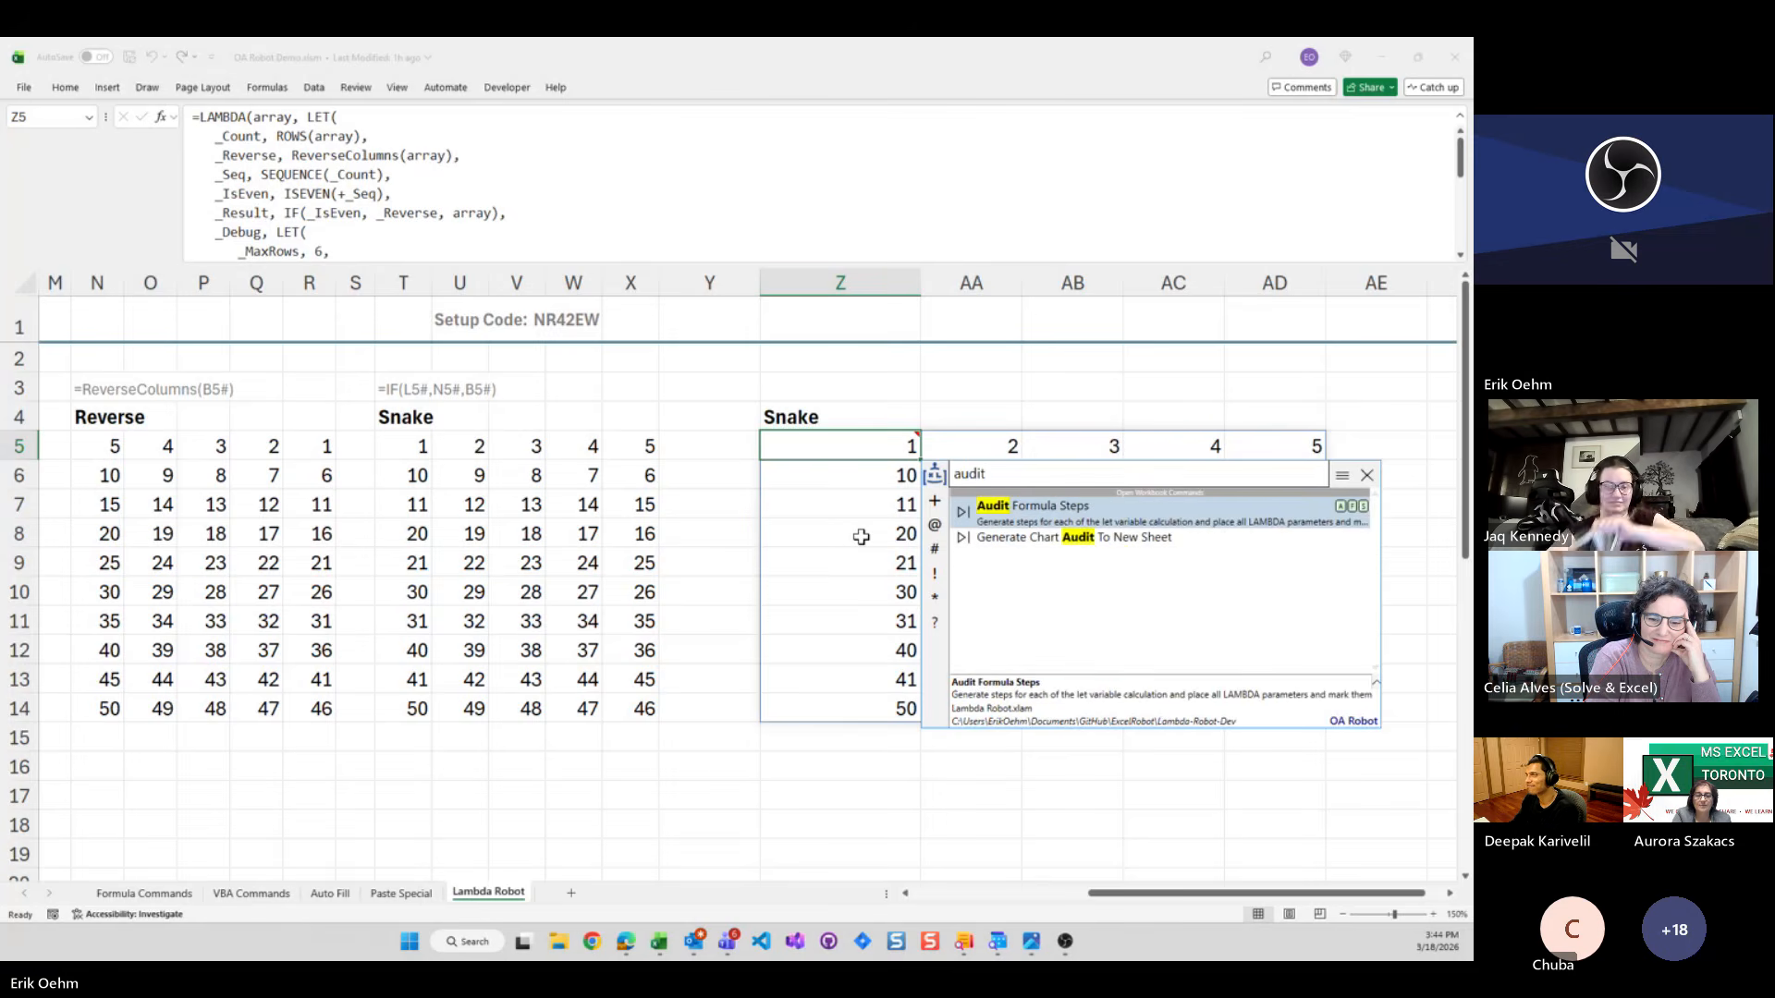
key("BackSpace")
key("BackSpace")
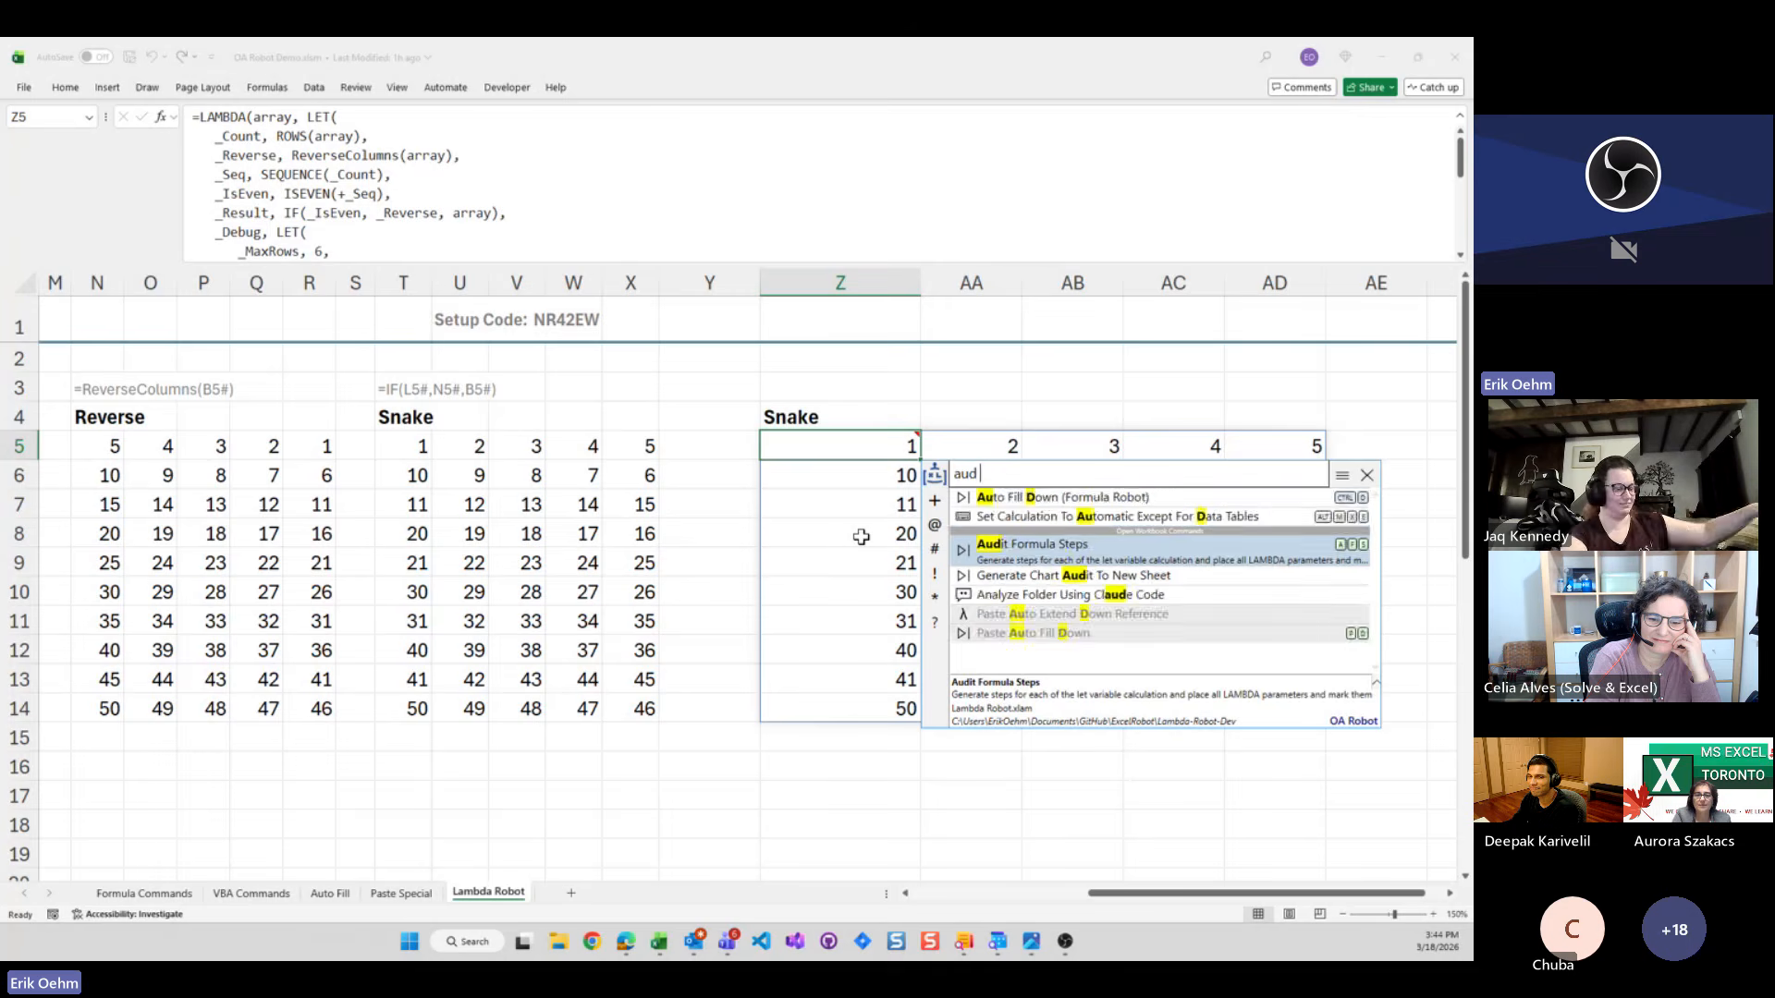
key("BackSpace")
key("BackSpace")
type("fs")
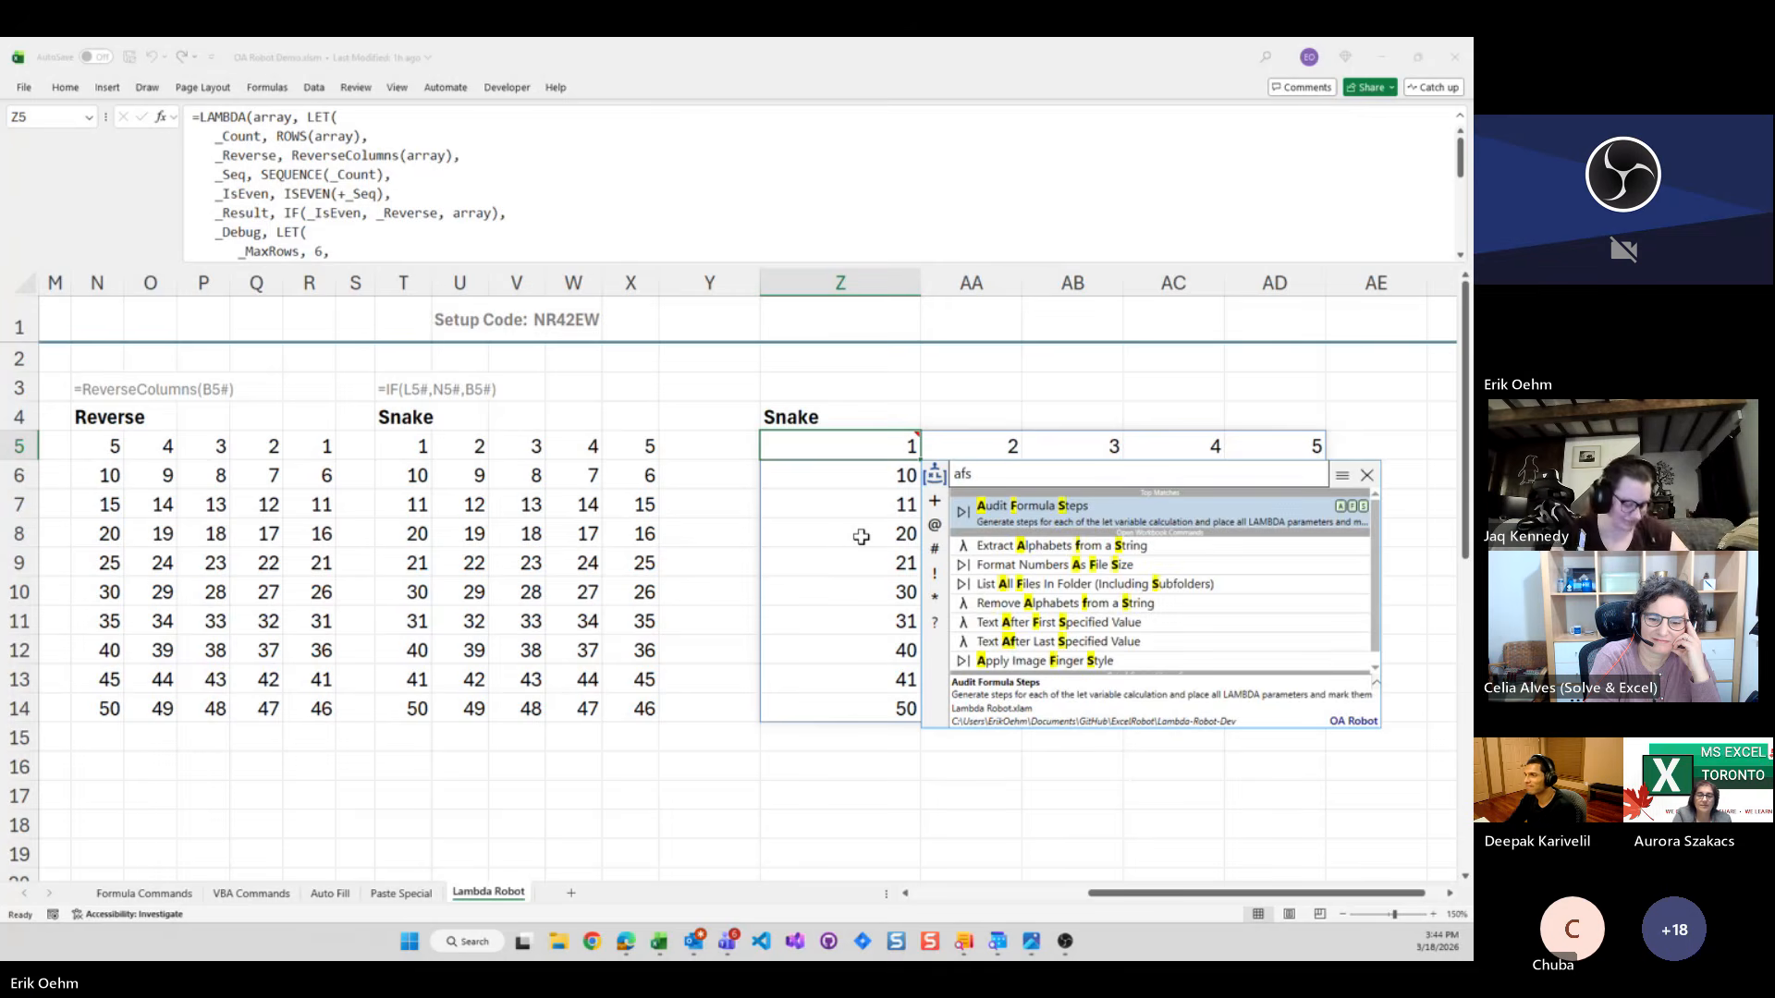
key("Return")
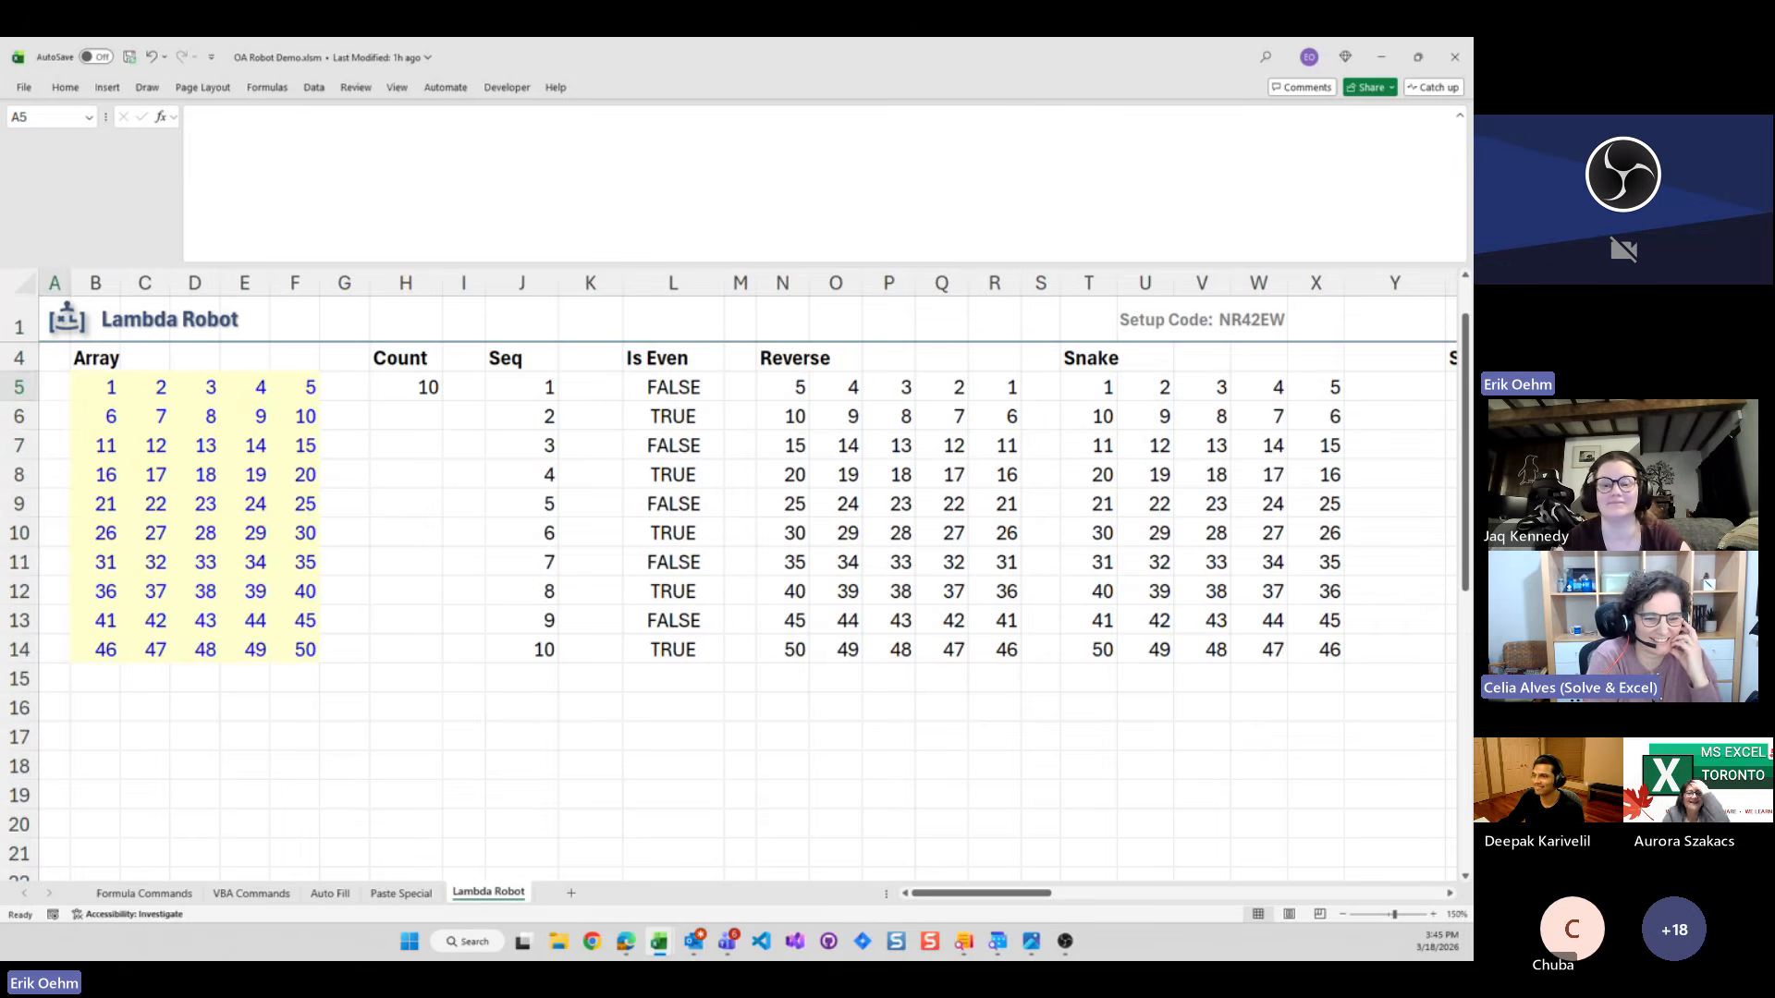
Switch to the Microautomations Slides workbook showing the 'Microautomate Everything' slide
key("alt+Tab")
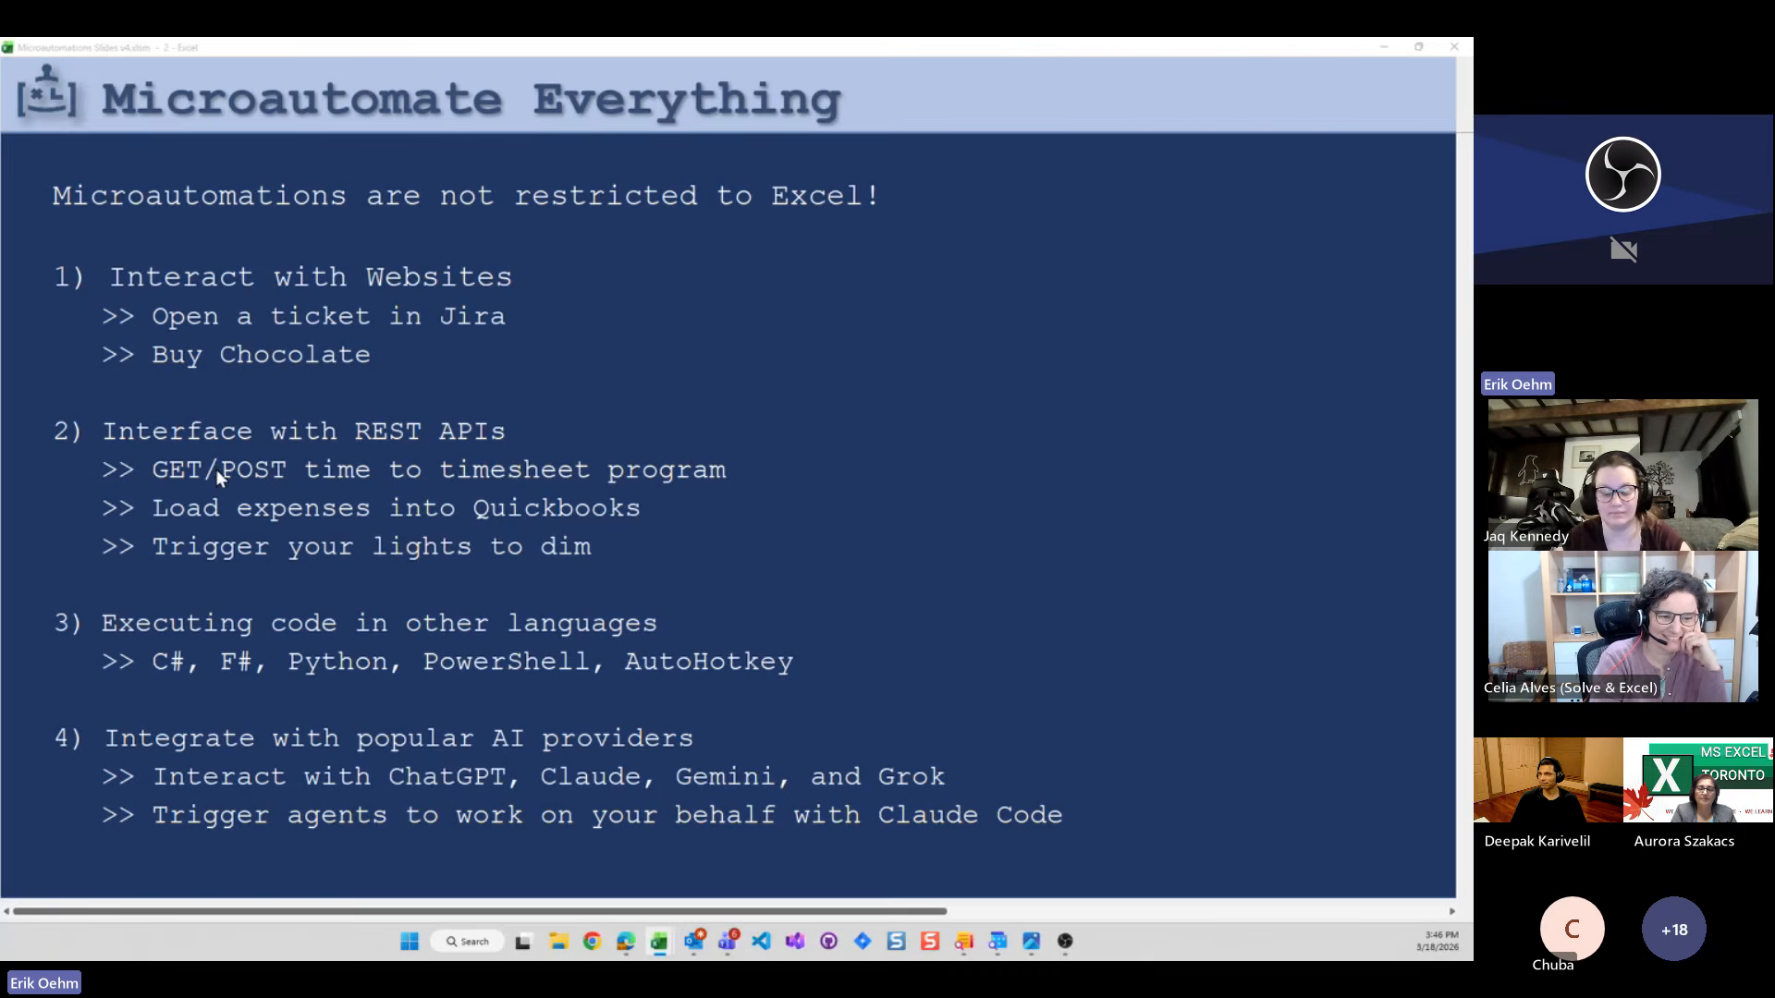
left_click(179, 479)
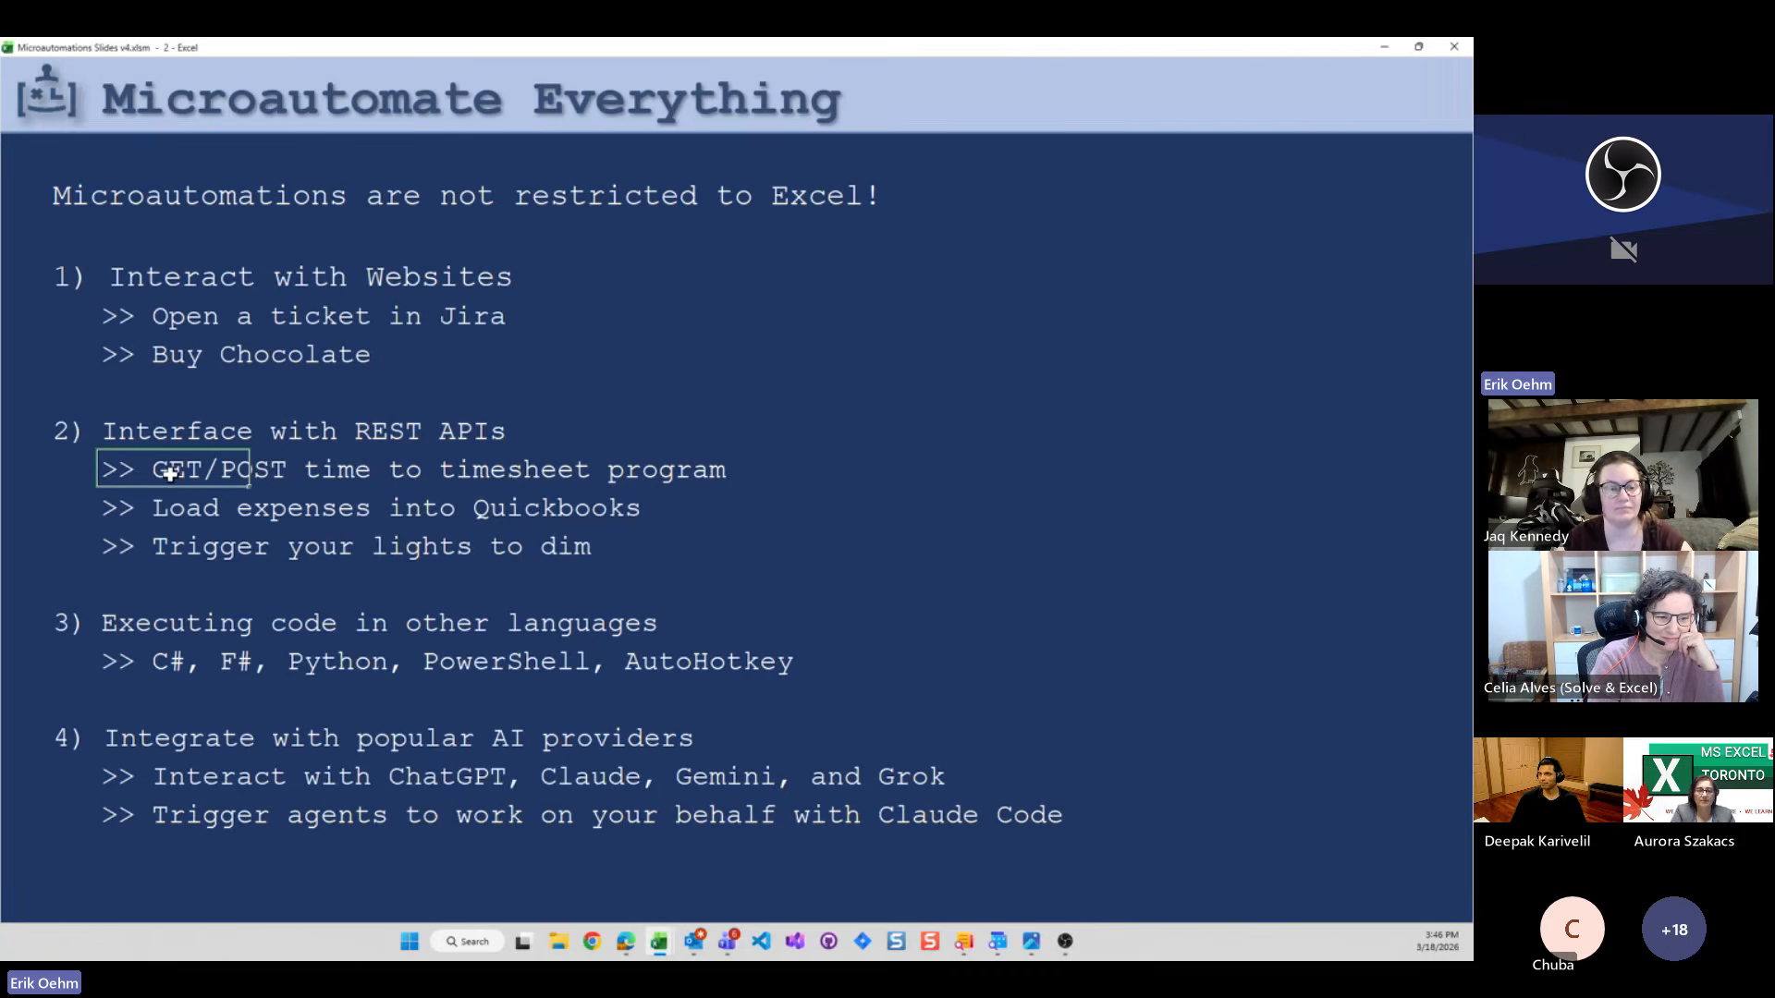
left_click(202, 521)
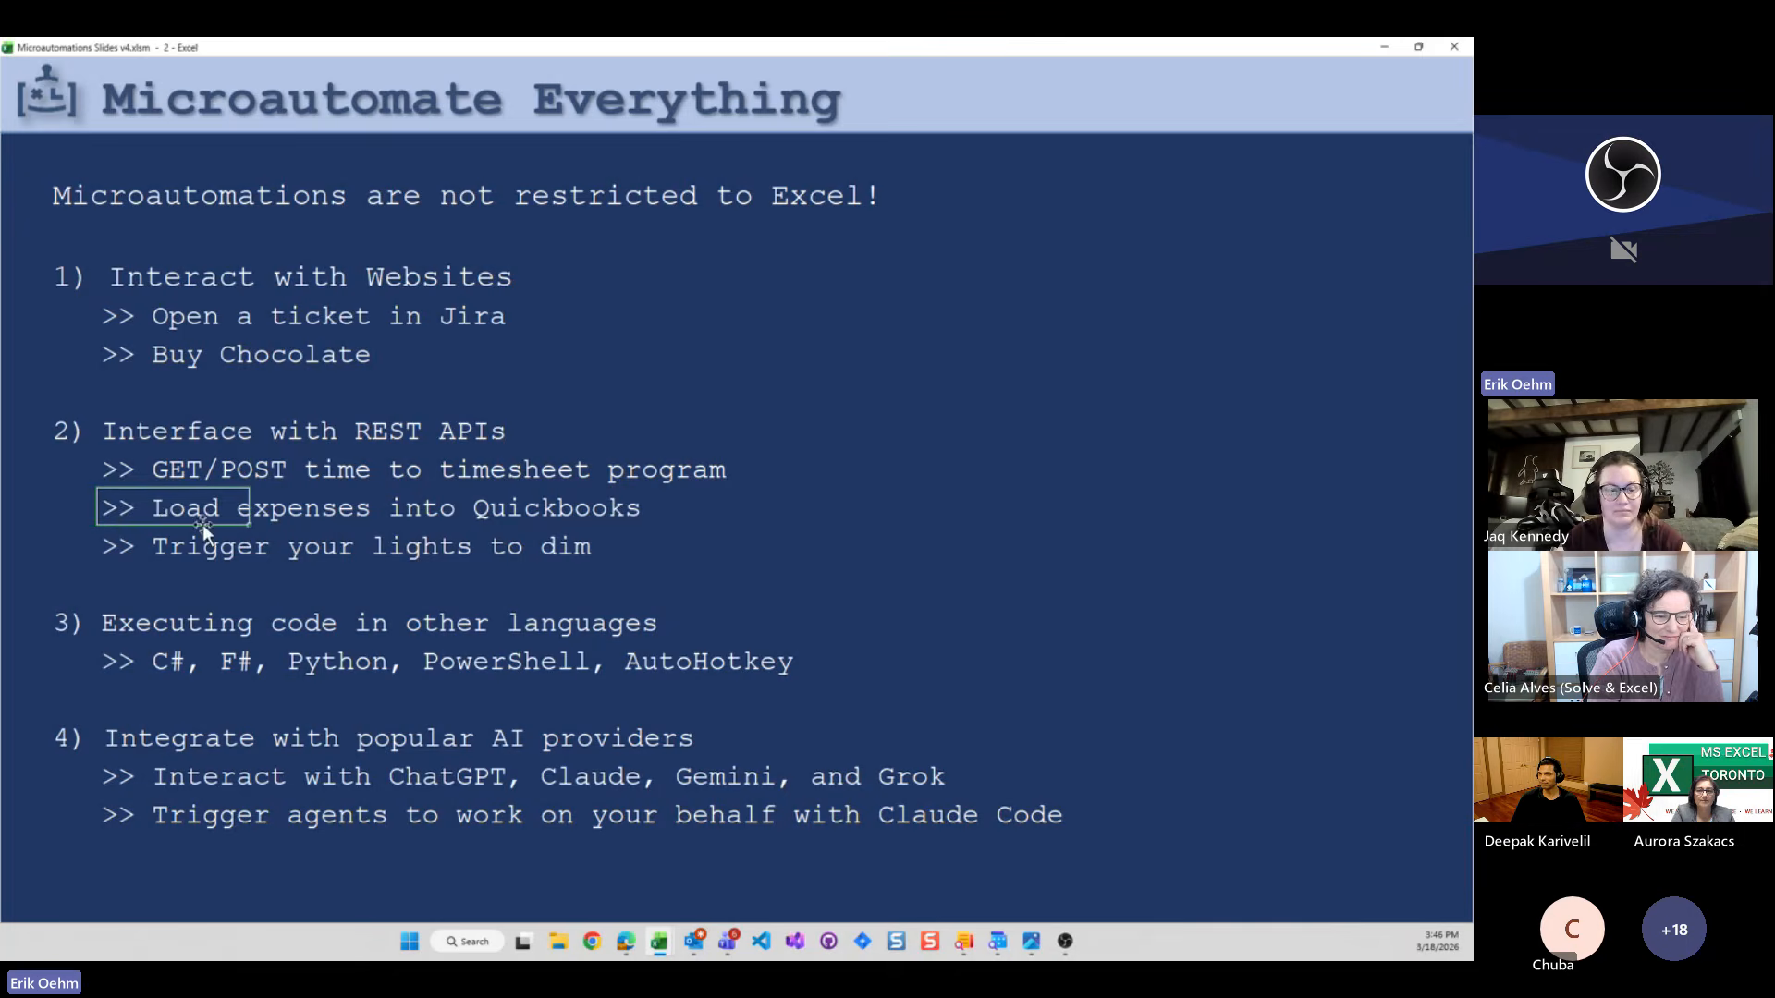
left_click(159, 559)
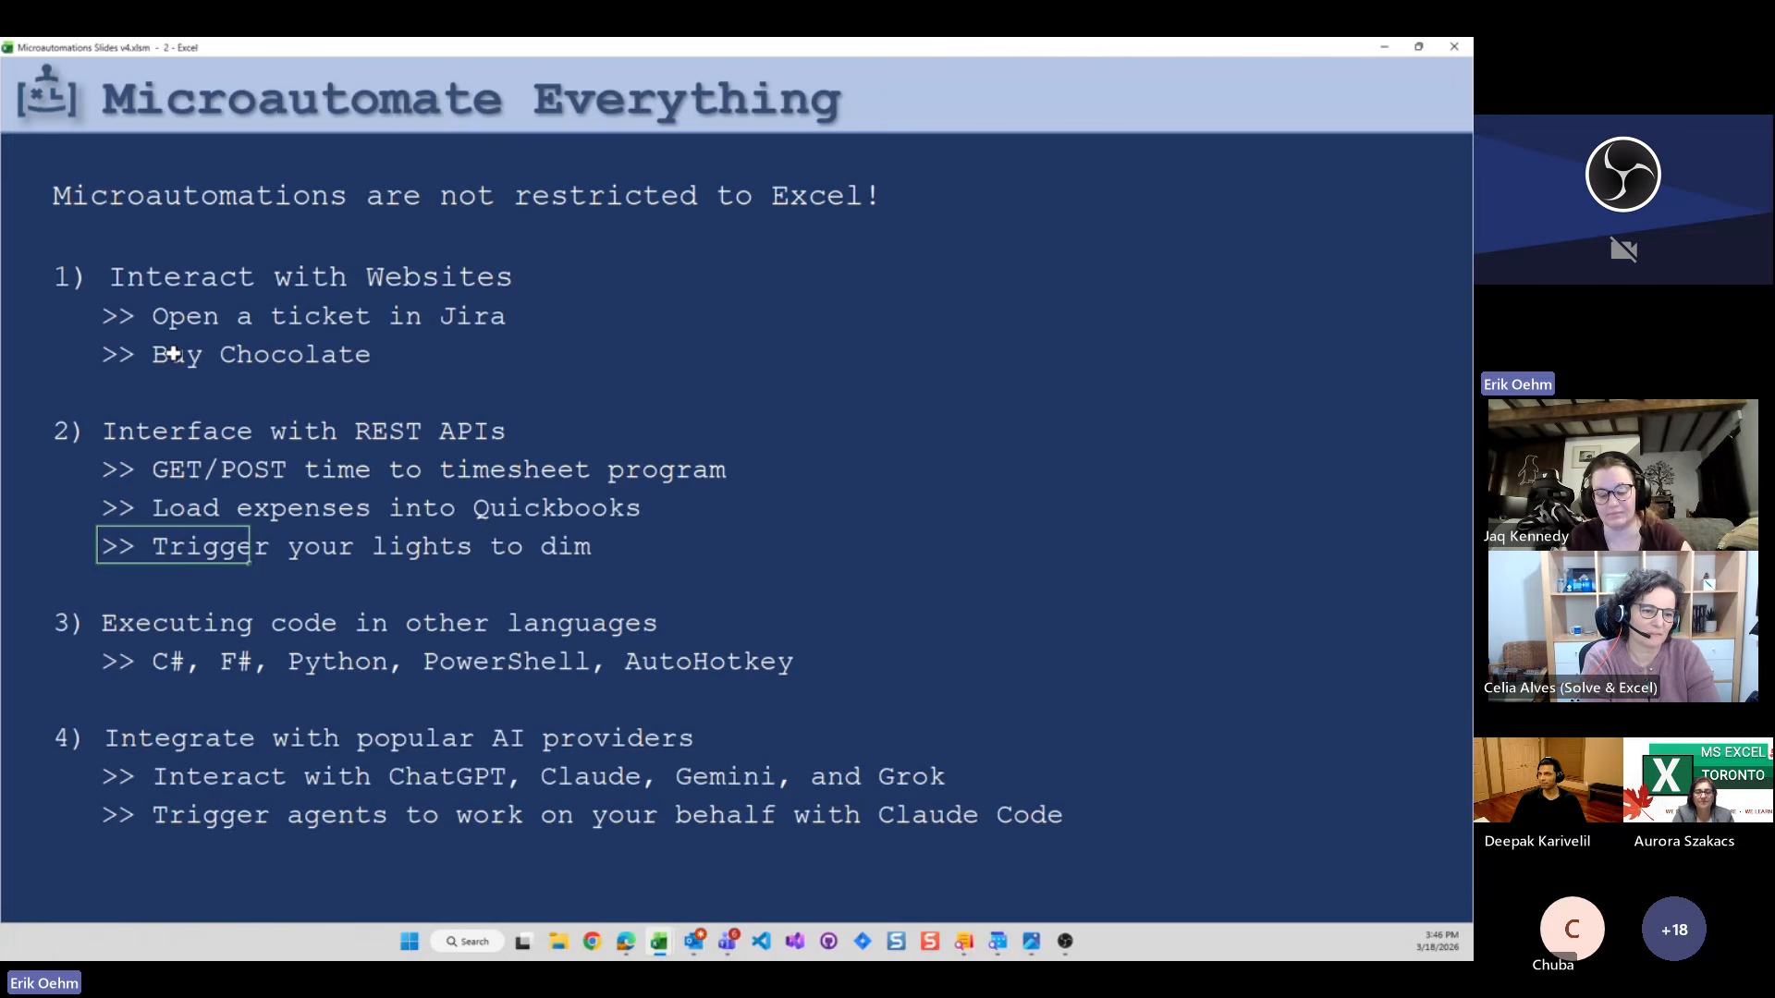
key("alt+Tab")
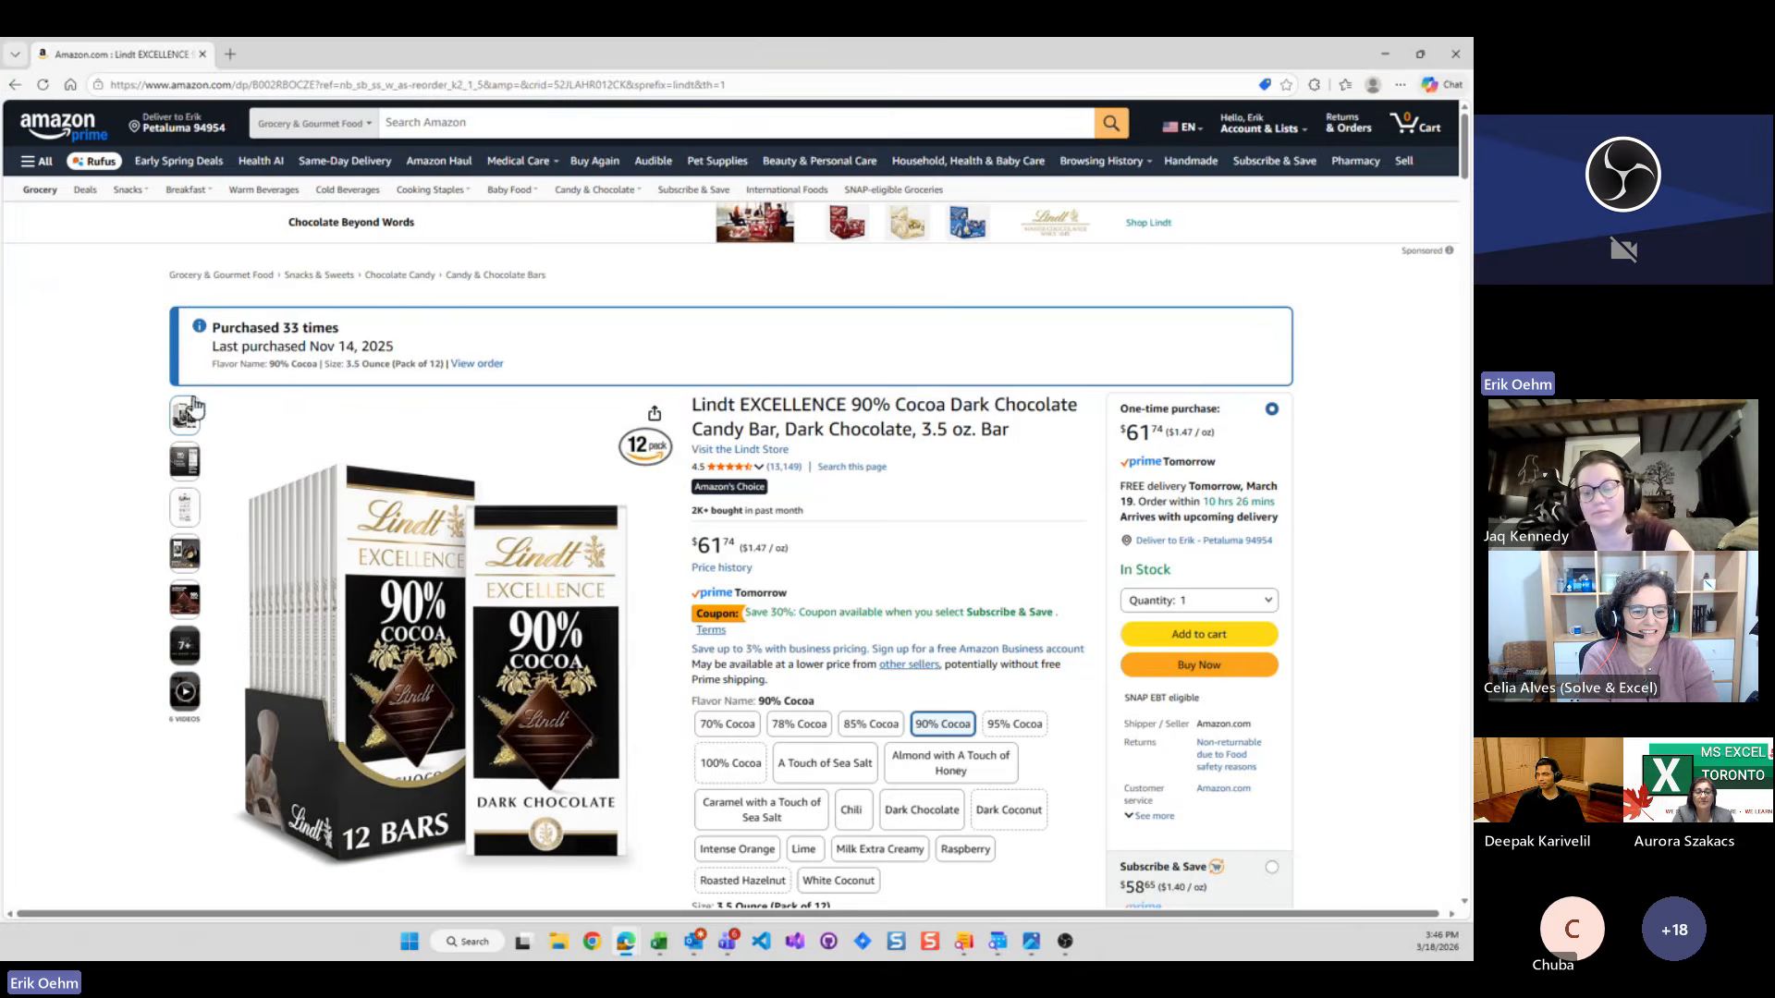
left_click(1385, 53)
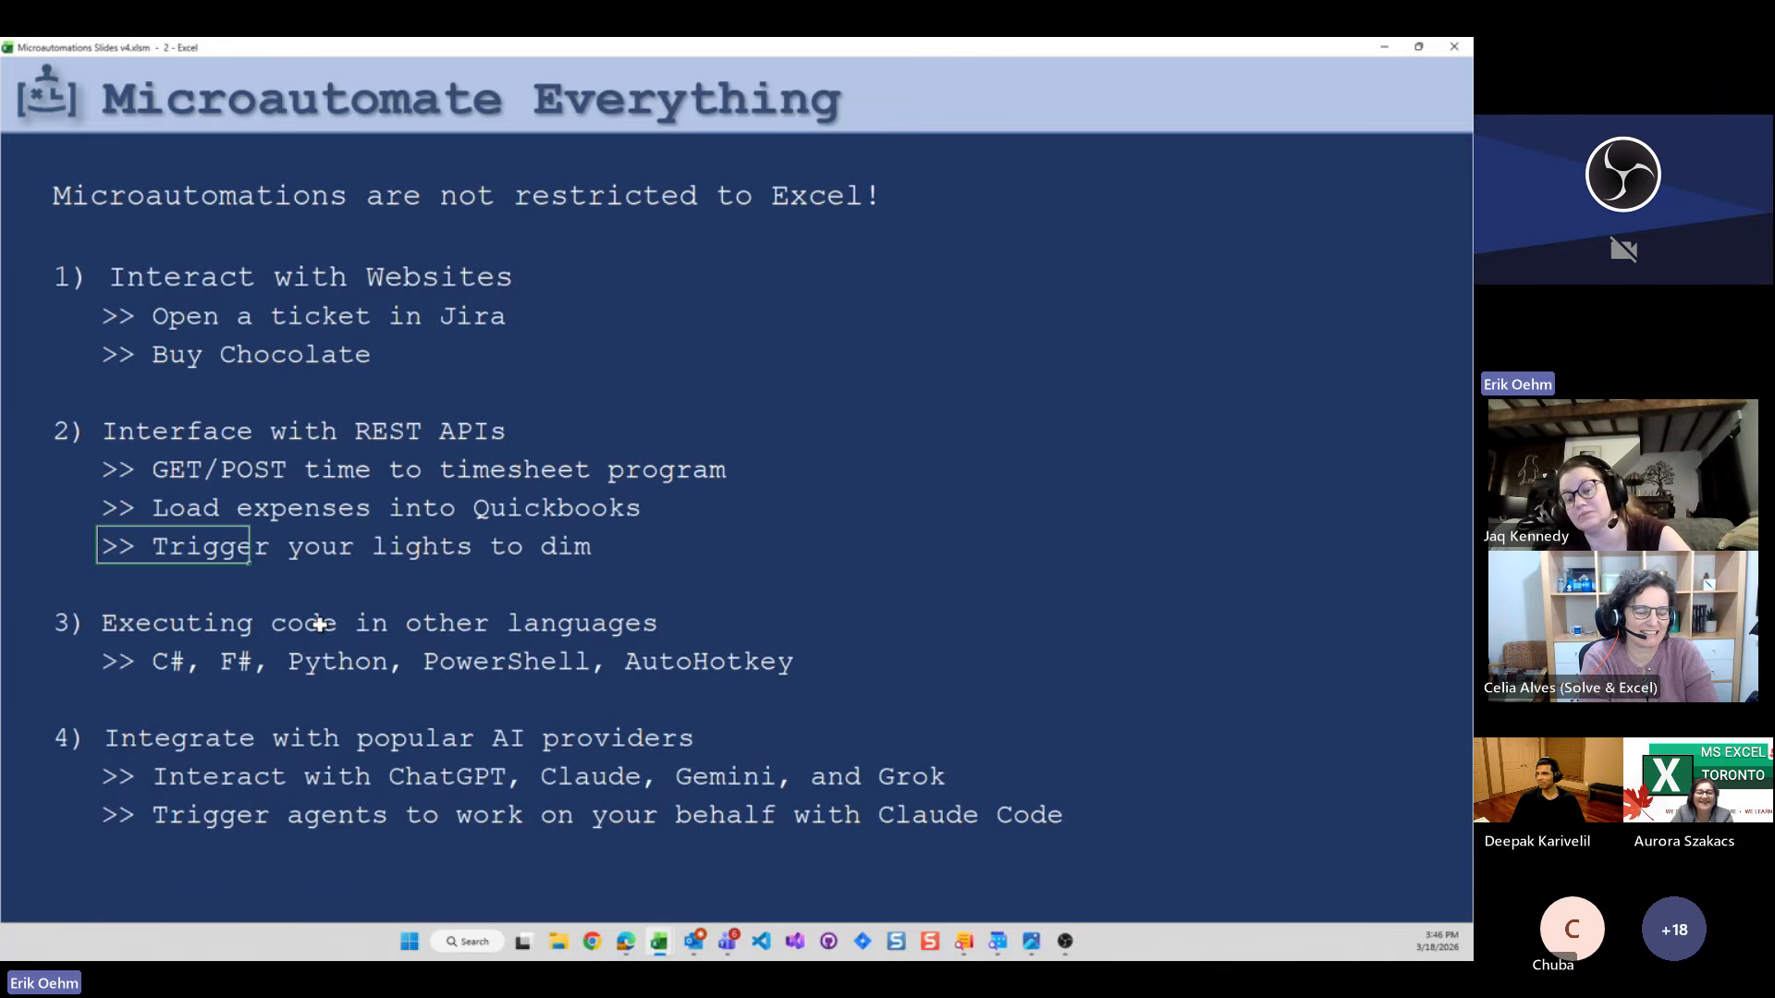
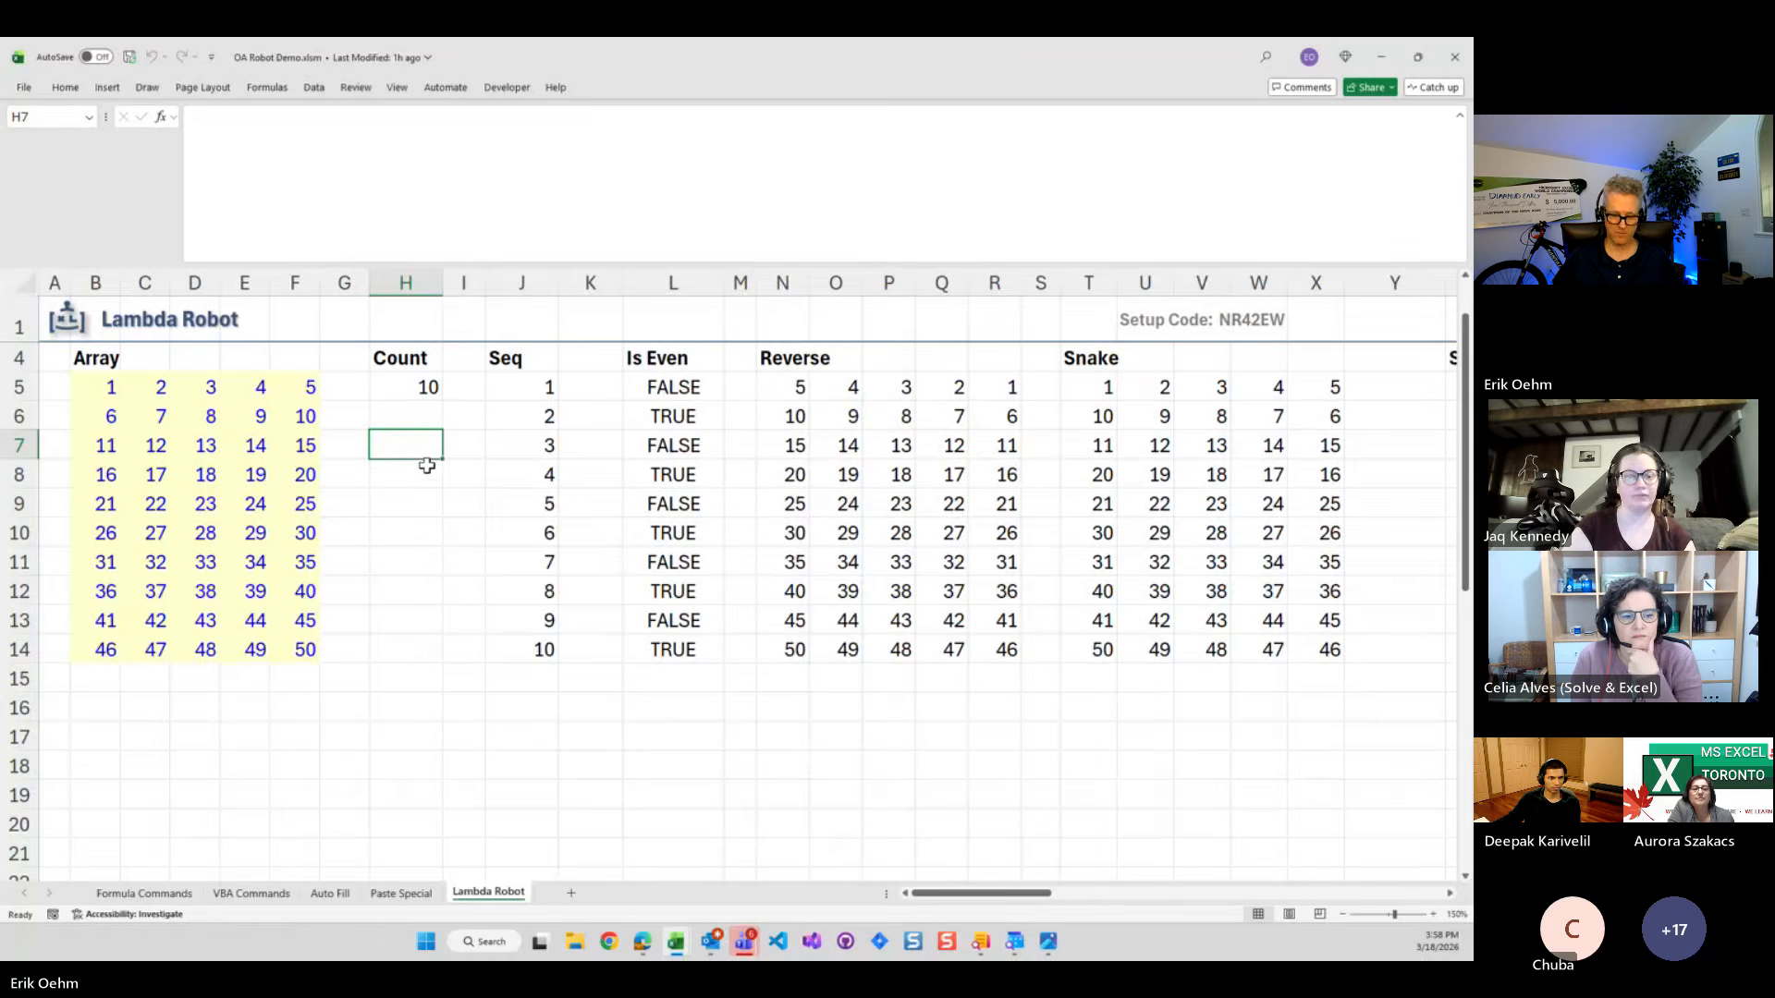
Open OA Robot's add-command-collection list showing OA Robot Demo.xlsm, Array Robot Vol 1.xlsm and Excel Robot.xlsm
key("ctrl+shift+r")
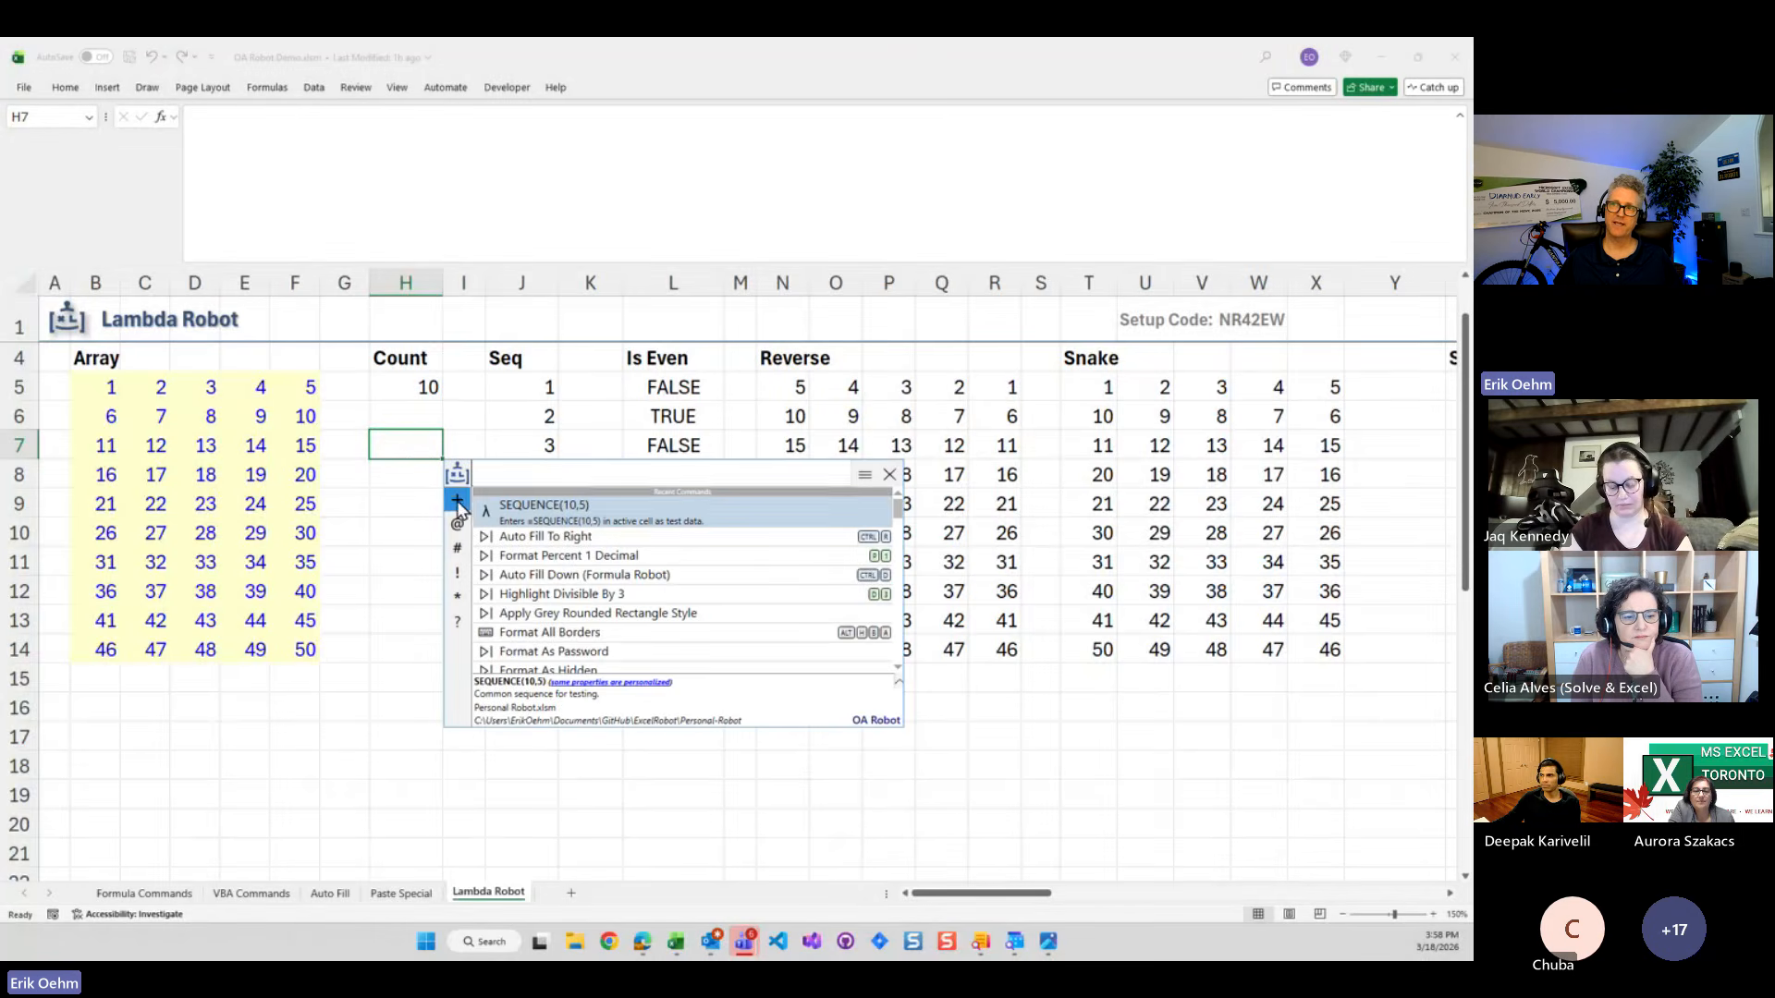
left_click(457, 500)
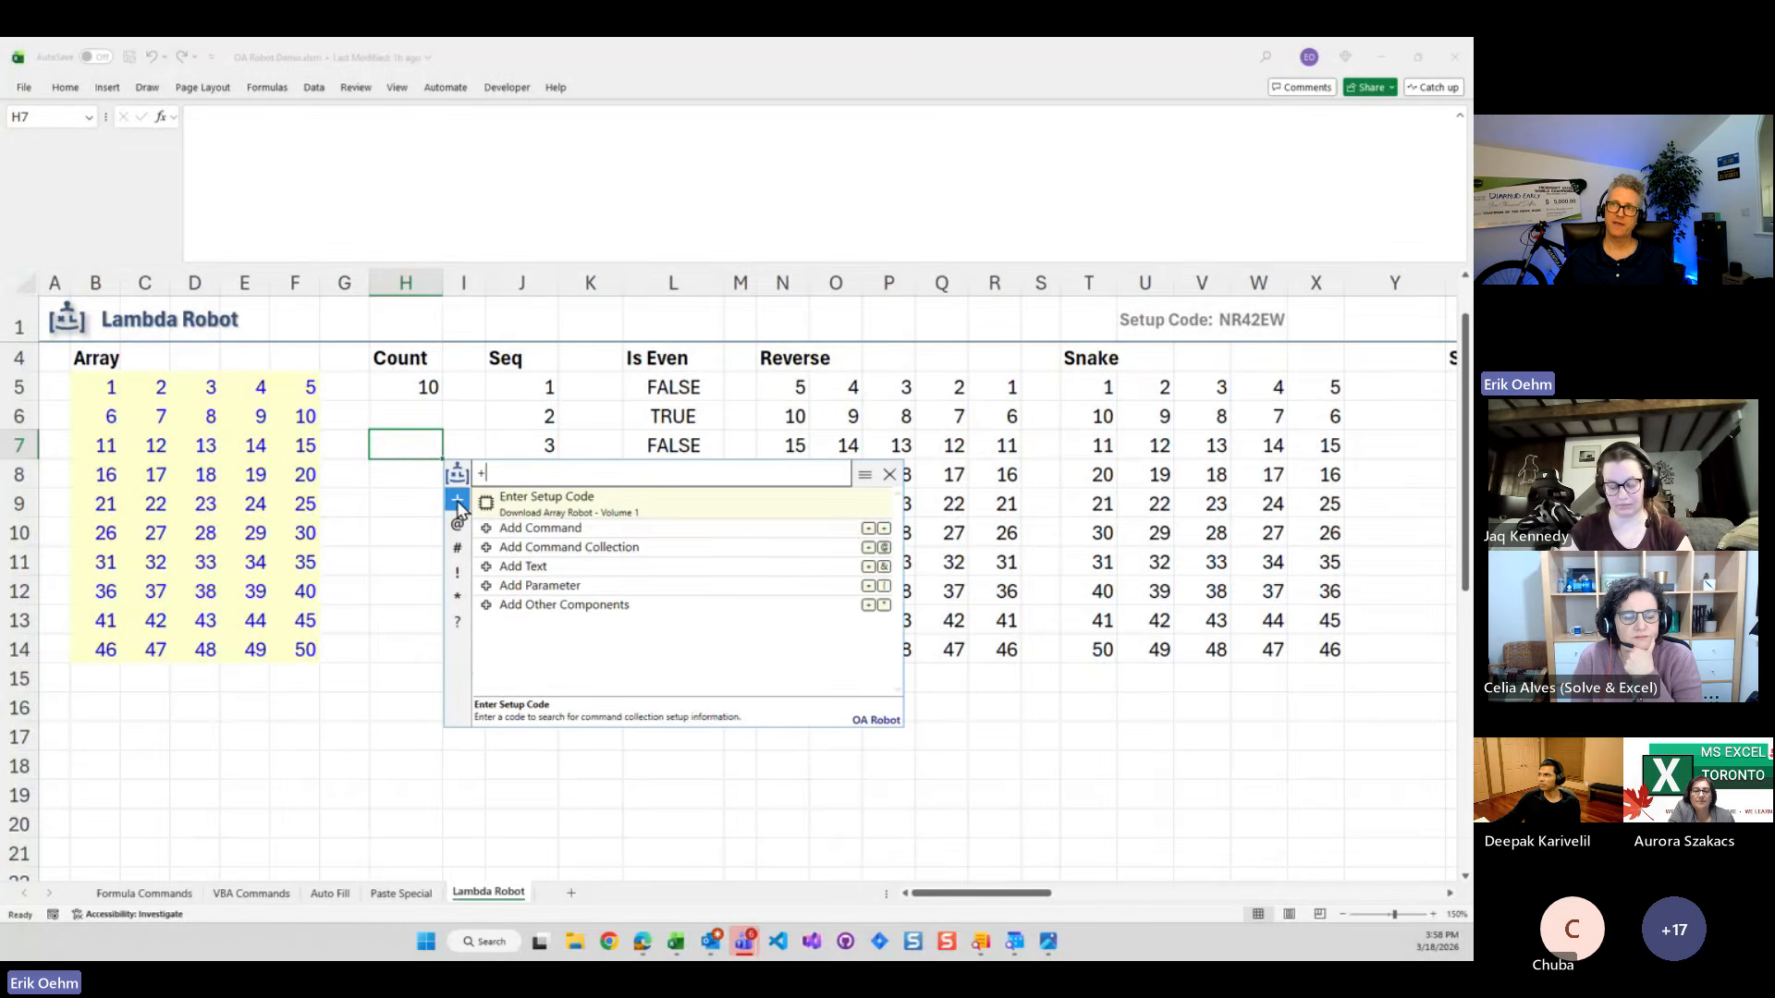
left_click(557, 551)
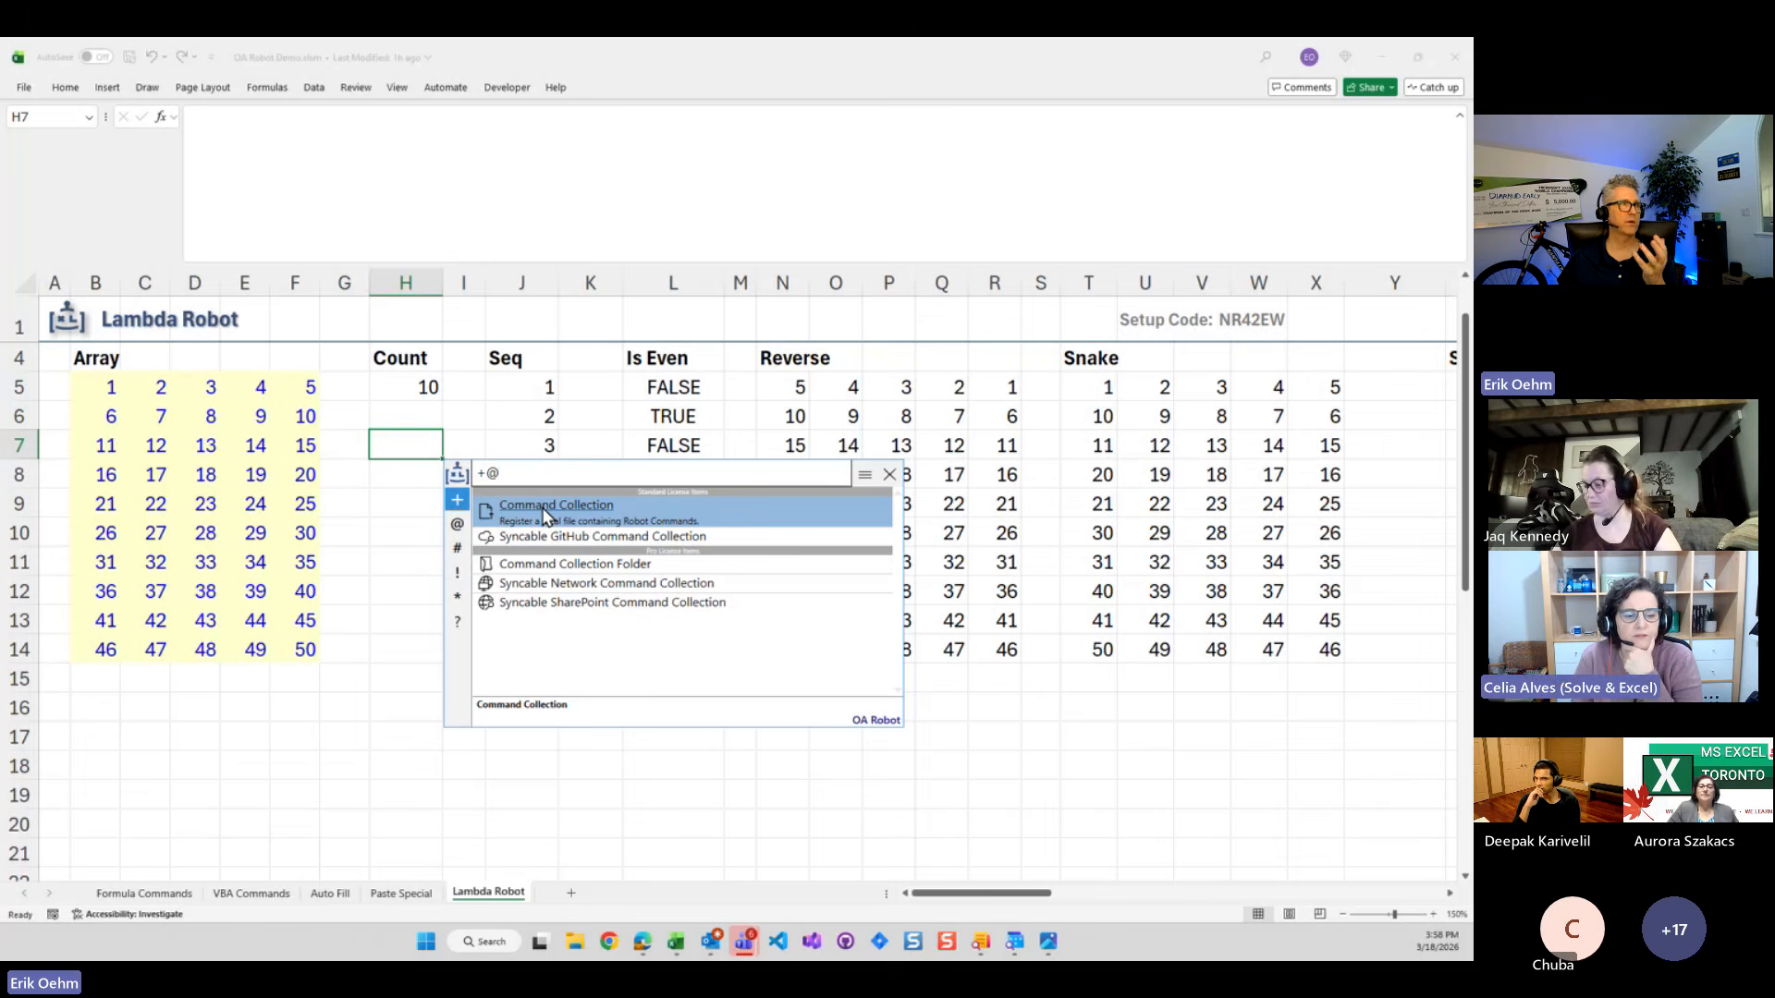
left_click(457, 526)
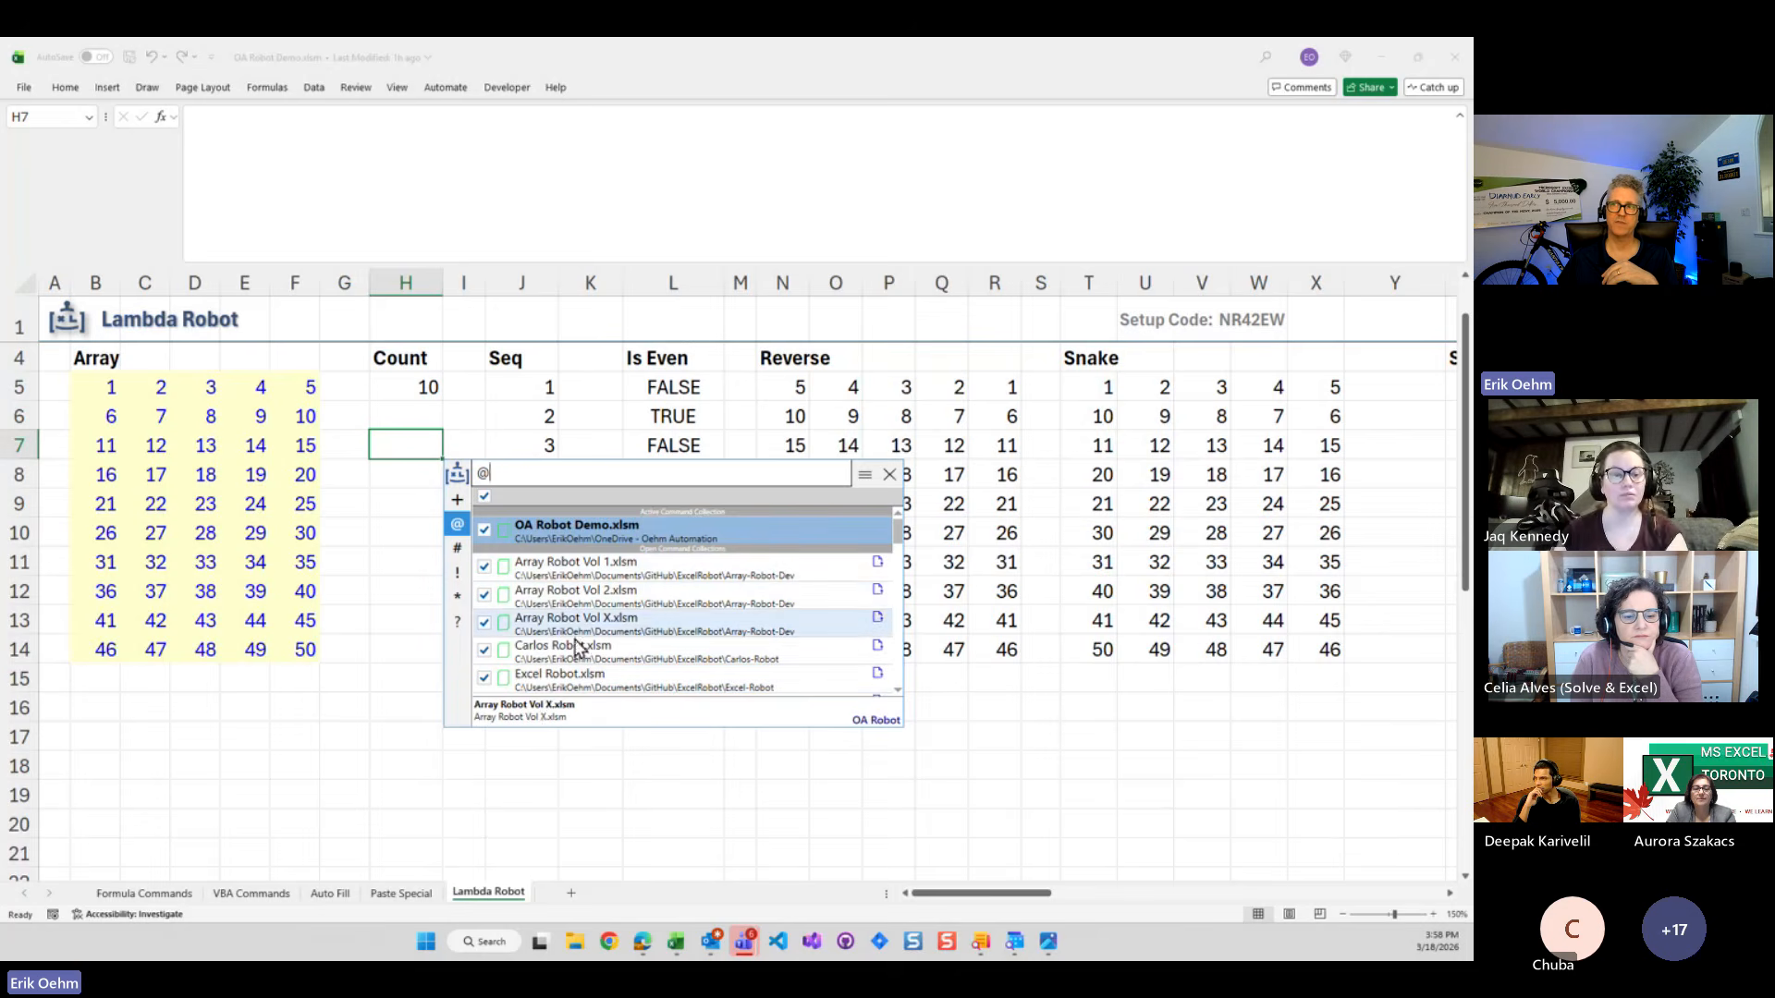
scroll(628, 684, "down", 2)
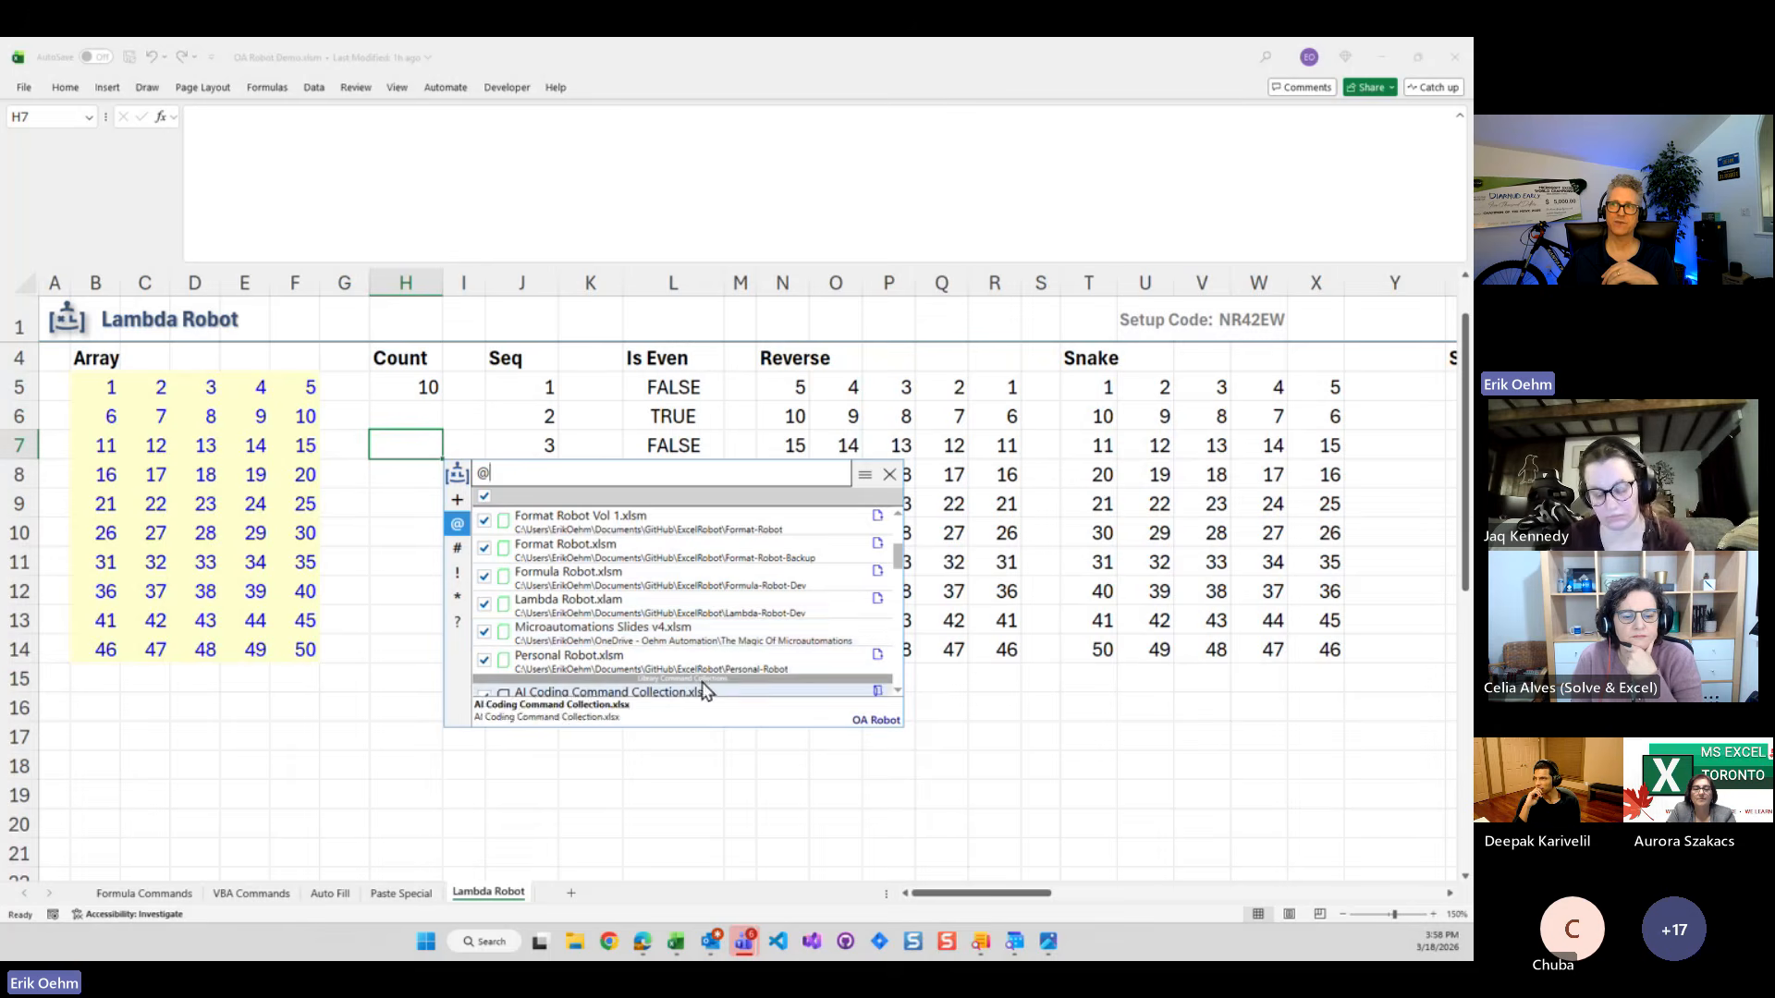
scroll(647, 647, "up", 3)
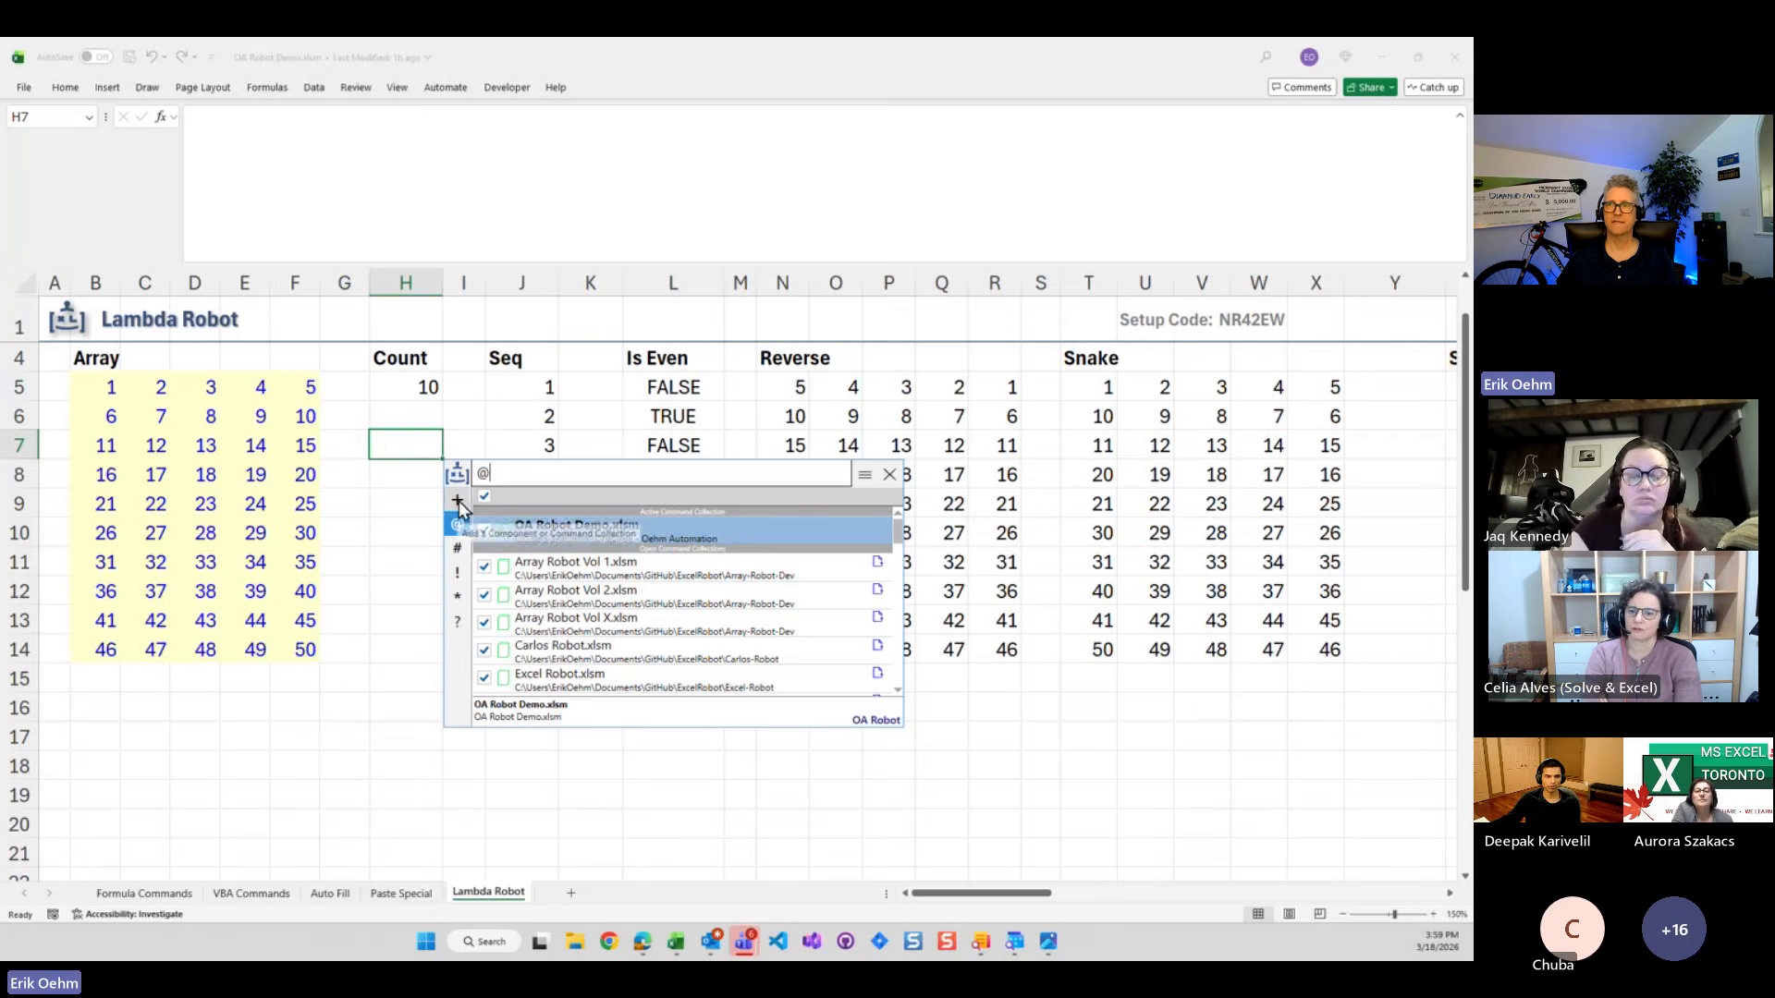
Review the kinds of command collection that can be added, then dismiss the OA Robot palette
left_click(456, 500)
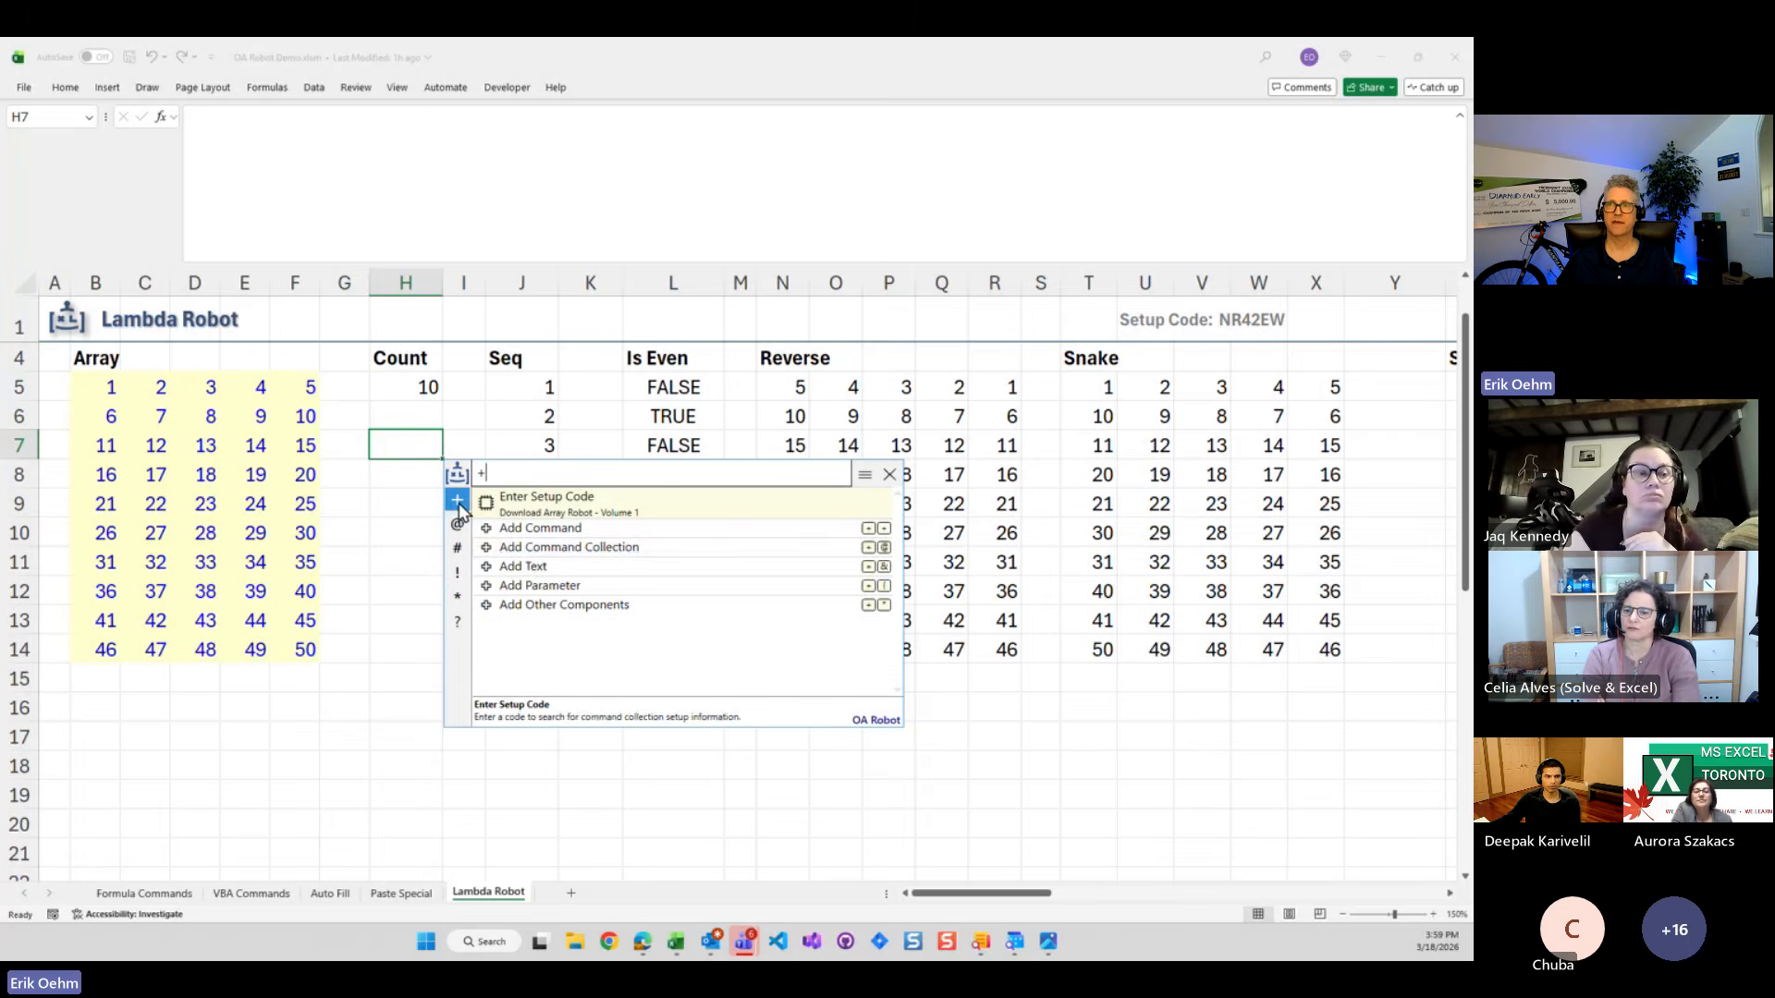
left_click(567, 549)
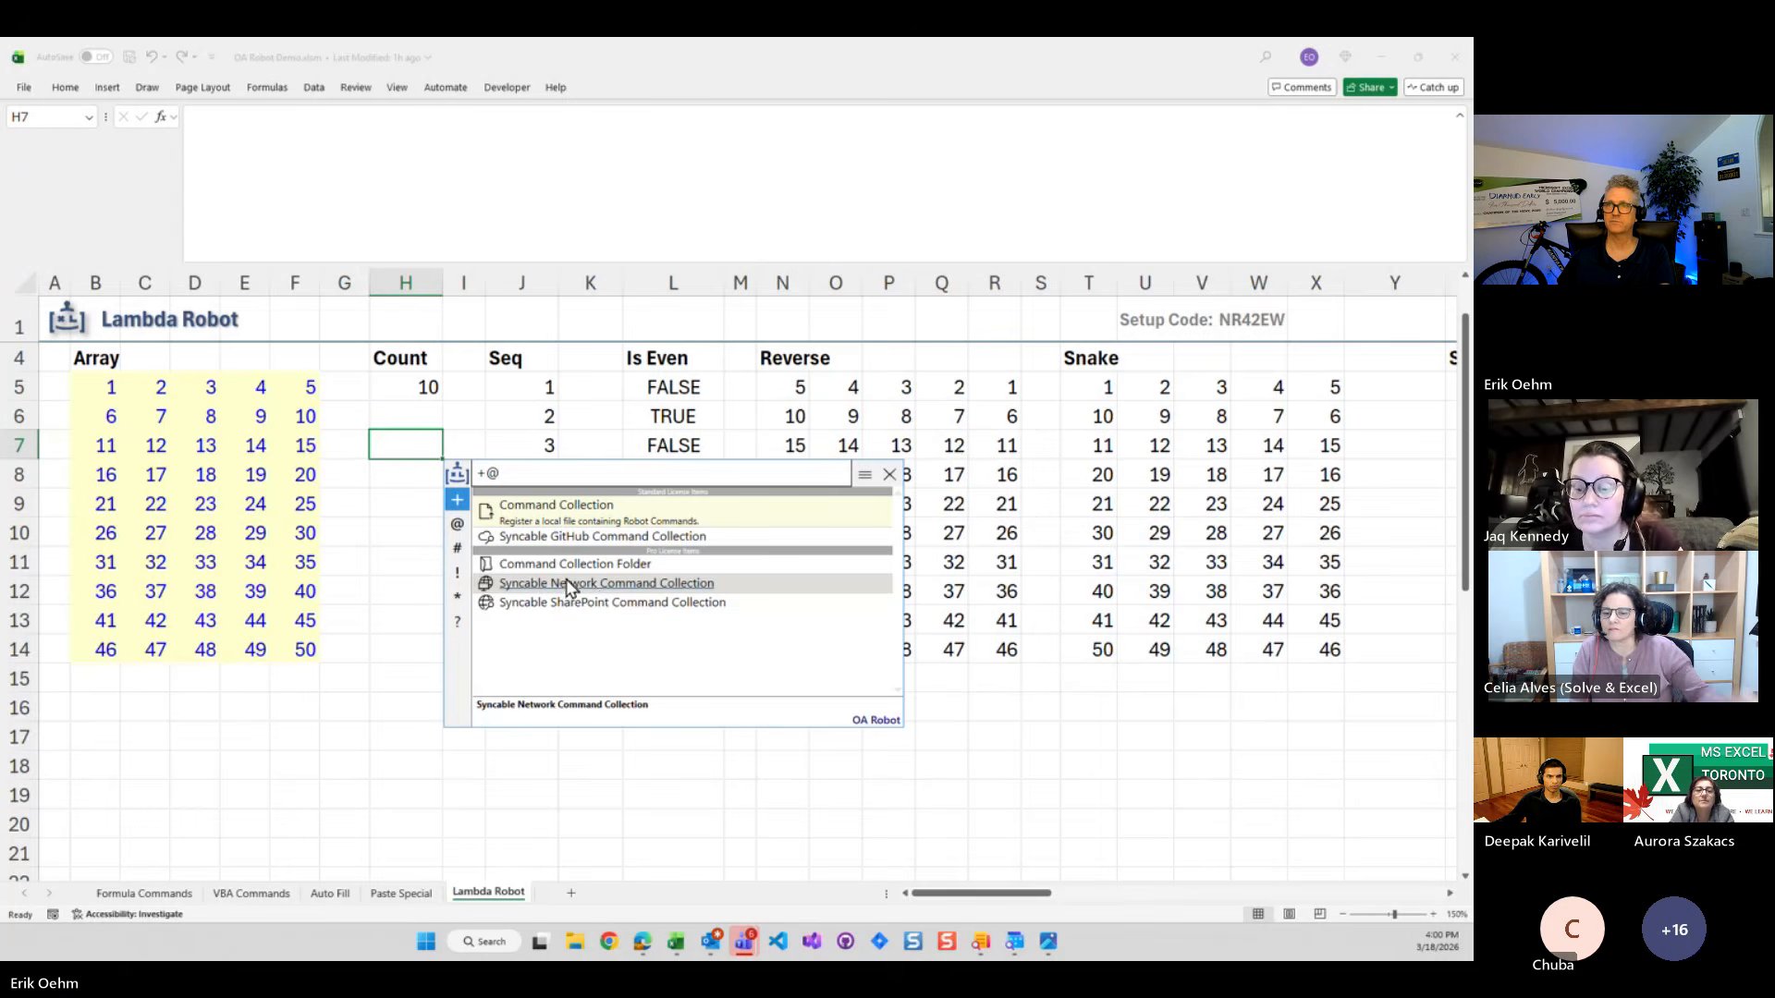
left_click(406, 446)
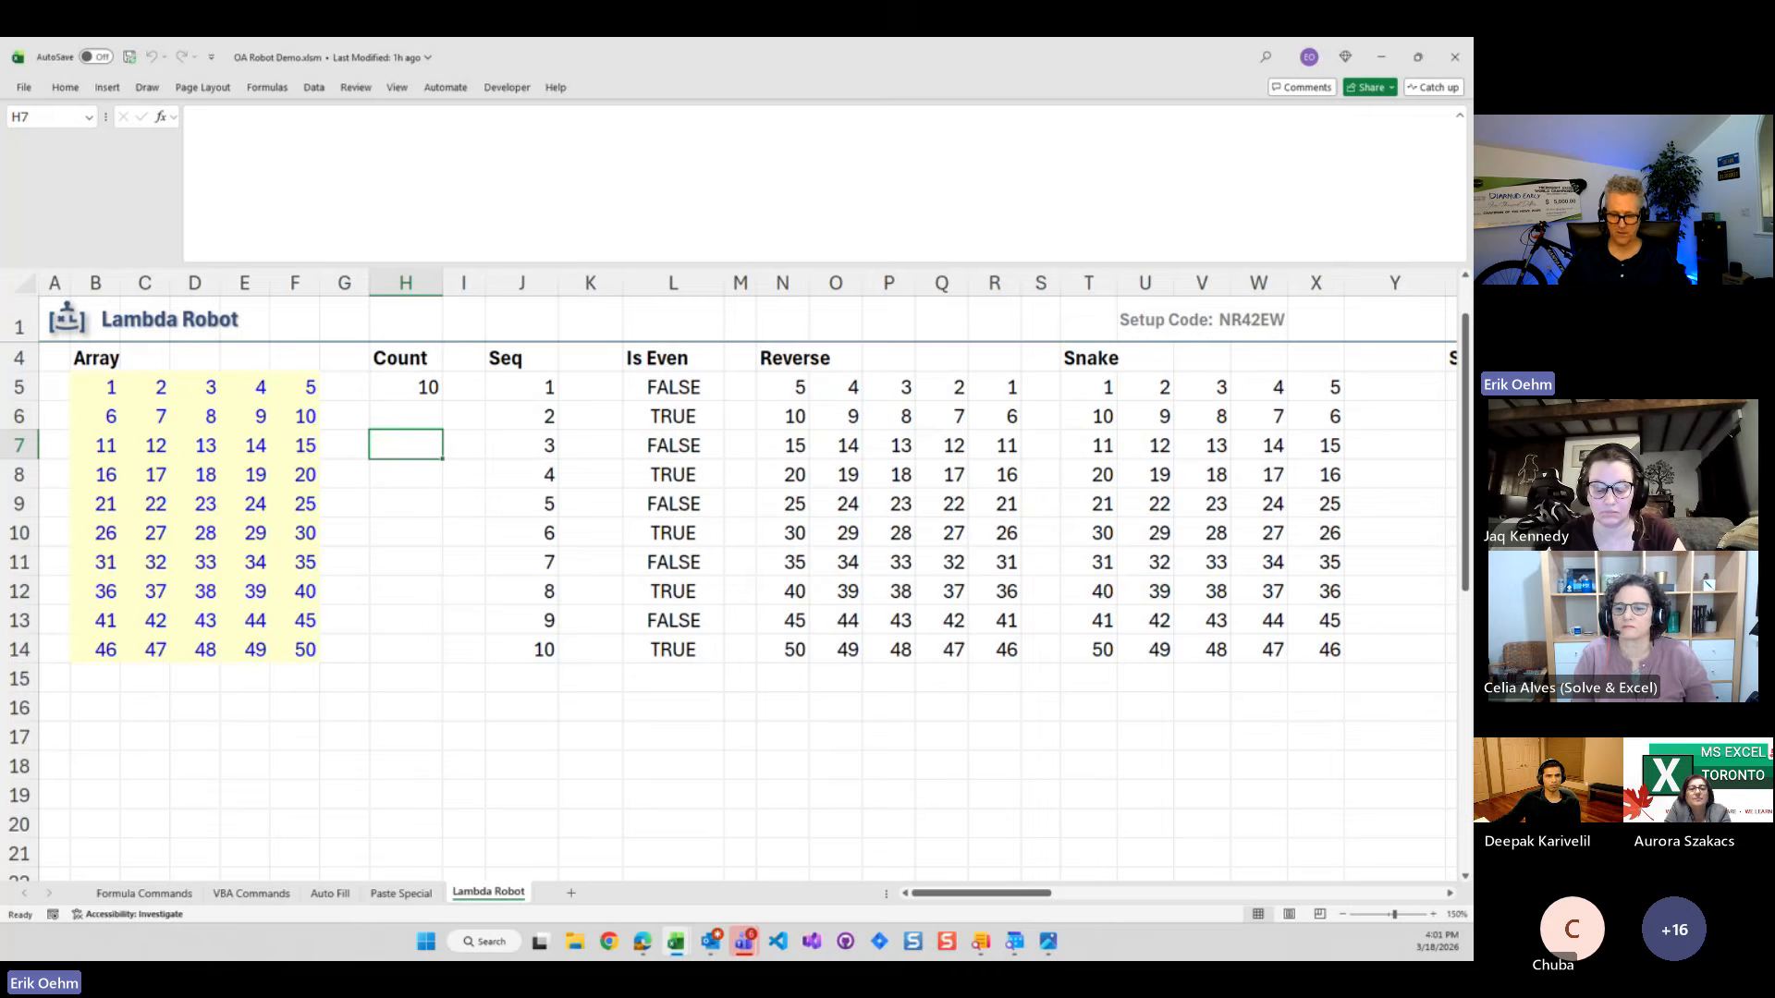
key("ctrl+shift+space")
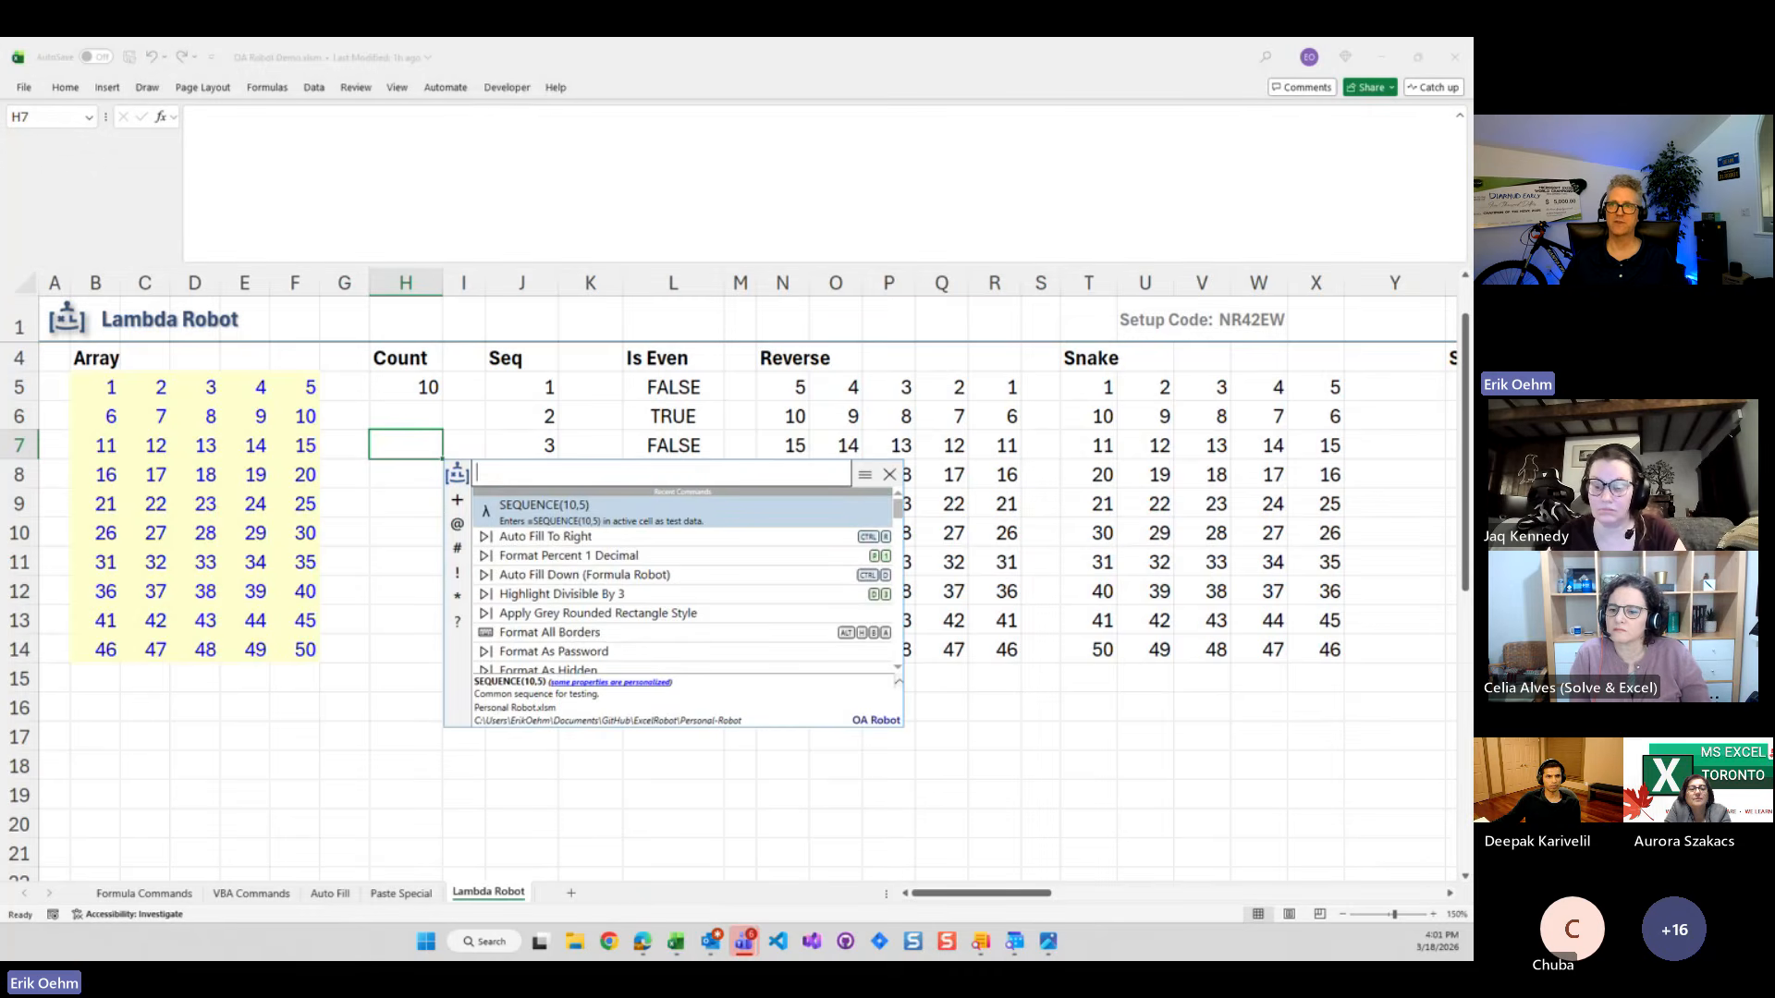
right_click(535, 514)
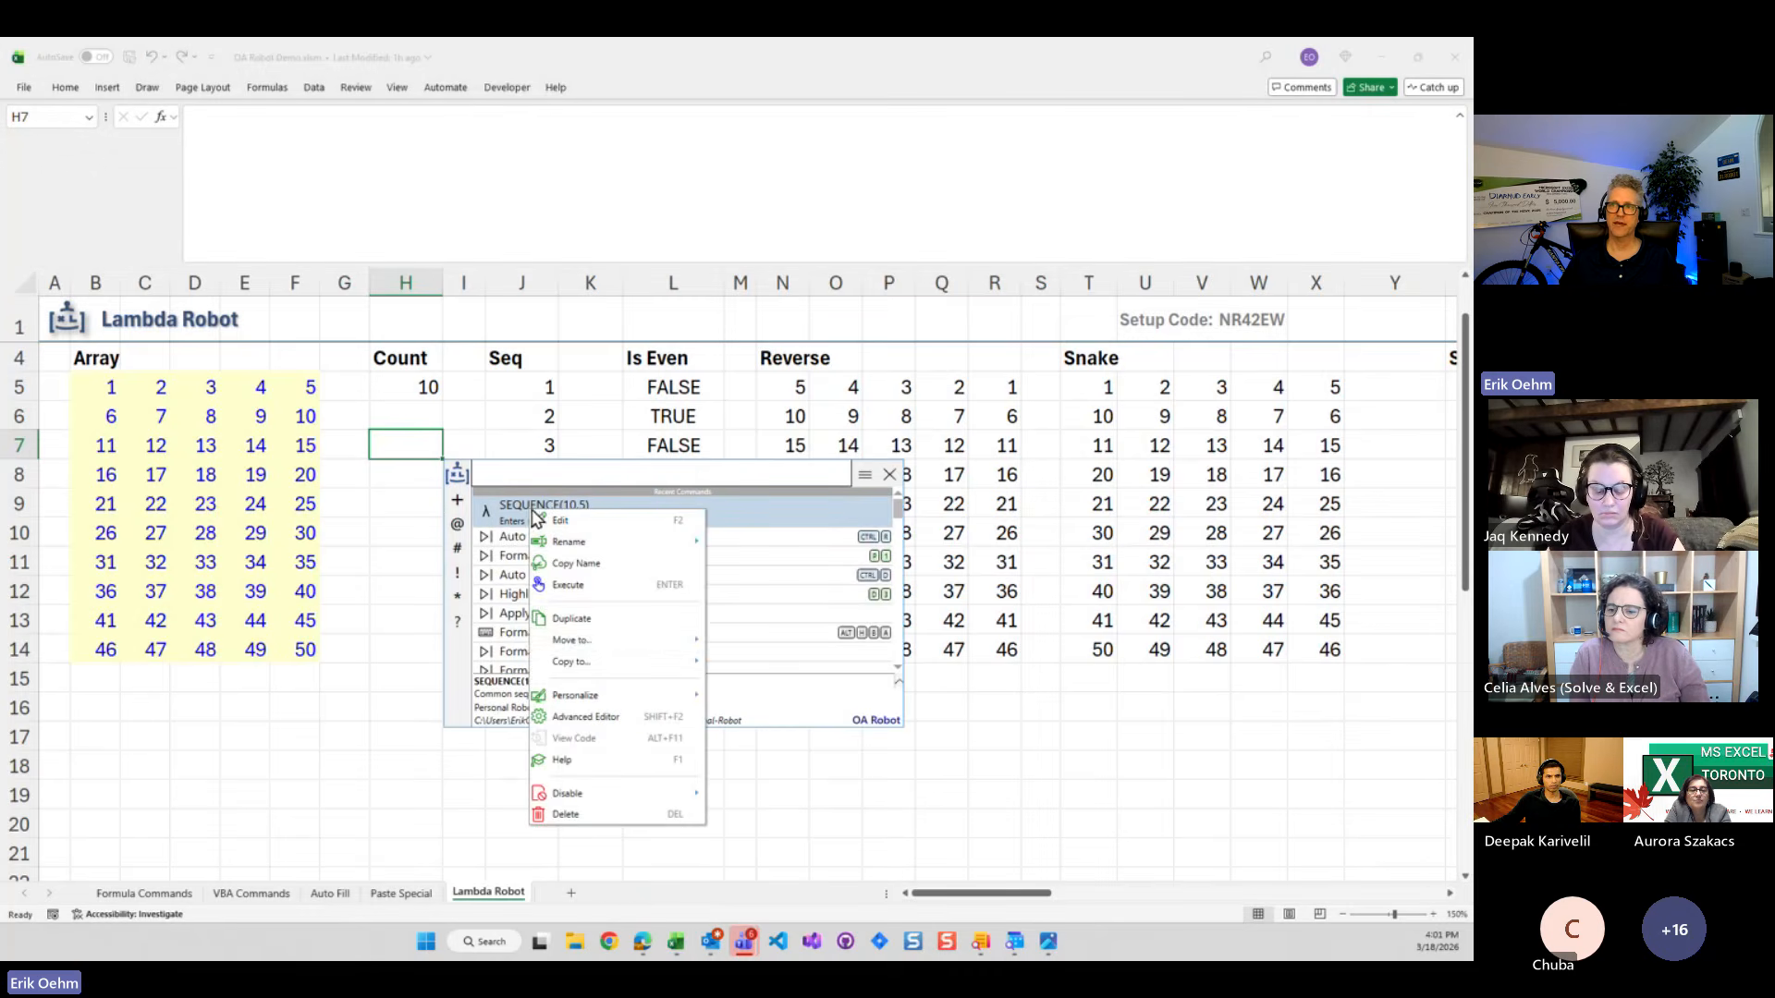
mouse_move(695, 643)
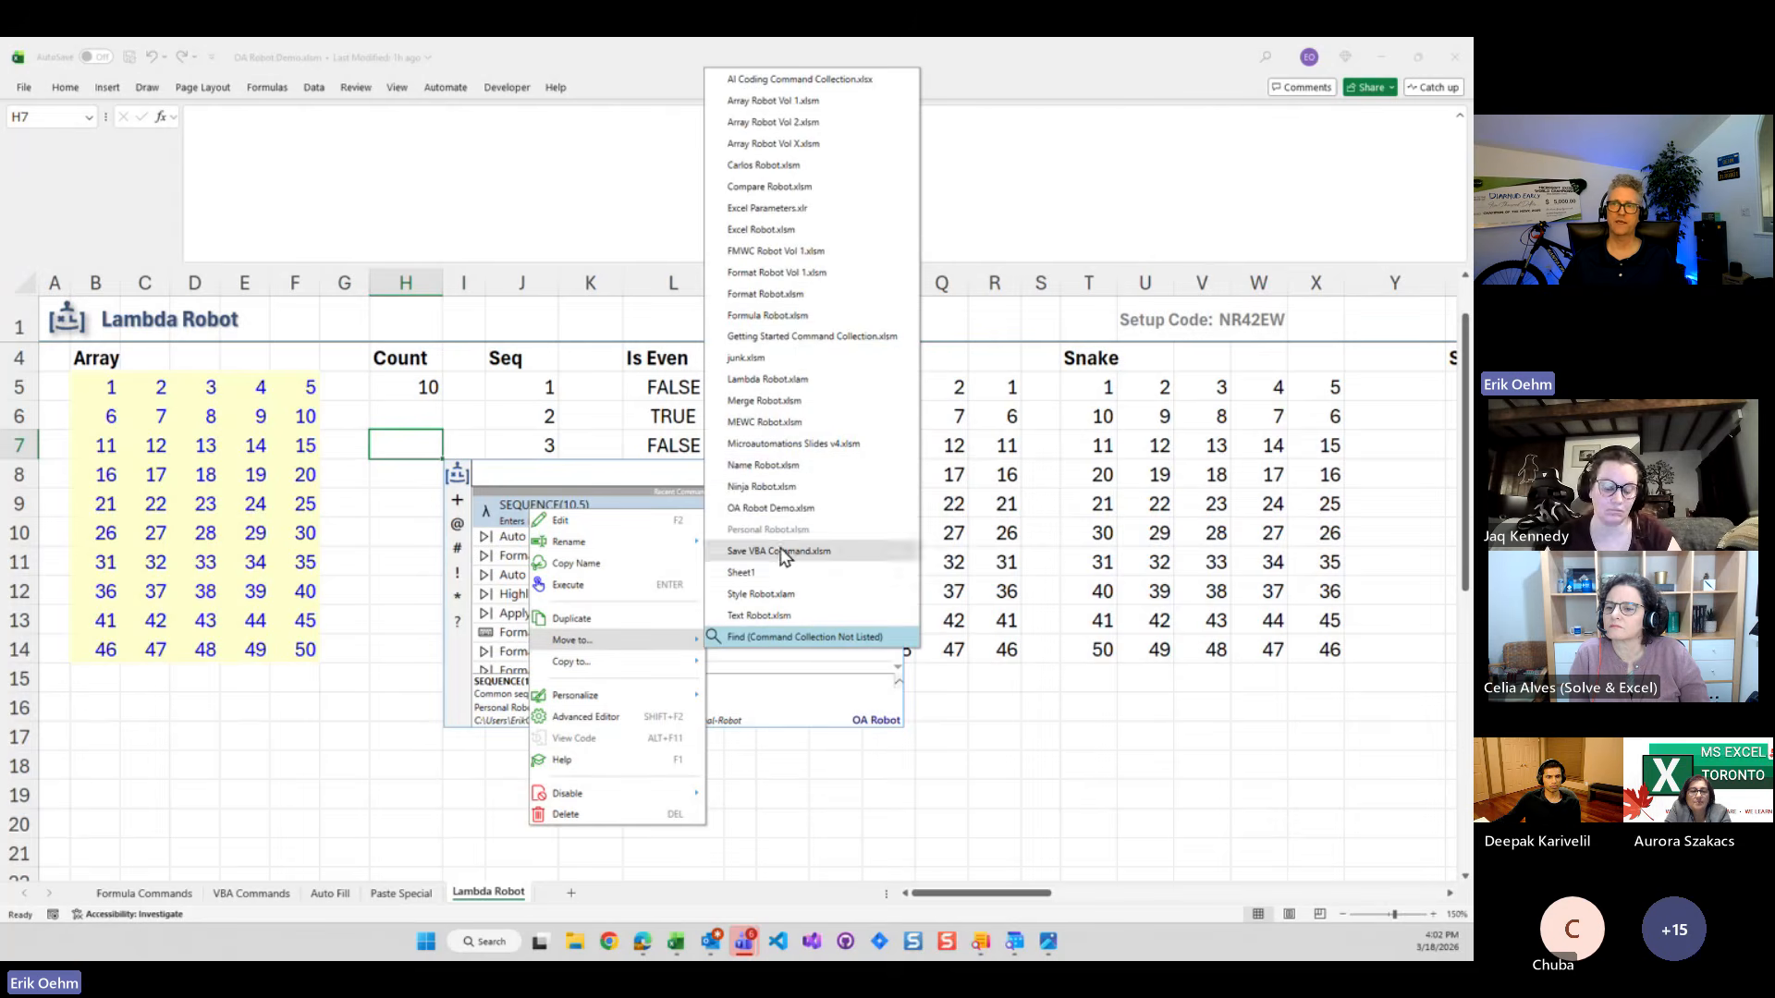
mouse_move(585, 667)
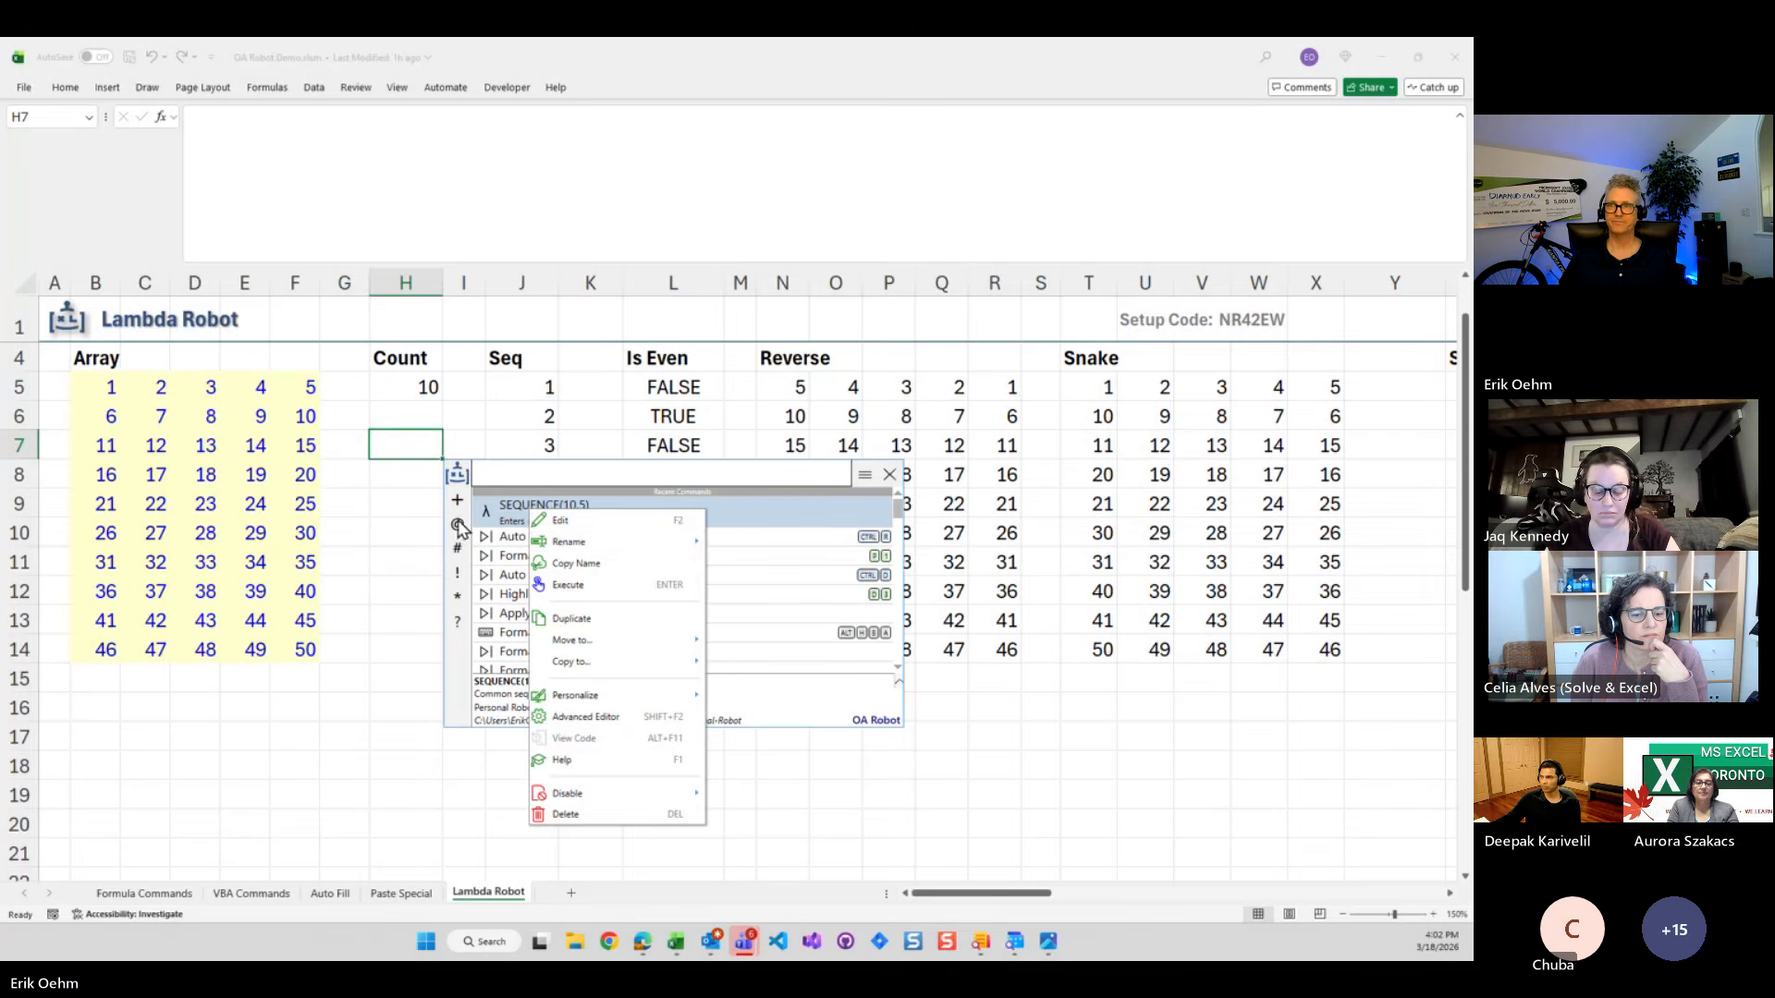
left_click(386, 436)
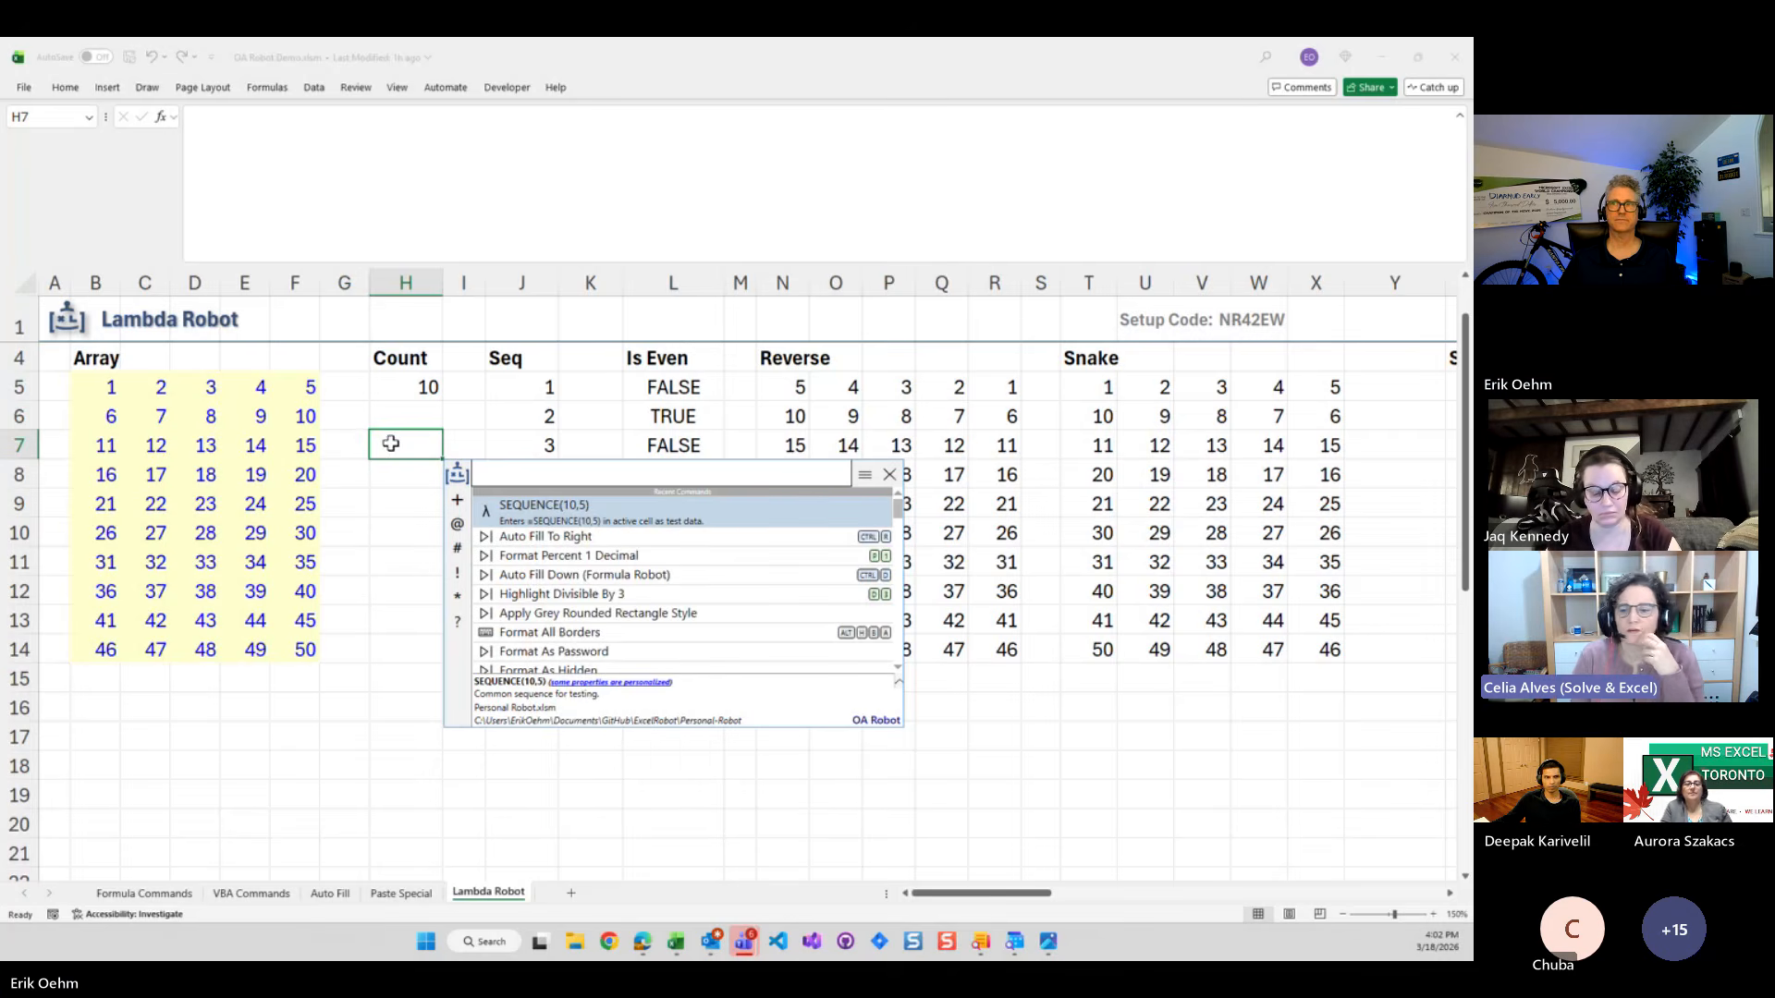
left_click(391, 444)
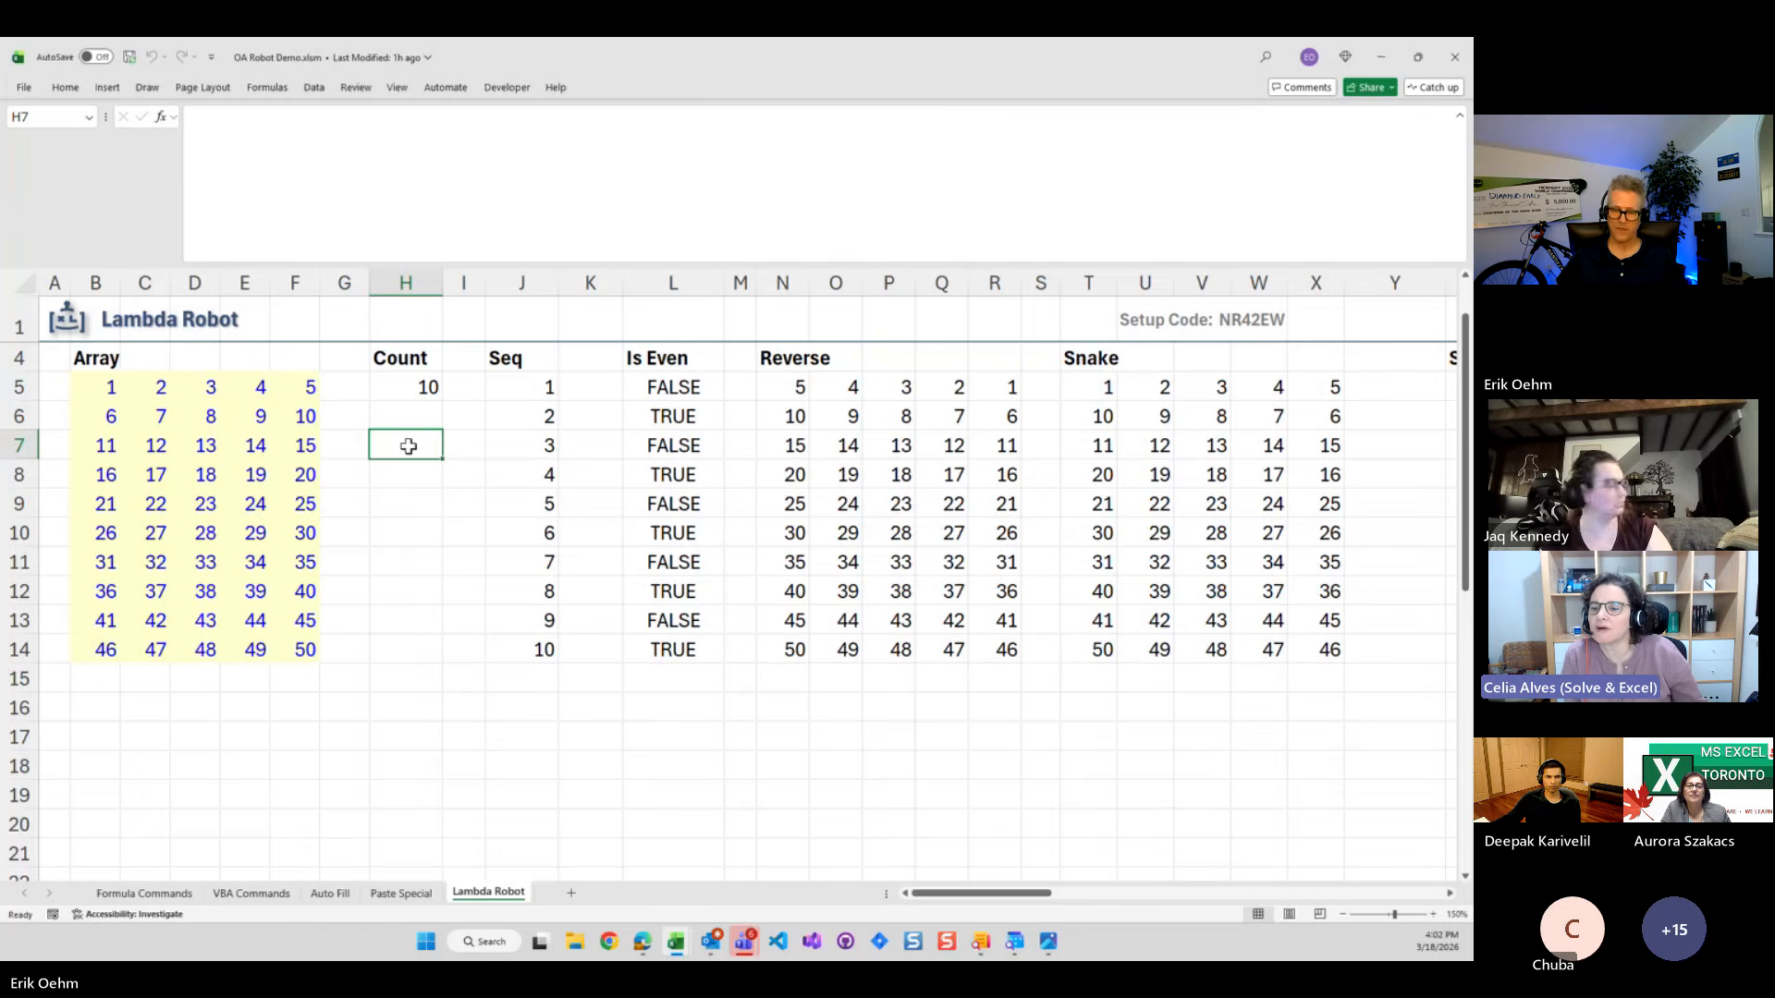
Reopen OA Robot and scroll through active and disabled collections like OA Robot Demo.xlsm
key("ctrl+space")
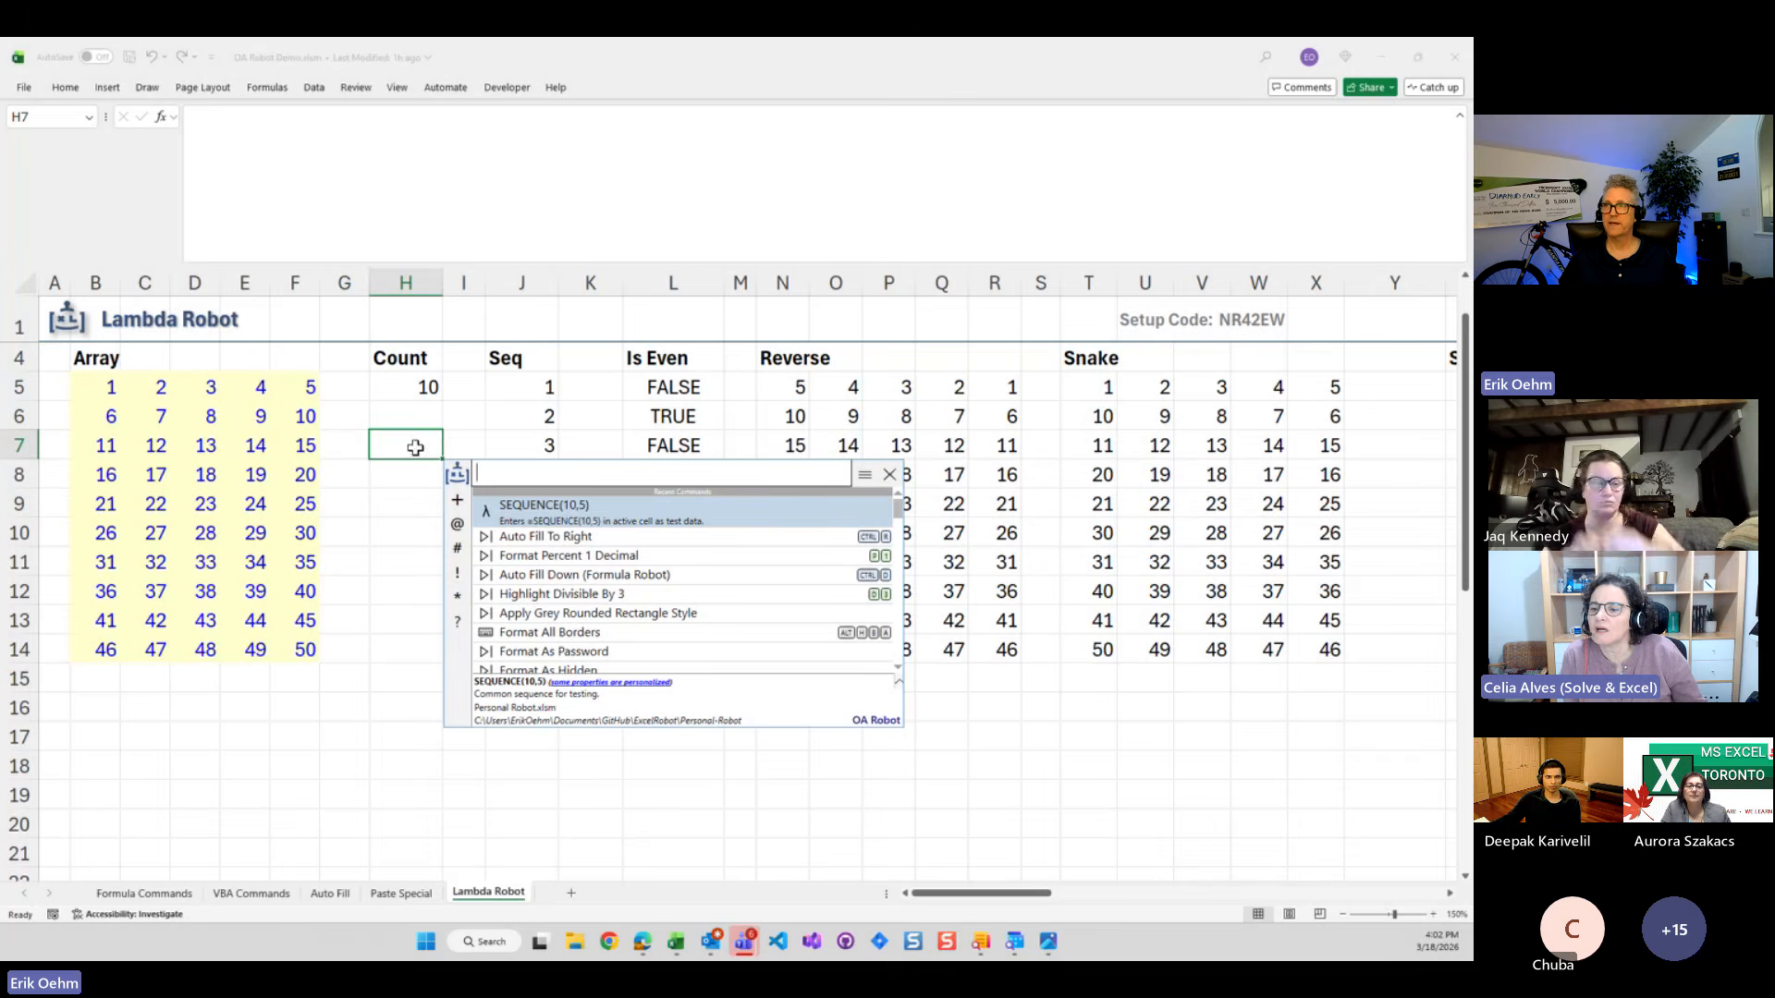
left_click(457, 524)
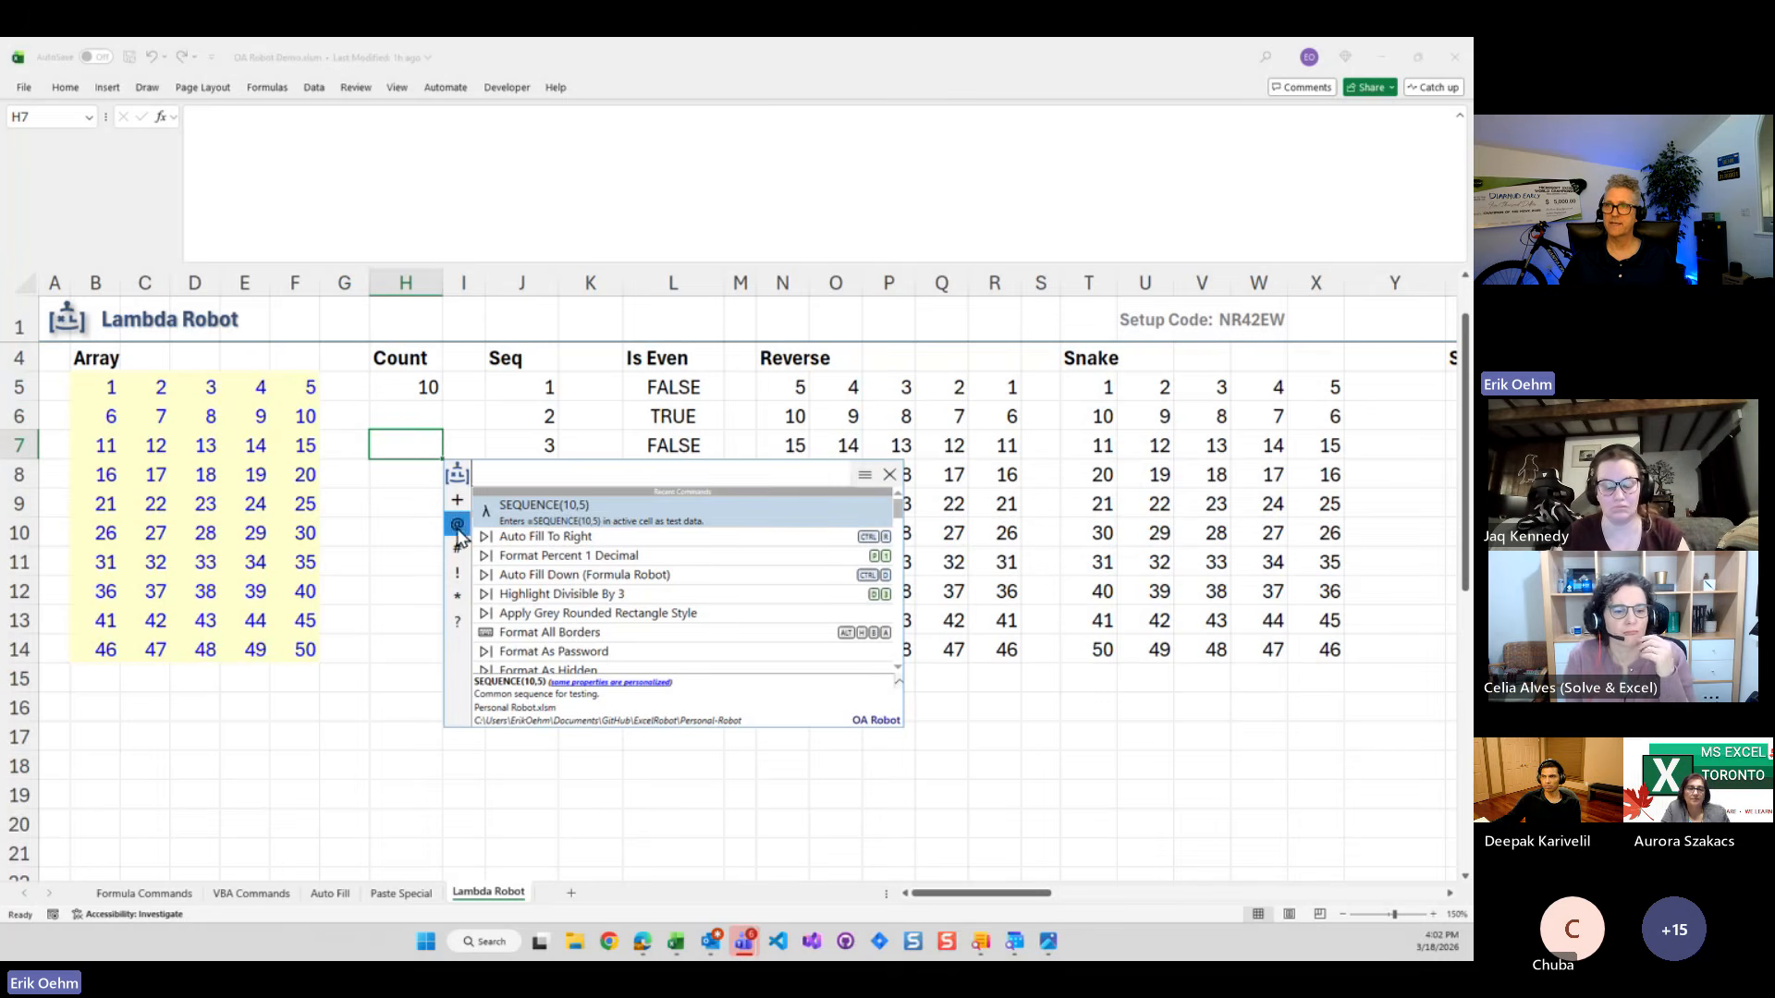
scroll(560, 543, "down", 5)
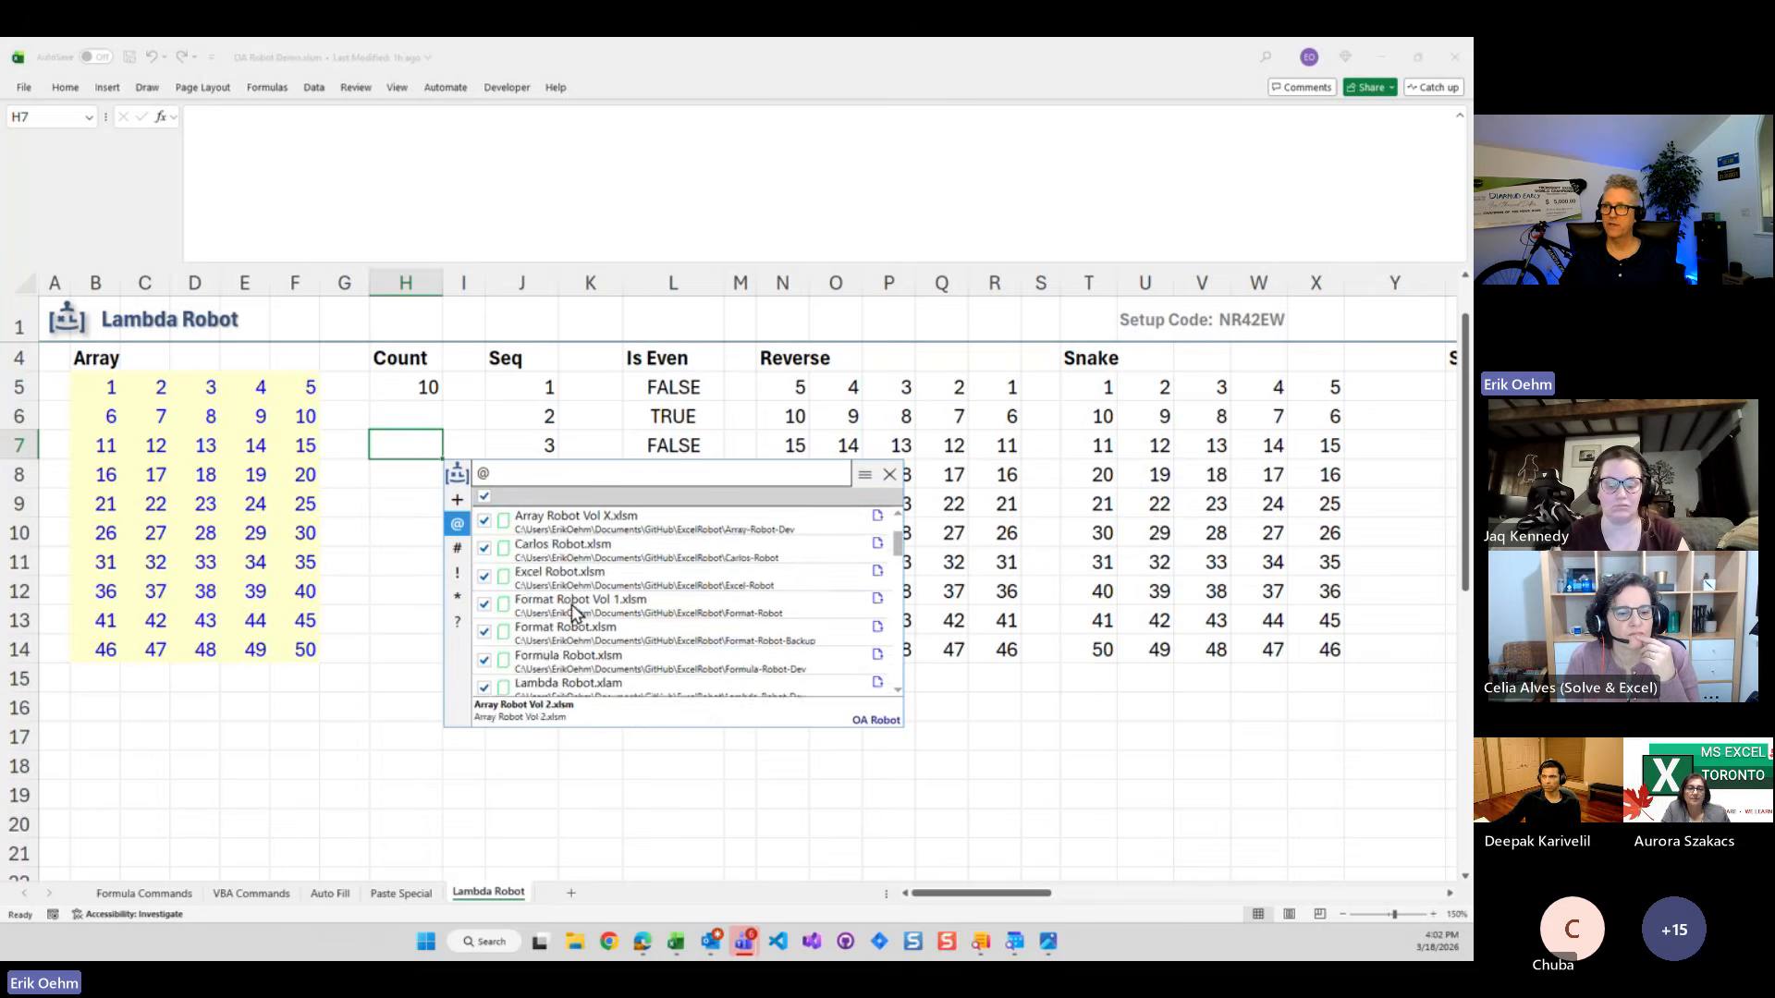
scroll(569, 581, "down", 1)
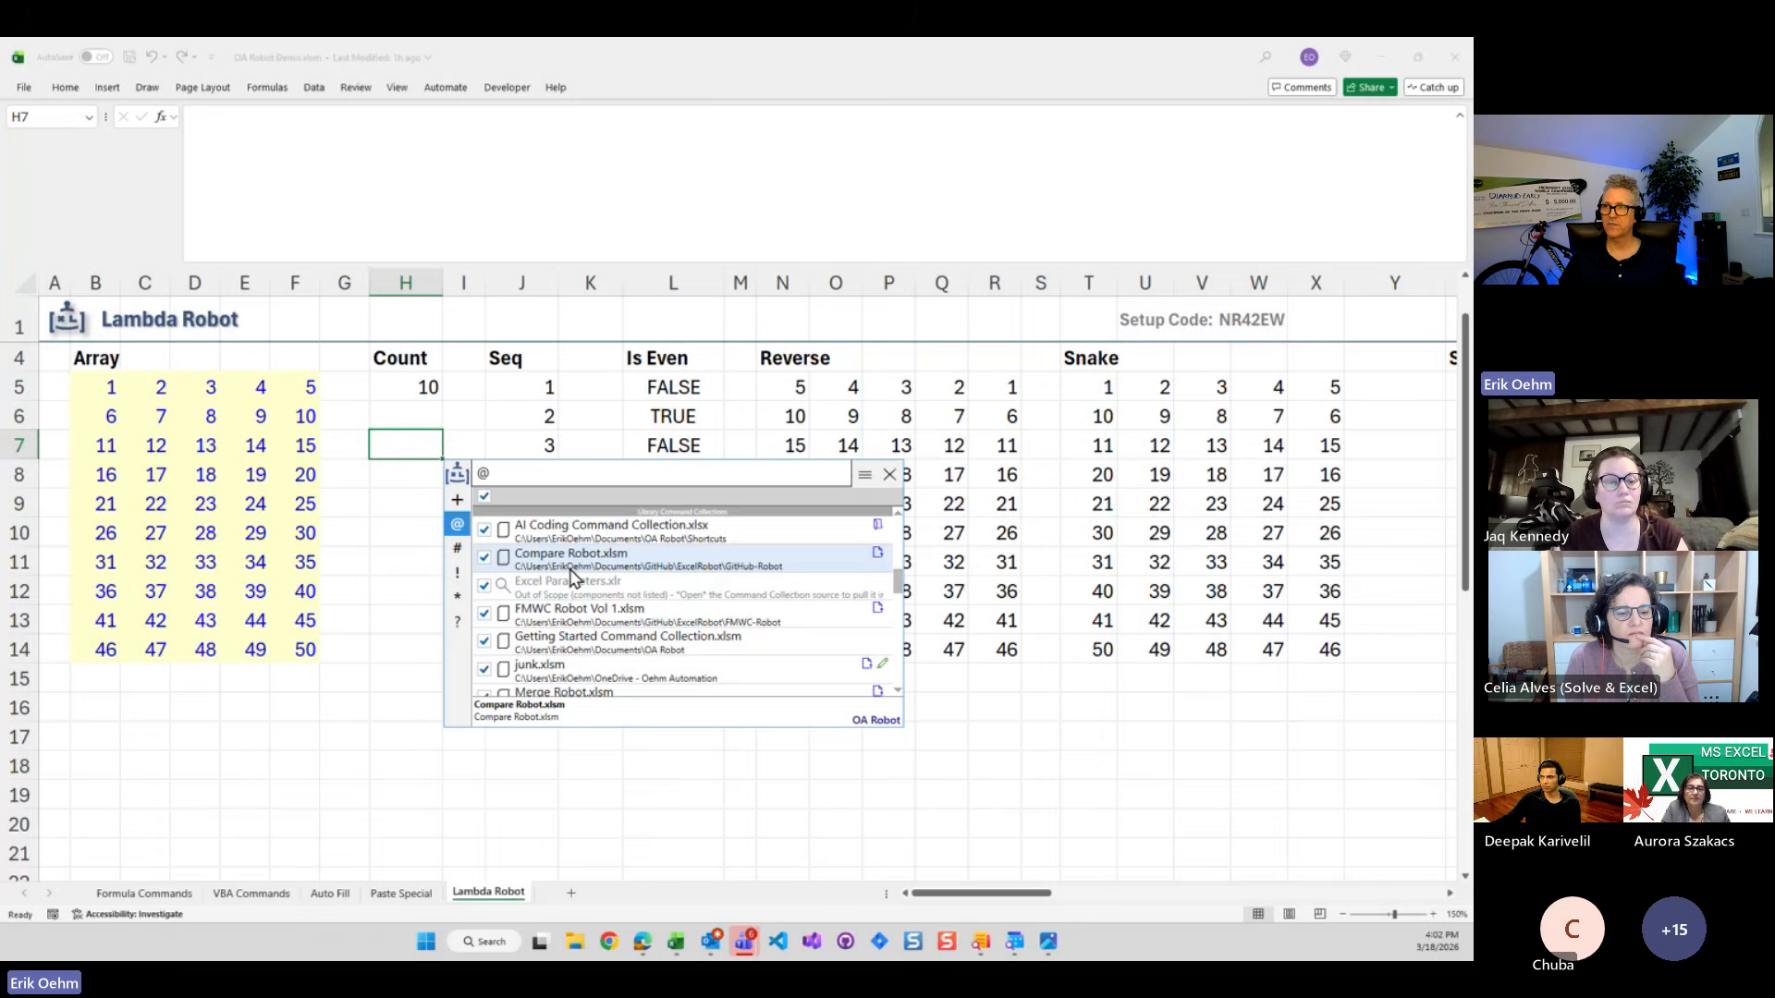
scroll(575, 584, "down", 3)
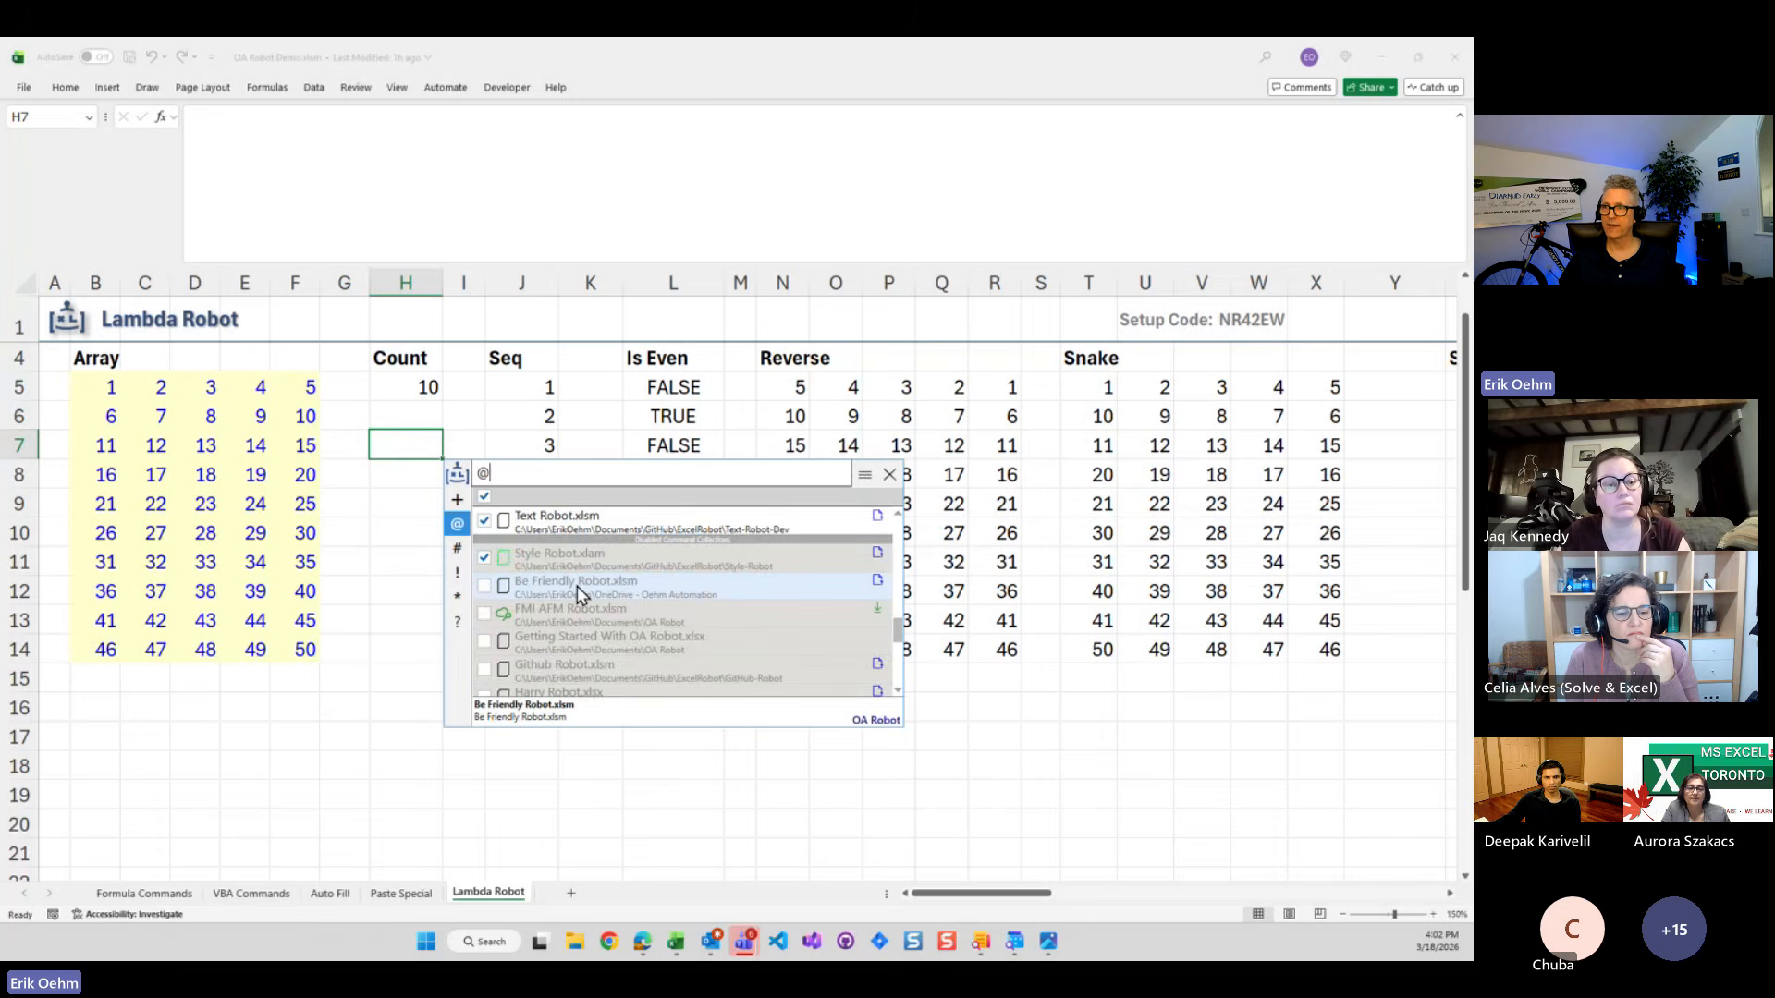
scroll(576, 586, "down", 3)
scroll(577, 584, "down", 2)
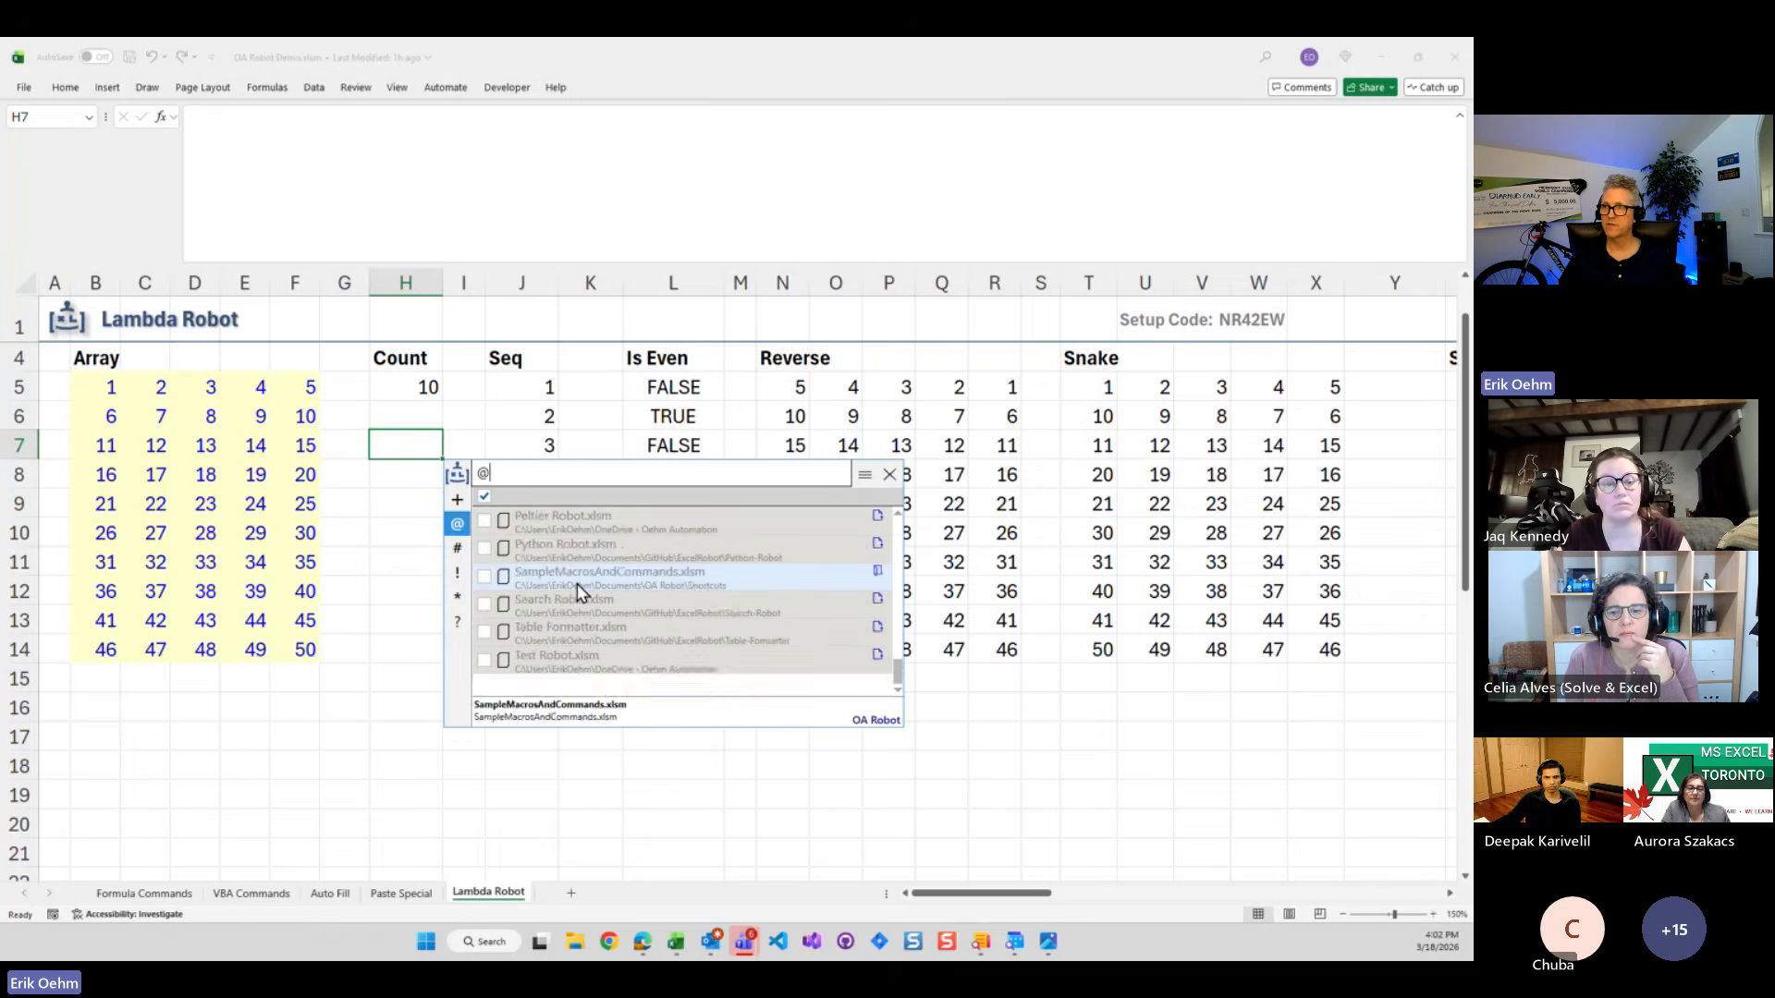
scroll(577, 584, "up", 5)
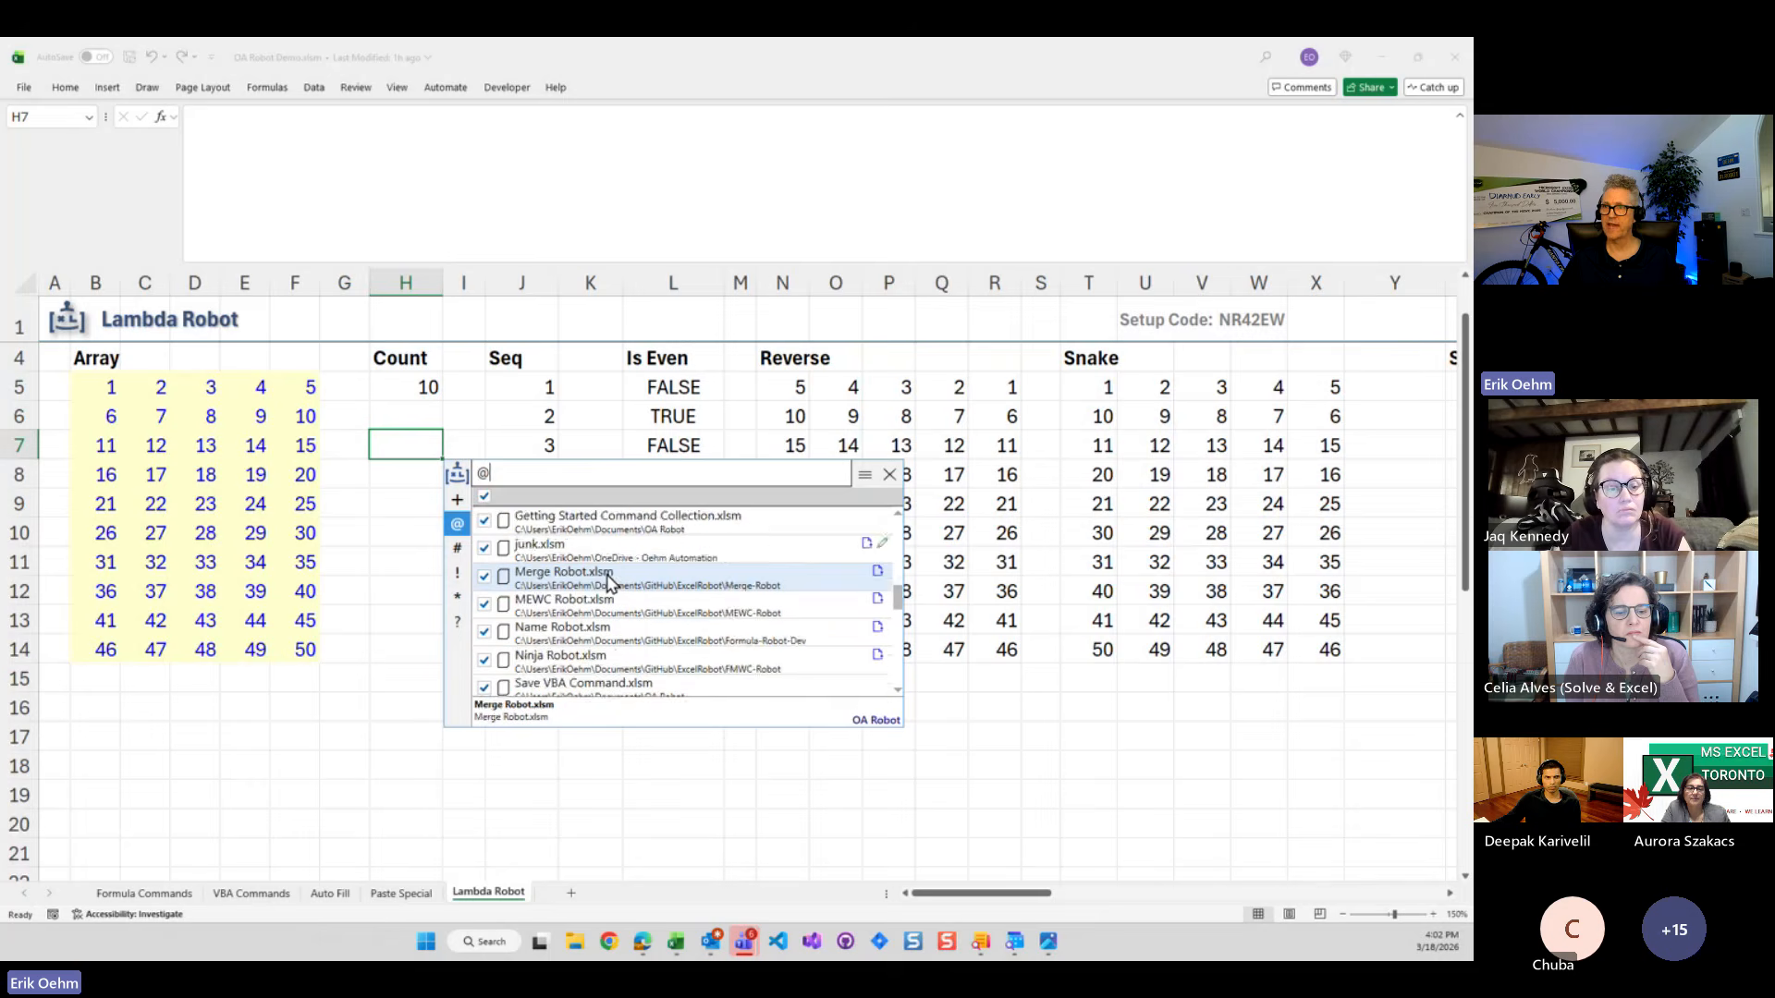
scroll(608, 580, "up", 4)
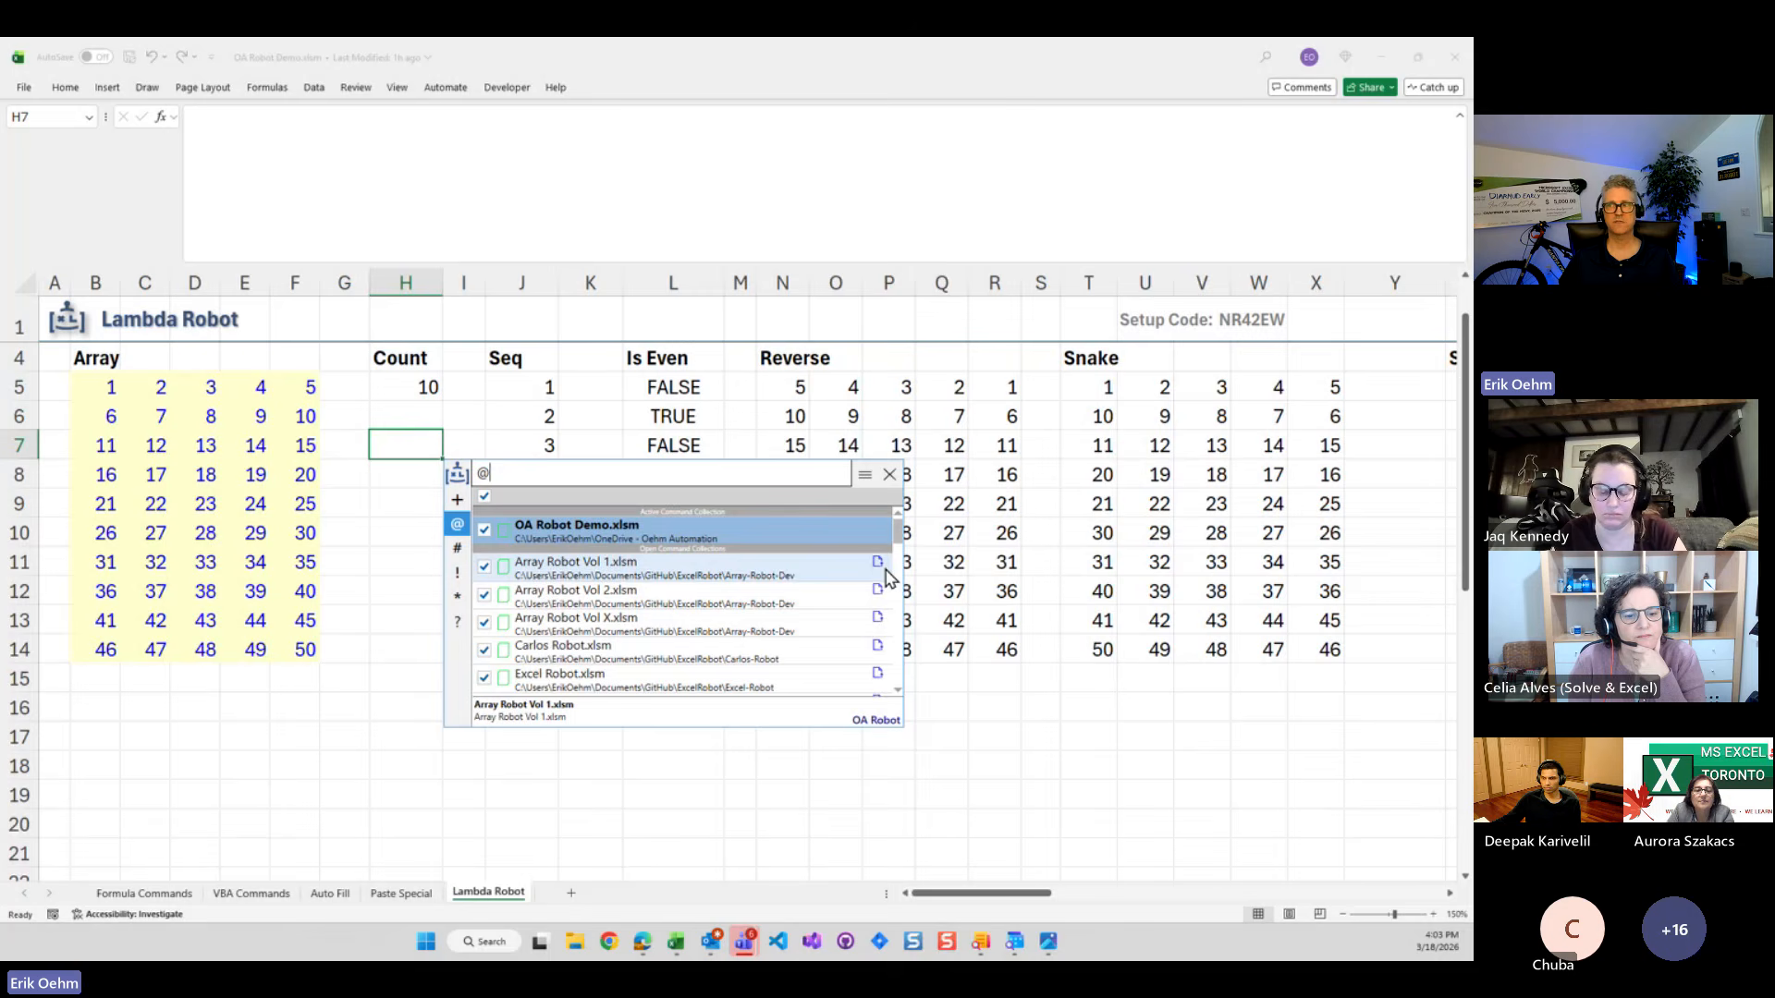
left_click(629, 573)
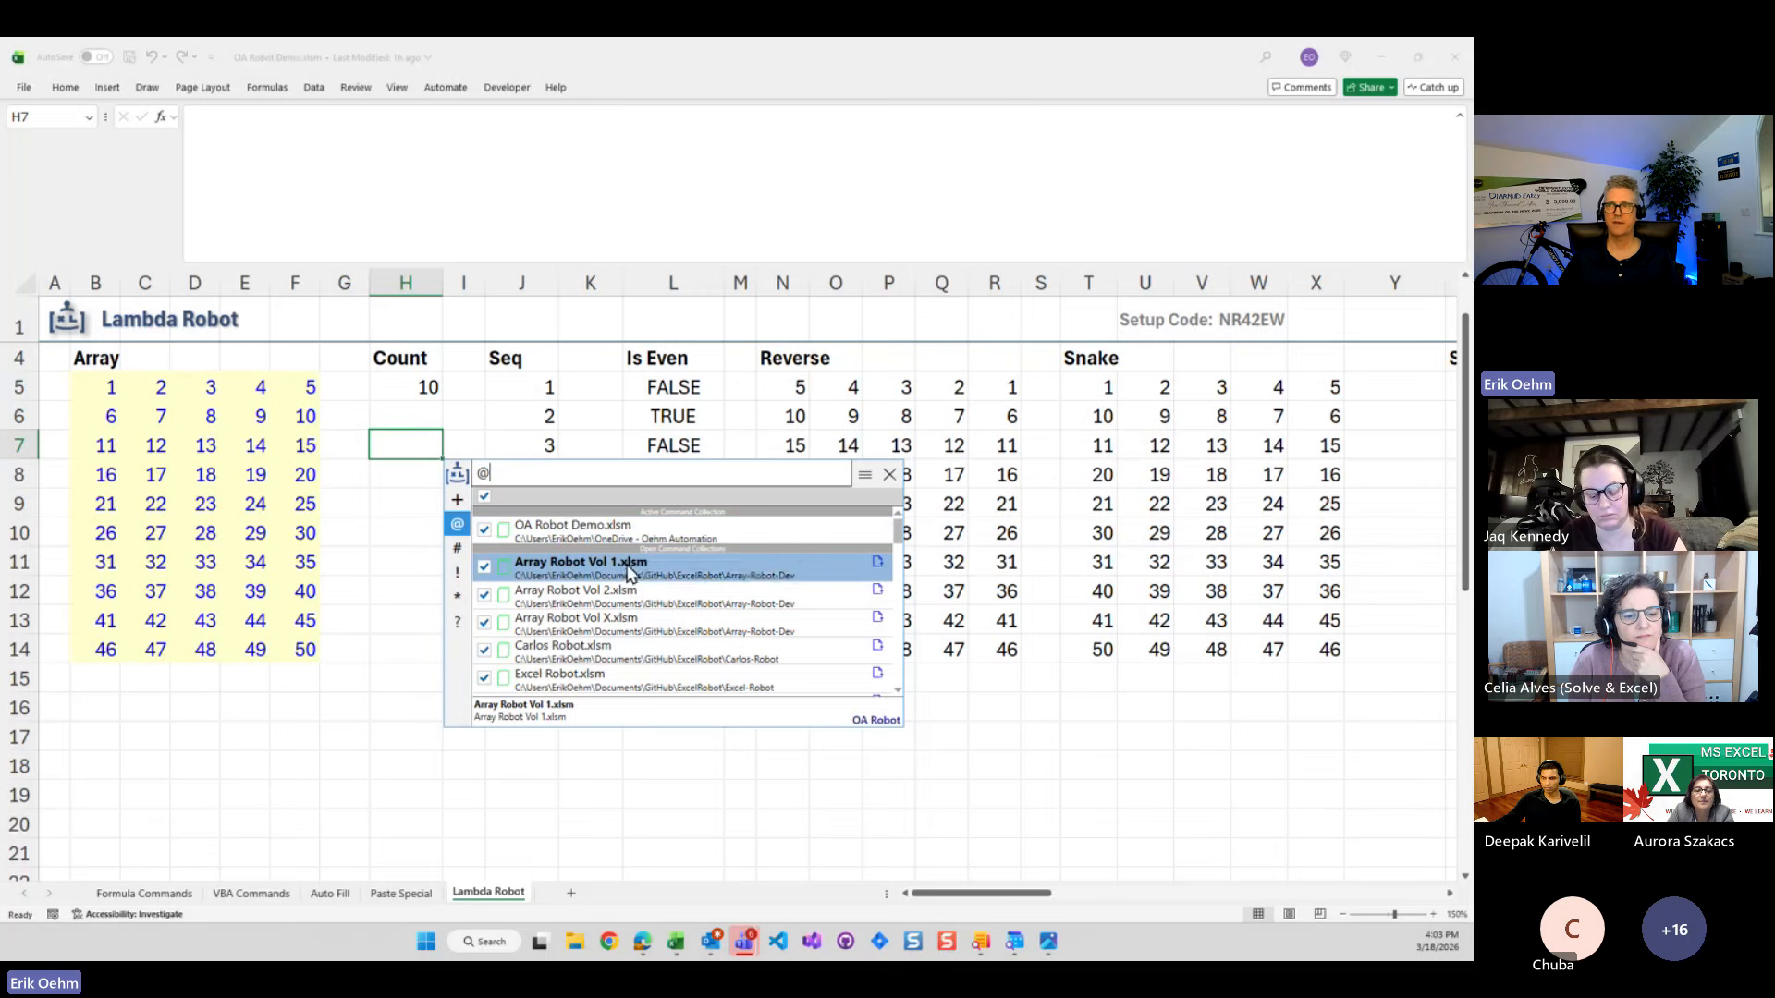
right_click(628, 573)
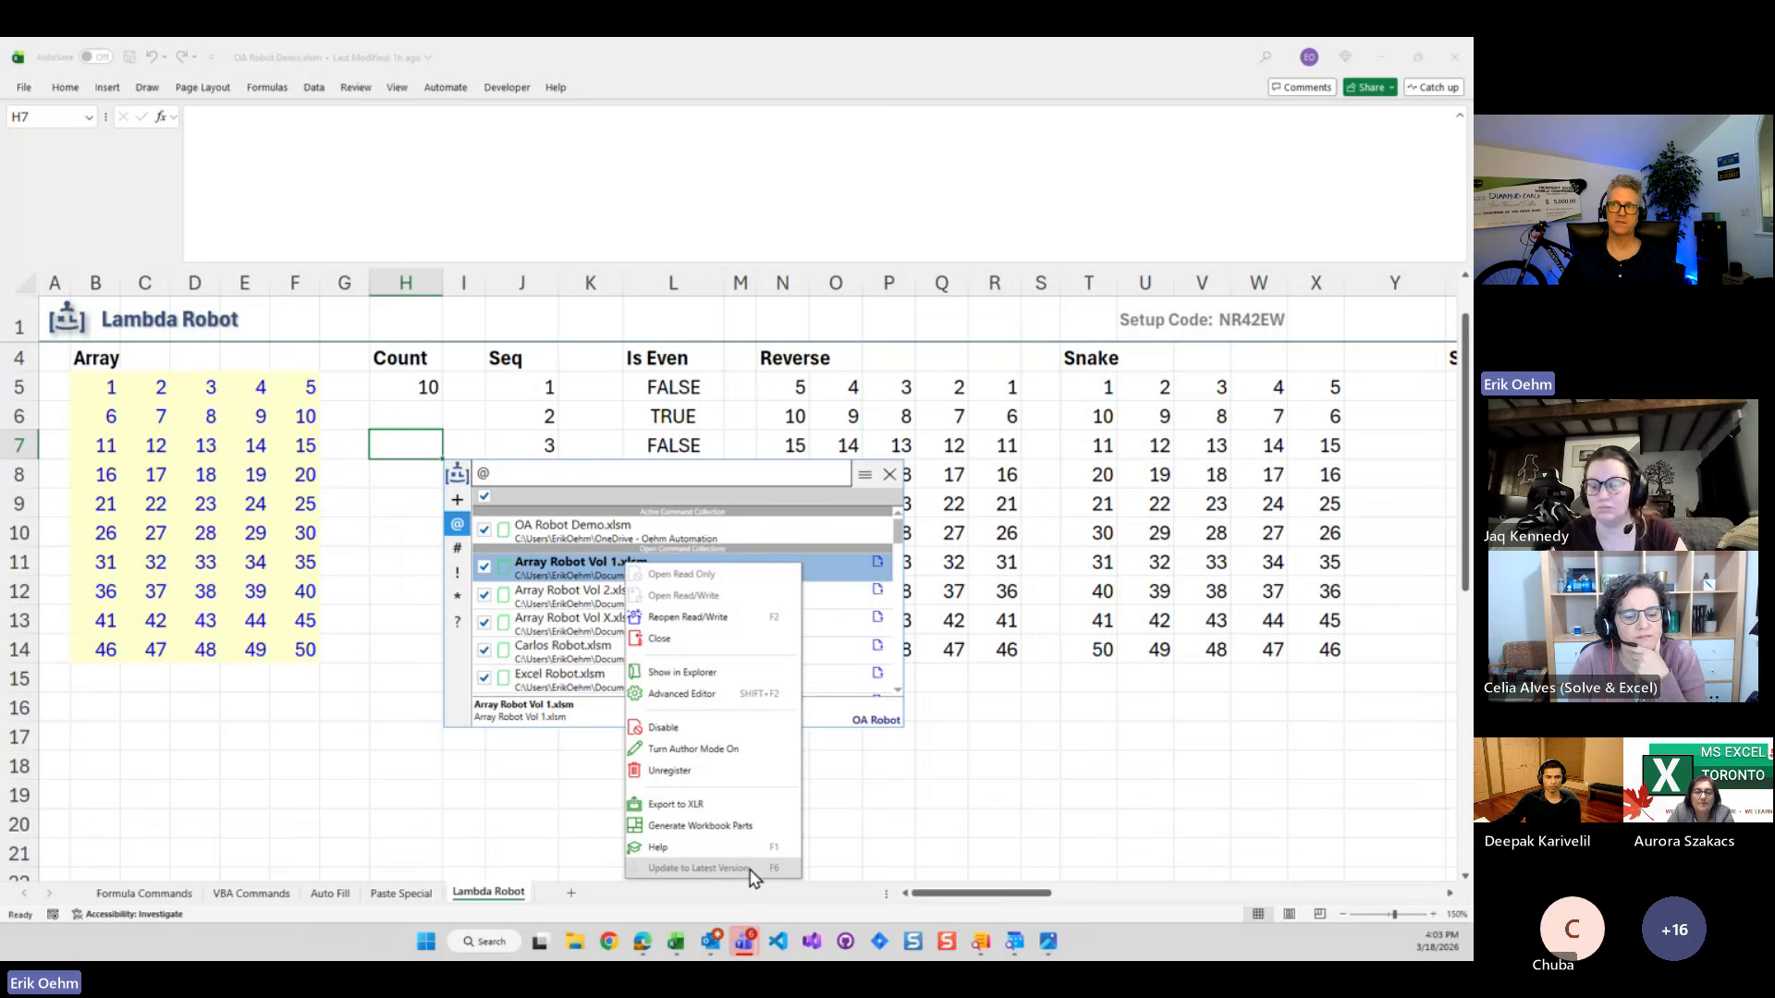
left_click(581, 580)
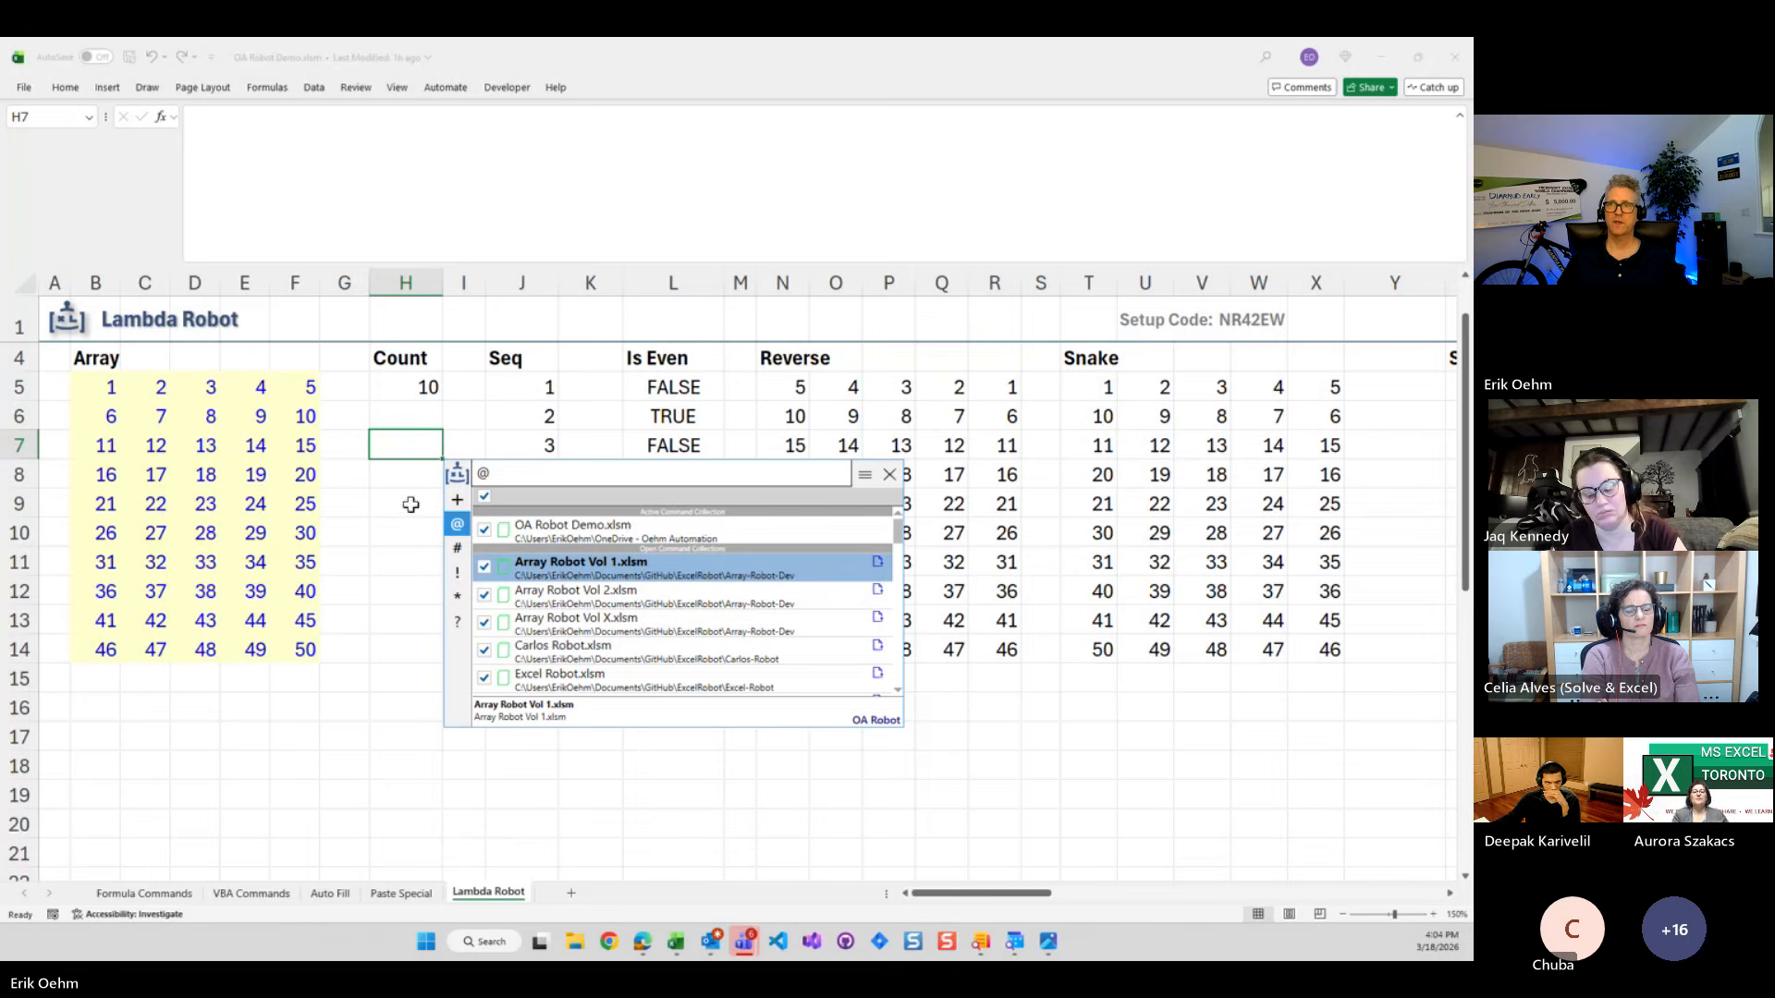
left_click(404, 443)
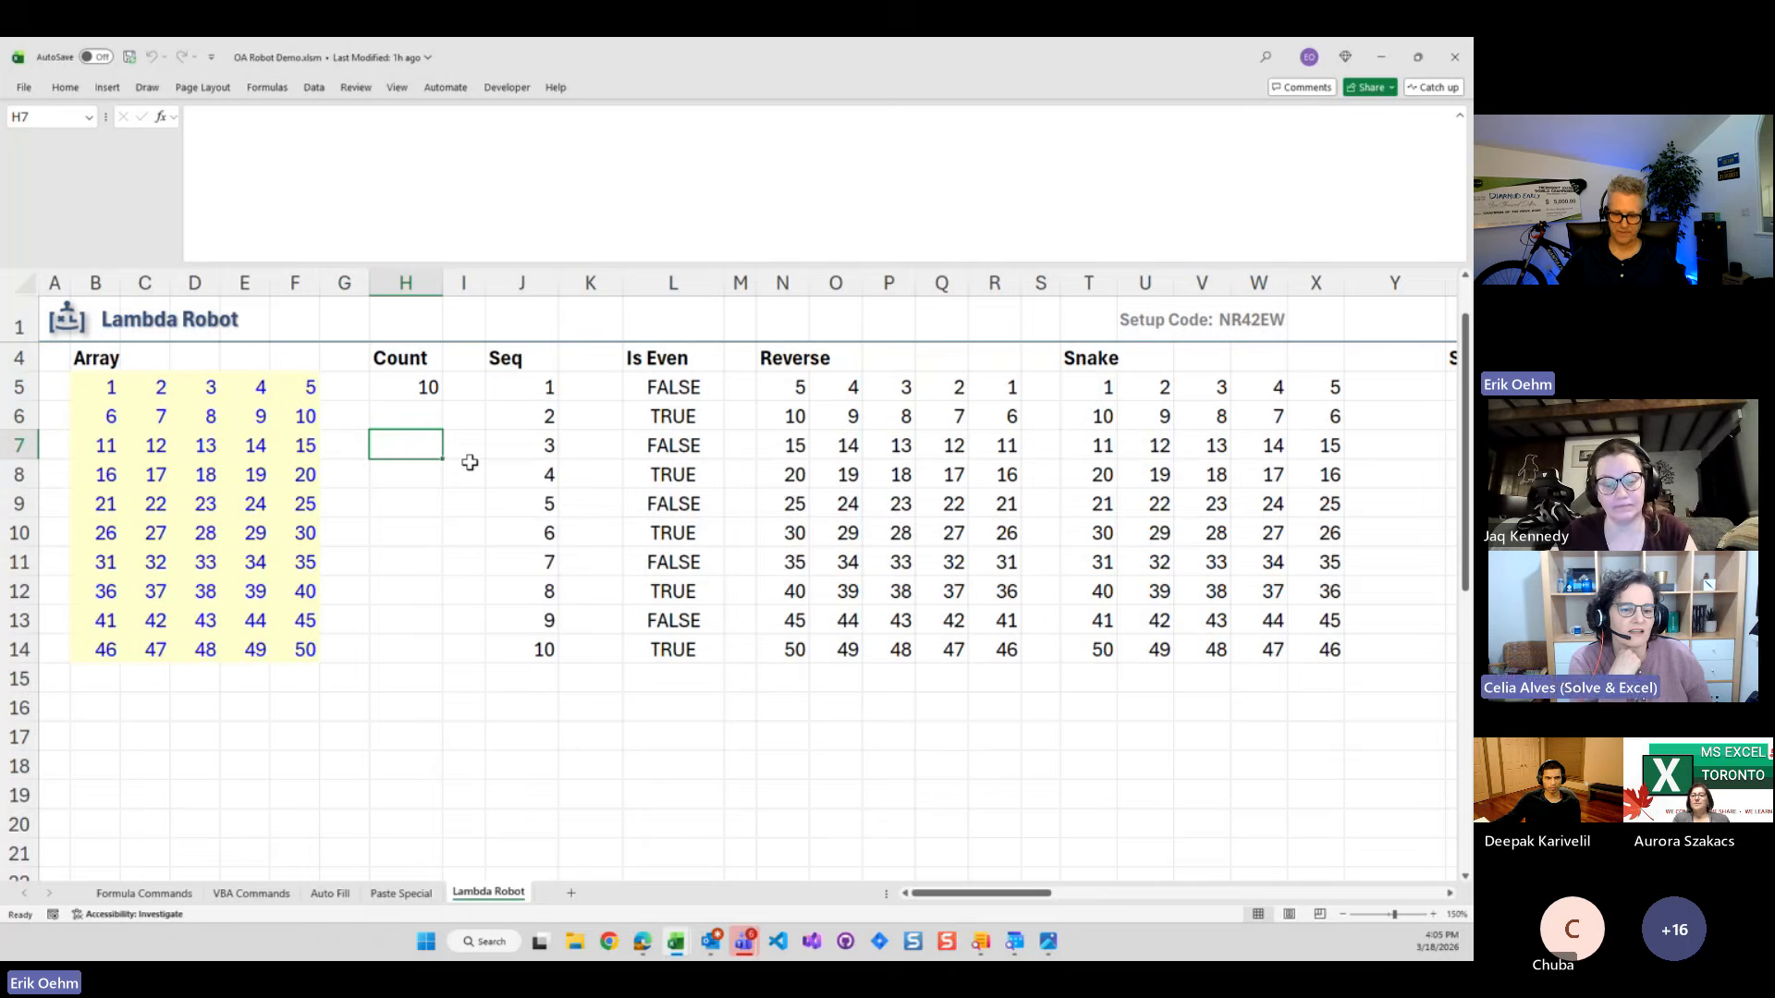
key("ctrl+space")
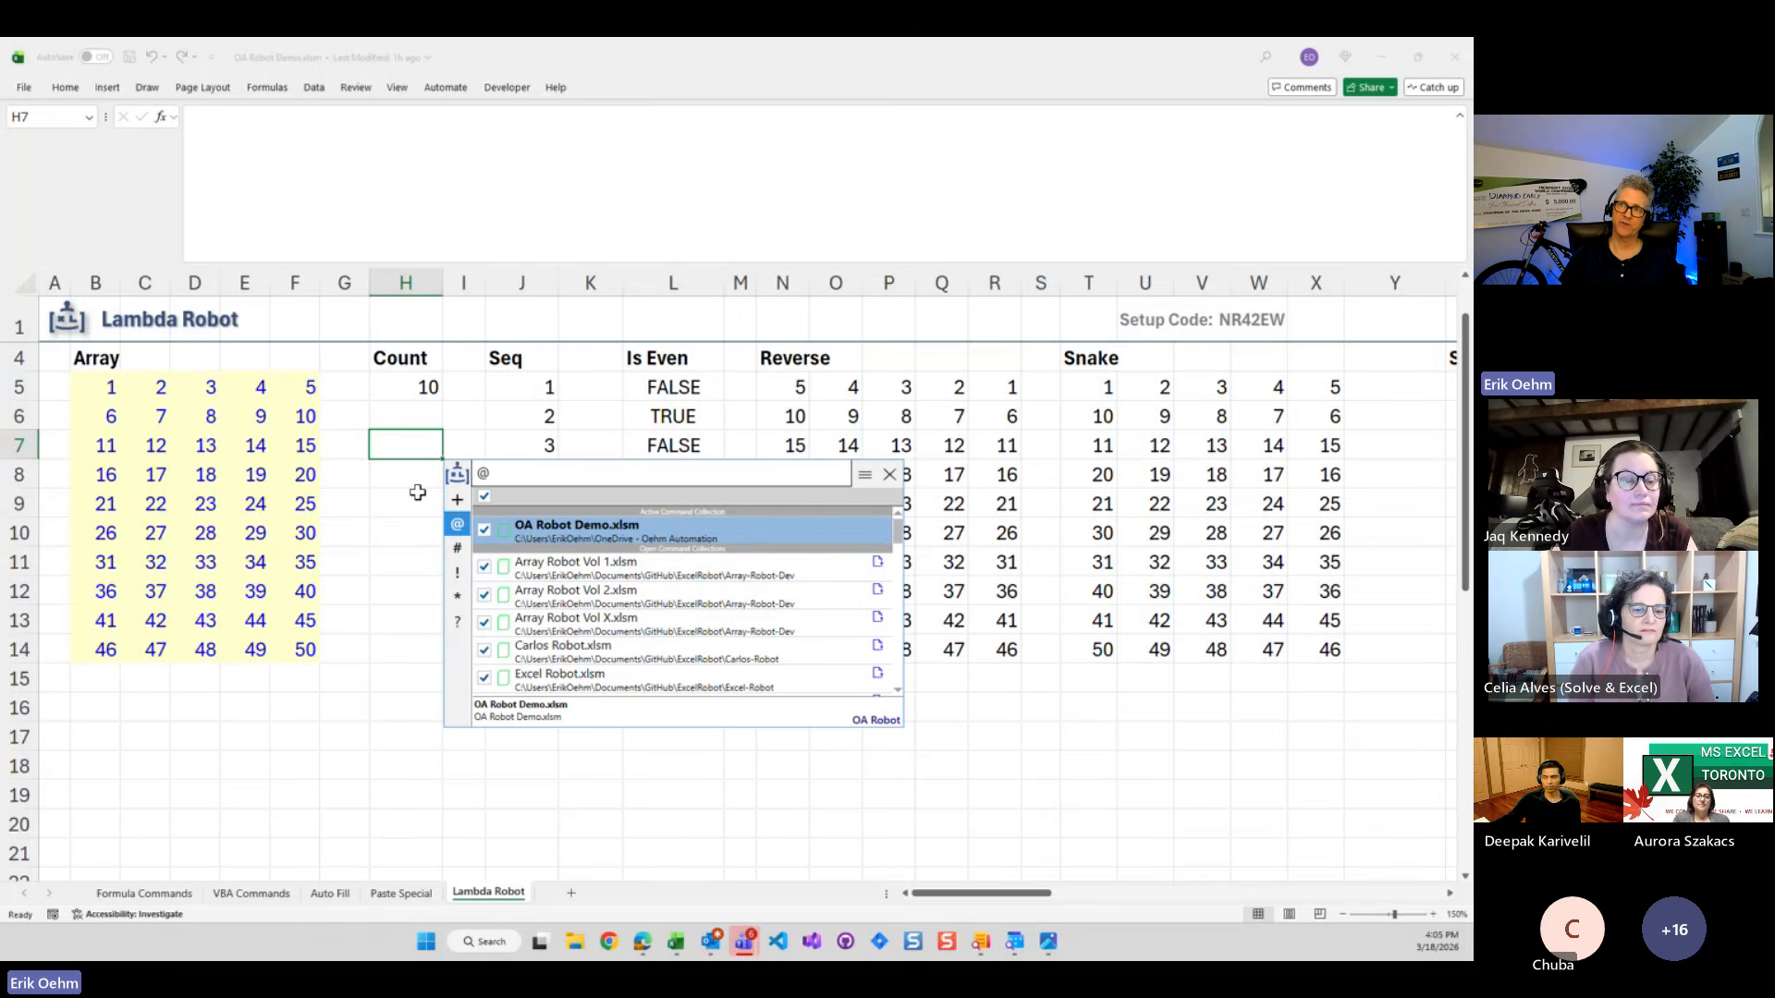
Search the palette for Lambda Robot.xlam and Formula Robot commands, then list command types with '!'
type("lan")
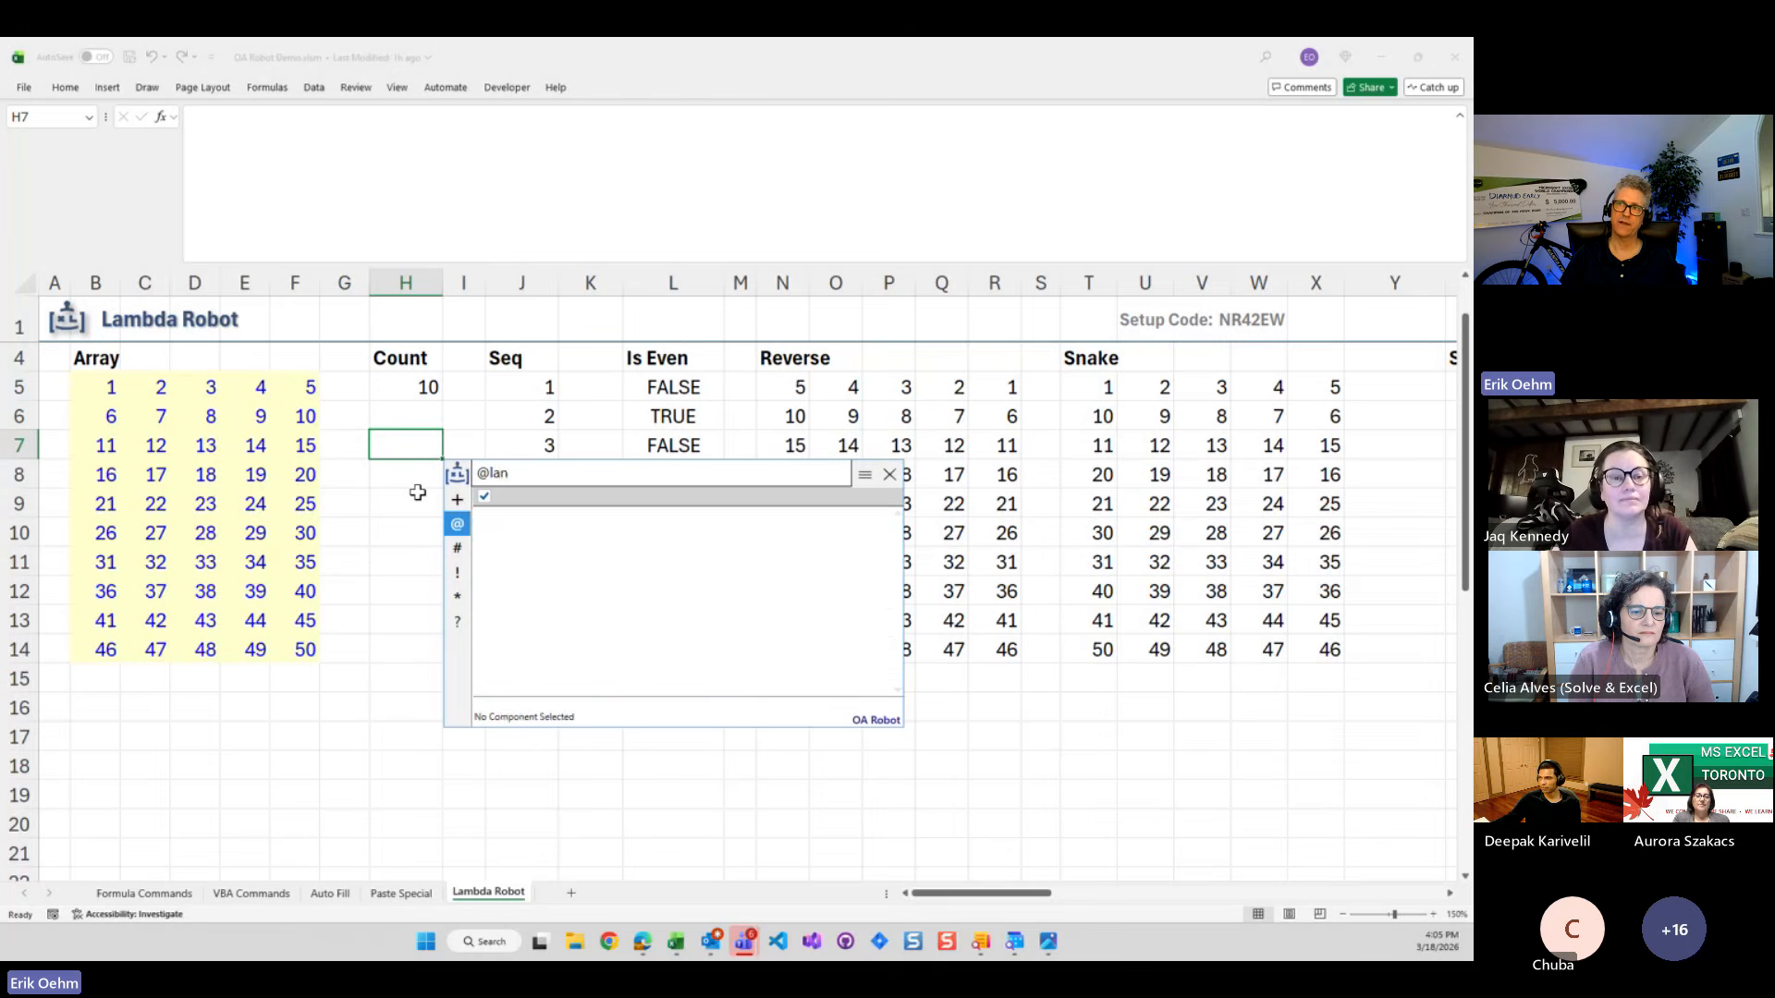
key("BackSpace")
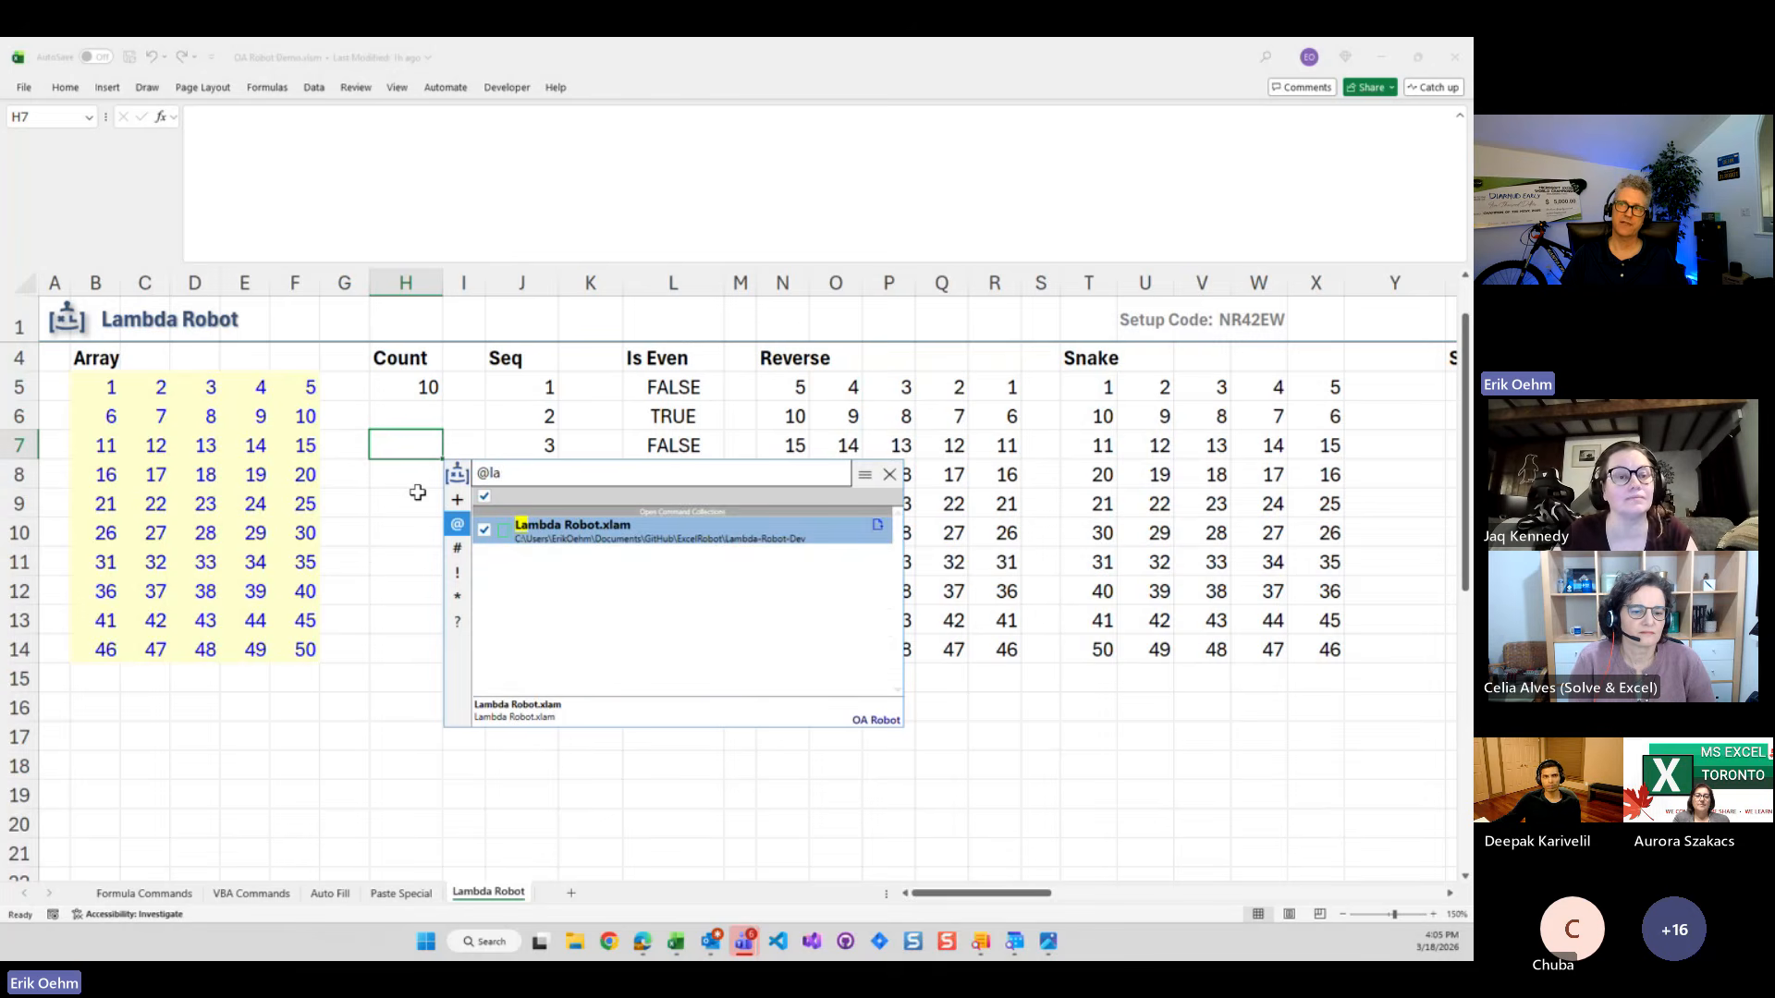
type("m")
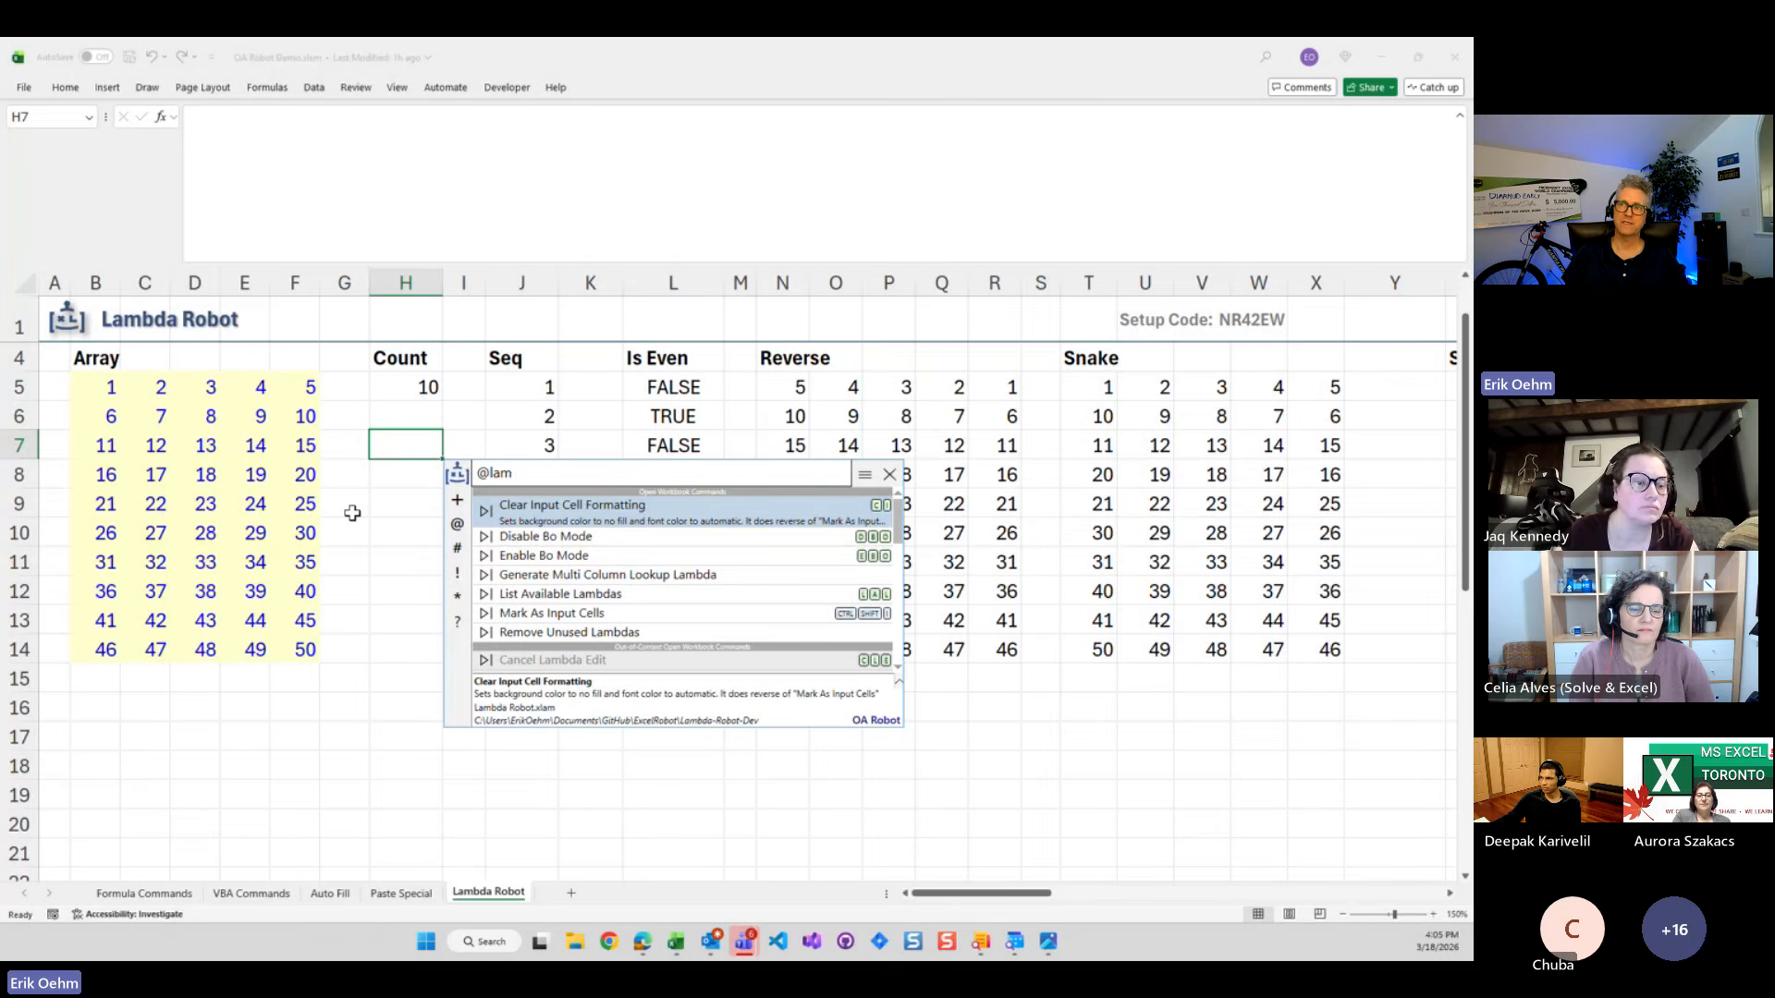
key("BackSpace")
key("BackSpace")
key("BackSpace")
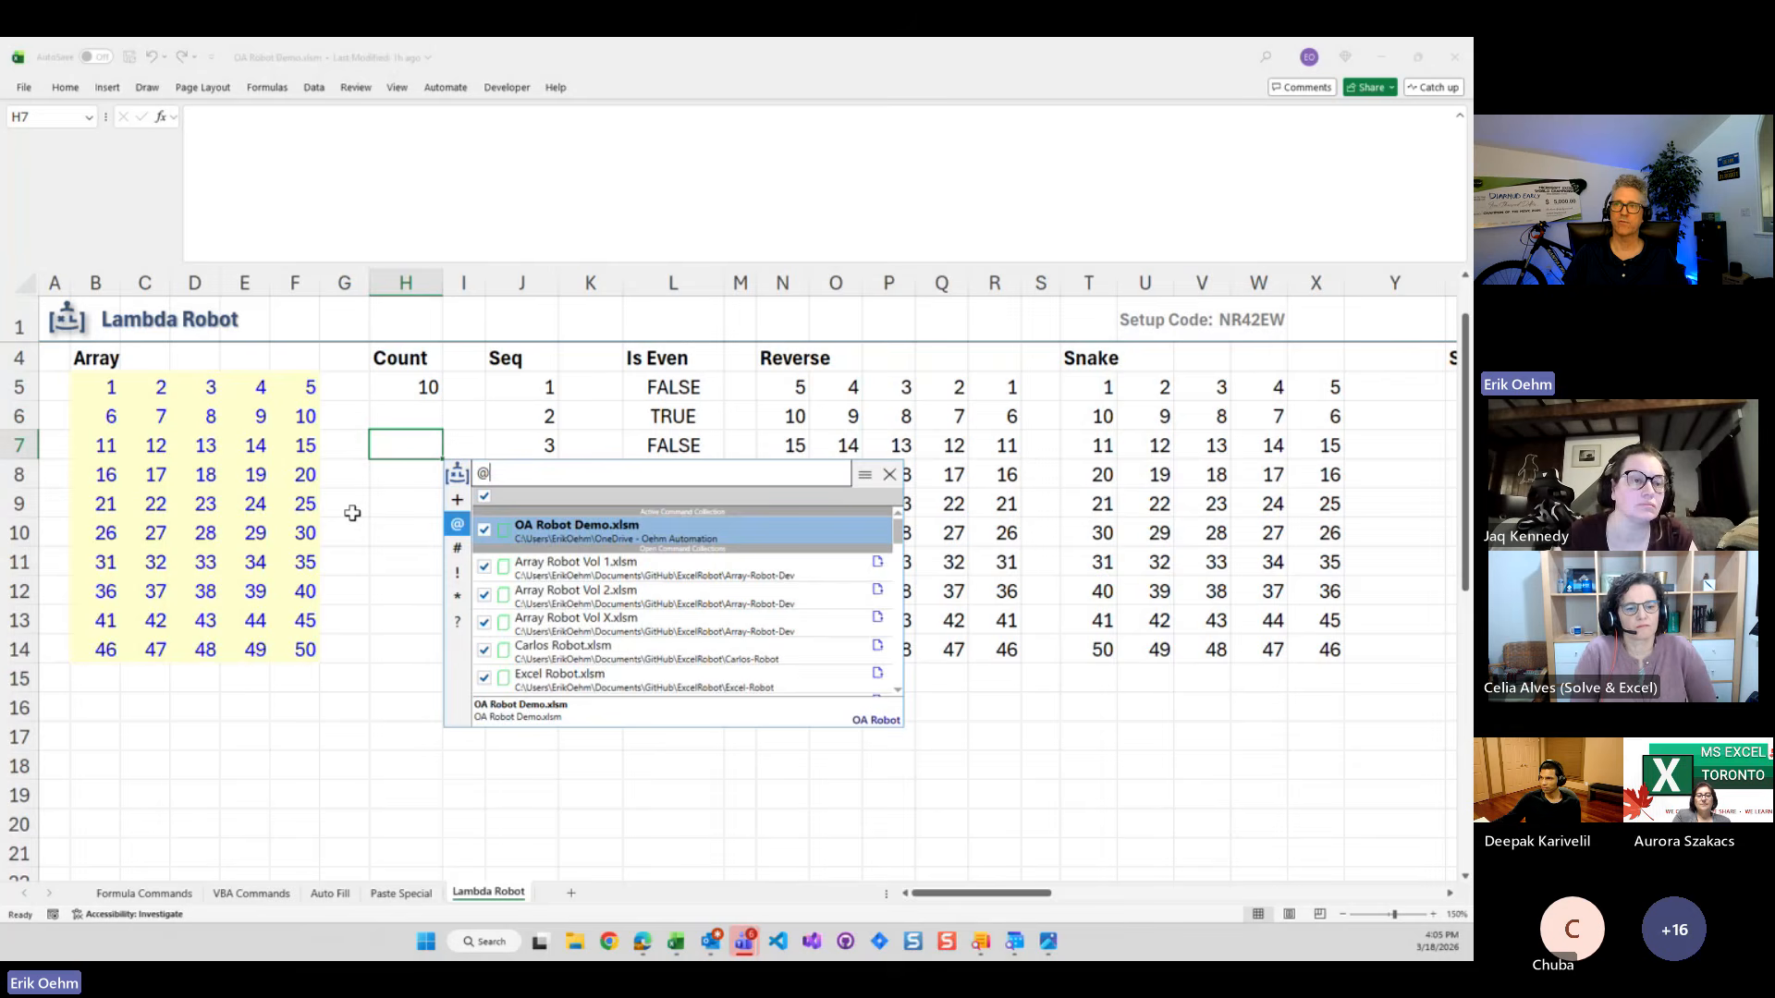
type("formu")
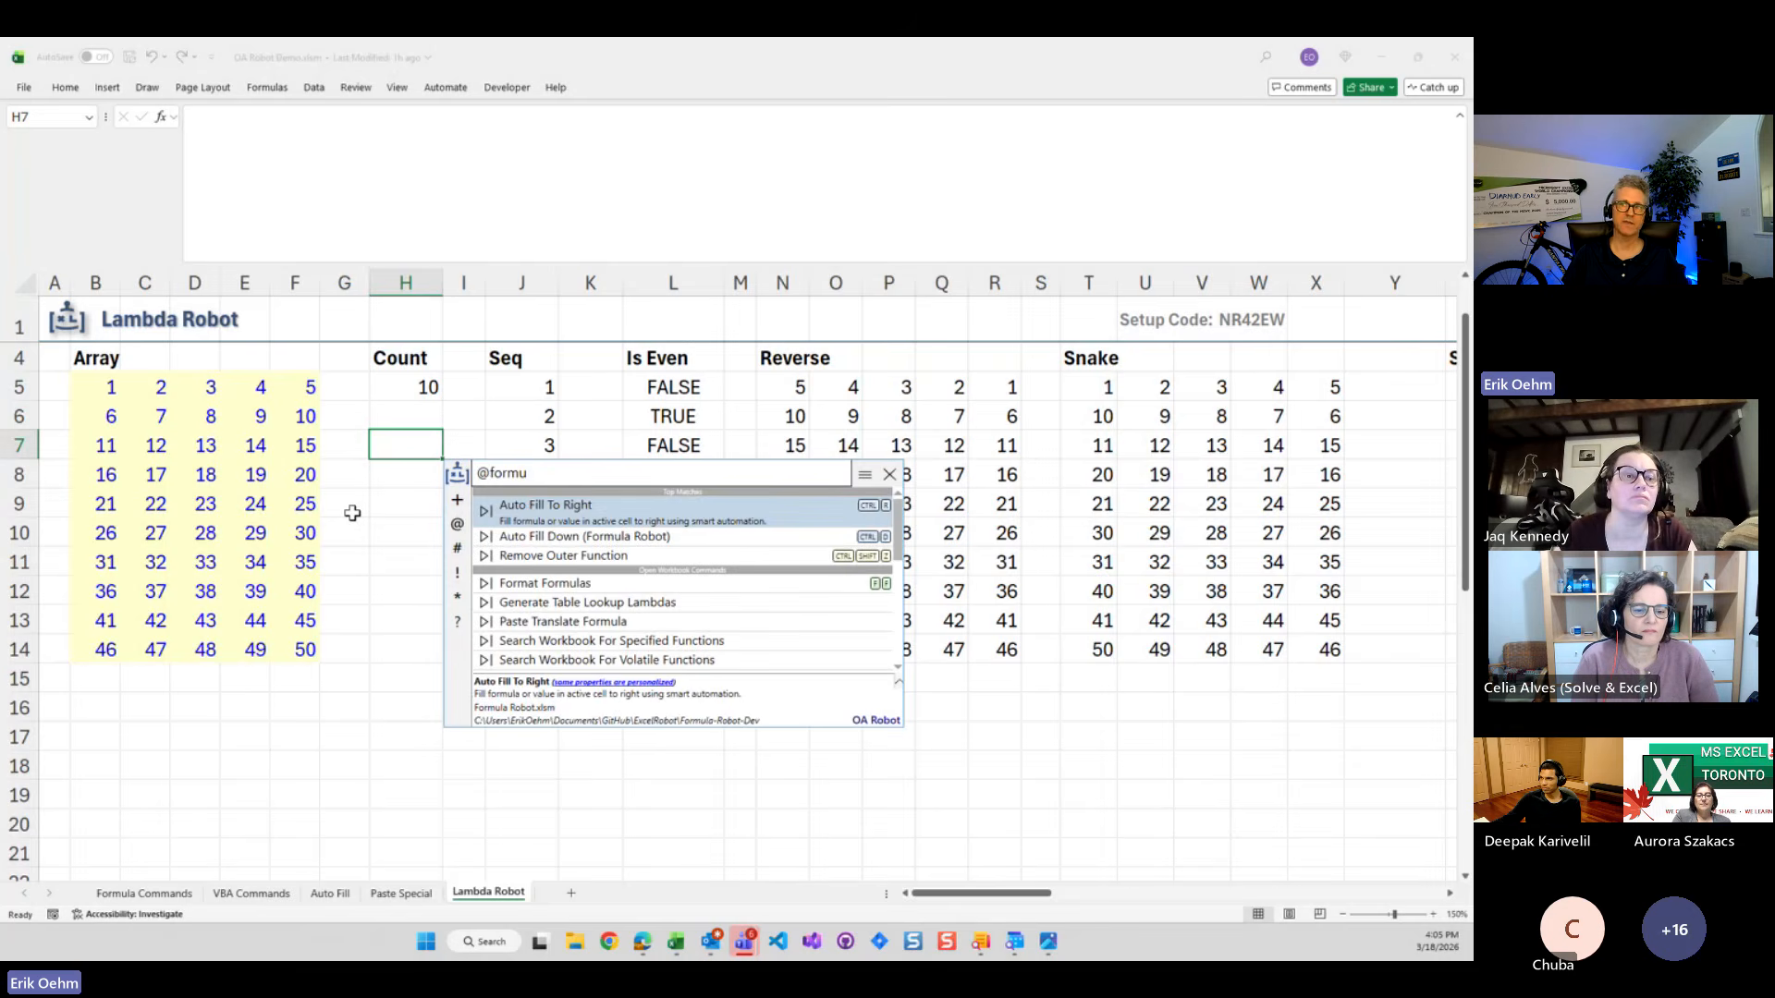
key("BackSpace")
key("BackSpace")
key("BackSpace")
key("BackSpace")
key("BackSpace")
key("BackSpace")
key("BackSpace")
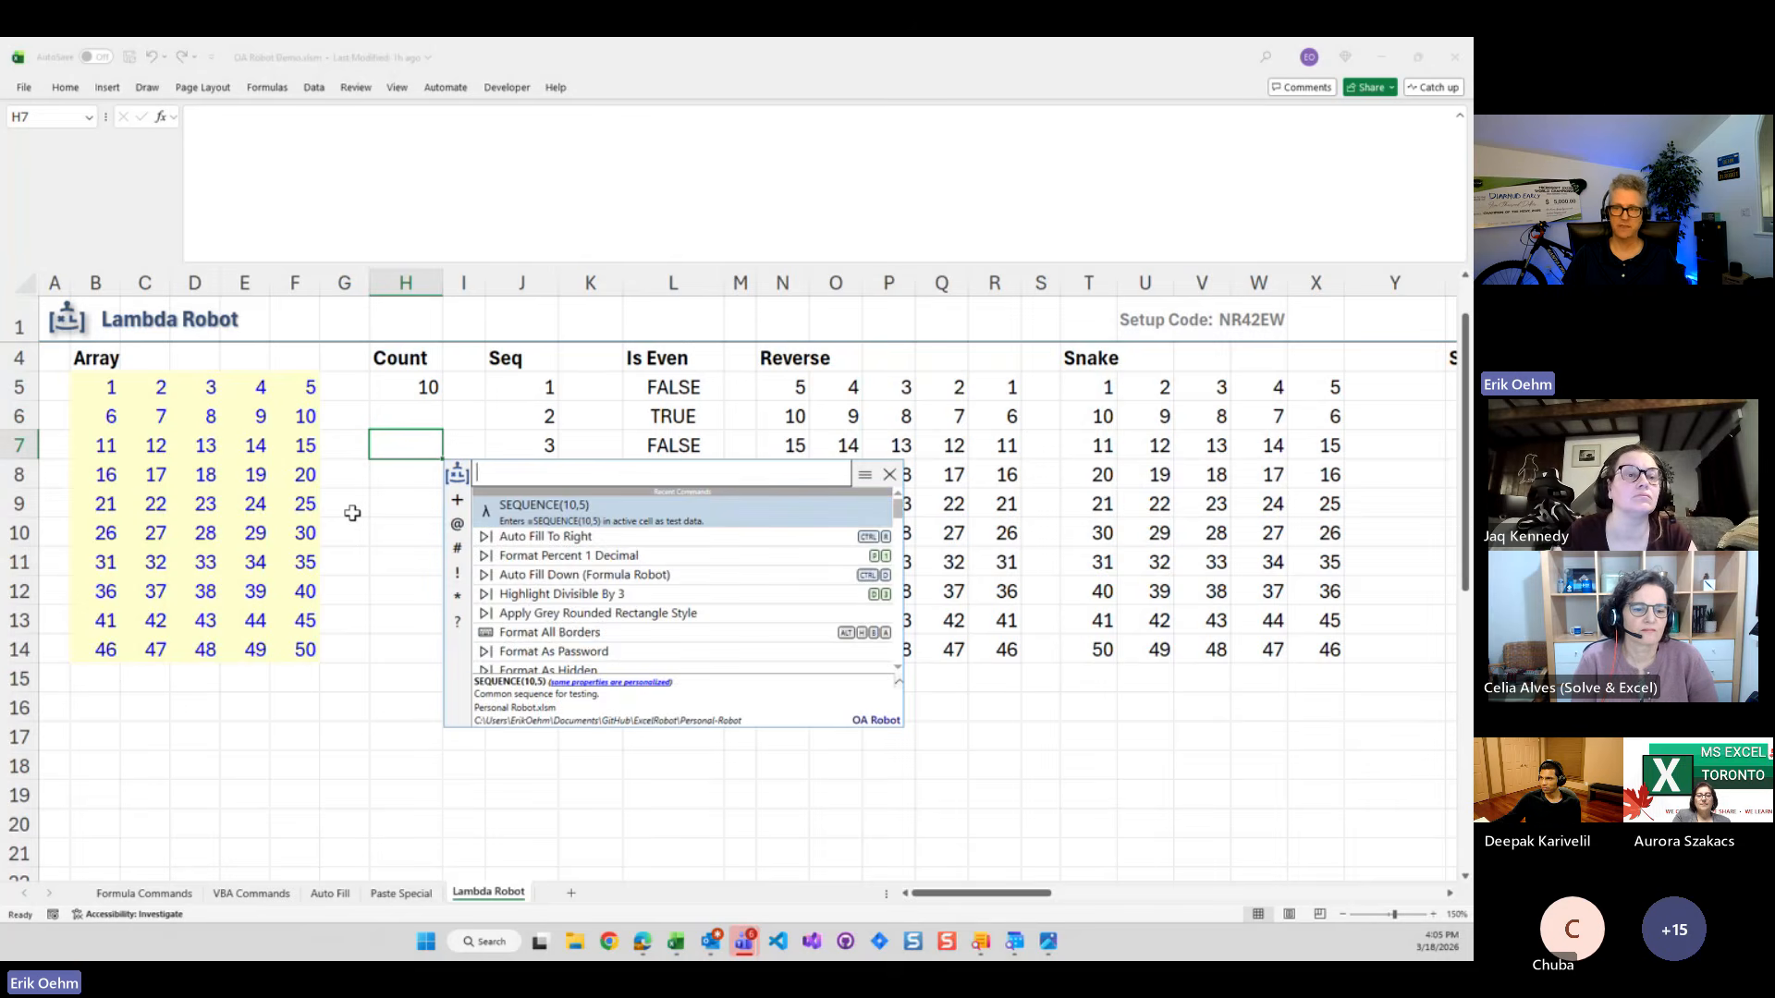
type("!")
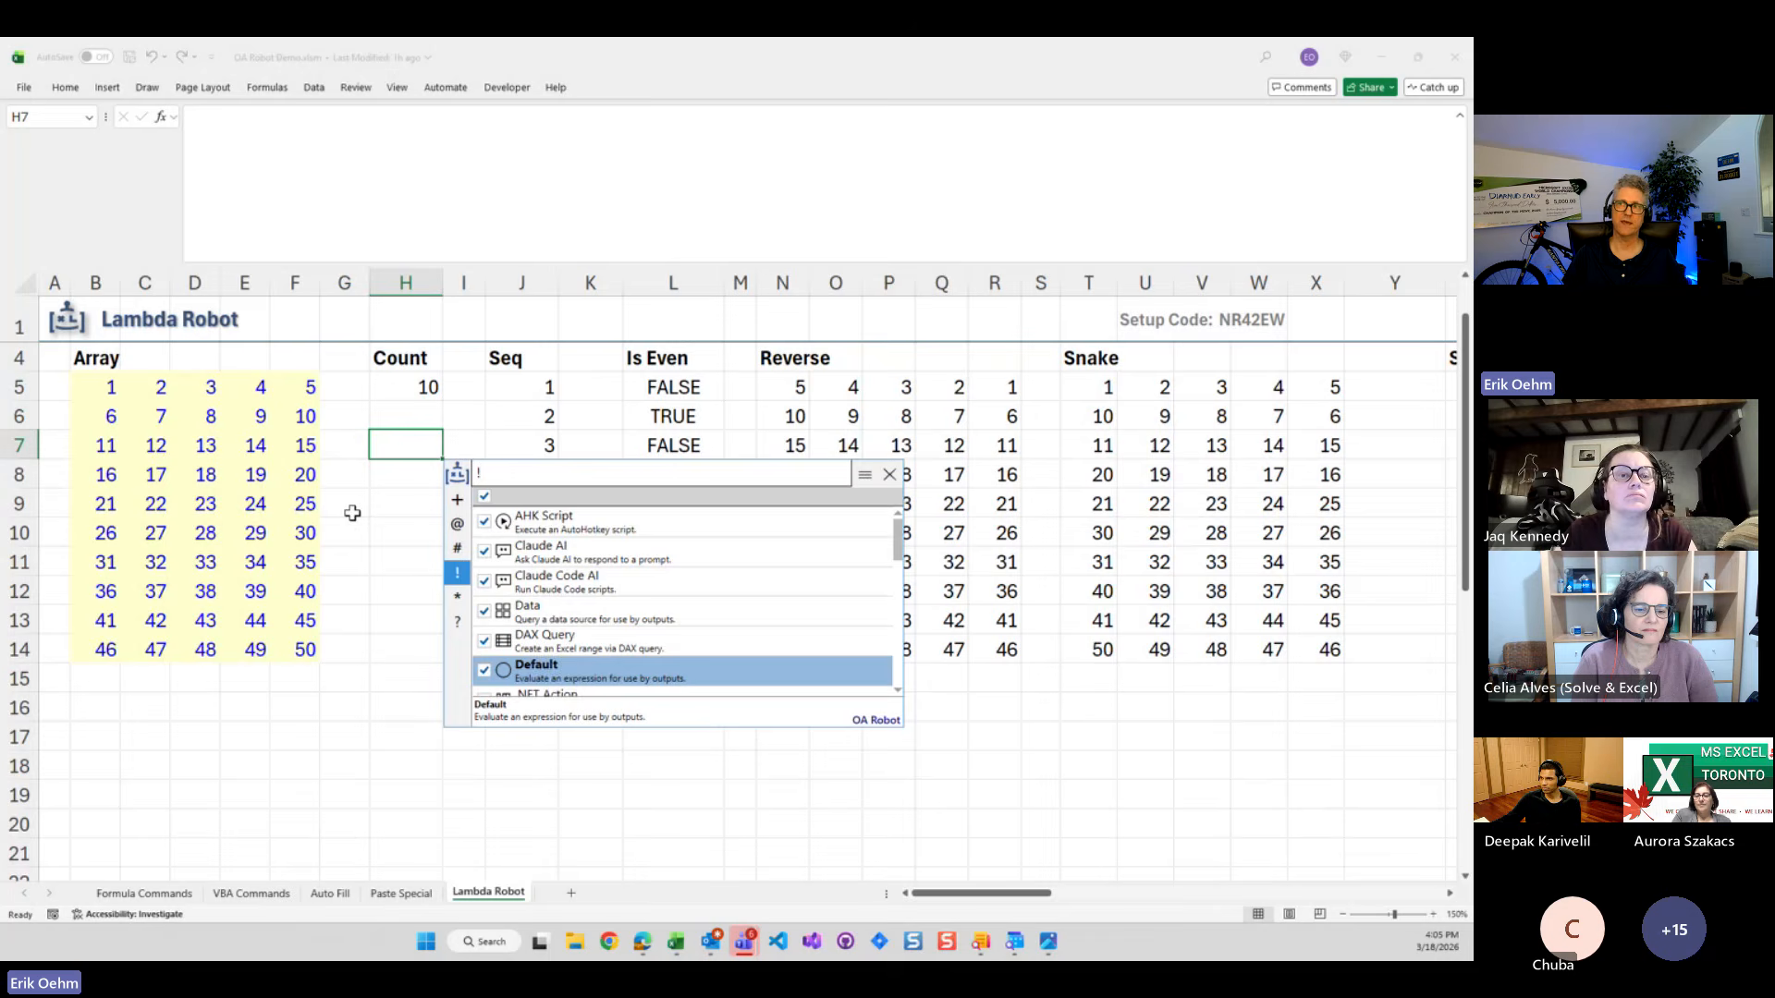
type("send")
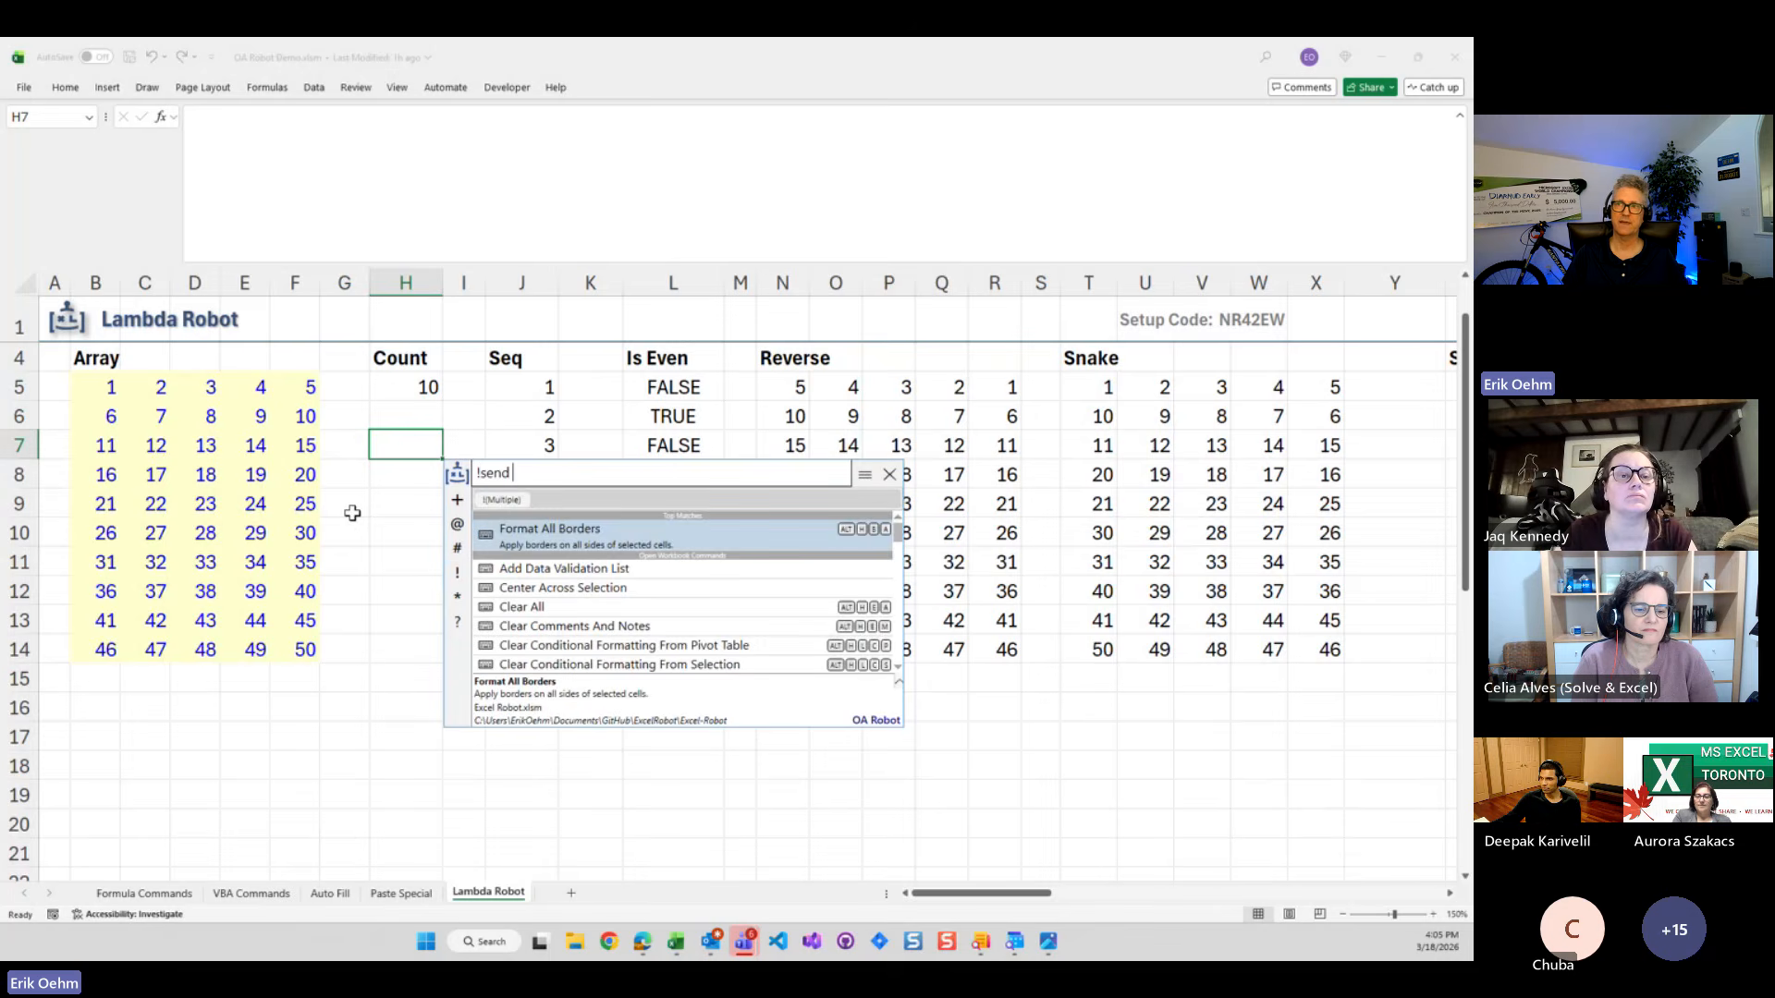
Filter command types by 'send' and 'vba', then clear back to recent commands headed by SEQUENCE(10,5)
key("BackSpace")
key("BackSpace")
key("BackSpace")
key("BackSpace")
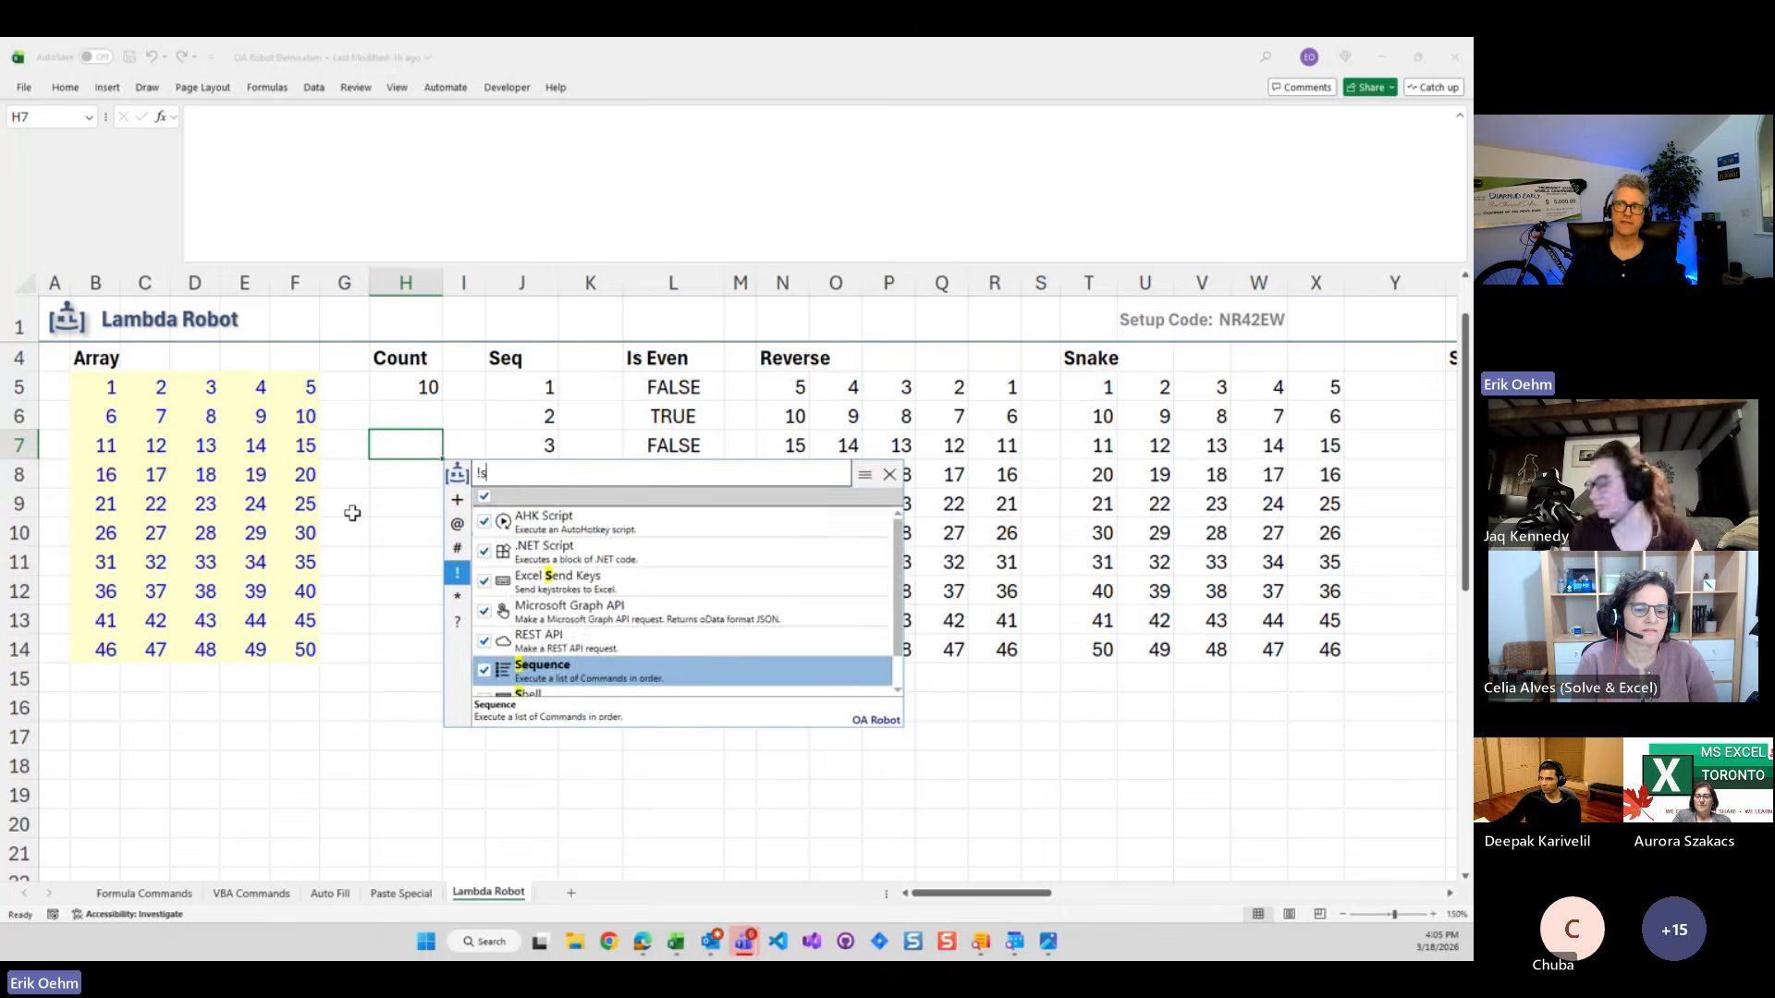
type("vba")
key("BackSpace")
key("BackSpace")
key("BackSpace")
key("BackSpace")
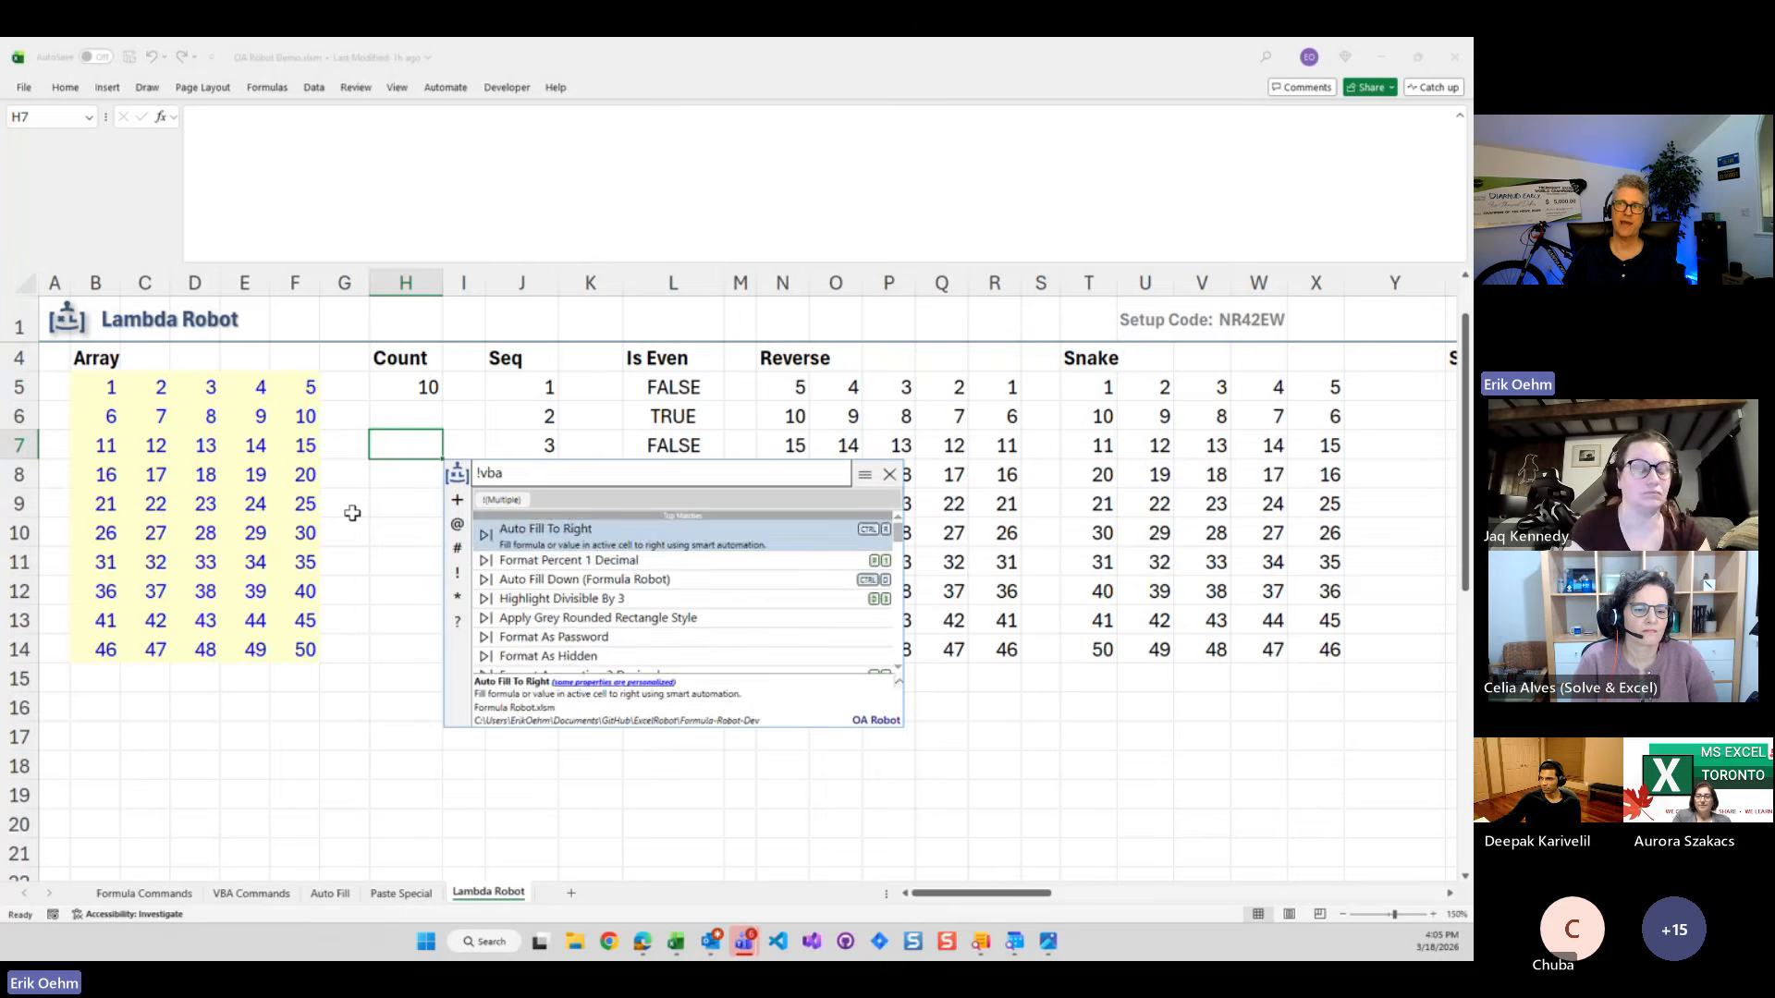
key("BackSpace")
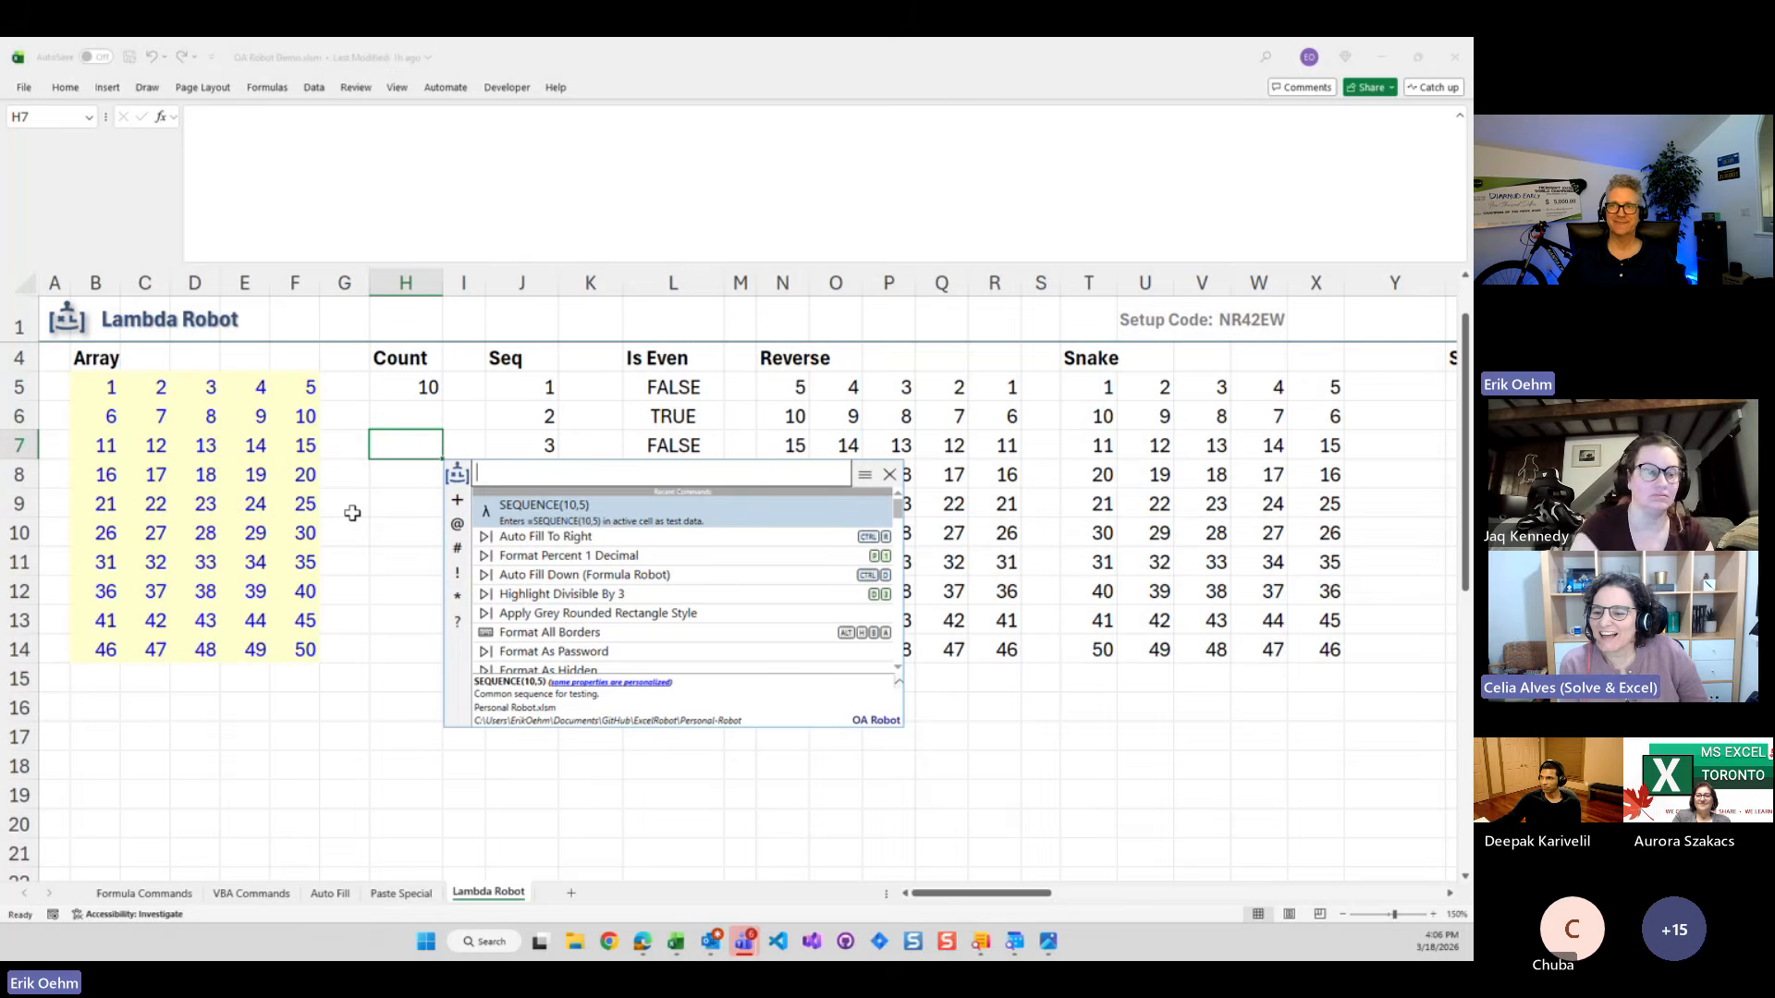
Close the OA Robot palette to show the Count, Seq, Reverse and Snake results
key("Escape")
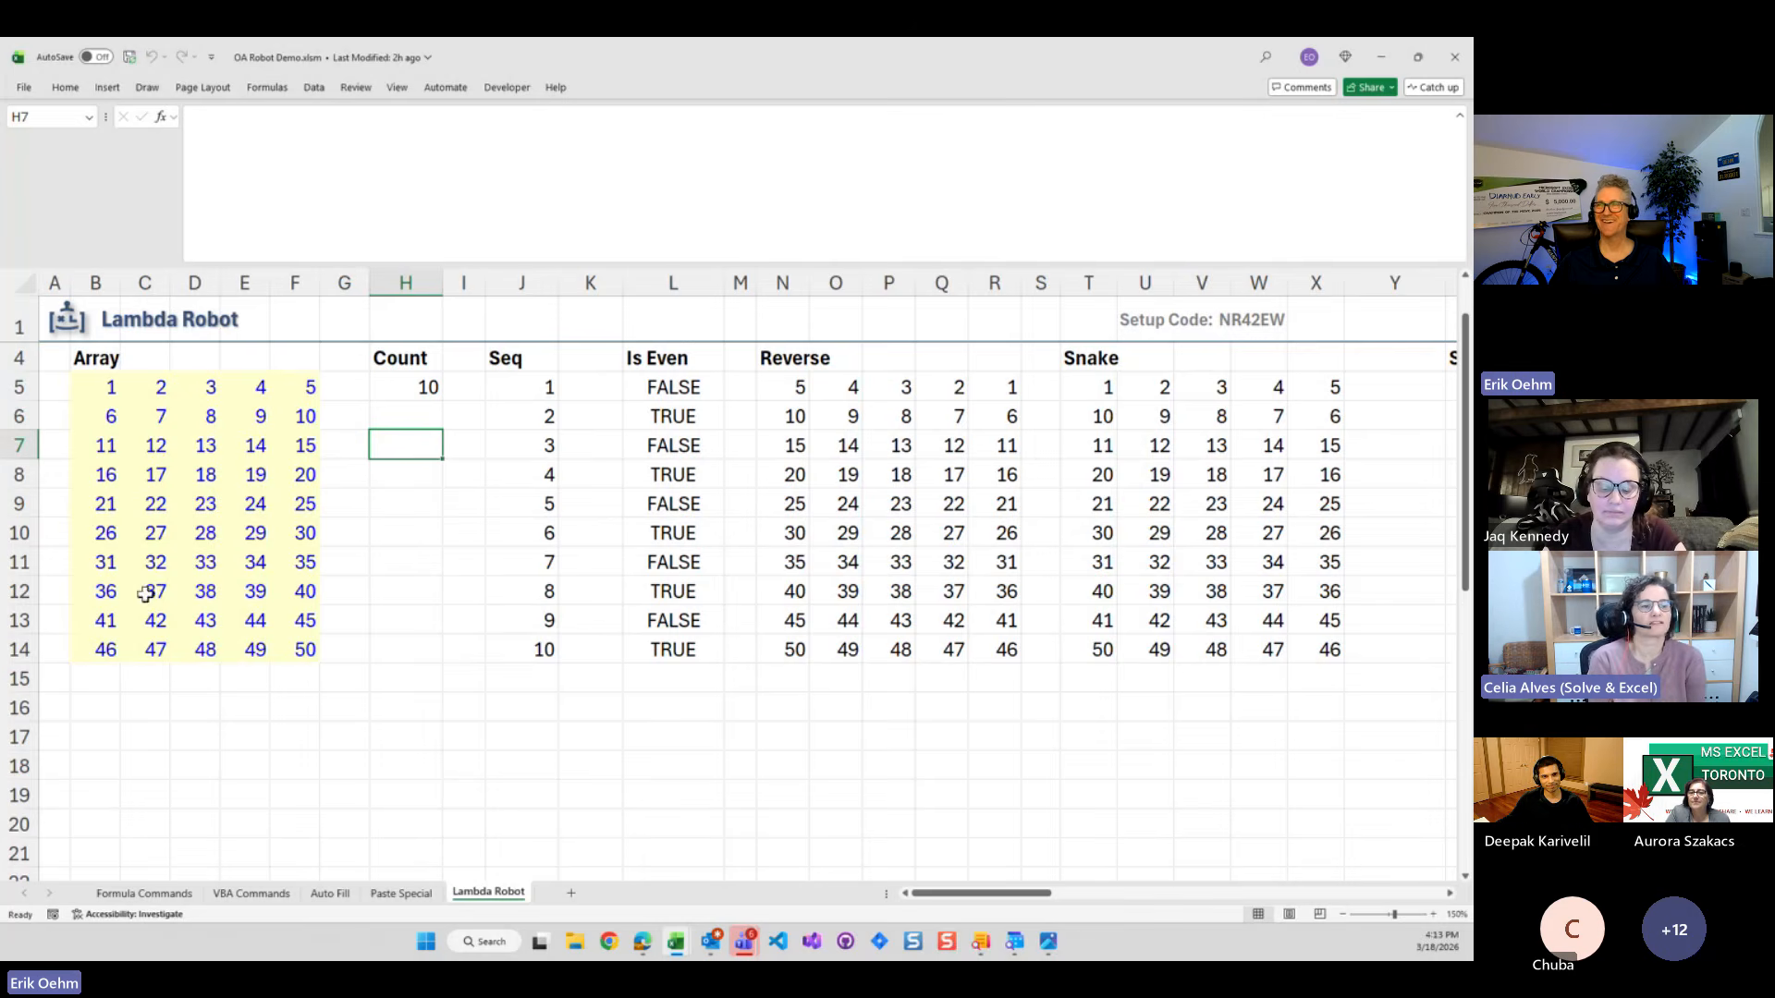
Inspect T5's IF formula, move to the LAMBDA Snake block in Z5 and open OA Robot there
left_click(403, 413)
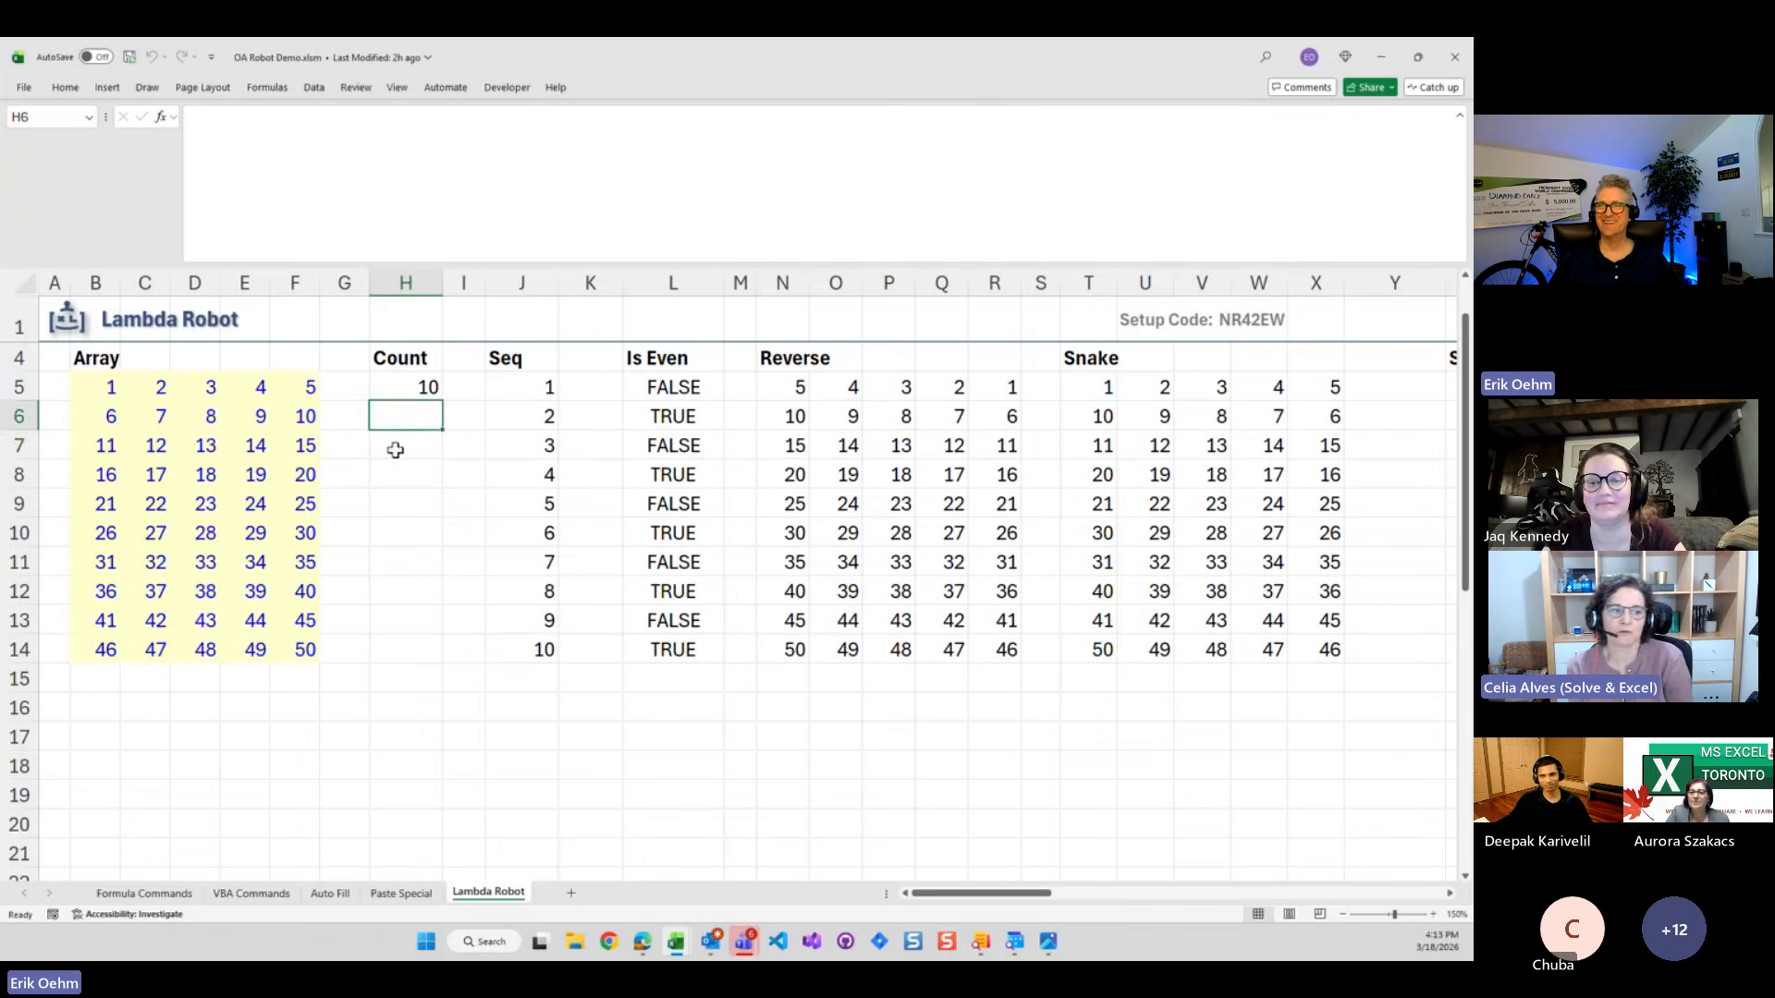
left_click(405, 449)
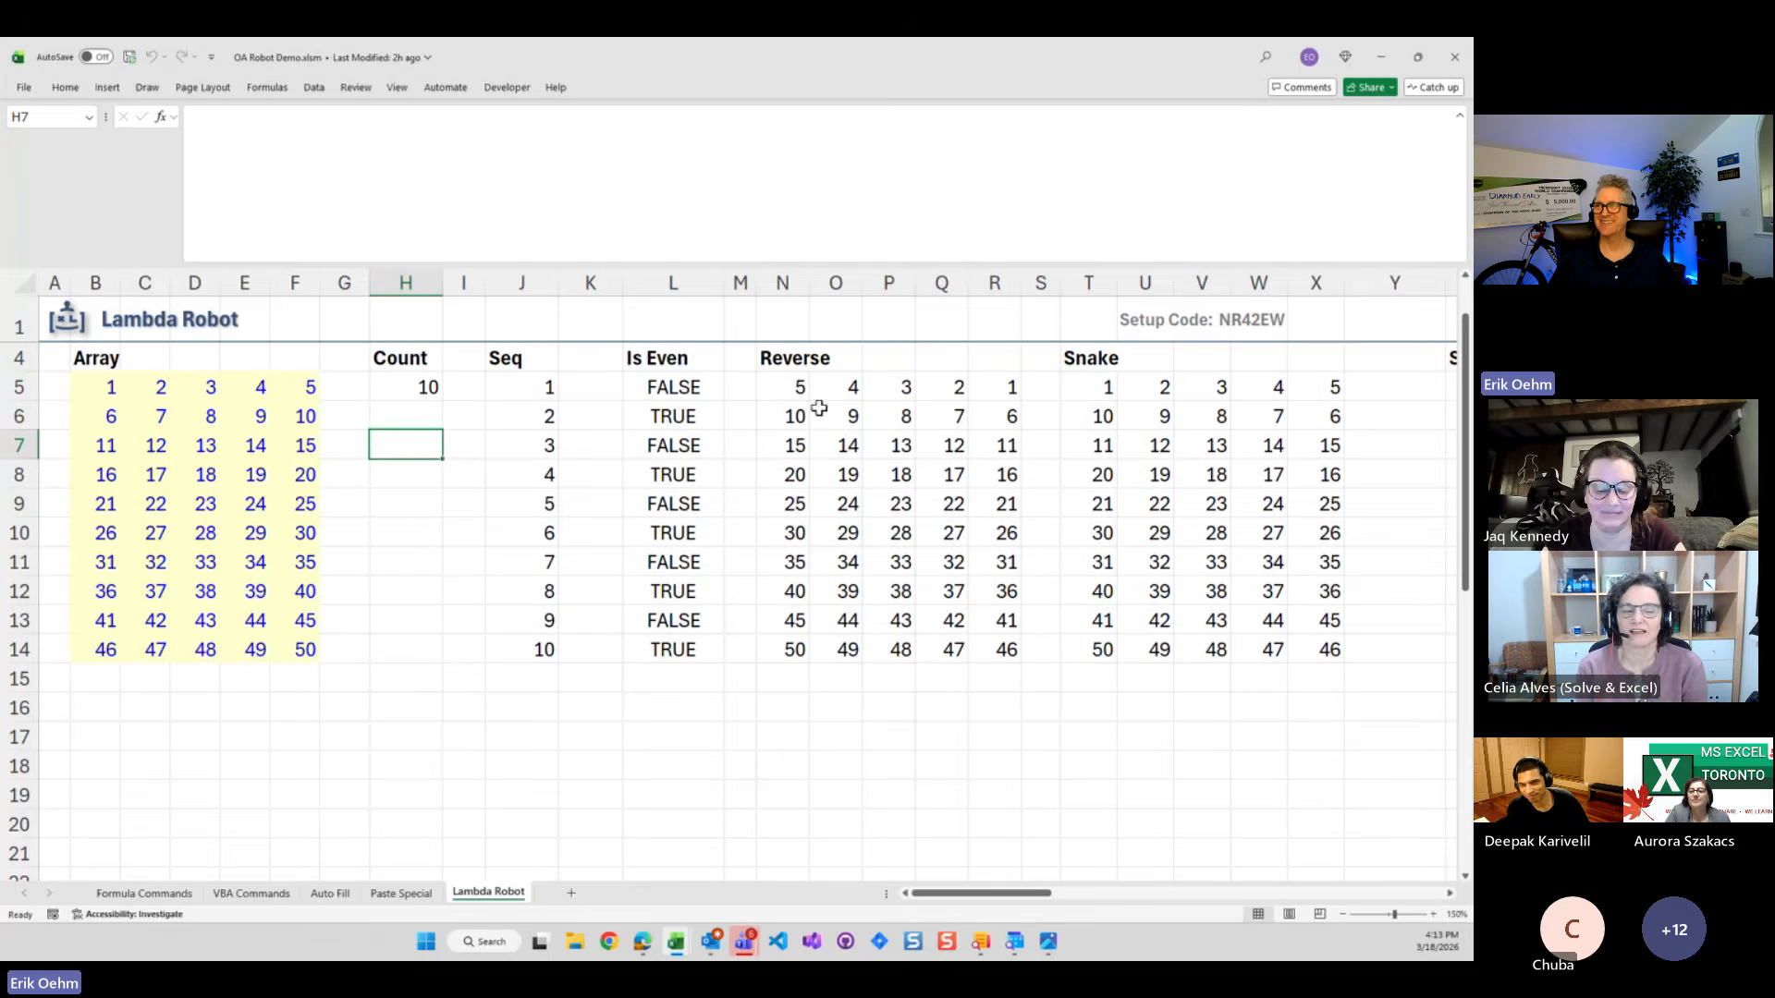
left_click(1107, 386)
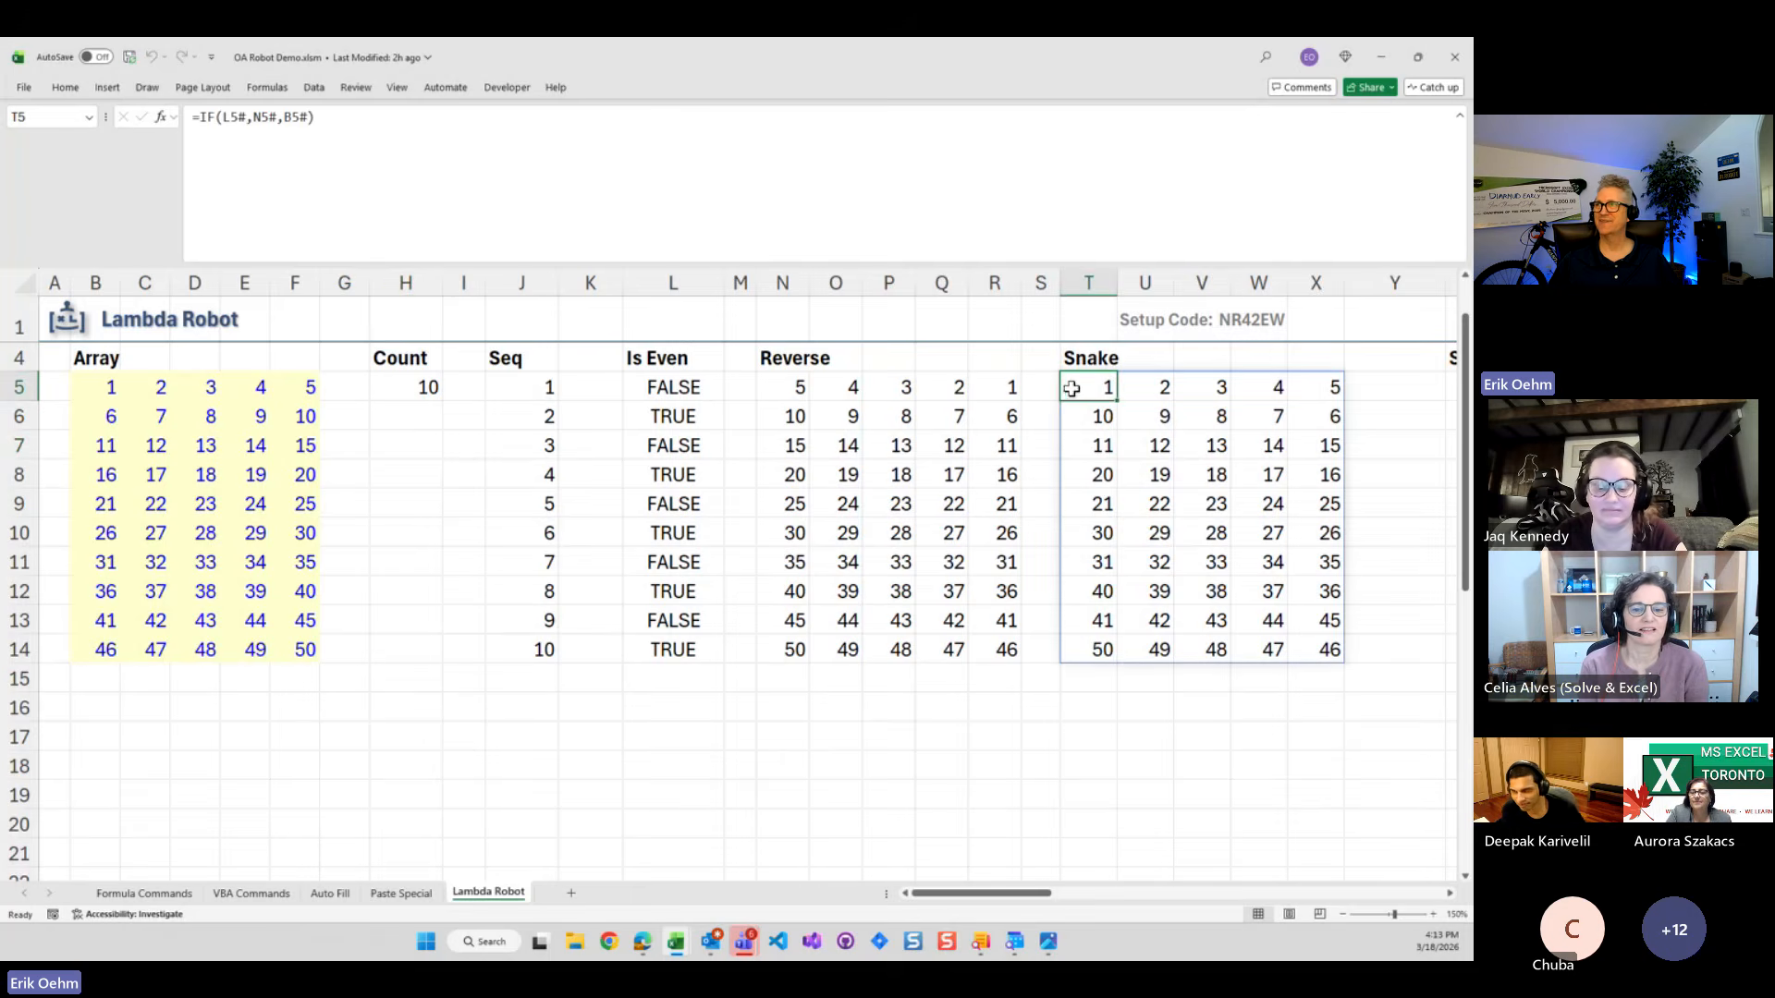
key("Right")
key("Right")
key("Right")
key("Right")
key("Right")
key("Right")
key("Right")
key("Right")
key("Right")
key("Right")
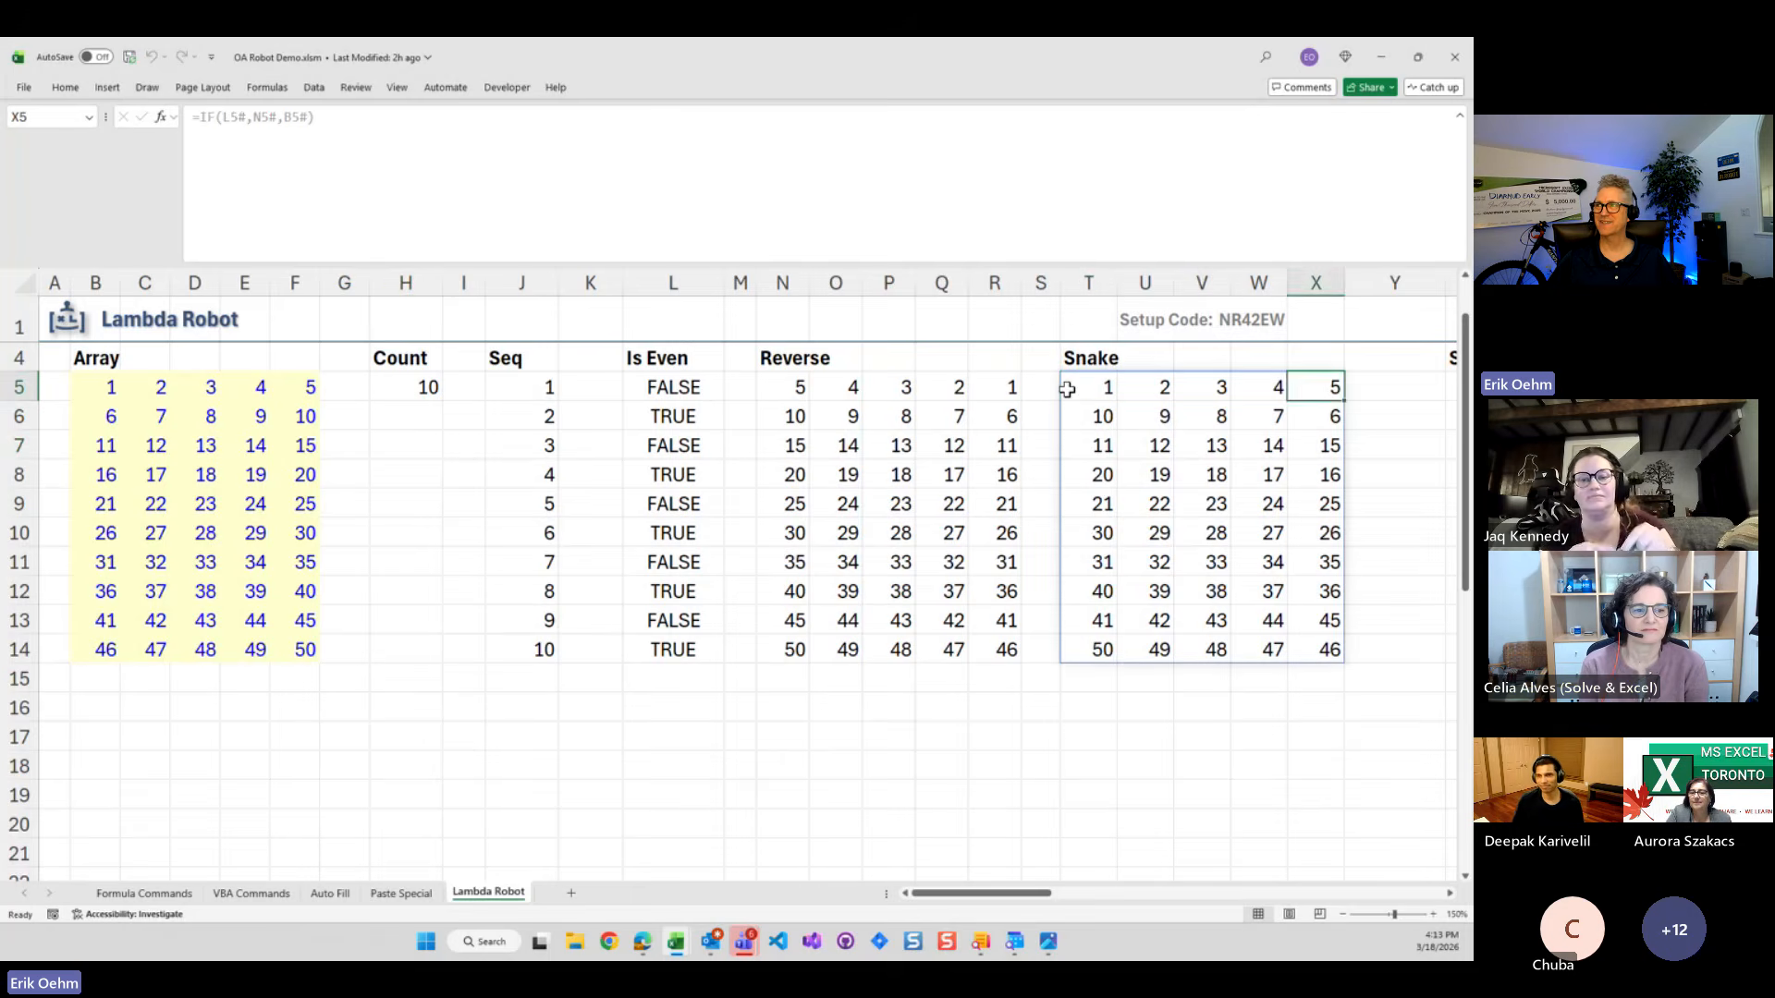
key("Right")
key("Right")
key("Right")
key("Right")
key("Right")
key("Right")
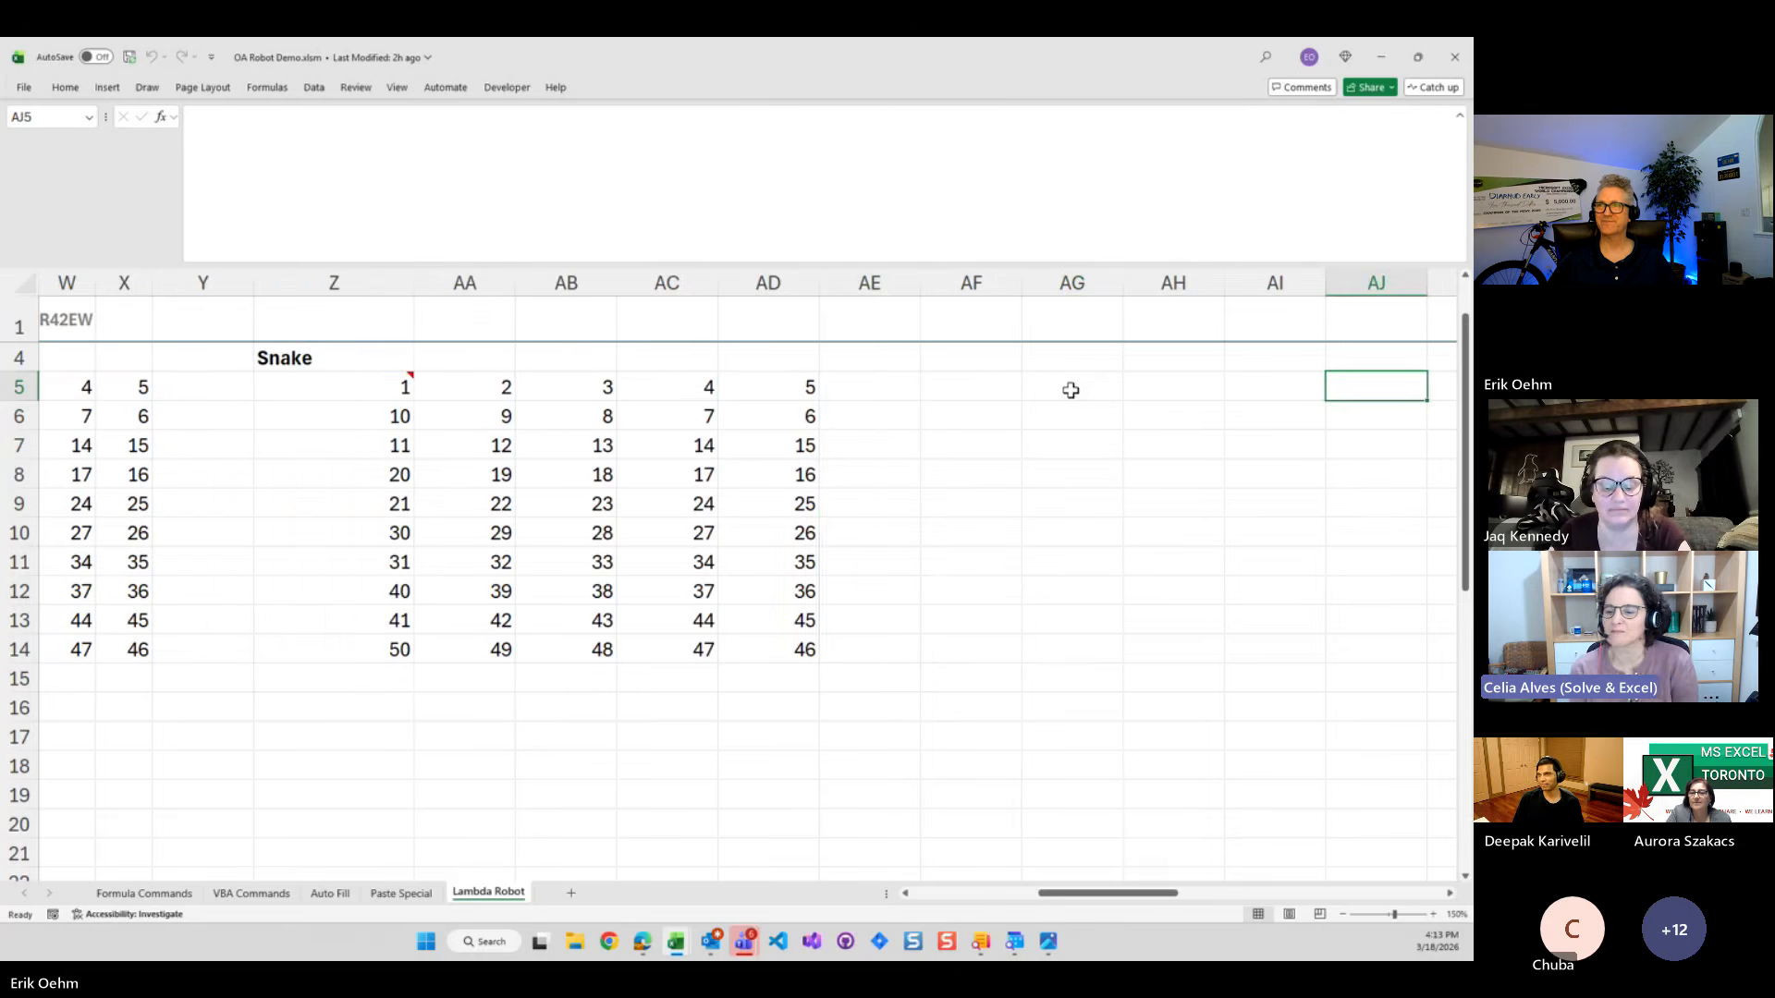
key("Left")
key("Left")
key("Left")
key("Left")
key("Left")
key("Left")
key("Left")
key("Left")
key("Left")
key("Left")
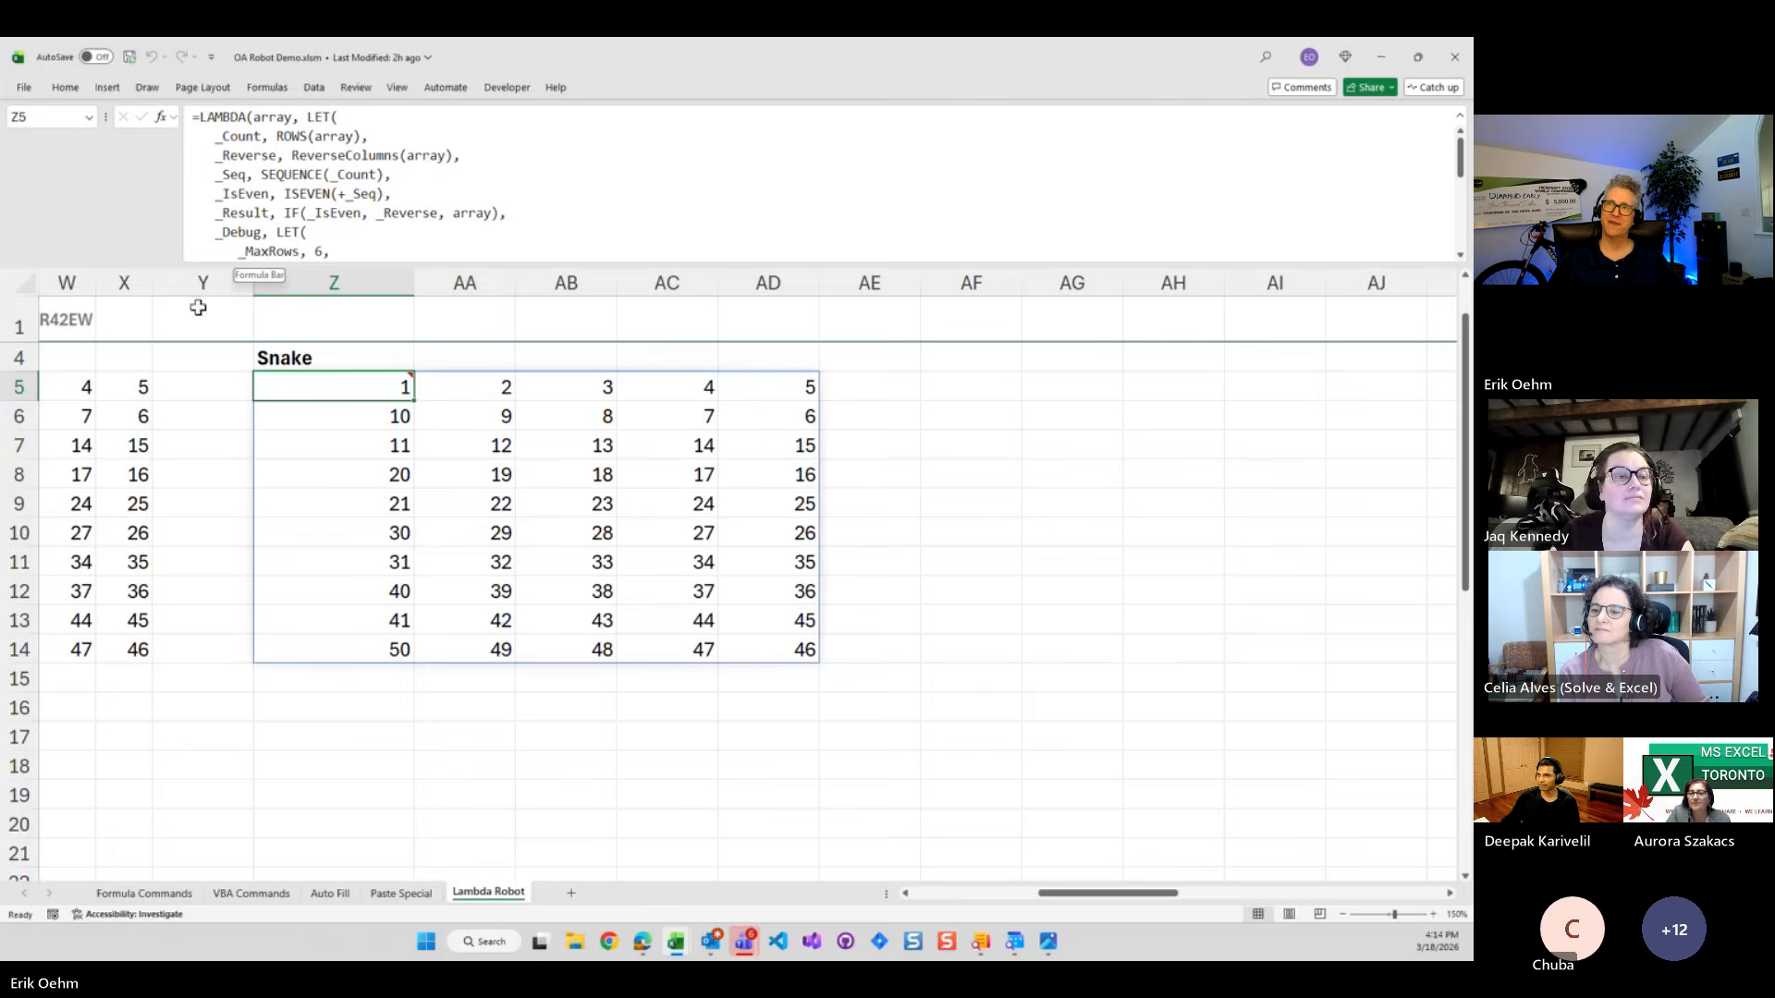
key("ctrl+shift+p")
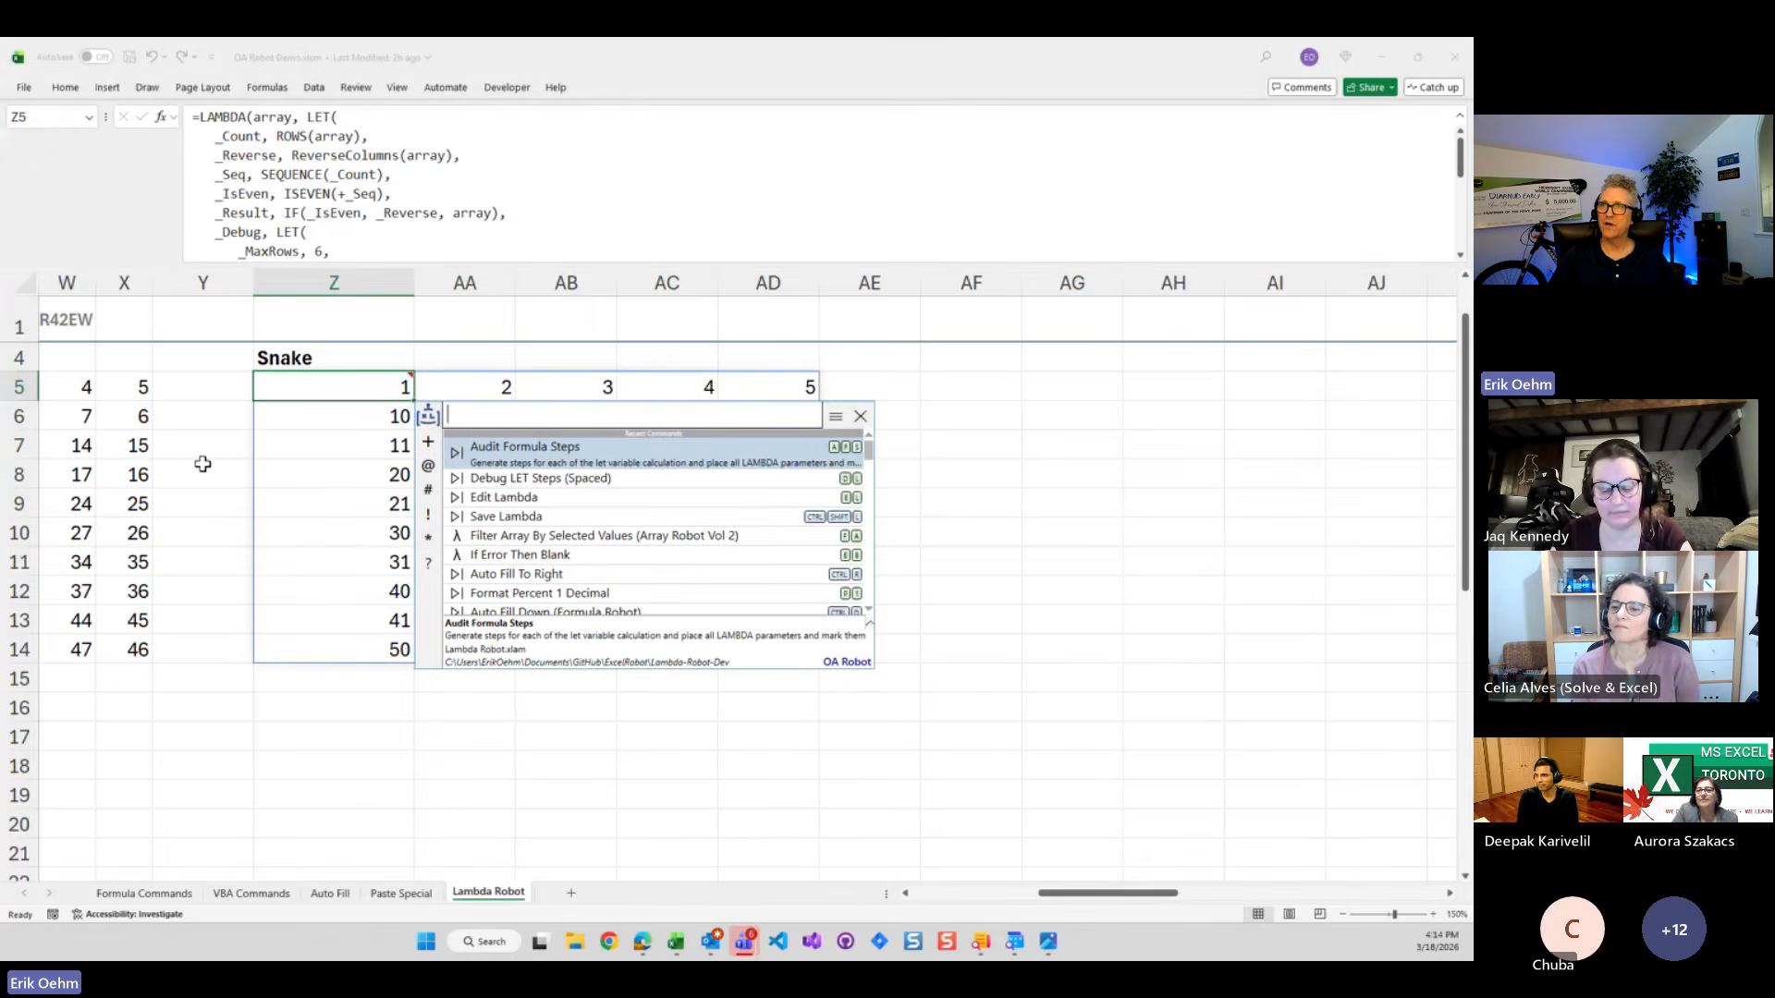
Compact Z5's Snake LAMBDA with Compact Formula Format, then re-indent it with Format Formulas
type("cff")
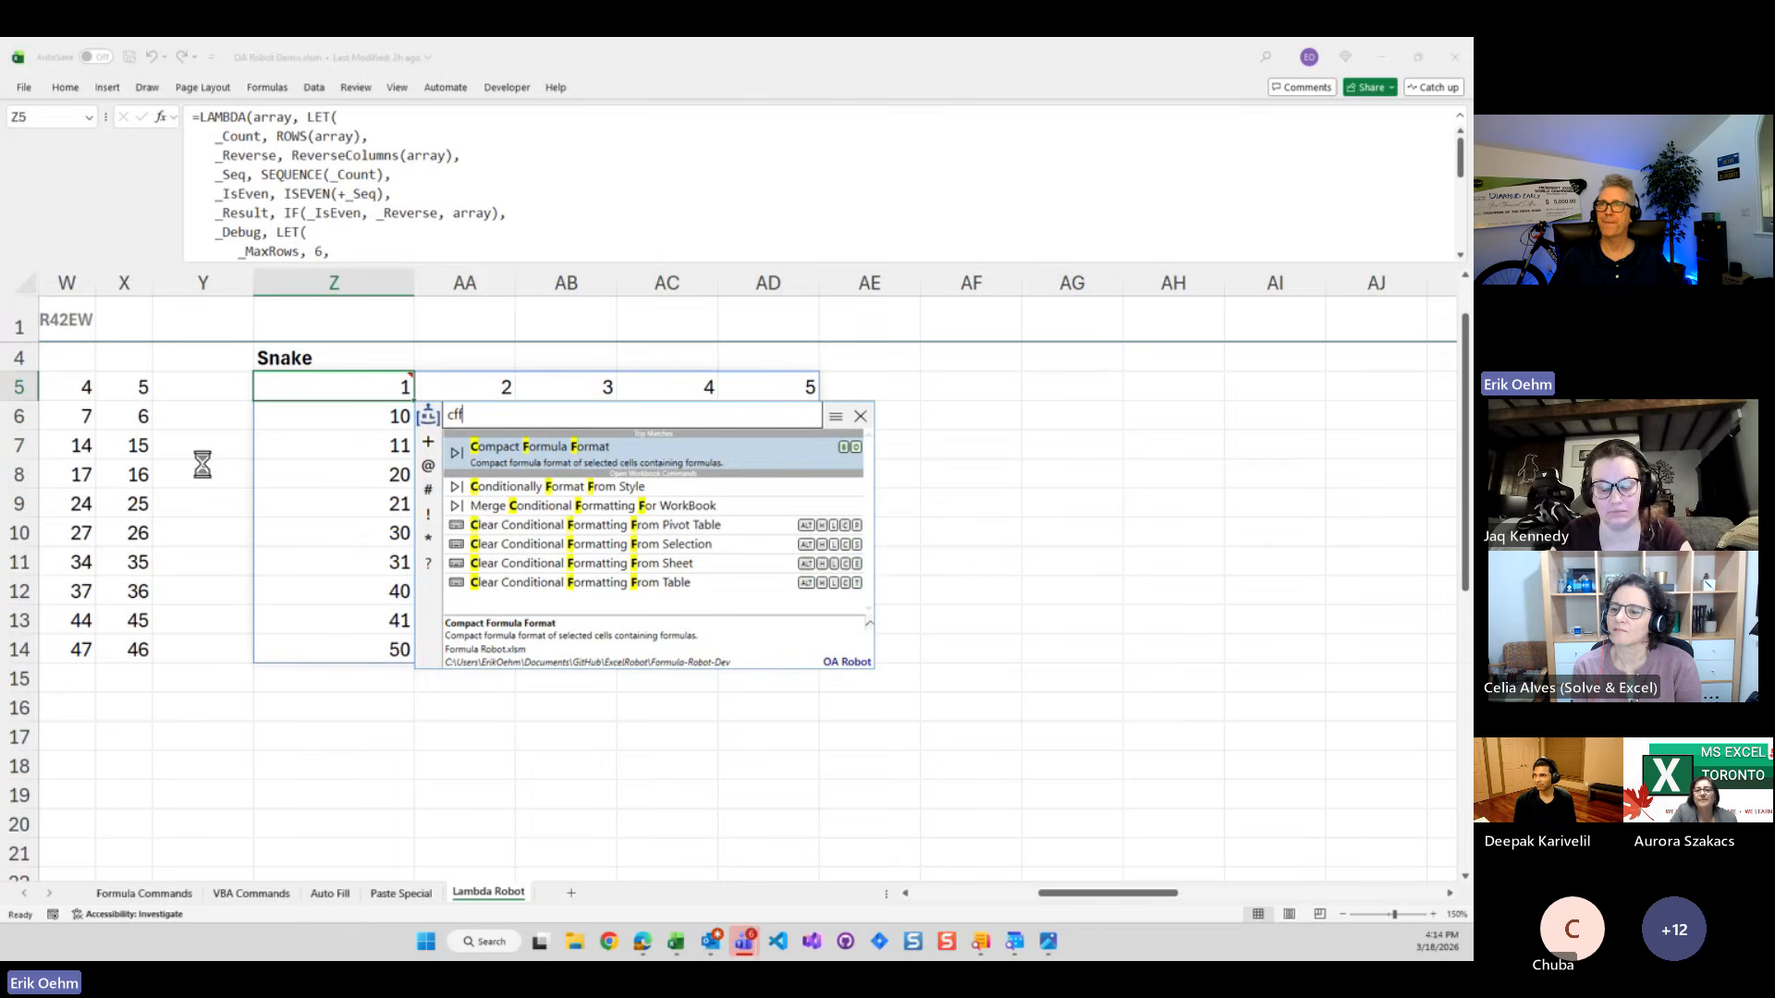
key("Return")
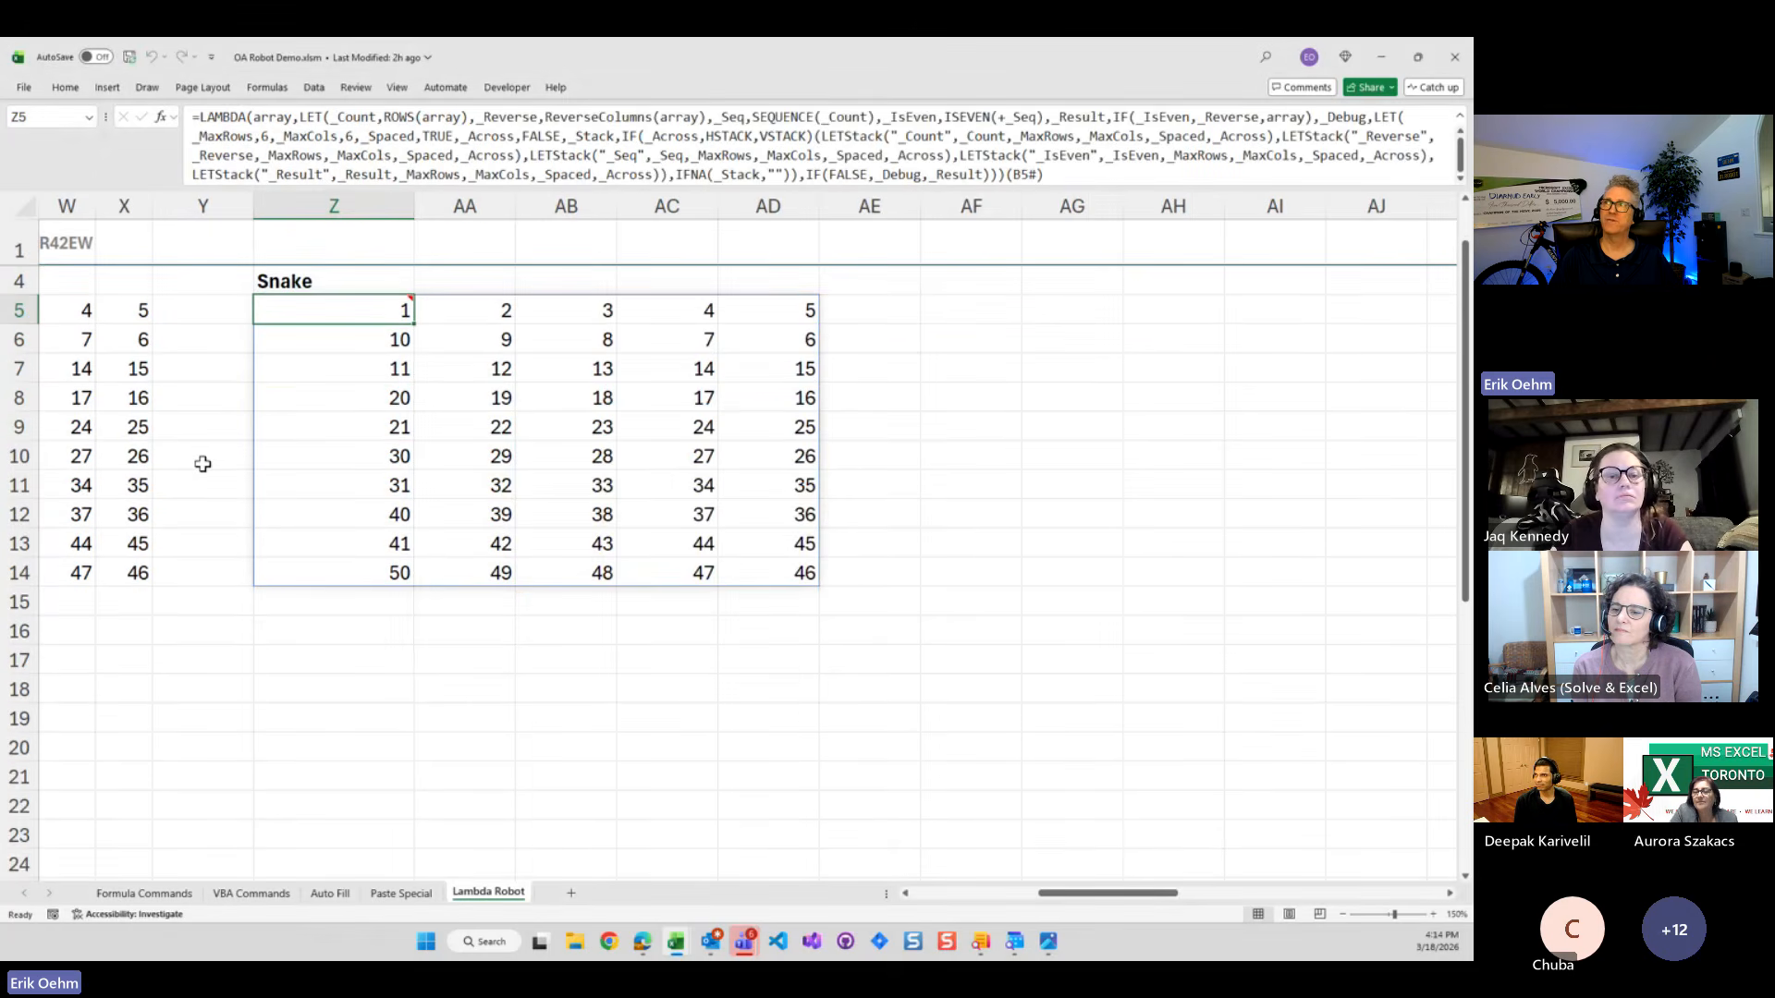
key("ctrl+shift+p")
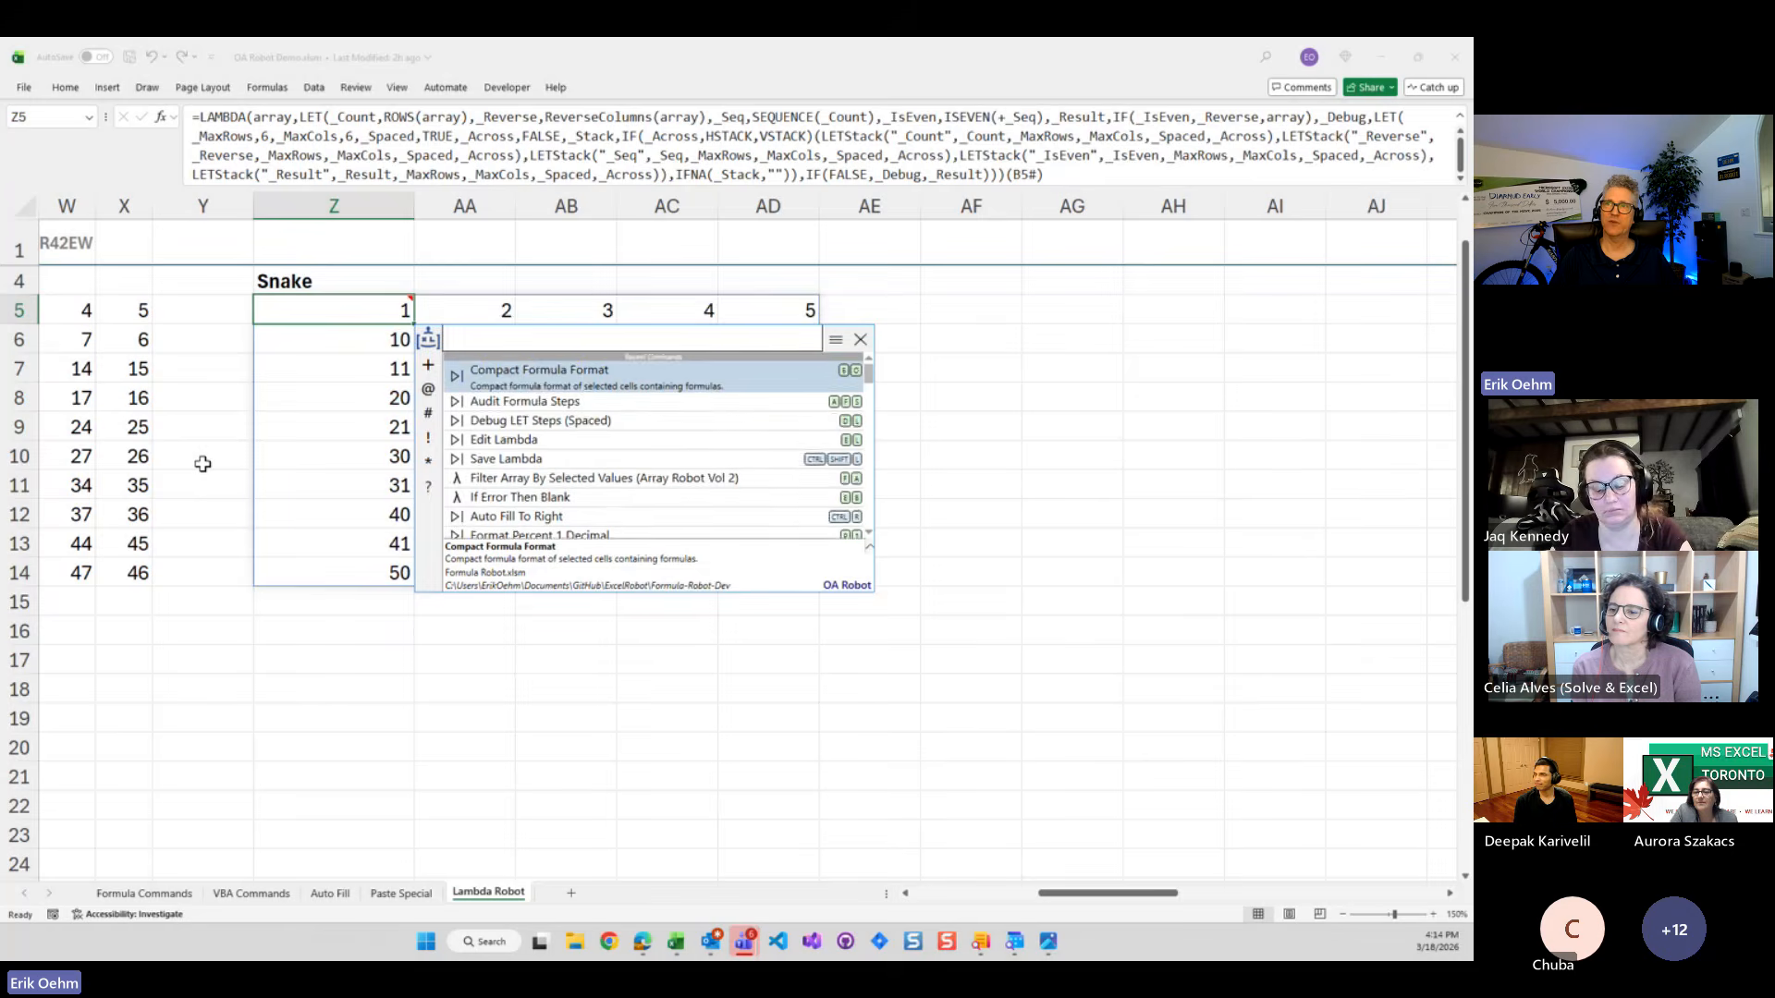
type("ff")
key("Return")
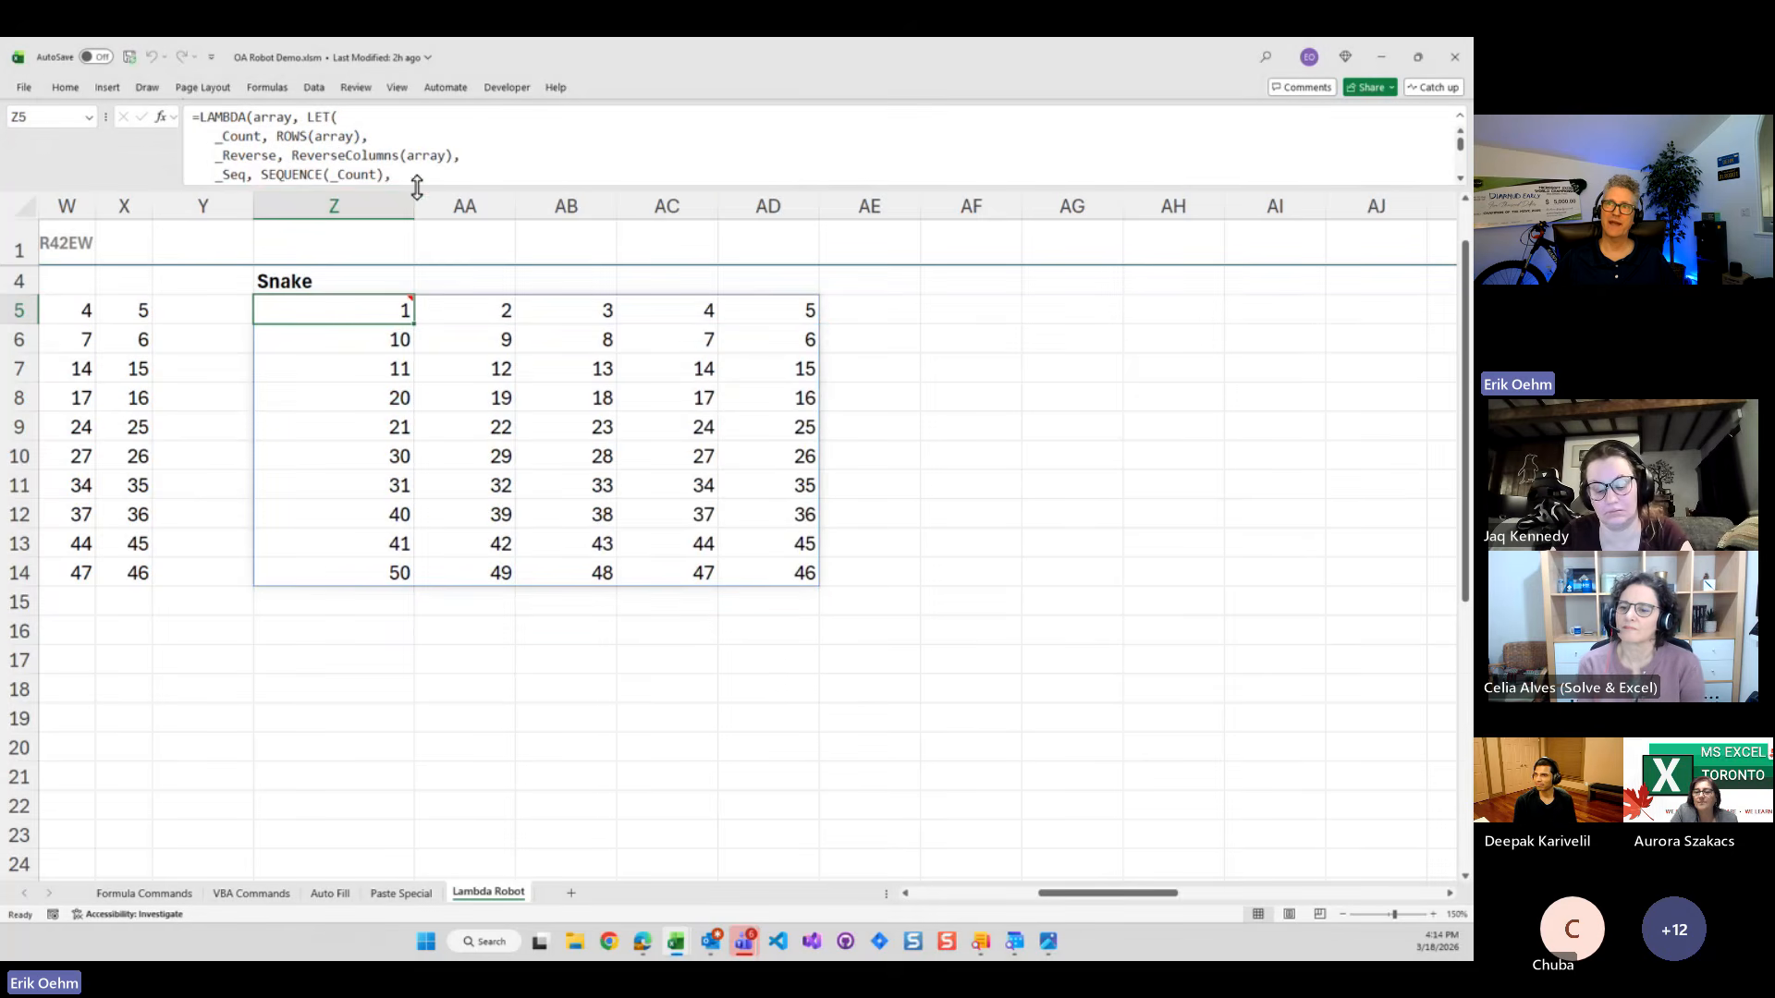
Enlarge the formula bar, select part of the LAMBDA text, then cancel editing so Z5 stays unchanged
left_click_drag(413, 185, 386, 321)
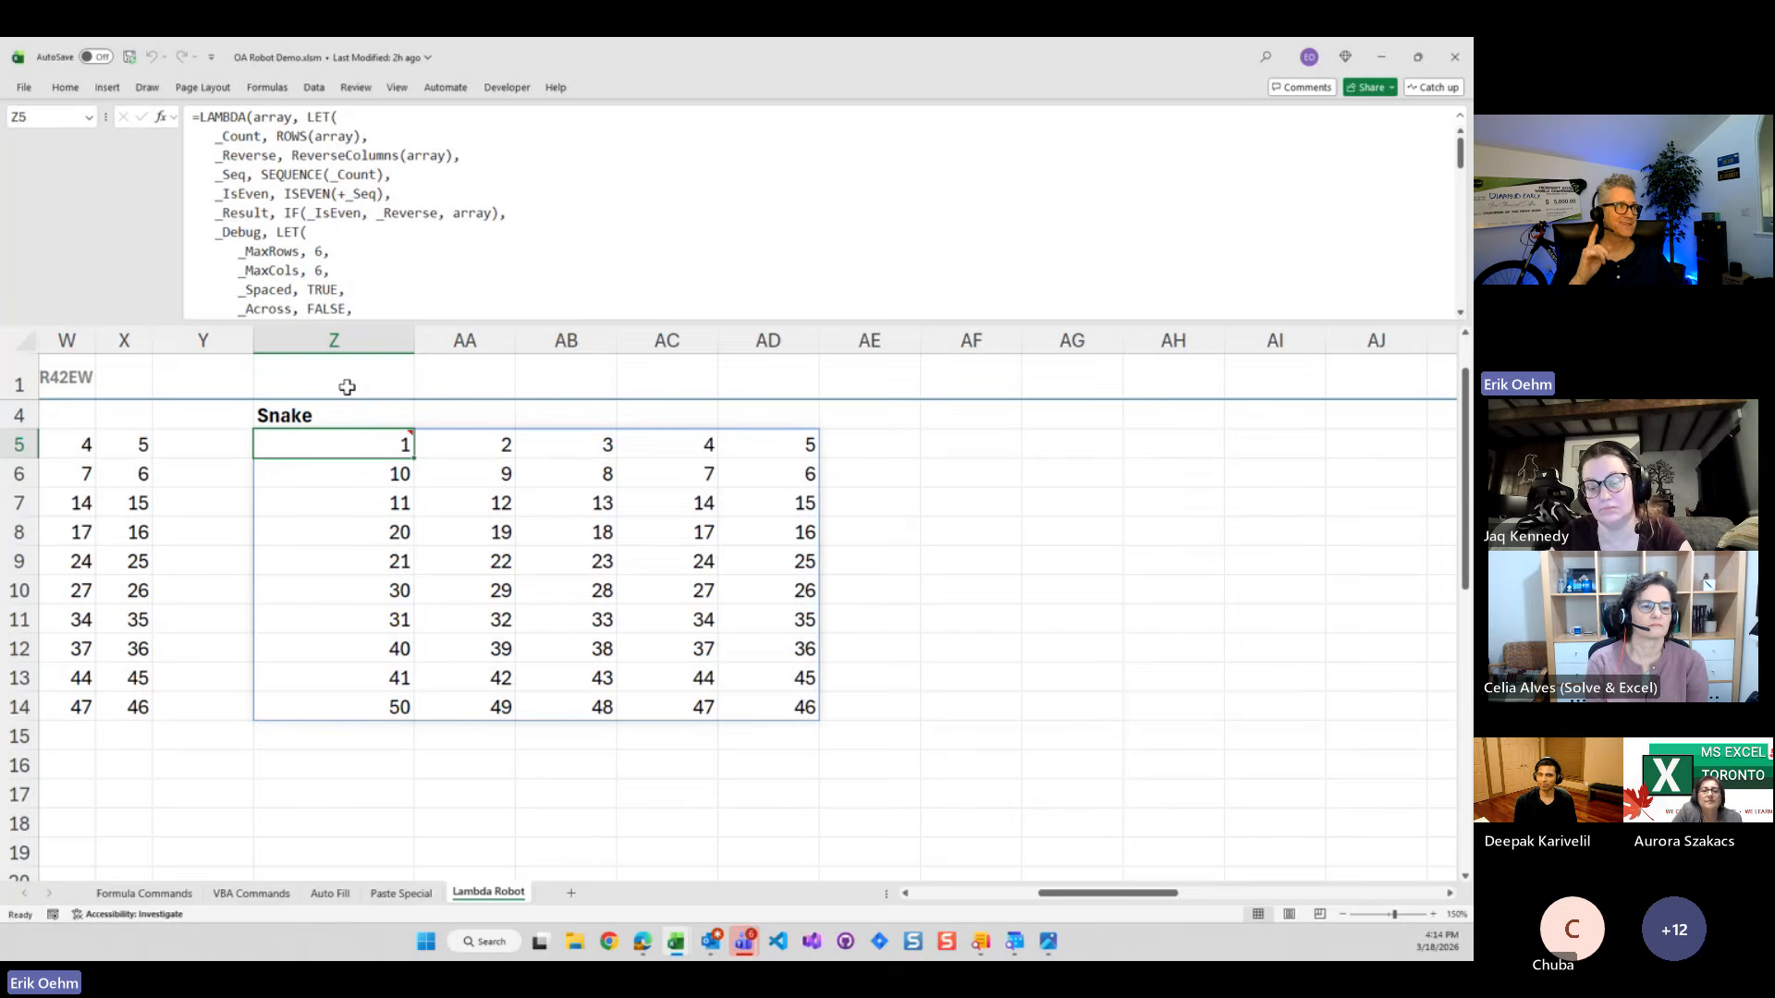
mouse_move(362, 446)
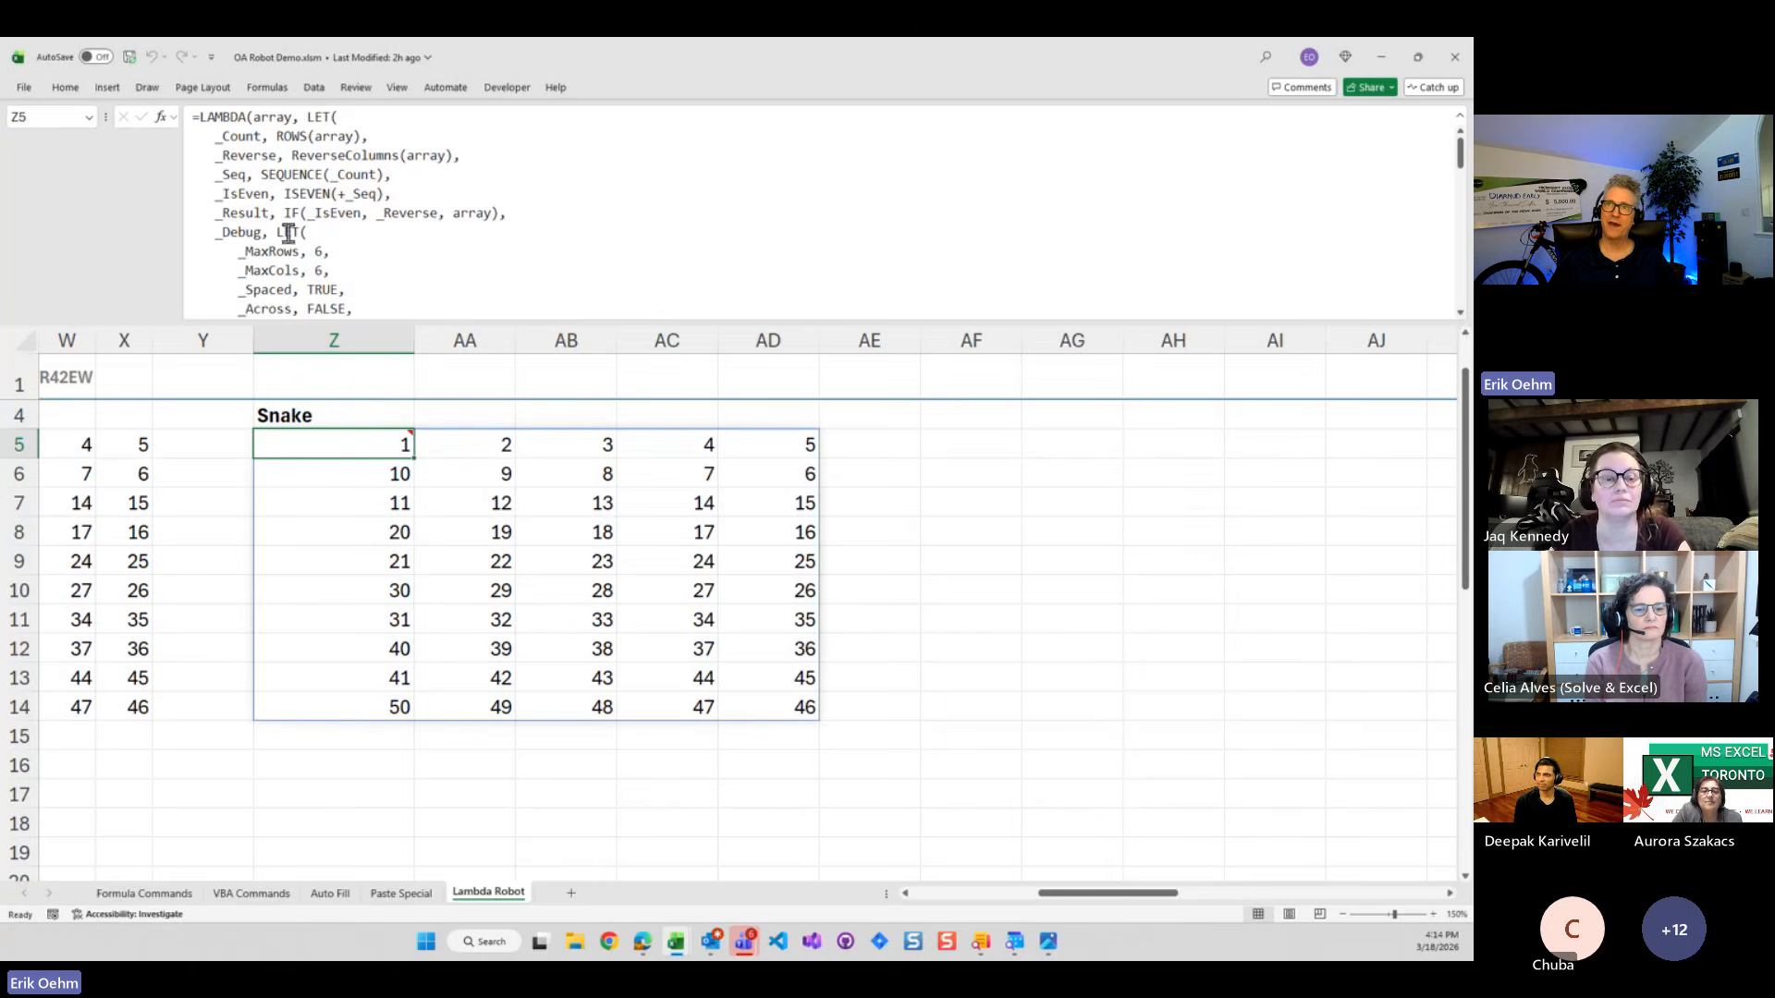
left_click_drag(196, 118, 427, 305)
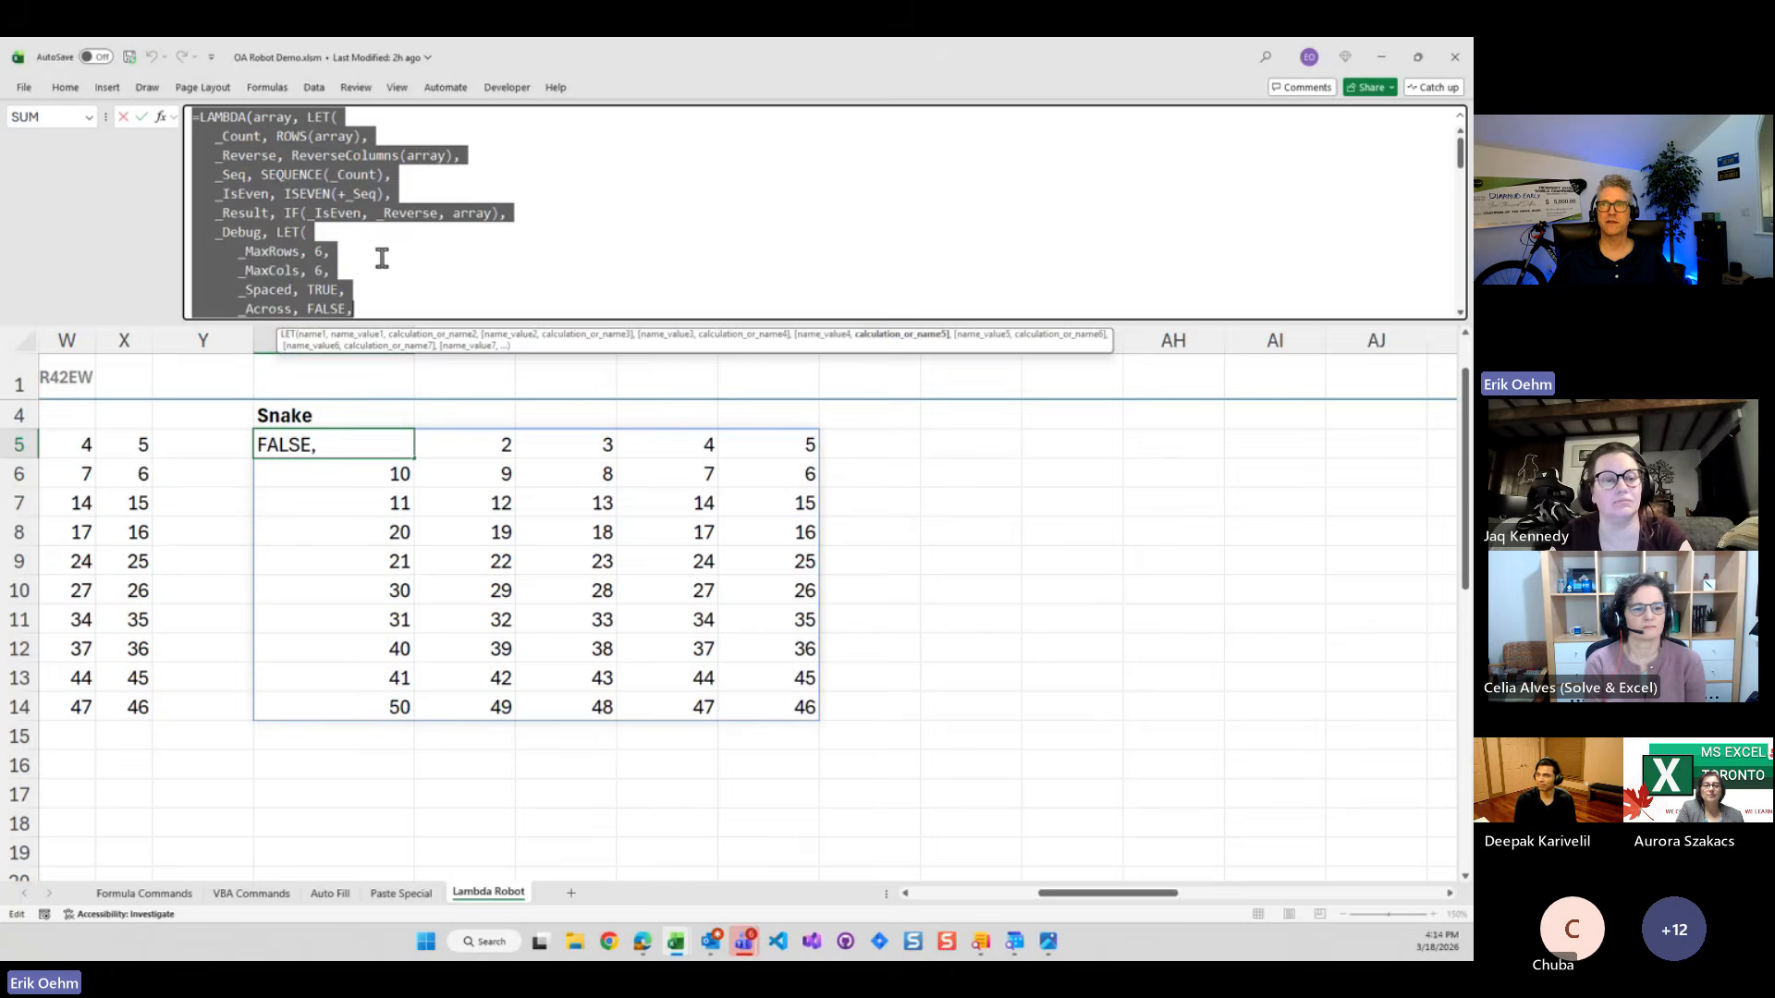
key("Escape")
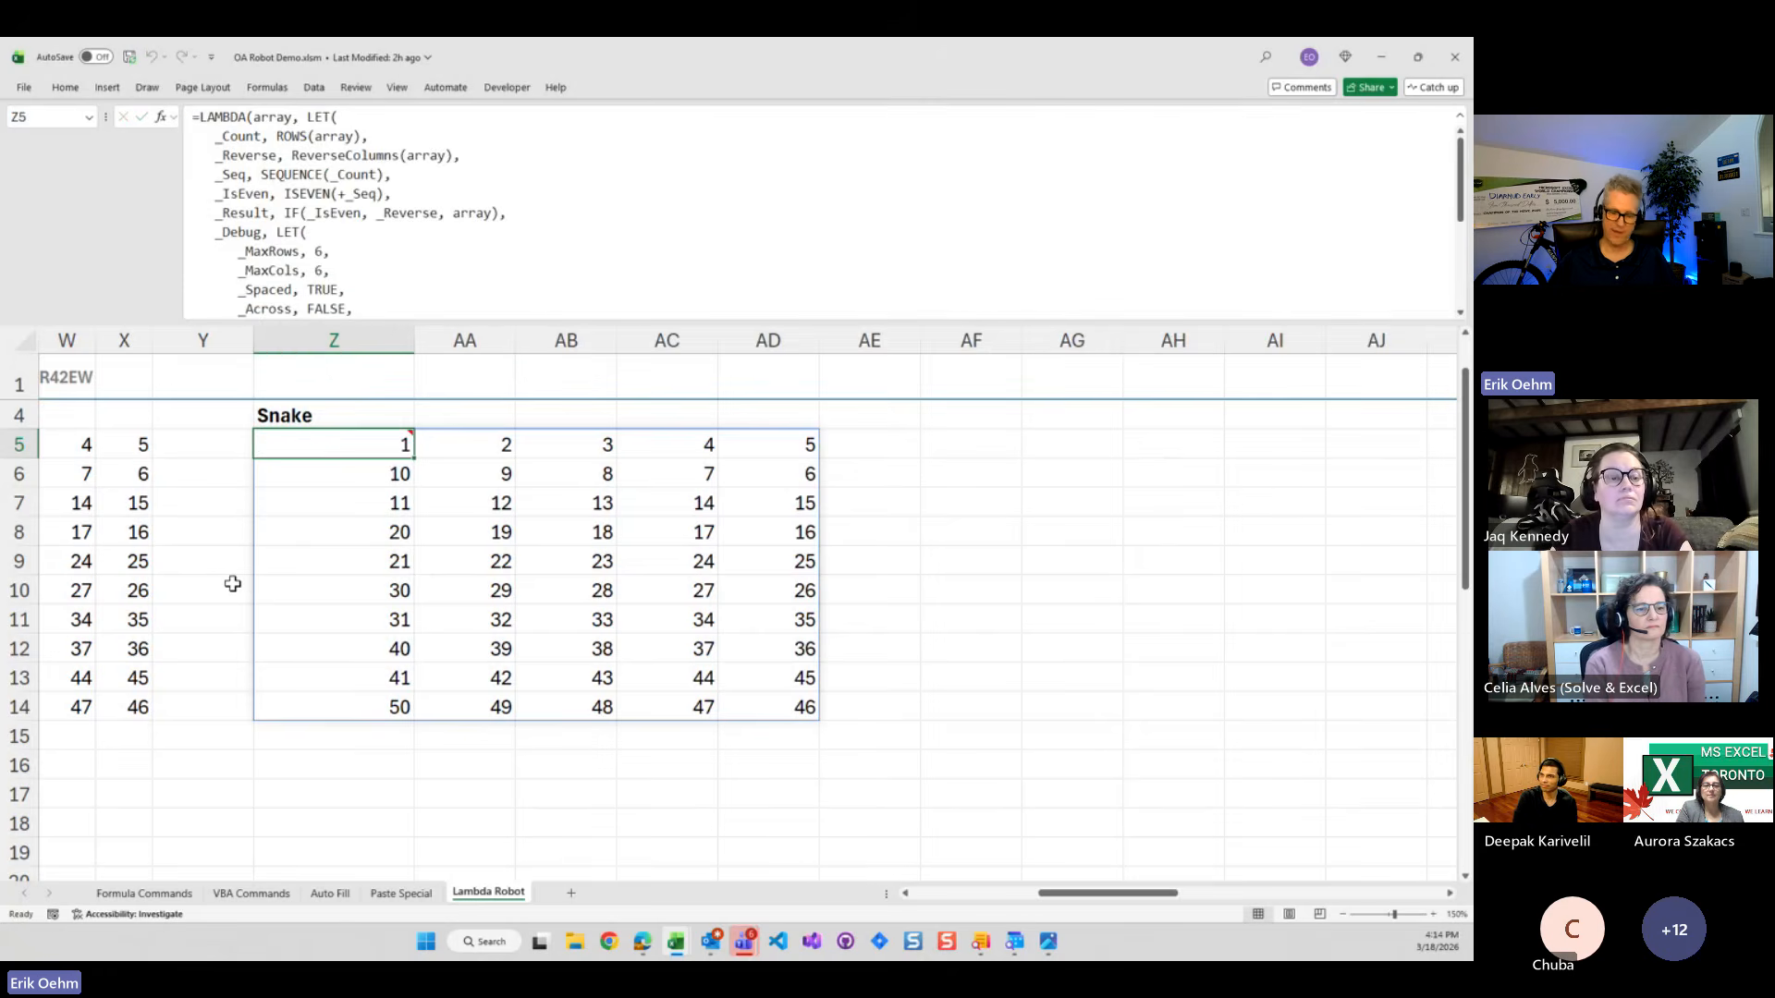
key("ctrl+space")
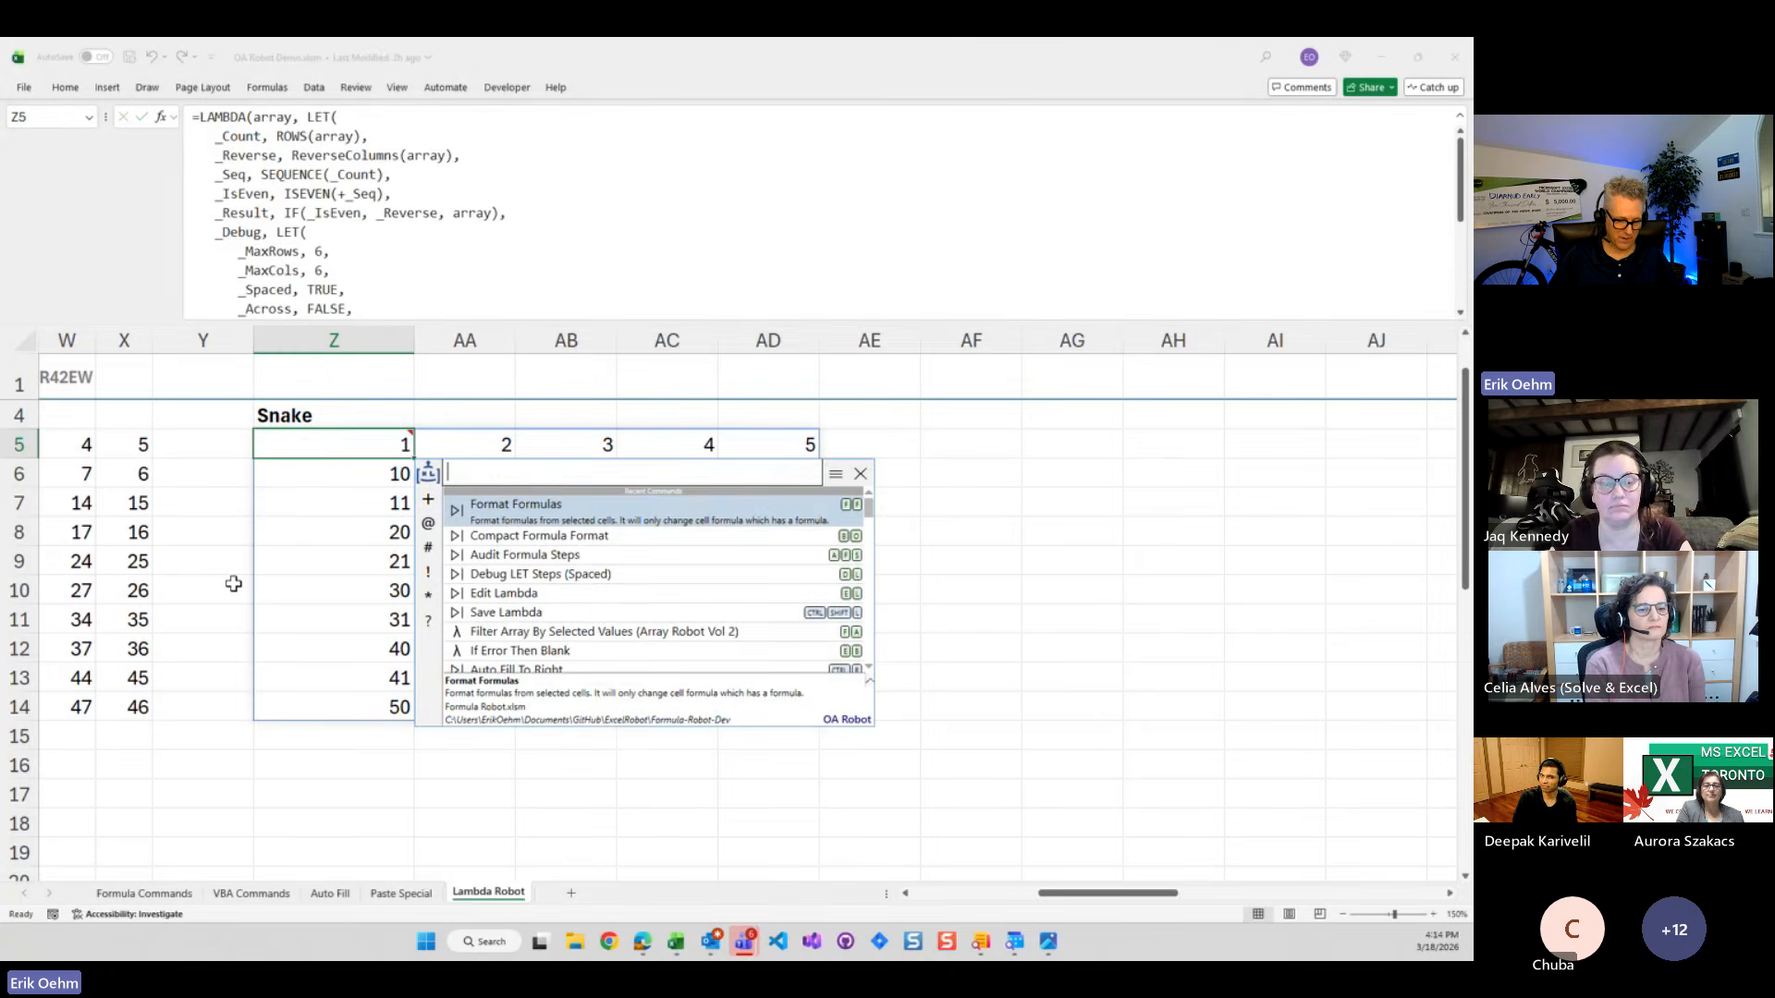
type("@")
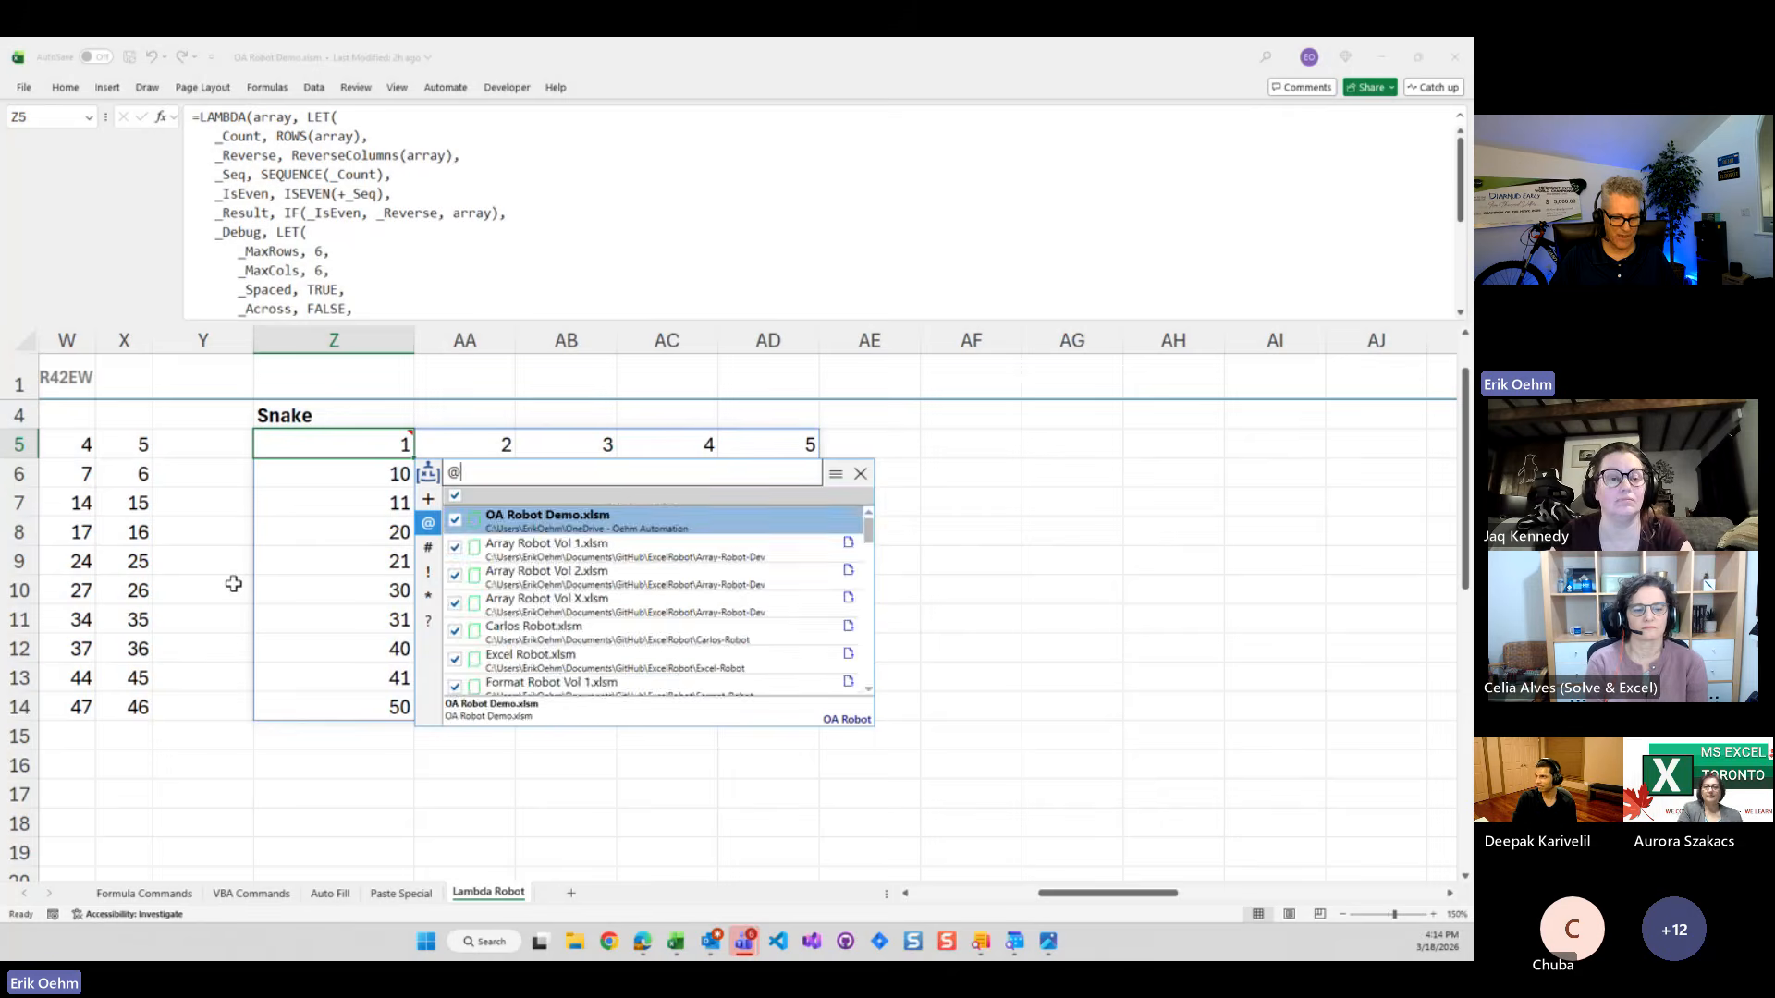
type("corm")
key("BackSpace")
key("BackSpace")
key("BackSpace")
key("BackSpace")
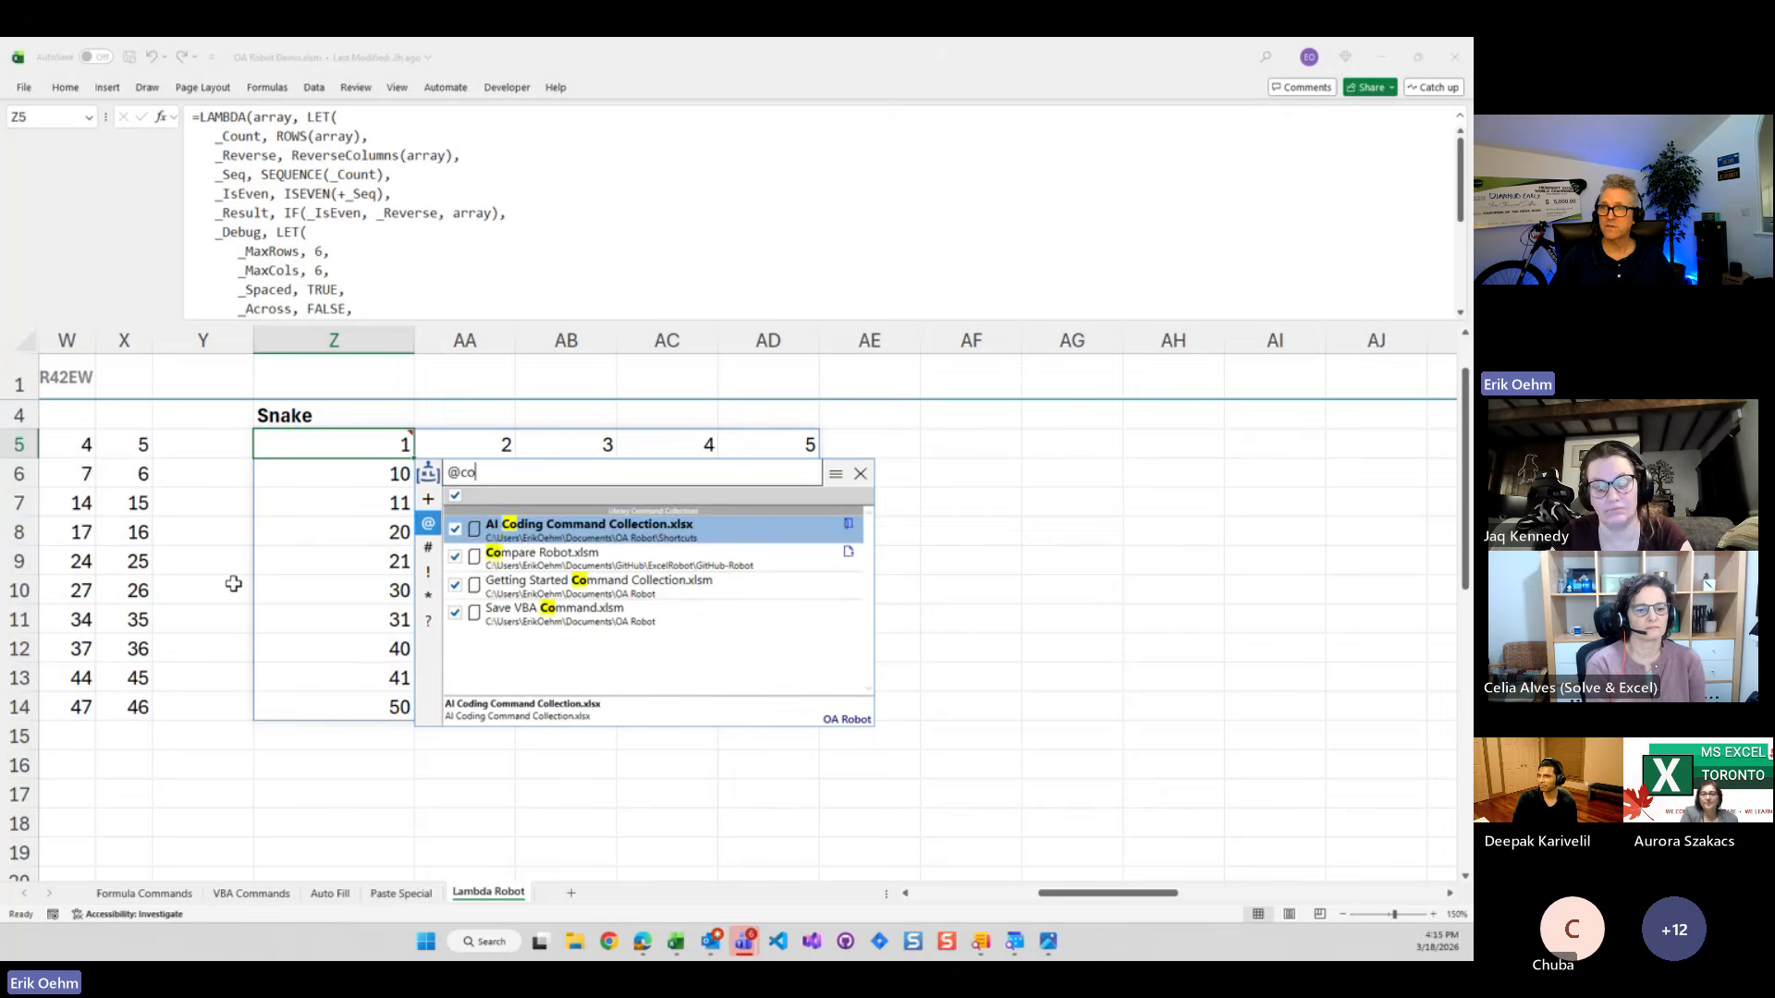
type("form")
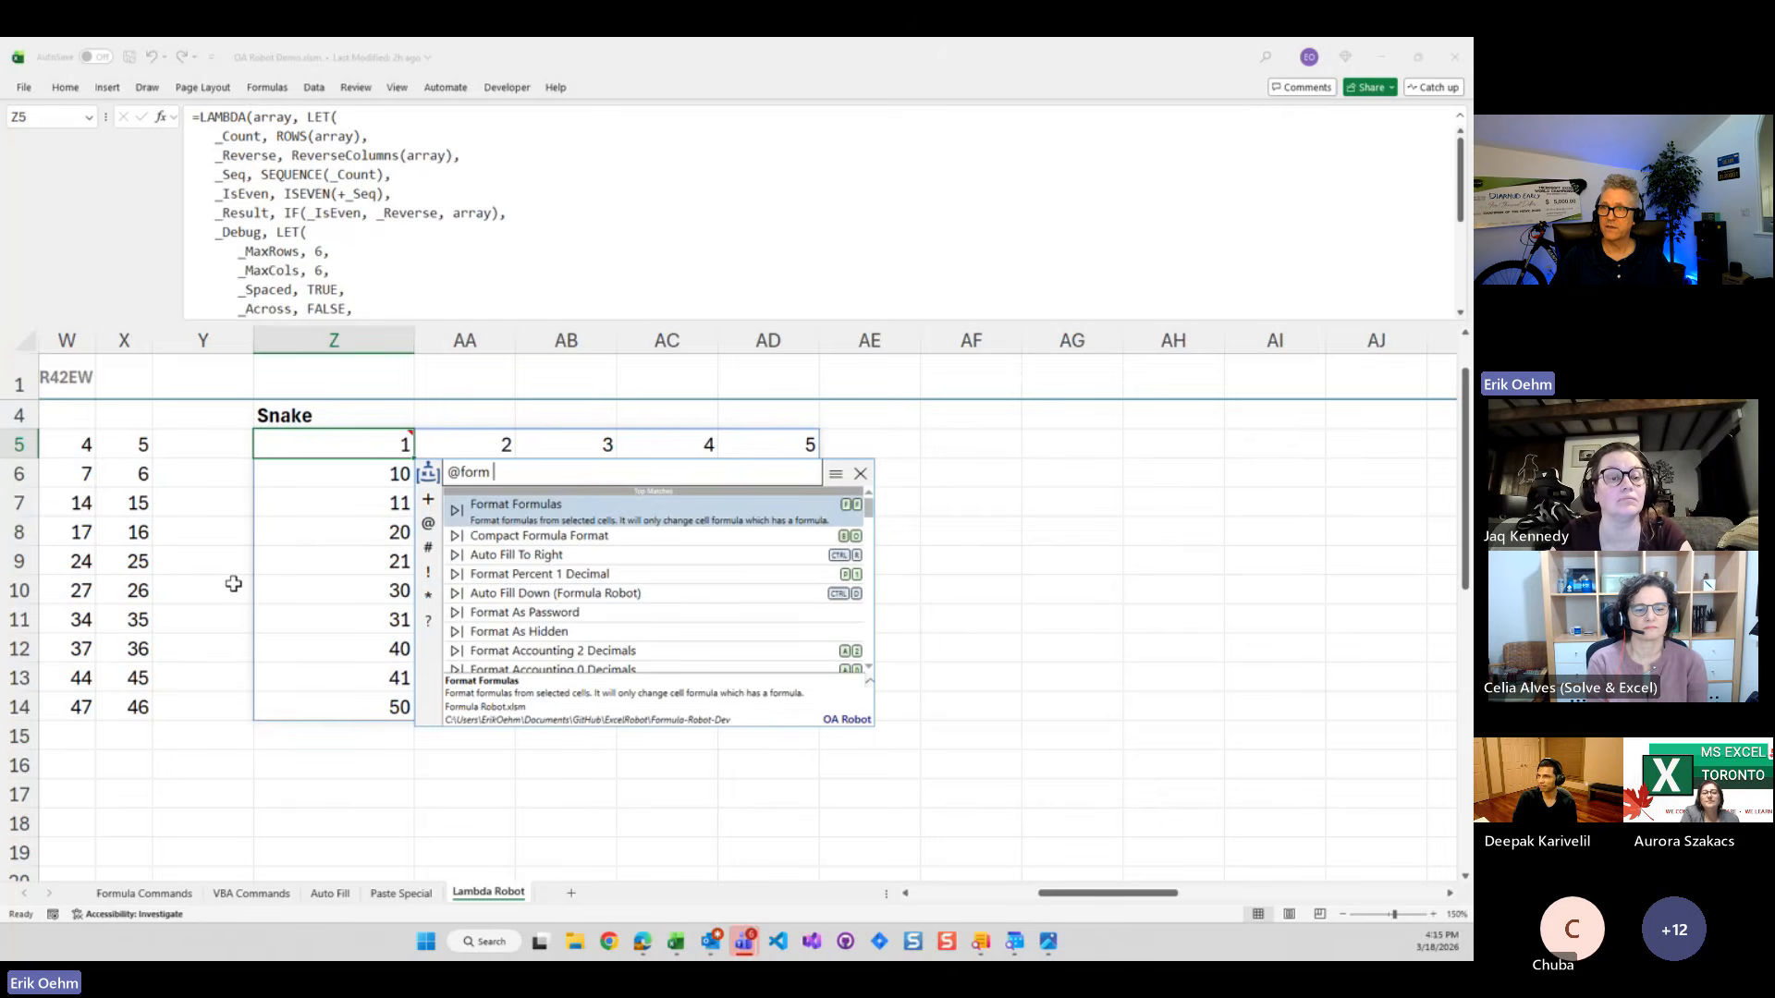
type(" conv")
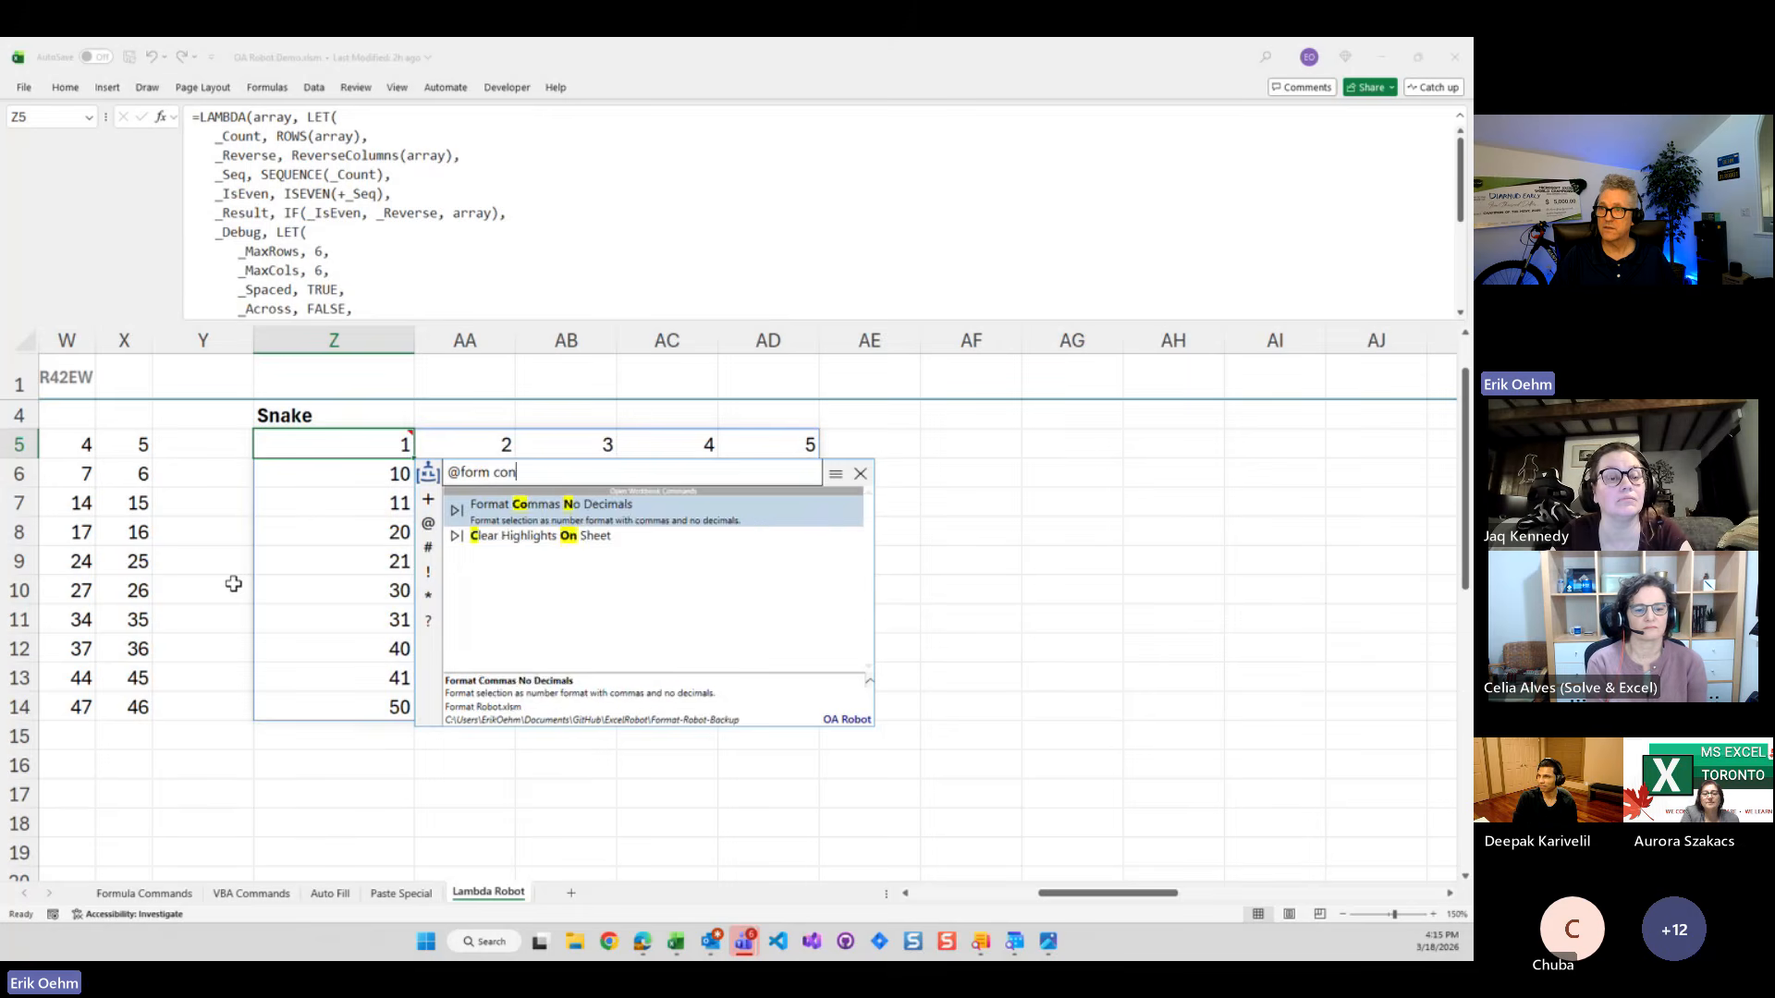
key("BackSpace")
key("BackSpace")
key("BackSpace")
key("BackSpace")
key("BackSpace")
key("BackSpace")
key("BackSpace")
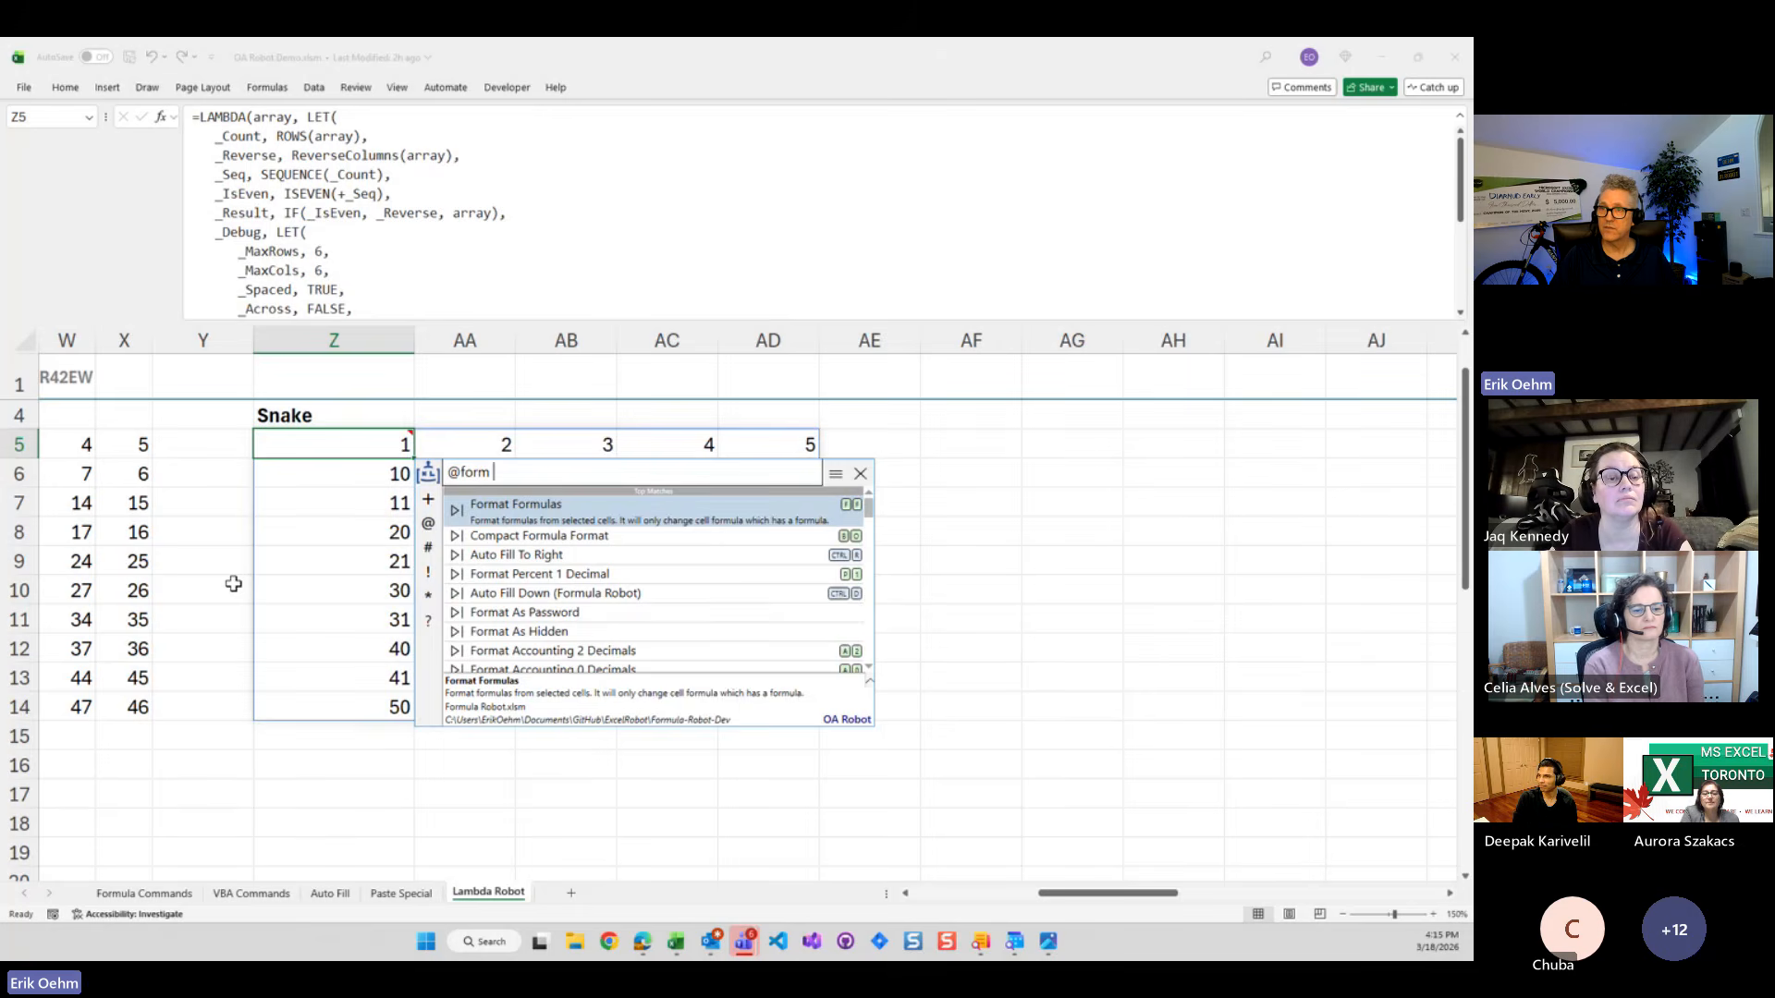
key("BackSpace")
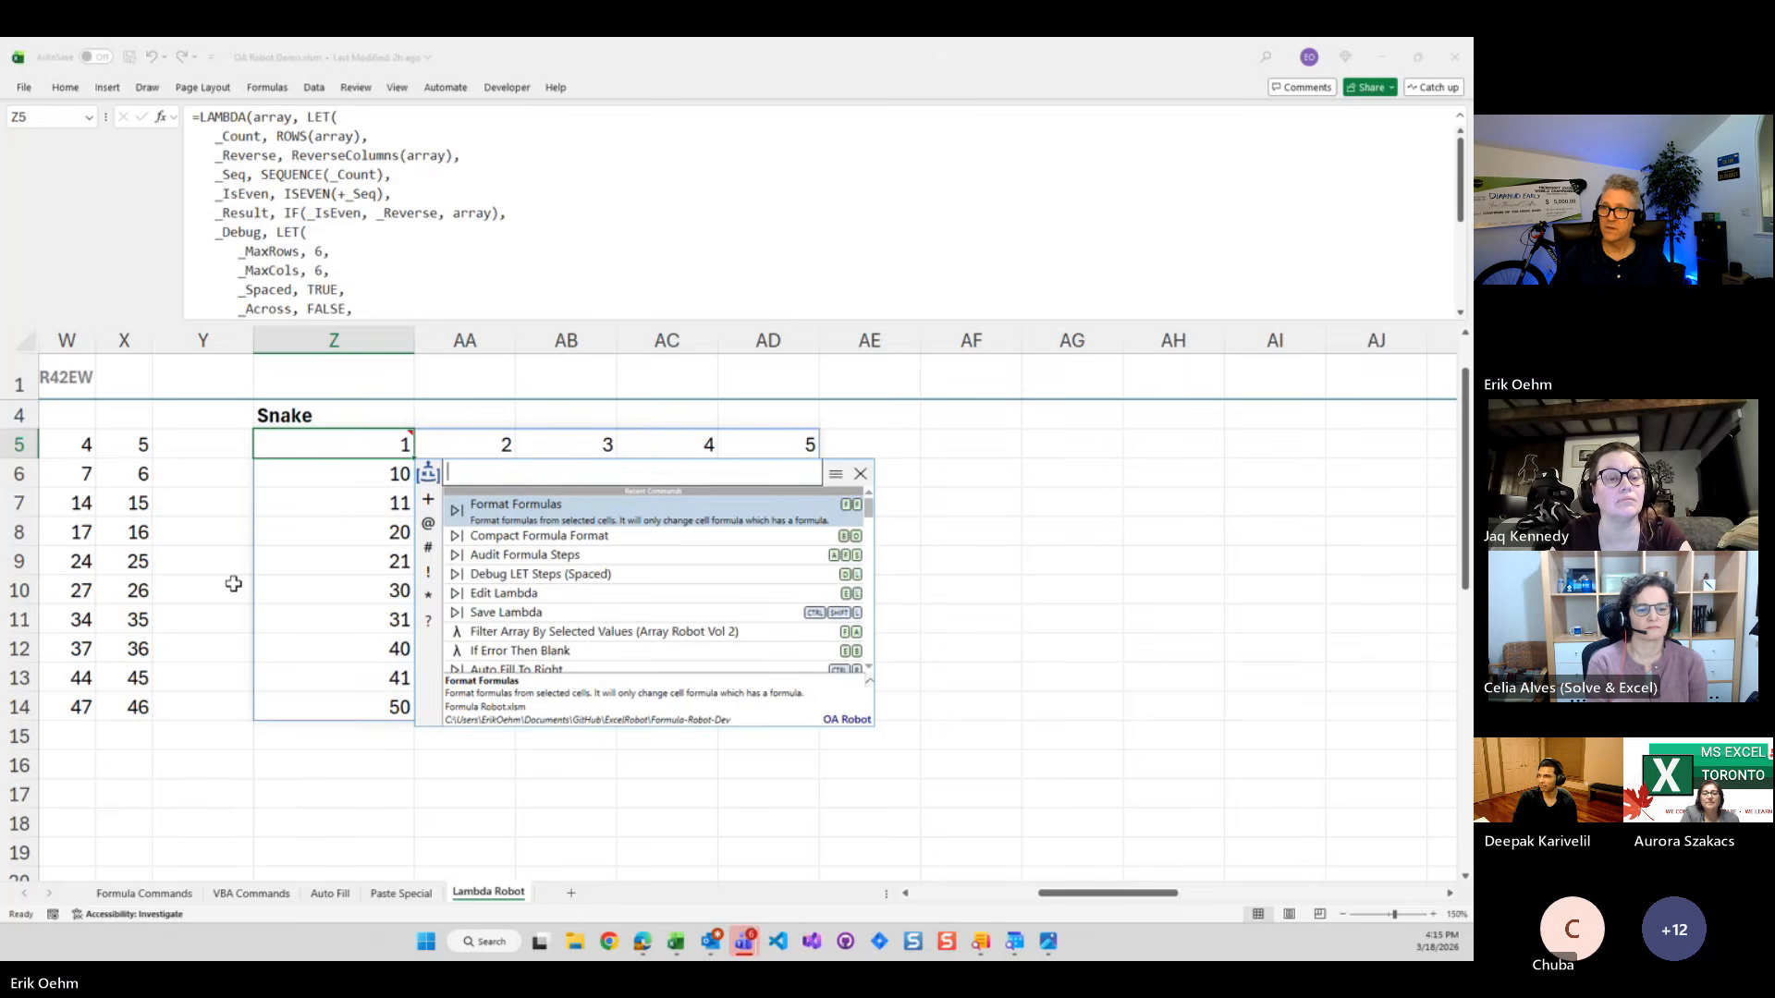
Search the OA Robot palette for 'convert', then 'transla', landing on Paste Translate Formula
type("con")
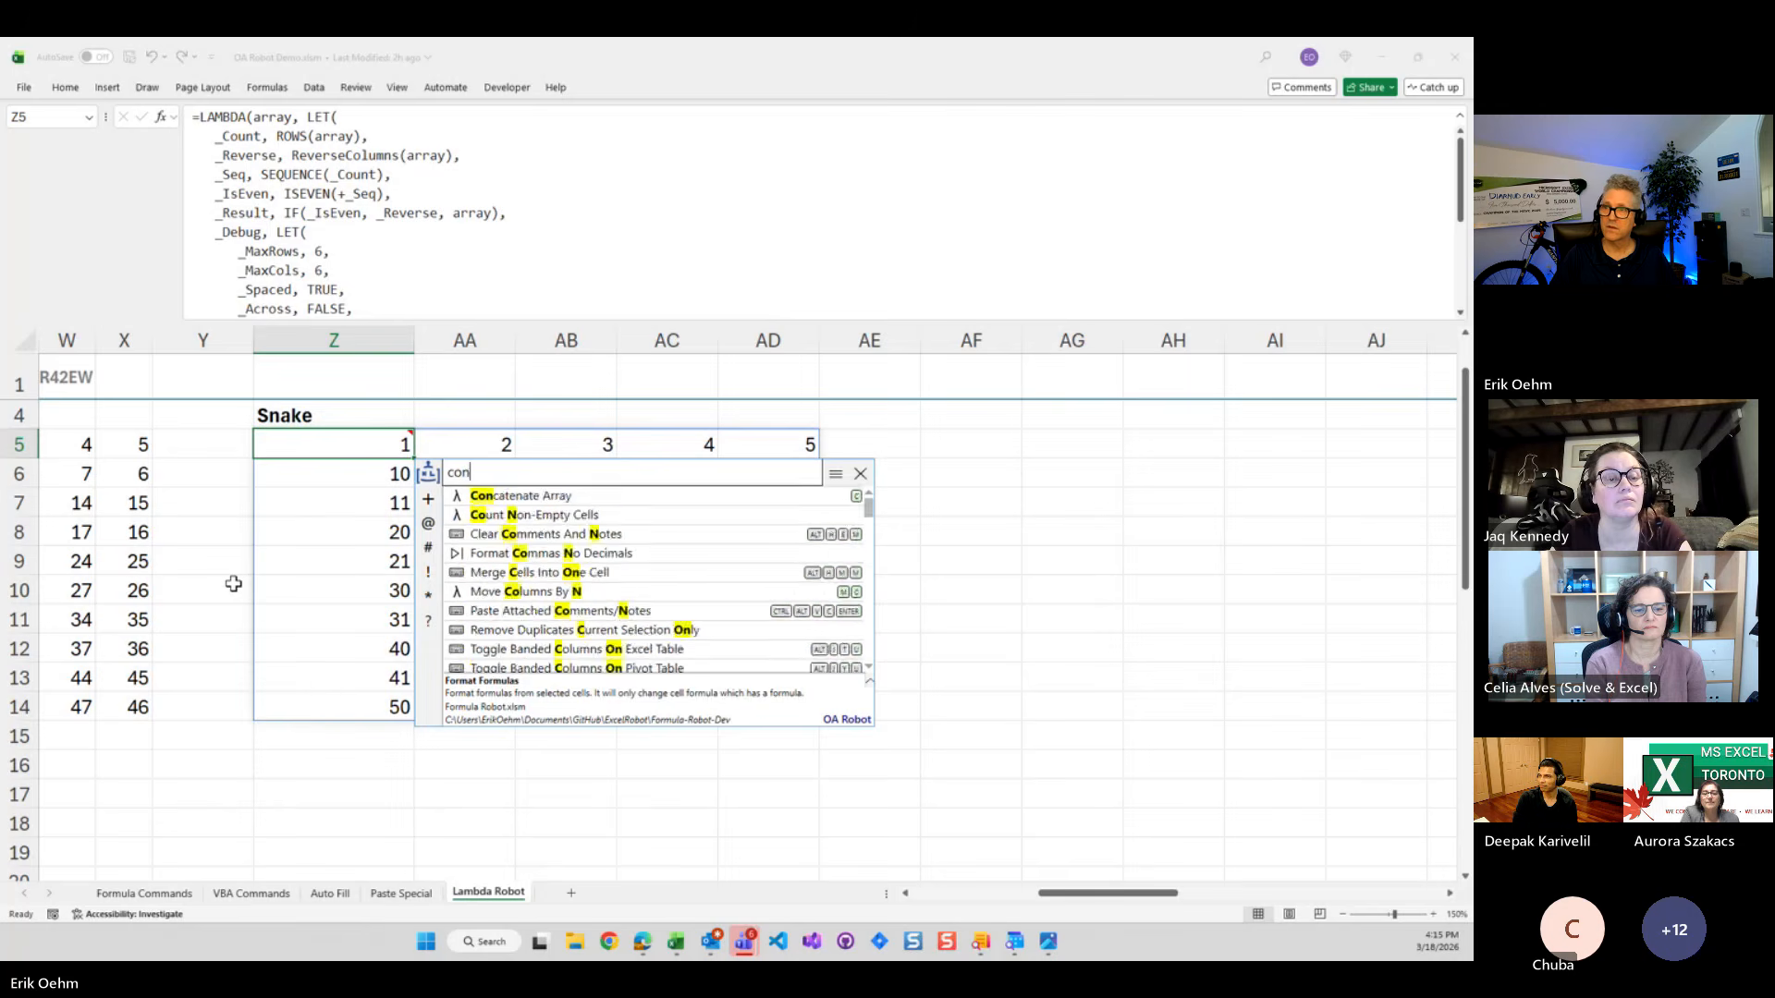
type("vert")
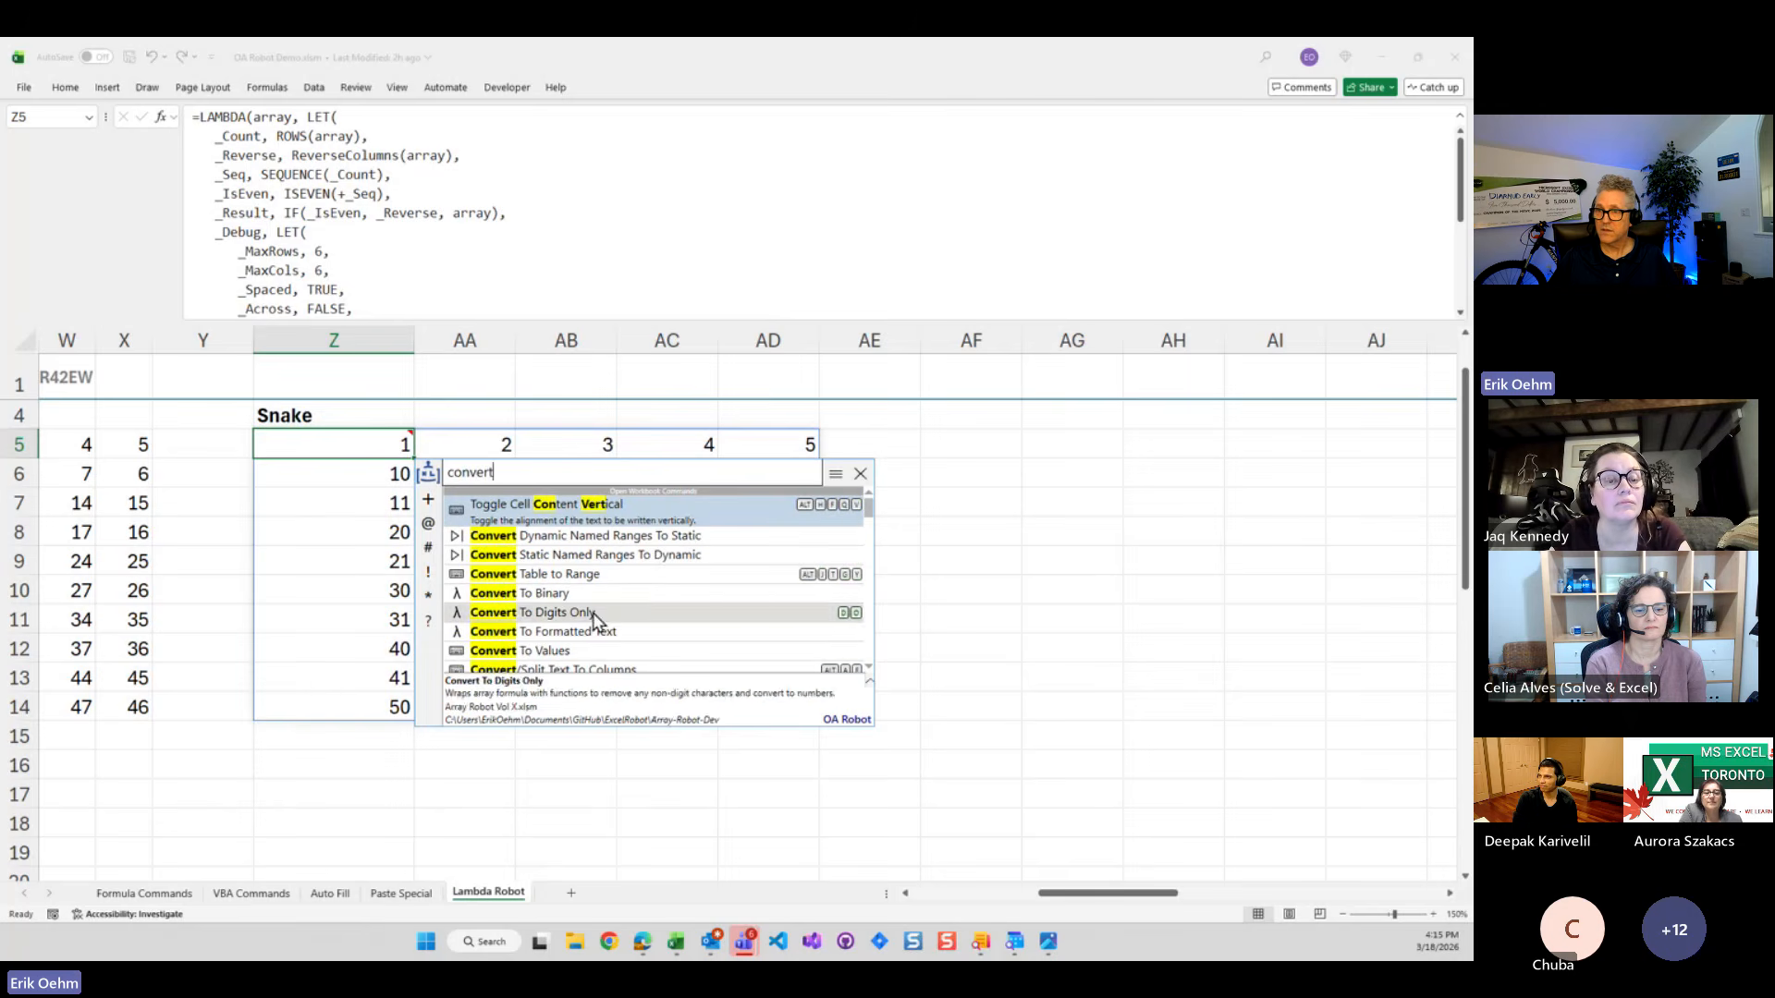
scroll(606, 618, "down", 5)
scroll(610, 624, "down", 5)
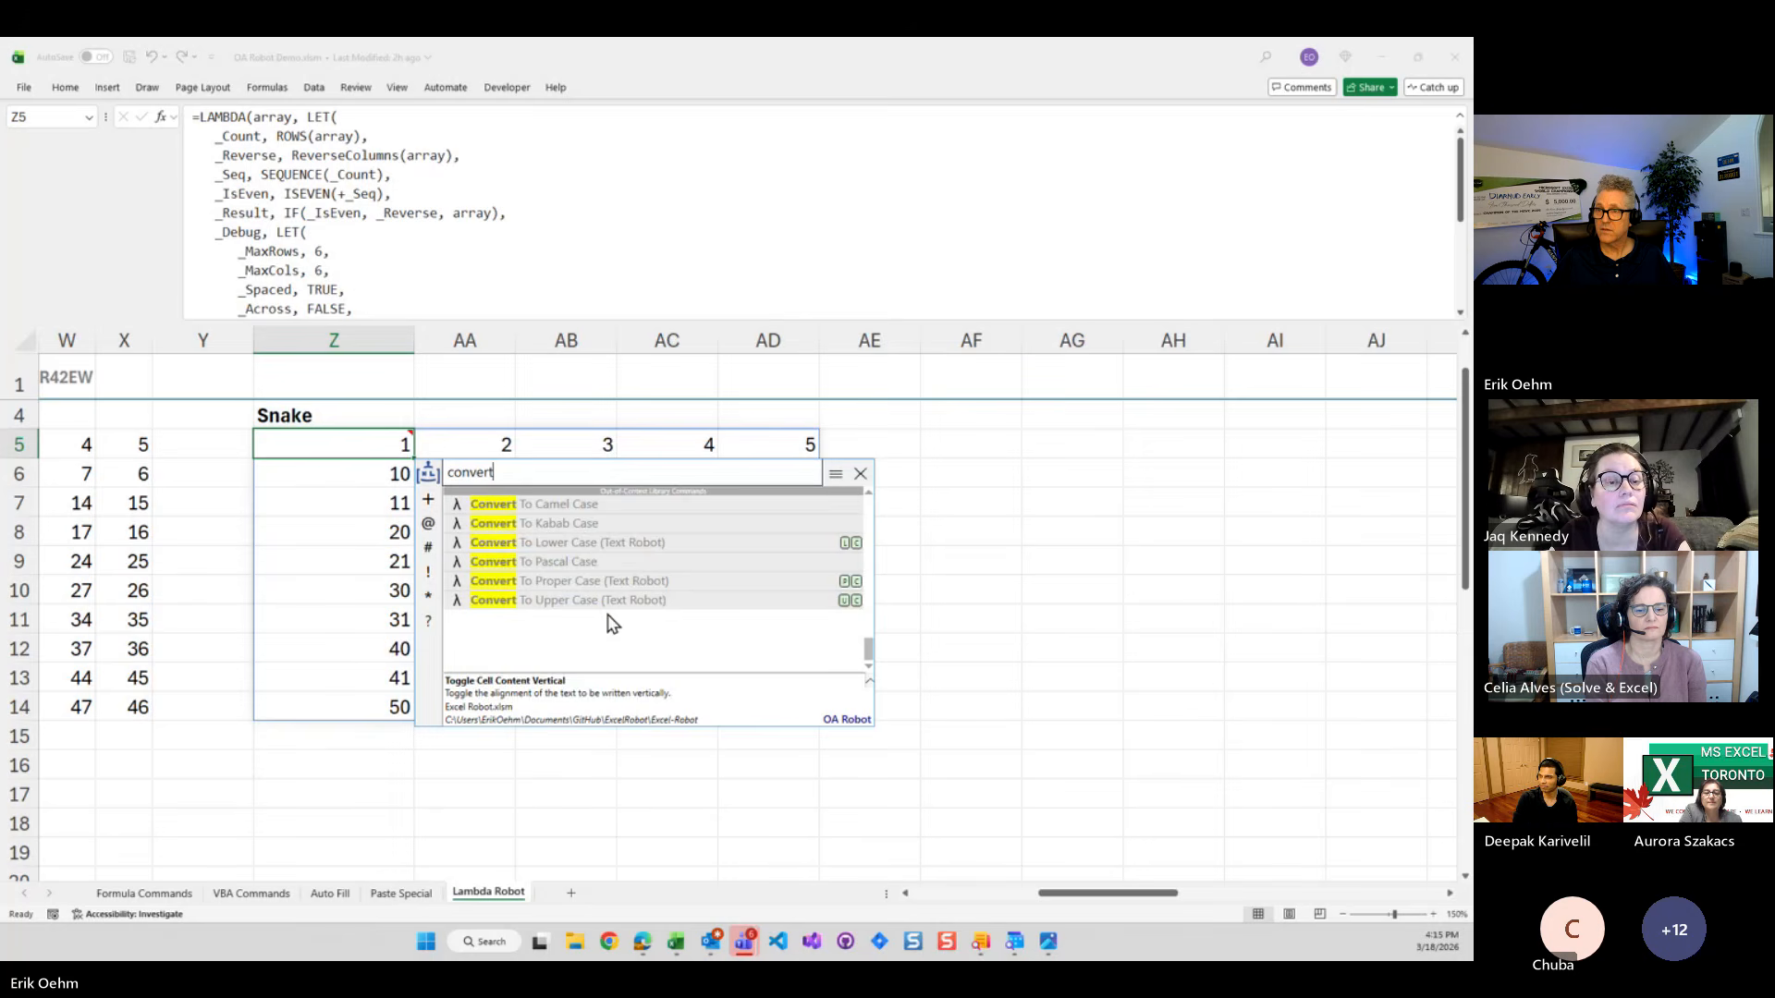
scroll(607, 615, "up", 5)
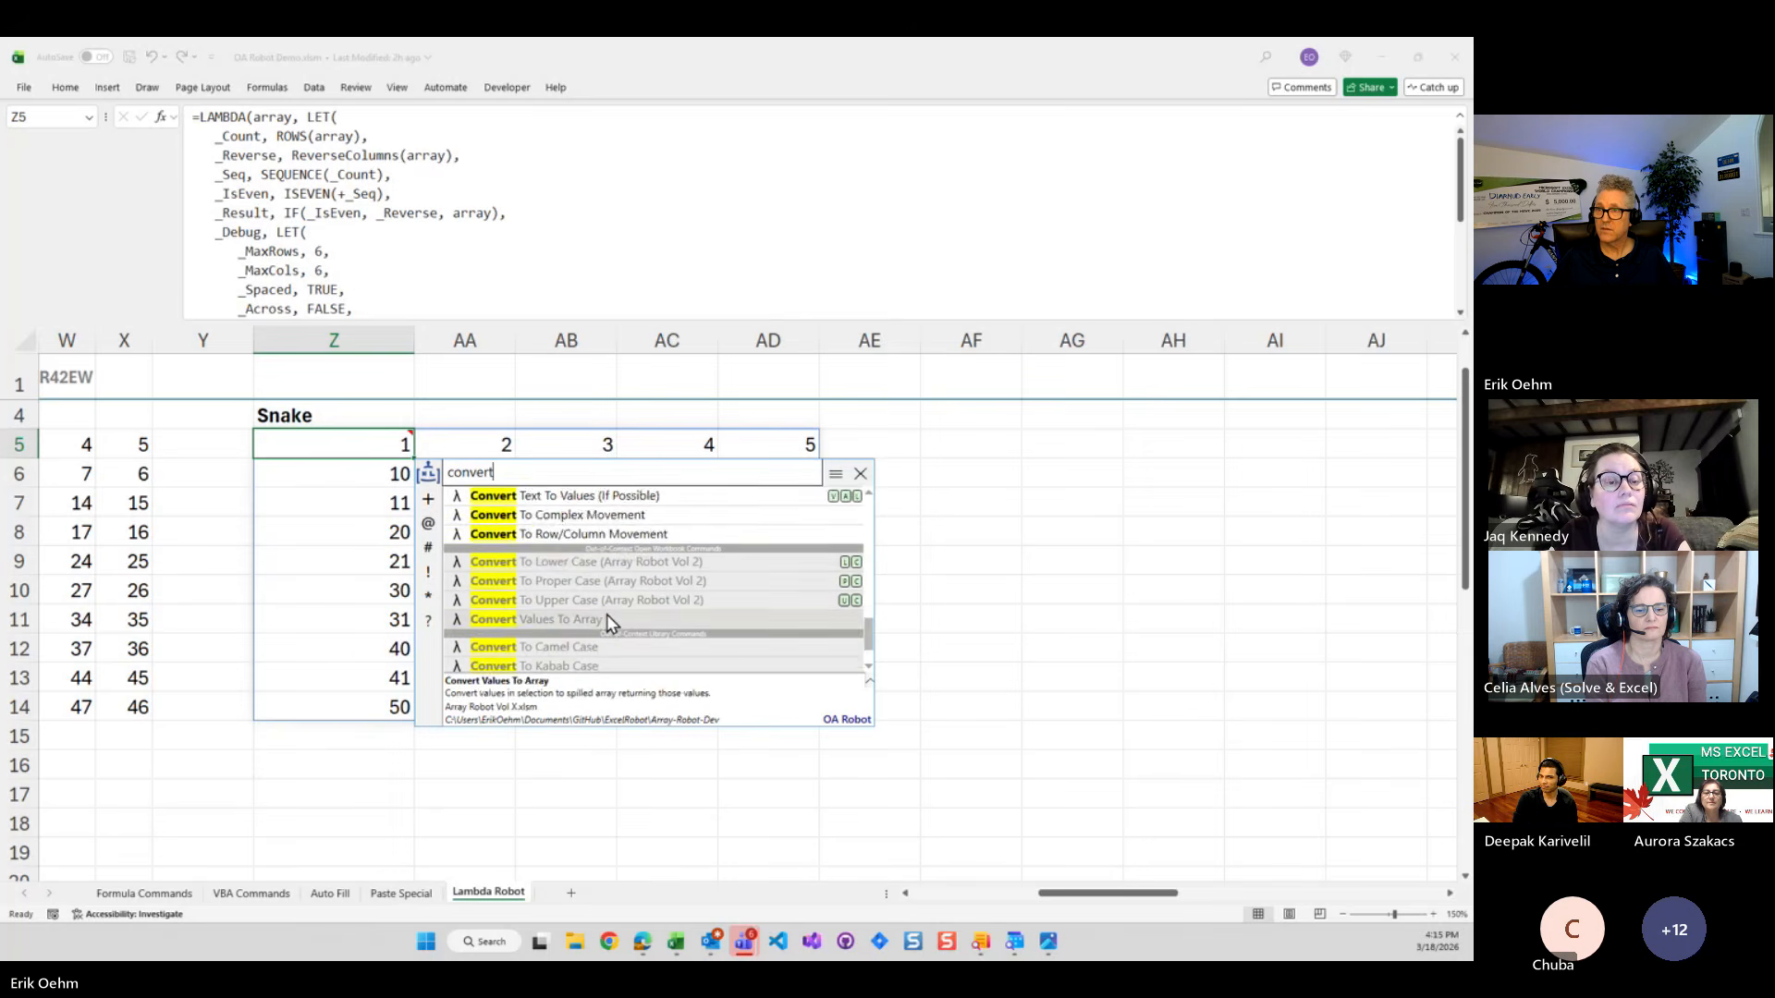
scroll(606, 614, "up", 3)
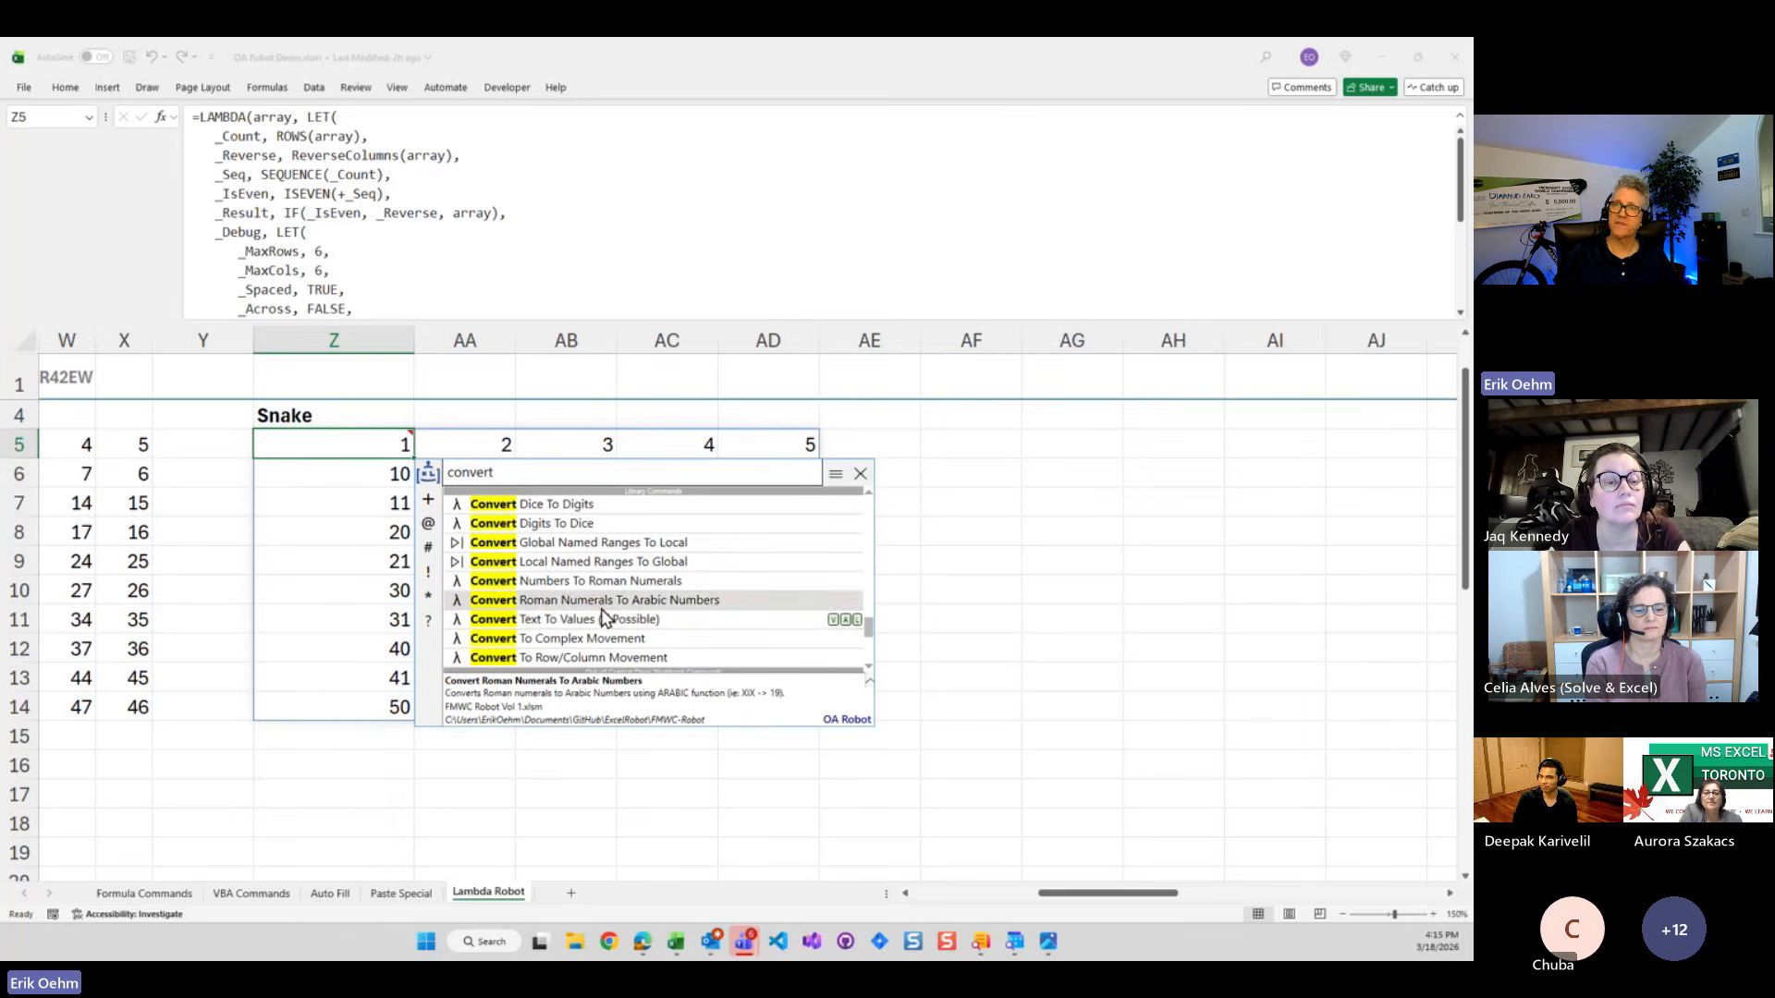
key("BackSpace")
key("BackSpace")
key("BackSpace")
key("BackSpace")
key("BackSpace")
key("BackSpace")
key("BackSpace")
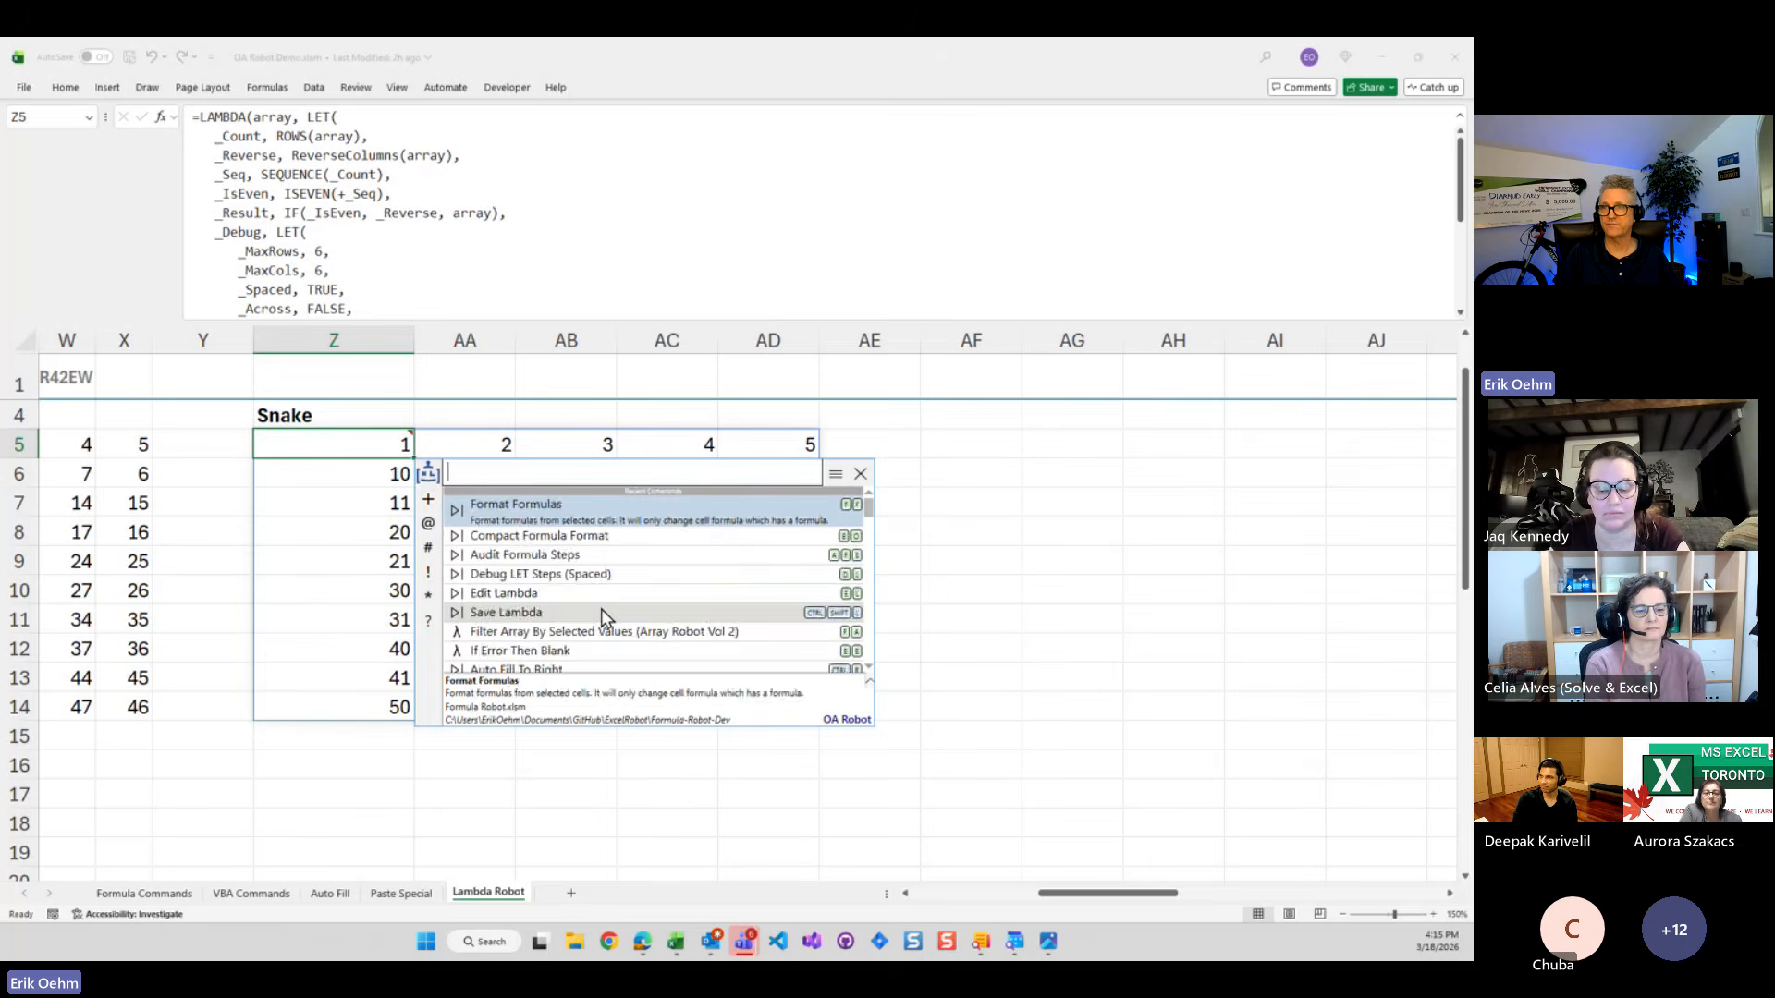
type("trans")
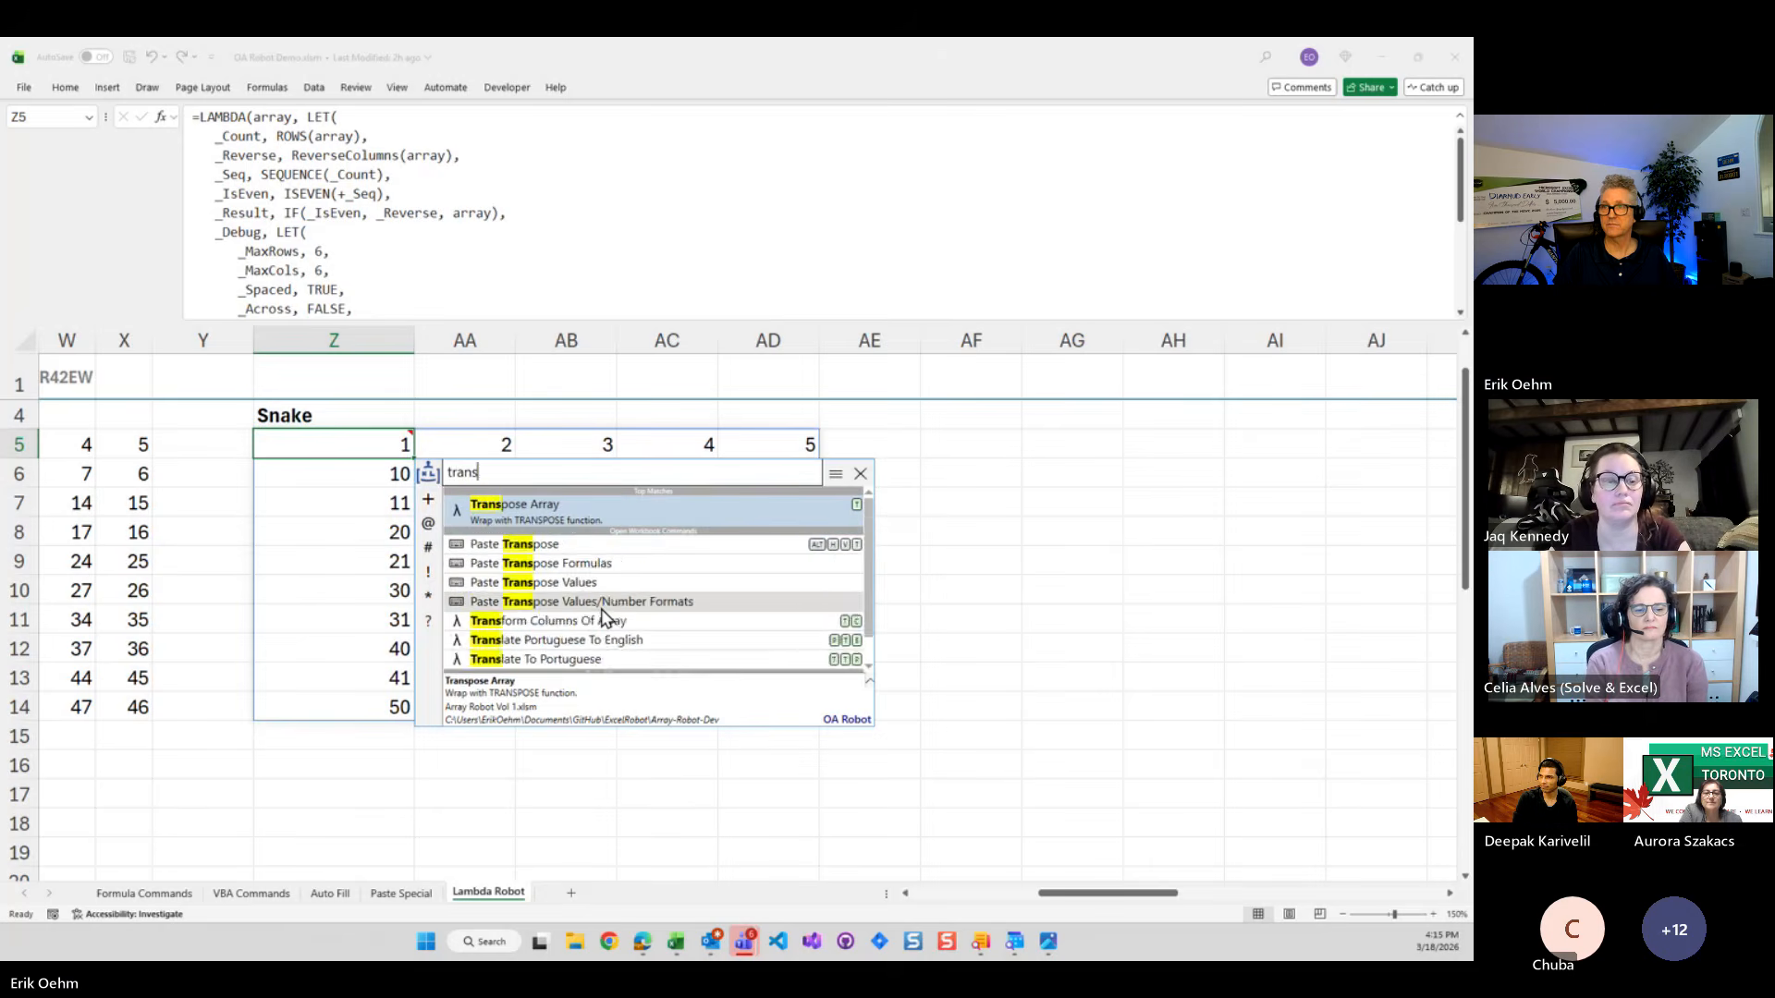
type("la")
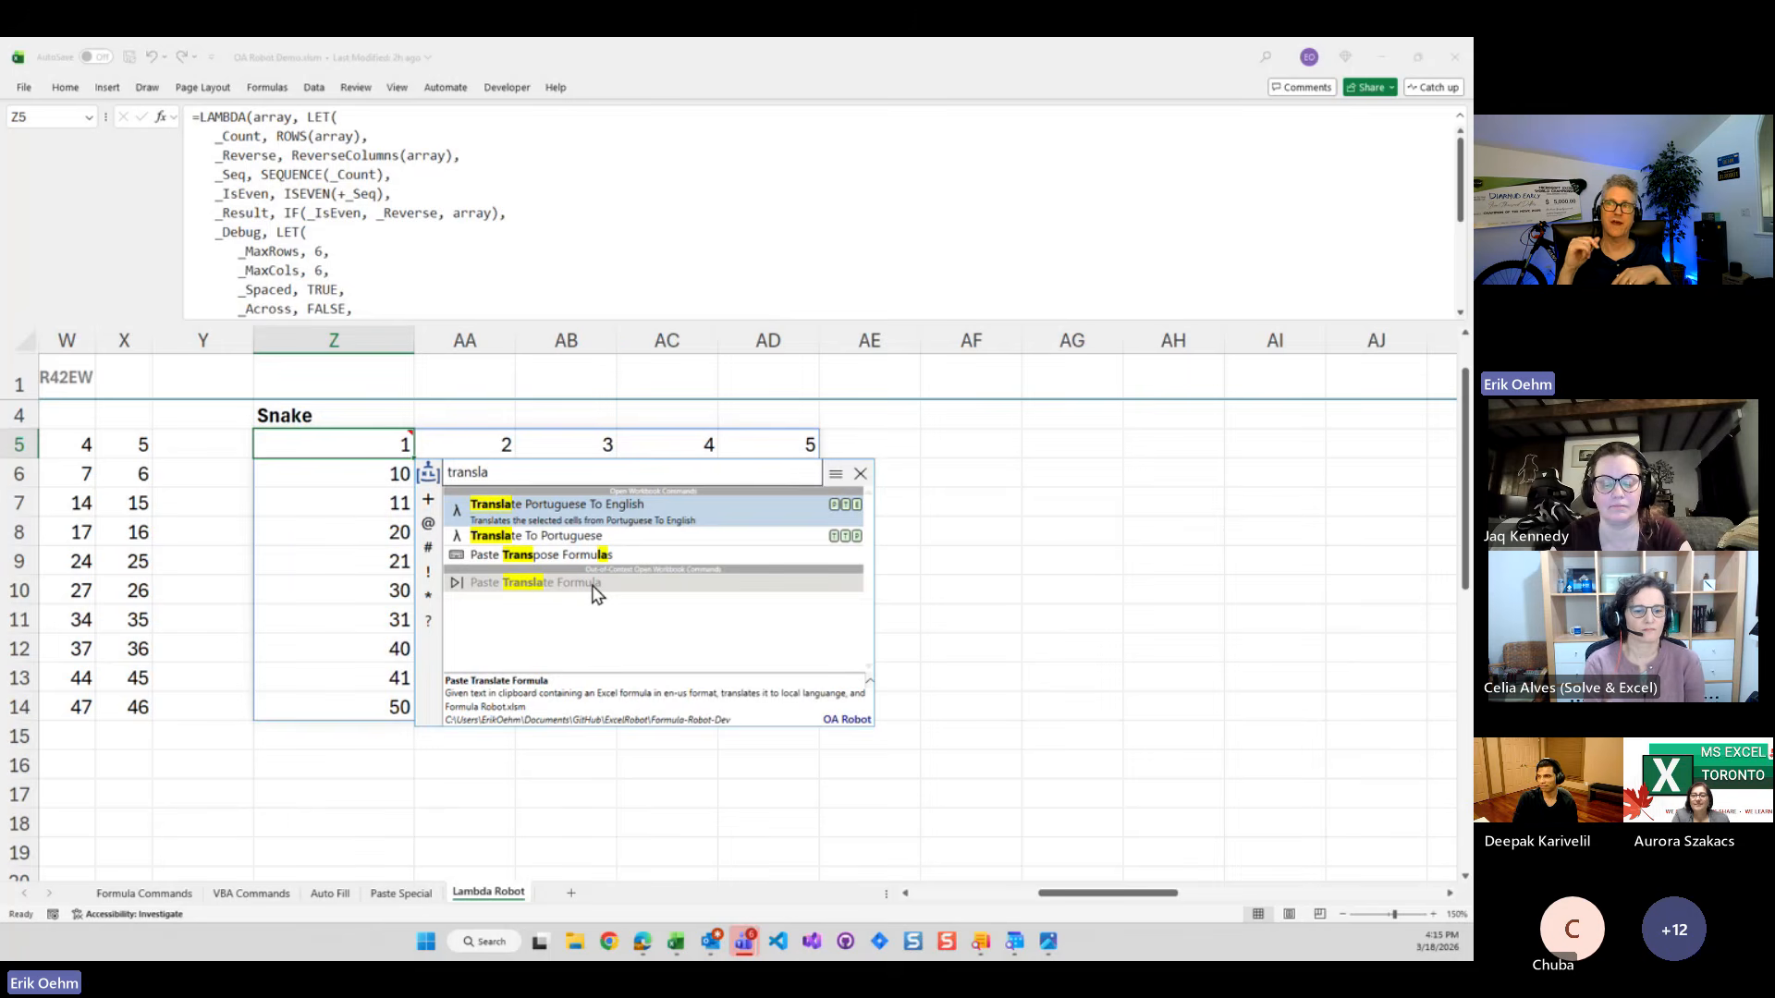
key("Down")
key("Down")
key("Down")
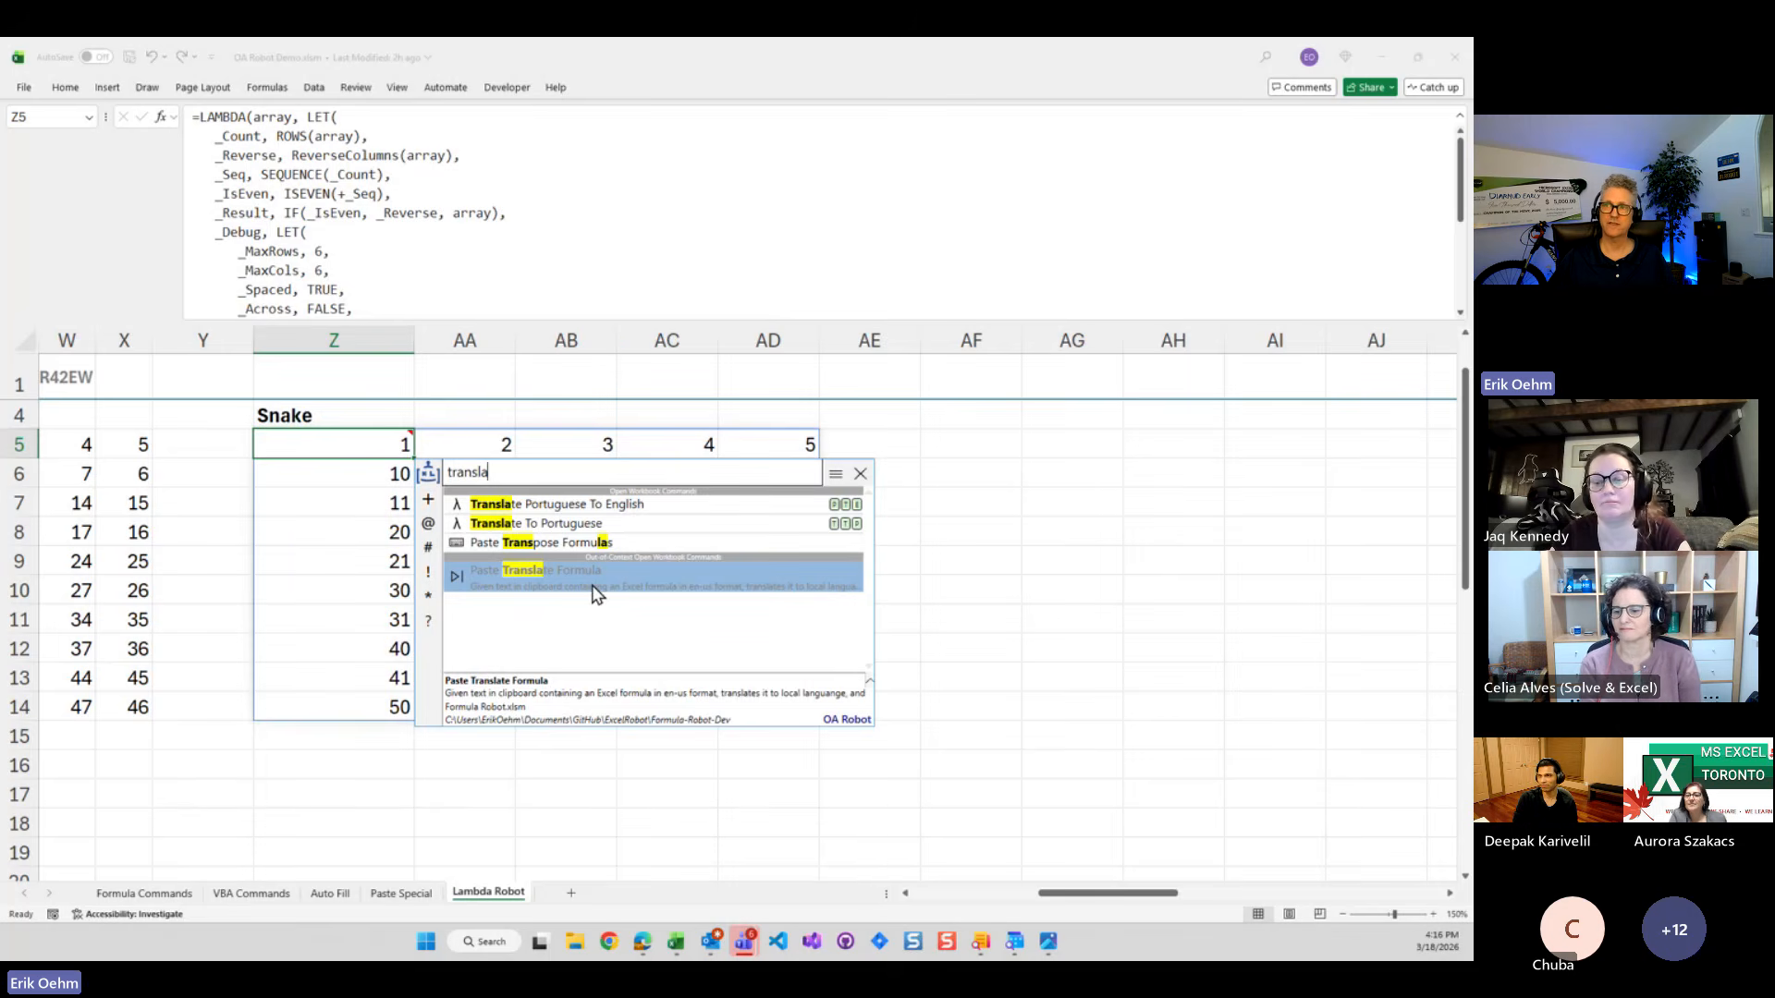
Reopen the OA Robot command search on cell Z5 and filter it with 'cten'
key("Escape")
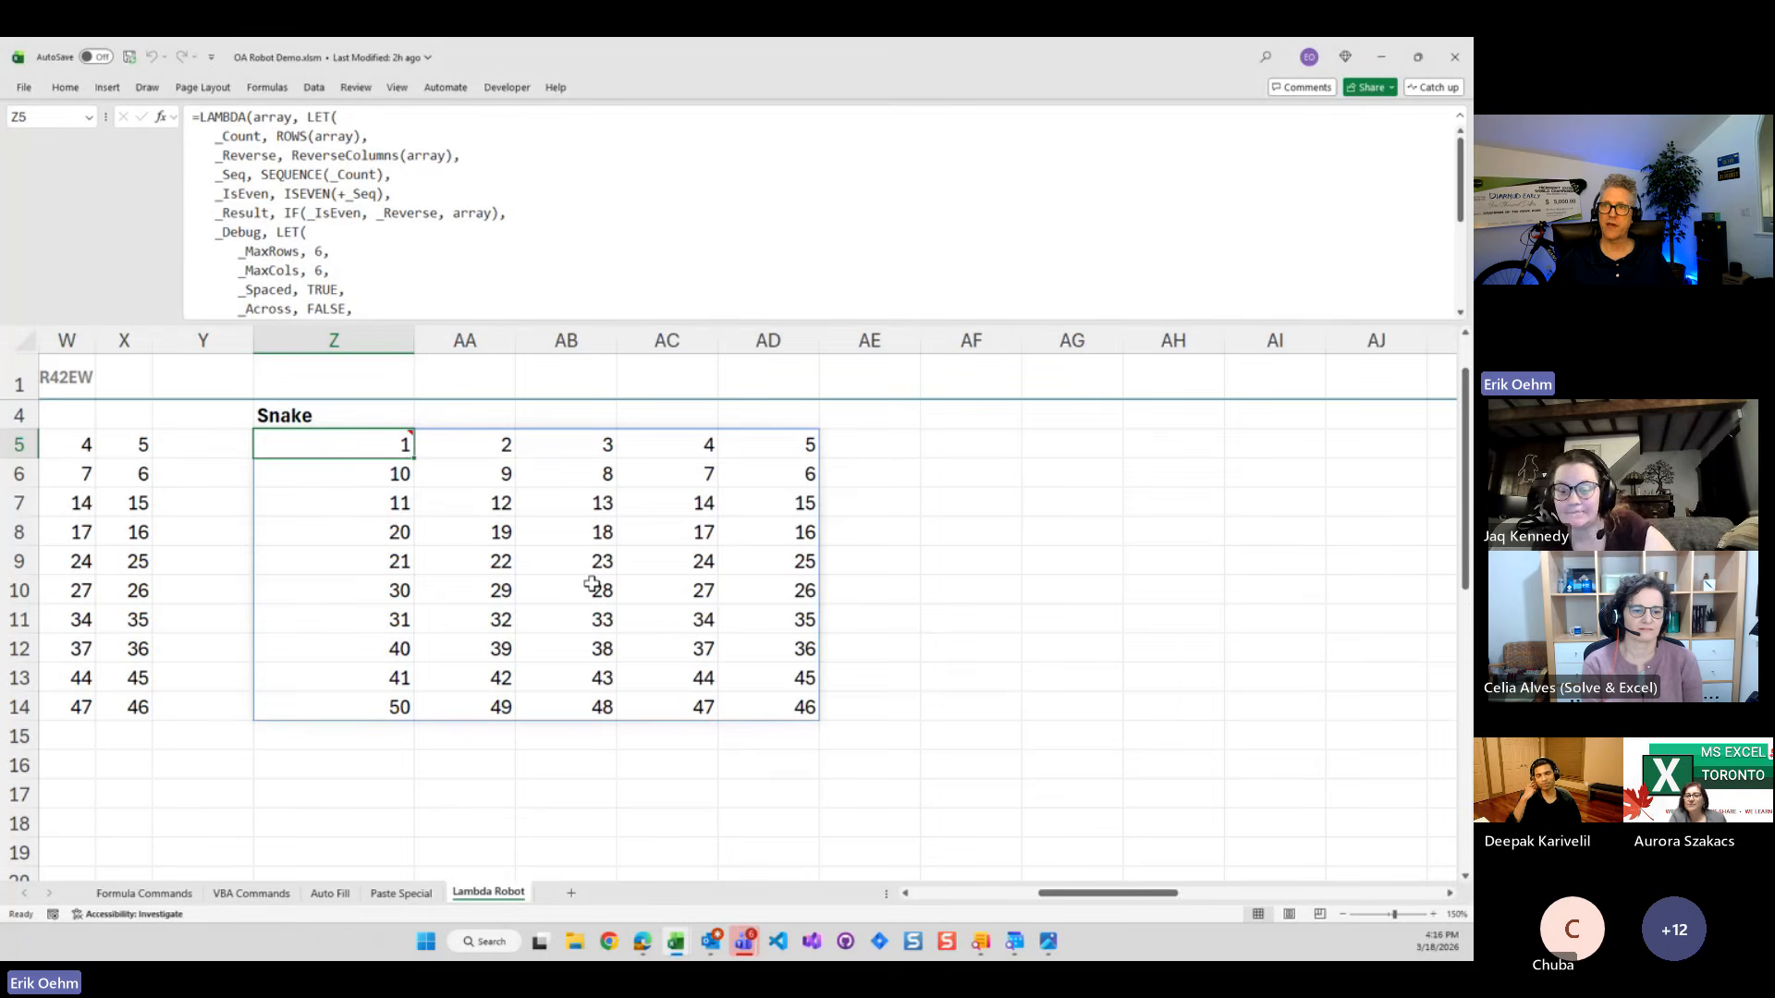
key("Down")
key("Up")
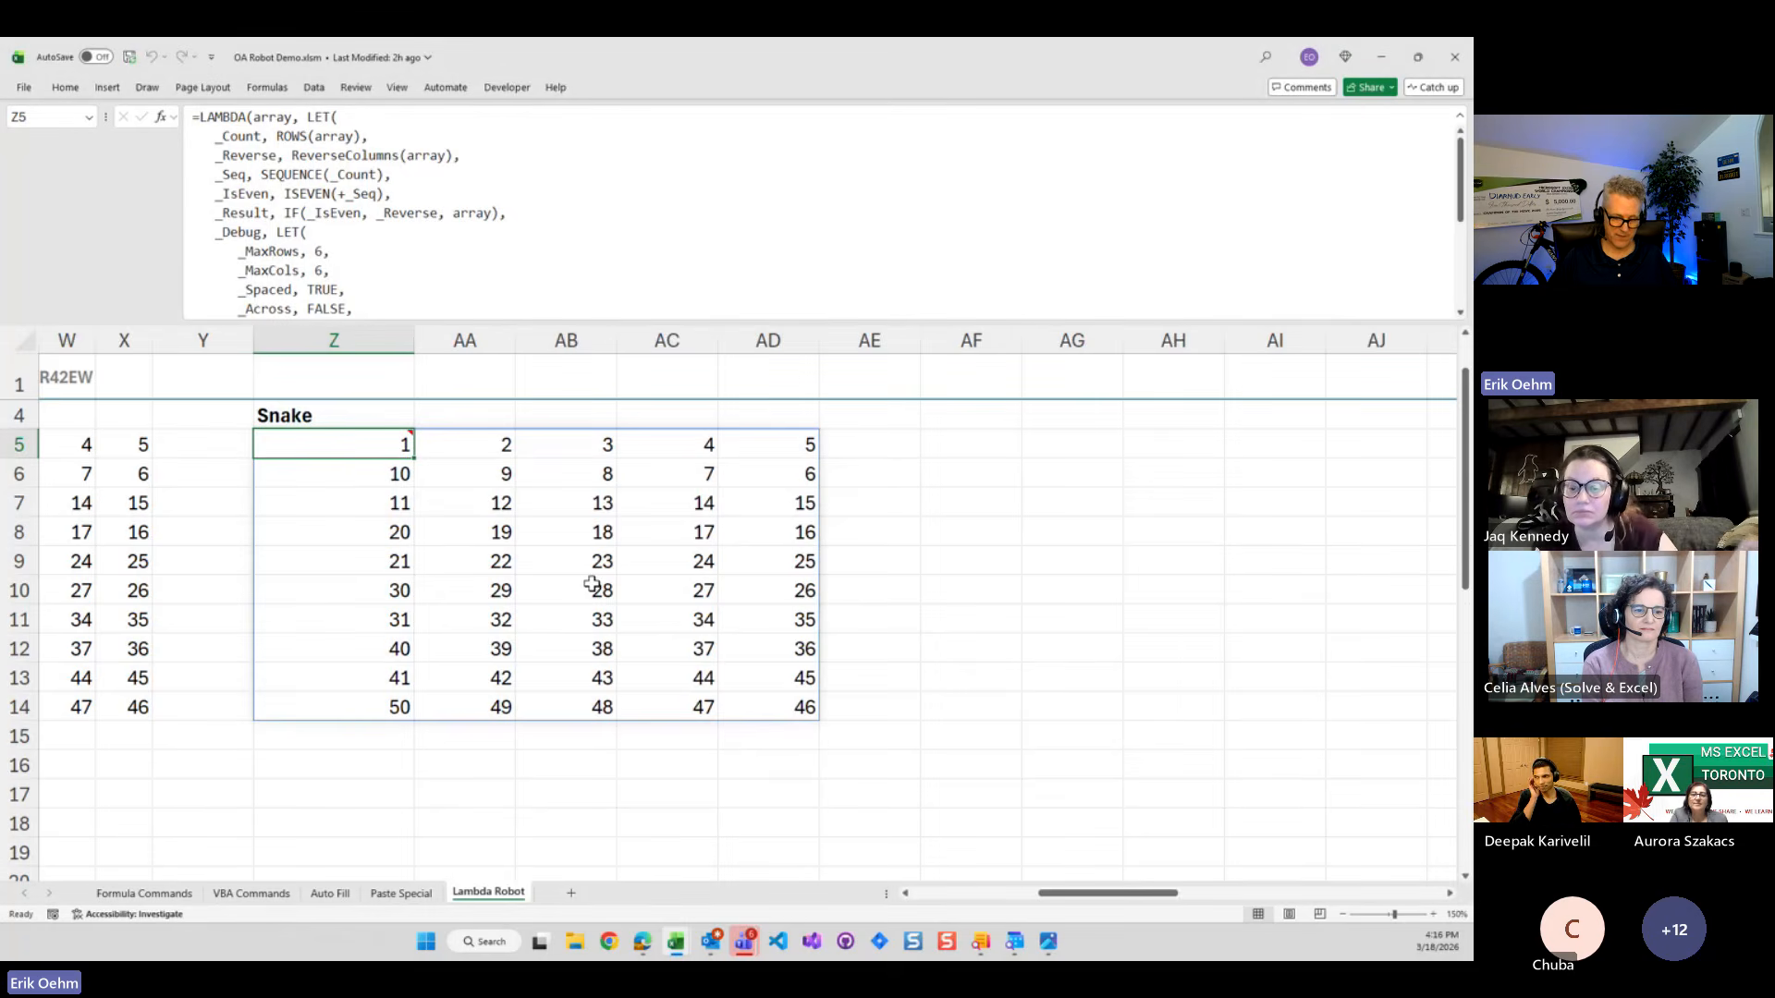
key("ctrl+space")
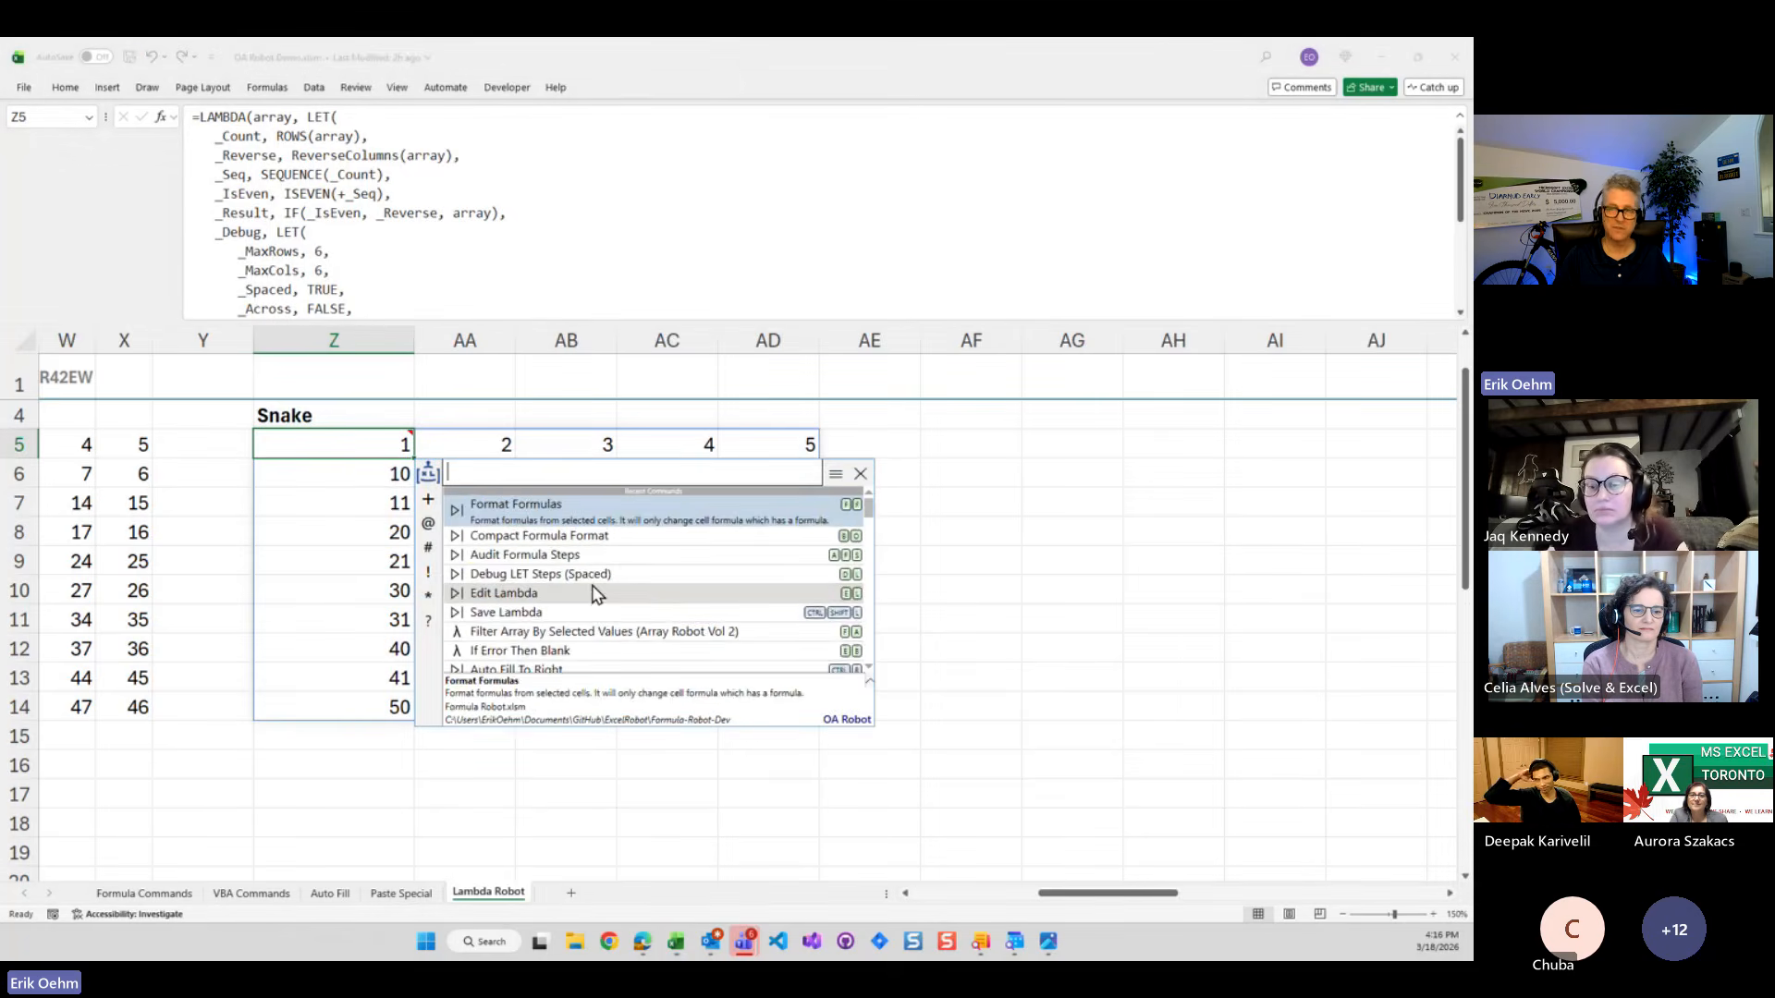
type("ct")
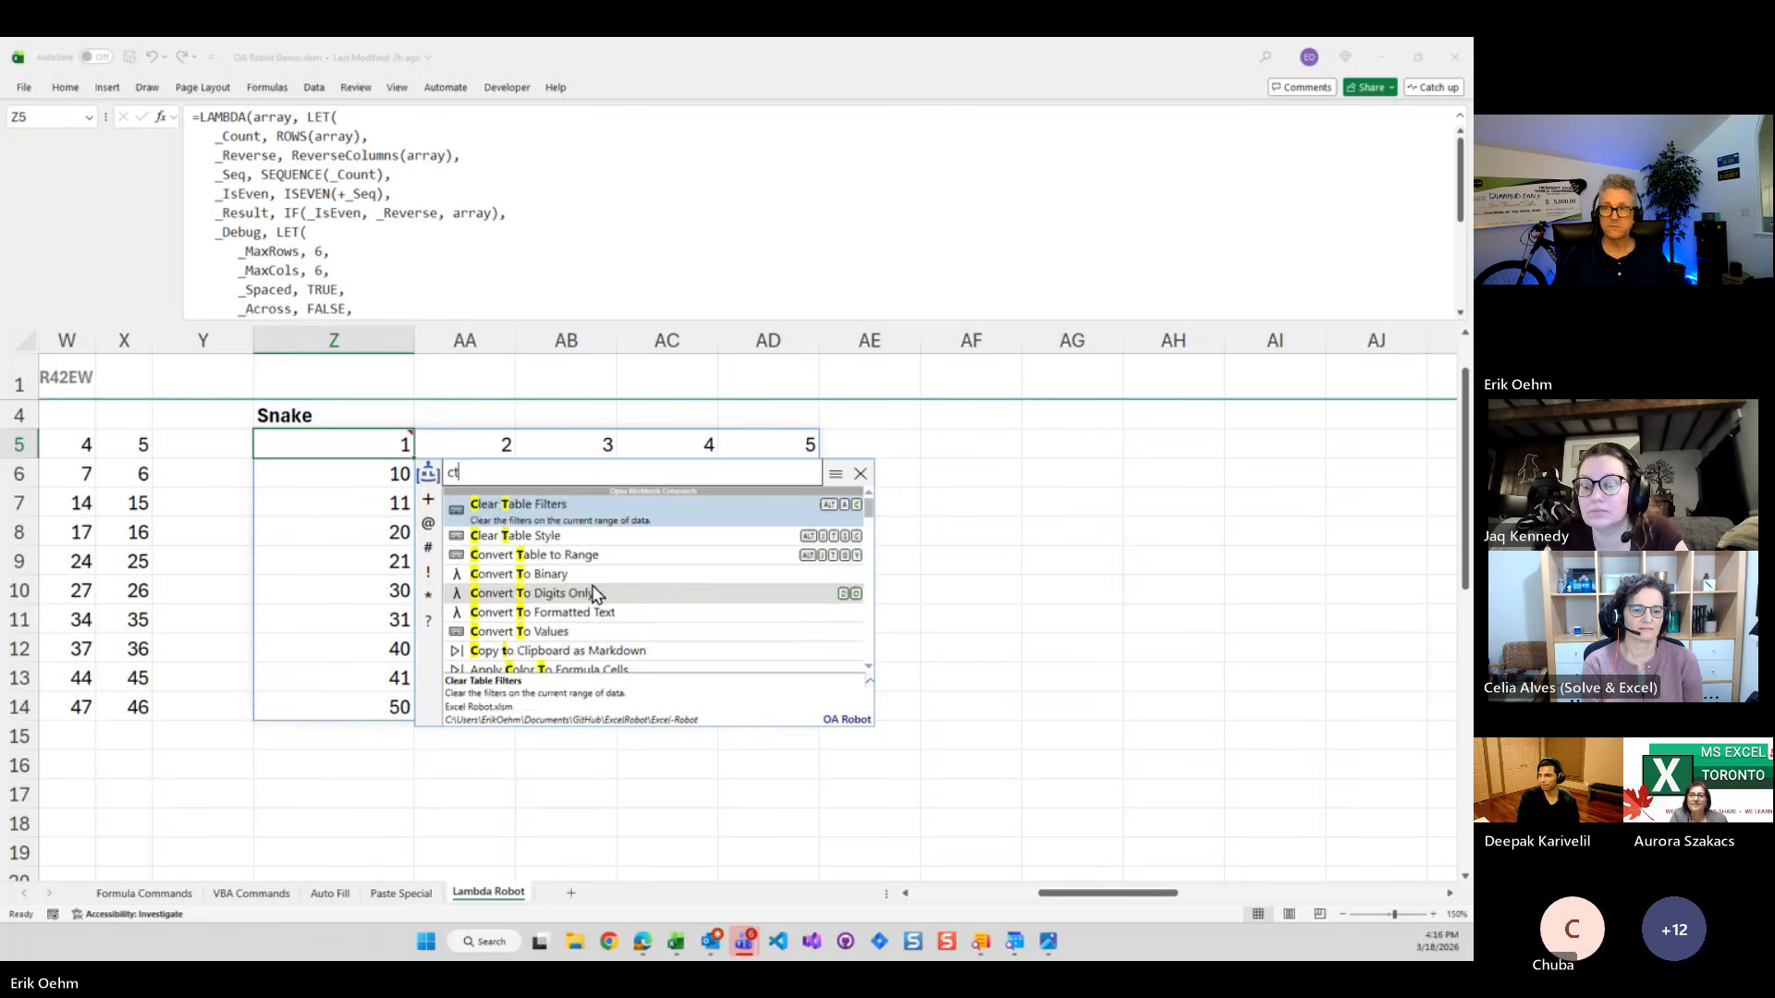
type("en")
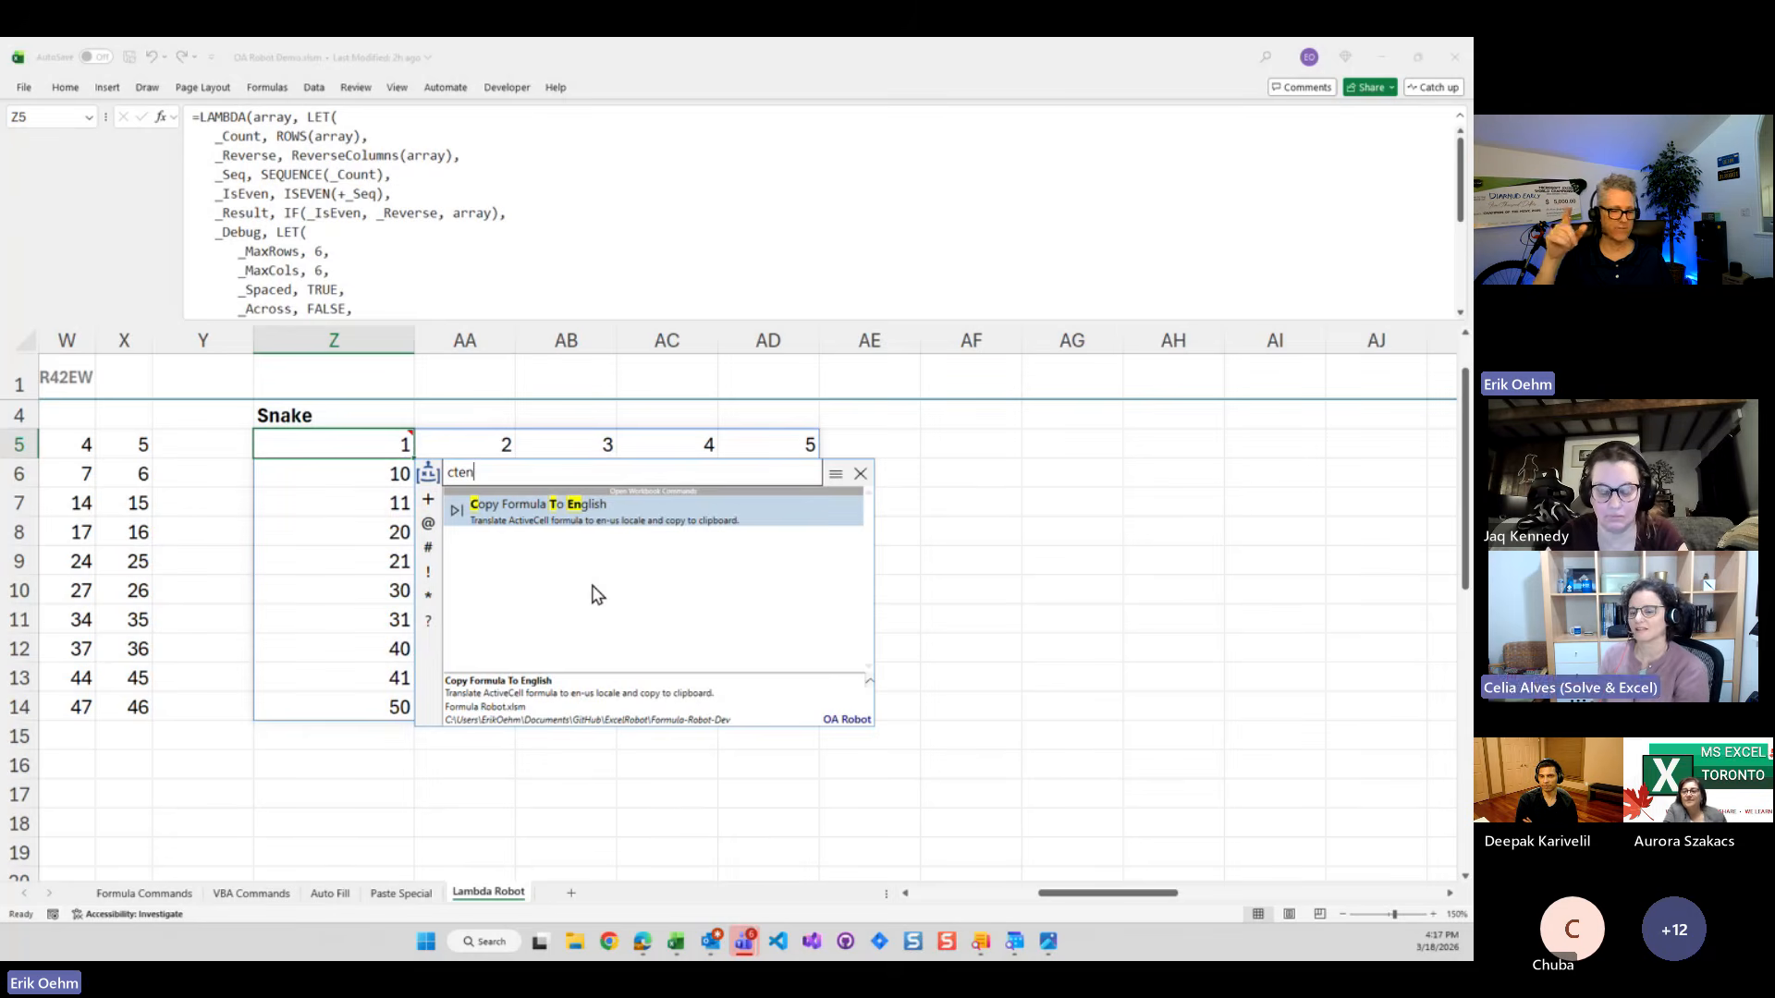
Dismiss the filtered OA Robot palette, leaving Z5 selected on the Lambda Robot sheet
key("Return")
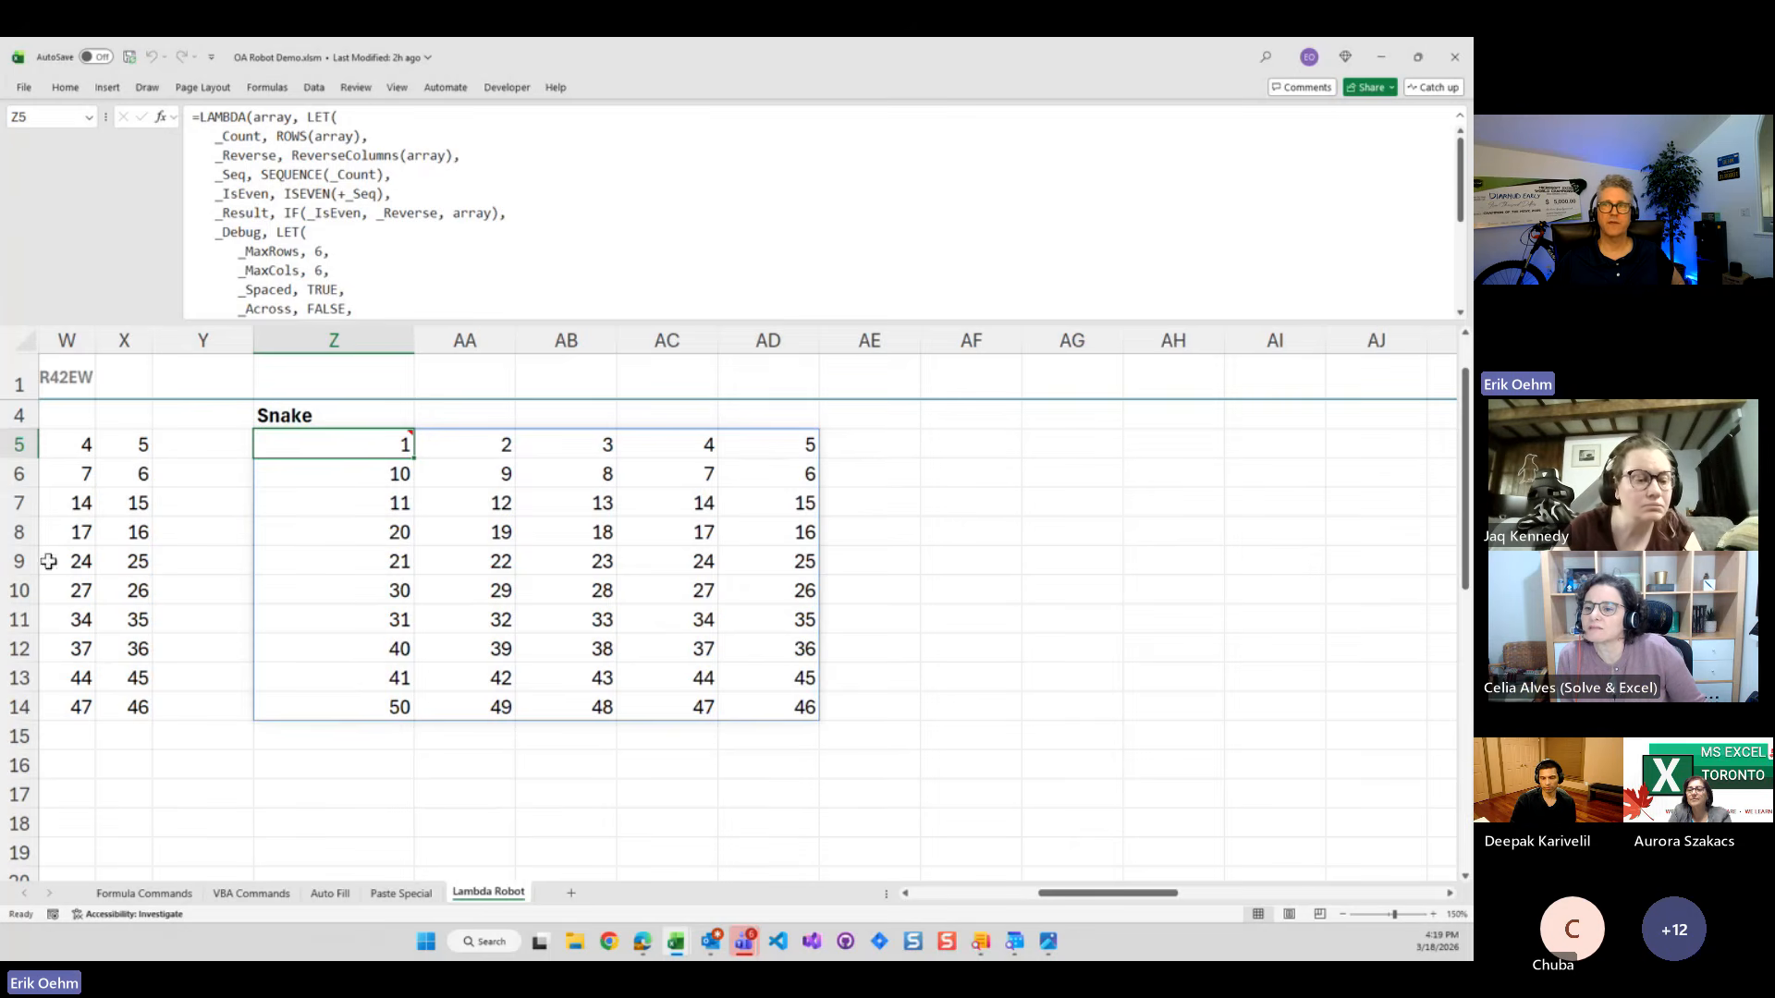
mouse_move(319, 449)
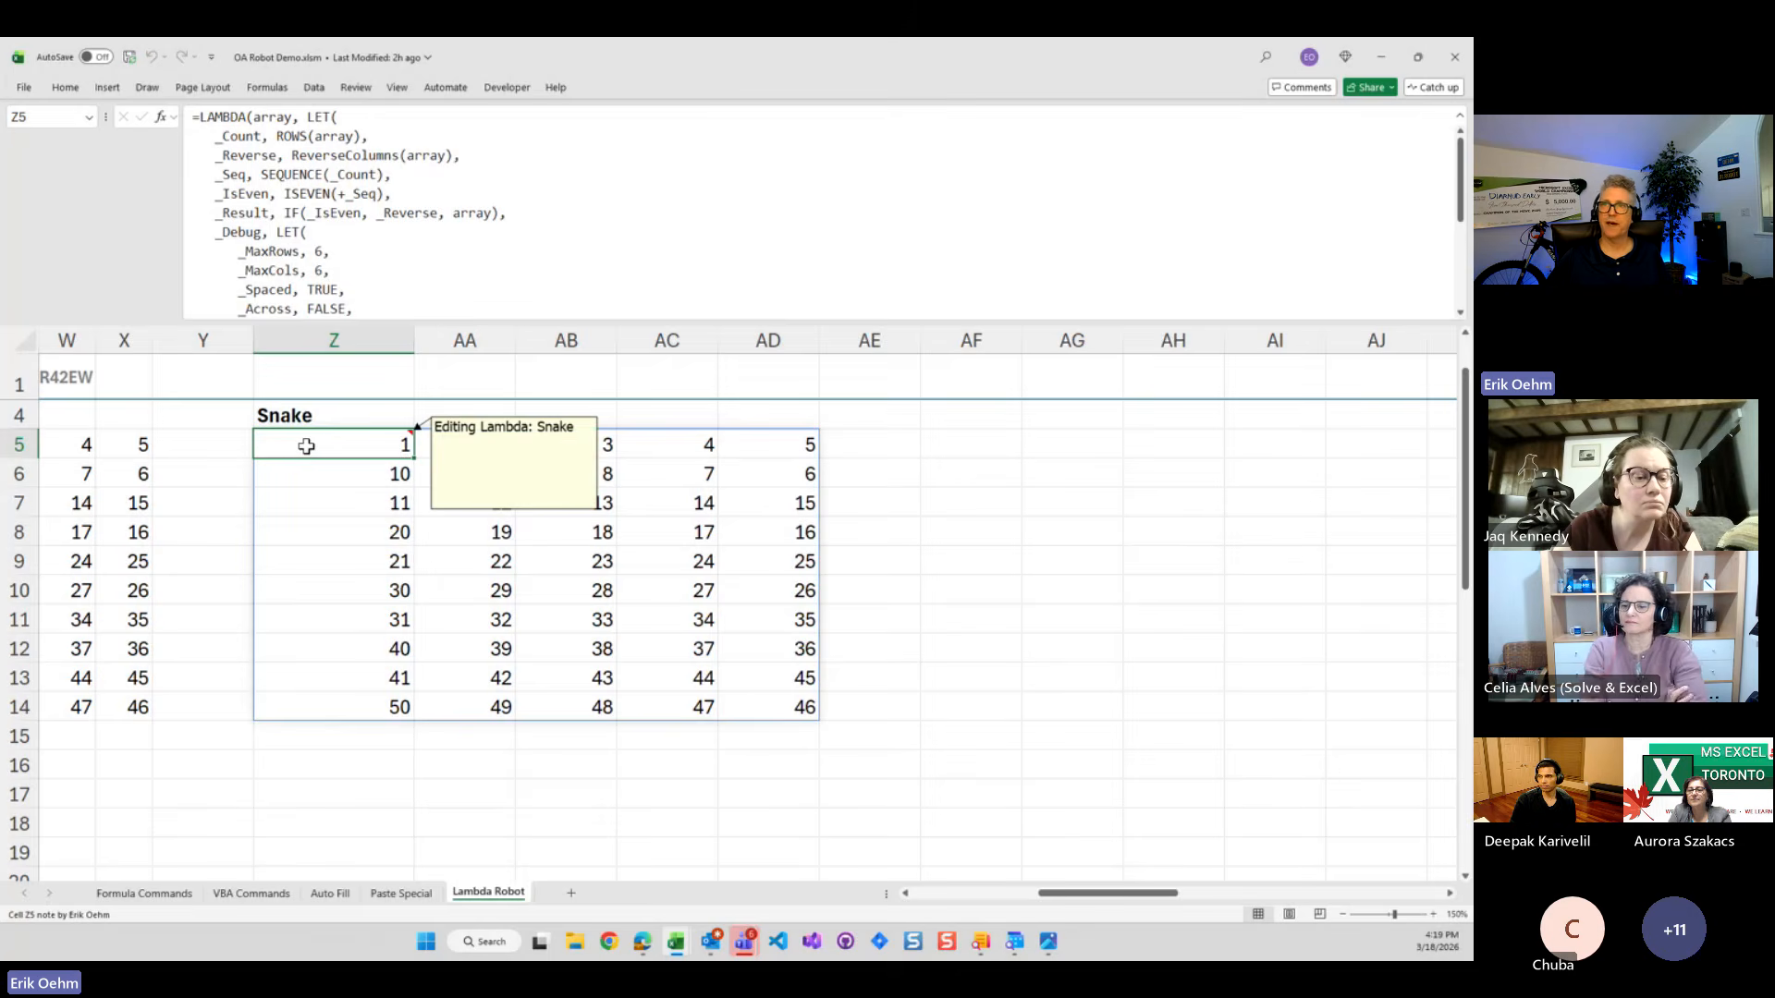
key("ctrl+space")
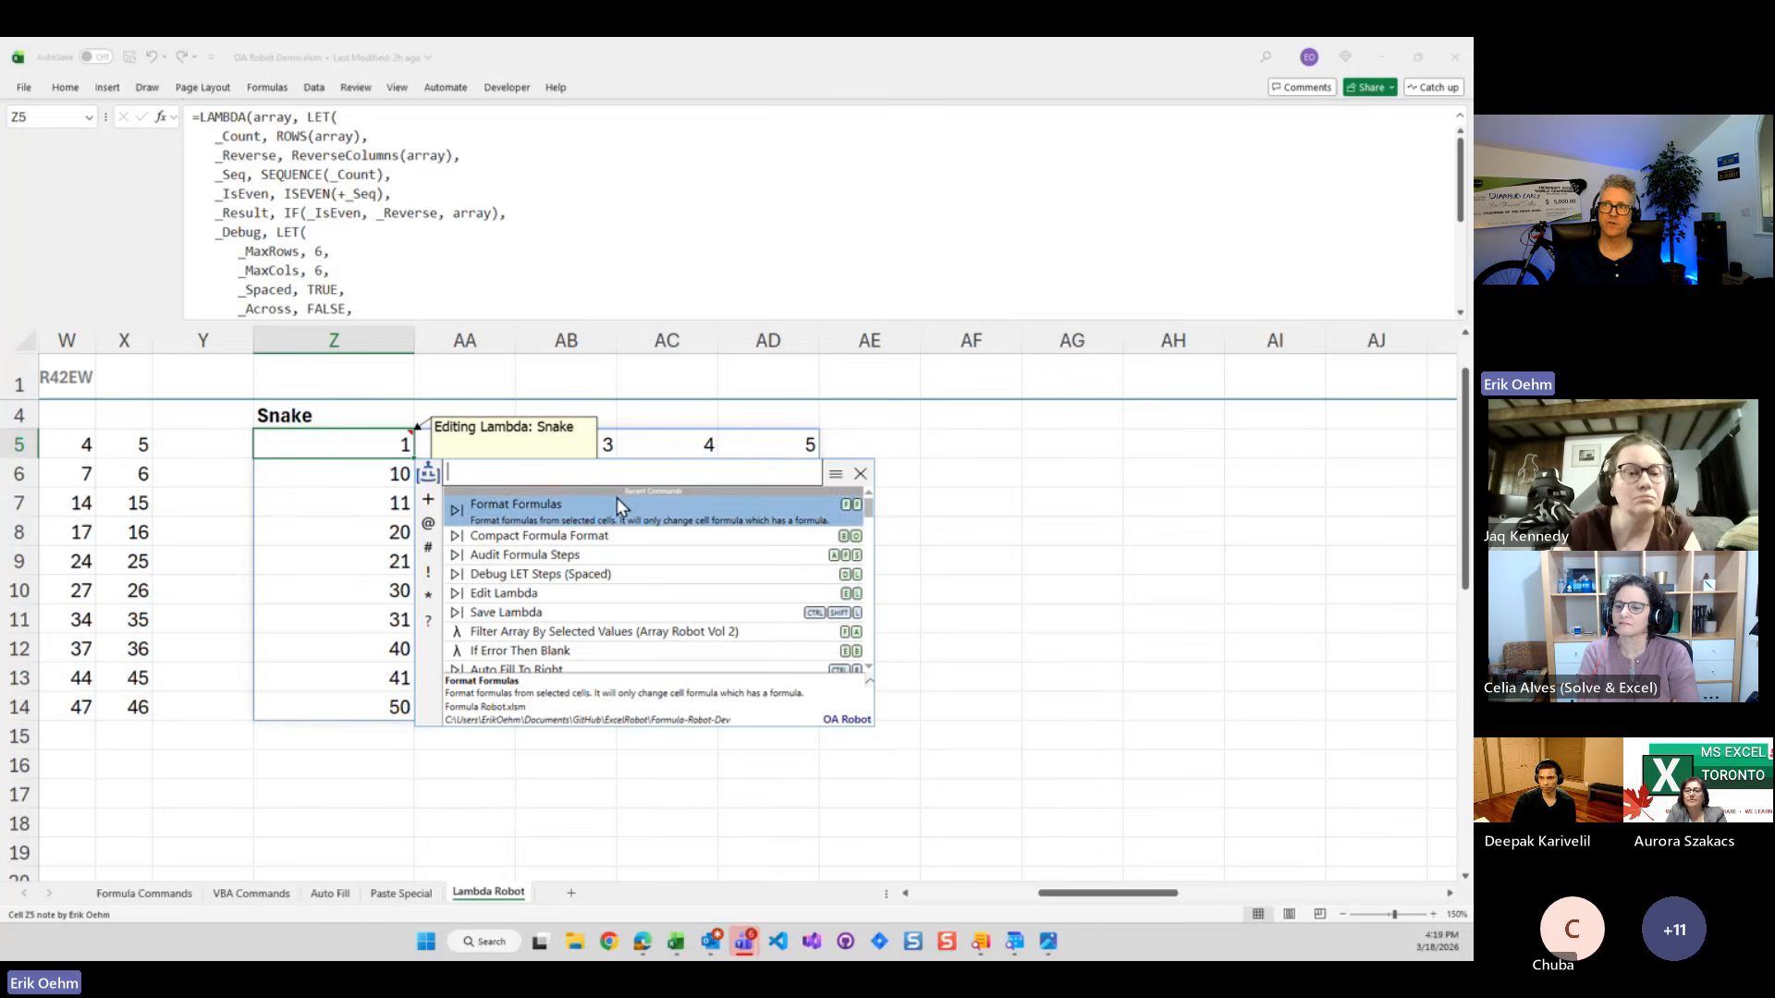
left_click(835, 476)
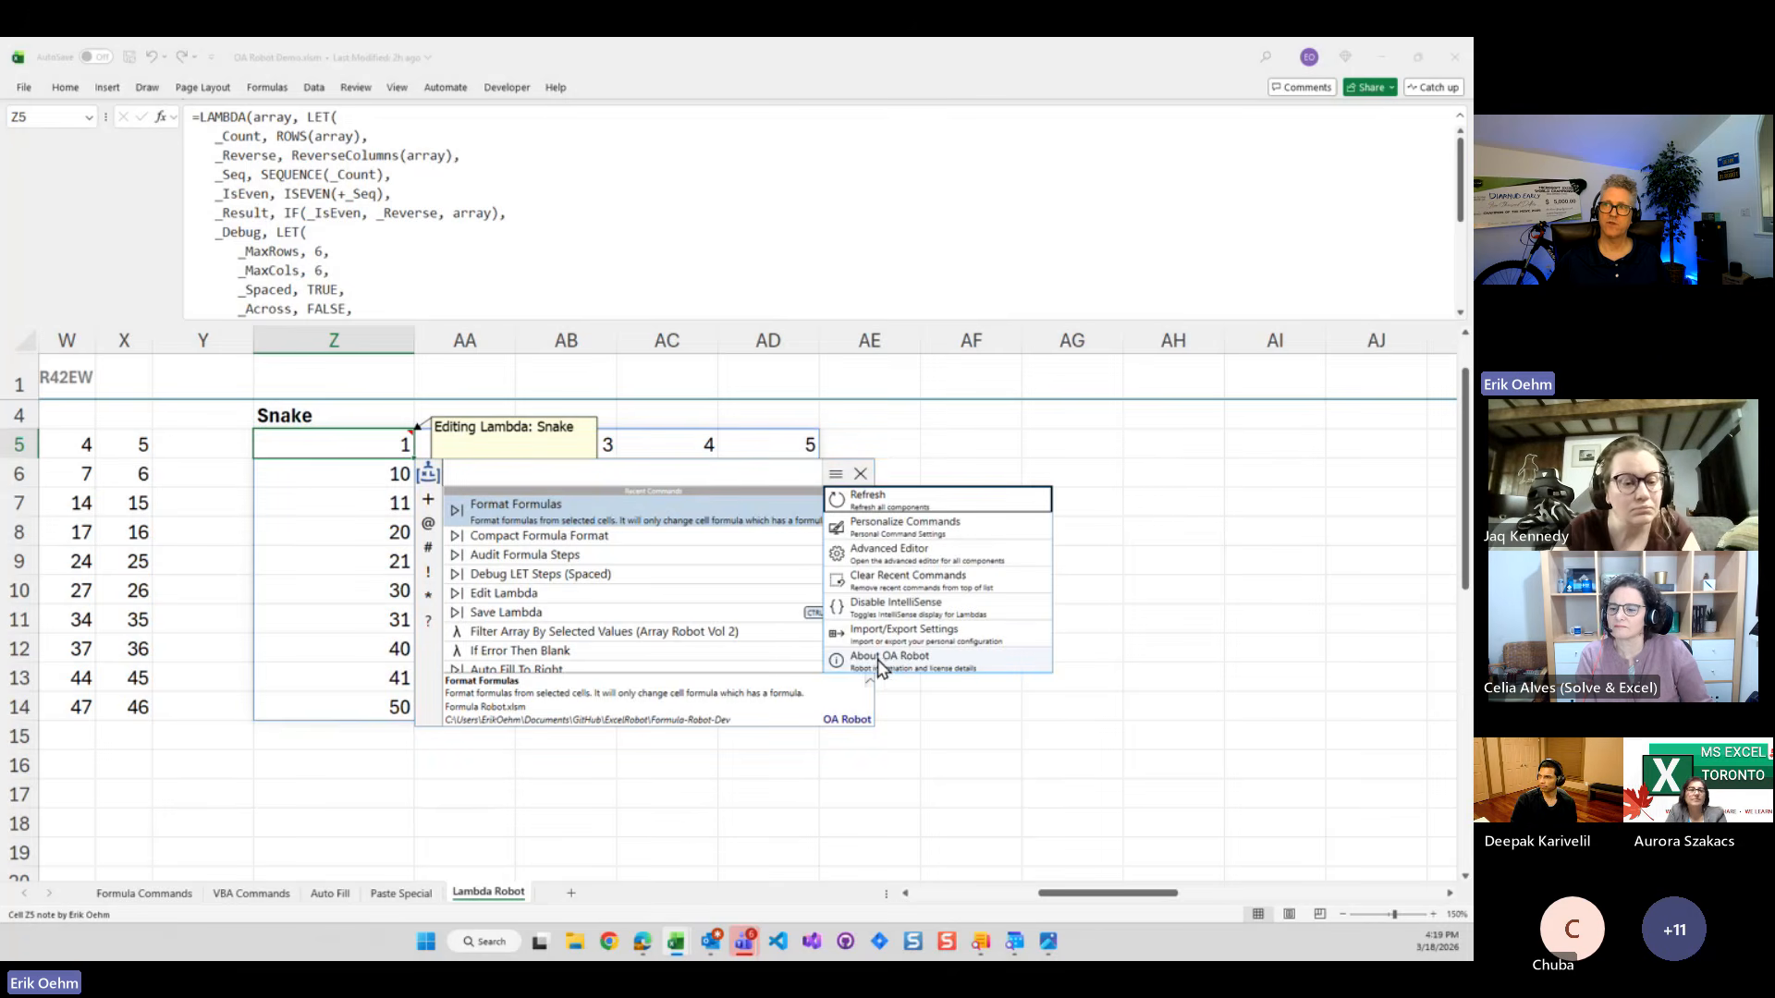
left_click(906, 663)
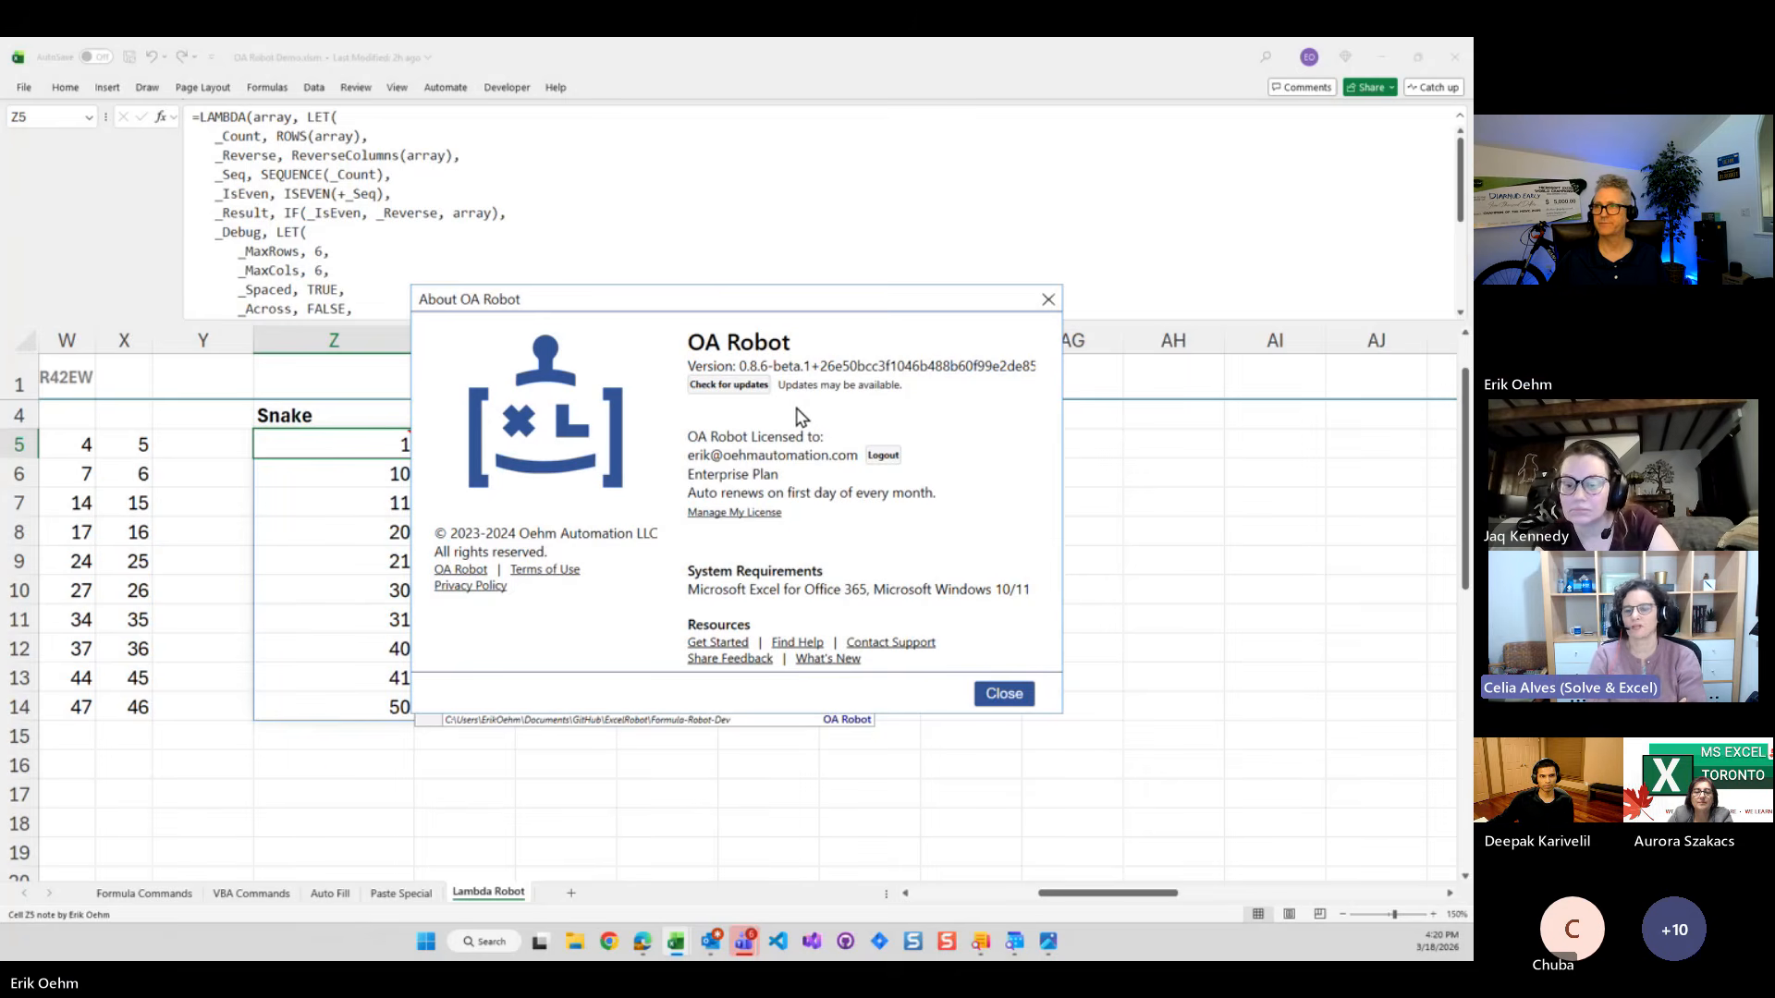
left_click(1004, 695)
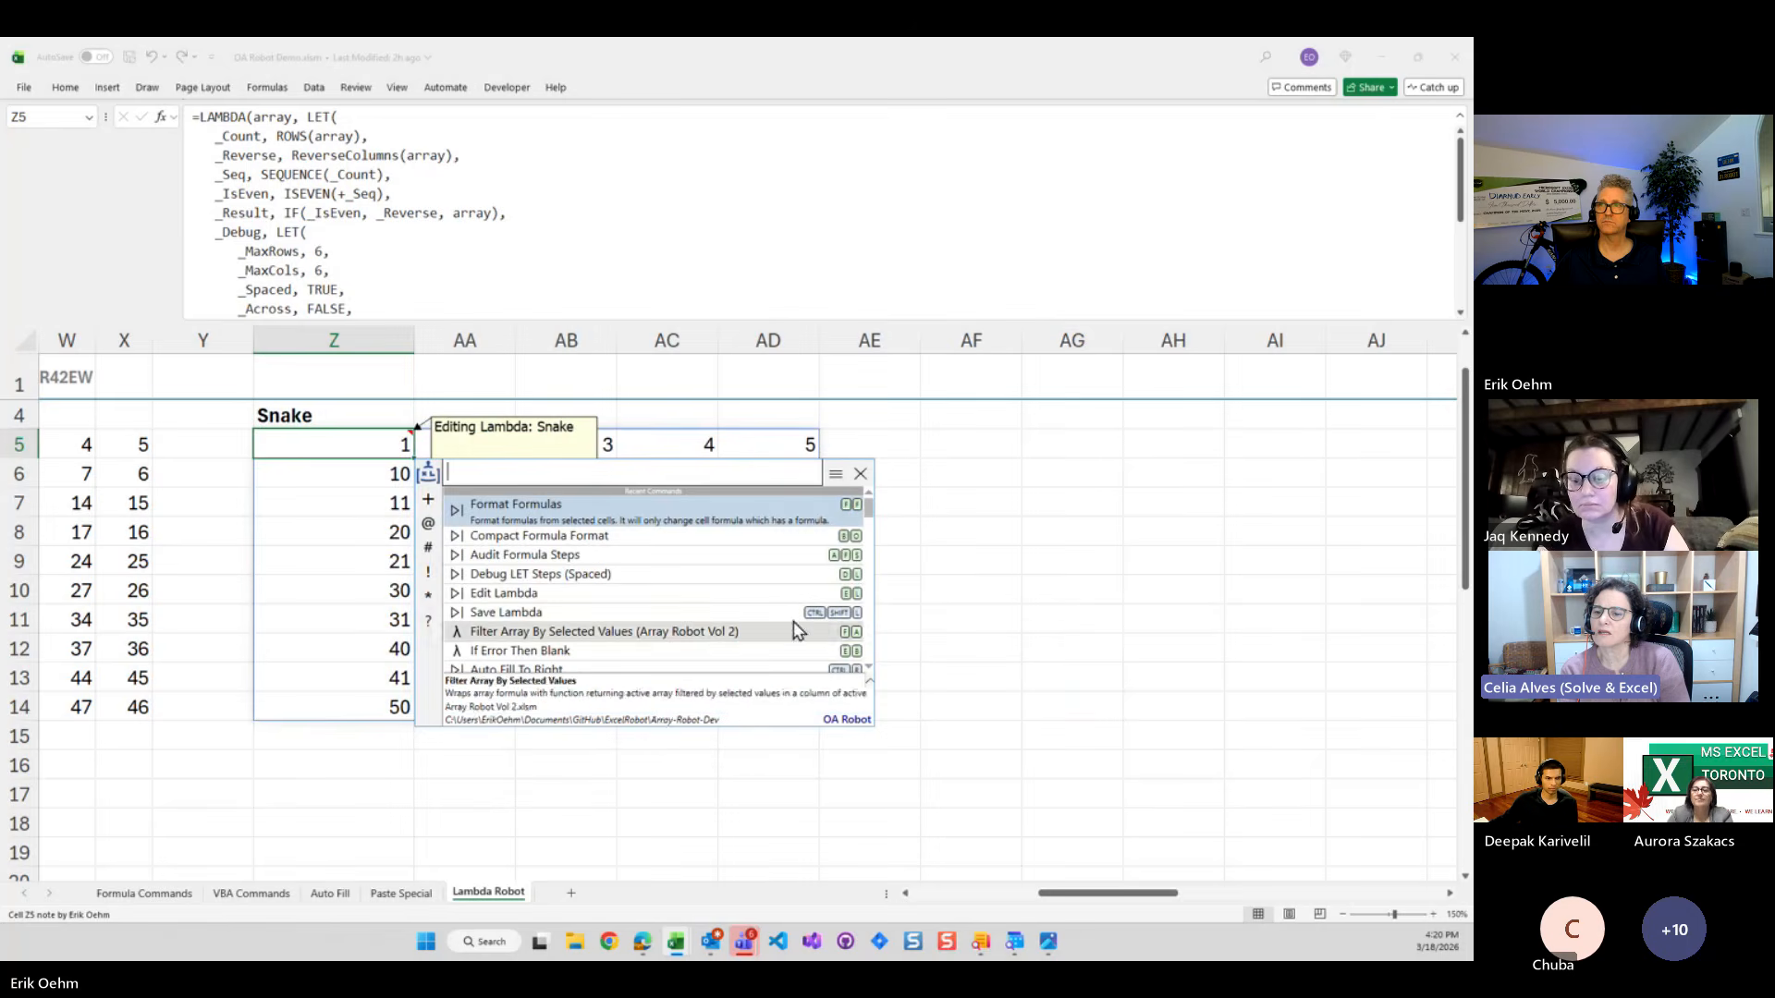
key("Escape")
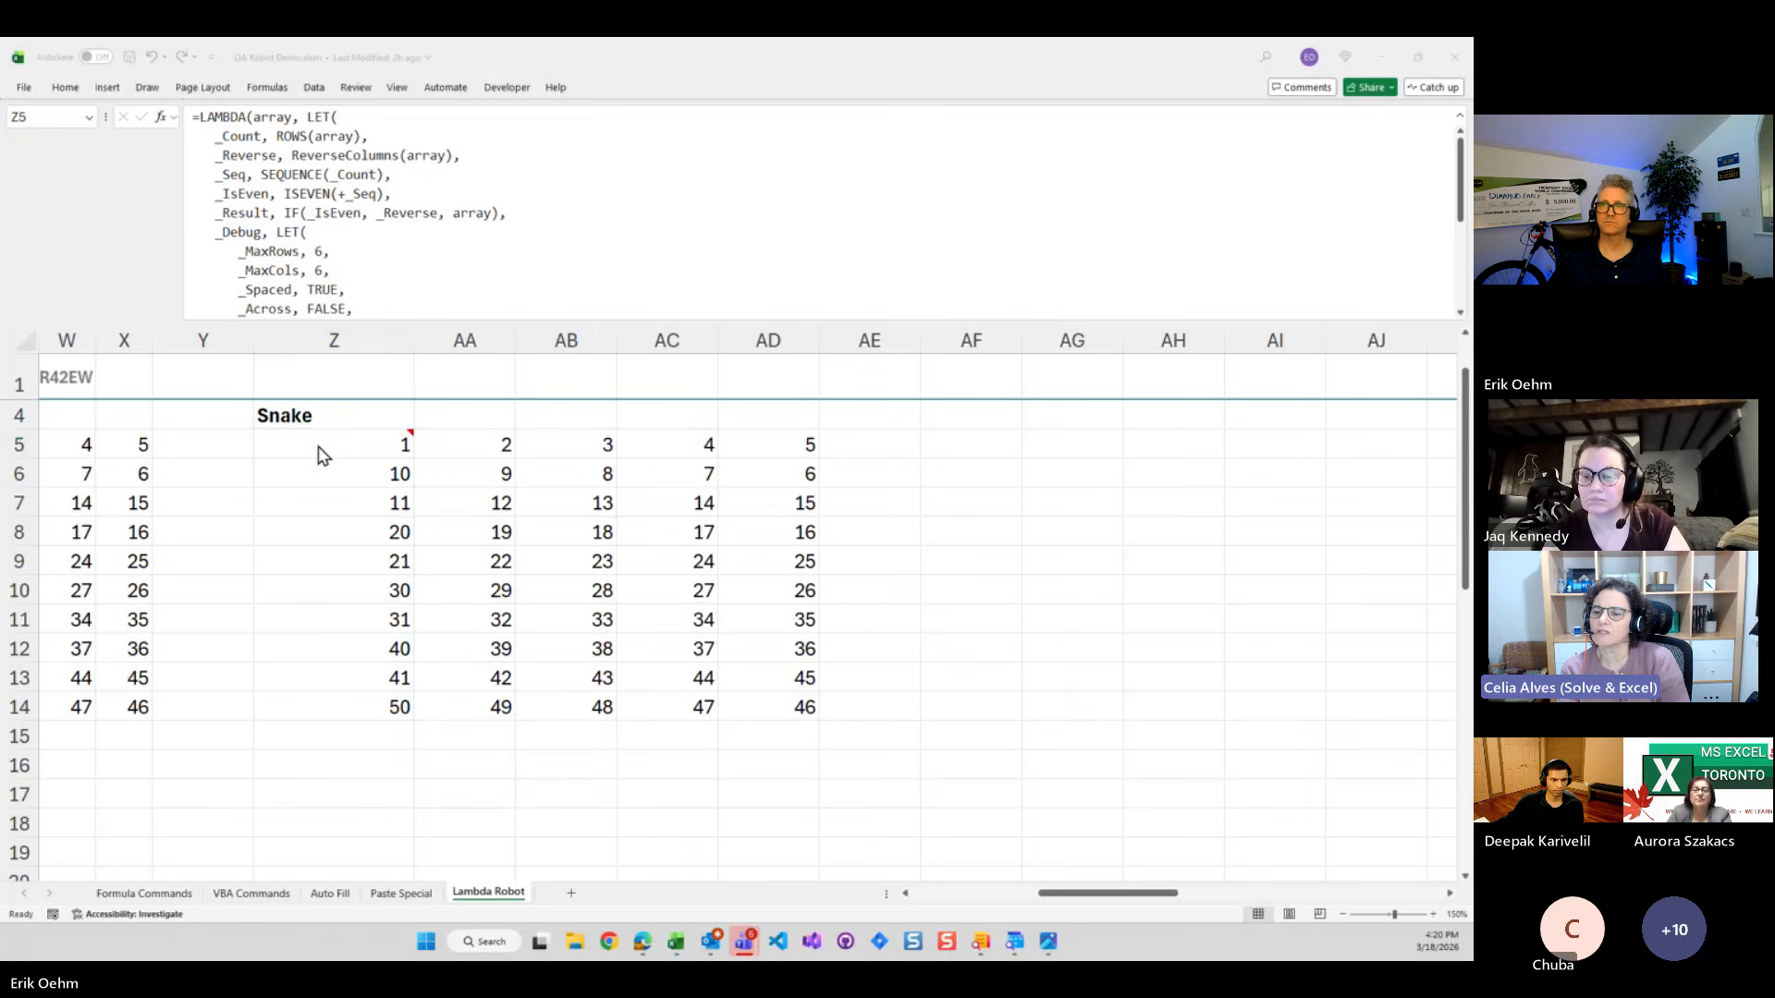
Load oarobot.com in a new Edge tab from the 'oar' address suggestion
left_click(302, 450)
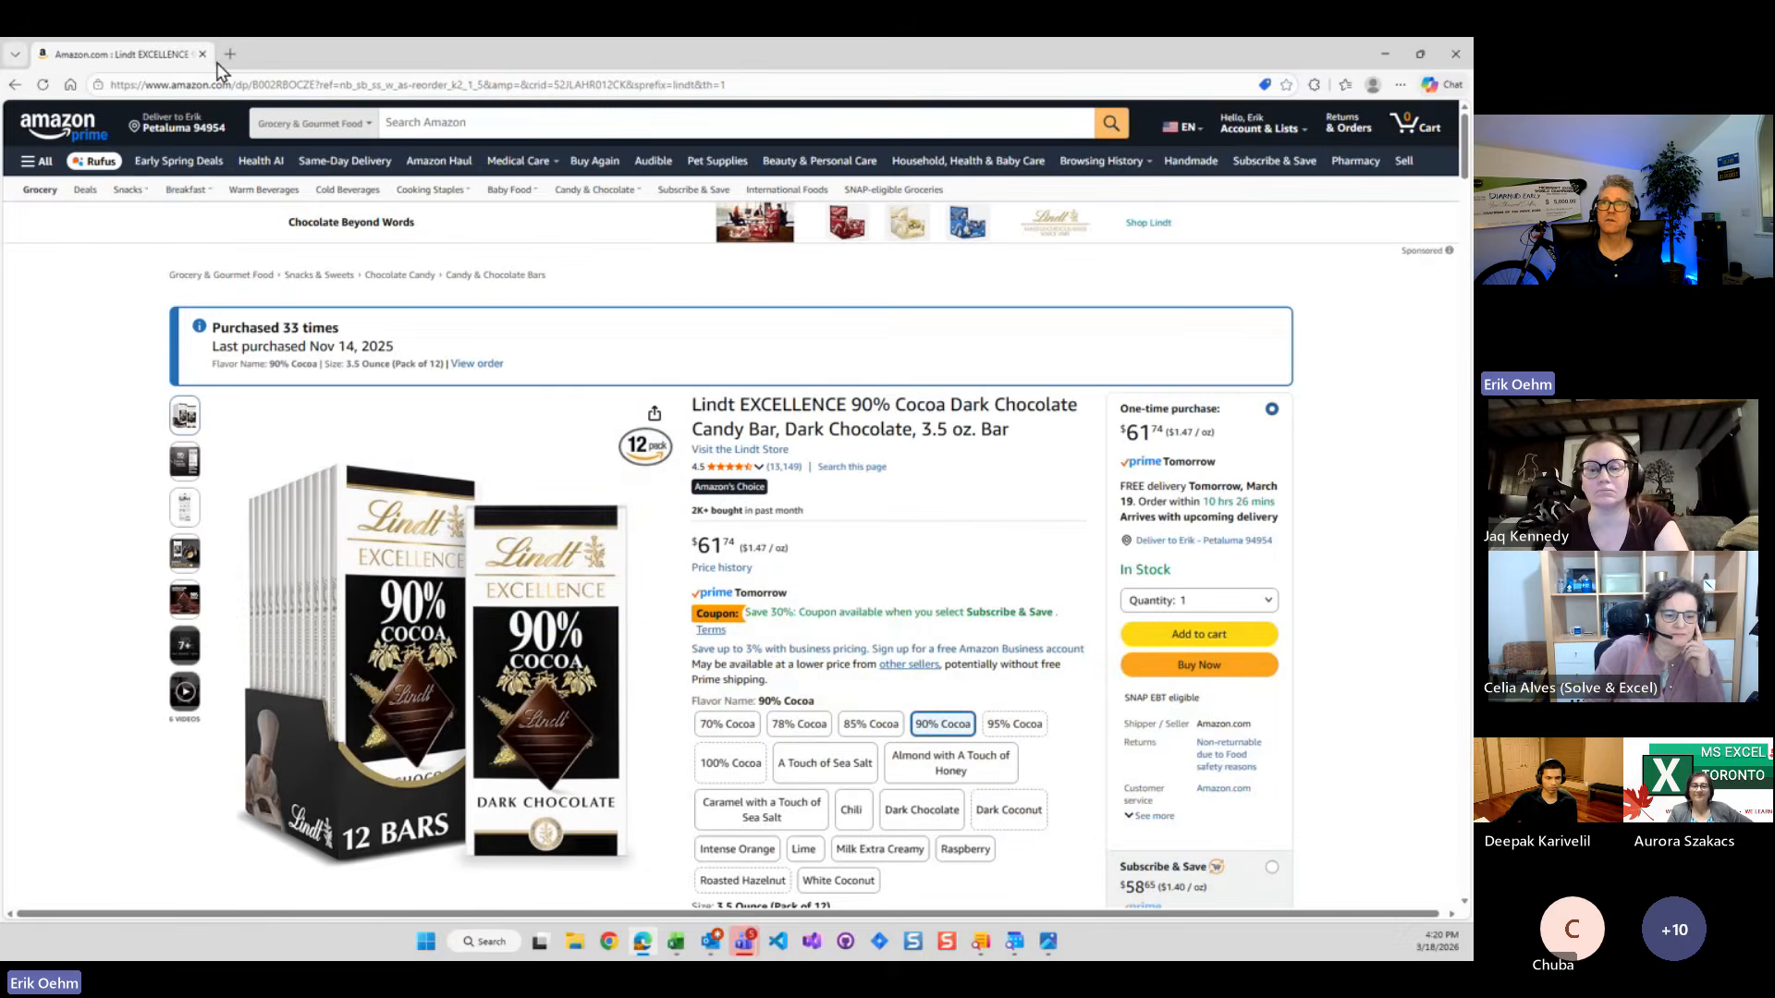
left_click(231, 53)
type("oar")
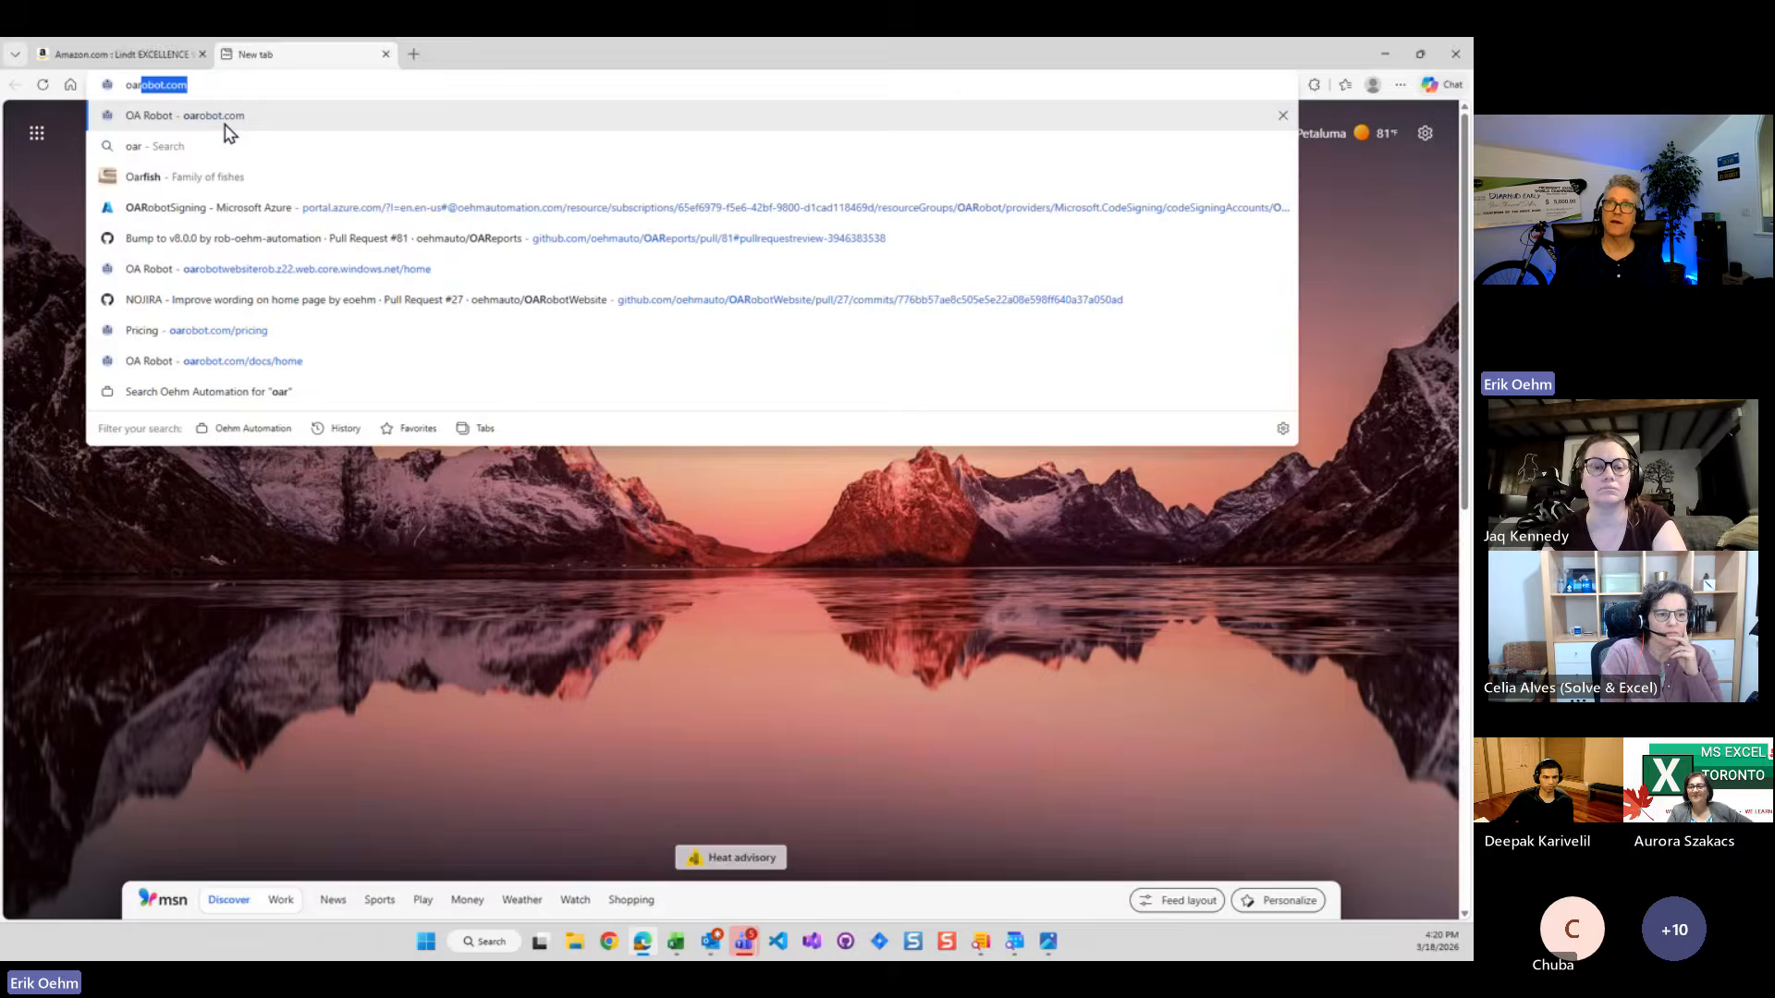
left_click(224, 124)
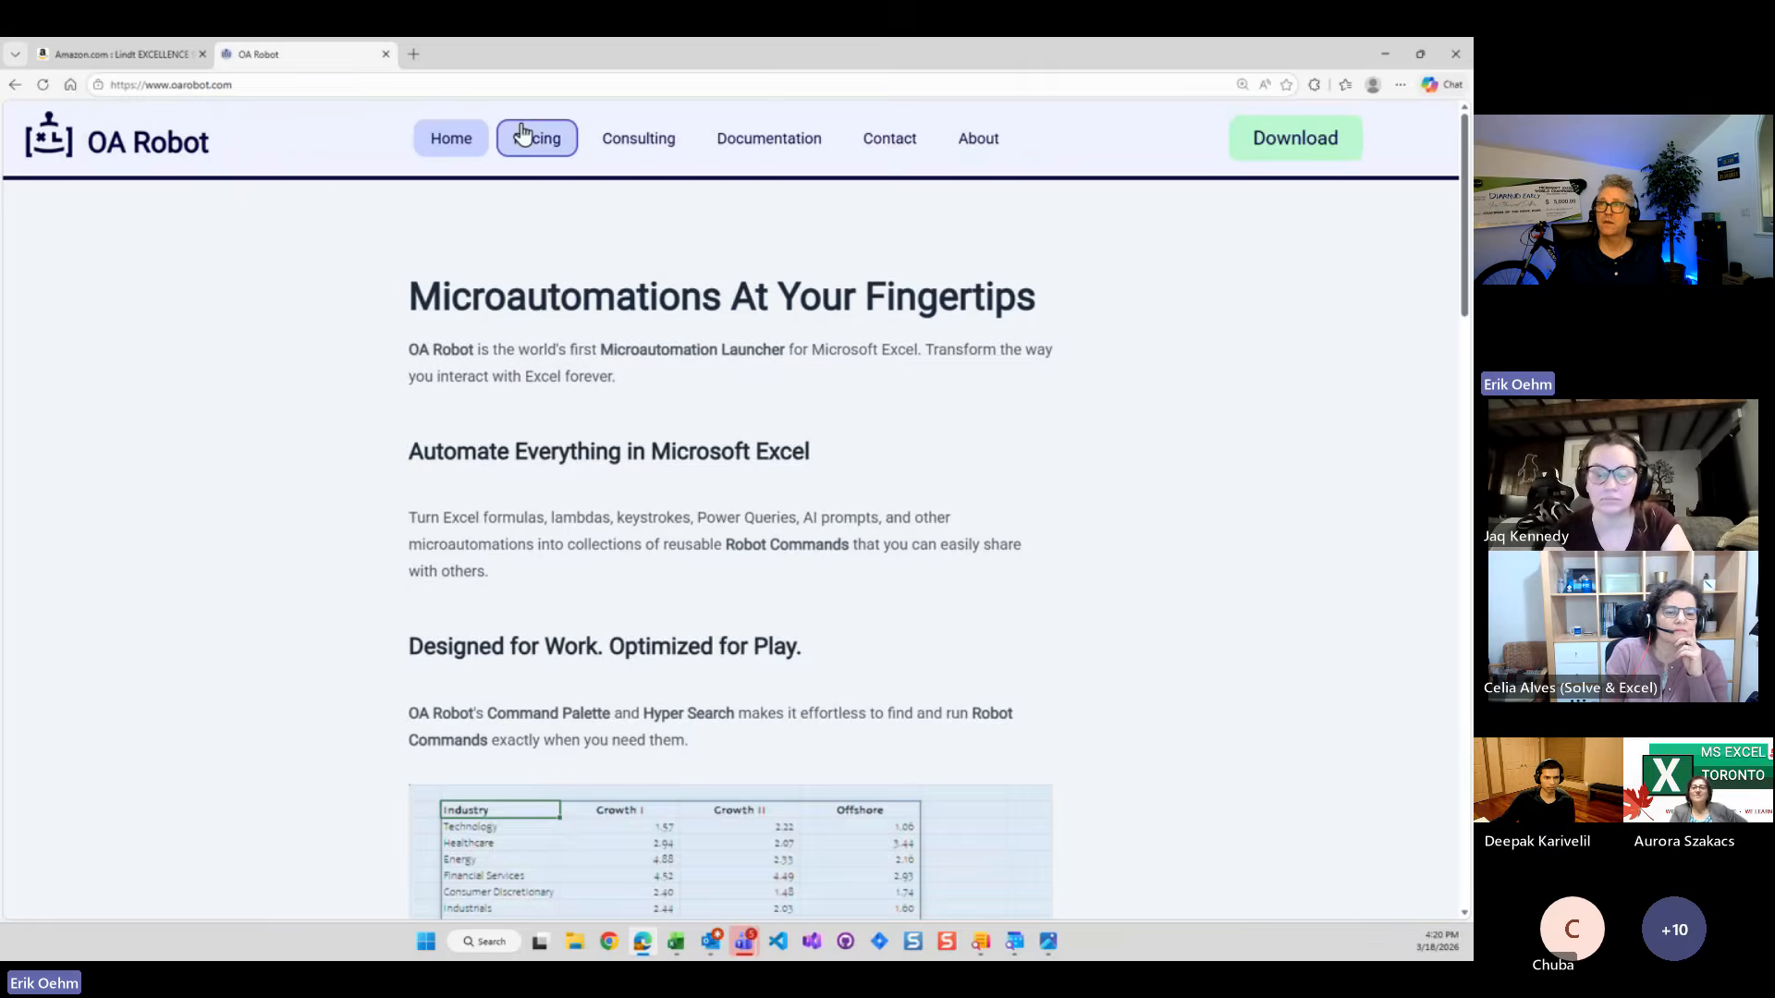
Go to the Pricing page and scroll to the Command Types plan comparison table
left_click(530, 145)
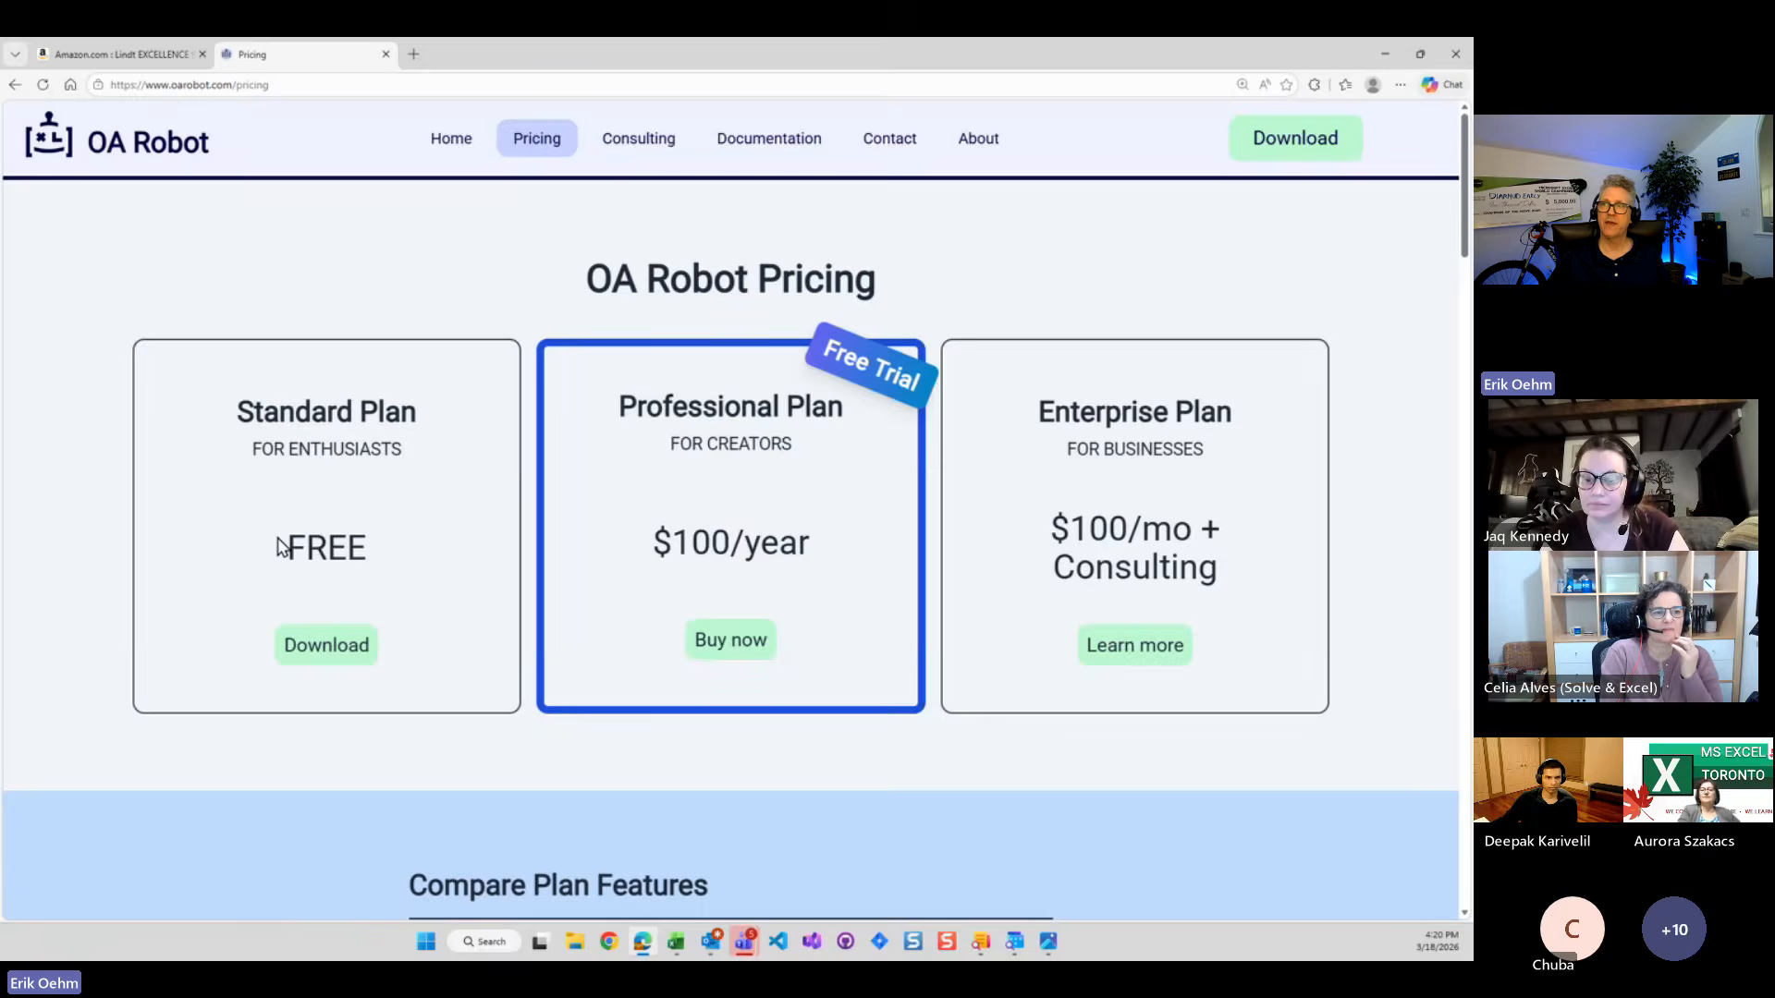
scroll(333, 525, "down", 1)
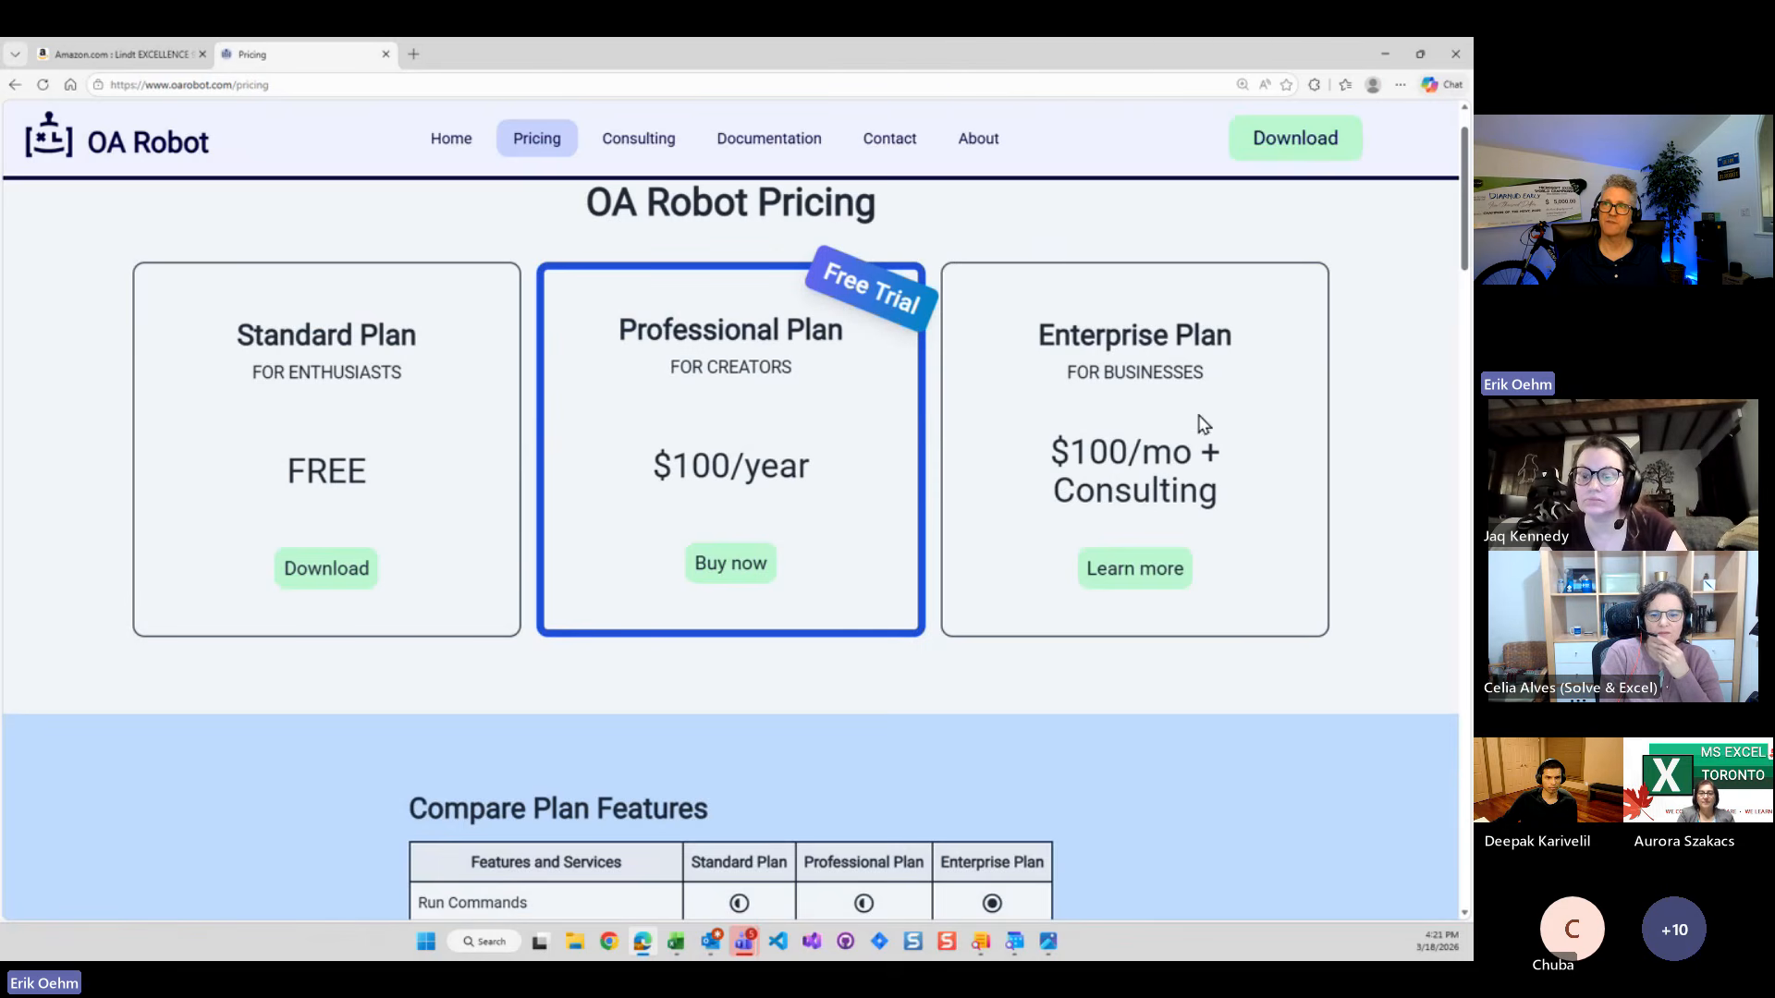
scroll(493, 534, "down", 4)
scroll(493, 535, "down", 3)
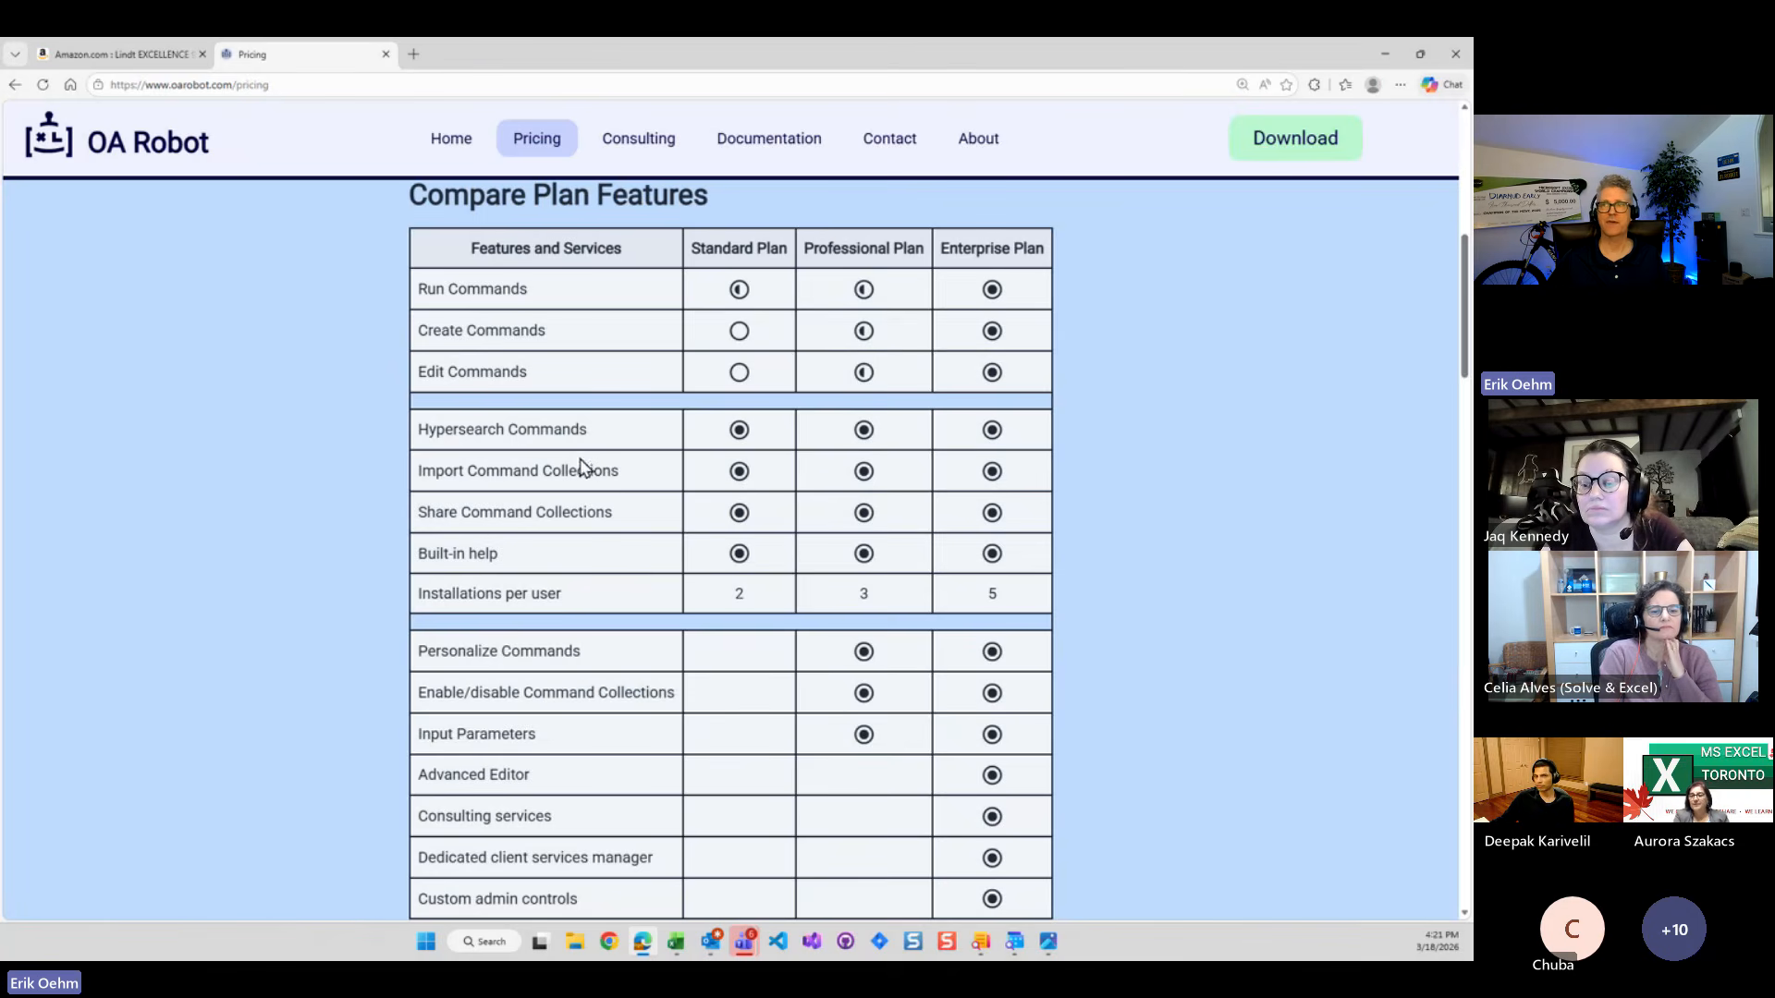
scroll(582, 578, "down", 2)
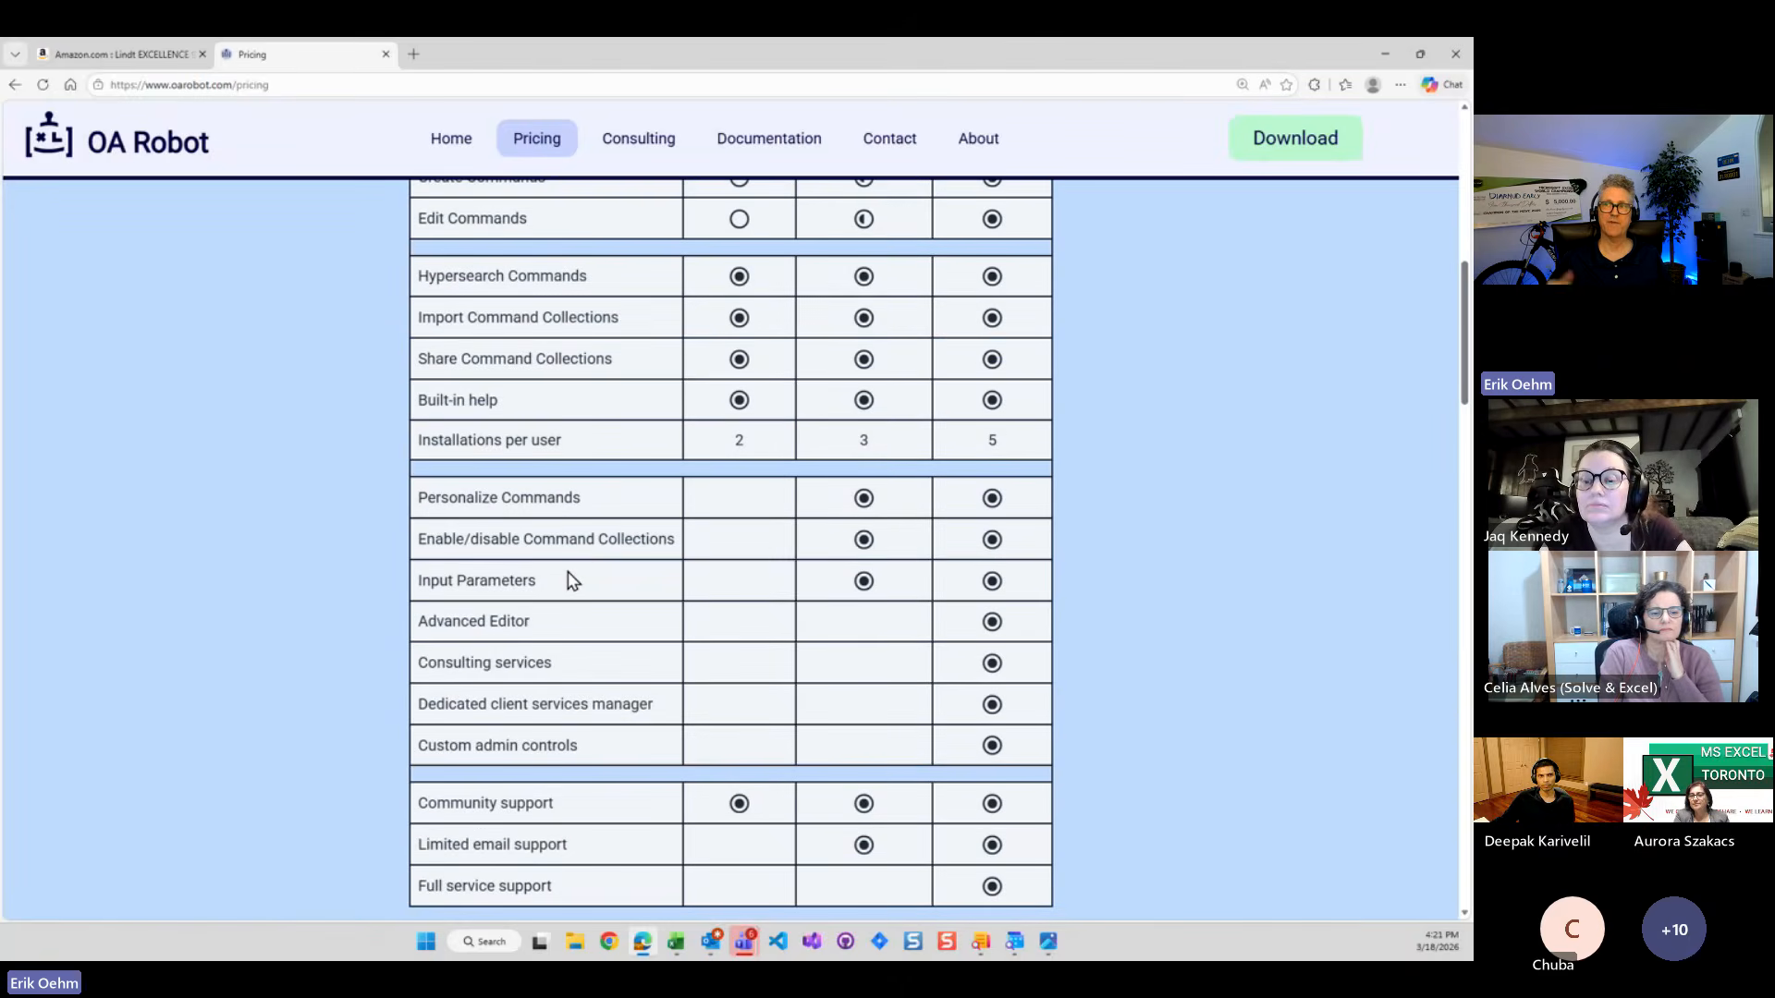
scroll(573, 579, "down", 10)
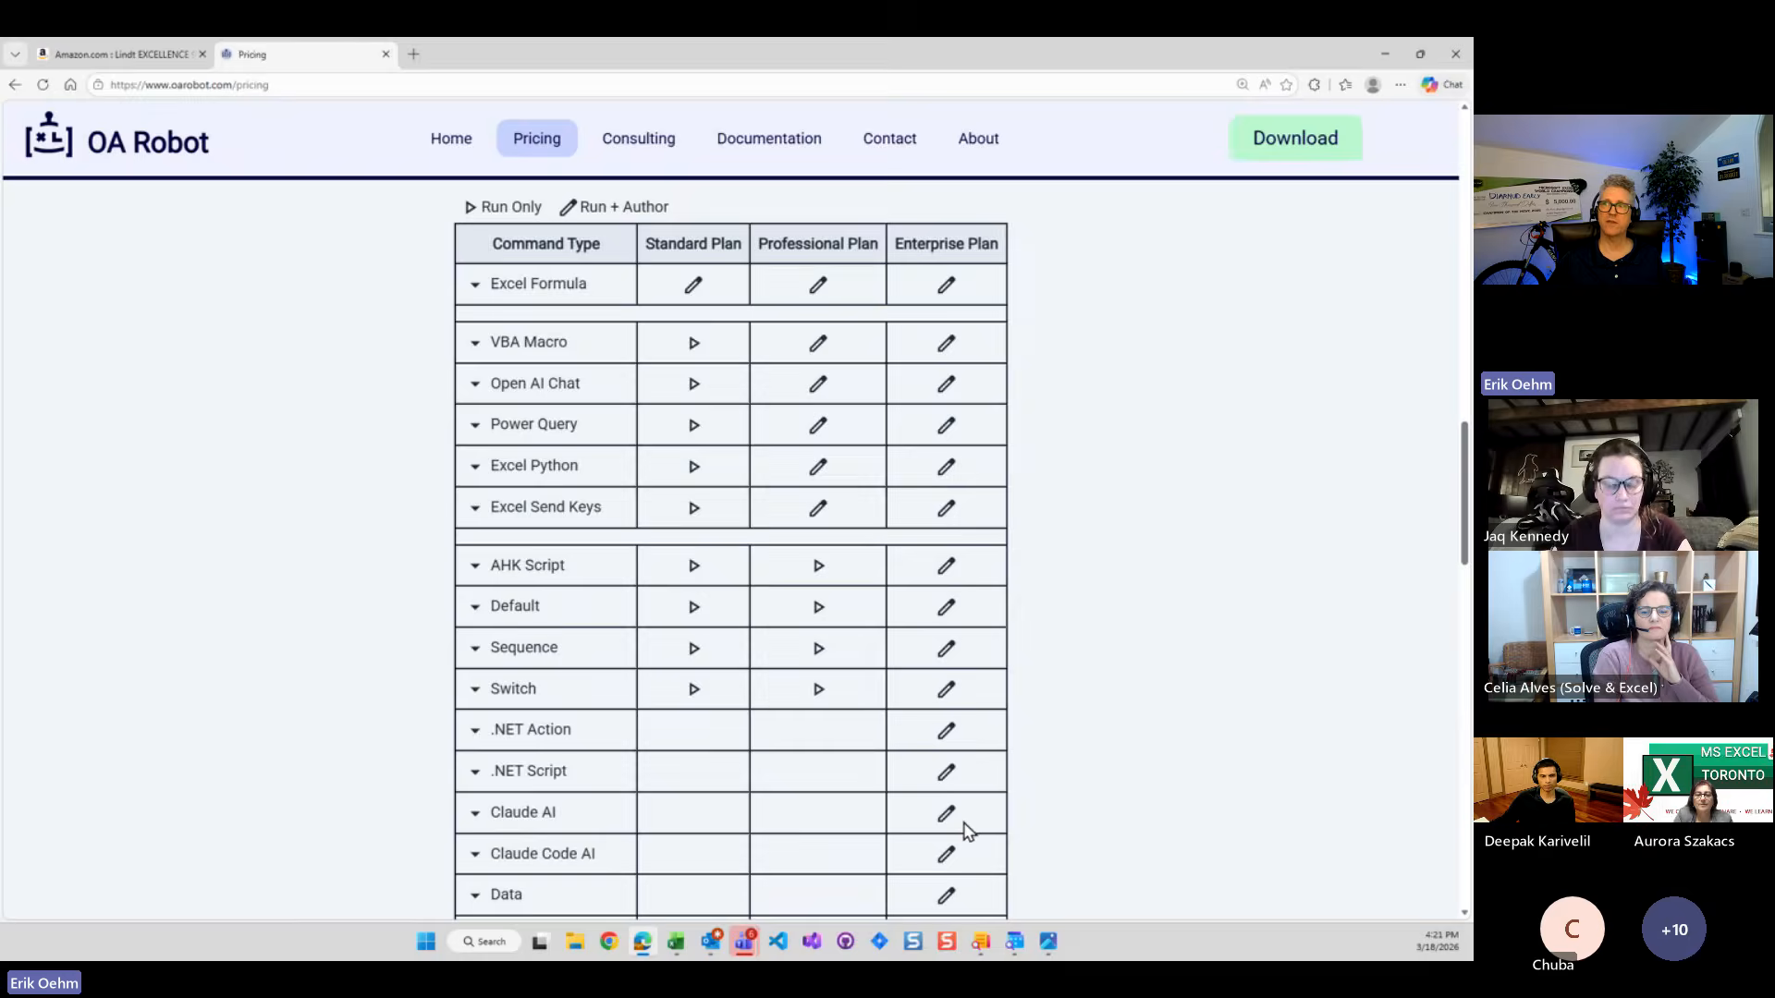
scroll(967, 830, "down", 2)
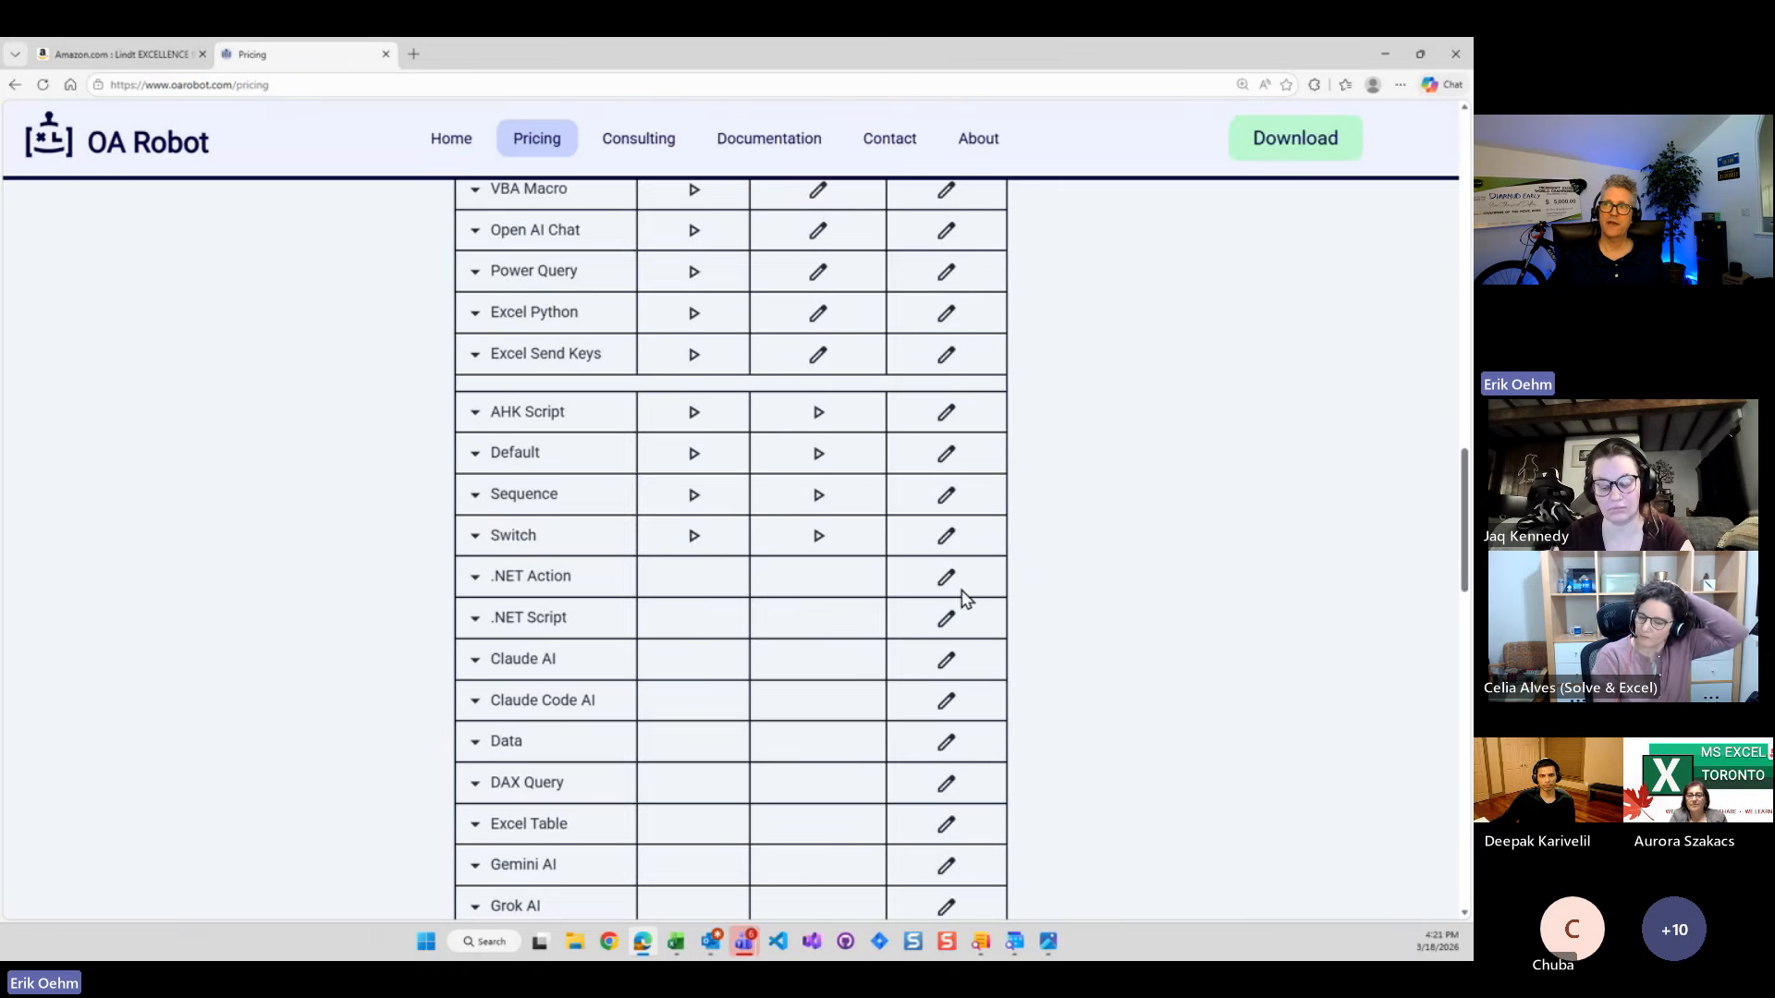
scroll(968, 596, "down", 3)
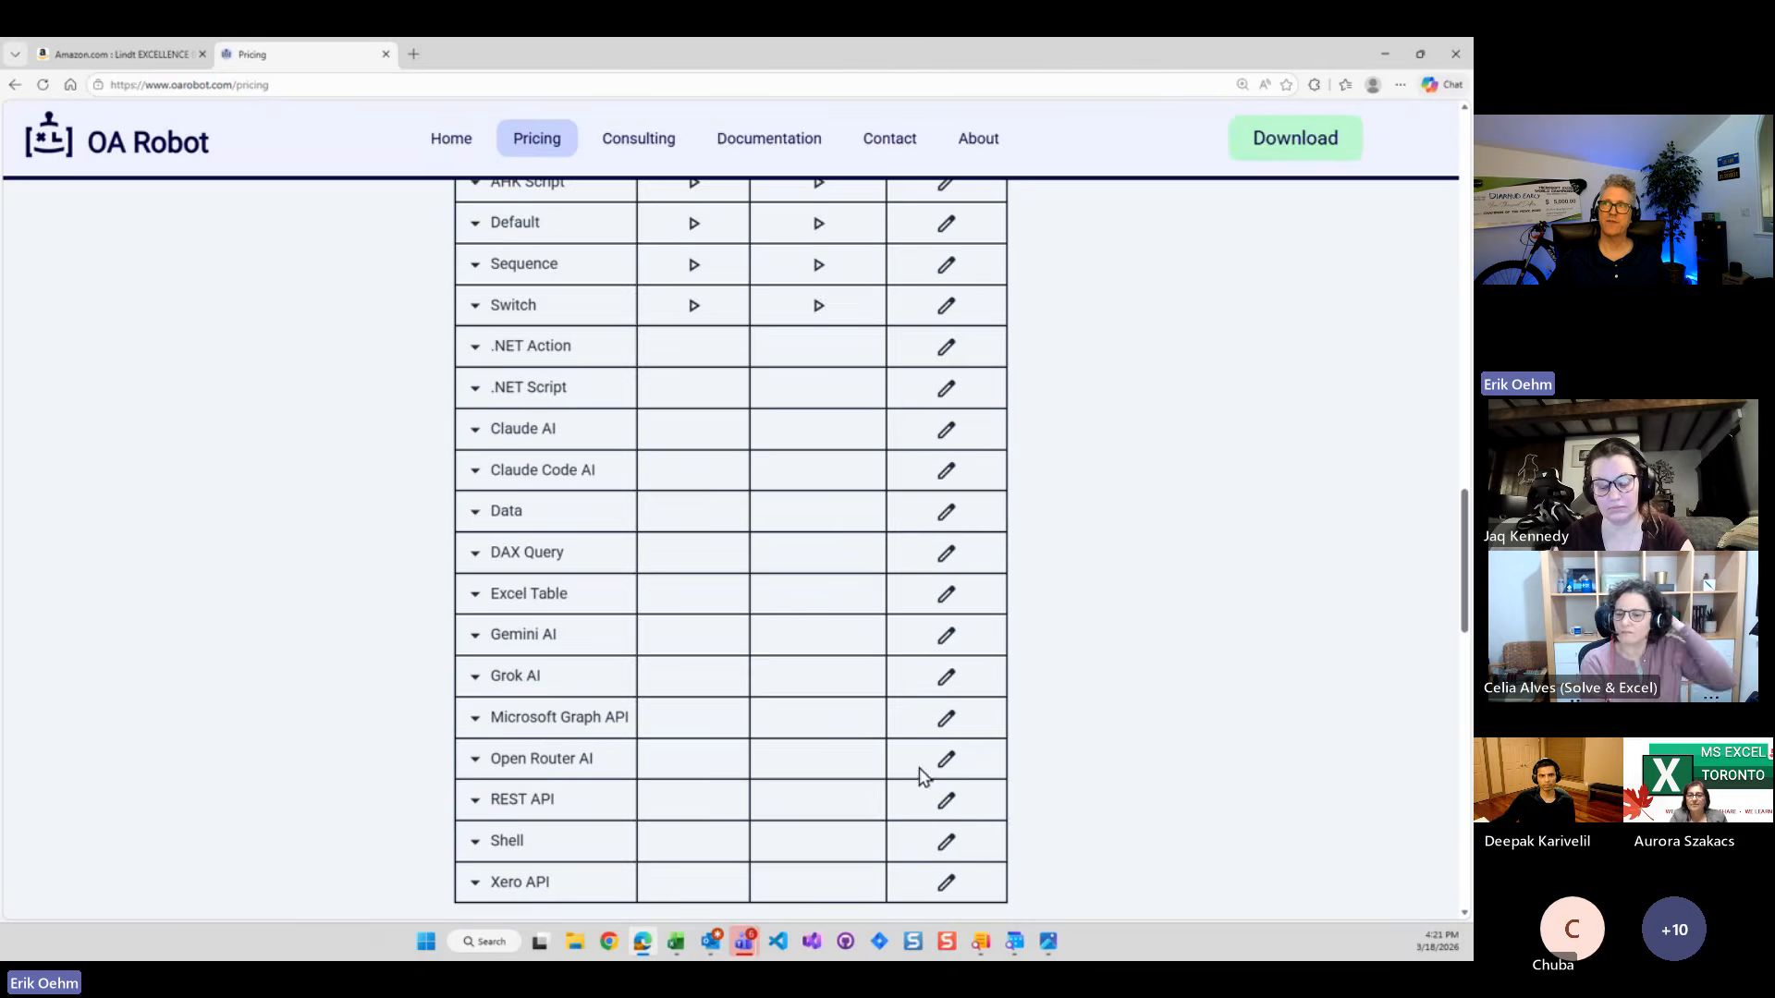
scroll(953, 756, "up", 1)
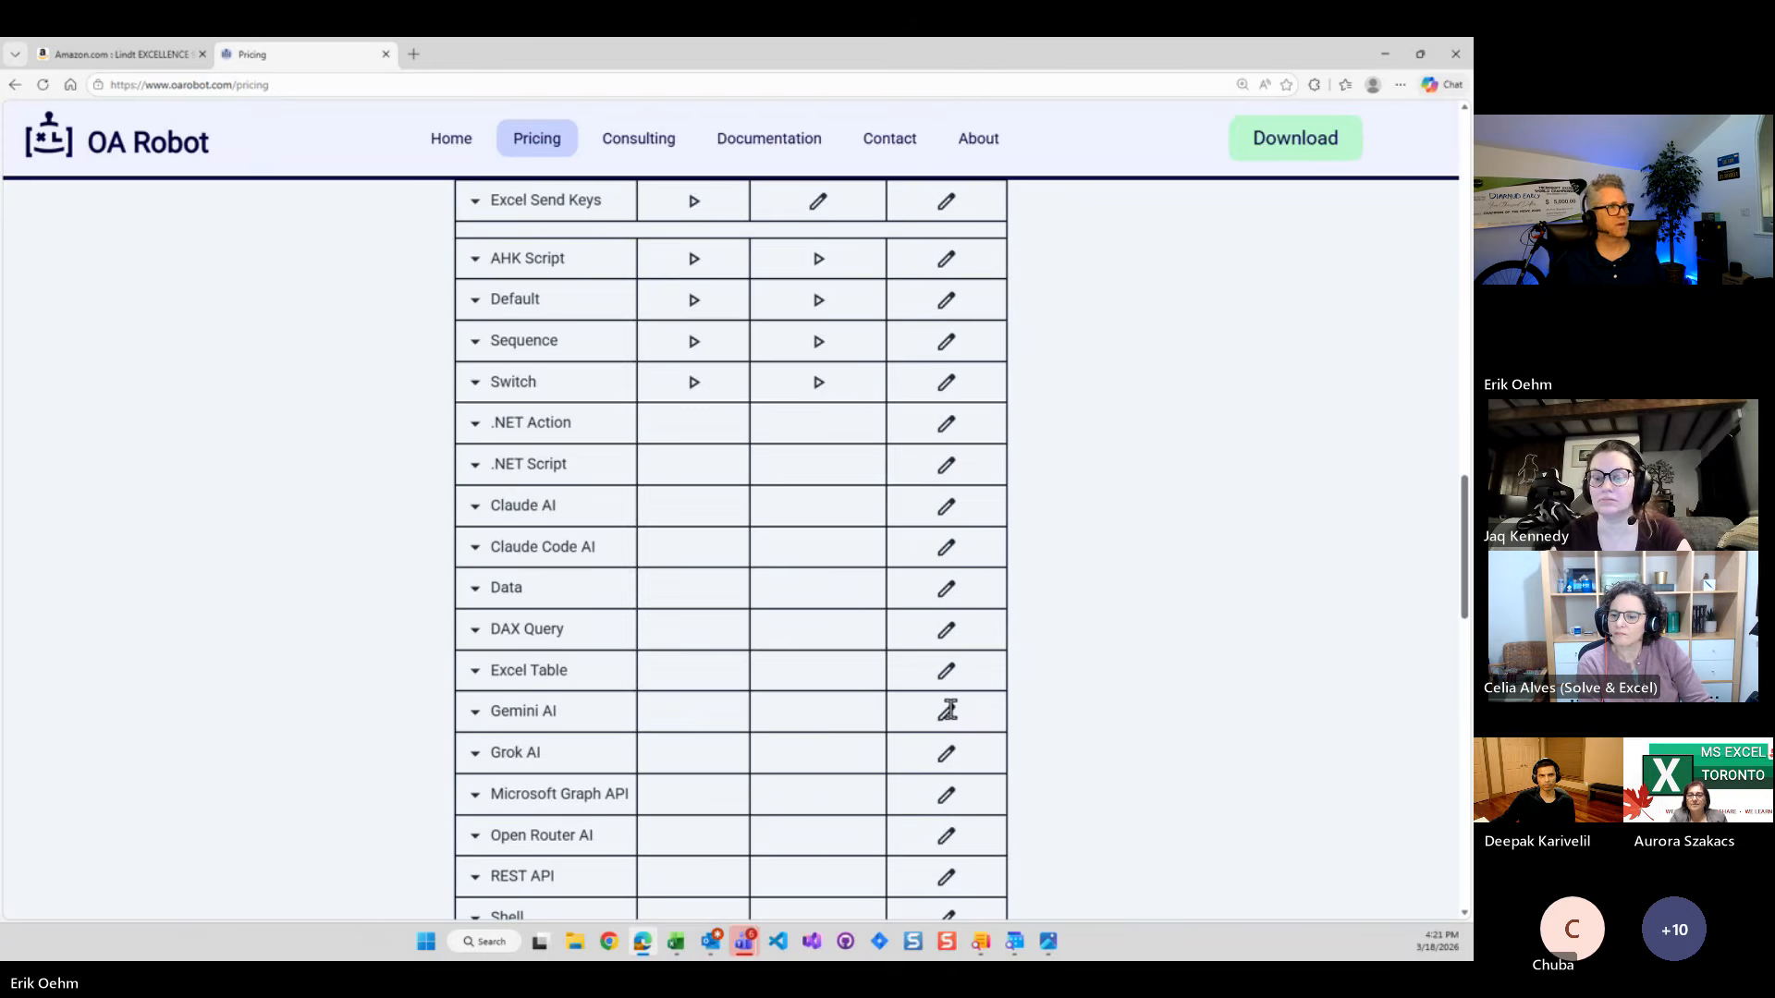
scroll(896, 652, "up", 7)
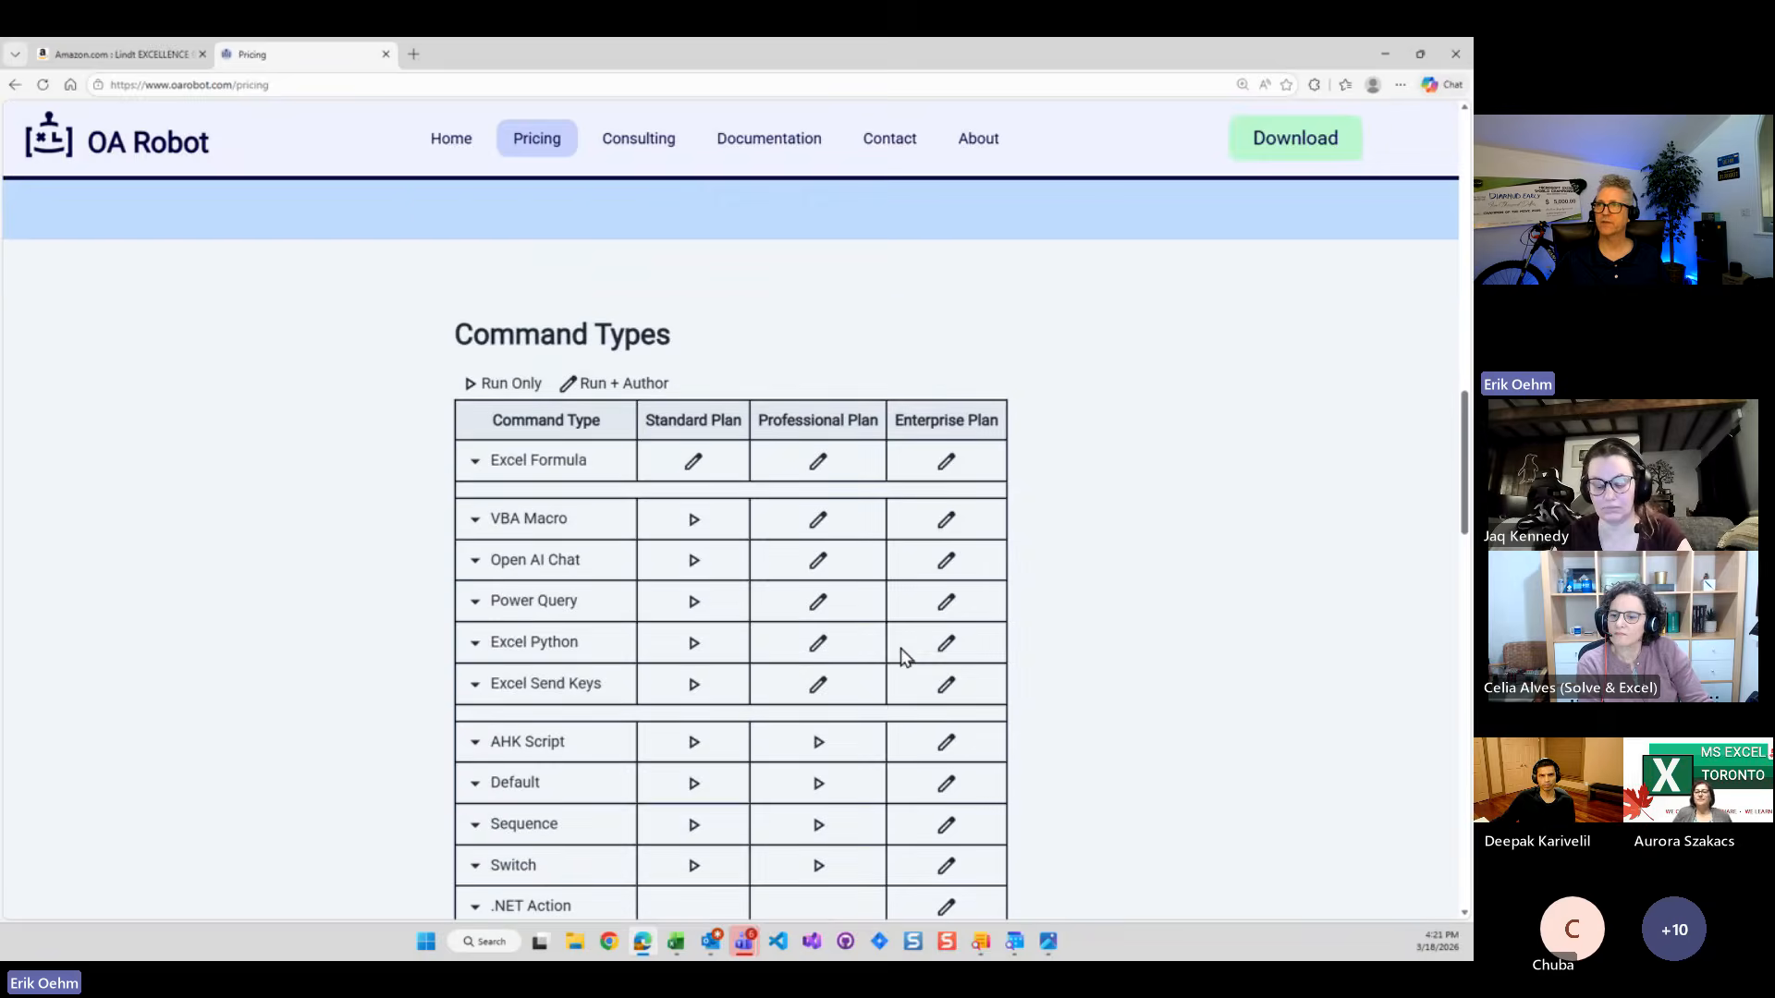